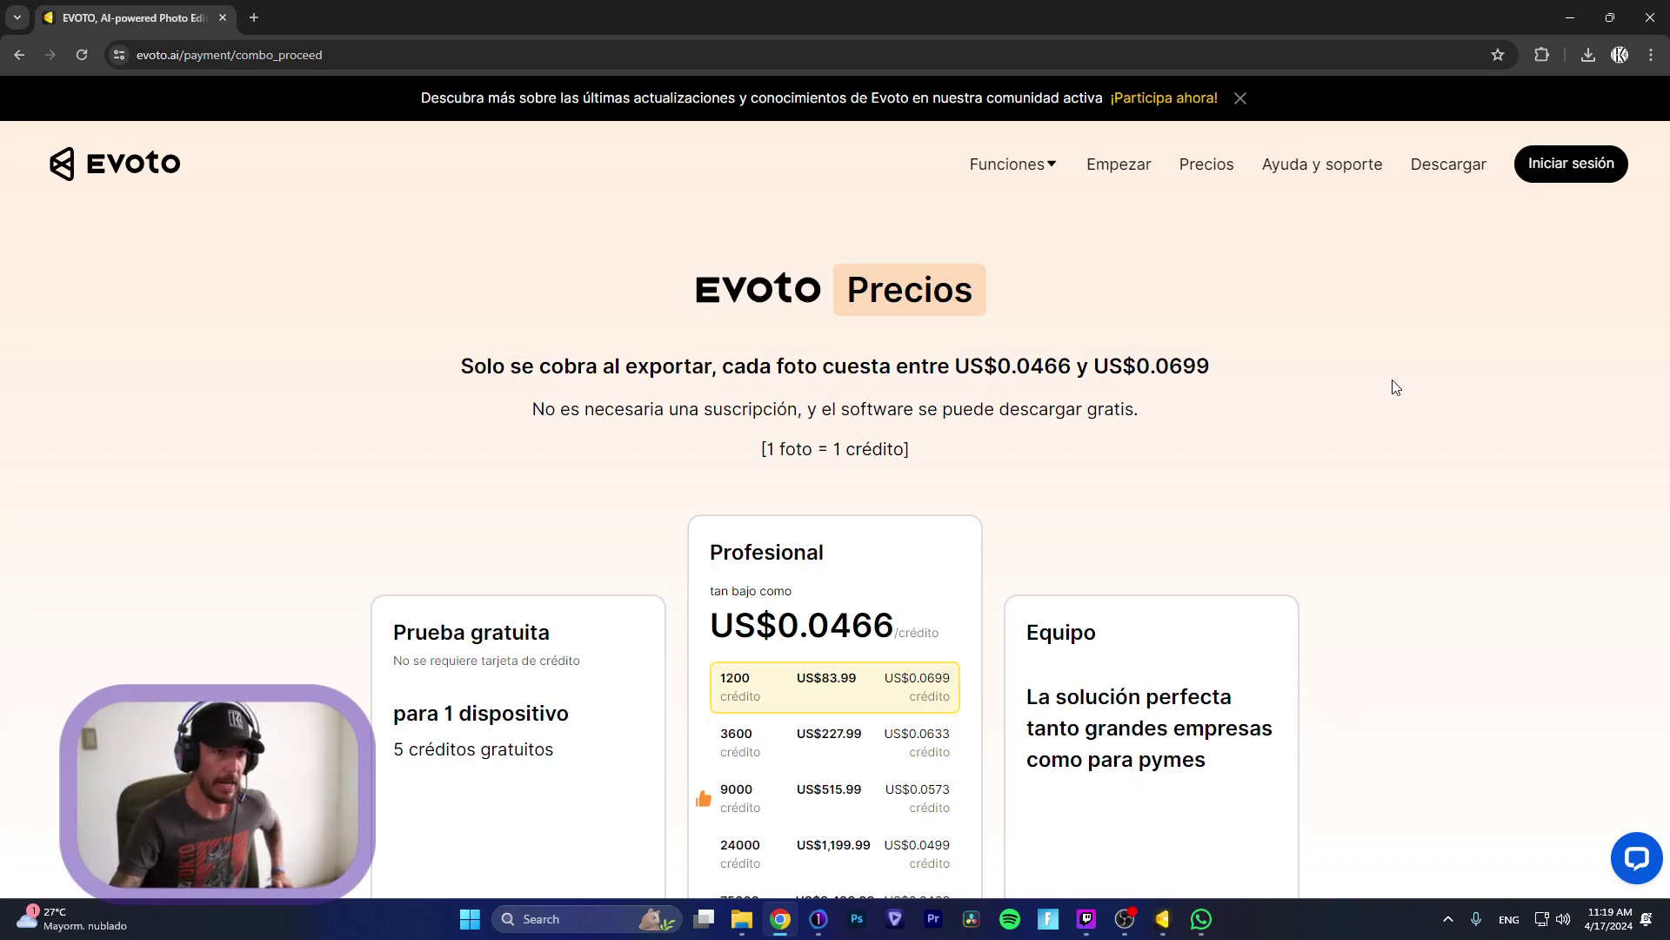
Step: Review the Evoto pricing page, comparing the credit packages and the features included in the free trial, professional and team plans
scroll(1392, 390, "down", 5)
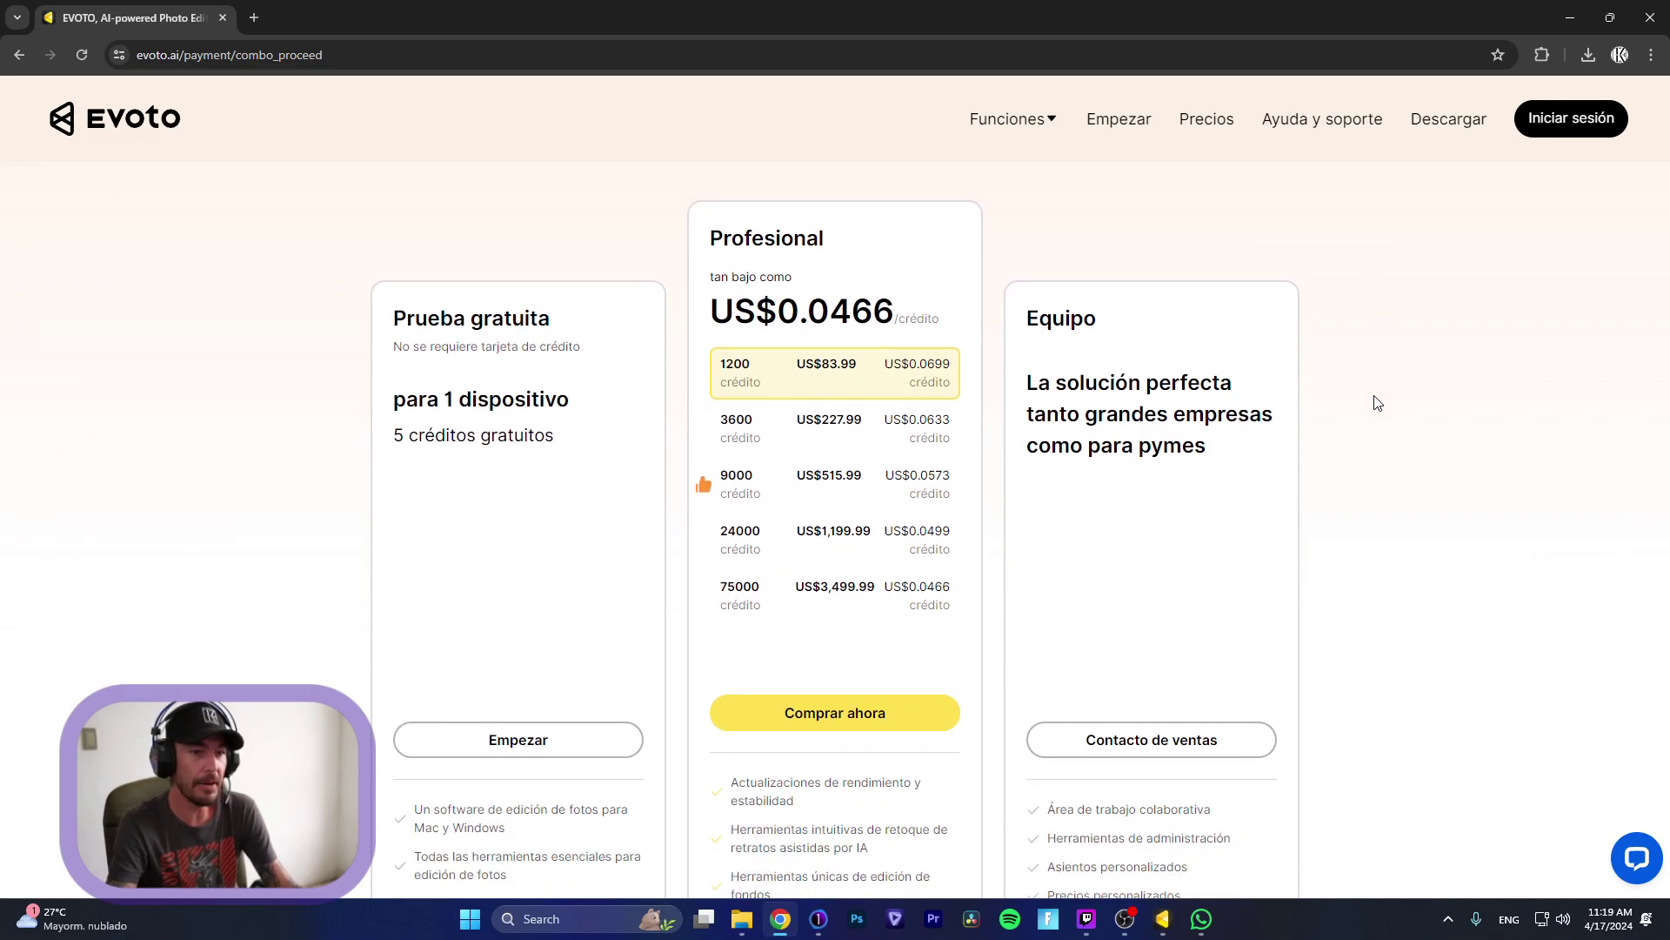
scroll(1385, 398, "down", 8)
scroll(1384, 398, "up", 11)
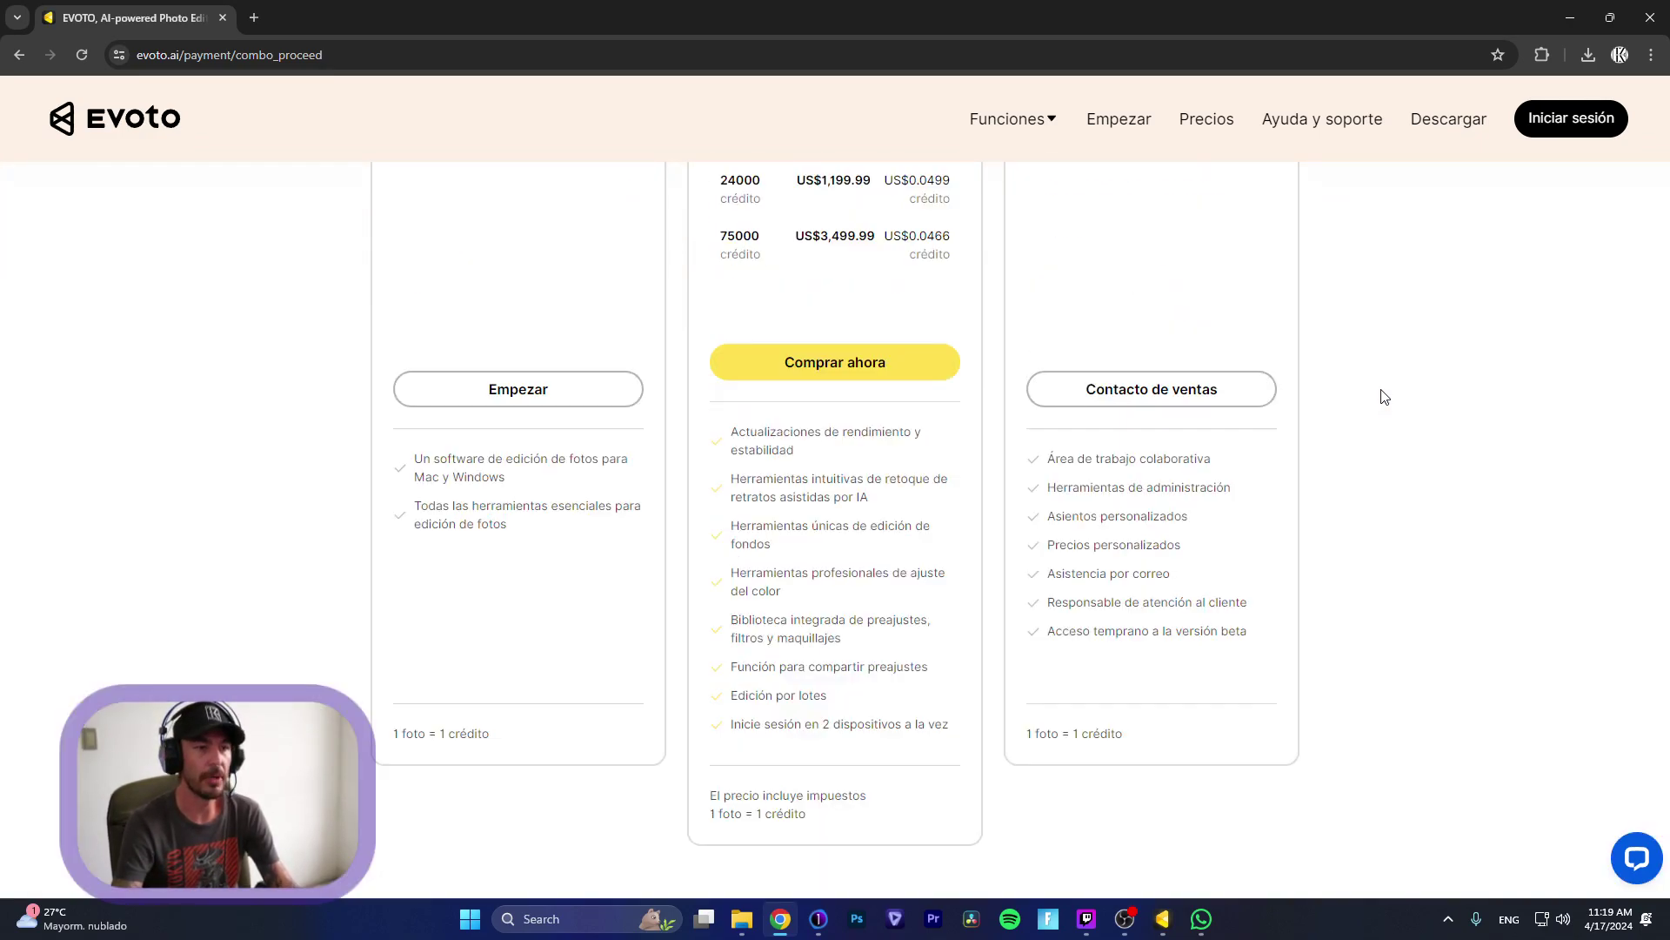
scroll(1381, 396, "up", 3)
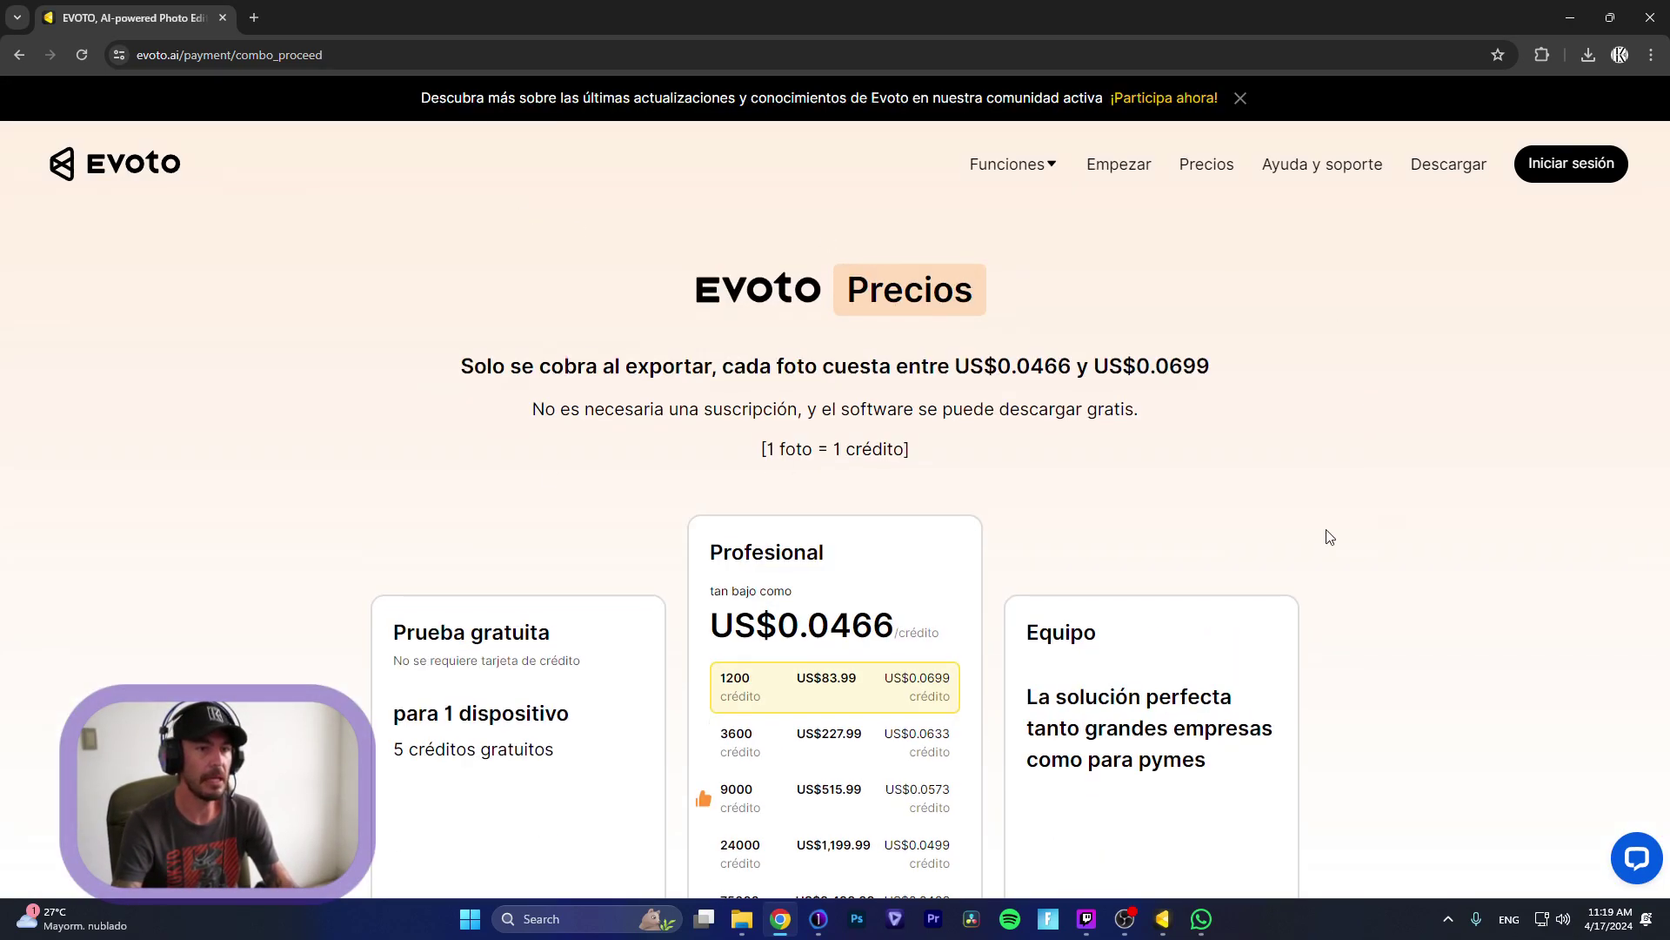
scroll(1369, 457, "down", 2)
scroll(1370, 454, "down", 2)
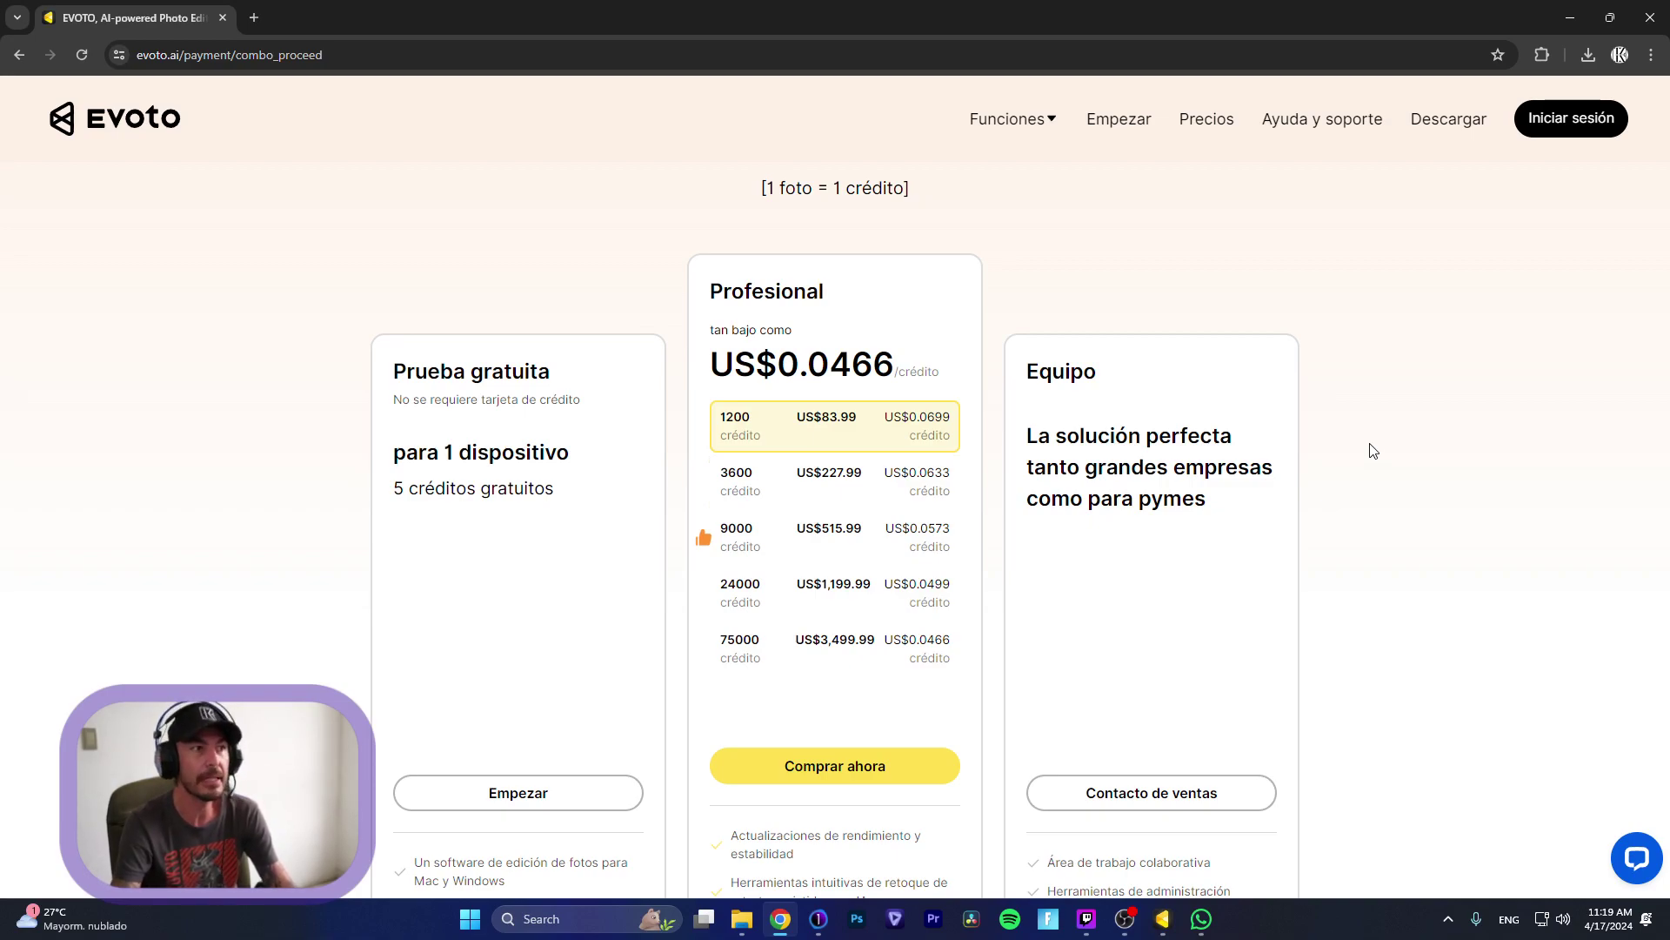
scroll(1371, 451, "down", 2)
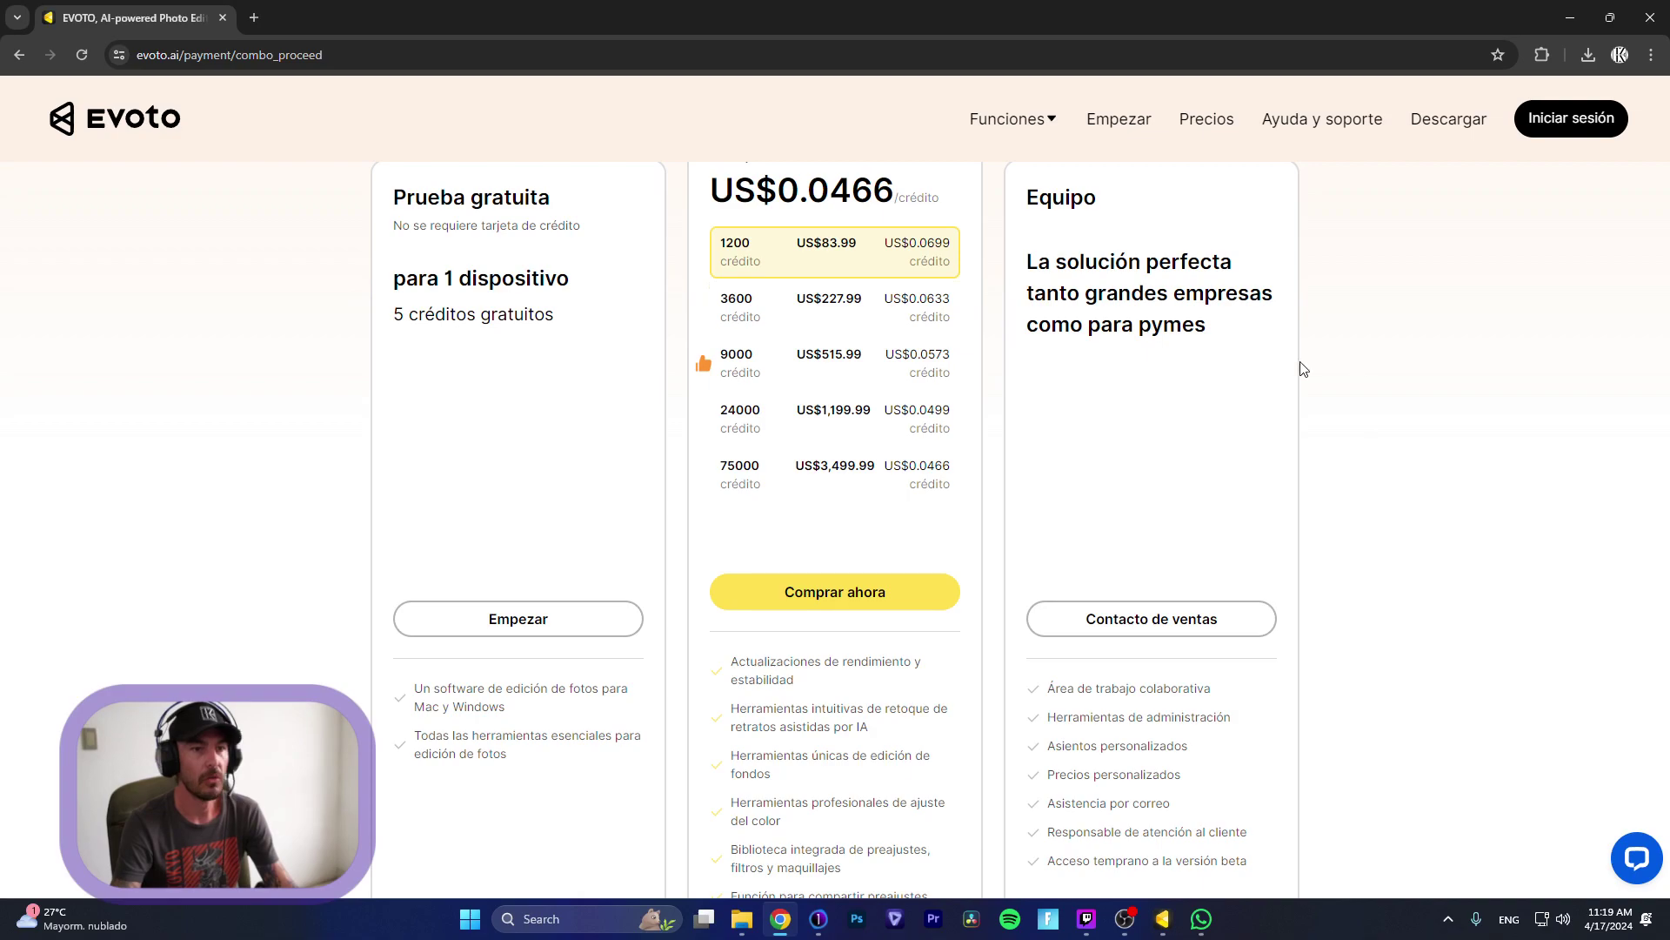
Step: Switch to the Evoto desktop app and open the Test IA project
left_click(1163, 923)
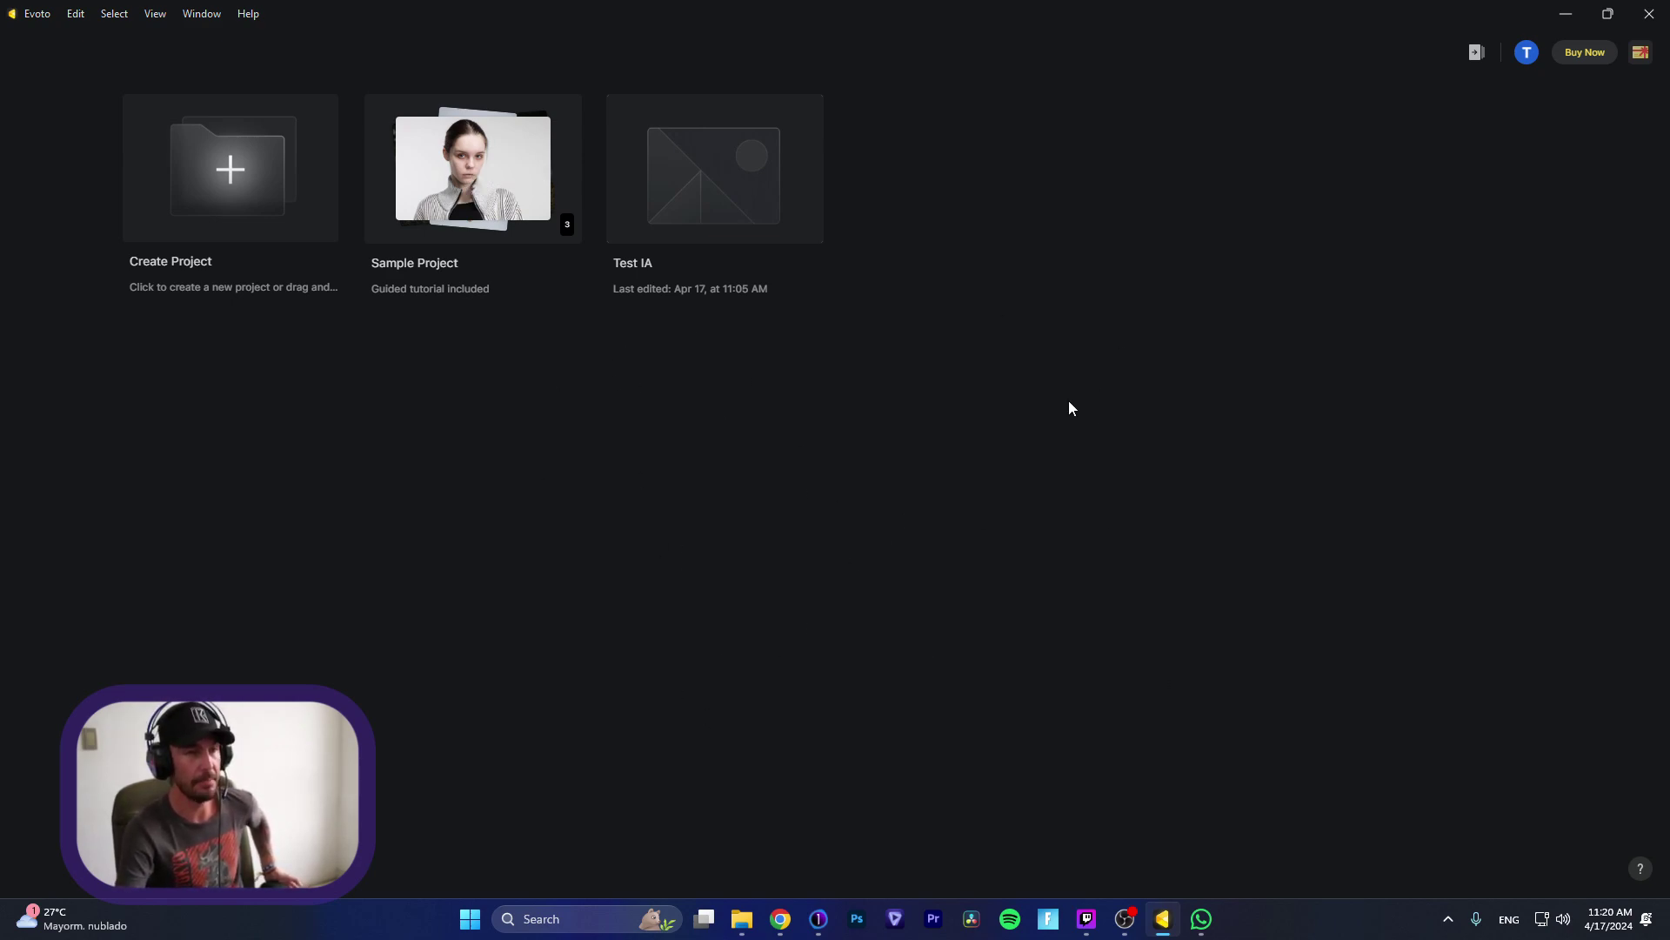
left_click(703, 191)
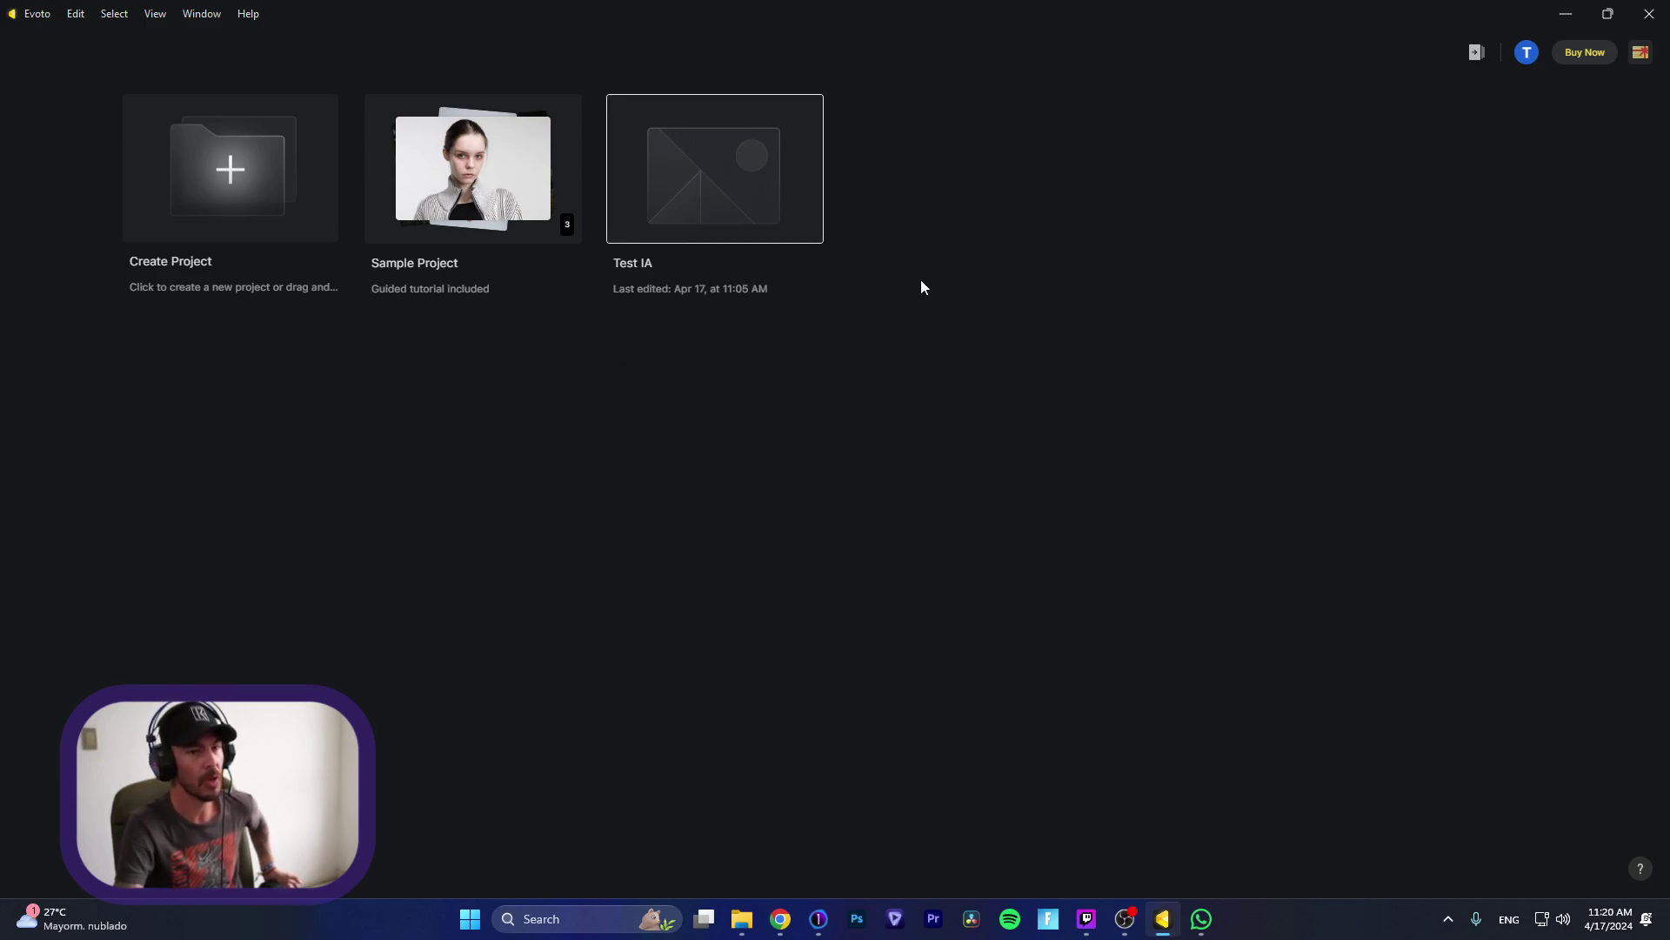
double_click(708, 179)
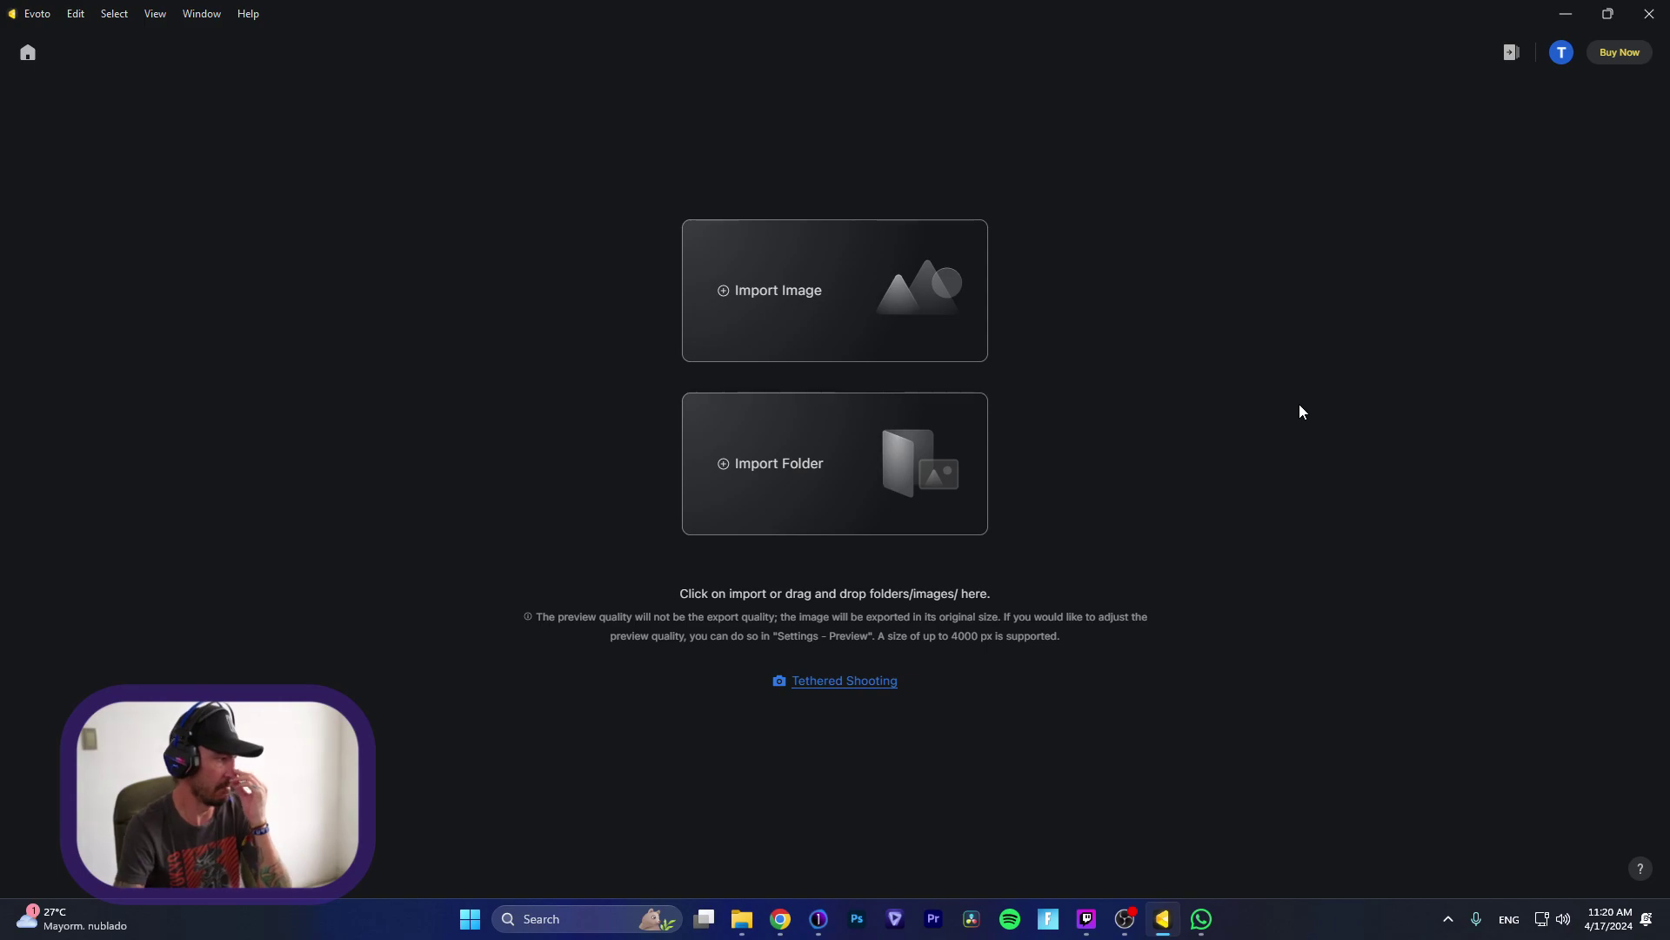
Step: Start importing an image and browse to the test evoto folder on the Desktop
left_click(778, 301)
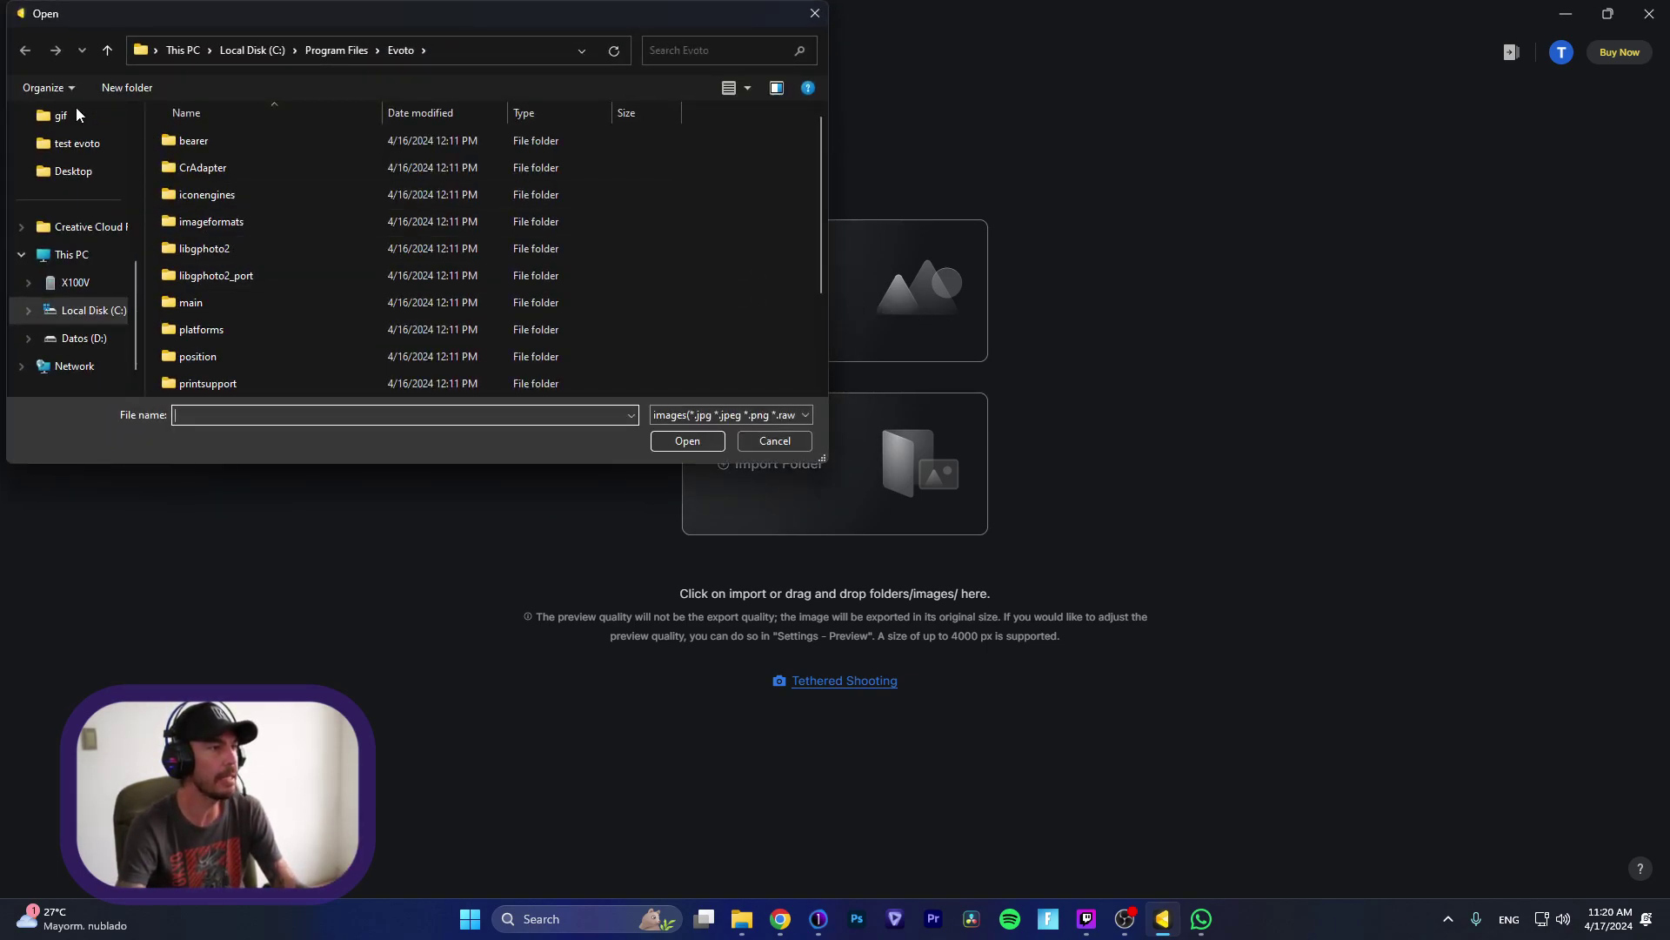
scroll(119, 193, "up", 5)
left_click(69, 232)
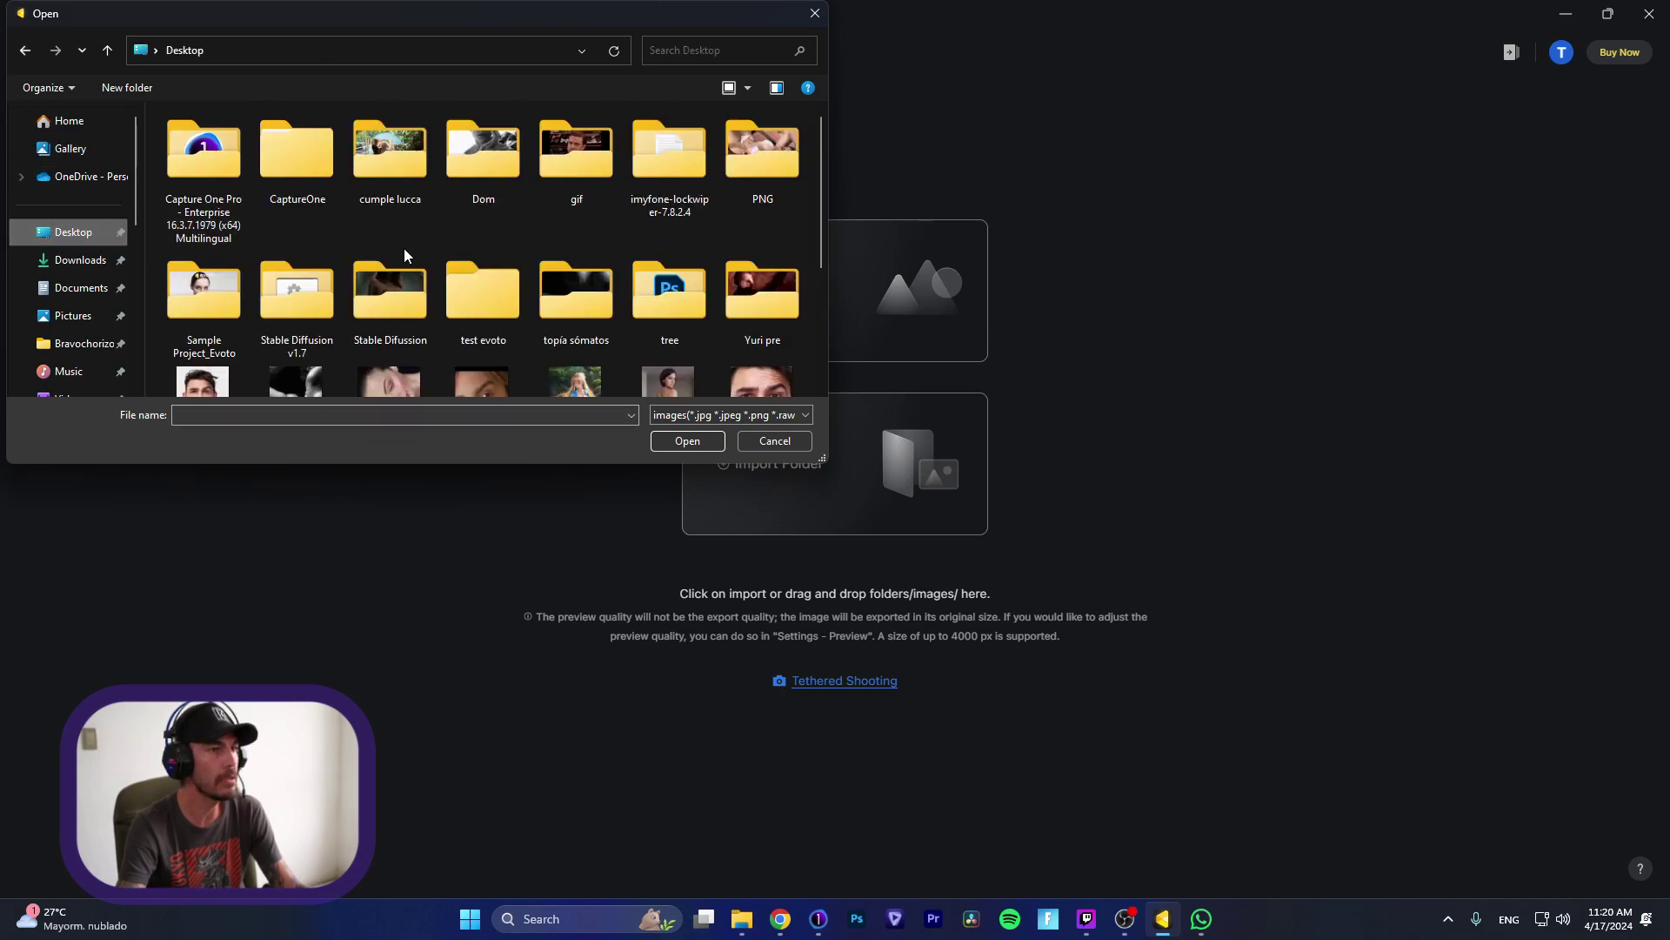
scroll(403, 248, "down", 1)
scroll(670, 221, "down", 2)
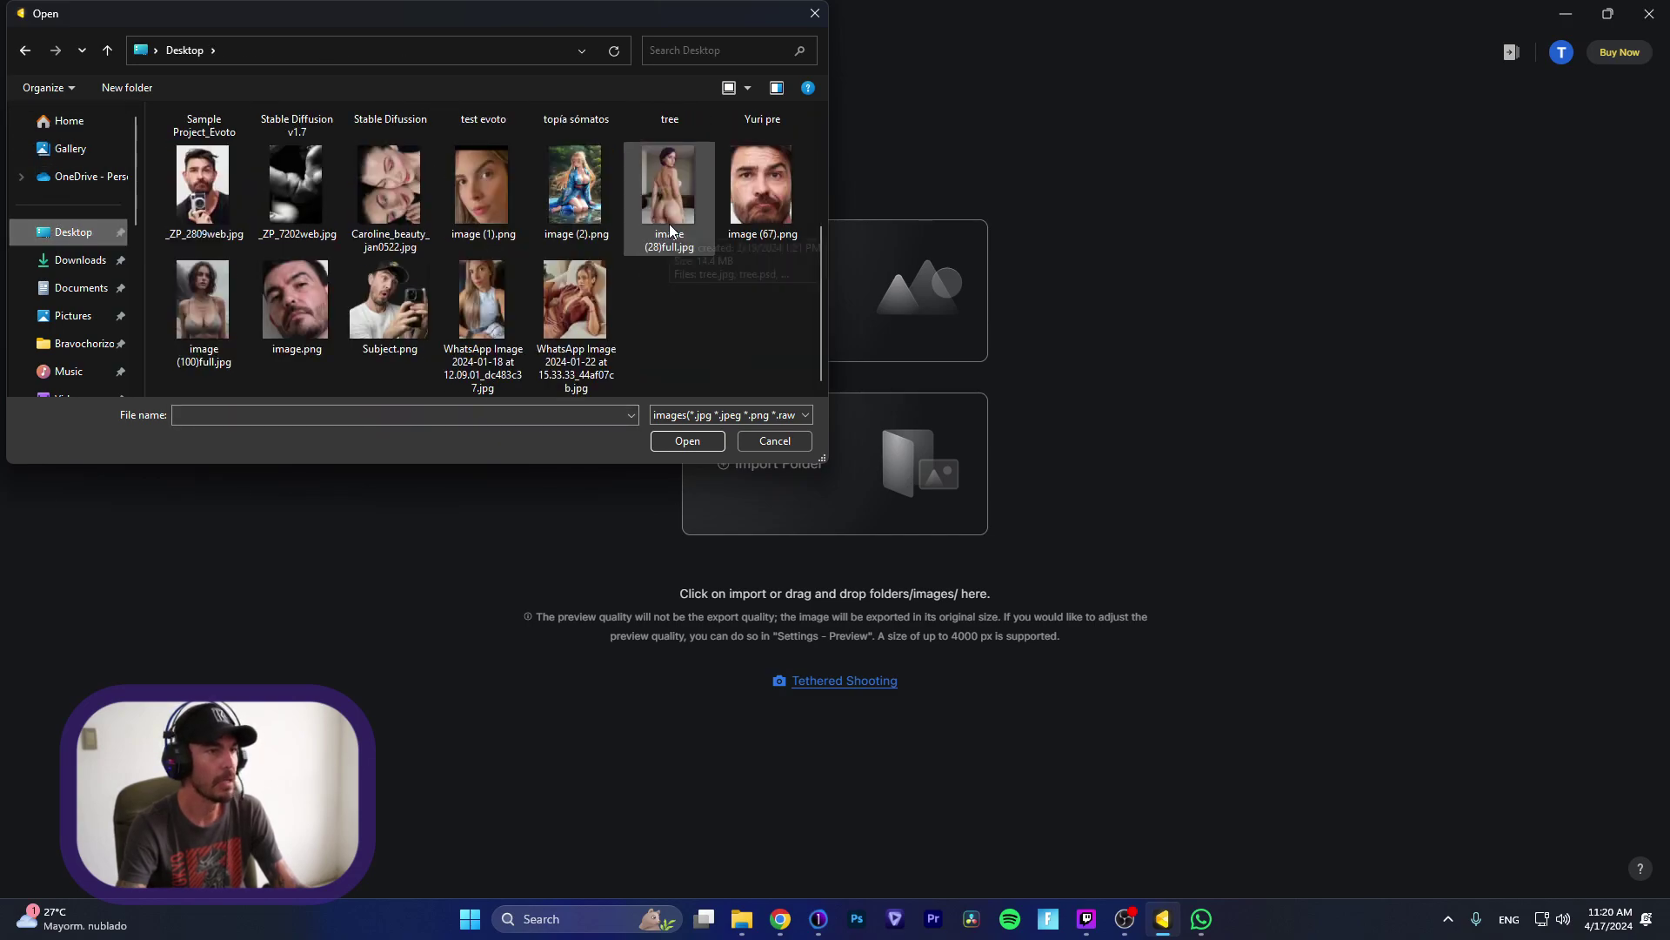
scroll(670, 223, "up", 3)
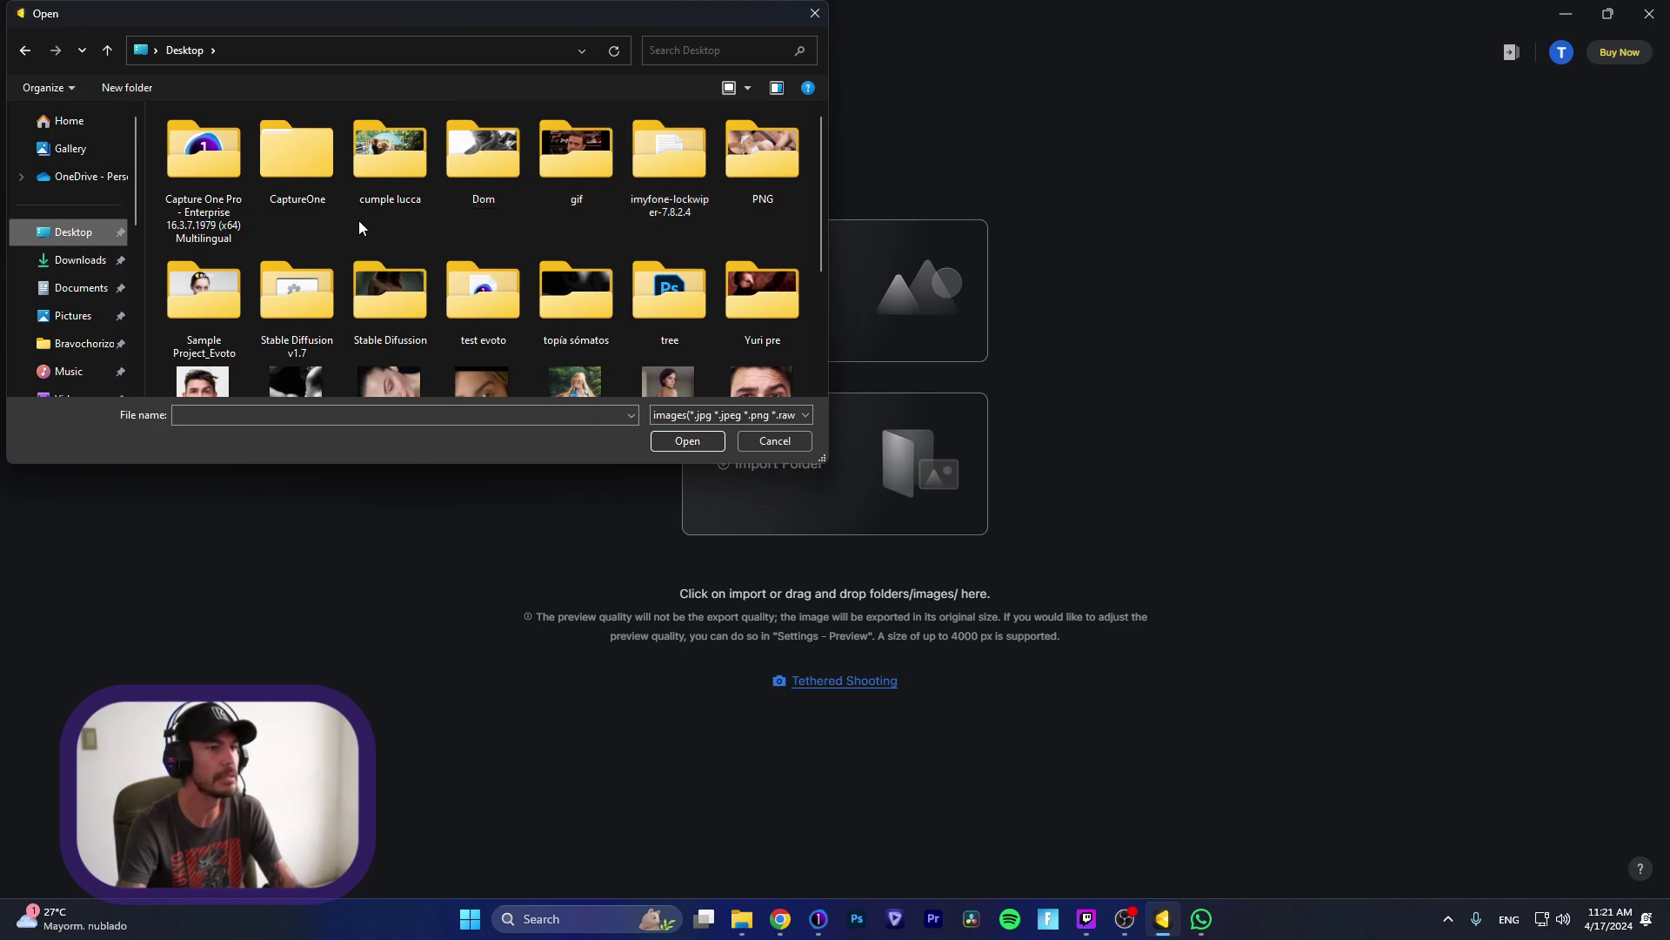
double_click(470, 271)
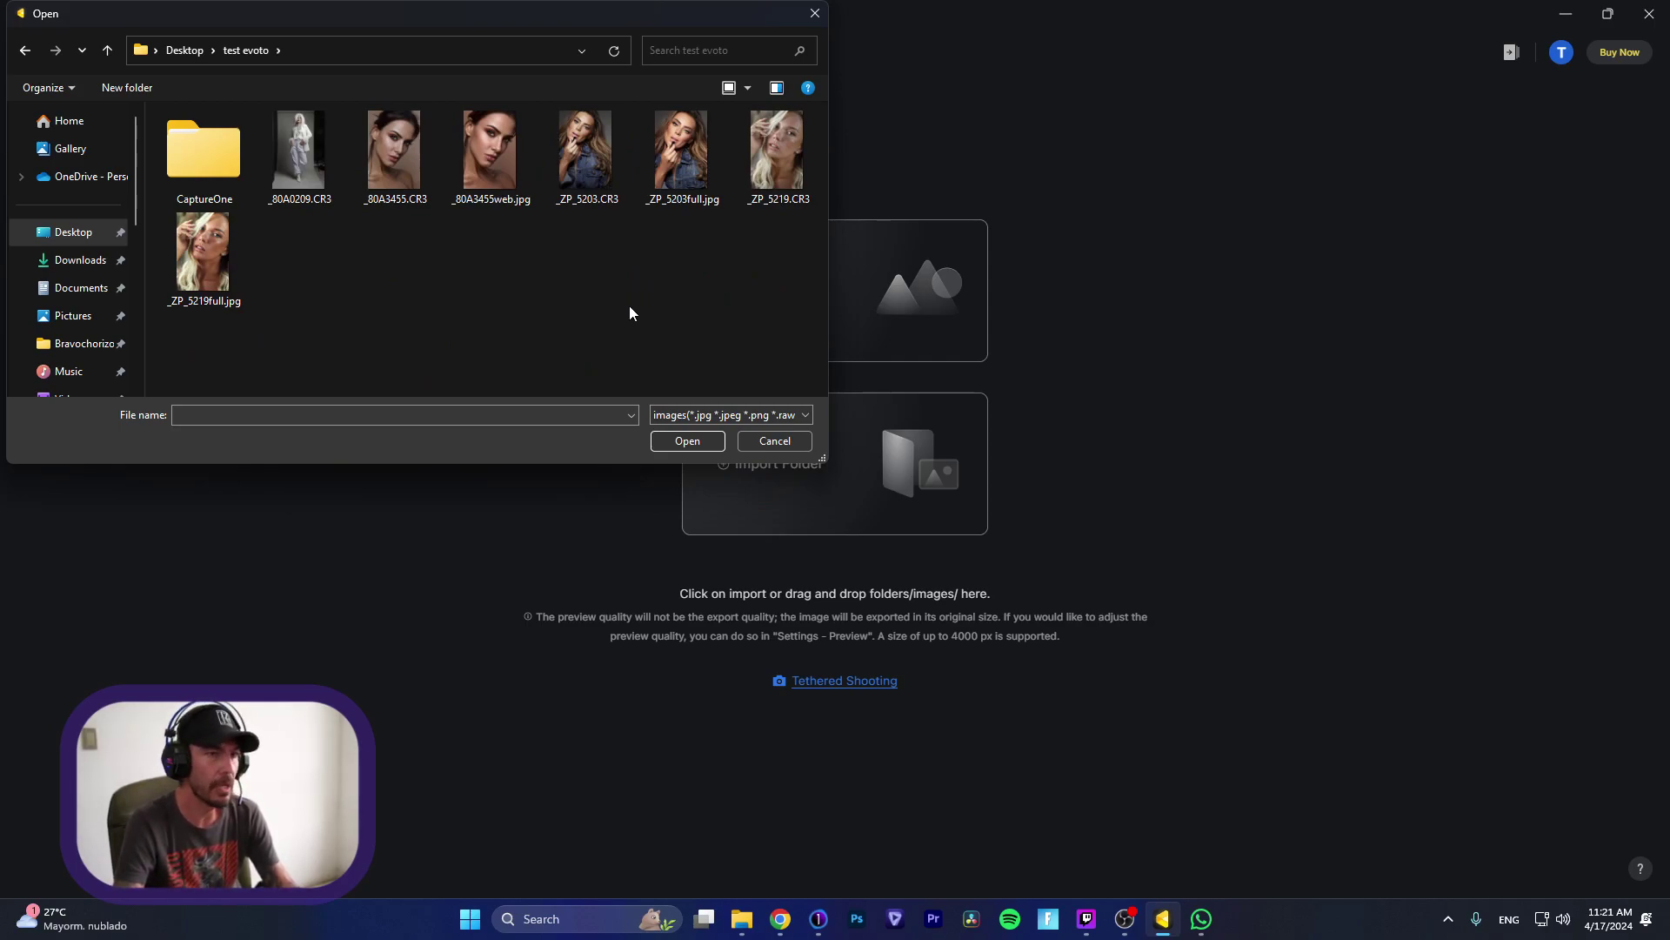
Step: Choose the raw portrait _80A3455.CR3 among the folder's photos and import it into the project
left_click(670, 150)
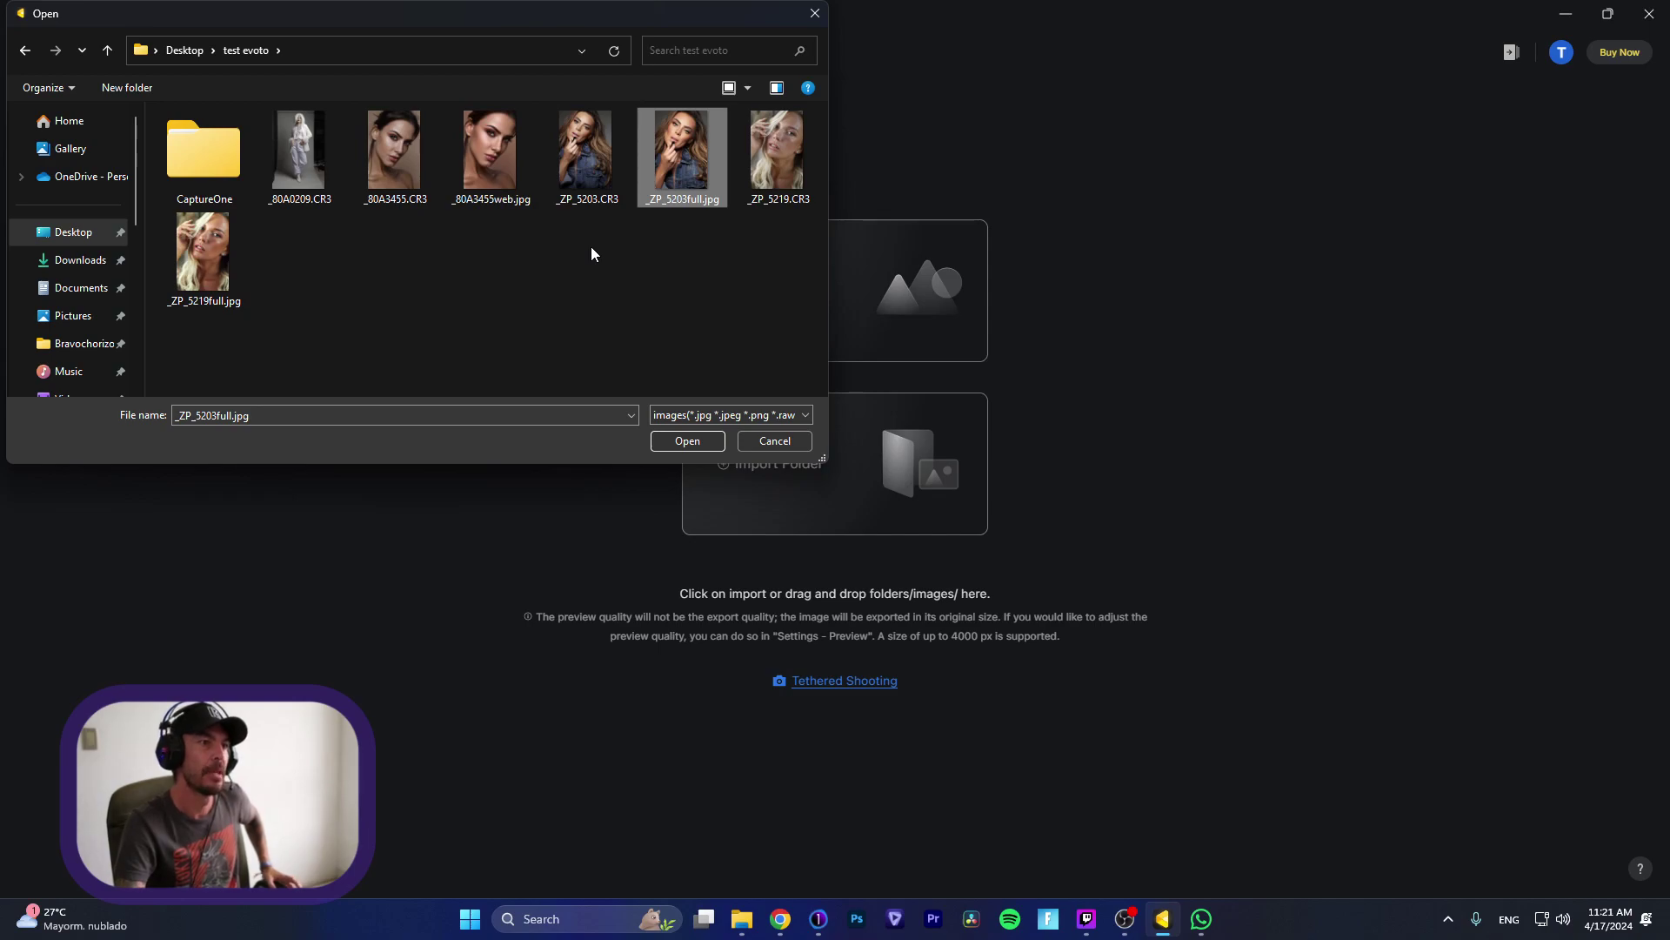
left_click(402, 164)
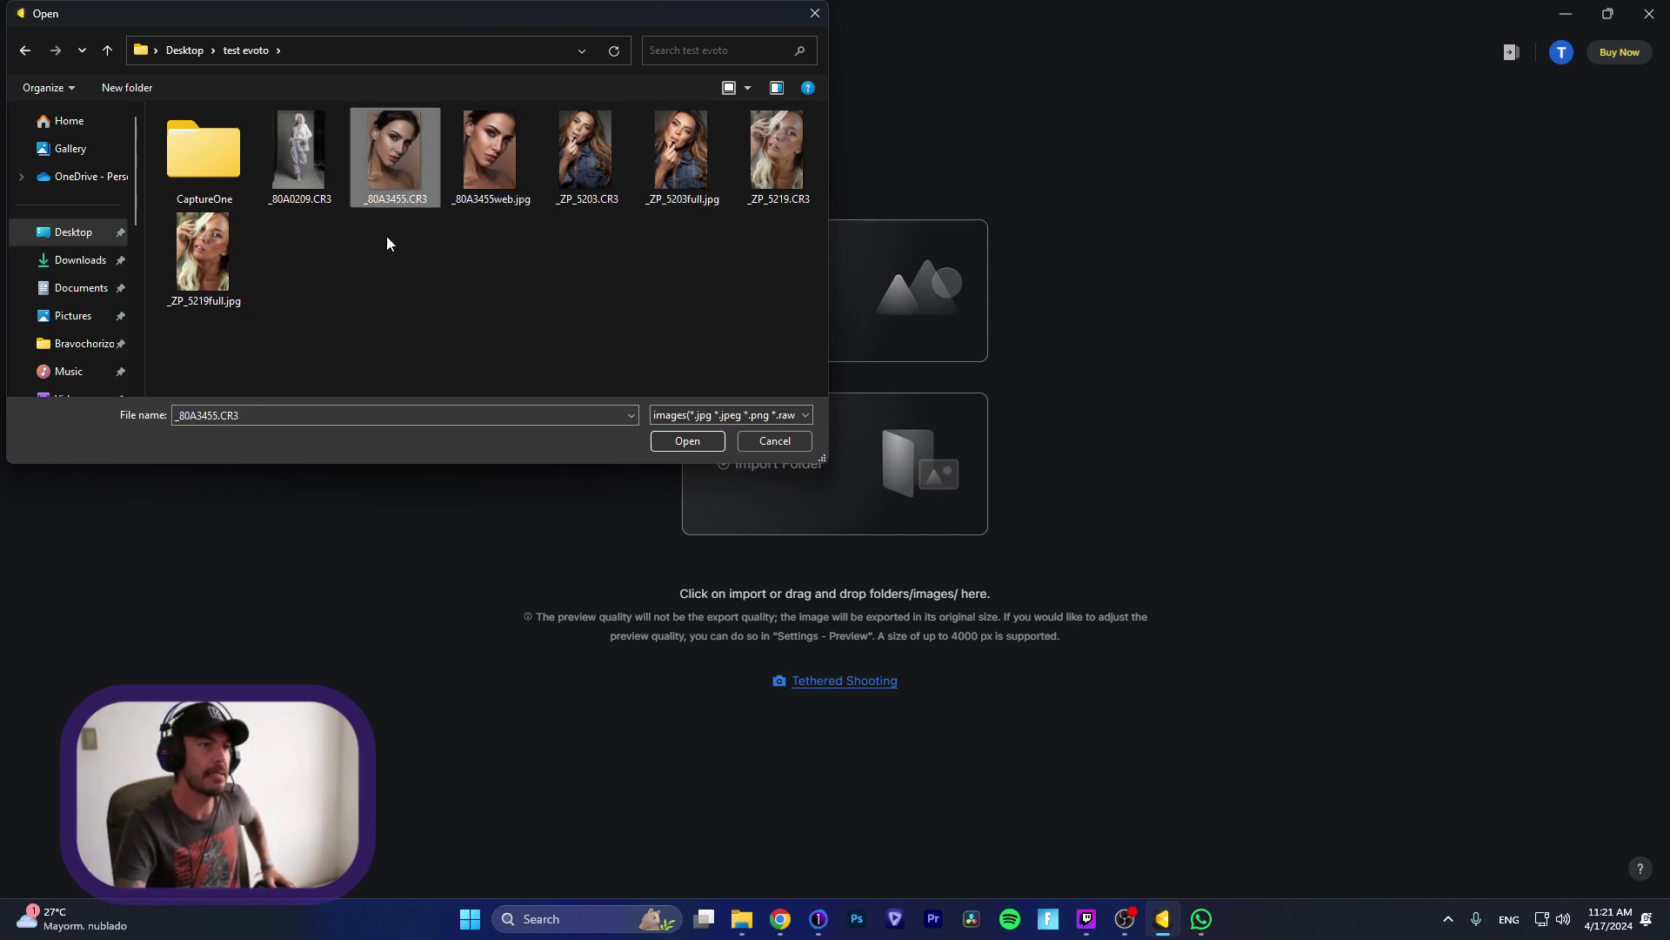
left_click(776, 144)
left_click(409, 162)
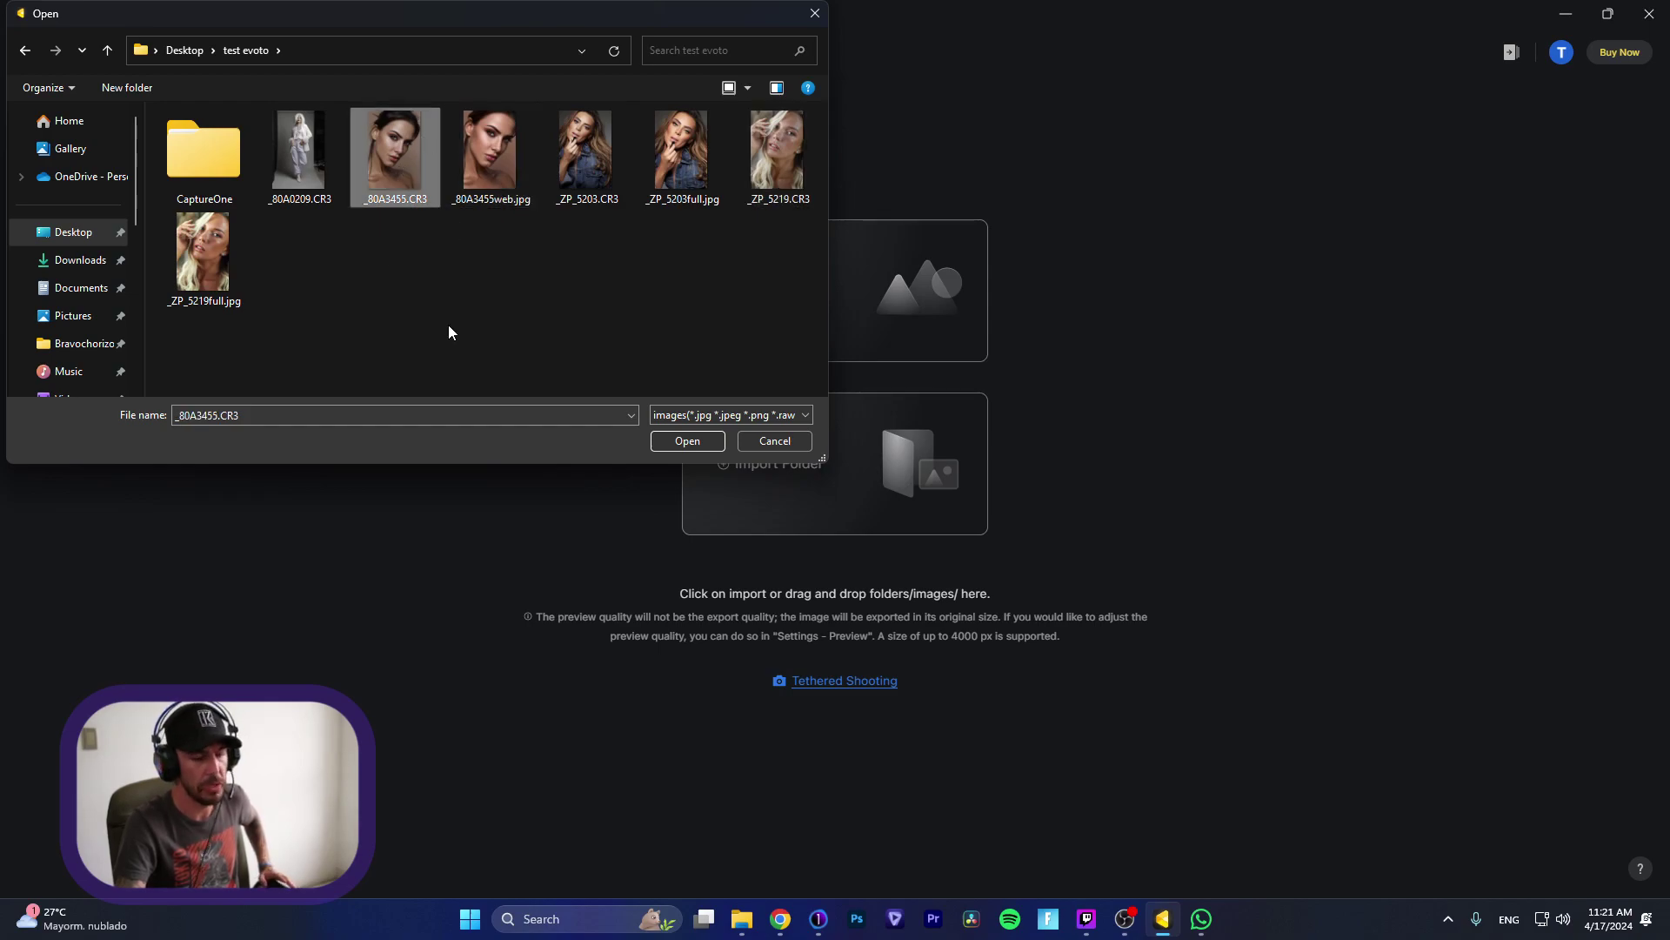
left_click(781, 141)
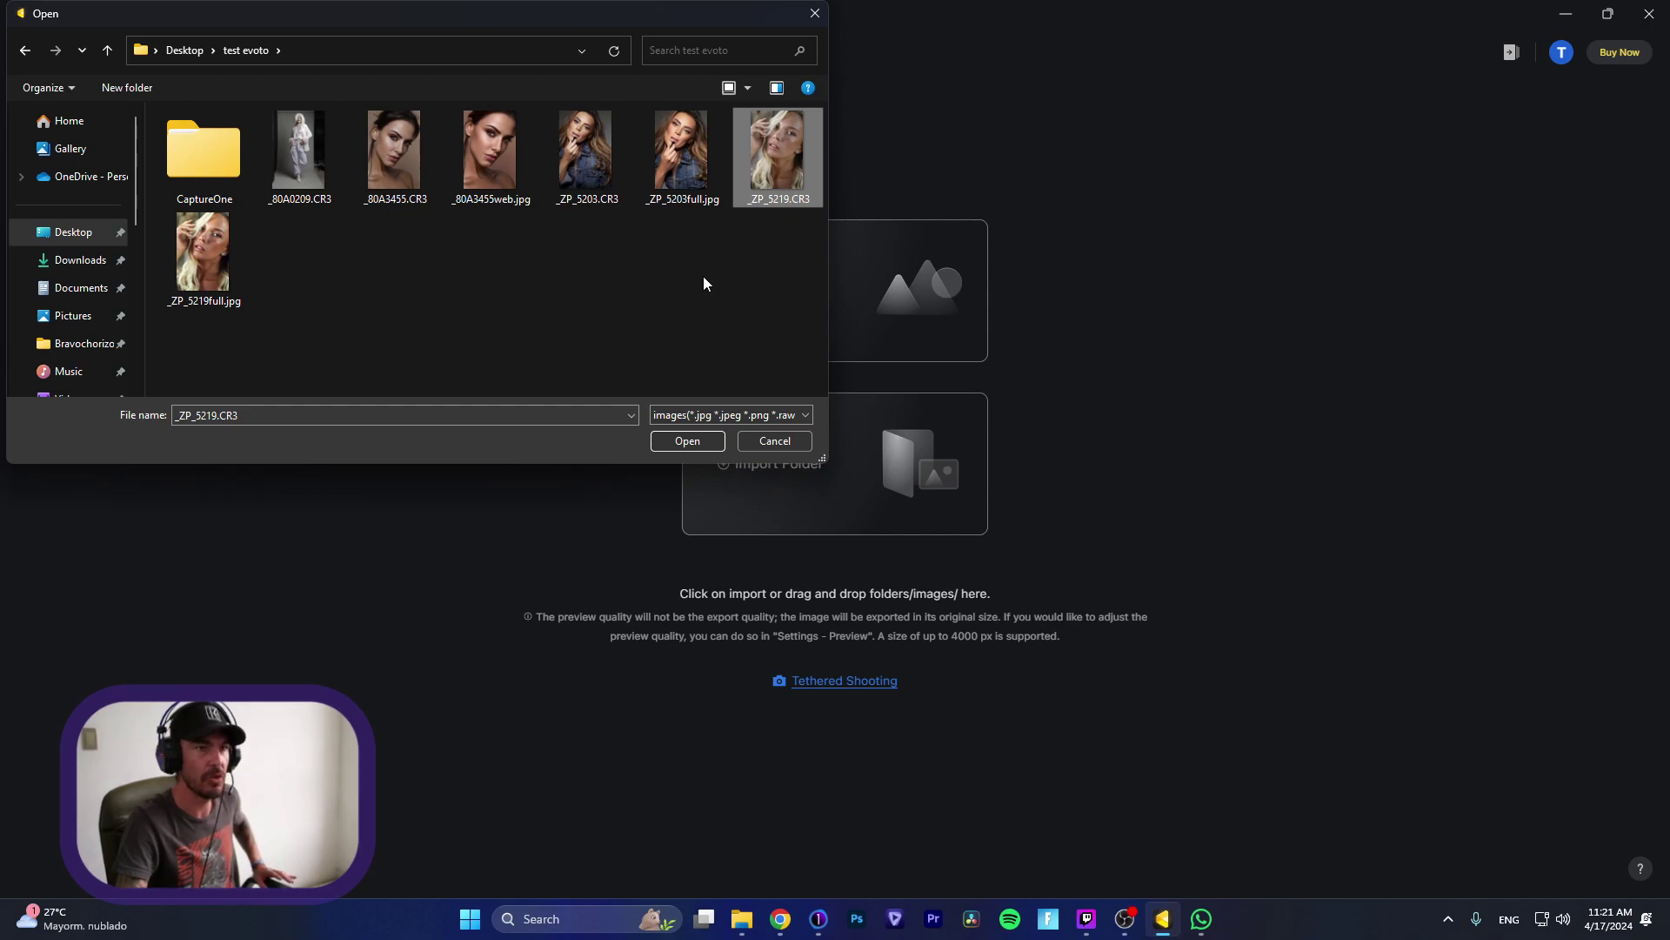
left_click(372, 127)
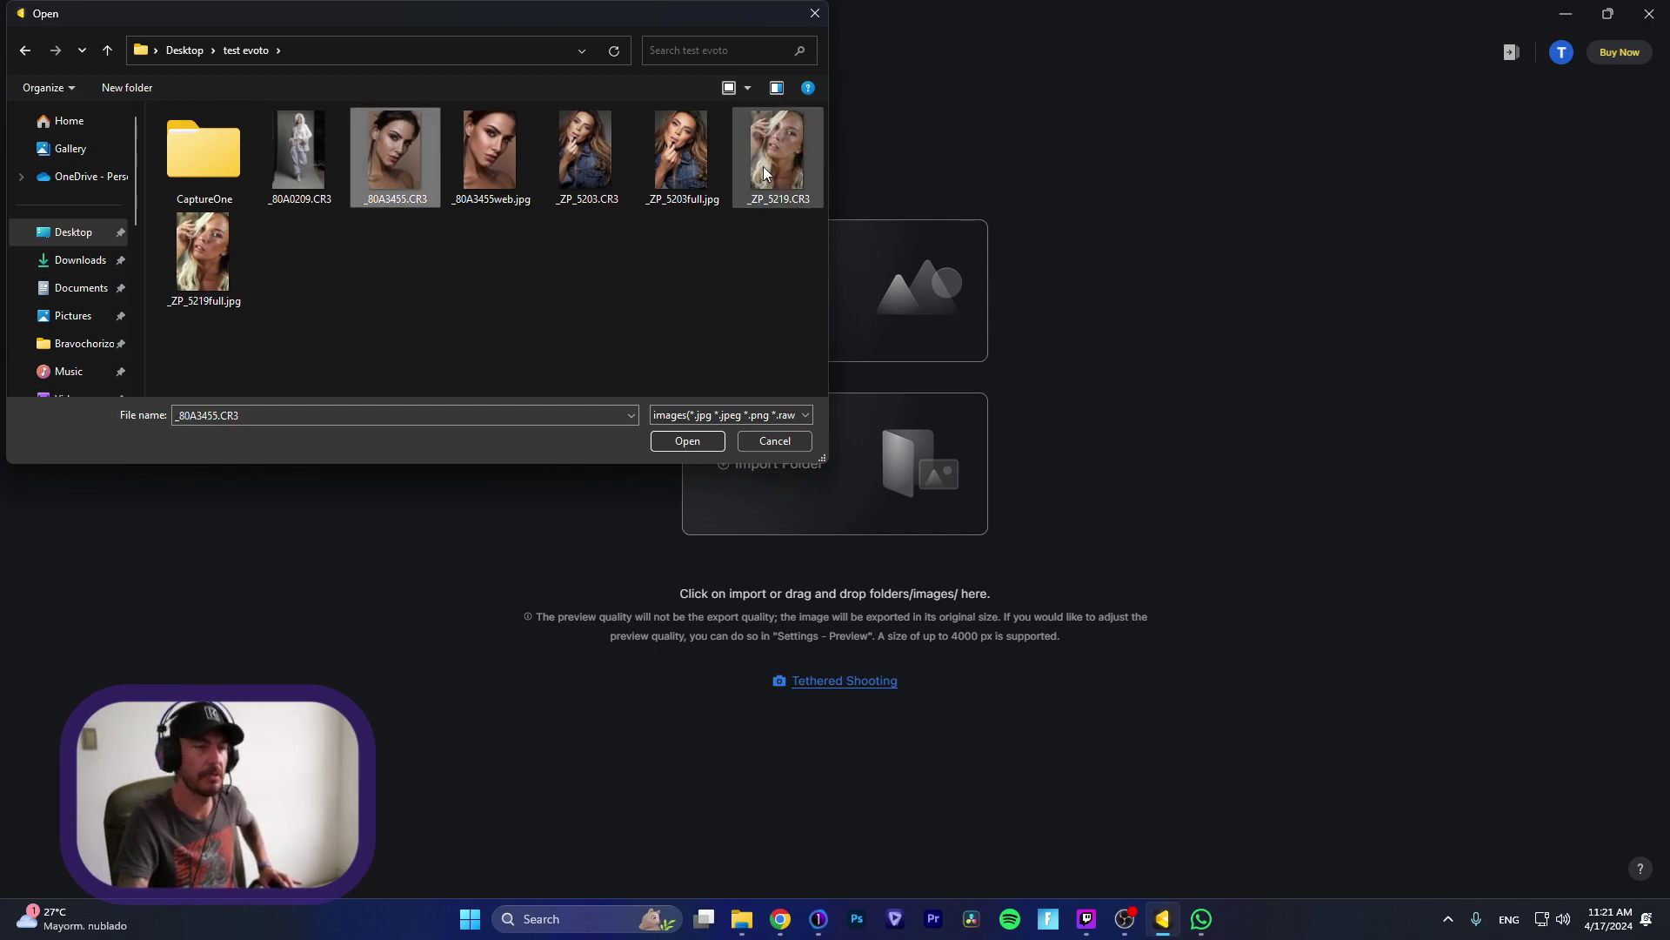
left_click(764, 165)
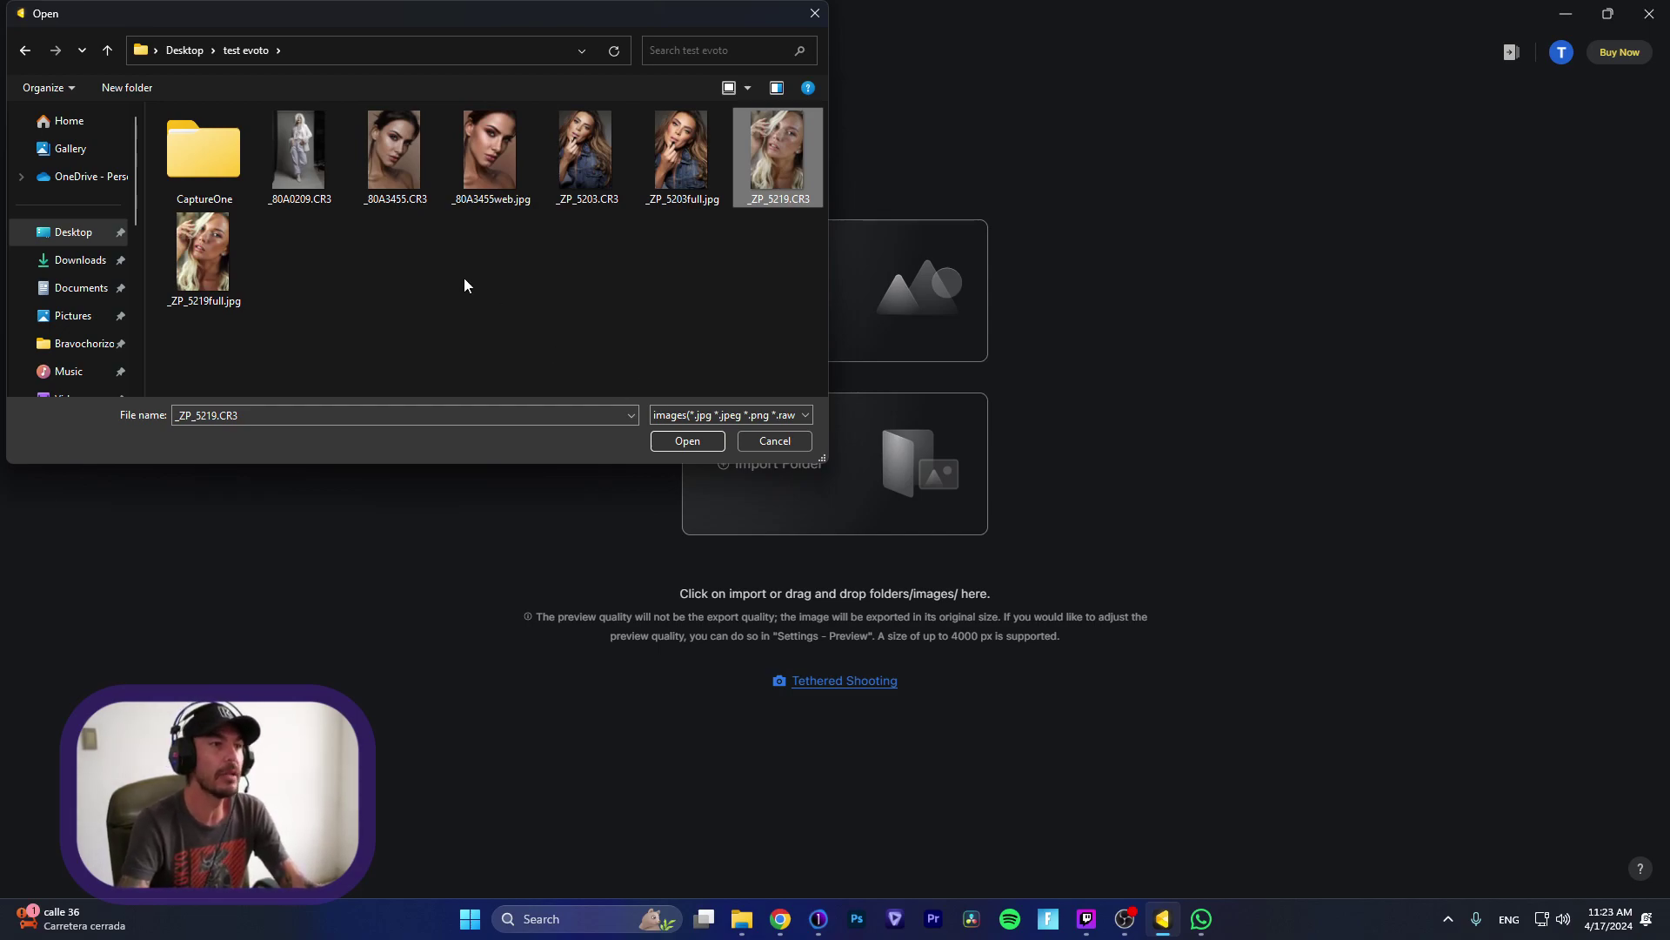
left_click(395, 156)
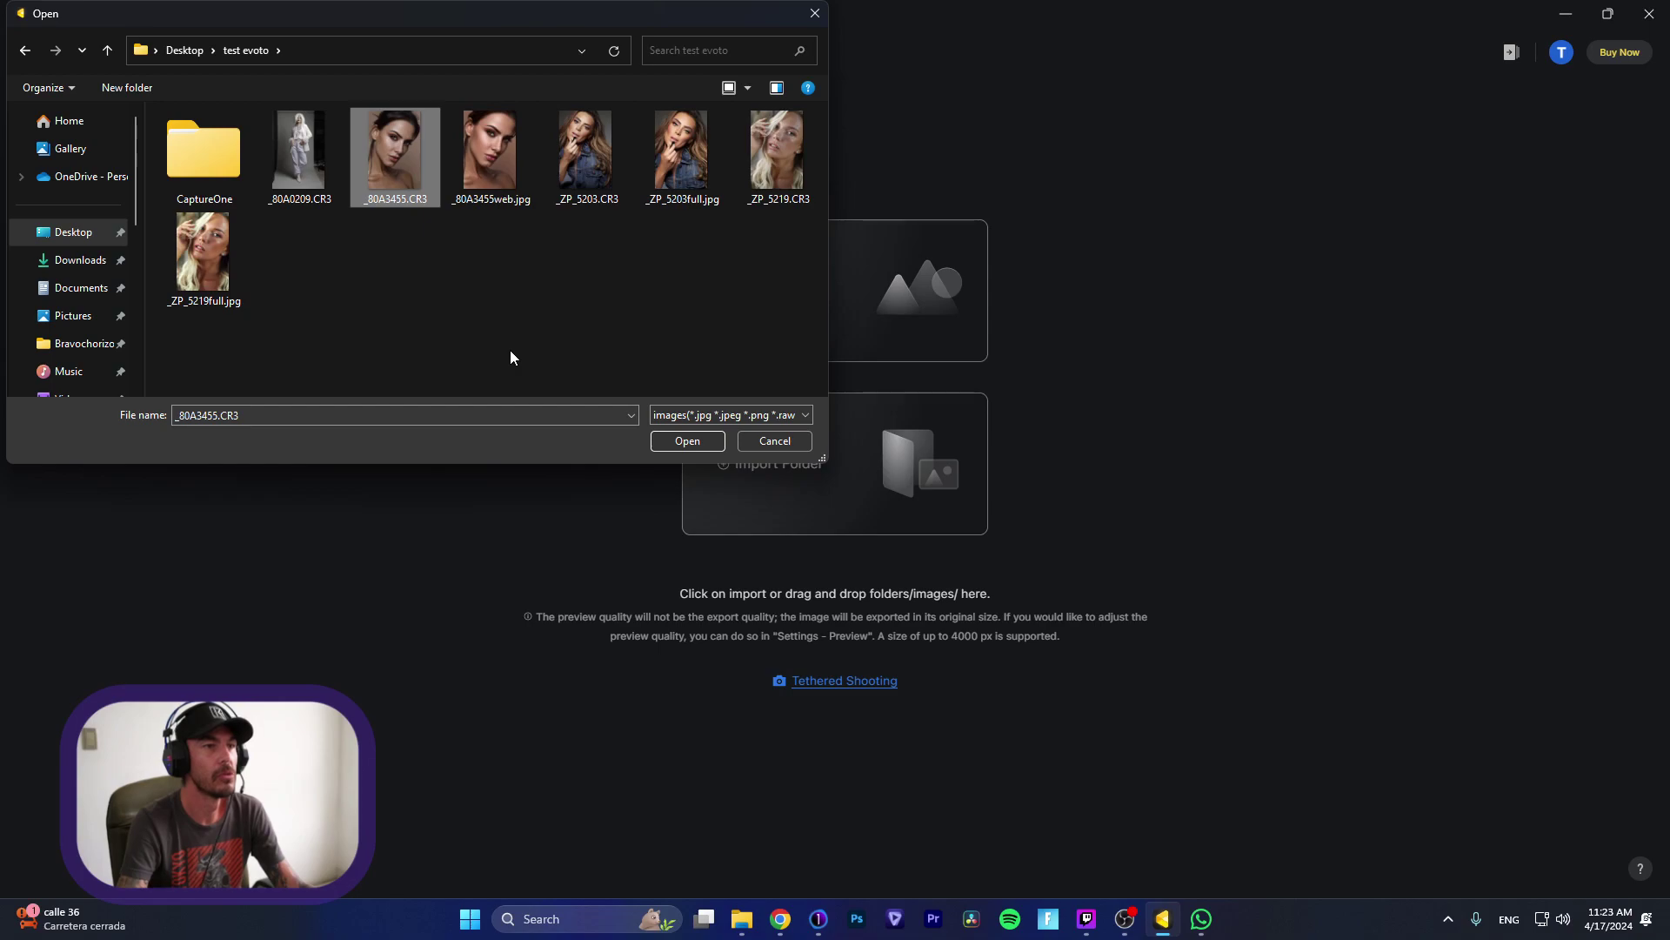
left_click(662, 445)
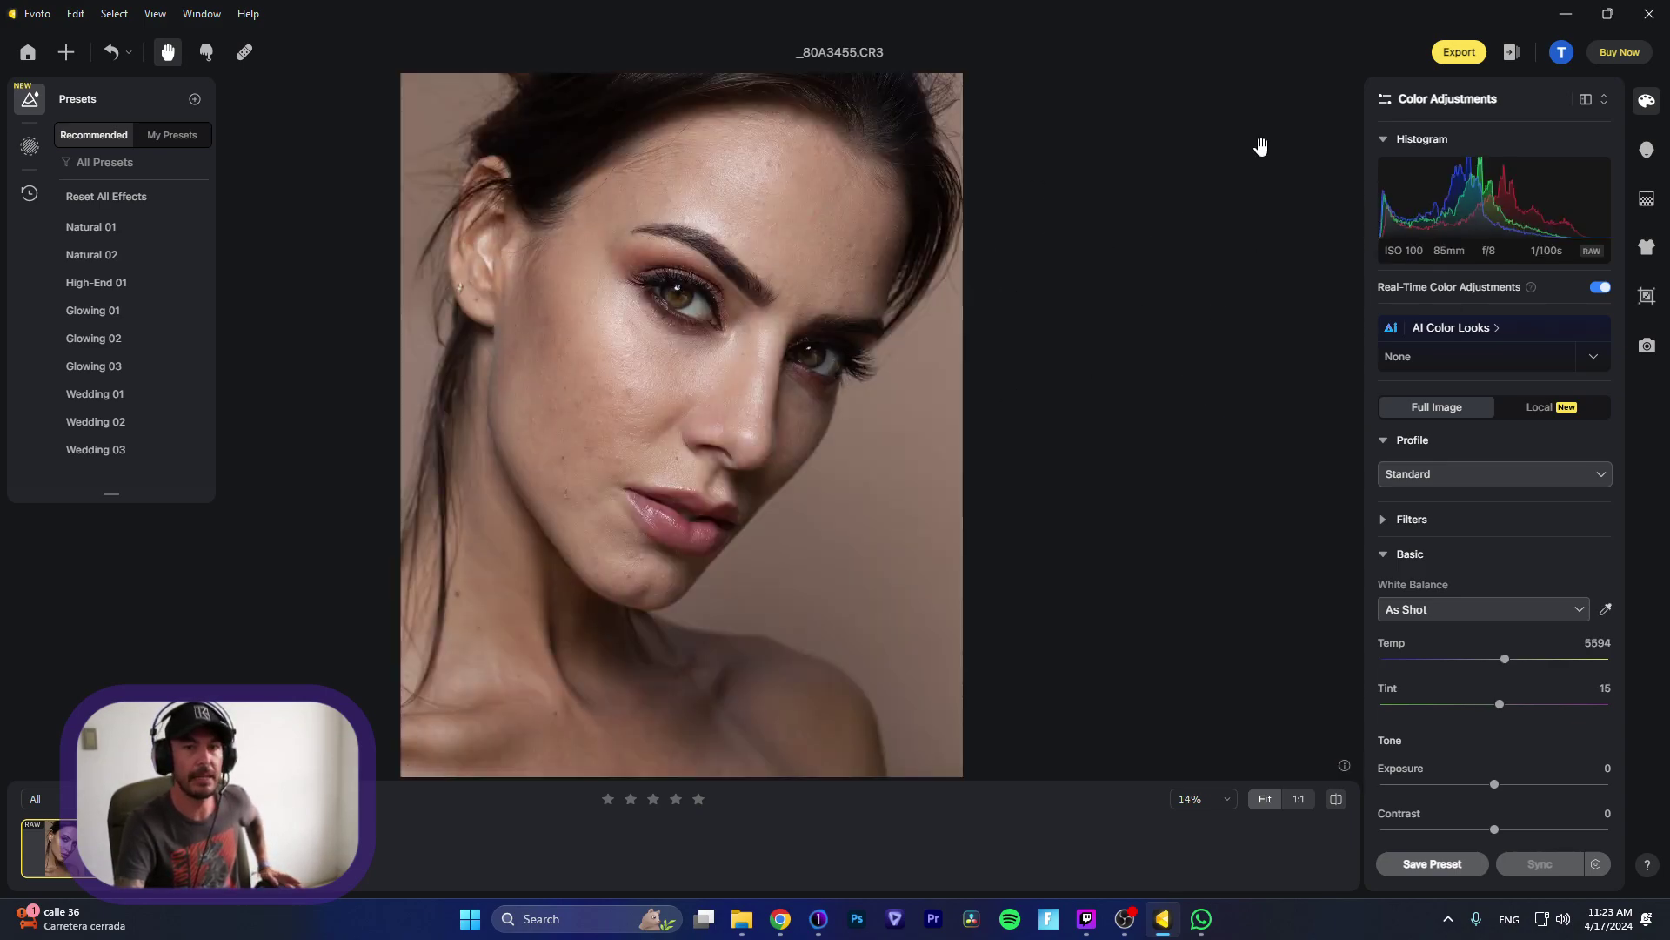
Step: Open the AI Color Looks for the full image, dismiss their introductory note and look through the available looks
left_click(1468, 328)
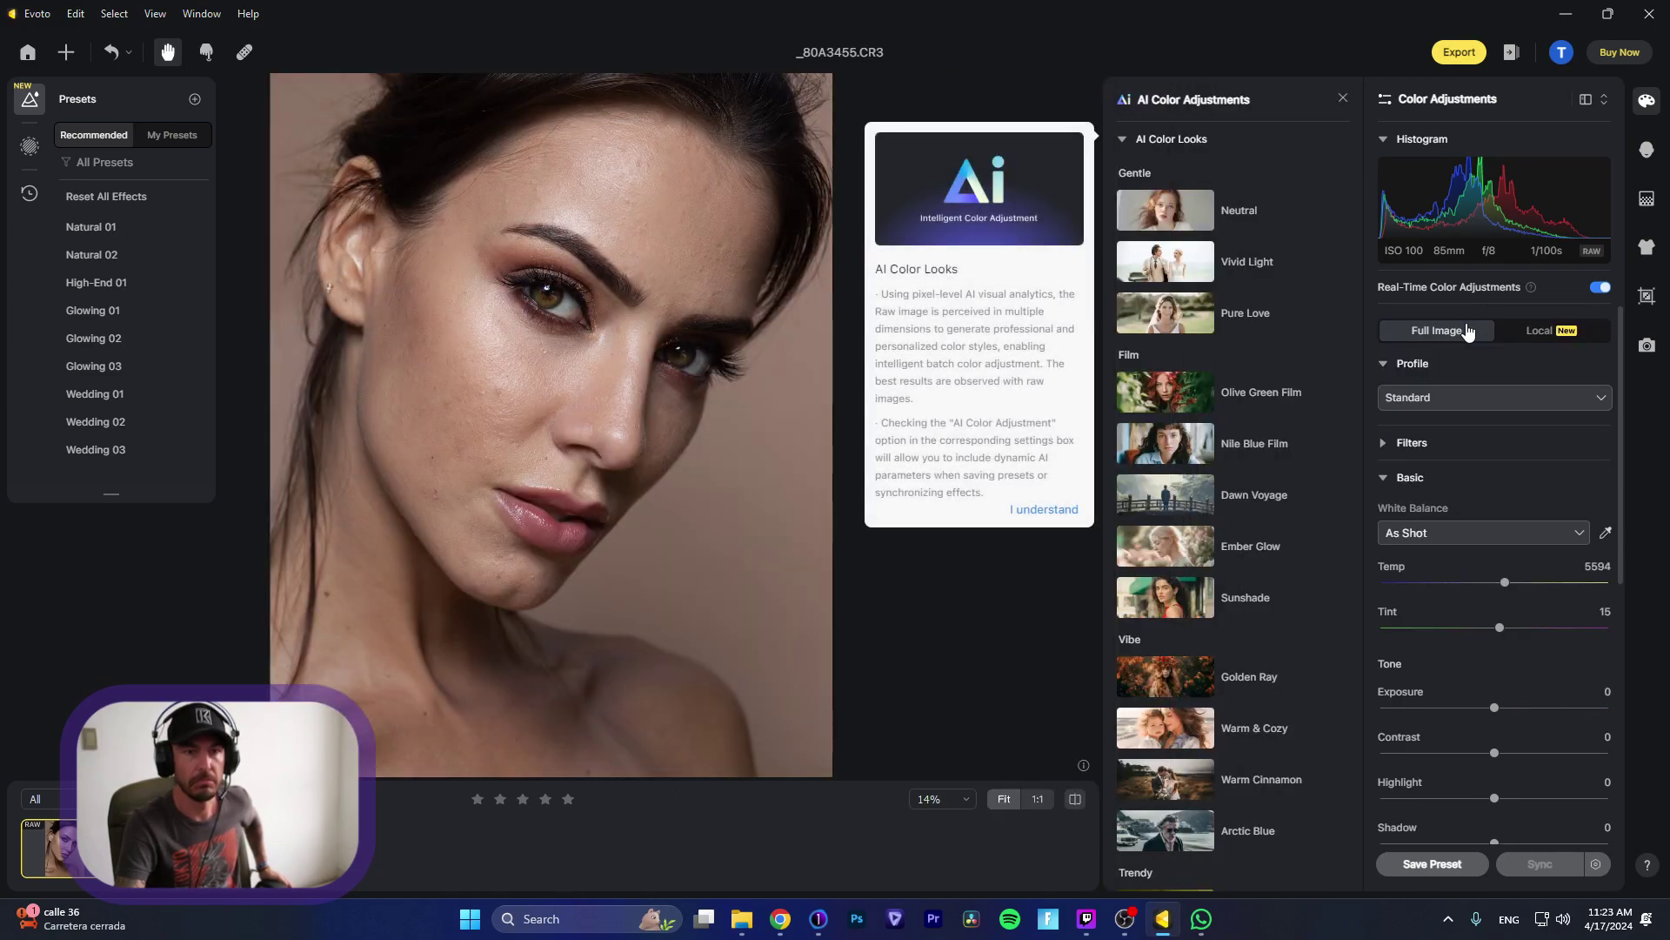
left_click(1530, 332)
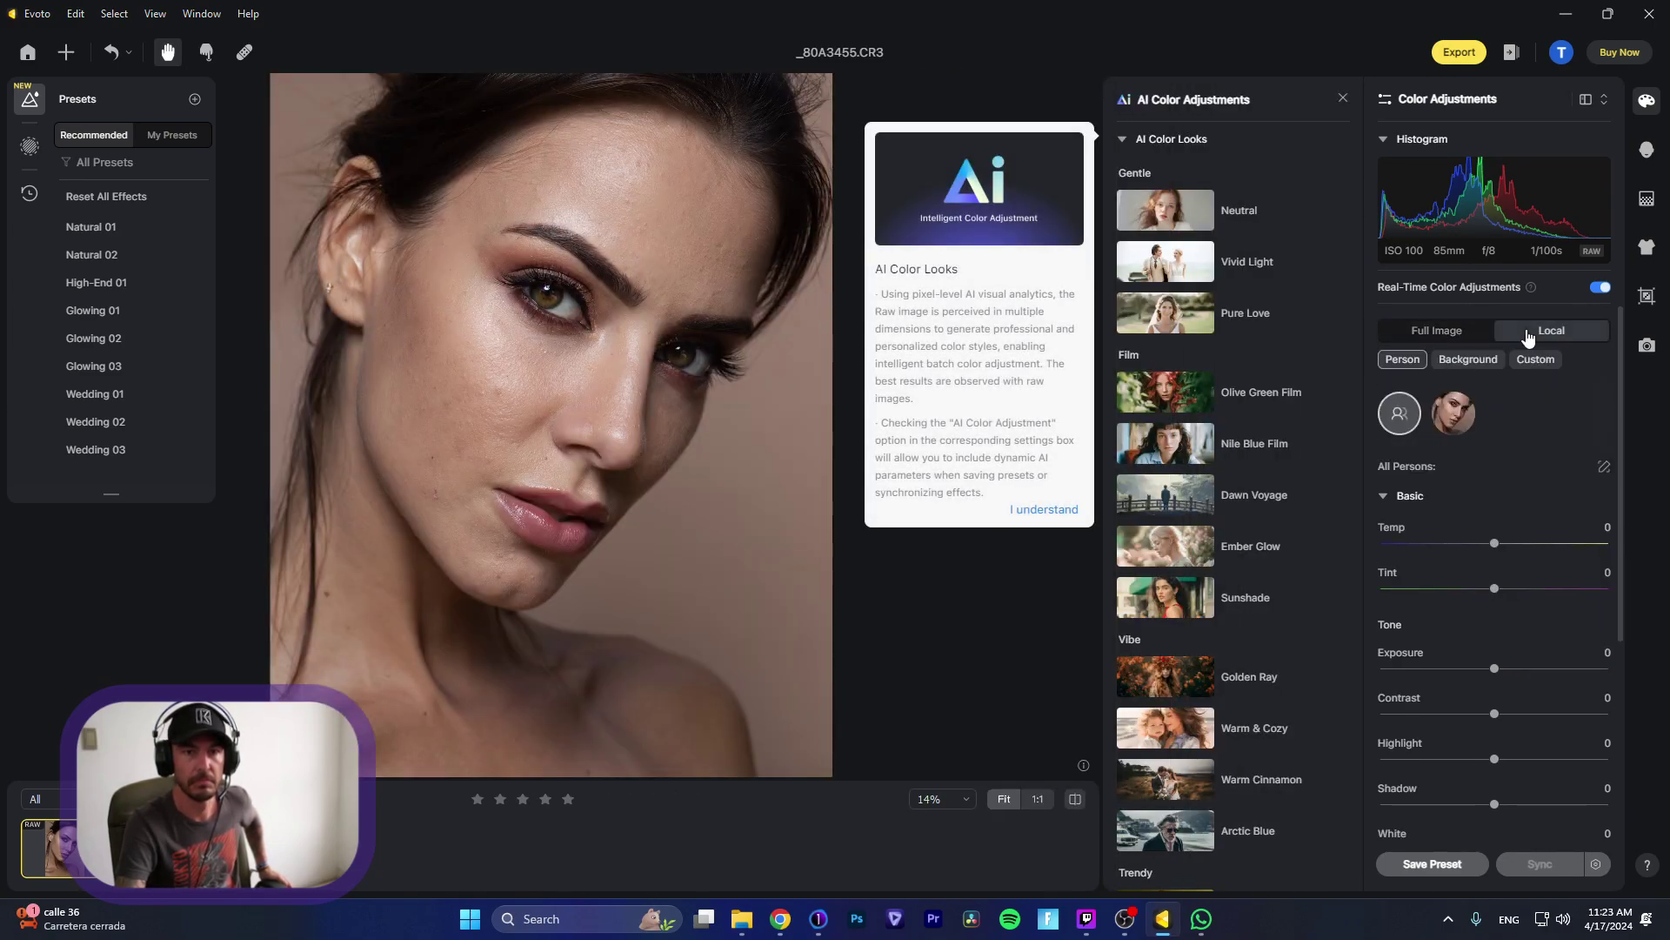
left_click(1472, 333)
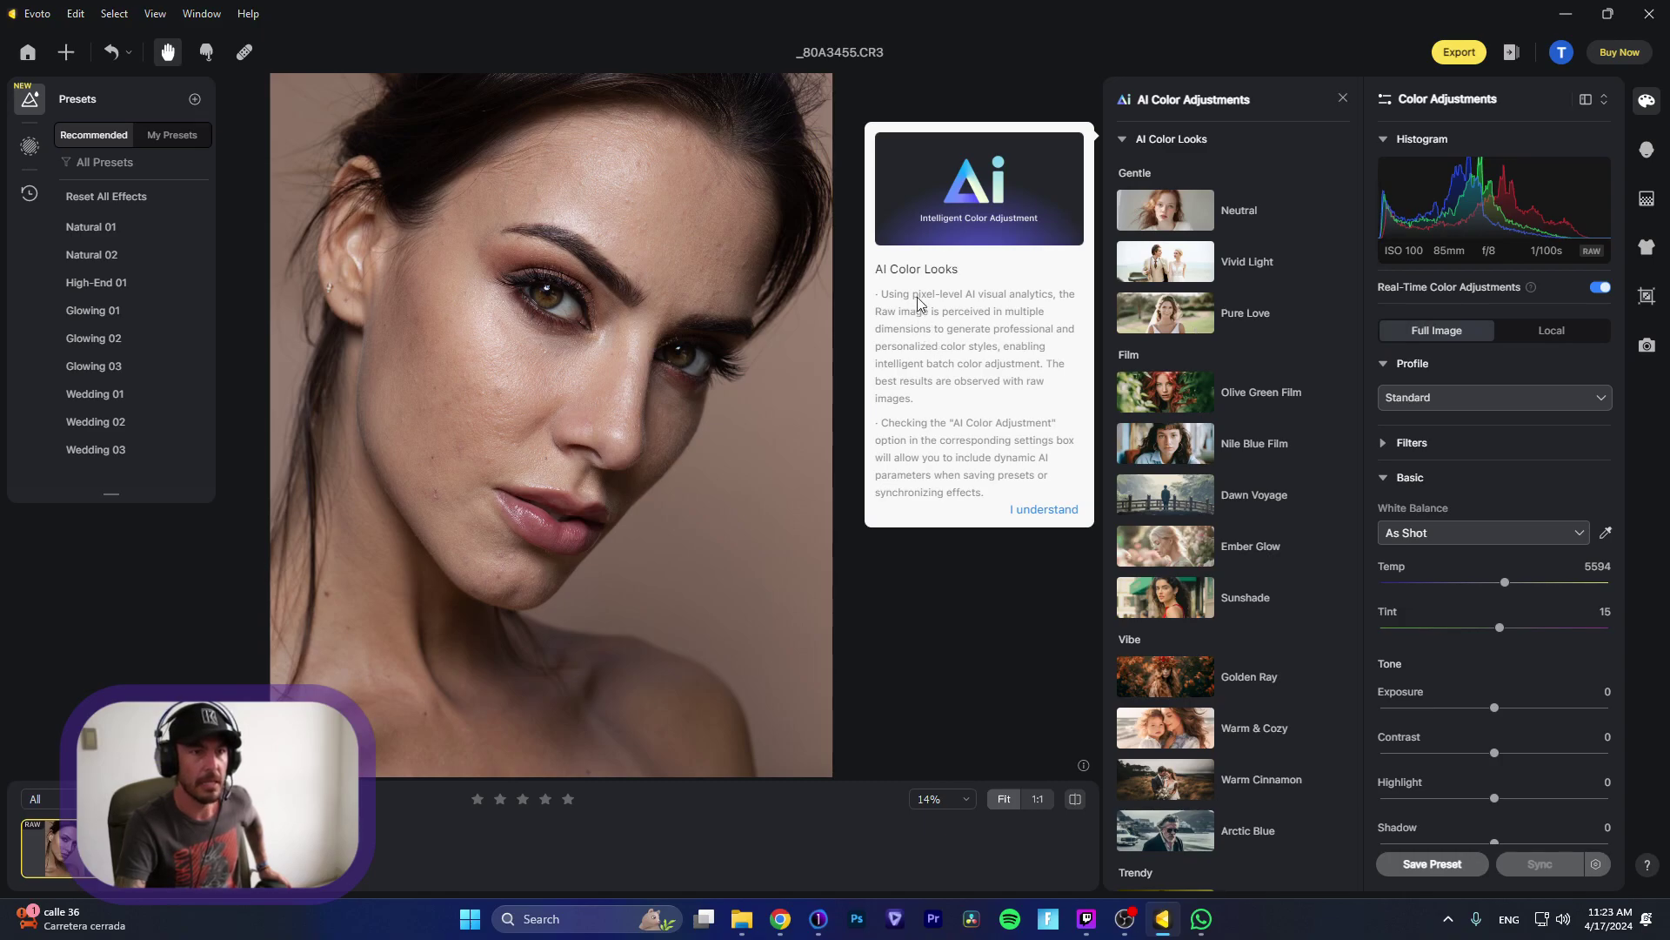
left_click(1039, 510)
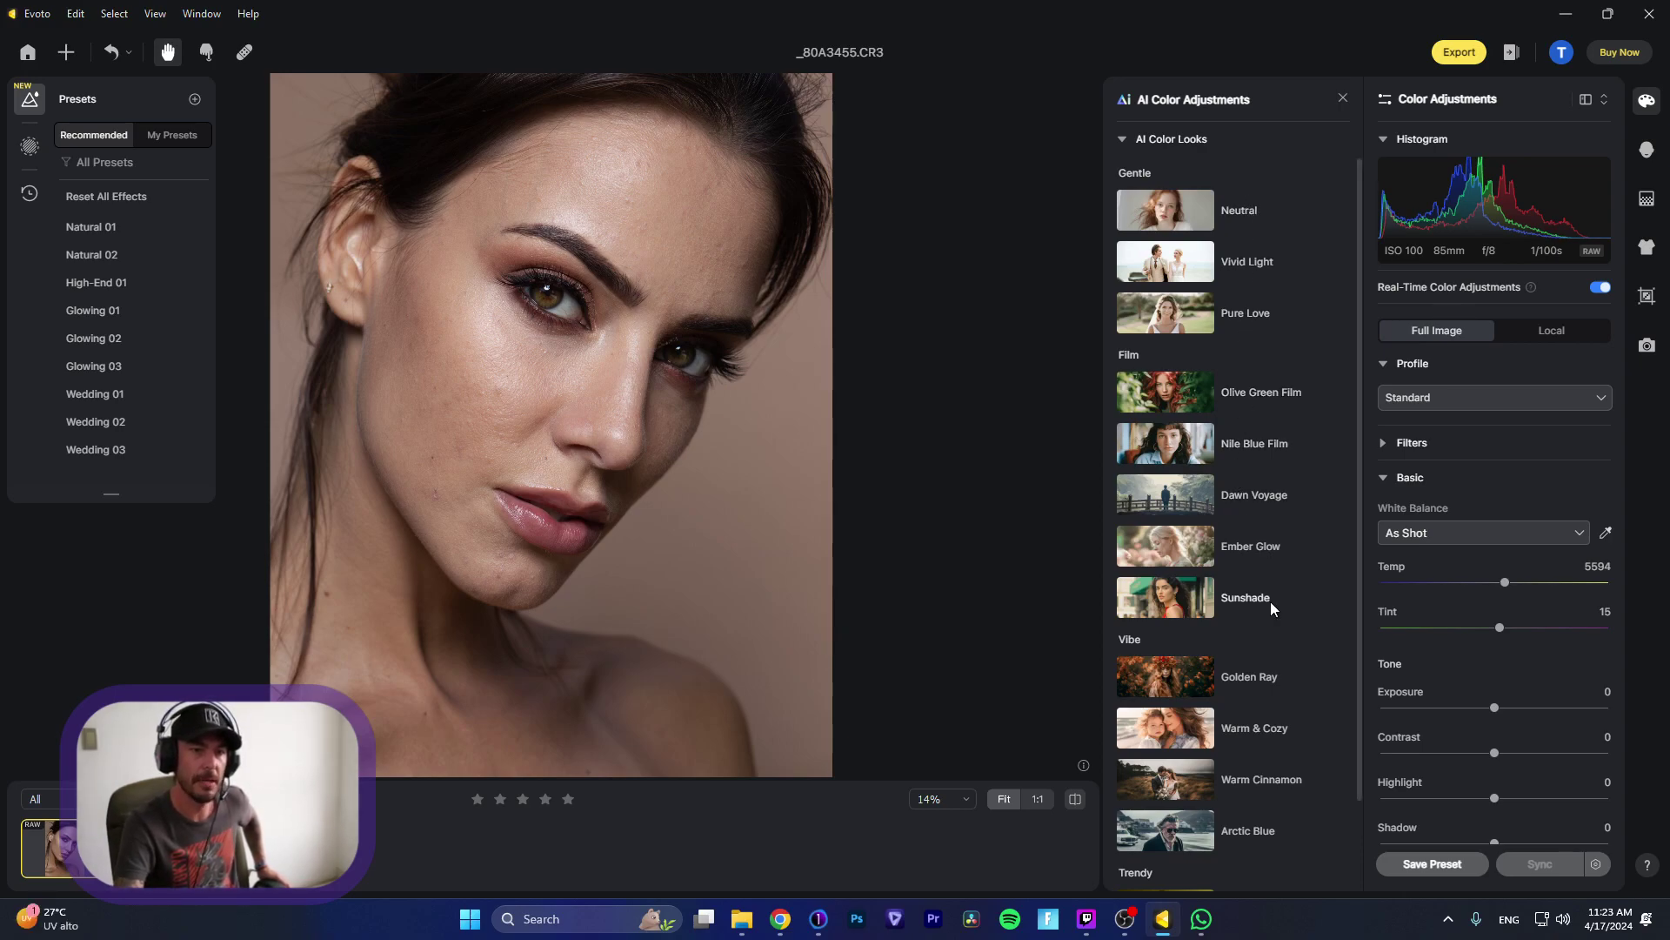
scroll(1263, 235, "down", 2)
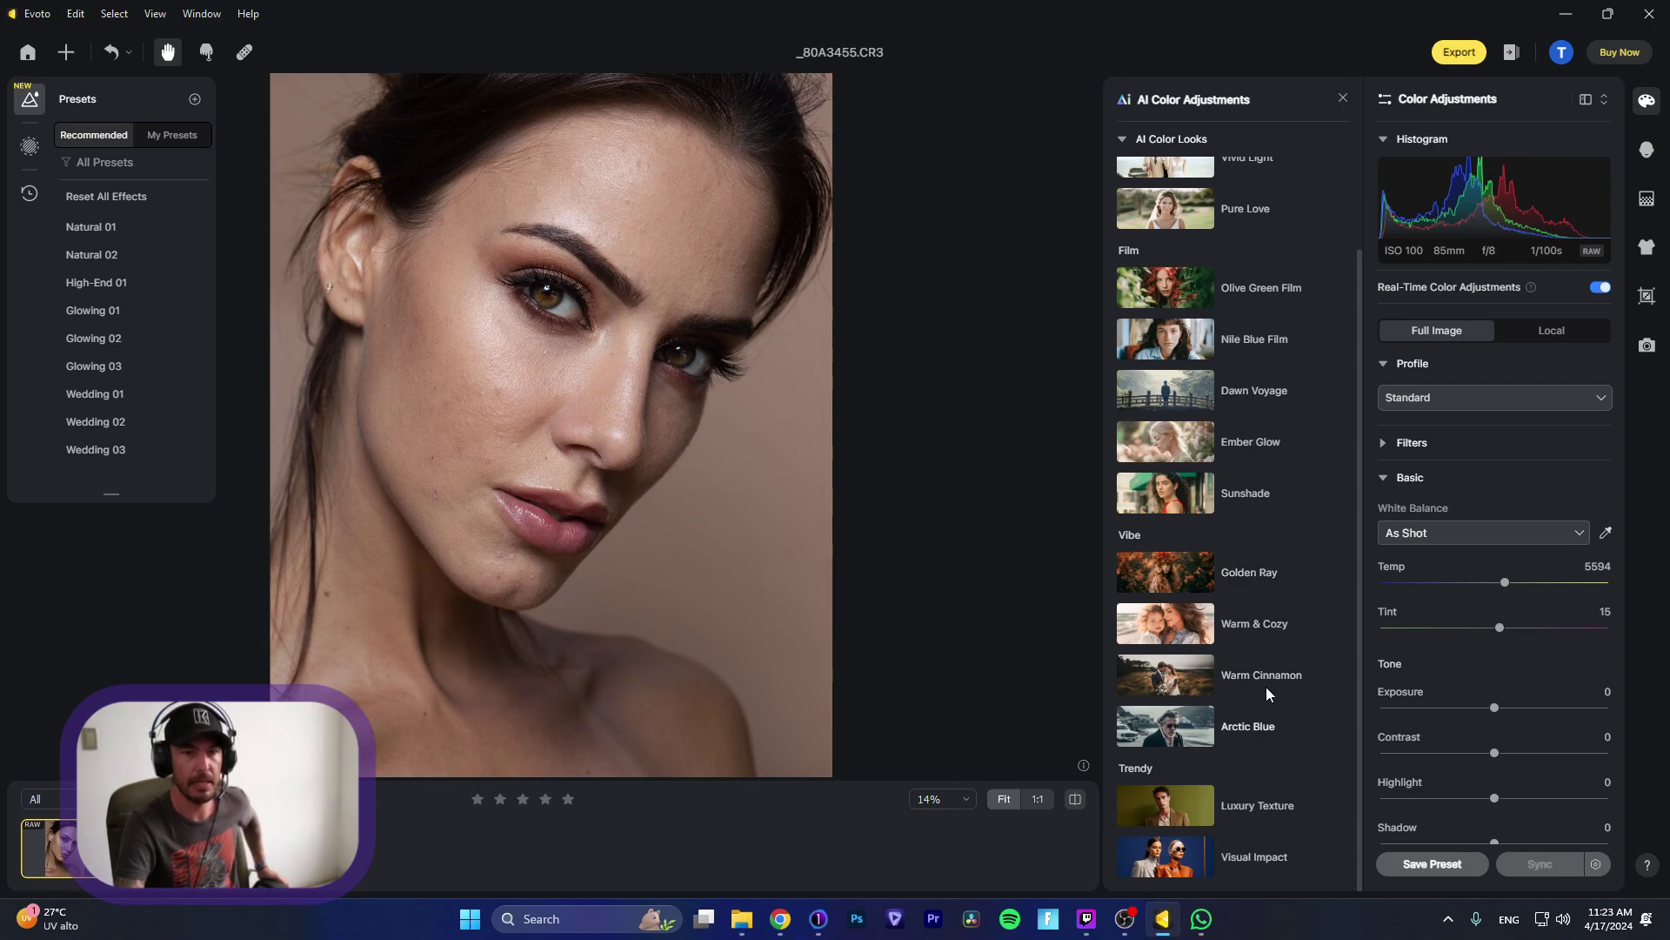
scroll(1235, 679, "up", 2)
Step: Try the Gentle AI color looks Neutral, Vivid Light and Pure Love on the portrait
left_click(1246, 218)
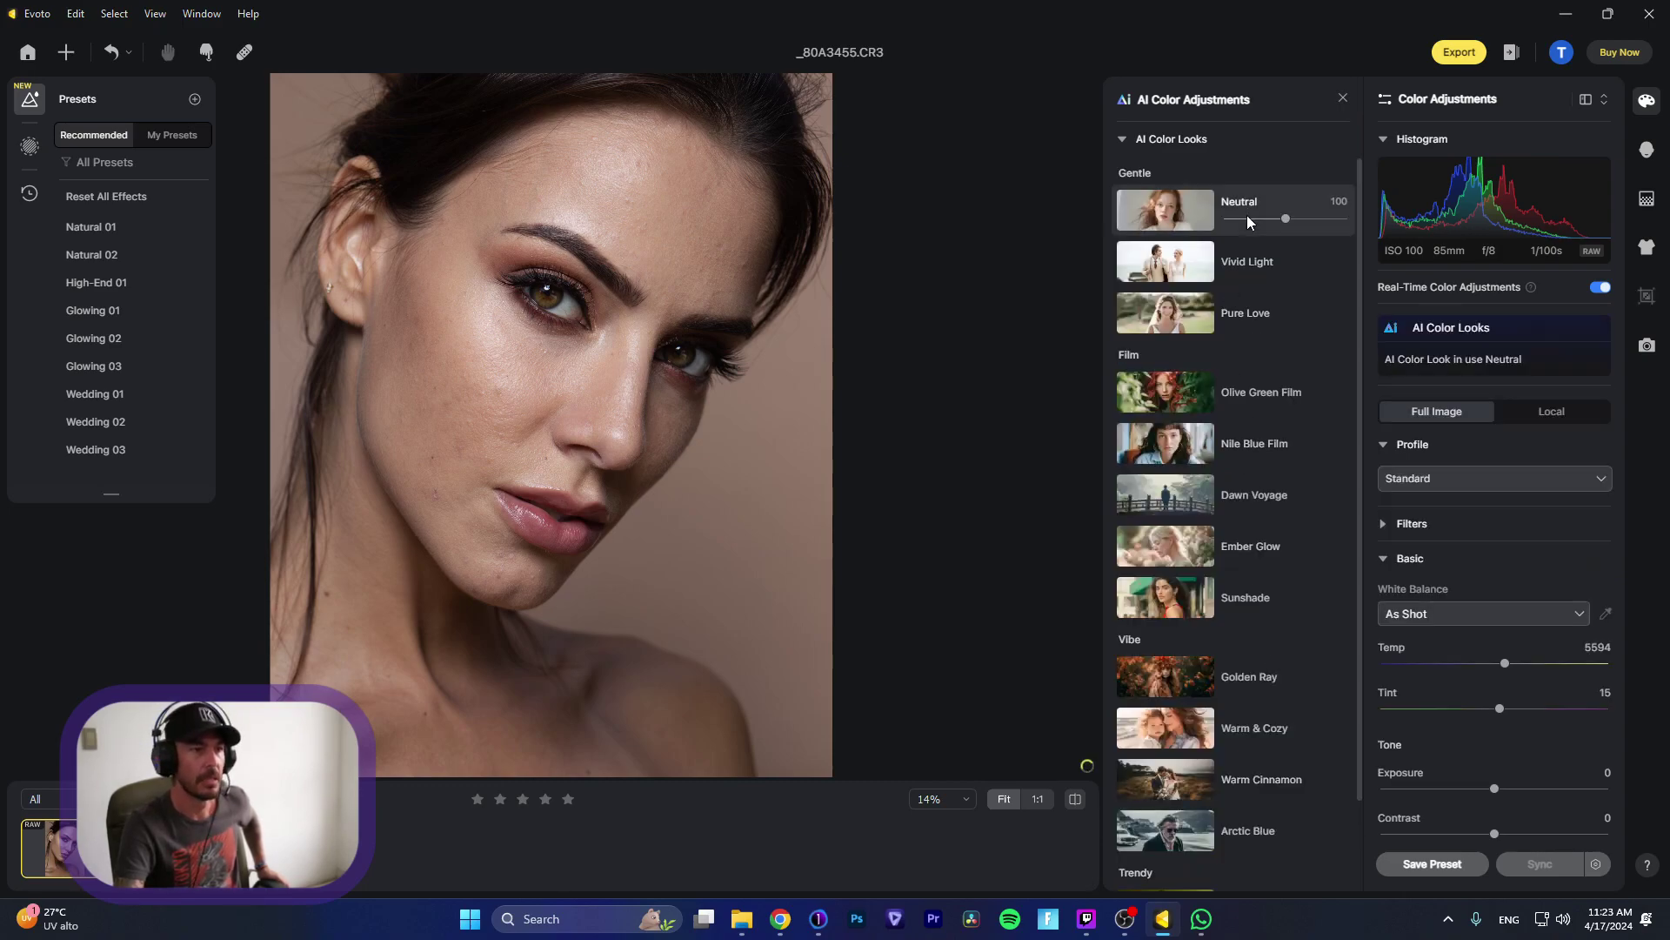
left_click(1242, 261)
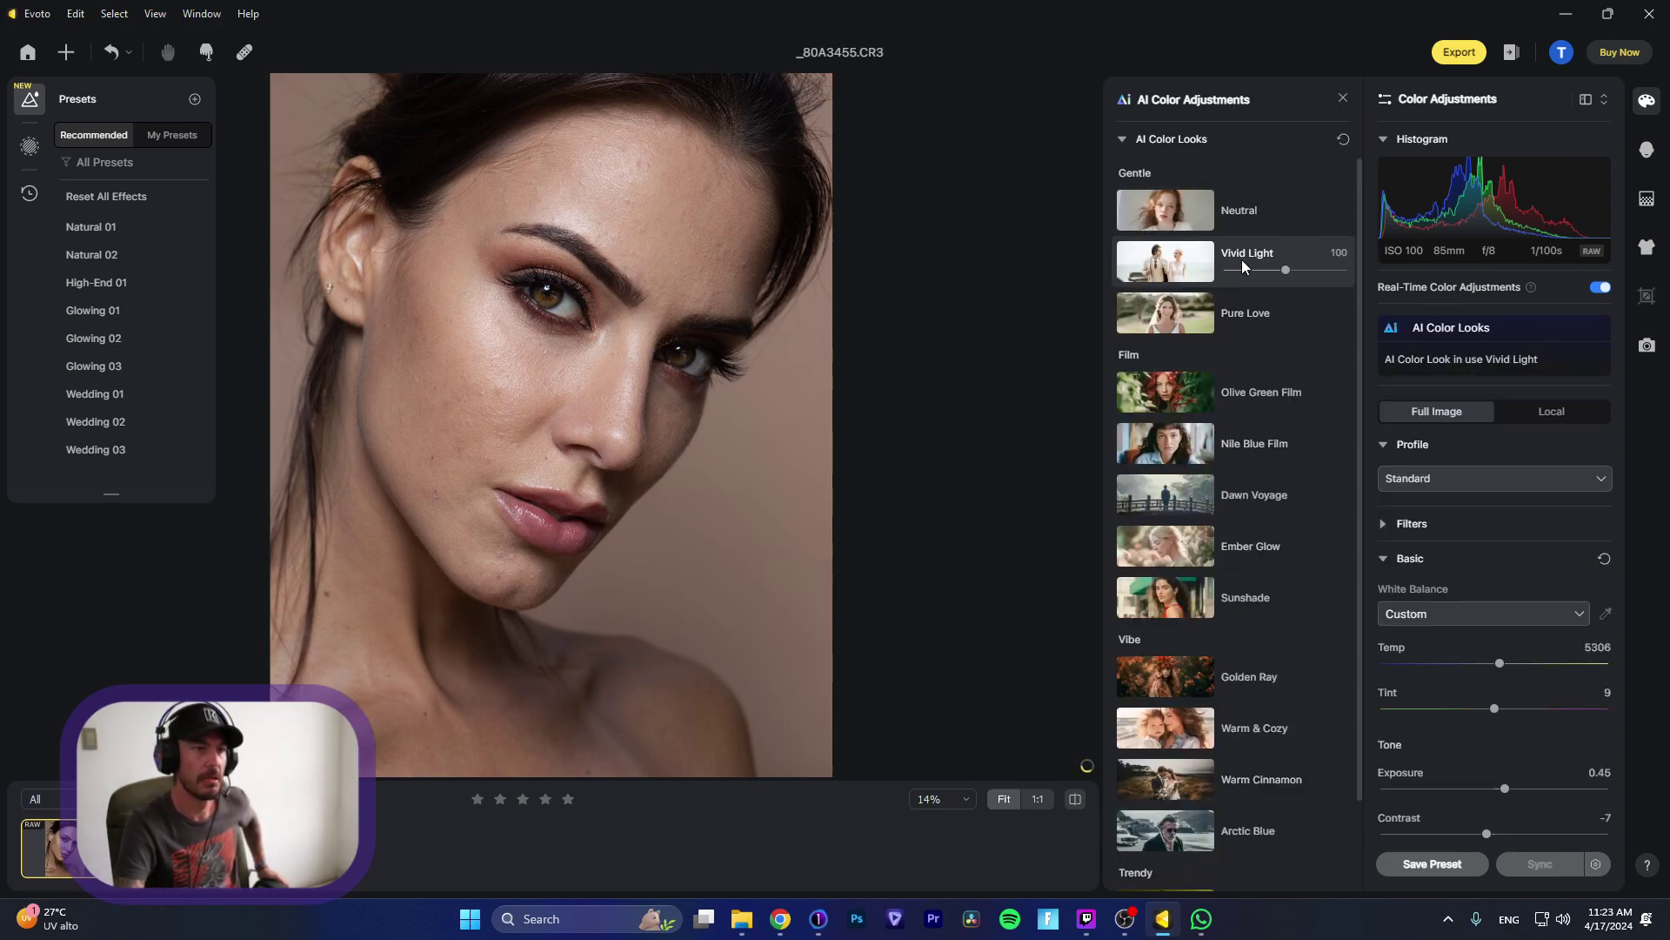
left_click(1242, 318)
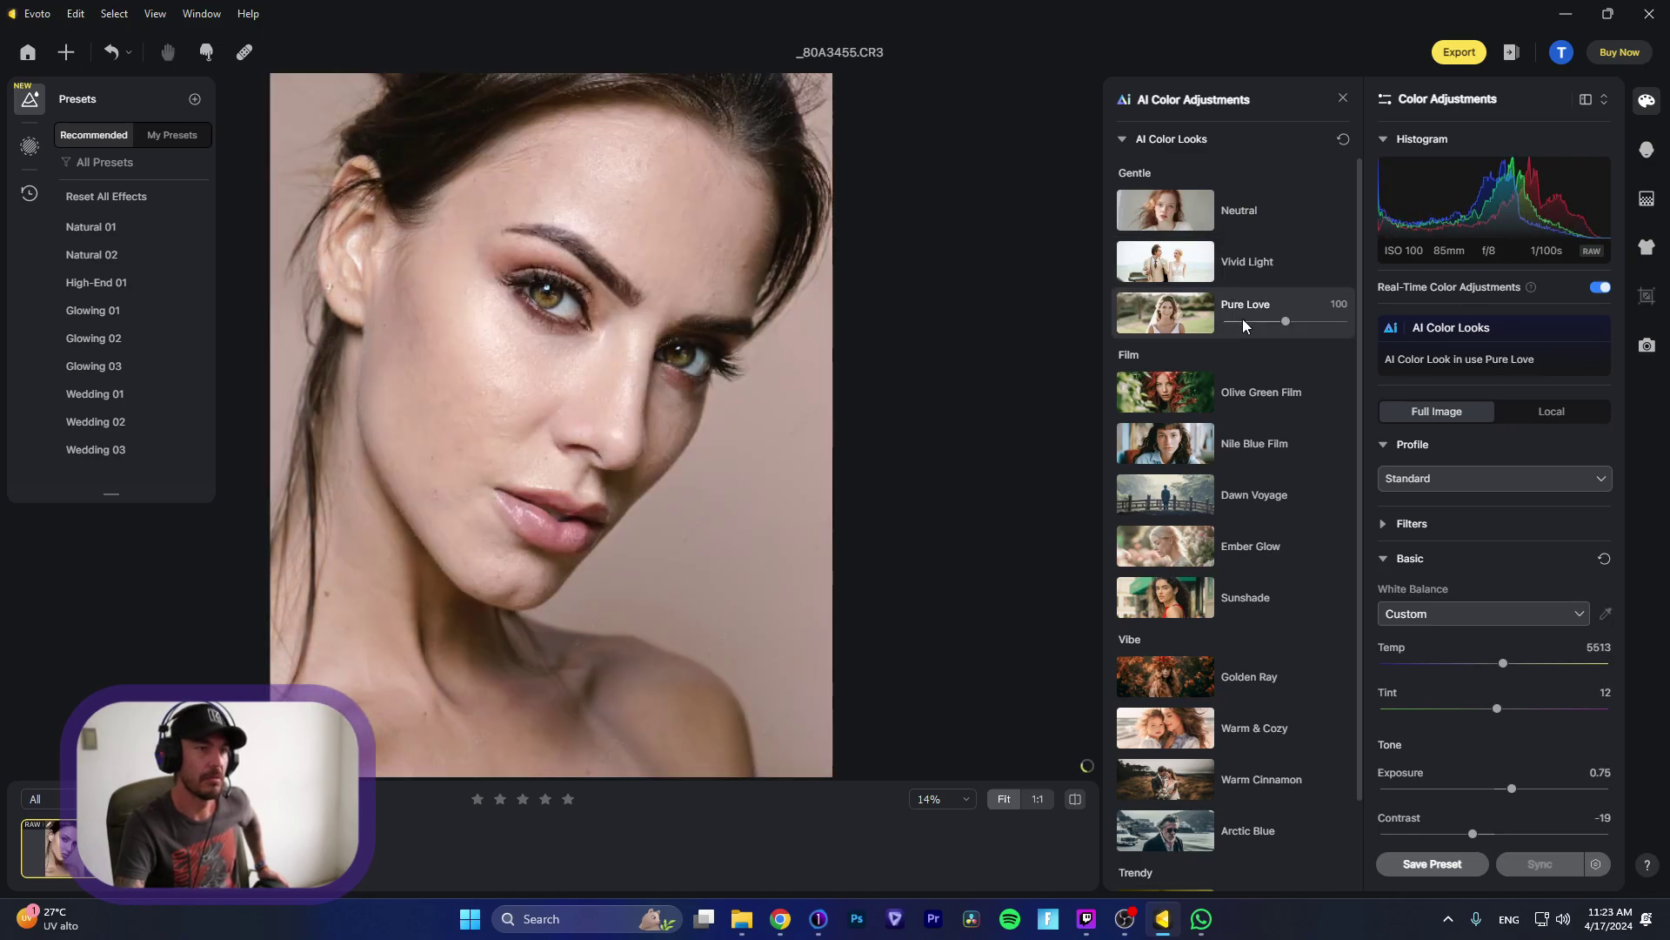
Step: Try the Film AI color looks on the portrait: Olive Green Film, Nile Blue Film, Dawn Voyage, Ember Glow and Sunshade
left_click(1249, 395)
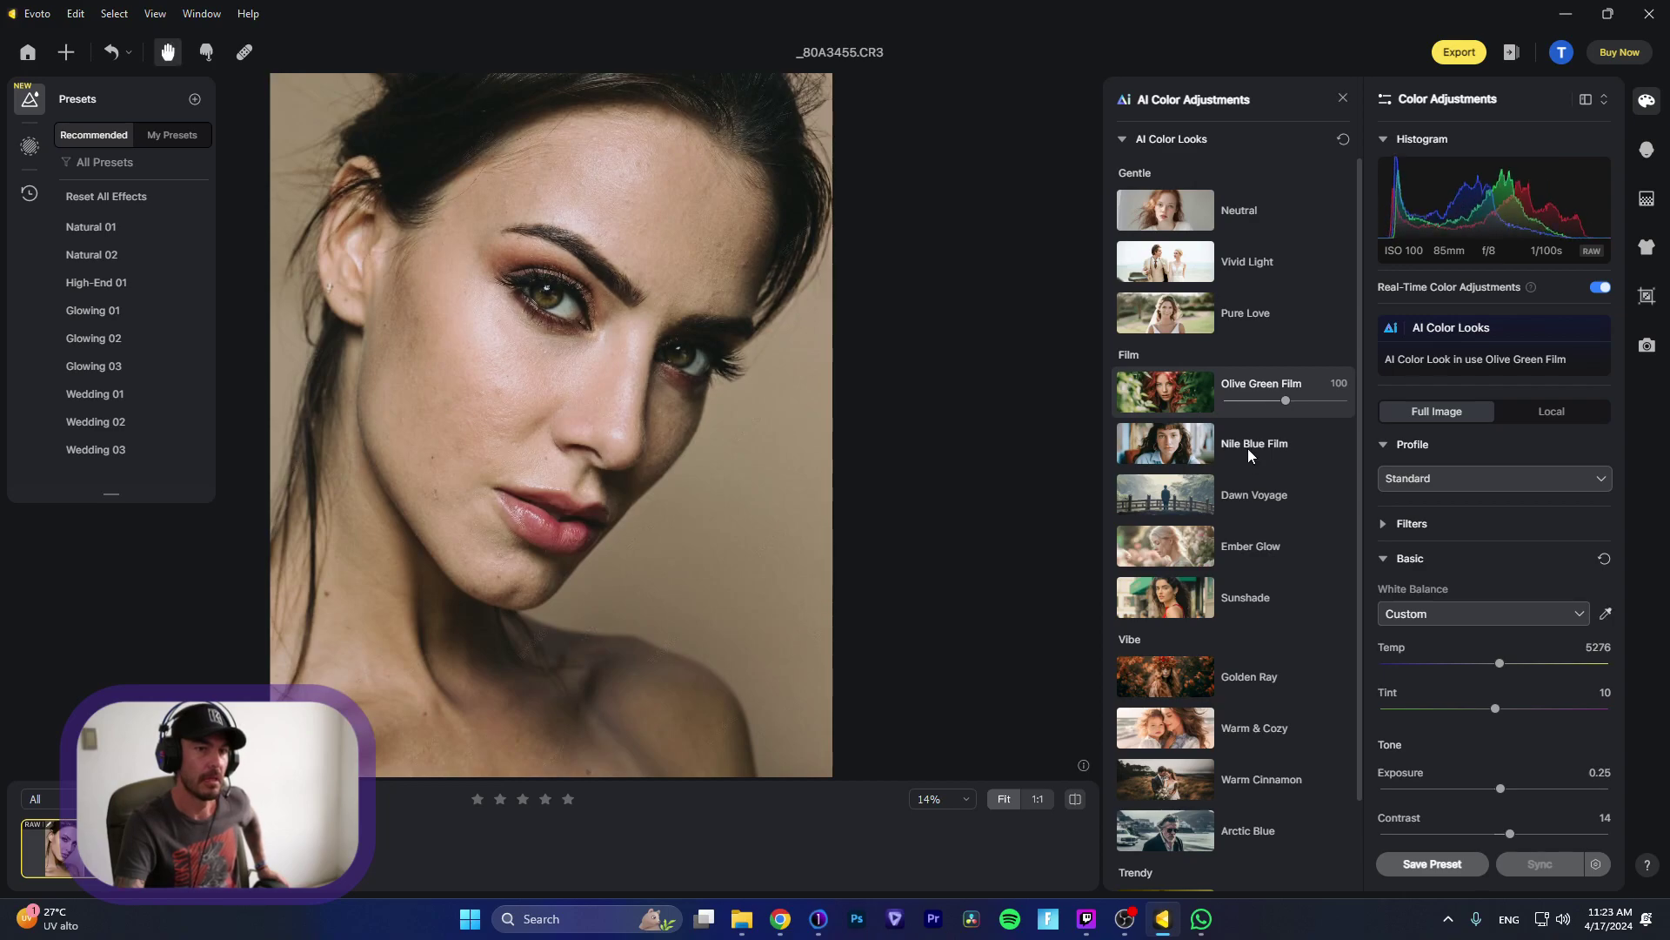
left_click(1248, 447)
left_click(1250, 493)
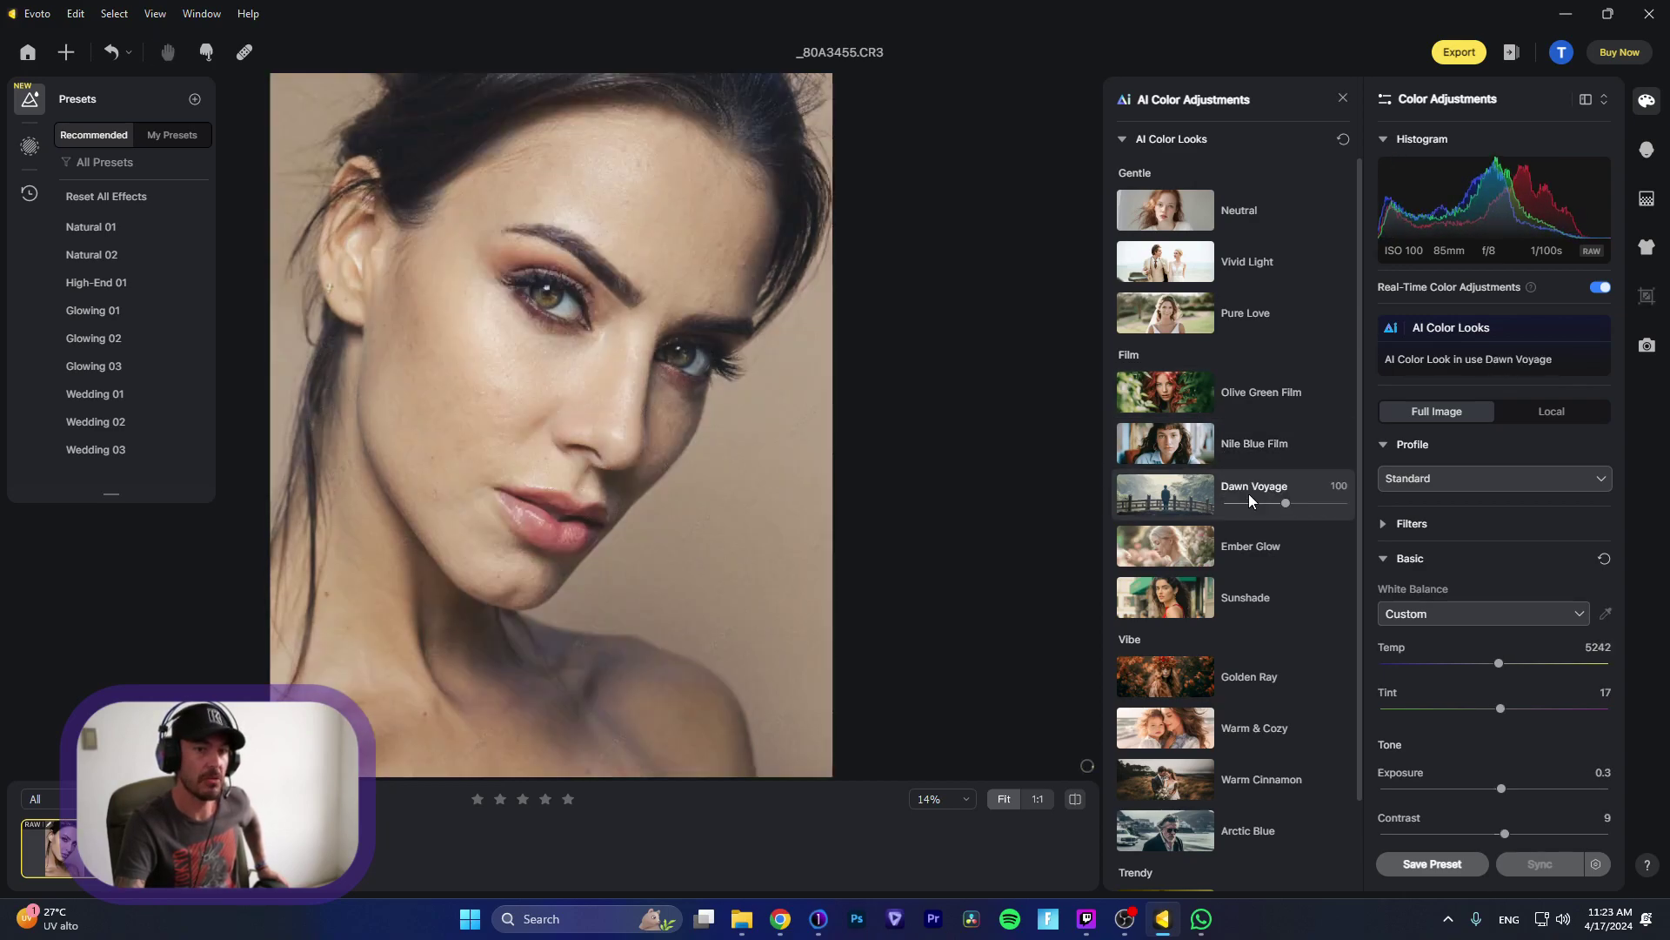
left_click(1250, 555)
left_click(1241, 593)
Step: Try the Vibe looks Golden Ray, Warm & Cozy and Warm Cinnamon, and apply the Trendy look Luxury Texture to the portrait
scroll(1251, 575, "down", 1)
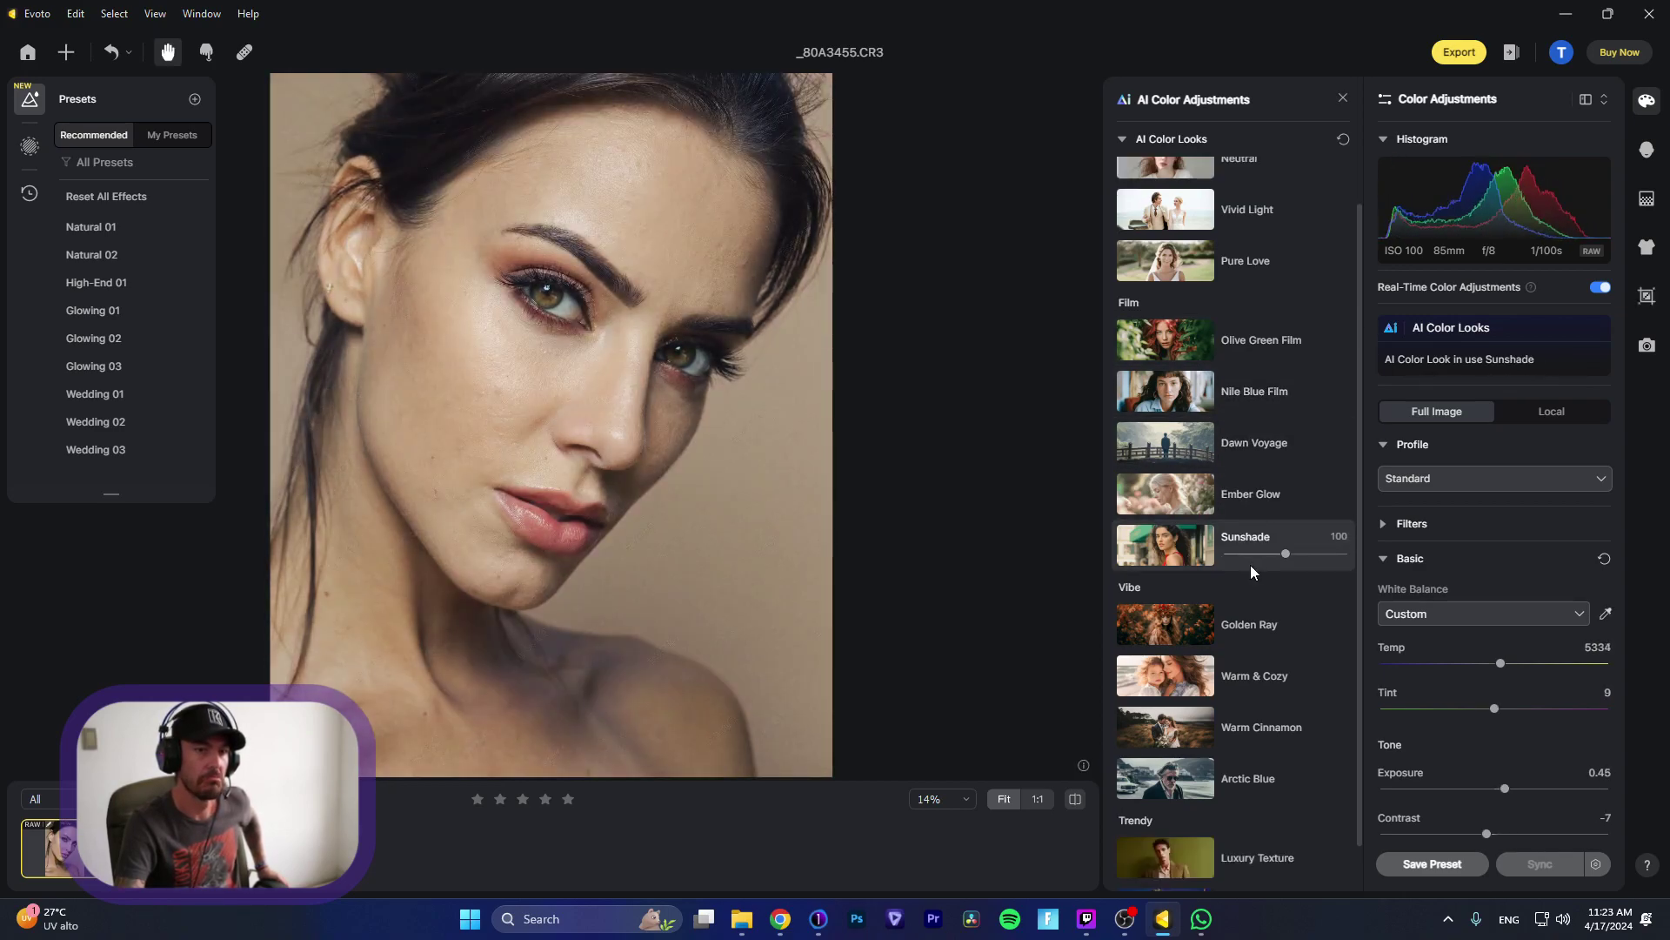
scroll(1250, 570, "down", 1)
left_click(1246, 578)
left_click(1272, 617)
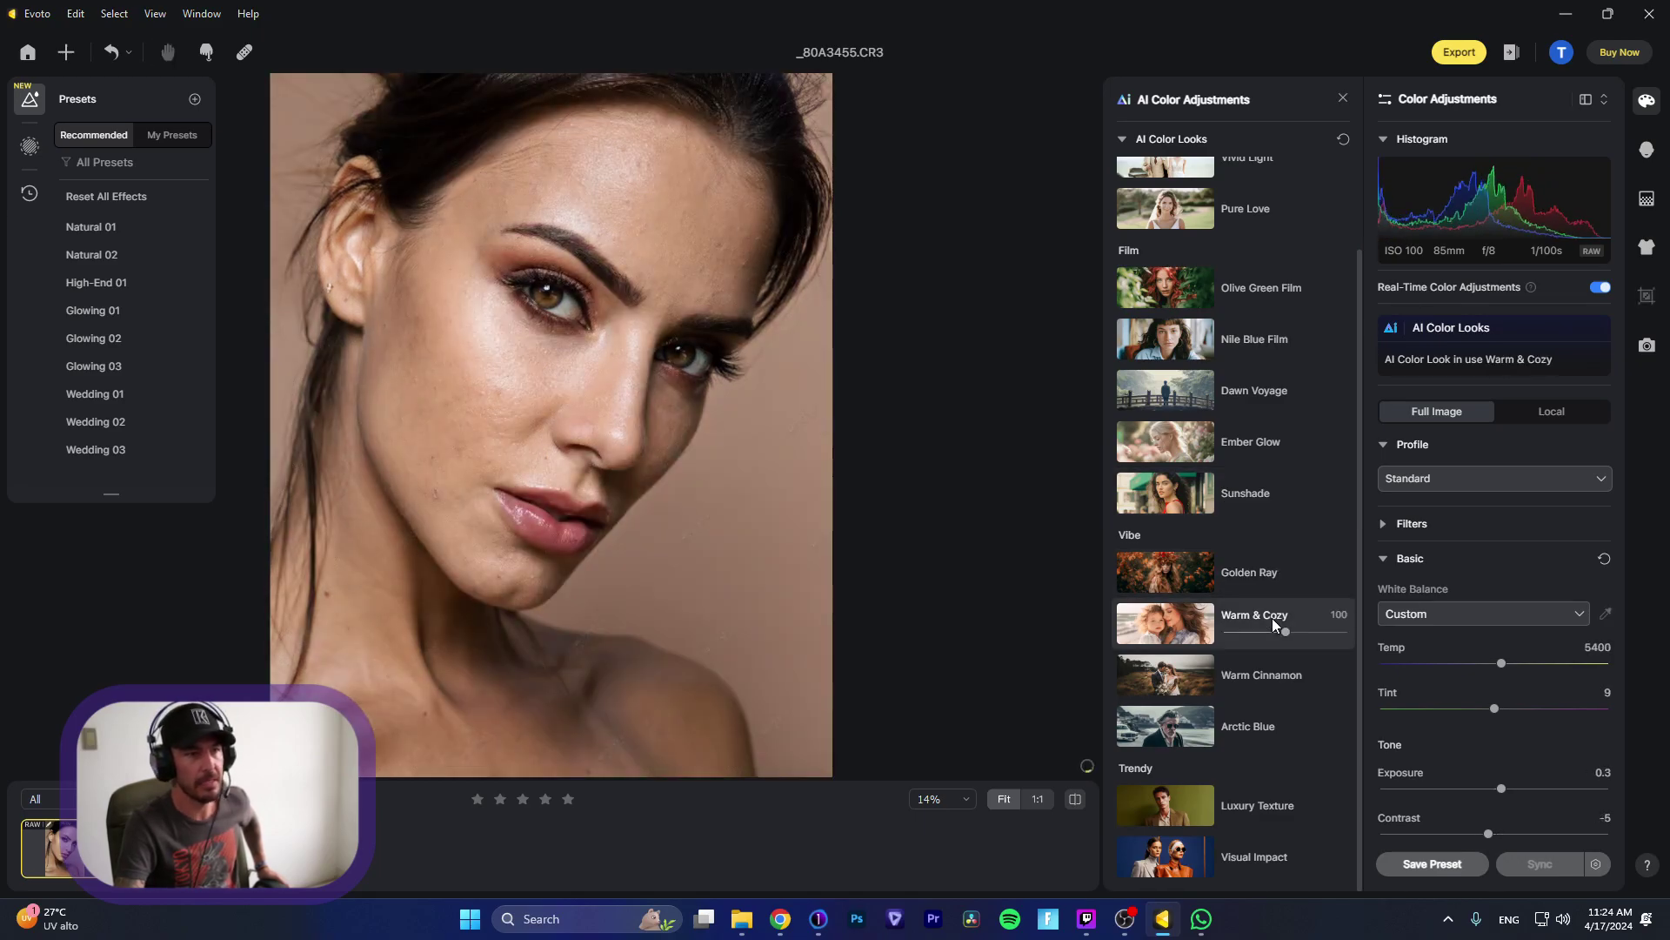
left_click(1267, 670)
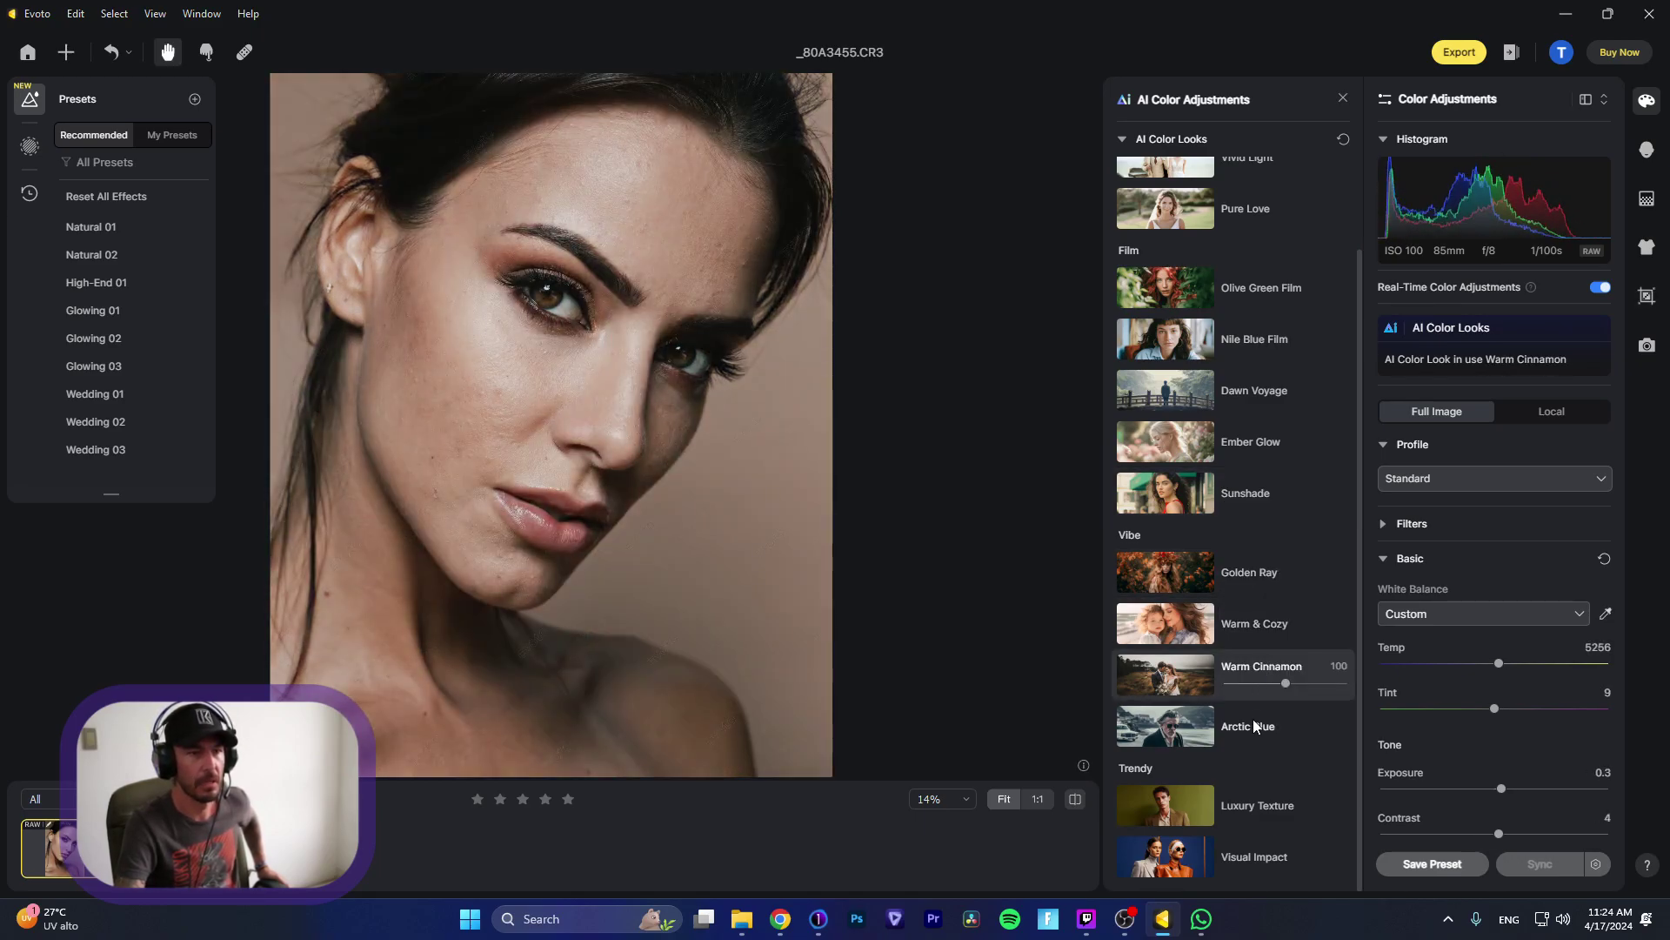
left_click(1272, 796)
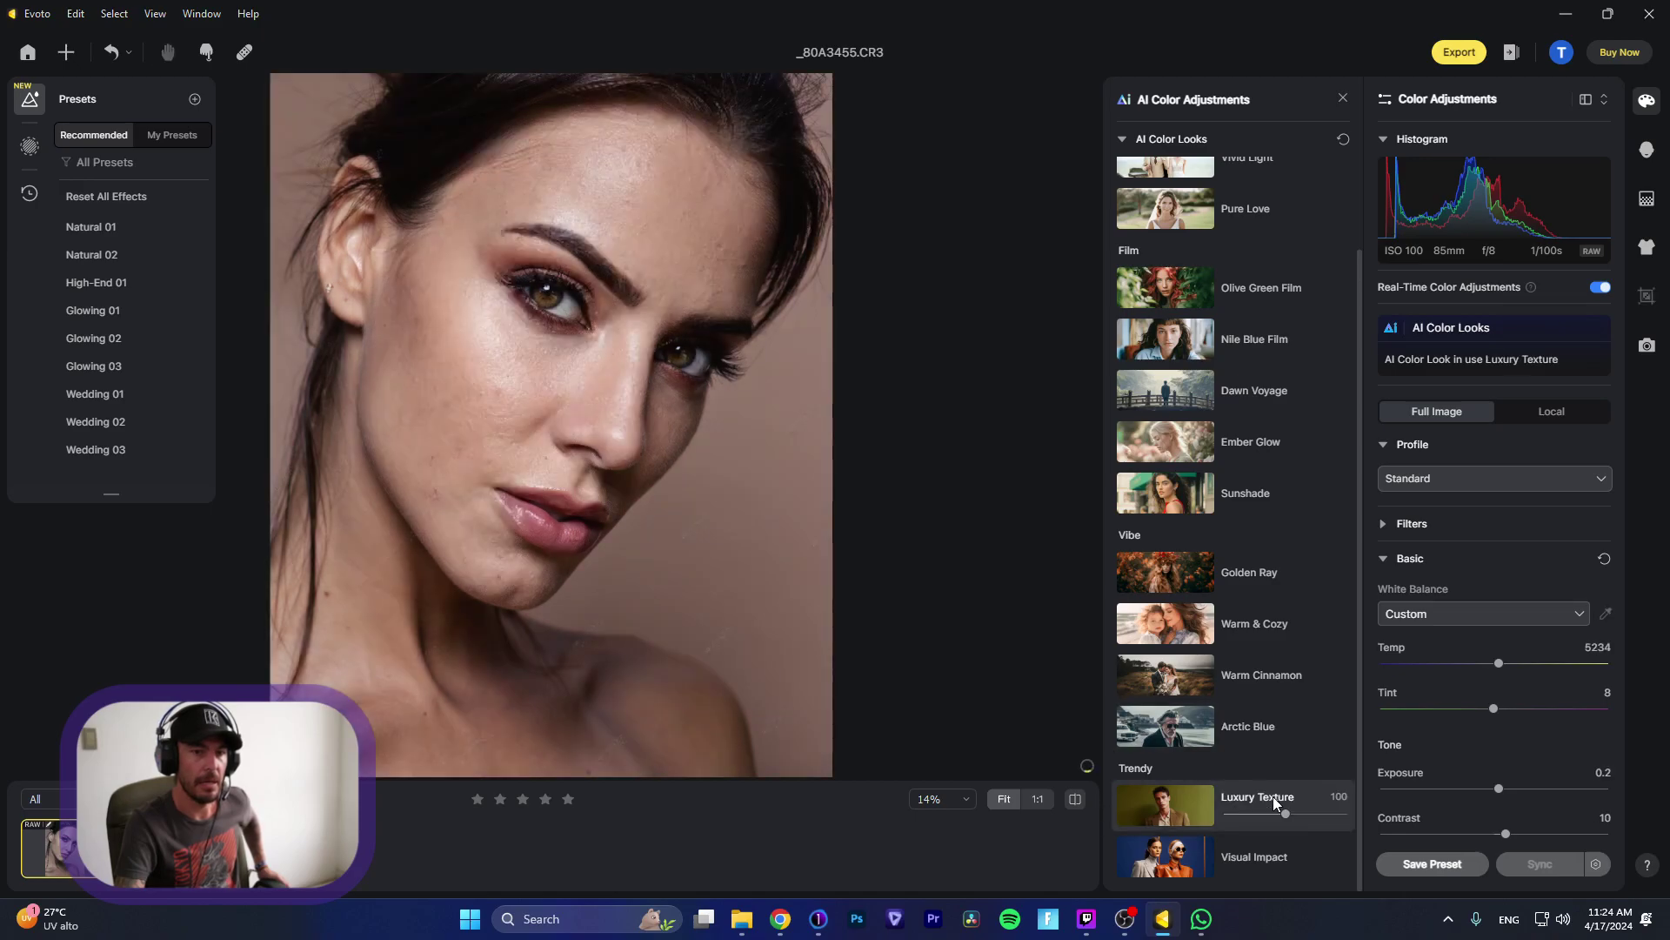
Step: Try the Trendy look Visual Impact on the portrait and reset the AI color looks
left_click(1246, 862)
scroll(1274, 453, "up", 2)
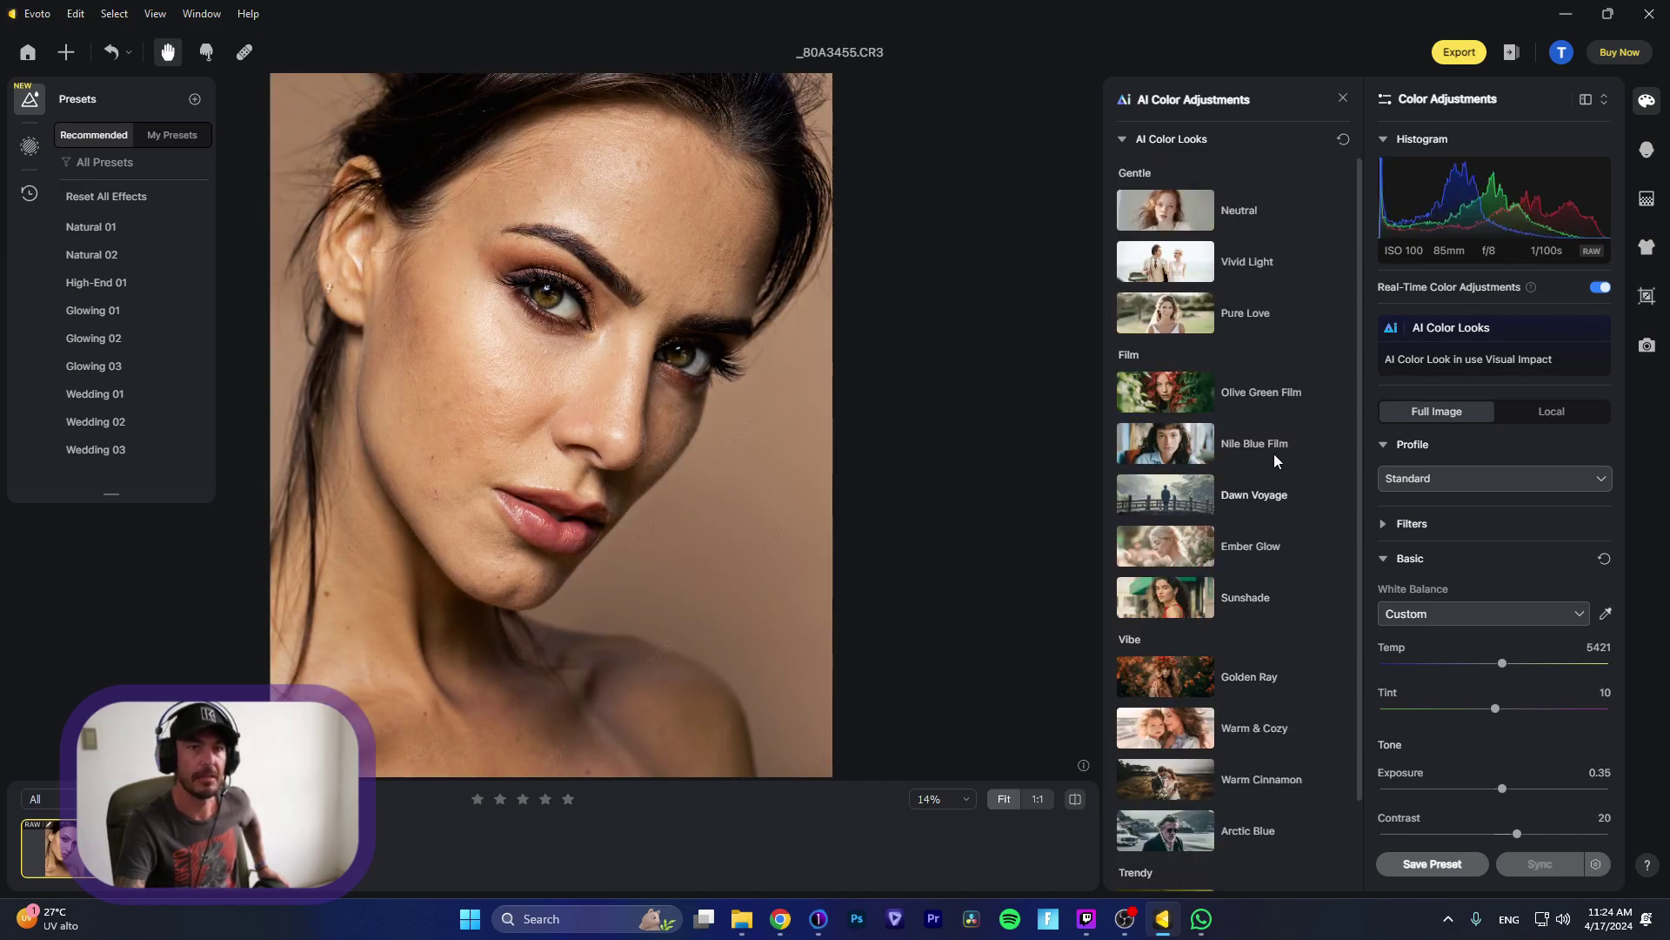
left_click(1343, 140)
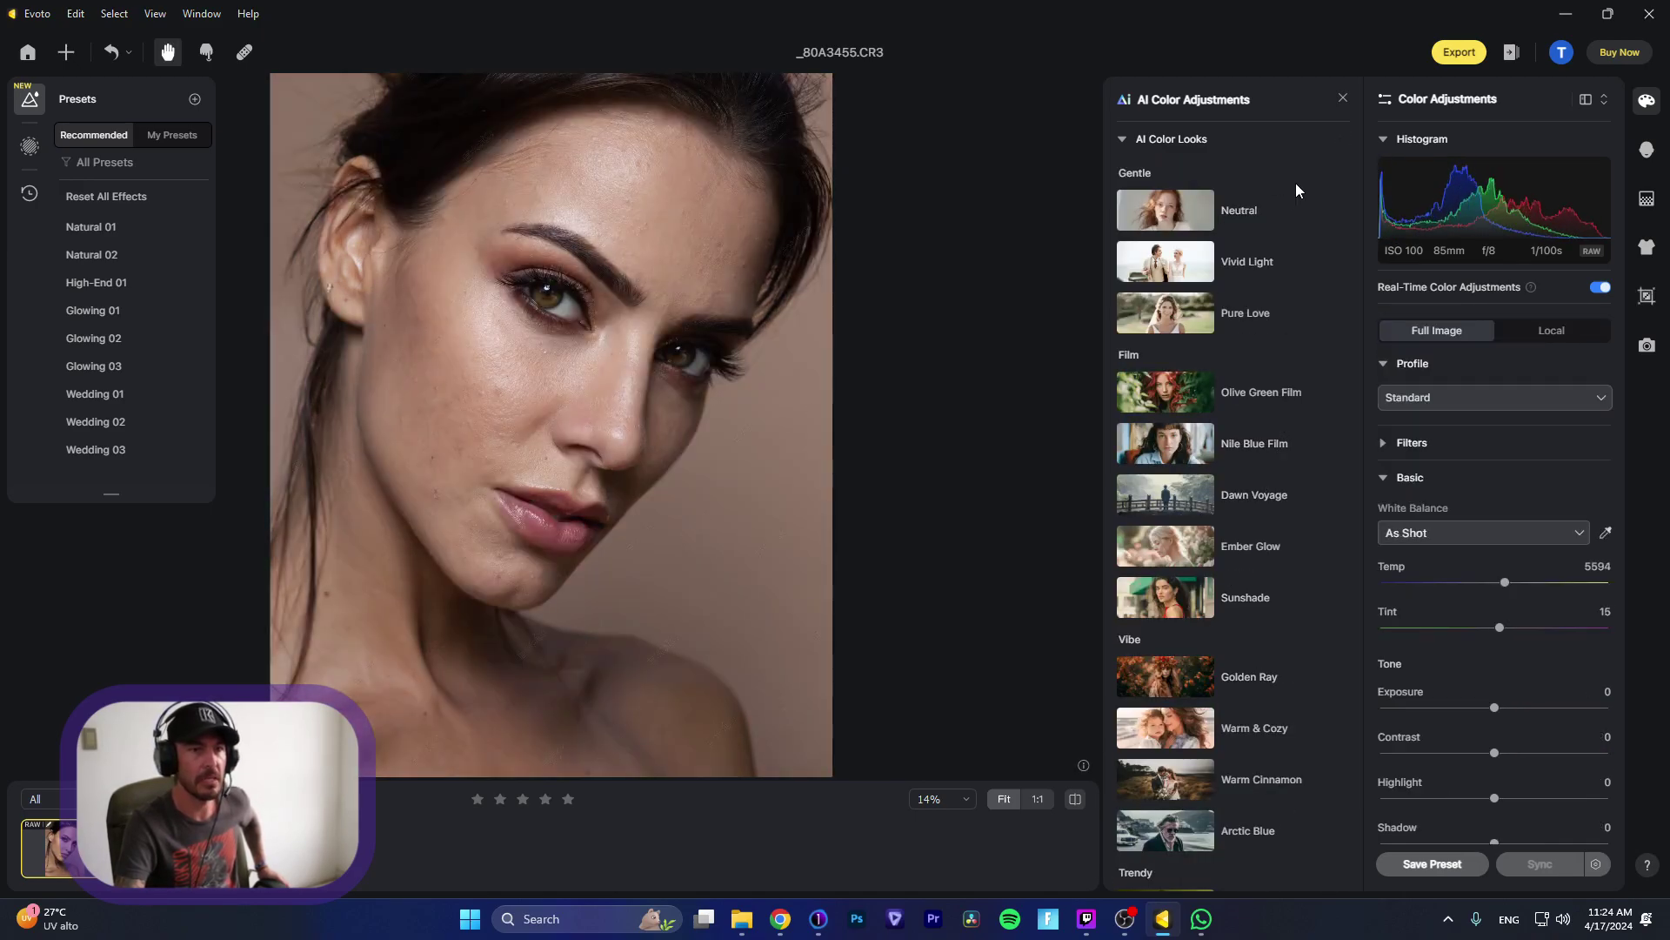
Step: Close the AI color looks and dismiss the Panel Switch note
left_click(1122, 139)
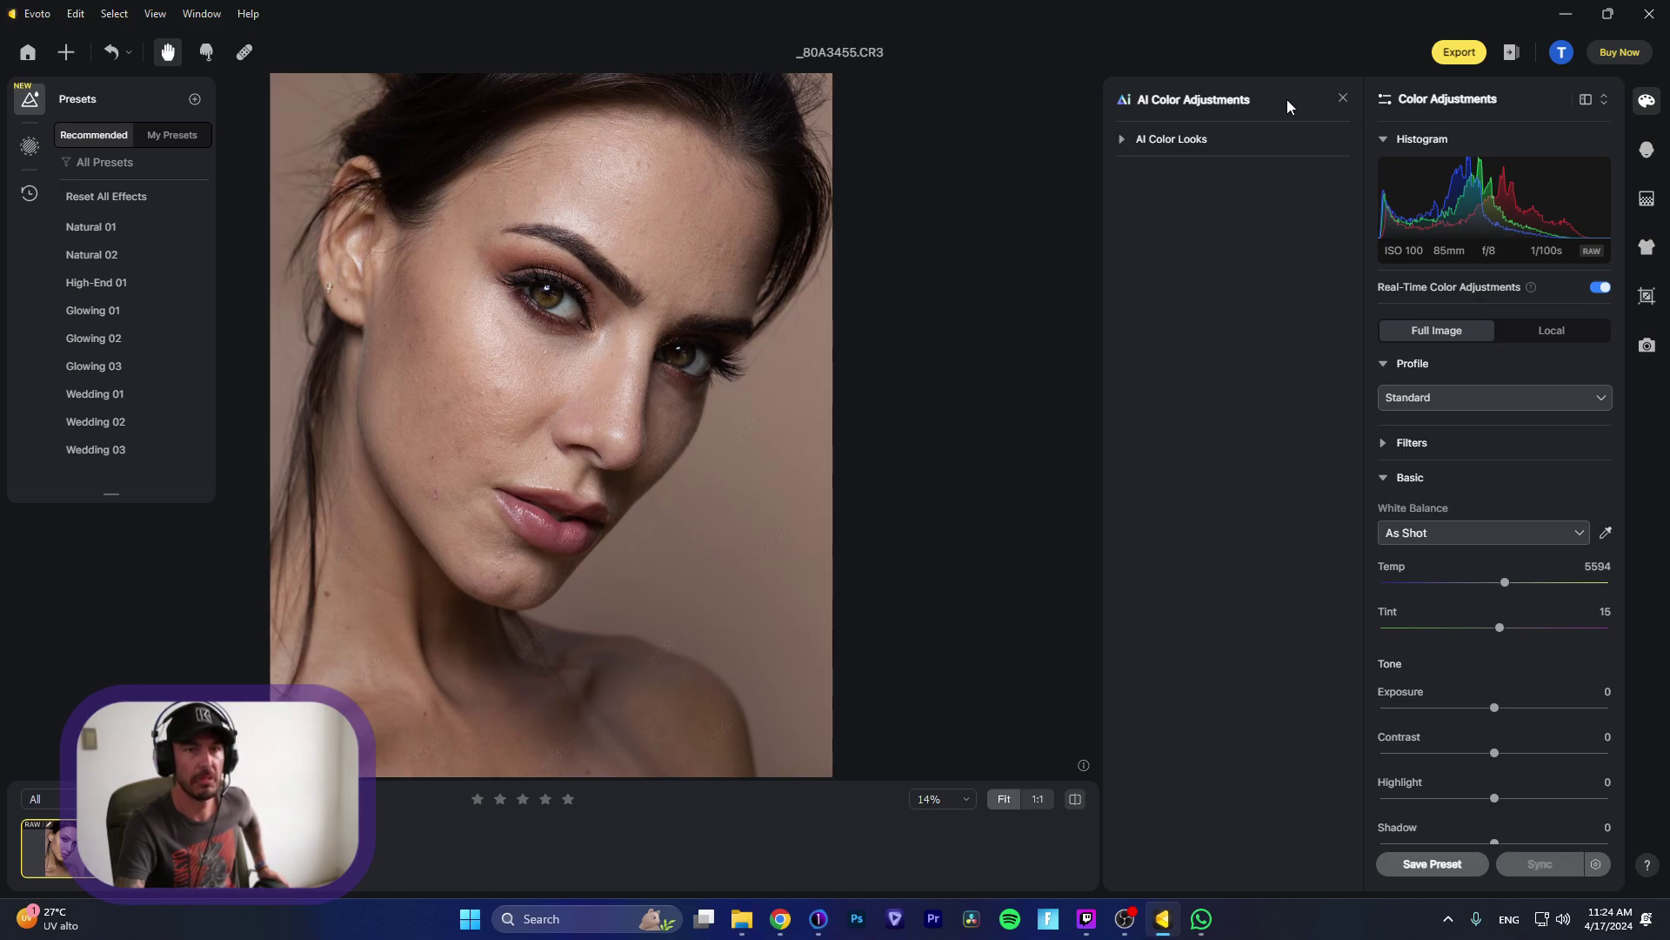
left_click(1340, 100)
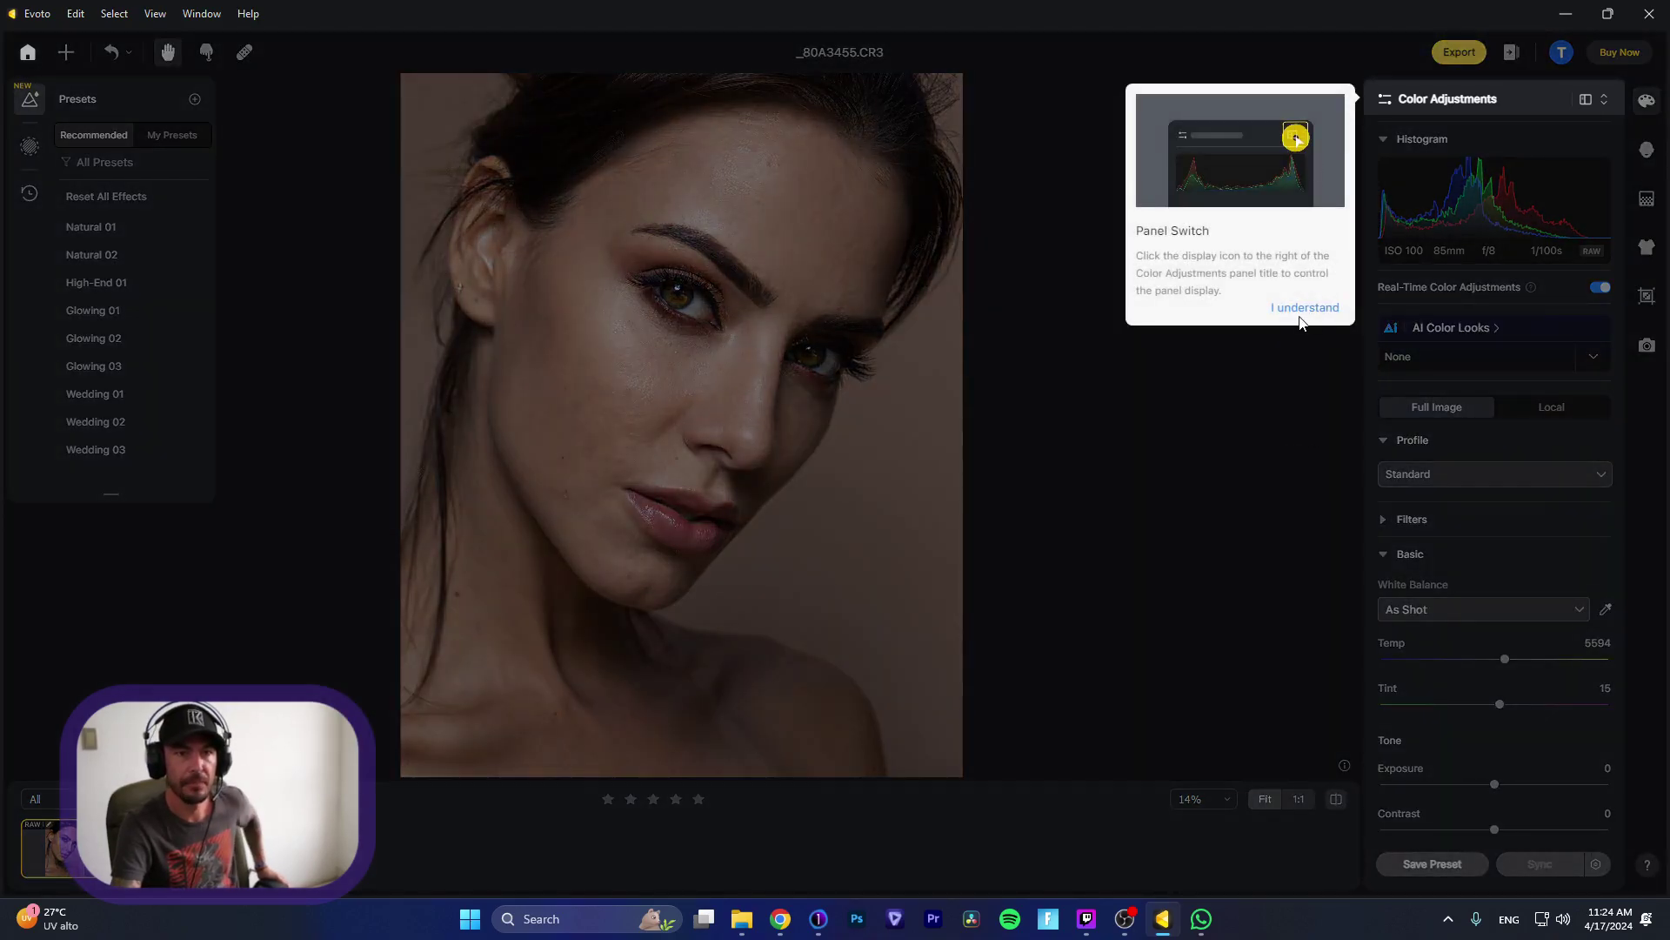
left_click(1296, 312)
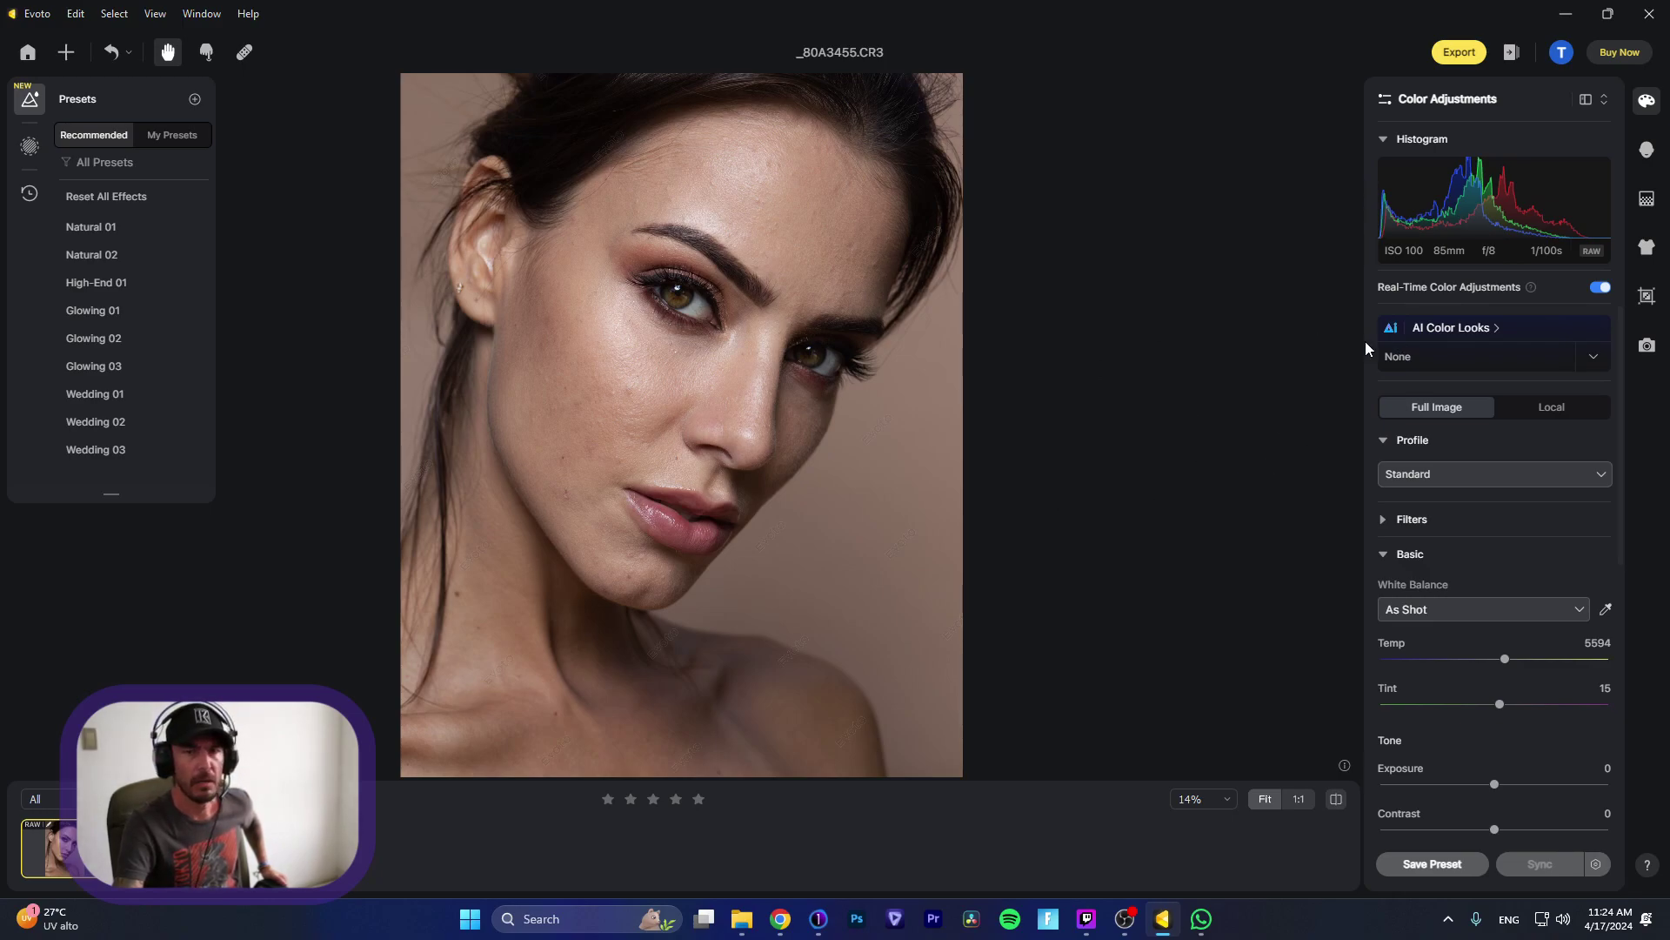
Step: Apply the Gentle AI color look Vivid Light, set its strength to 48 and close the AI color looks
left_click(1458, 335)
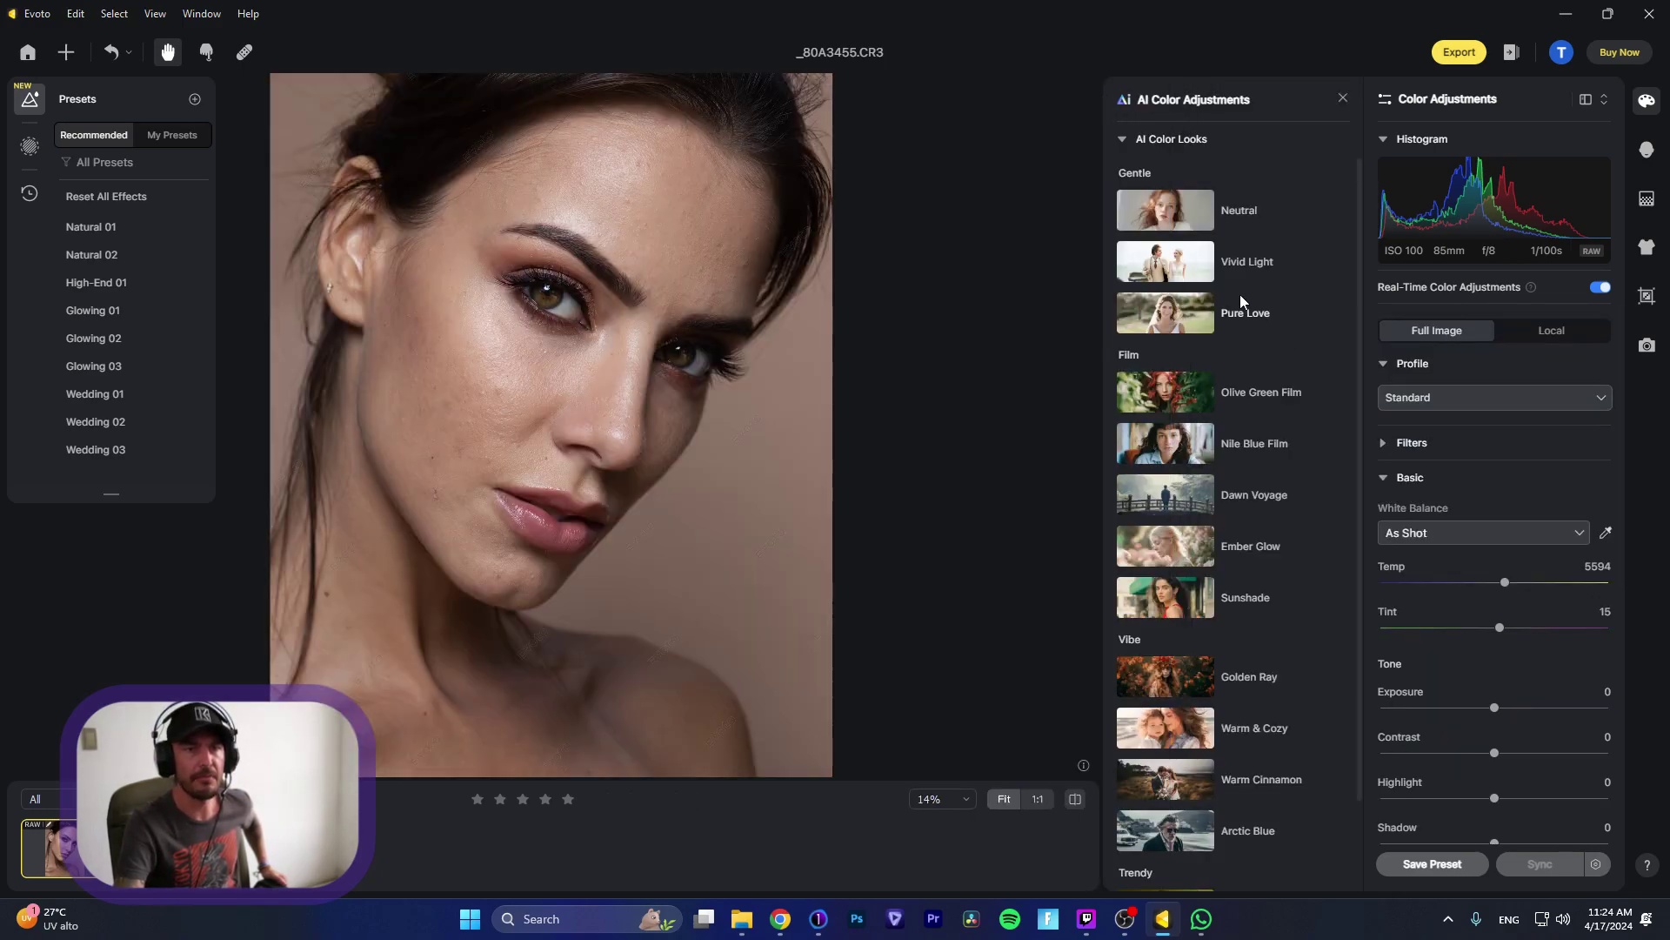
left_click(1252, 272)
mouse_move(1286, 271)
left_mouse_down()
mouse_move(1237, 279)
mouse_move(1260, 274)
left_mouse_up()
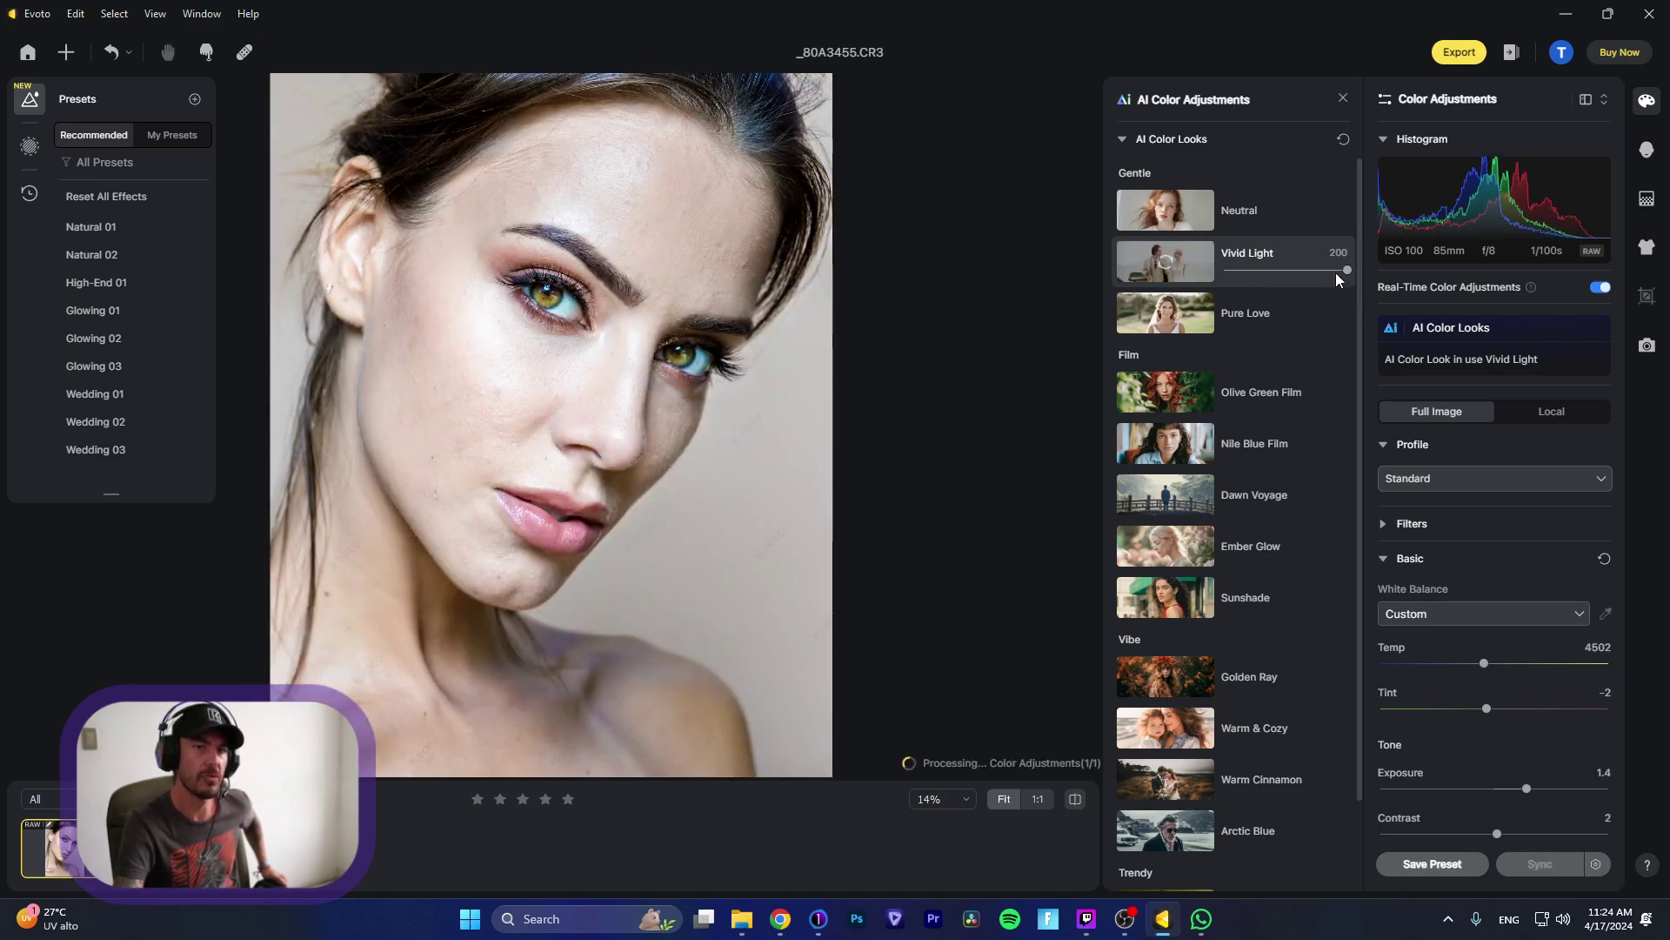
left_click(1252, 272)
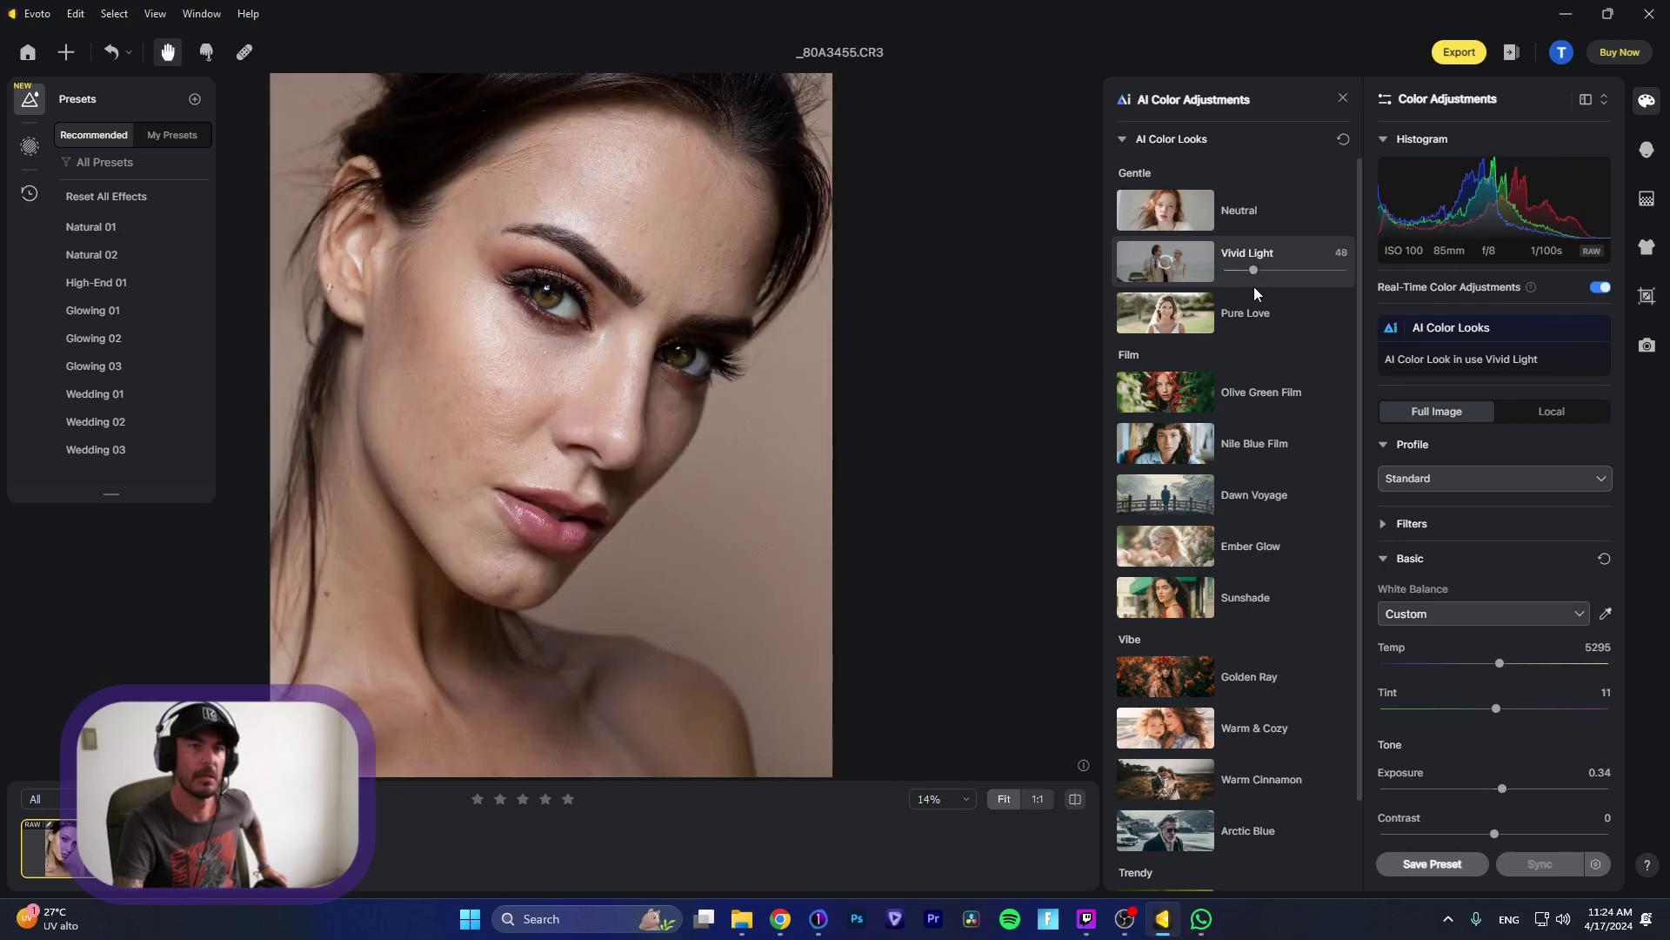
left_click(1341, 140)
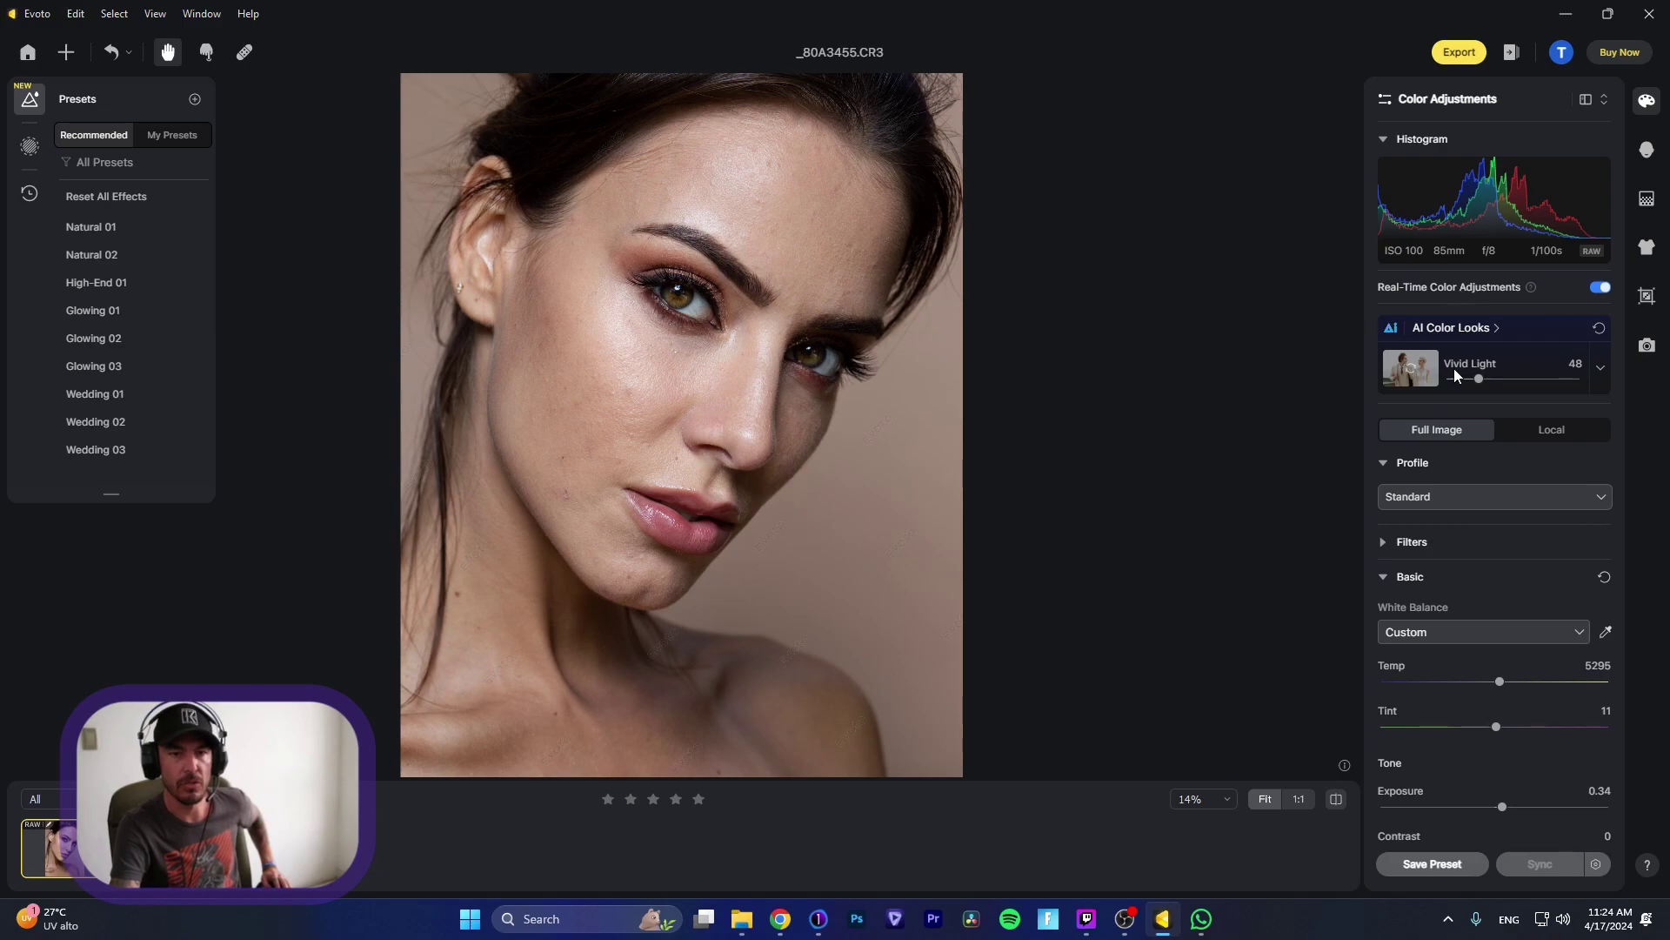
Step: Check the color profile options, try the As Shot white balance, and set Temp to 5736 and Tint to 13
left_click(1461, 499)
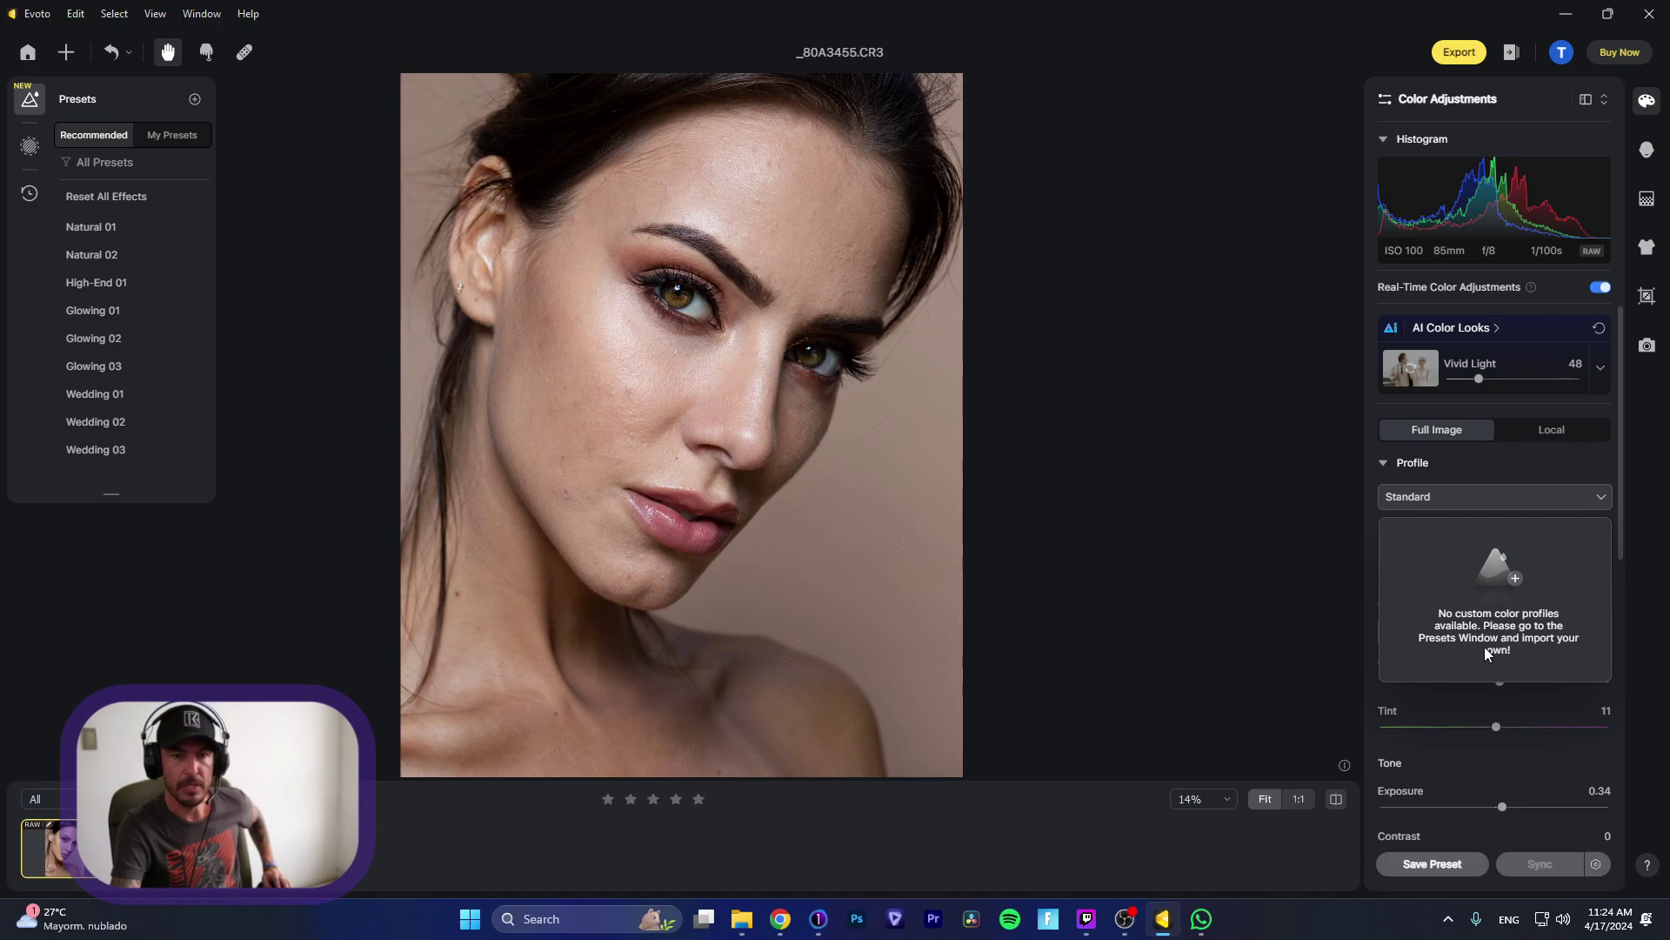
left_click(1602, 499)
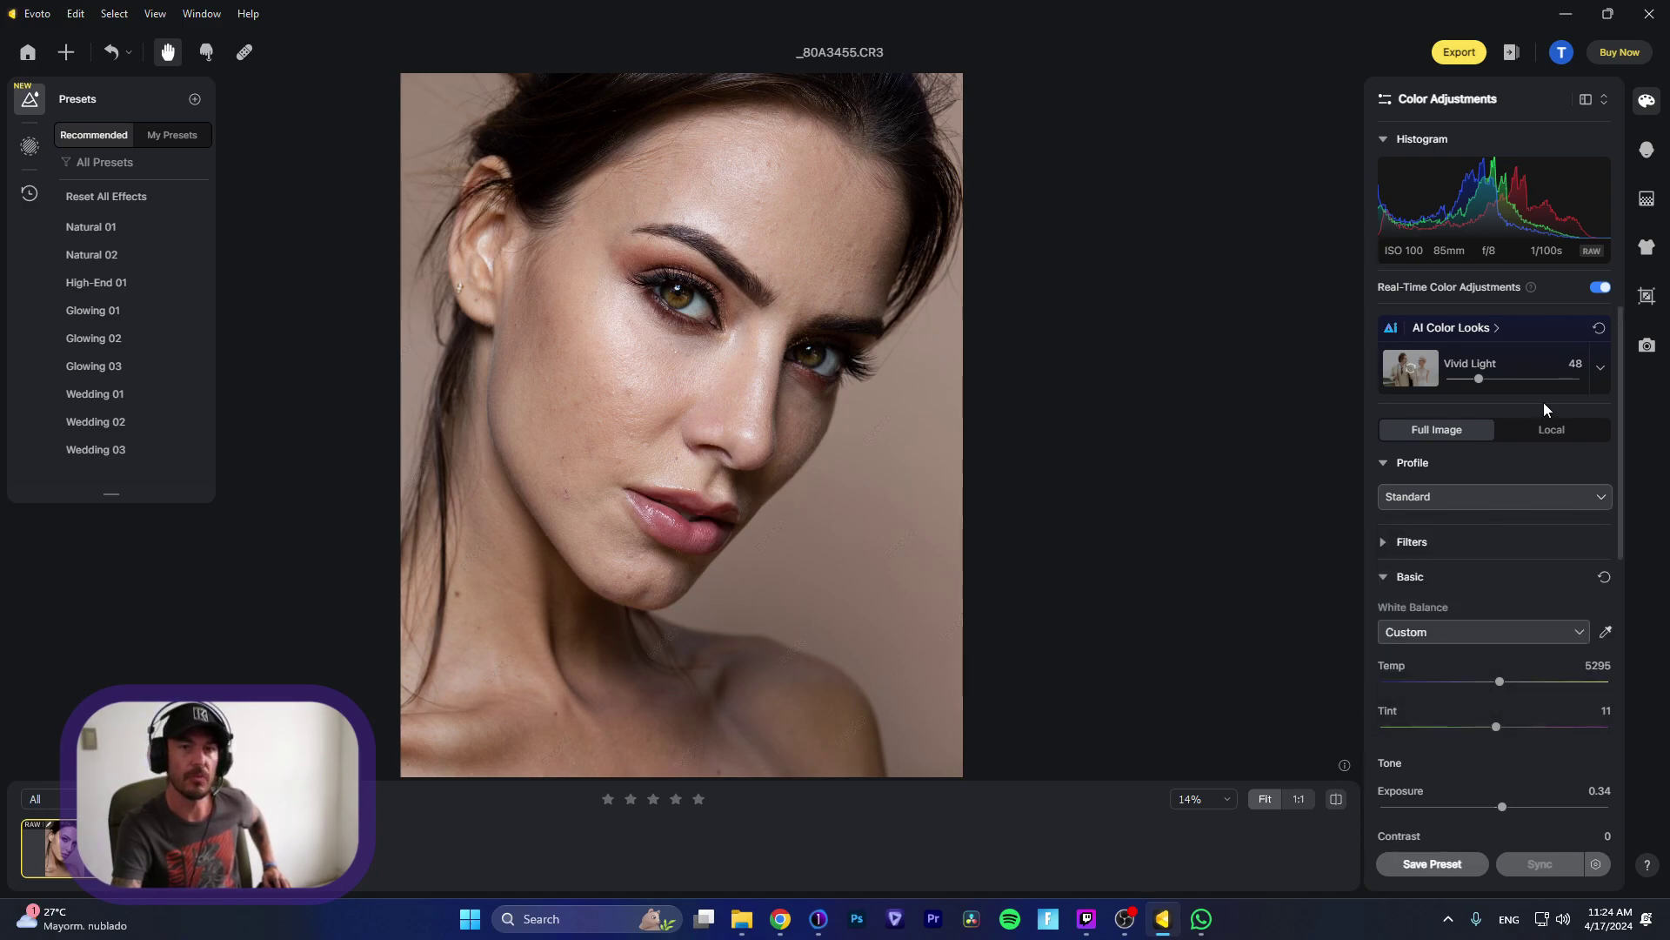
left_click(1470, 633)
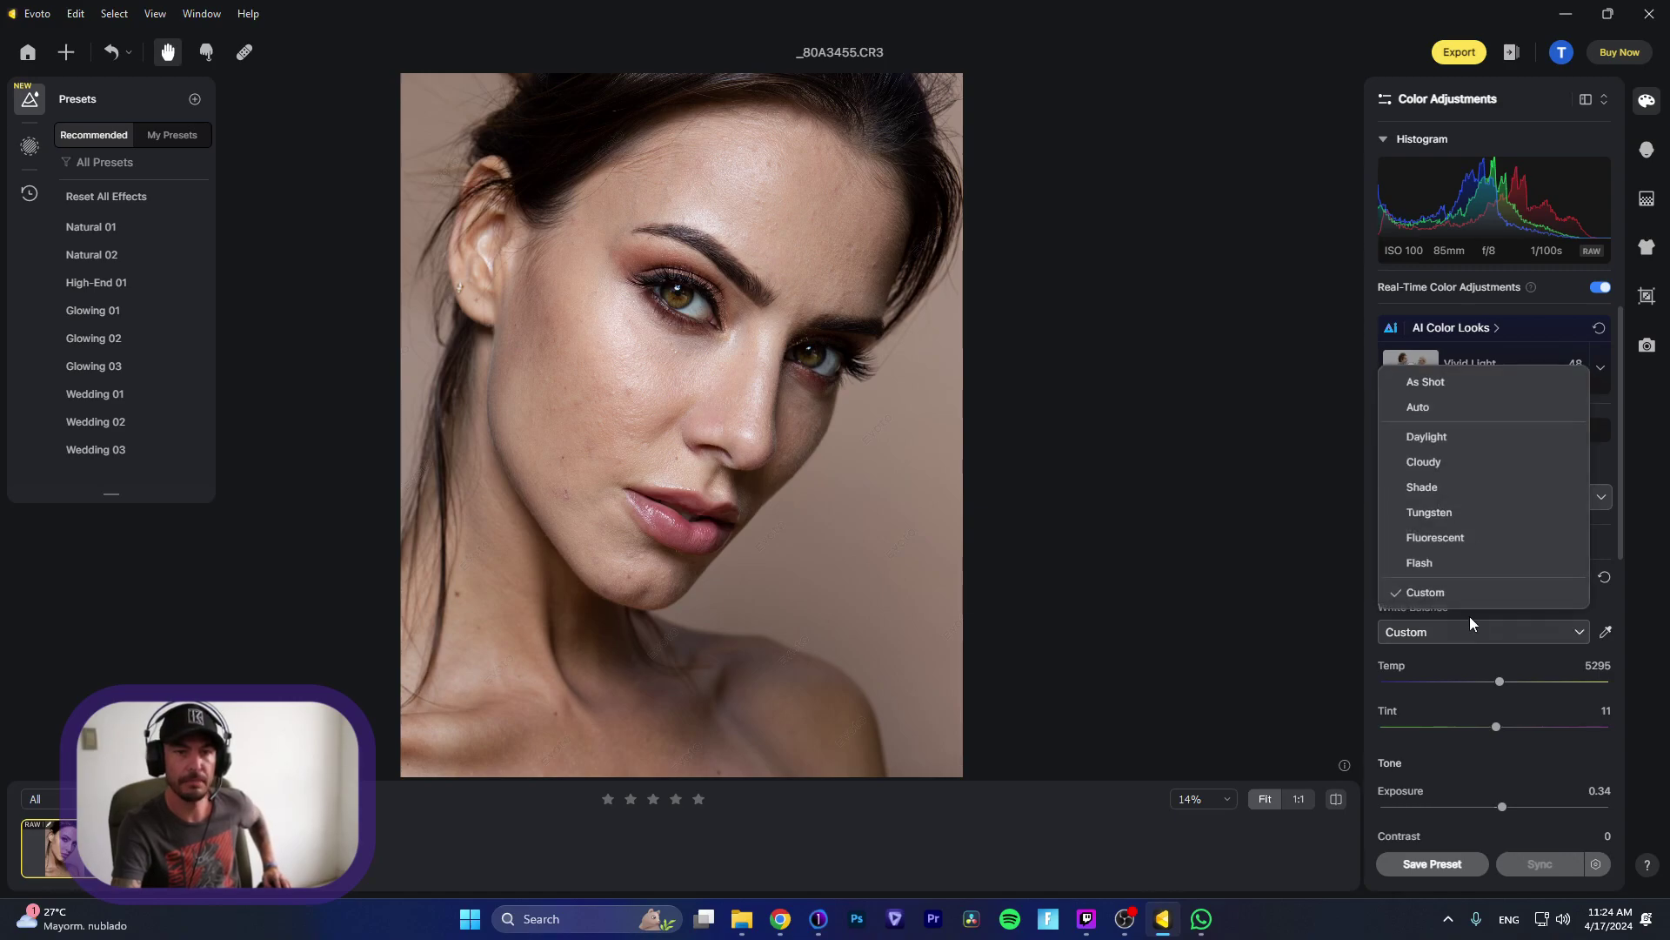
left_click(1473, 384)
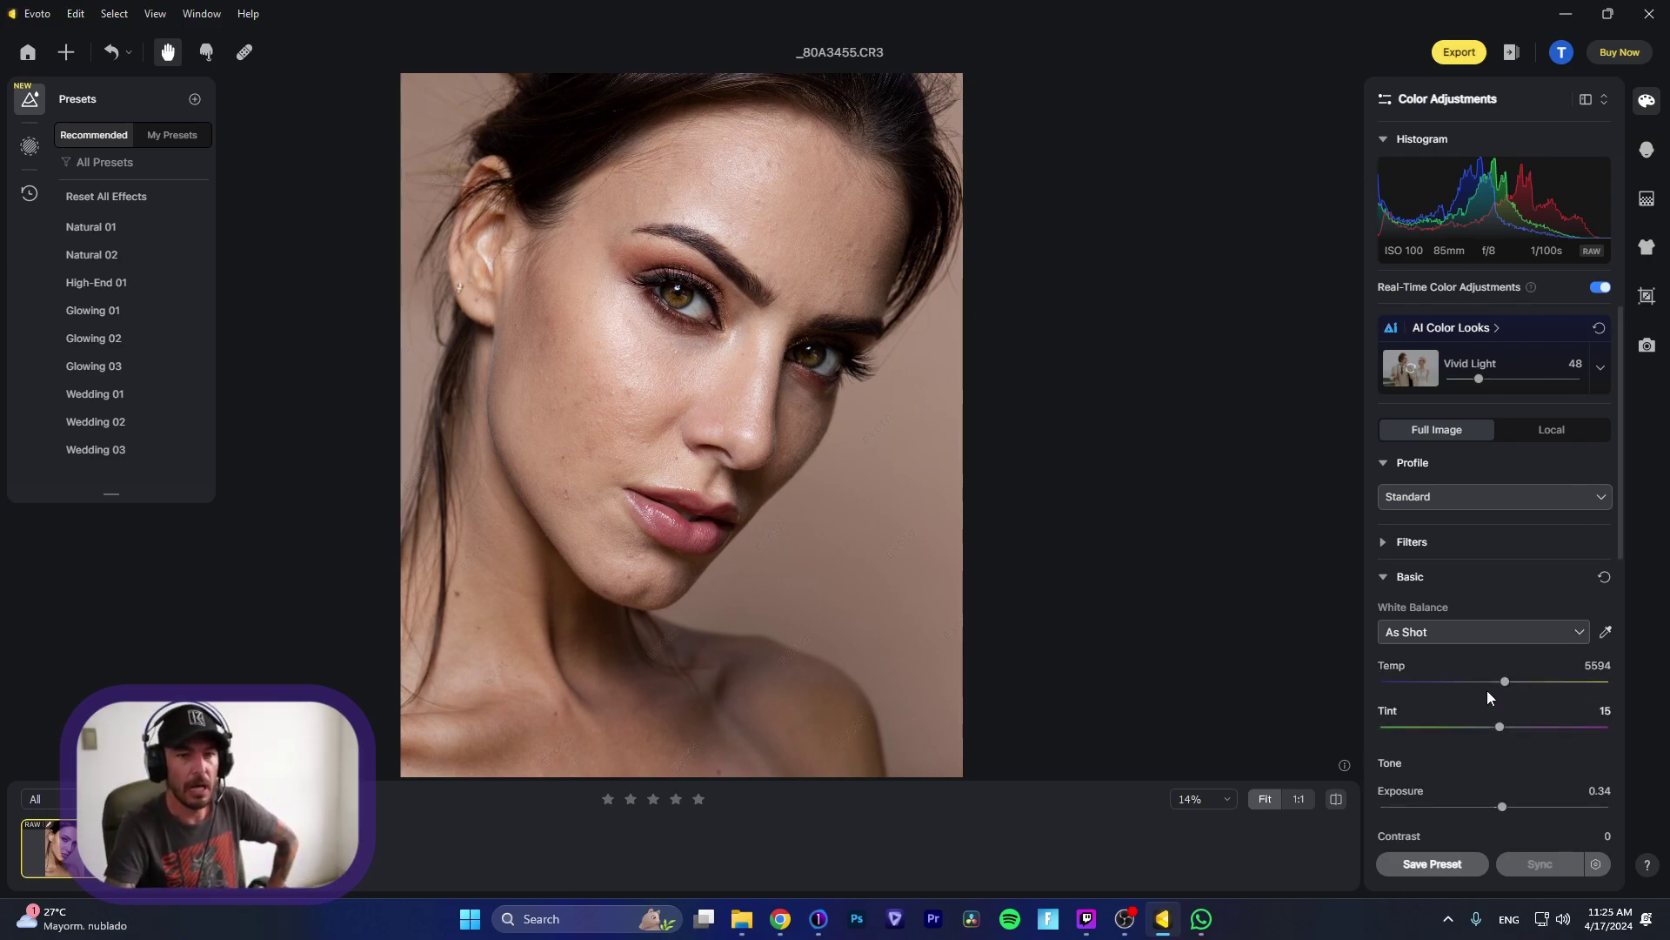
left_click_drag(1510, 683, 1494, 731)
scroll(1532, 686, "down", 3)
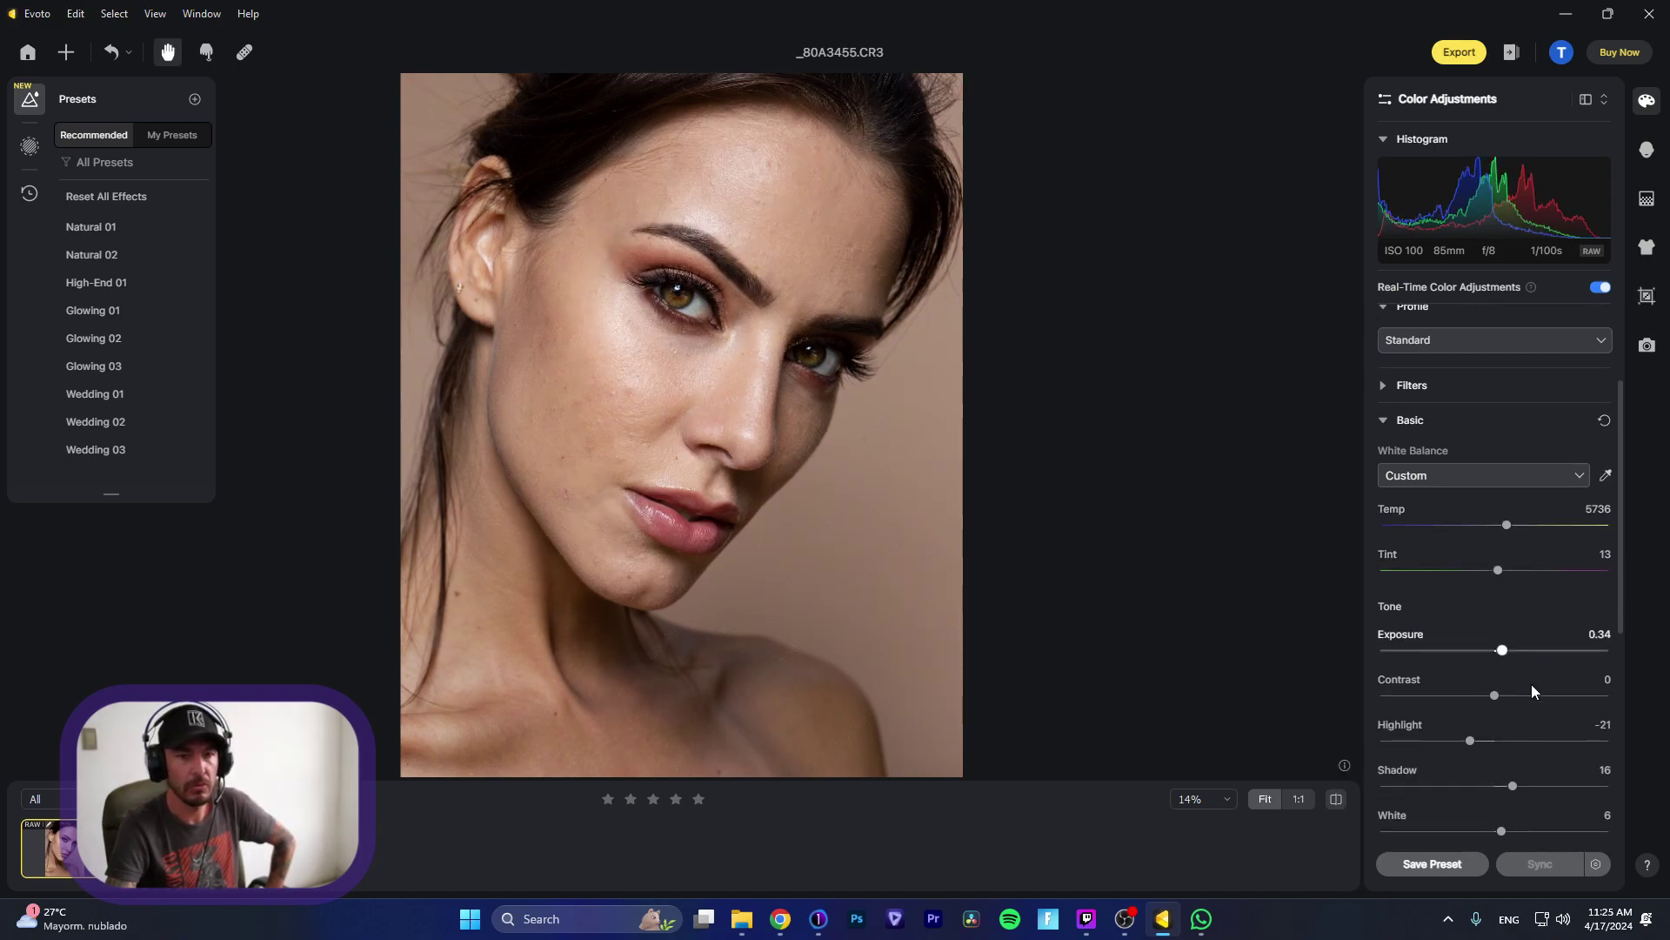
scroll(1436, 602, "down", 1)
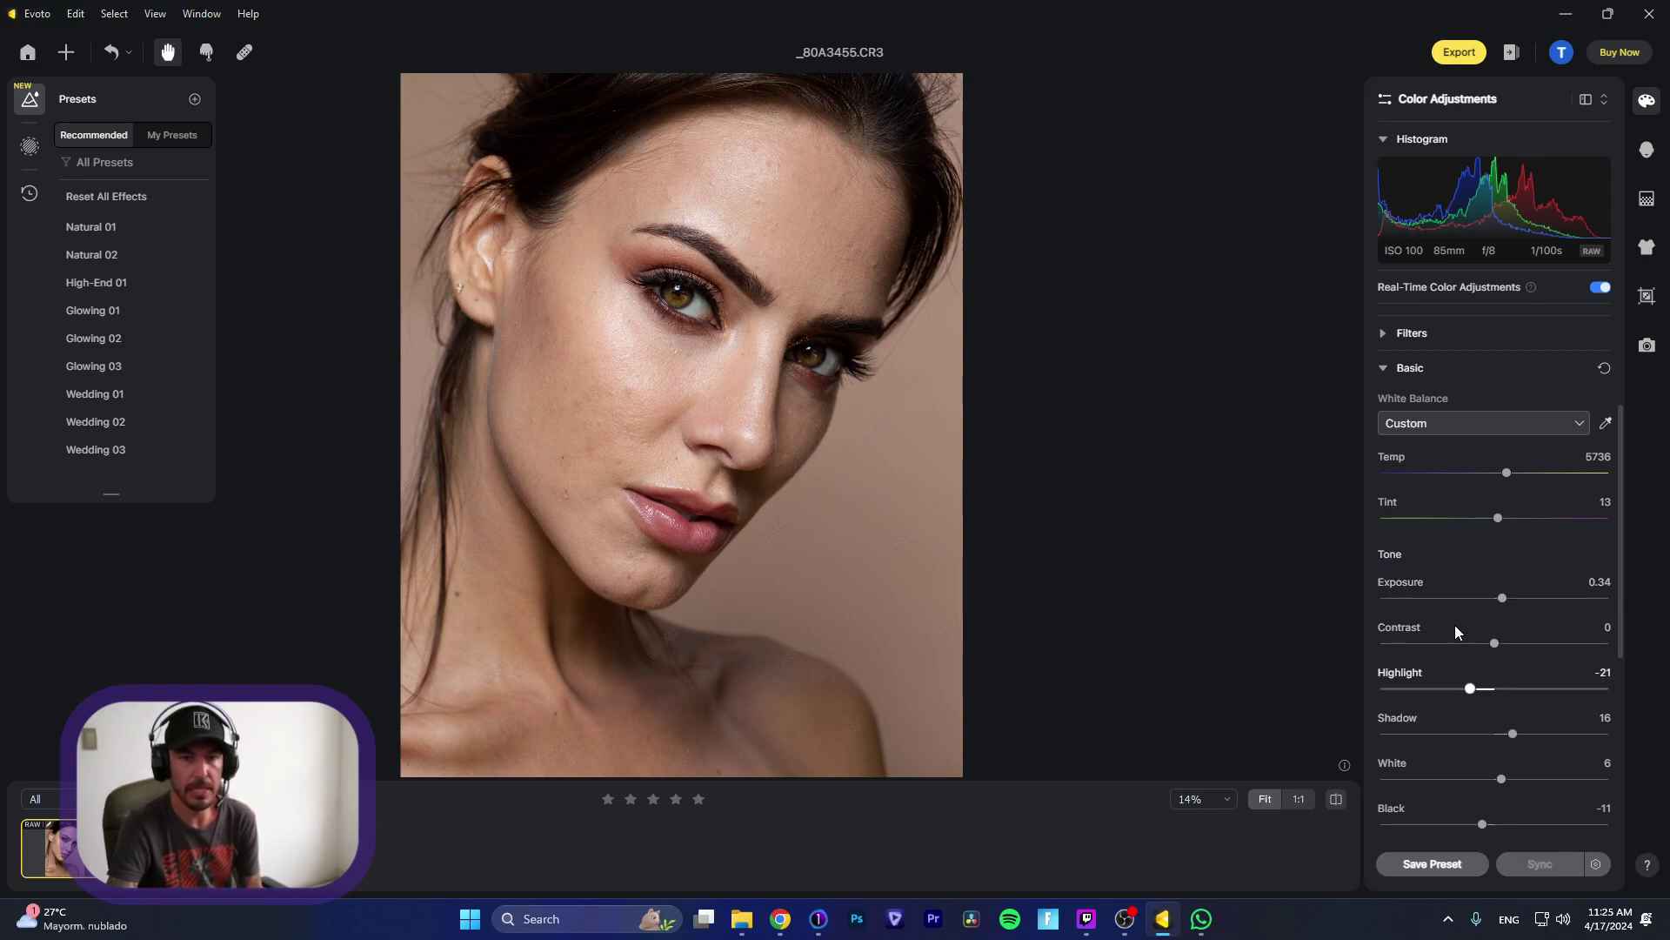
Step: Reset the Basic adjustments and set White to 26
left_click(1602, 367)
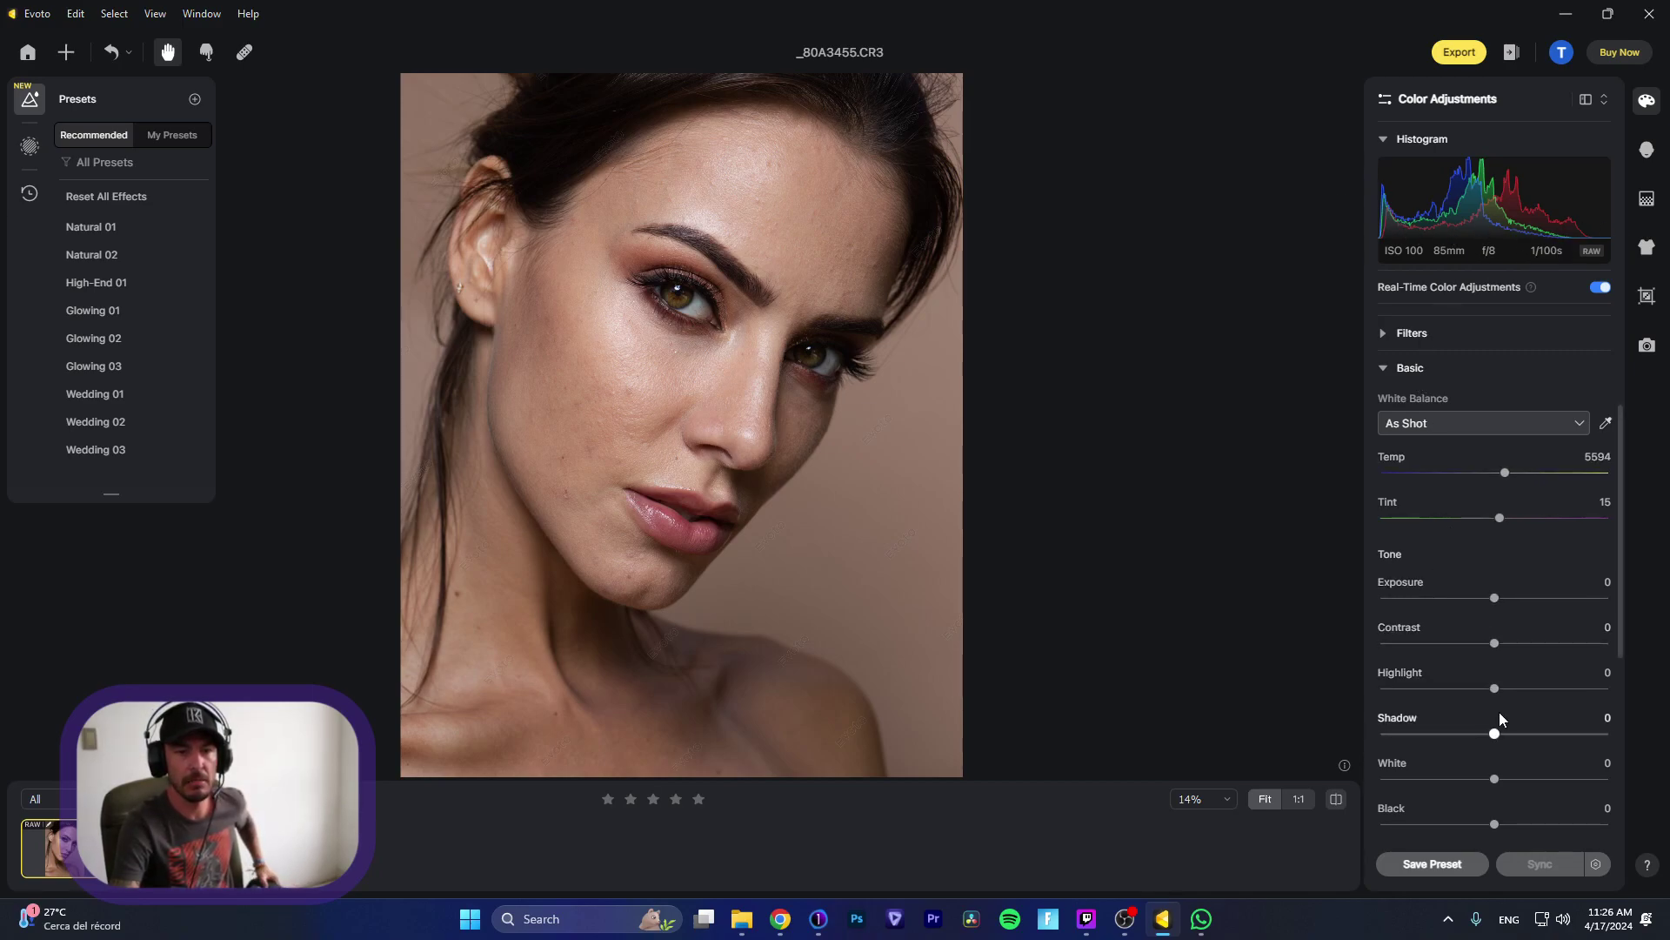
scroll(1500, 711, "down", 1)
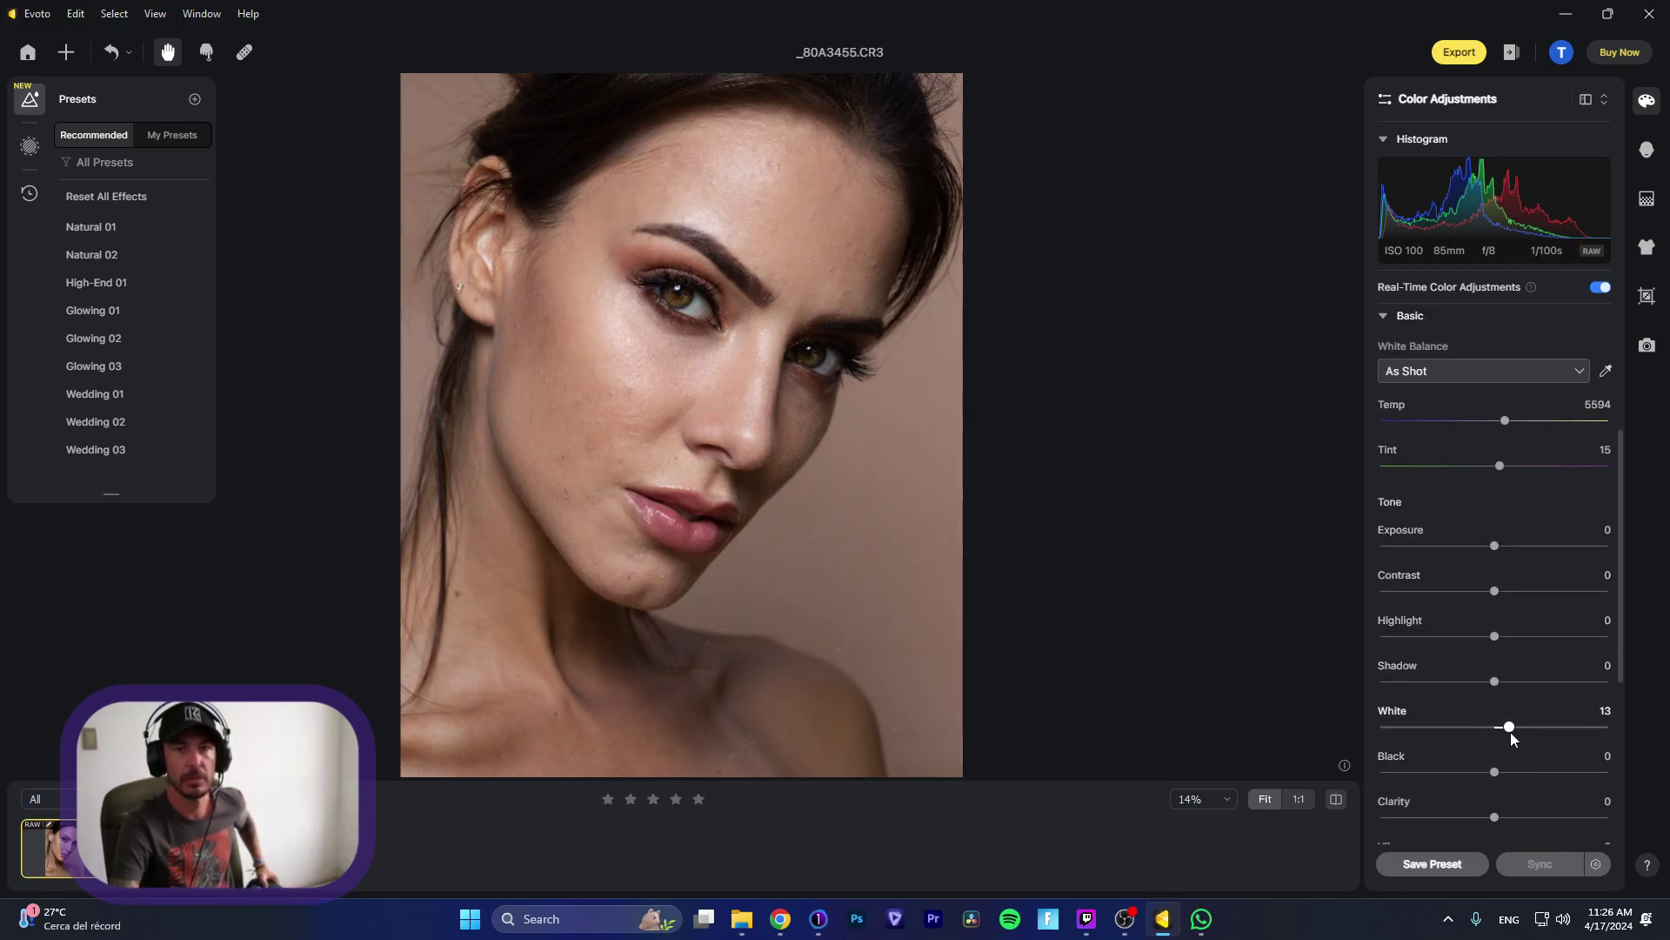
left_click_drag(1511, 733, 1523, 741)
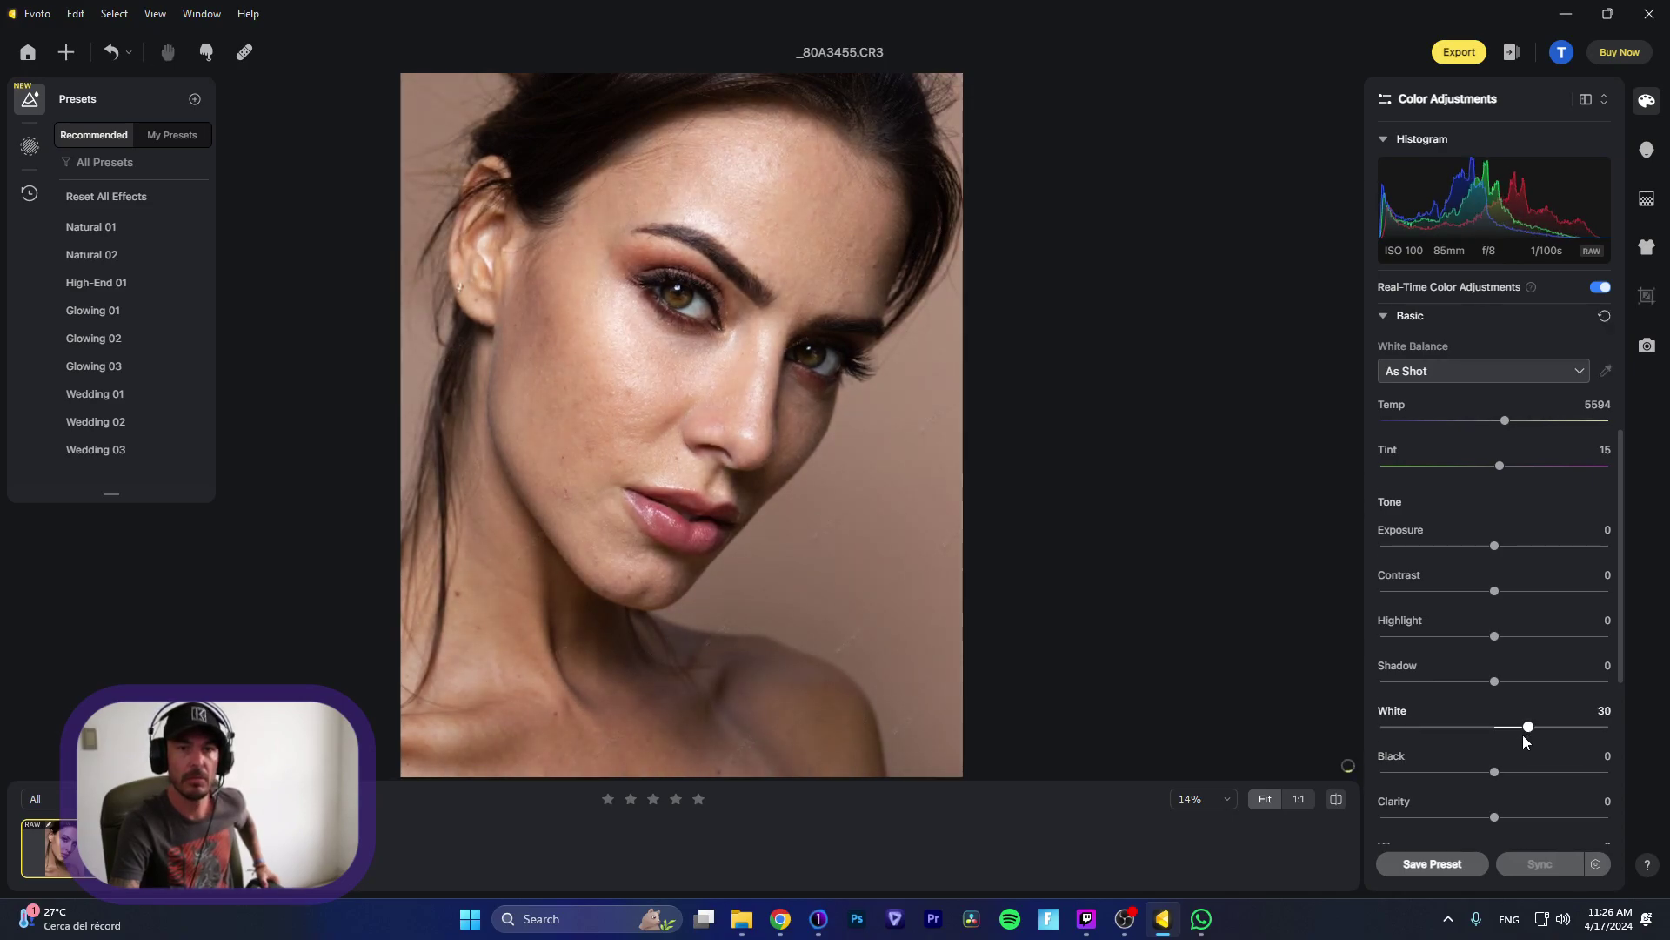
key("ctrl+z")
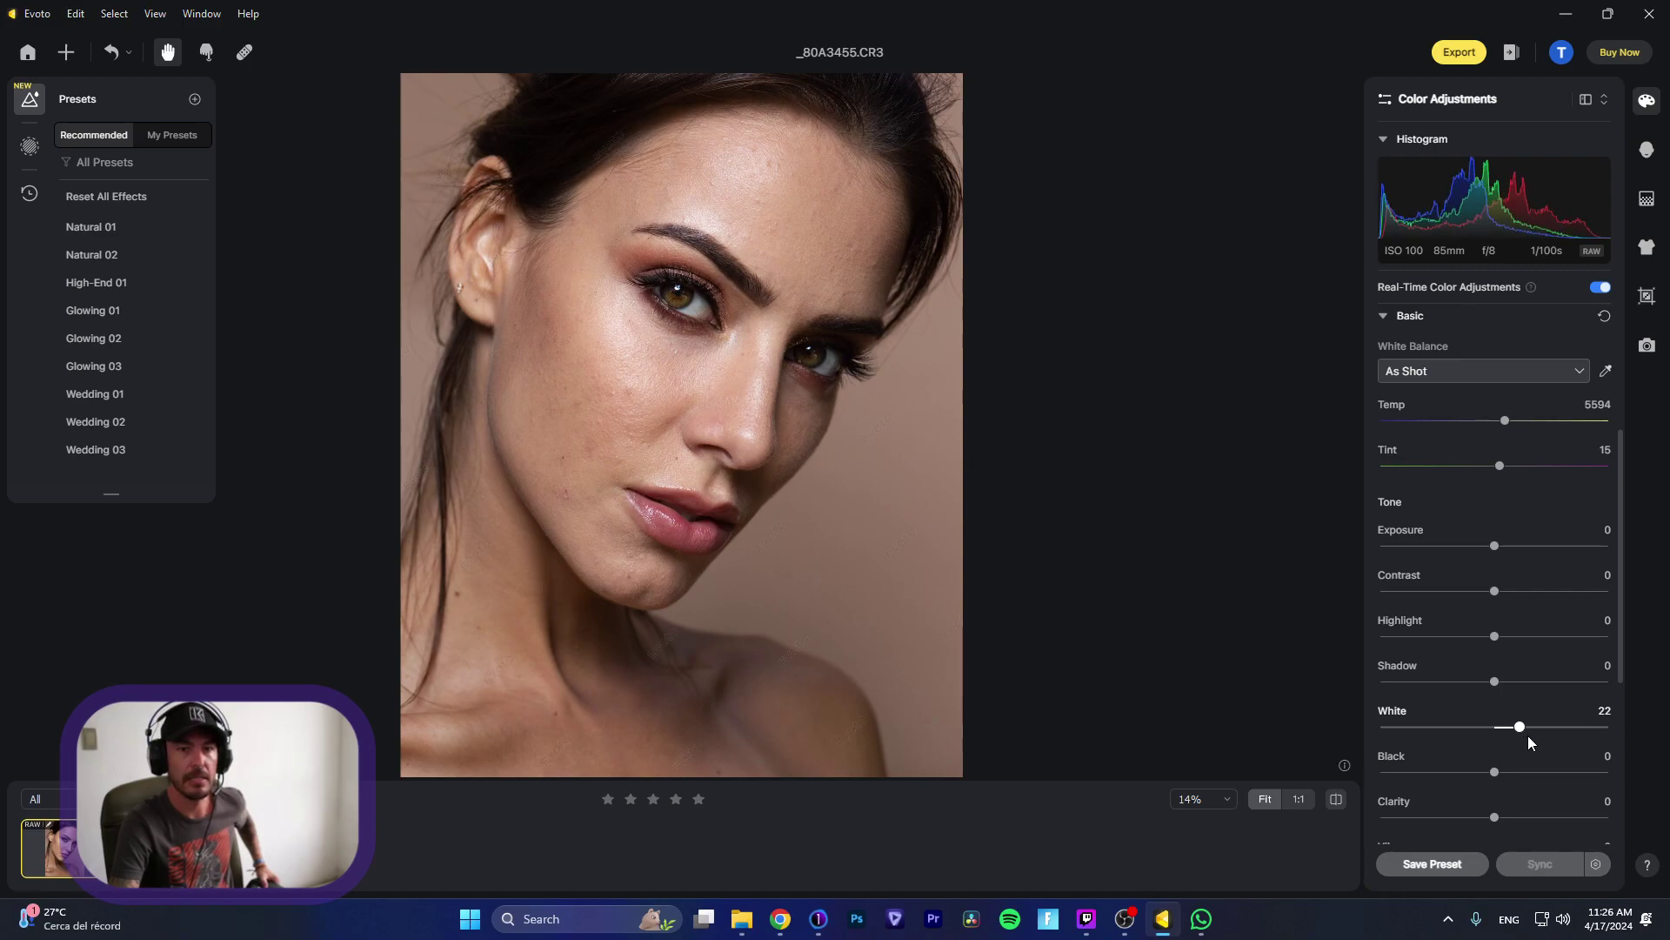
left_click_drag(1523, 729, 1523, 733)
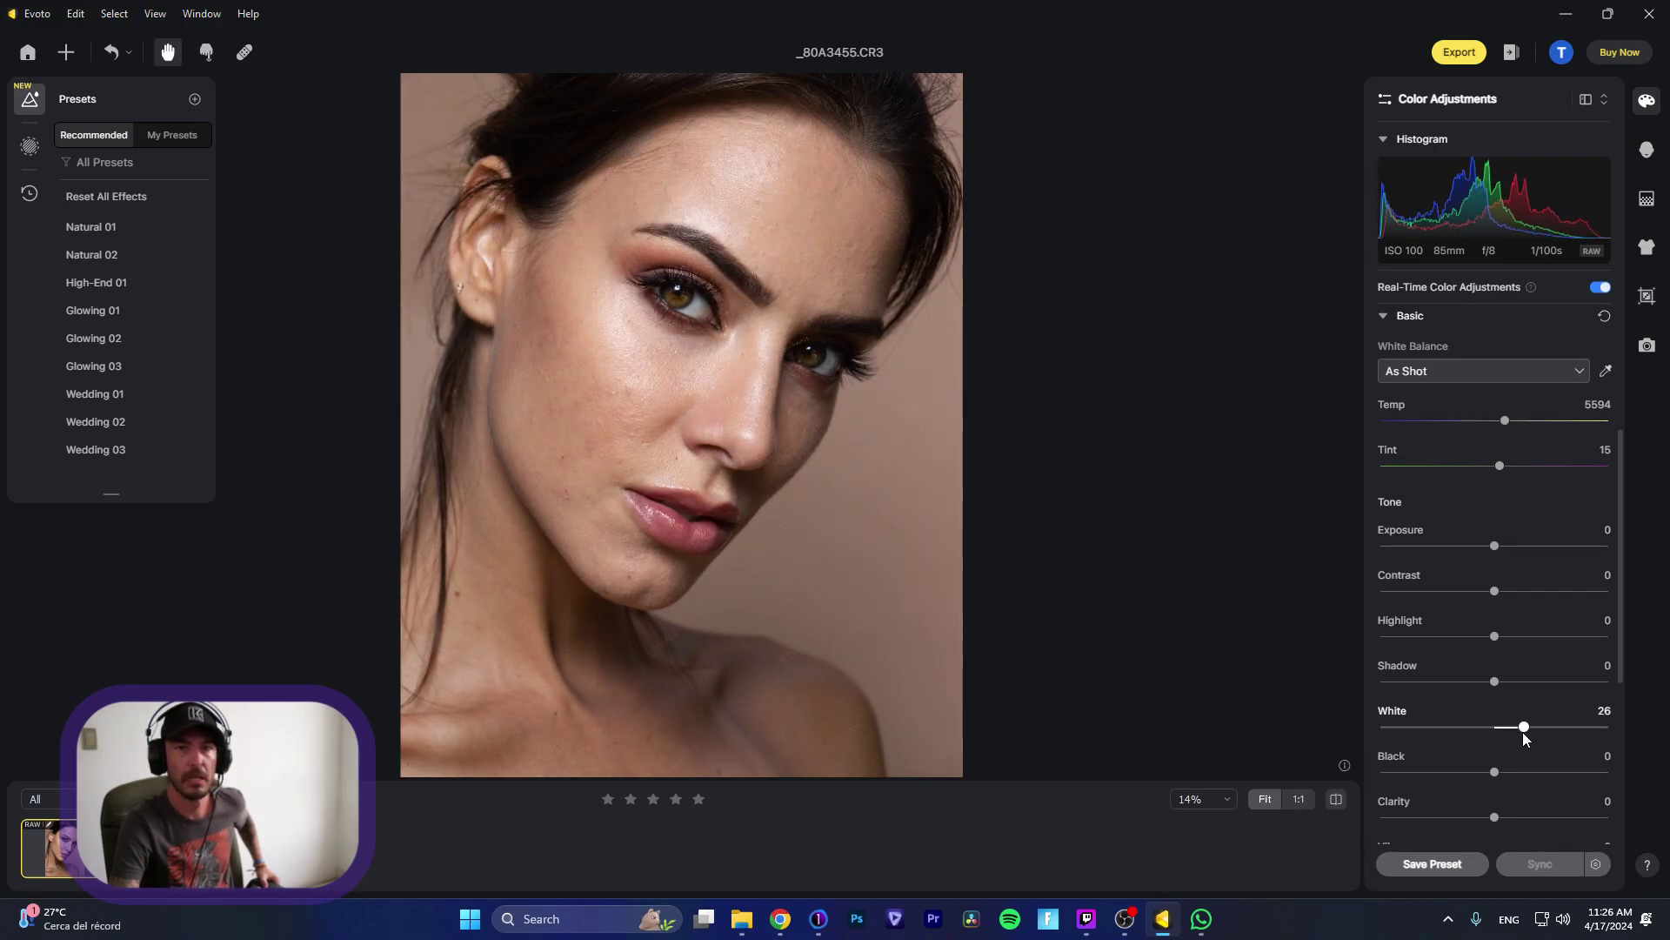
left_click(1387, 138)
left_click(1382, 137)
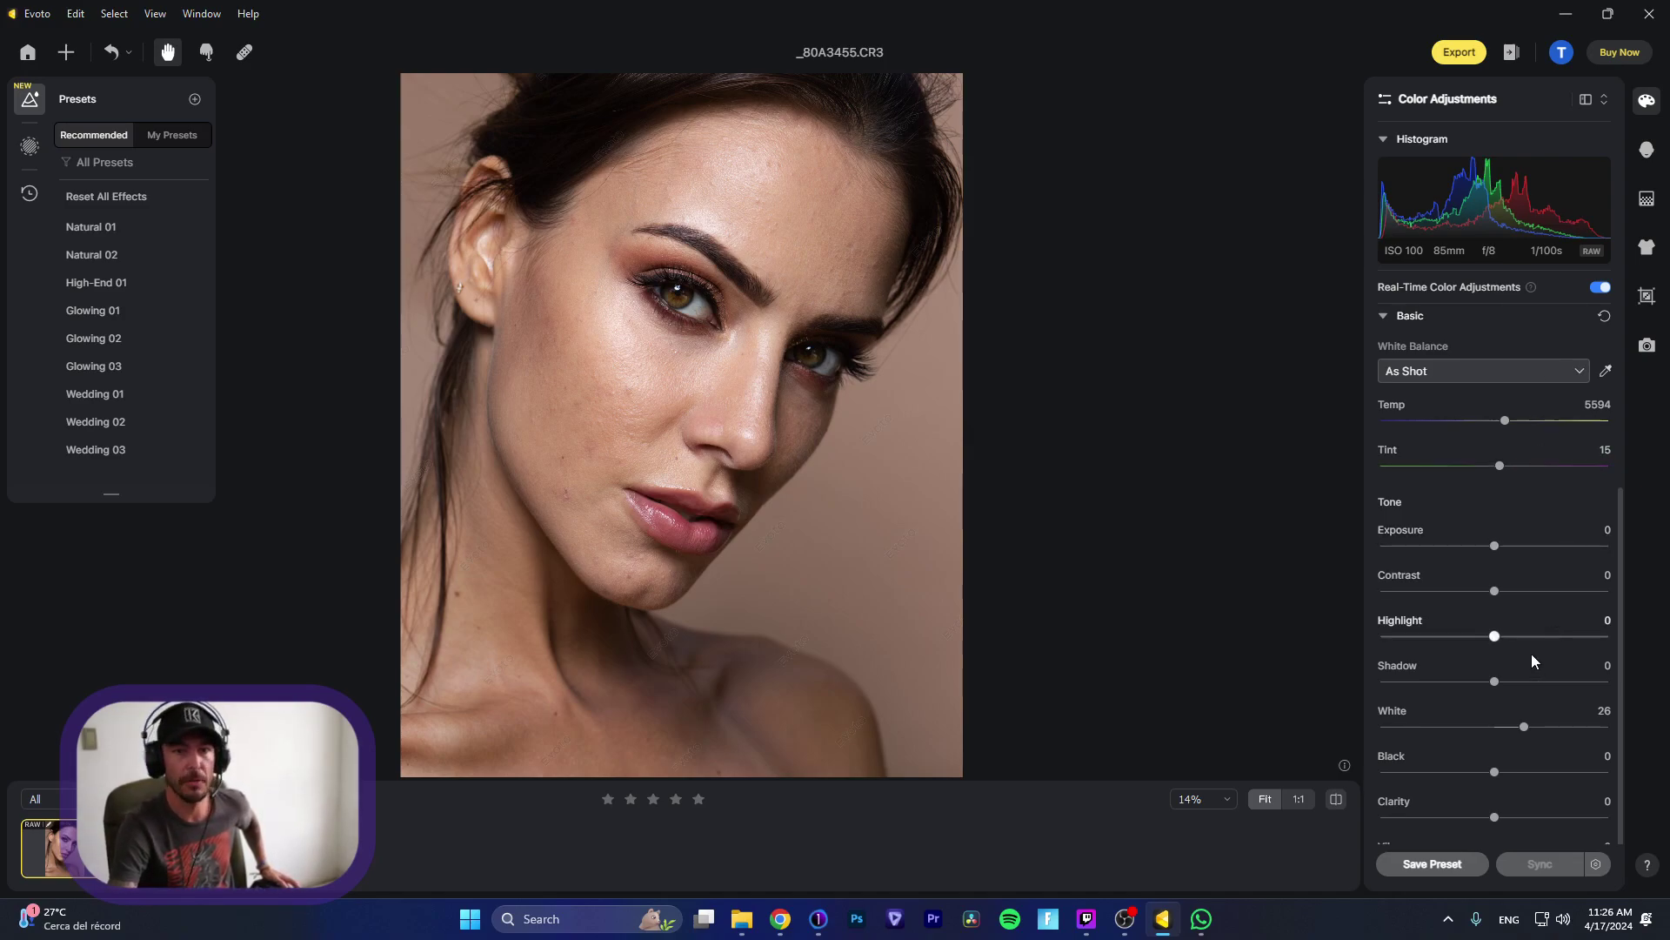
Step: Adjust the tone with Highlight -8, Shadow 9 and Black -10, and set Saturation to 5
mouse_move(1495, 636)
left_mouse_down()
mouse_move(1463, 638)
mouse_move(1505, 638)
left_mouse_up()
scroll(1491, 647, "down", 1)
left_click_drag(1494, 720, 1483, 720)
scroll(1482, 591, "down", 1)
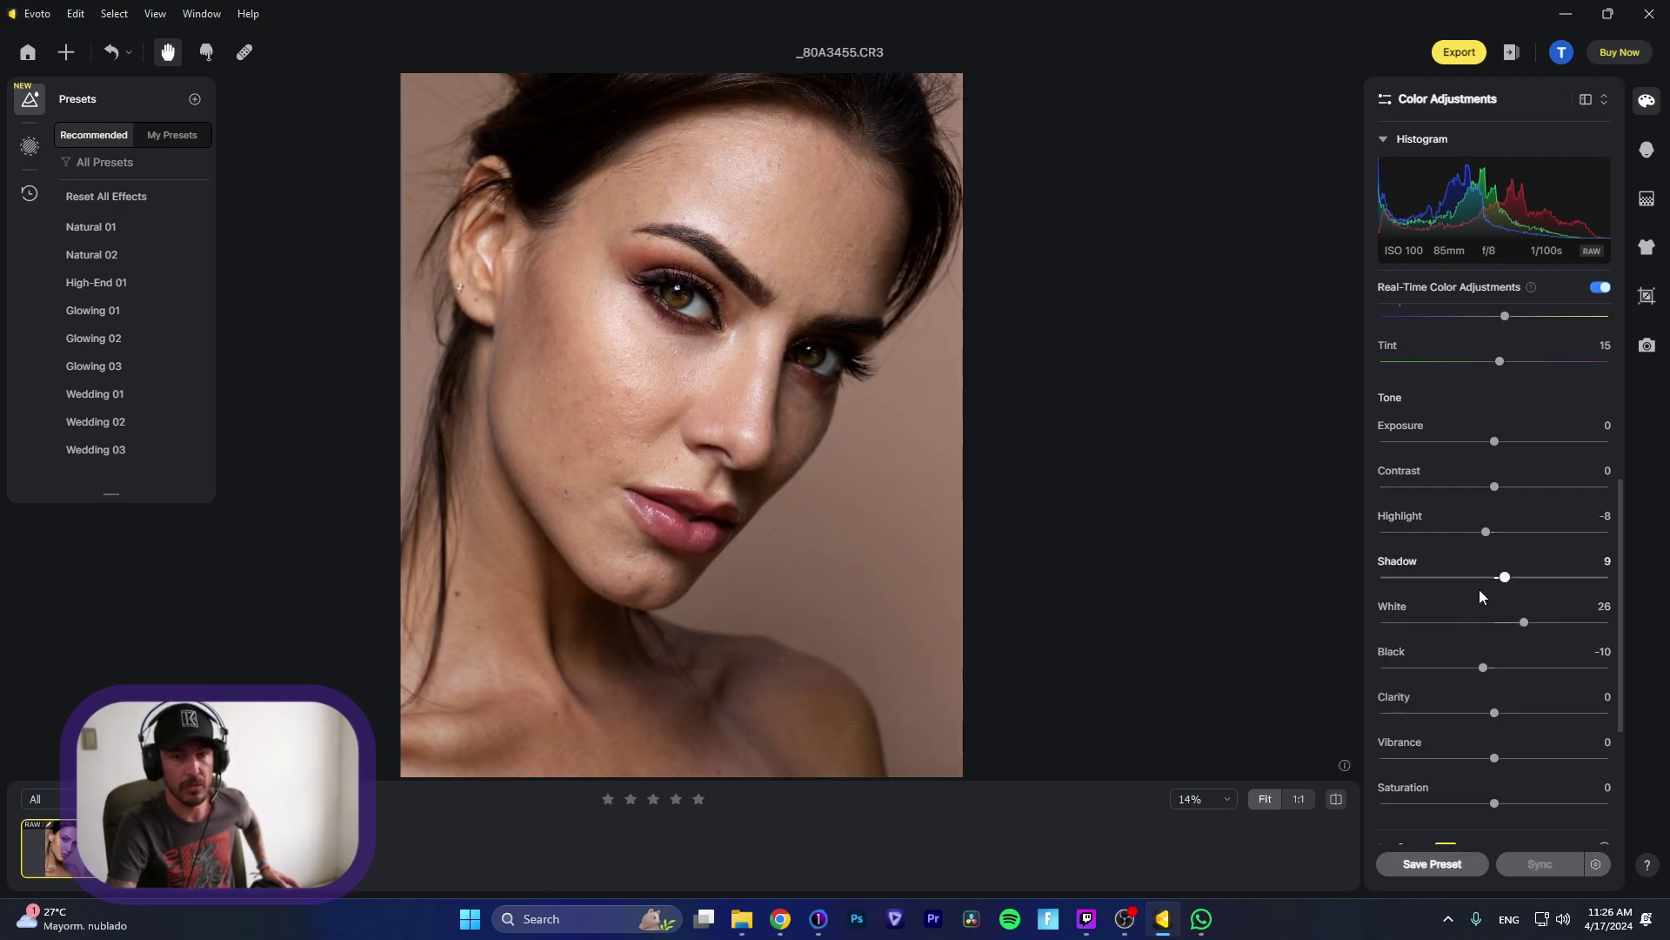
scroll(1479, 588, "down", 1)
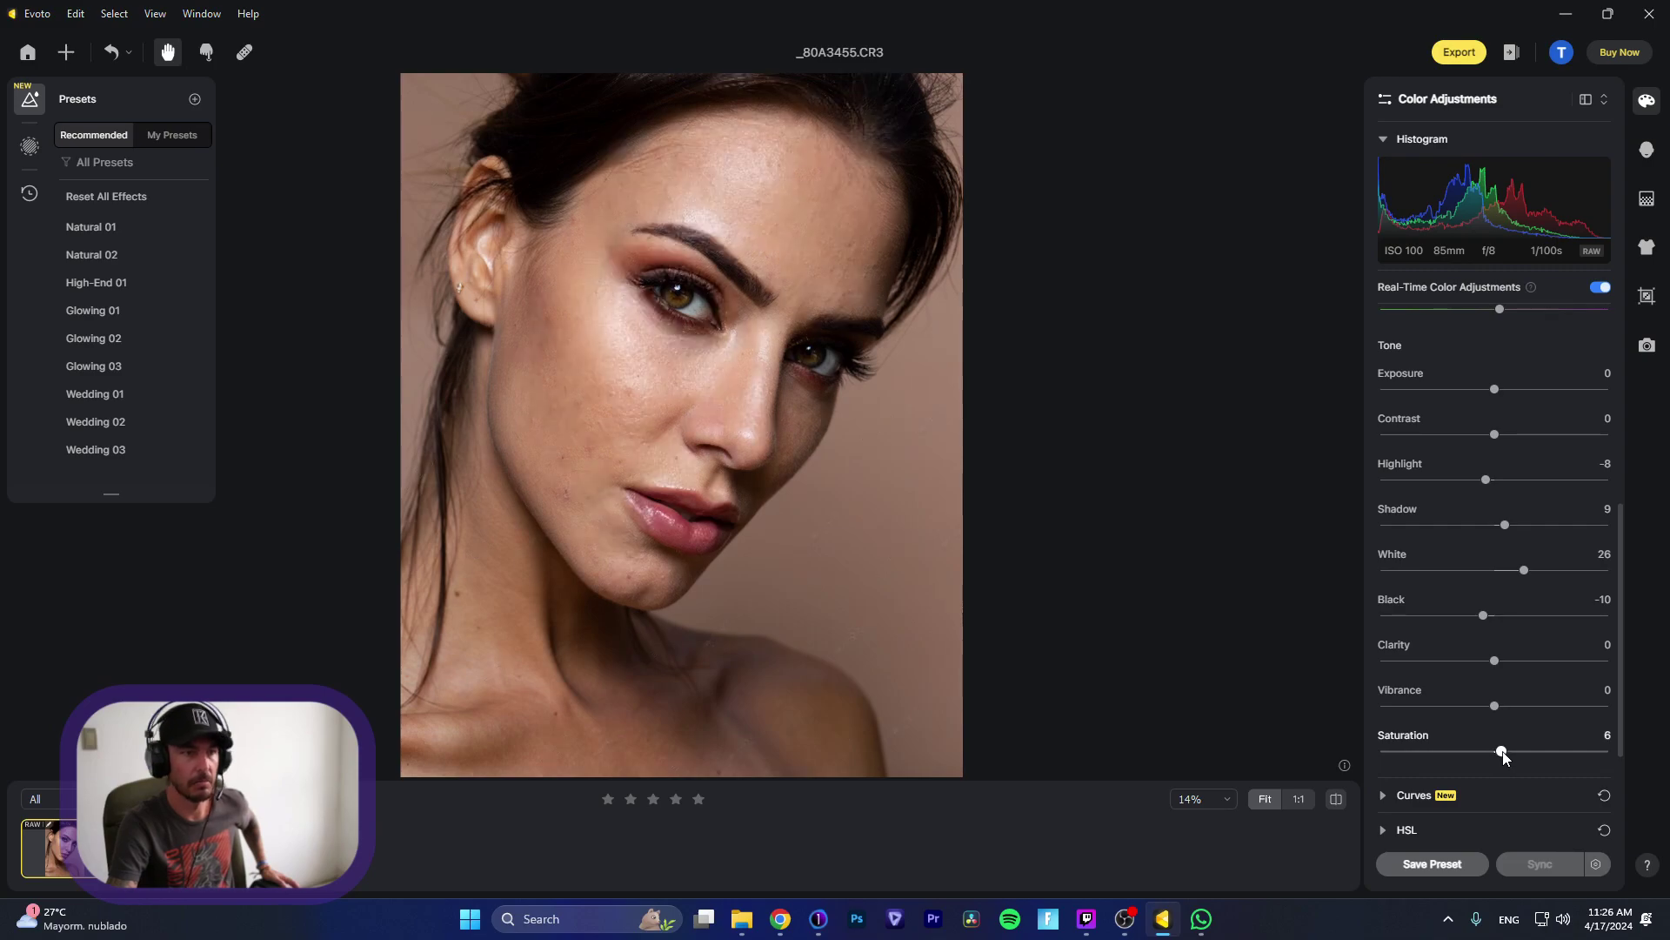
left_click_drag(1503, 756, 1501, 753)
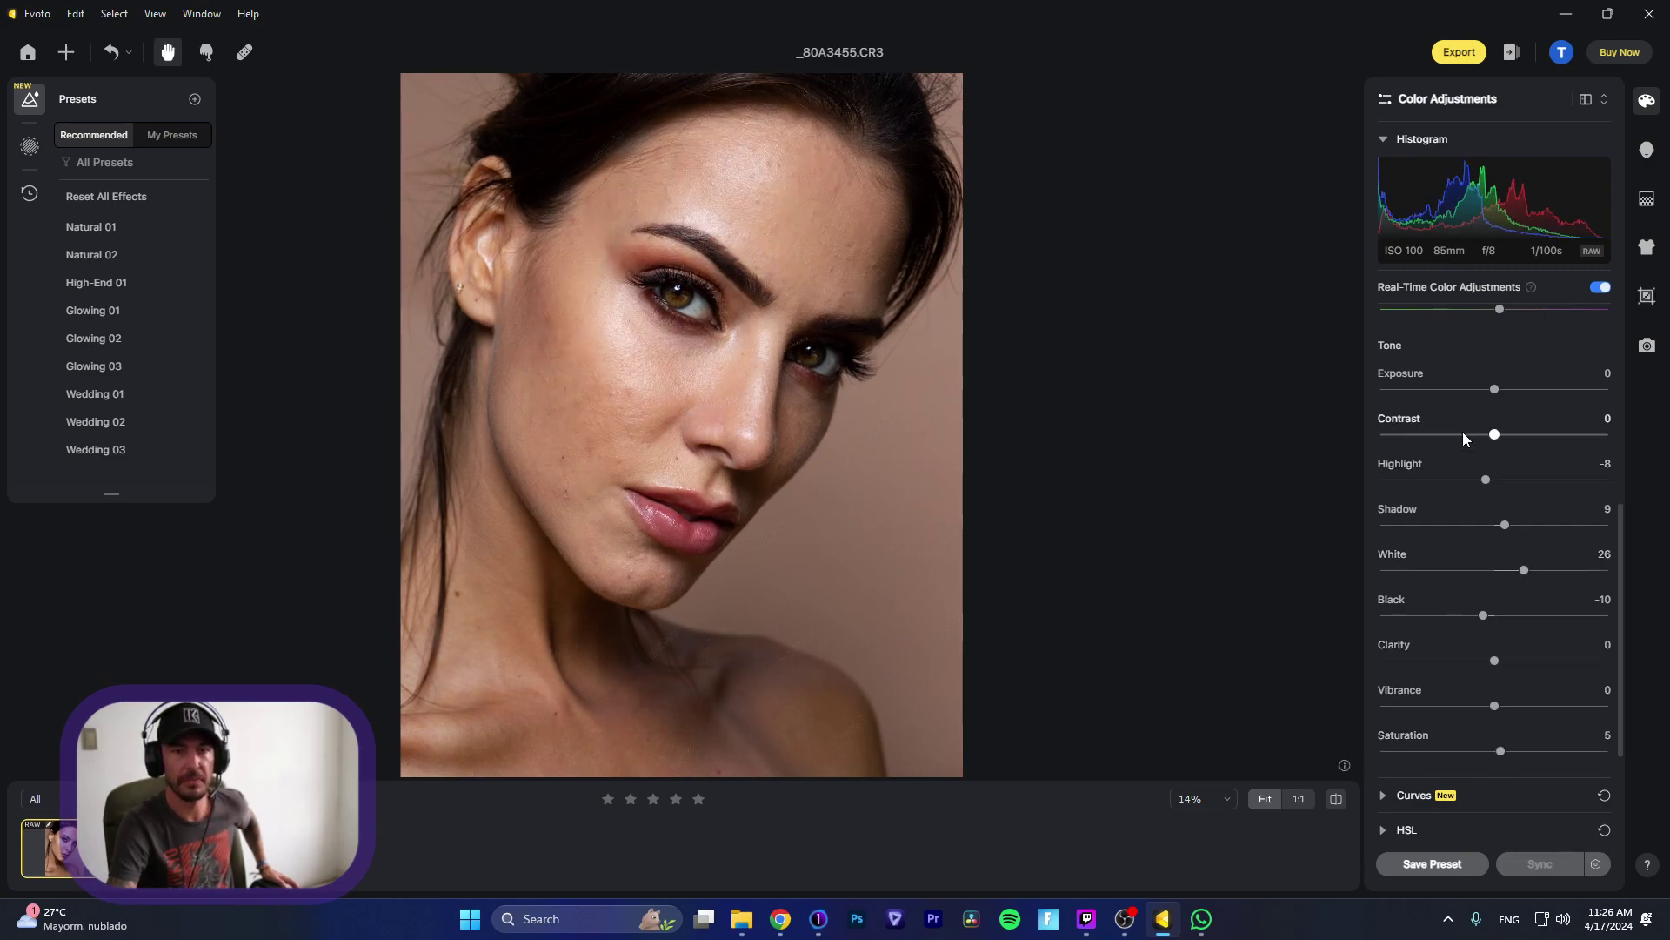
Step: Look through the Curves and HSL adjustments of the full image
scroll(1441, 462, "down", 2)
left_click(1384, 692)
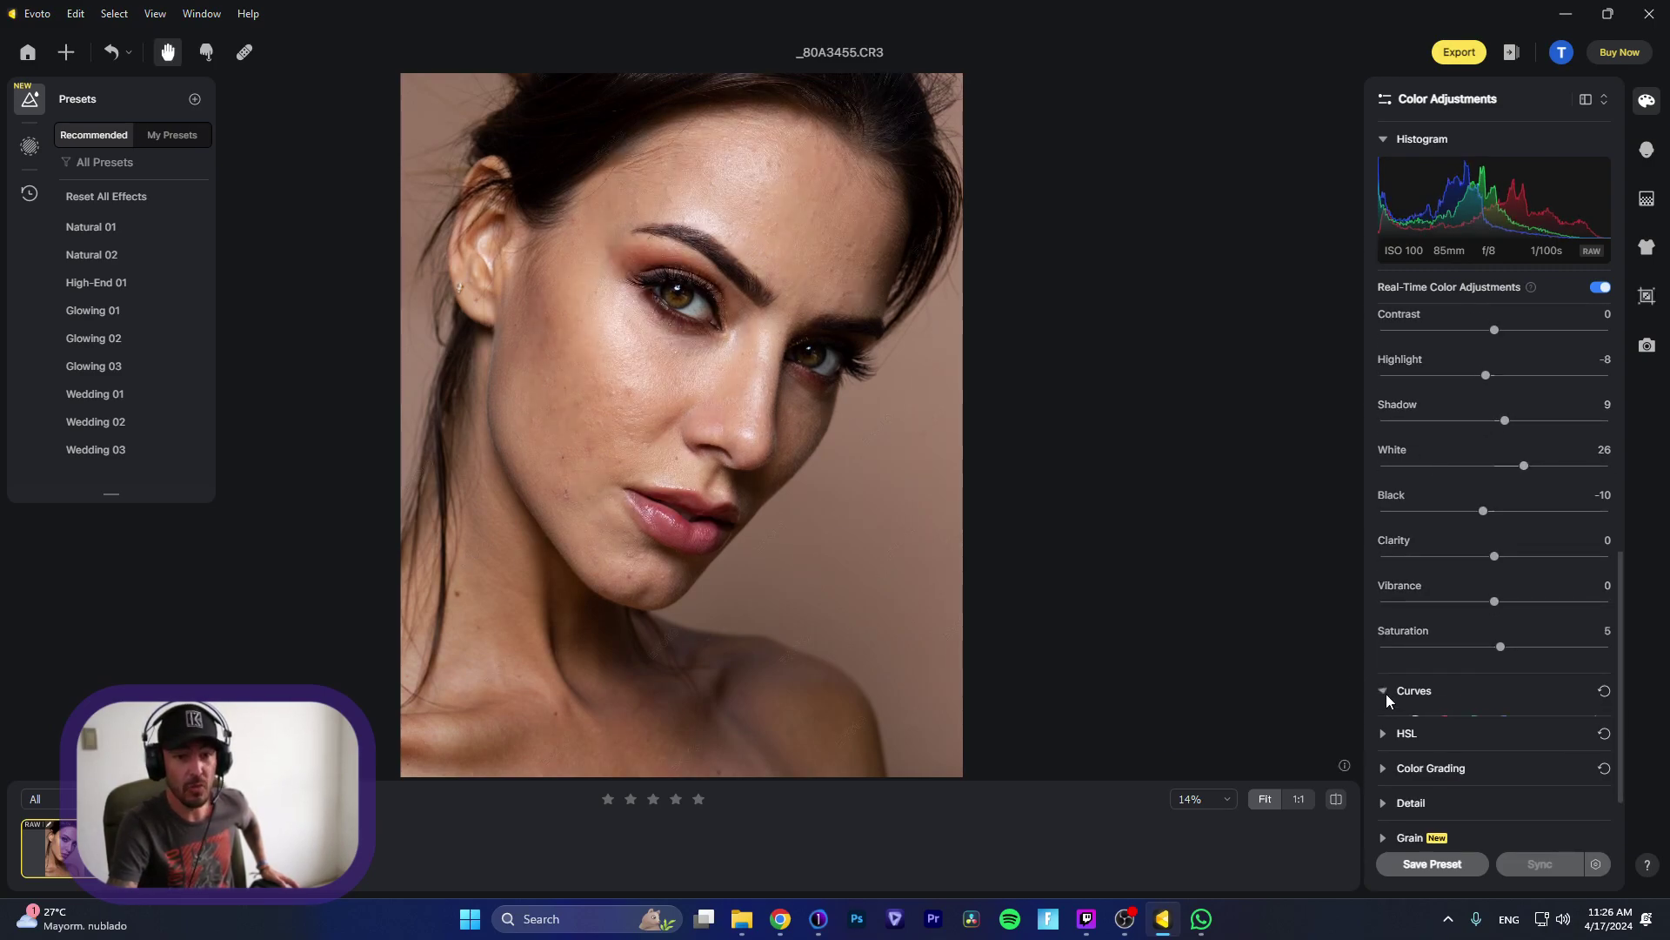
left_click(1384, 691)
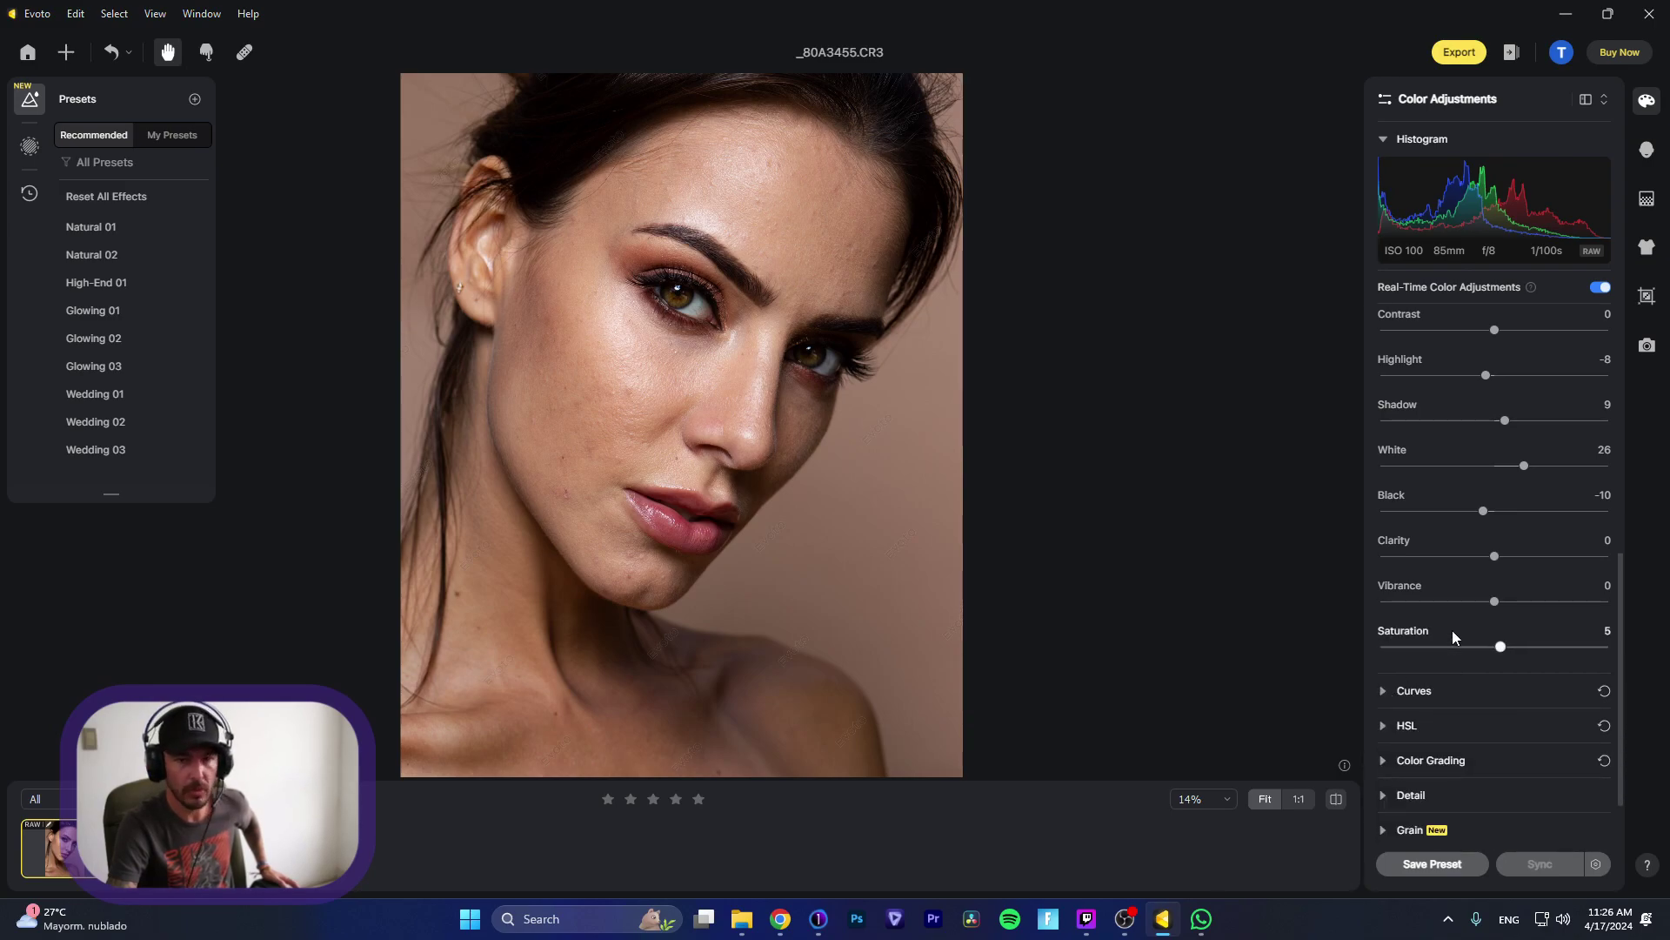
scroll(1453, 637, "down", 1)
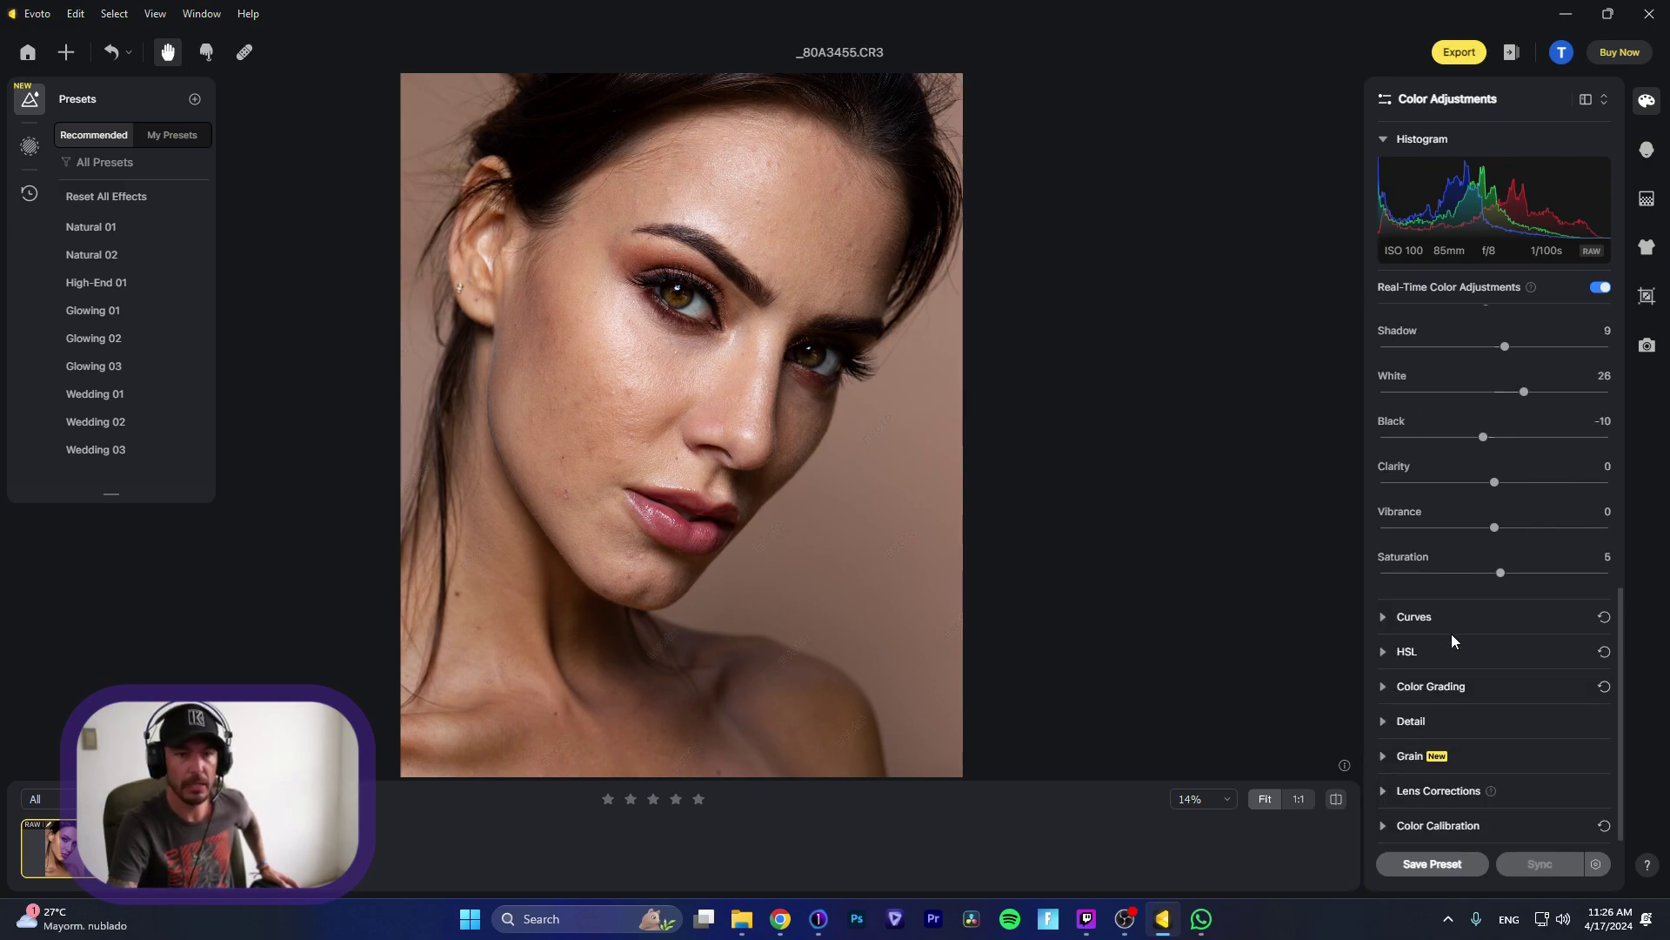
left_click(1383, 651)
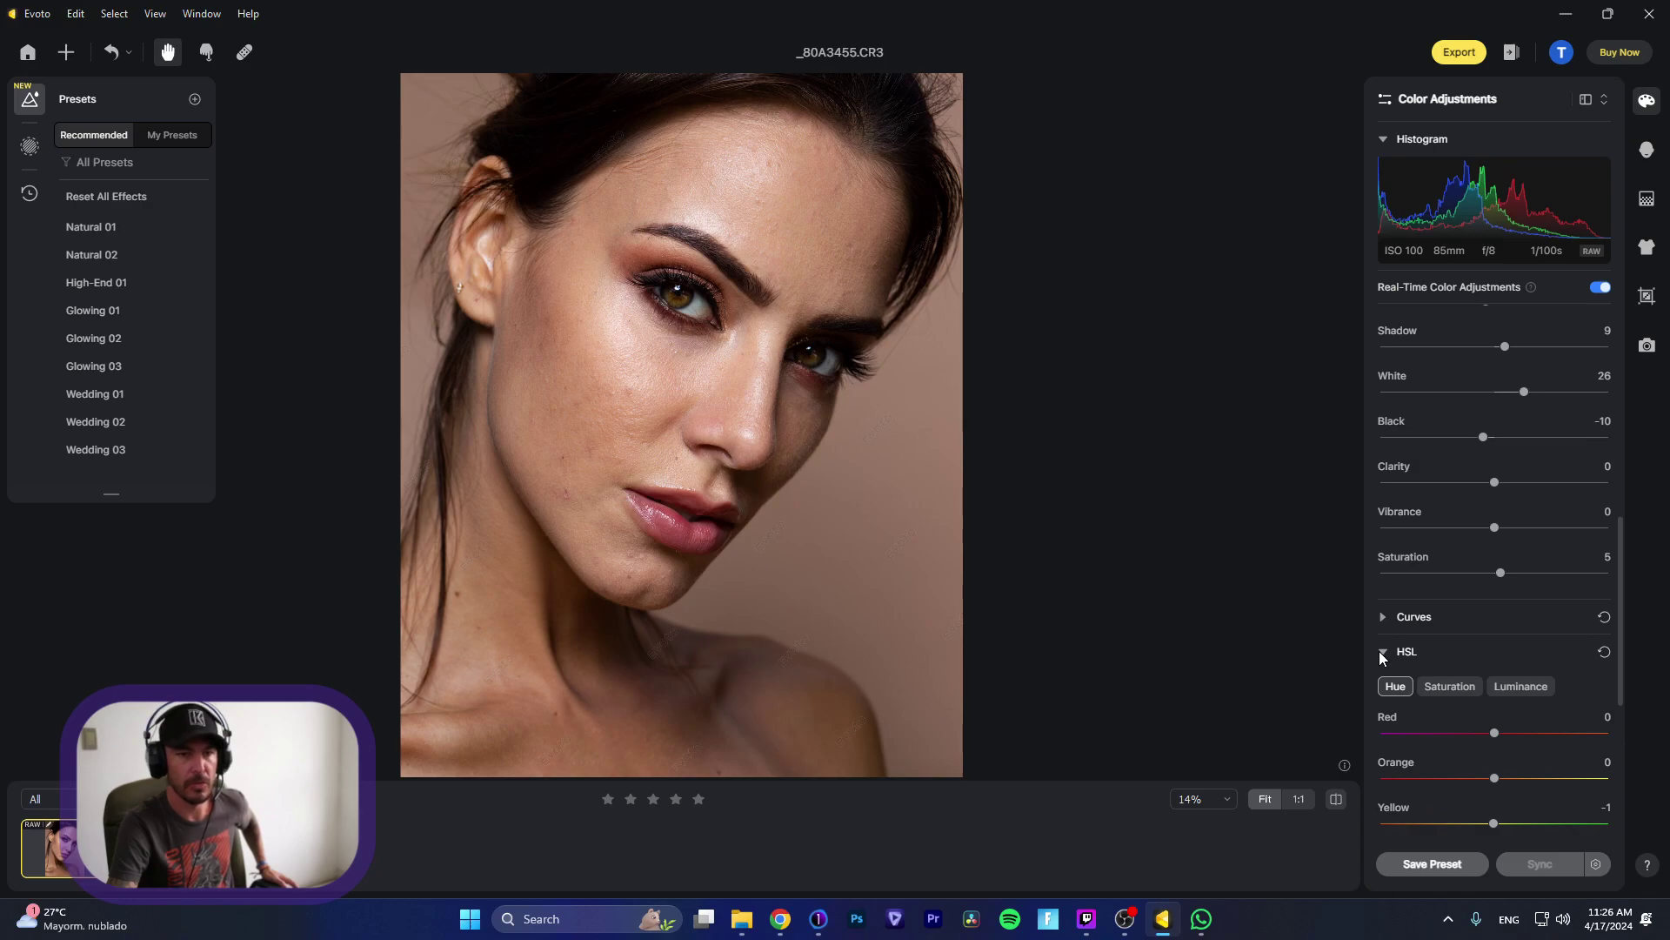
left_click(1384, 652)
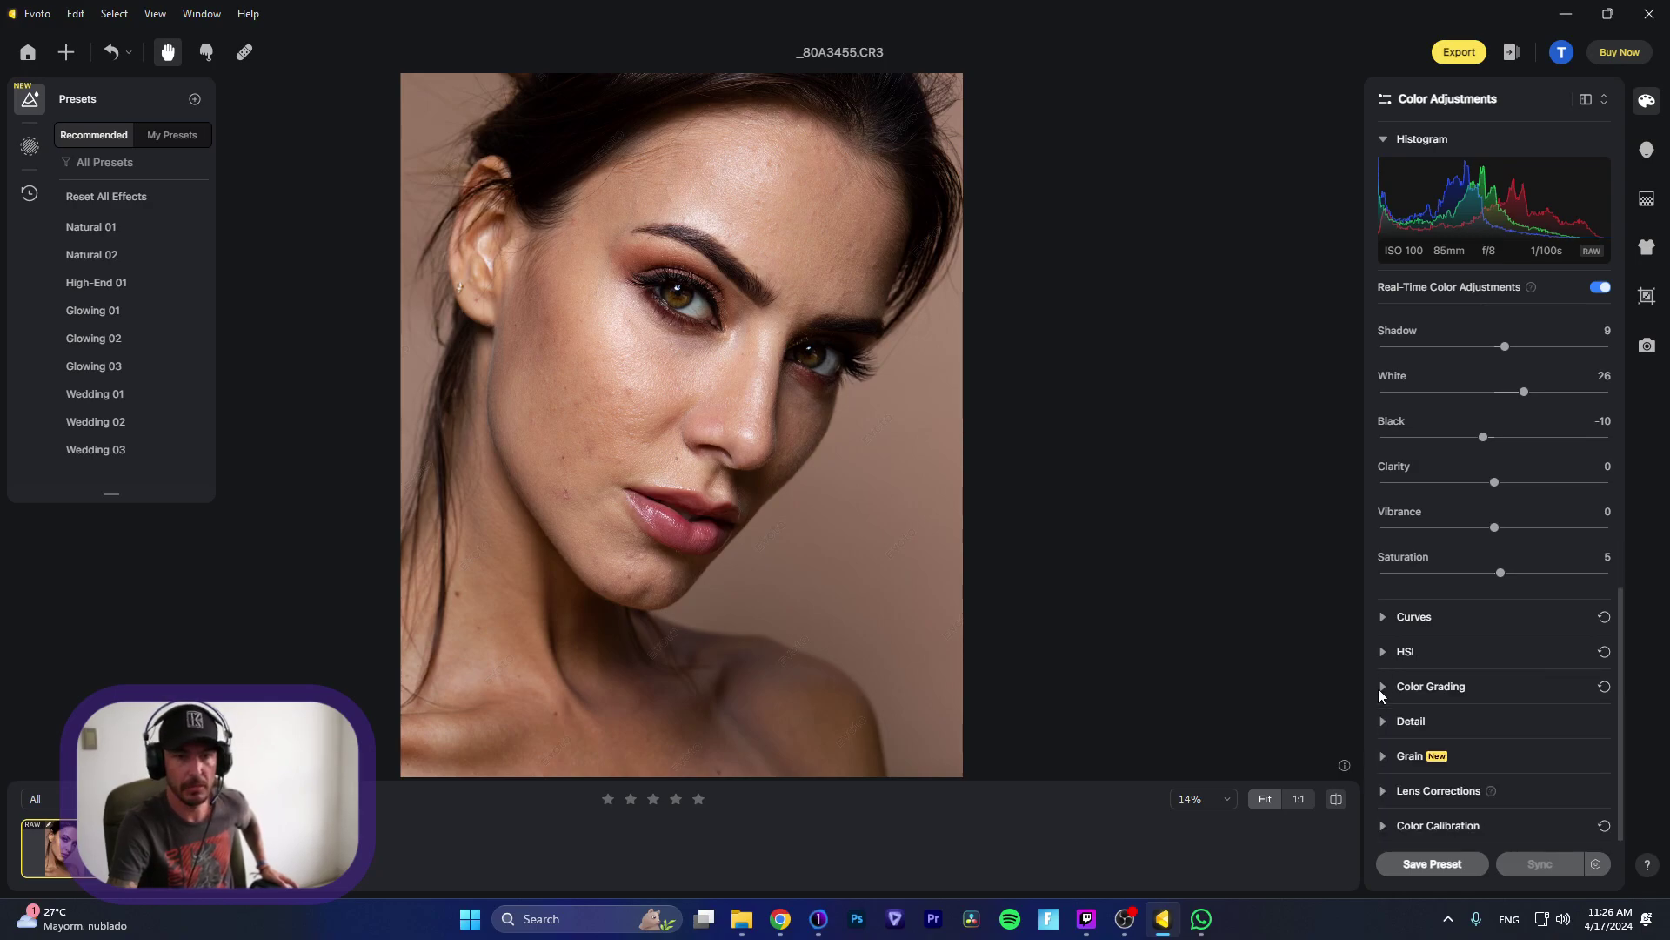
Step: Color grade the portrait's shadows toward blue with hue 220 and raise their saturation
left_click(1382, 686)
scroll(1467, 654, "down", 1)
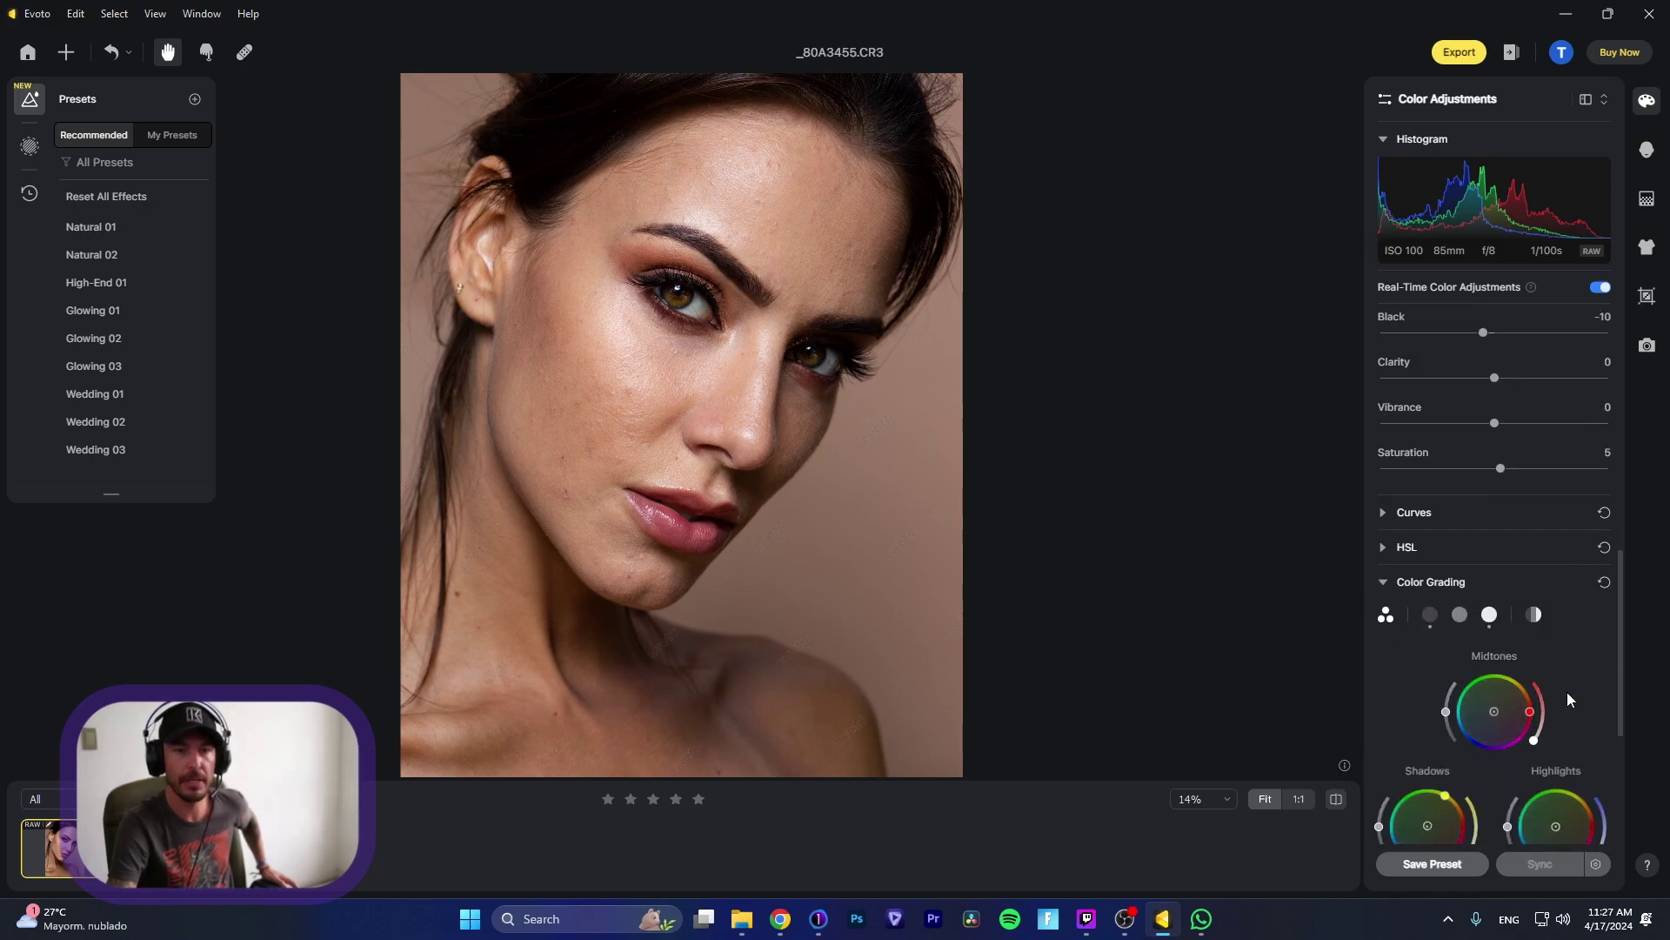
scroll(1424, 643, "down", 1)
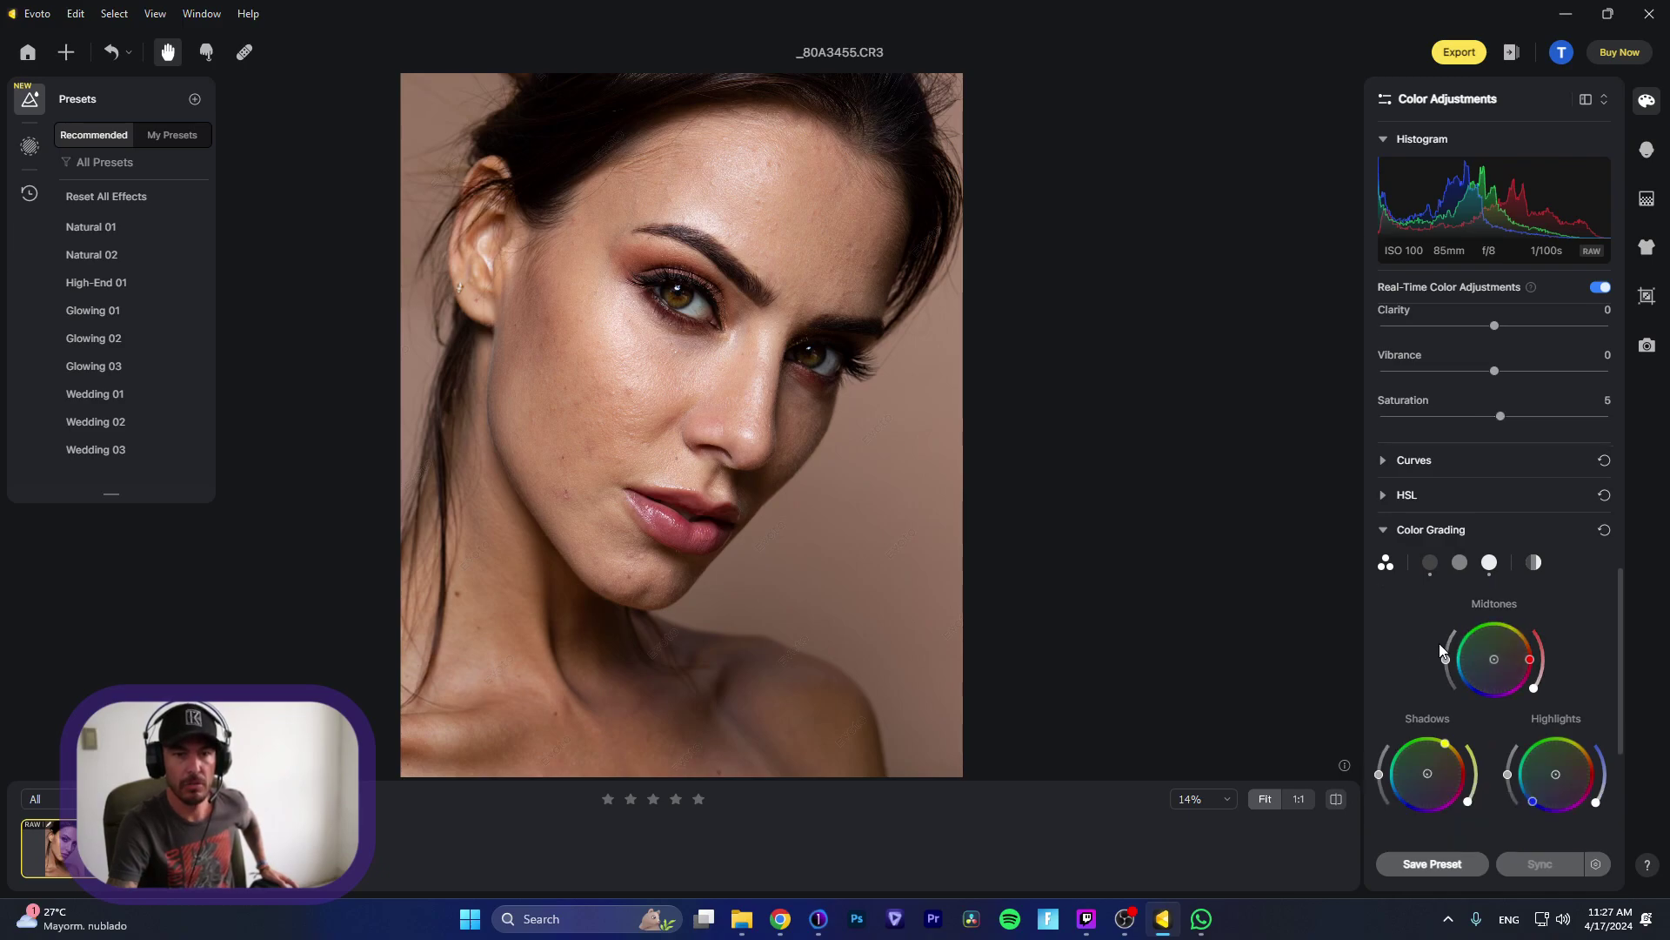
left_click(1431, 562)
mouse_move(1479, 716)
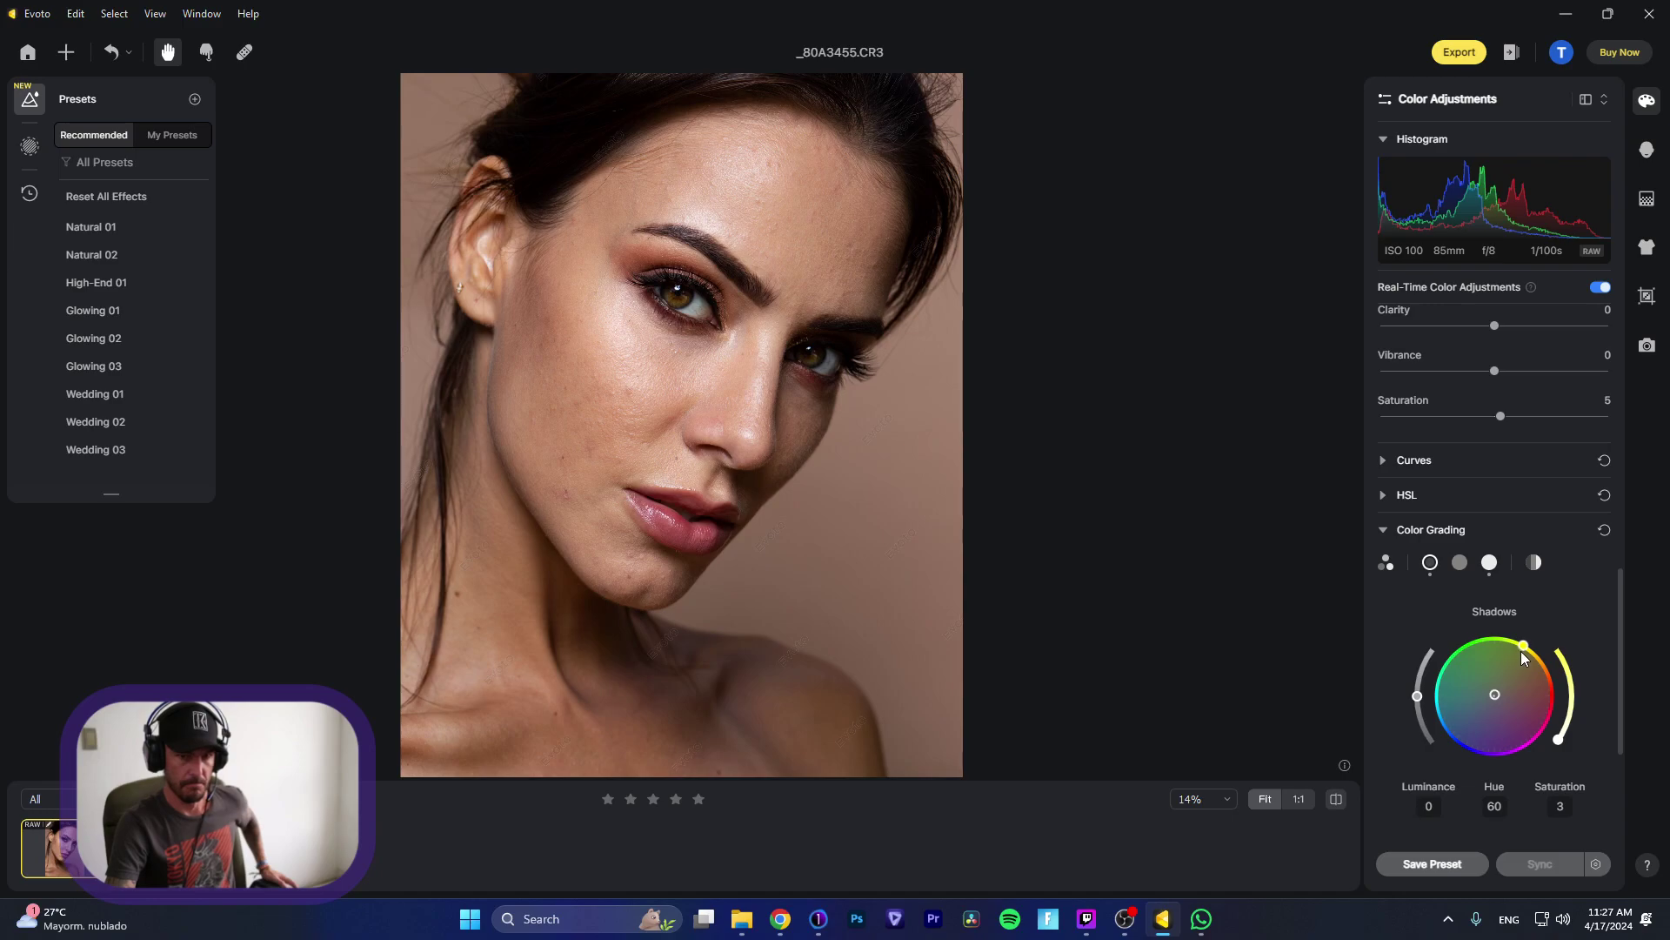
left_click_drag(1522, 647, 1449, 732)
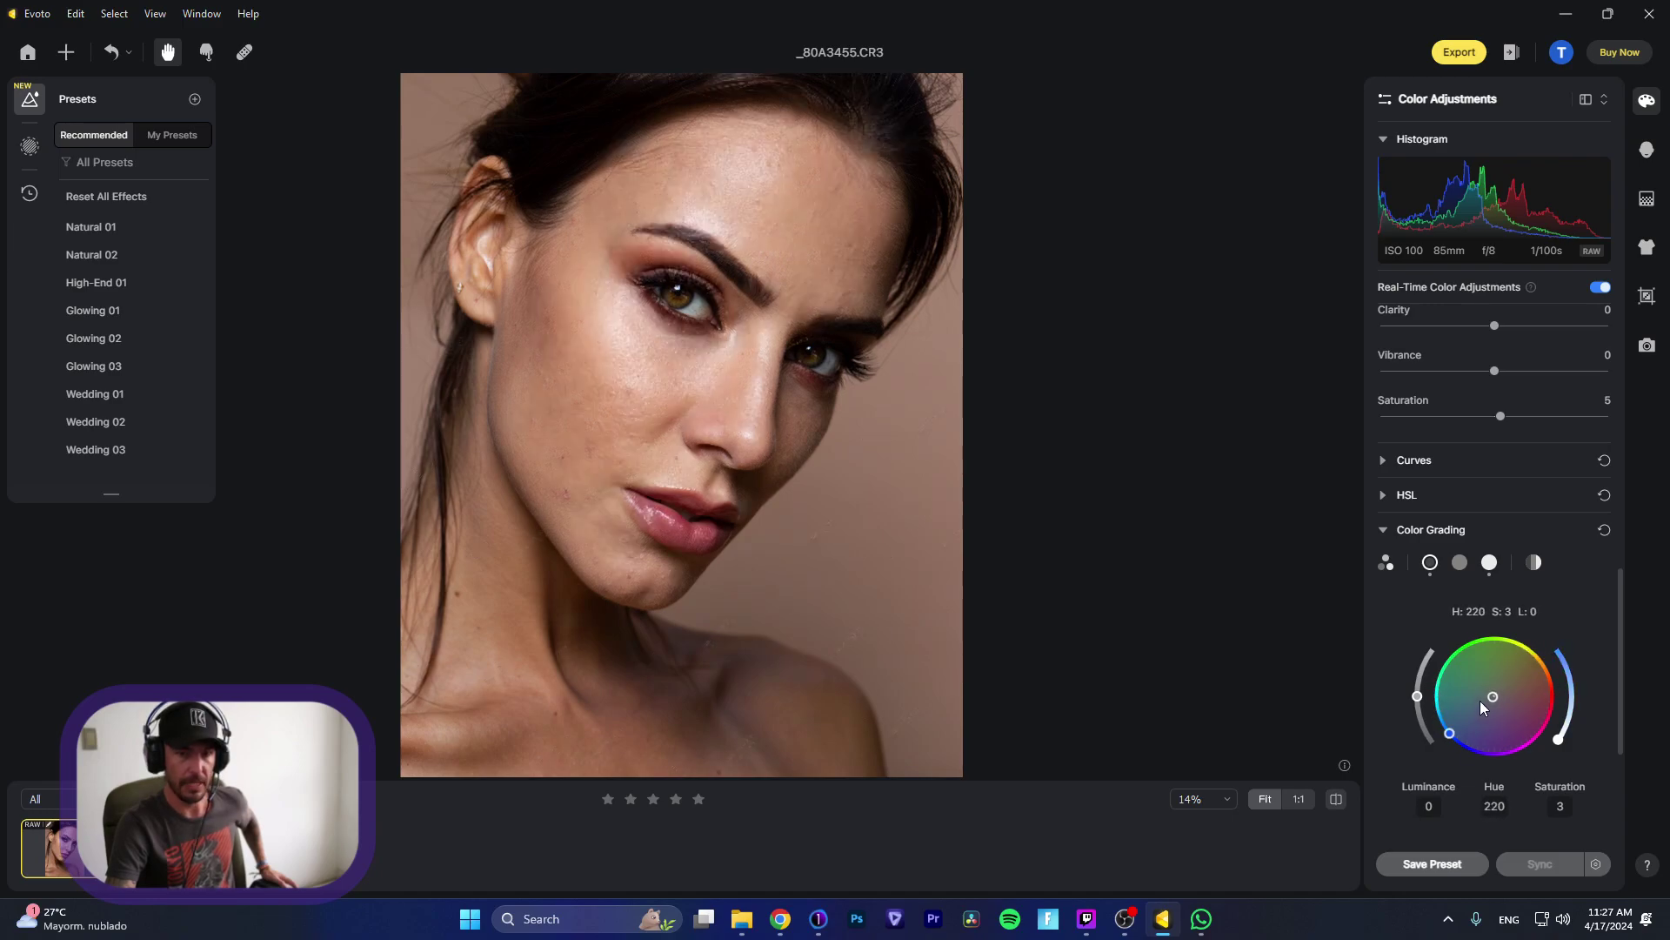
left_click_drag(1559, 739, 1572, 703)
left_click_drag(1423, 697, 1567, 726)
Step: Try grading the midtones with hue 18, saturation 19 and the highlights with hue 168, saturation 25, and reset the color grading
left_click(1461, 564)
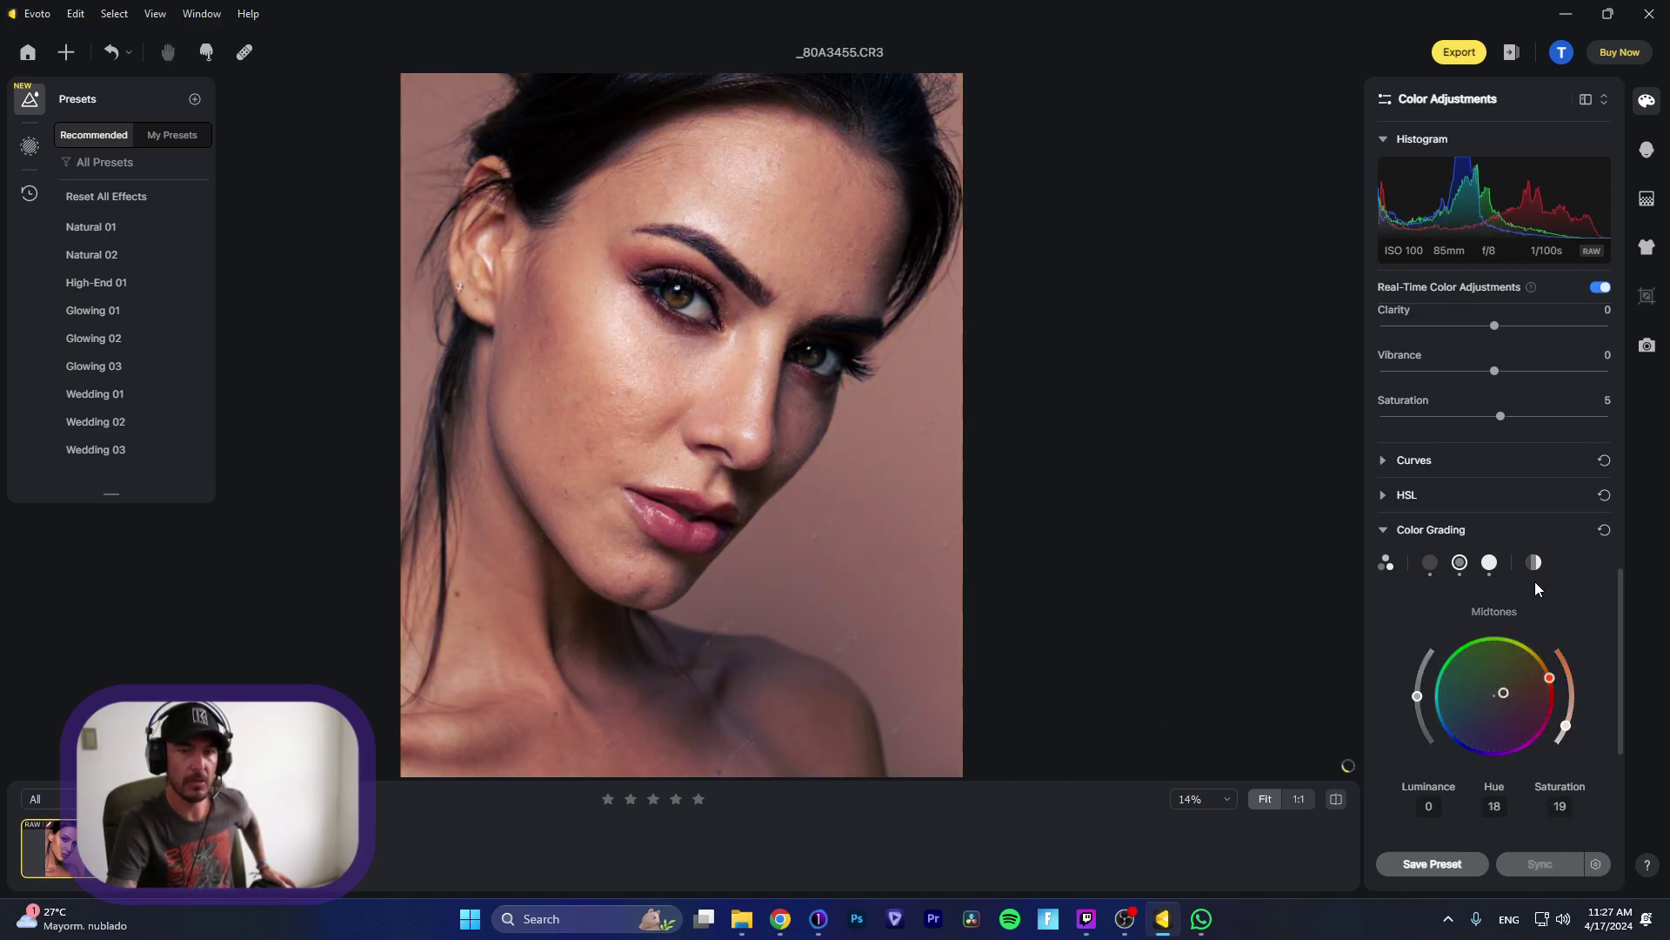
left_click(1489, 566)
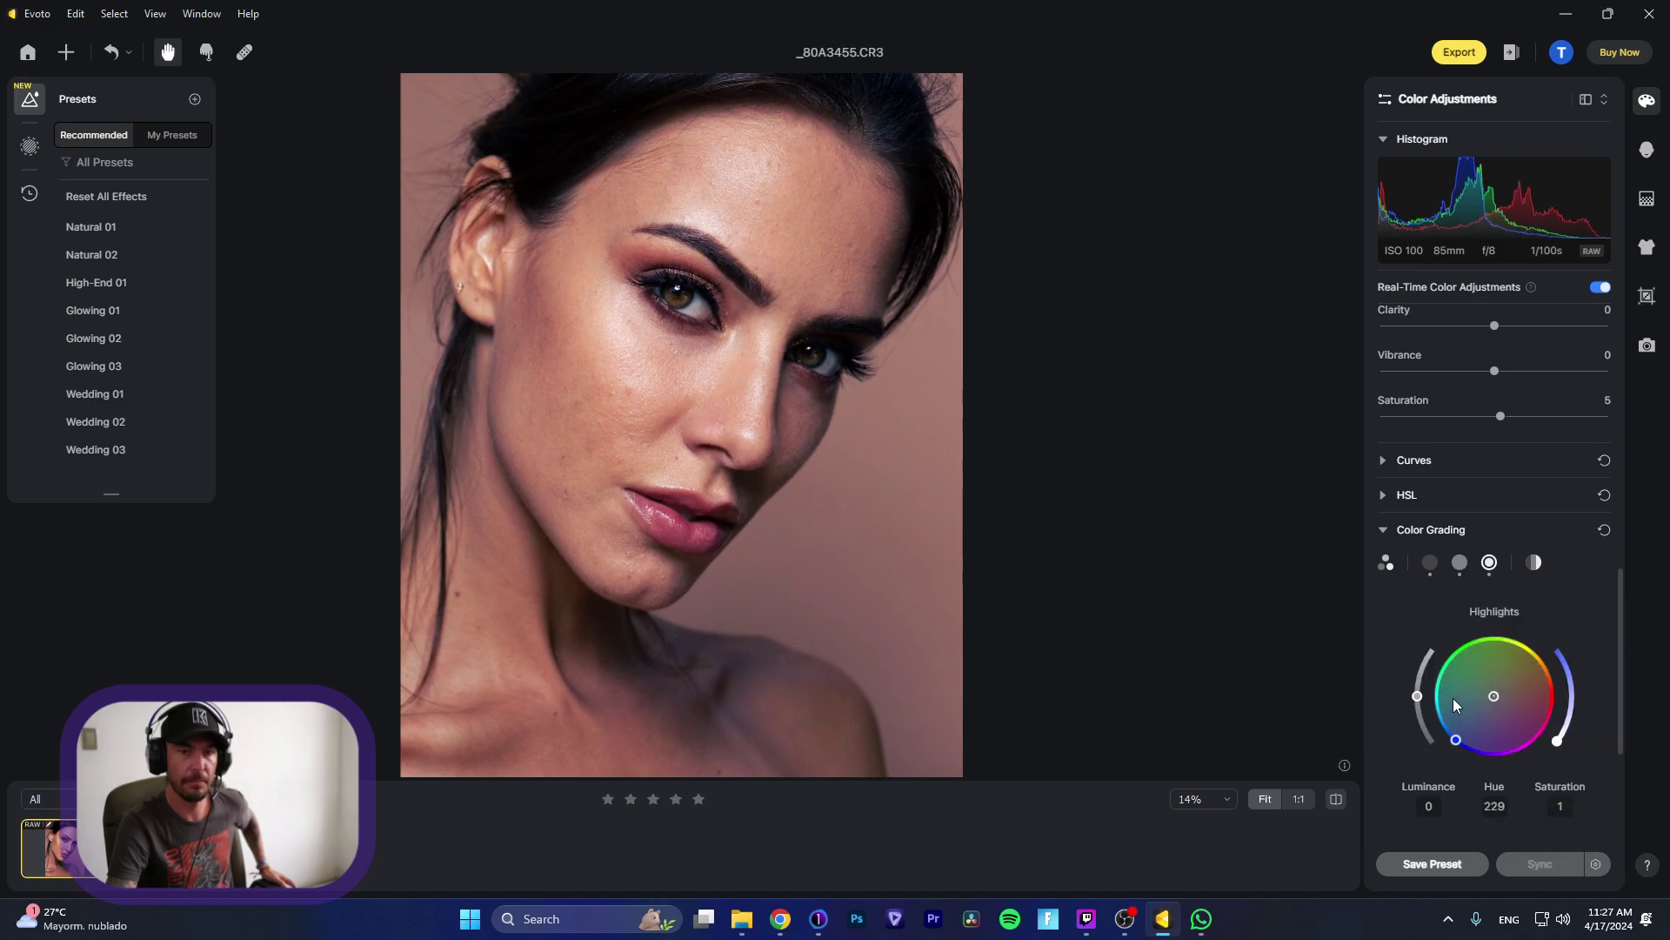
left_click_drag(1482, 694, 1469, 698)
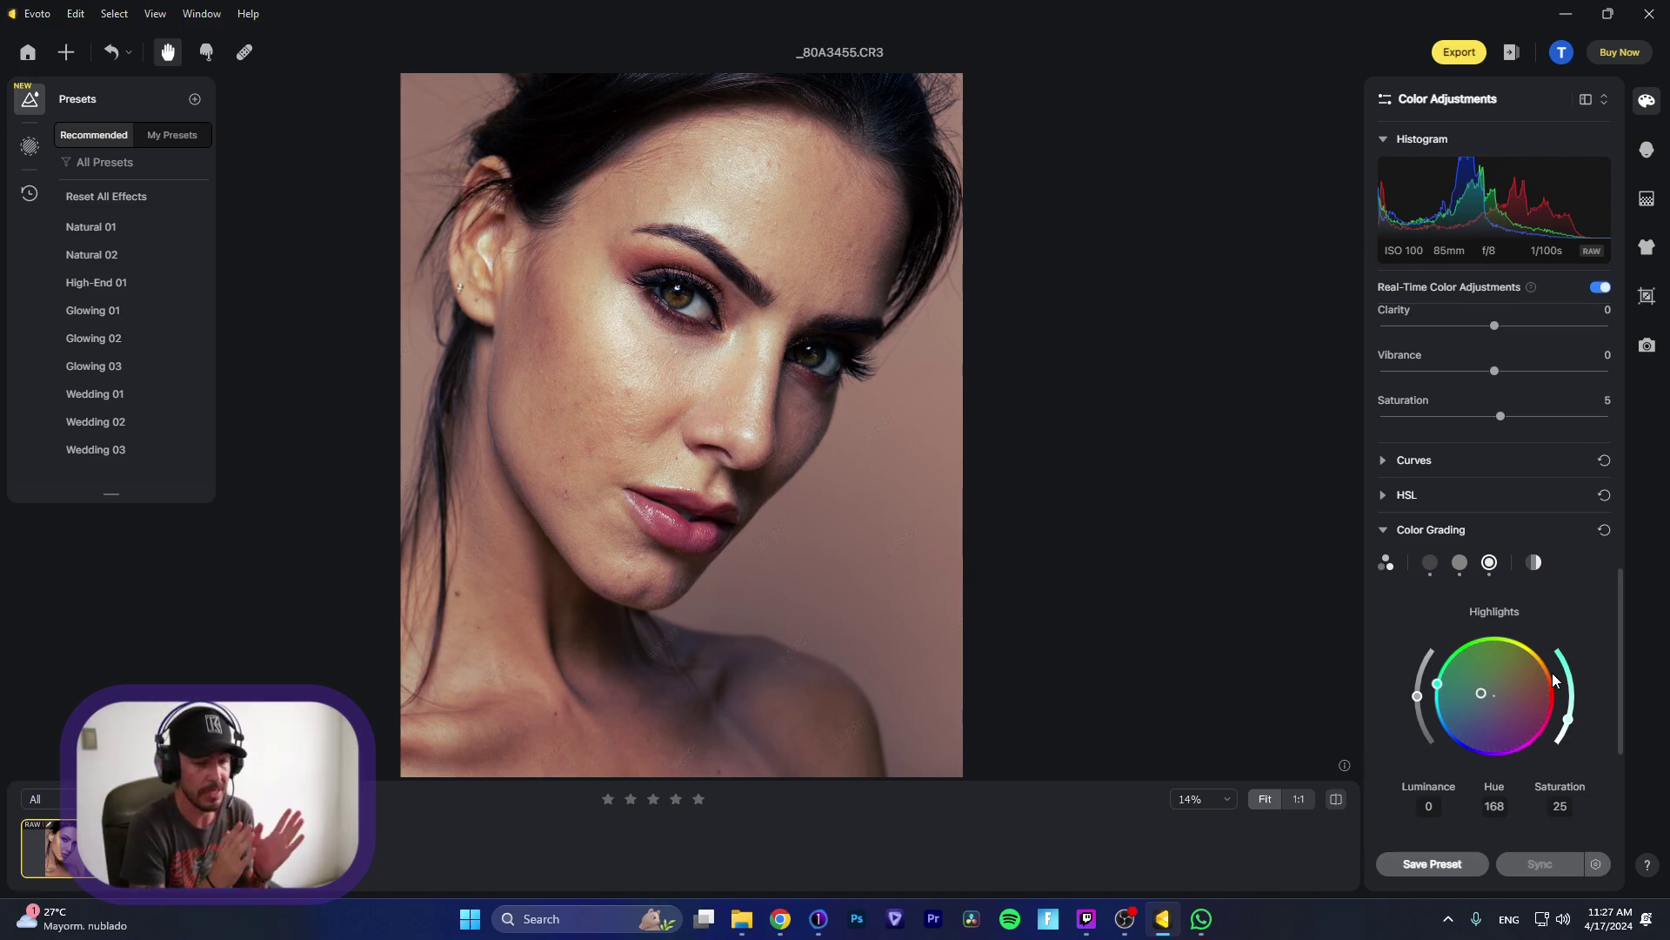
left_click(1603, 532)
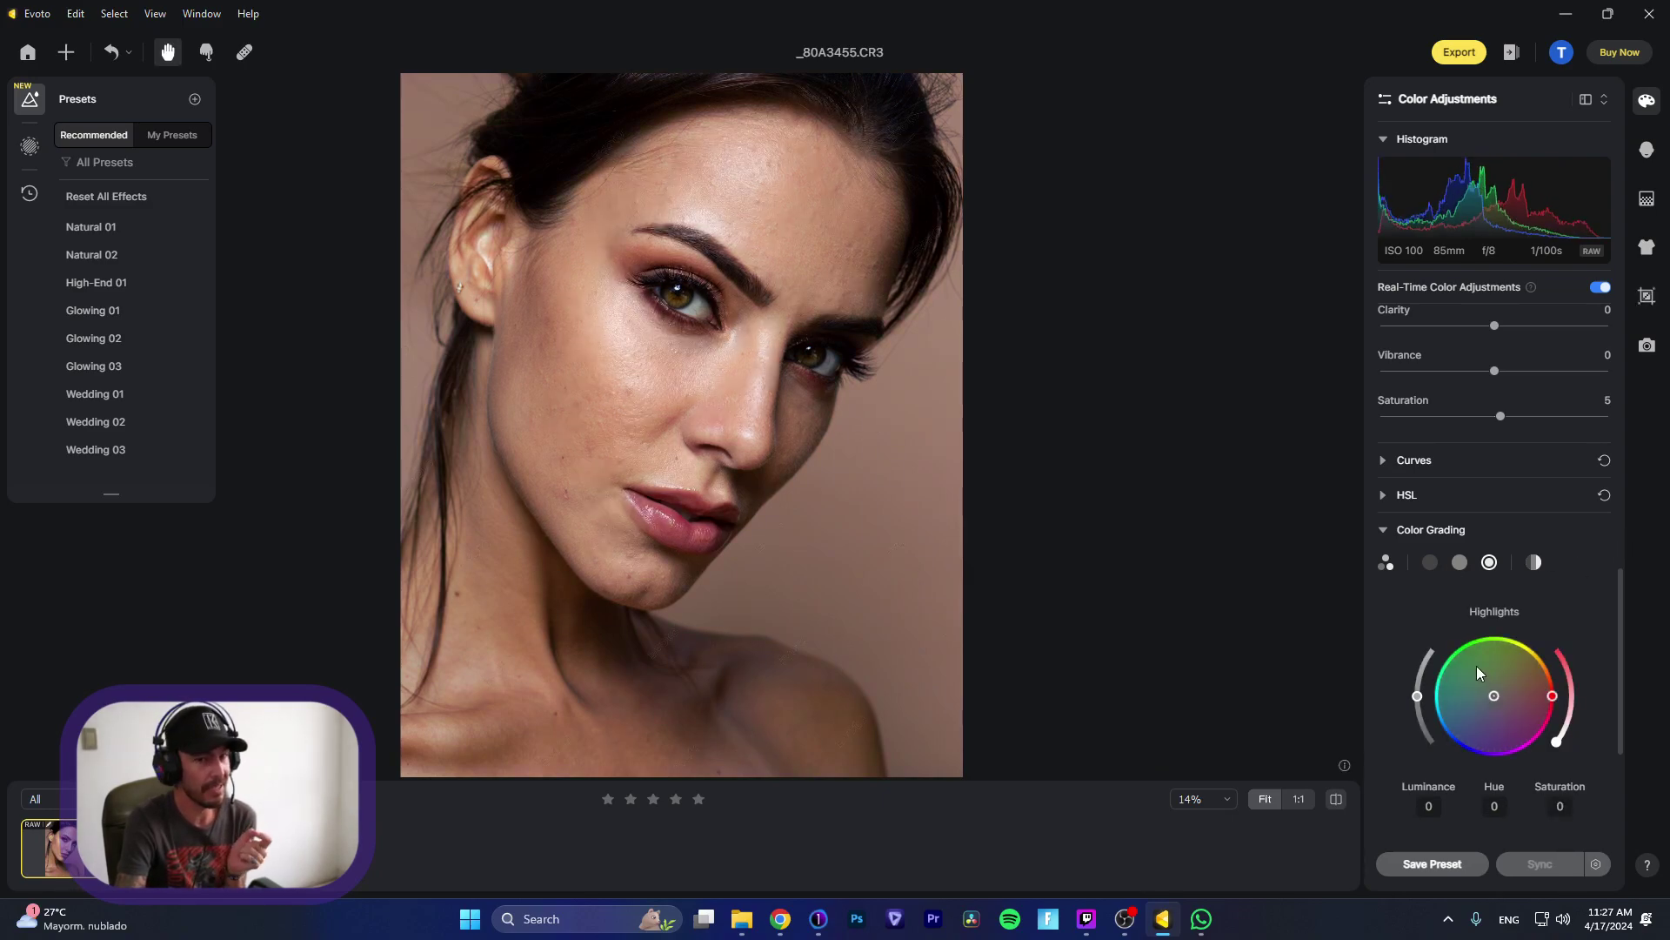
Step: Try grading the shadows blue with hue 231 and saturation 91, and reset the color grading
left_click(1432, 565)
left_click_drag(1555, 743, 1568, 719)
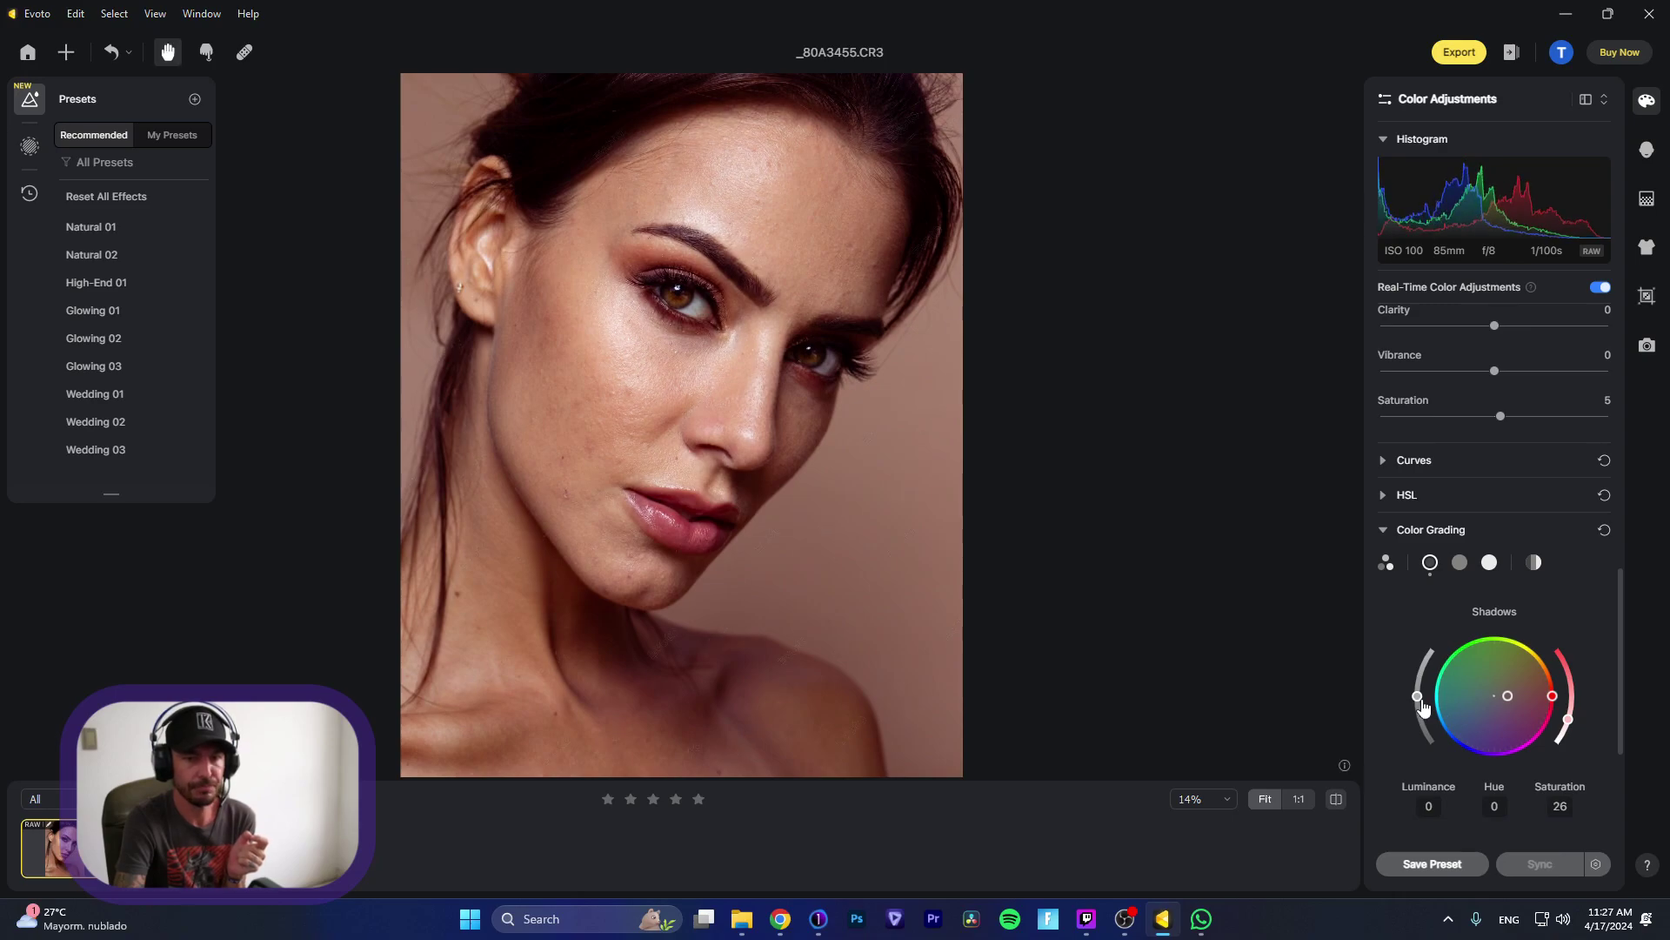
left_click_drag(1512, 704, 1561, 656)
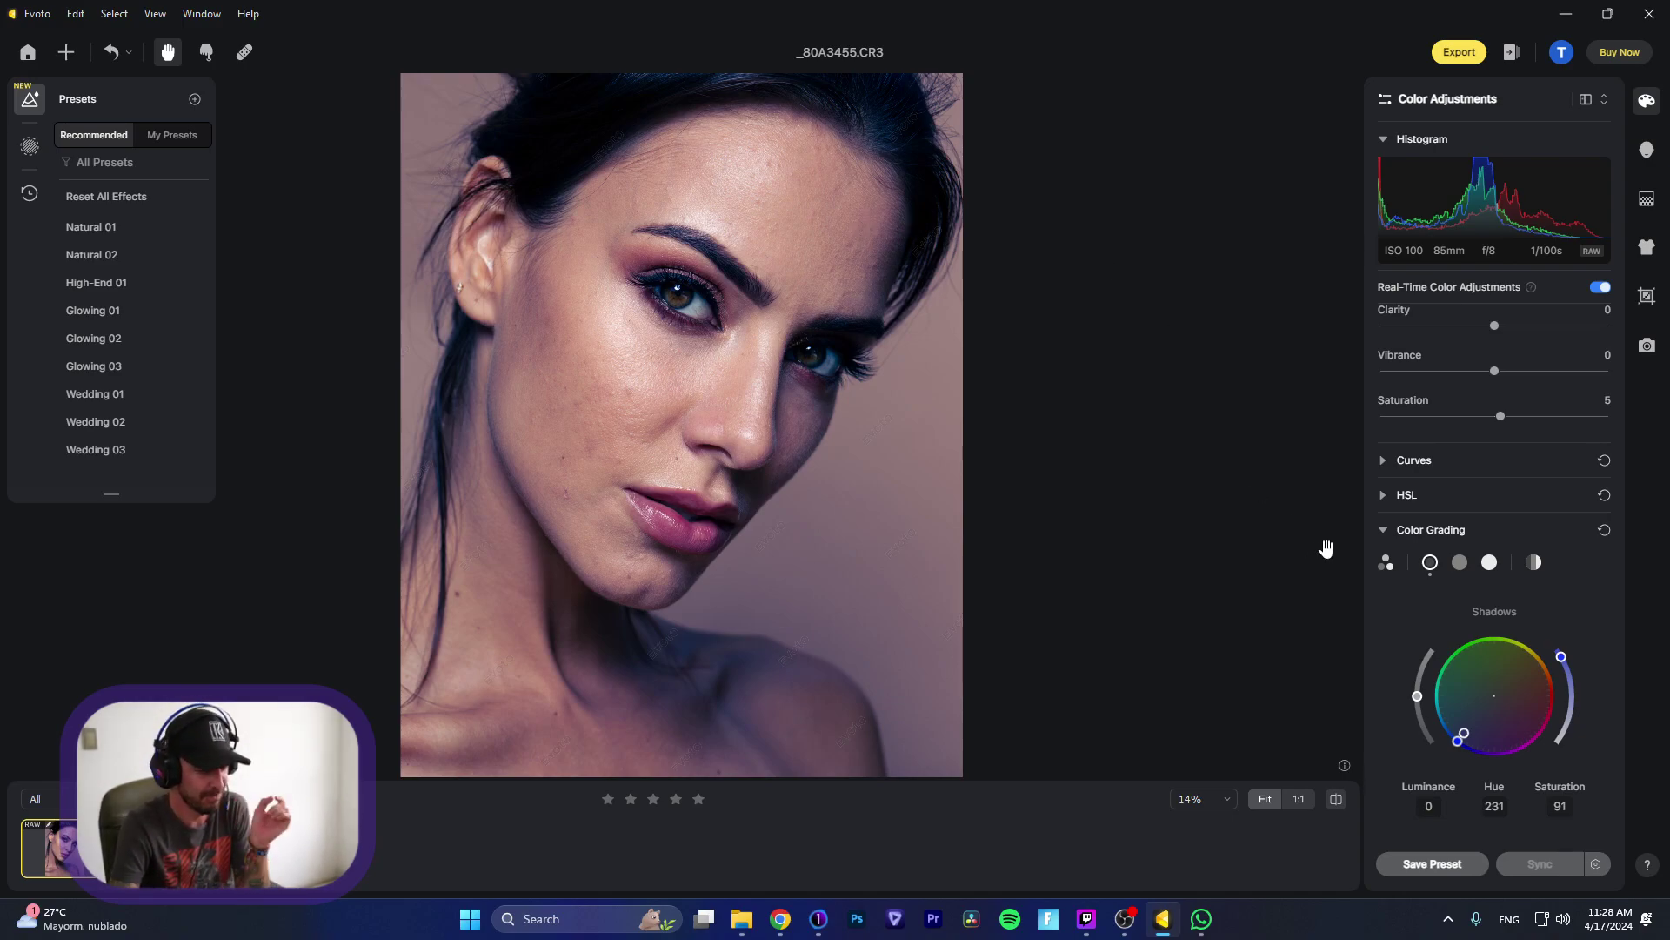
left_click(1605, 531)
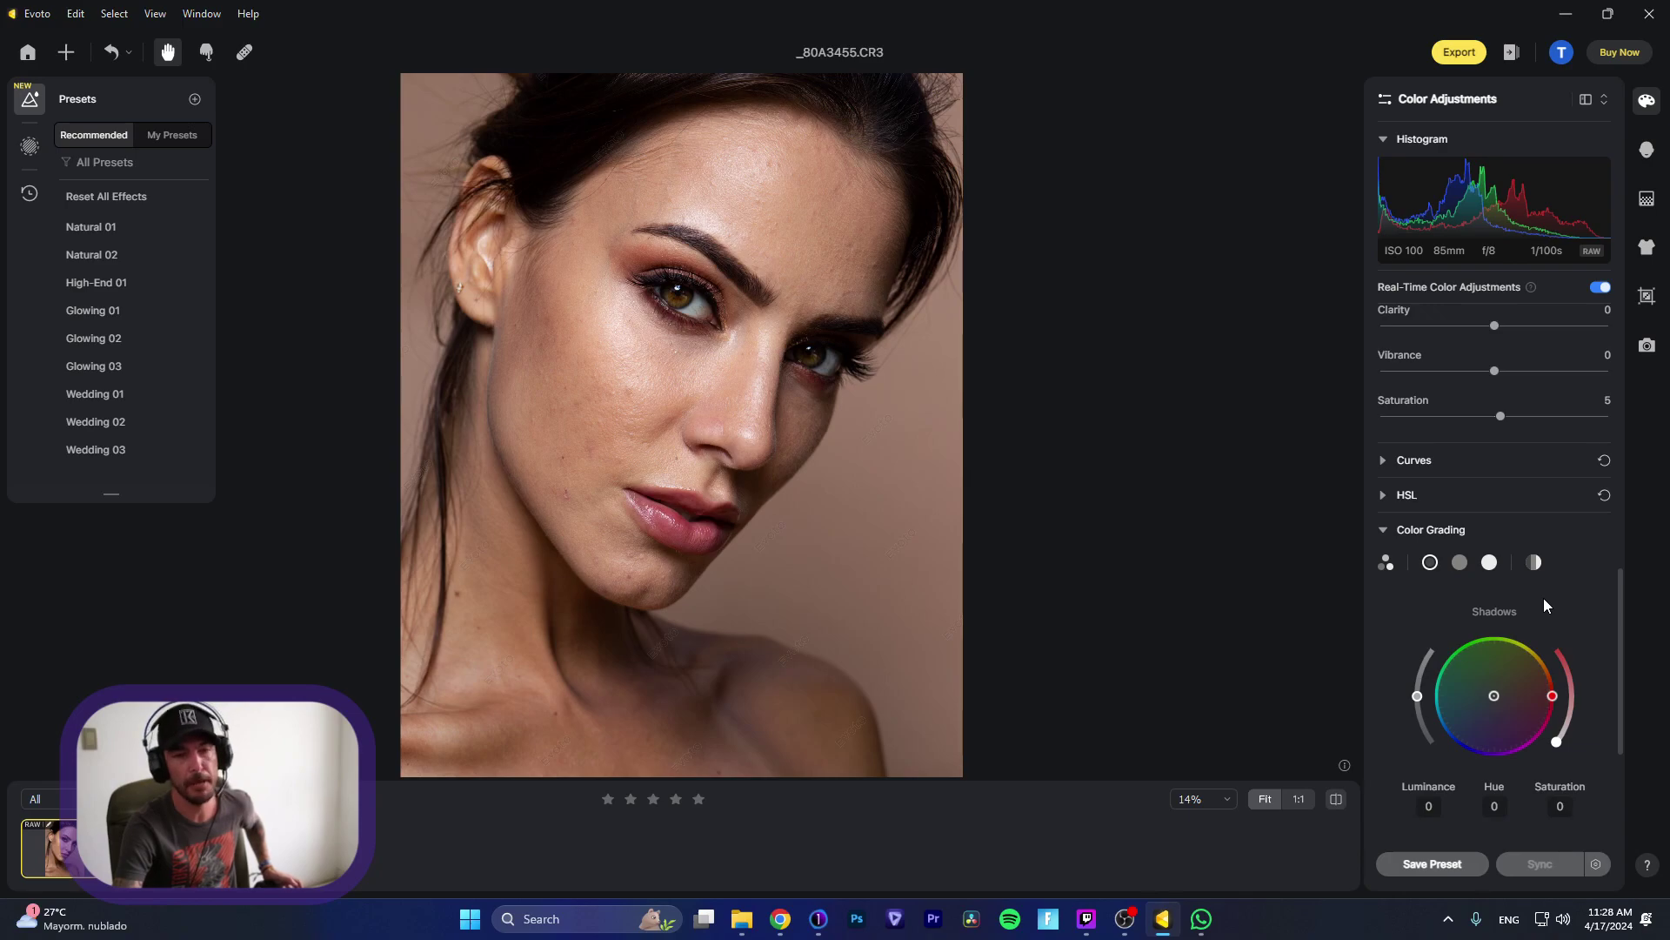
left_click(1385, 531)
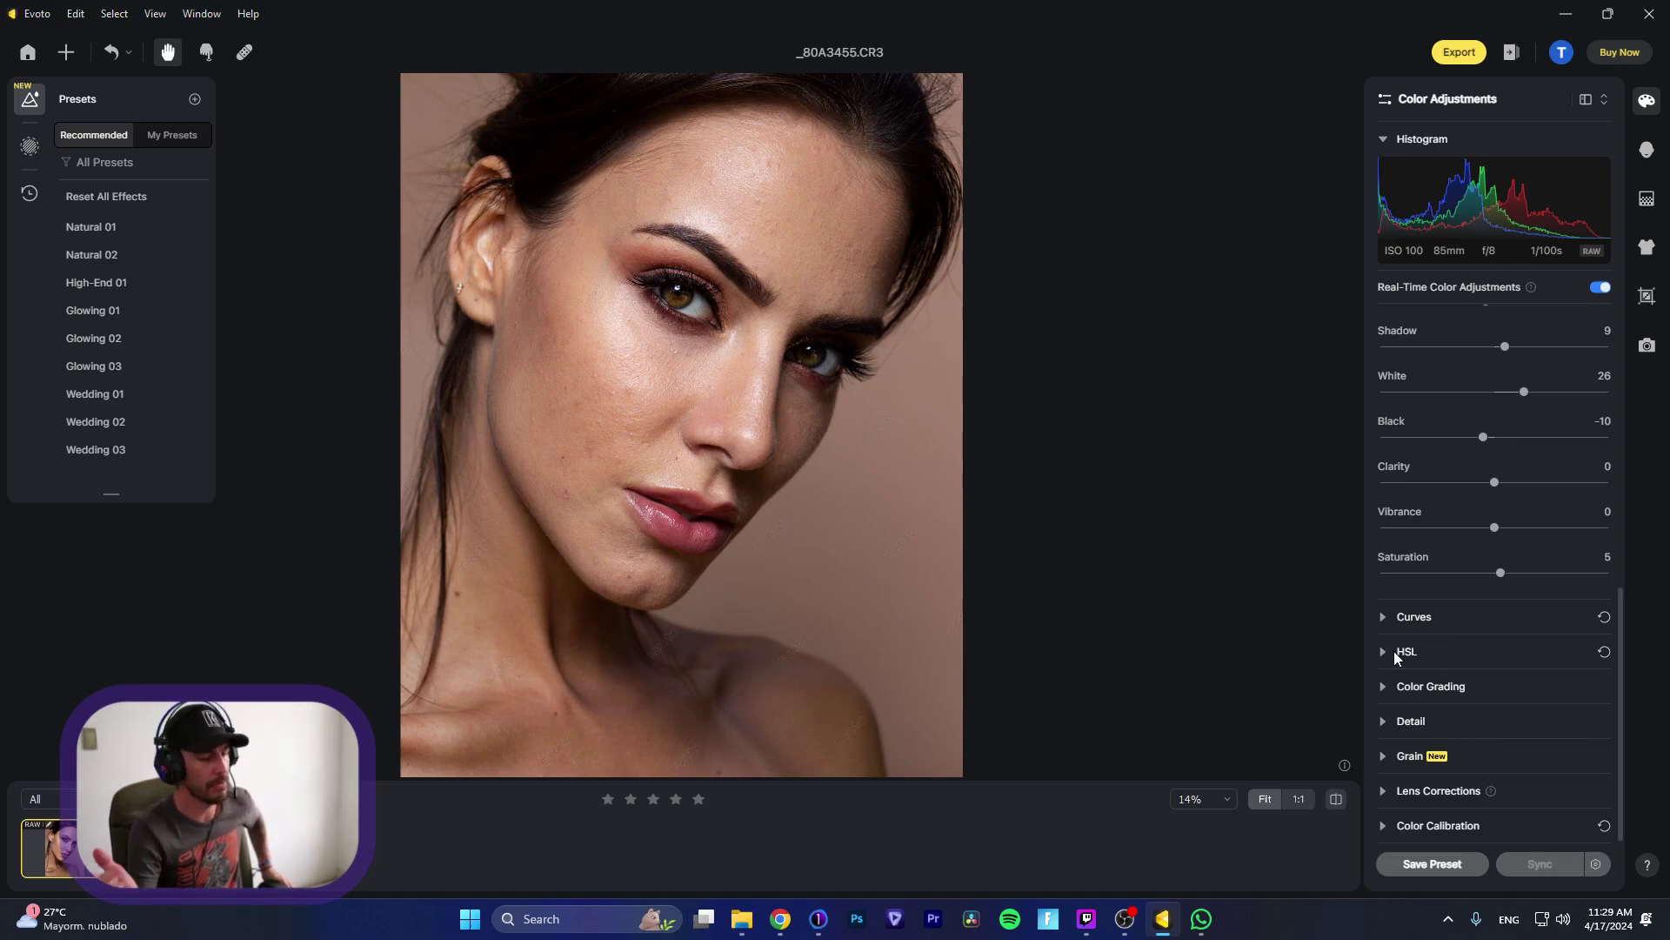
Step: Adjust the portrait's dark tones with Shadow -11 and Black 29, and check the effect on the image
scroll(1470, 400, "up", 3)
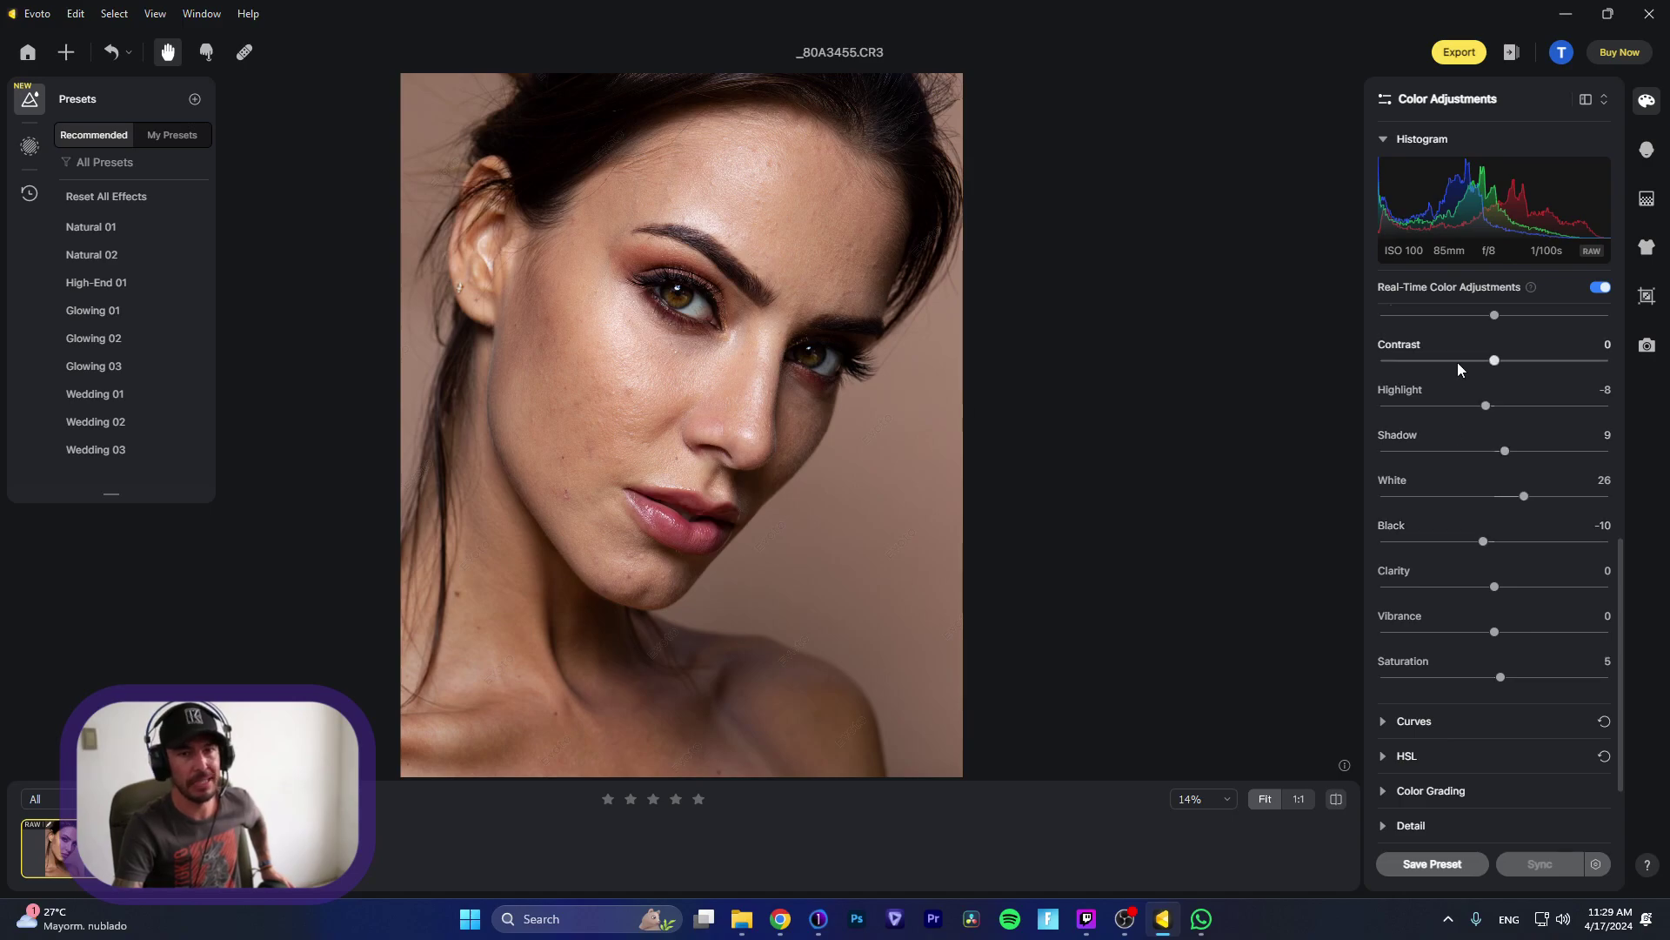
scroll(1458, 362, "up", 1)
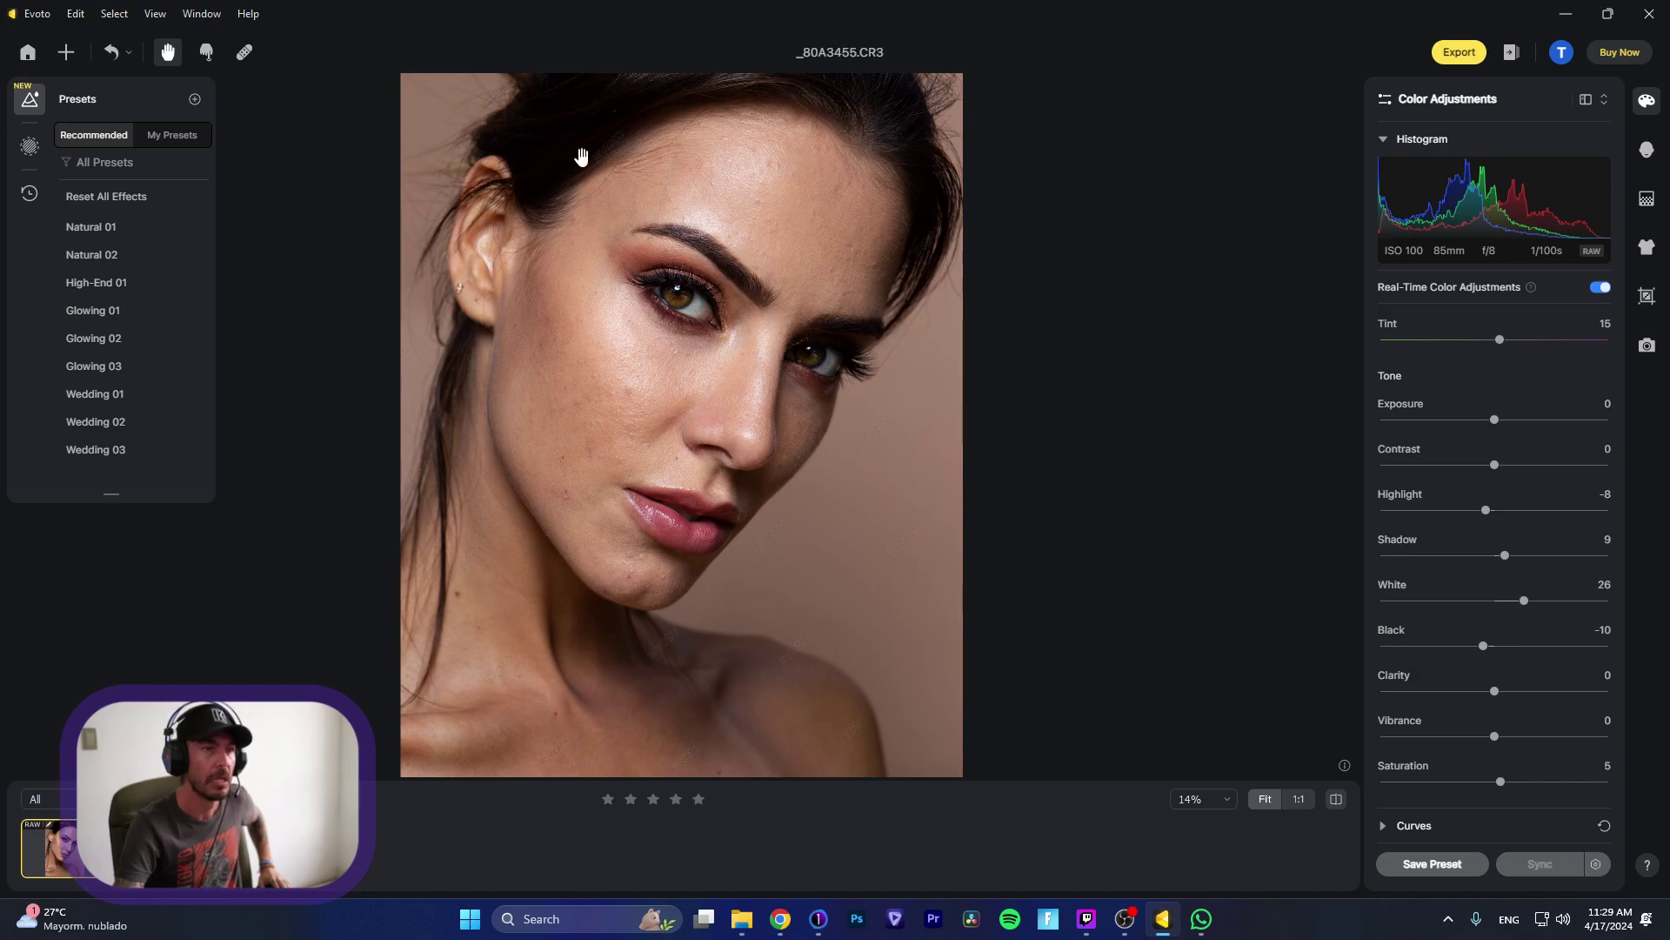
scroll(577, 153, "up", 5)
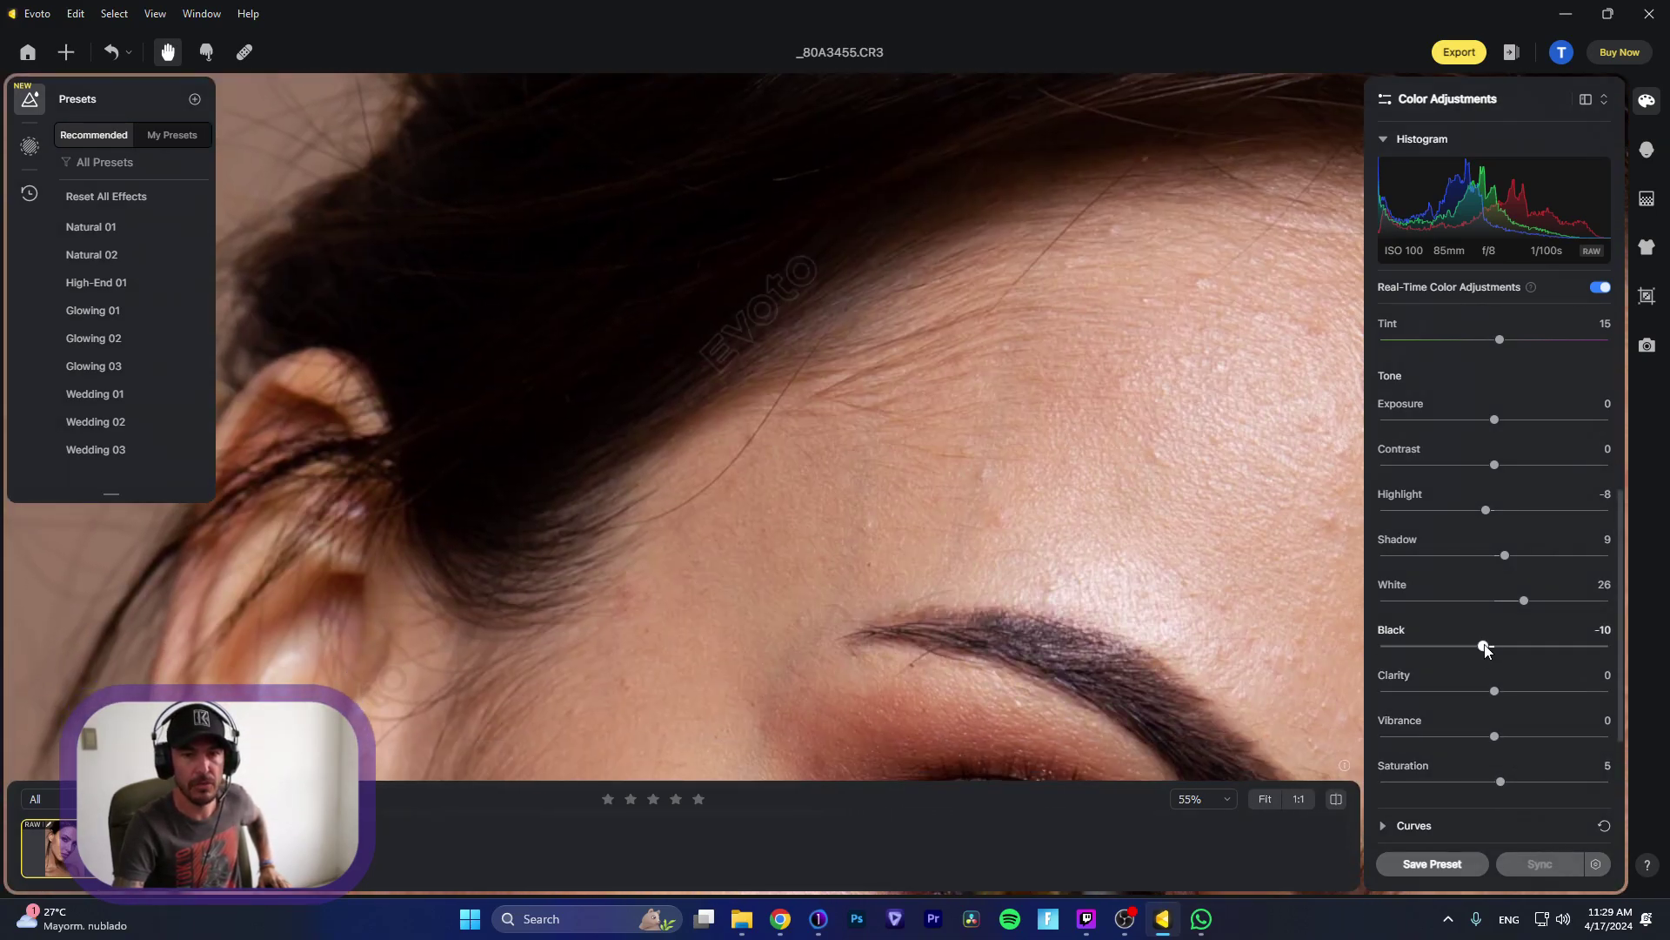
left_click_drag(1484, 645, 1528, 655)
left_click_drag(1505, 557, 1484, 565)
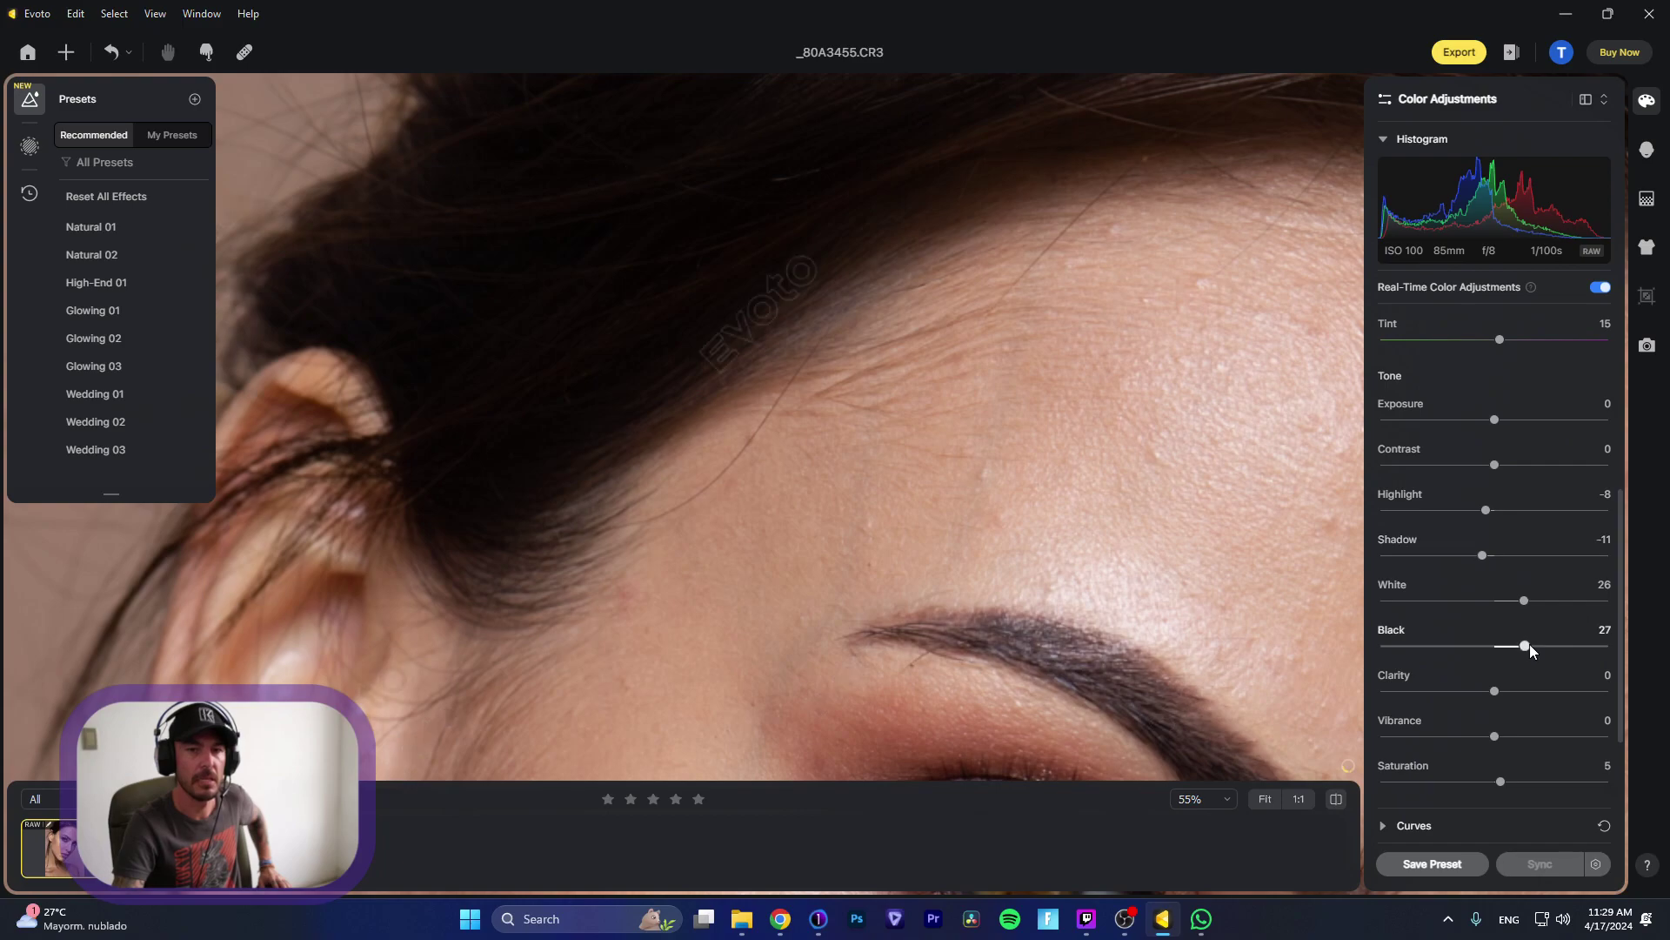
mouse_move(1525, 646)
left_mouse_down()
mouse_move(1543, 650)
mouse_move(1528, 651)
left_mouse_up()
scroll(1077, 518, "down", 5)
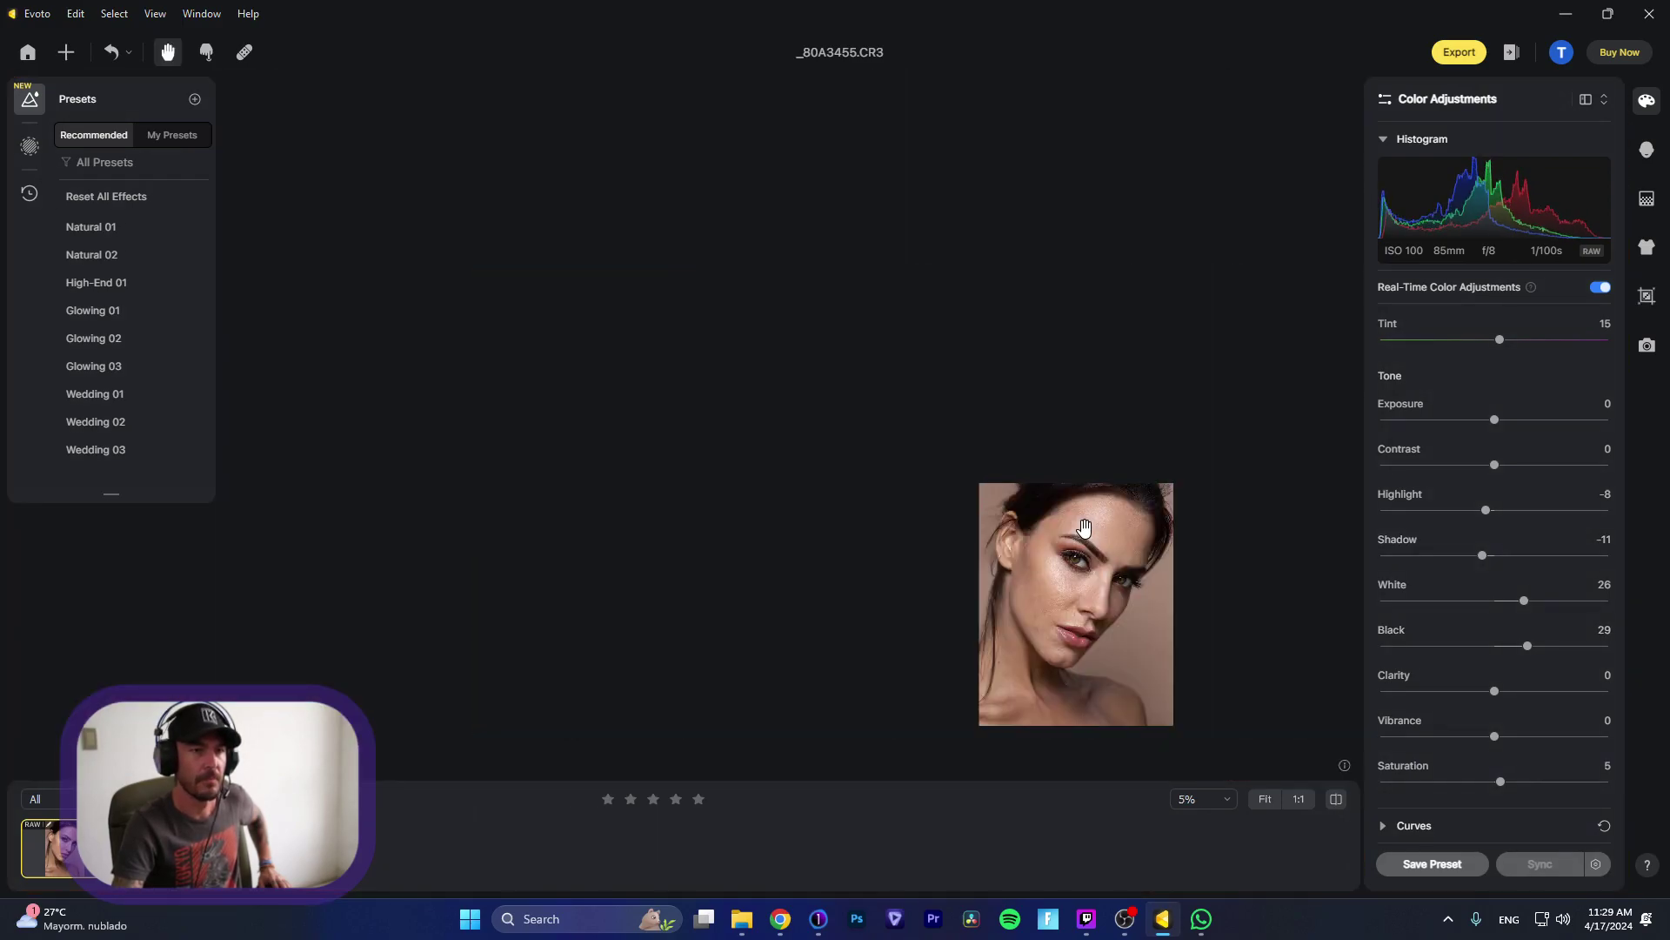
scroll(1082, 526, "up", 3)
scroll(986, 427, "down", 3)
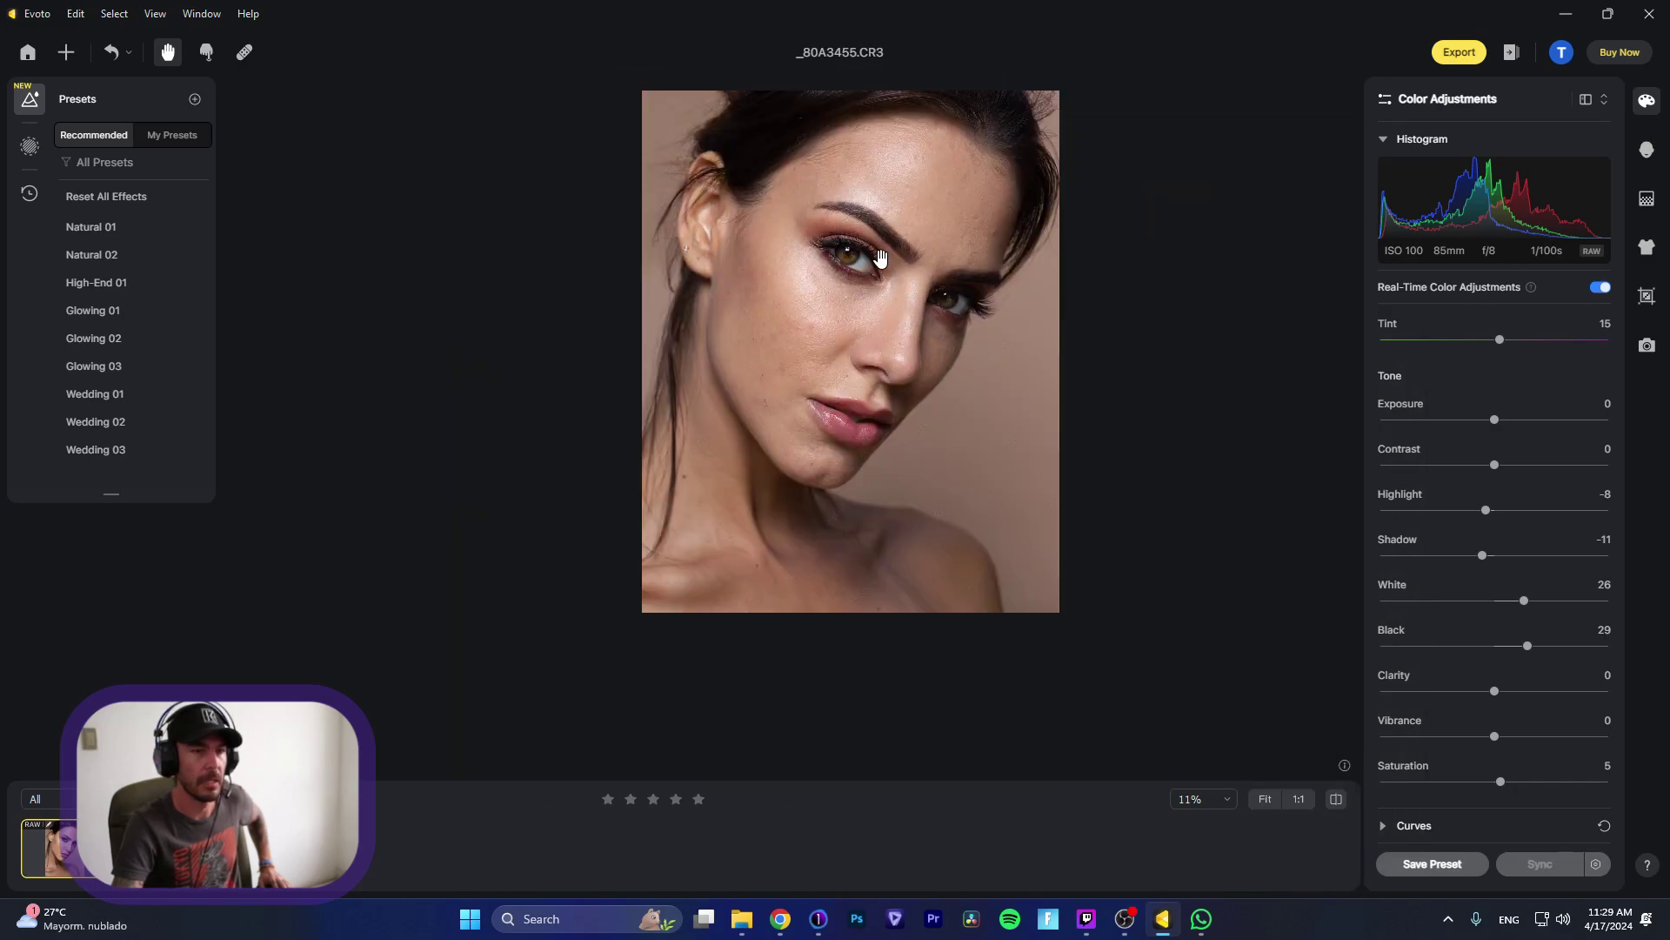
scroll(818, 339, "up", 3)
scroll(826, 333, "down", 2)
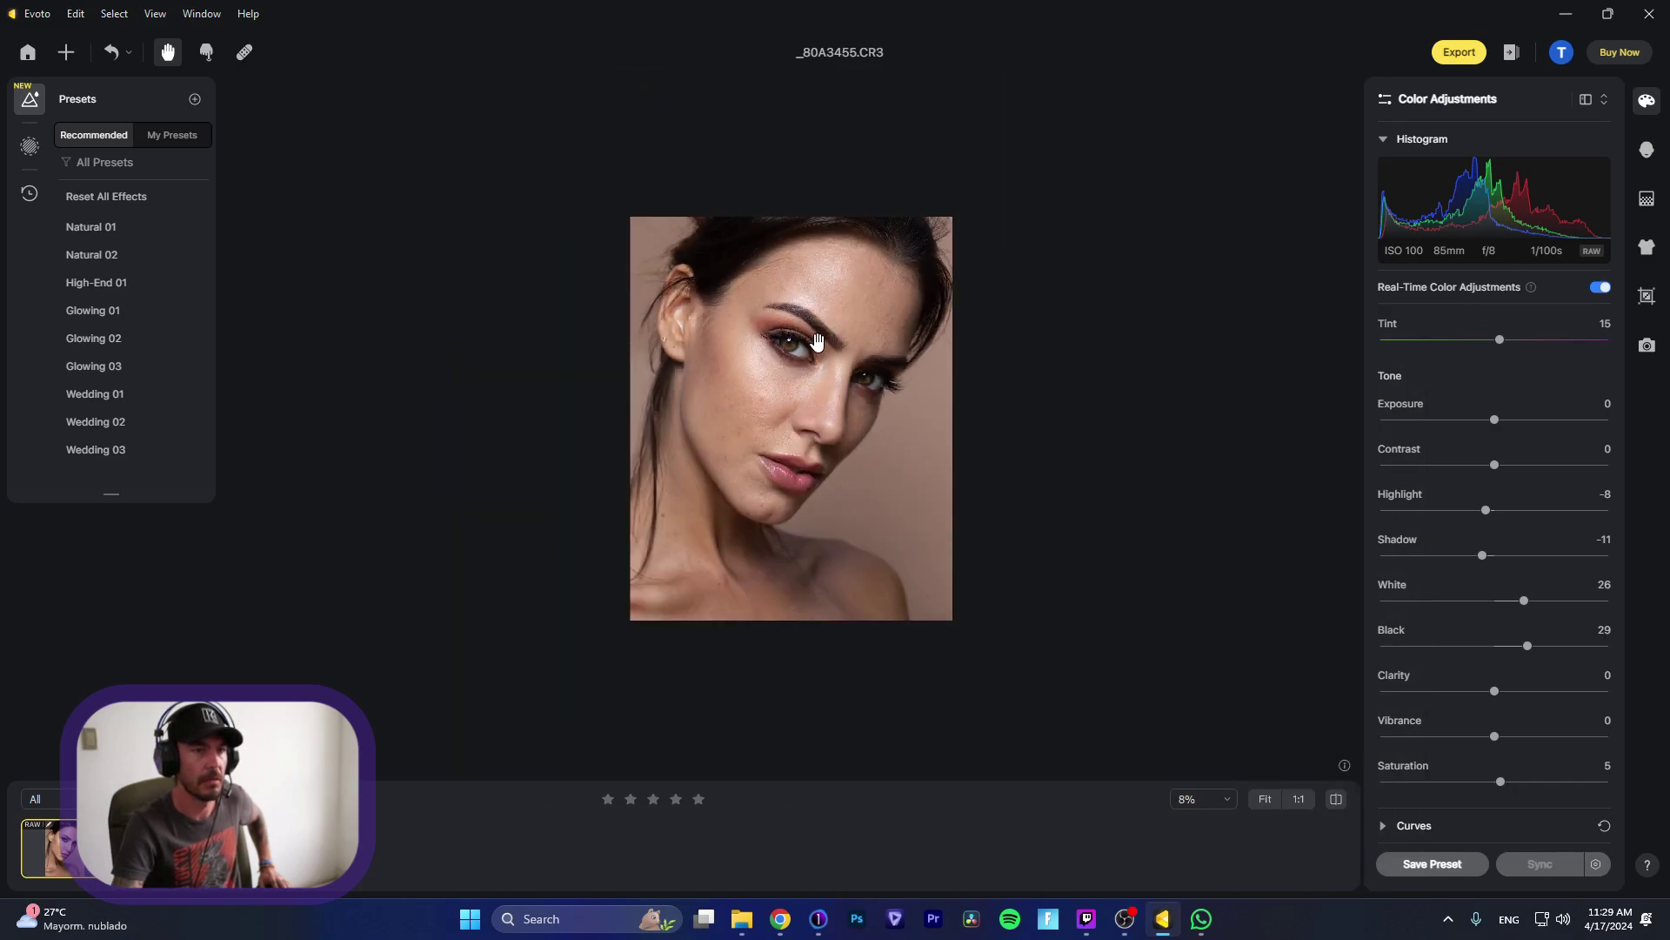
scroll(829, 329, "up", 2)
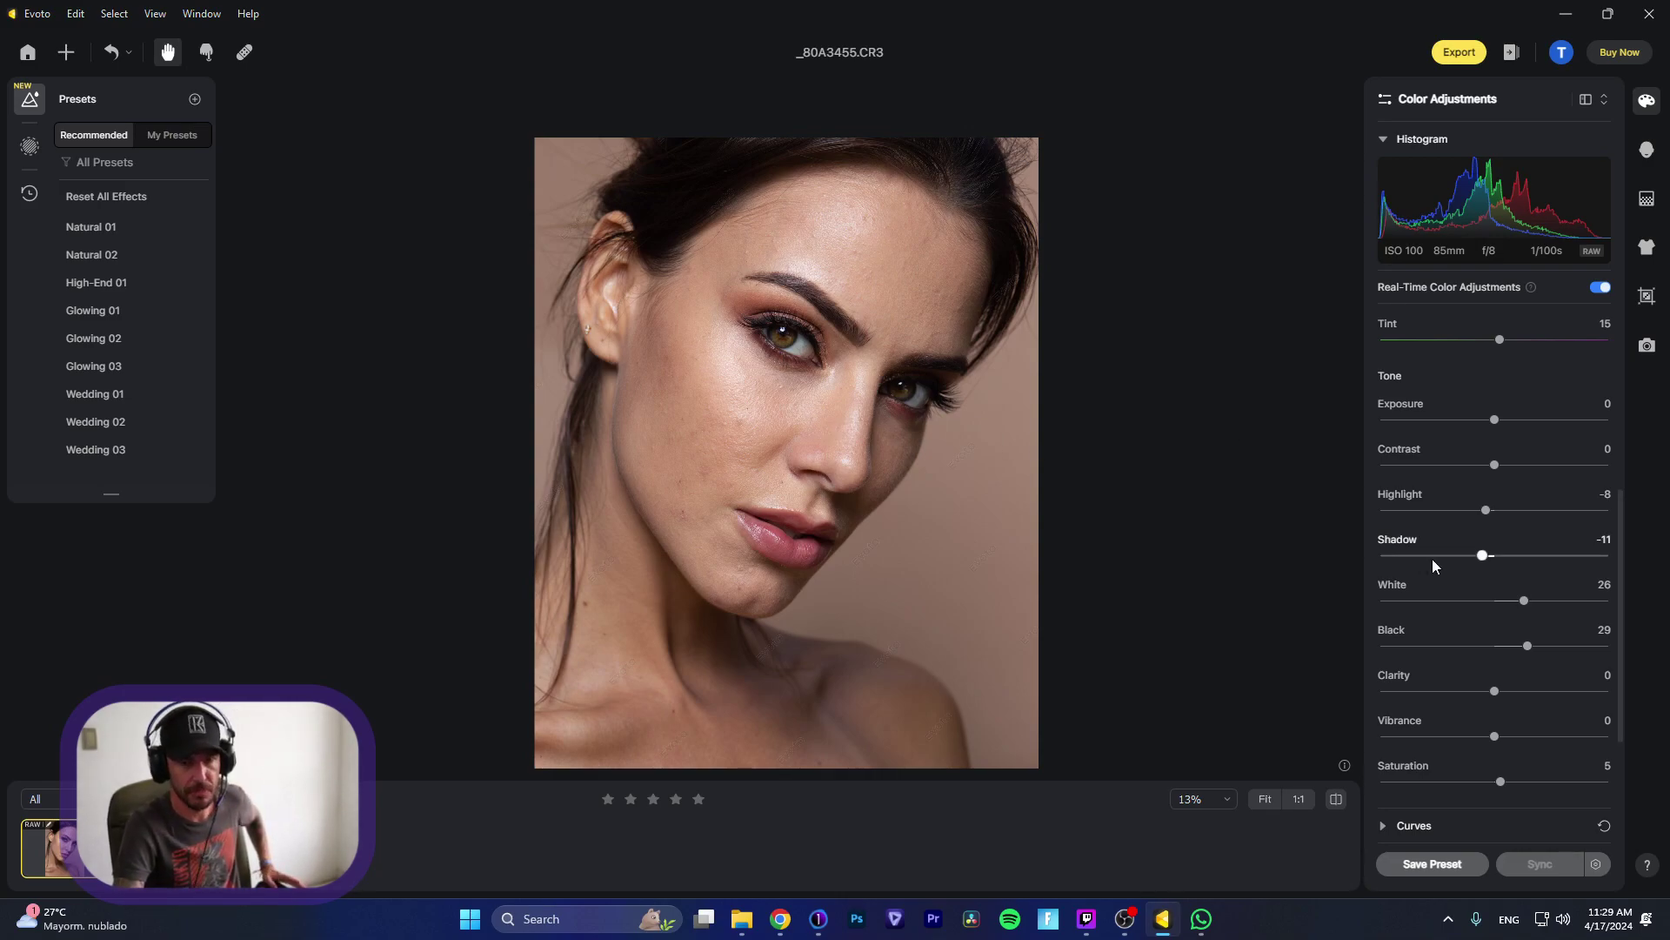
Step: Review the sharpening and noise reduction settings in the Detail adjustments
scroll(1432, 561, "down", 2)
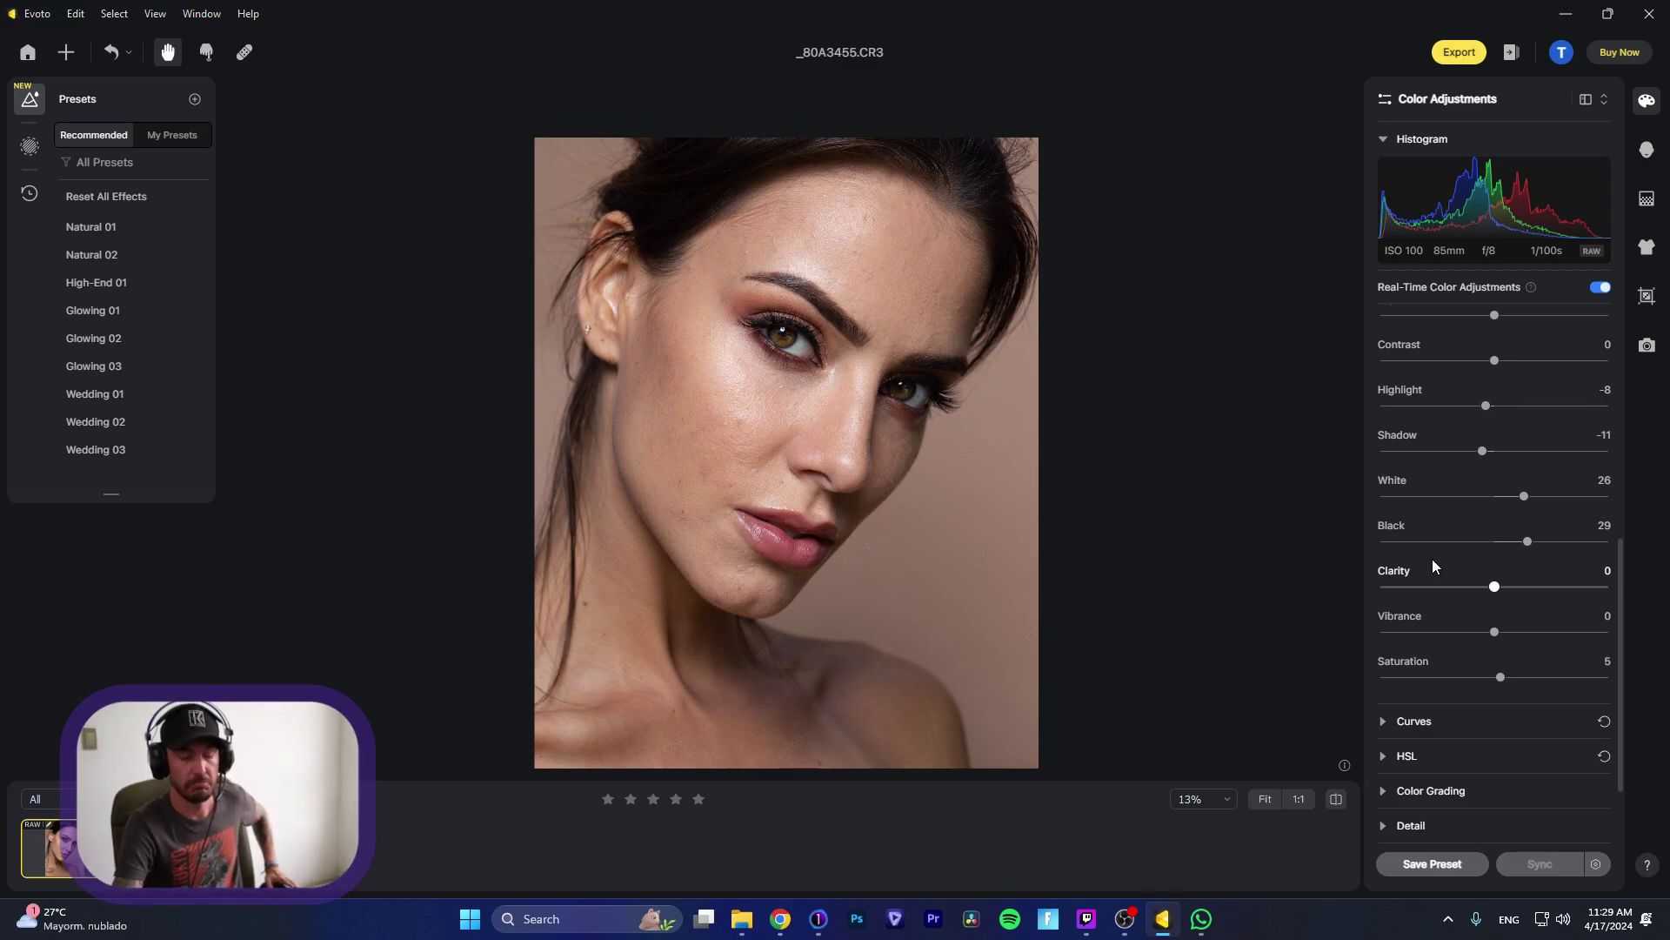
scroll(1437, 564, "down", 2)
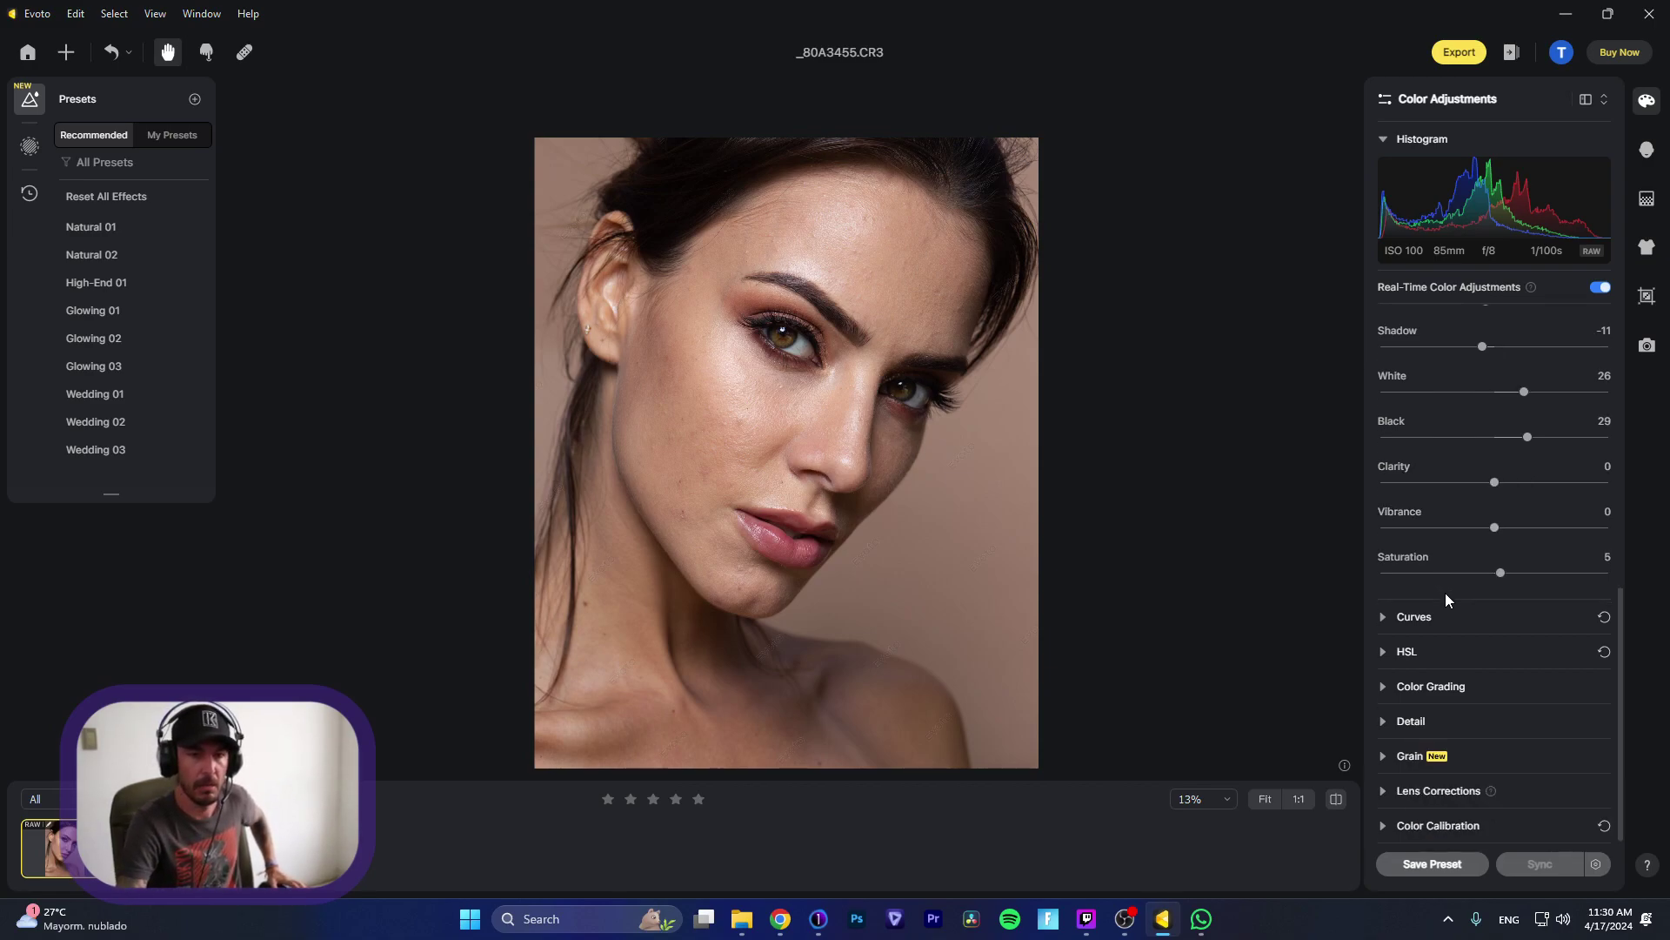
left_click(1382, 722)
scroll(1453, 707, "down", 2)
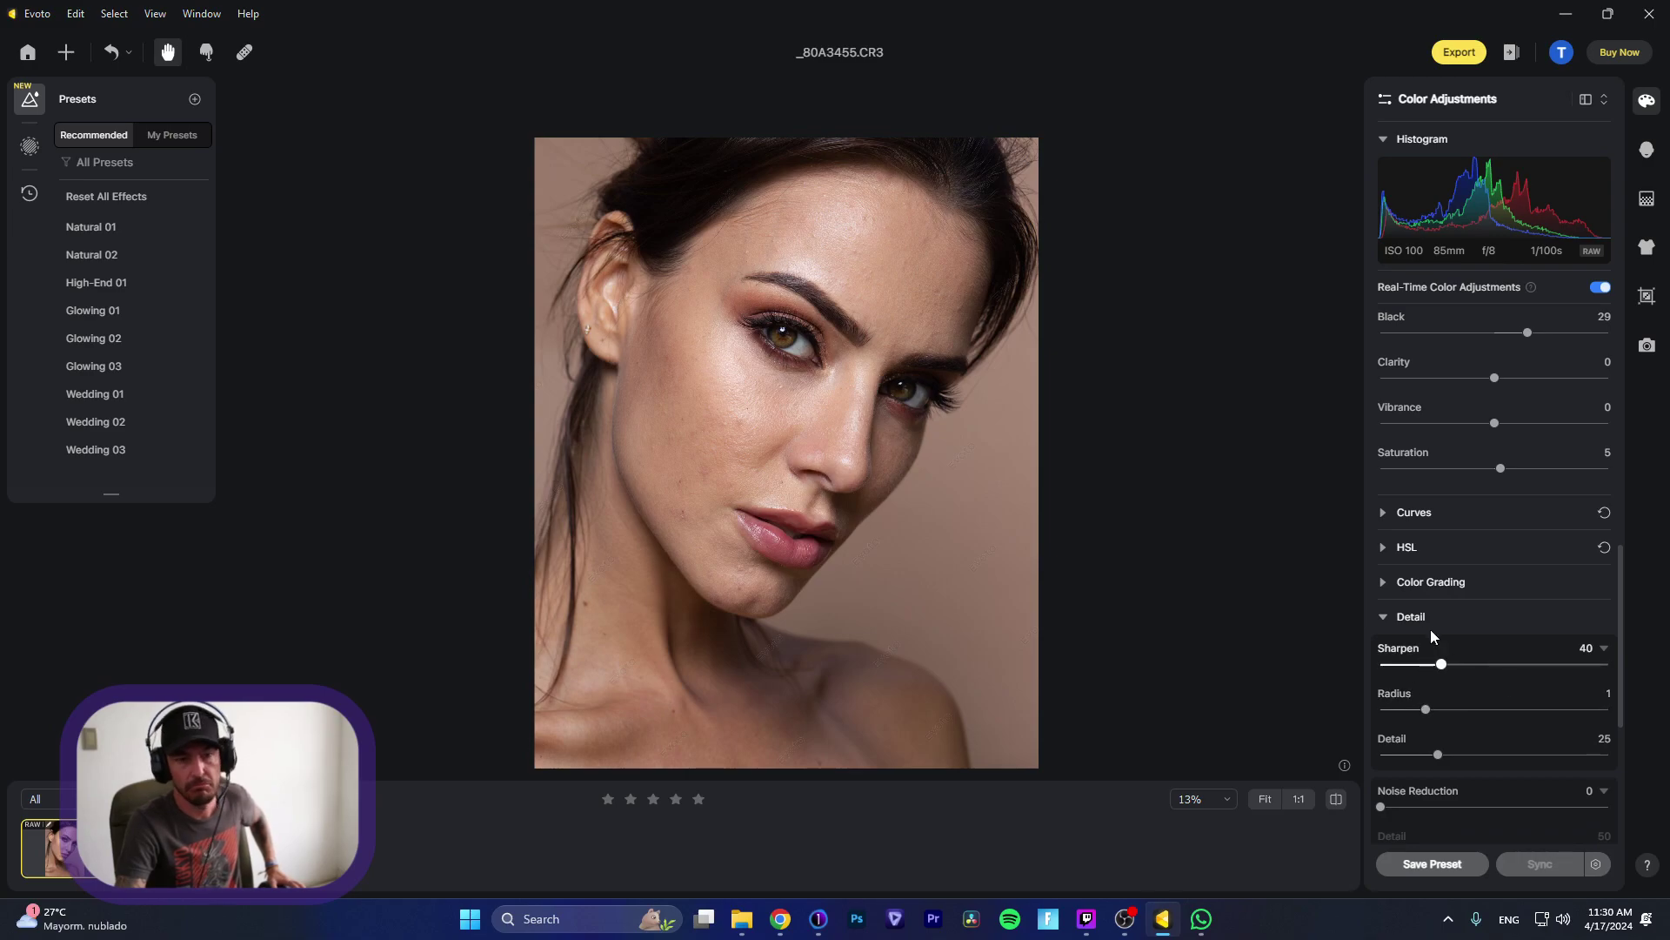
left_click(1385, 616)
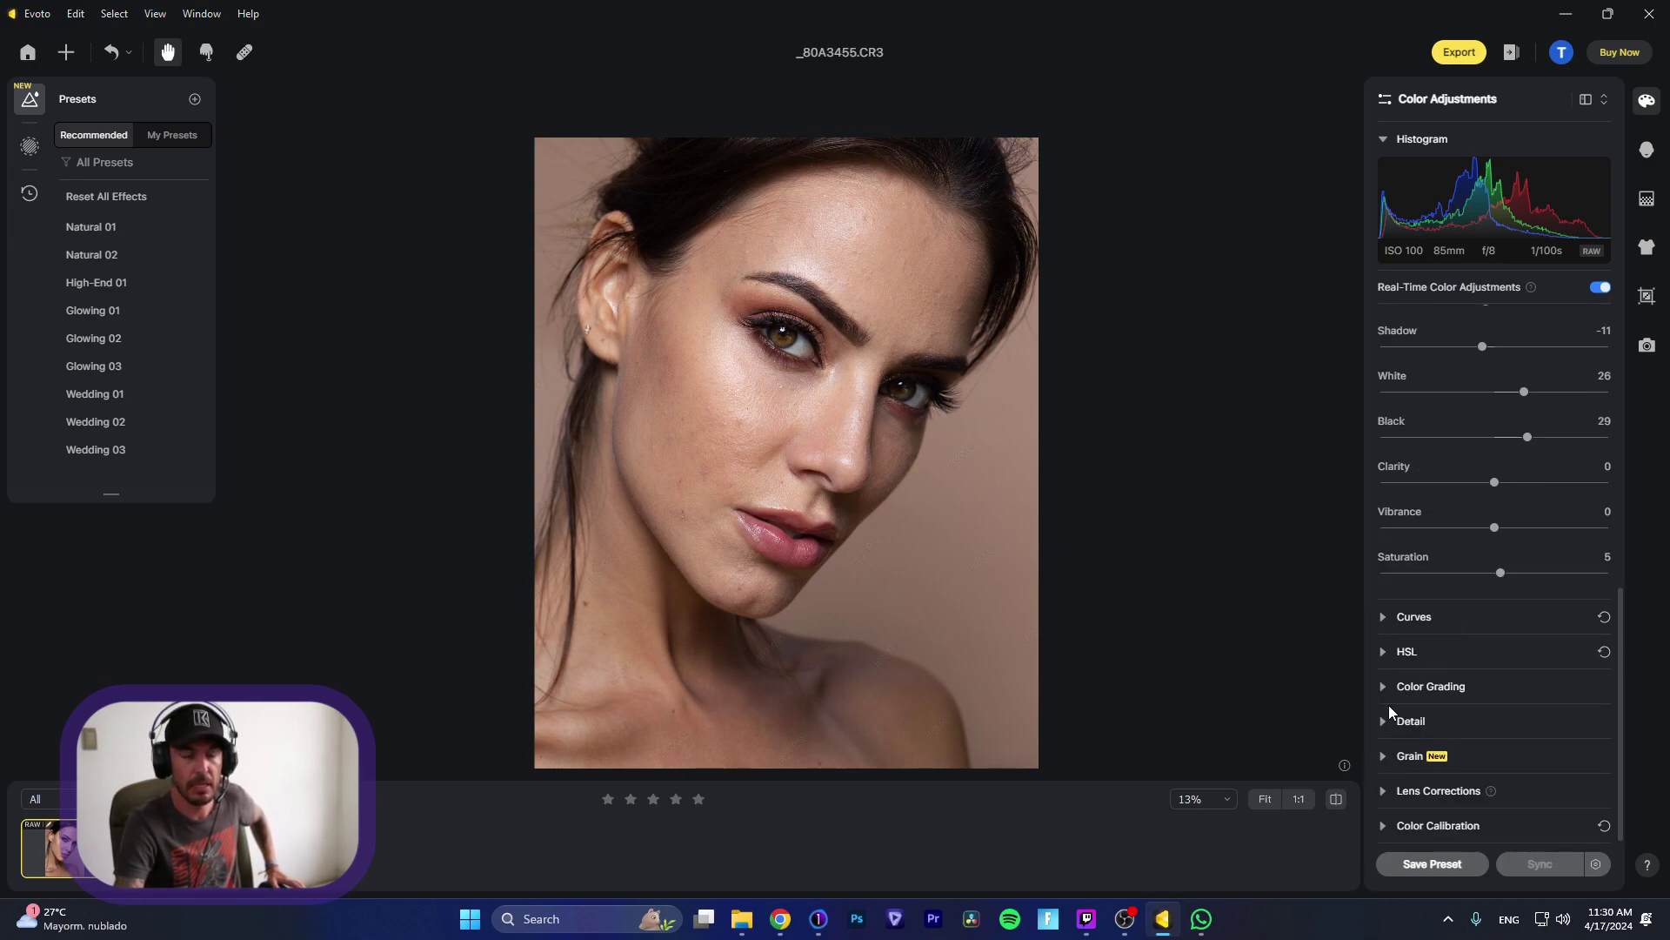
Step: Try an overall grain strength of 21, review the grain's tonal range, size and roughness settings, and reset the grain
left_click(1382, 754)
scroll(1443, 677, "down", 3)
scroll(1443, 683, "down", 1)
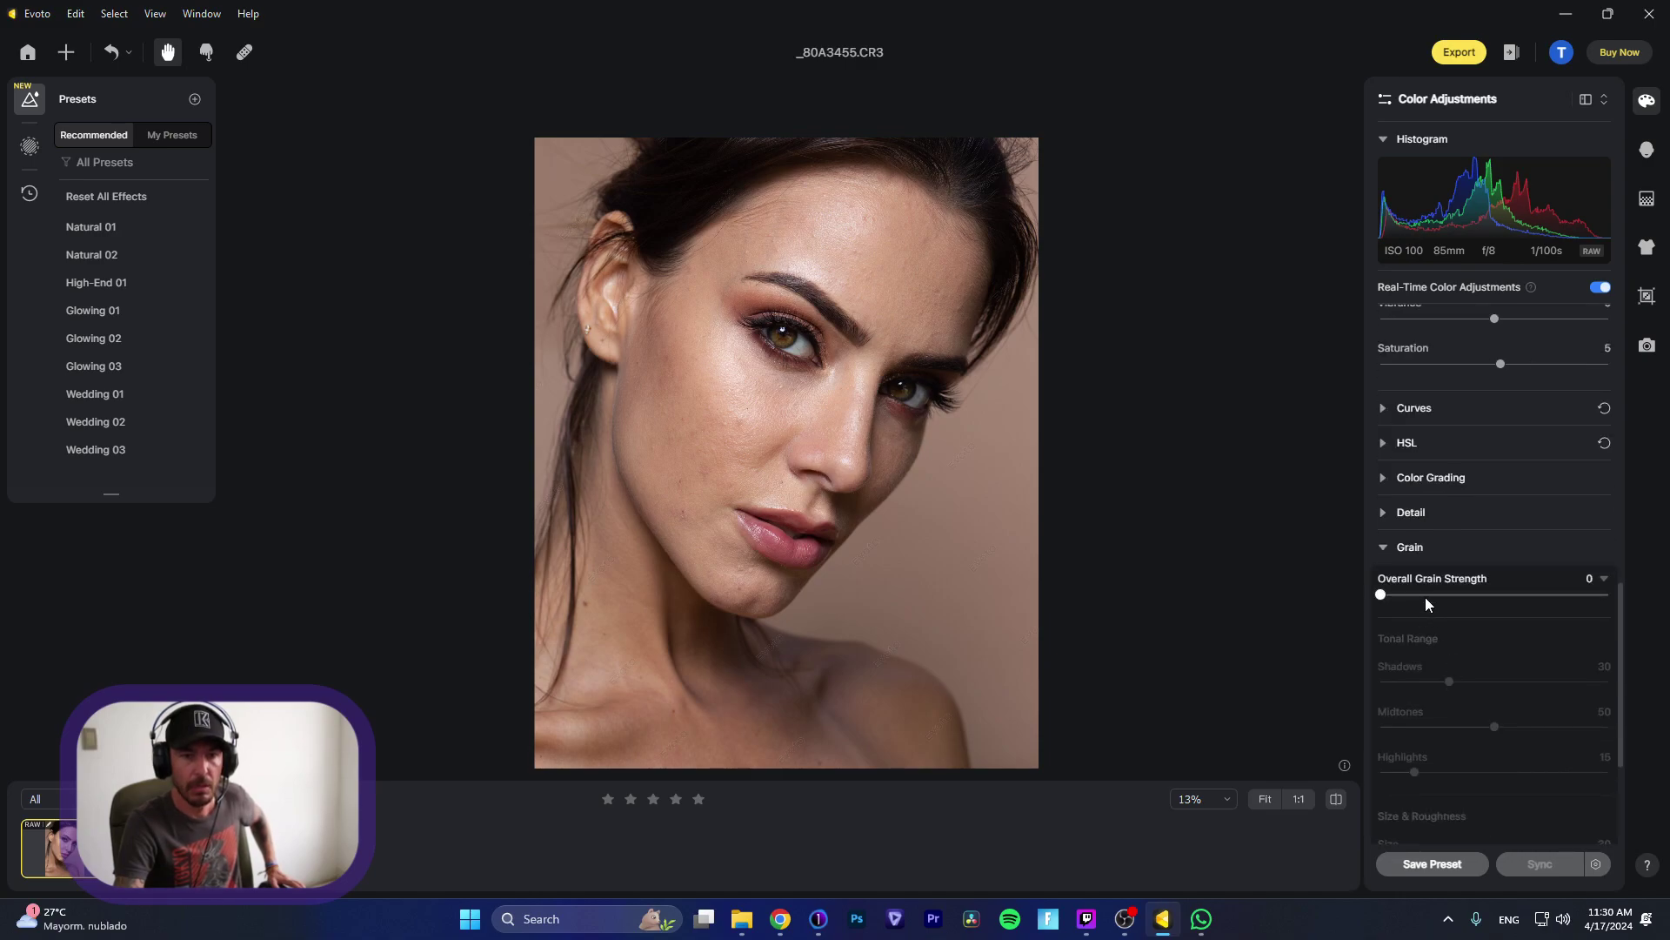
left_click_drag(1382, 600, 1428, 607)
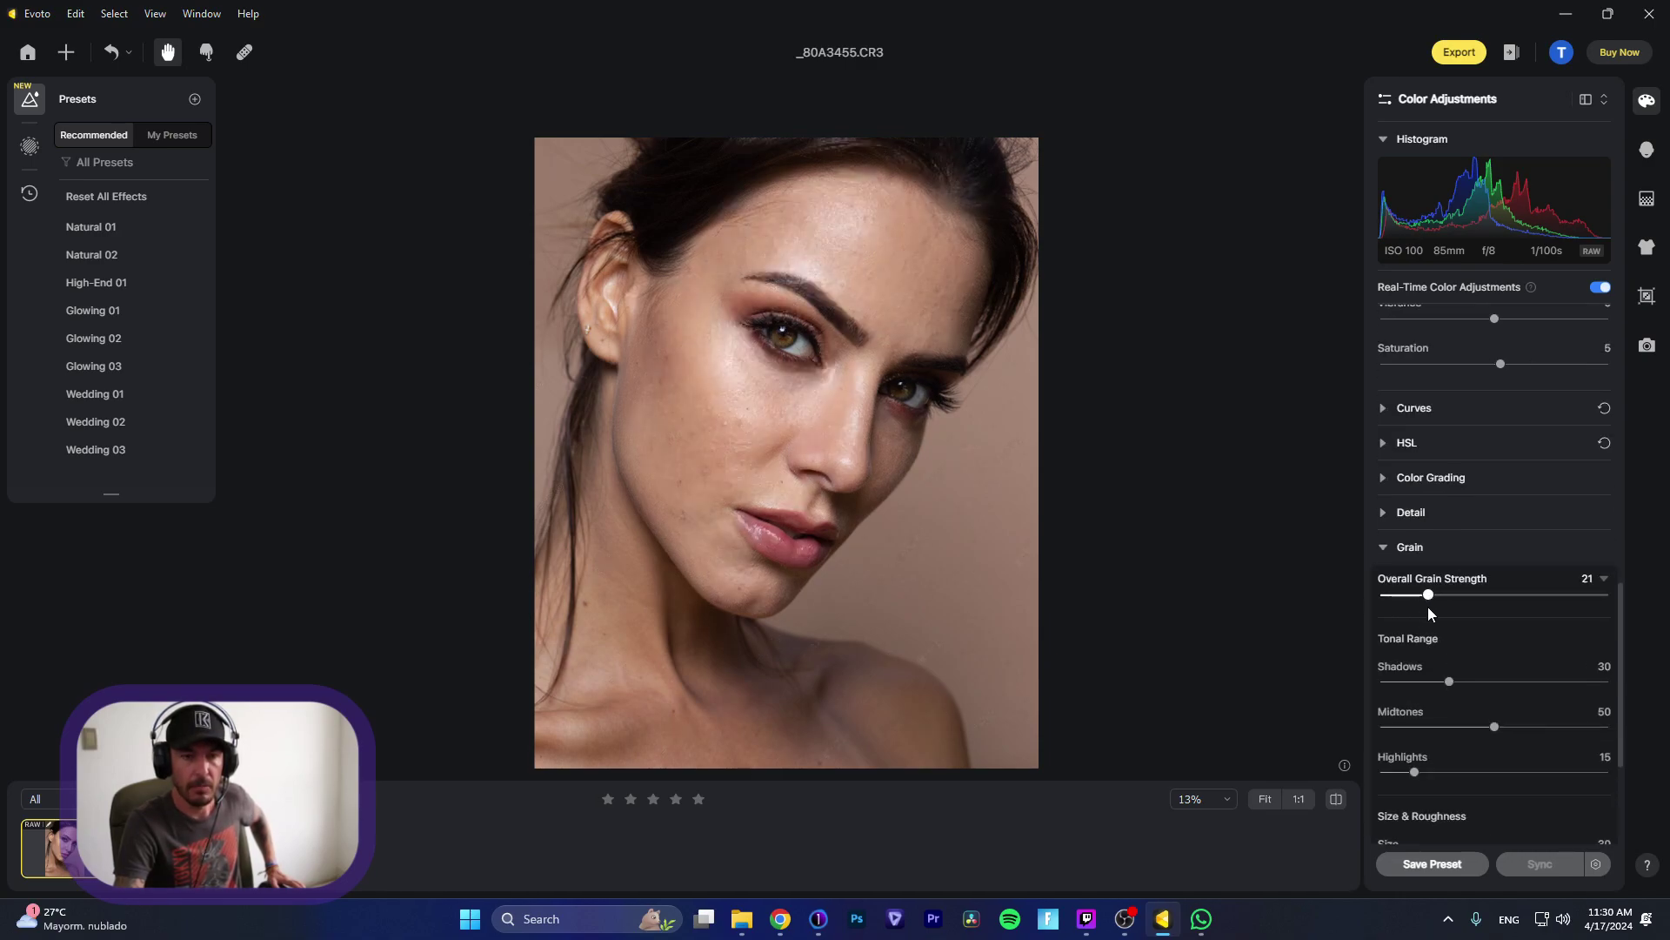
scroll(1470, 635, "down", 2)
scroll(1493, 627, "down", 1)
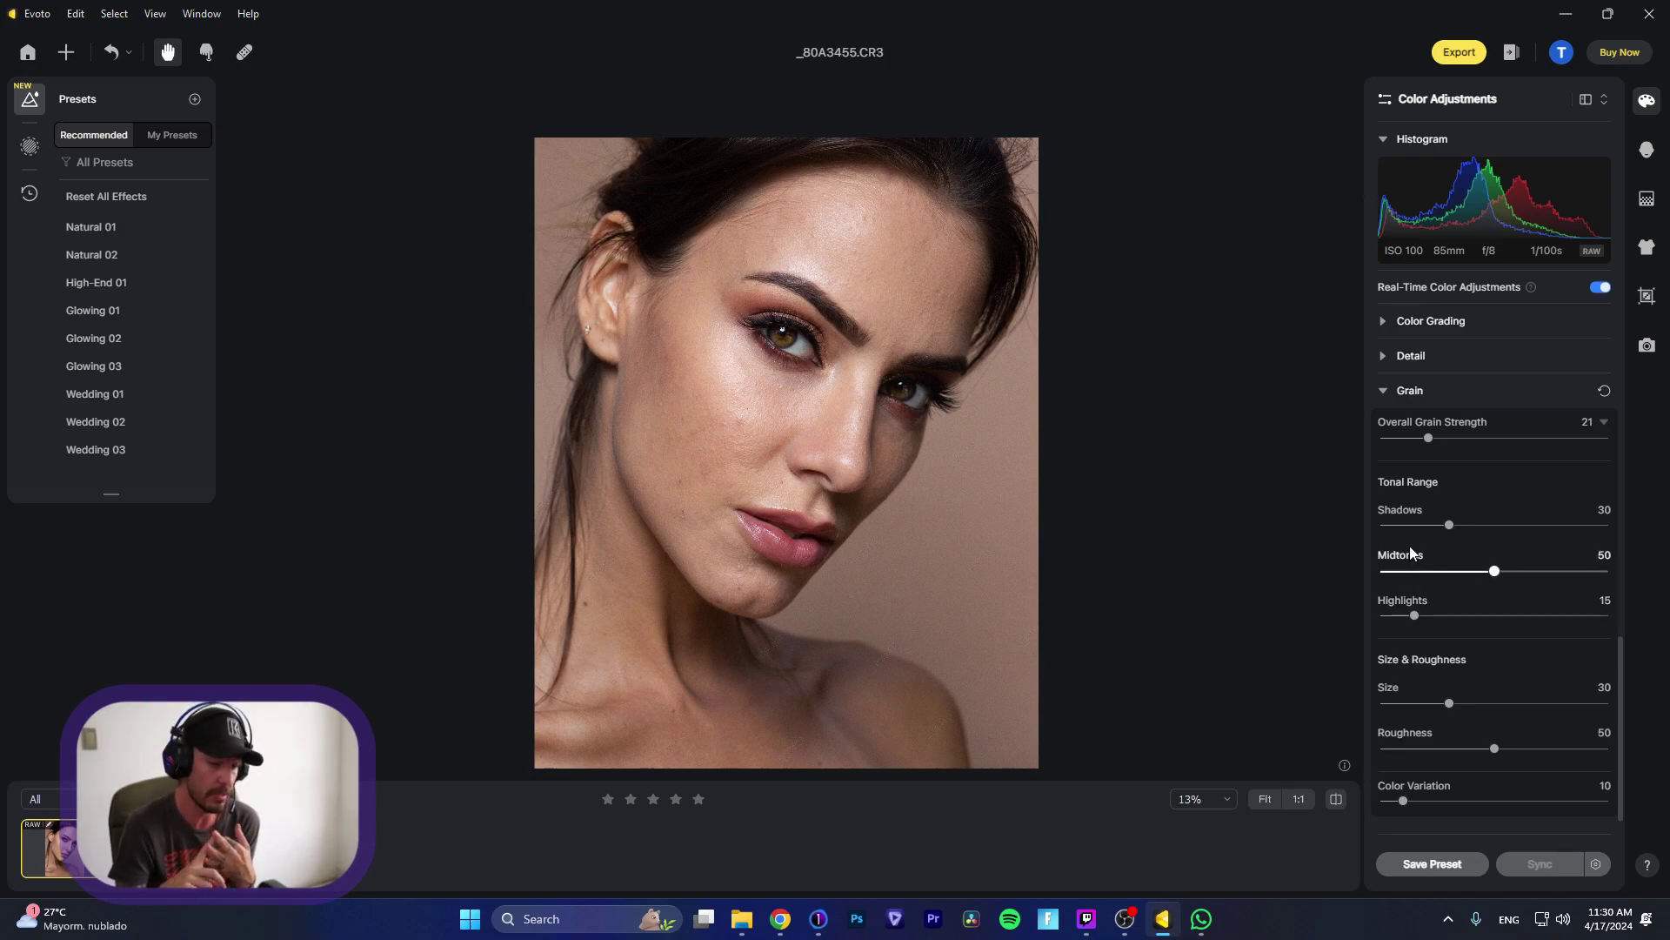
scroll(1402, 575, "down", 1)
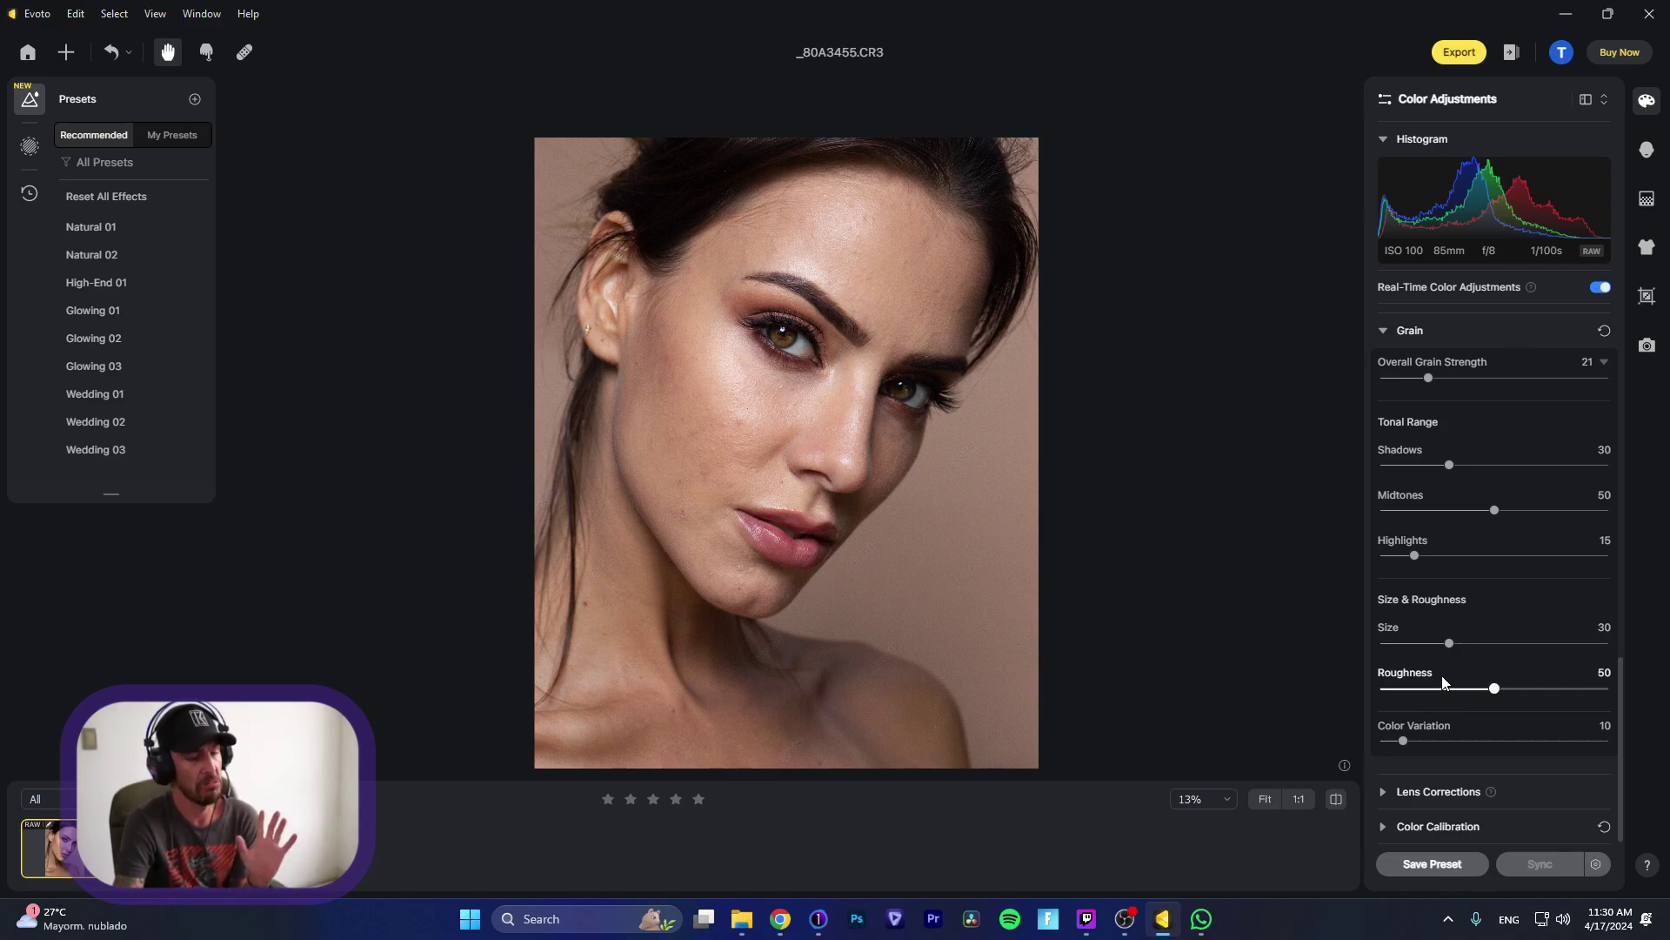
scroll(1442, 675, "up", 2)
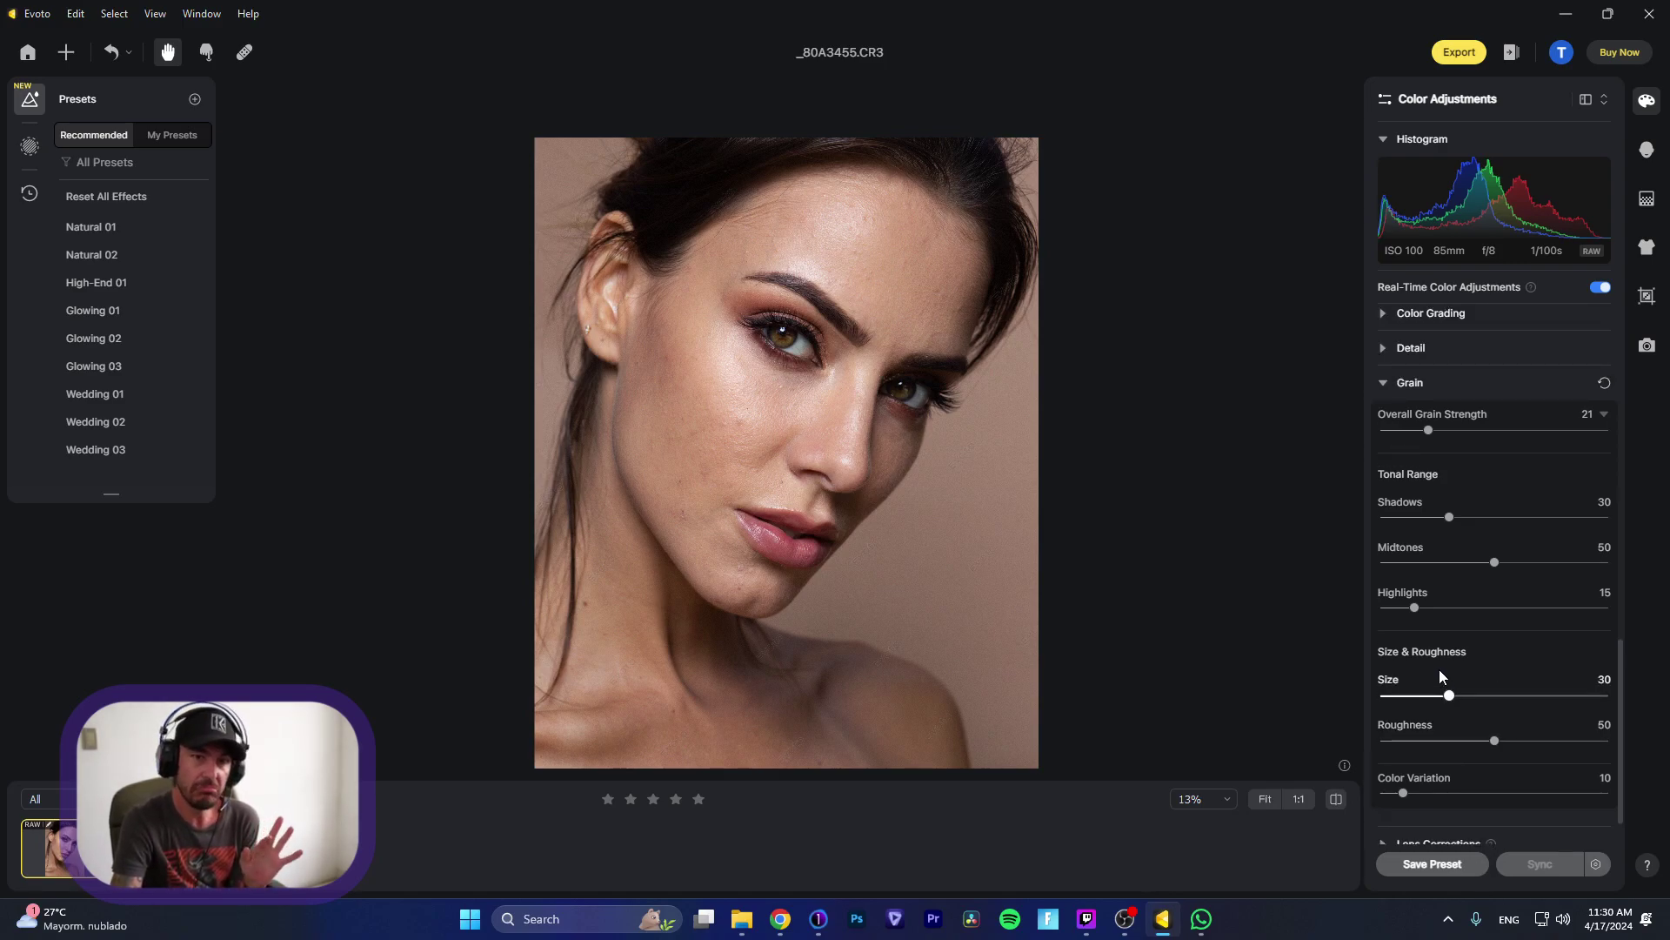
left_click(1604, 434)
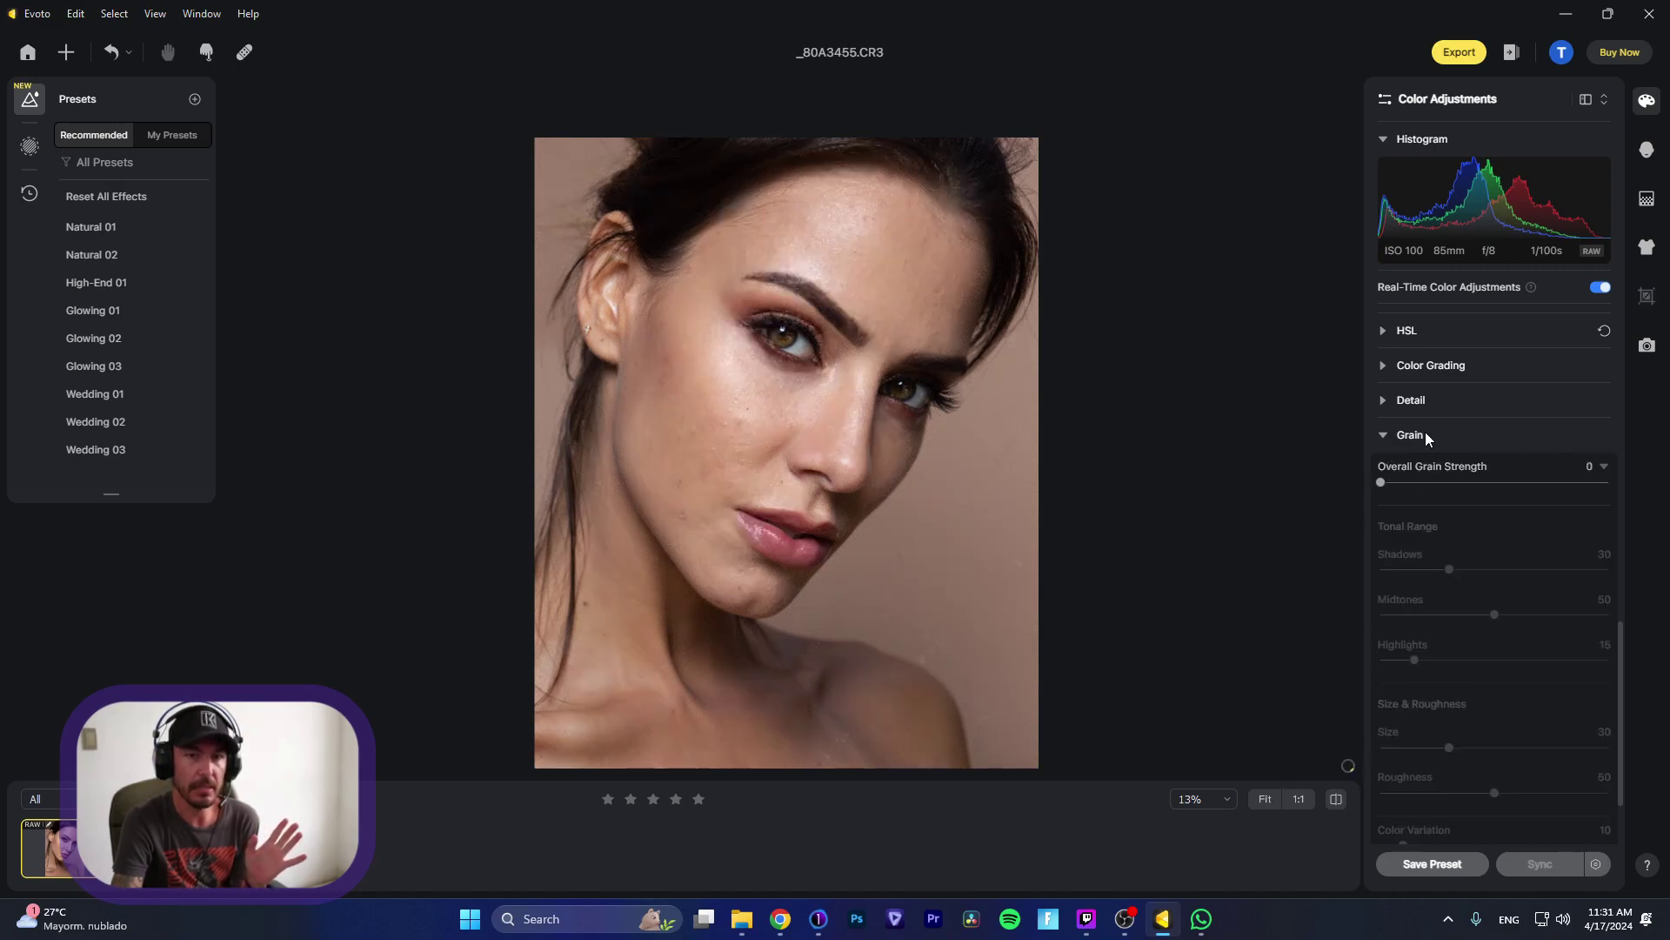
left_click(1387, 435)
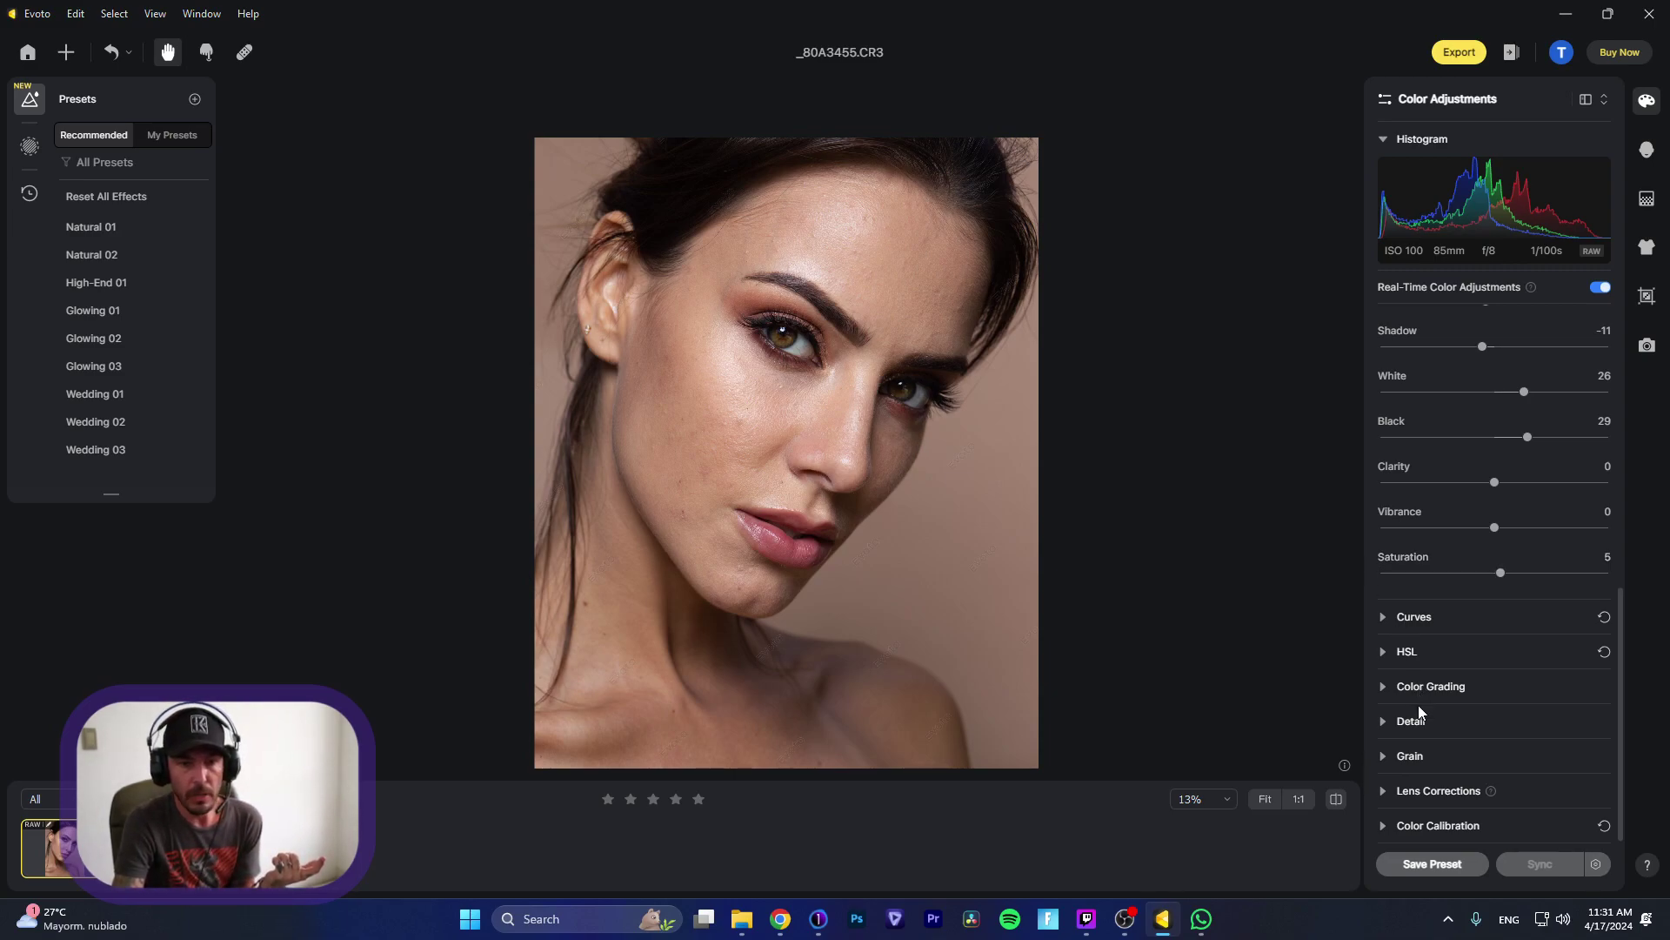
Step: Enable automatic lens corrections and set Distortion Correction to 0 and Lens Vignetting to 200
left_click(1384, 792)
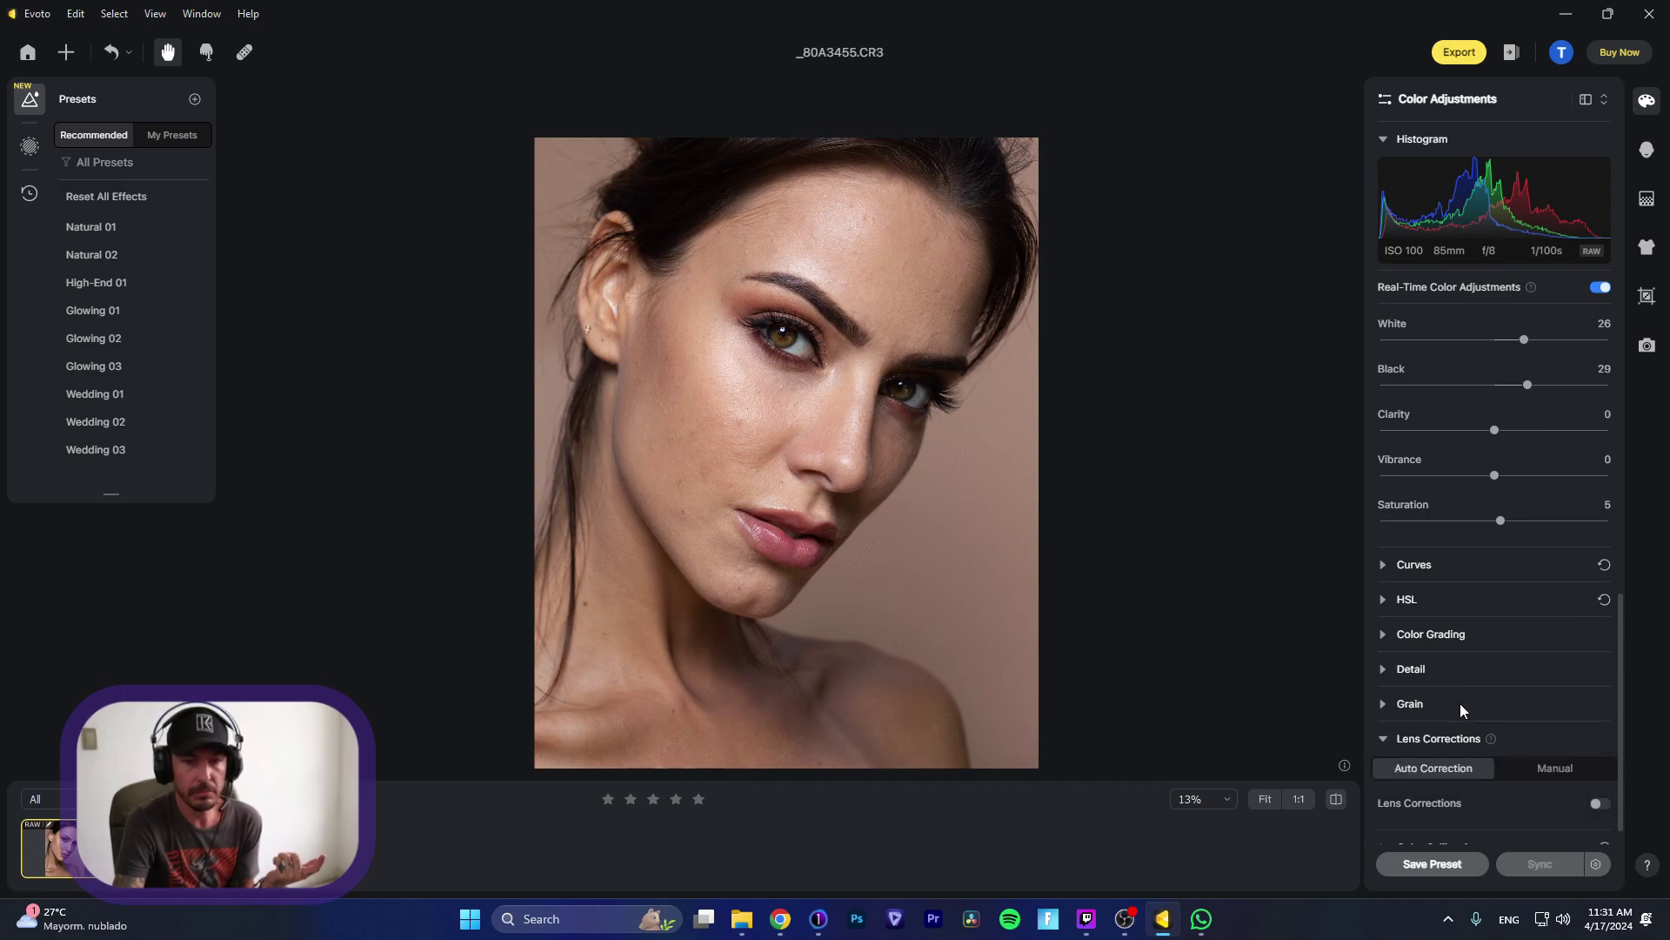
left_click(1600, 782)
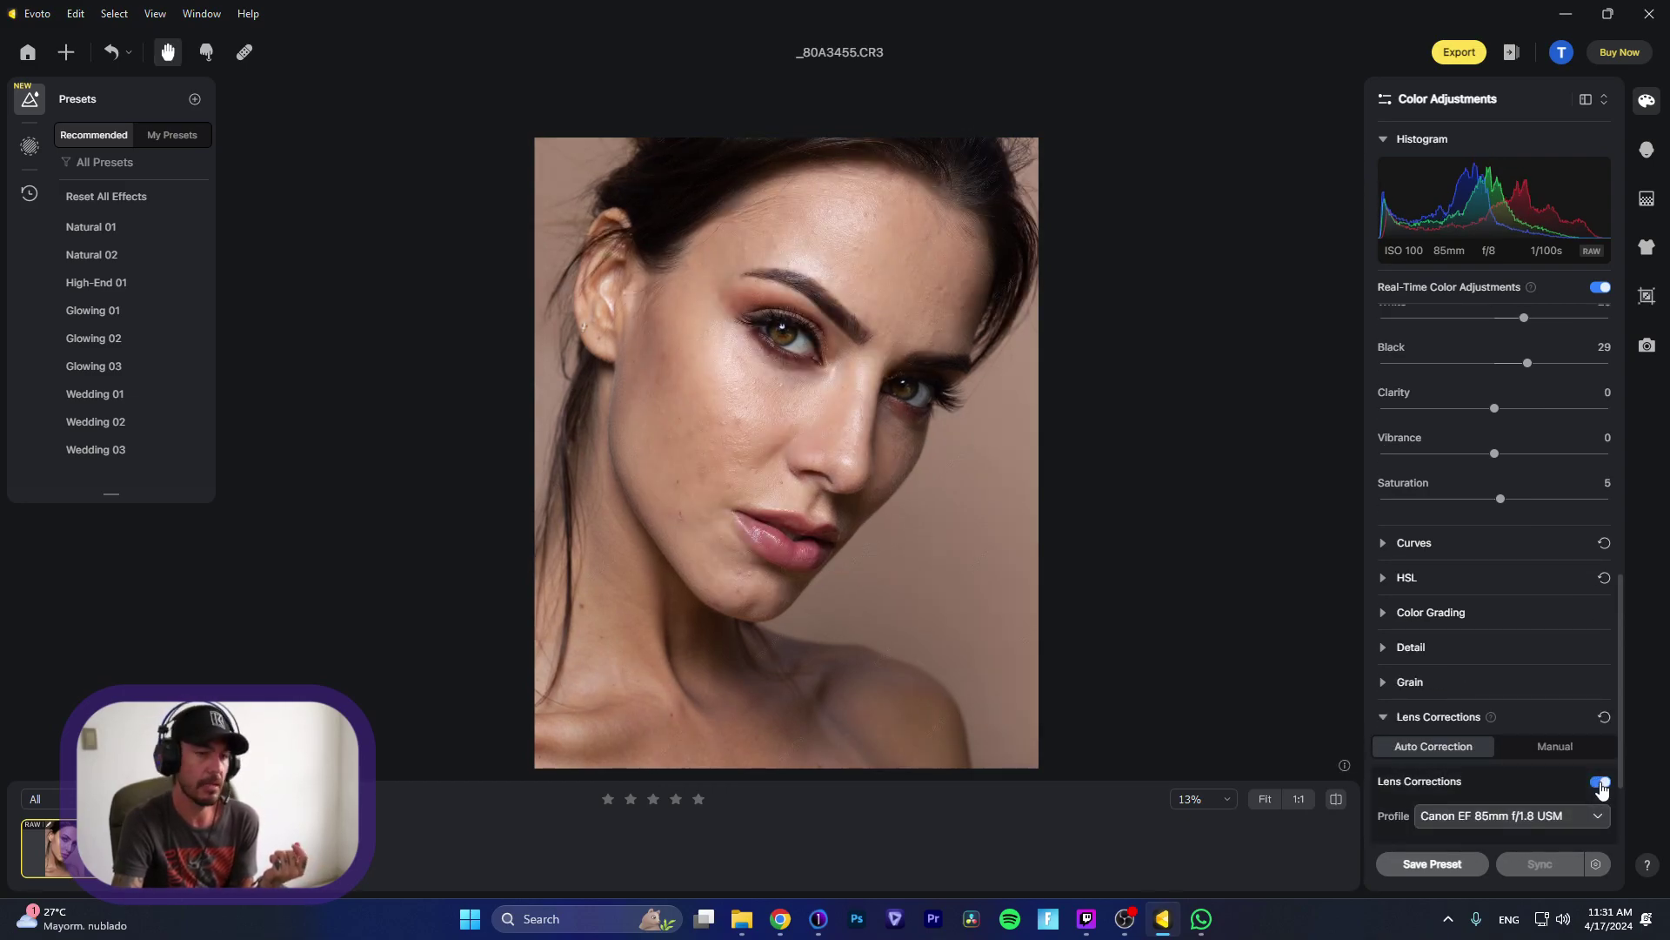
scroll(1583, 779, "down", 2)
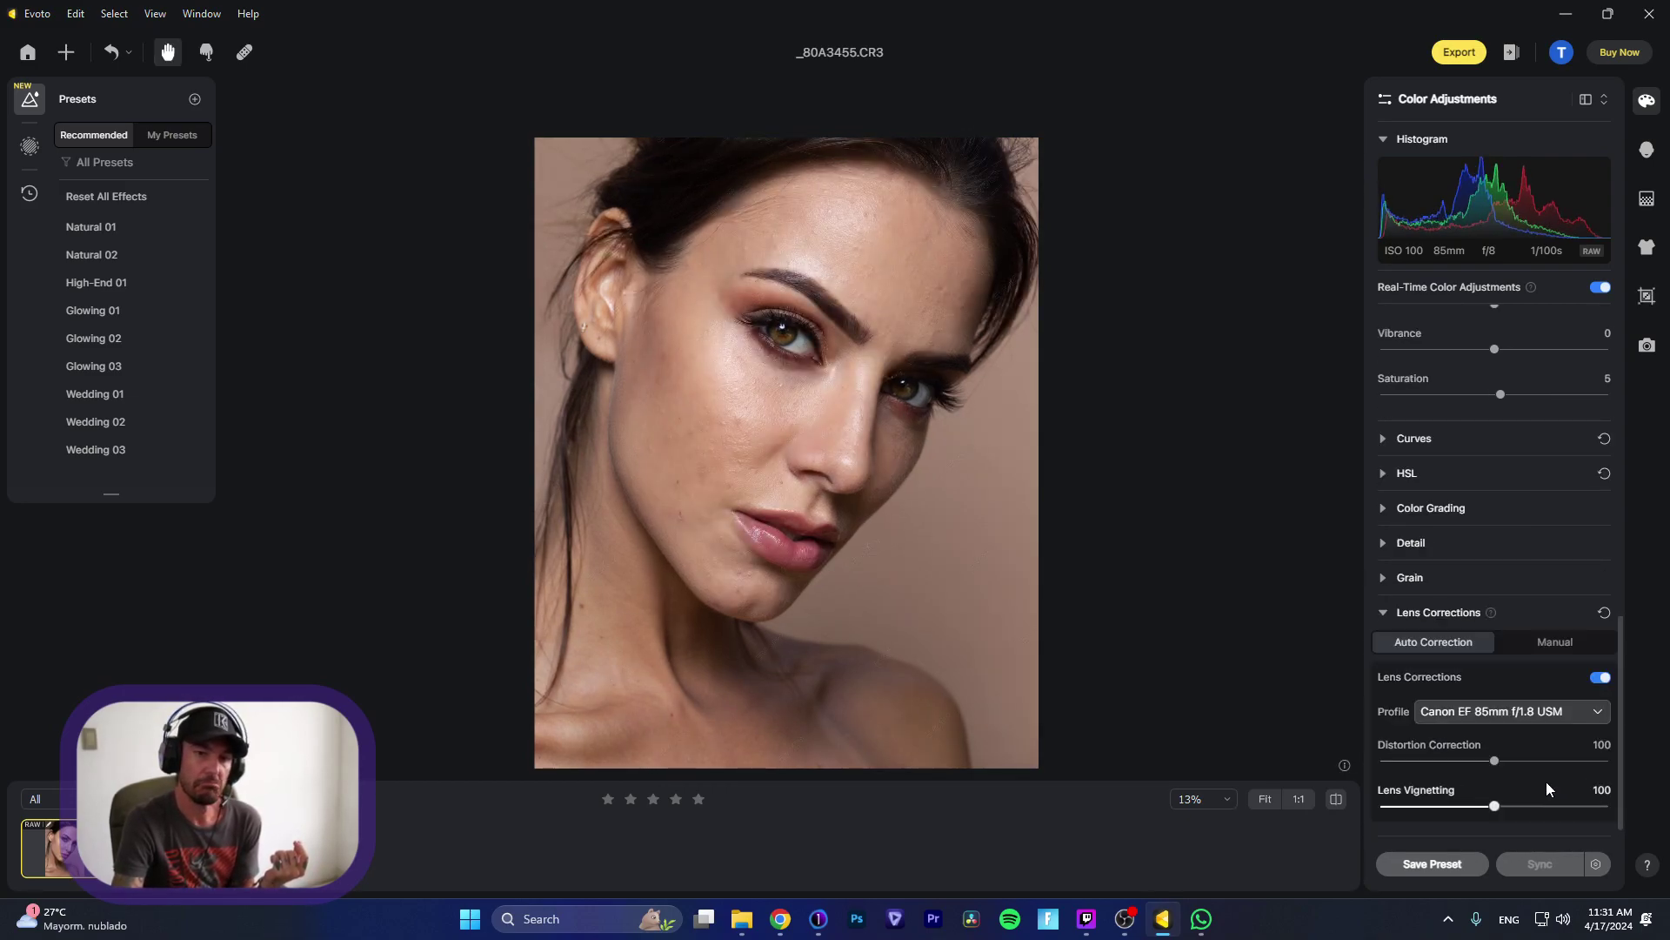
left_click_drag(1487, 760, 1620, 814)
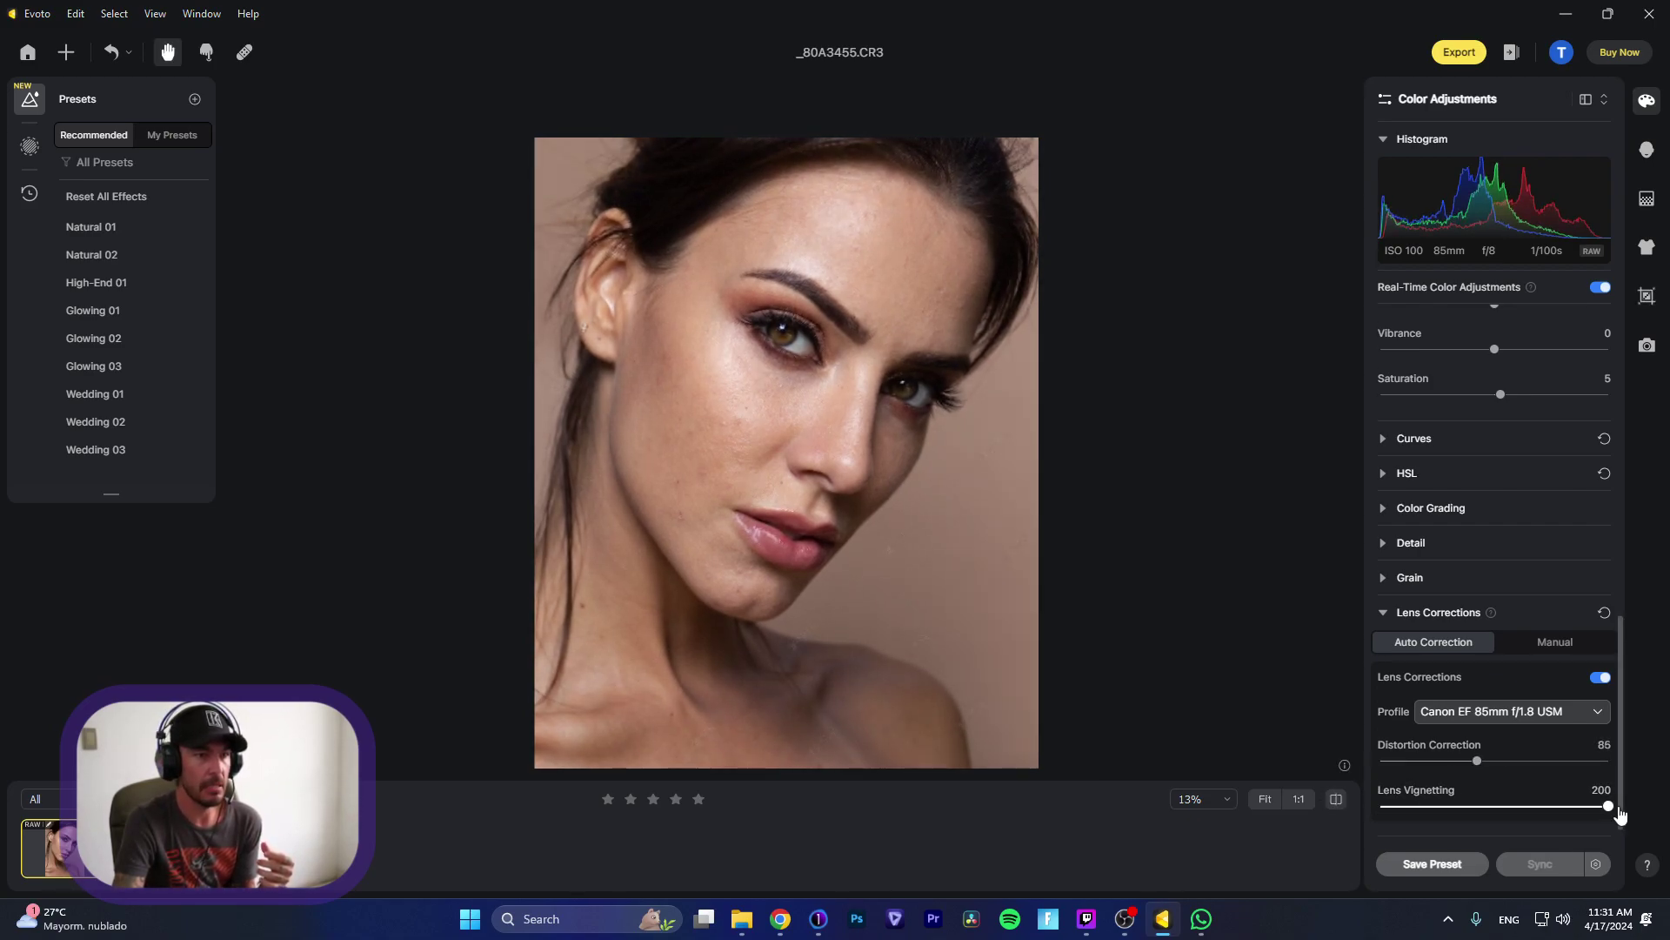
left_click_drag(1476, 761, 1312, 762)
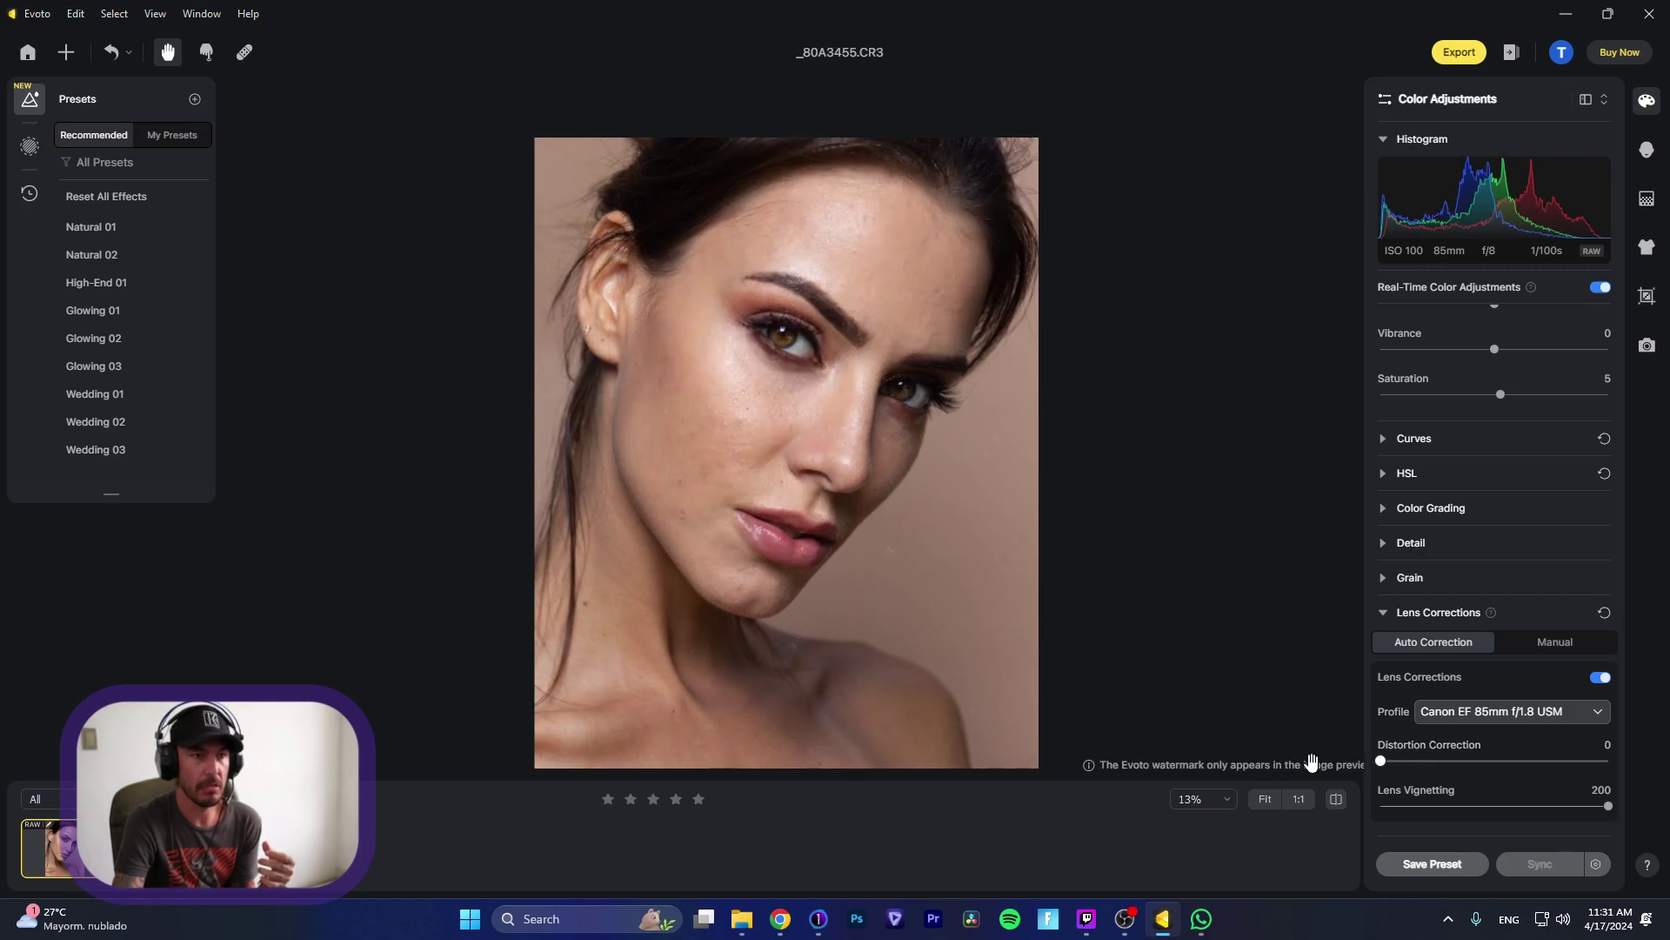
left_click(1385, 612)
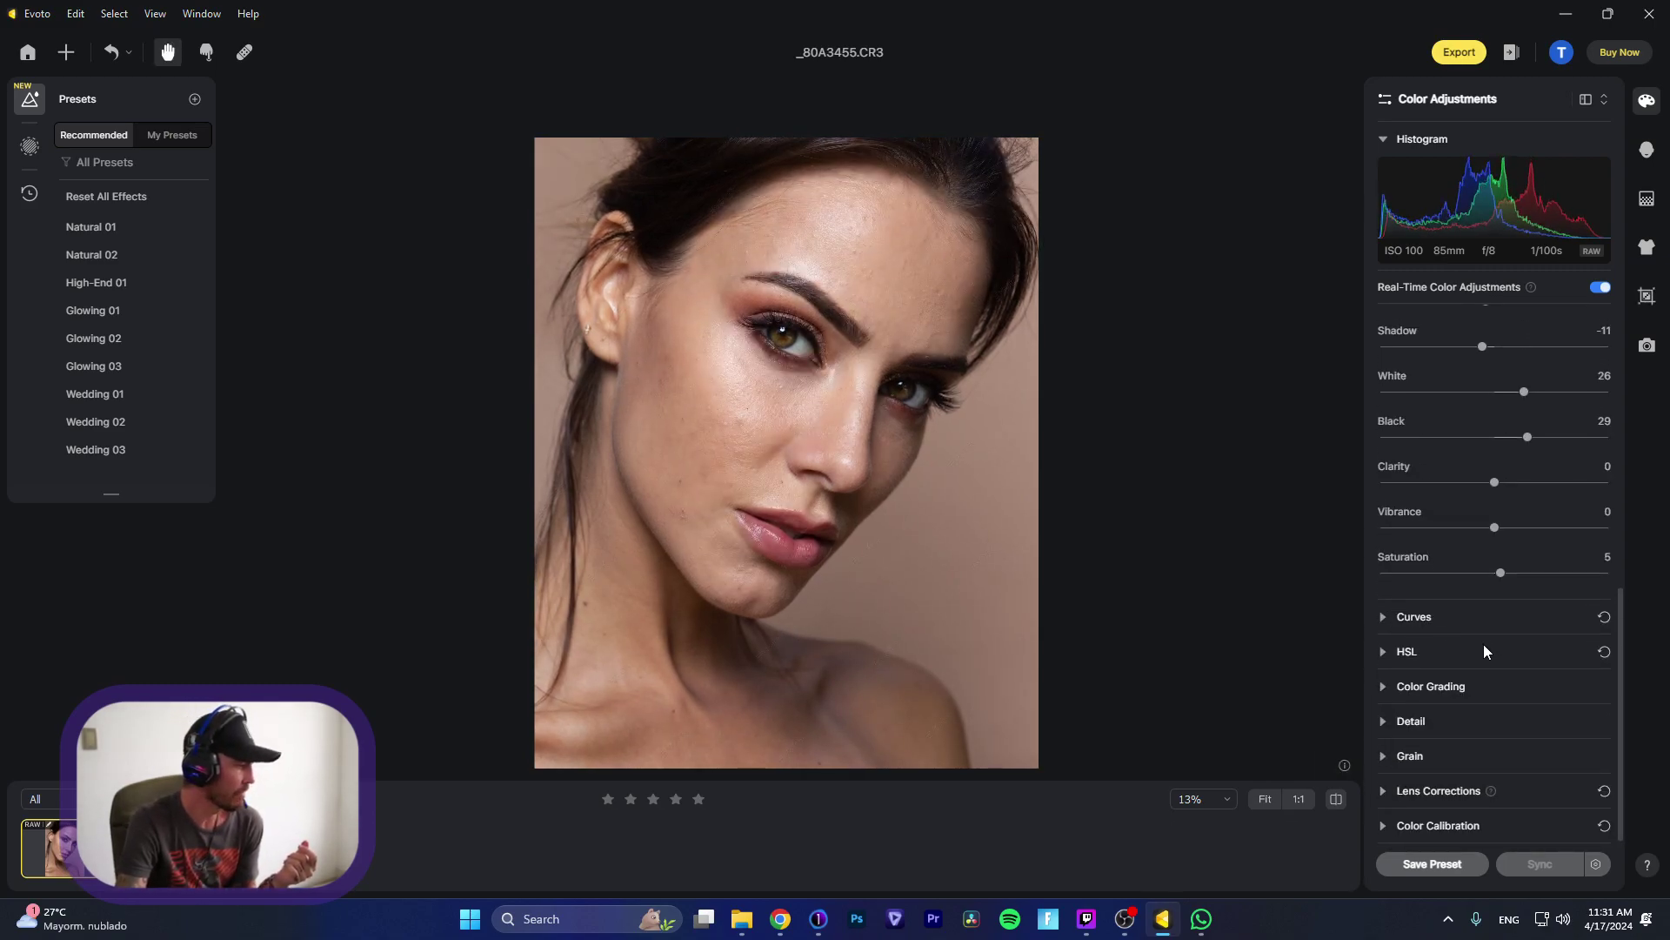
Step: Review the red, green and blue primary settings of the Color Calibration
left_click(1382, 827)
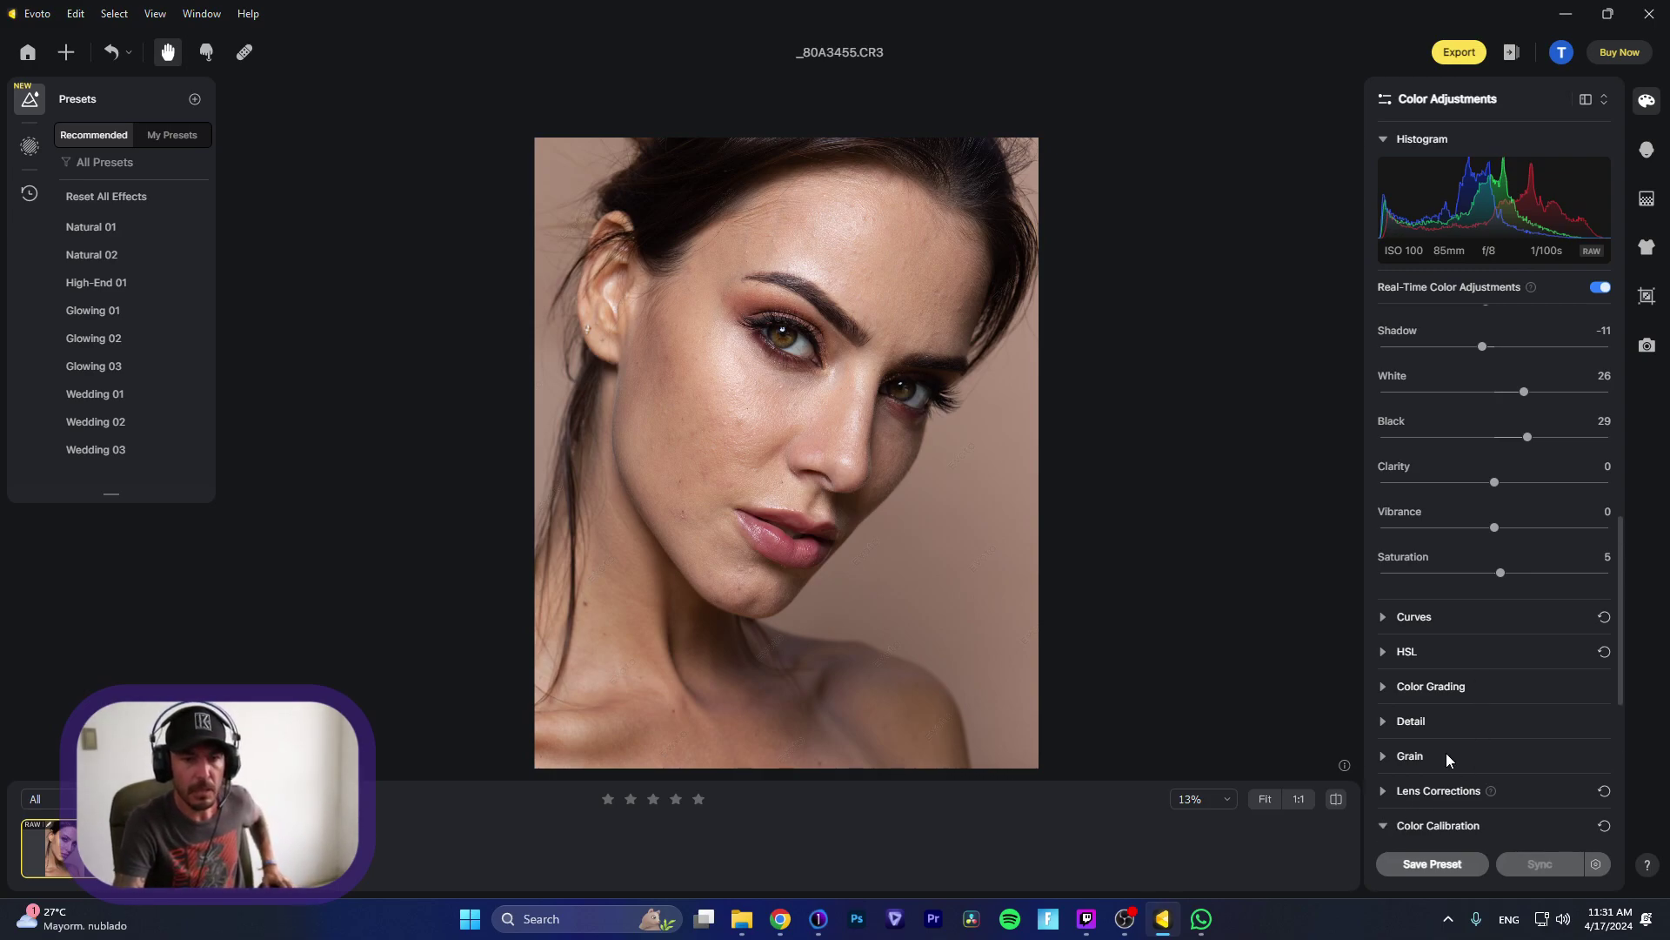
scroll(1446, 753, "down", 3)
scroll(1446, 751, "down", 3)
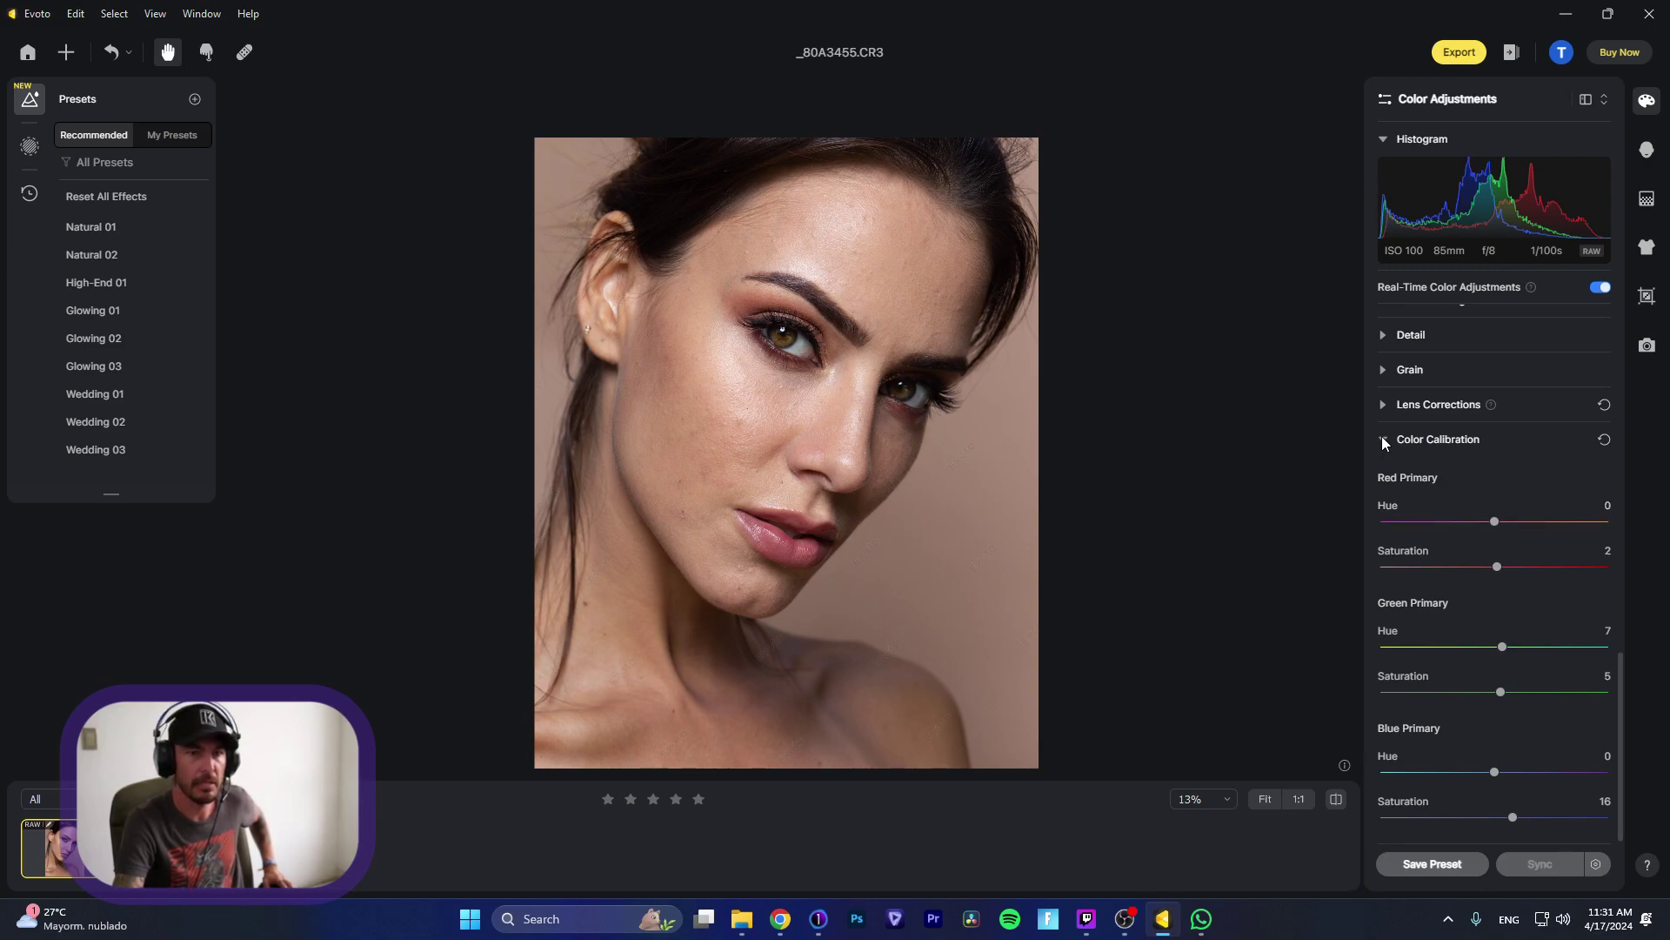
Step: Collapse the Color Calibration section and lower the portrait's Exposure to -0.25
left_click(1383, 440)
left_click_drag(1500, 579, 1501, 579)
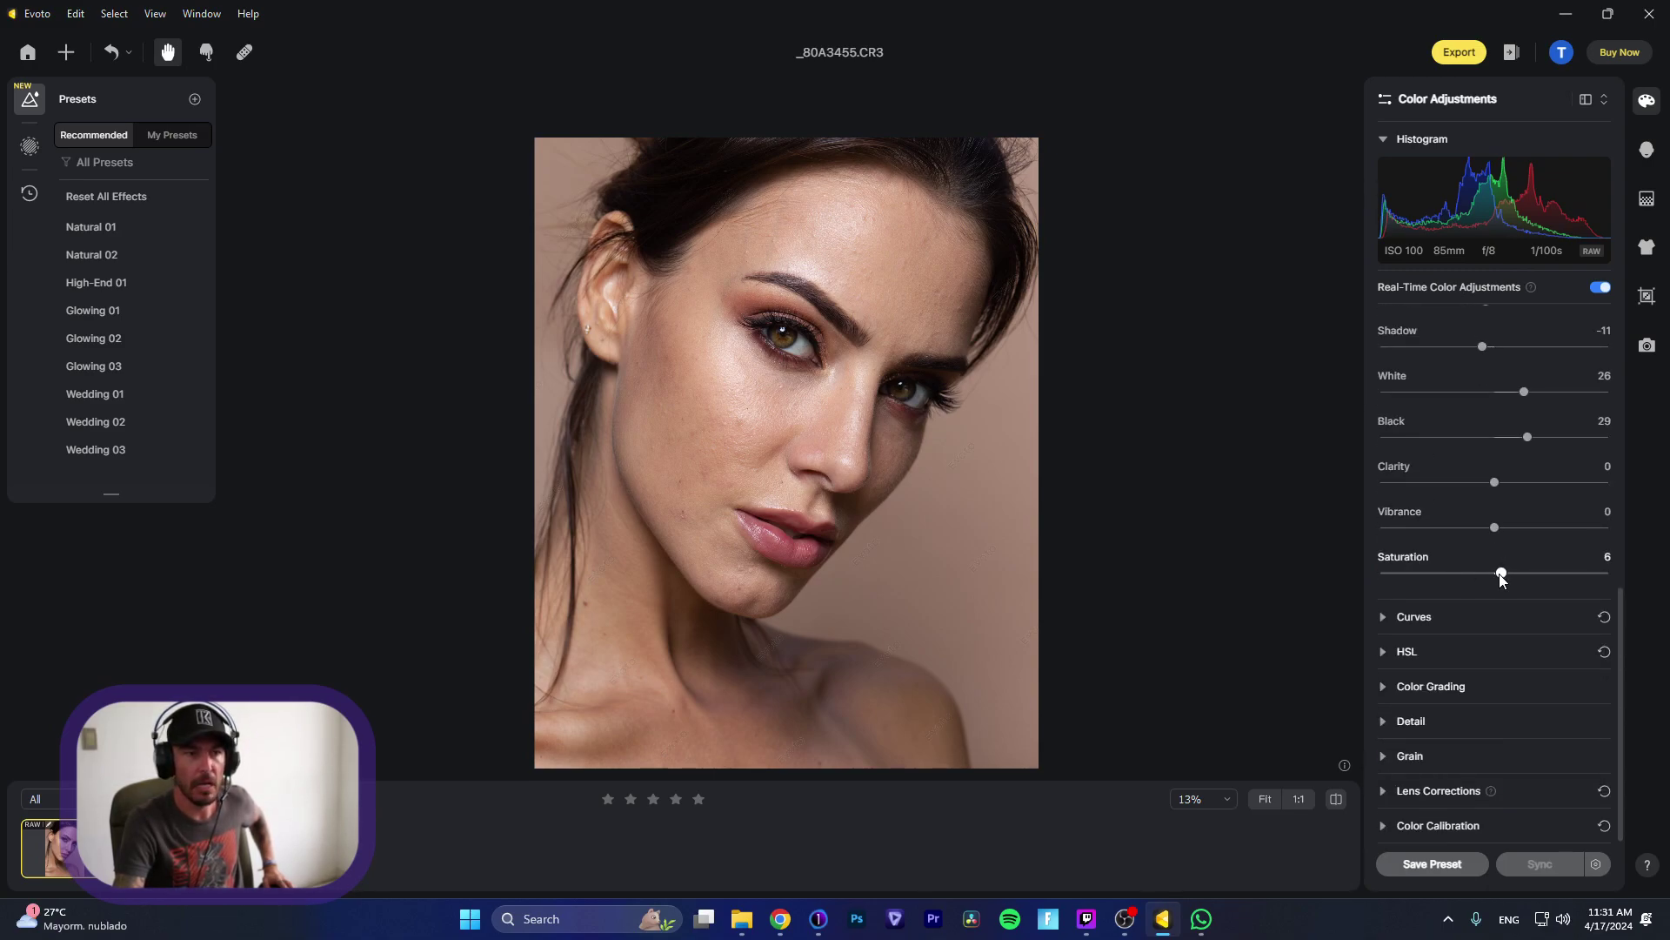
scroll(1496, 541, "up", 3)
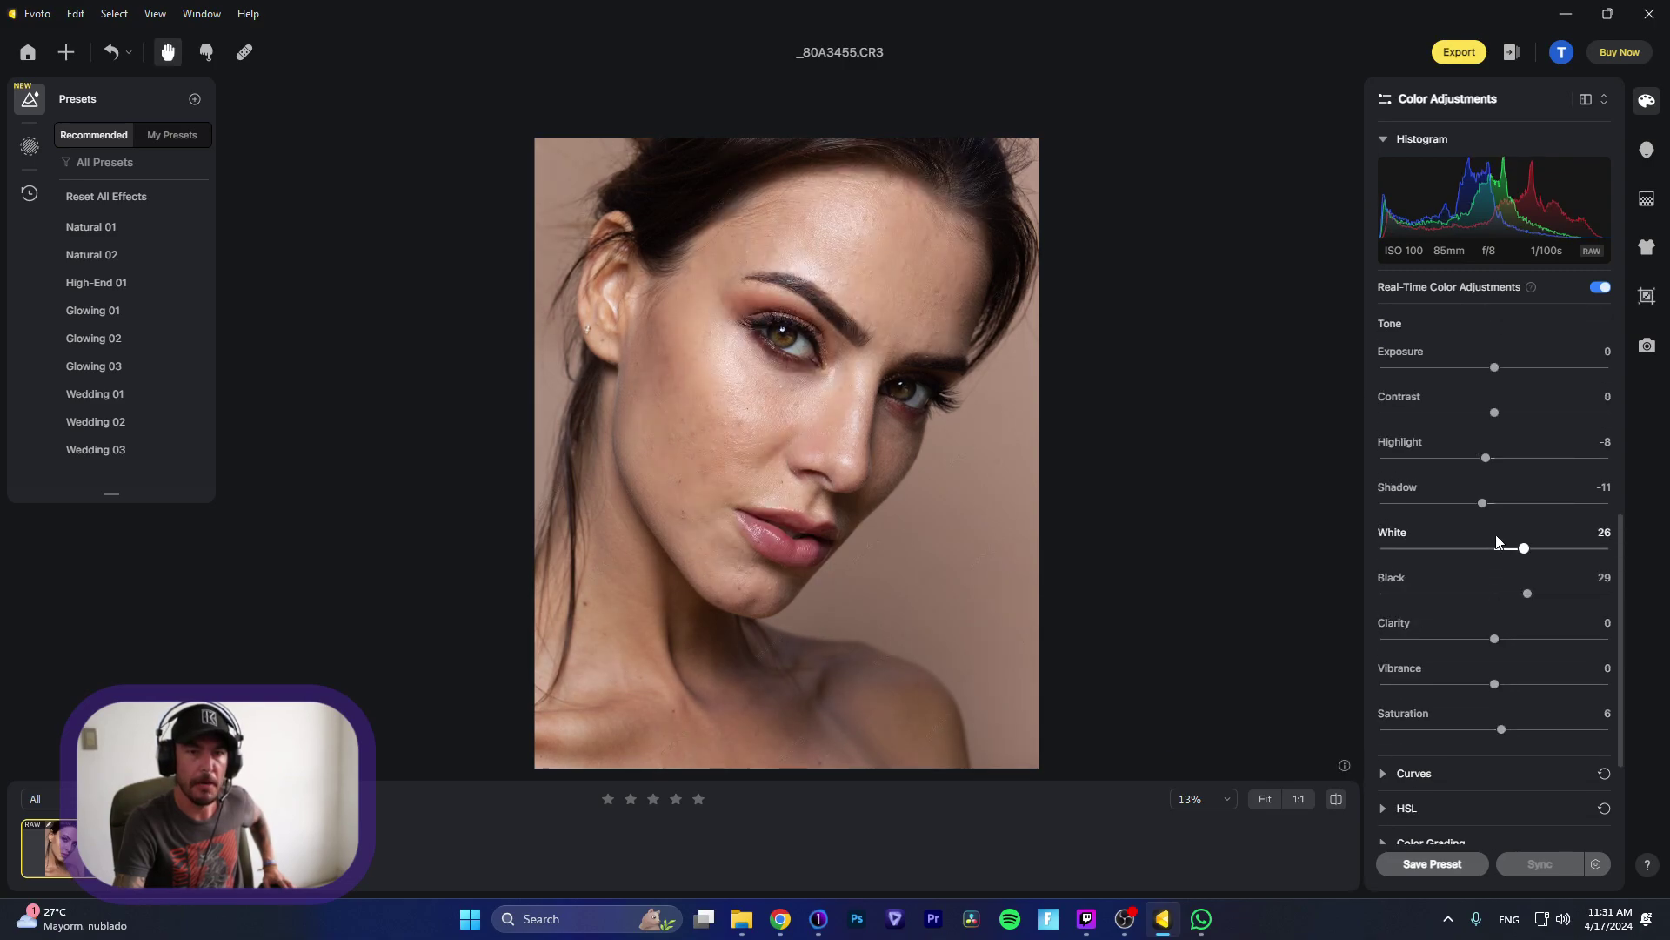
left_click_drag(1495, 368, 1488, 369)
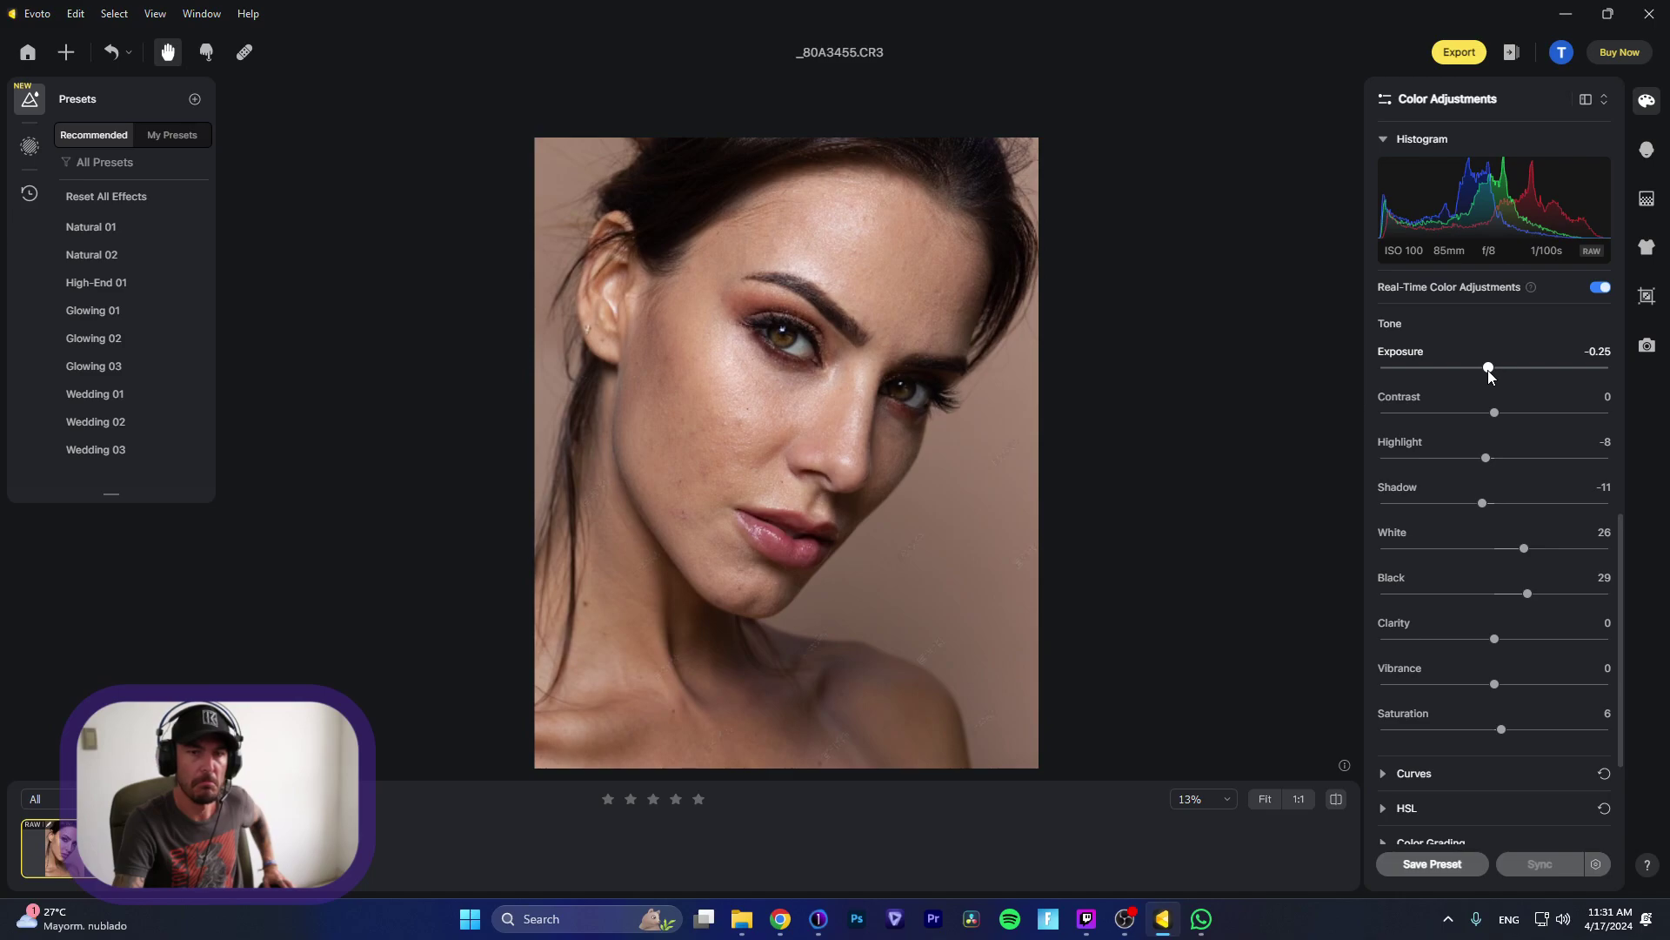
Step: Switch to the Portrait Retouching adjustments, dismiss the stray-hair feature notice and expand the Blemish Removal settings
scroll(1476, 519, "down", 3)
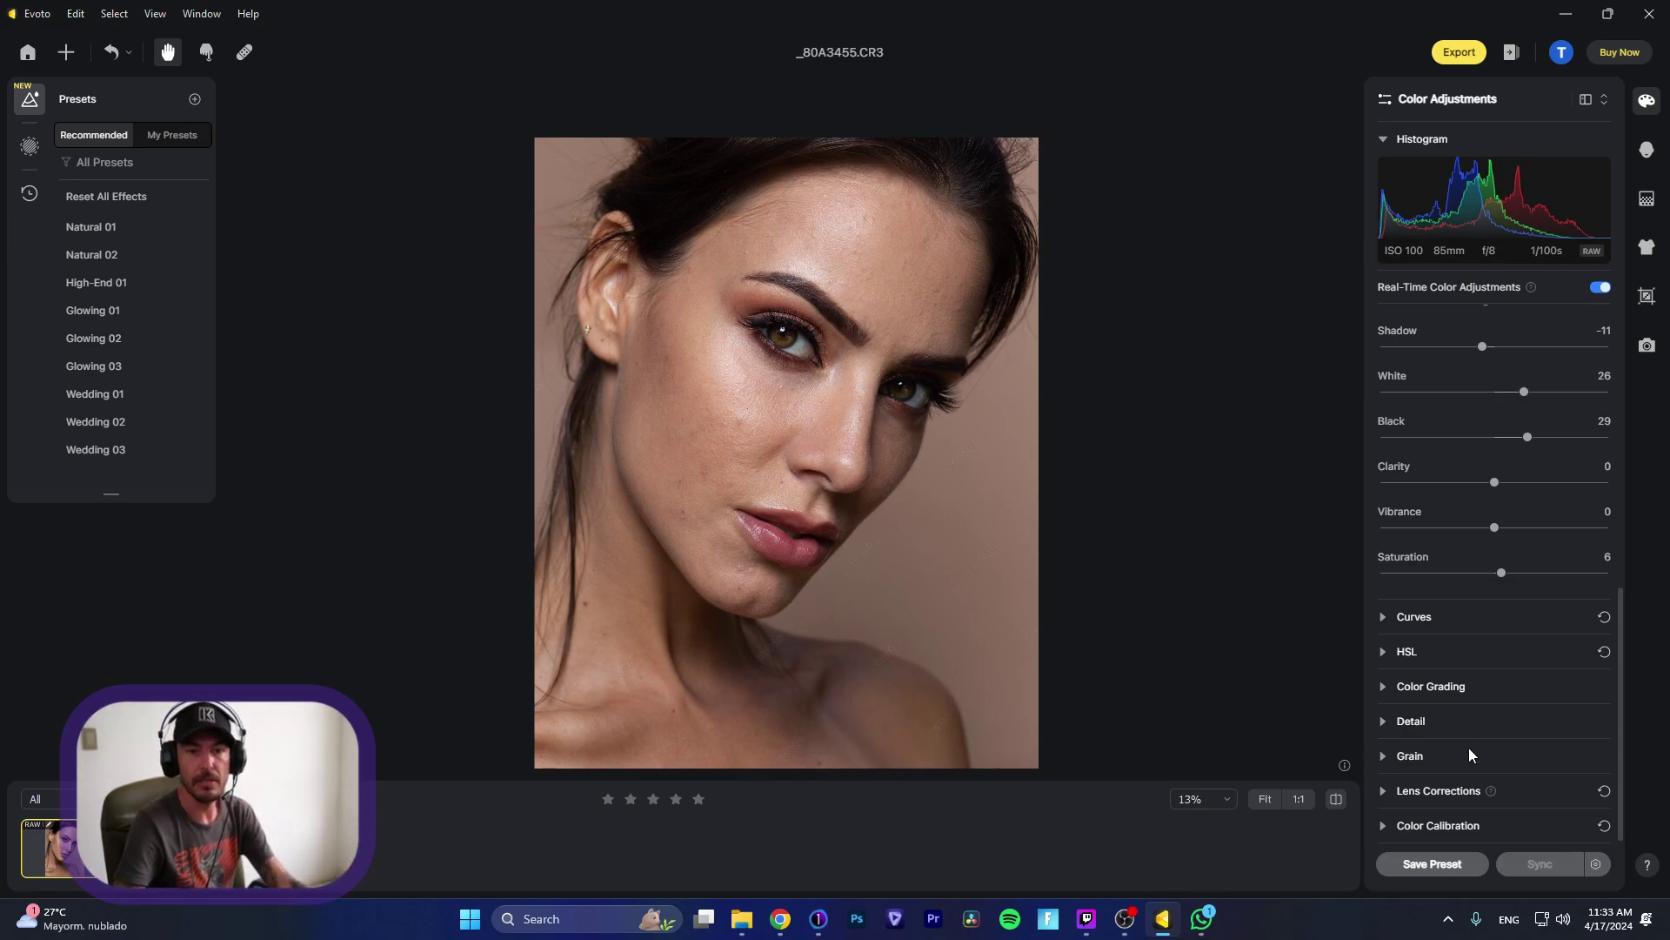
scroll(1485, 626, "up", 5)
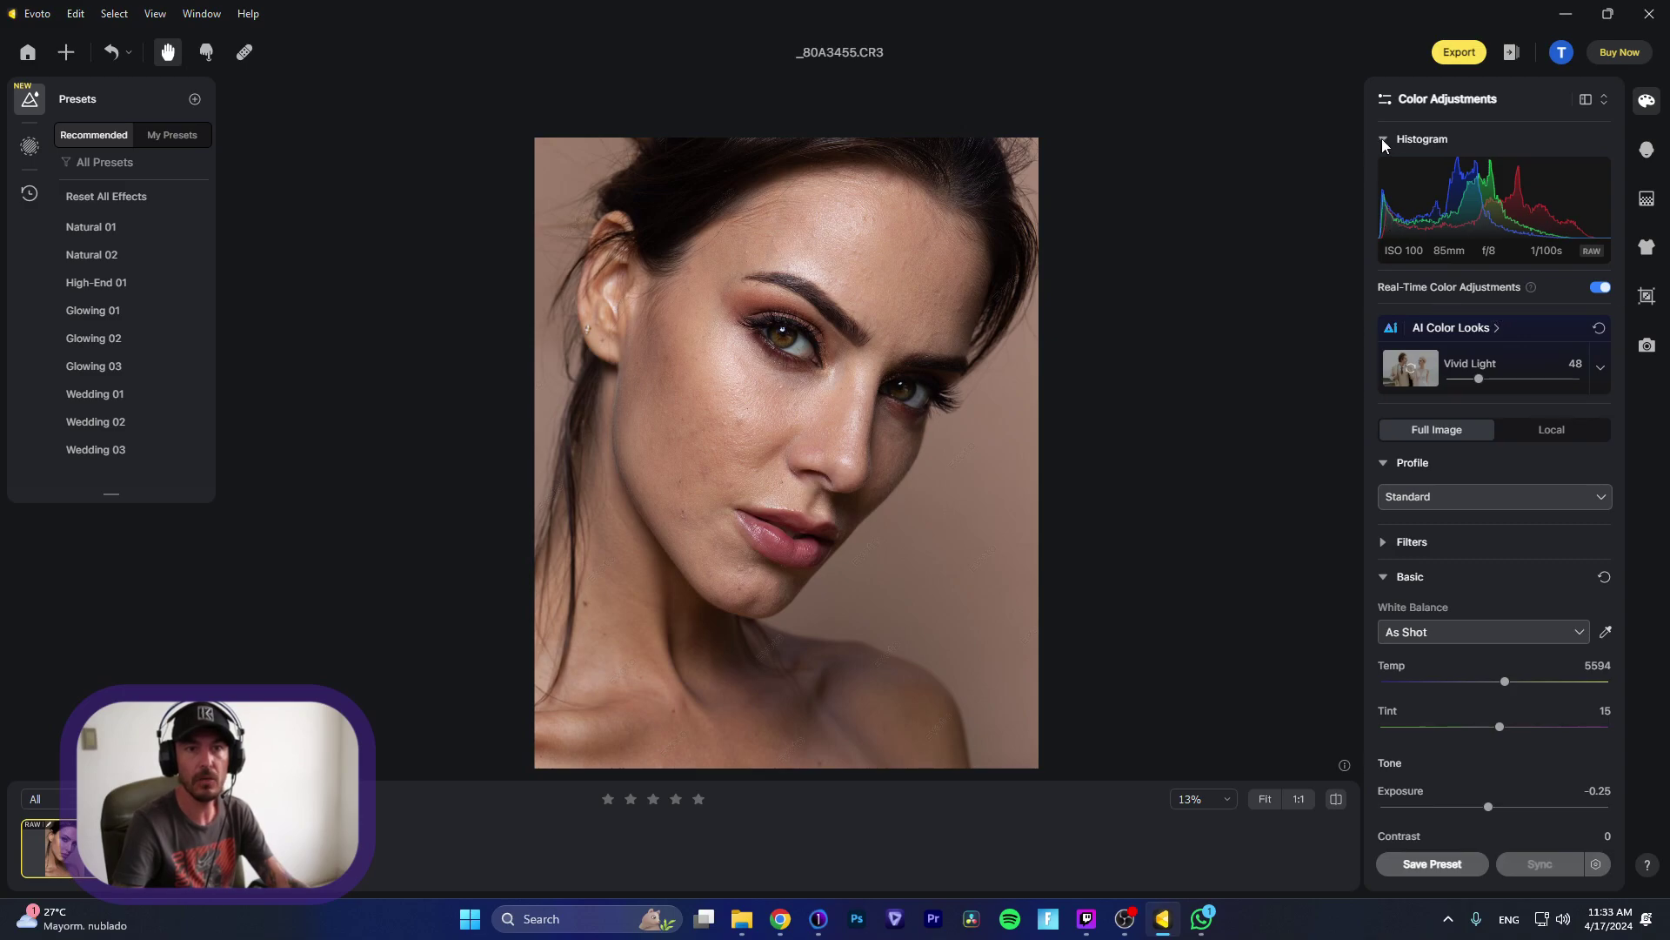
left_click(1649, 153)
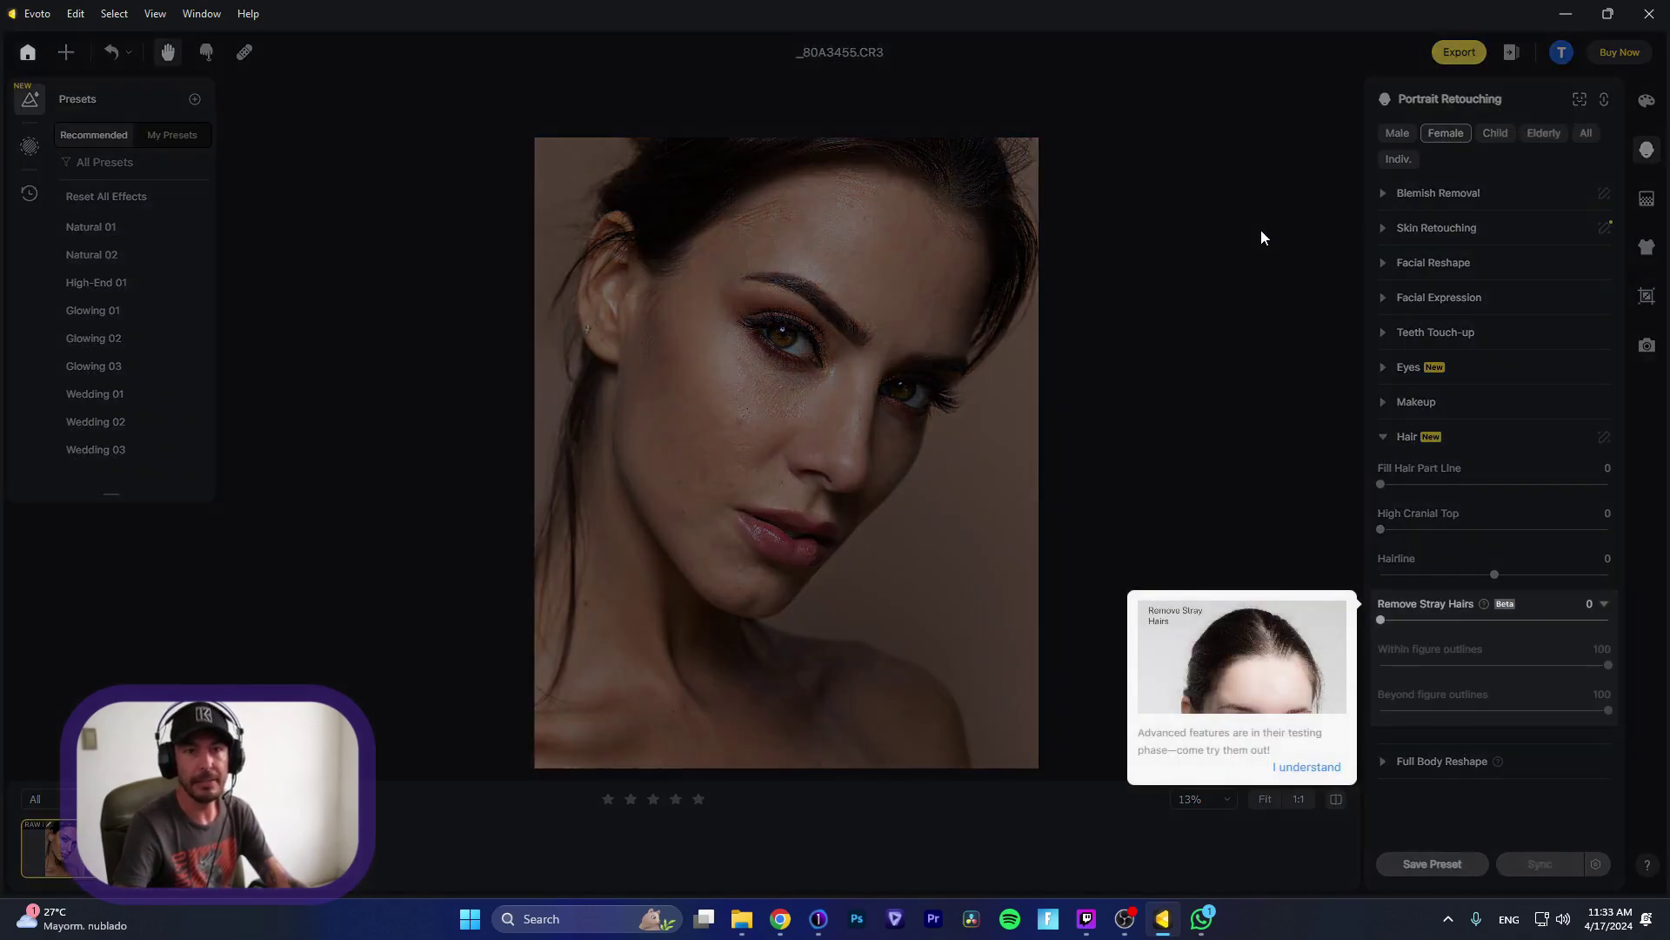
left_click(1309, 766)
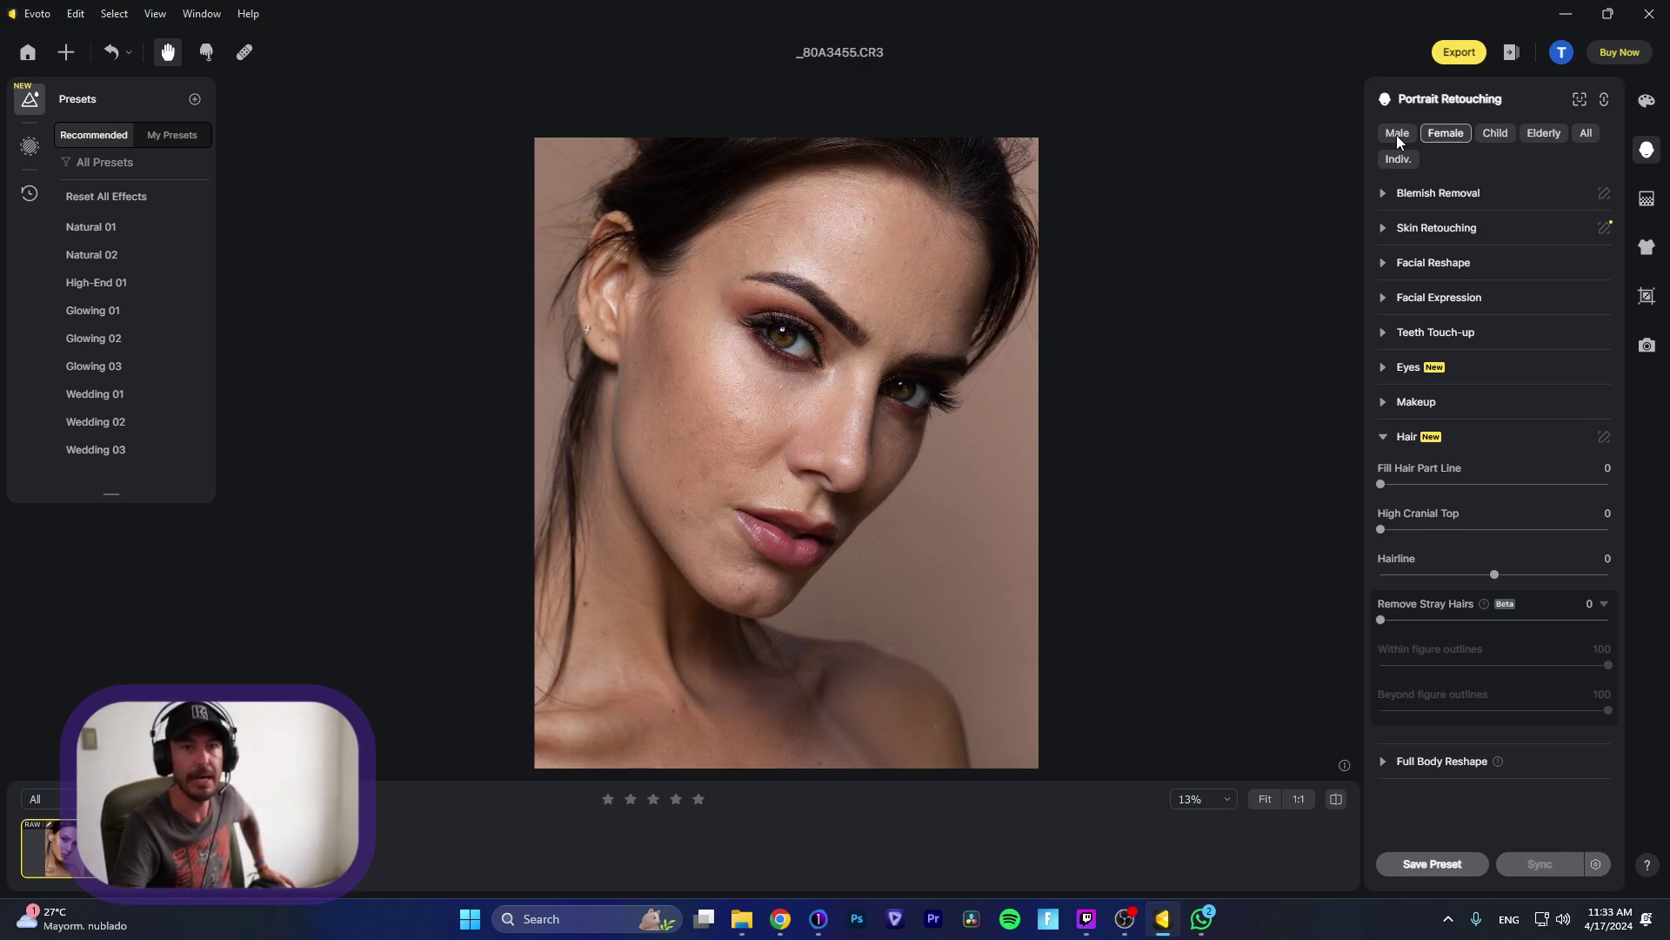
left_click(1382, 191)
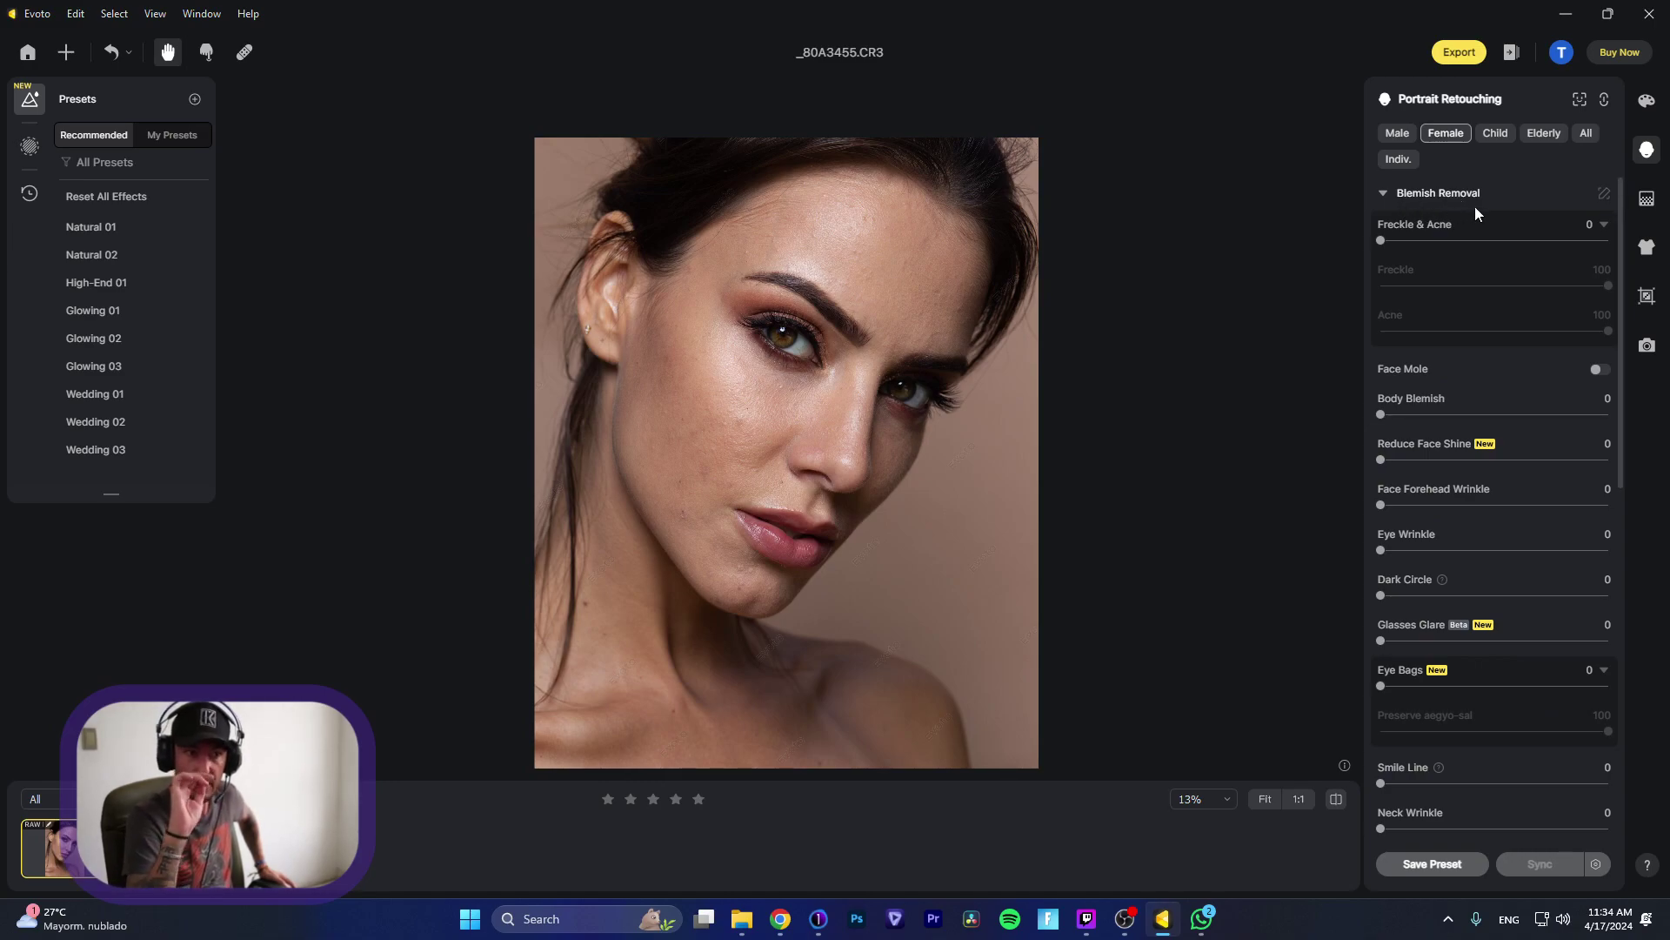
Step: Try a Freckle & Acne strength of 57 and examine the skin on the forehead, cheek and mouth area
scroll(851, 304, "up", 3)
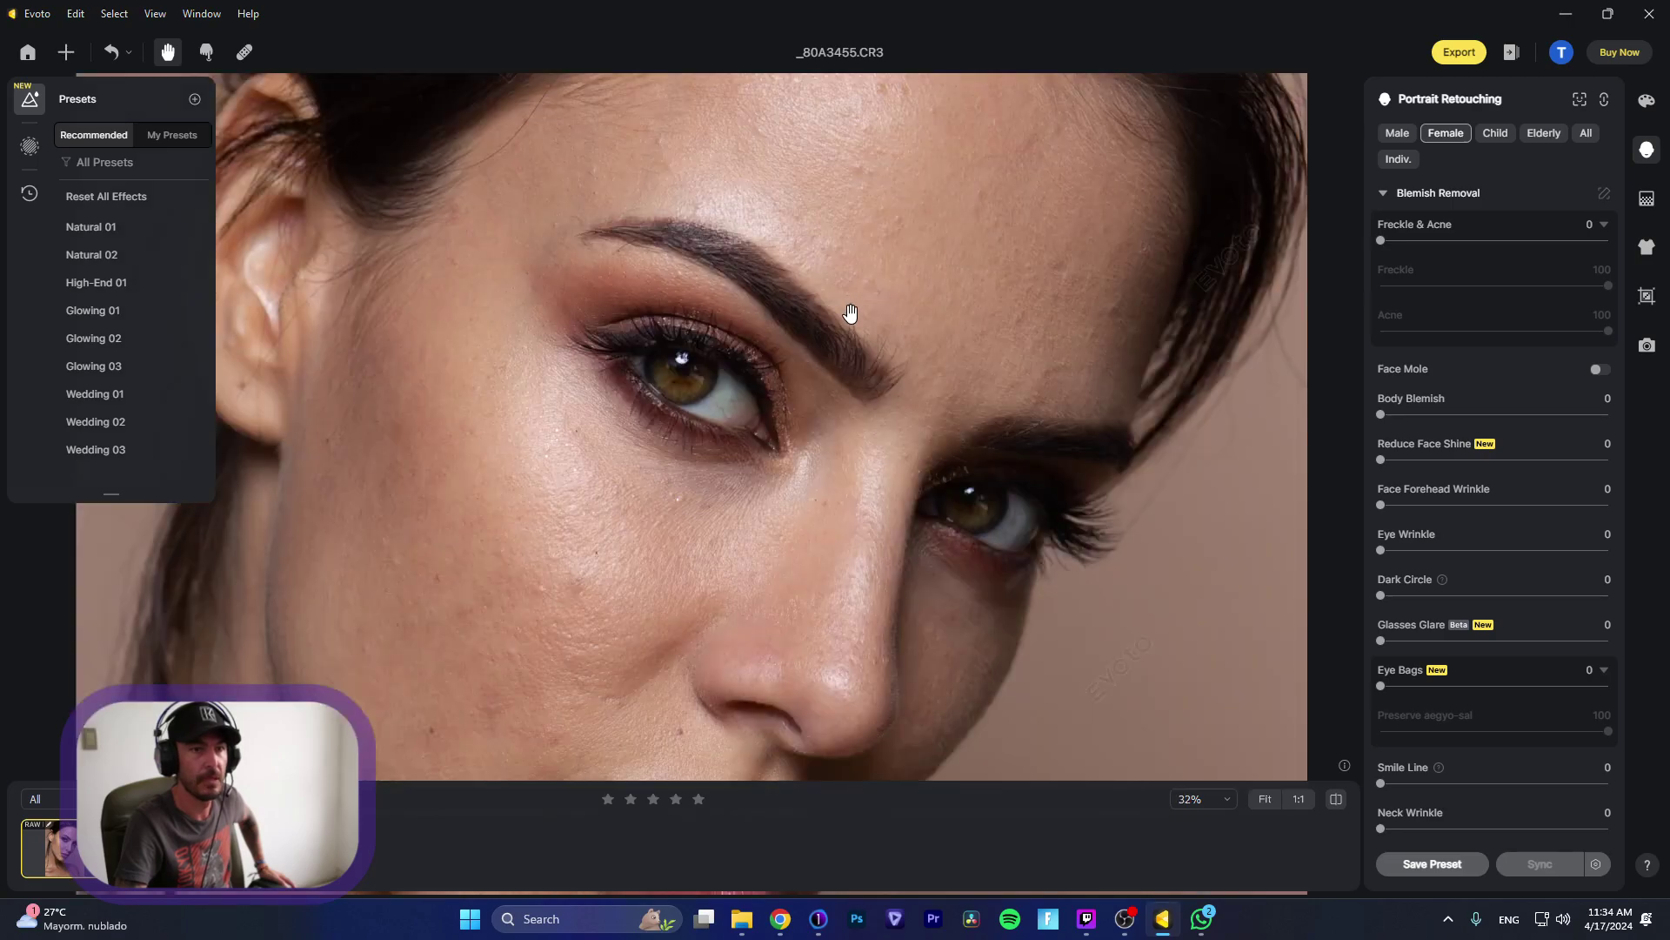
scroll(851, 312, "down", 3)
left_click_drag(1401, 240, 1514, 241)
scroll(946, 311, "up", 1)
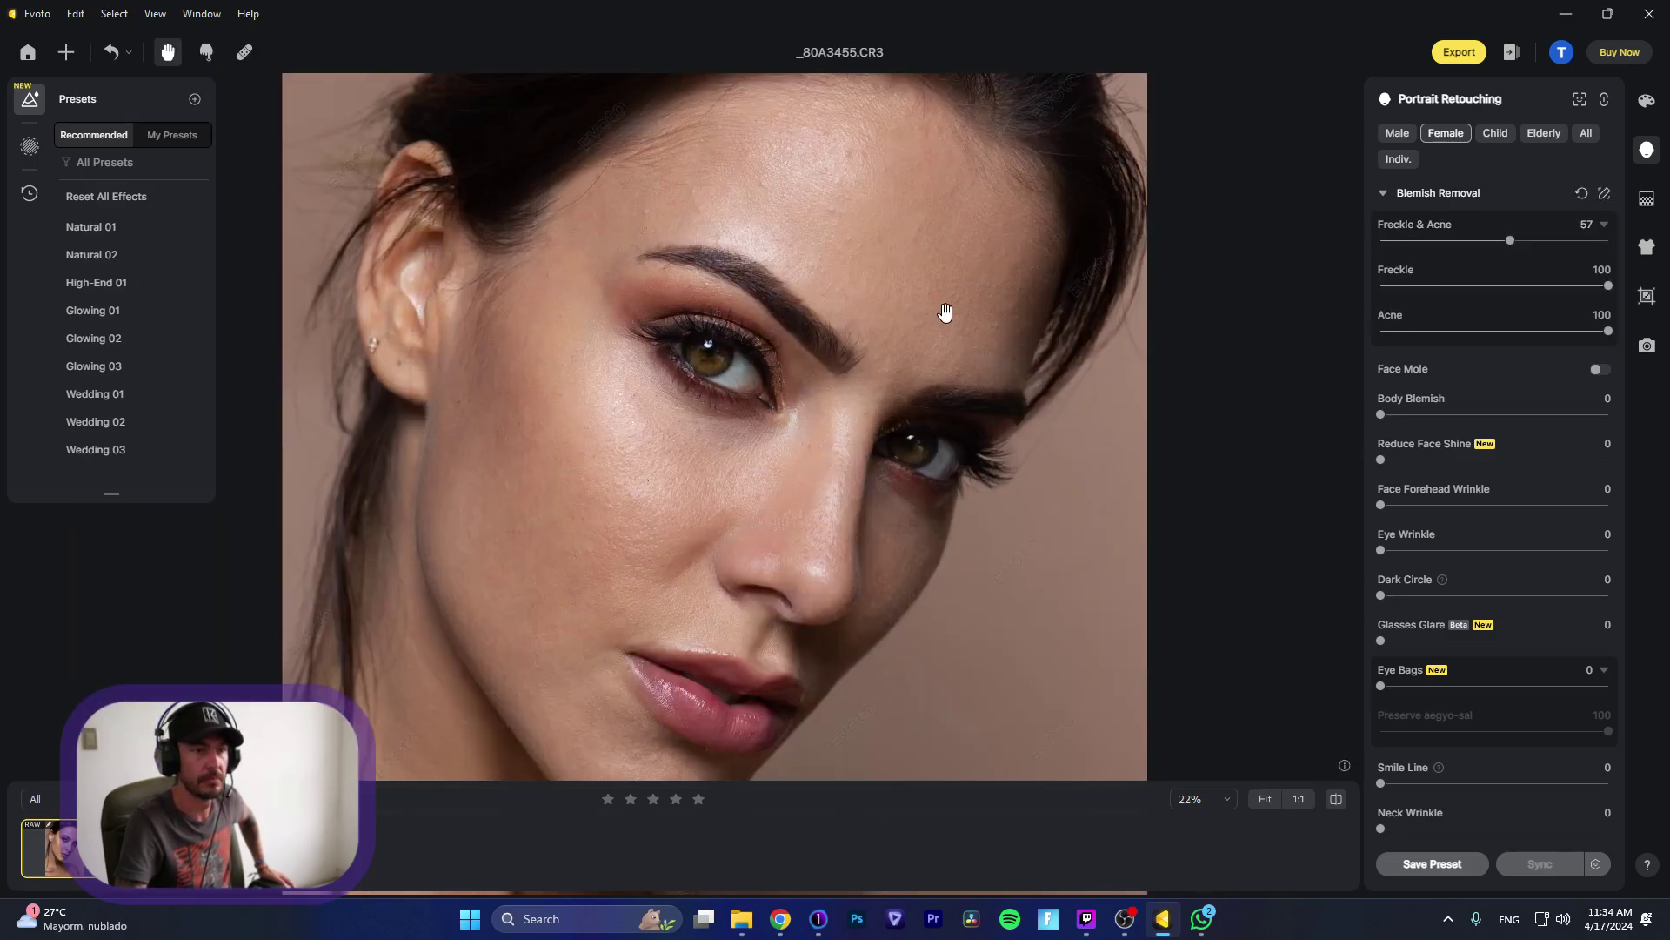
scroll(946, 311, "up", 4)
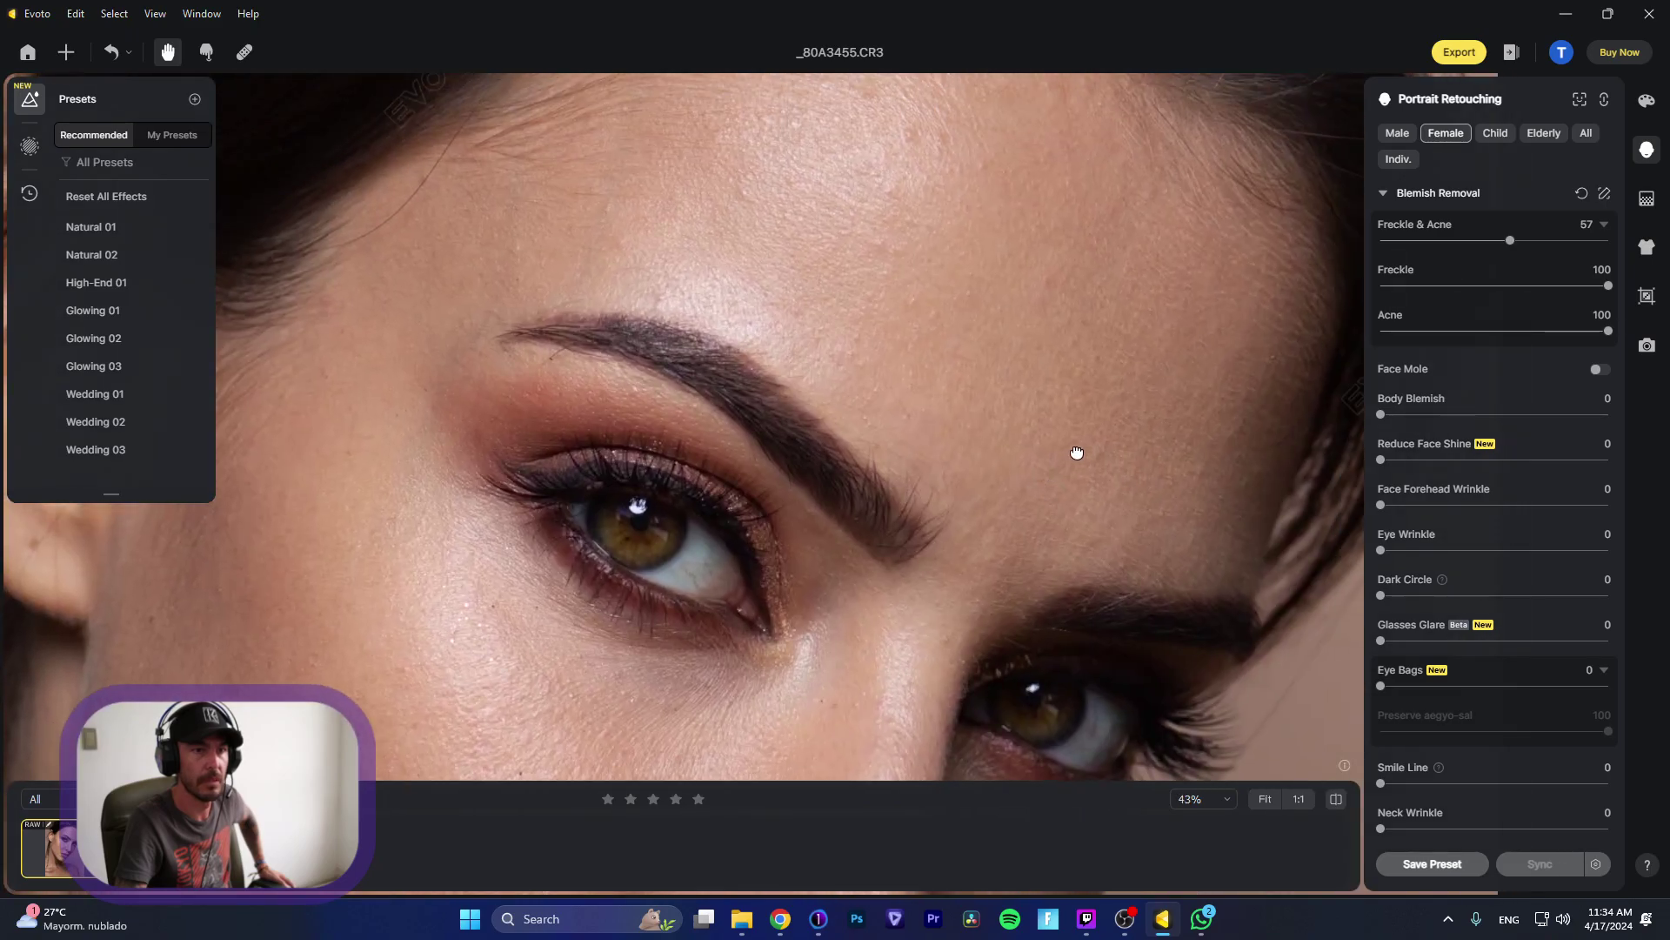
left_click_drag(1077, 452, 1261, 145)
left_click_drag(1066, 399, 1049, 180)
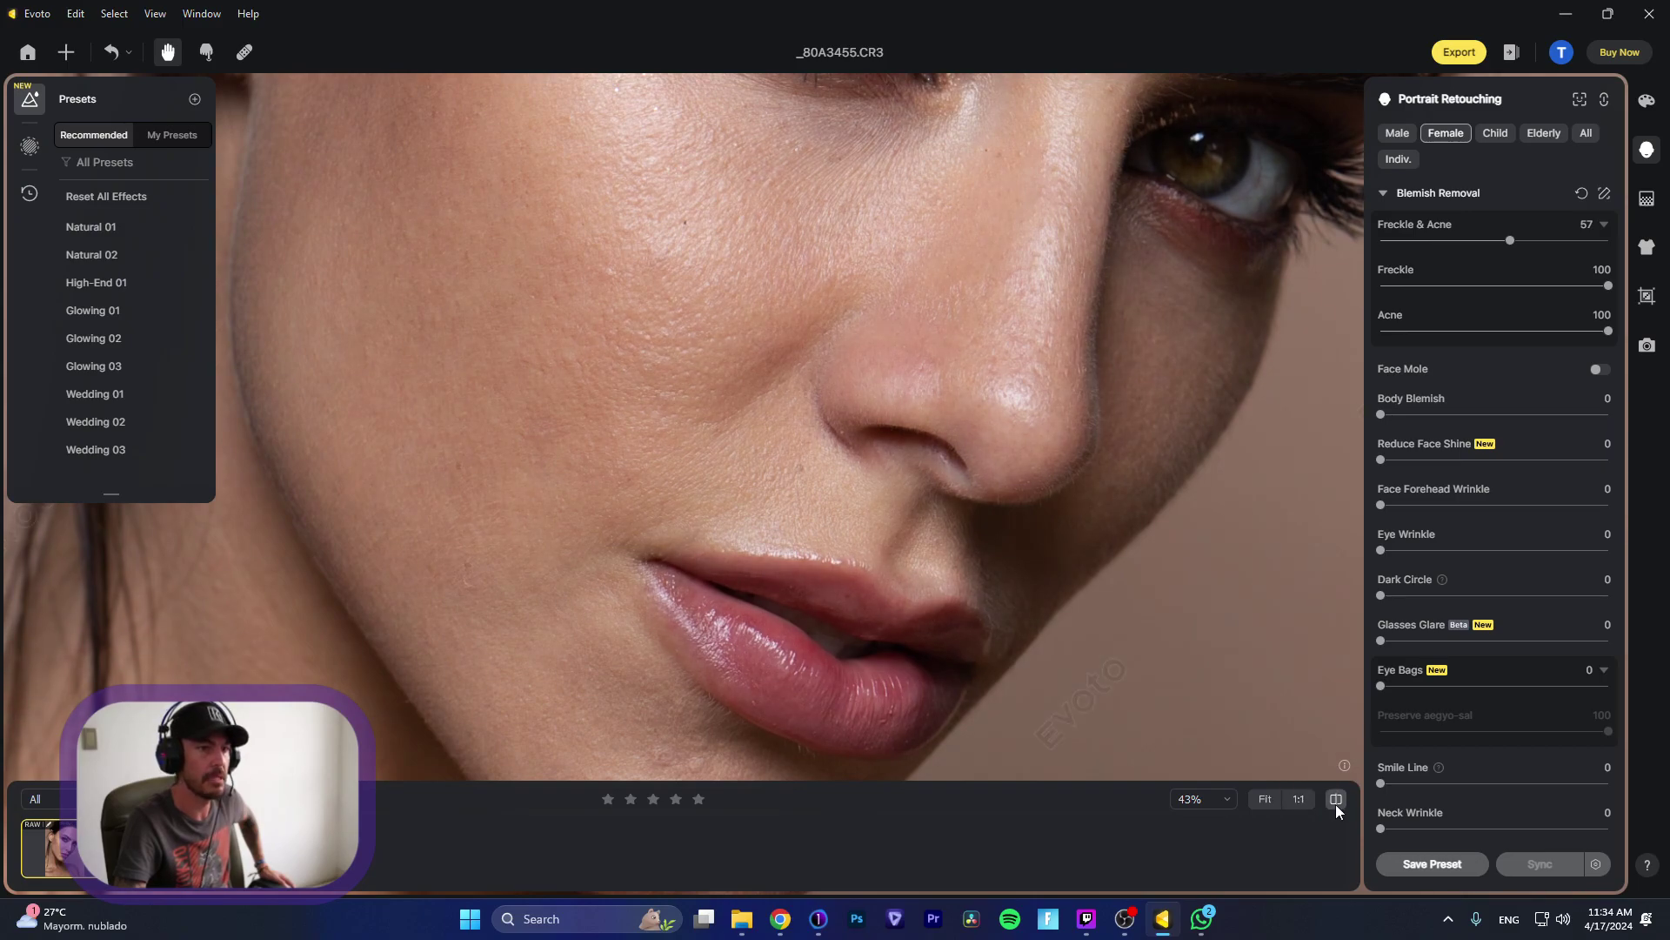
left_click_drag(1019, 344, 906, 461)
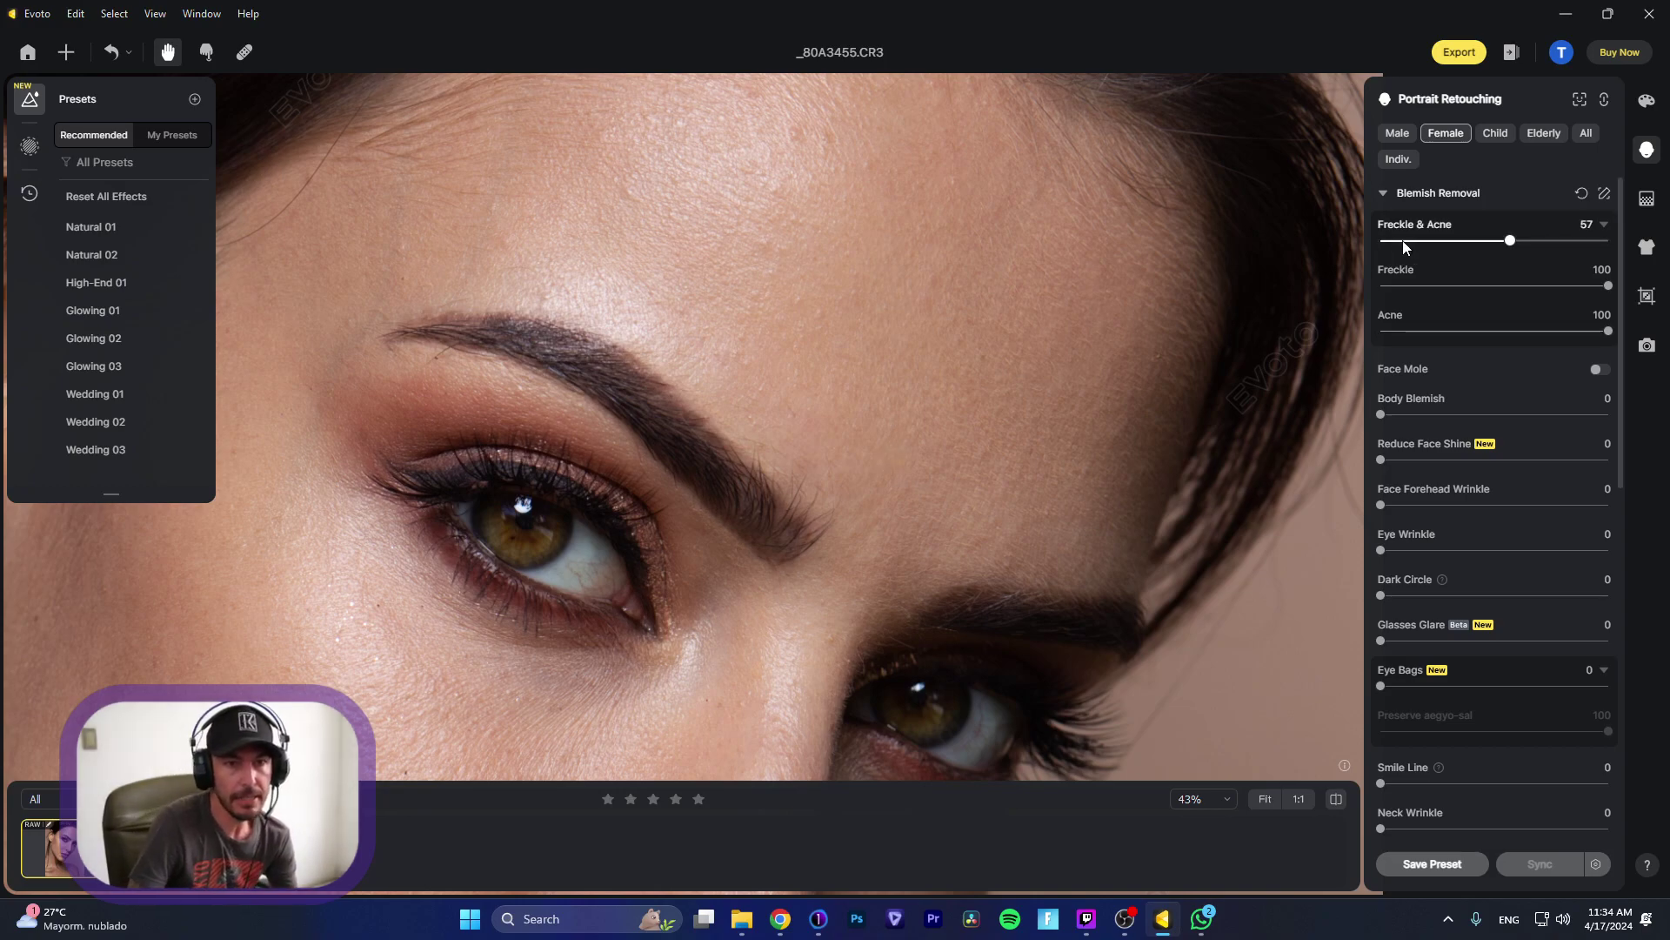
Step: Set Freckle & Acne to 100 and inspect the forehead, cheek and lips against the original
left_click_drag(1510, 241, 1627, 240)
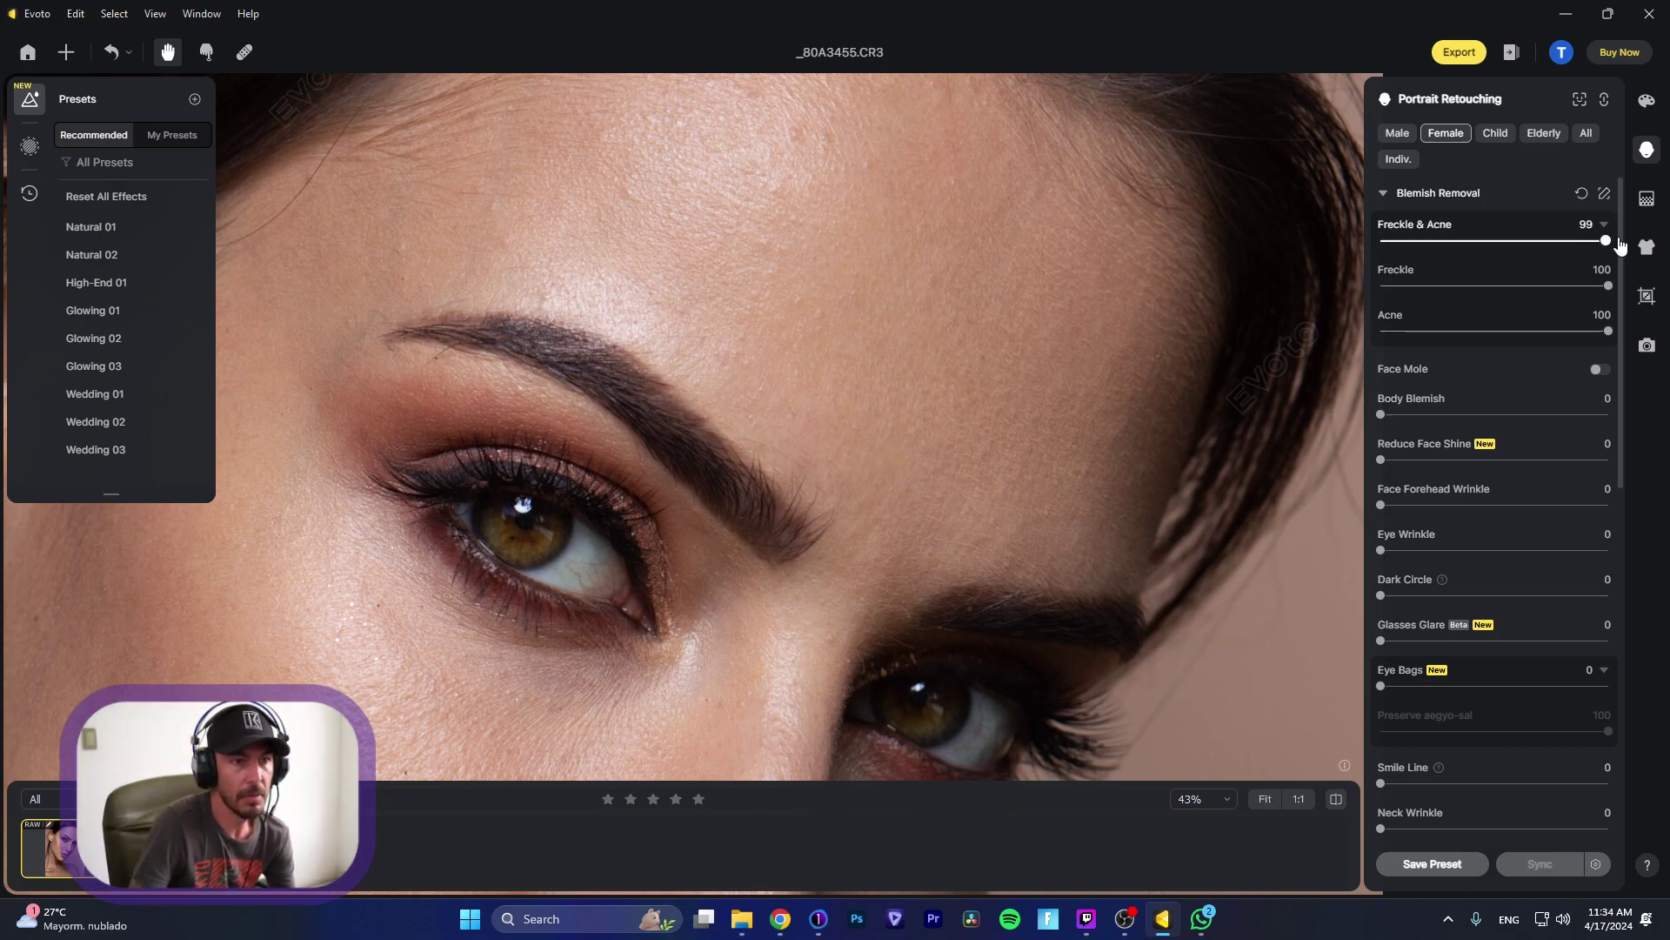
left_click_drag(868, 316, 977, 394)
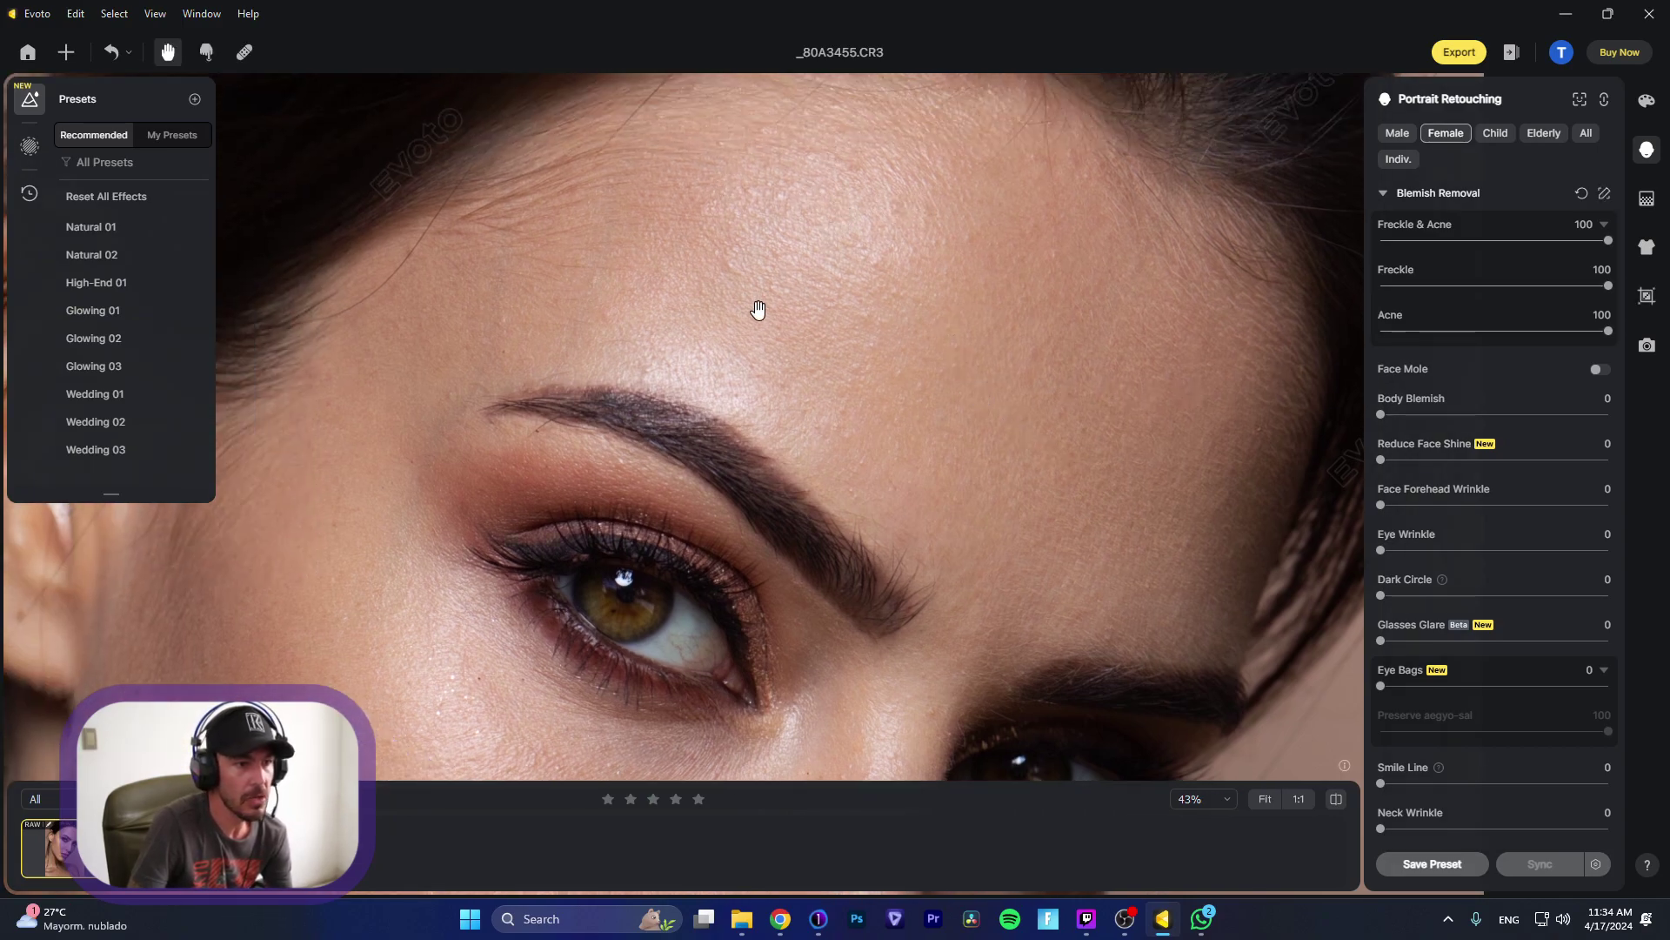
left_click_drag(757, 310, 929, 141)
left_click_drag(858, 275, 844, 111)
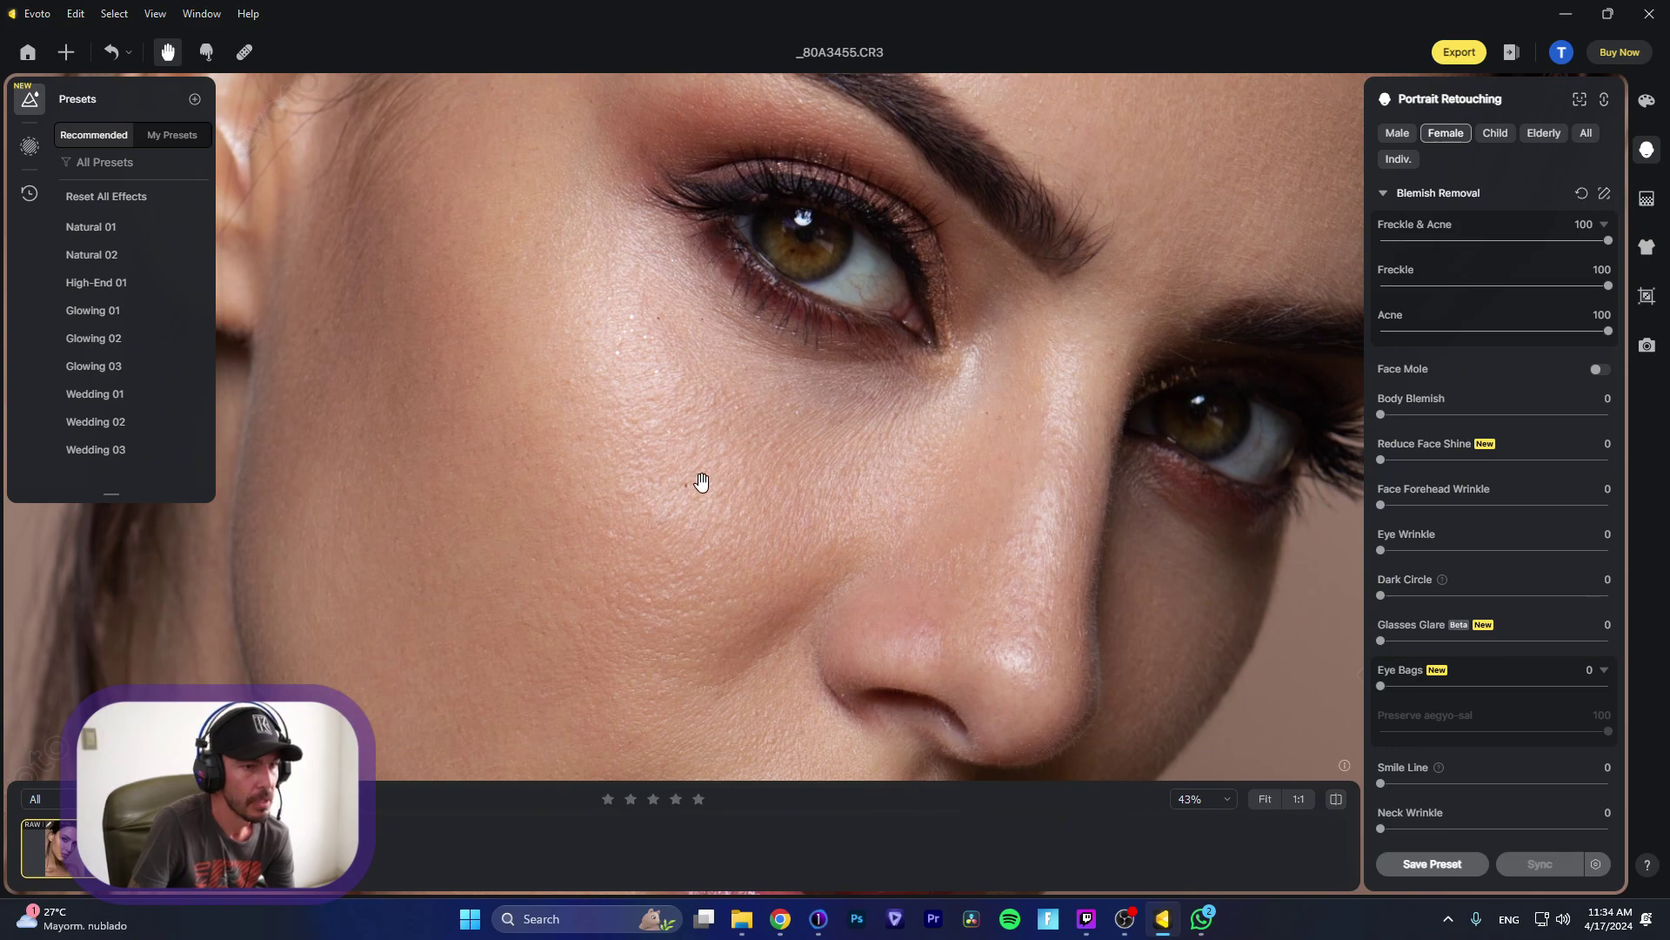
left_click_drag(705, 402, 701, 264)
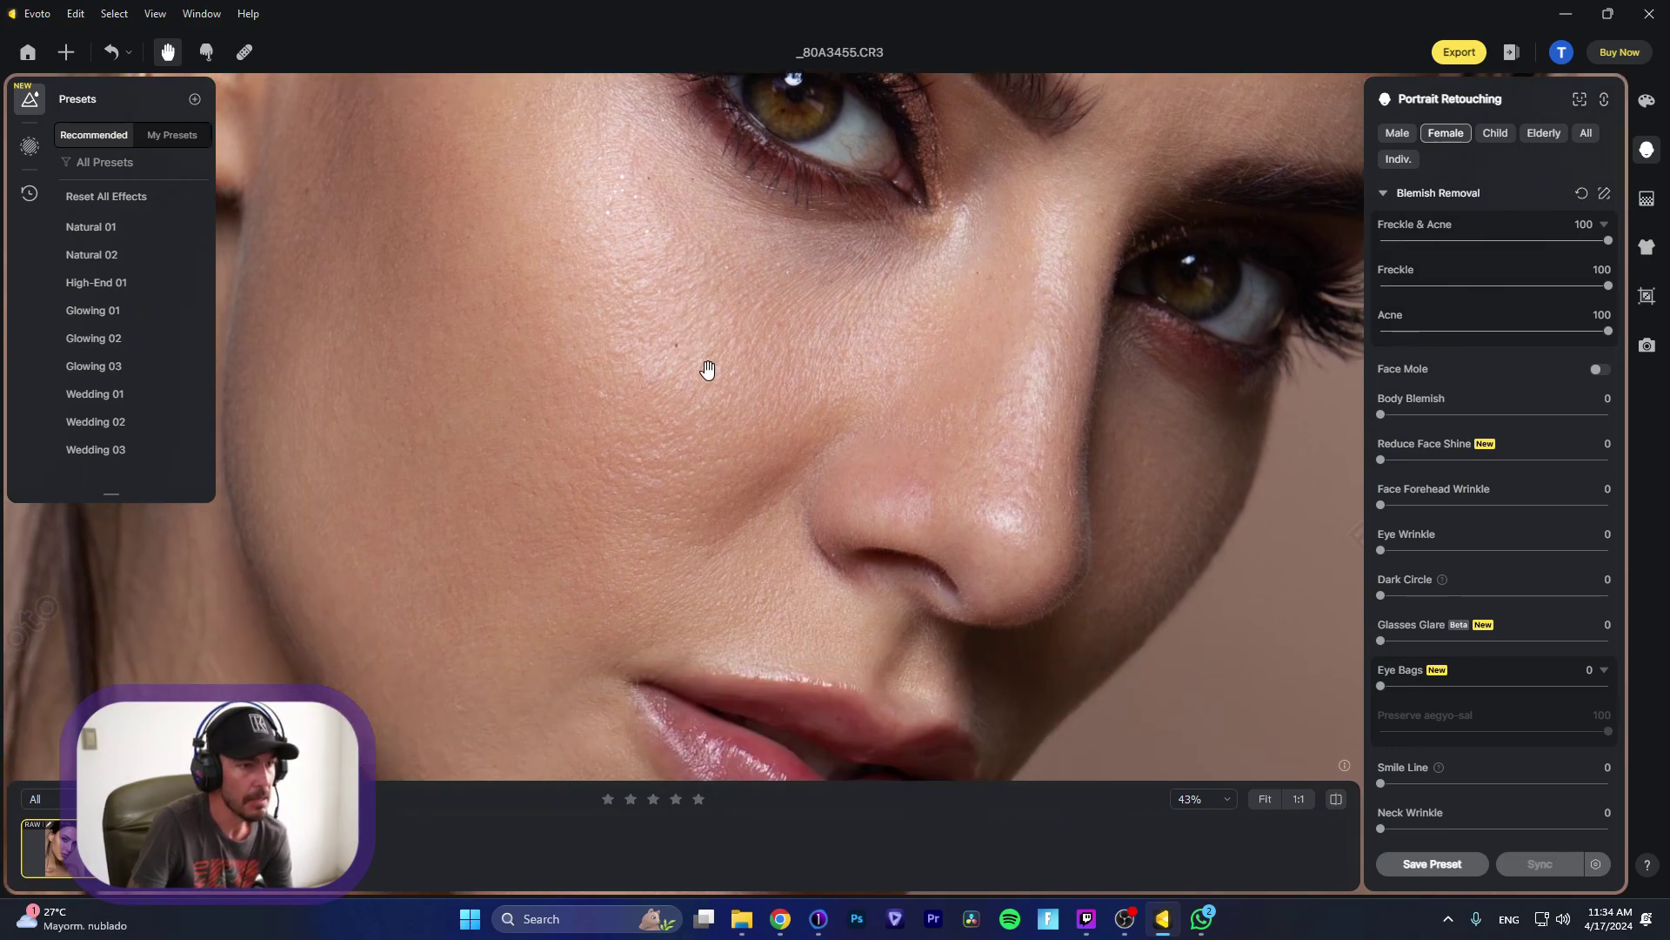
left_click_drag(708, 365, 670, 310)
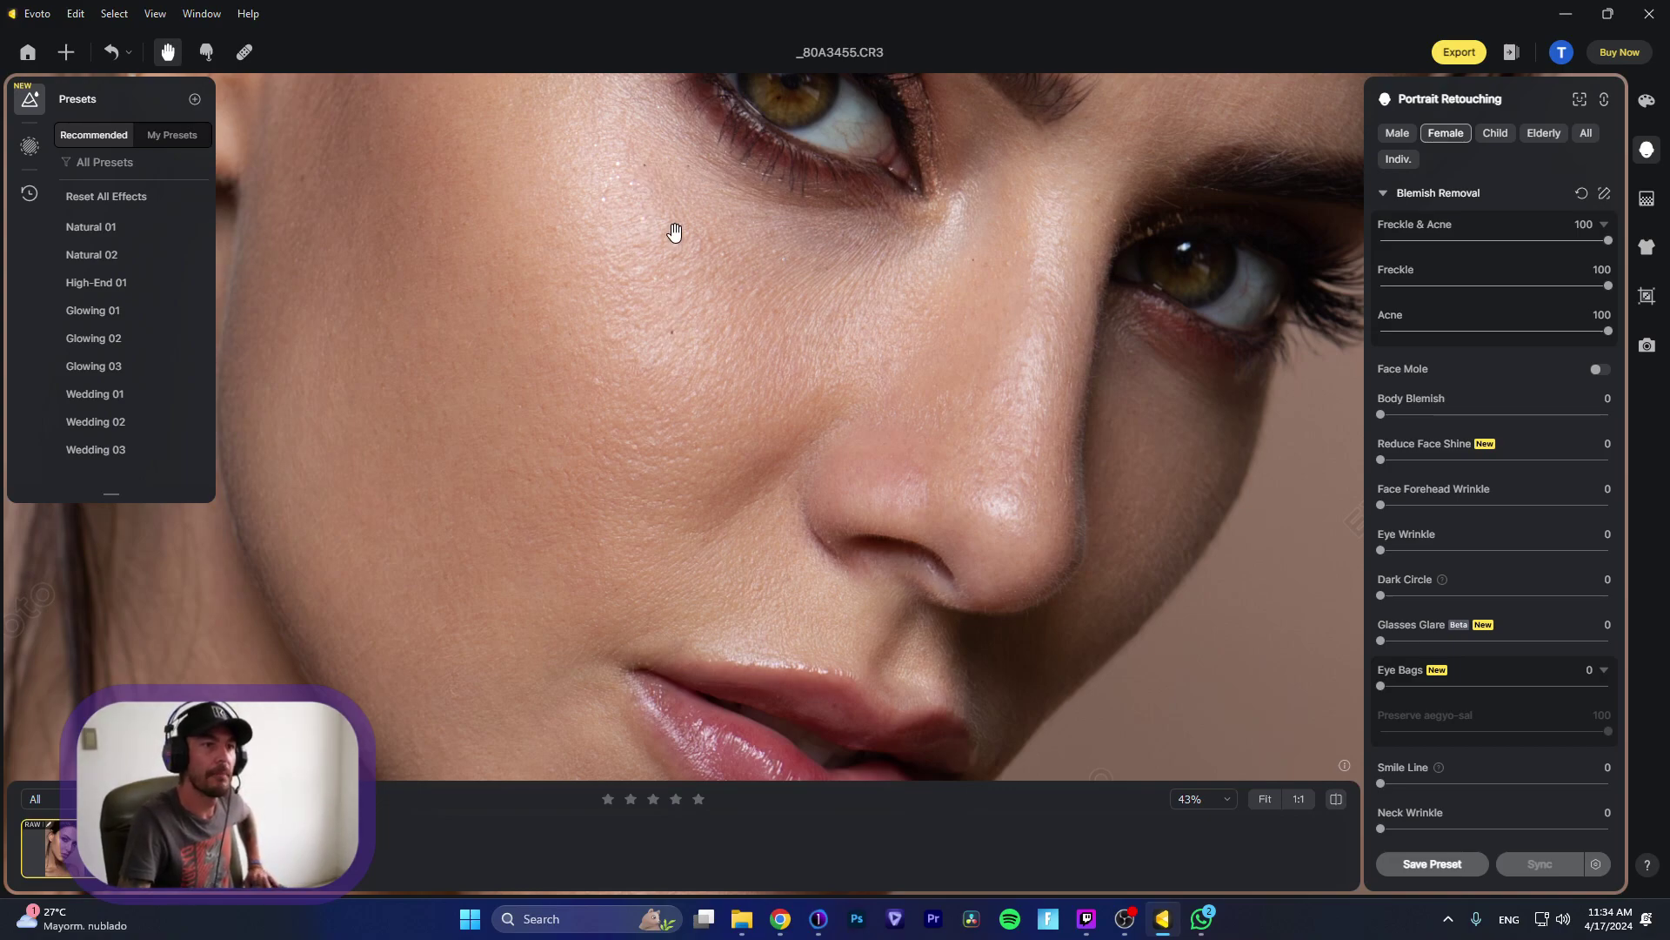
left_click_drag(795, 335, 260, 747)
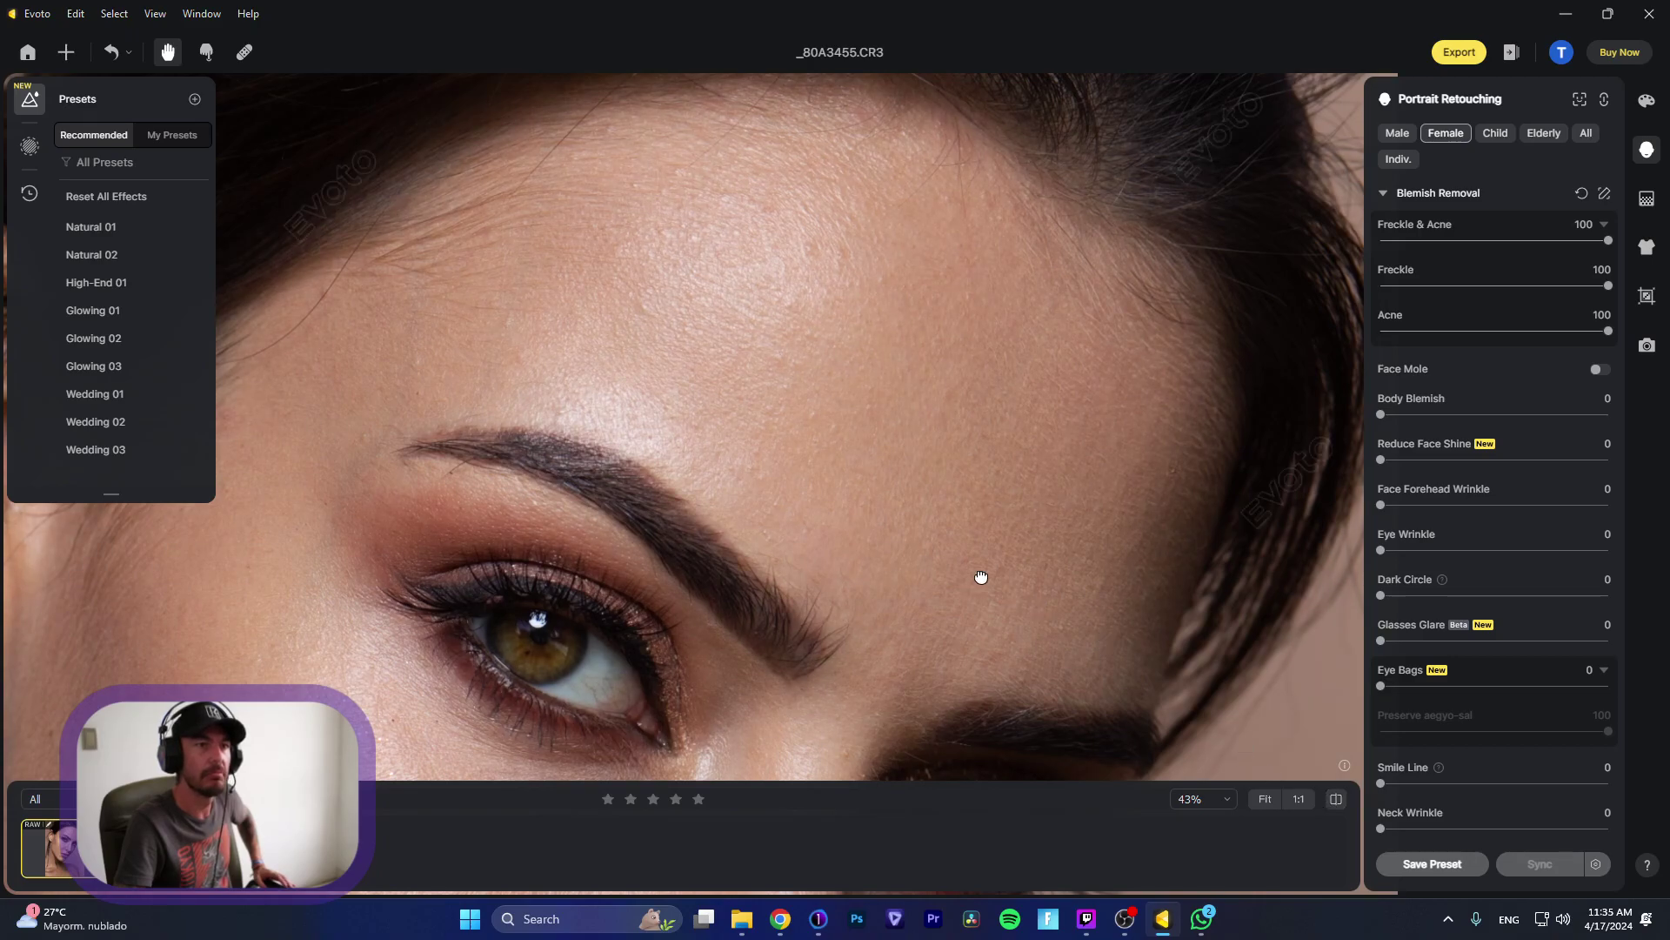
left_click_drag(981, 578, 766, 188)
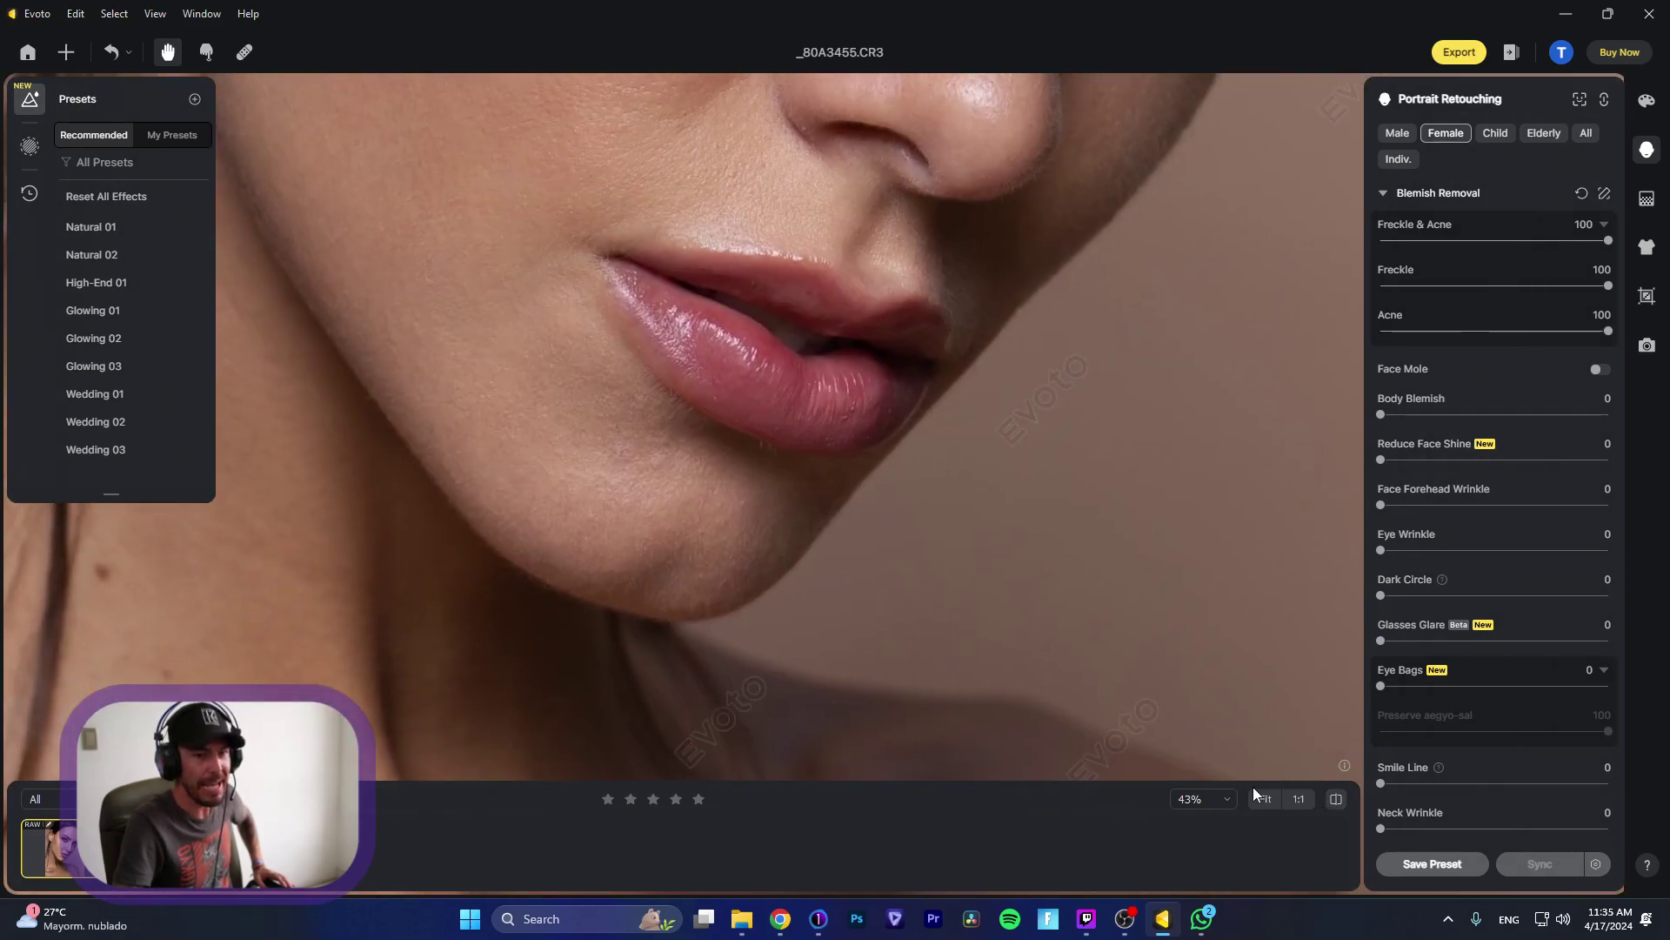
left_click(1336, 801)
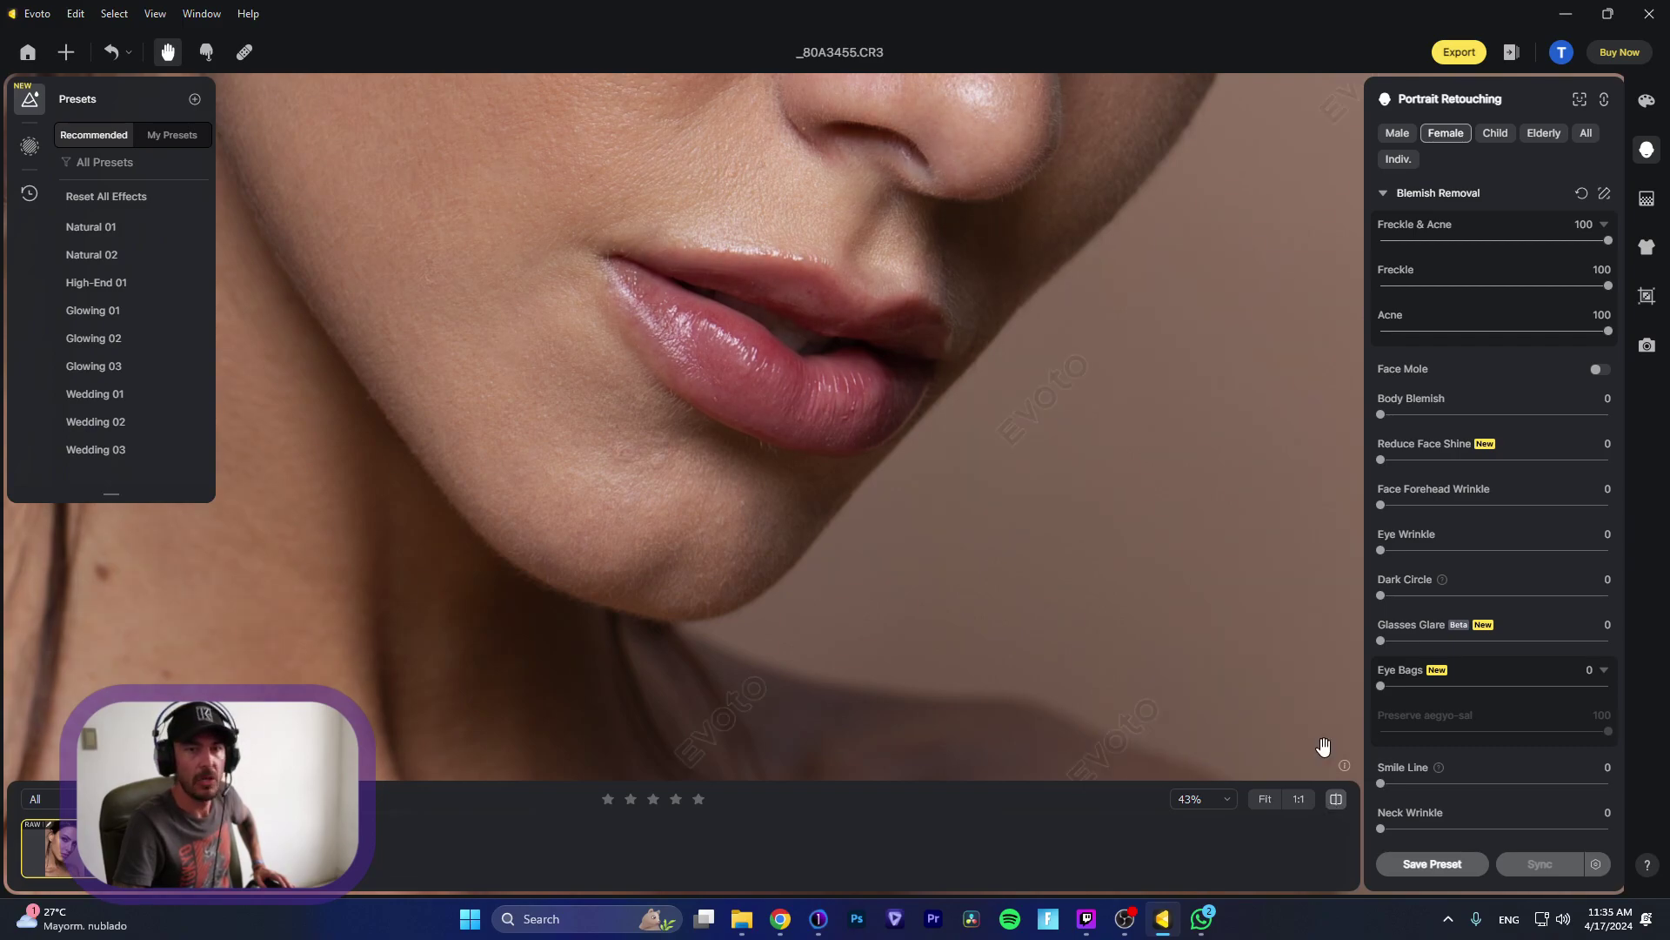
left_click_drag(896, 243, 854, 490)
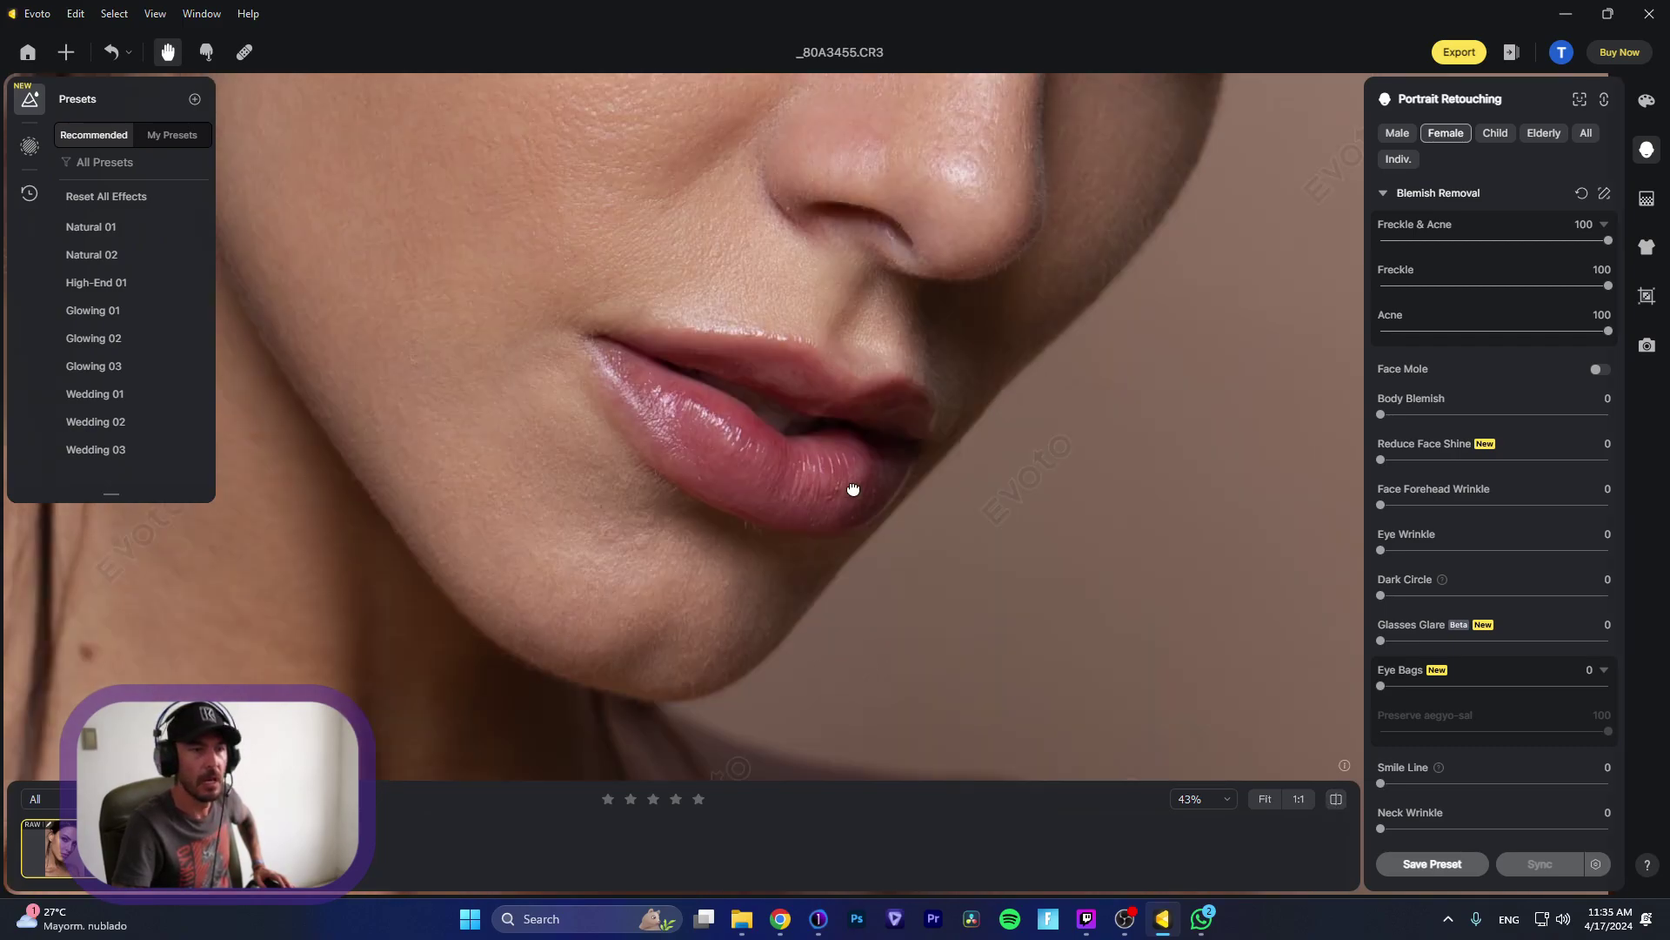
Step: Try a Reduce Face Shine strength of 100 on the whole face and return it to 0
scroll(854, 489, "down", 5)
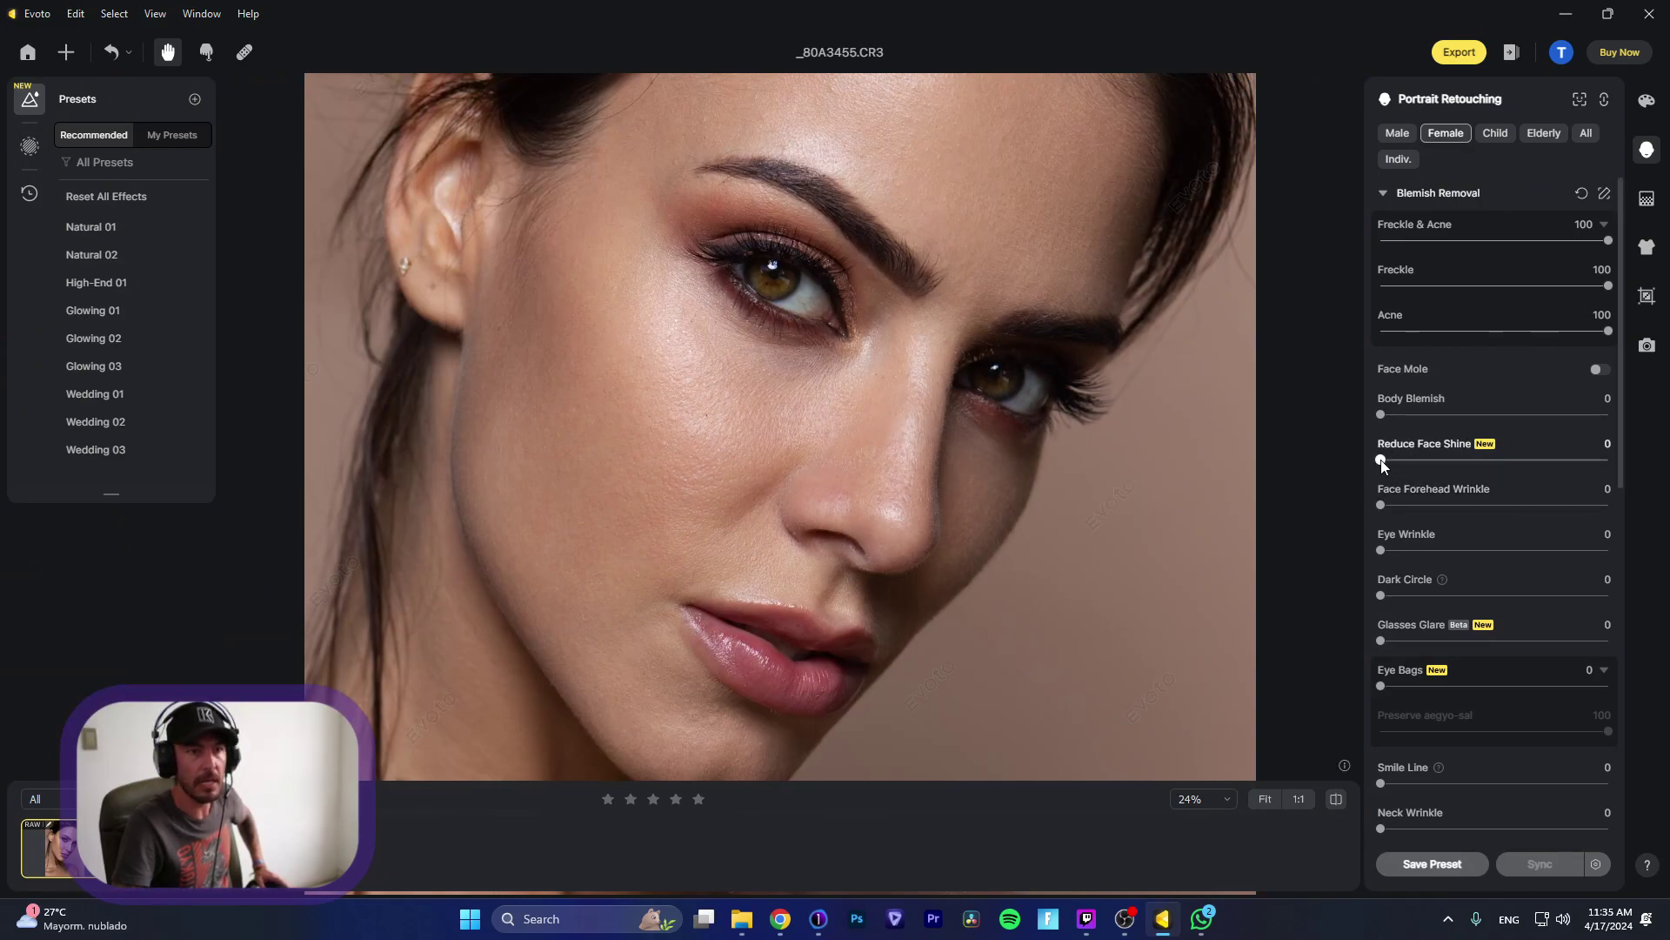
left_click_drag(1381, 460, 1639, 477)
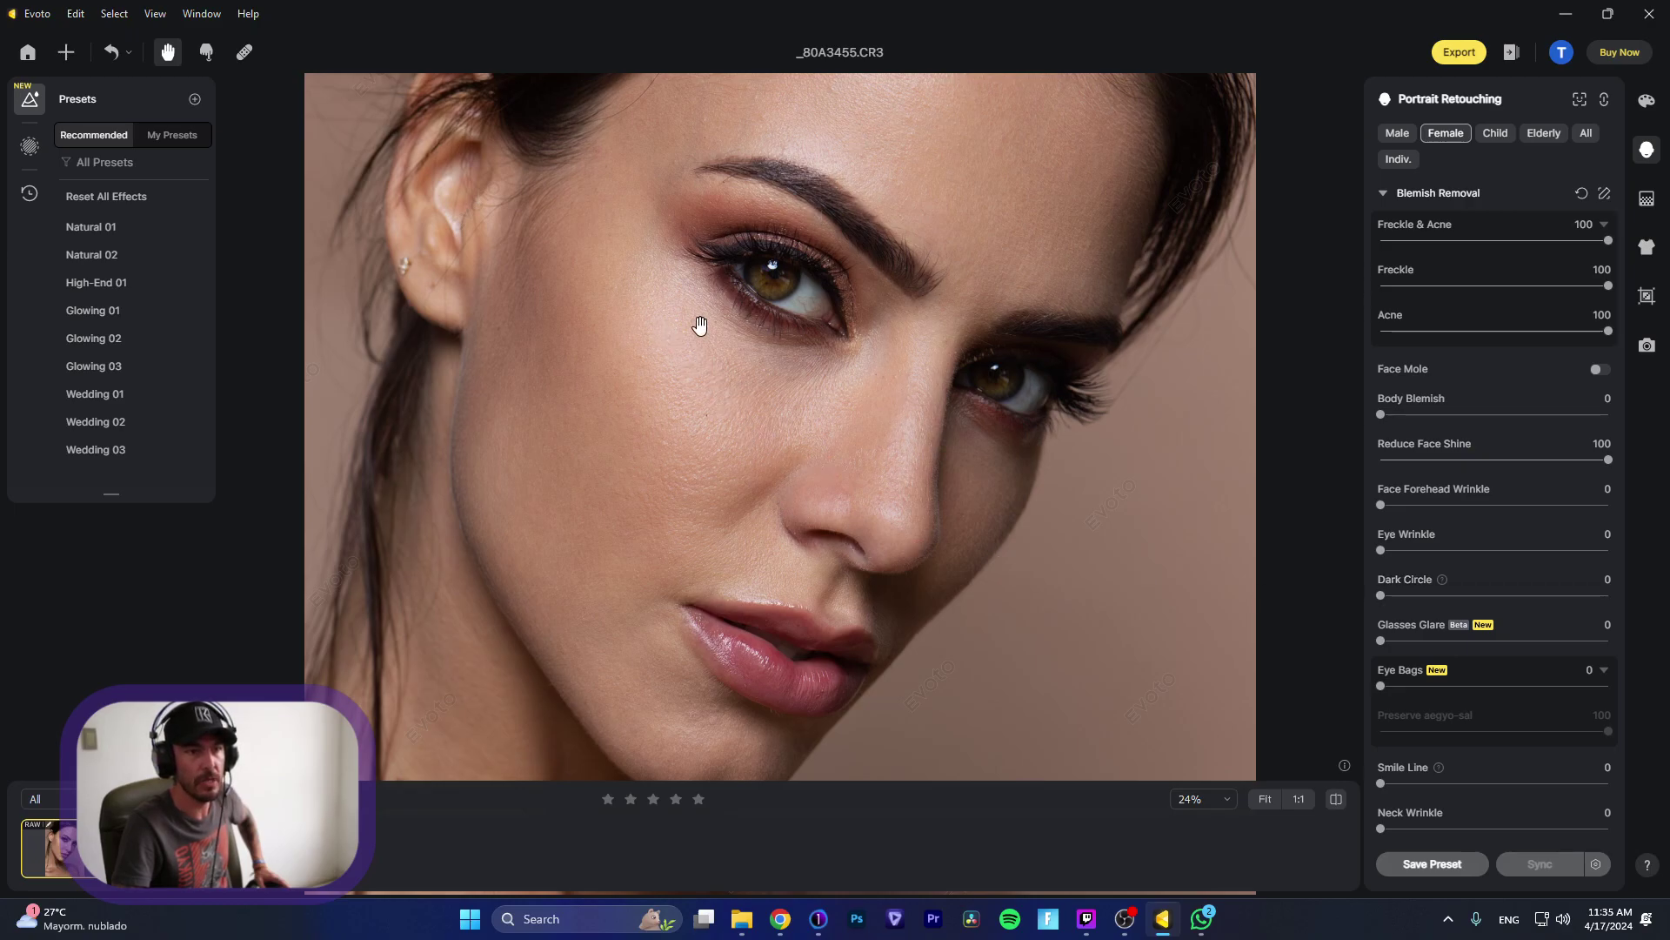
left_click_drag(1608, 460, 1383, 461)
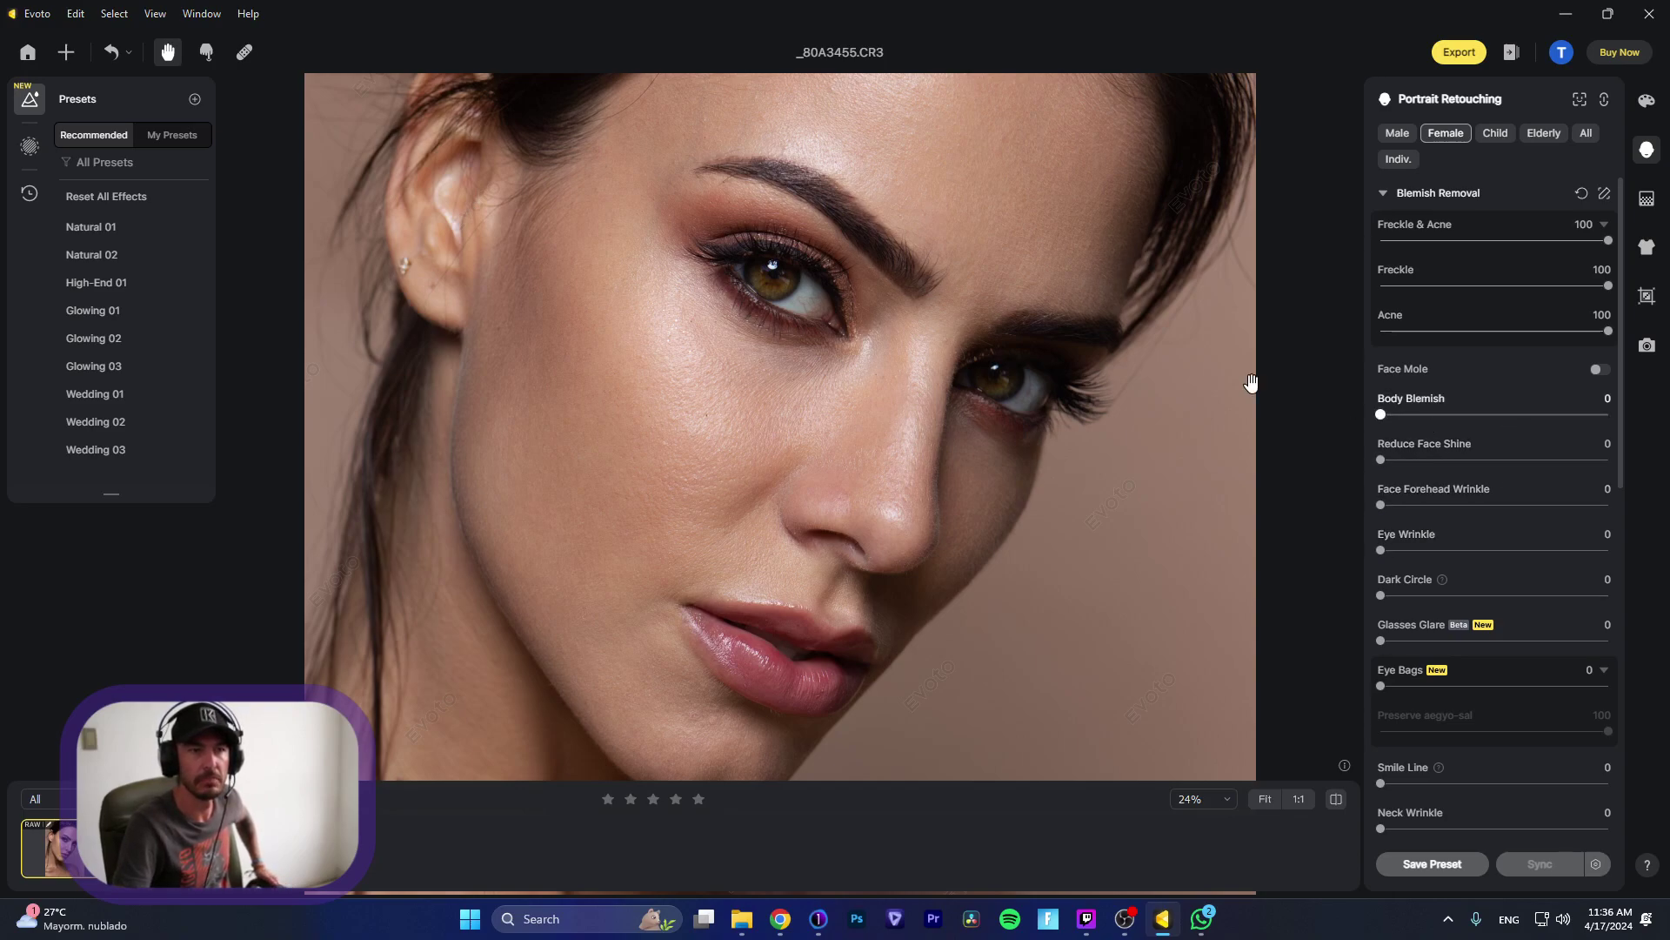
Step: Try a Face Forehead Wrinkle strength of 100, check the forehead up close and return it to 0
left_click_drag(1033, 234, 1036, 362)
left_click_drag(1391, 512, 1546, 513)
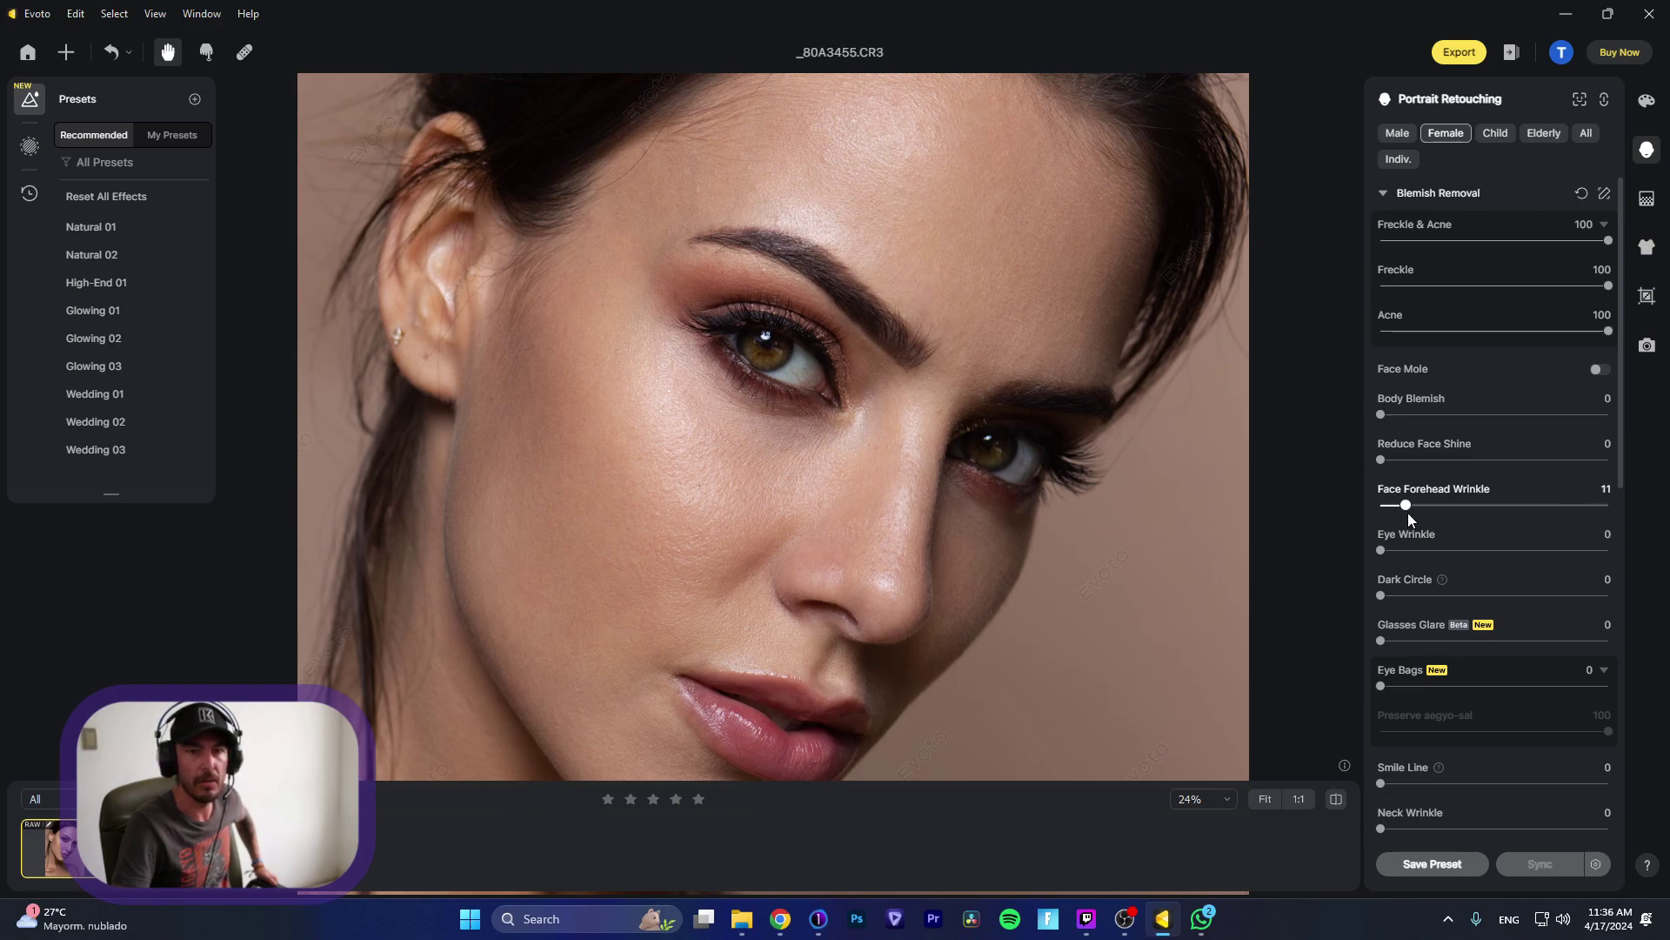
left_click_drag(1408, 516, 1630, 502)
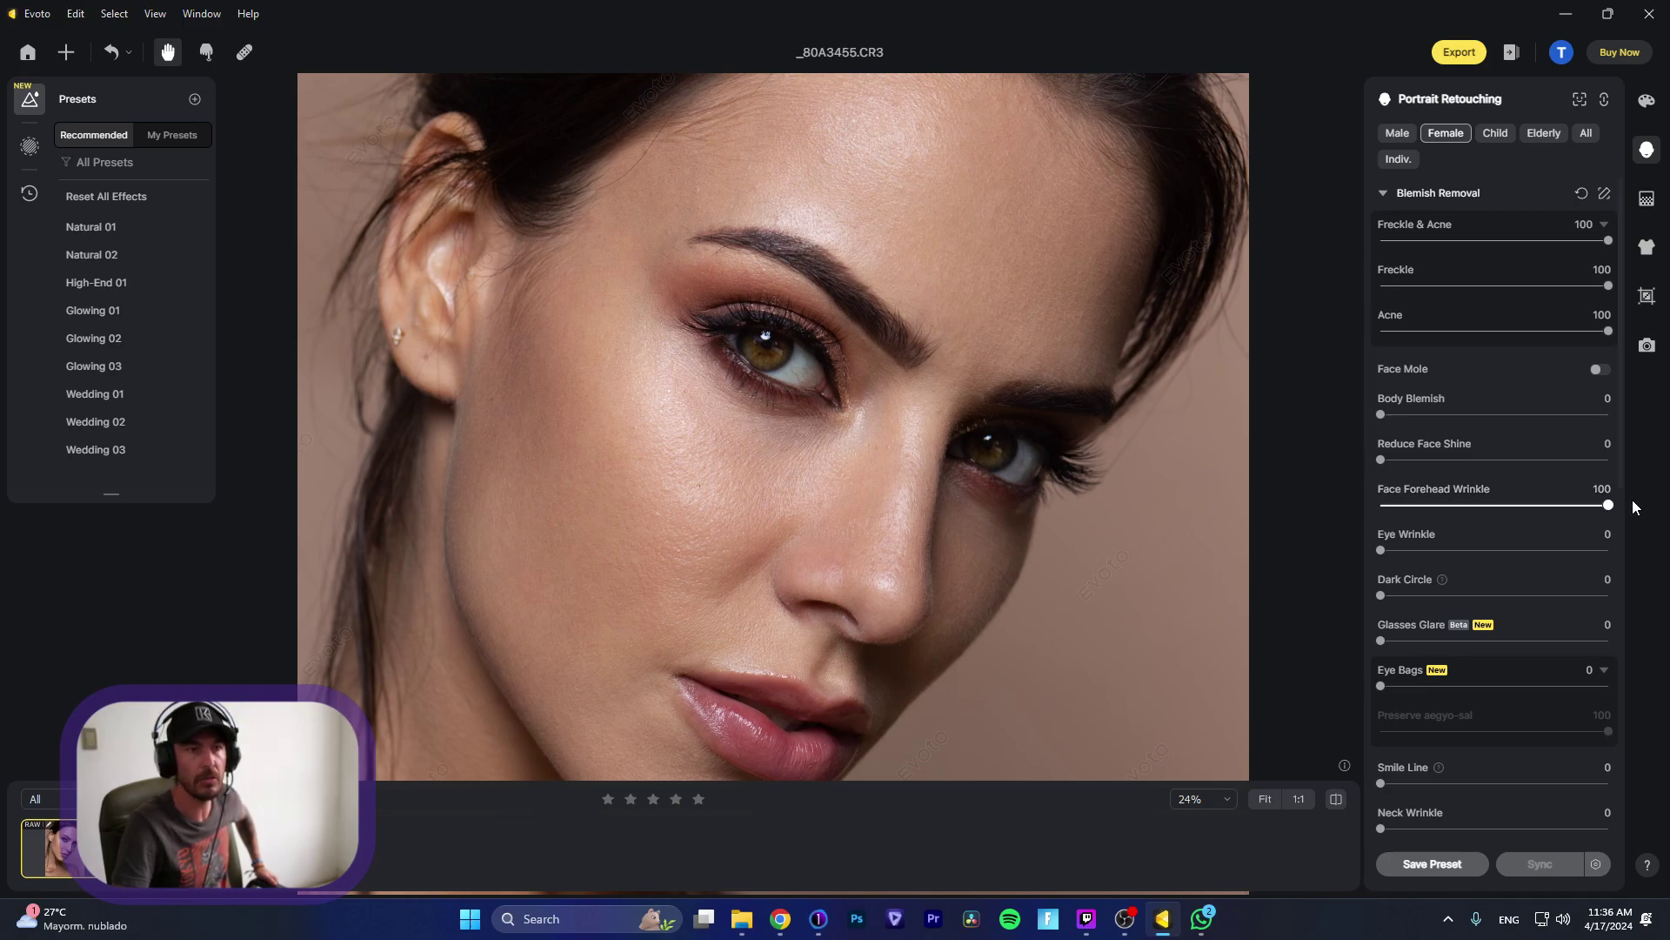
key("h")
scroll(983, 295, "up", 2)
left_click_drag(917, 157, 1061, 347)
left_click_drag(1583, 504, 1382, 510)
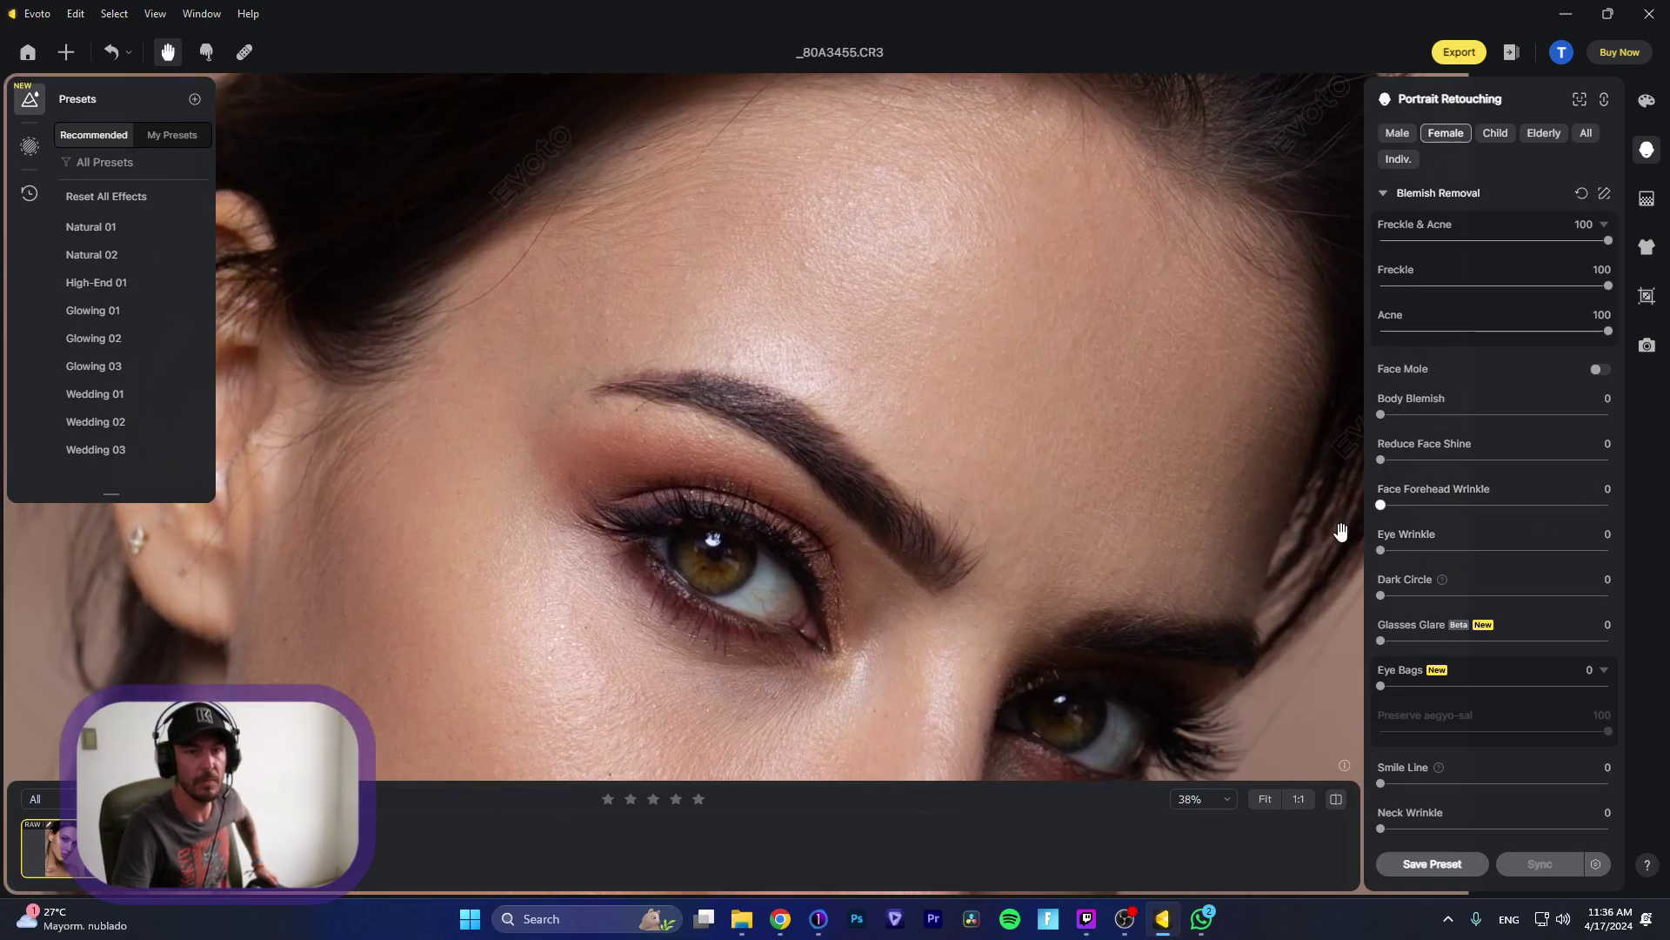
Step: Try an Eye Wrinkle strength of 100, examine the skin around the eyes and return it to 0
left_click_drag(981, 418, 948, 291)
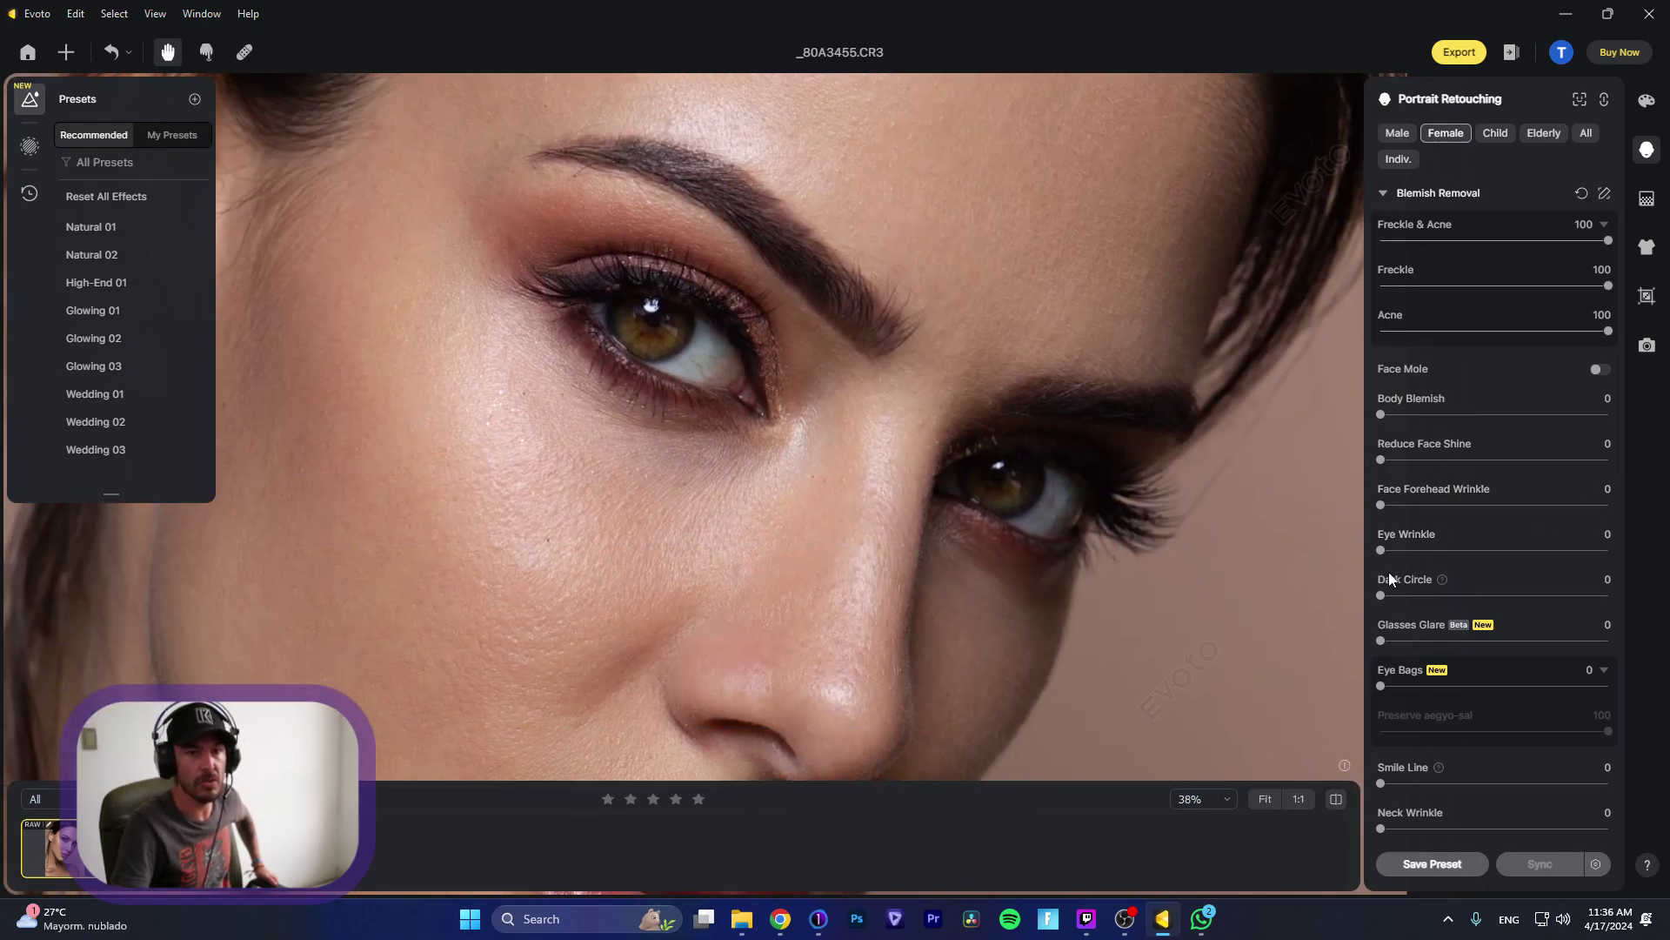
left_click_drag(1381, 550, 1609, 551)
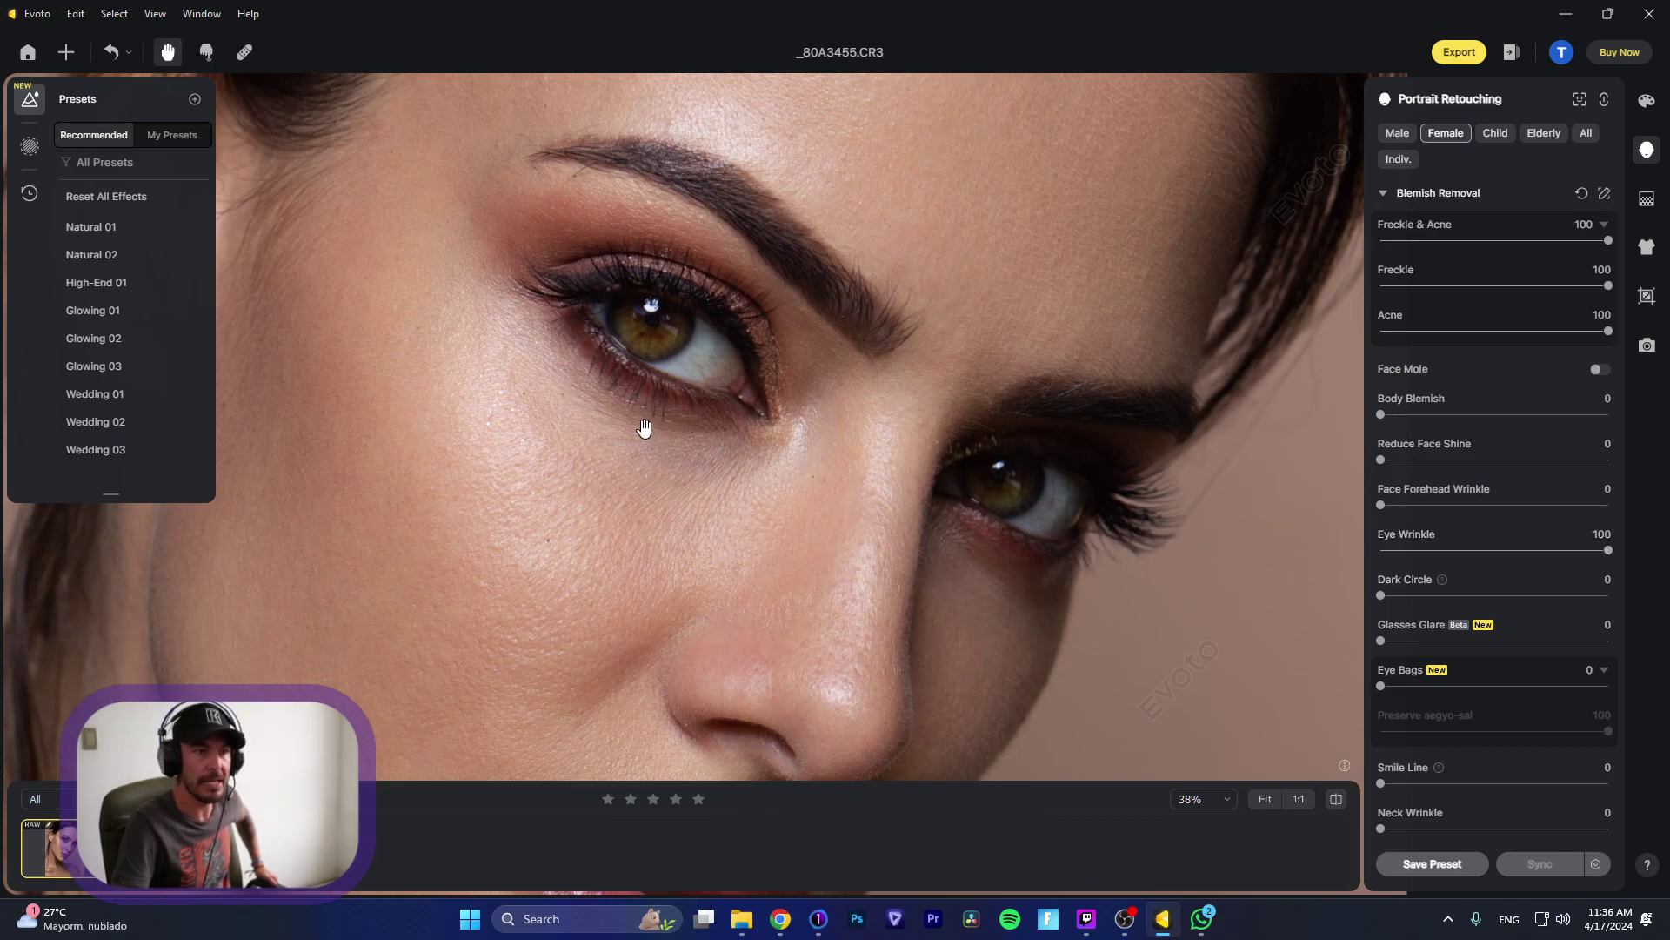
scroll(643, 428, "up", 3)
scroll(644, 428, "down", 2)
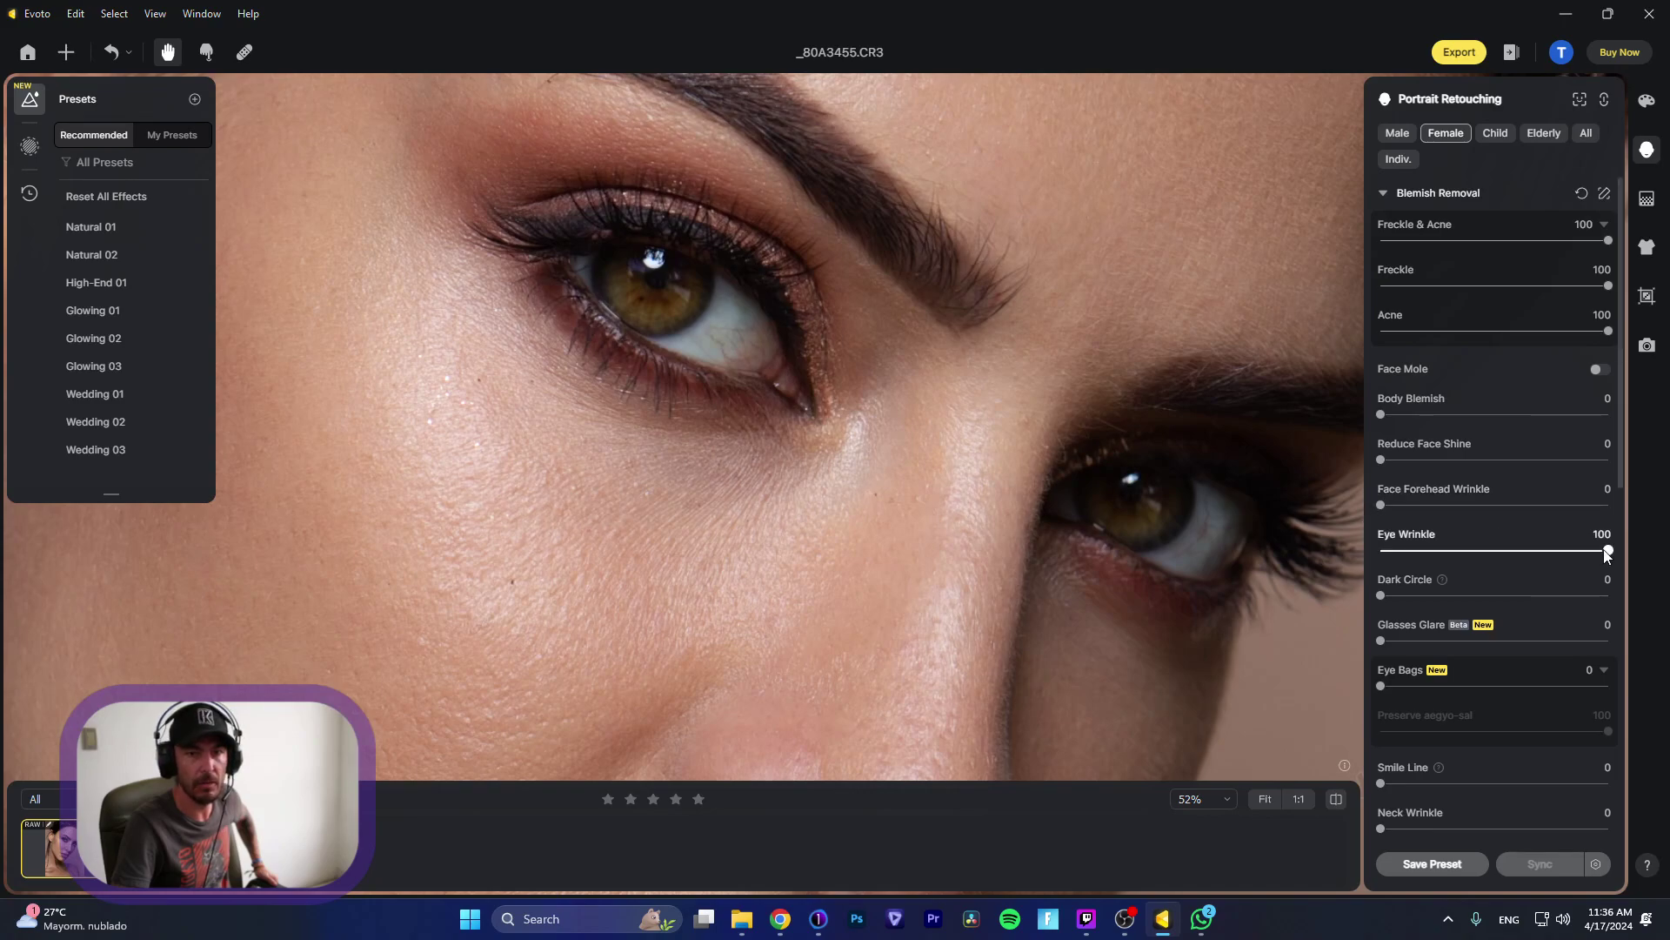
mouse_move(1608, 551)
left_mouse_down()
mouse_move(1347, 553)
mouse_move(1609, 550)
left_mouse_up()
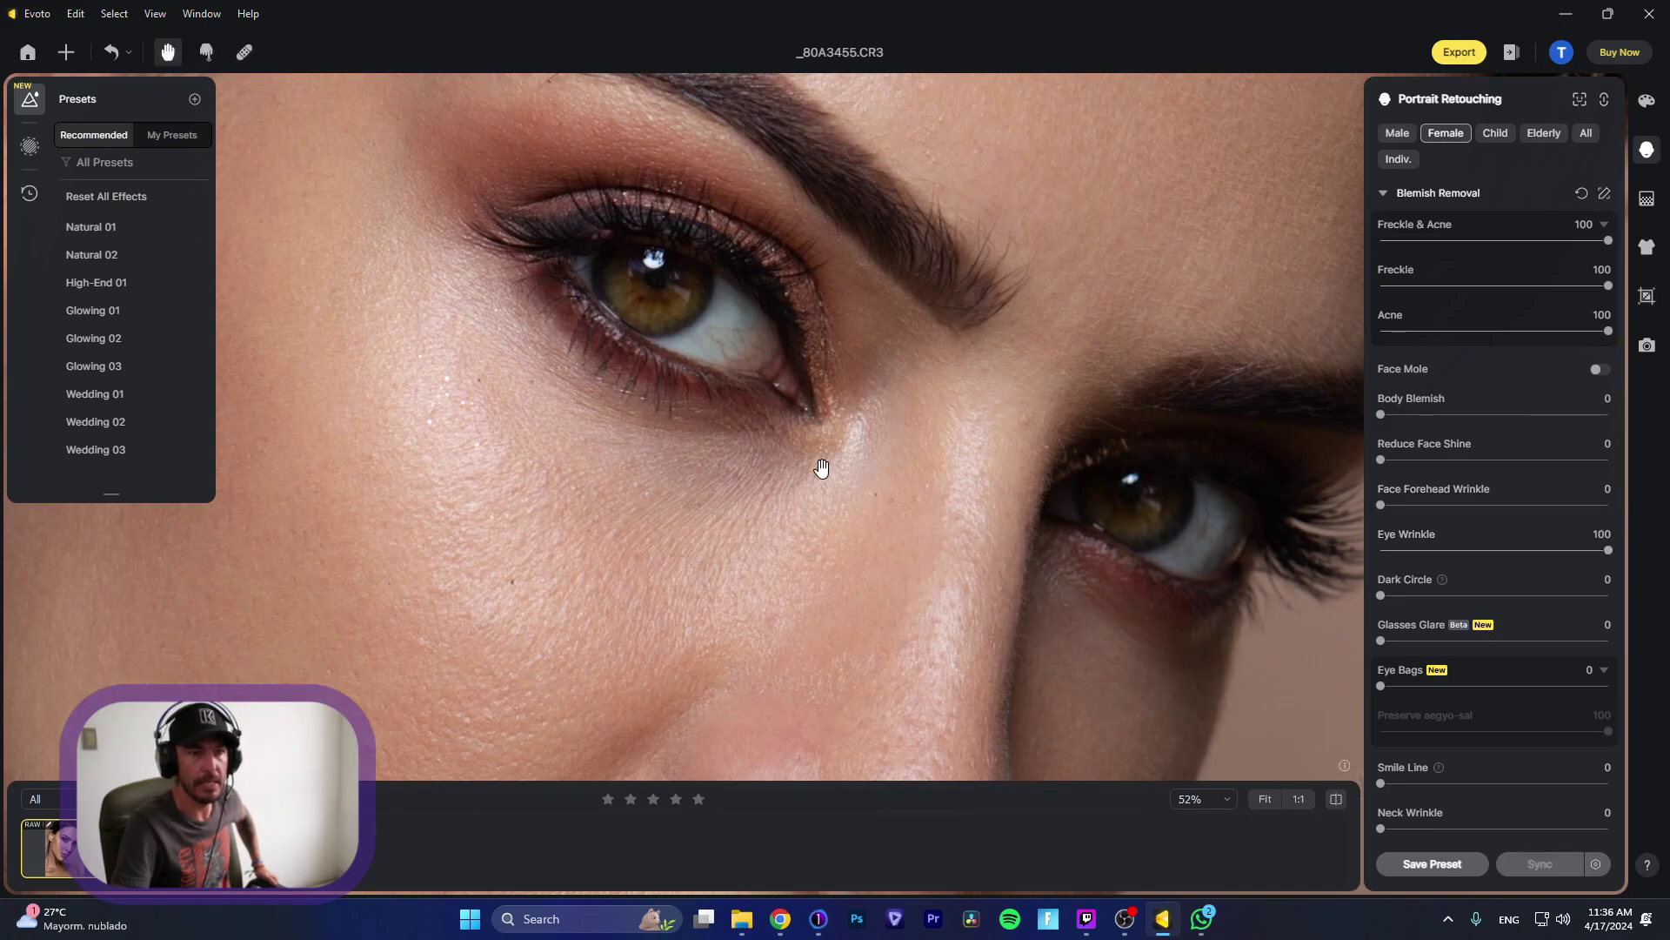
scroll(828, 468, "down", 4)
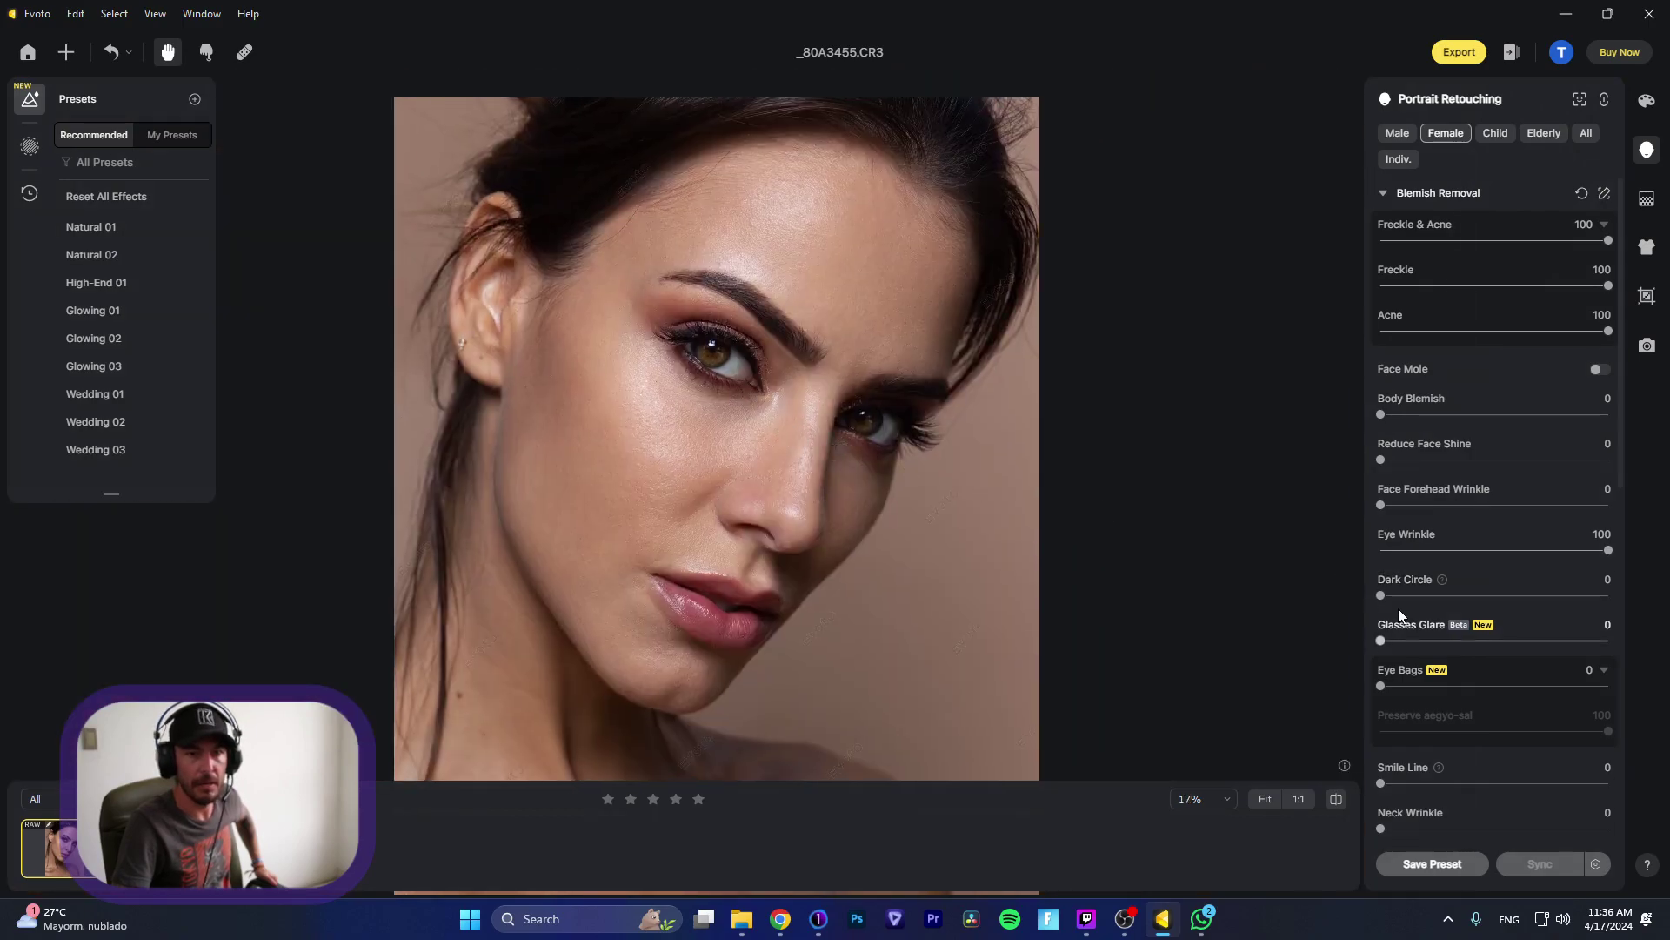
left_click_drag(1608, 550, 1381, 552)
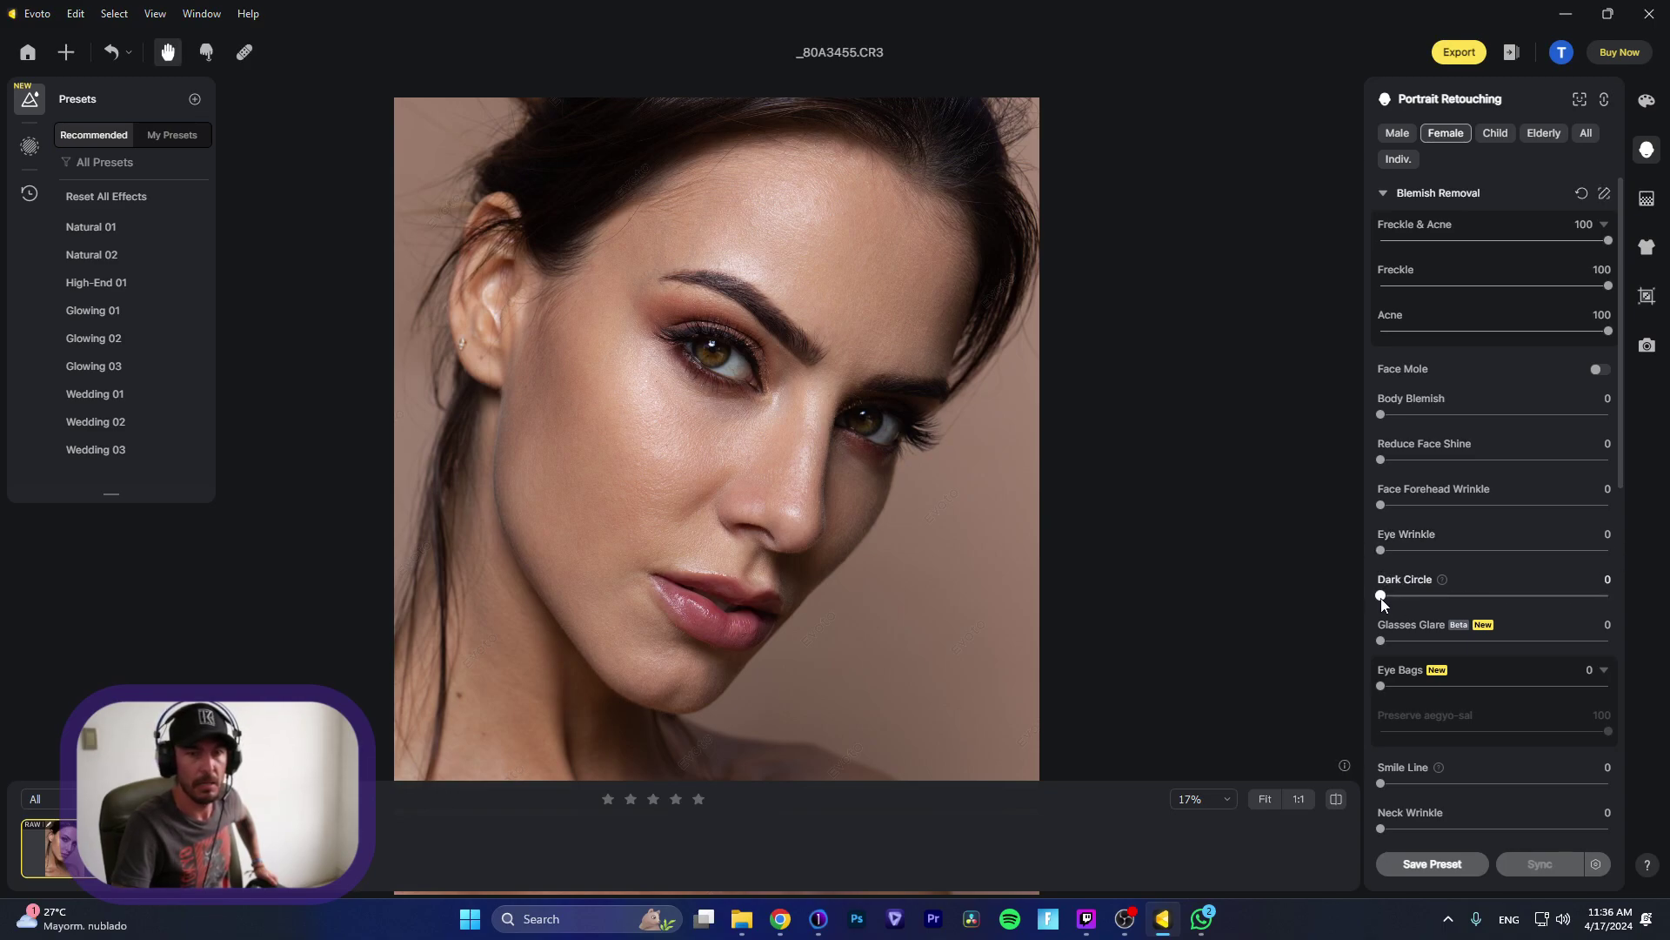
Step: Try a Dark Circle strength of 100, examine the skin under the eyes up close and reduce it to 47
left_click_drag(1382, 596, 1608, 596)
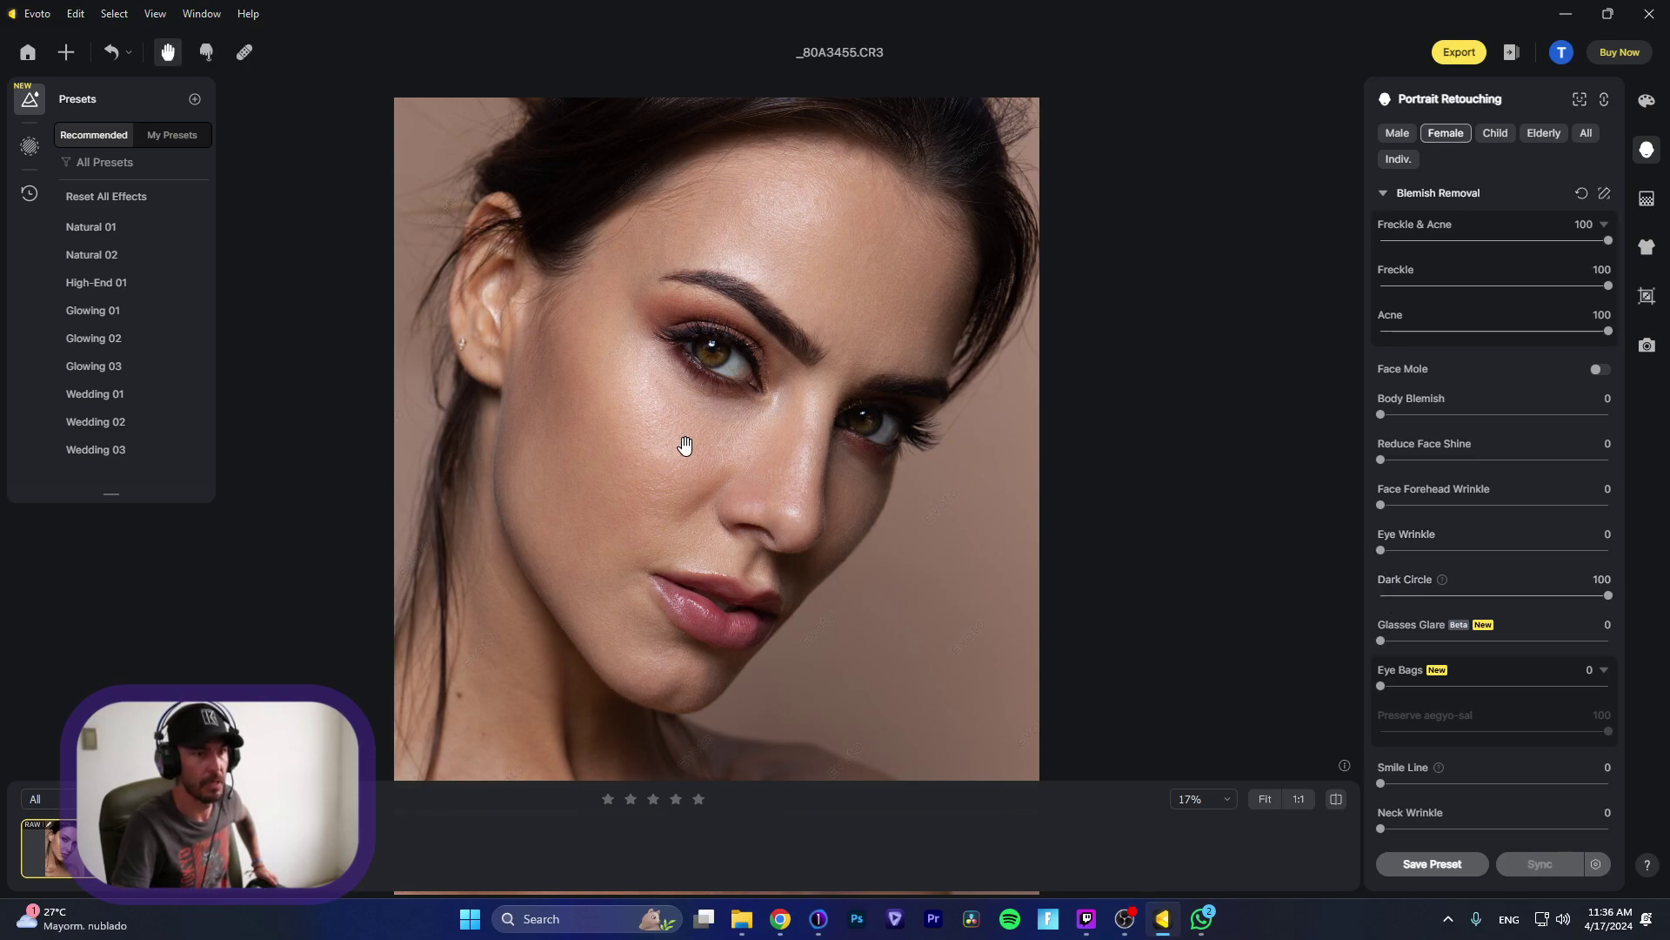
scroll(709, 446, "up", 3)
scroll(709, 446, "up", 2)
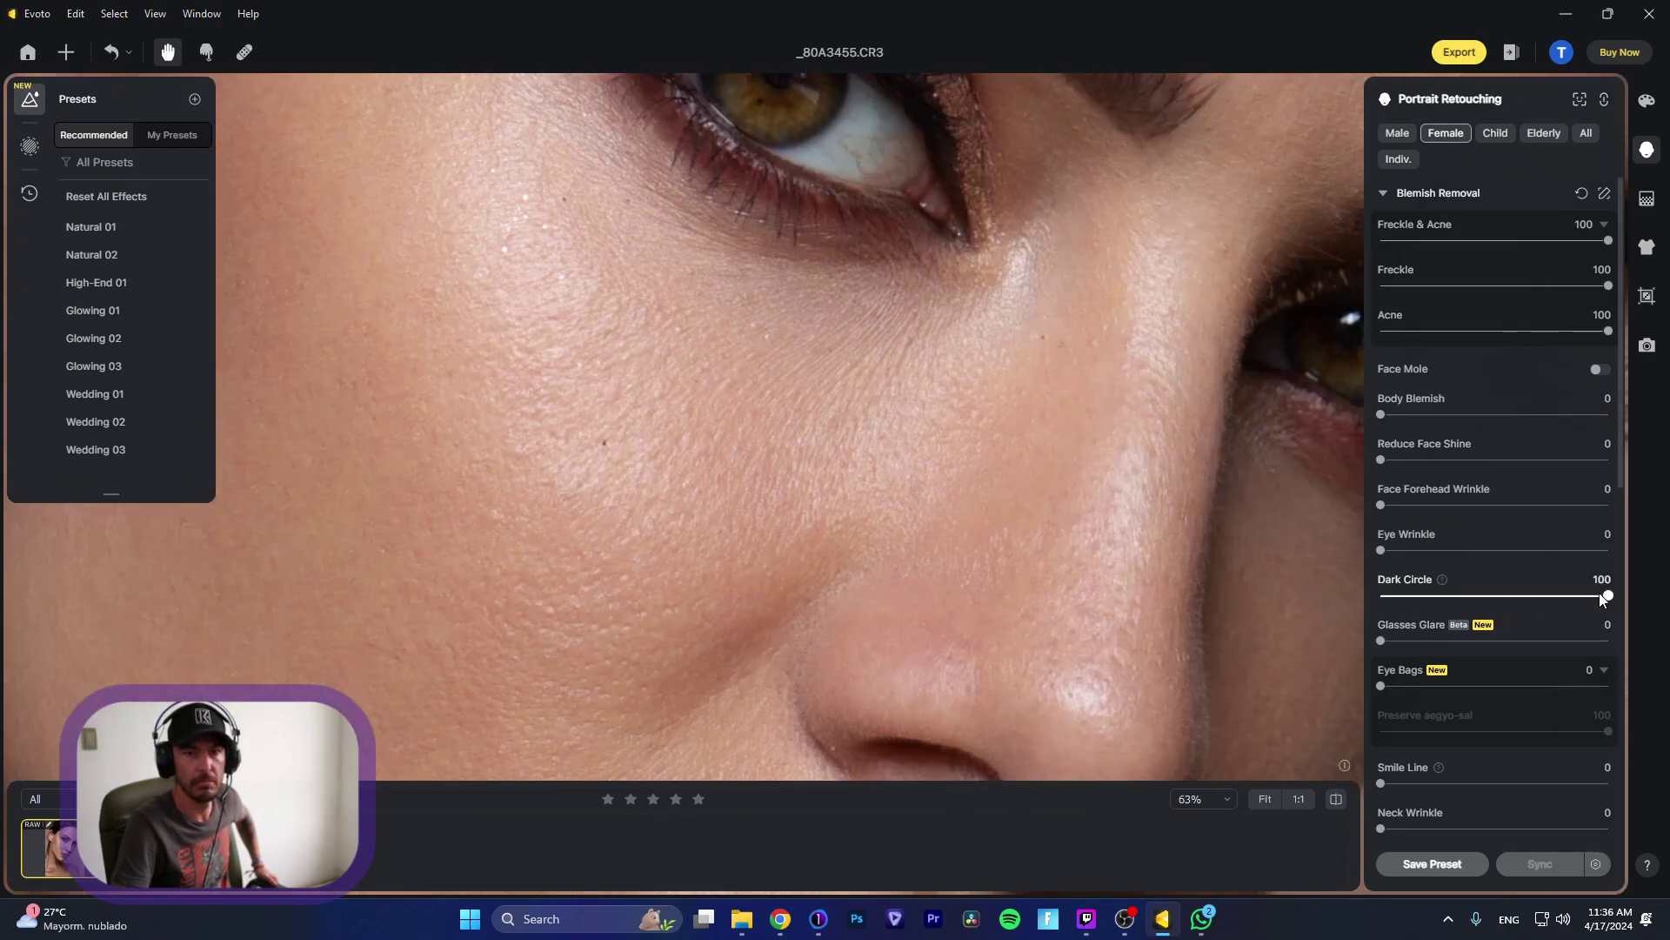
mouse_move(1603, 595)
left_mouse_down()
mouse_move(1295, 604)
mouse_move(1632, 596)
left_mouse_up()
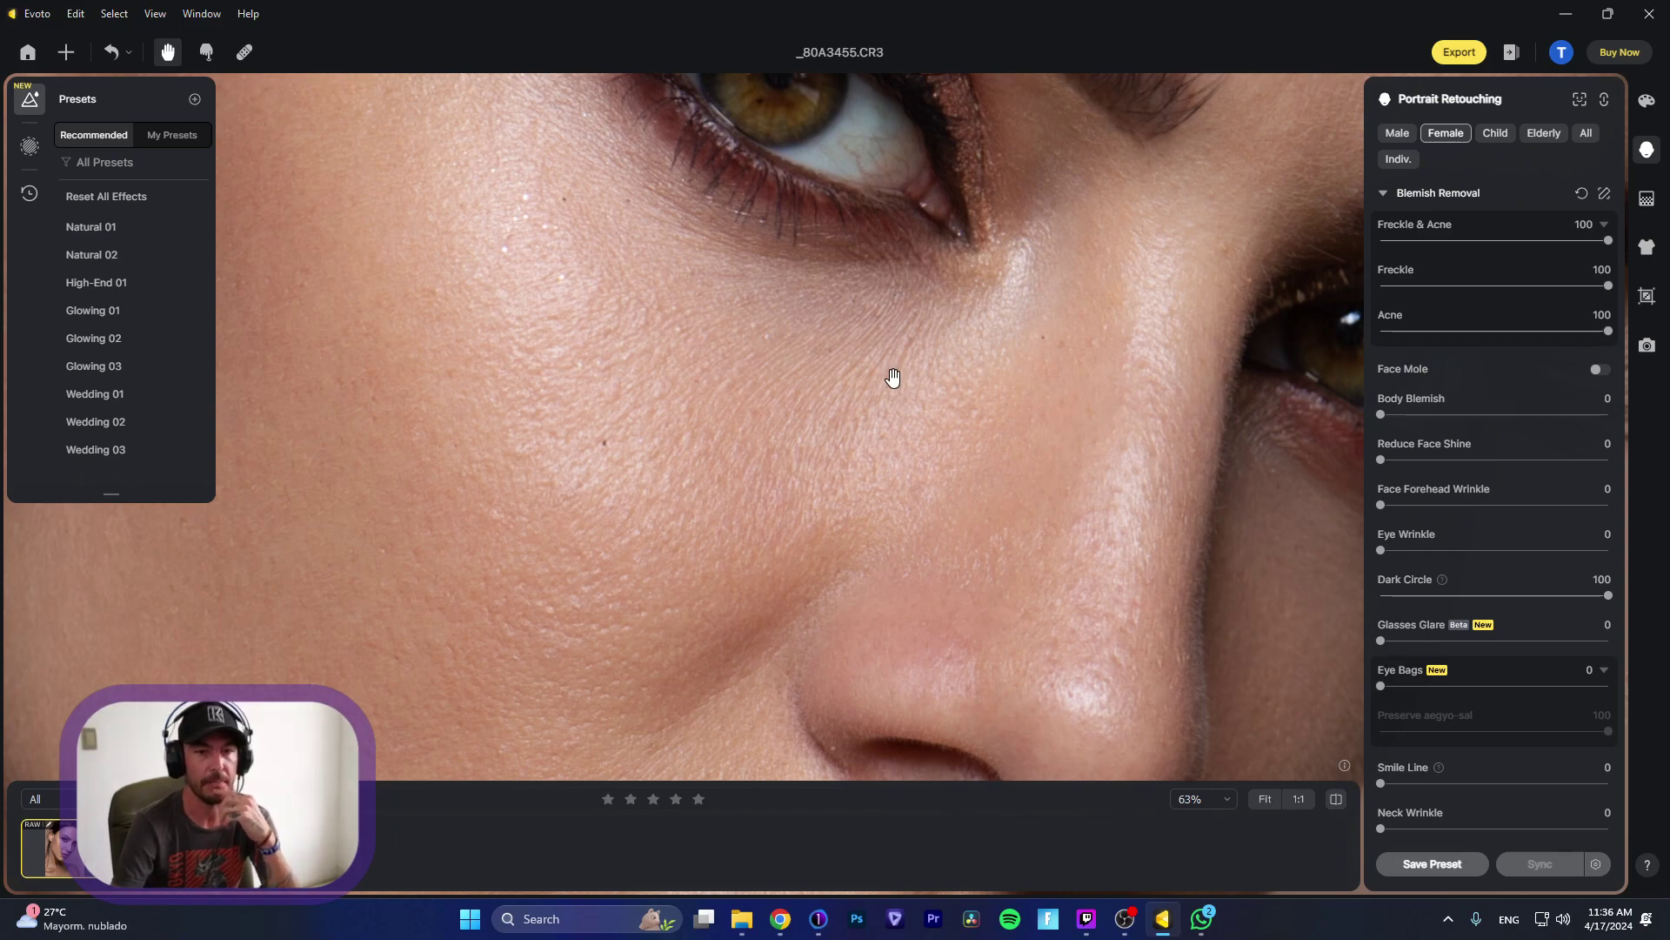
scroll(892, 374, "down", 3)
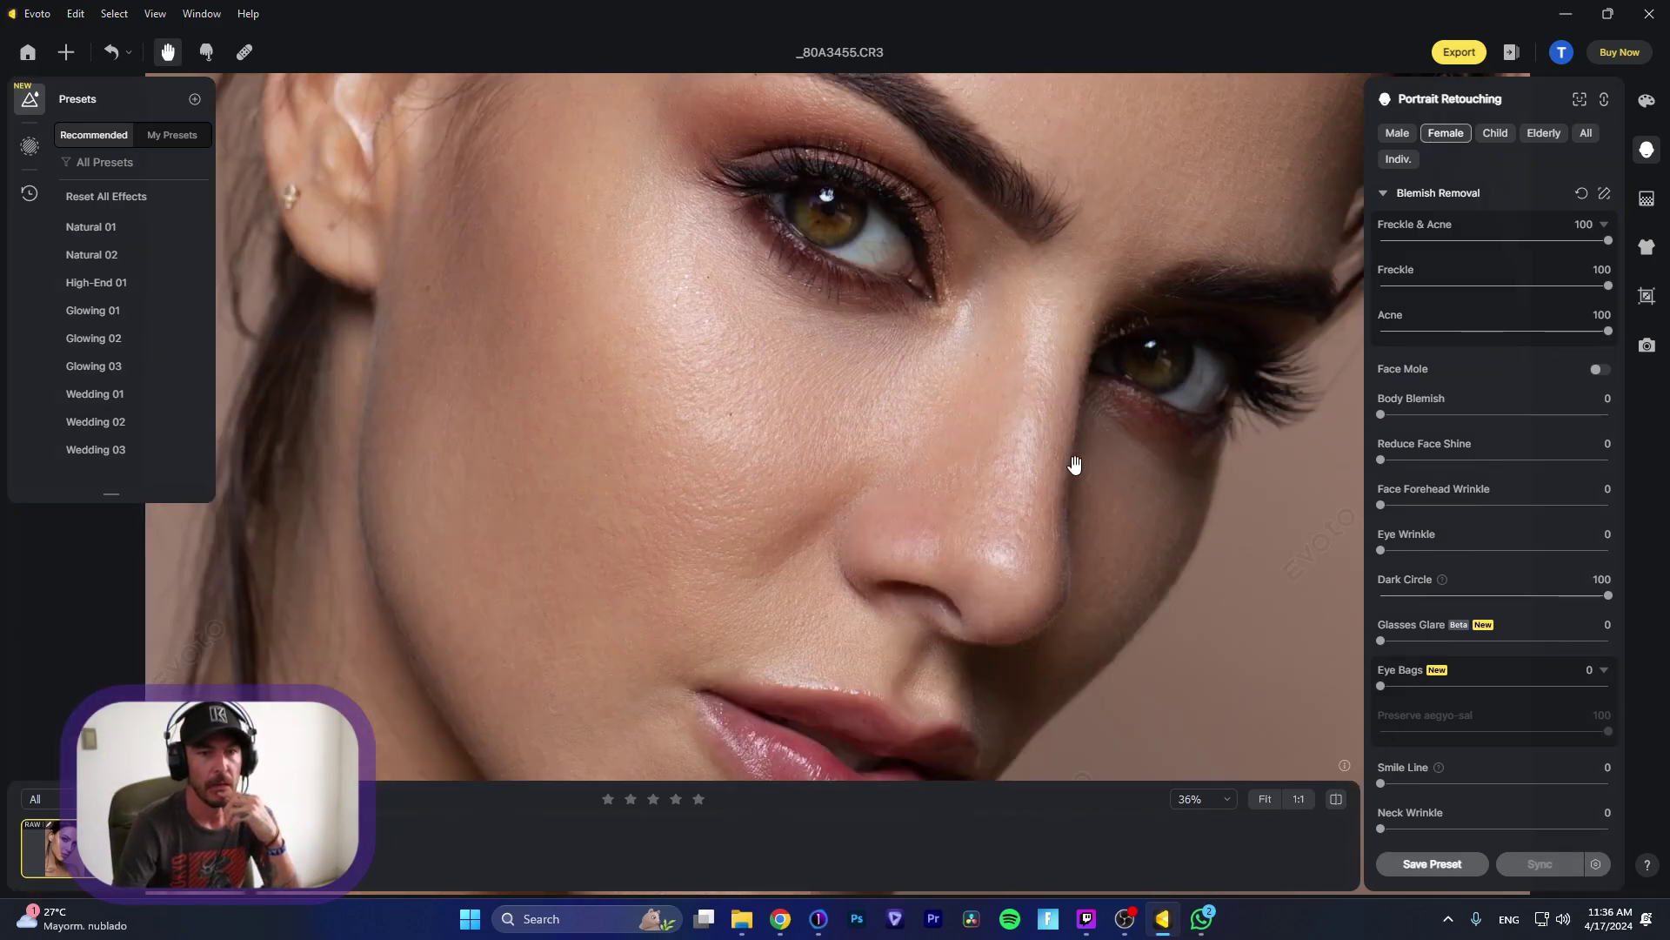
scroll(1010, 452, "down", 2)
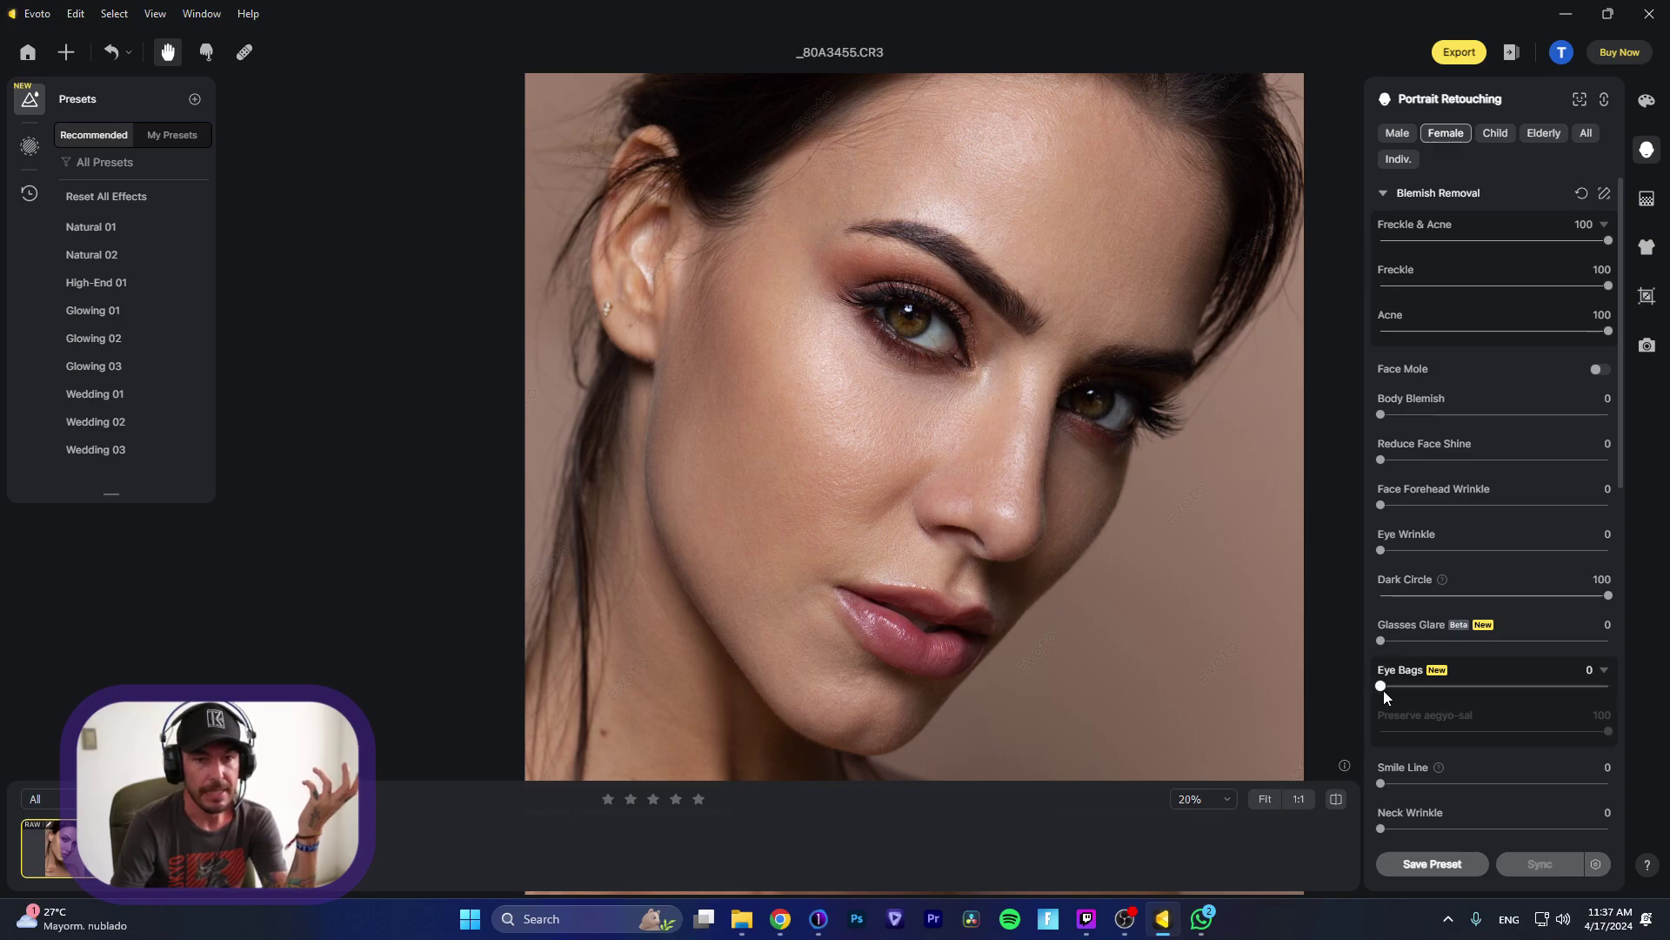
left_click_drag(1384, 687, 1276, 686)
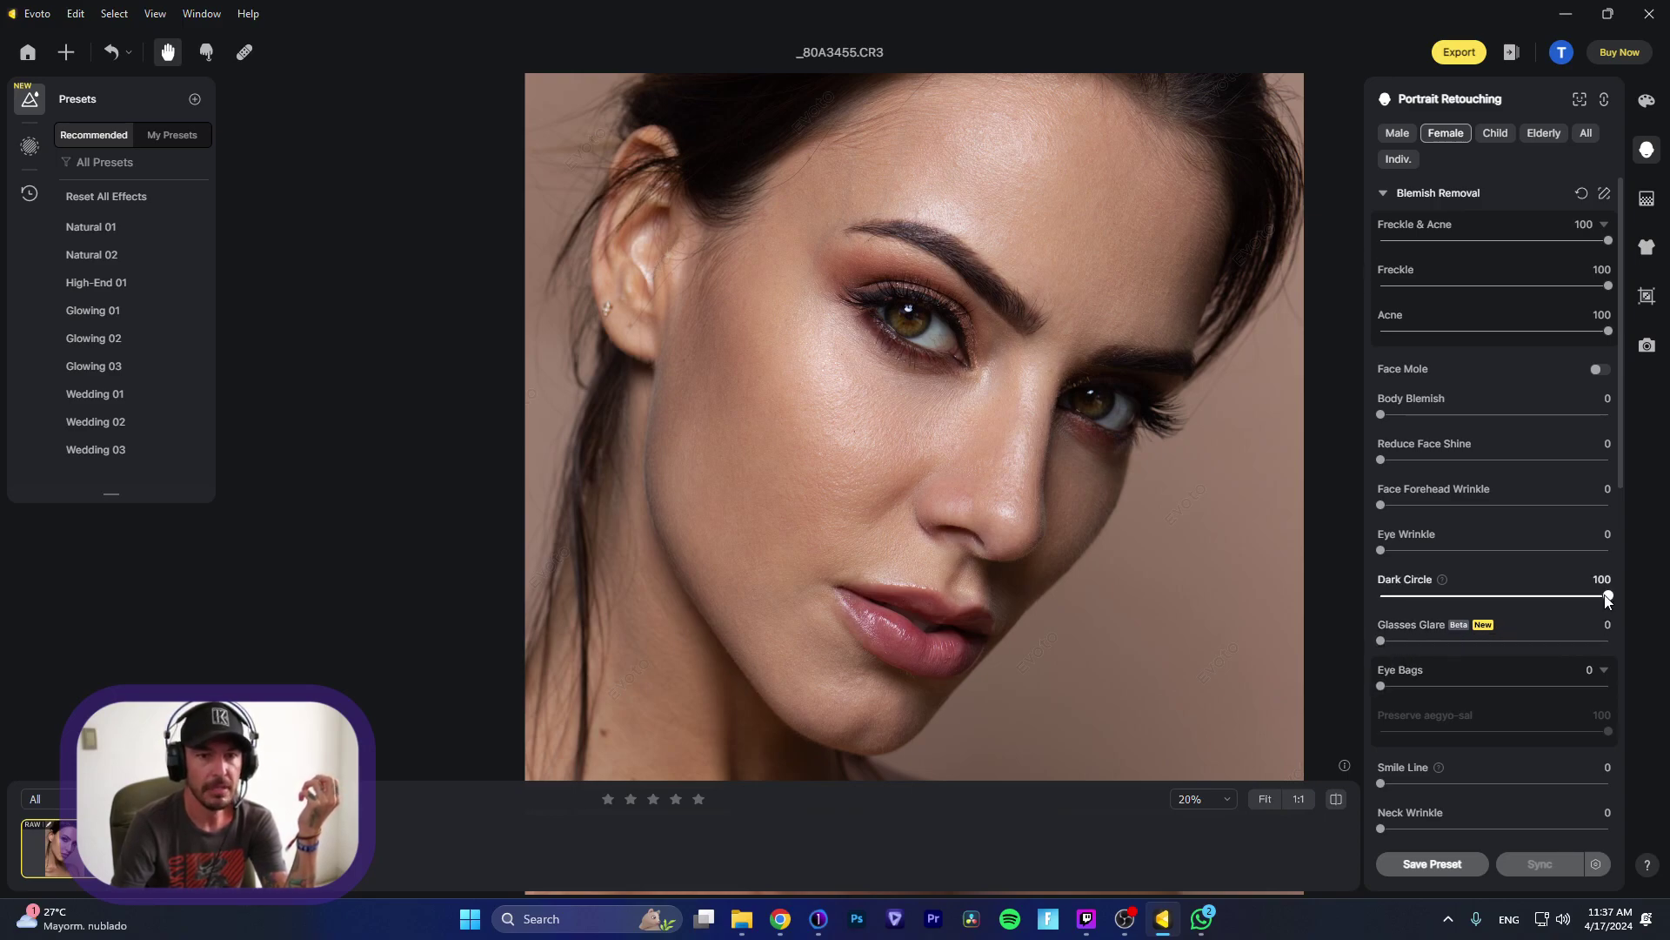
left_click_drag(1609, 595, 1553, 597)
left_click_drag(1418, 603, 1488, 600)
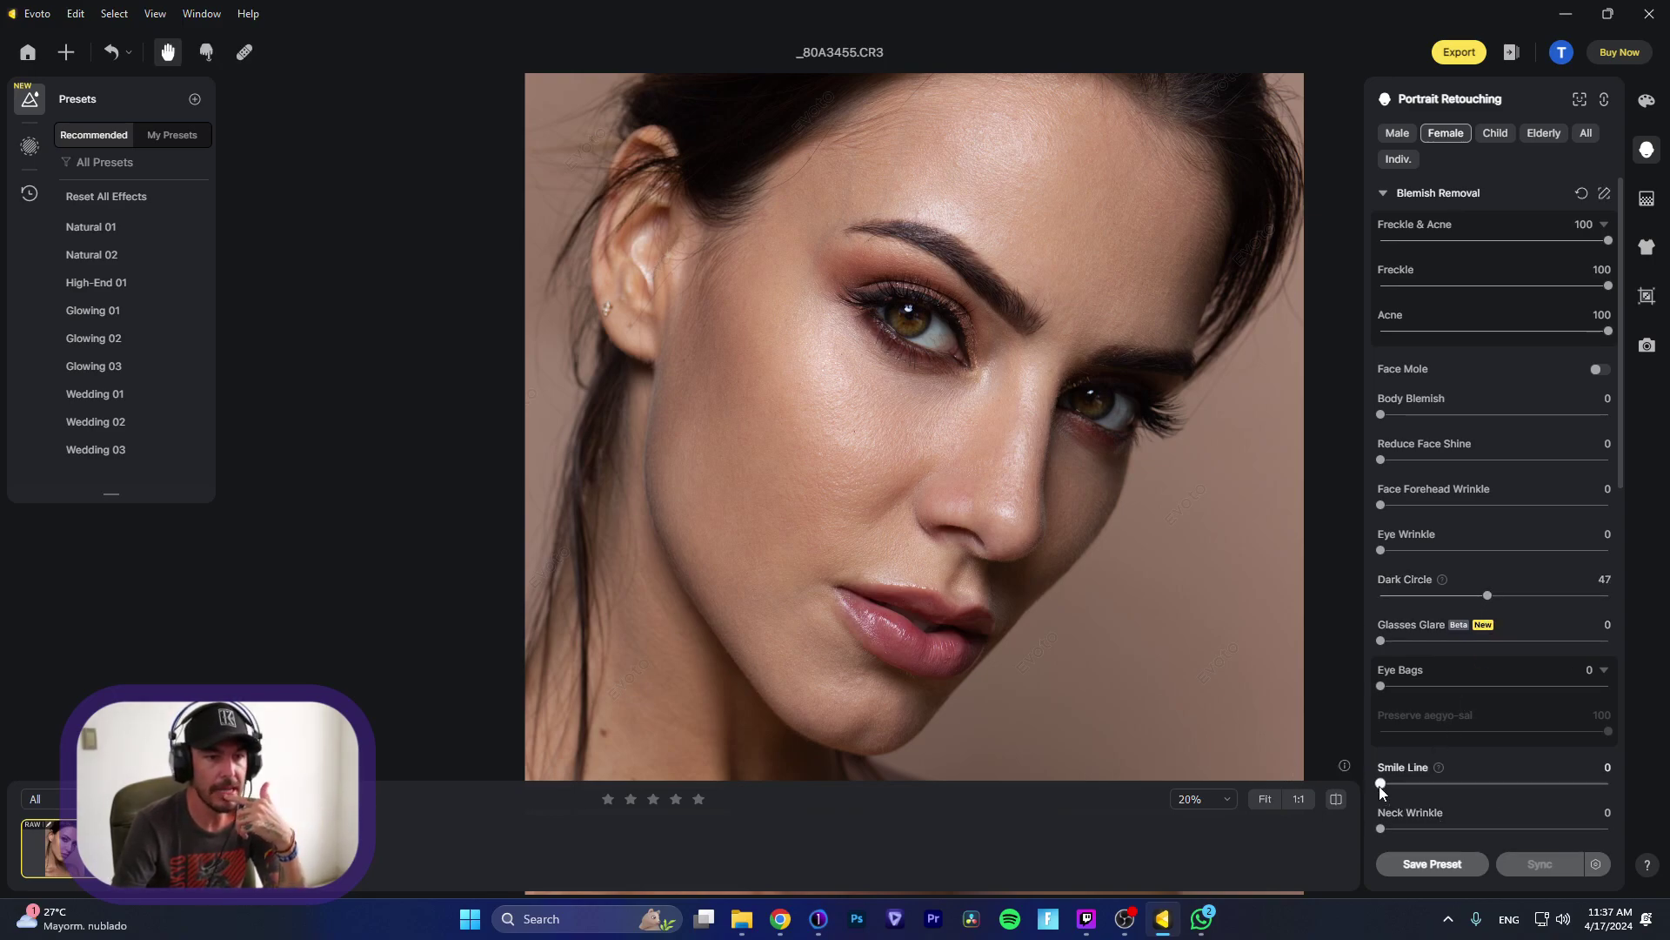
Step: Try a Smile Line strength of 100, inspect the skin between nose and mouth and reduce it to 55
left_click_drag(1380, 786, 1642, 772)
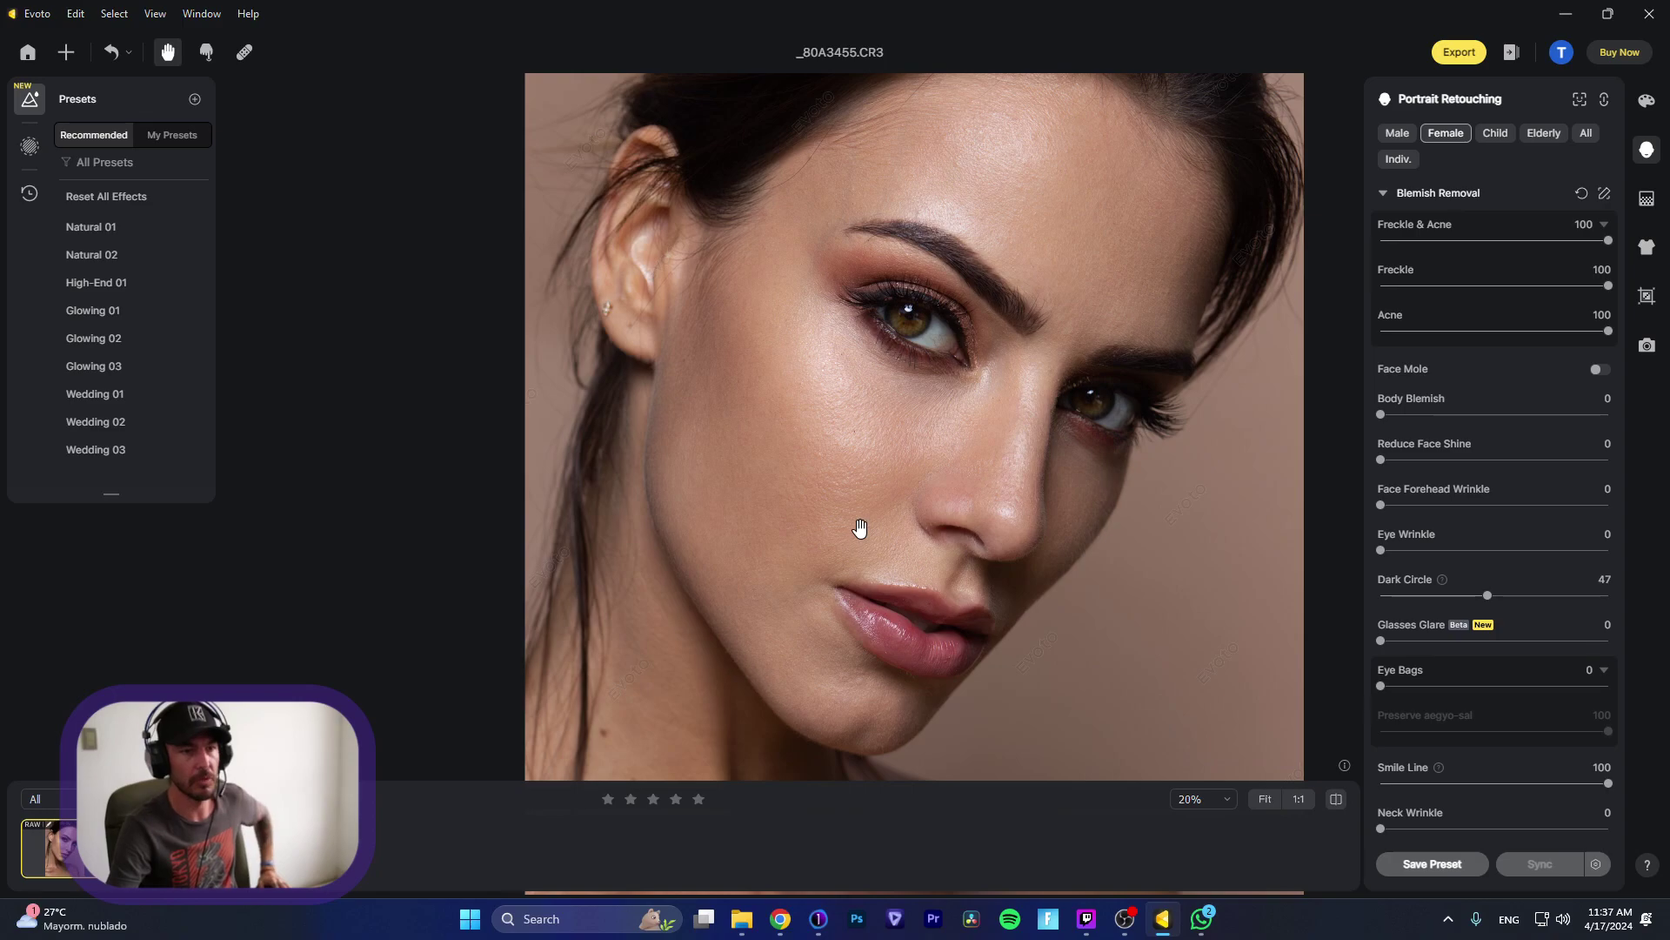
scroll(860, 528, "up", 3)
mouse_move(1606, 783)
left_mouse_down()
mouse_move(1417, 783)
mouse_move(1609, 783)
left_mouse_up()
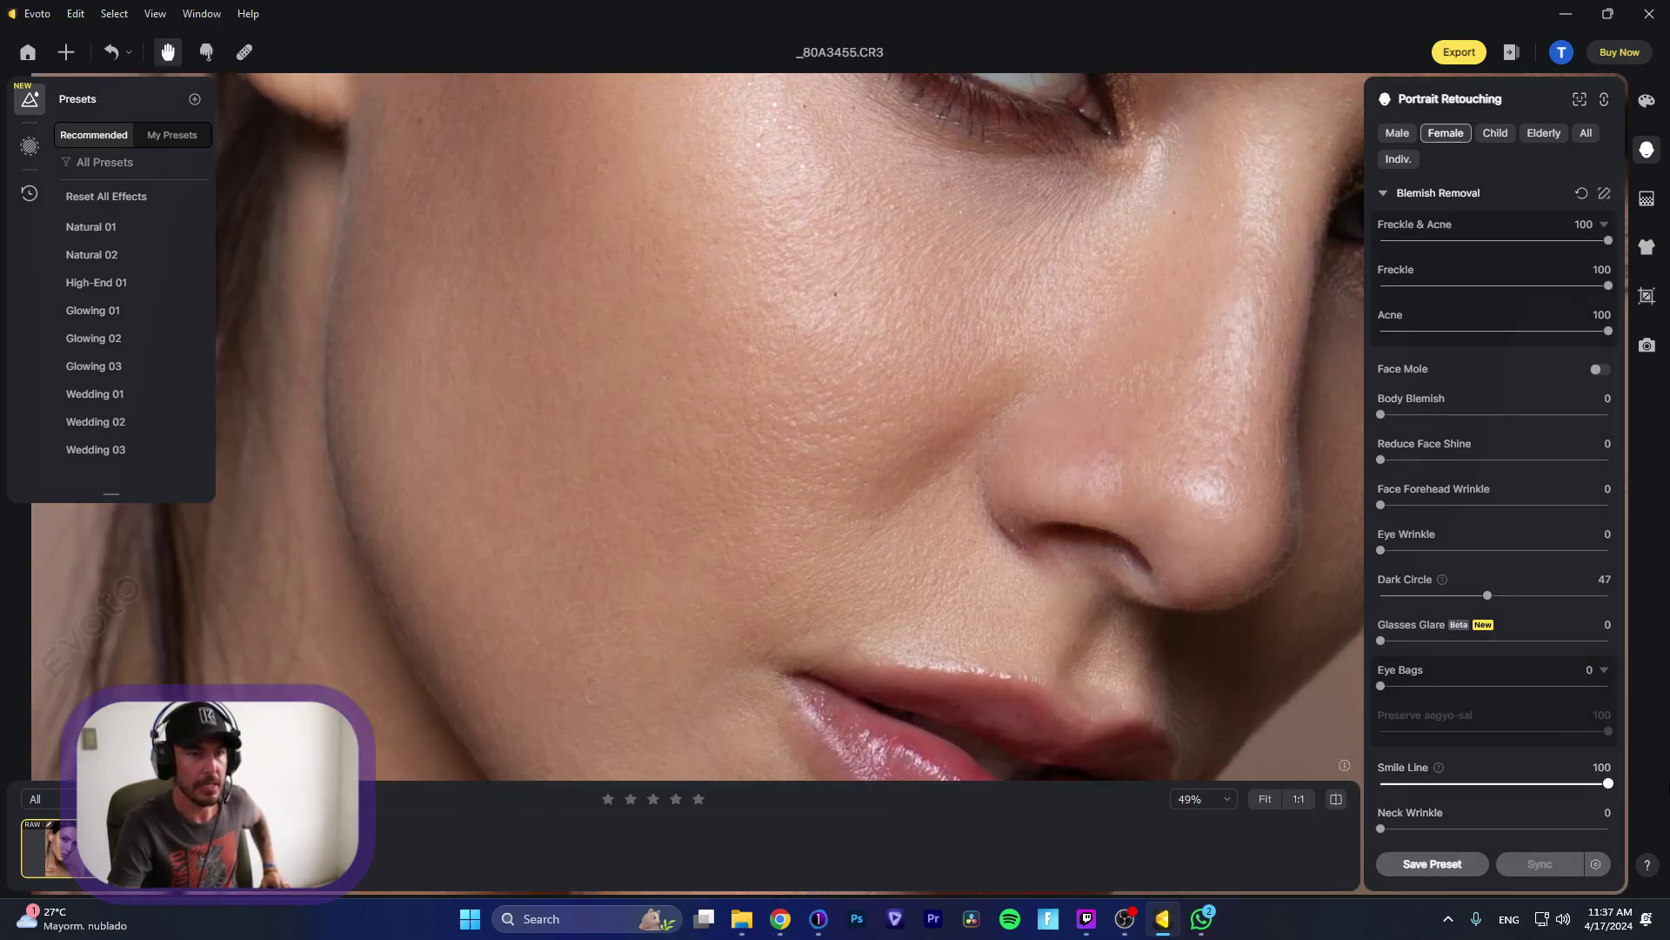
scroll(1063, 561, "down", 3)
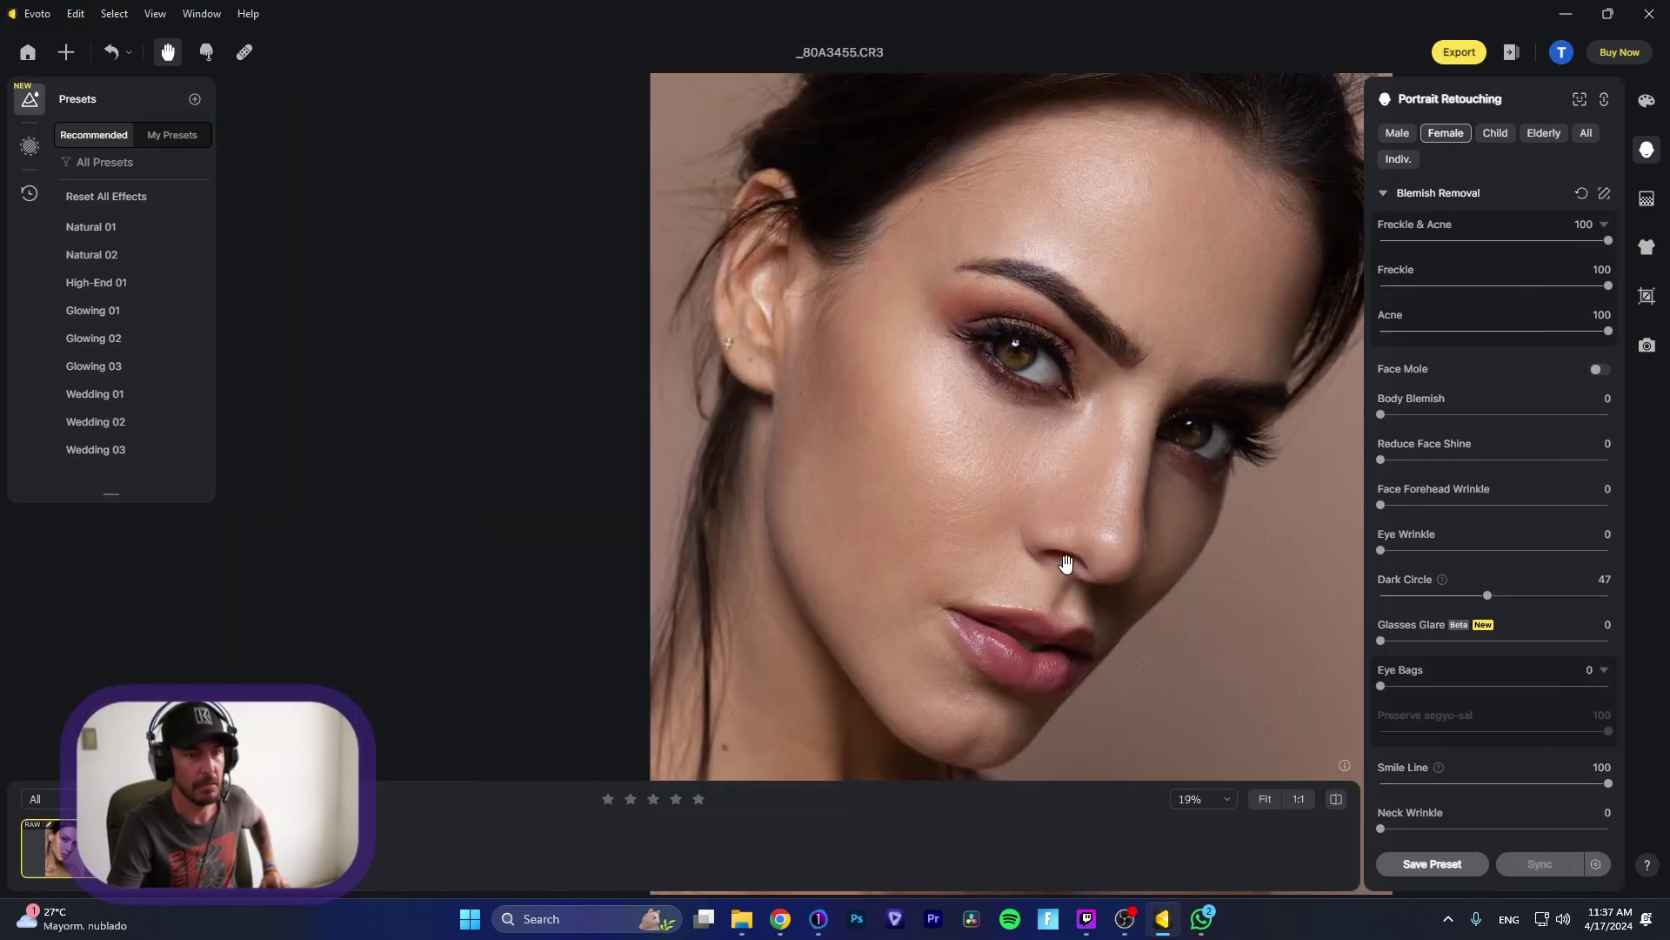
left_click_drag(1067, 563, 926, 437)
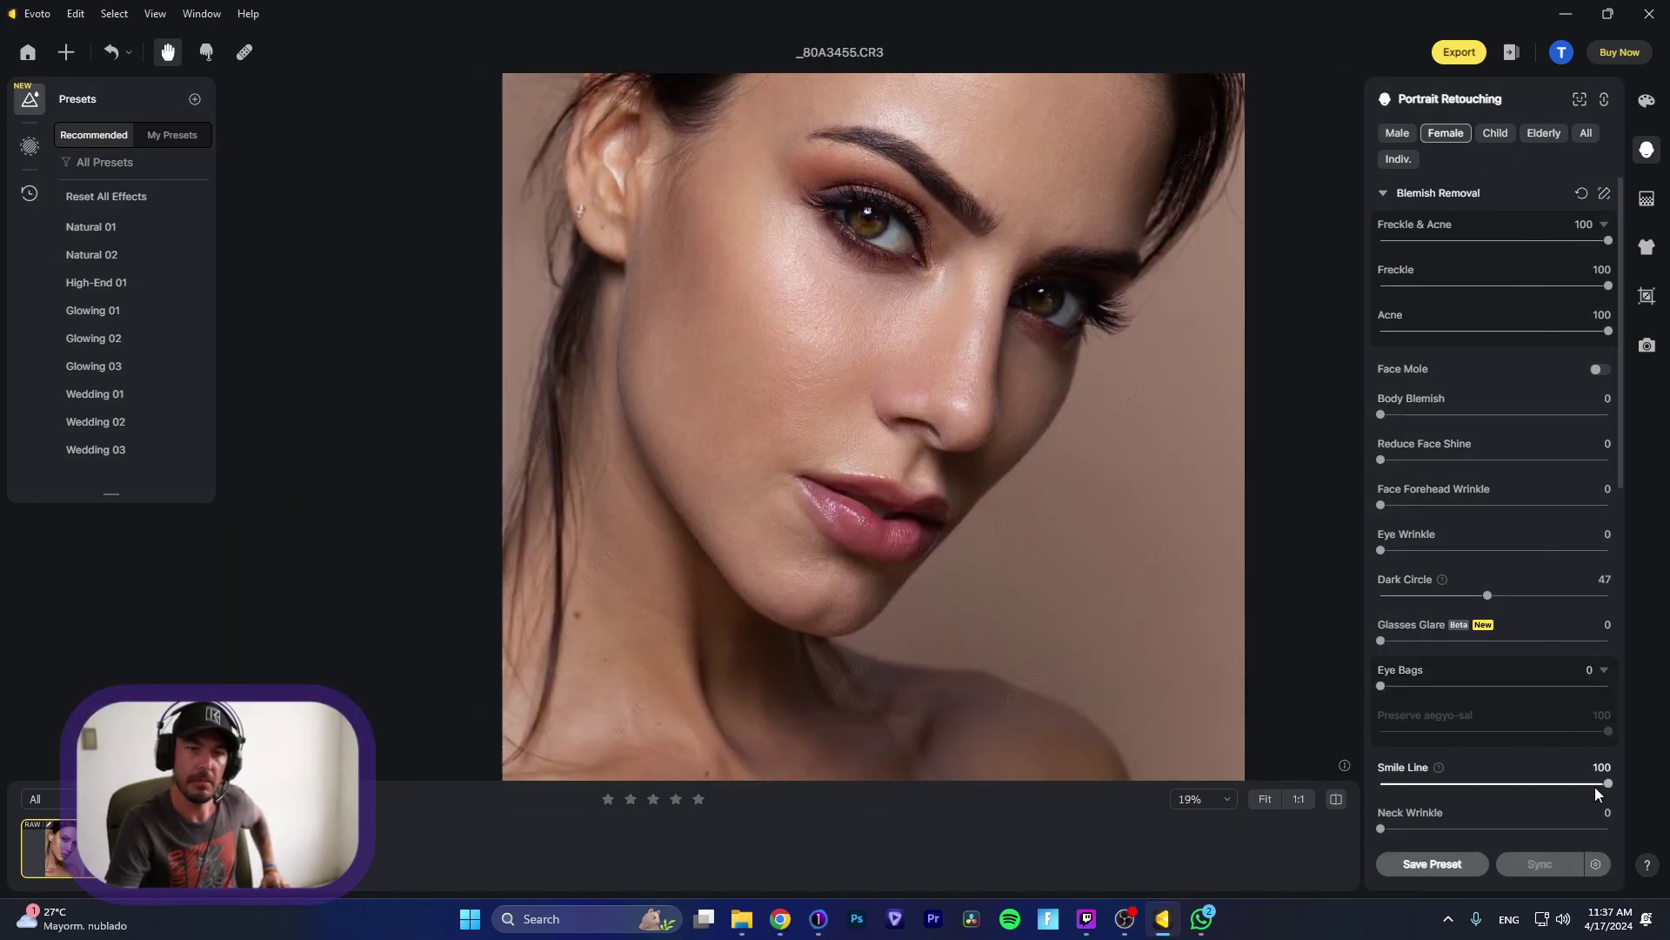
left_click_drag(1605, 787, 1506, 787)
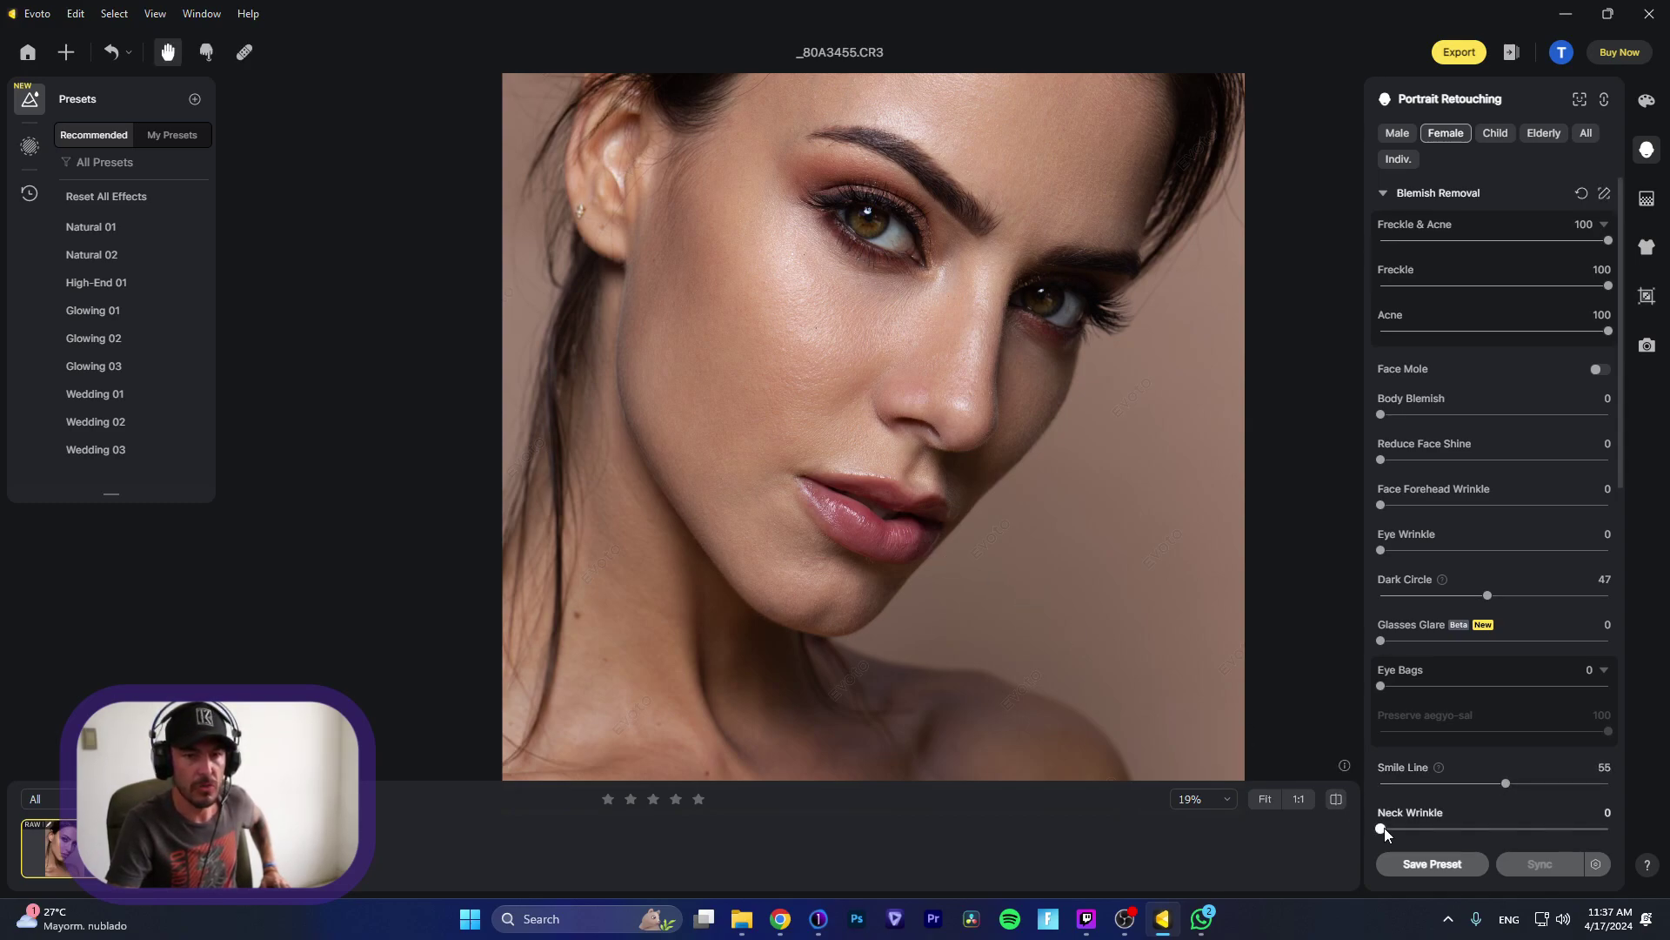
Step: Set Neck Wrinkle to 100, then collapse the Blemish Removal settings and expand Skin Retouching
left_click_drag(1385, 828, 1608, 828)
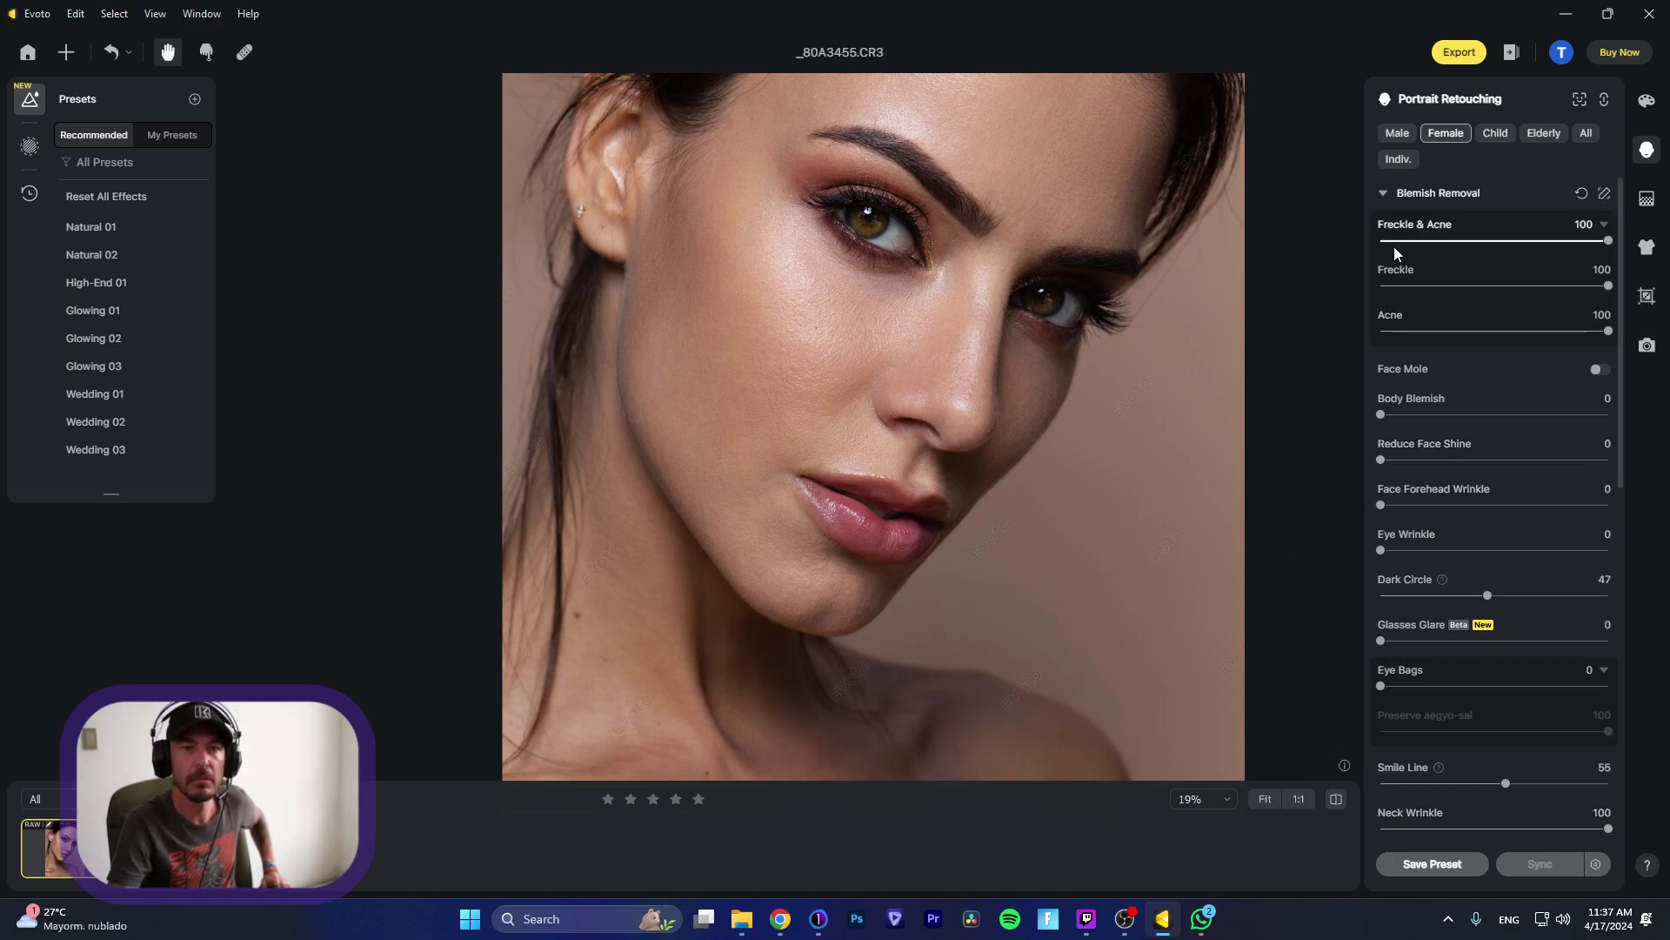
left_click(1385, 196)
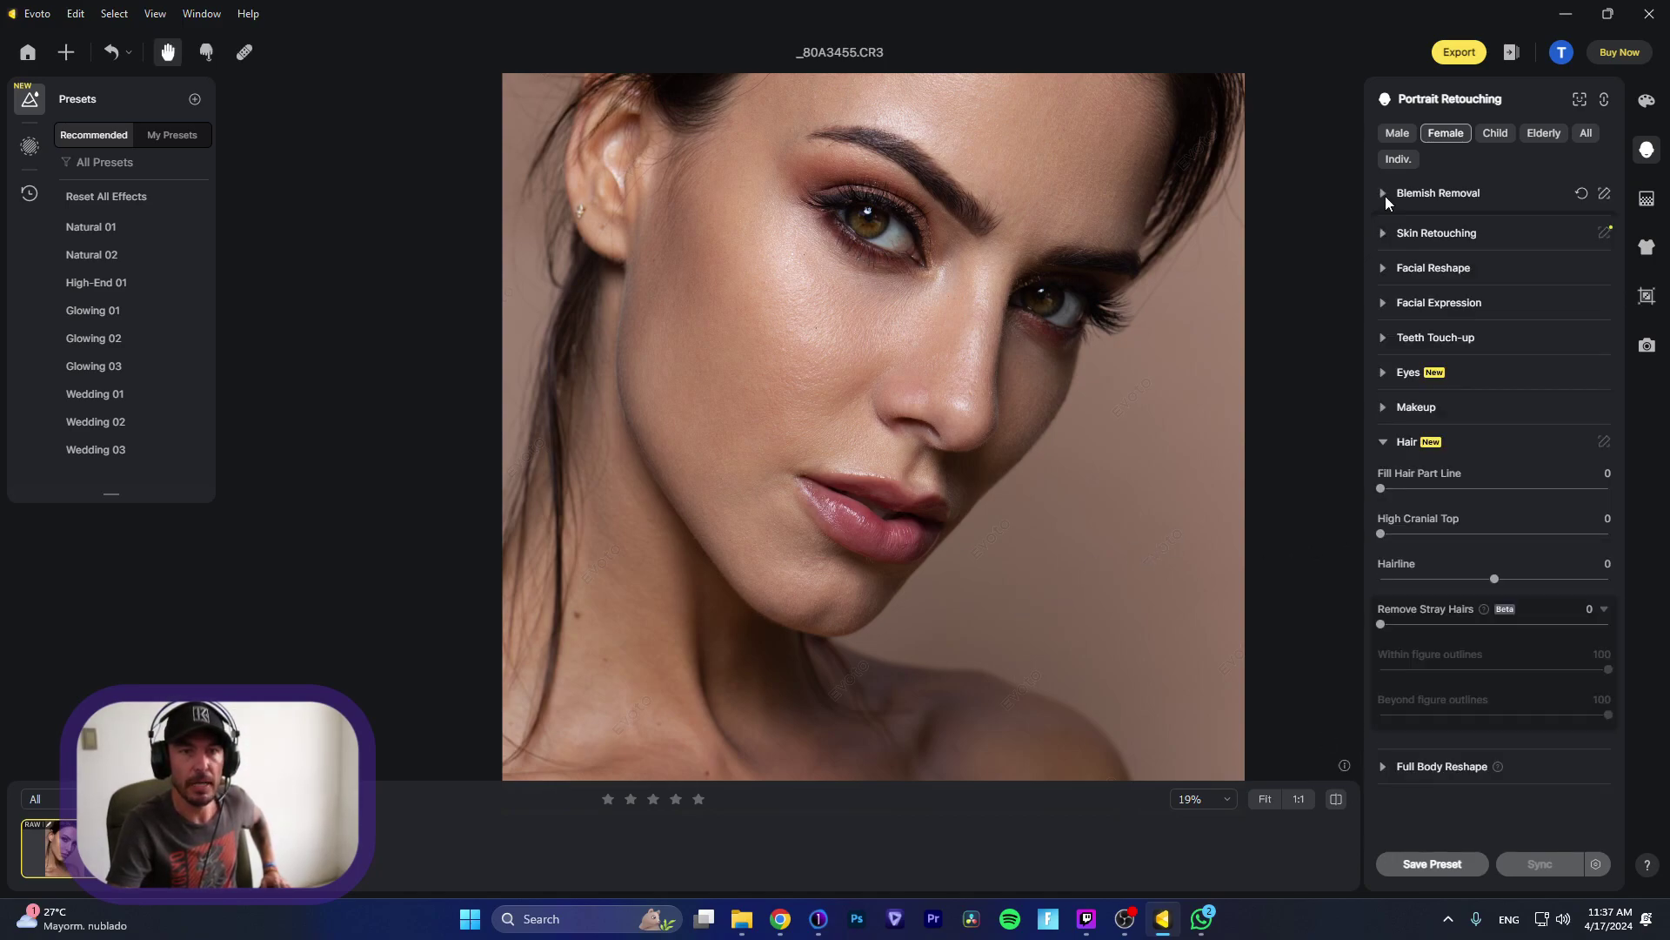
left_click(1383, 233)
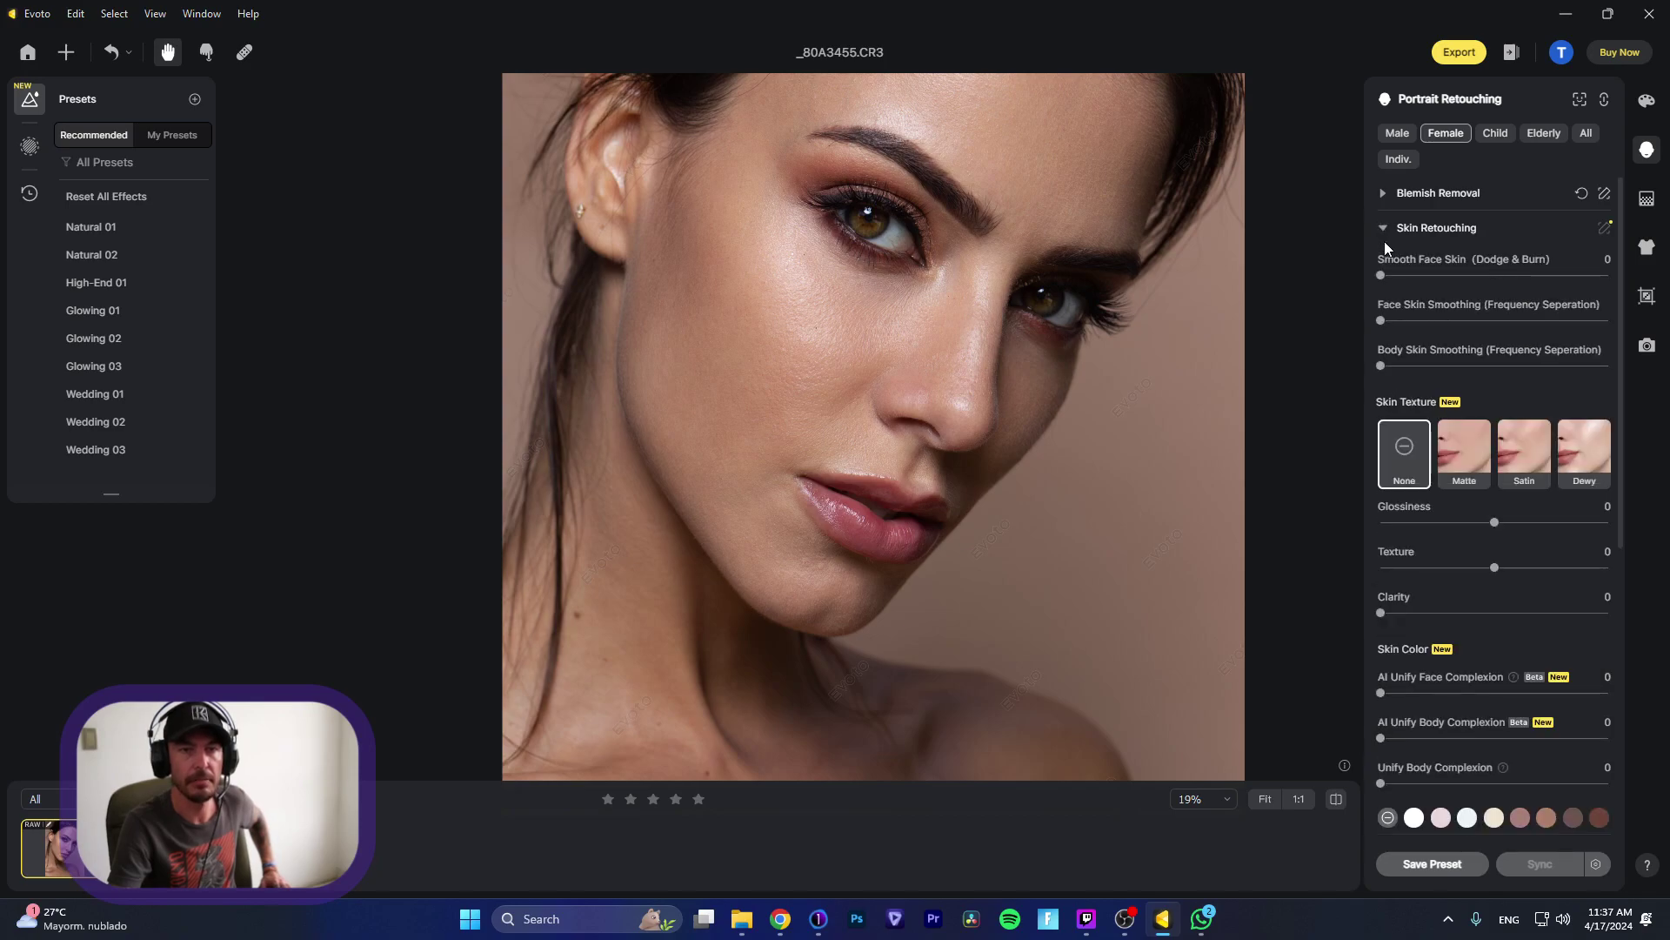
Step: Examine the skin texture and tonal transitions on the forehead, around the eyes and on the cheek up close
scroll(953, 218, "up", 2)
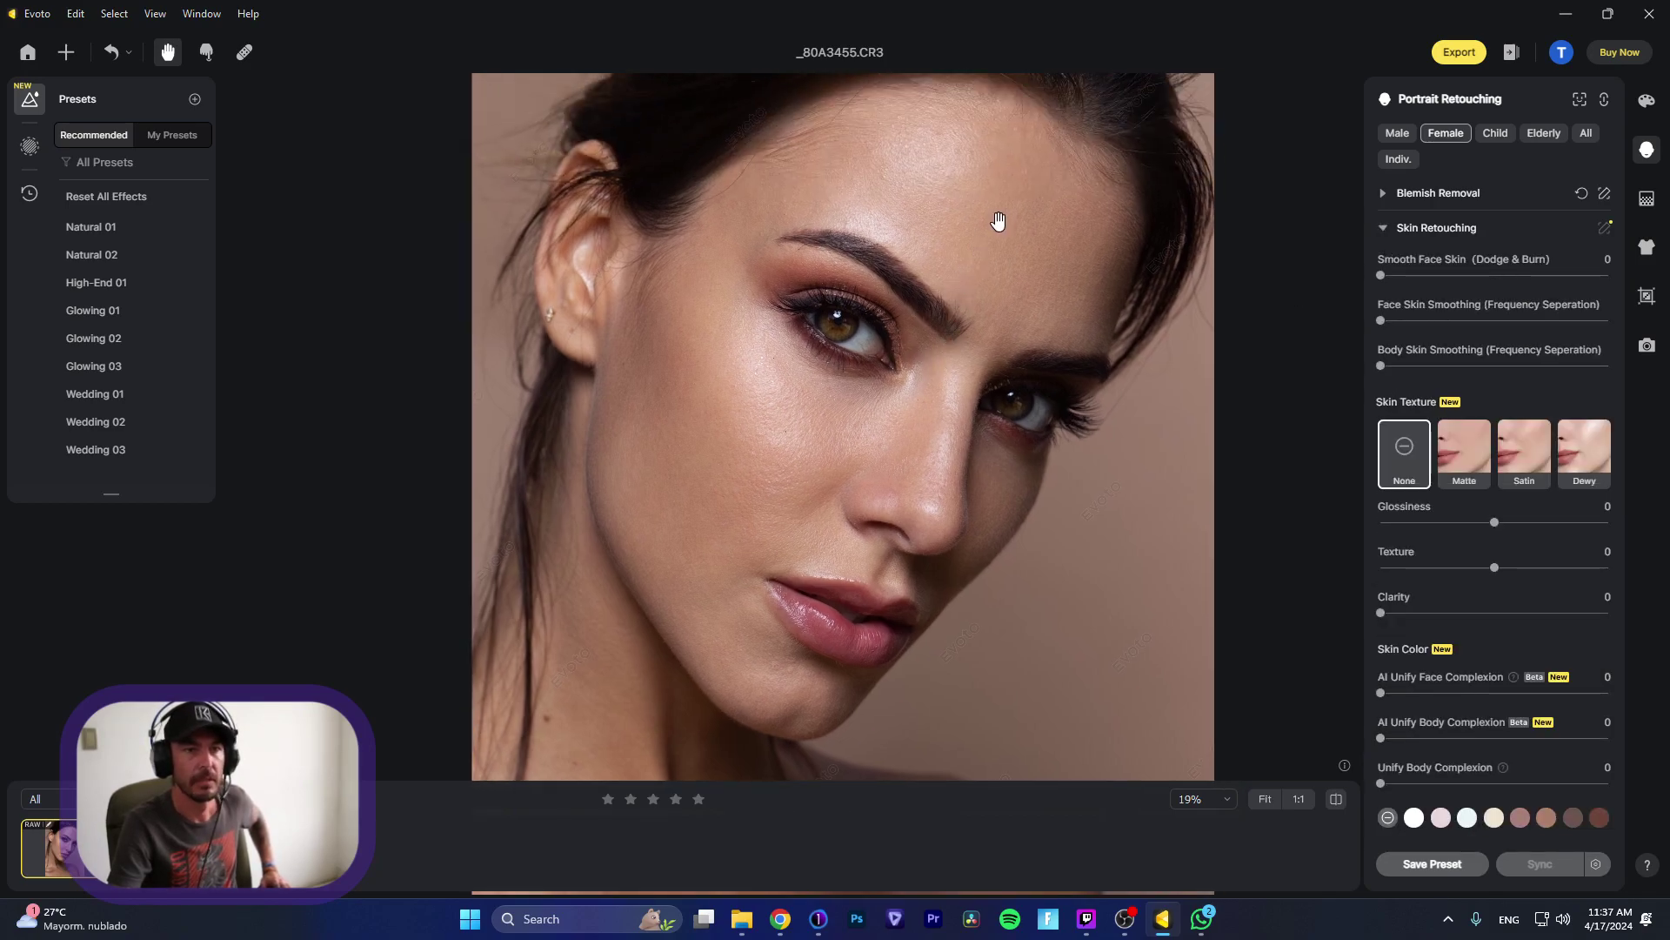
scroll(991, 231, "up", 3)
left_click_drag(970, 251, 995, 203)
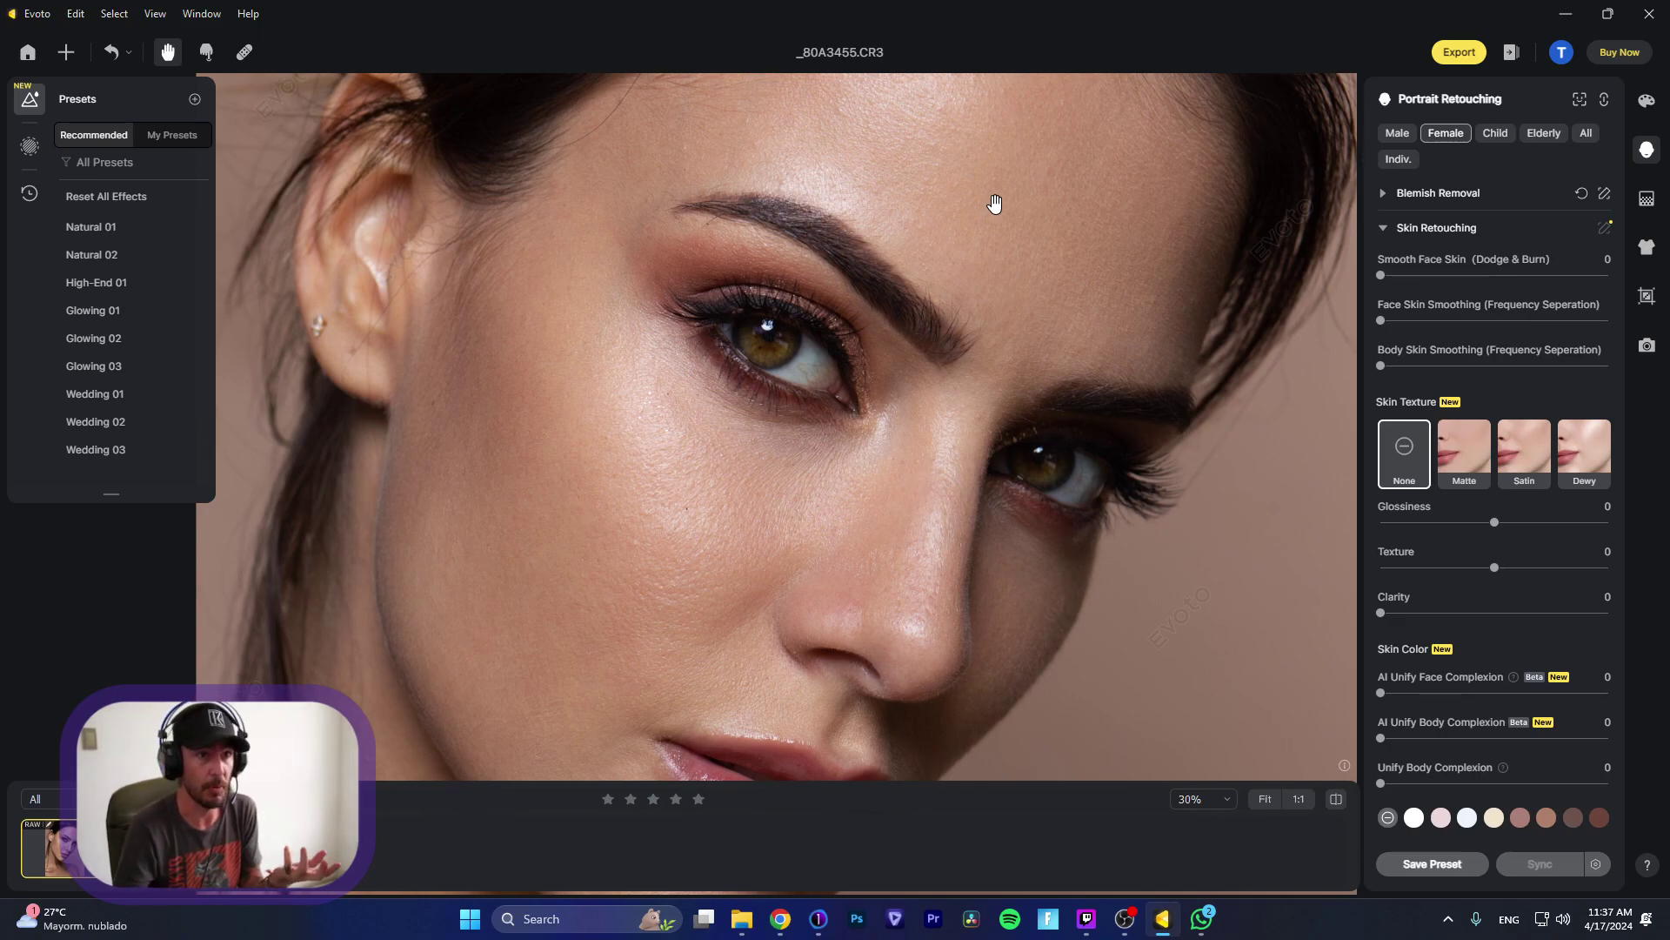
scroll(995, 204, "up", 5)
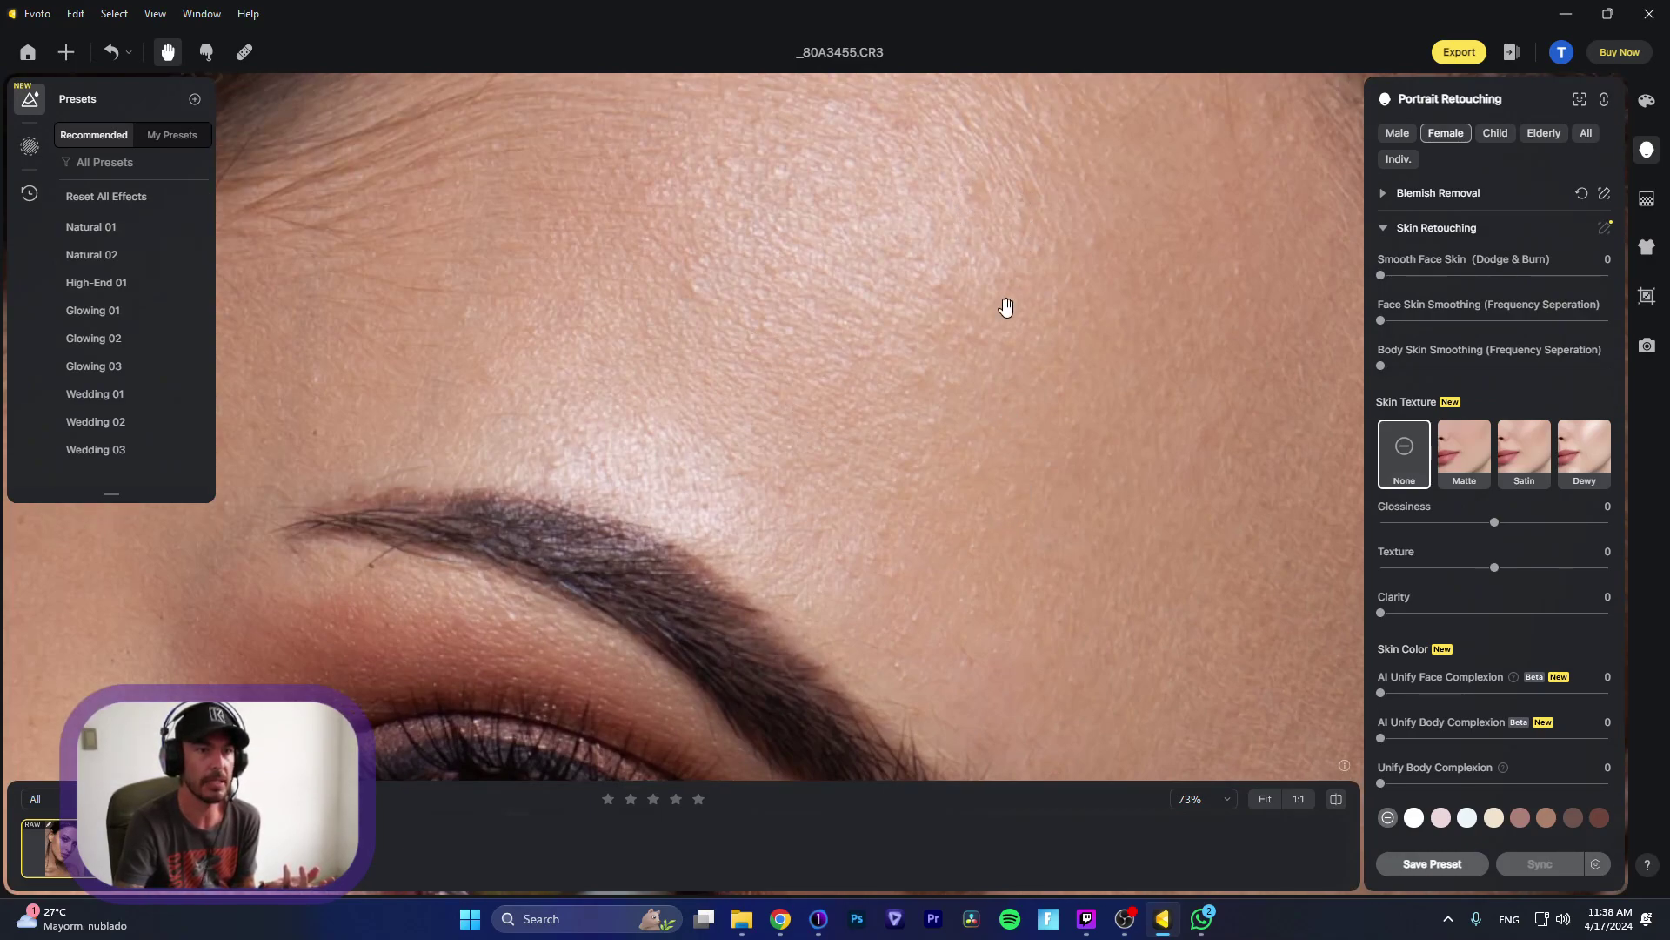
left_click_drag(1003, 306, 721, 181)
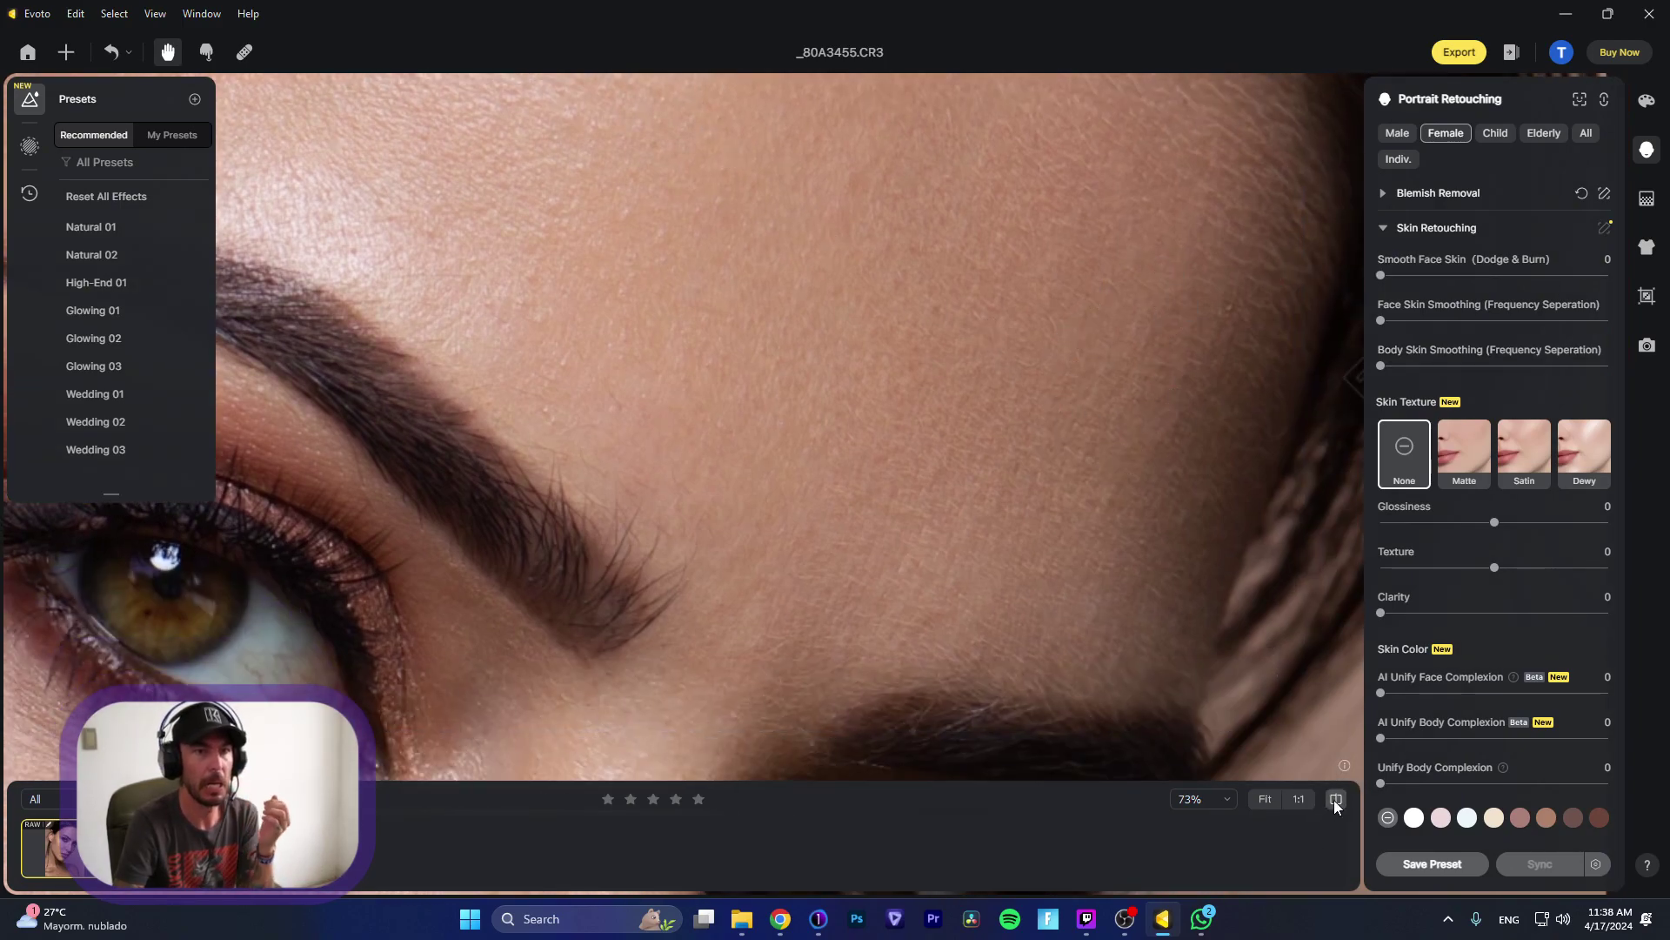
left_click_drag(1093, 276, 1166, 373)
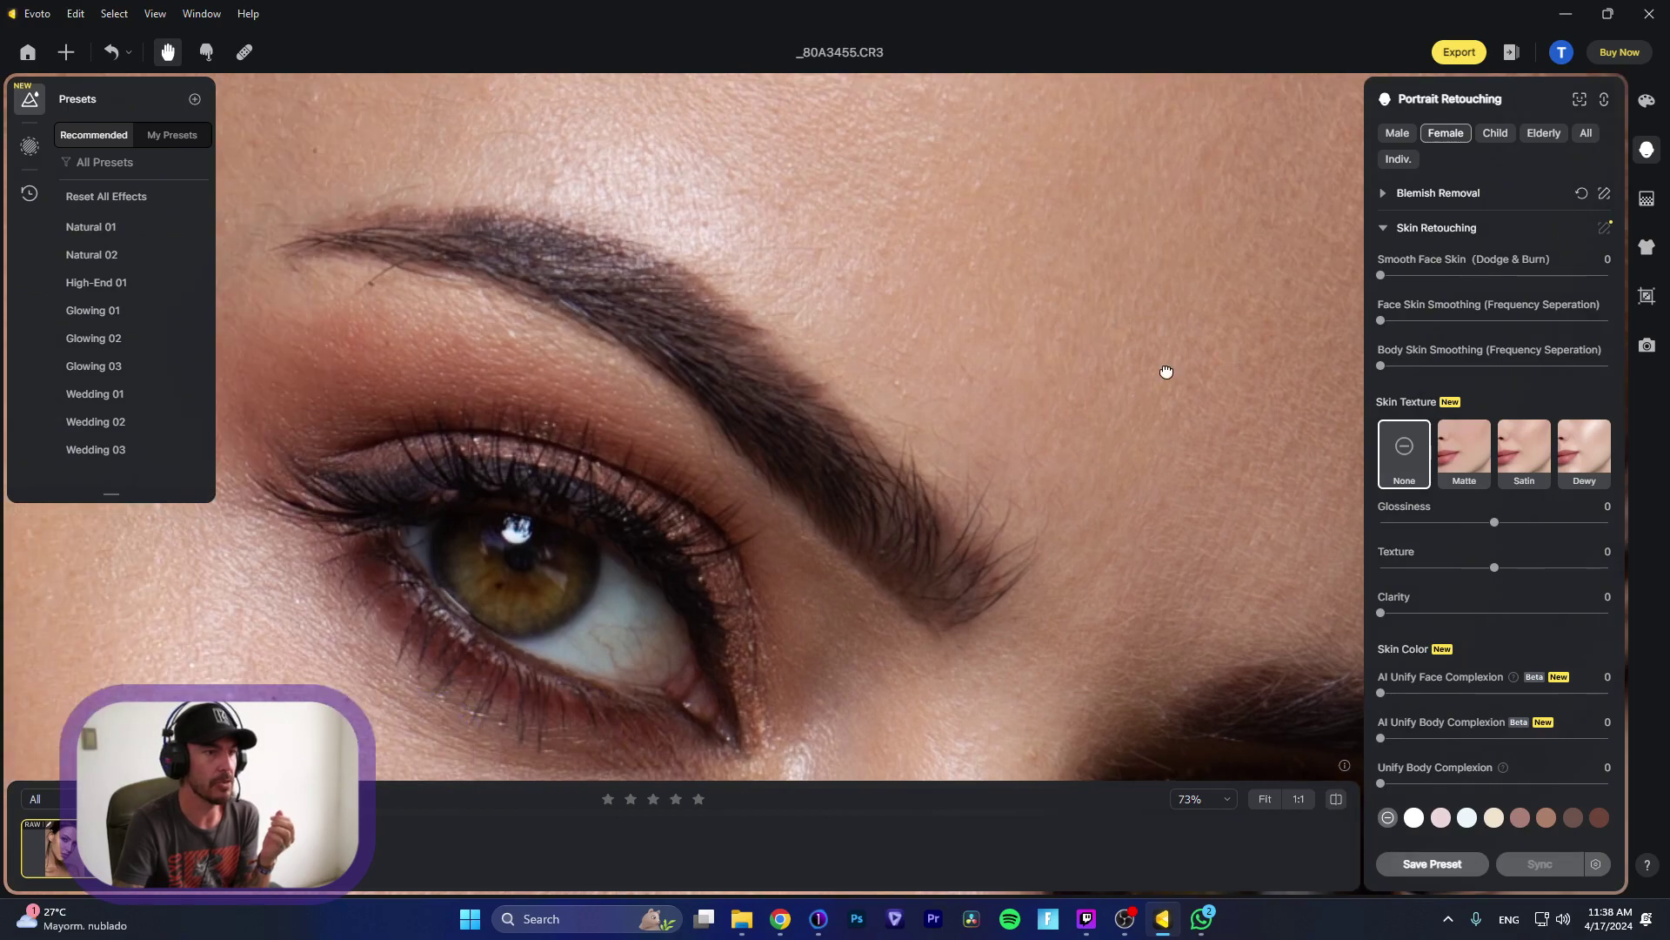
left_click_drag(992, 310, 1201, 473)
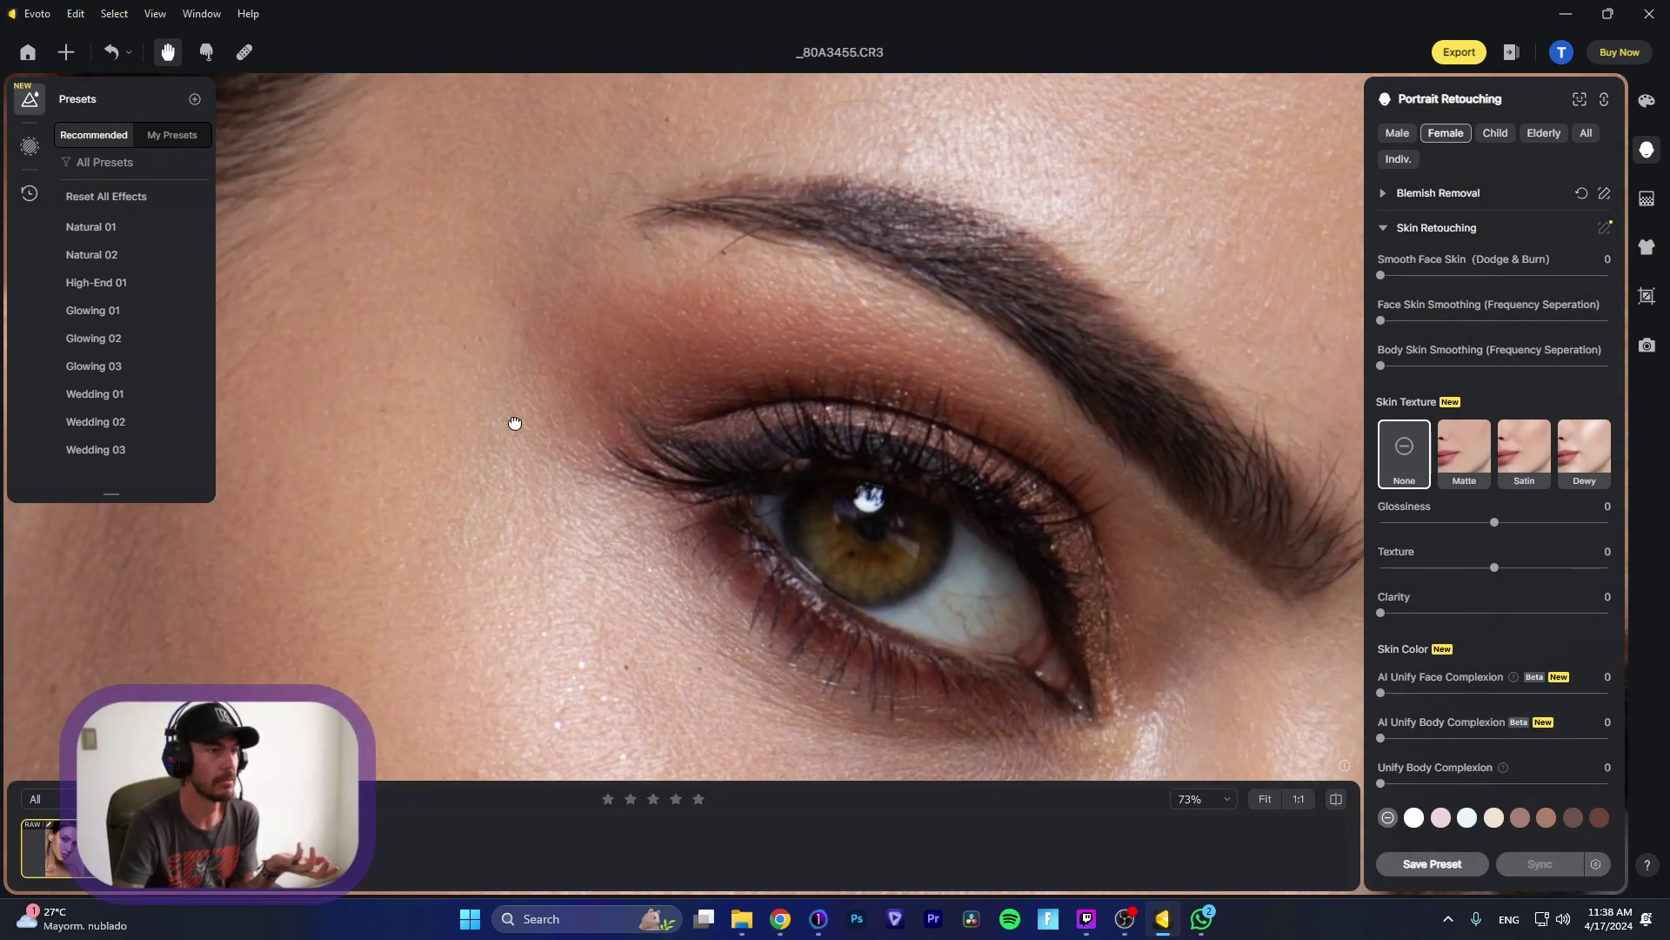
scroll(514, 423, "down", 5)
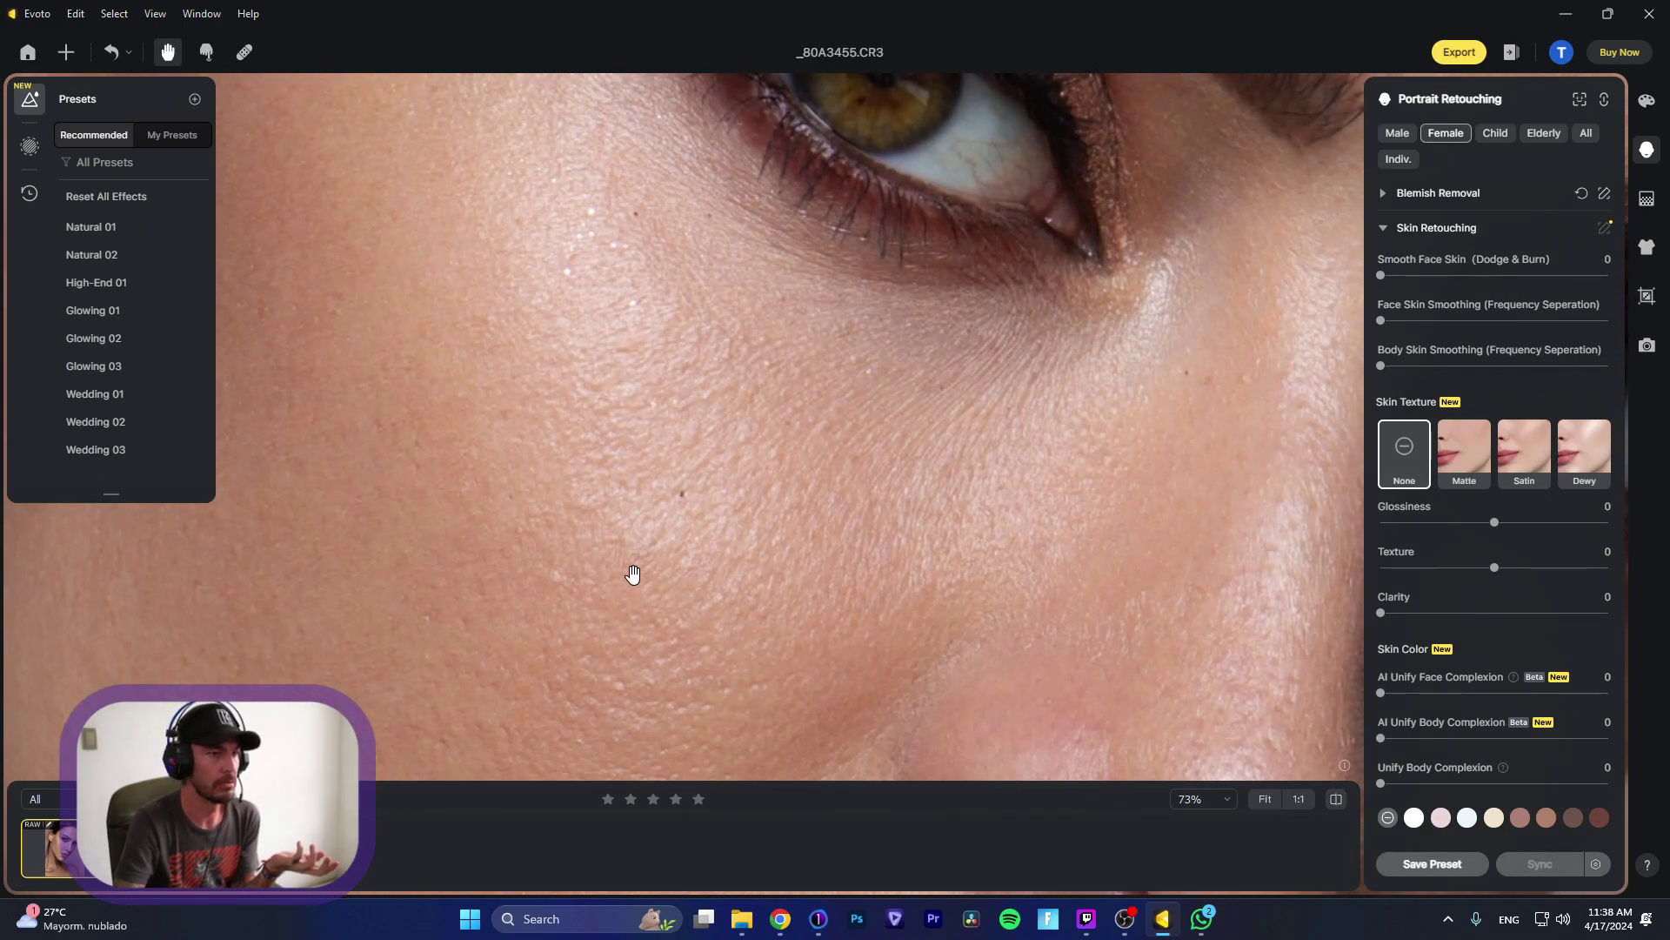
left_click_drag(632, 574, 742, 458)
scroll(742, 457, "up", 7)
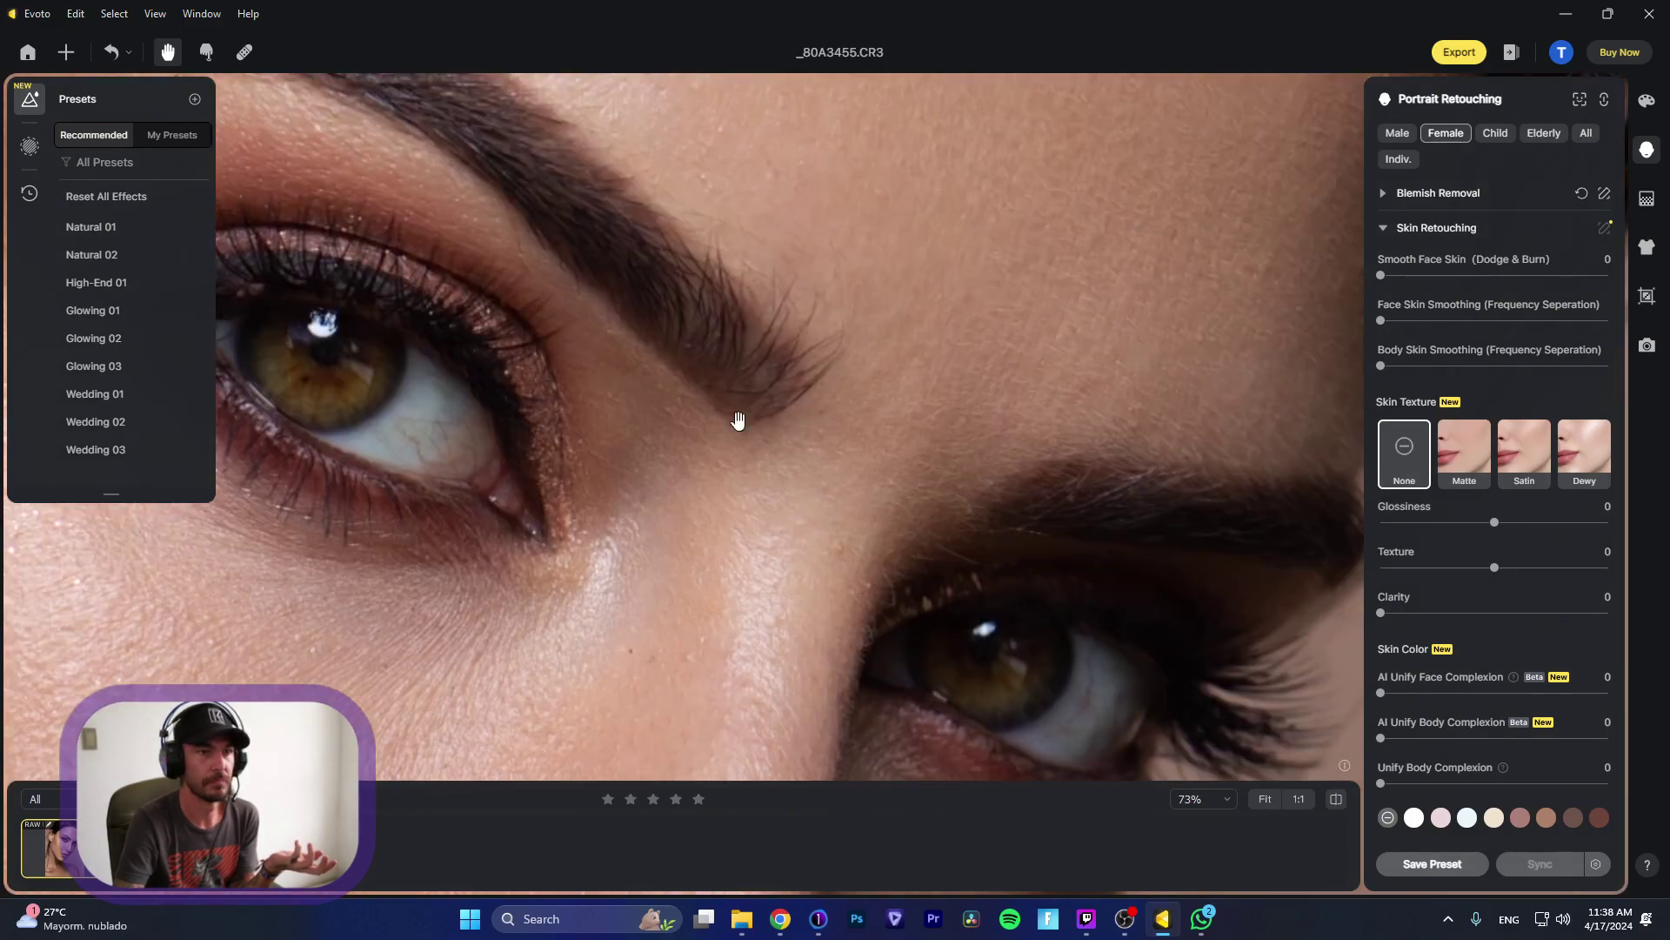
scroll(738, 420, "down", 5)
left_click_drag(783, 410, 921, 352)
scroll(920, 353, "down", 1)
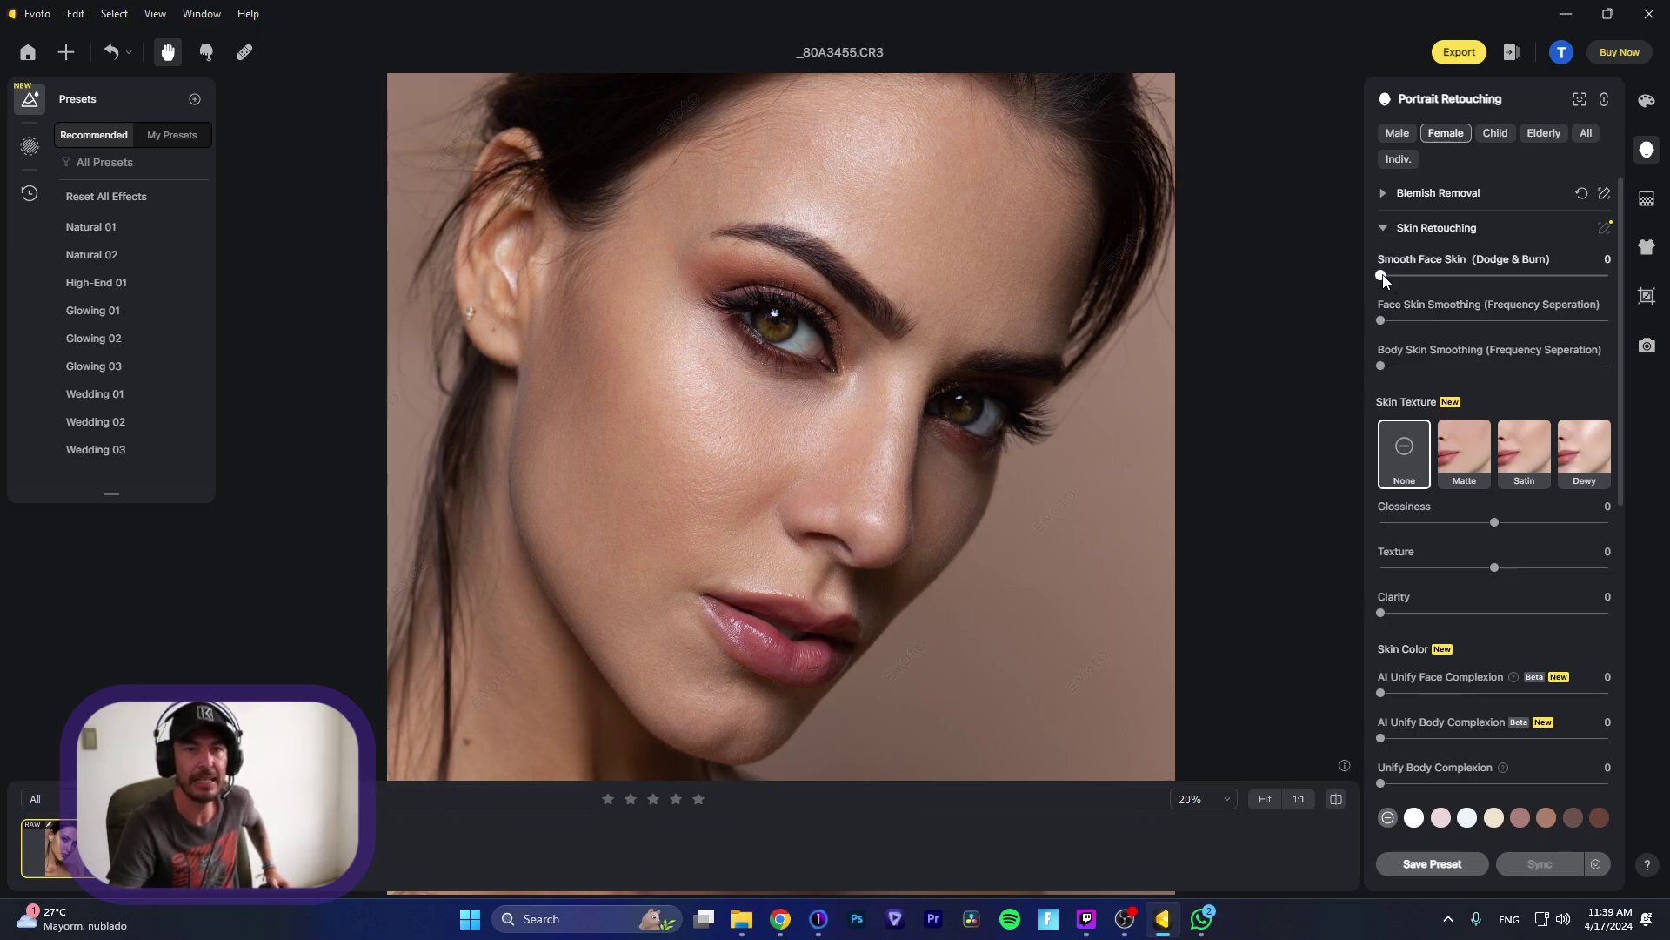
Step: Set Smooth Face Skin (Dodge & Burn) to 100 and compare the cheek, forehead, lips and chin with the original
left_click_drag(1386, 275, 1617, 276)
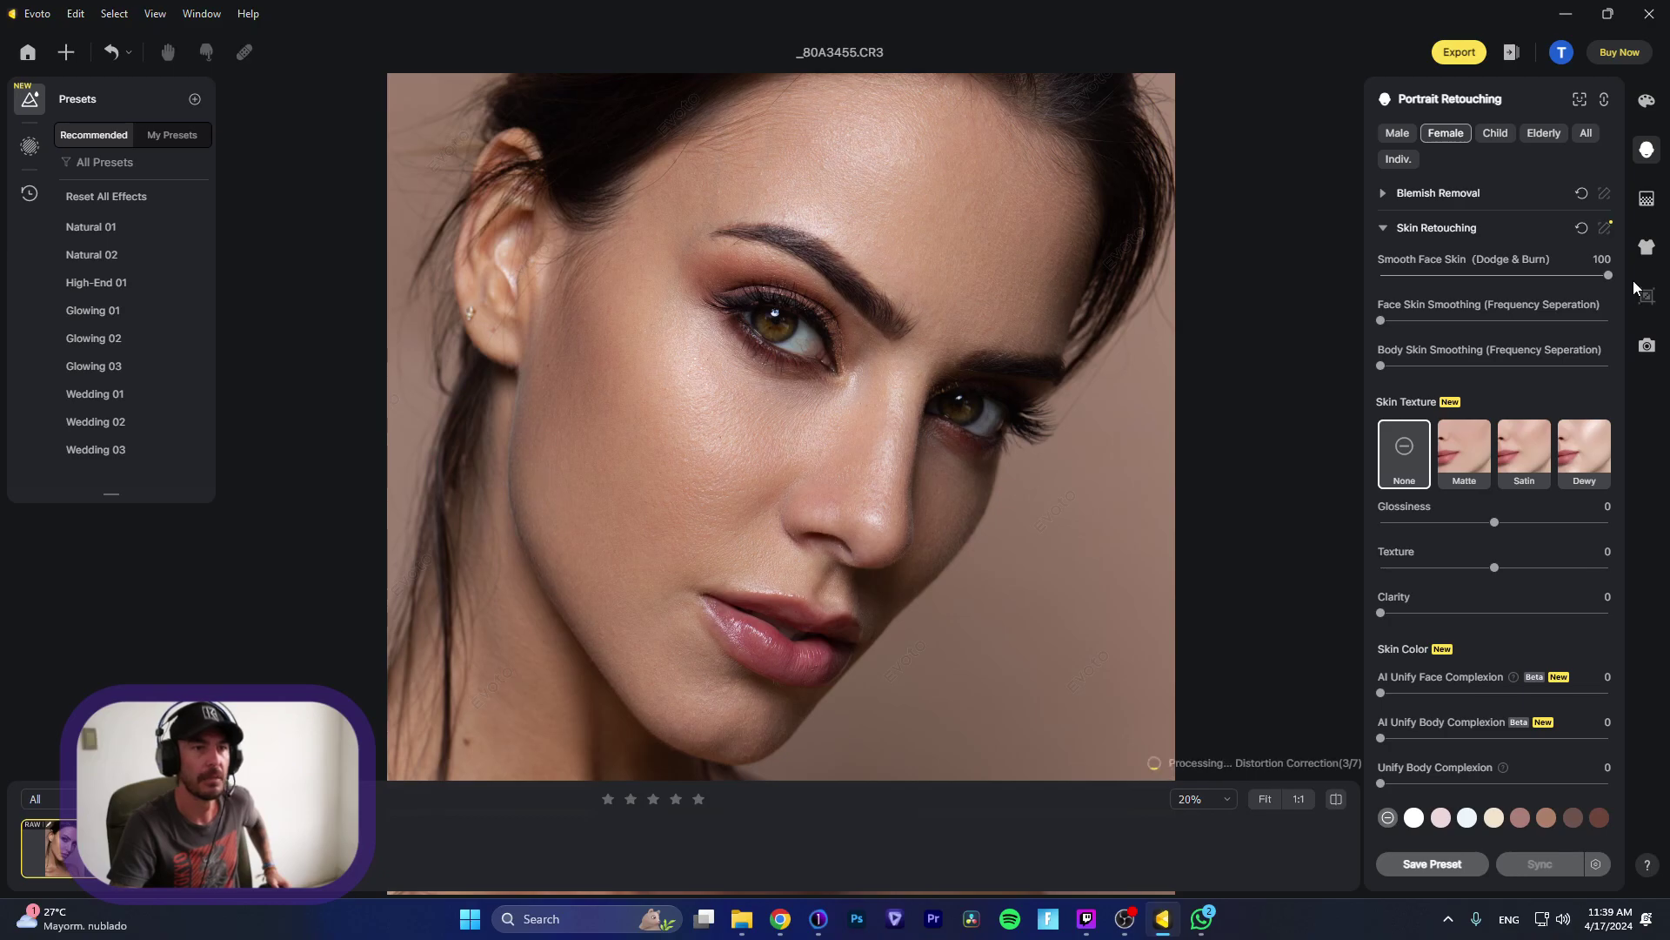
scroll(969, 180, "up", 4)
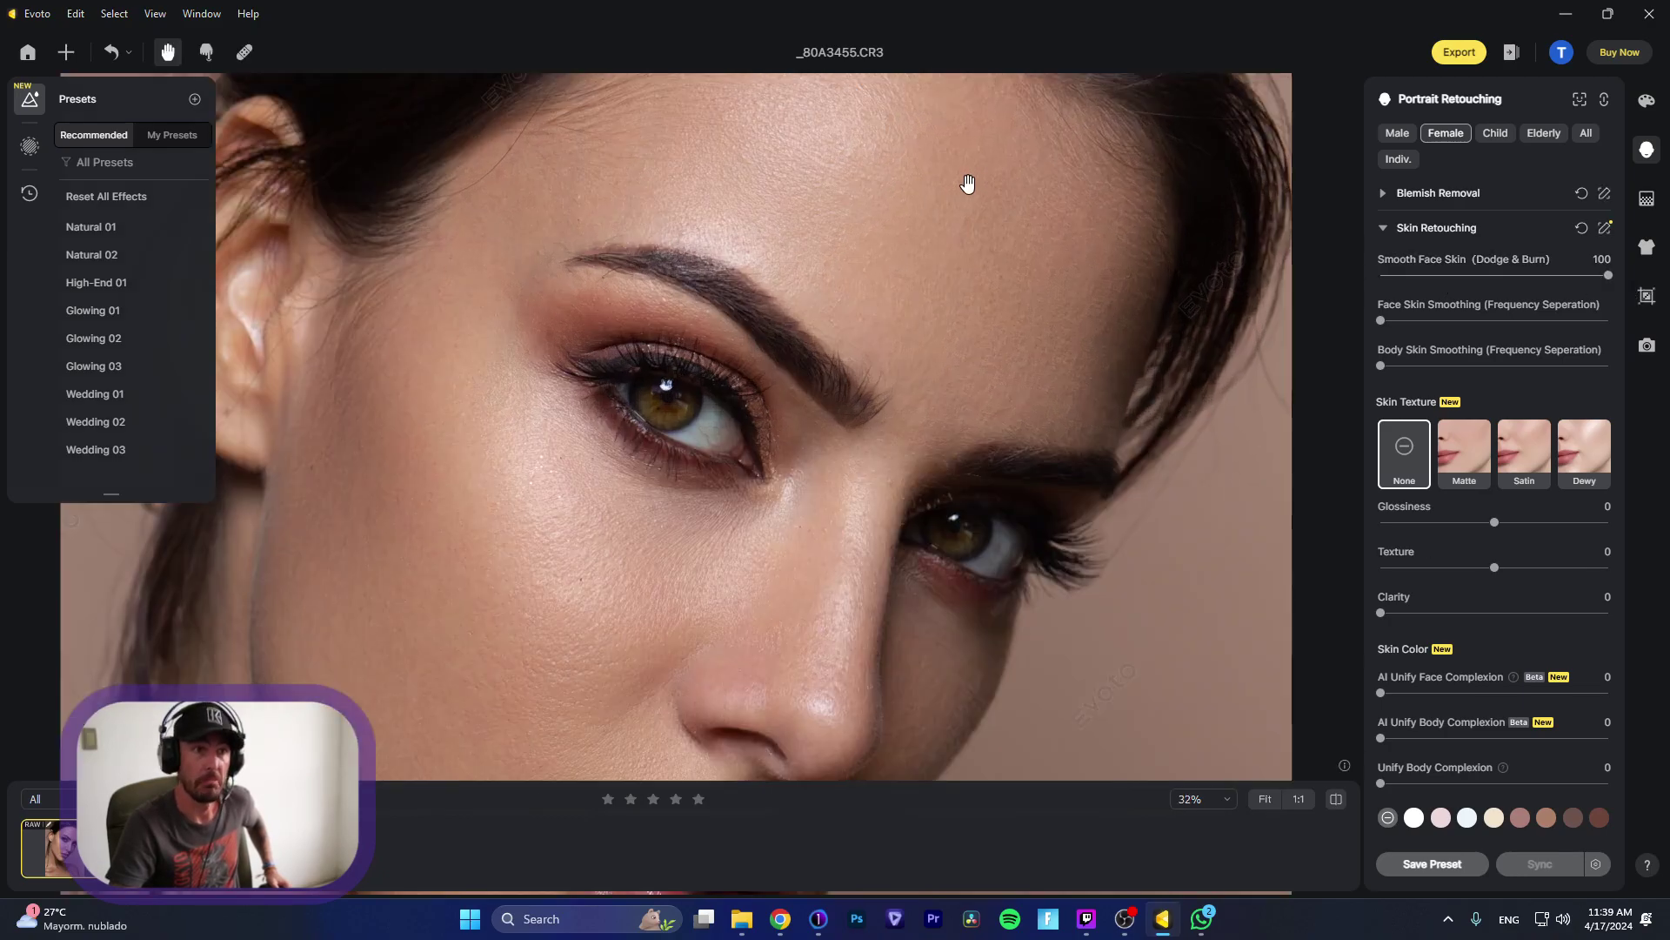
scroll(981, 295, "down", 6)
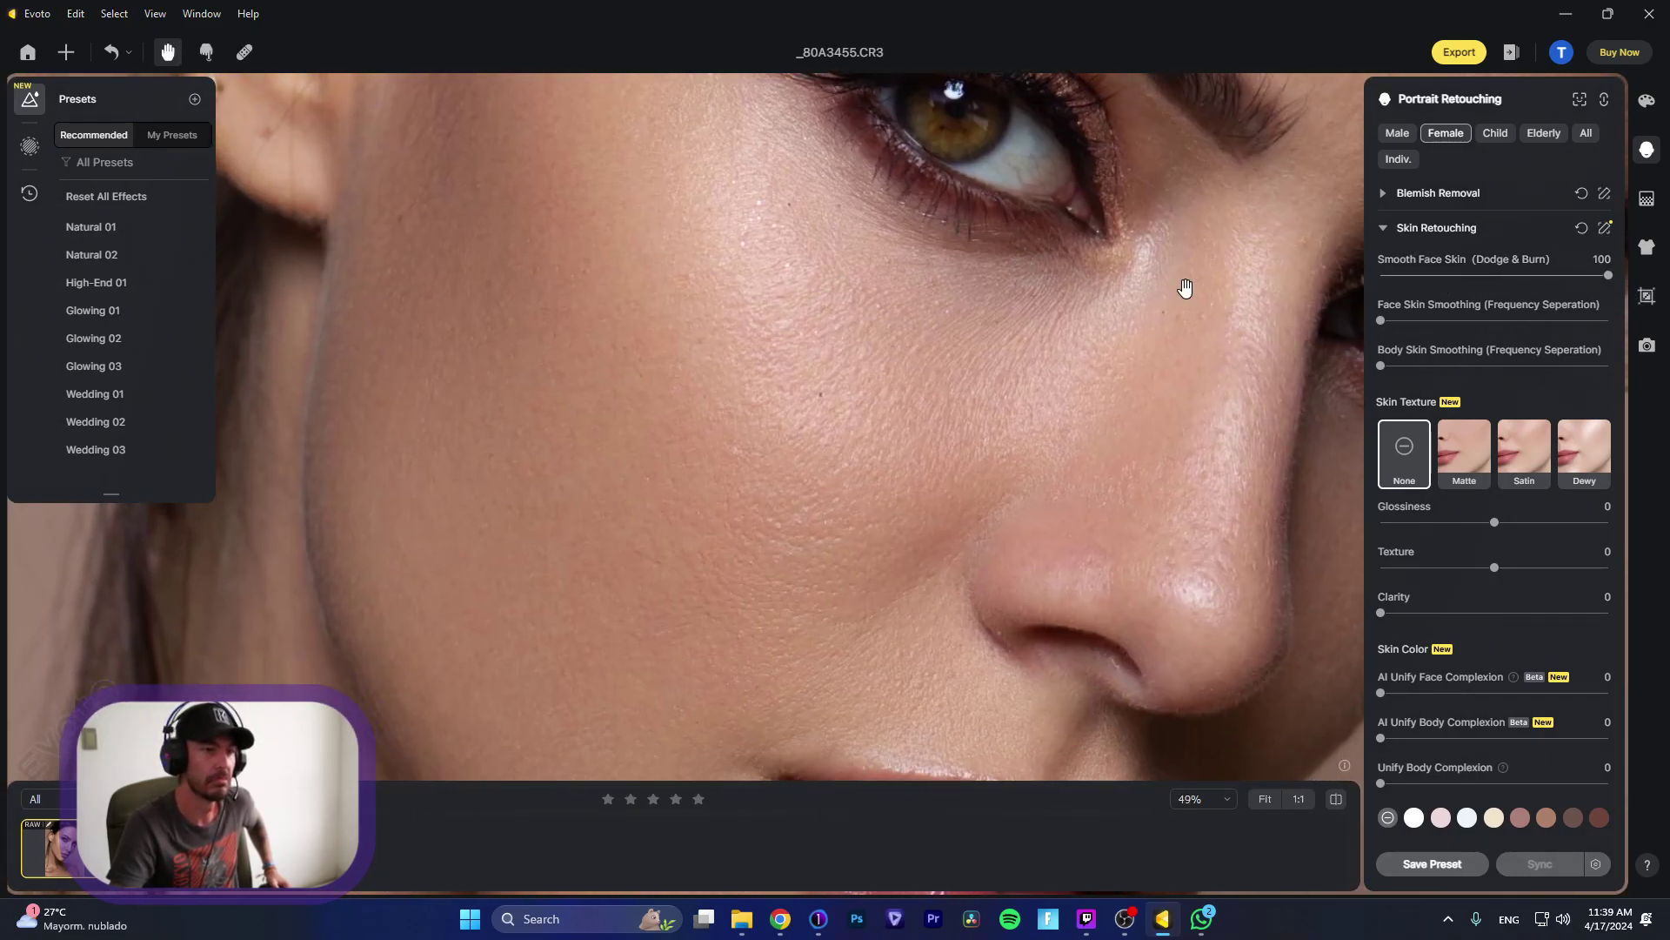
left_click(1336, 799)
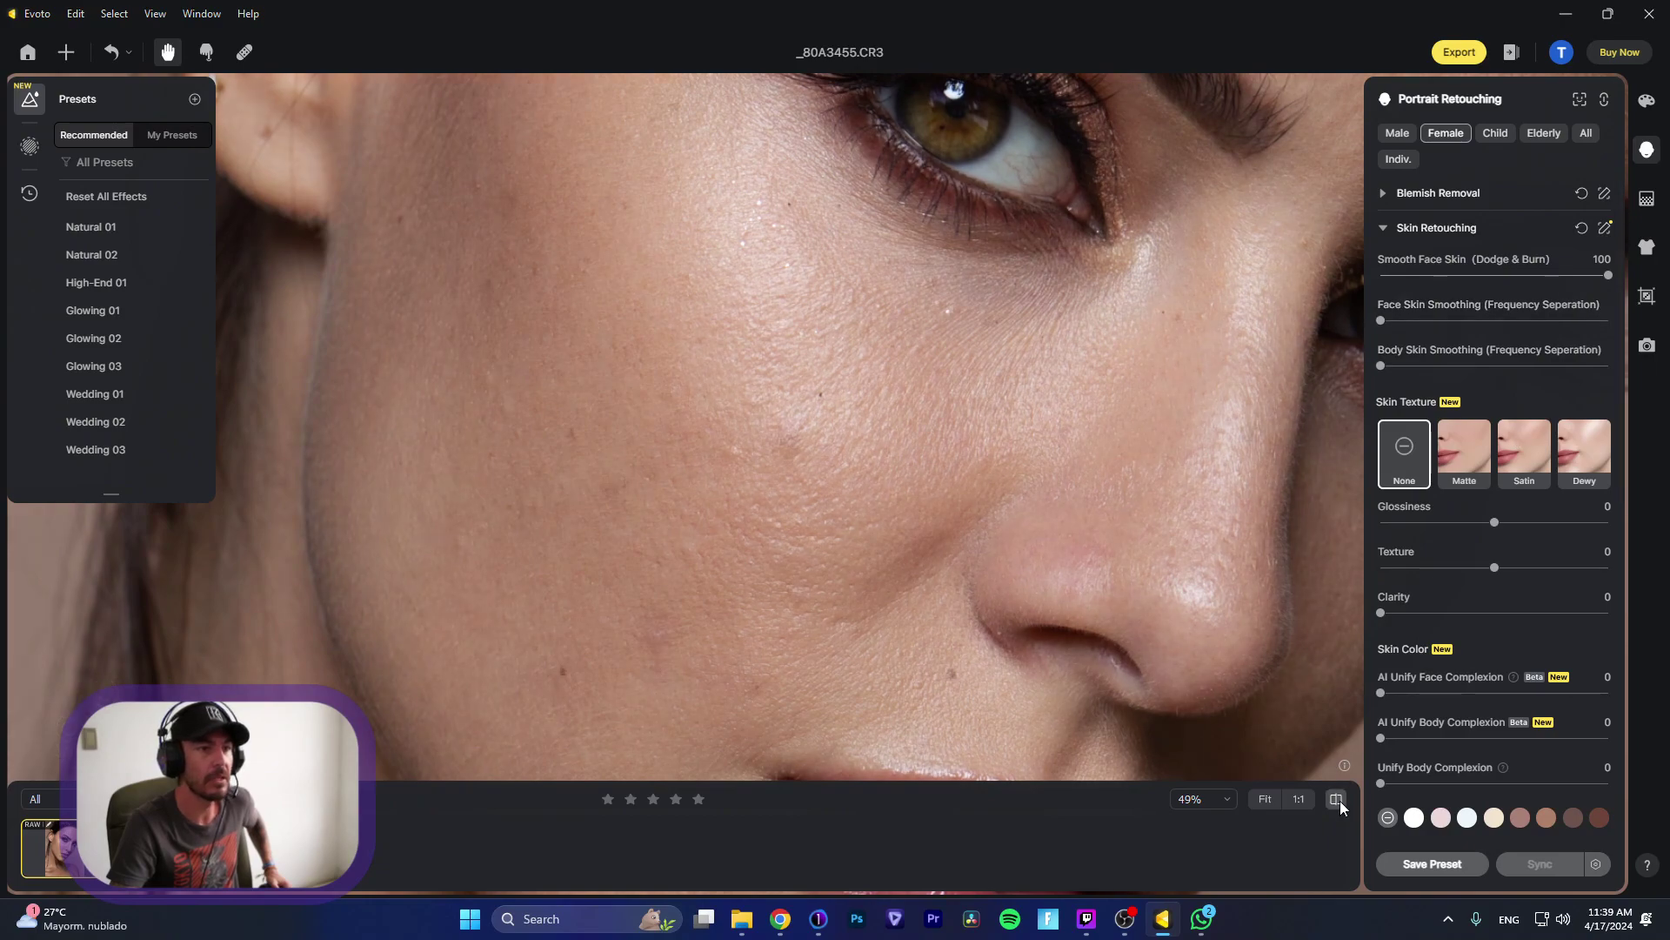
scroll(1015, 268, "up", 6)
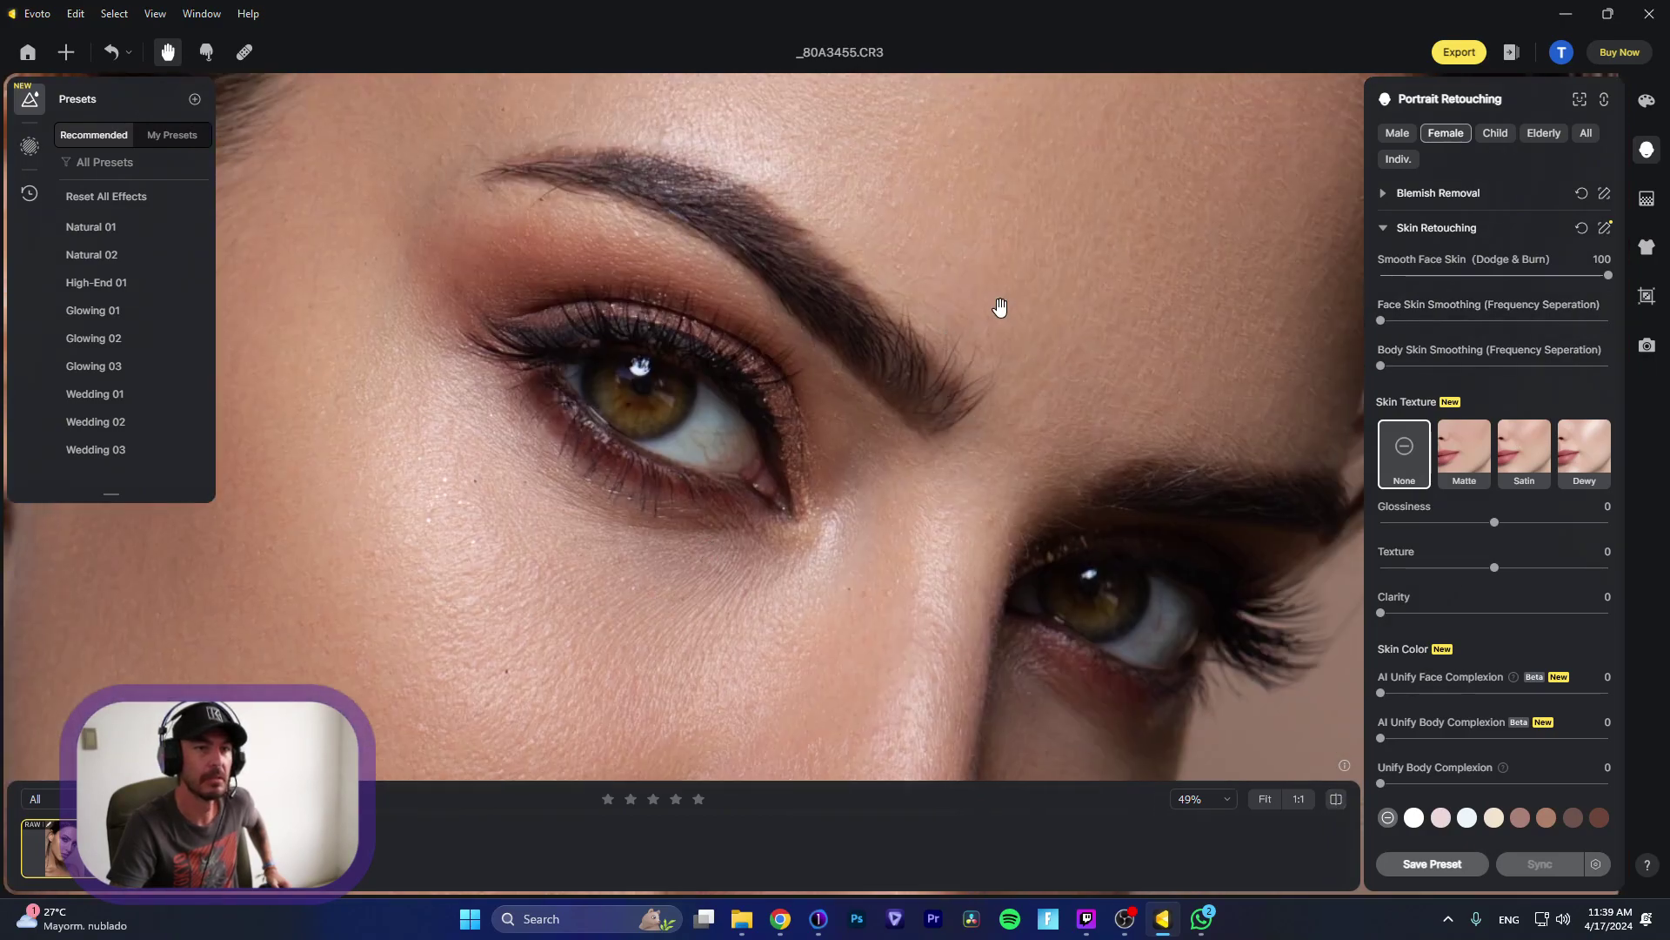
left_click(1336, 798)
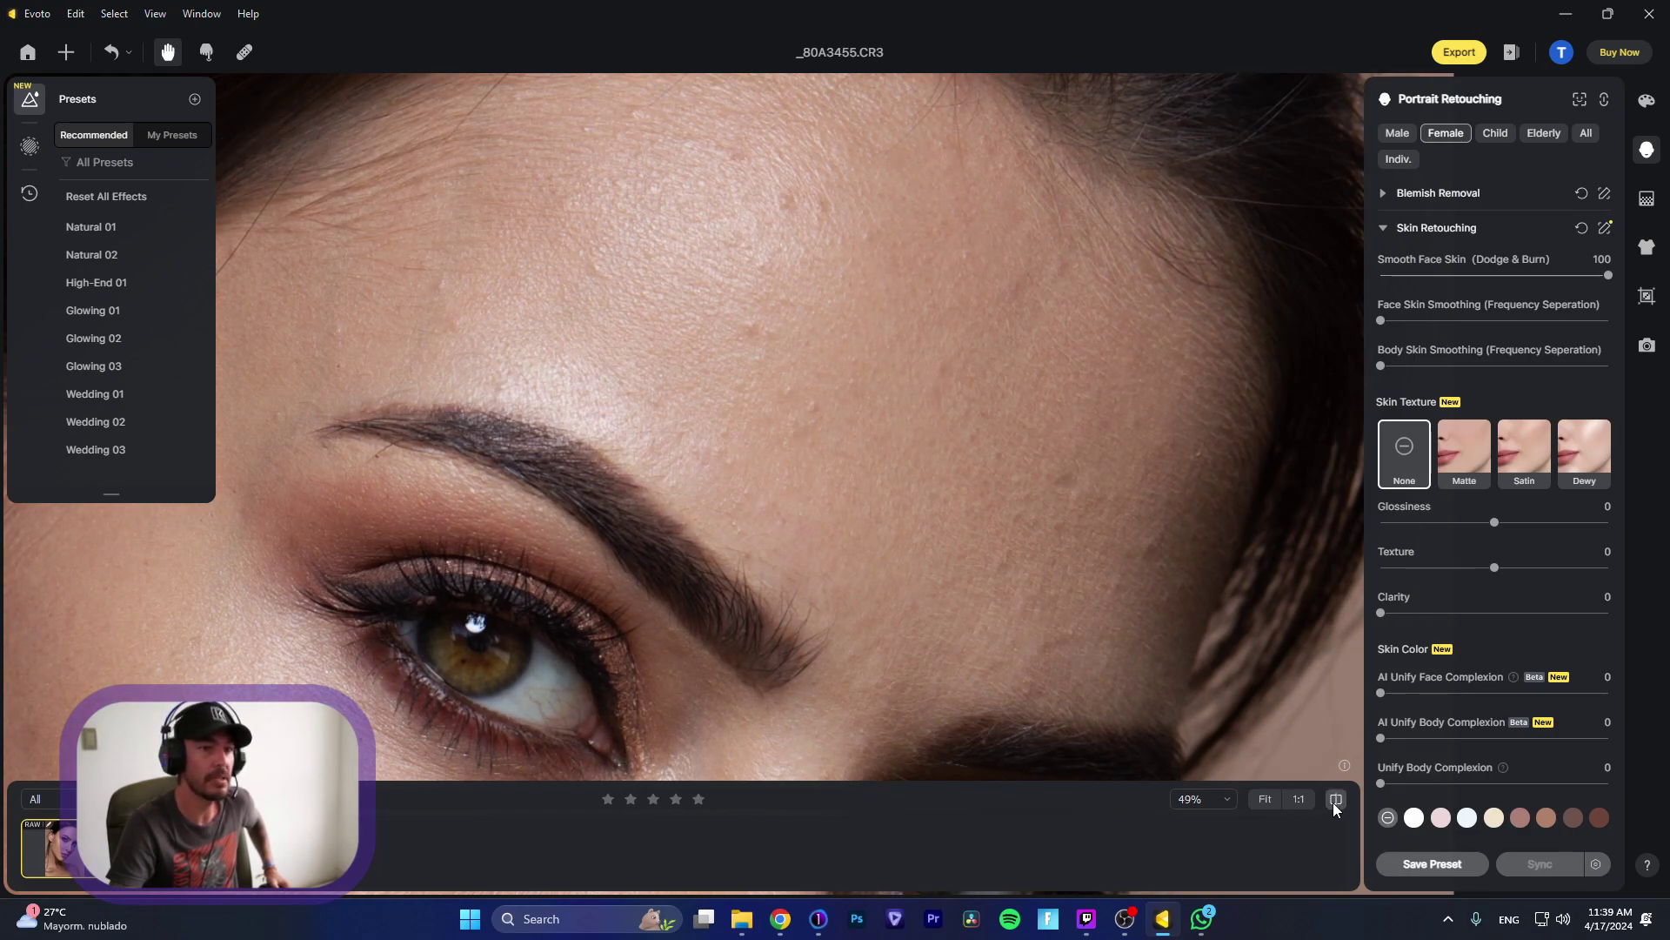
left_click_drag(902, 578, 893, 337)
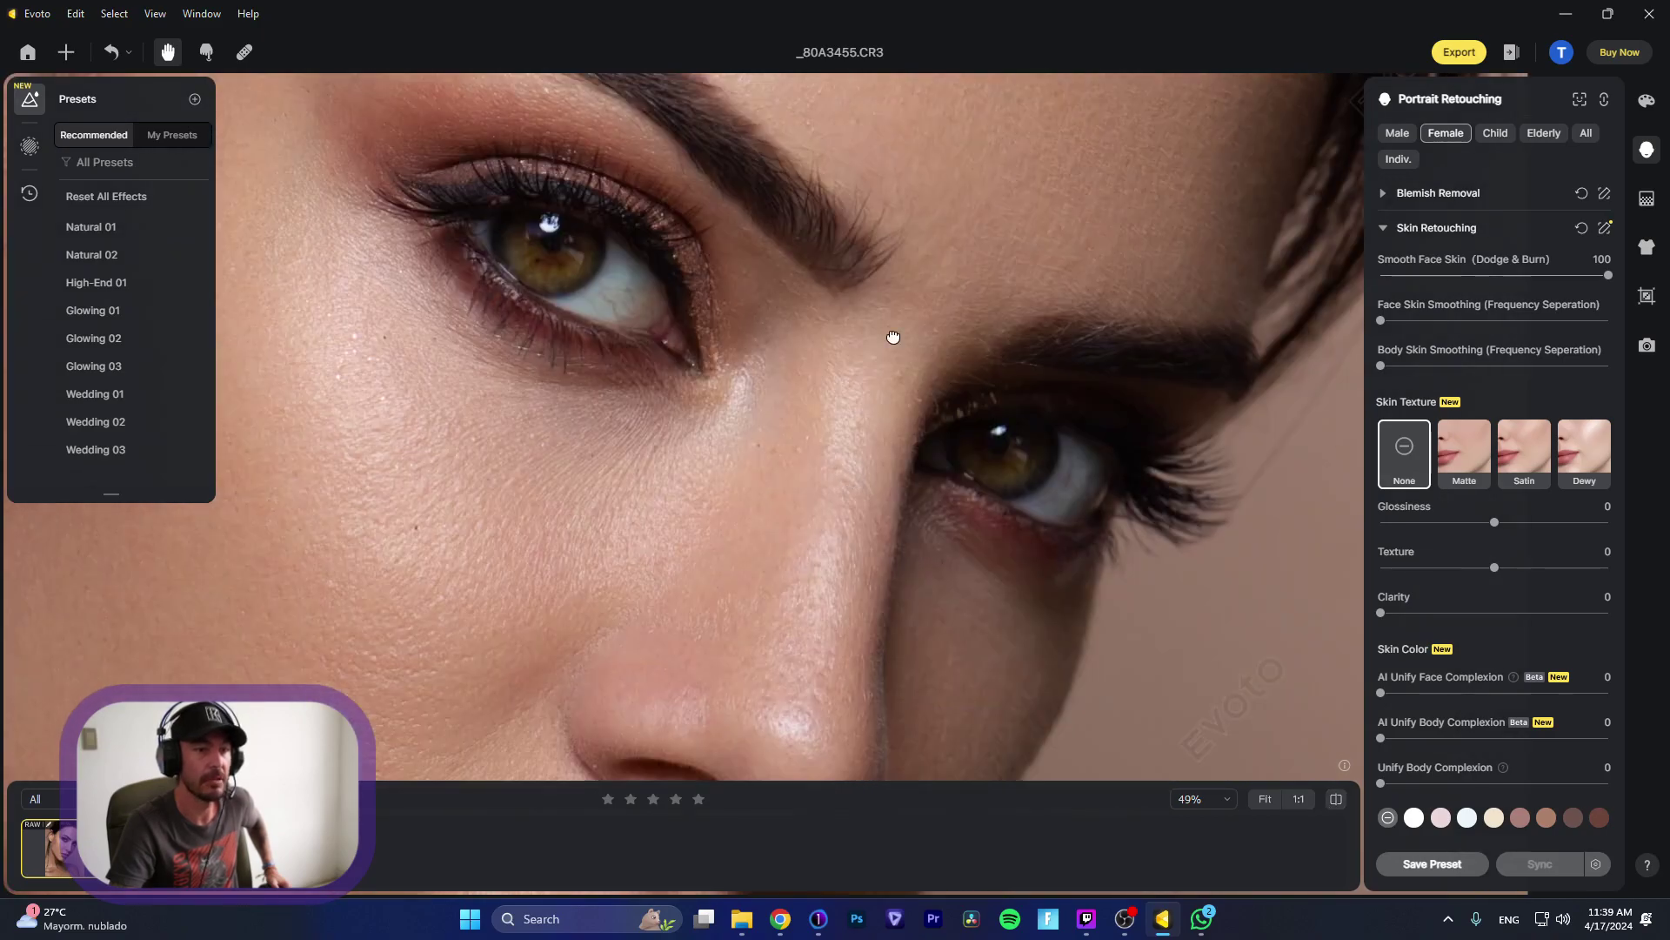
scroll(894, 337, "down", 10)
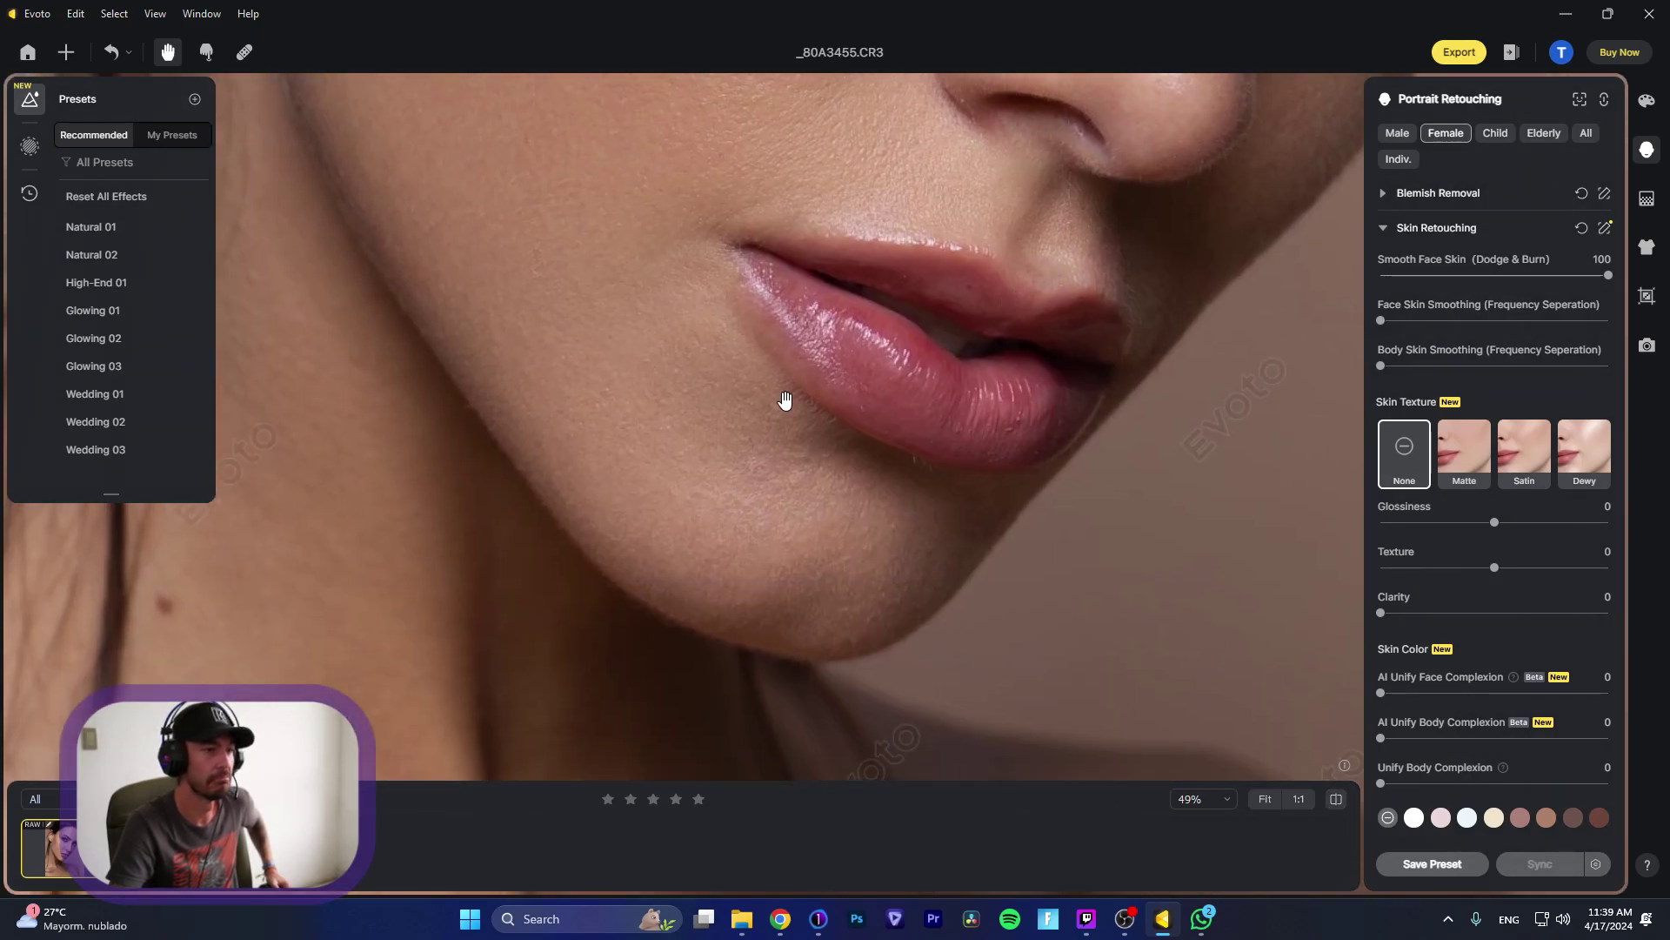
left_click_drag(783, 399, 963, 488)
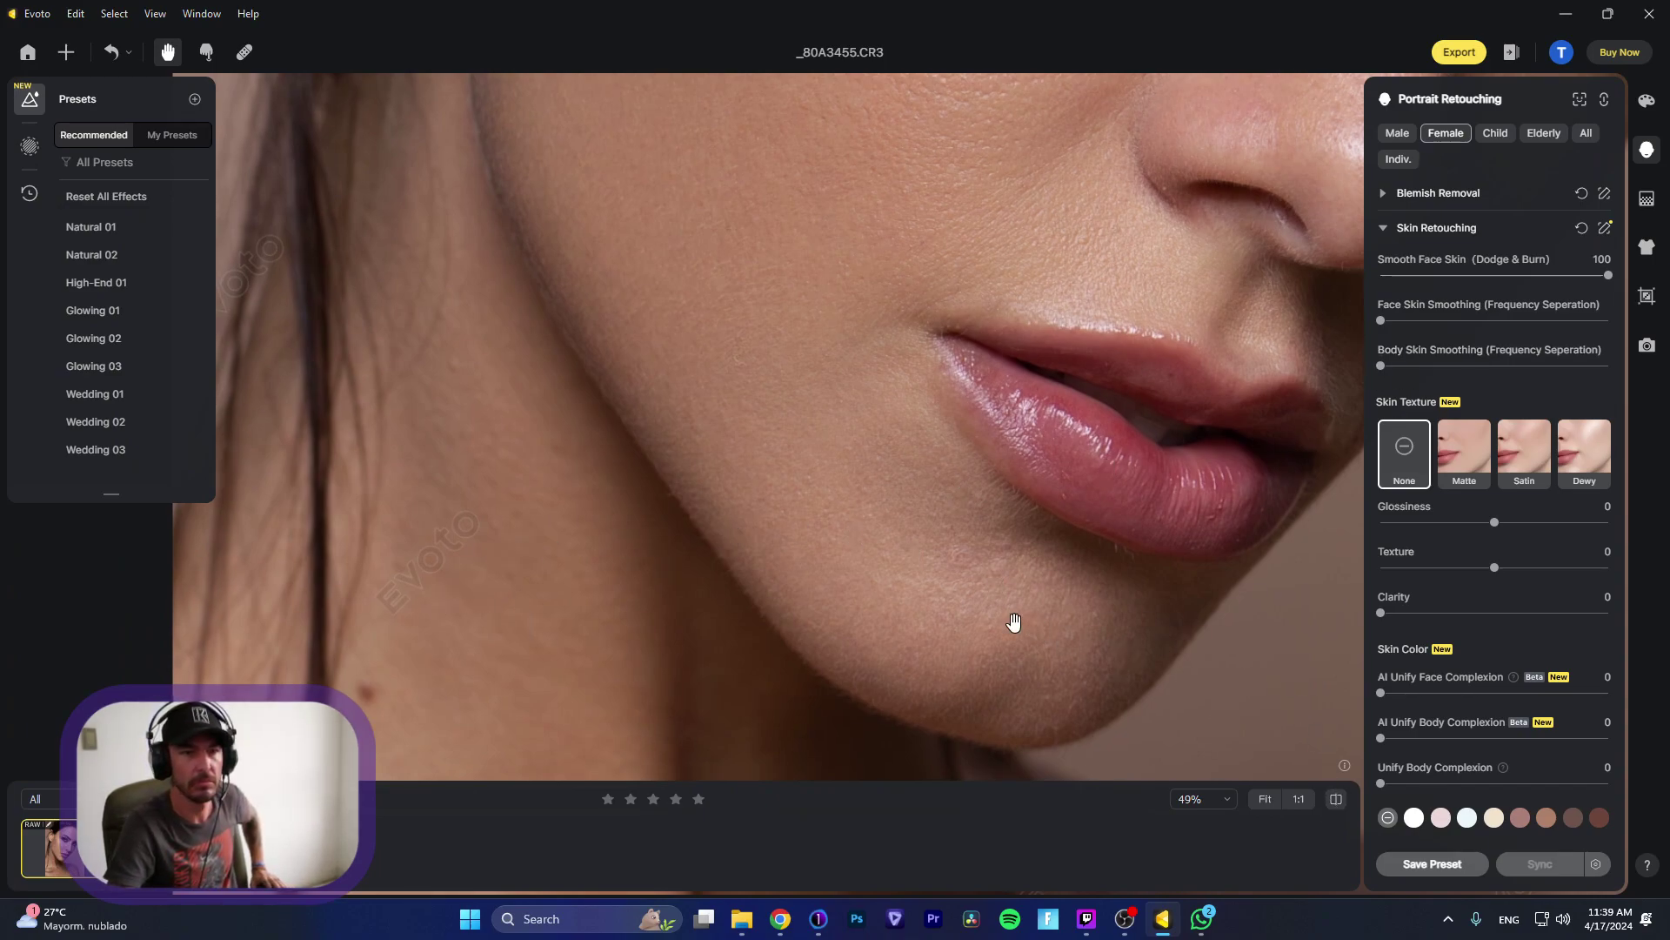
left_click_drag(1014, 621, 801, 533)
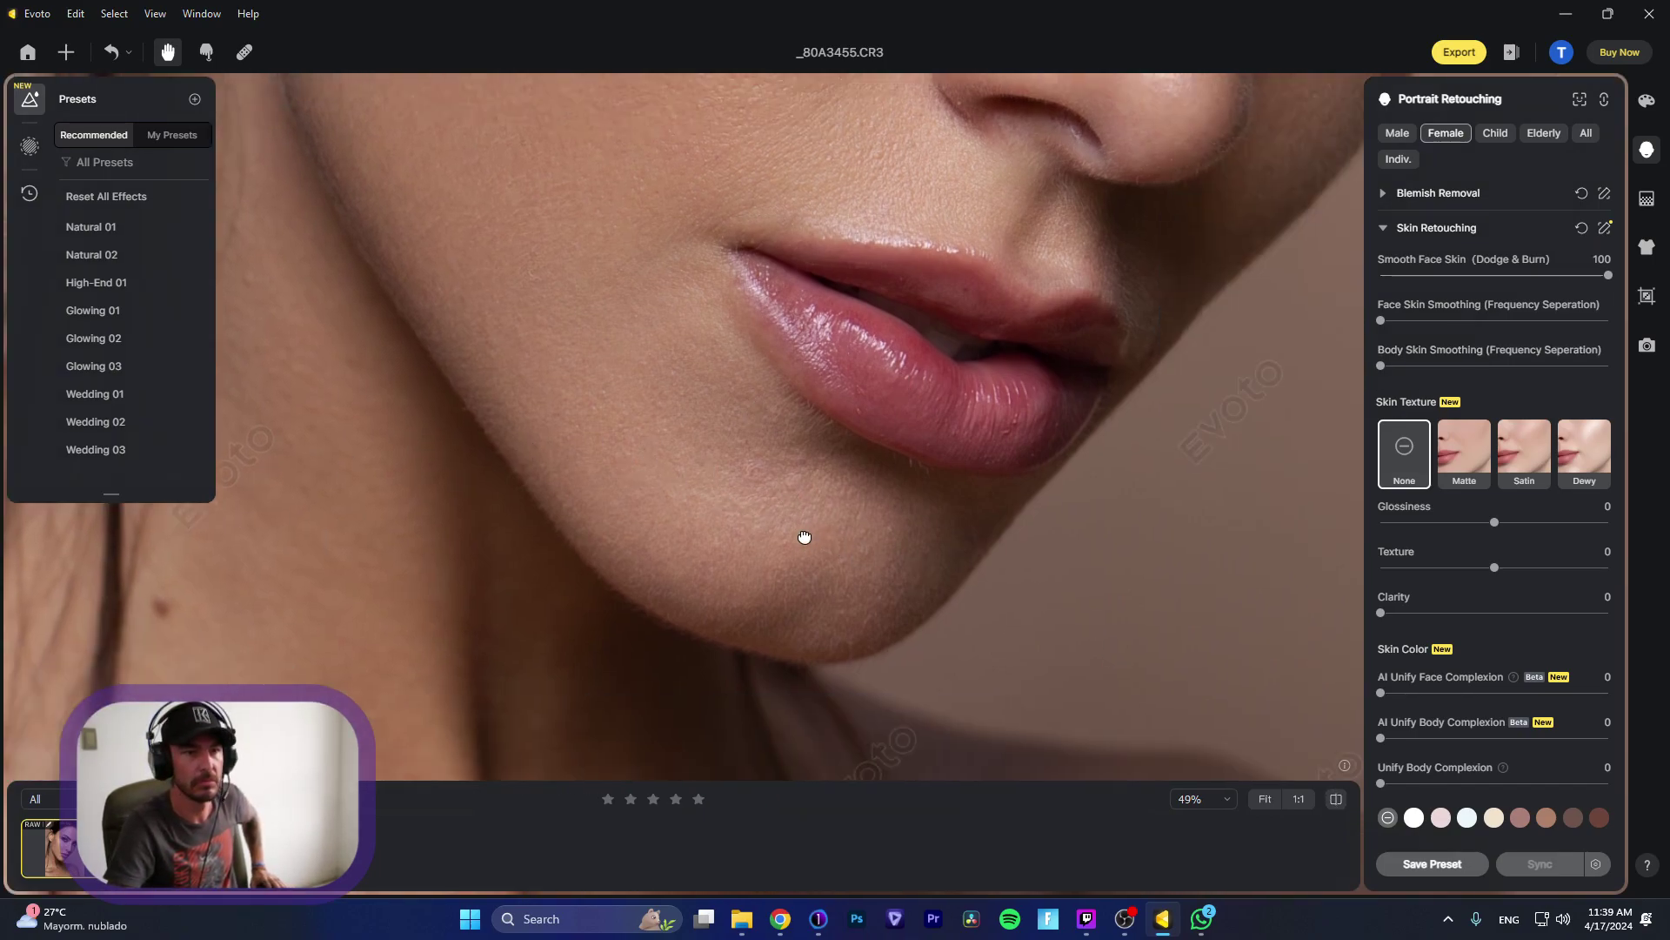
left_click(1340, 801)
left_click(1340, 802)
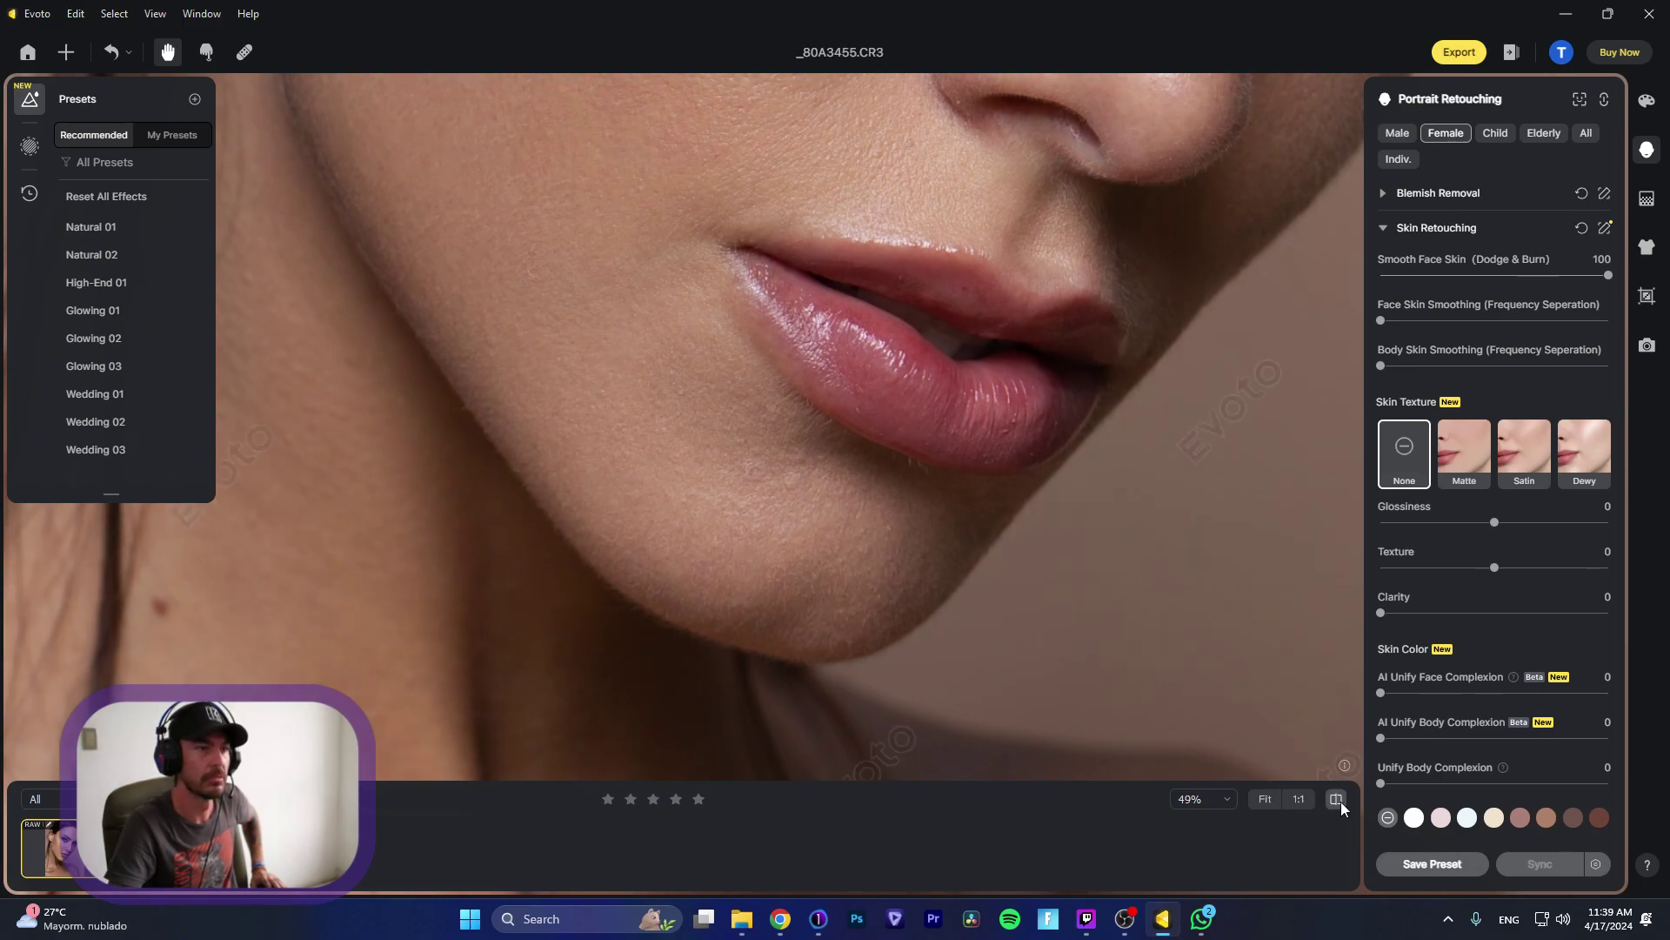
Step: Try Face Skin Smoothing (Frequency Seperation) at 100 and inspect the skin around the eyes and on the forehead
left_click(1340, 802)
left_click_drag(943, 321, 921, 466)
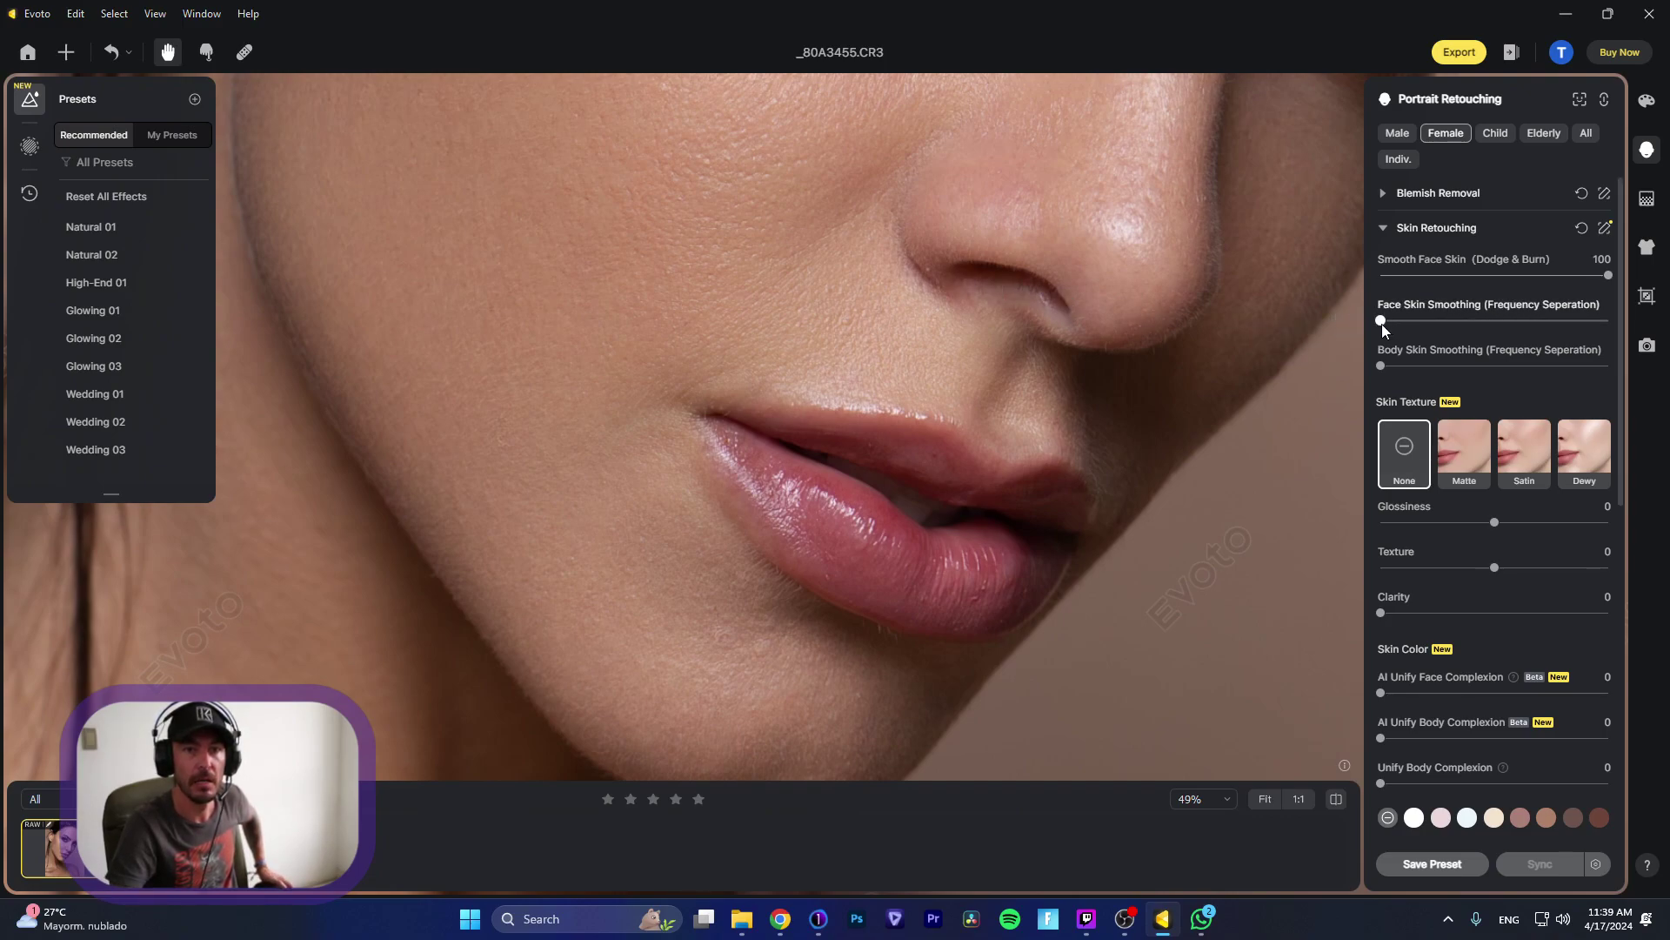
left_click_drag(1395, 324, 1609, 321)
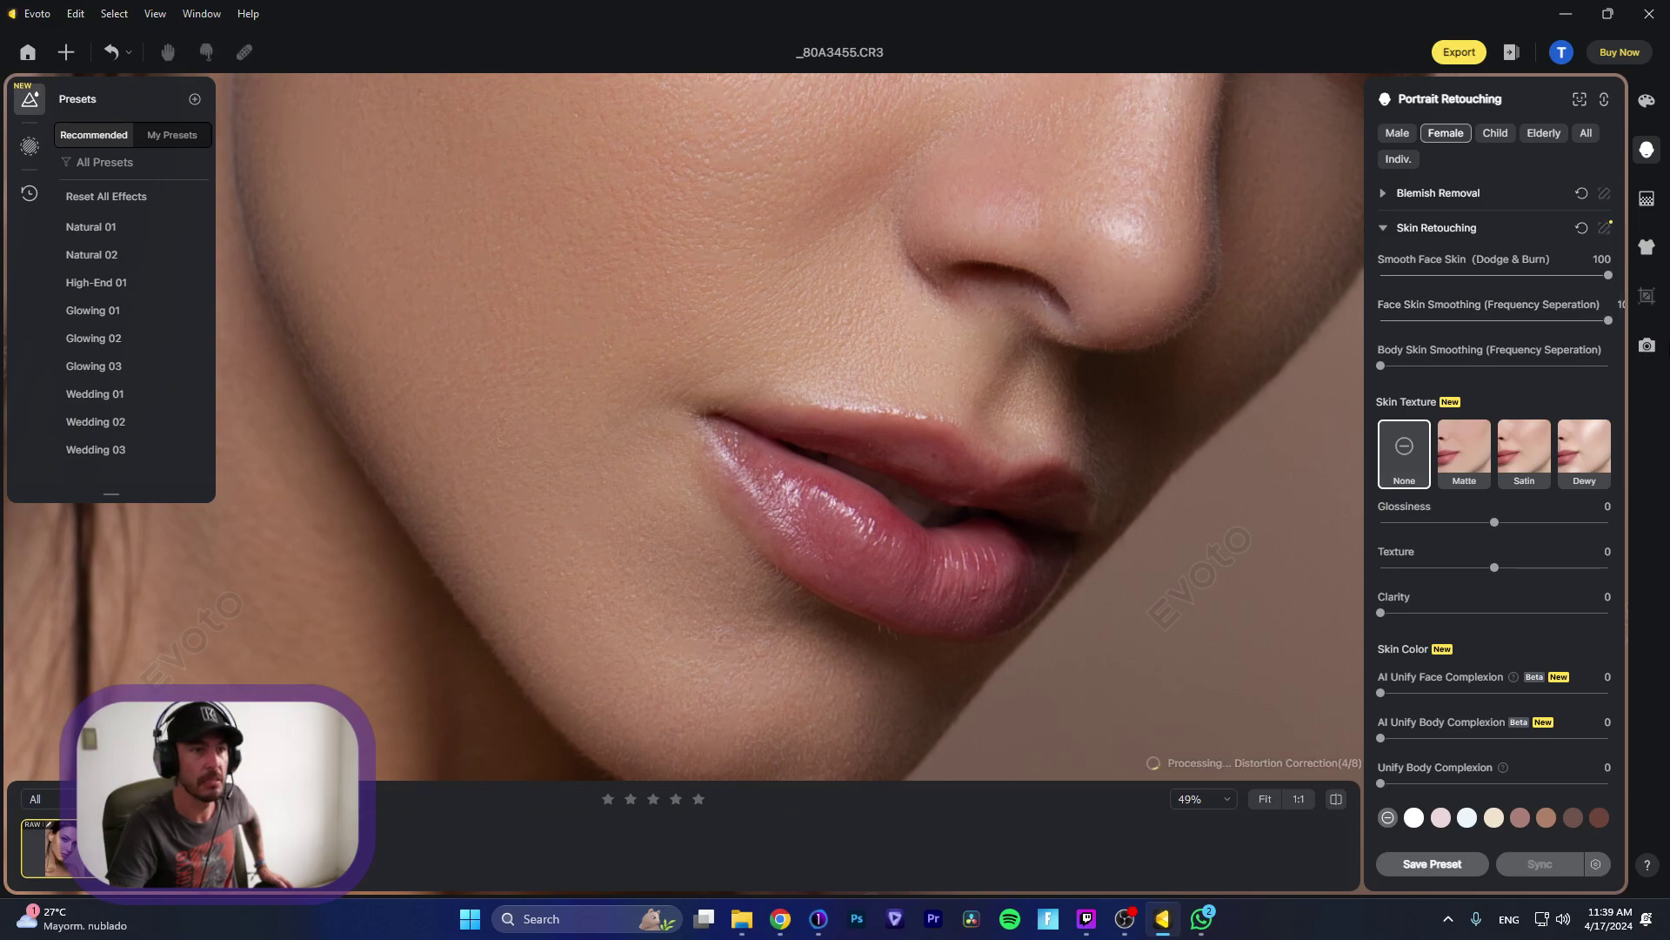
scroll(983, 240, "down", 2)
left_click_drag(983, 240, 967, 348)
scroll(968, 348, "up", 2)
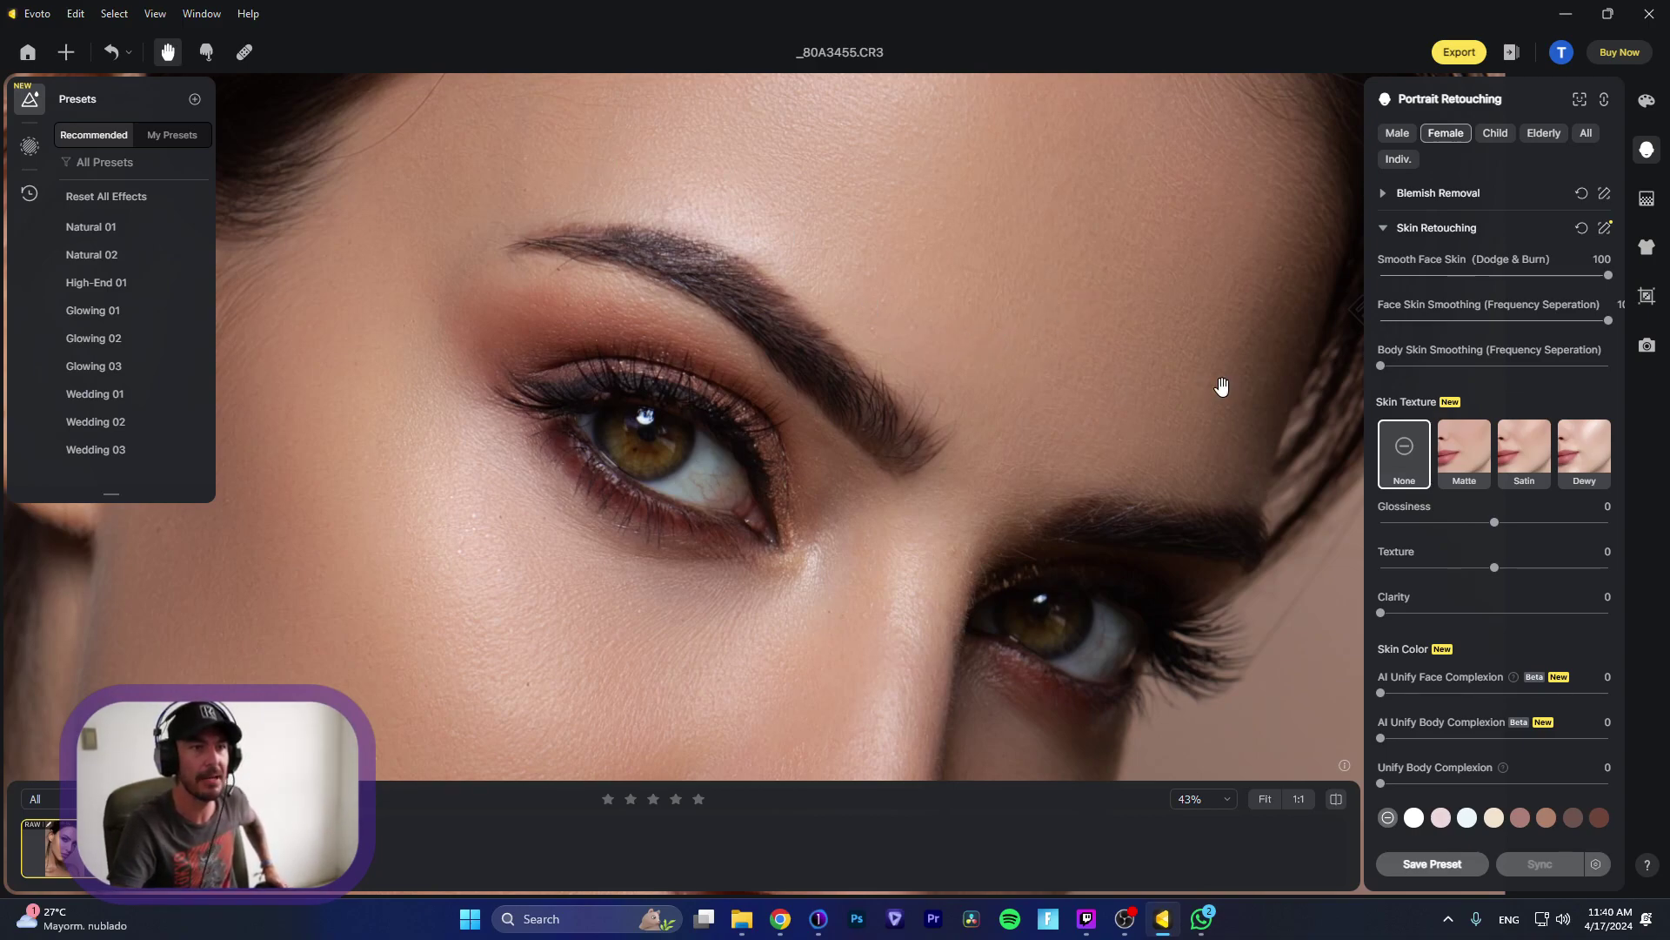
mouse_move(1606, 321)
left_mouse_down()
mouse_move(1451, 335)
mouse_move(1614, 320)
left_mouse_up()
left_click_drag(1150, 374, 1161, 413)
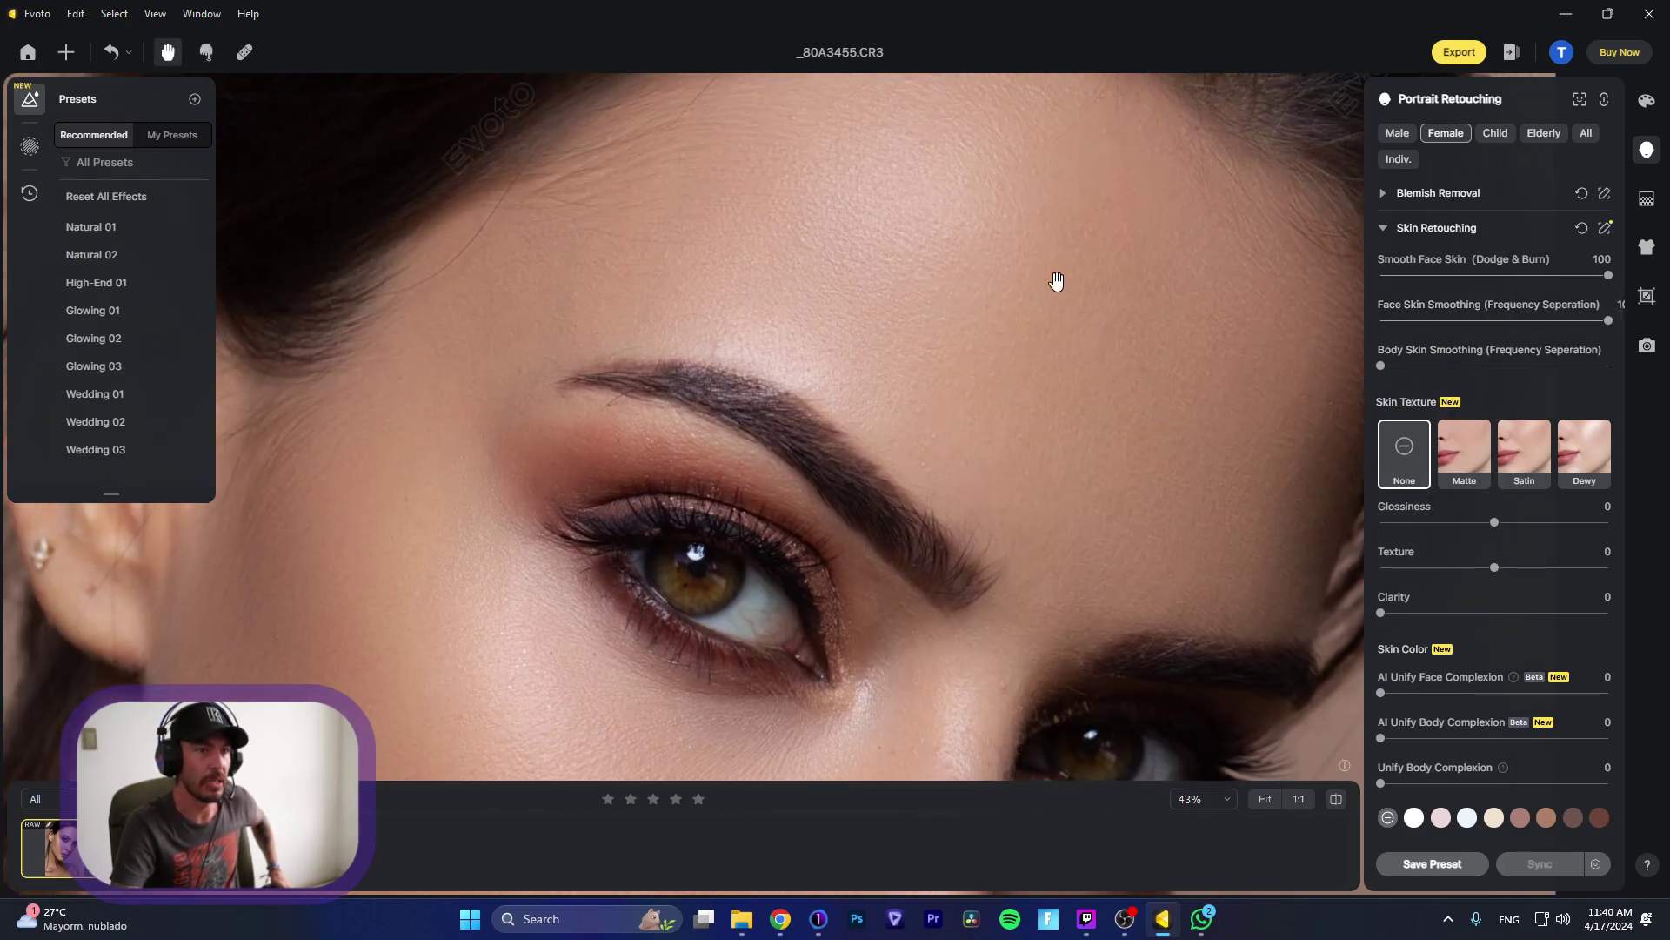
left_click_drag(1055, 279, 1041, 358)
scroll(873, 339, "up", 3)
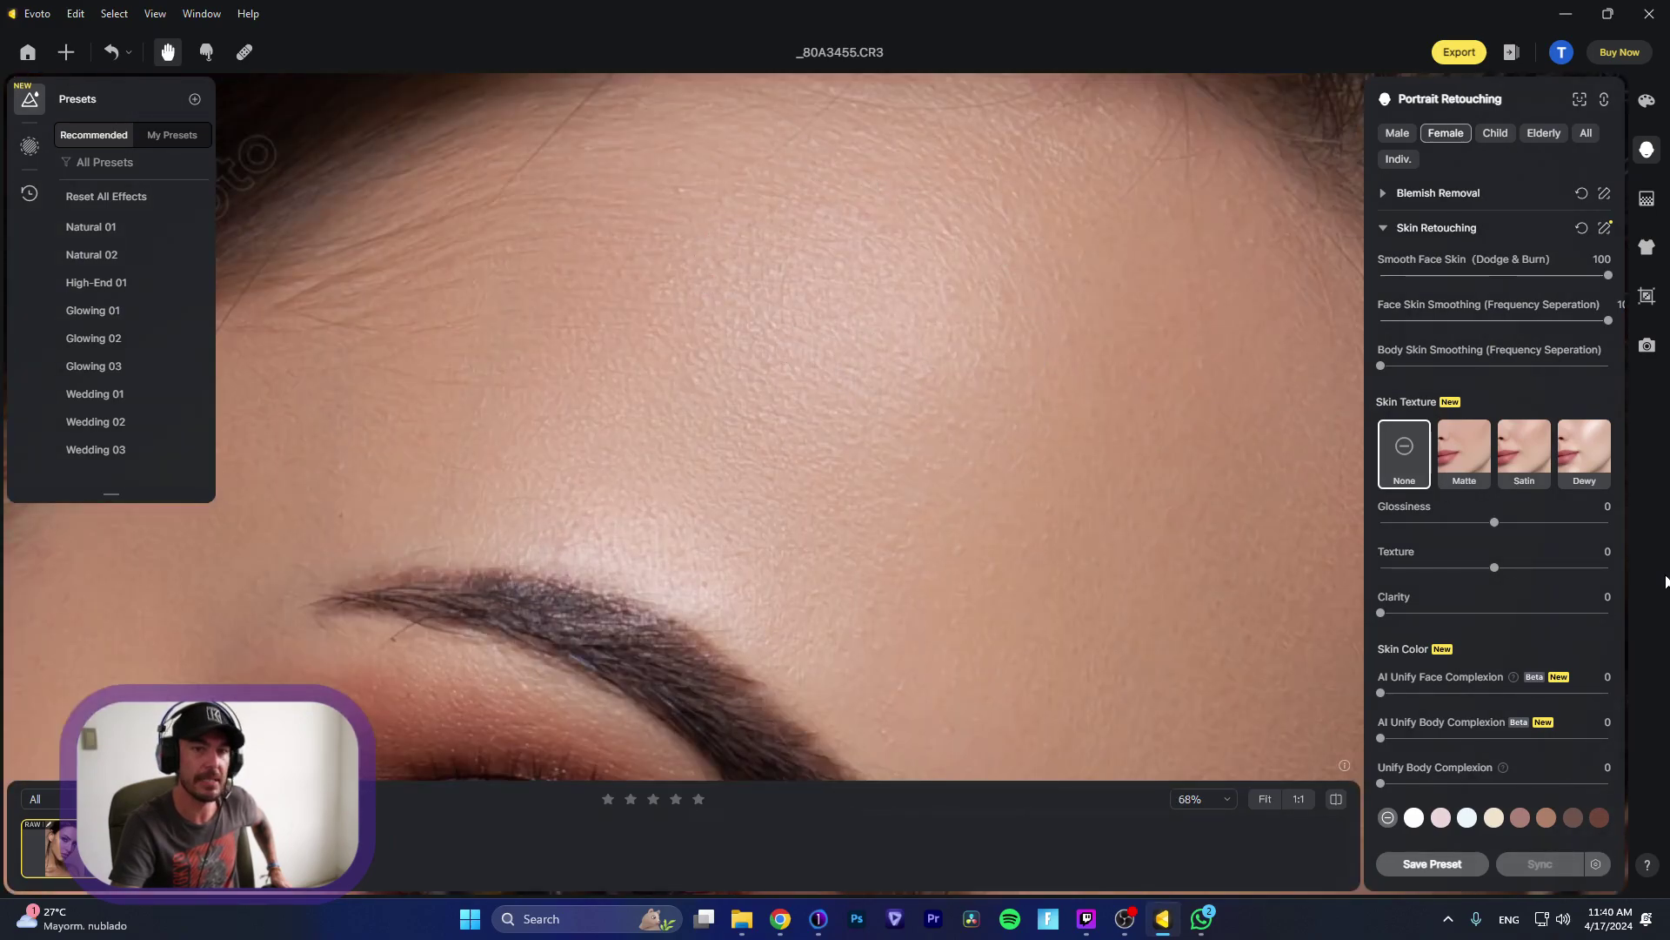
Step: Compare low and full Face Skin Smoothing on the forehead and the whole face, then reset it to 0
left_click_drag(1609, 320, 1409, 326)
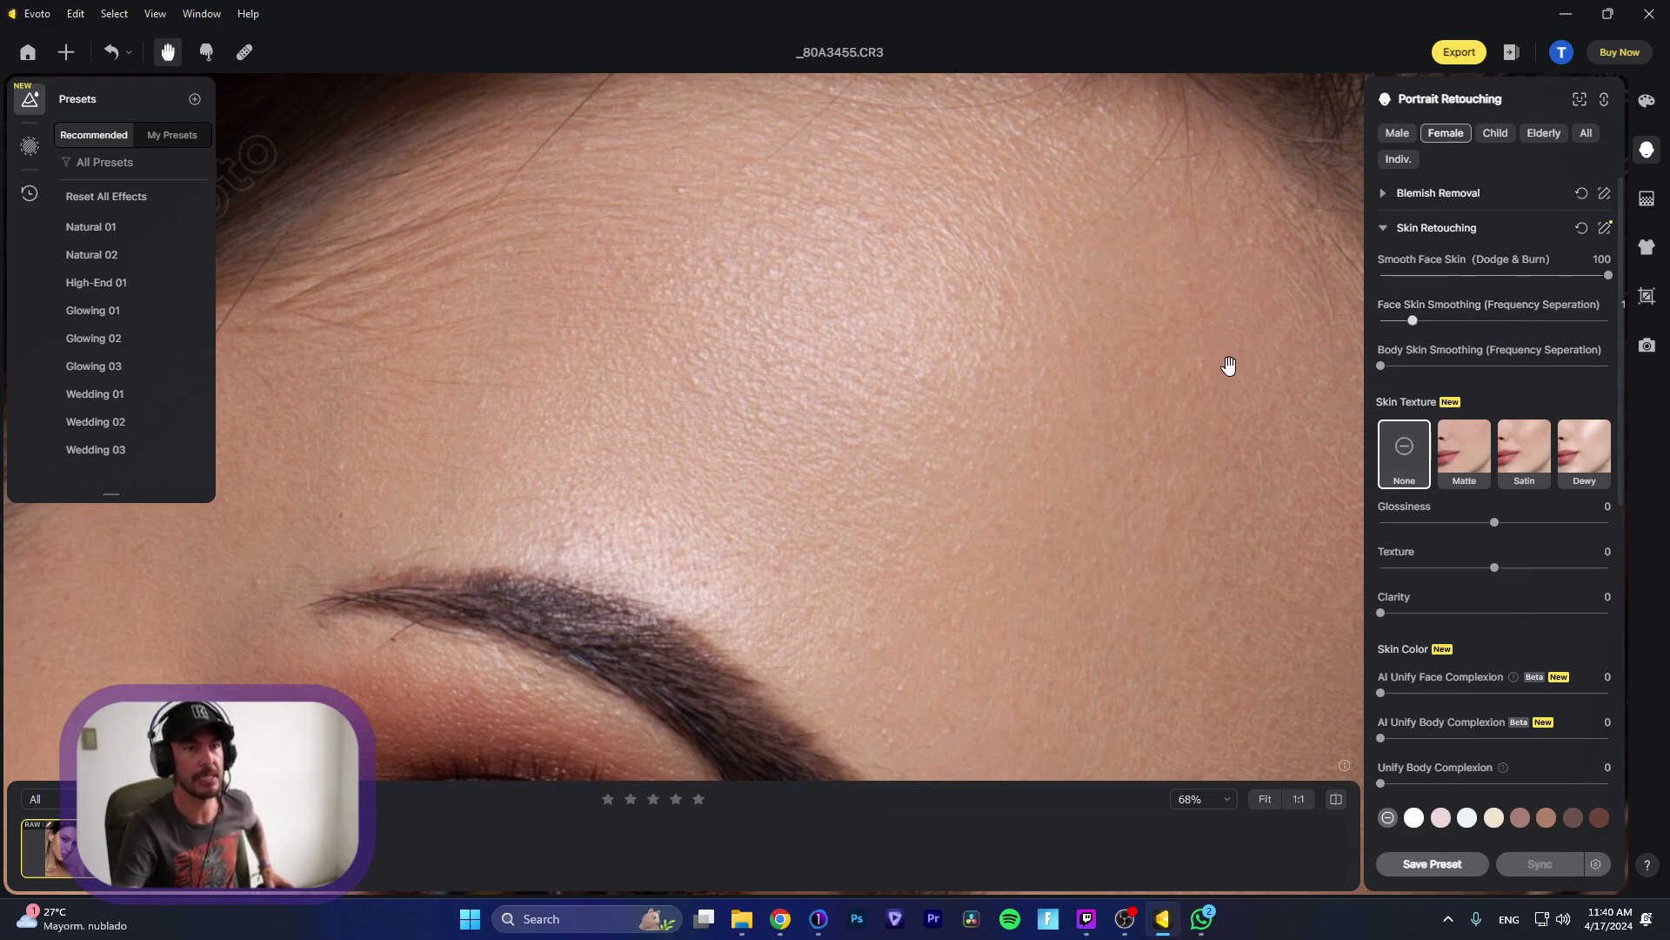
left_click_drag(1407, 323, 1609, 321)
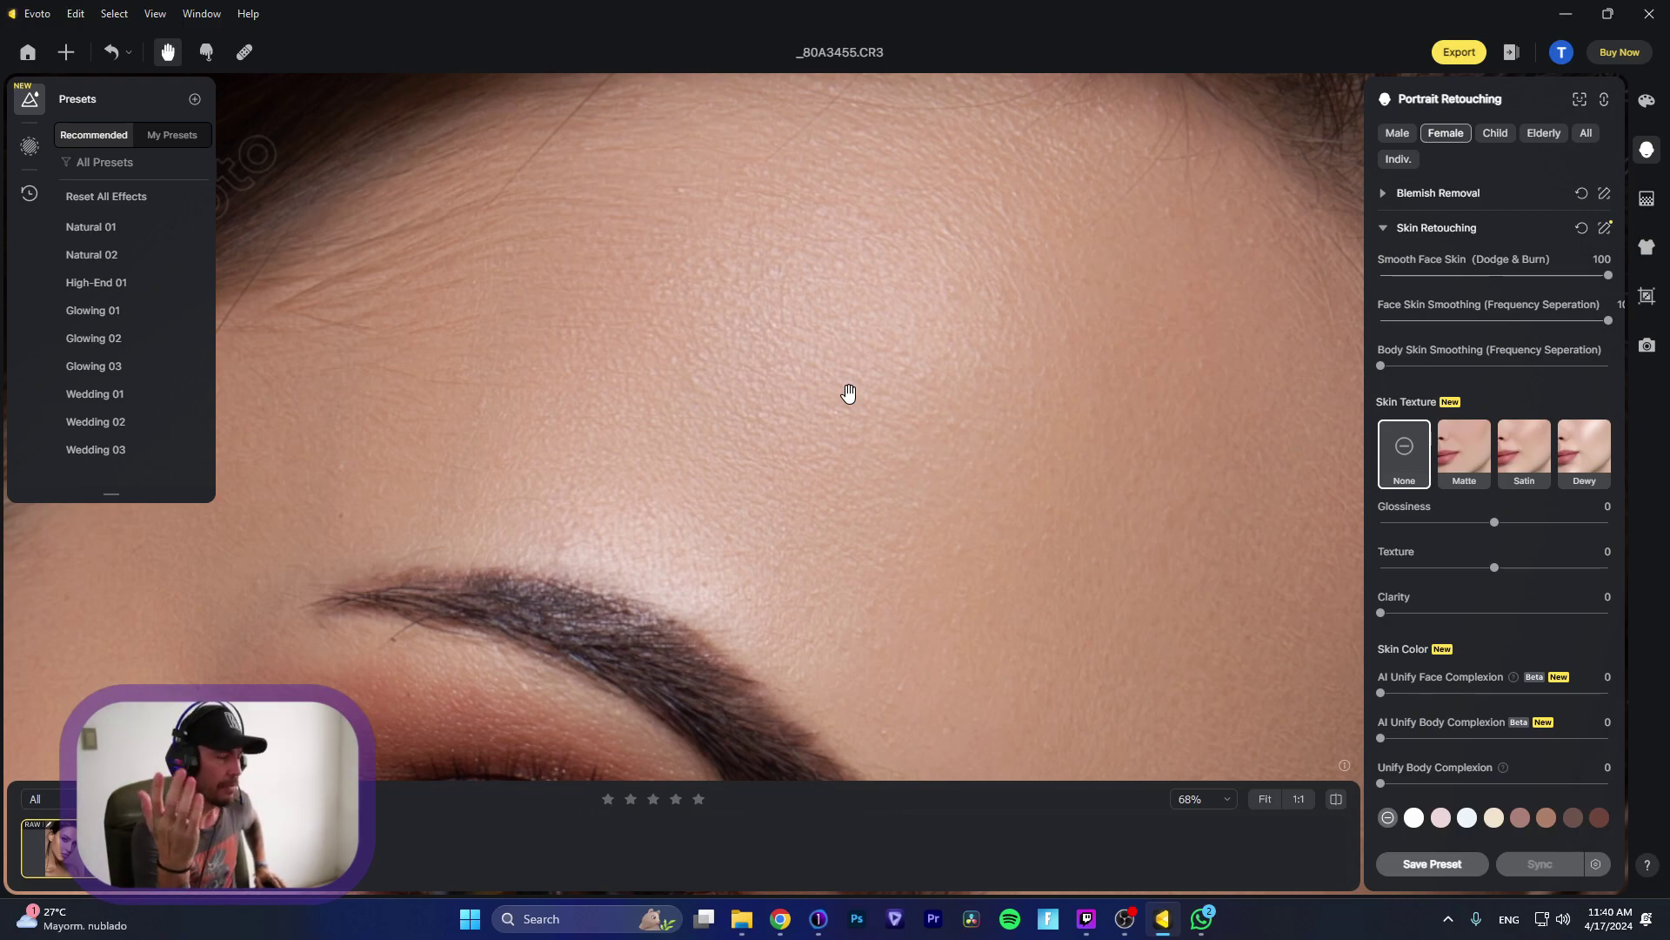
scroll(849, 394, "down", 5)
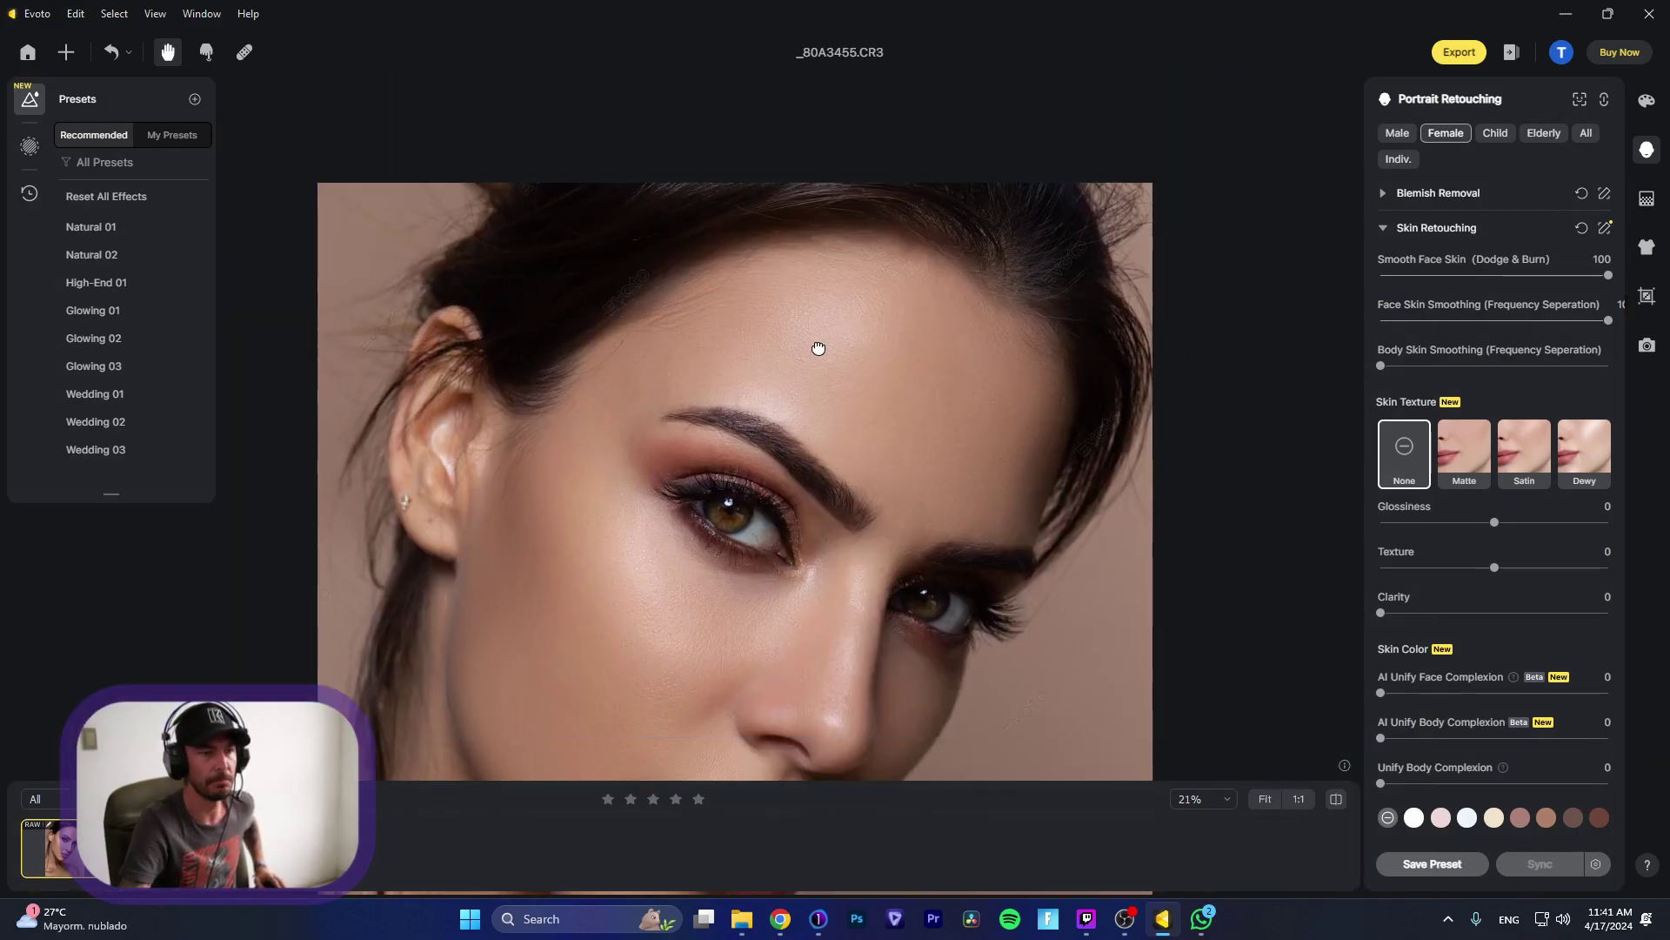
left_click_drag(818, 348, 854, 254)
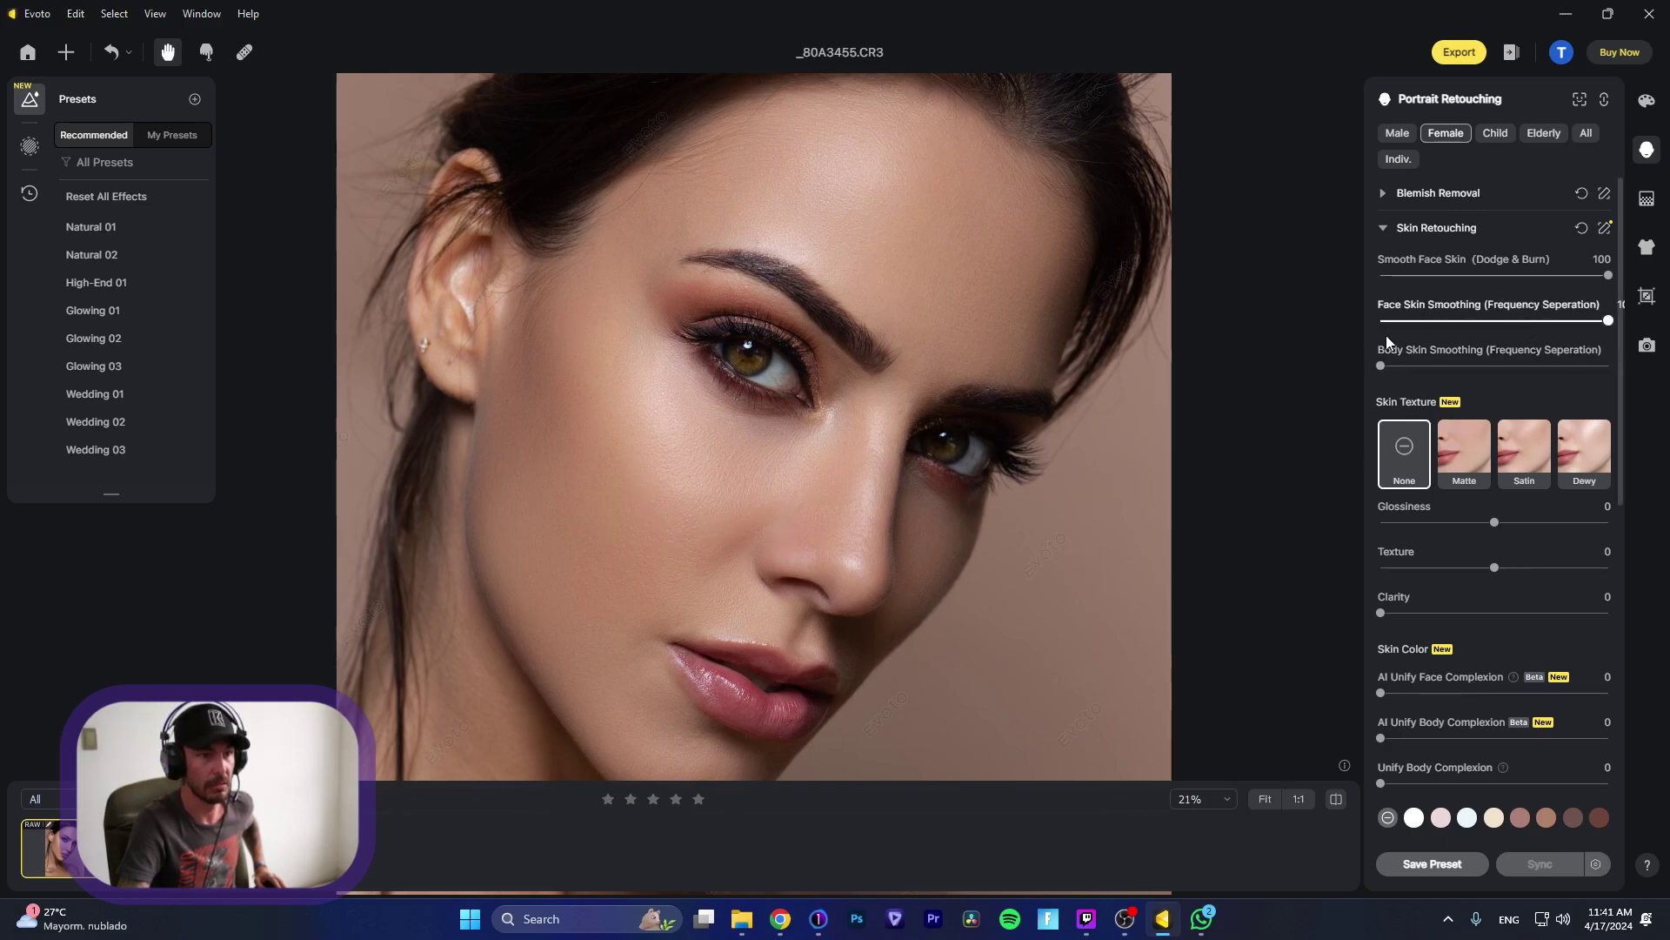
left_click_drag(1607, 323, 1320, 317)
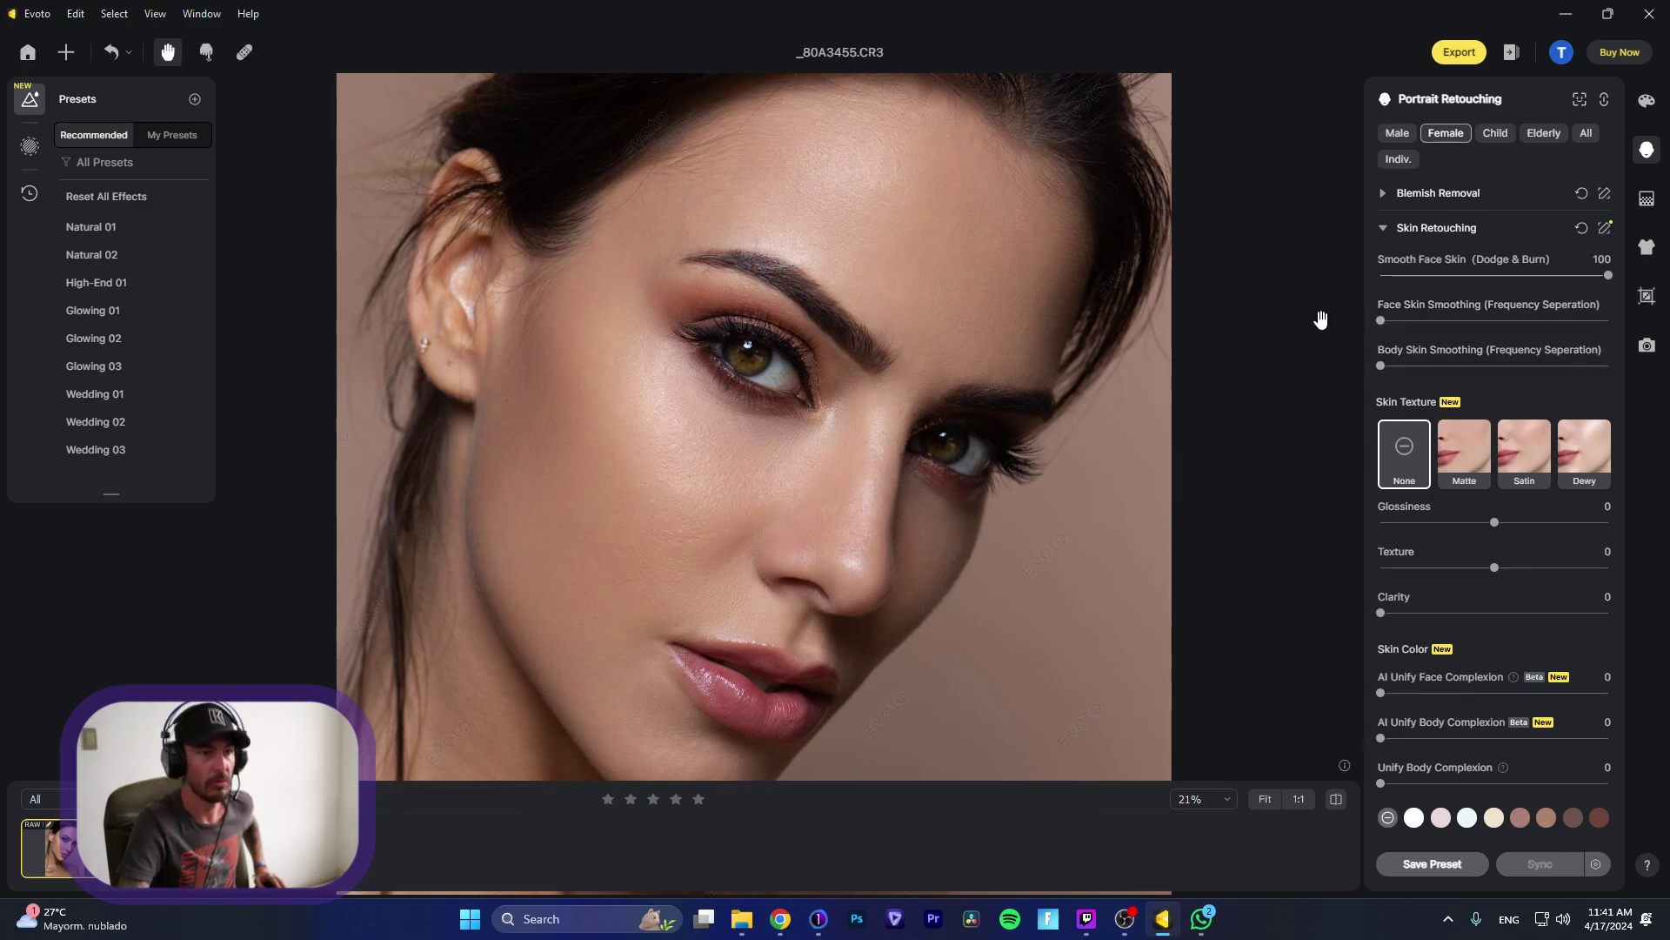
Step: Try Smooth Face Skin (Dodge & Burn) at 50 combined with partial Face Skin Smoothing, then return them to 100 and 0
left_click_drag(1585, 275, 1616, 320)
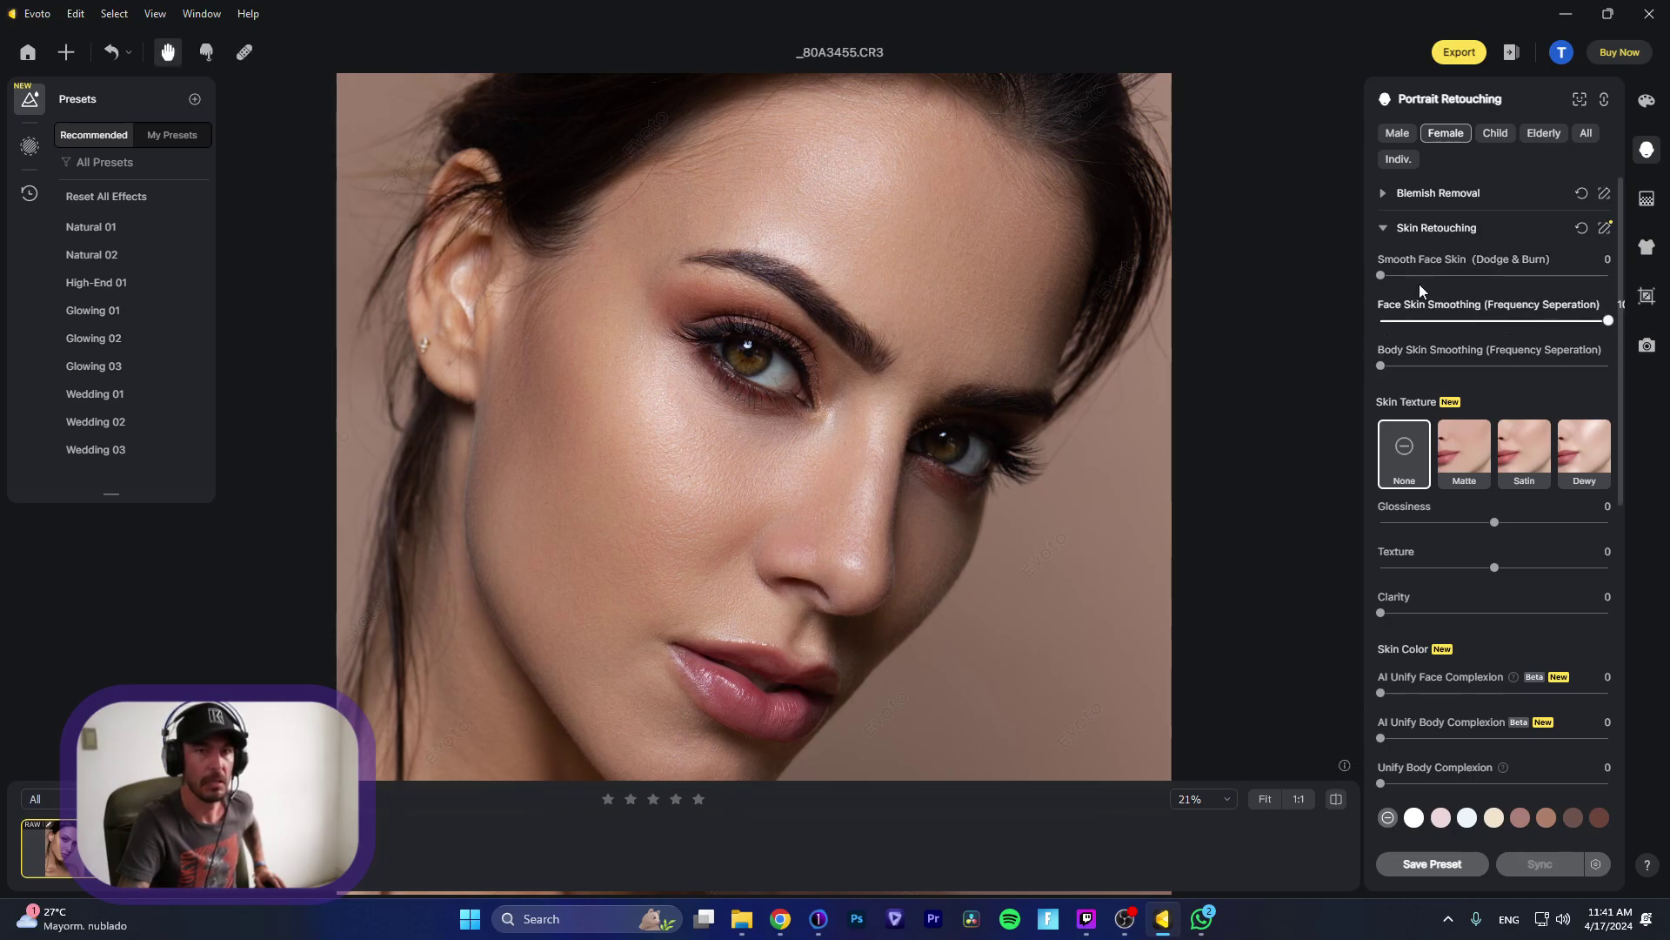
left_click_drag(1381, 275, 1495, 277)
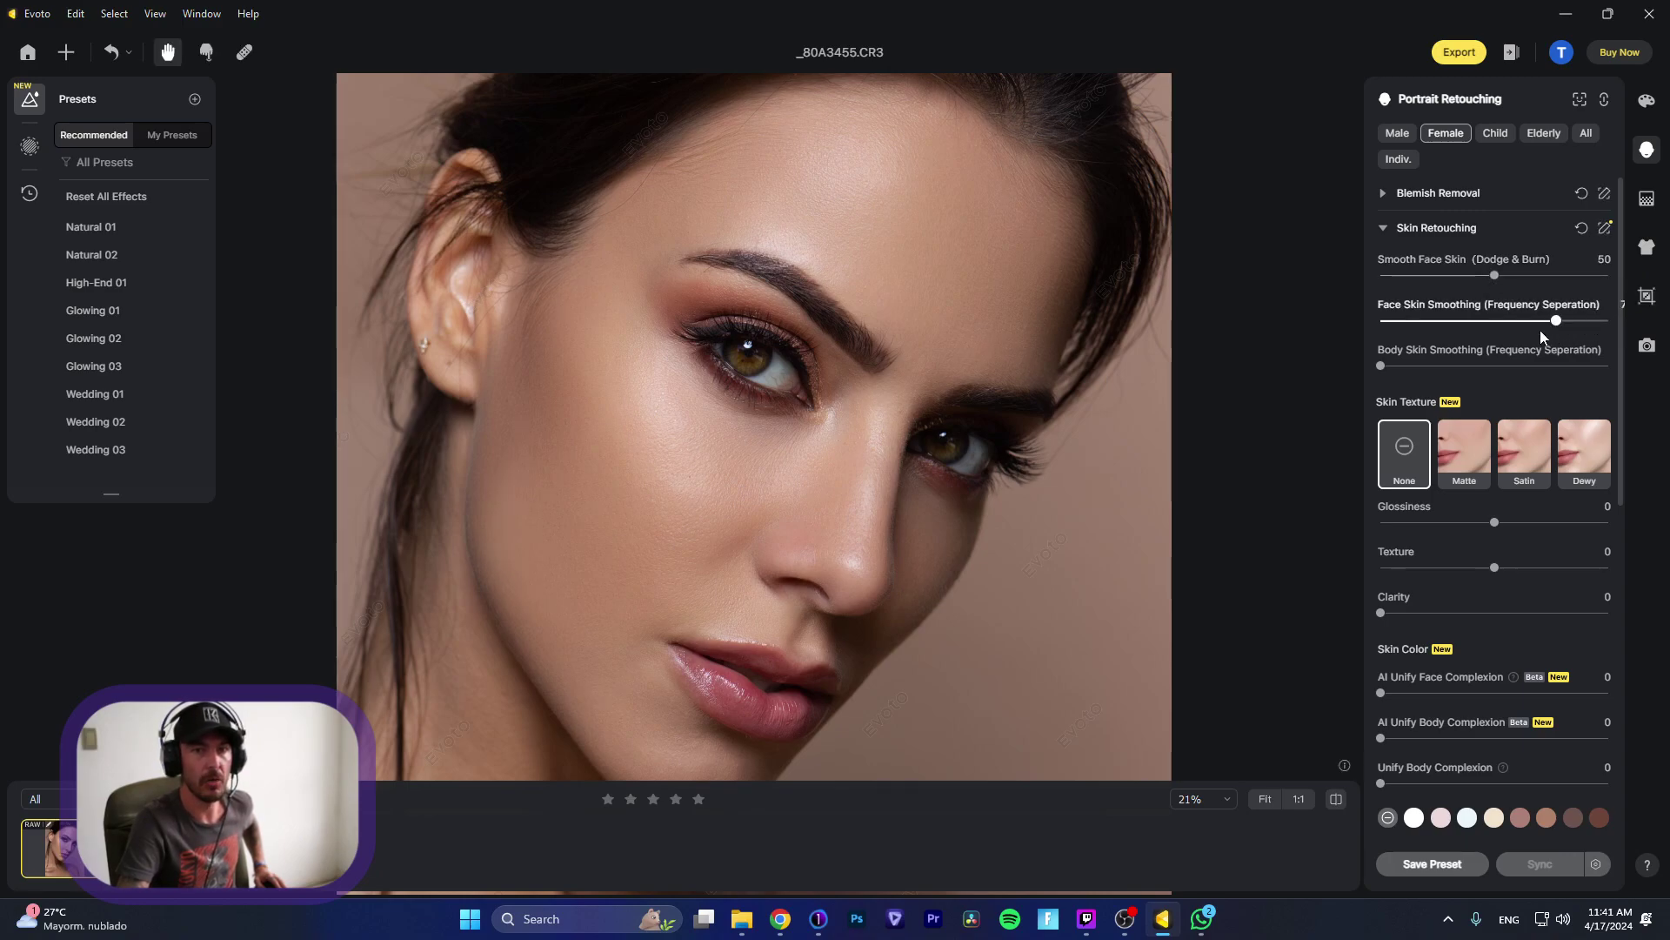
left_click_drag(1540, 335, 1526, 334)
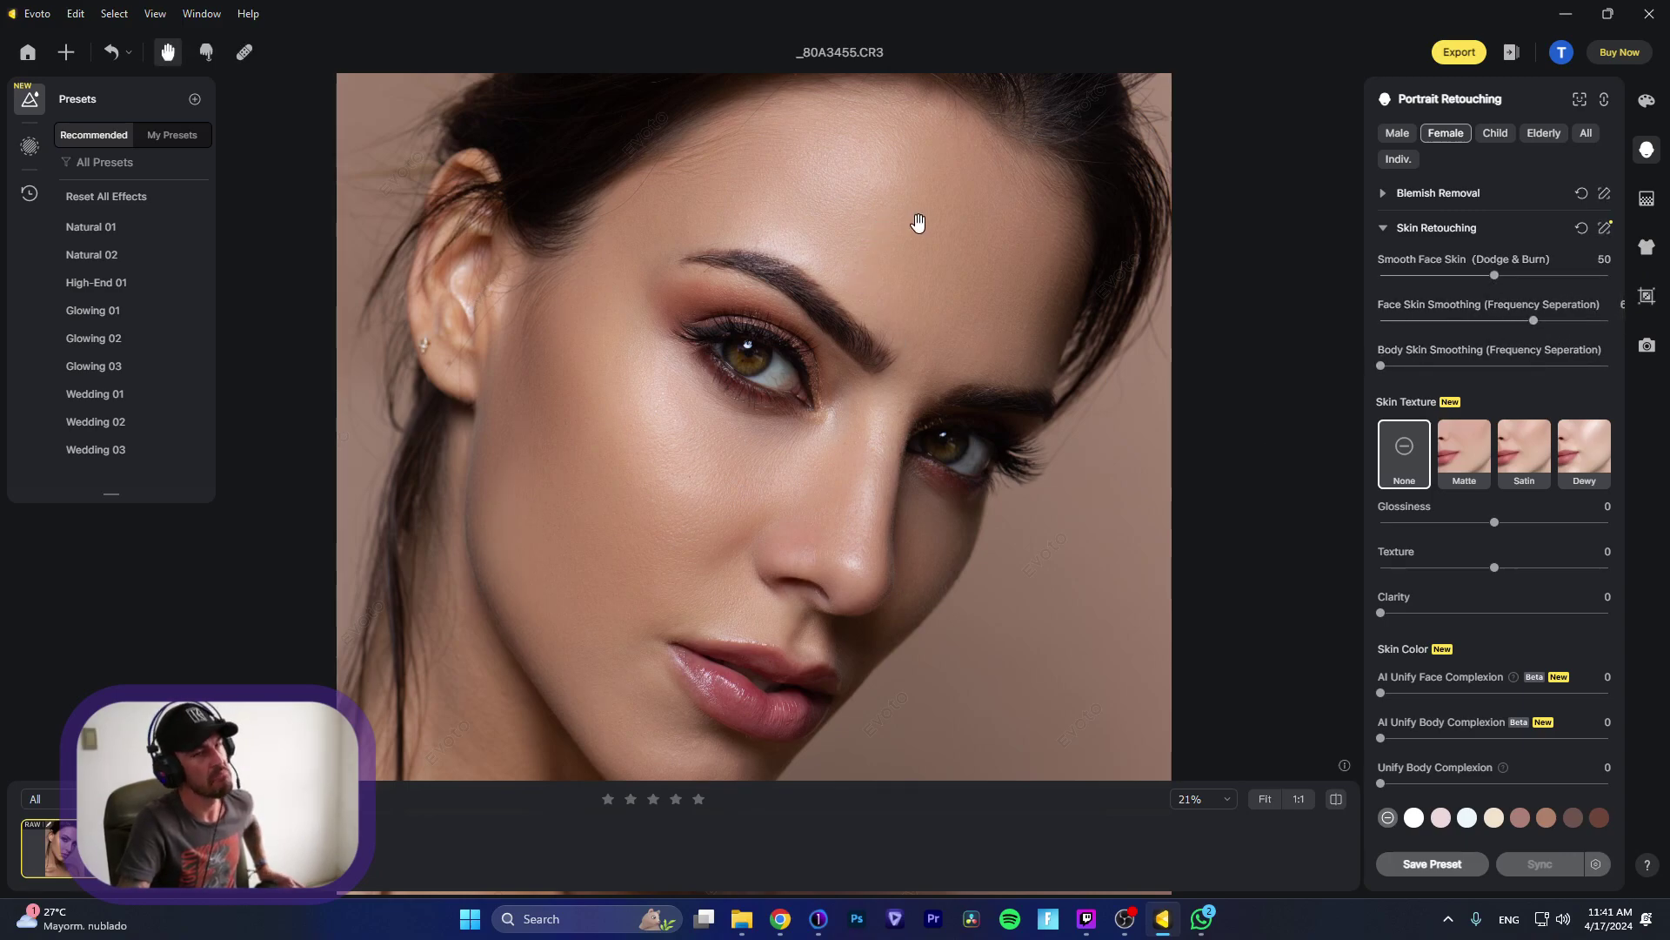
scroll(918, 224, "up", 5)
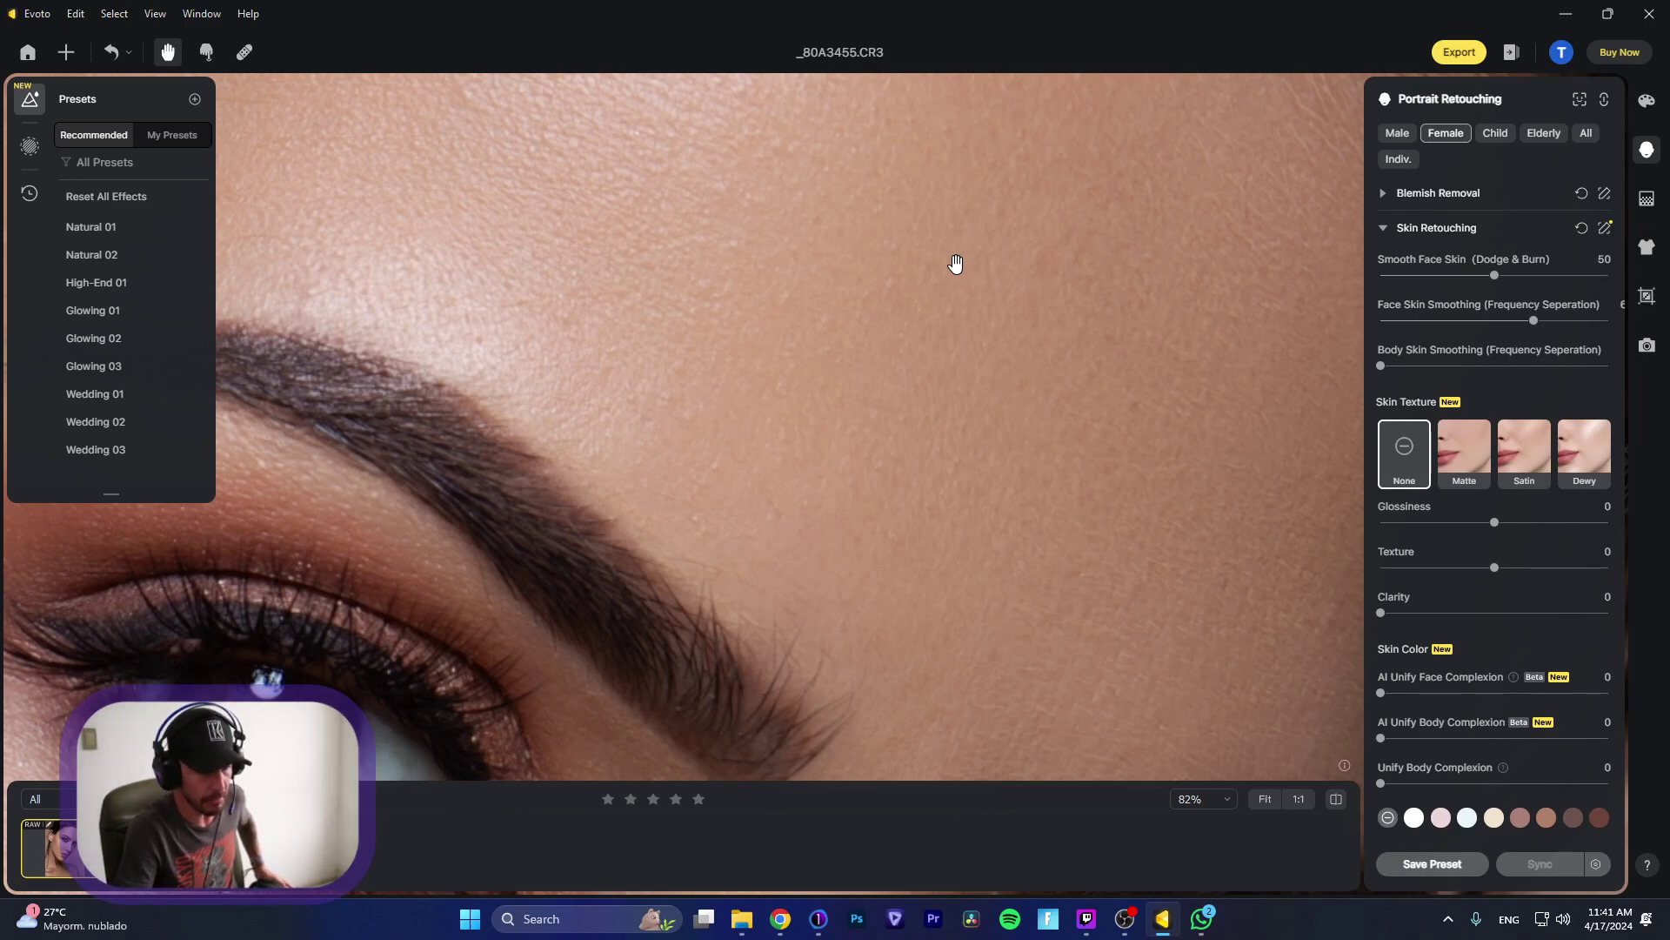
scroll(955, 263, "down", 3)
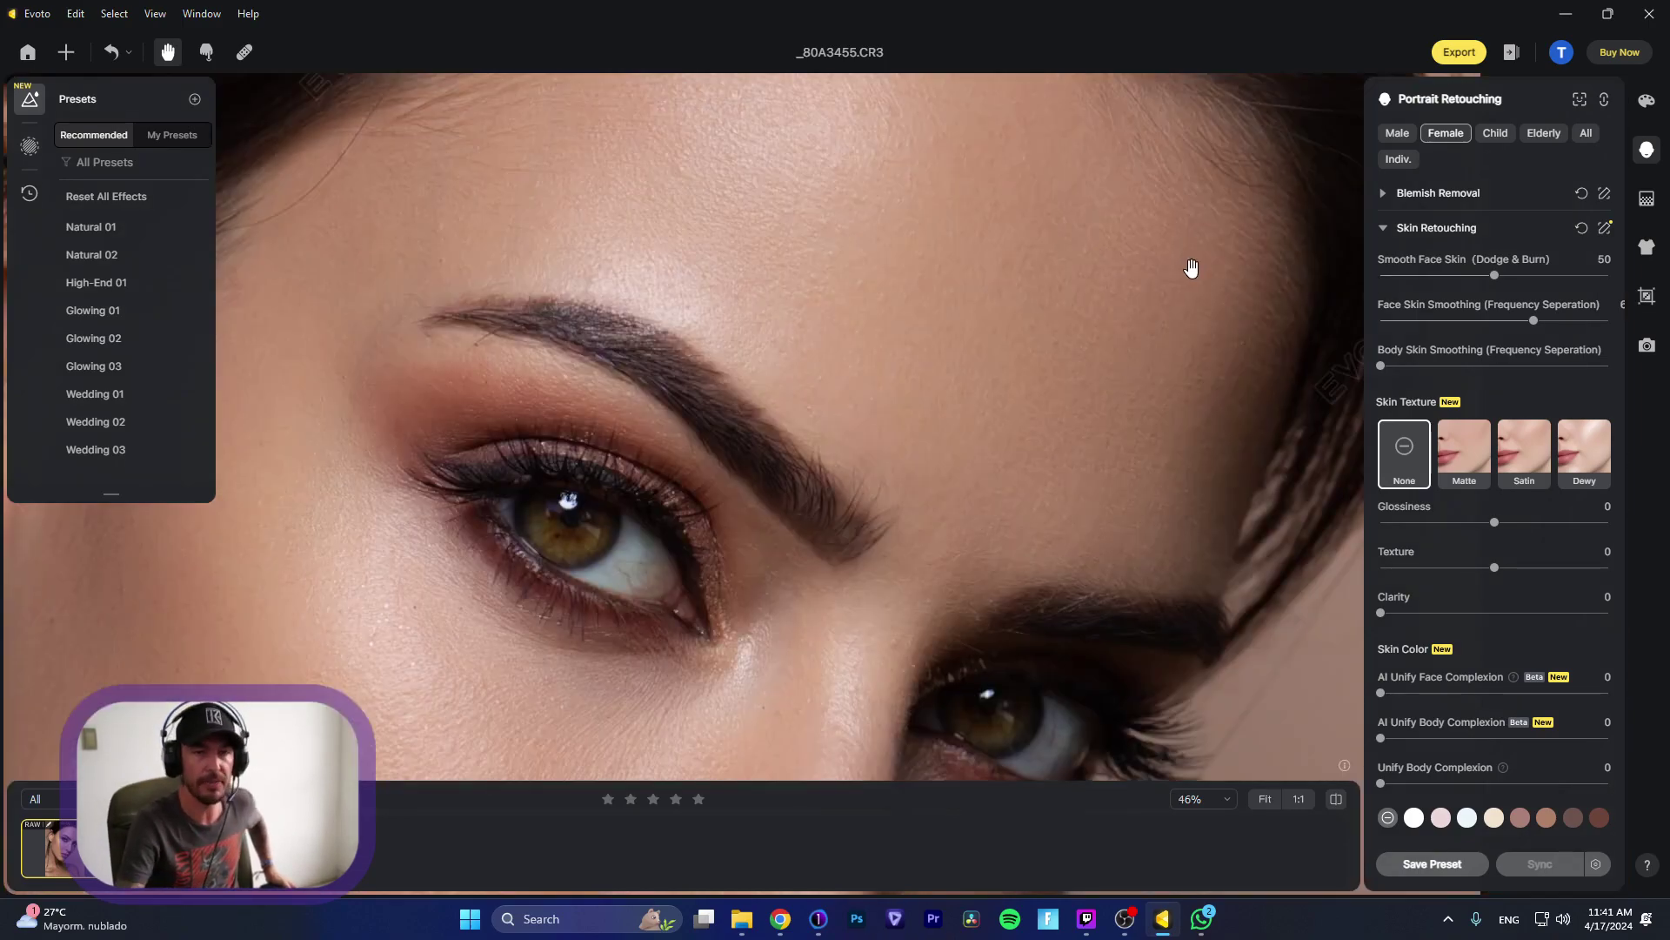
double_click(1489, 303)
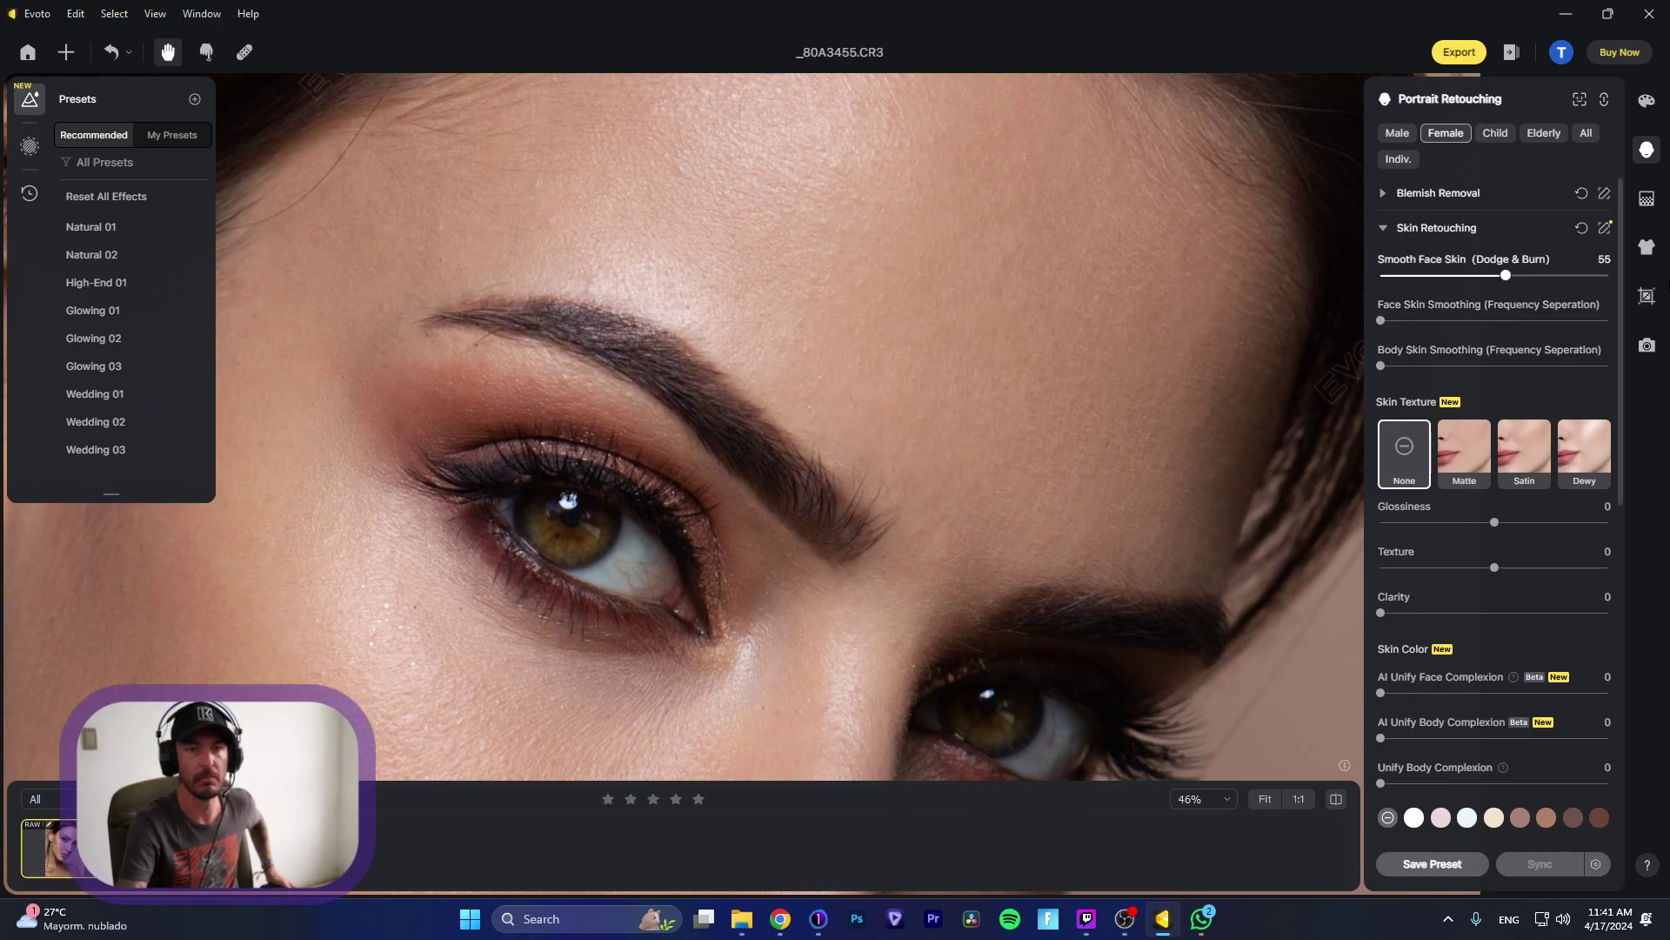
left_click_drag(1495, 275, 1609, 275)
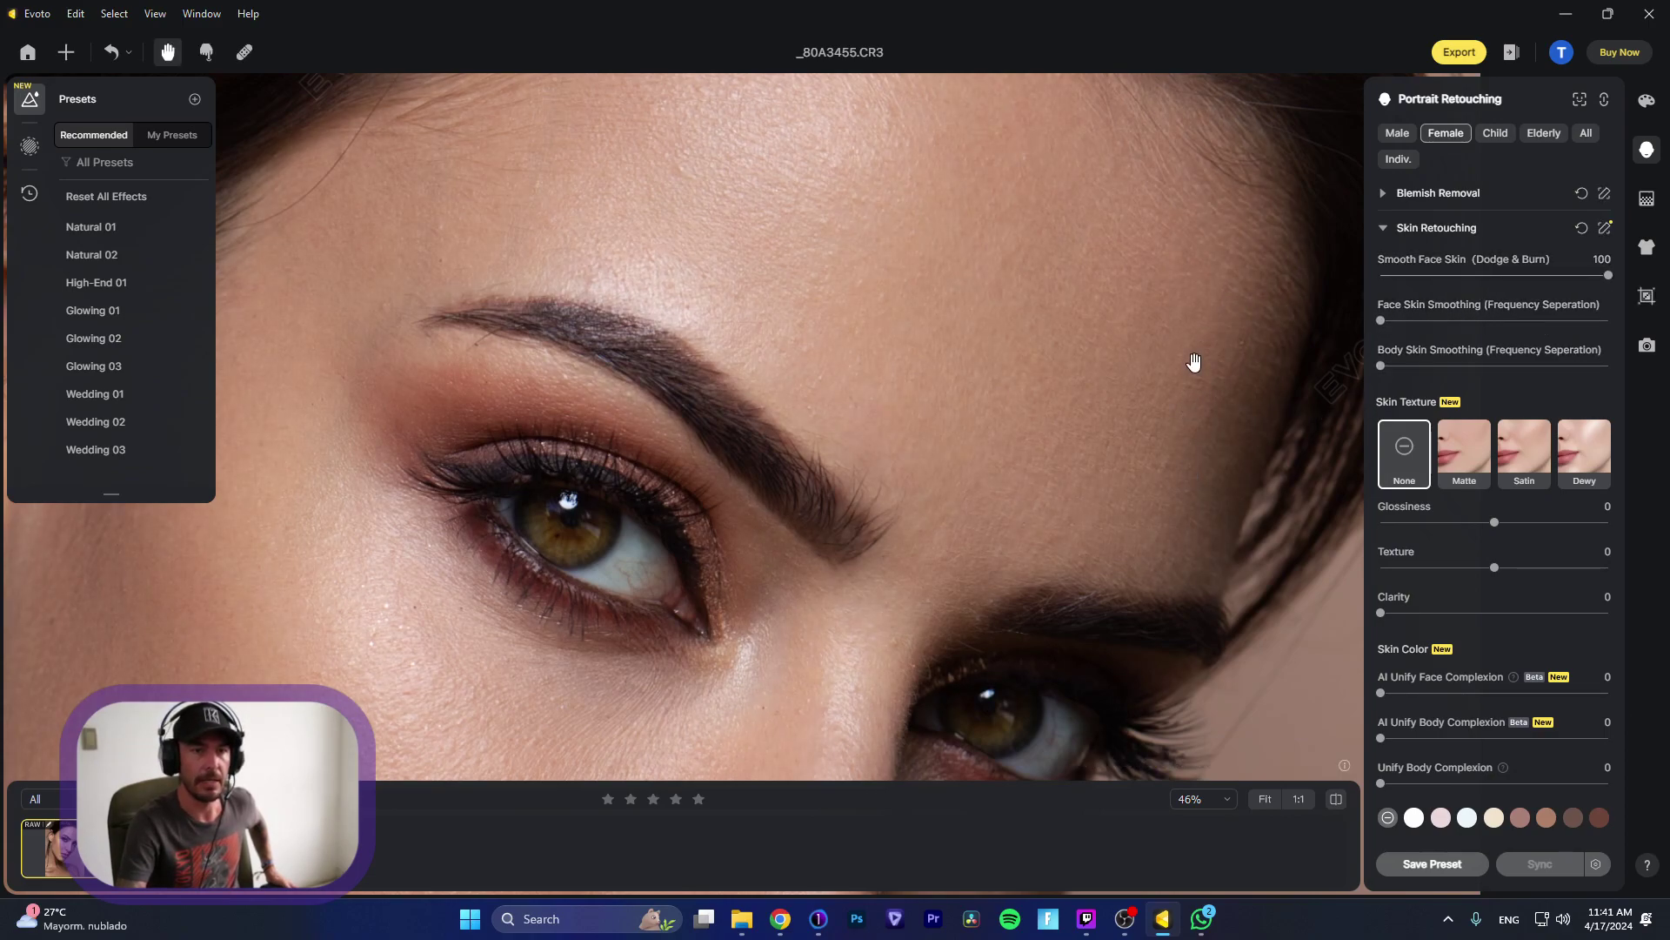
Step: Examine the skin texture and tonal transitions on the cheek, lips, chin, nose and around the eyes up close
left_click_drag(991, 404, 1241, 328)
left_click_drag(1009, 361, 1205, 207)
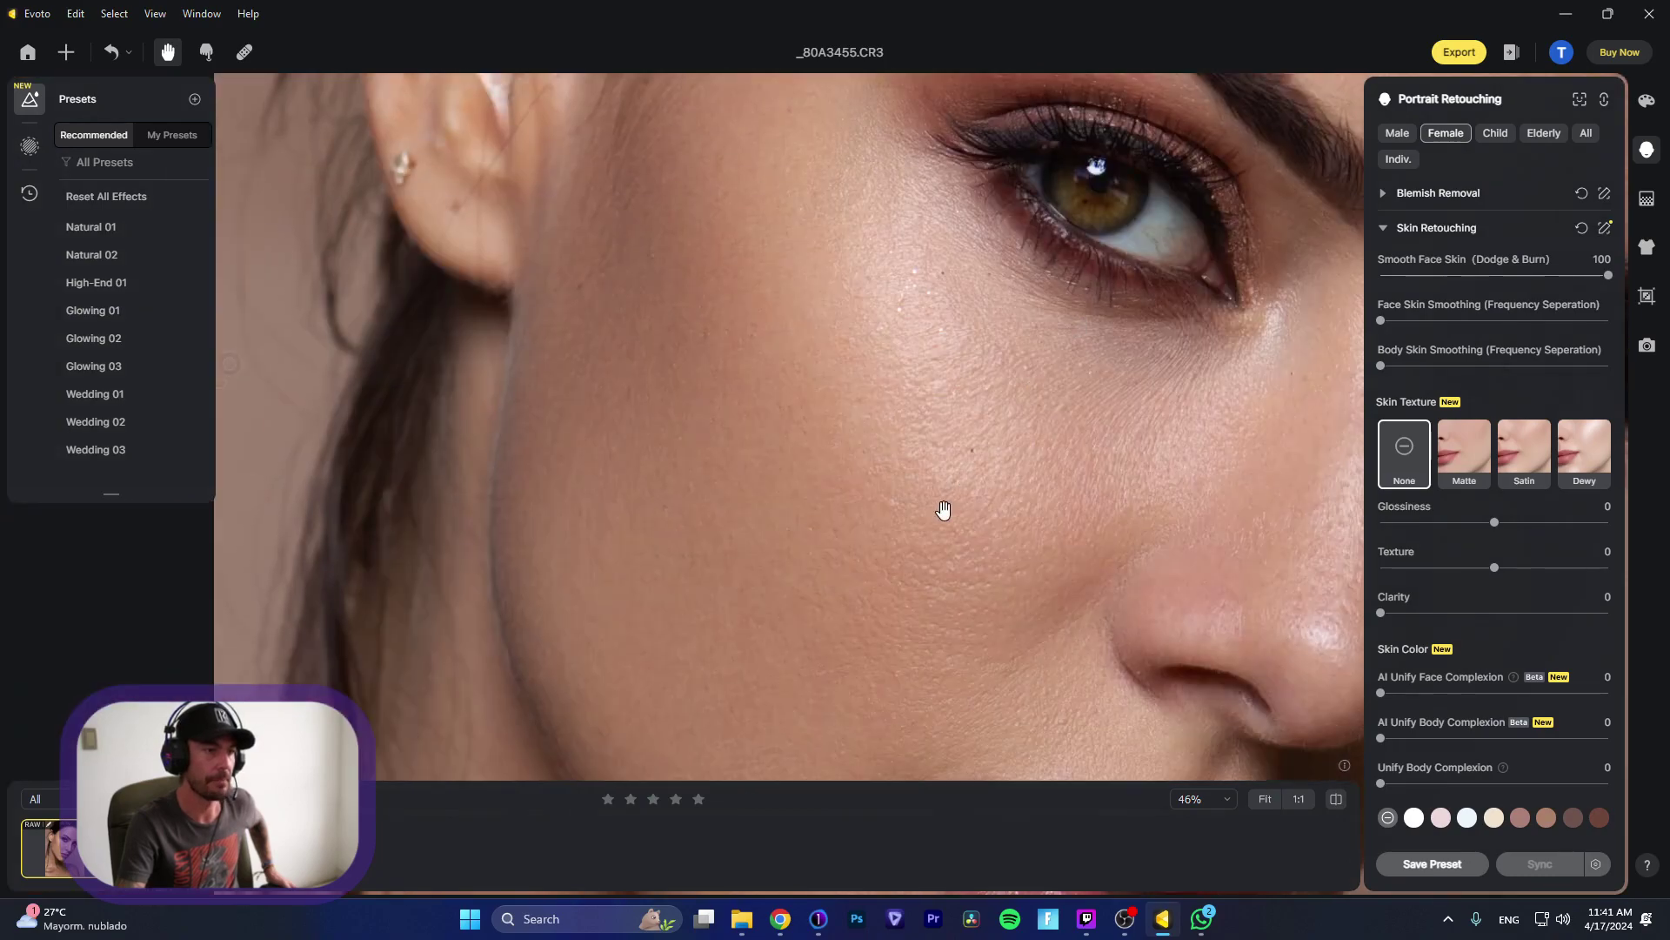
left_click_drag(940, 503, 940, 299)
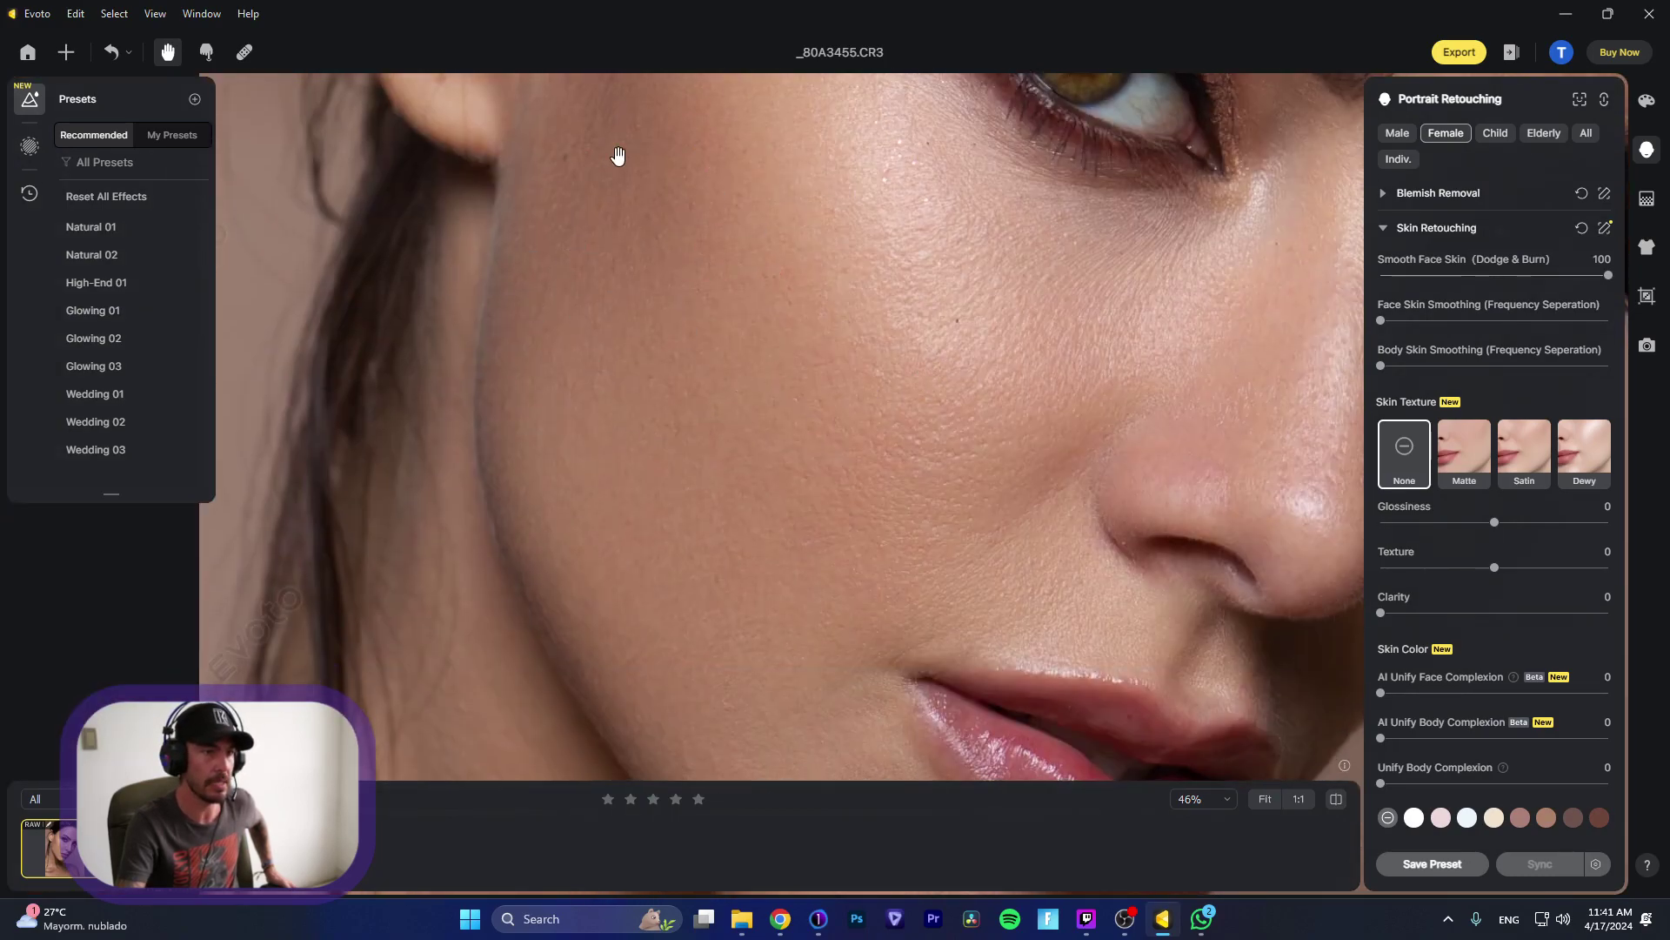
left_click_drag(784, 471, 723, 279)
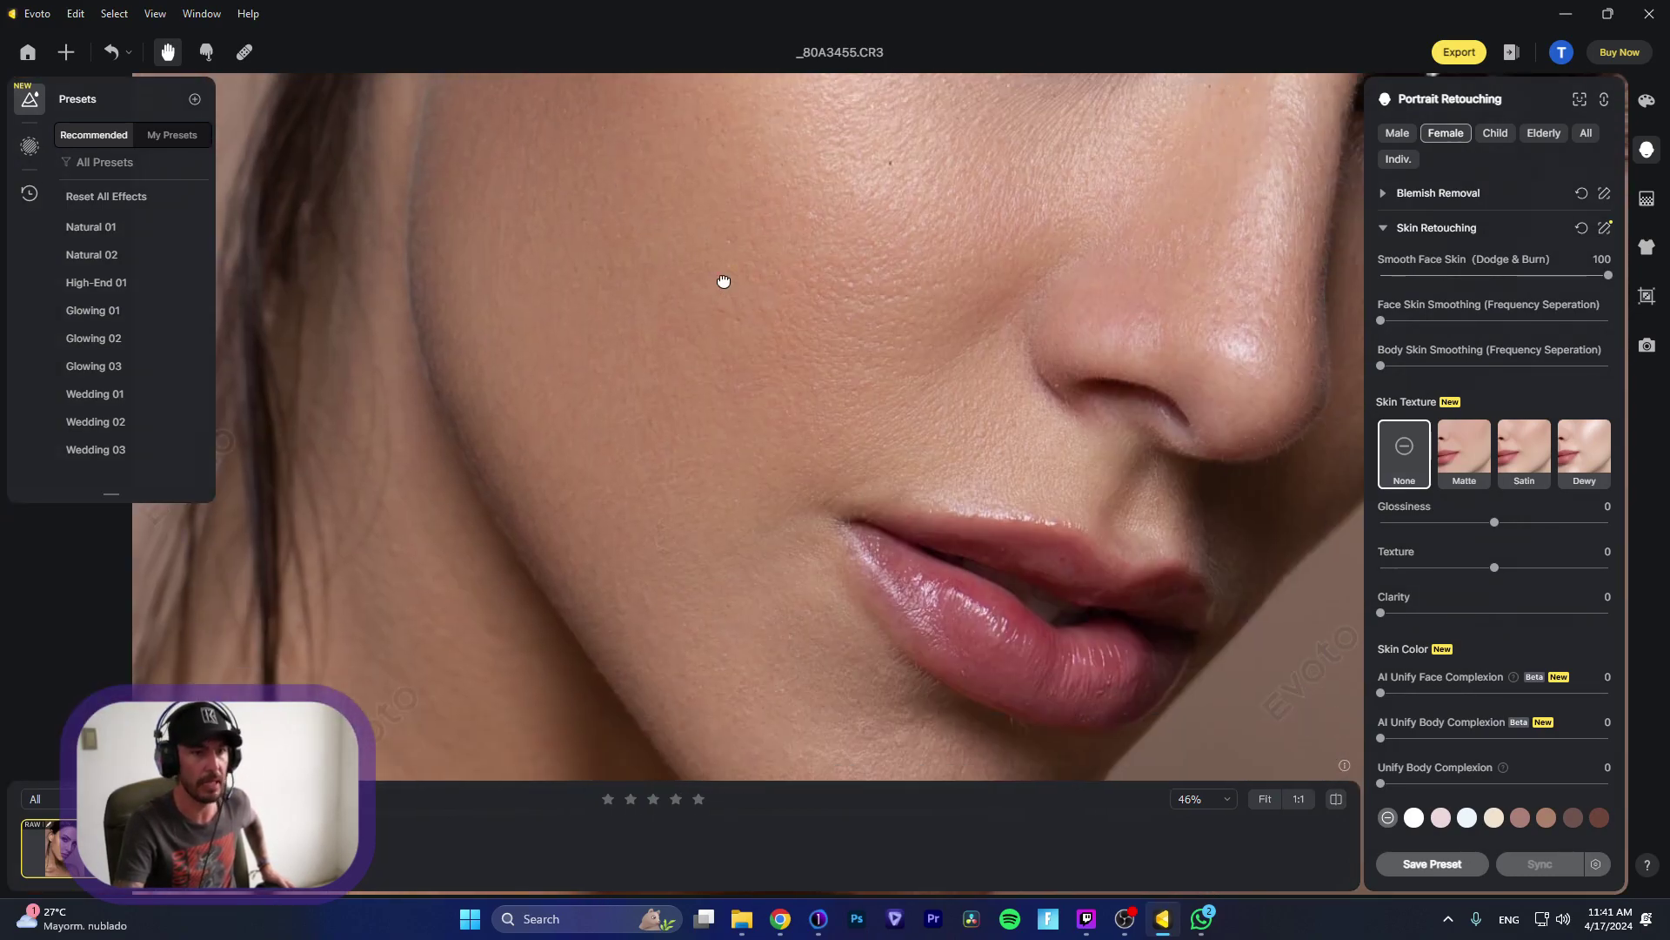
left_click_drag(806, 430, 693, 395)
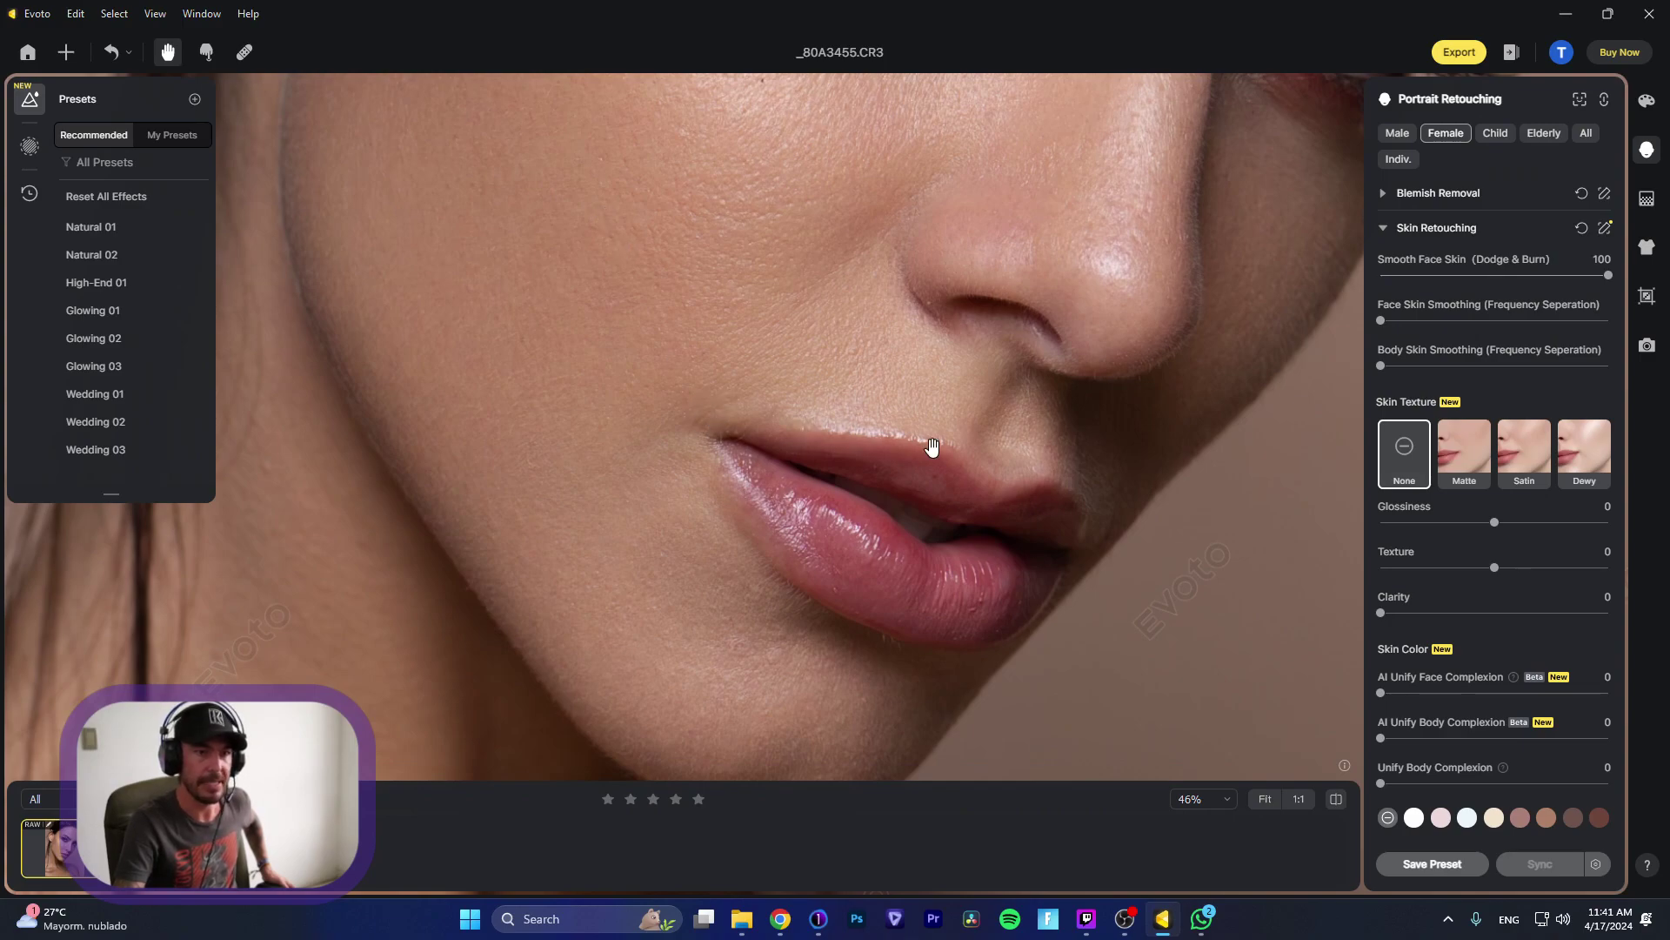
left_click_drag(977, 452, 870, 310)
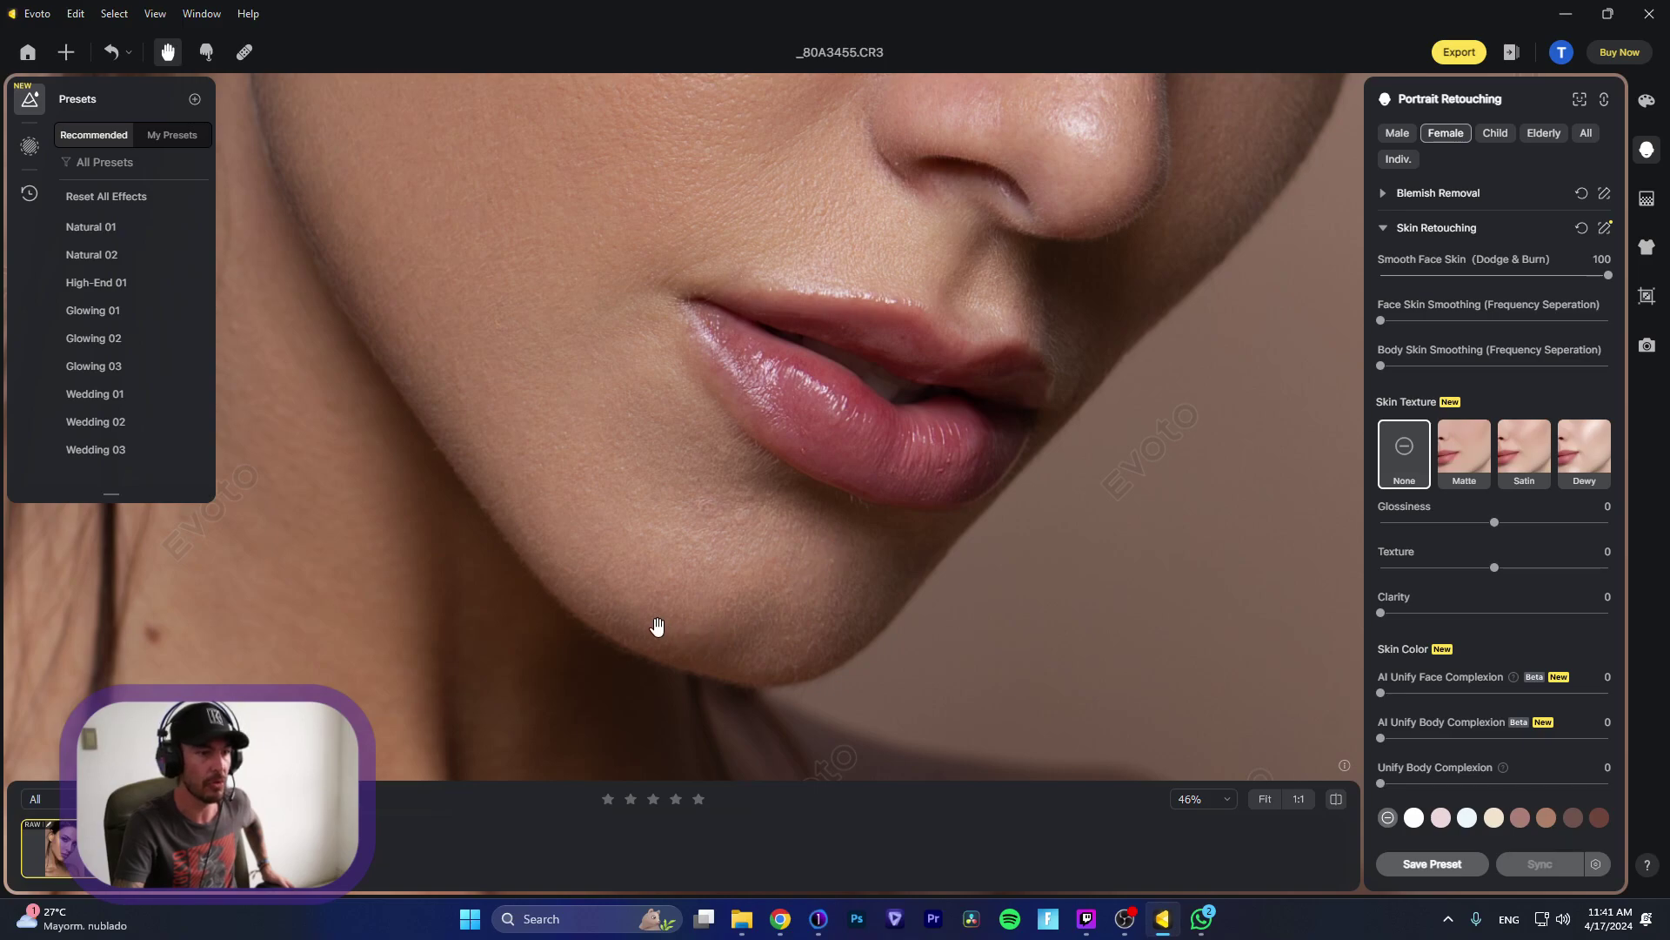
left_click_drag(949, 339, 663, 586)
scroll(760, 466, "up", 10)
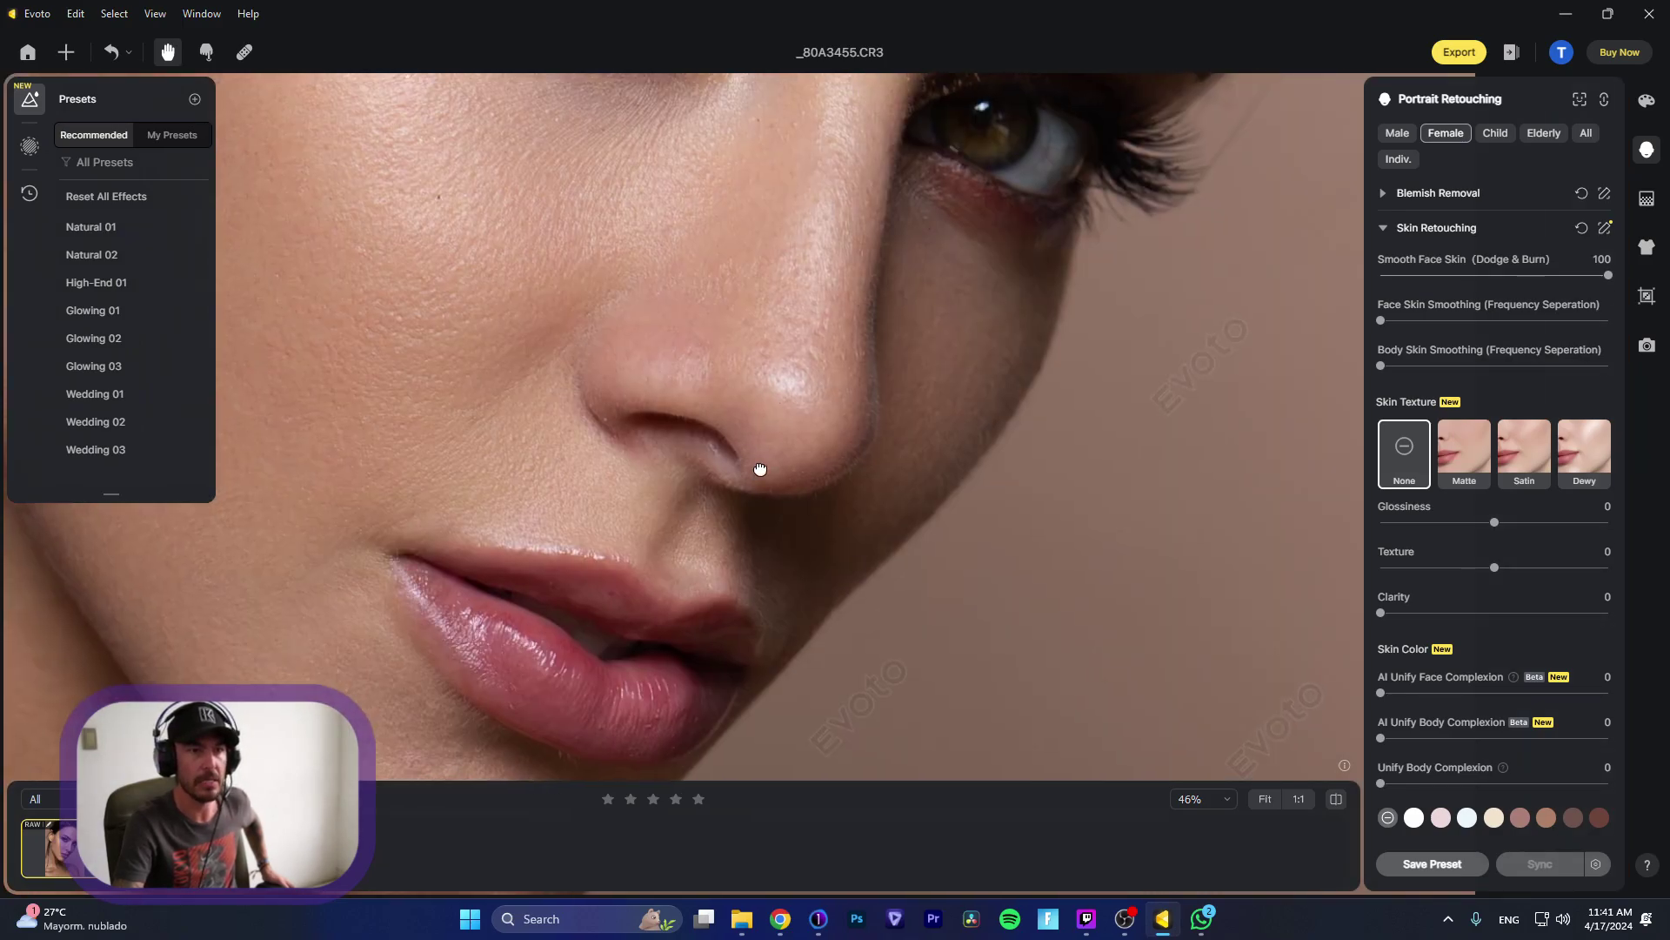
scroll(798, 539, "up", 5)
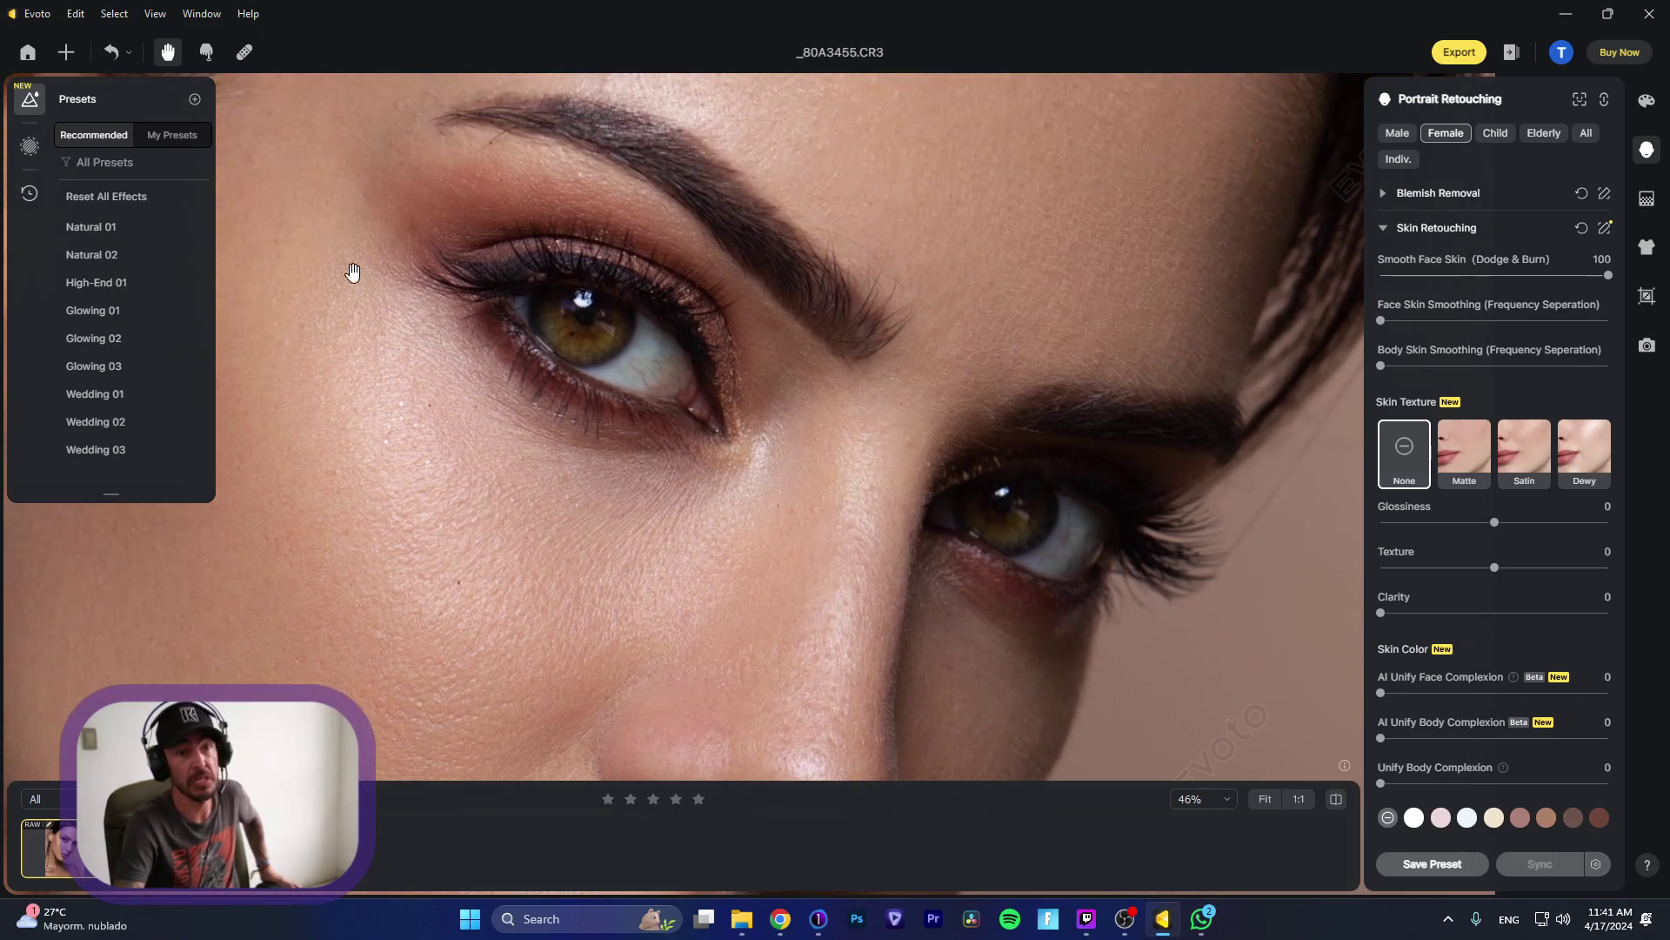
scroll(935, 391, "down", 5)
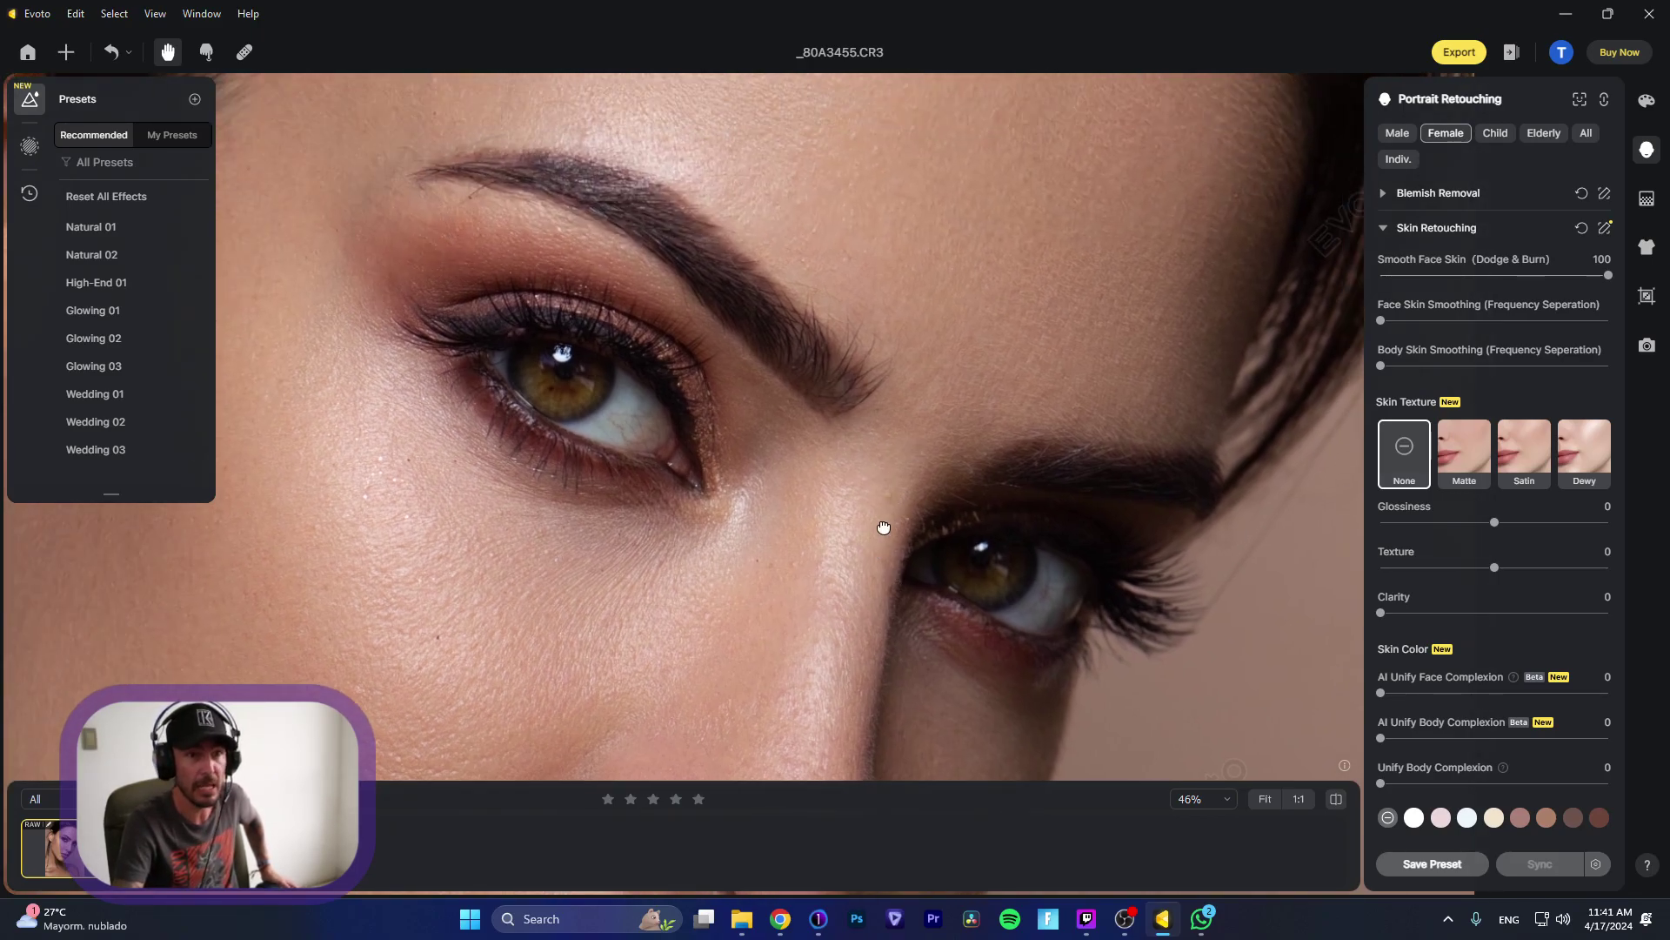
scroll(924, 508, "down", 5)
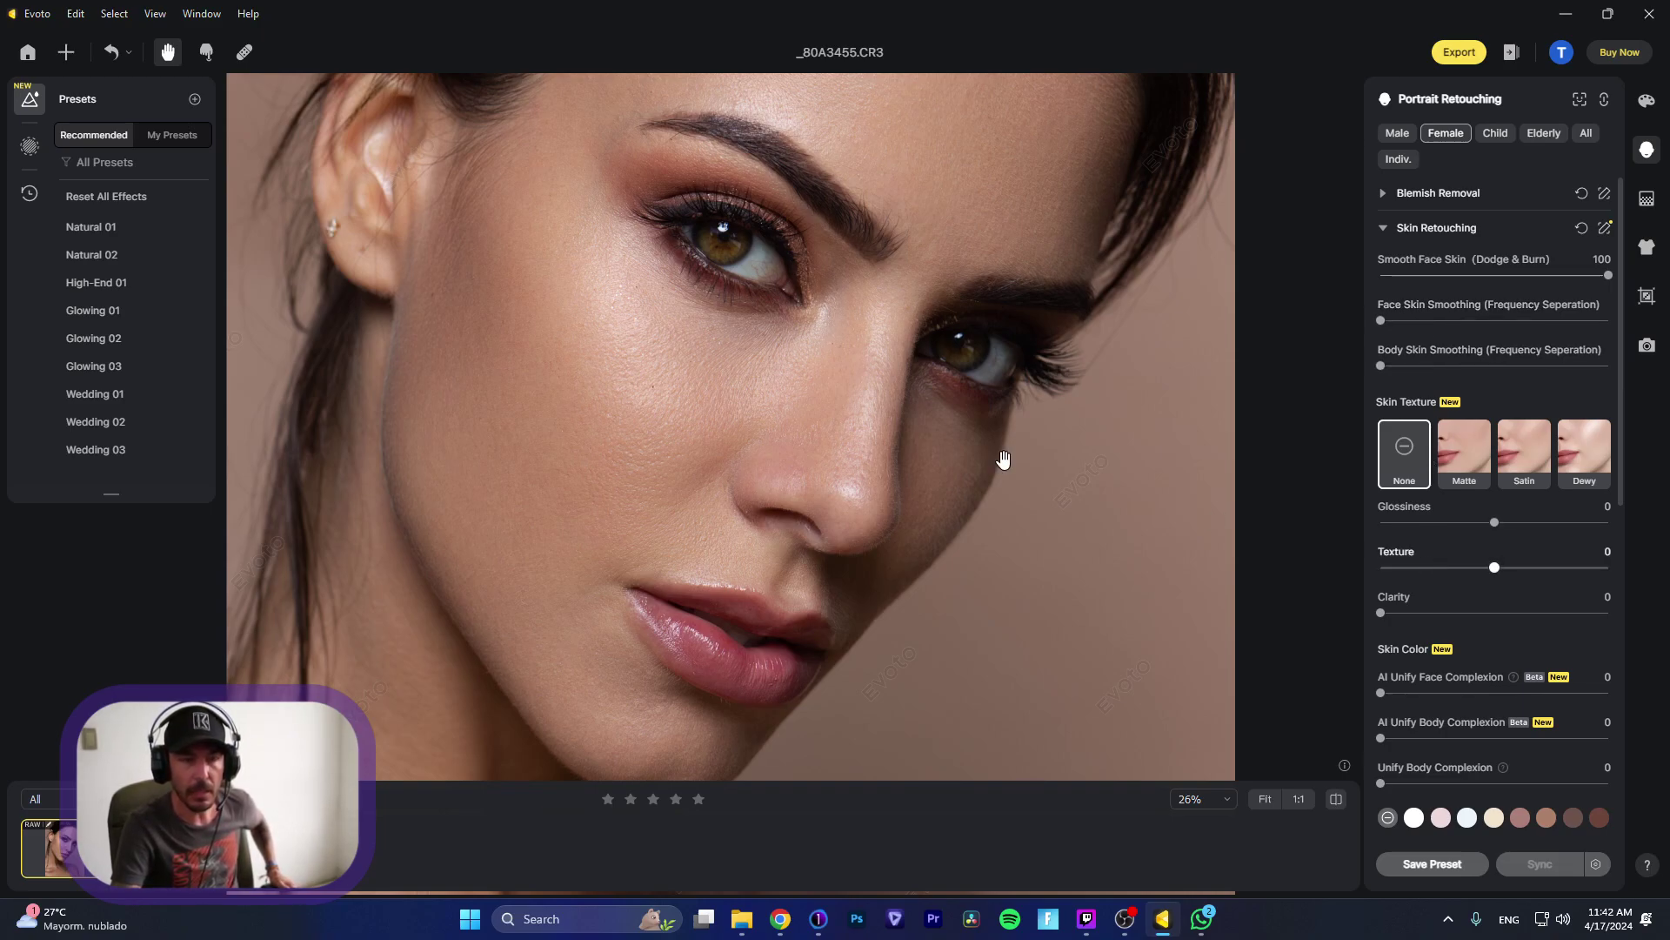
Step: Try a skin Glossiness of 31 with Face Skin Smoothing at 100, then a Glossiness of -18 without smoothing
left_click_drag(1494, 522, 1531, 522)
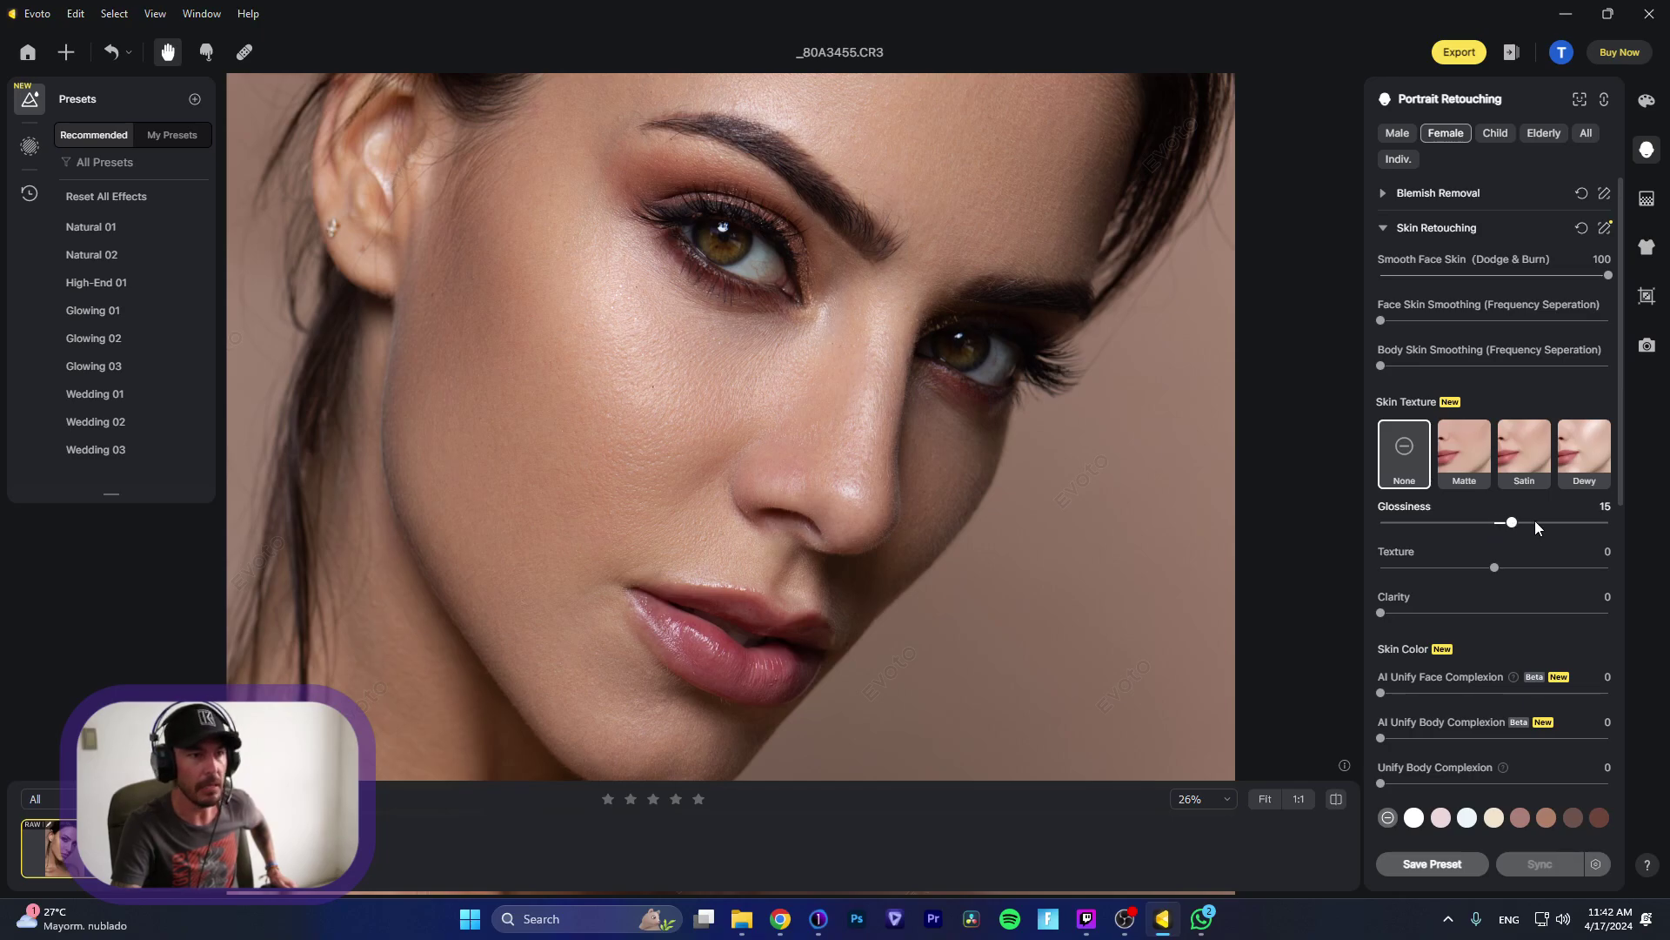
left_click_drag(1452, 320, 1612, 320)
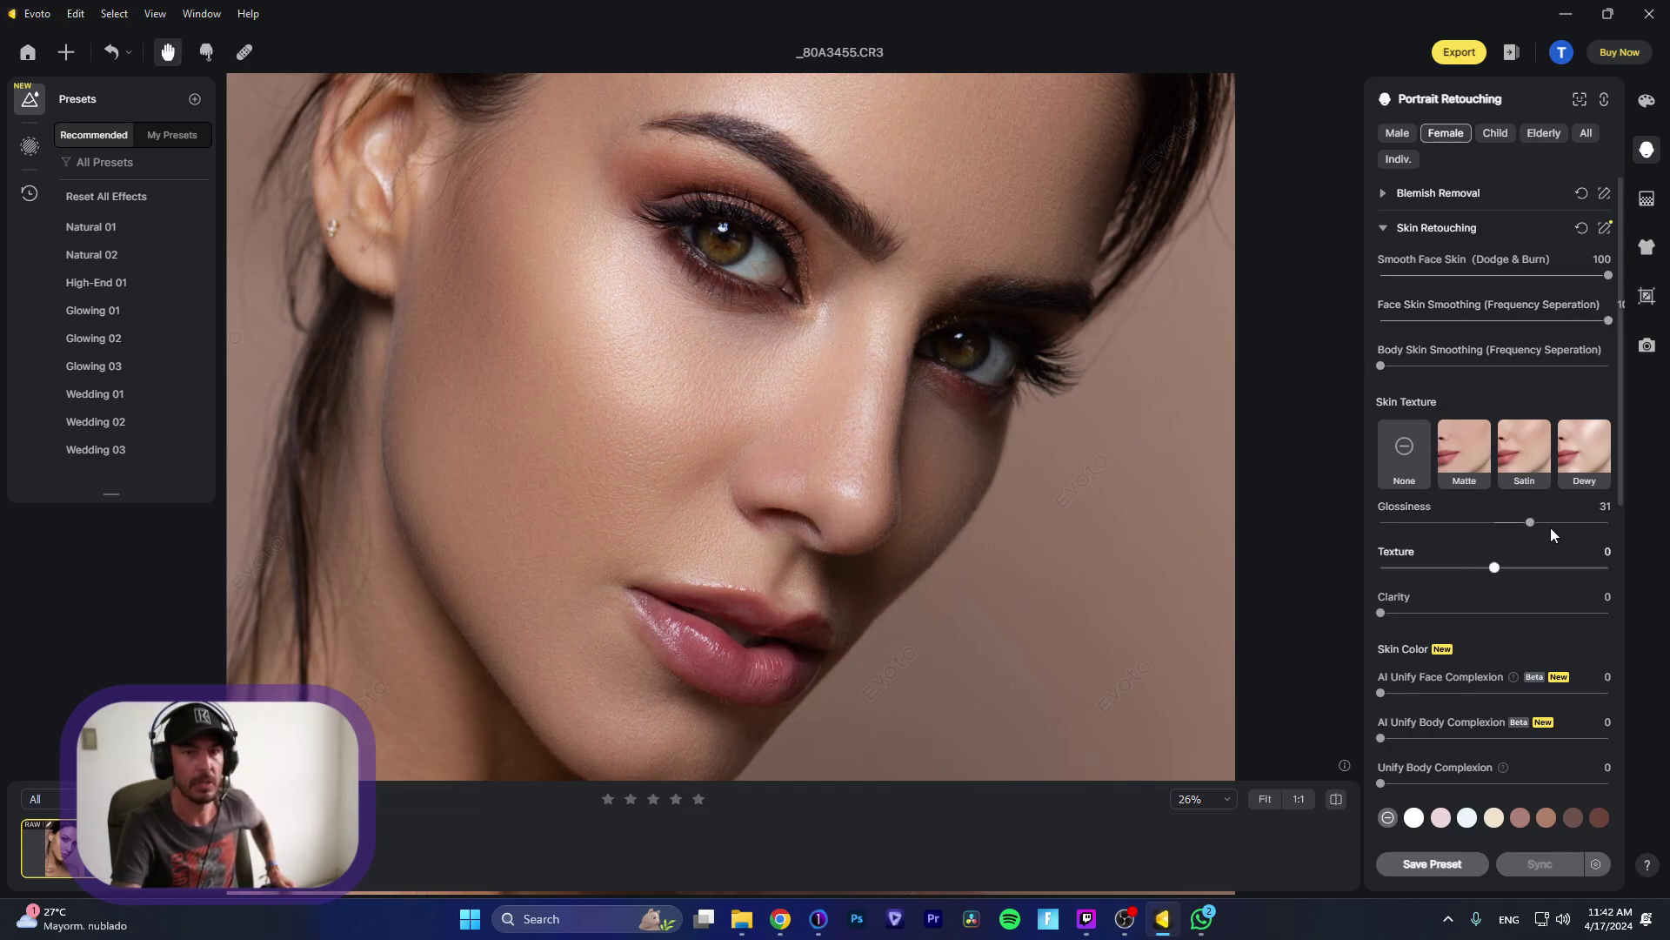
left_click_drag(1517, 525, 1479, 524)
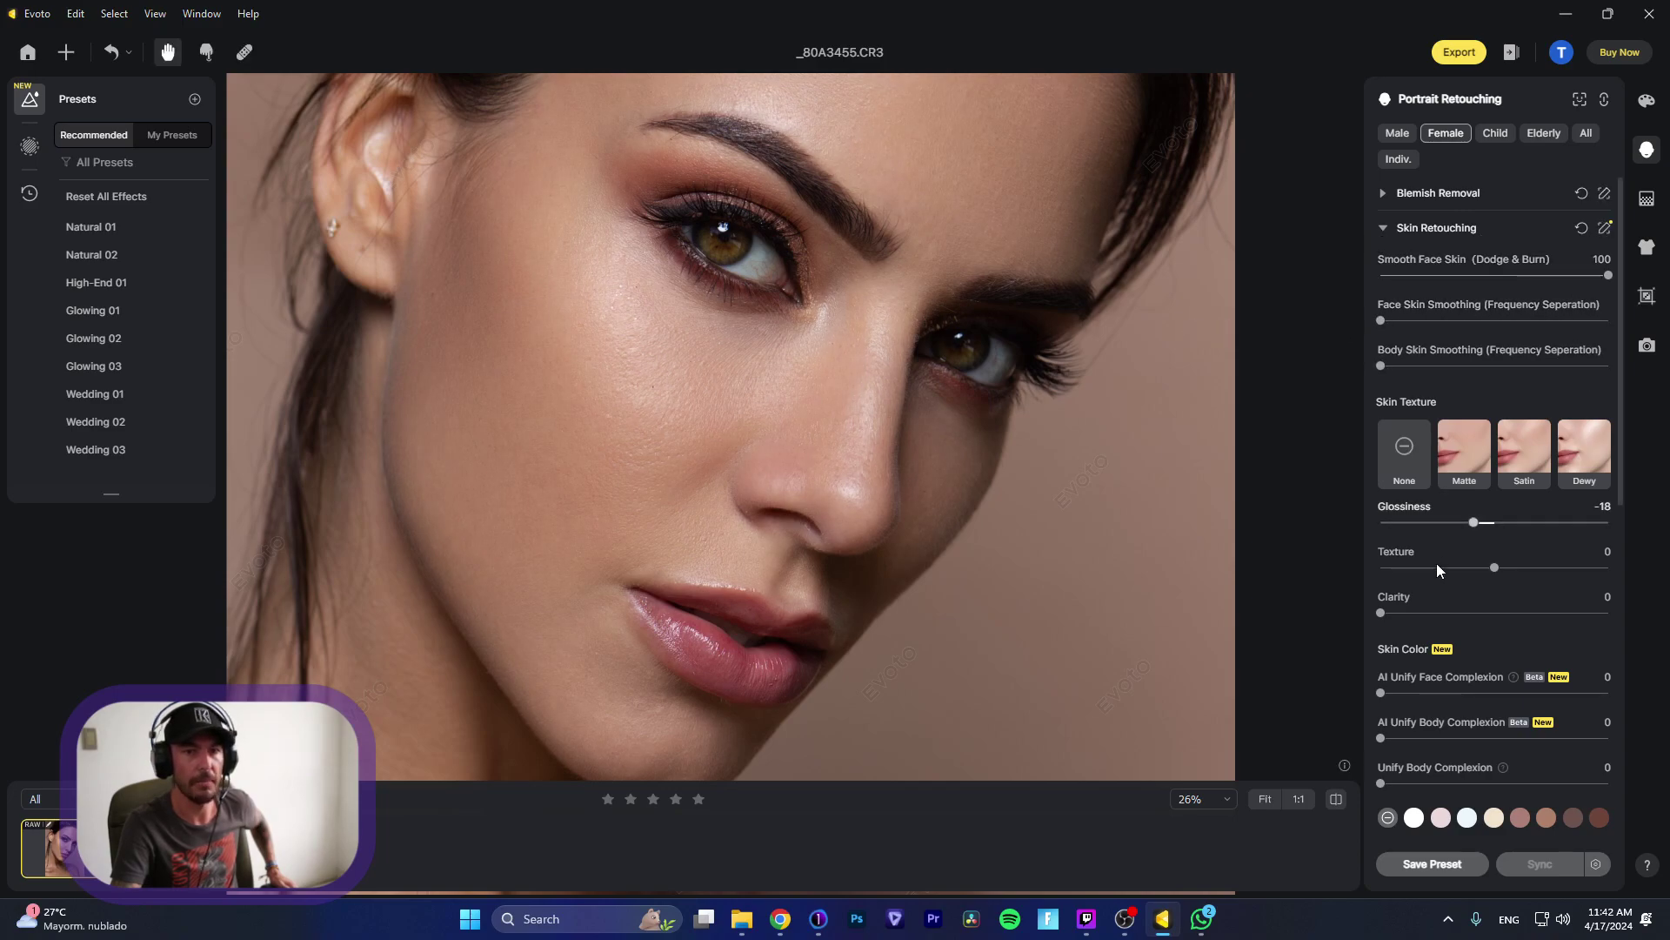
Step: Set the skin Glossiness to 30, judging the effect on the whole portrait
left_click_drag(1433, 536, 1519, 518)
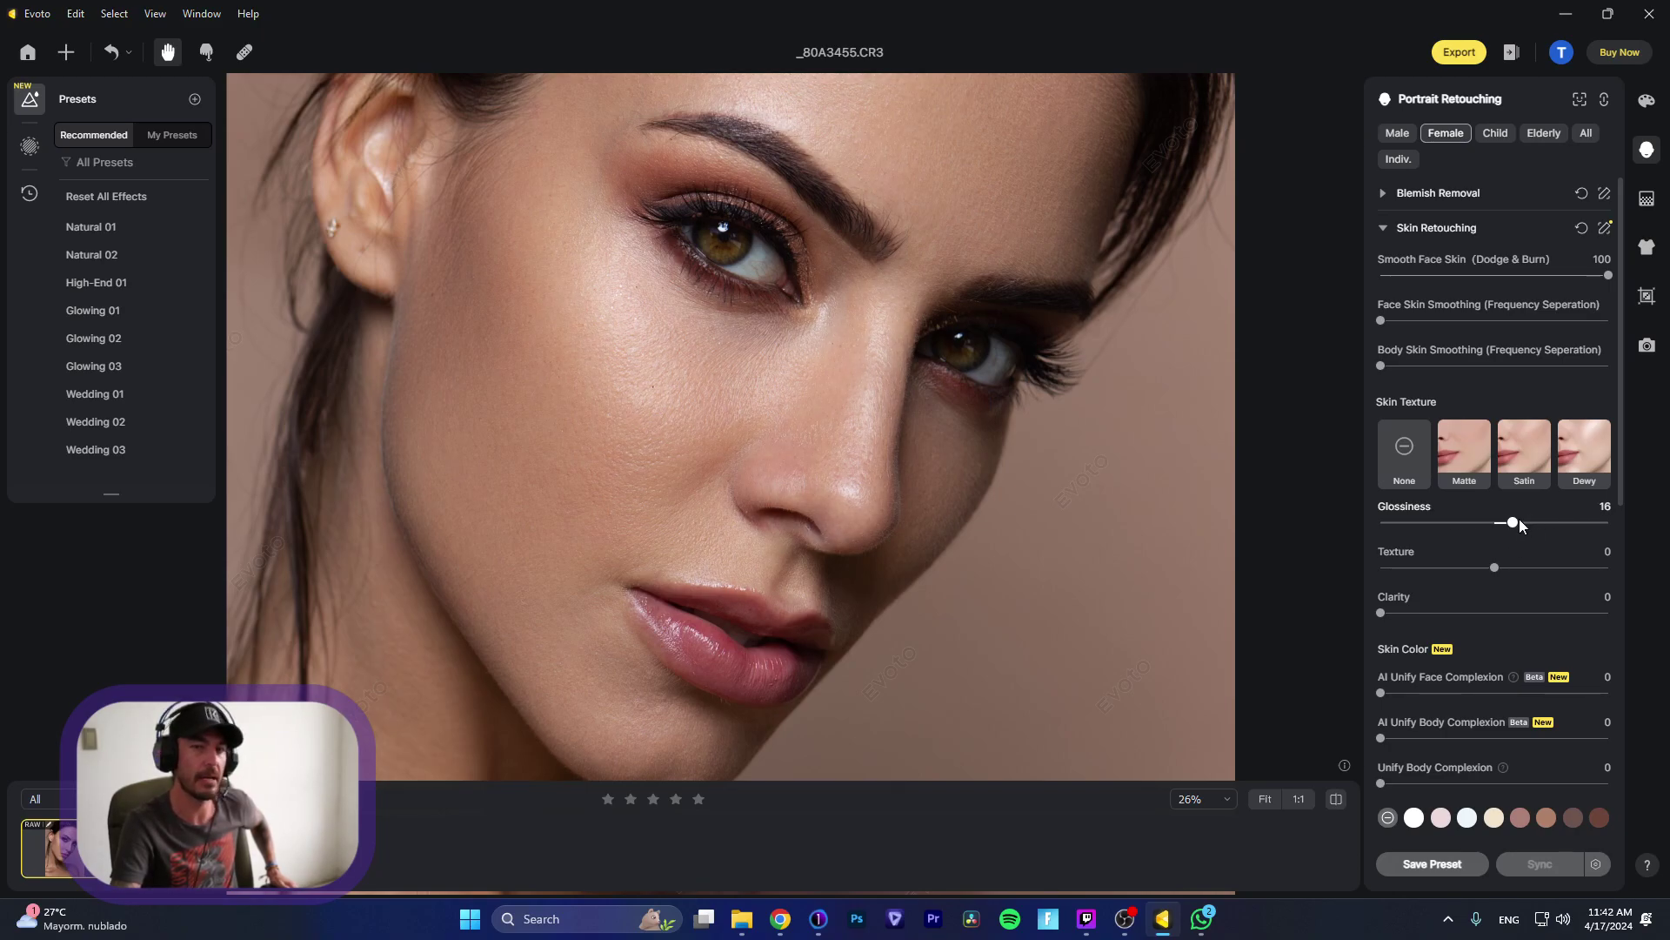
scroll(1253, 461, "down", 5)
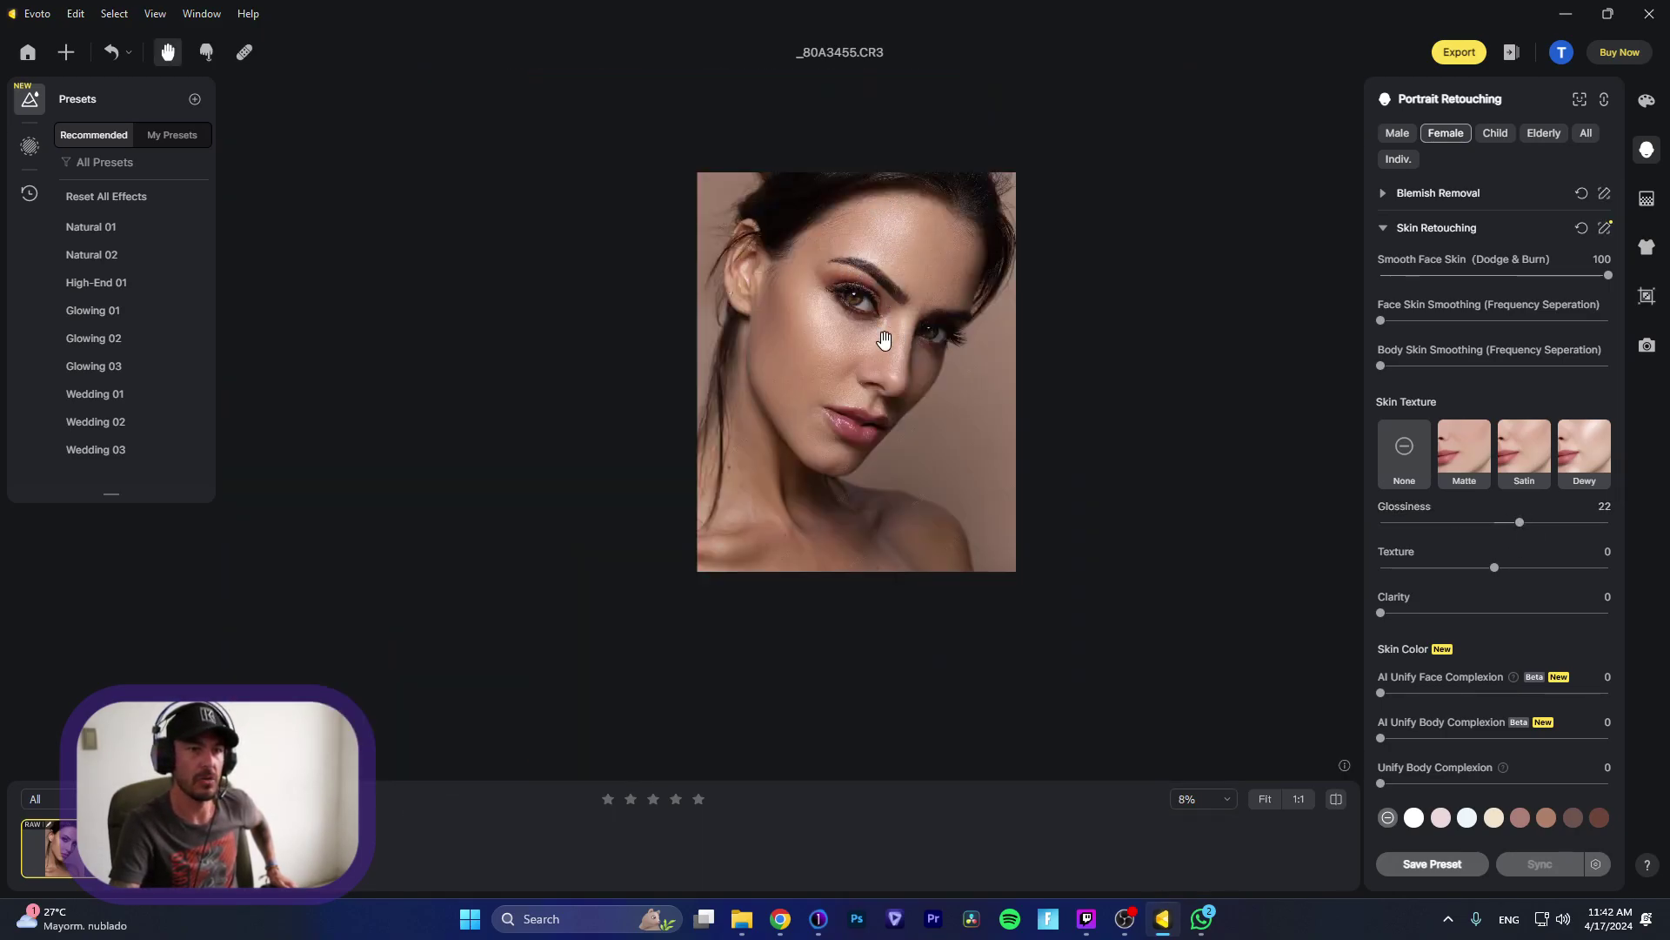
left_click_drag(1521, 524, 1528, 524)
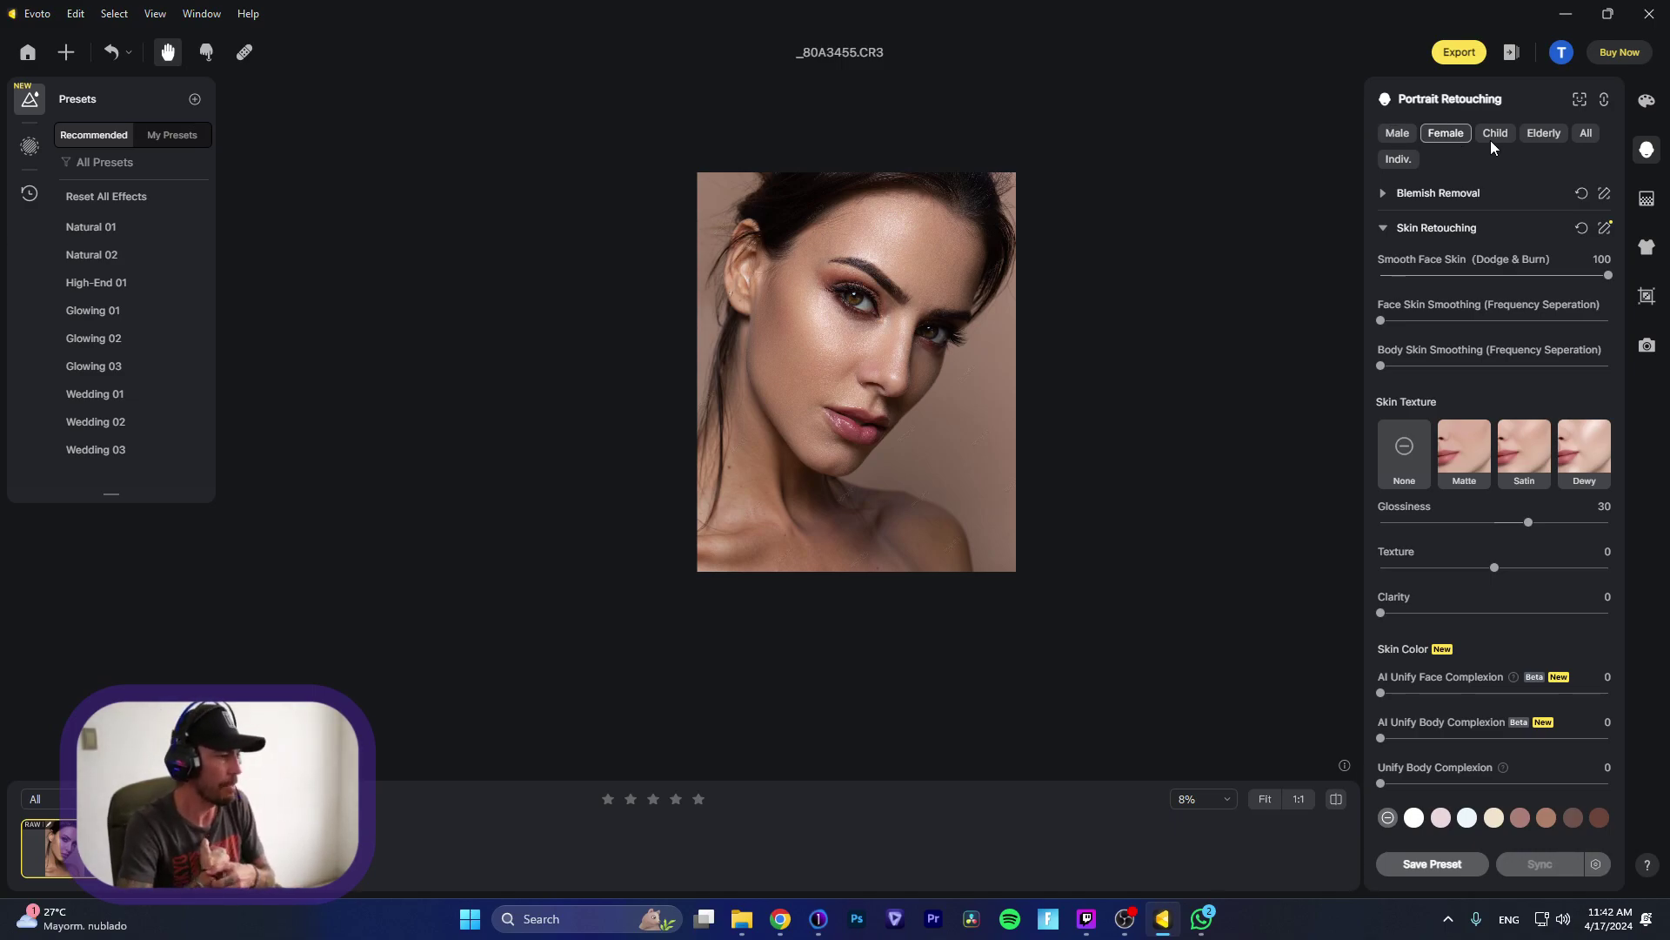
Step: Check the basic Color Adjustments values, then return to Portrait Retouching and expand the Blemish Removal settings
left_click(1647, 103)
scroll(1419, 561, "down", 1)
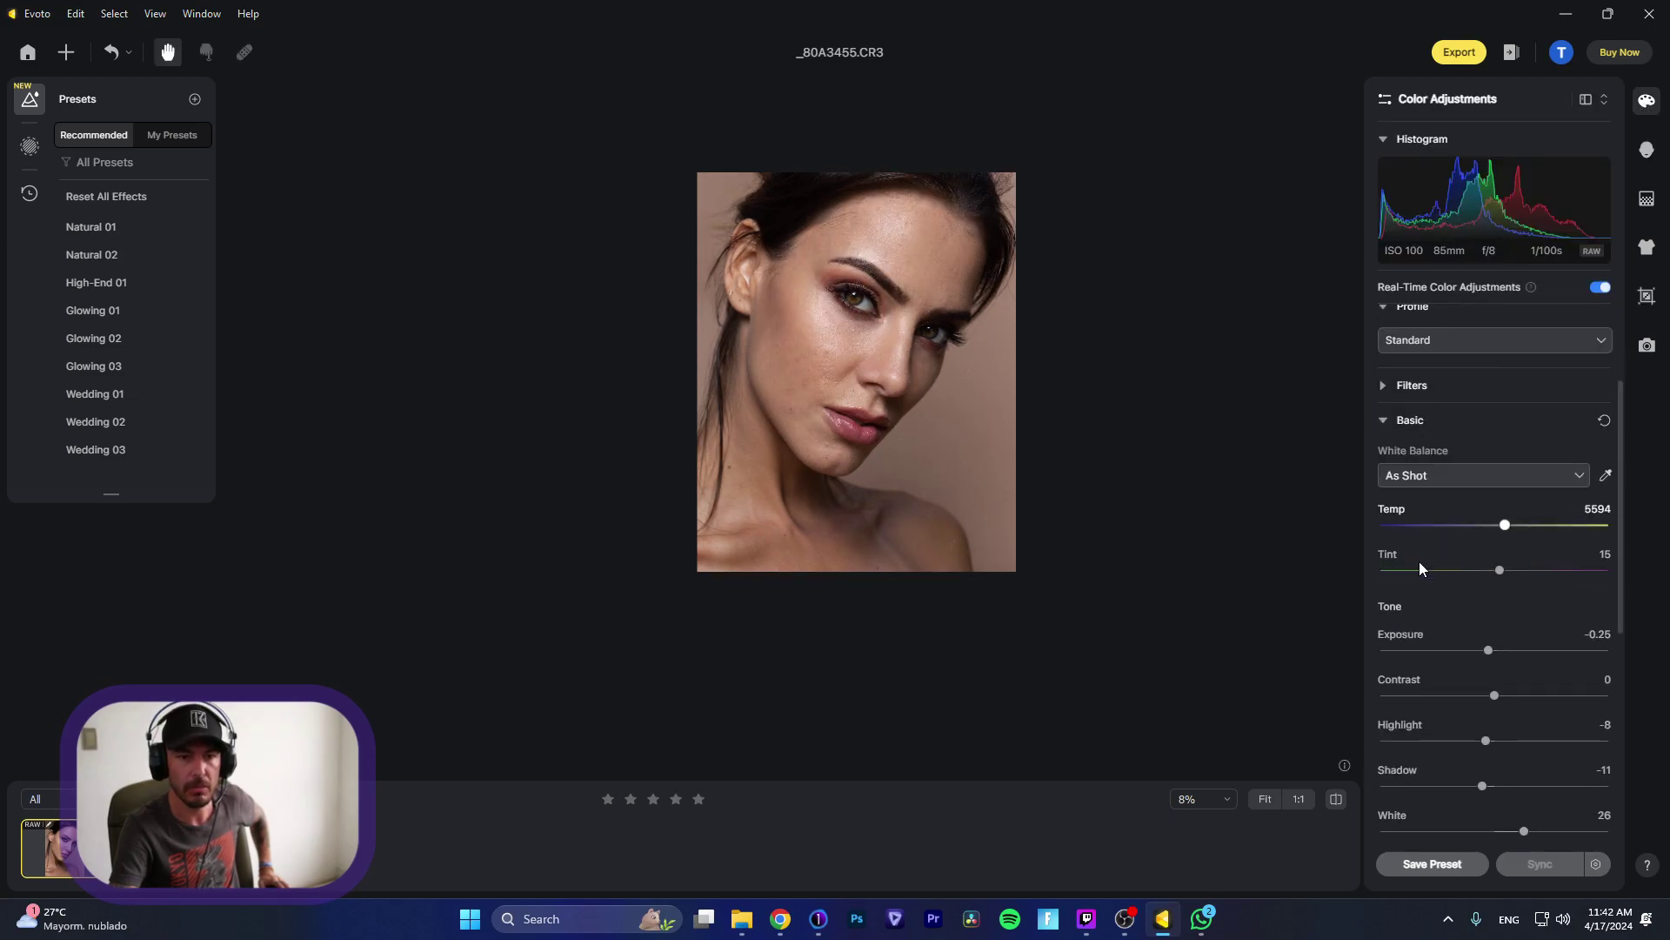
left_click(1646, 150)
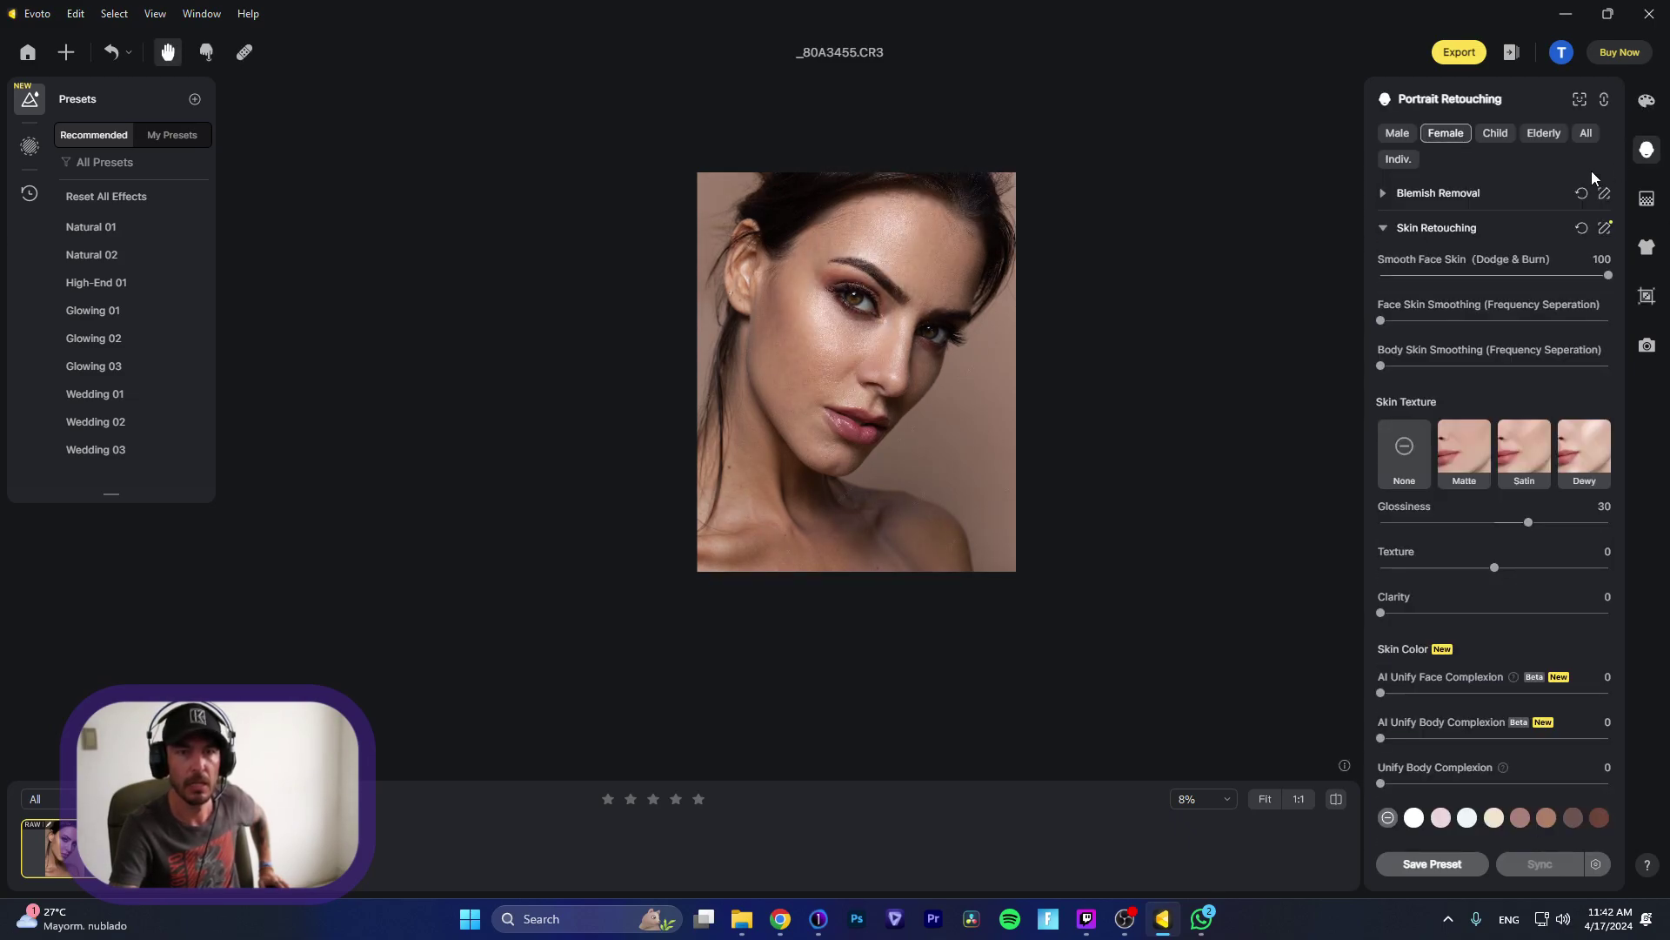
left_click(1384, 194)
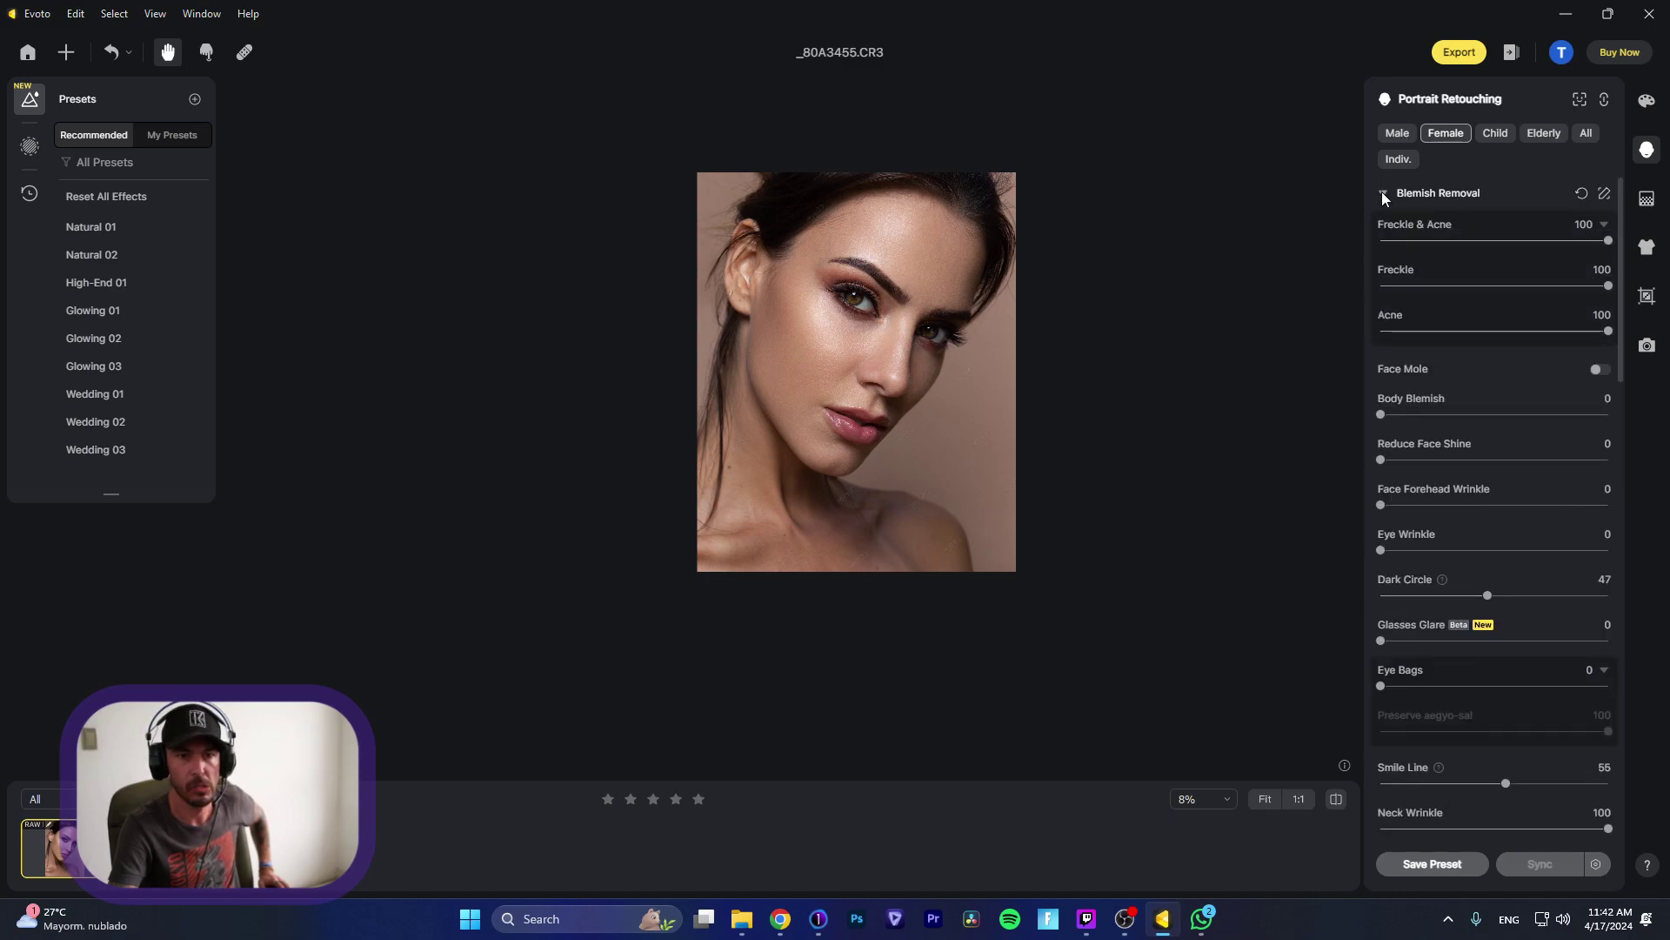
Step: Set Reduce Face Shine to 92 in the Blemish Removal settings, then collapse them
left_click_drag(1380, 459, 1552, 459)
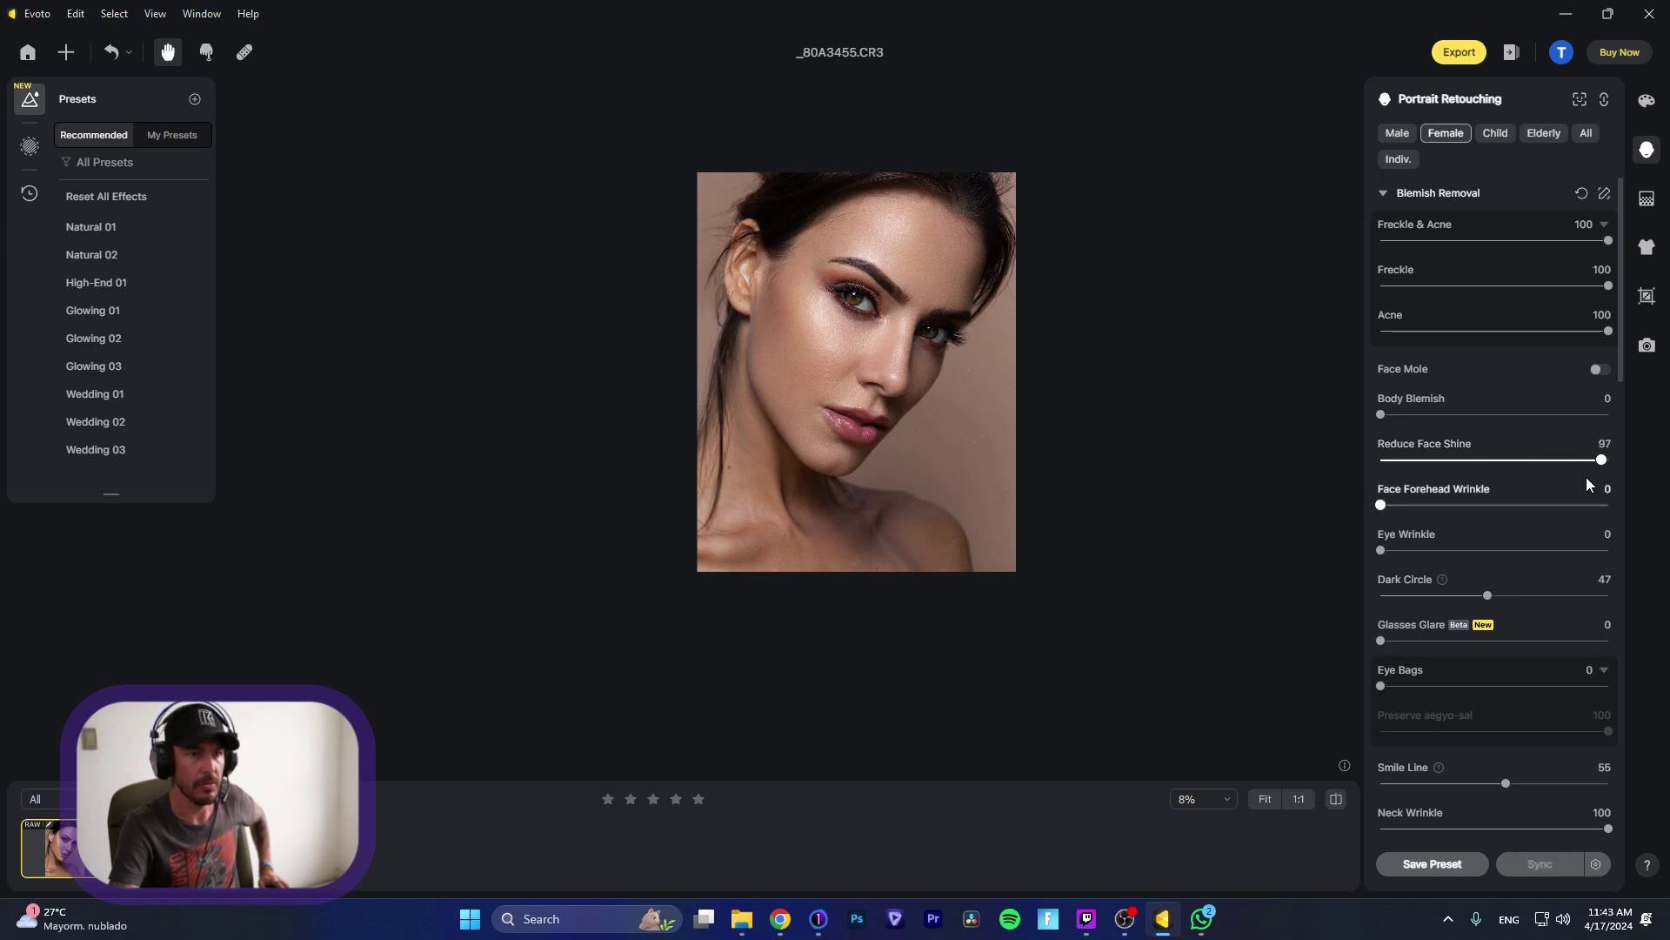
left_click(1588, 468)
left_click(1589, 468)
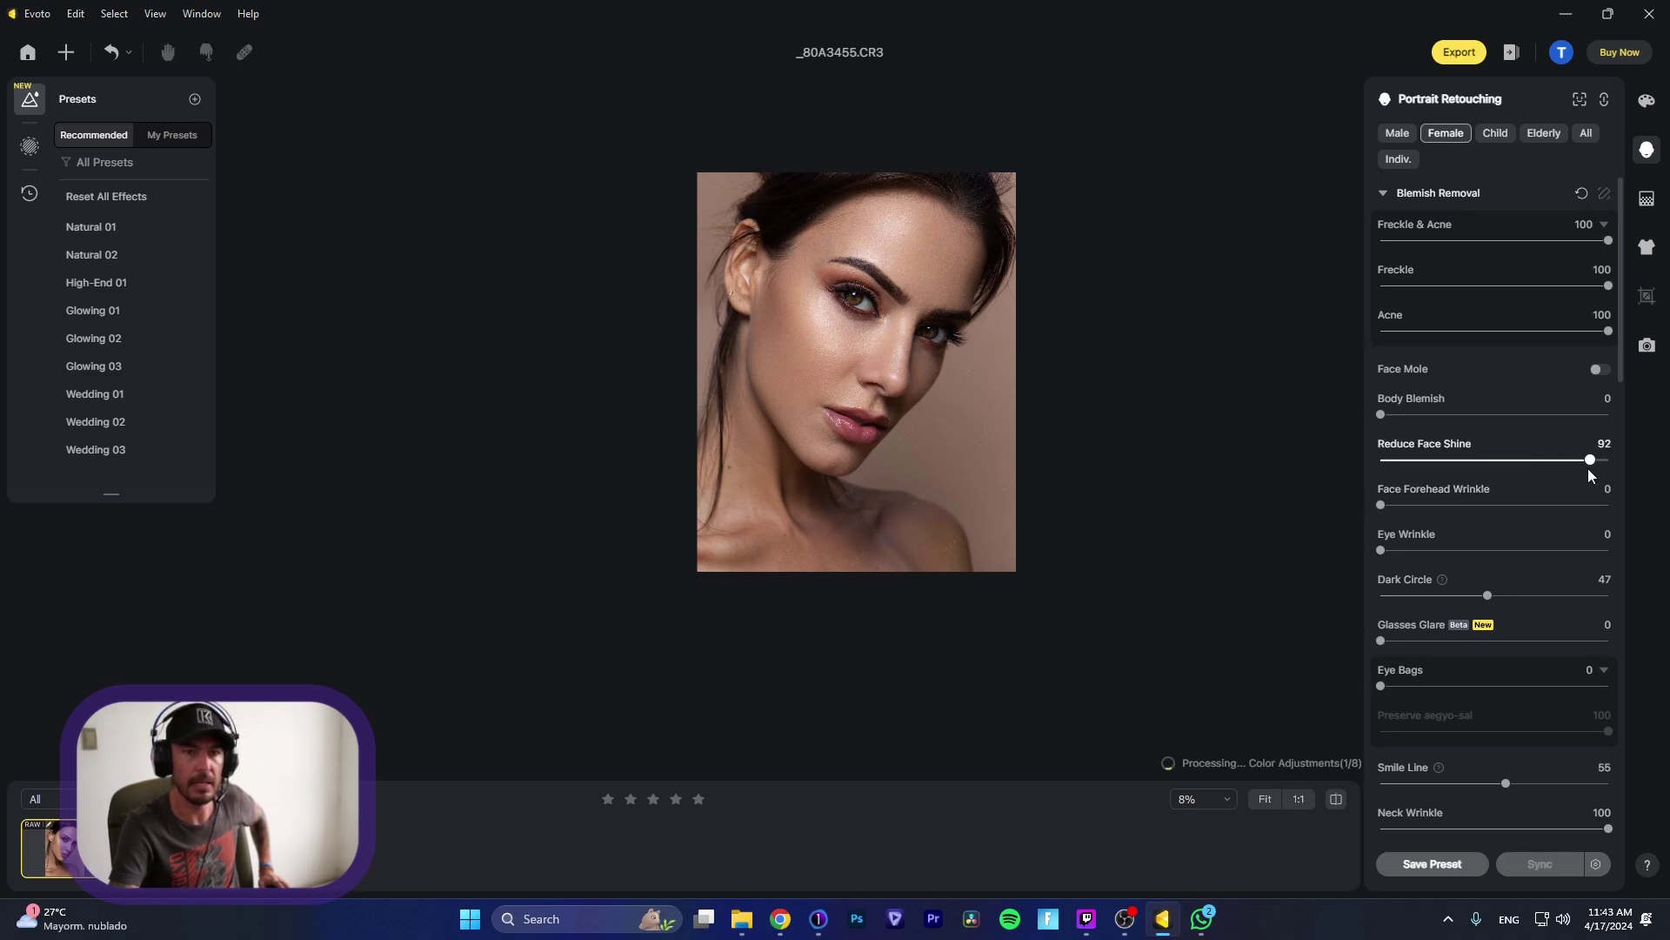
left_click(1382, 194)
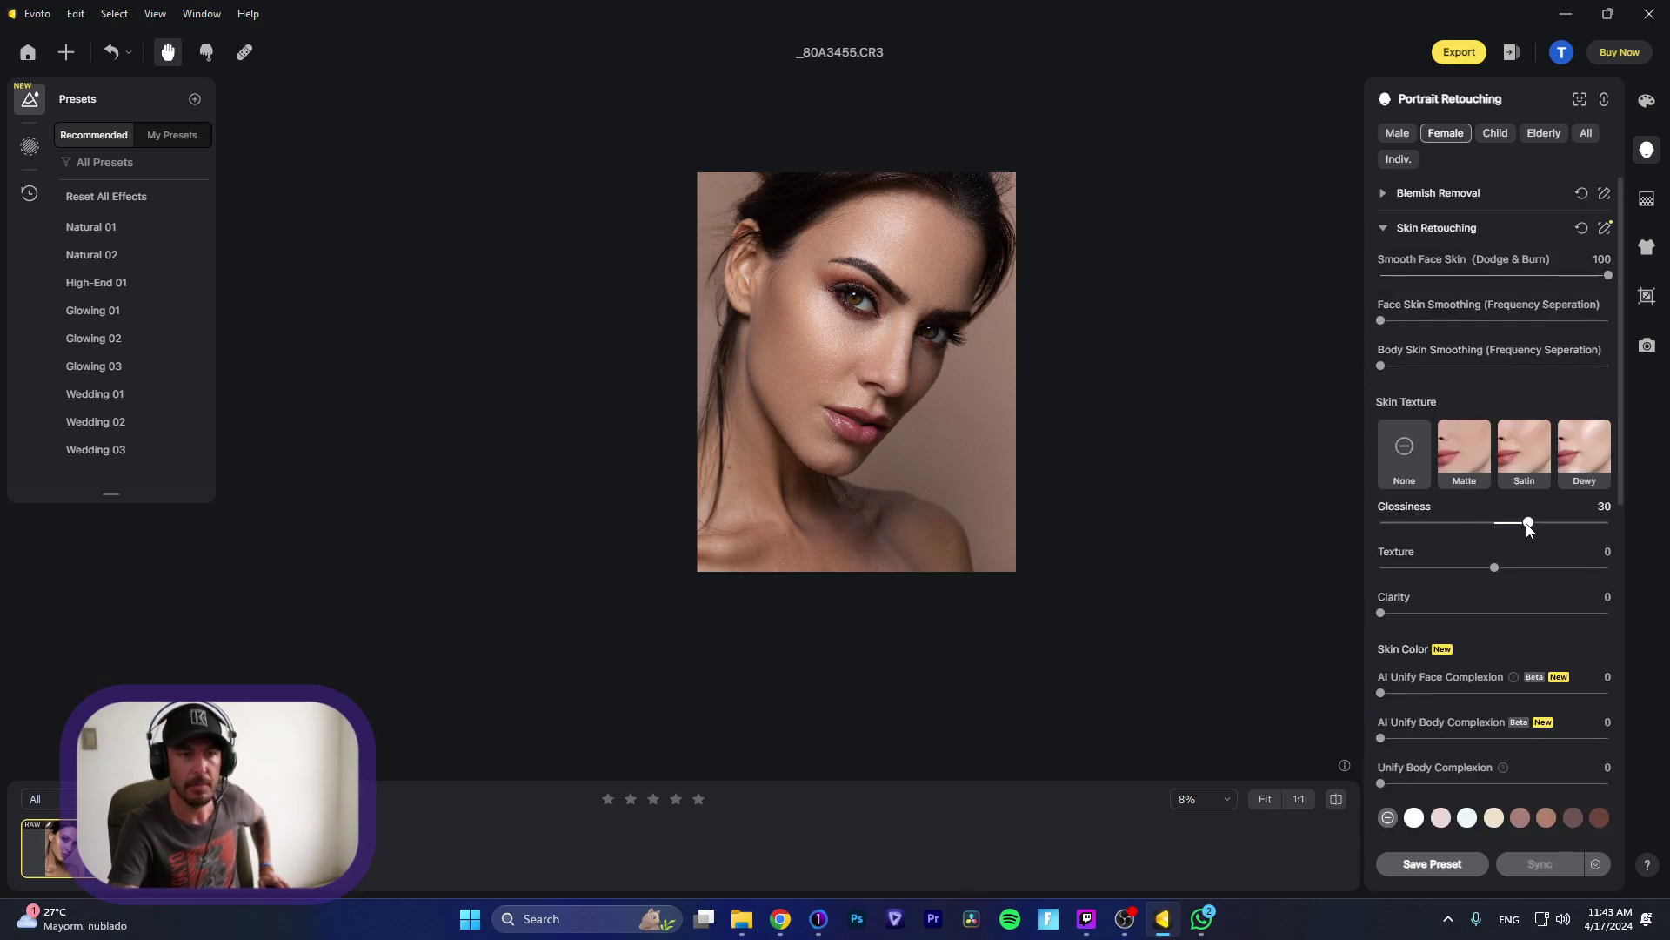
Step: Set the skin Glossiness to 41 and Texture to 40, checking the eye and cheek areas up close
left_click_drag(1542, 530, 1541, 531)
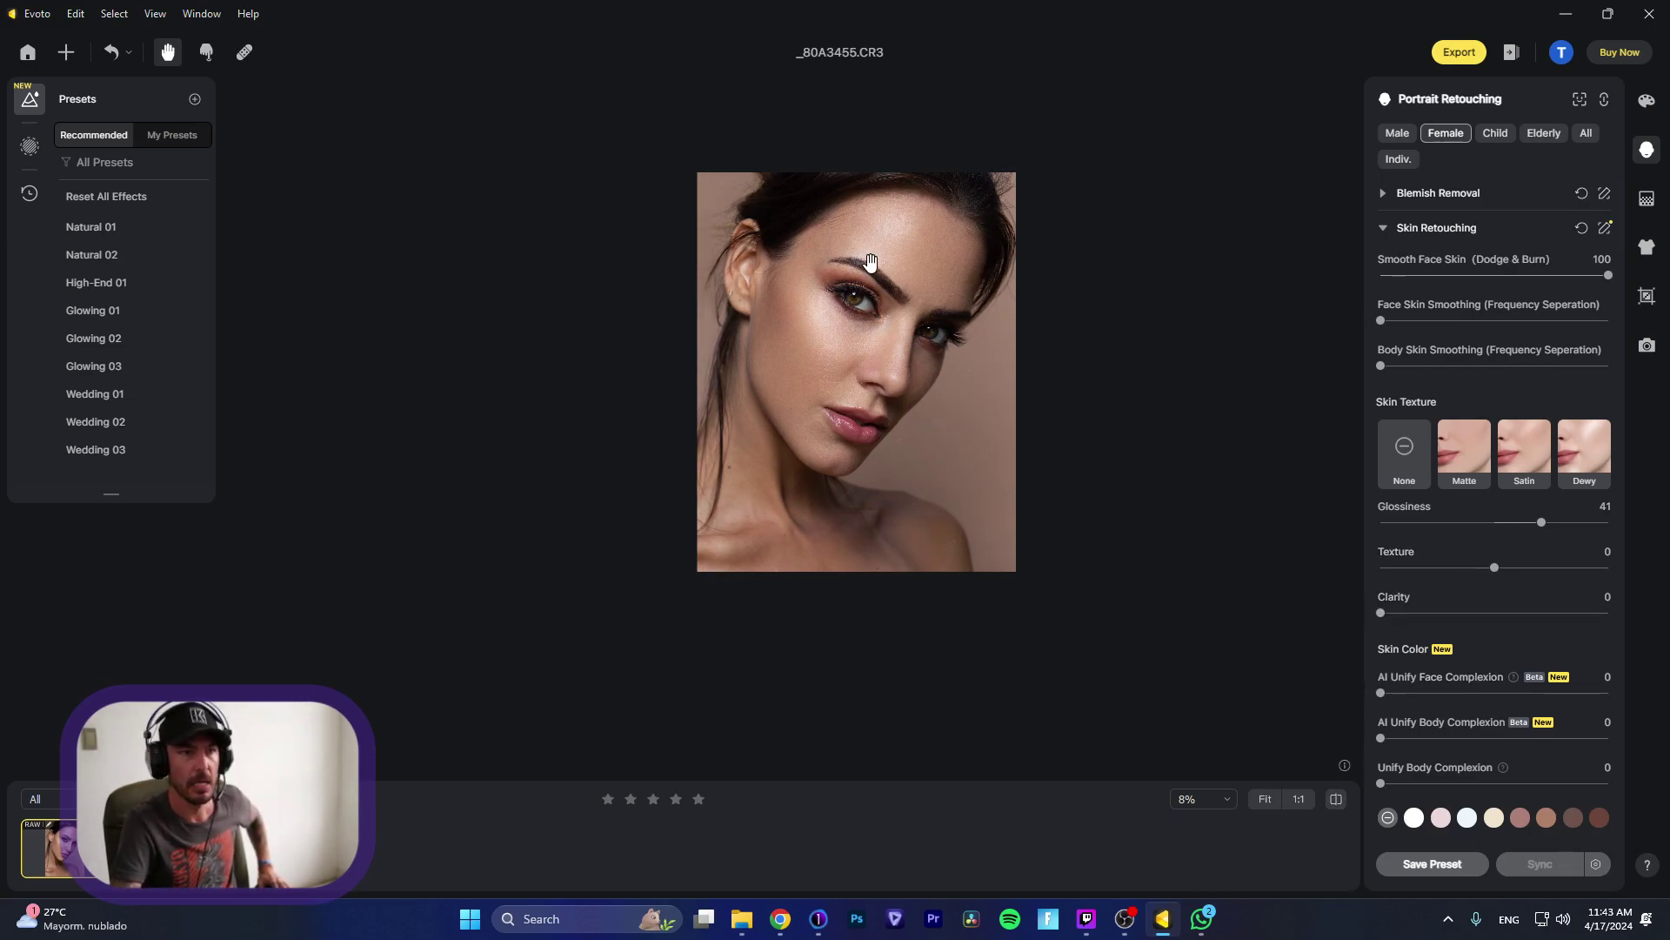
scroll(913, 265, "up", 5)
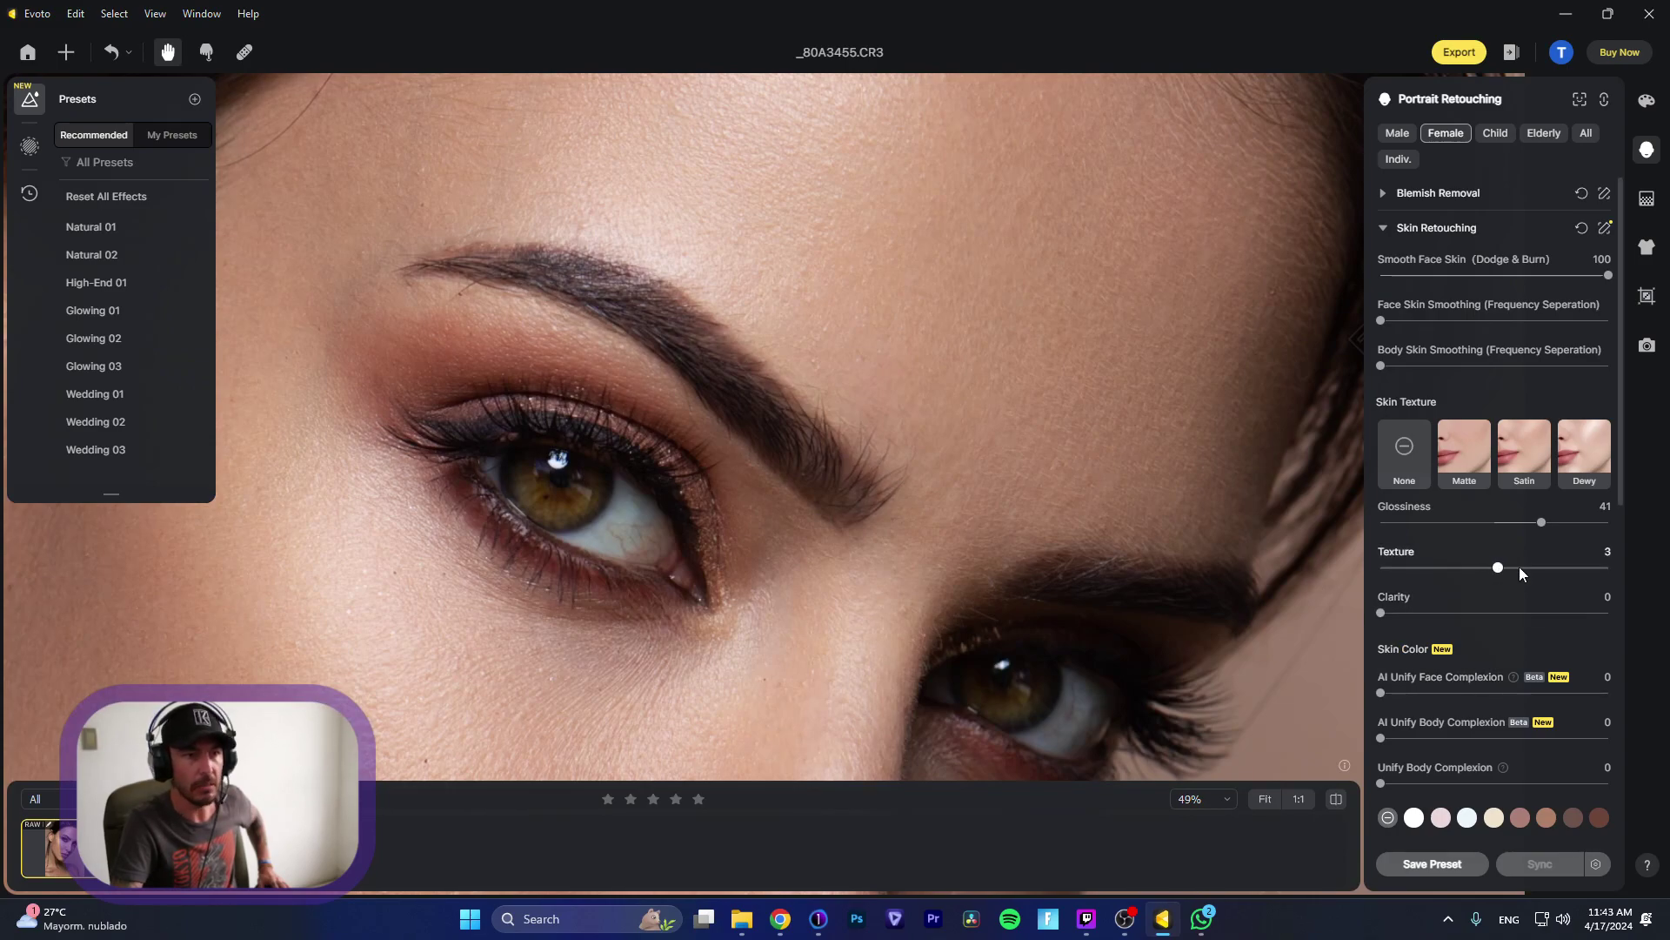
mouse_move(1528, 569)
left_mouse_down()
mouse_move(1496, 575)
mouse_move(1540, 568)
left_mouse_up()
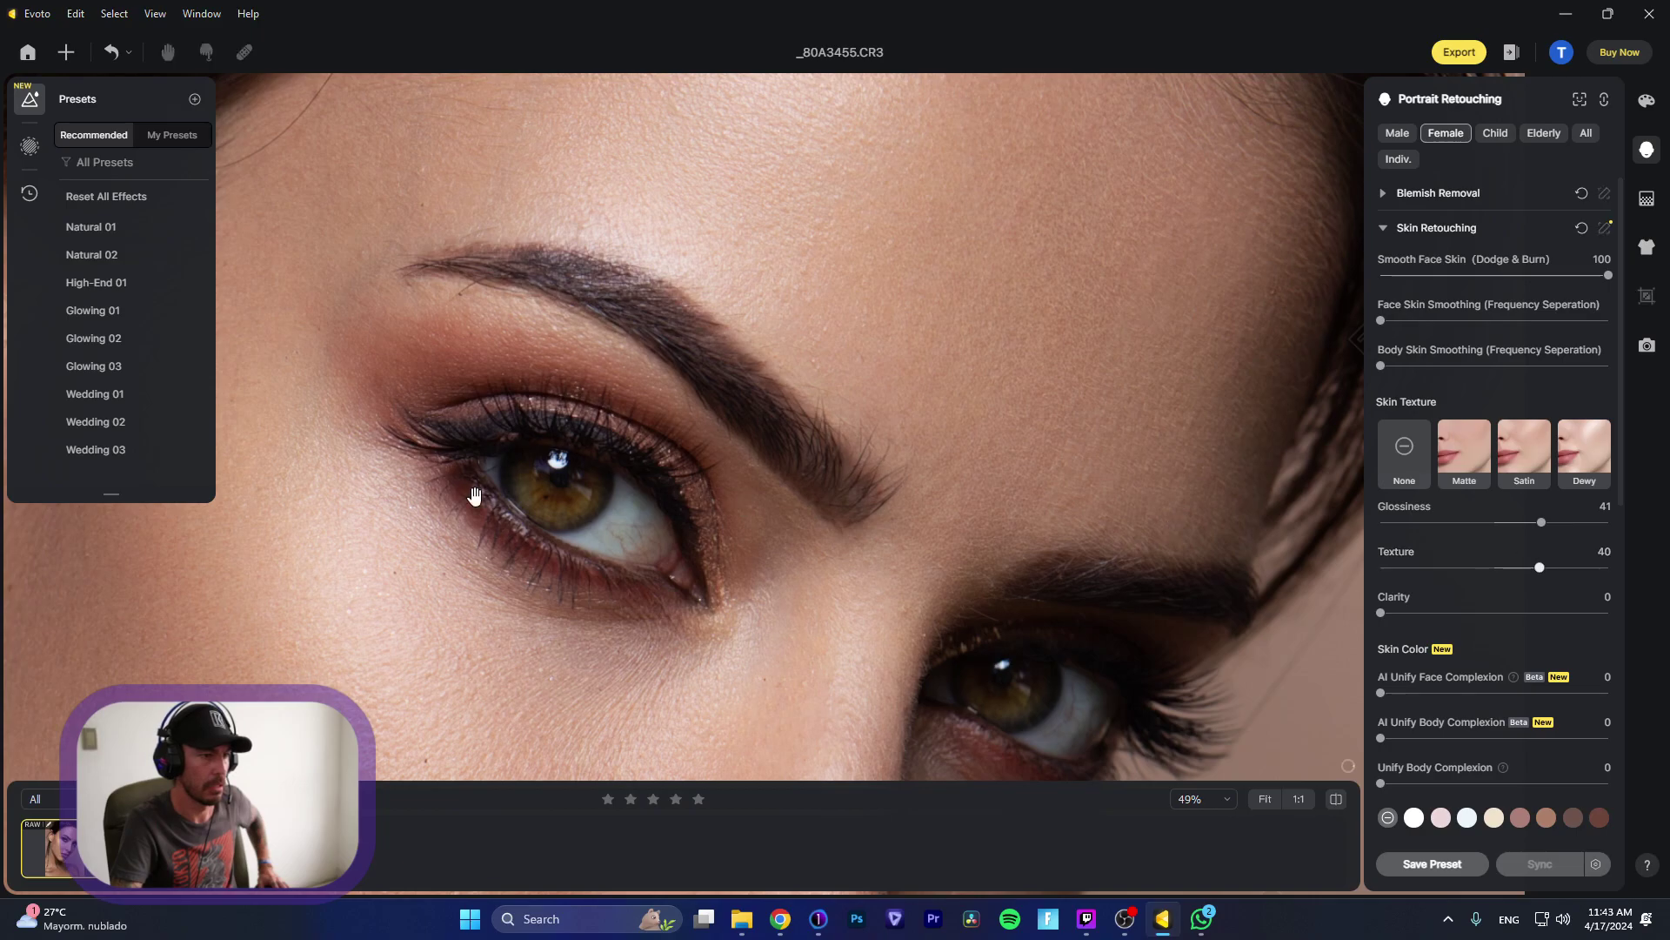
left_click_drag(478, 489, 682, 305)
left_click_drag(1108, 581, 1229, 503)
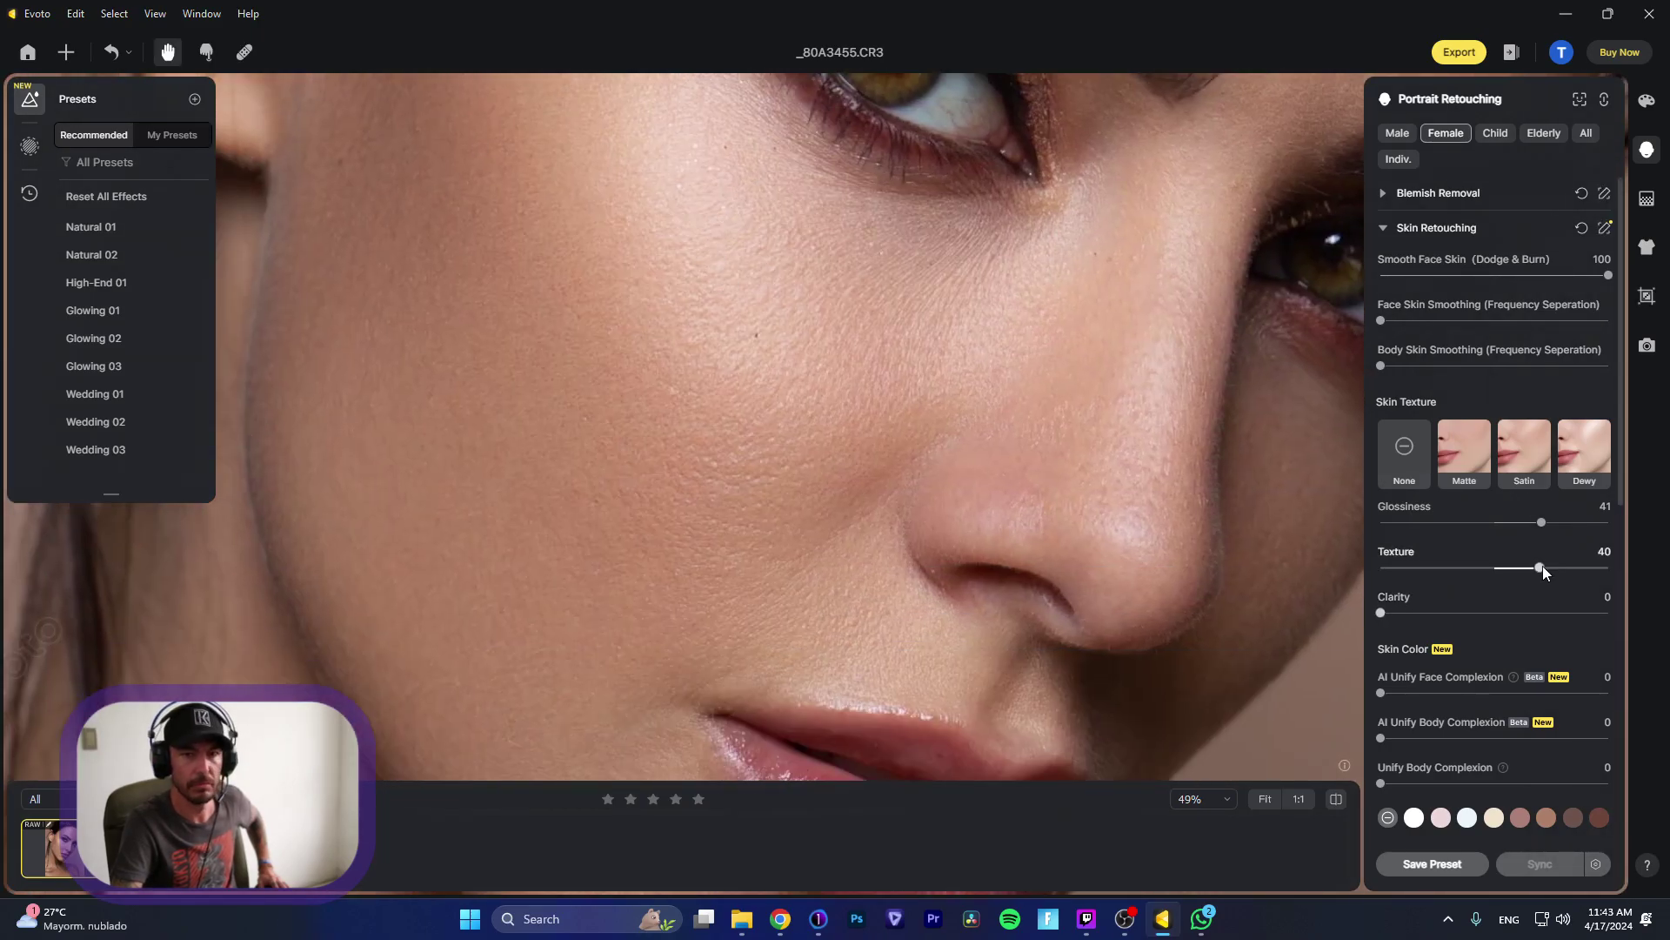
Step: Try a skin Texture of 100, checking its effect on the cheek and forehead
left_click_drag(1627, 551, 1627, 551)
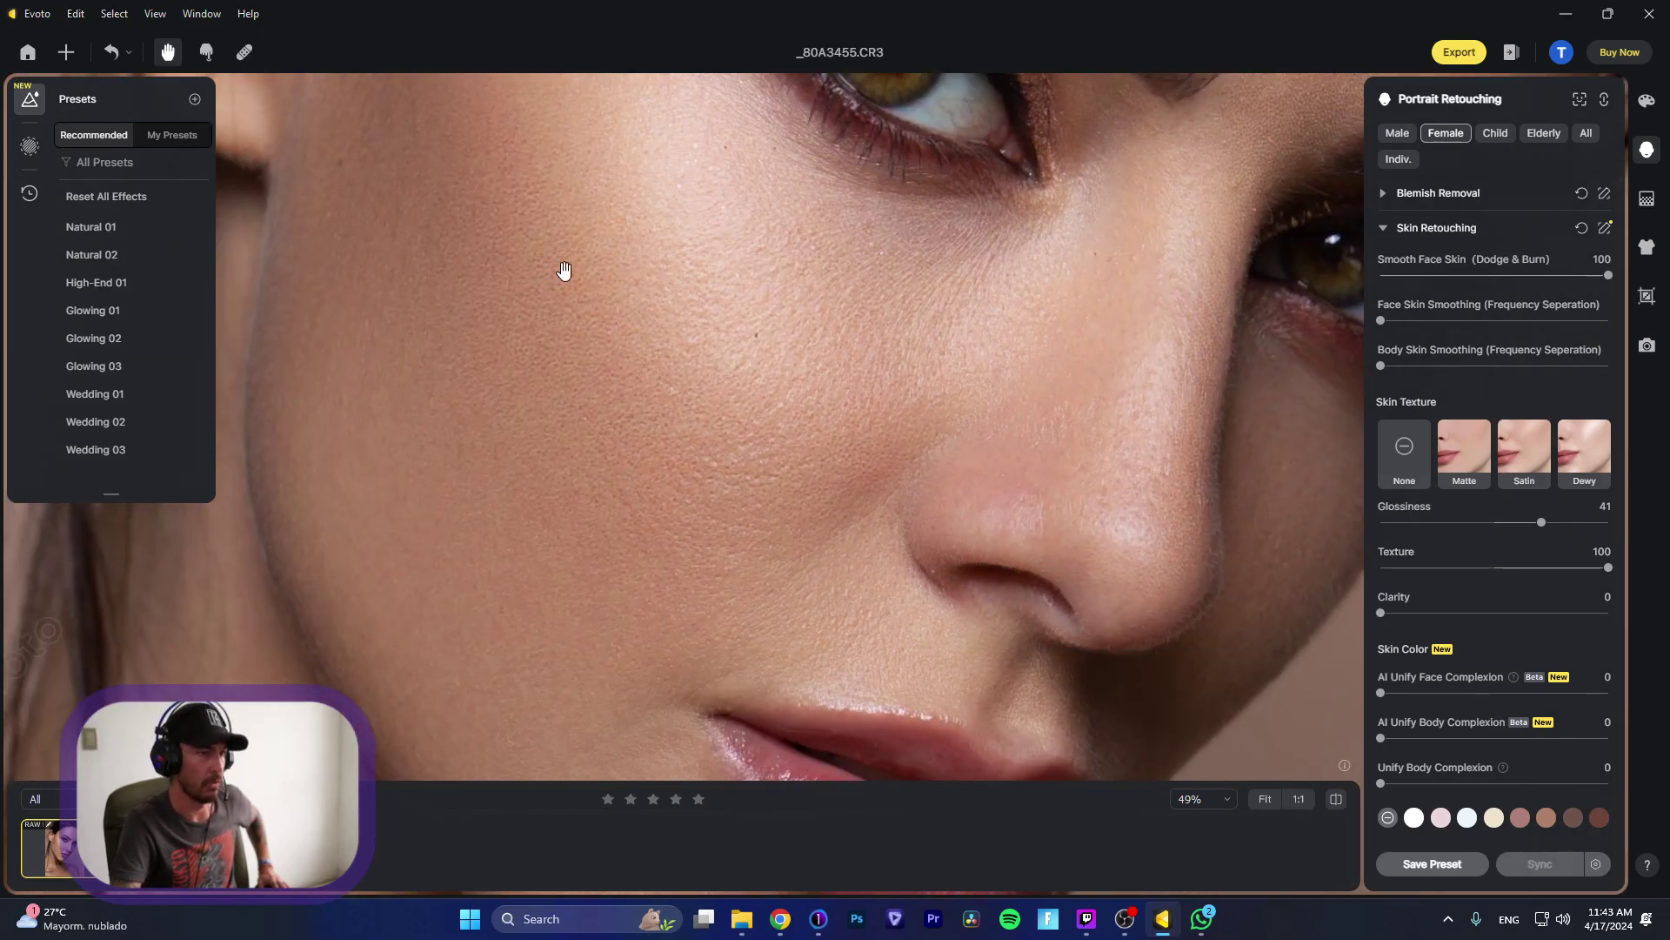
left_click_drag(495, 527, 656, 451)
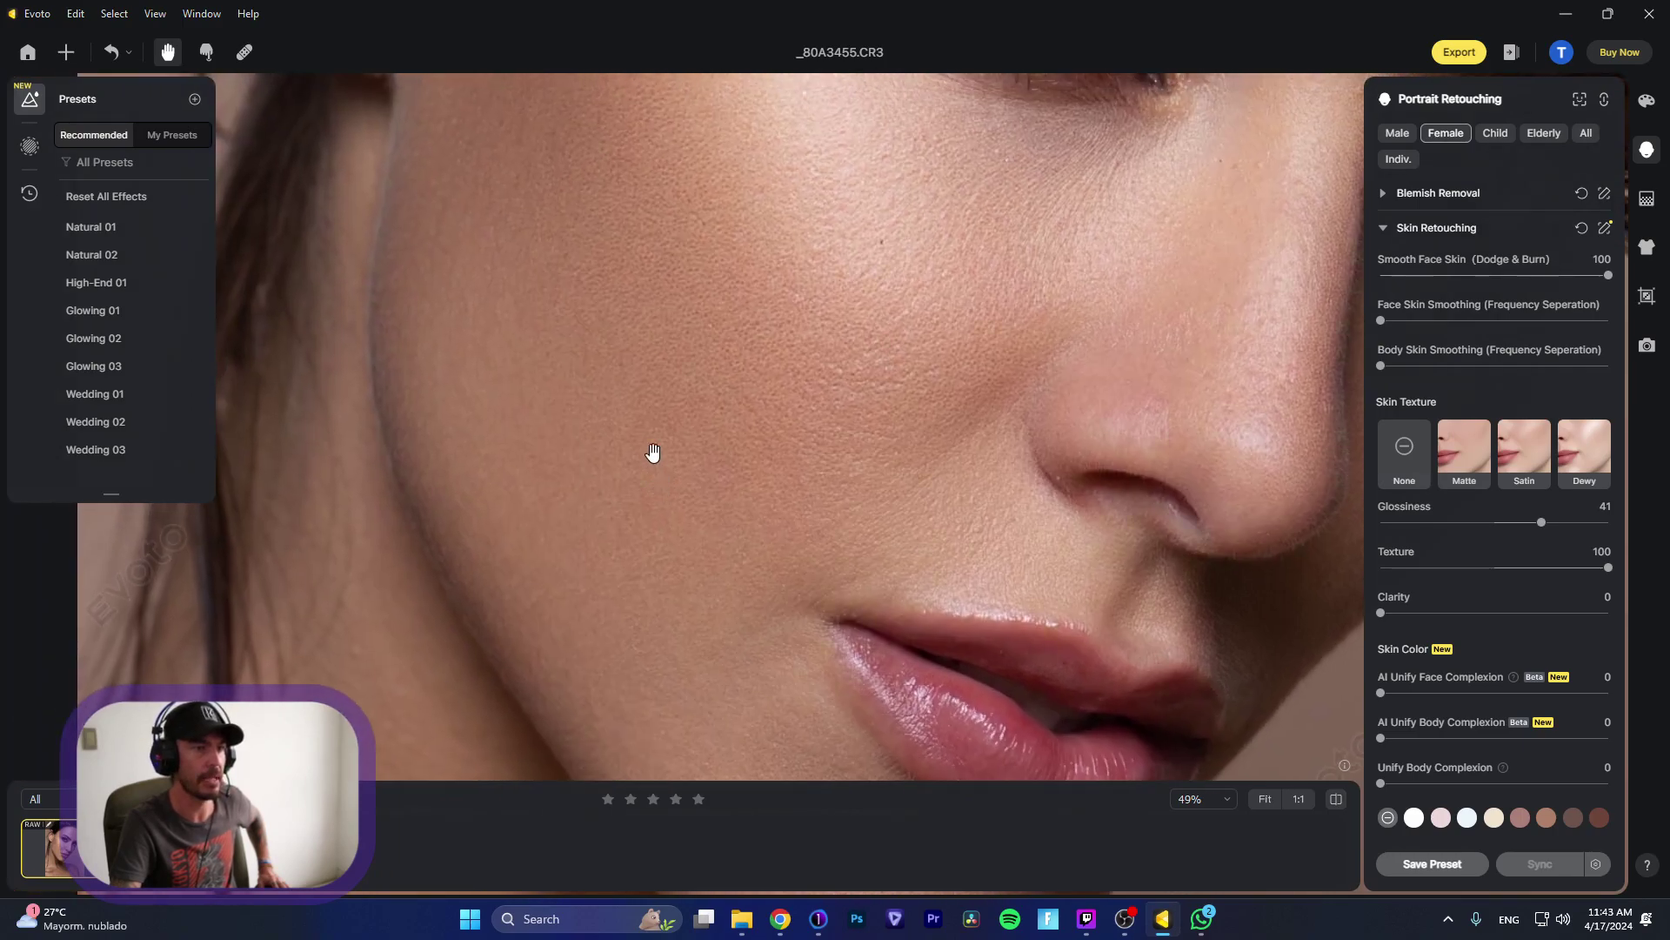
left_click_drag(544, 231, 615, 403)
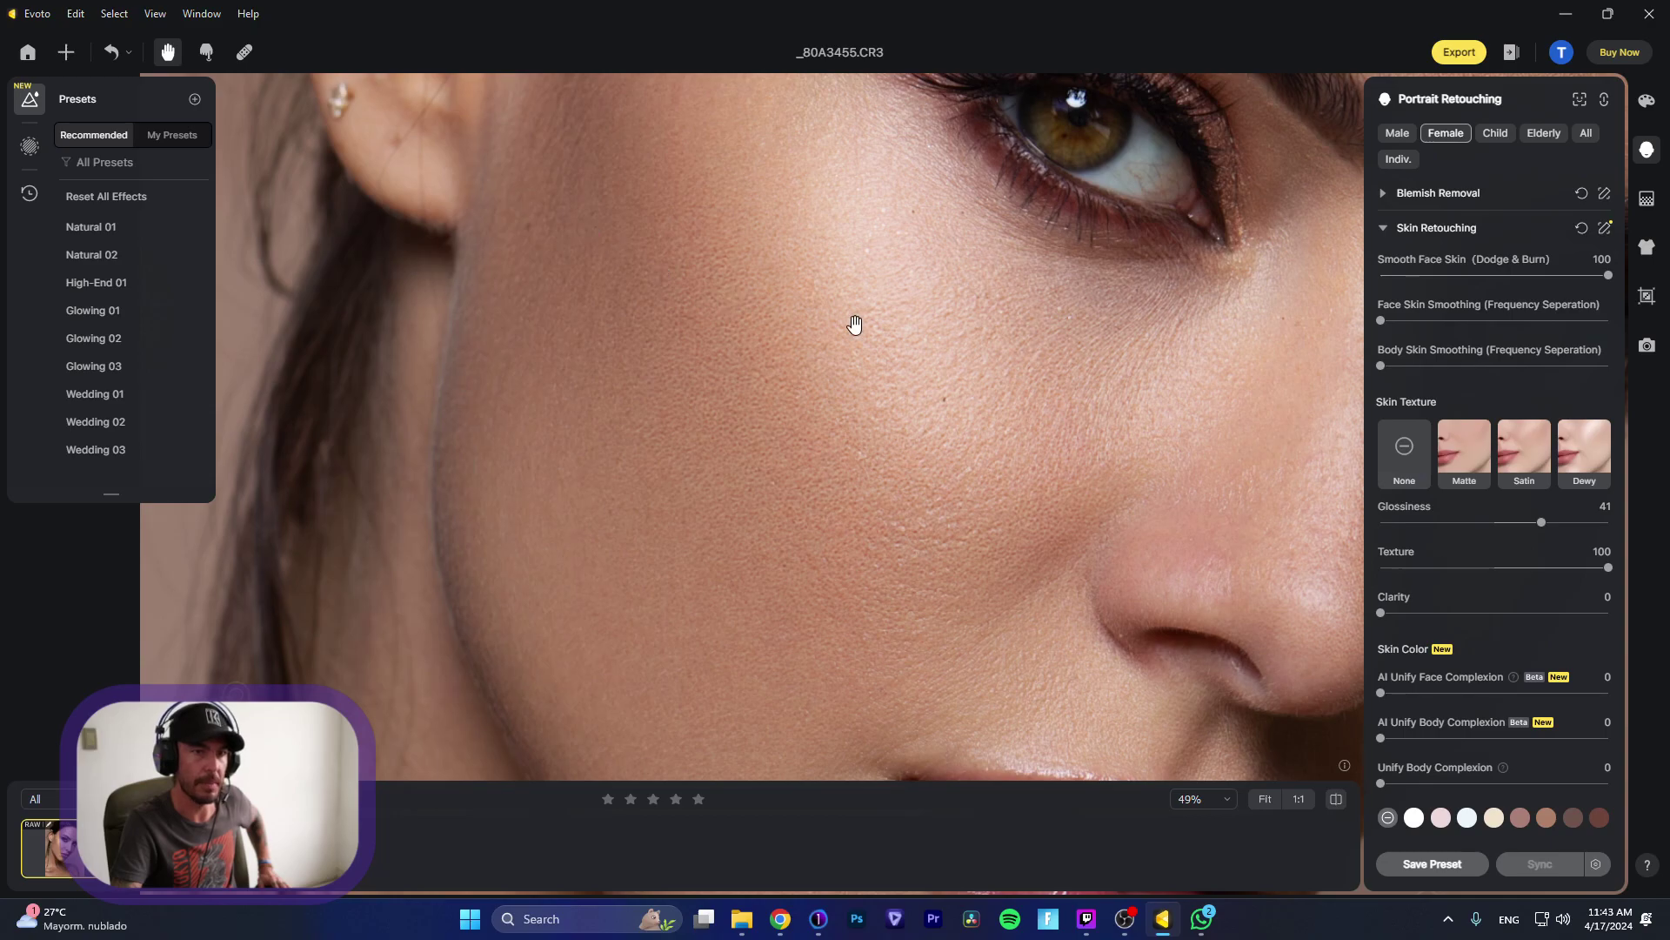
left_click_drag(854, 324, 670, 708)
left_click_drag(783, 615, 623, 499)
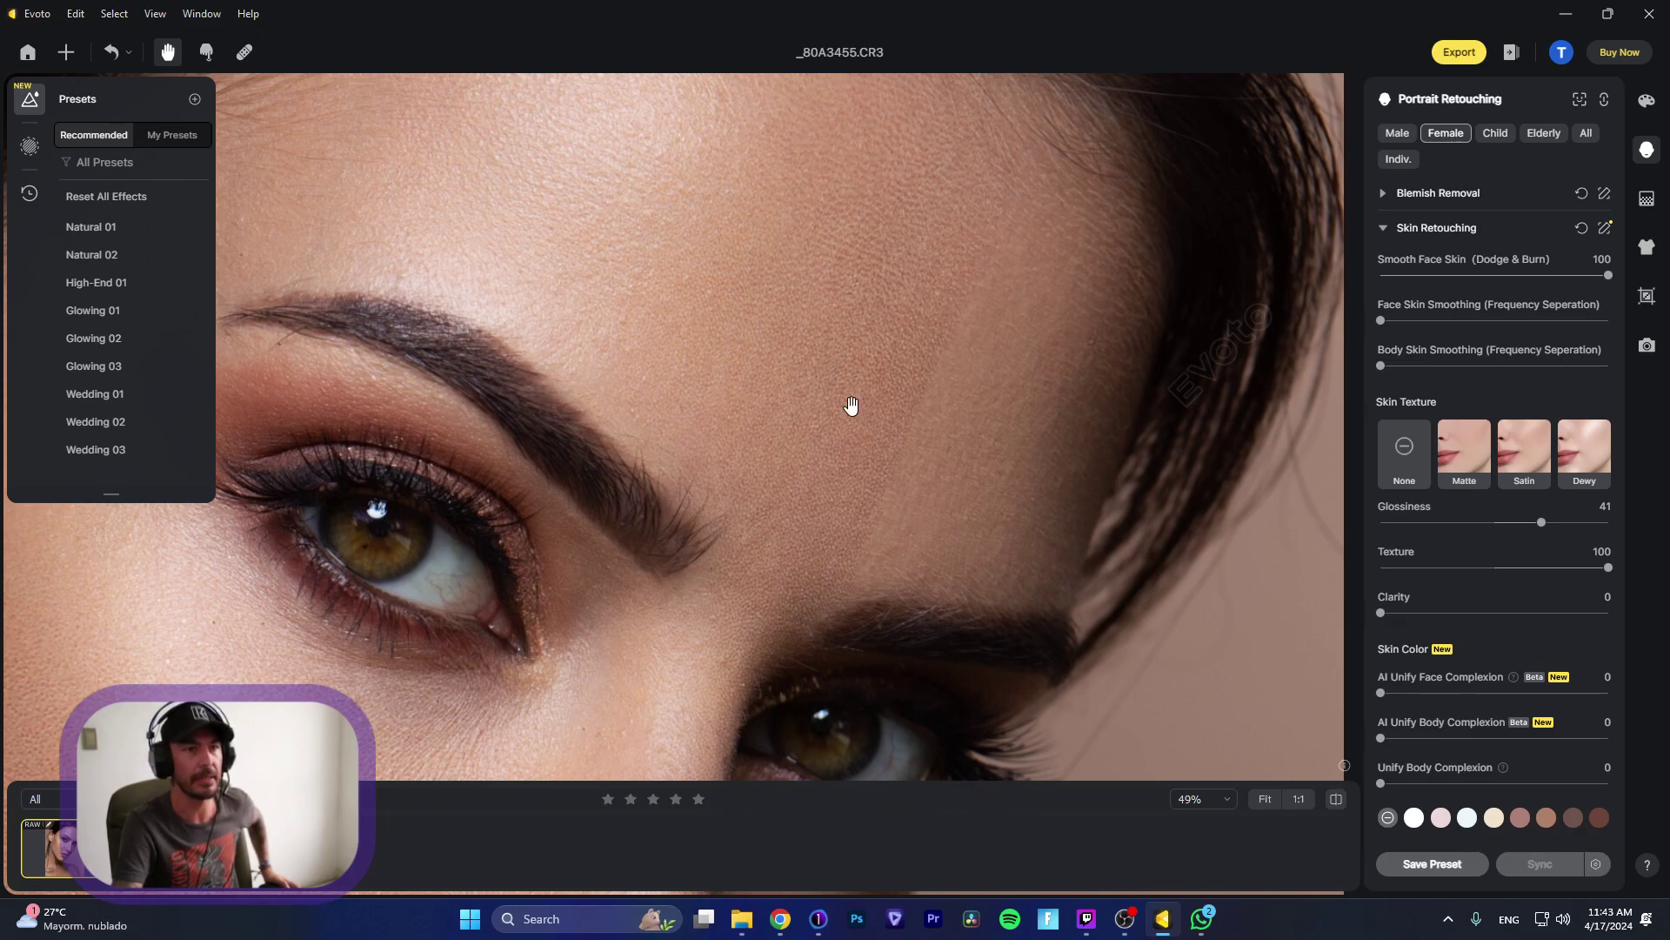
Step: Examine the strengthened skin texture on the forehead, nose, lips, chin and cheek up close
scroll(800, 327, "up", 3)
scroll(757, 308, "down", 4)
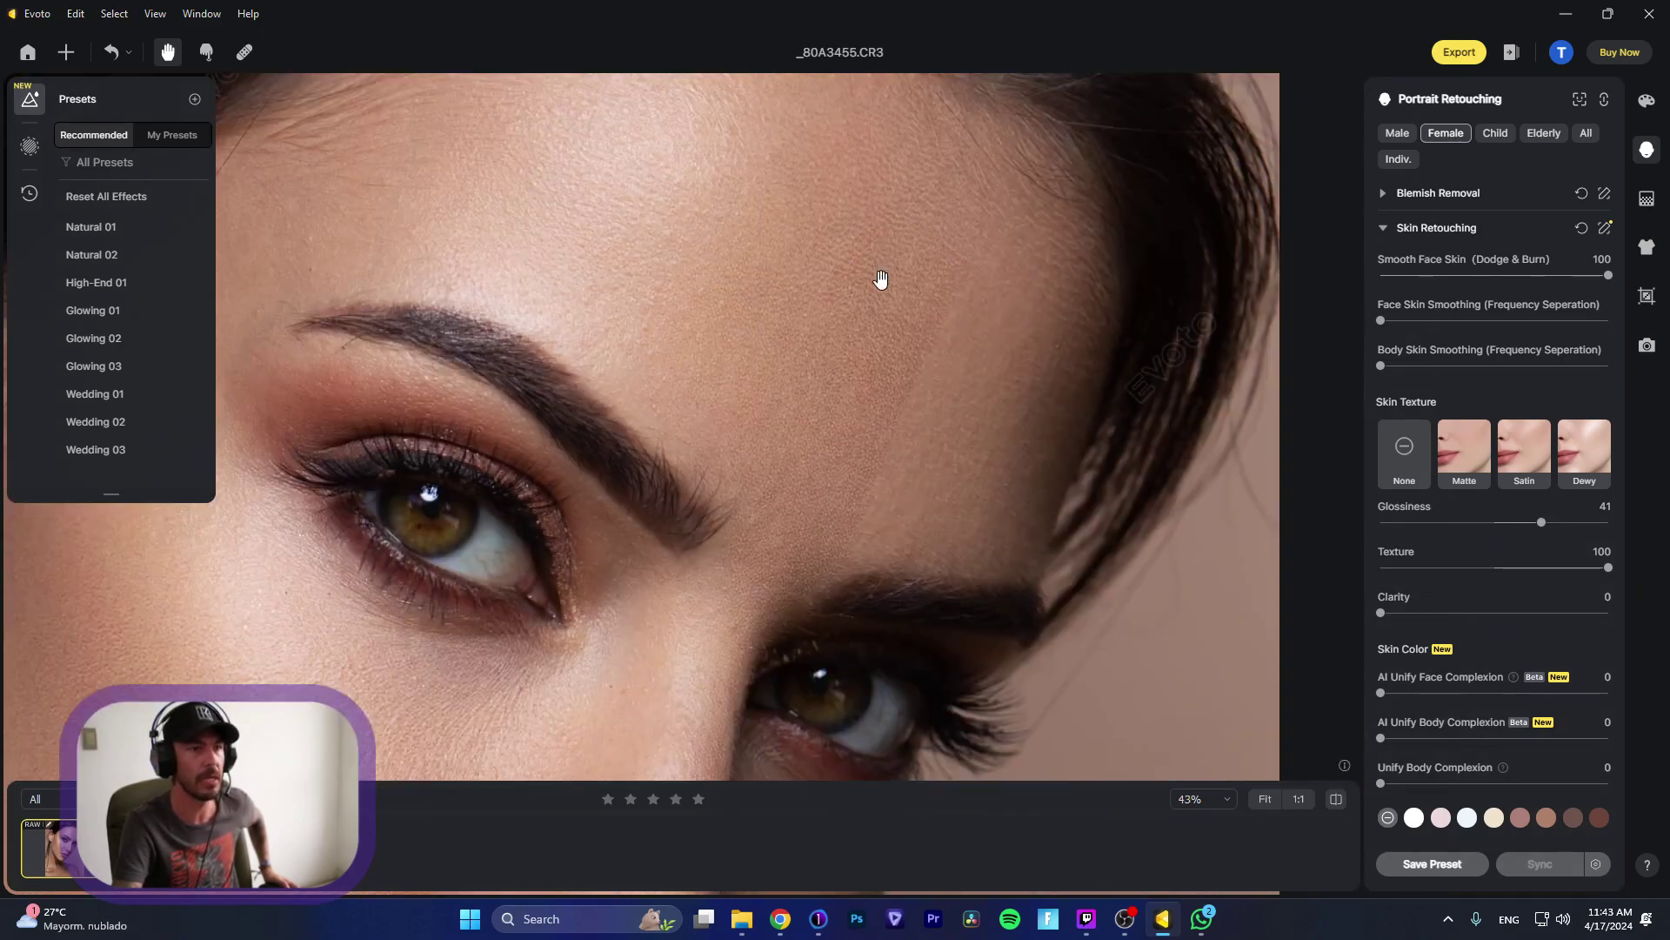
scroll(995, 392, "down", 8)
scroll(880, 238, "left", 3)
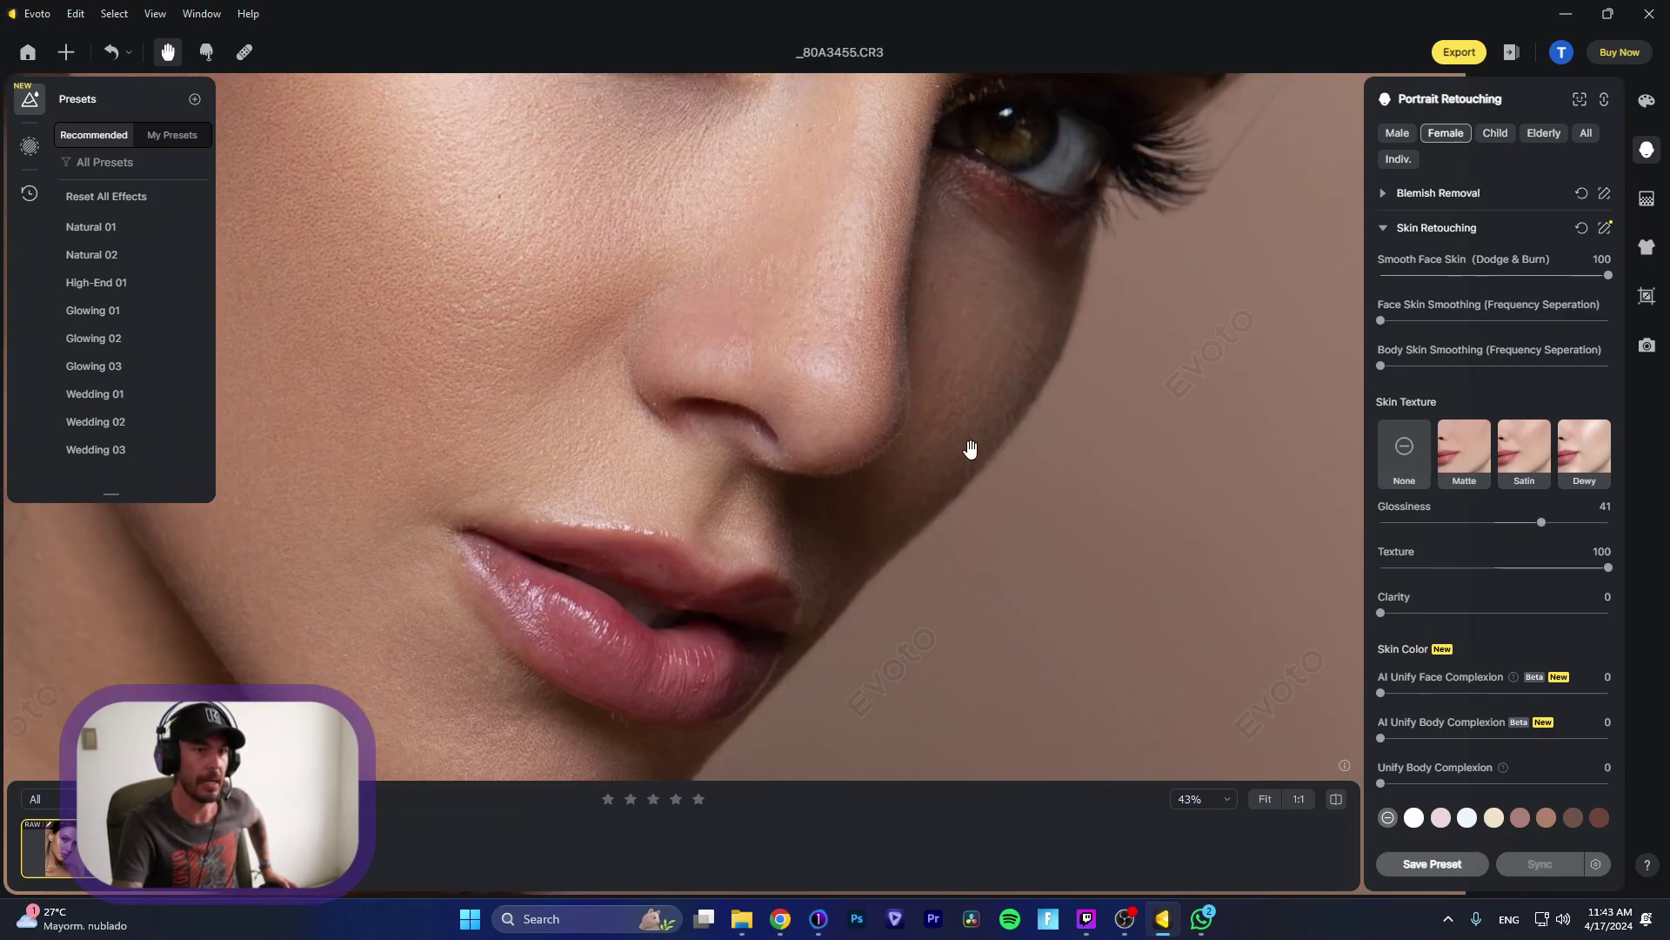
scroll(693, 316, "down", 5)
scroll(694, 317, "left", 2)
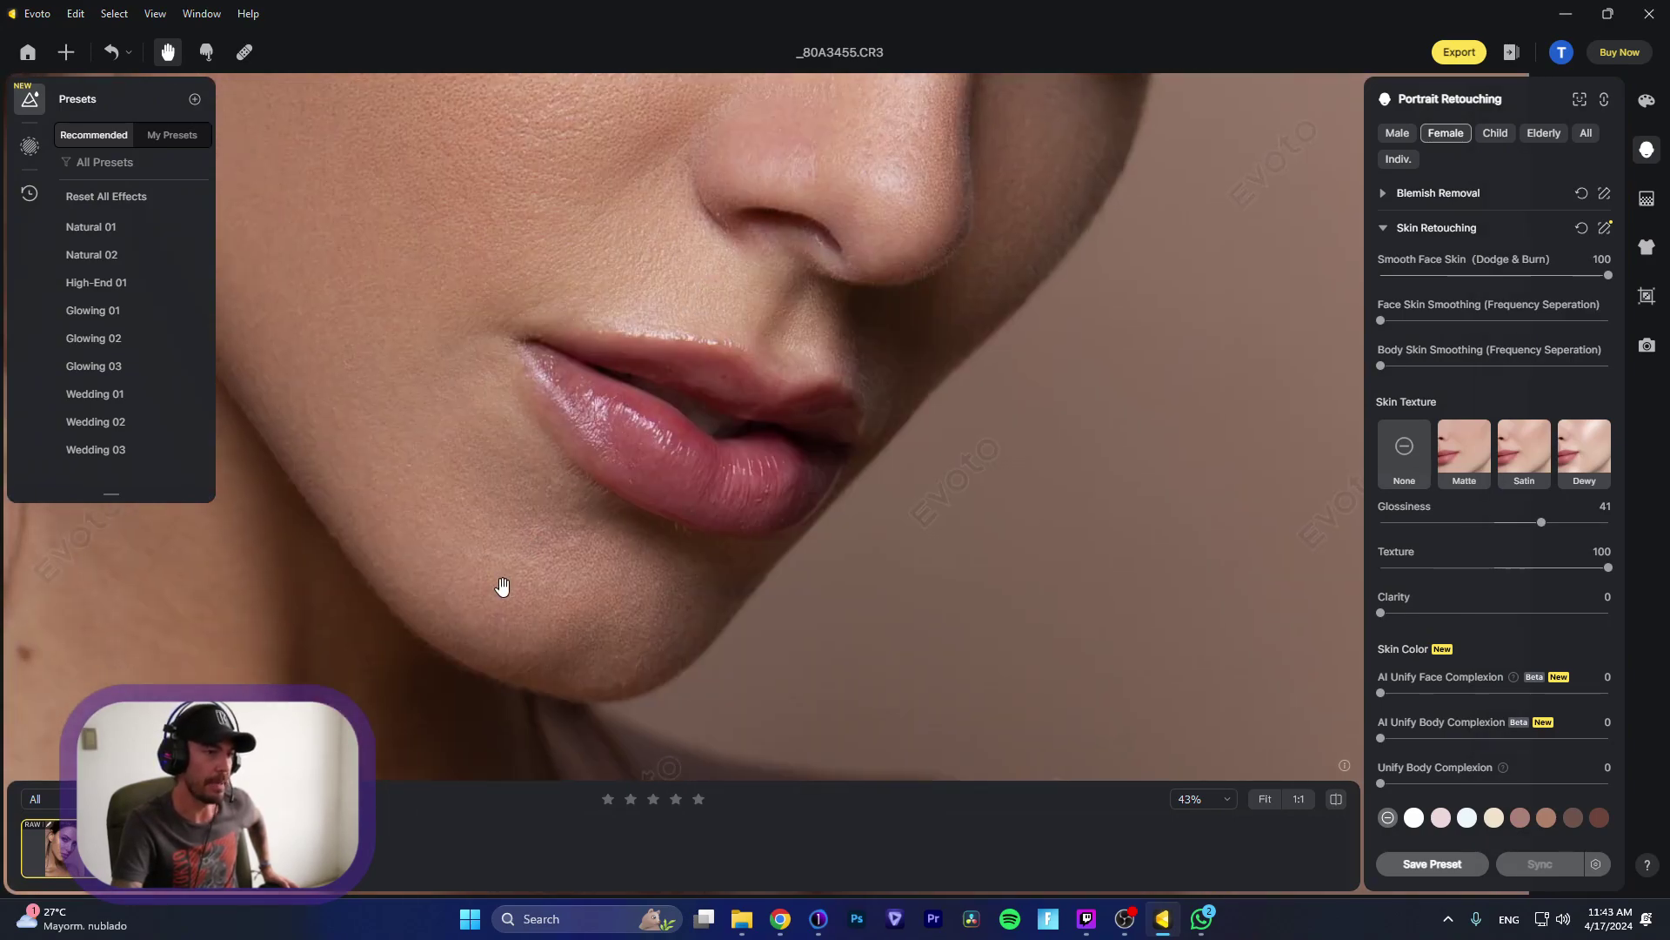
scroll(577, 496, "up", 10)
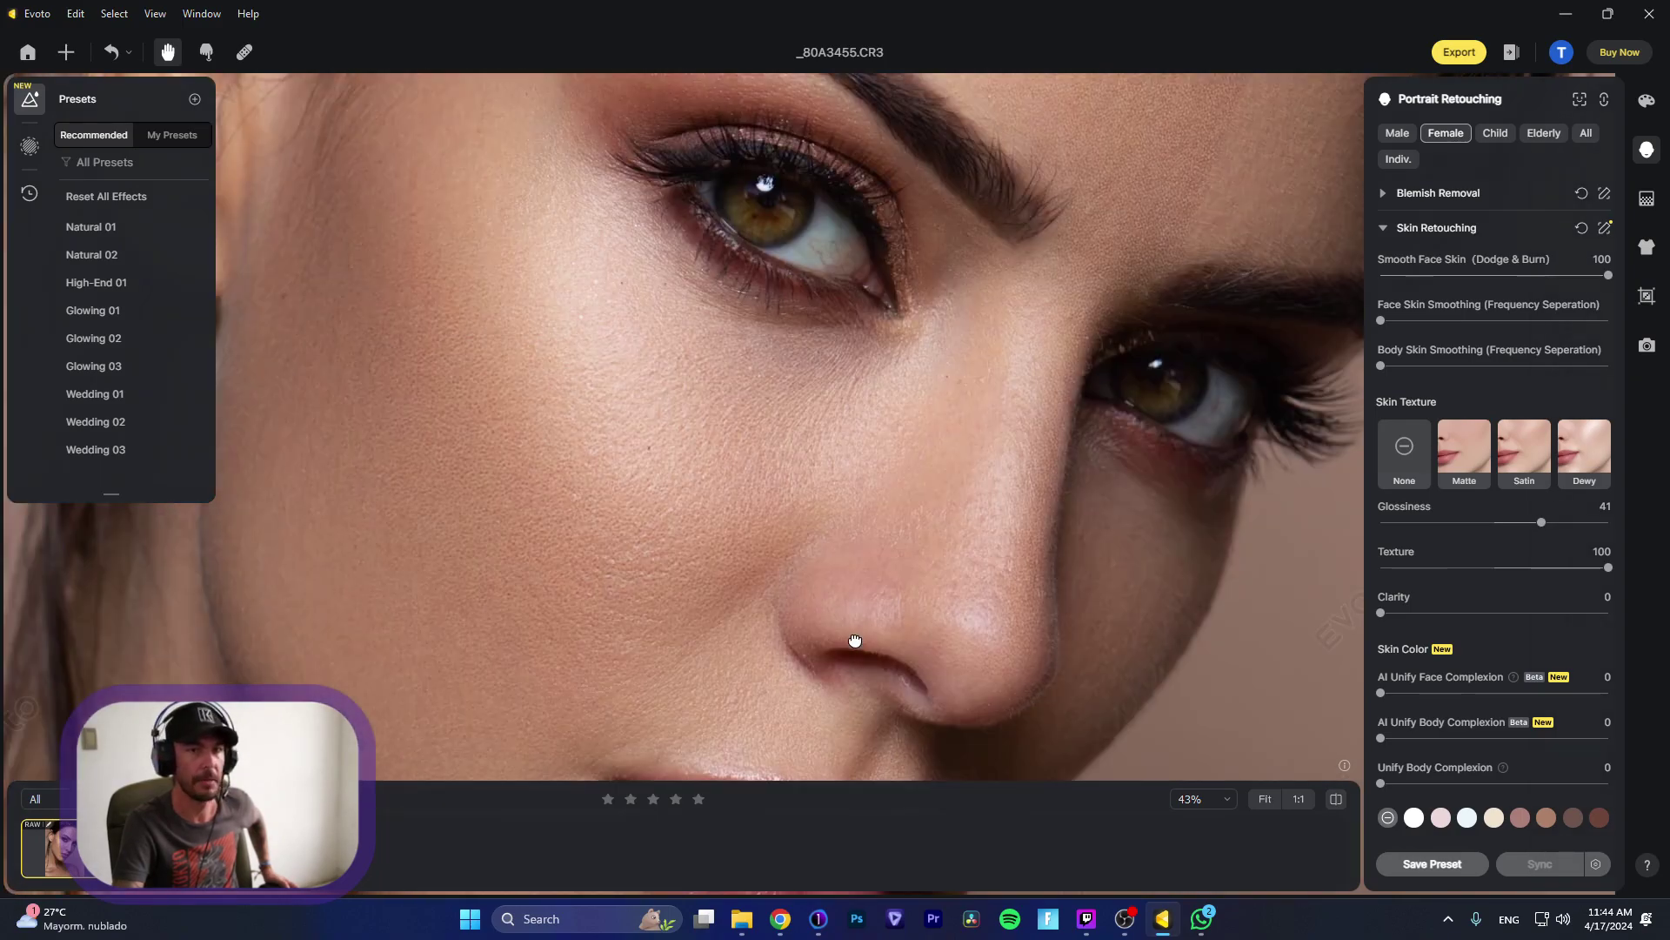
scroll(855, 640, "up", 4)
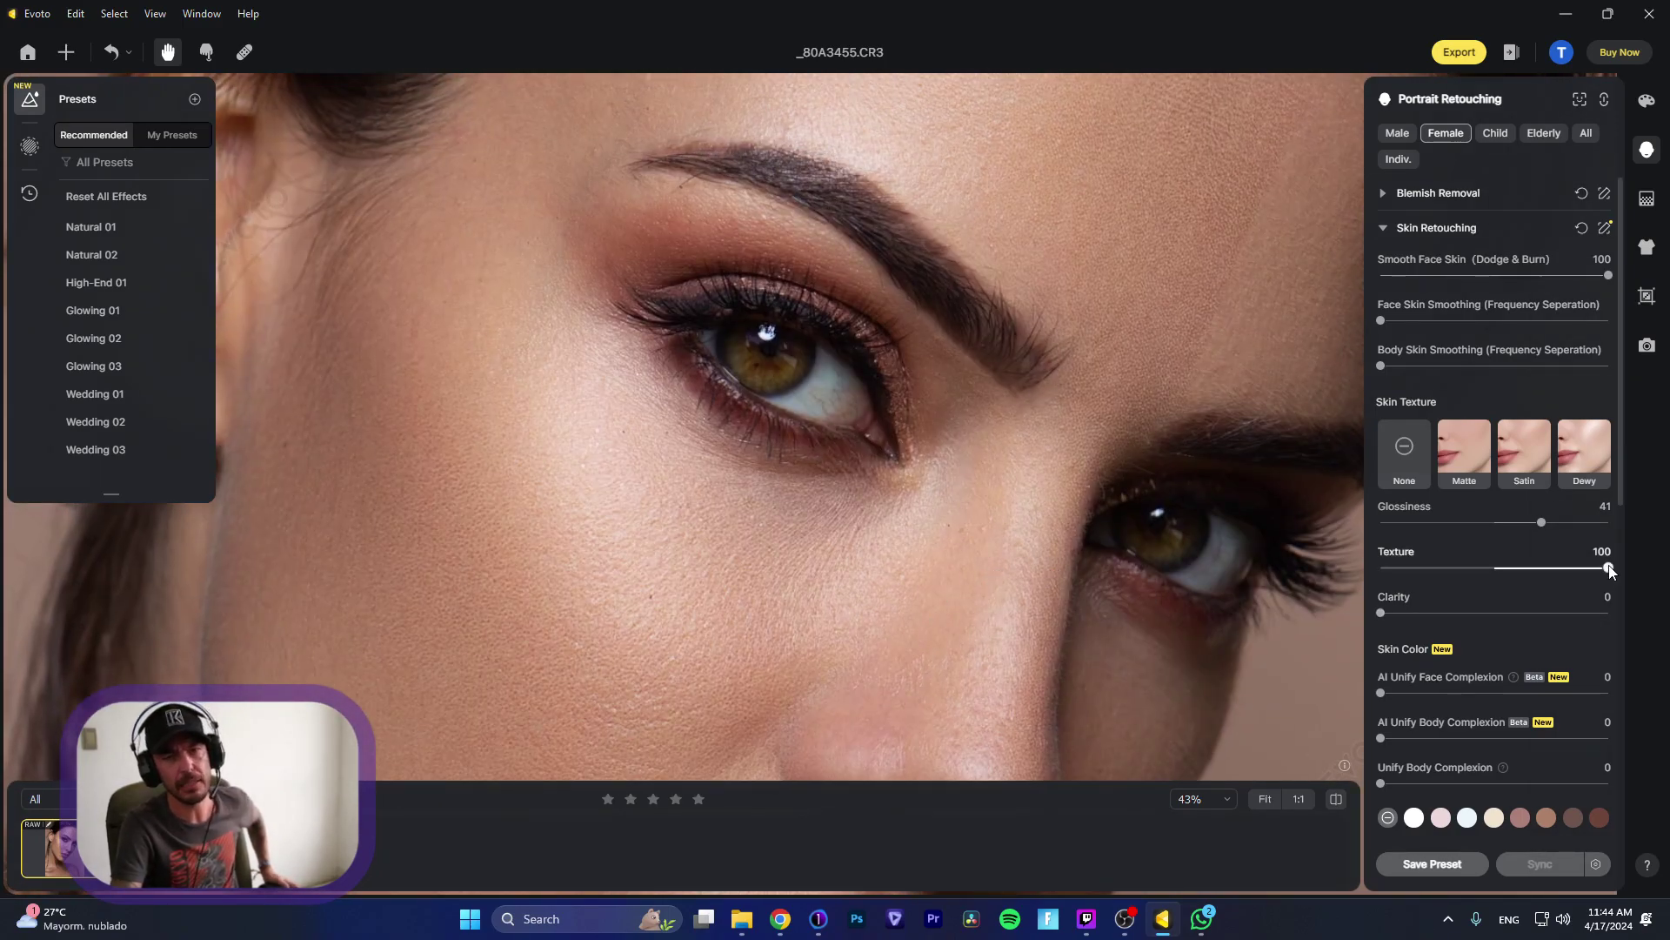
Step: Set the skin Texture back to 0 and the Clarity to 38, zooming in on the eyes
left_click_drag(1608, 568, 1521, 567)
left_click(1493, 568)
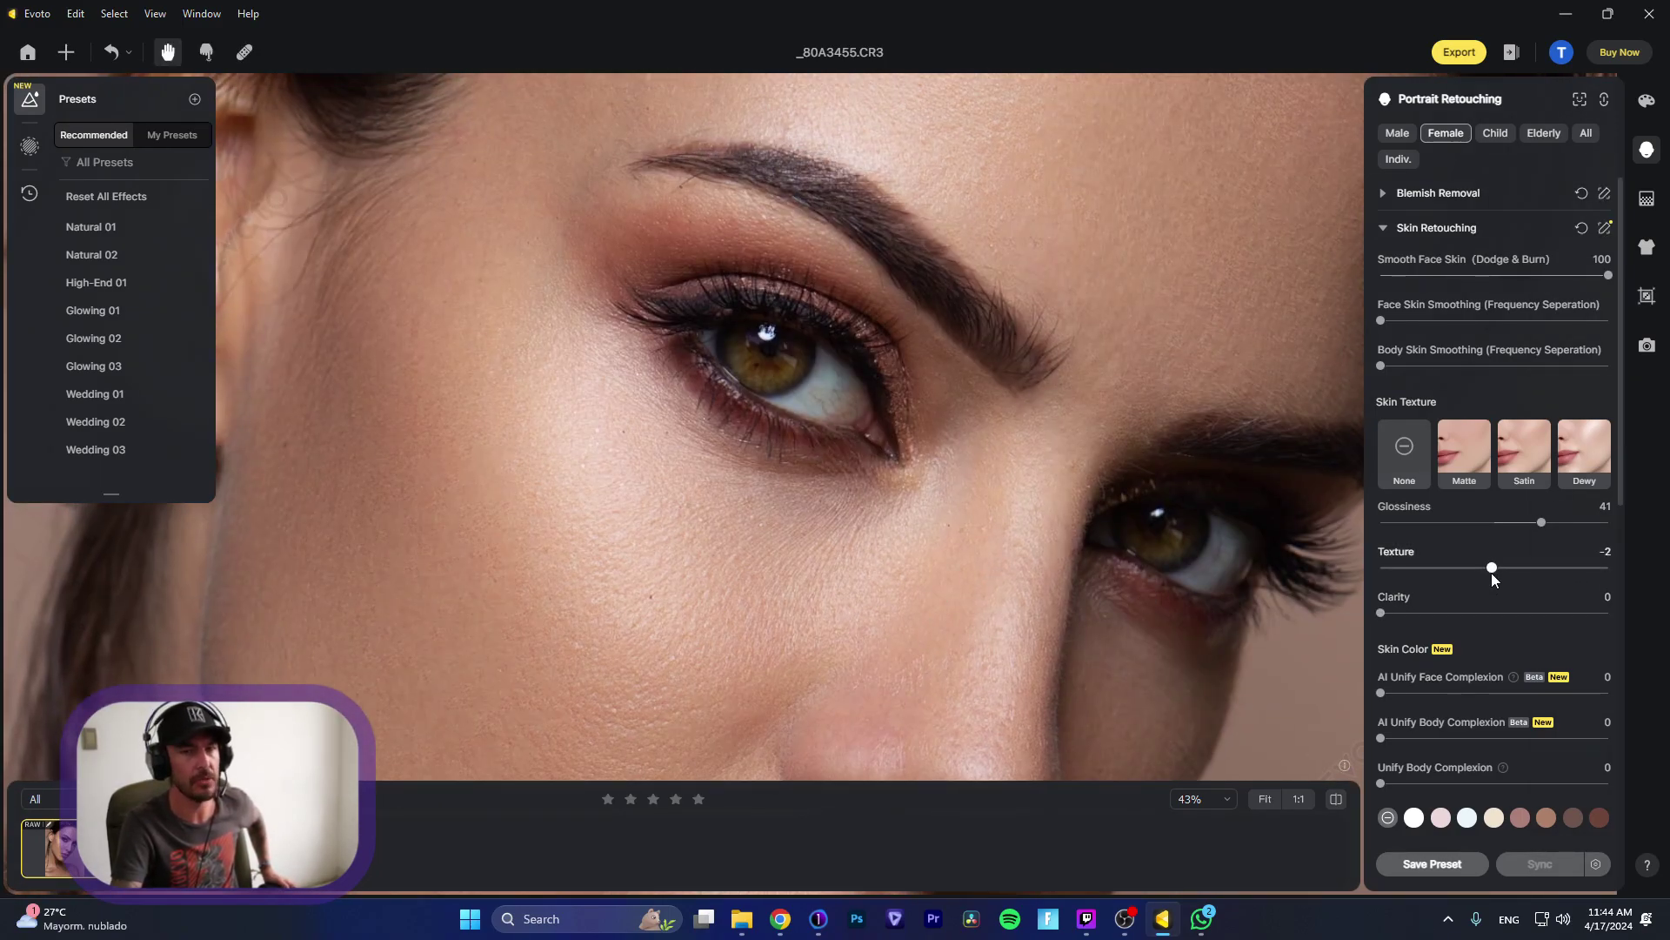
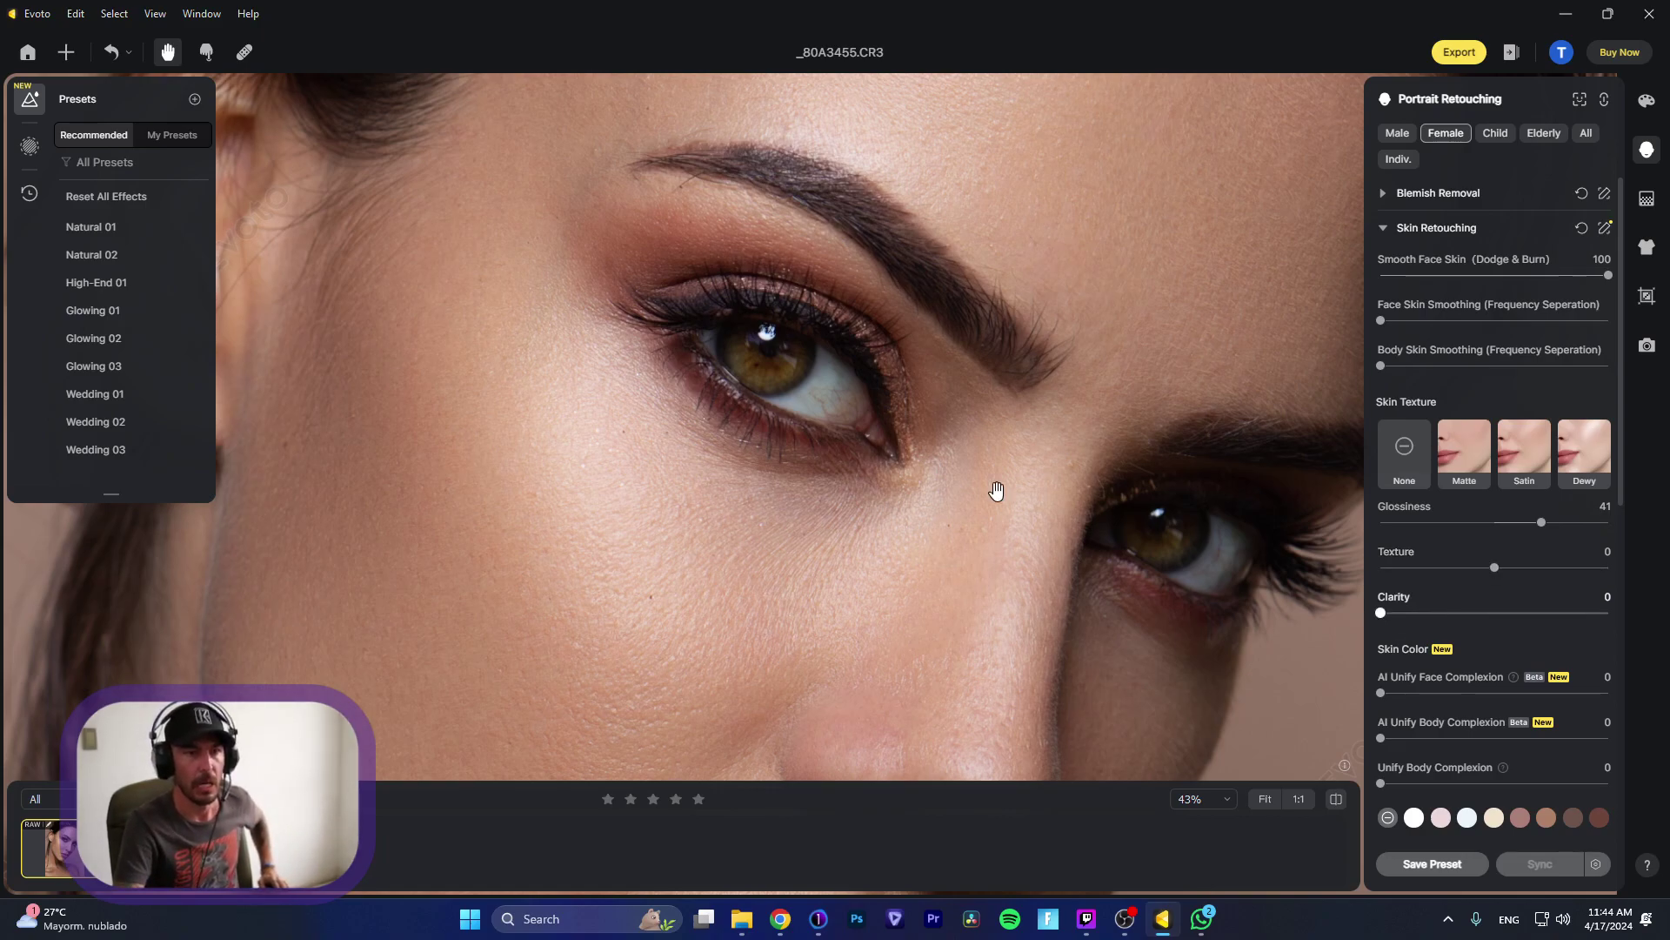
scroll(1000, 488, "down", 3)
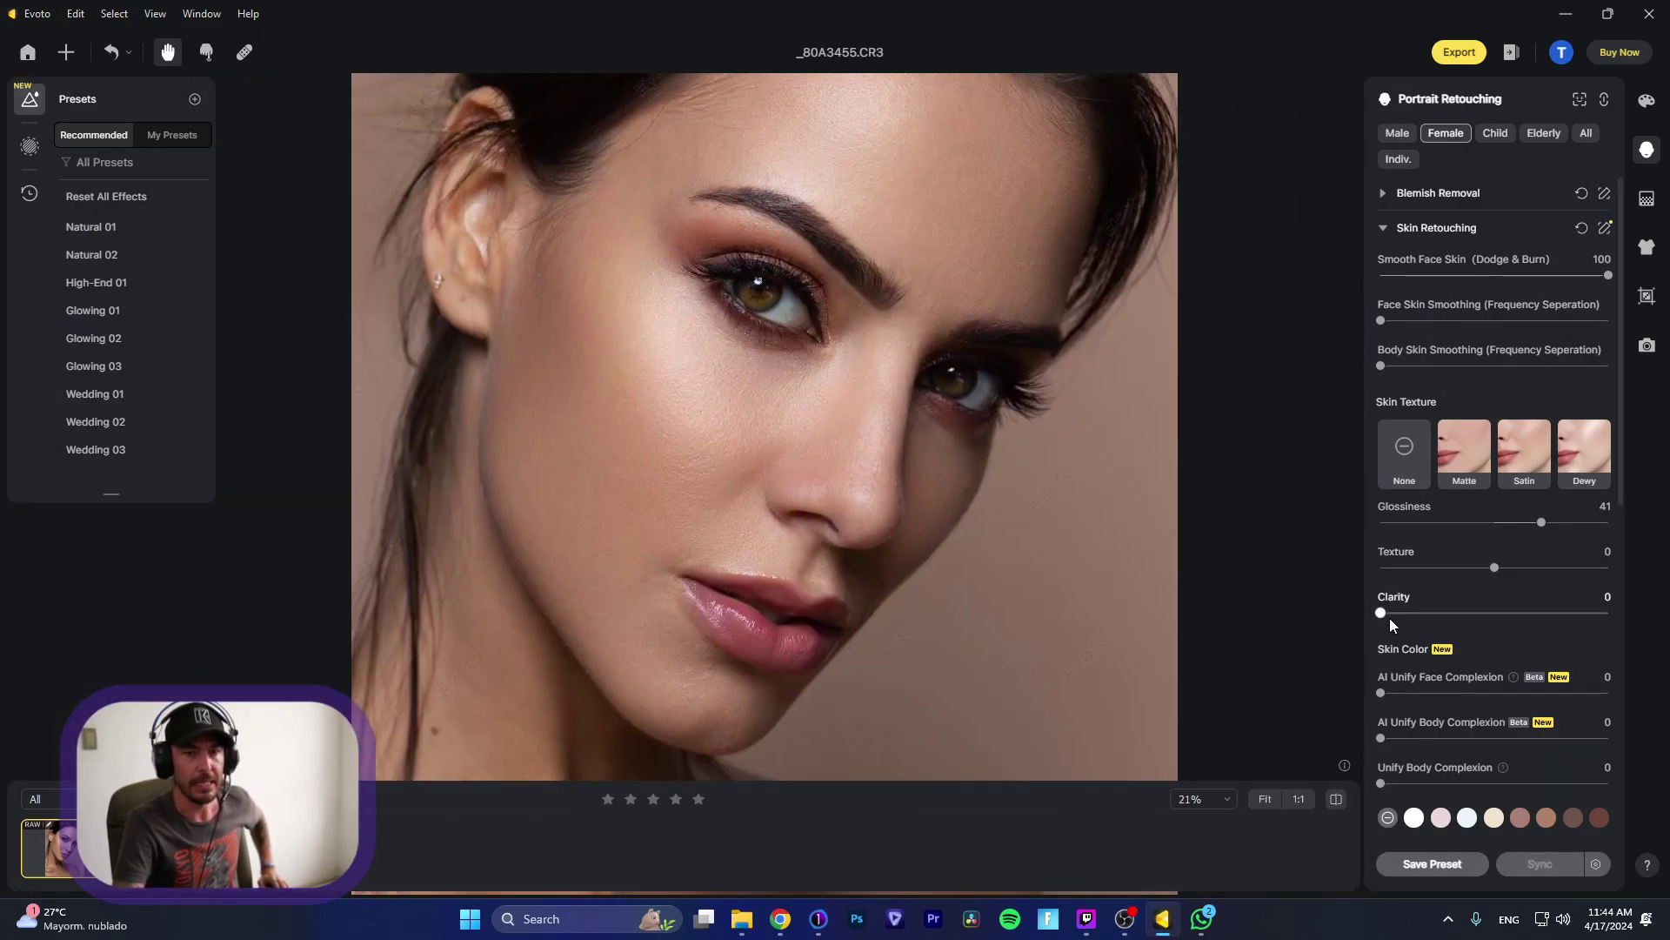
left_click_drag(1390, 617, 1465, 616)
scroll(807, 455, "up", 2)
scroll(772, 470, "up", 3)
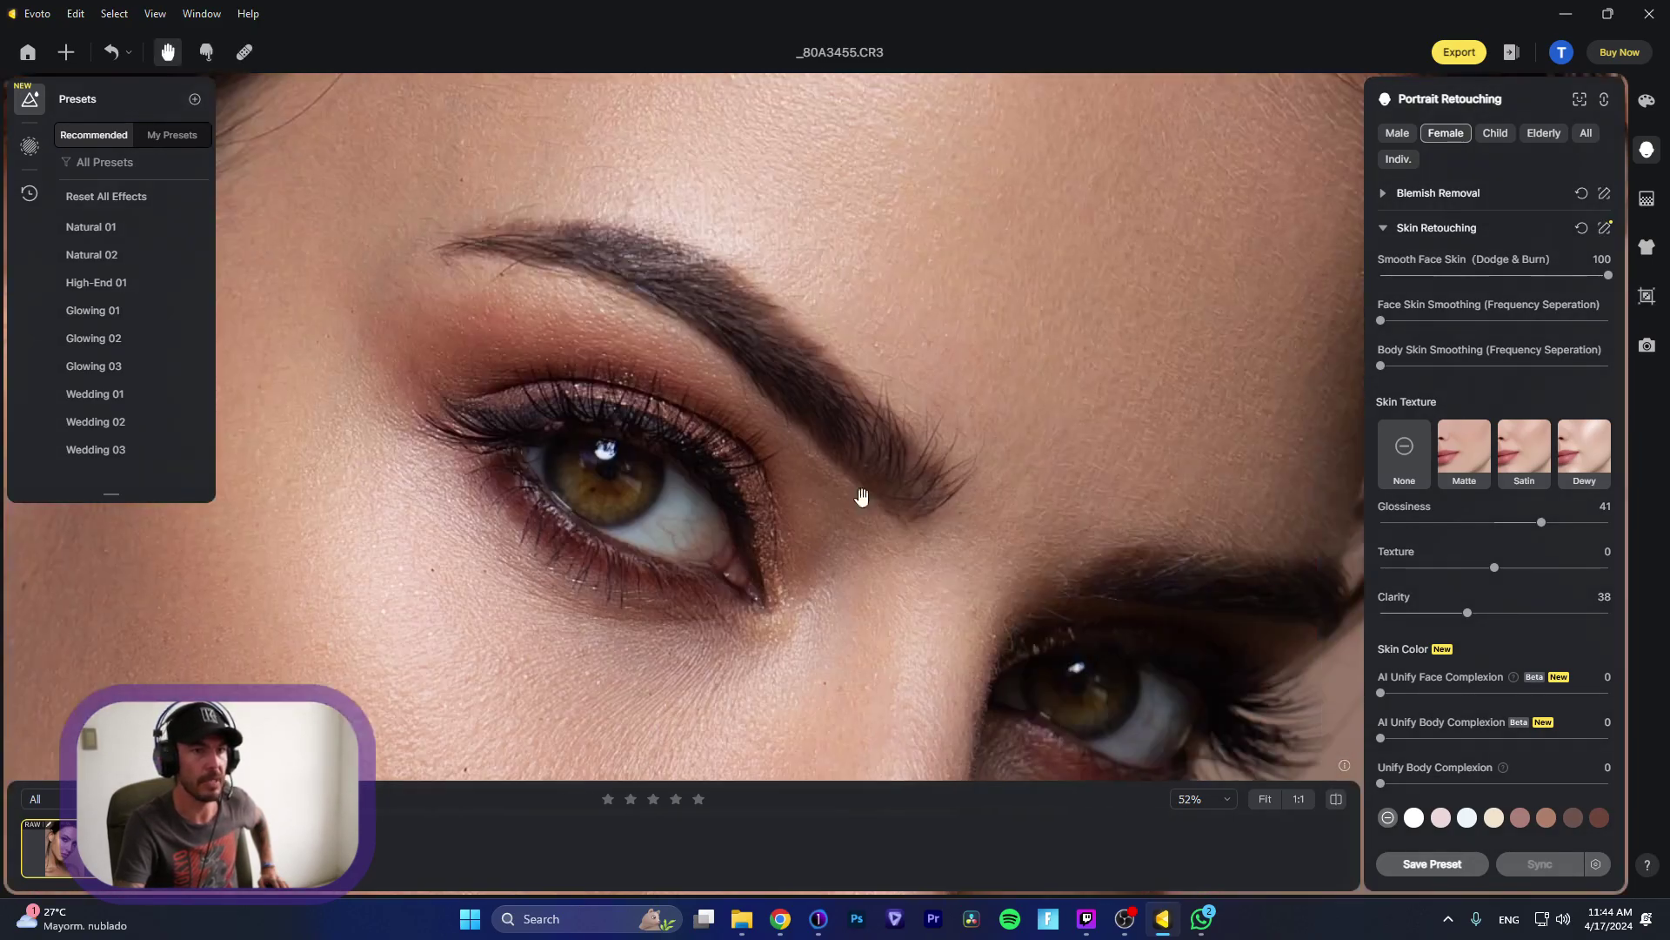
Step: Inspect the cheek and nose up close, then set the skin Clarity to 16
left_click_drag(861, 496, 875, 394)
left_click_drag(823, 670, 891, 407)
left_click_drag(801, 600, 943, 321)
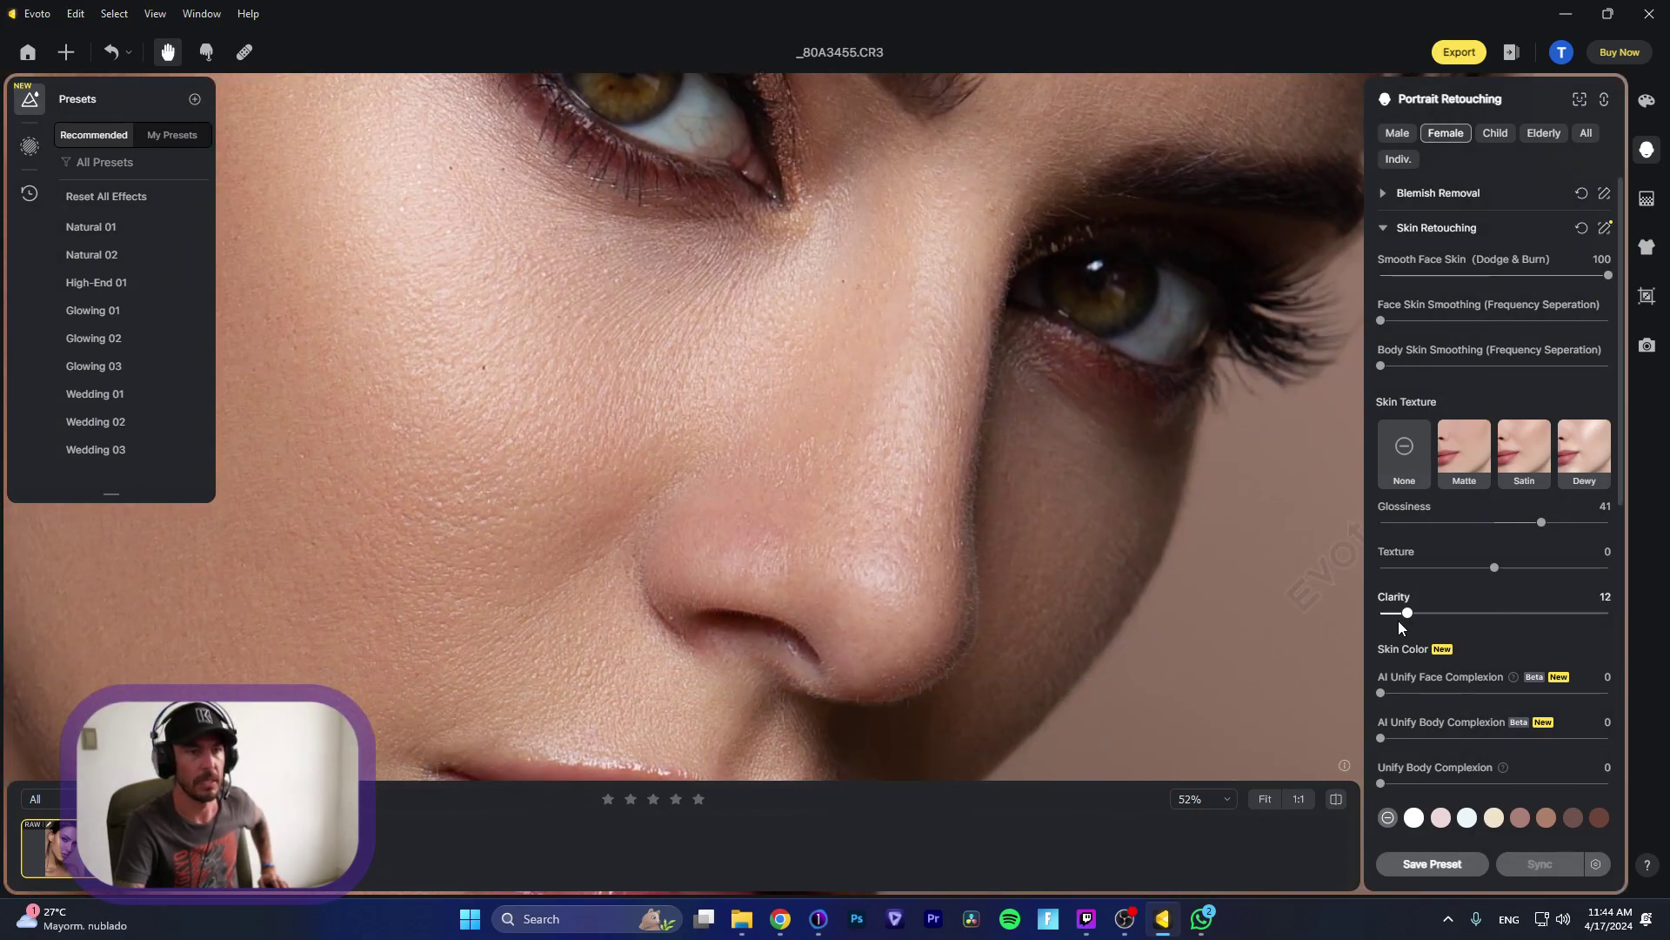
left_click_drag(1410, 618, 1417, 618)
scroll(870, 418, "down", 5)
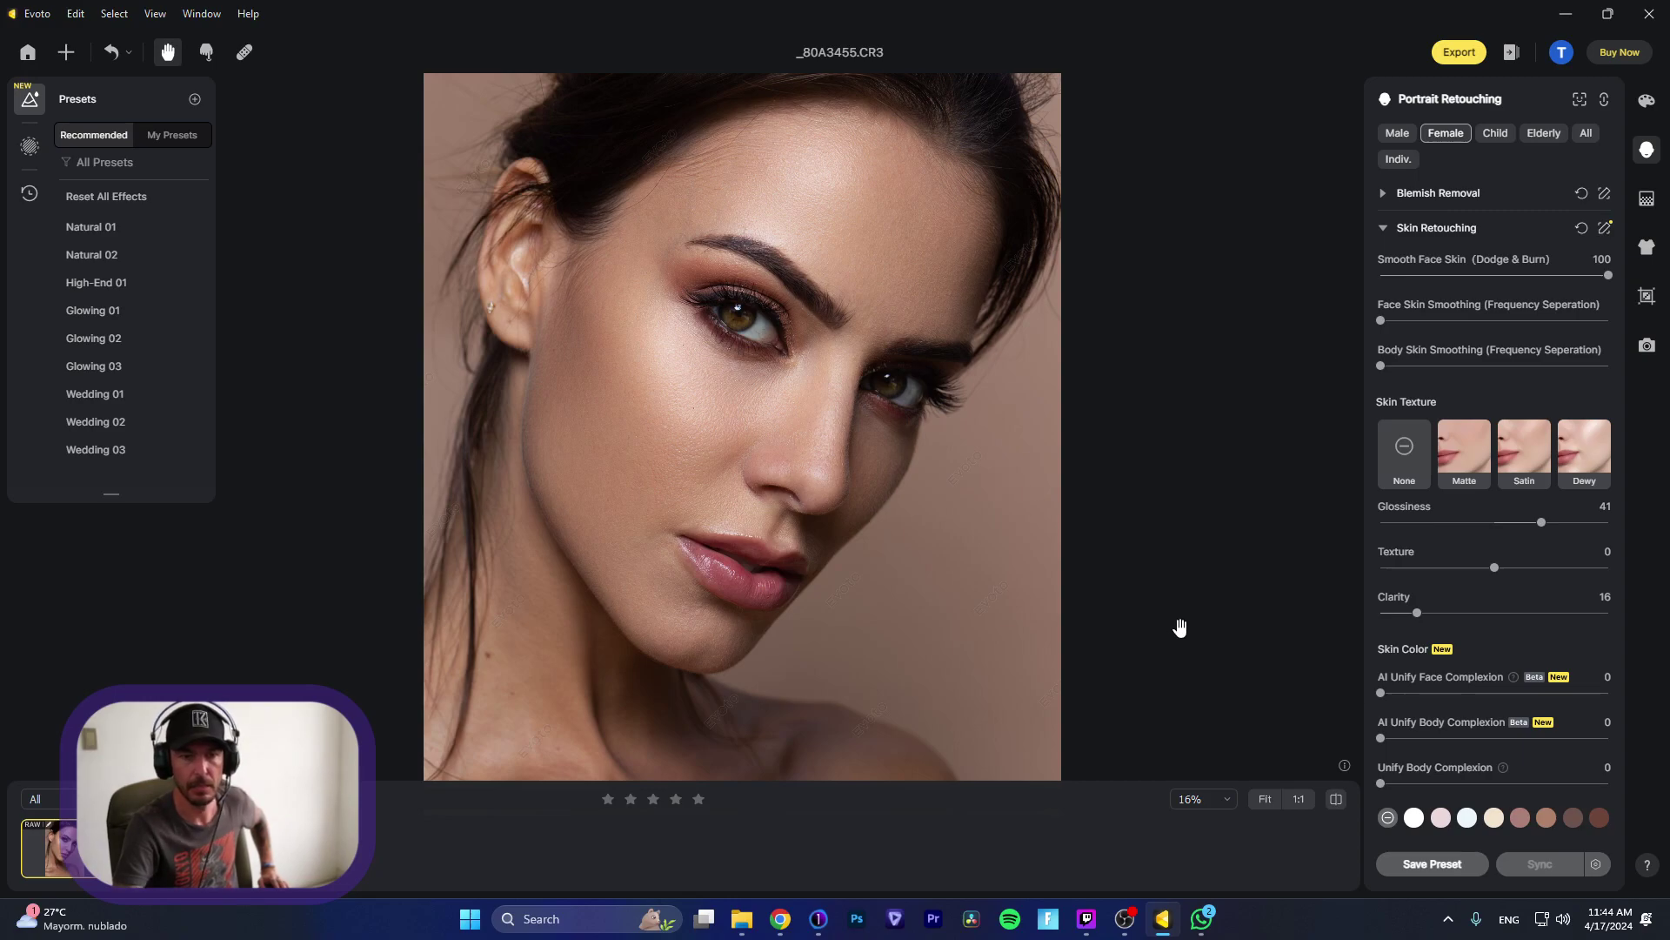
Step: Compare several skin color swatches, then apply the dusty pink-brown tone with an Amount of 26
scroll(1531, 651, "down", 1)
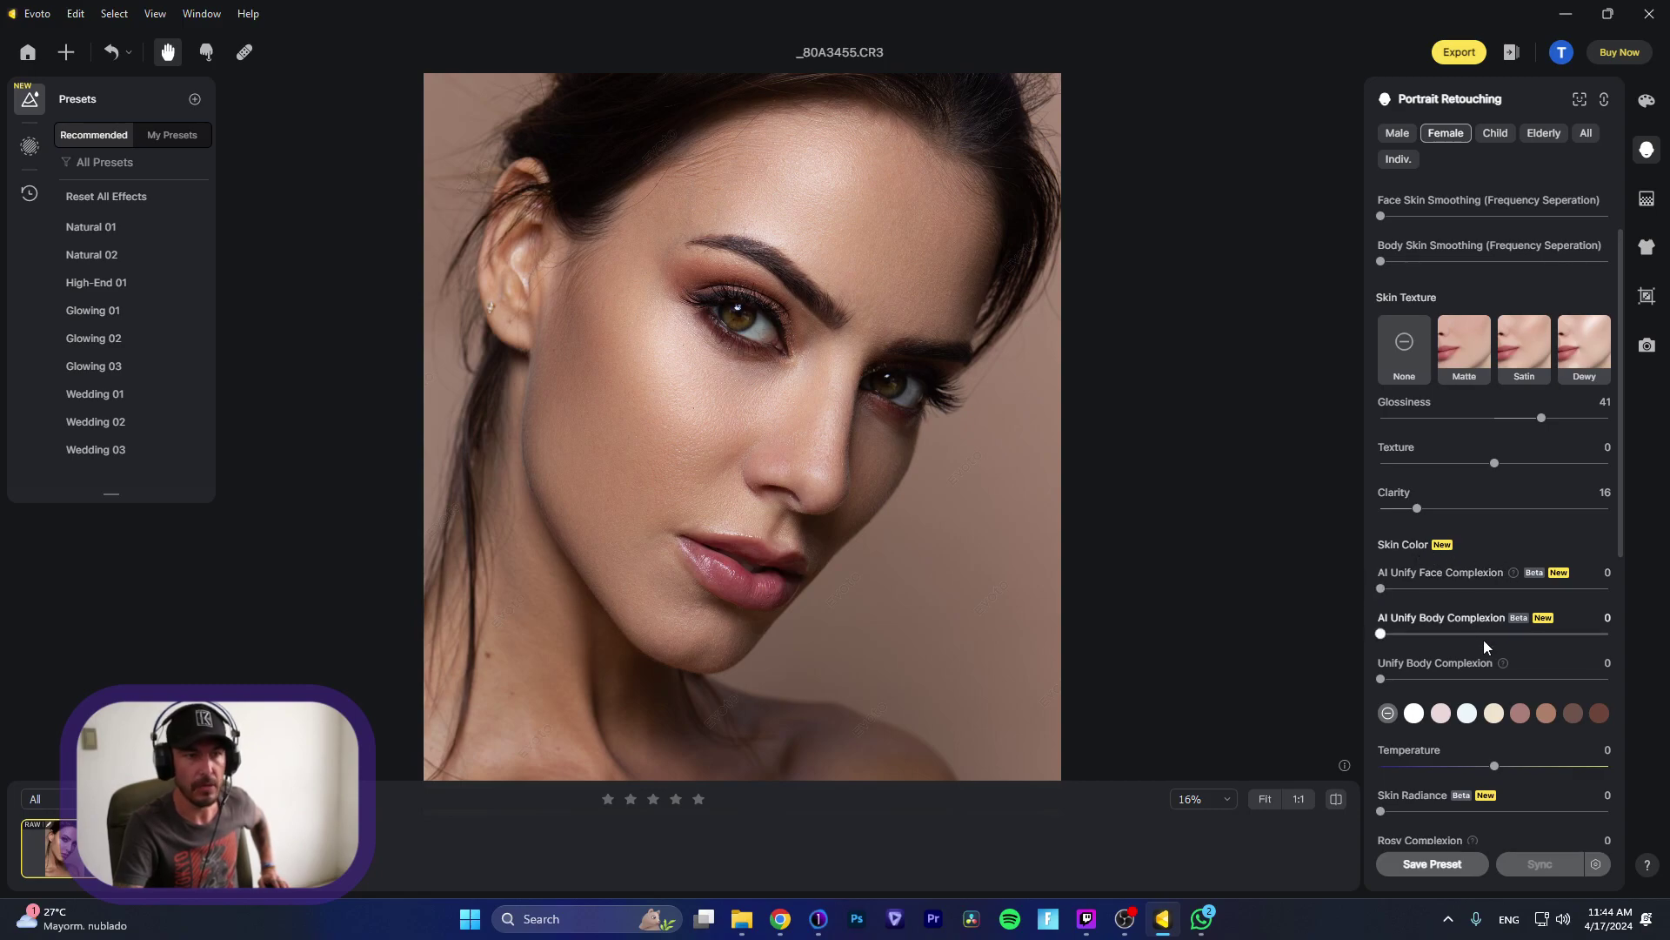
left_click(1547, 712)
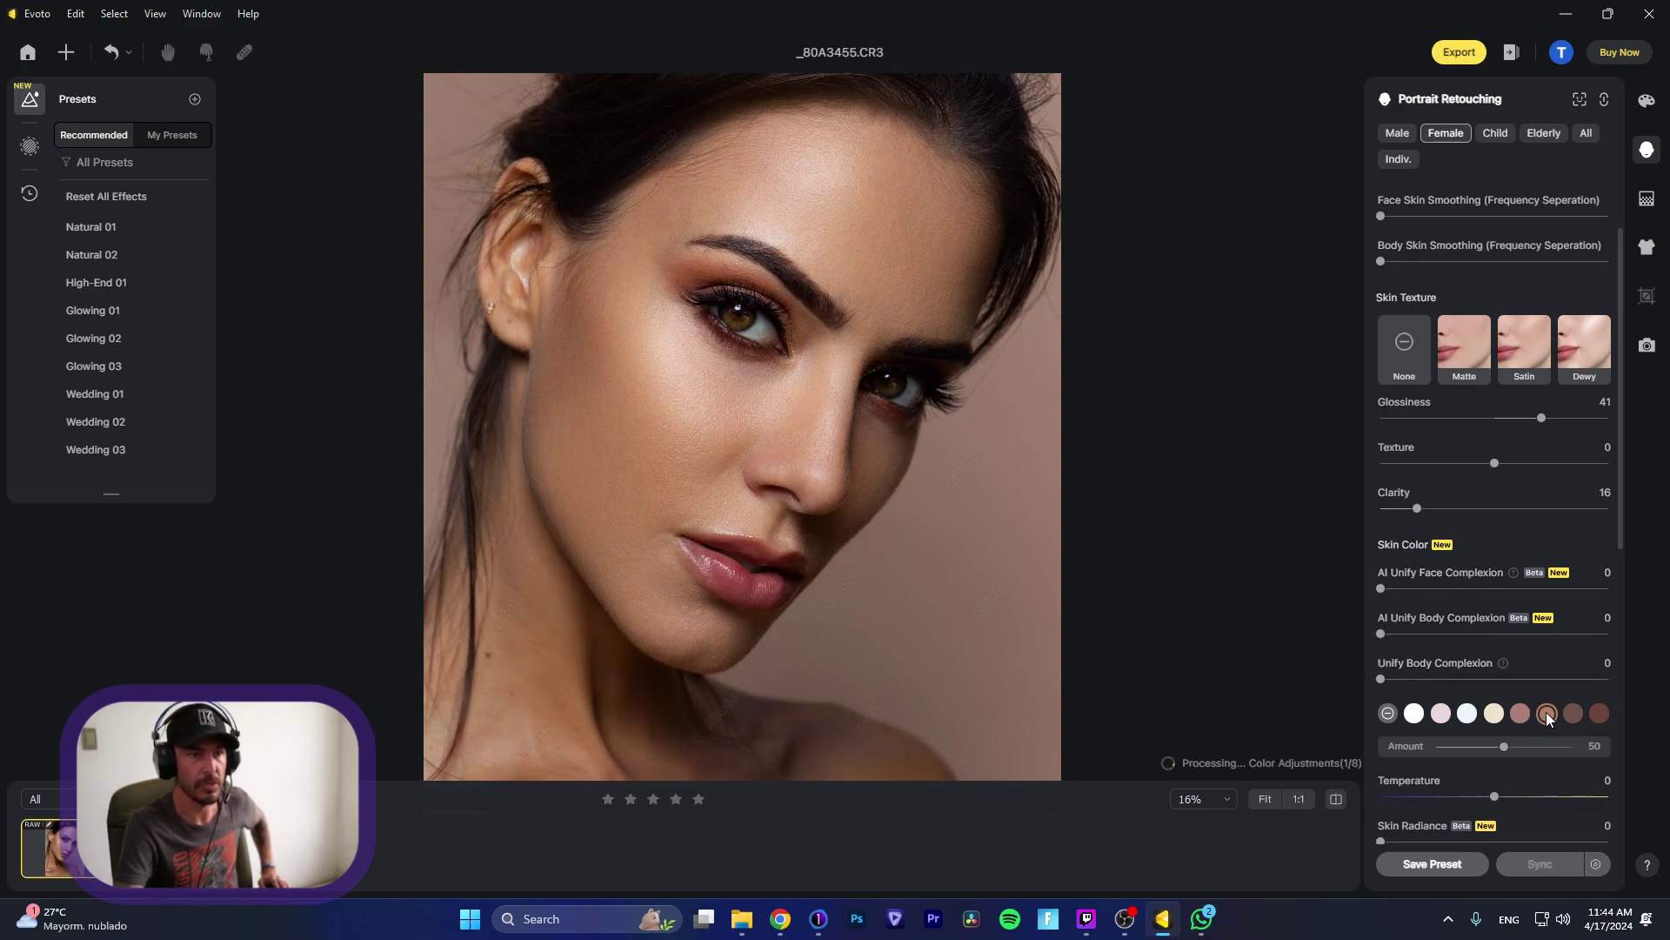
left_click(1522, 715)
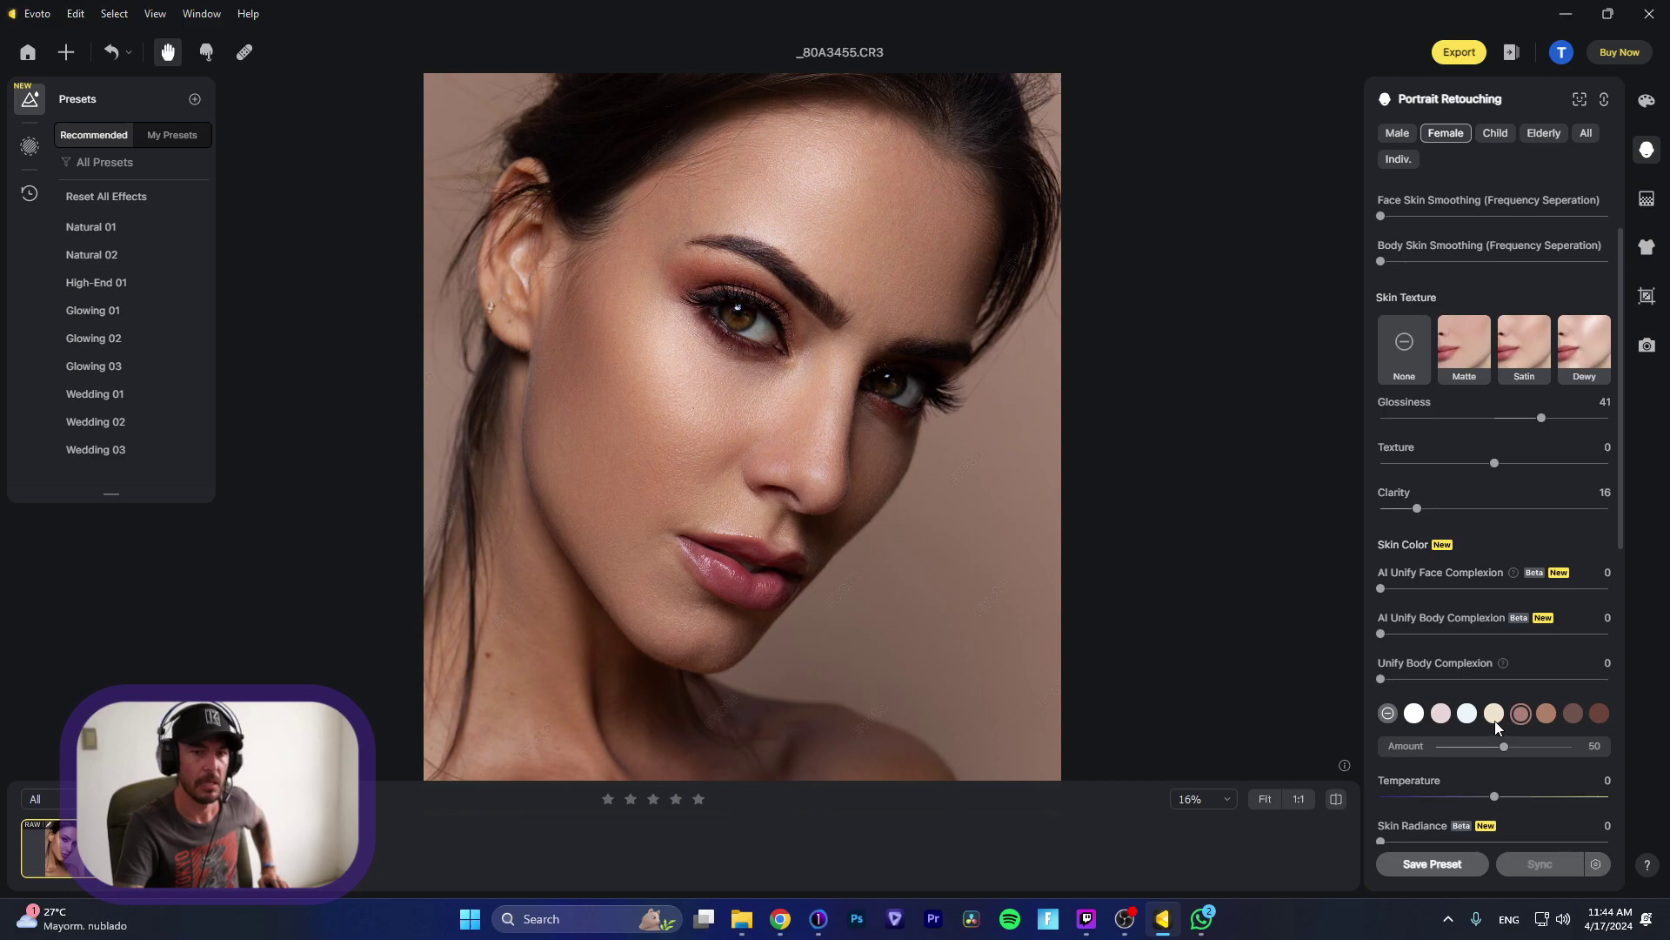
left_click(1494, 721)
left_click(1528, 717)
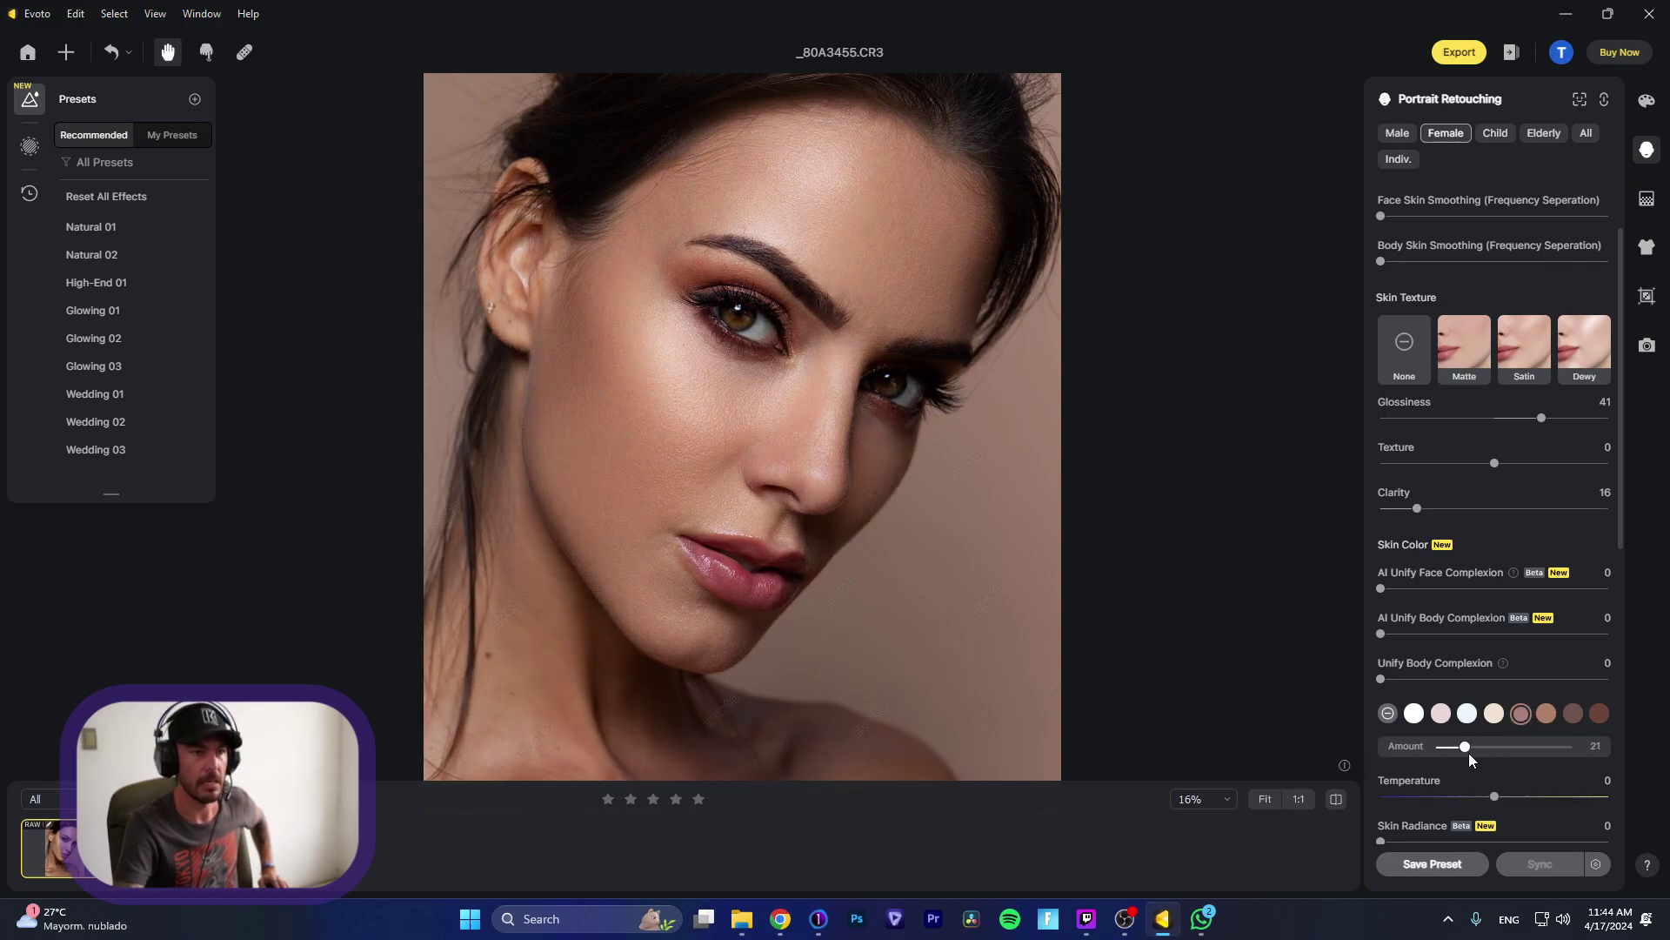
mouse_move(1469, 753)
left_mouse_down()
mouse_move(1559, 745)
mouse_move(1471, 753)
left_mouse_up()
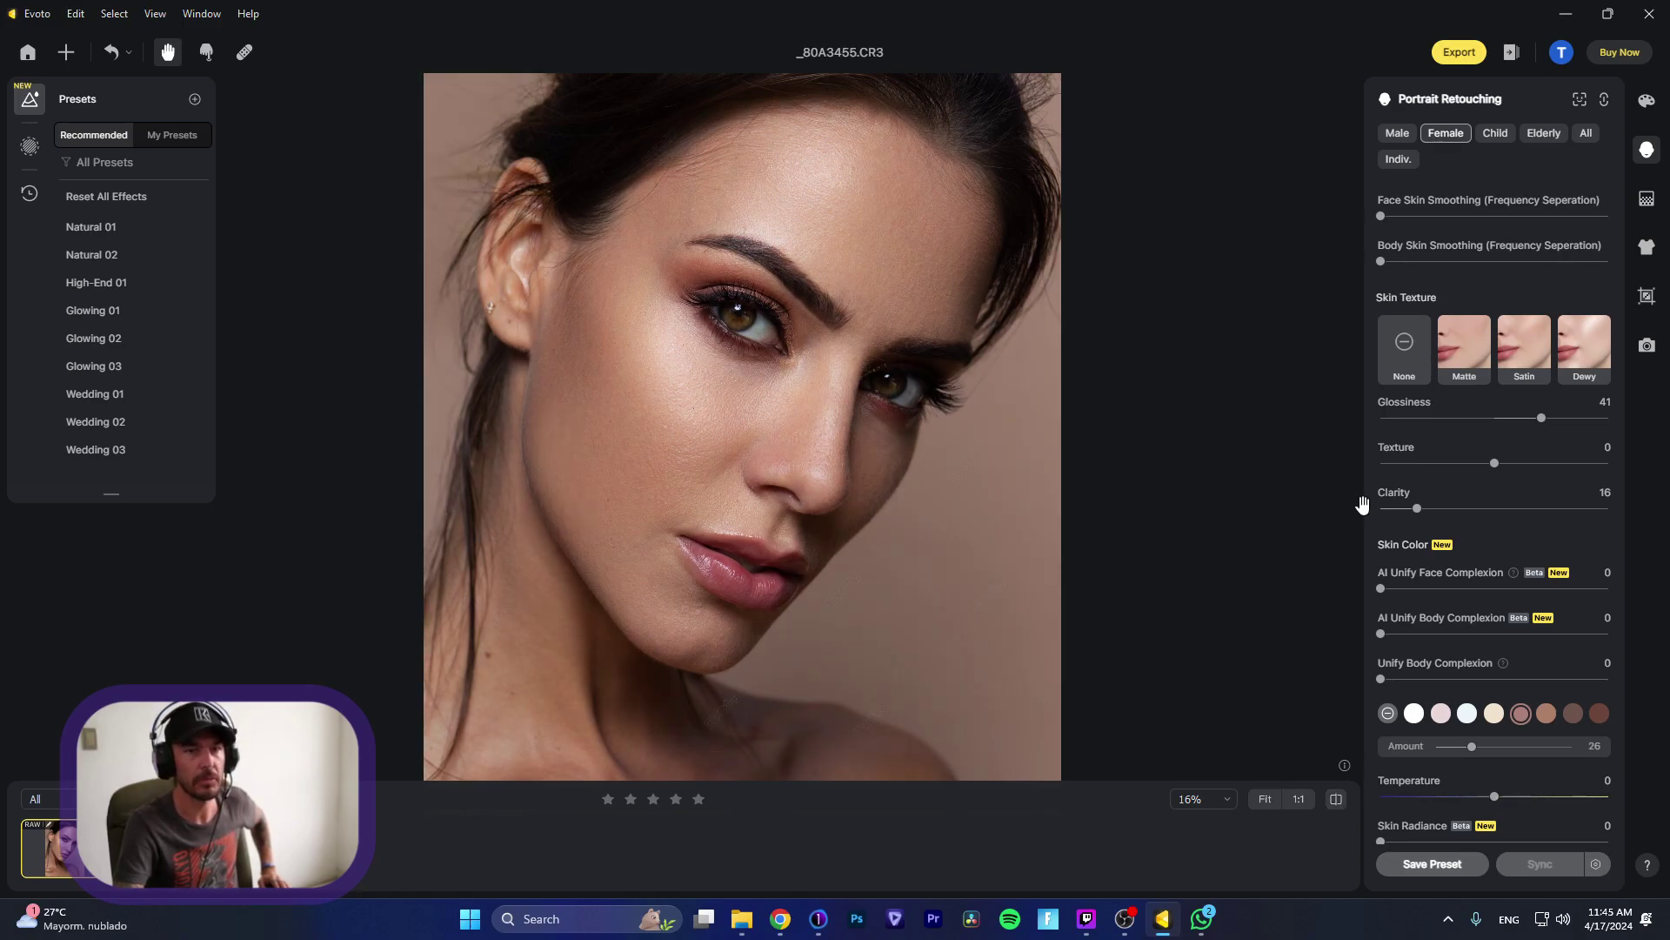
Step: Try a Skin Radiance of 45 and a Rosy Complexion of 69, returning both to 0
scroll(1539, 572, "down", 1)
scroll(1538, 581, "down", 1)
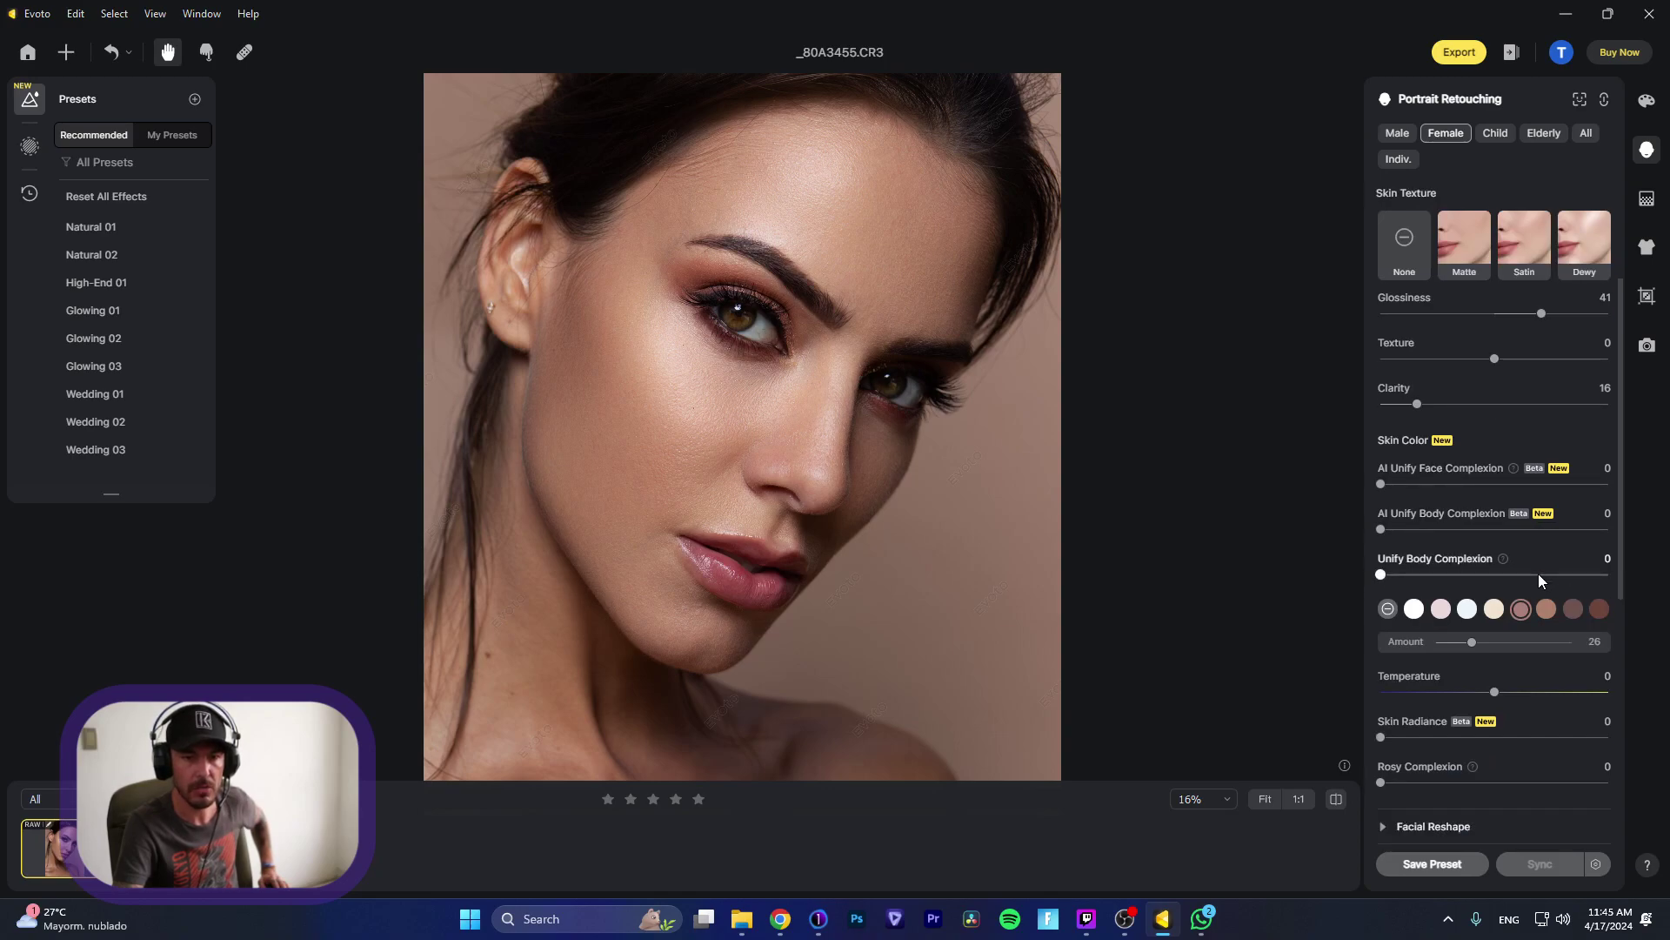
scroll(1538, 580, "down", 1)
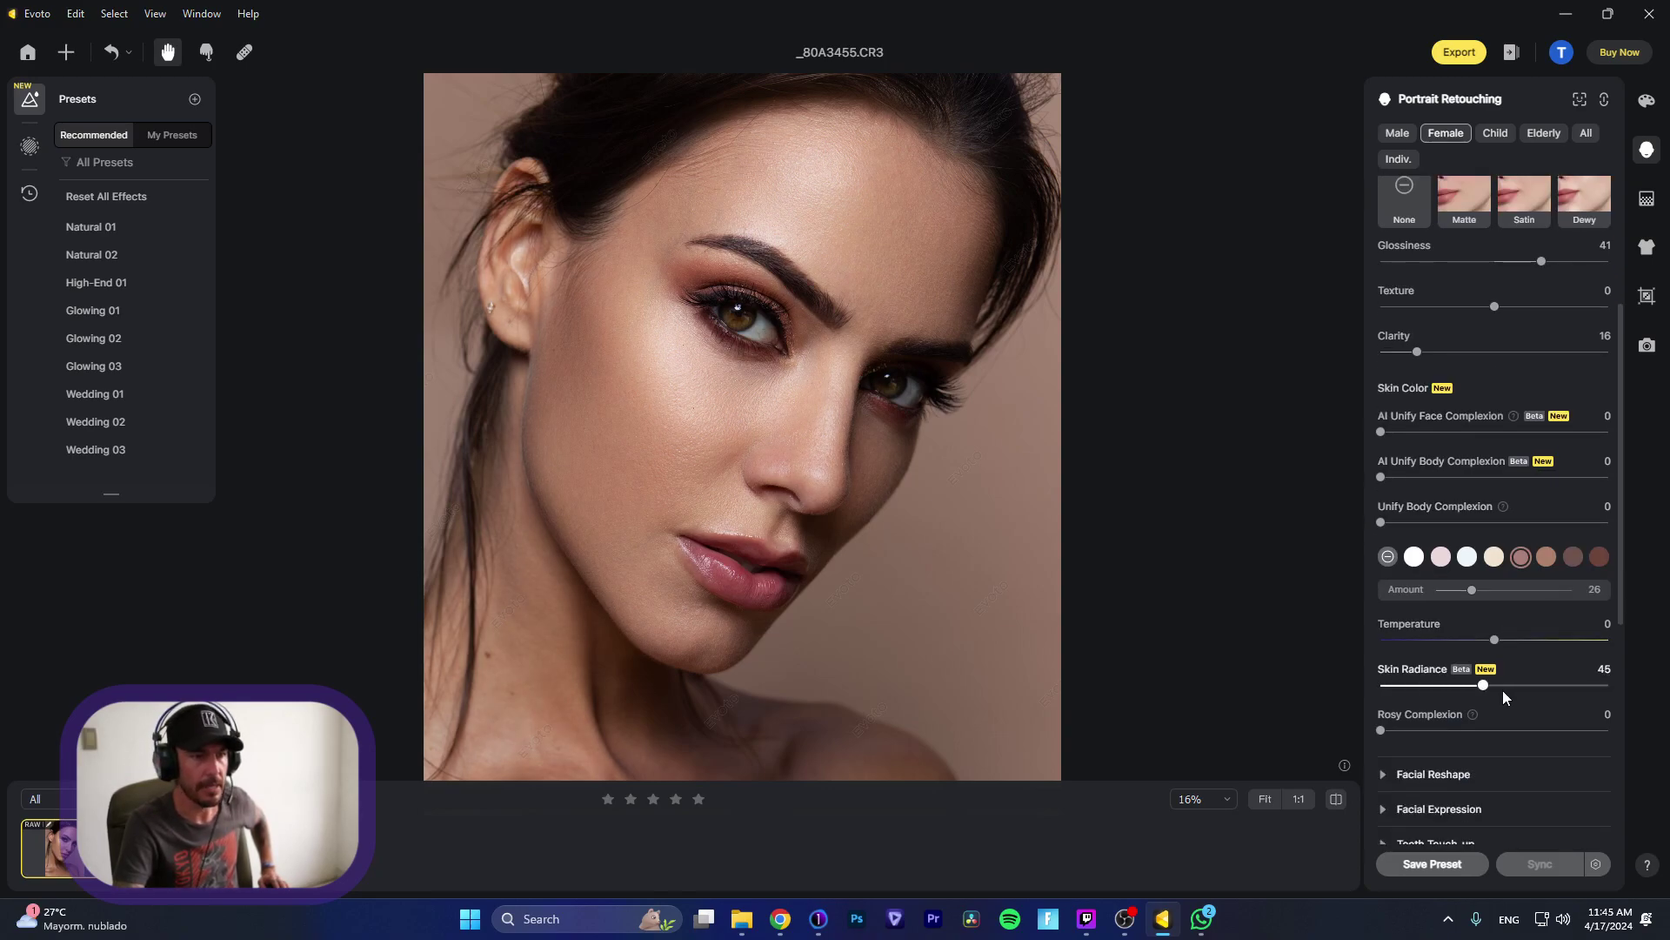
left_click_drag(1502, 691, 1437, 746)
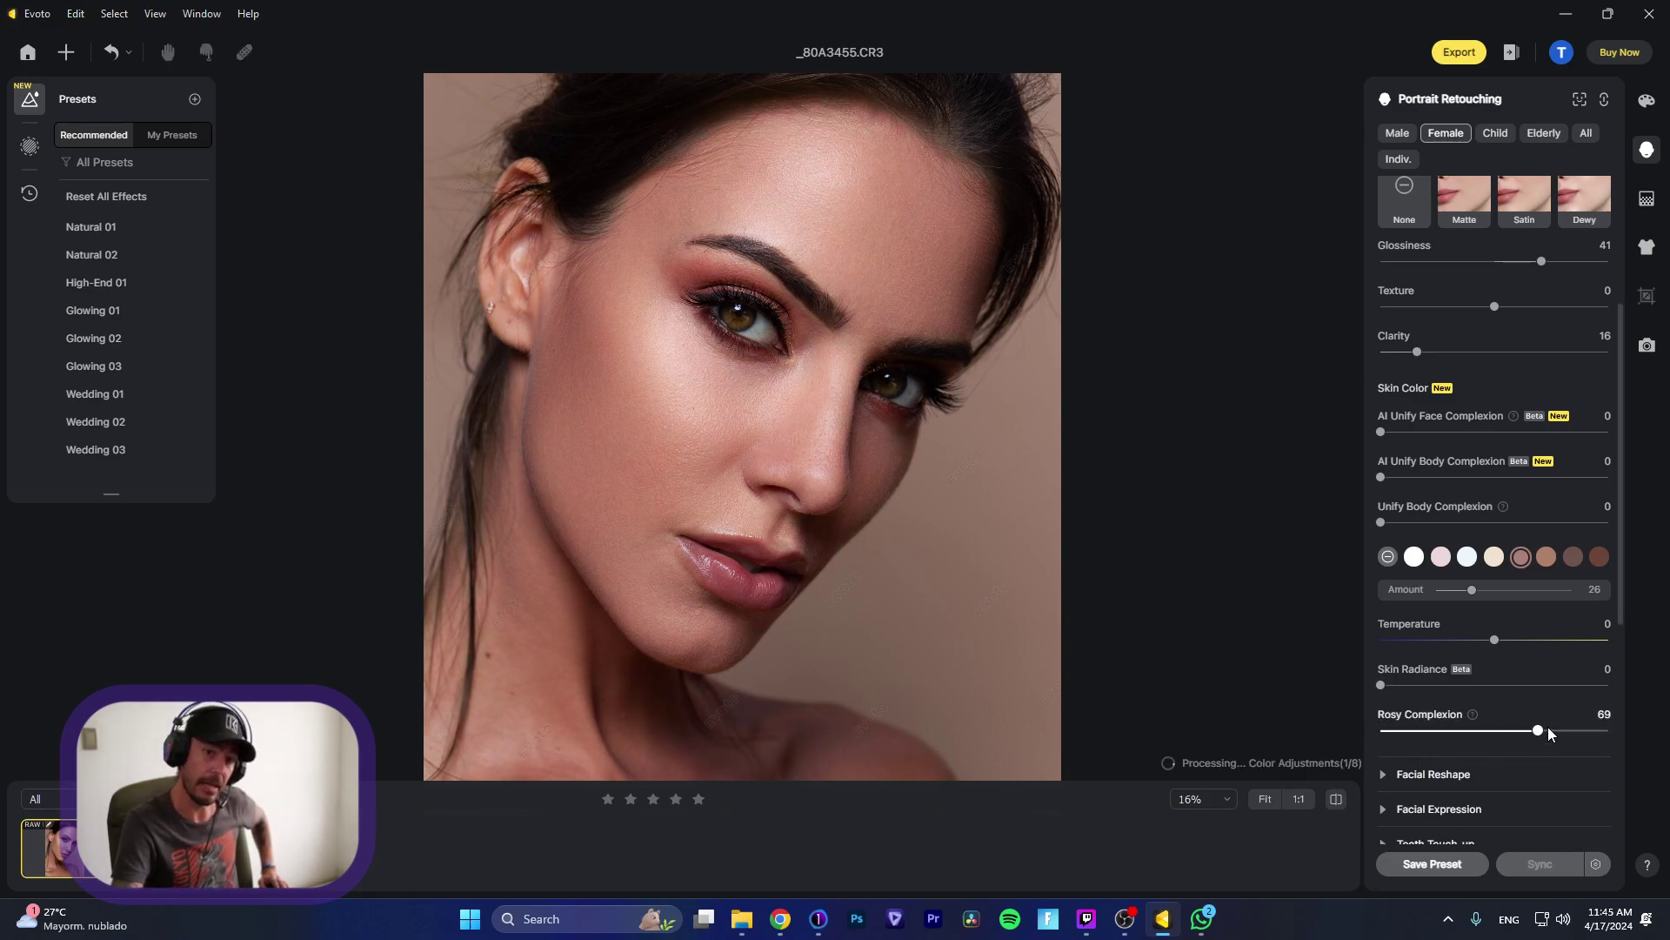
left_click_drag(1548, 728, 1360, 740)
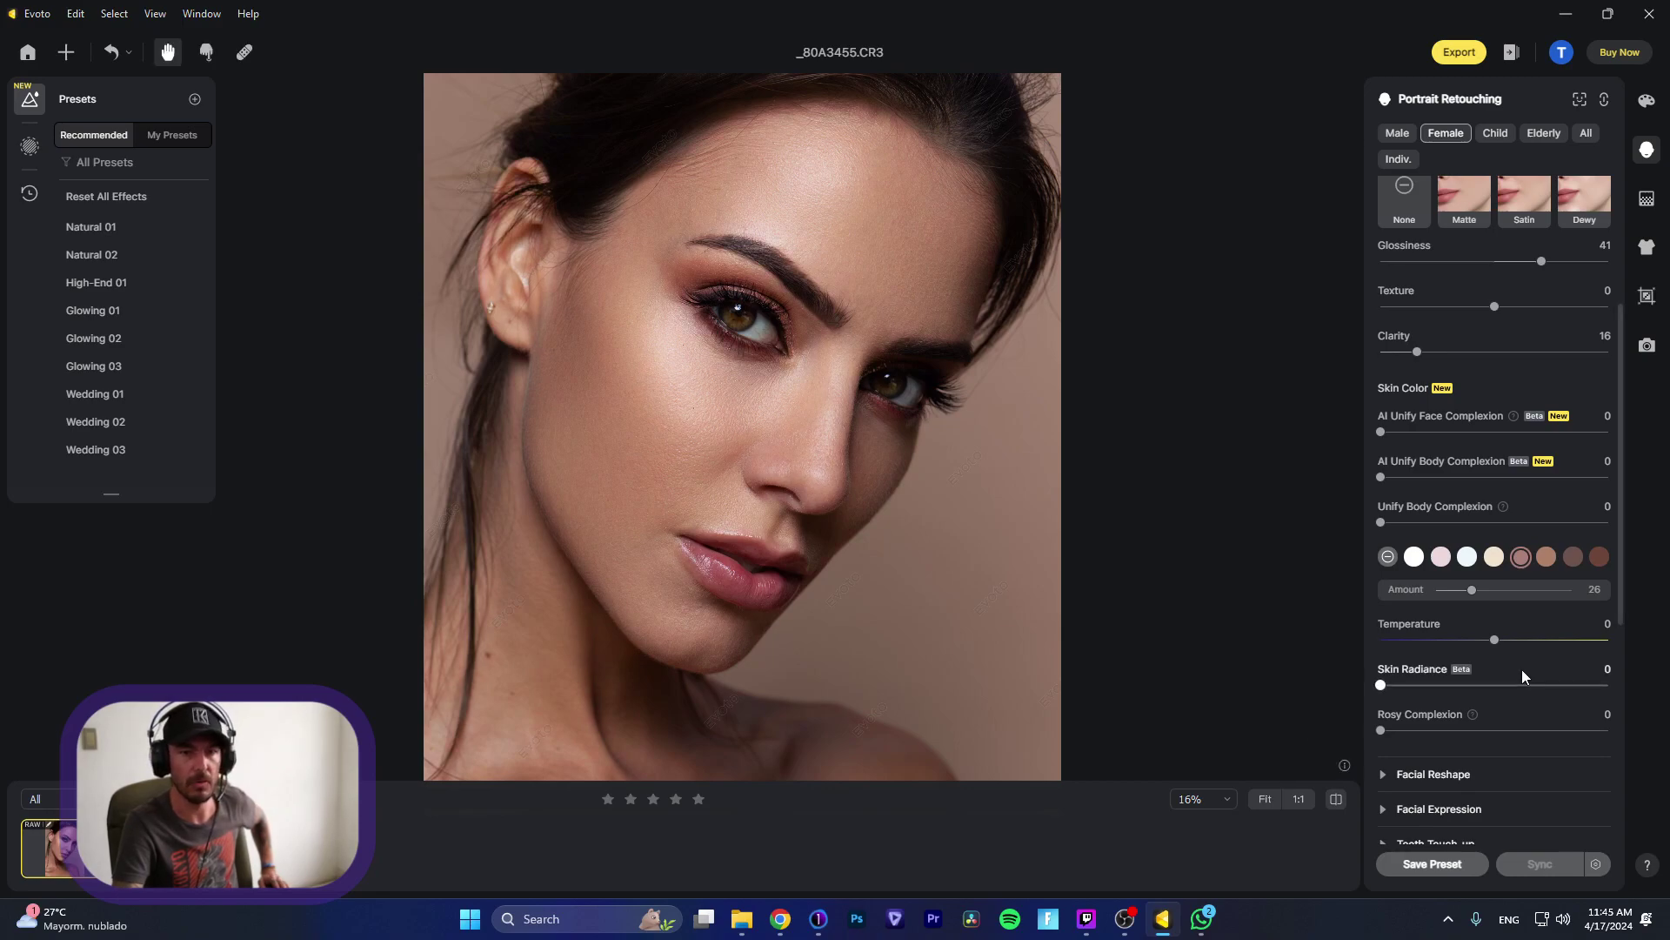
Step: In Facial Reshape, set the eyebrows' Thickness to 48, Distance to -19, Tilt to 24, Arch Height to 44 and Height to 35
scroll(1522, 670, "up", 5)
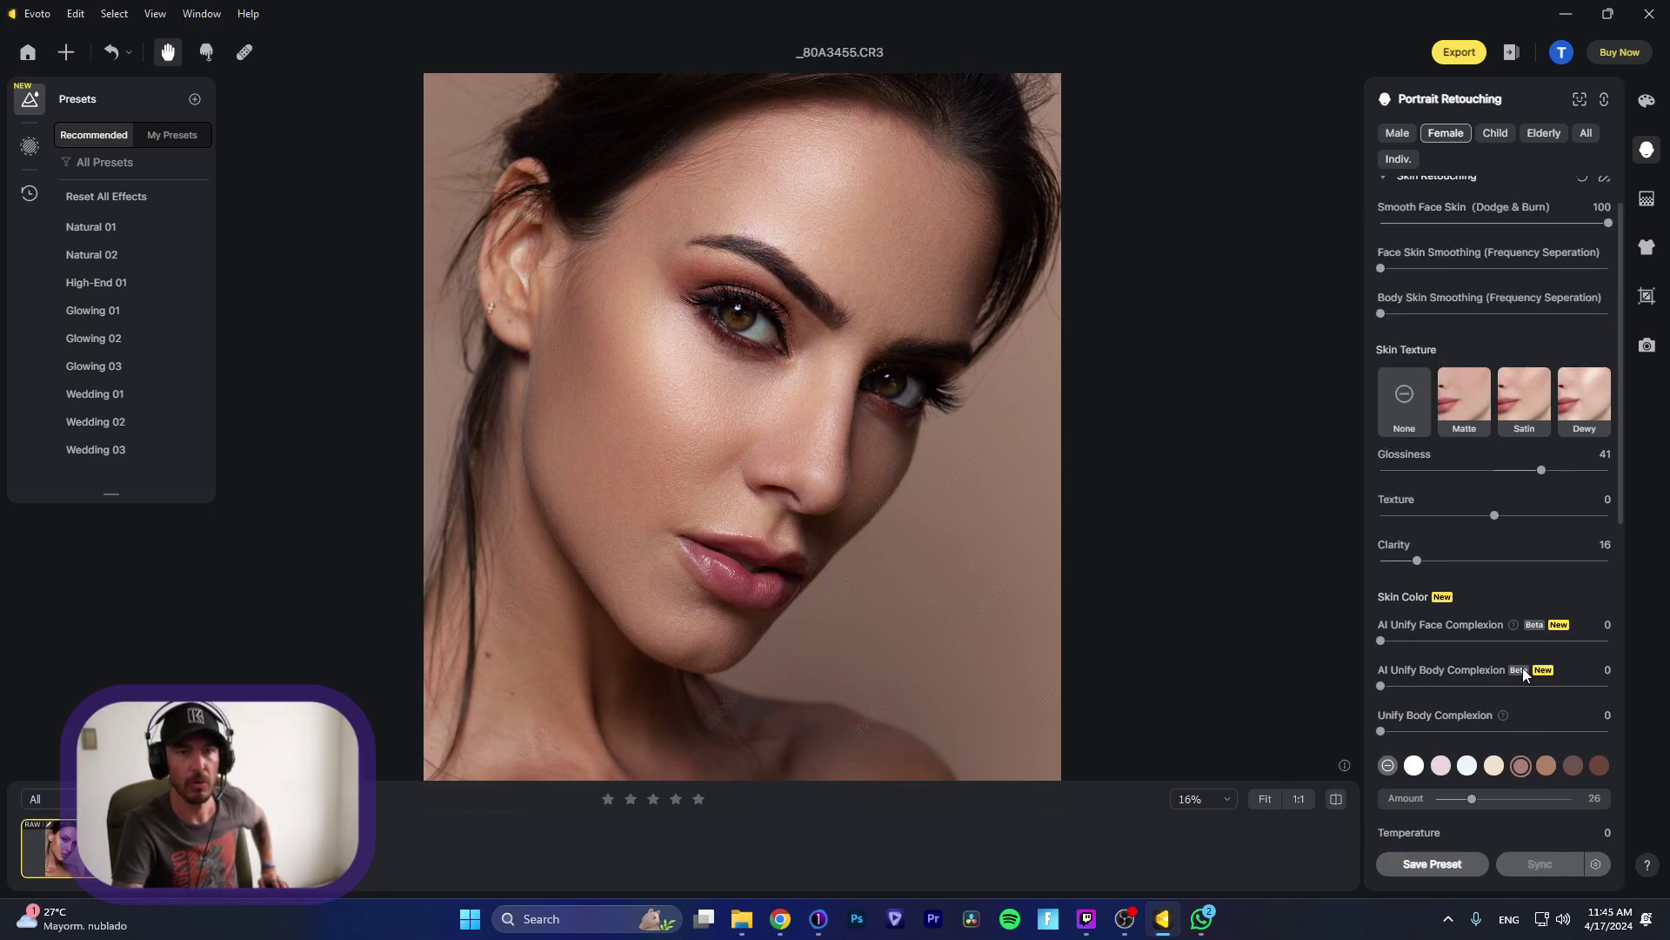
left_click(1381, 227)
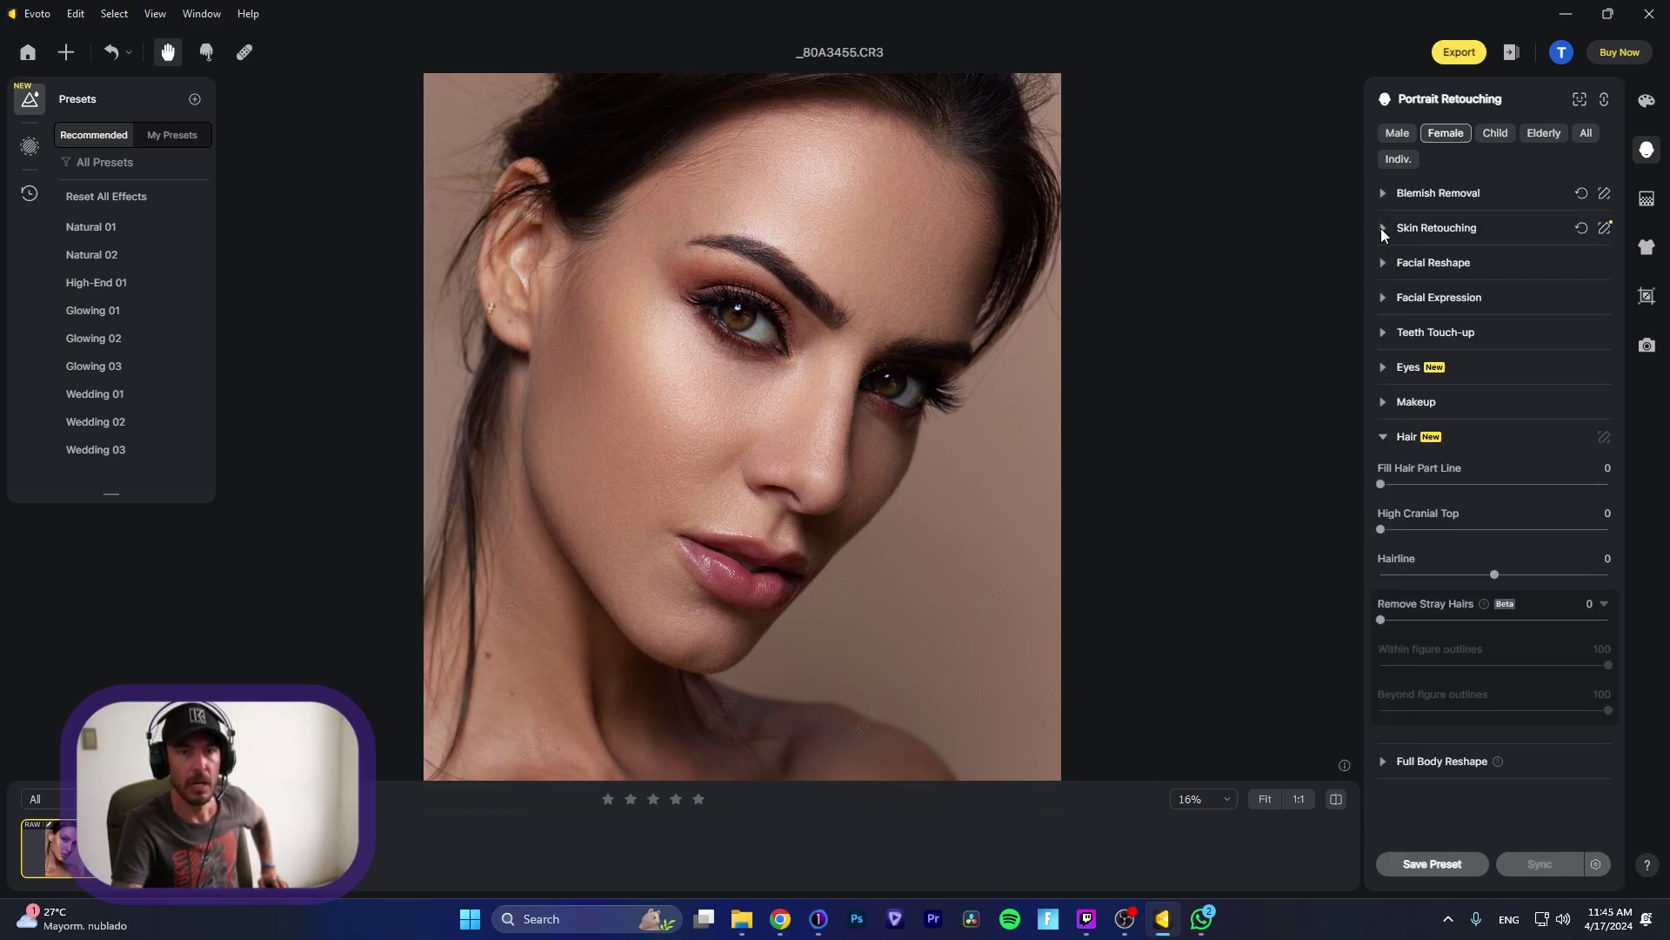
left_click(1383, 263)
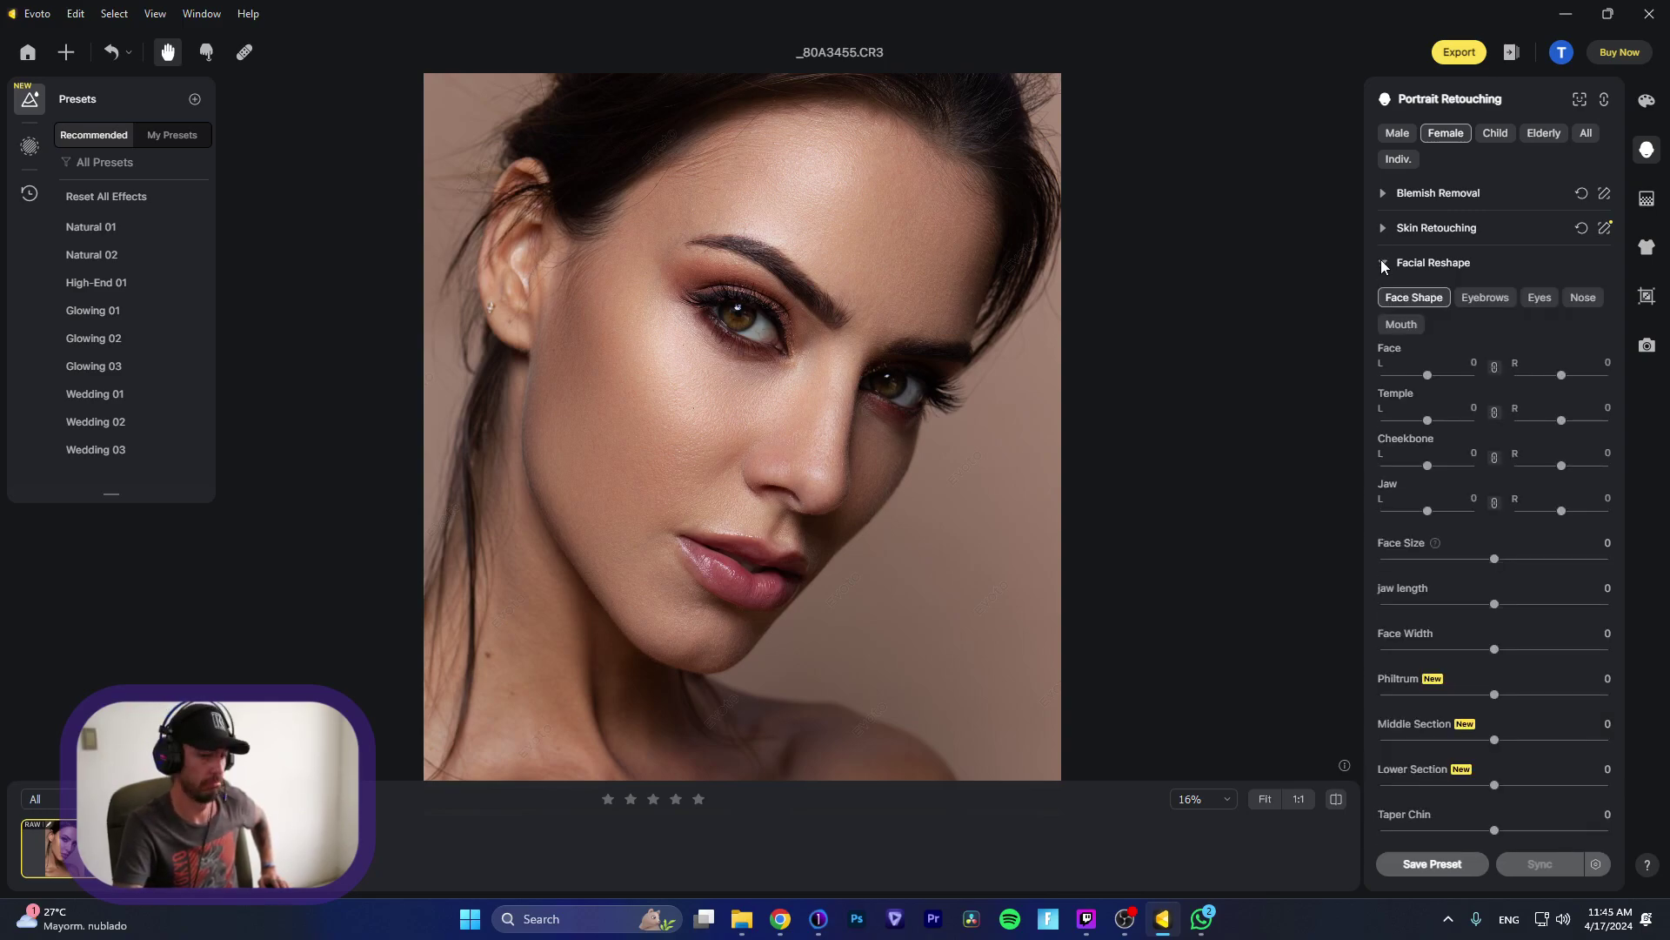
left_click(1483, 299)
left_click_drag(1427, 375, 1444, 557)
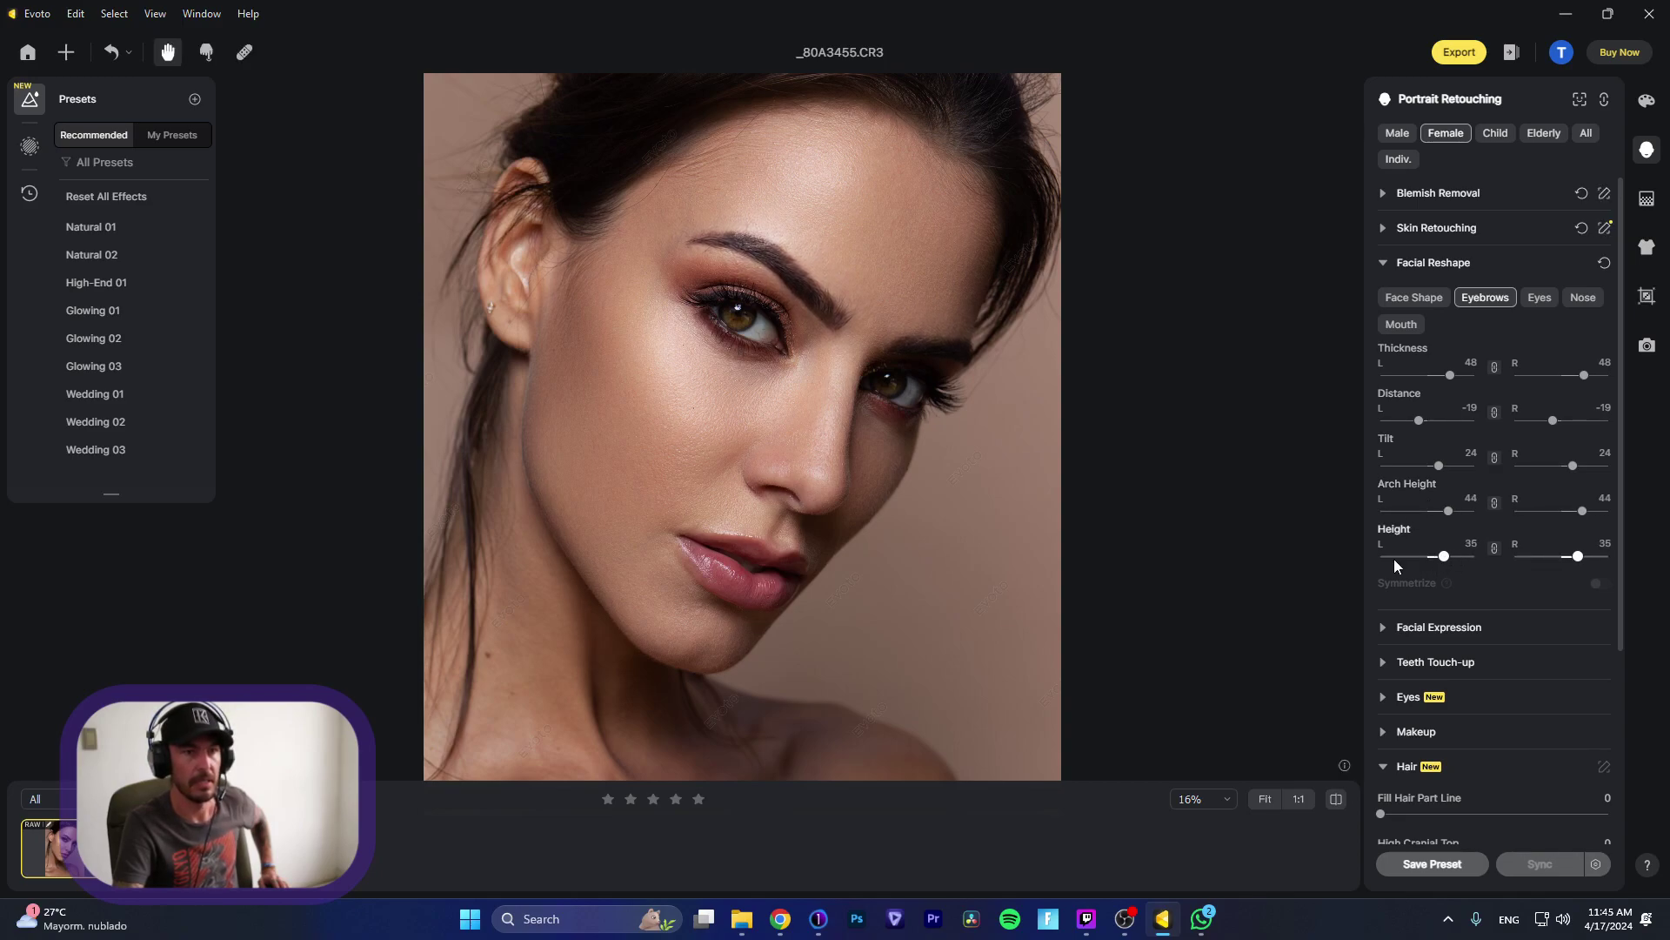
Step: In Facial Reshape, set the eyebrows' Height to 6 and Thickness to 26
left_click(1429, 556)
left_click_drag(1449, 375, 1441, 384)
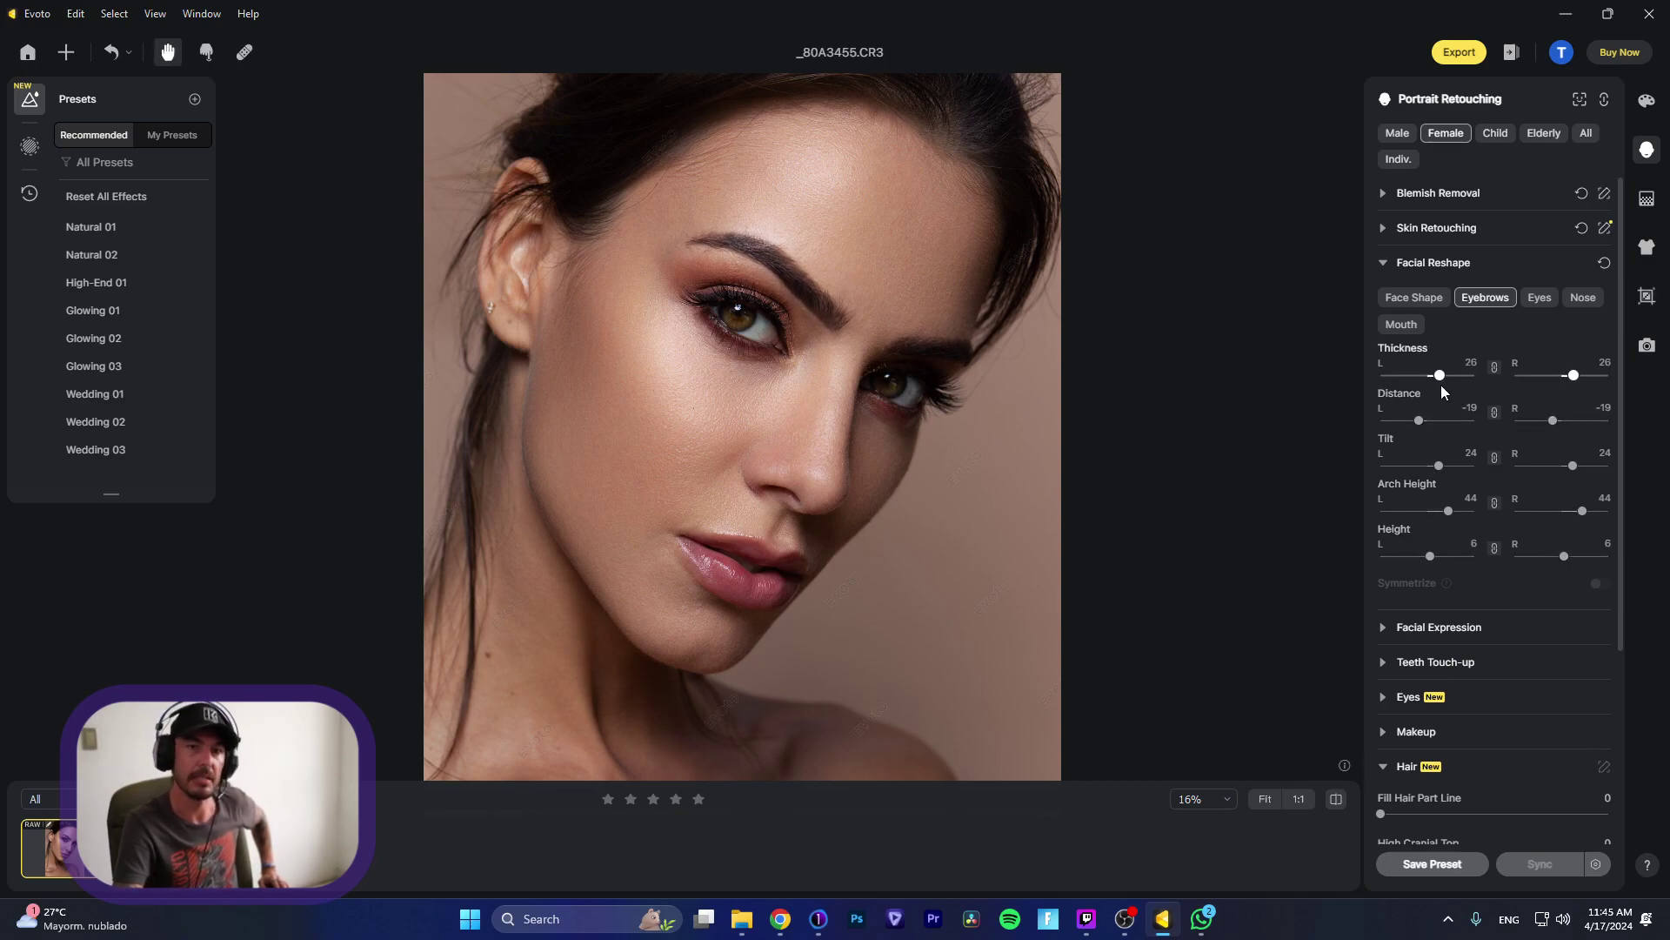
Step: Reshape the mouth with Size 37, Width 8, Position -5, Enlarge Upper Lip 27 and Enlarge Lower Lip 31
left_click(1543, 300)
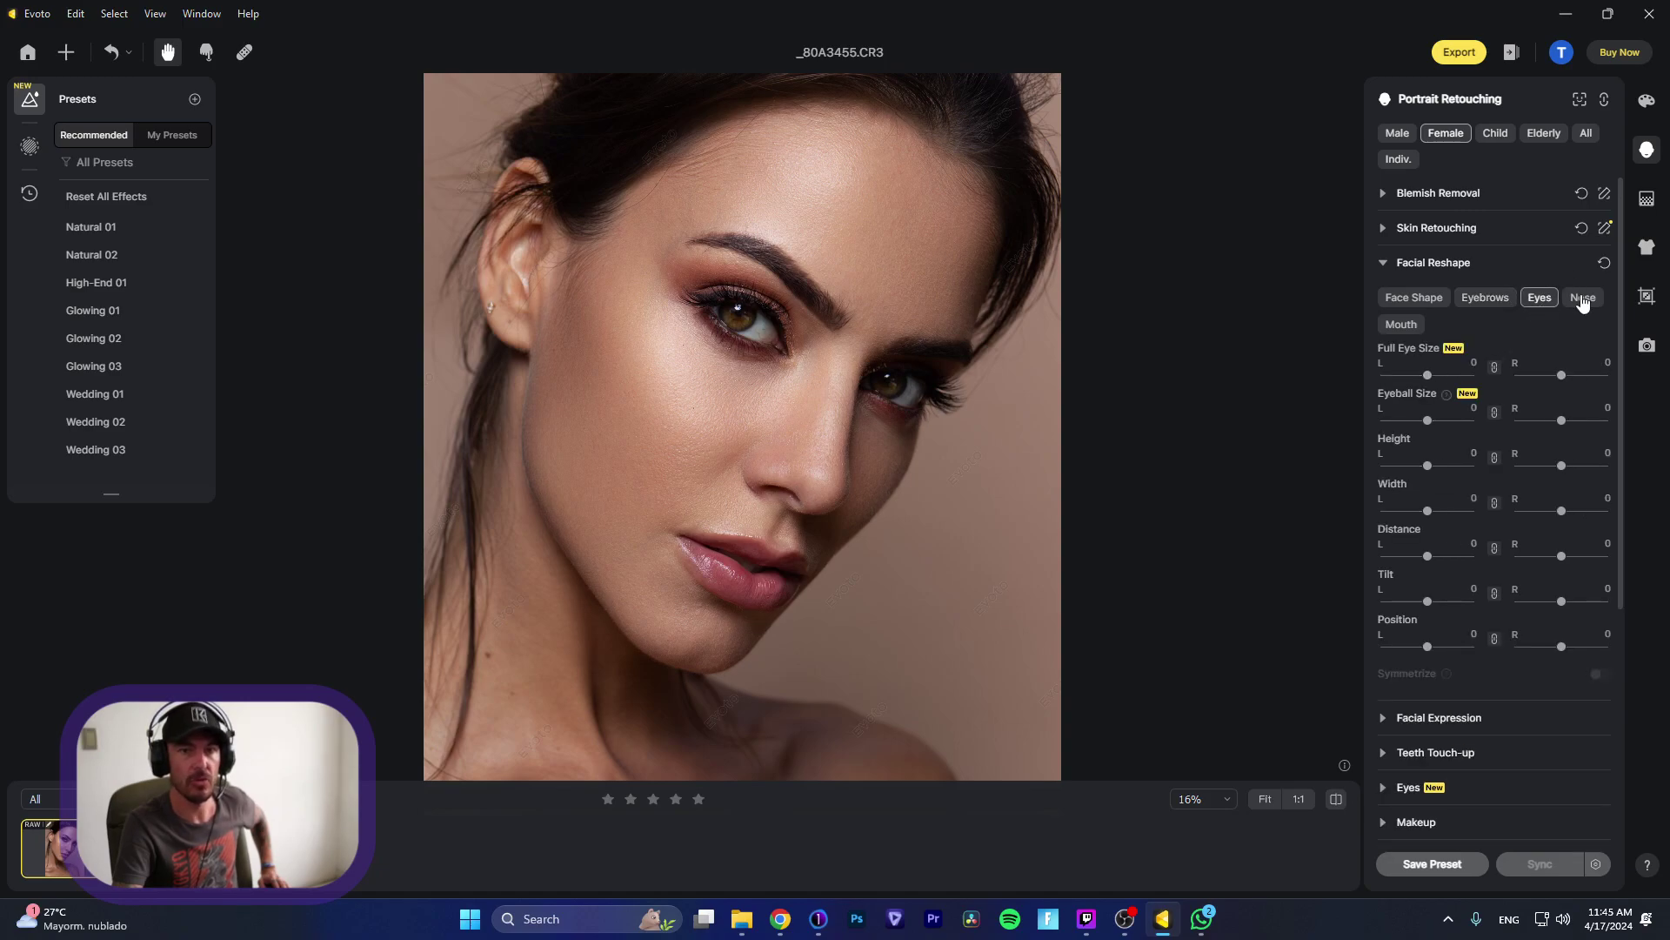
left_click(1583, 299)
left_click(1402, 329)
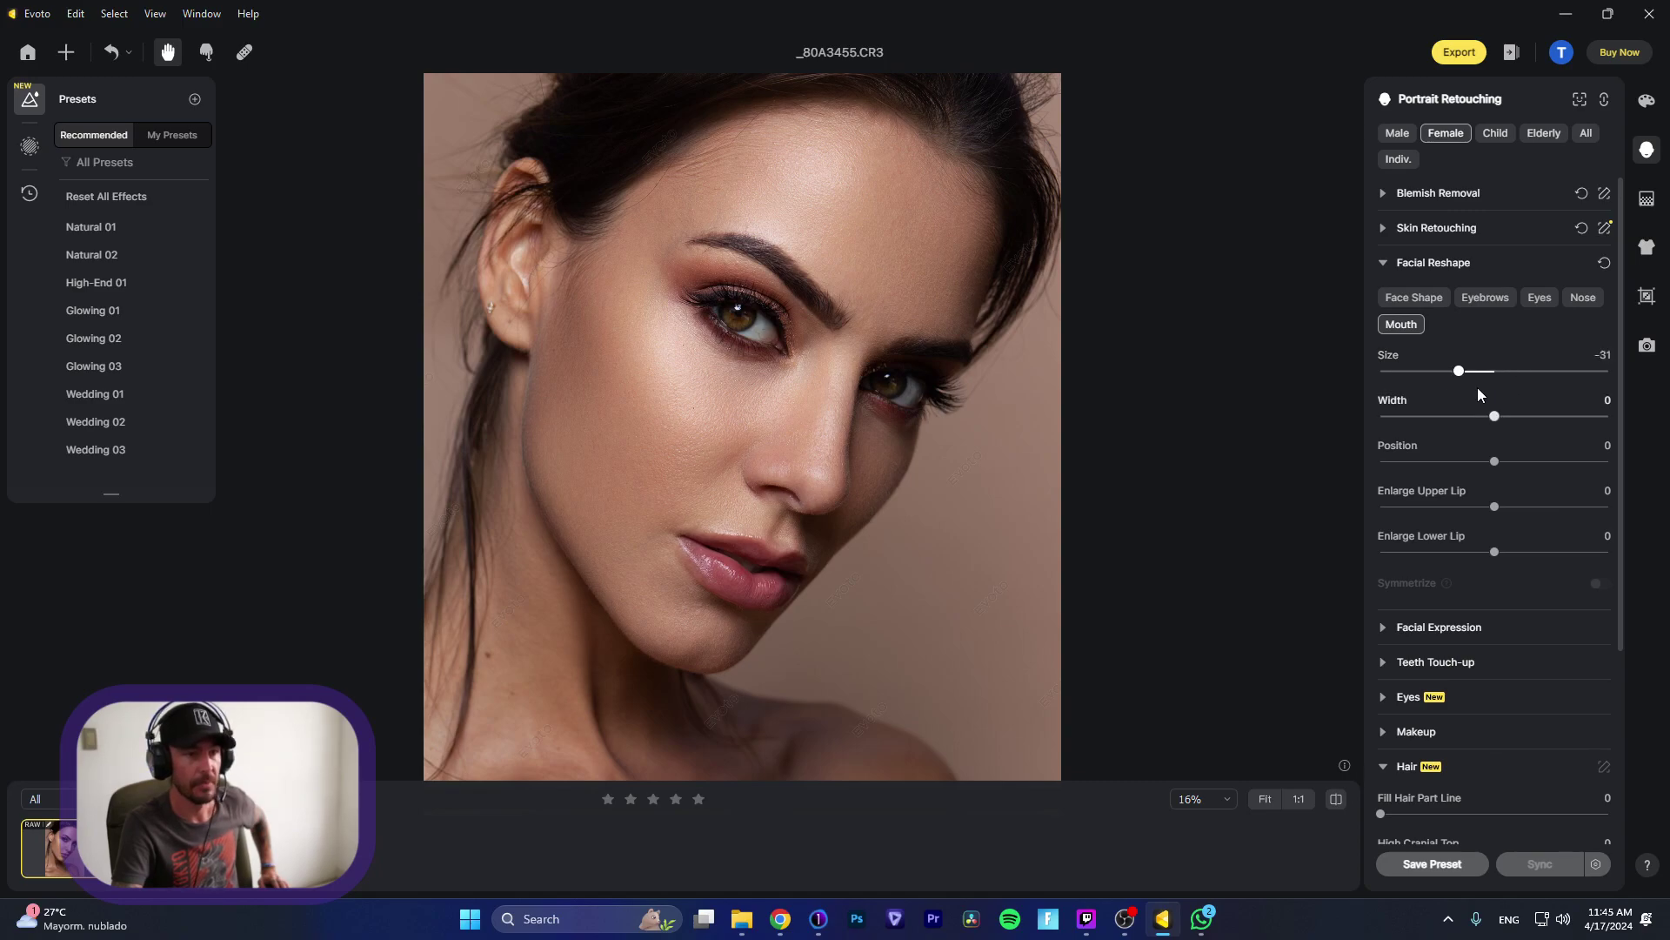
left_click_drag(1533, 375, 1527, 381)
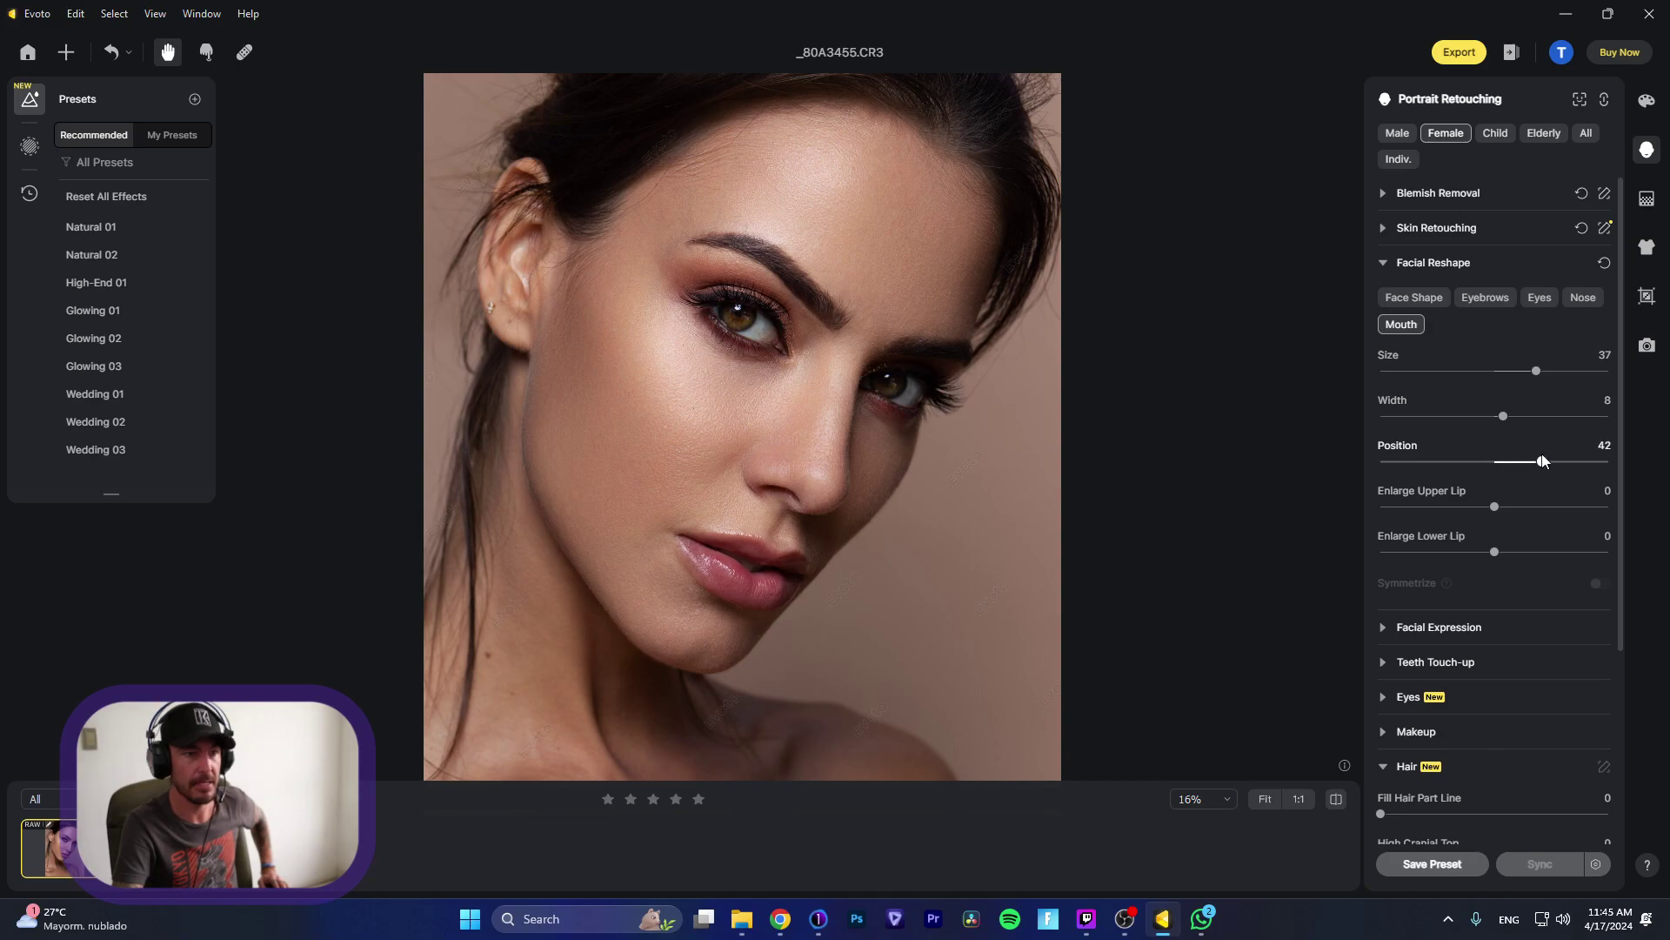
left_click(1482, 465)
left_click_drag(1495, 506, 1530, 556)
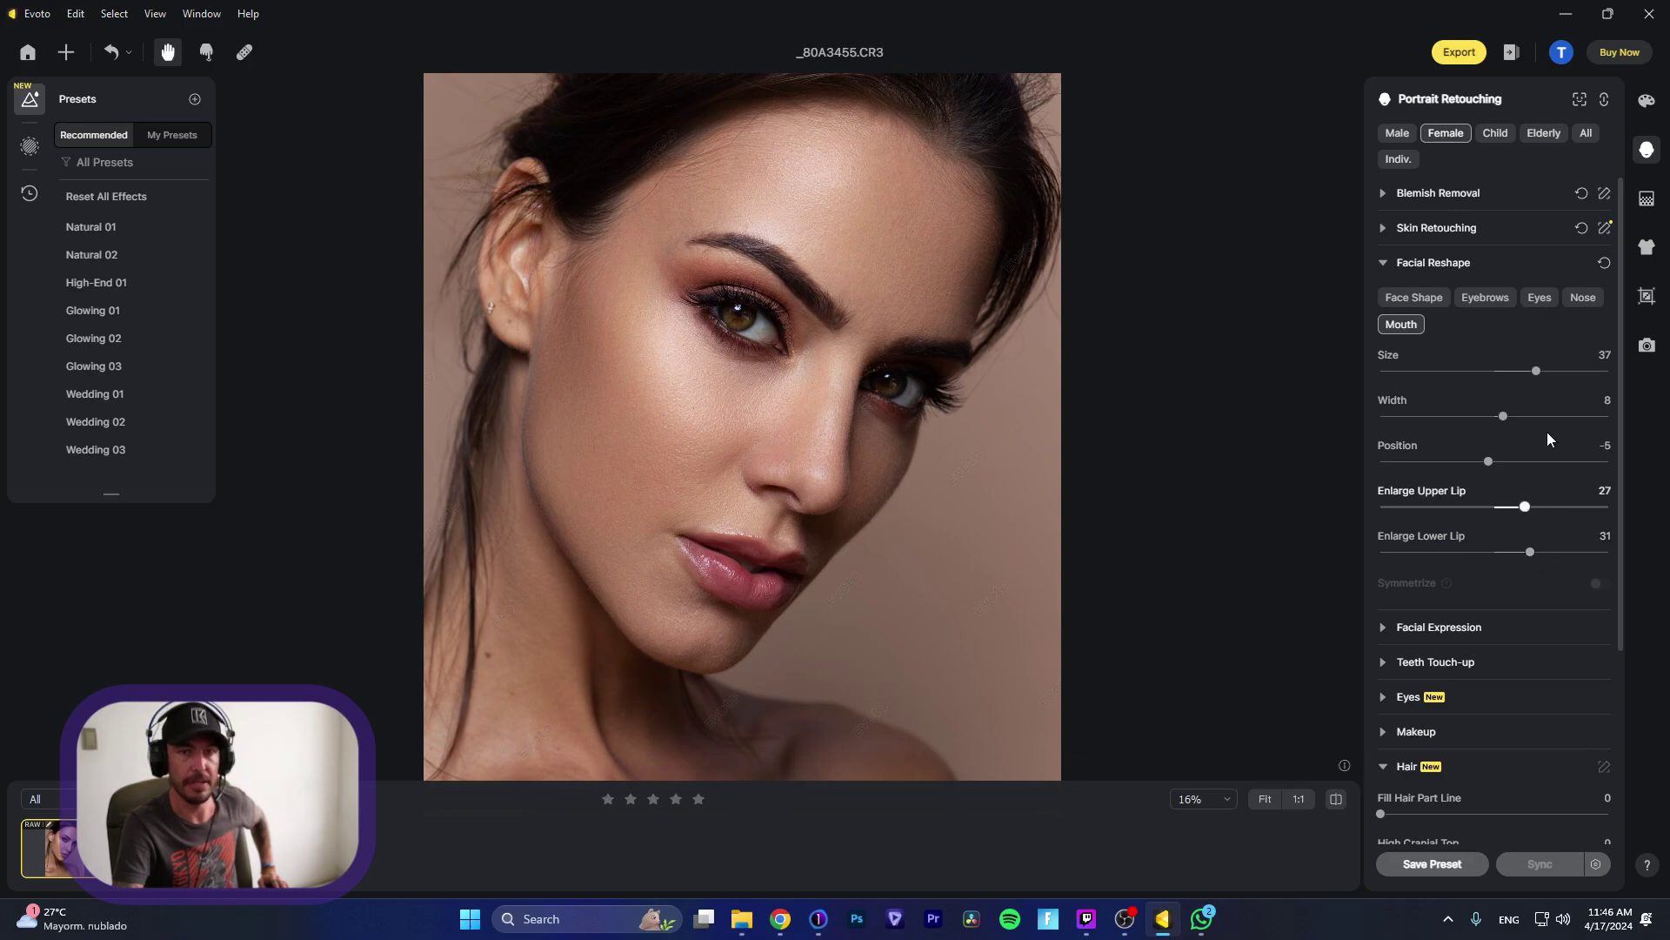
Step: Reset all Facial Reshape adjustments and collapse their settings
left_click(1605, 263)
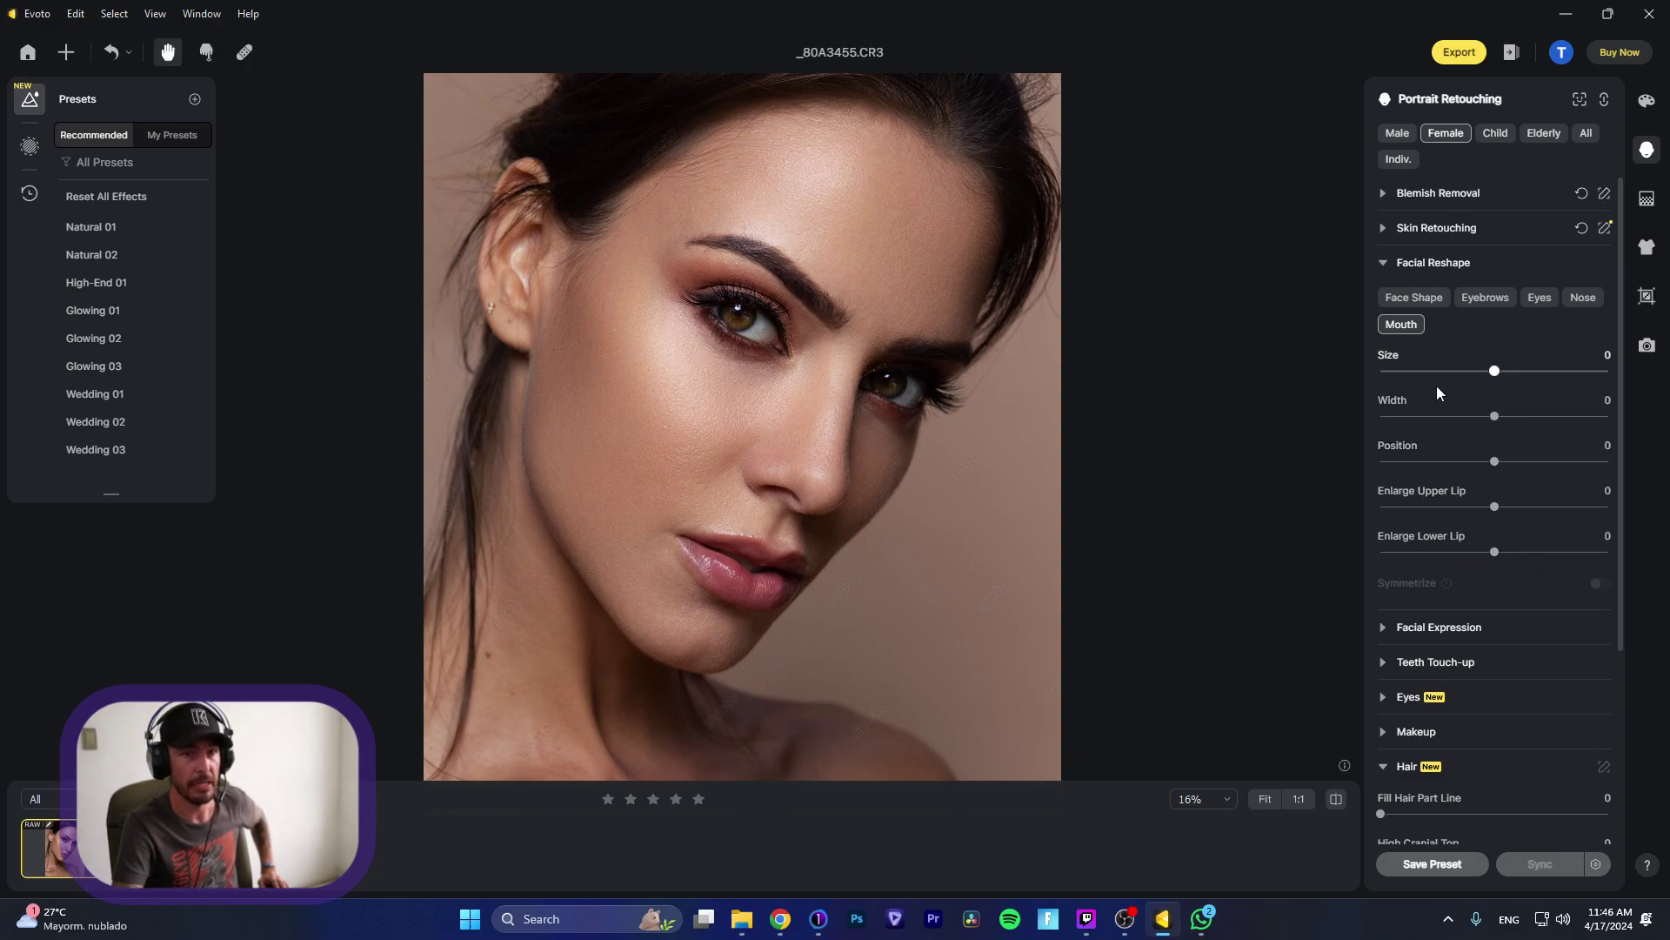
left_click(1338, 801)
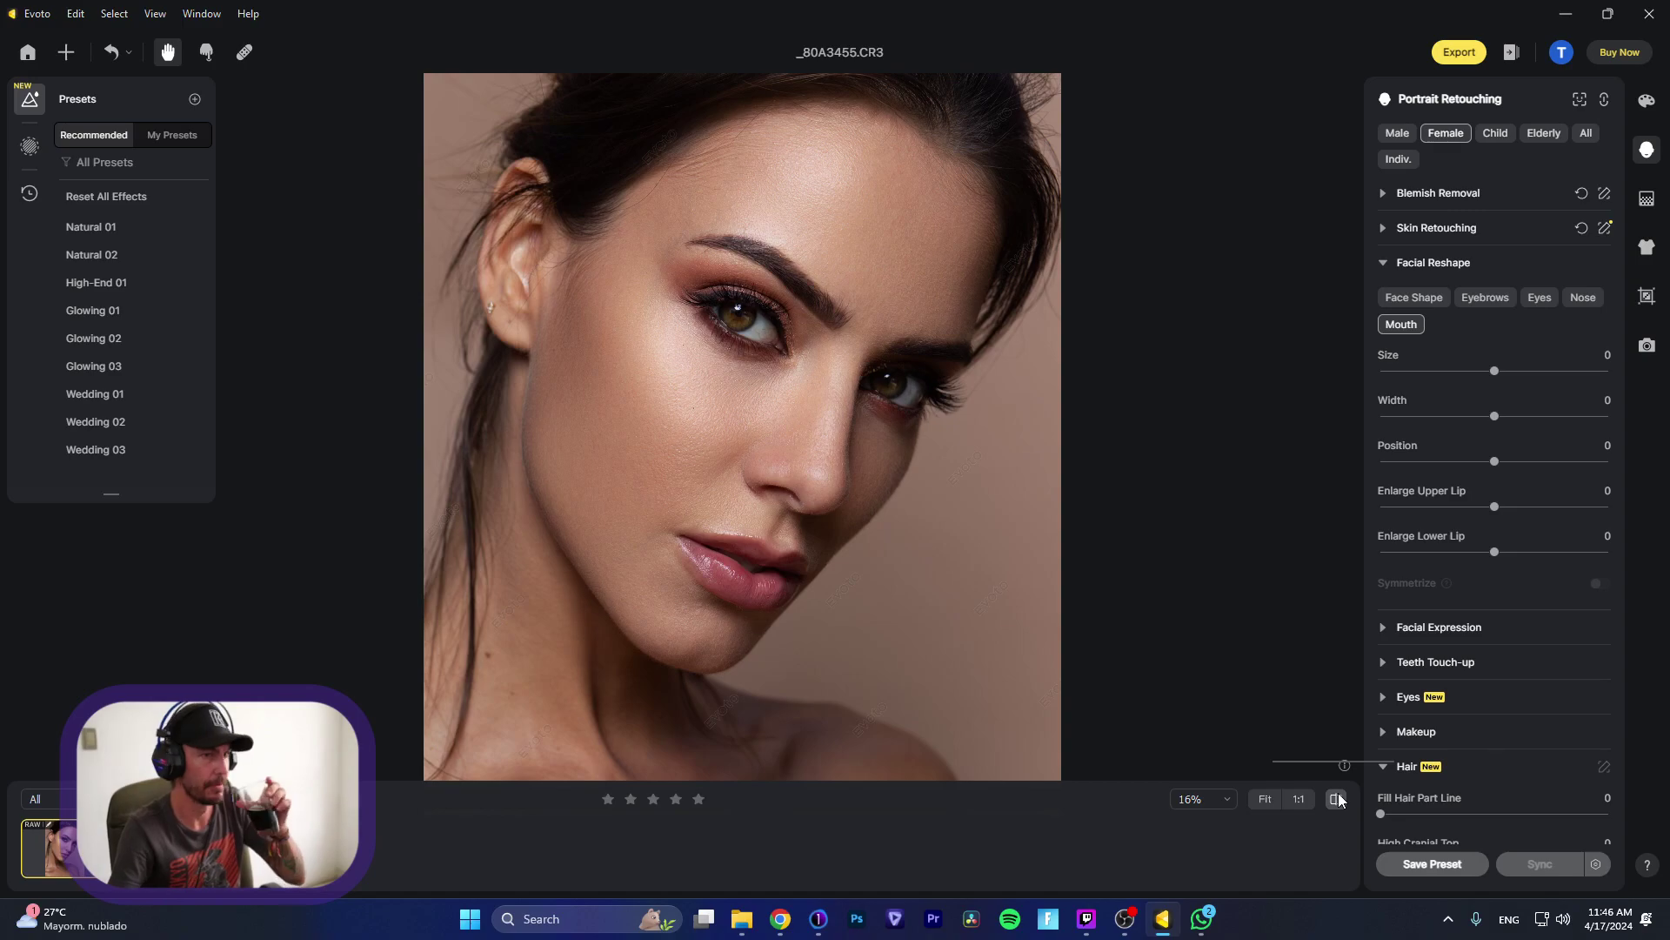
left_click(1383, 263)
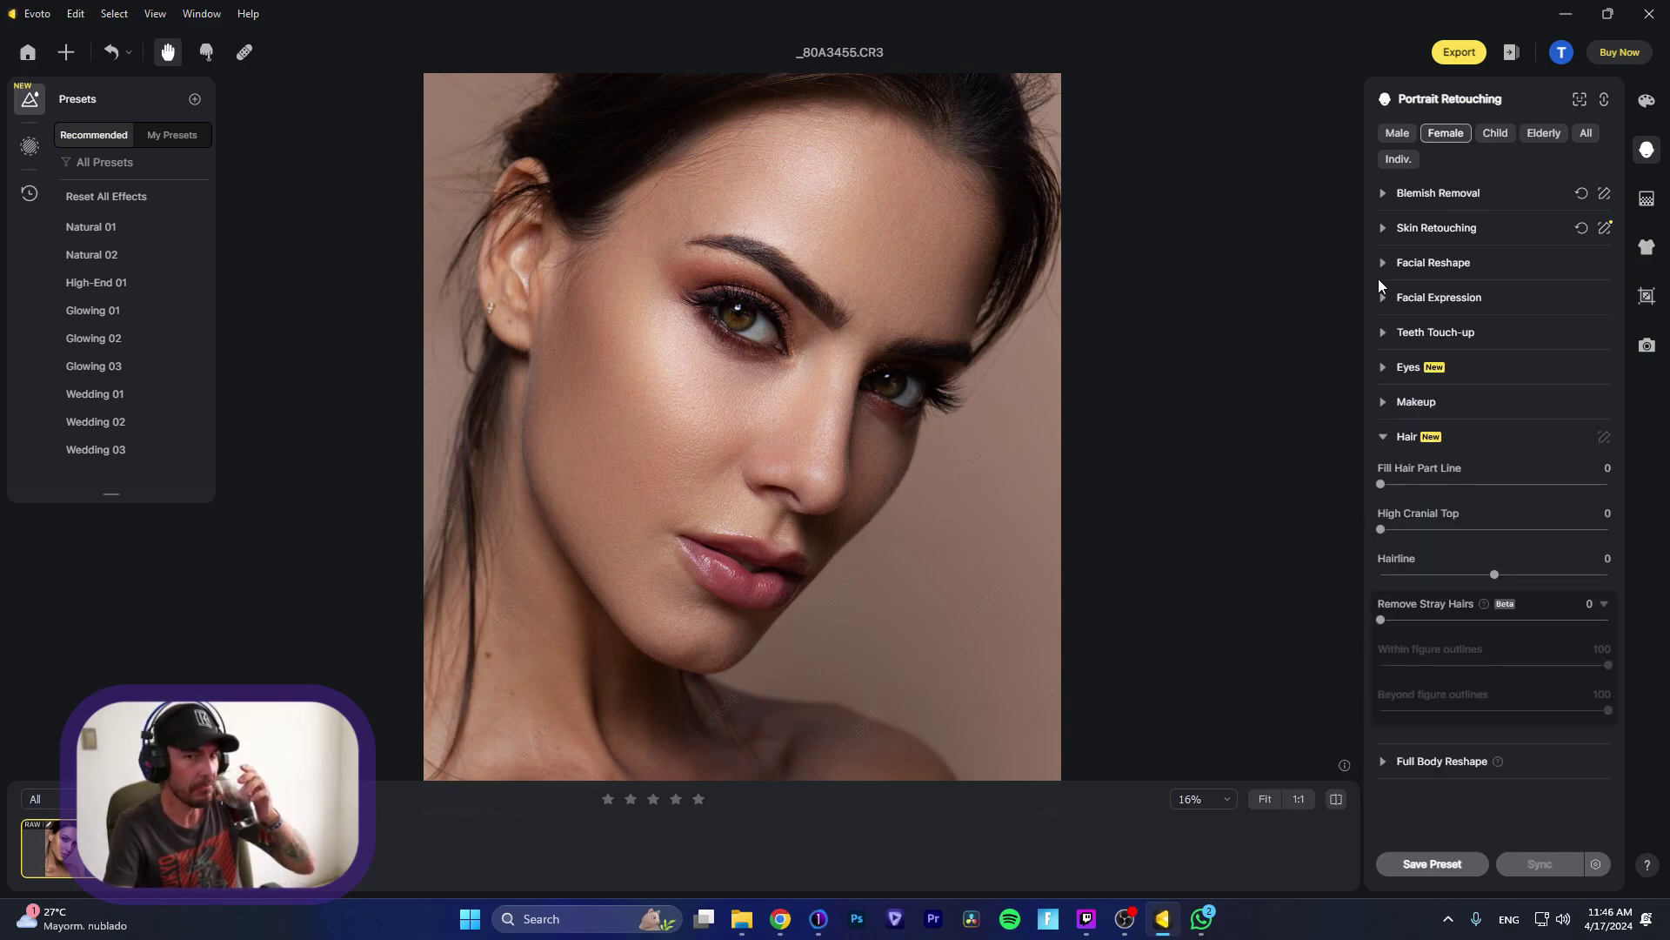
Step: Try a Gentle Smile of 76 under Facial Expression, returning it to 0
left_click(1380, 296)
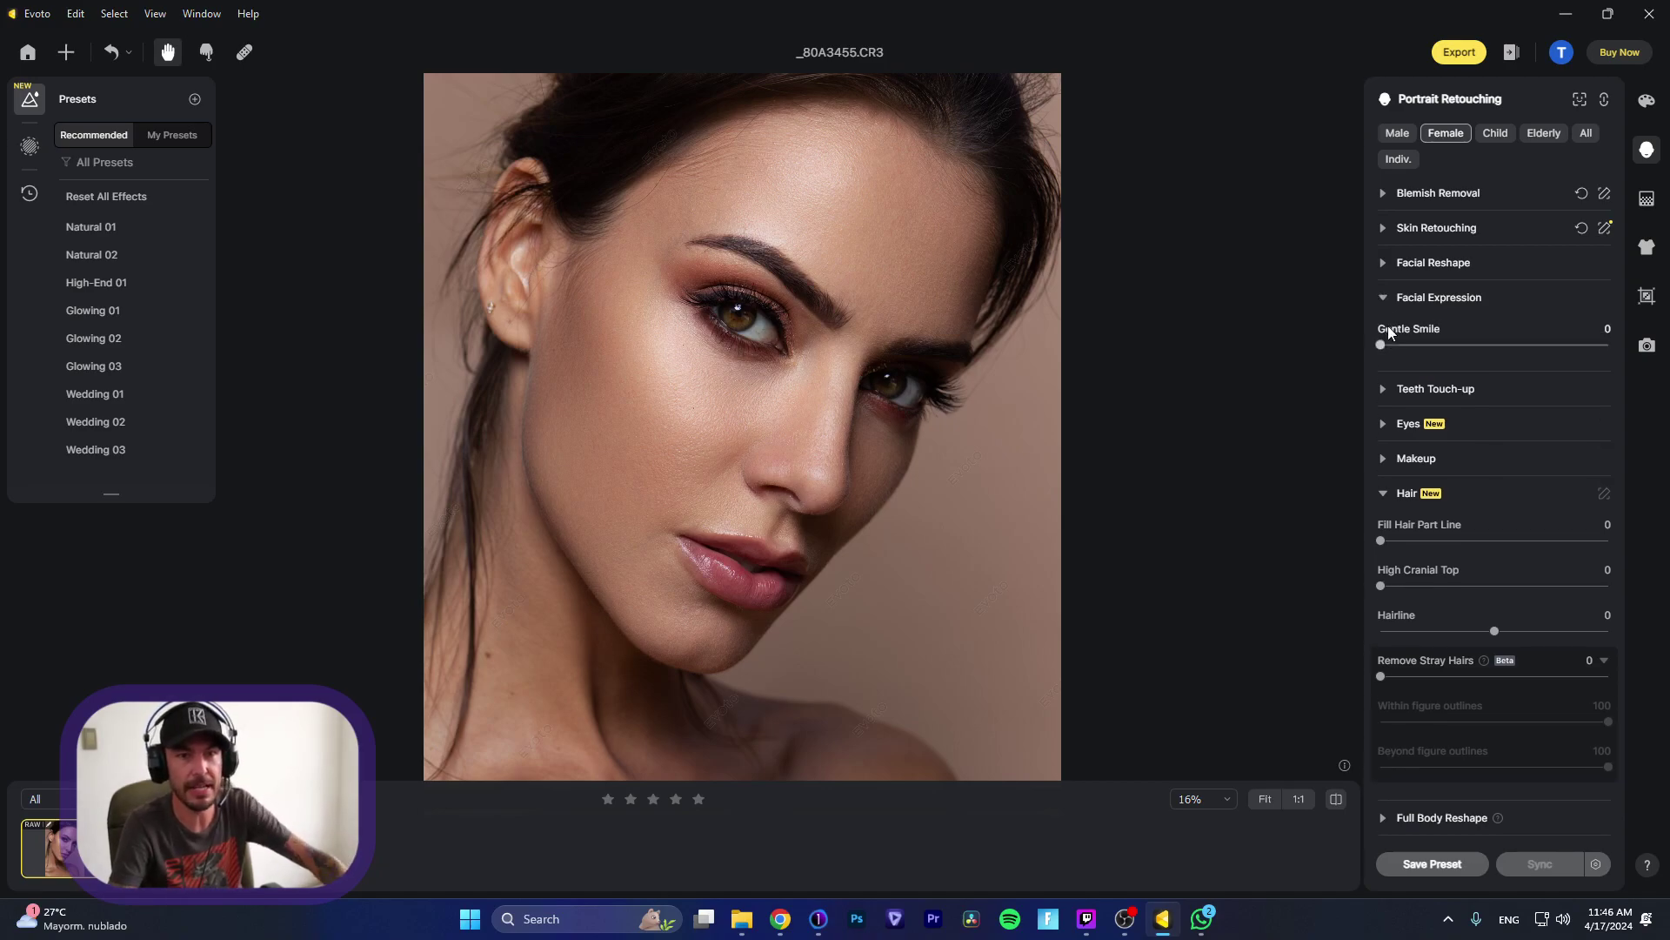
mouse_move(1396, 344)
left_mouse_down()
mouse_move(1596, 347)
mouse_move(1365, 343)
left_mouse_up()
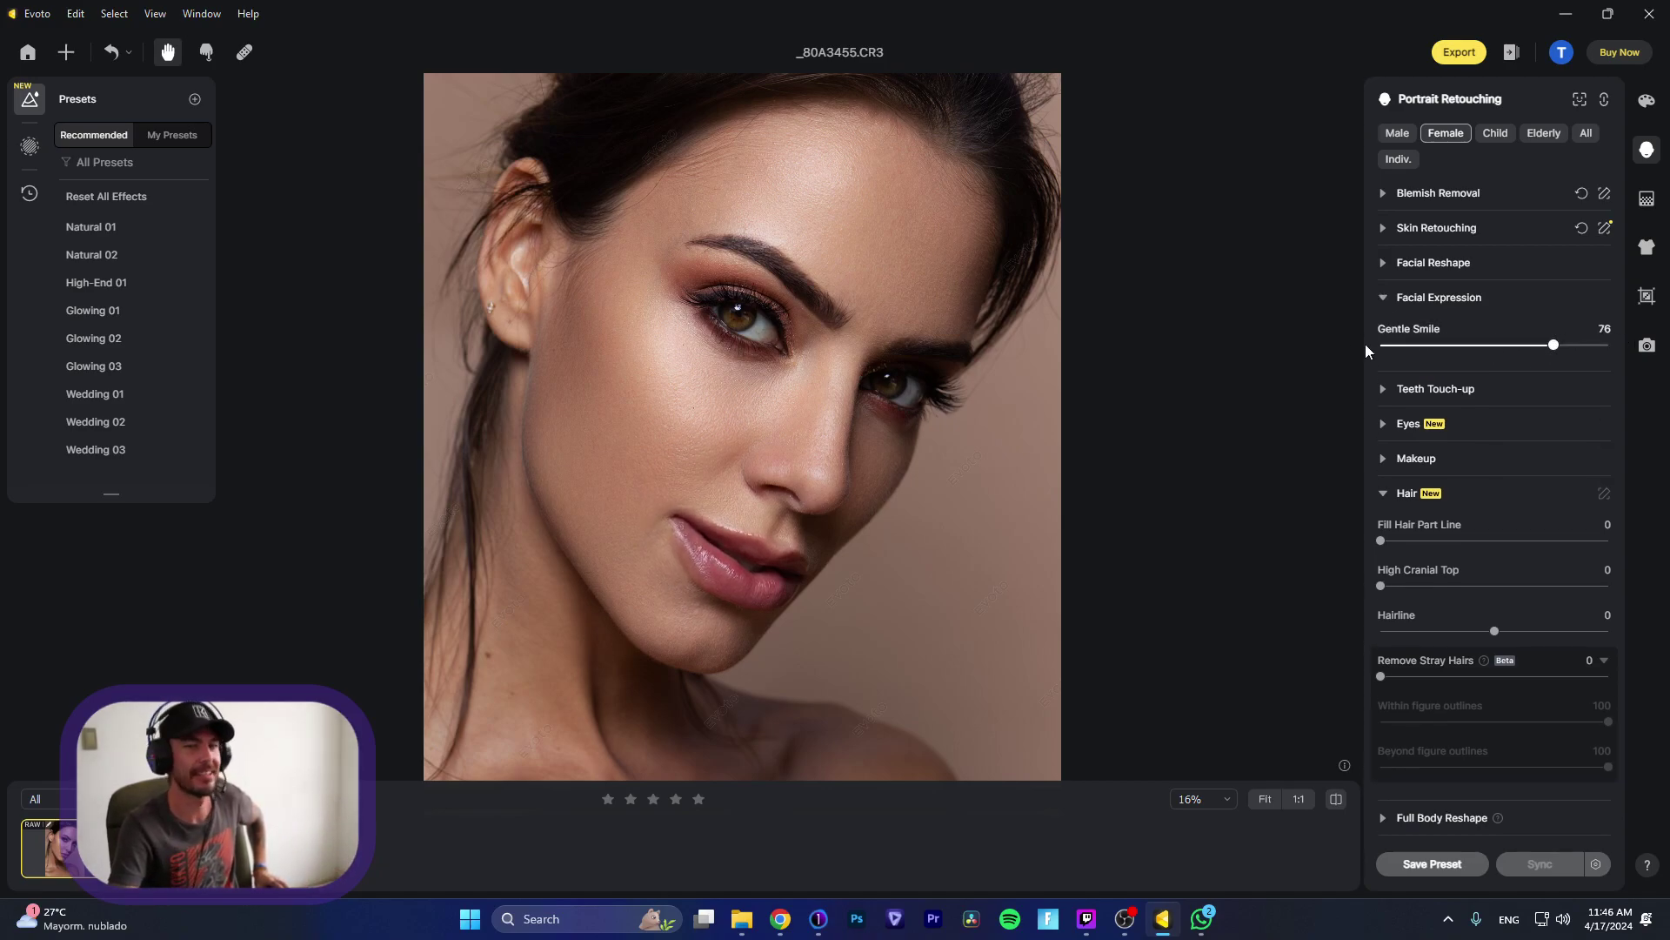
left_click(1389, 296)
Step: Set Teeth Whitening to 39 under Teeth Touch-up
left_click(1382, 332)
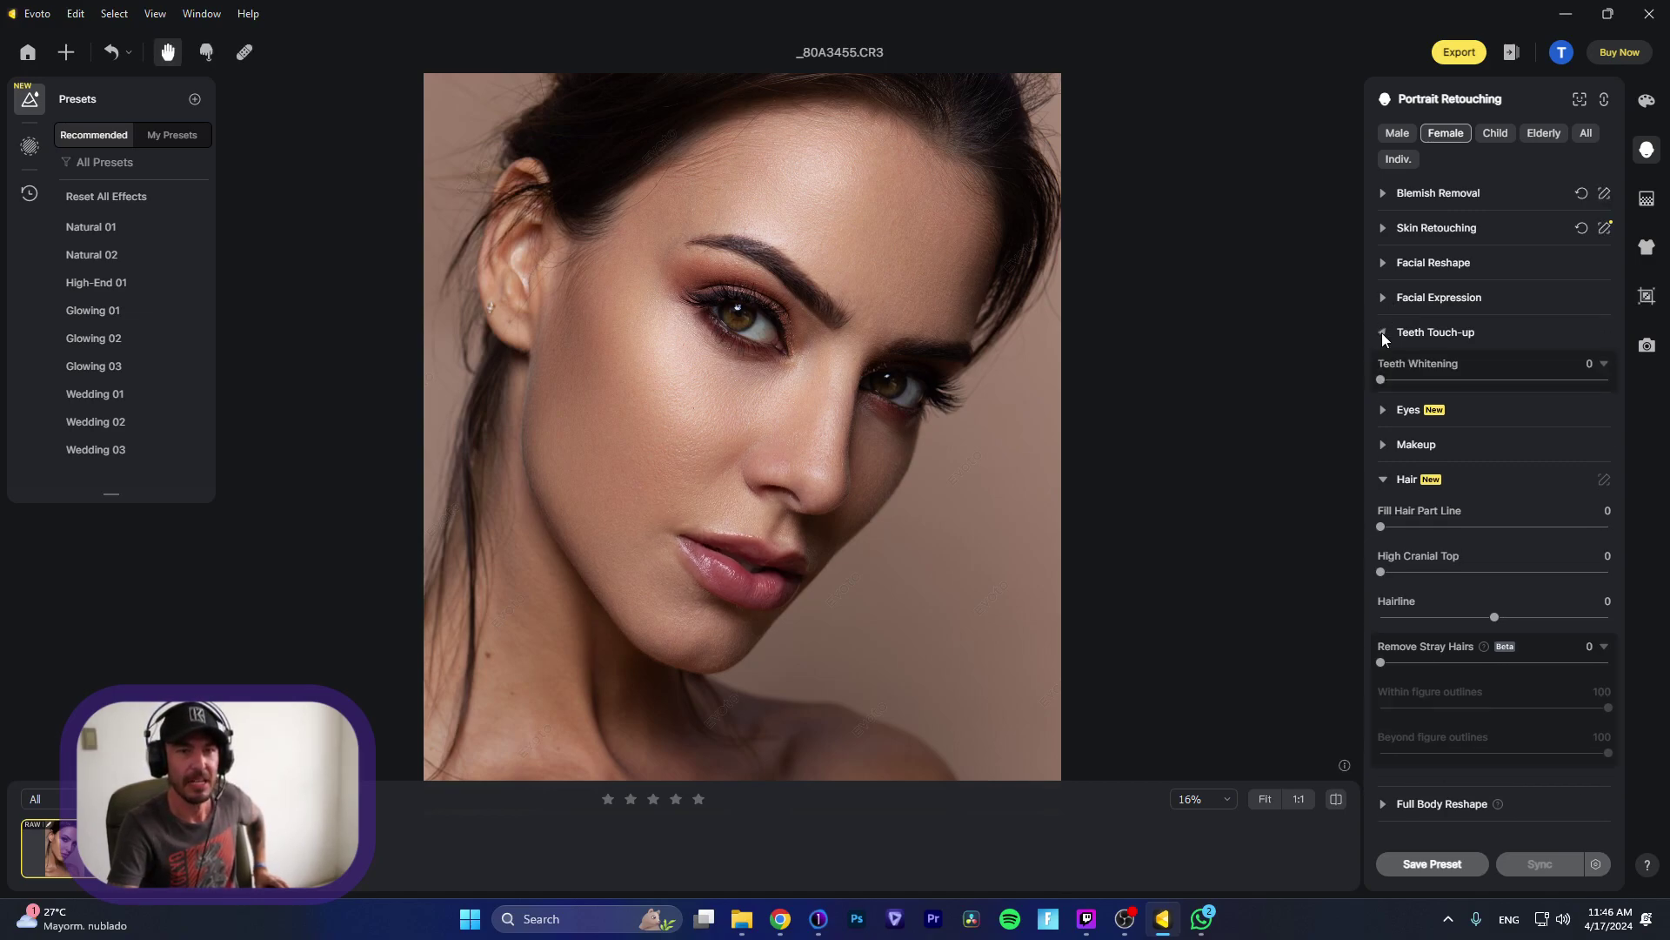
left_click_drag(1382, 380, 1488, 380)
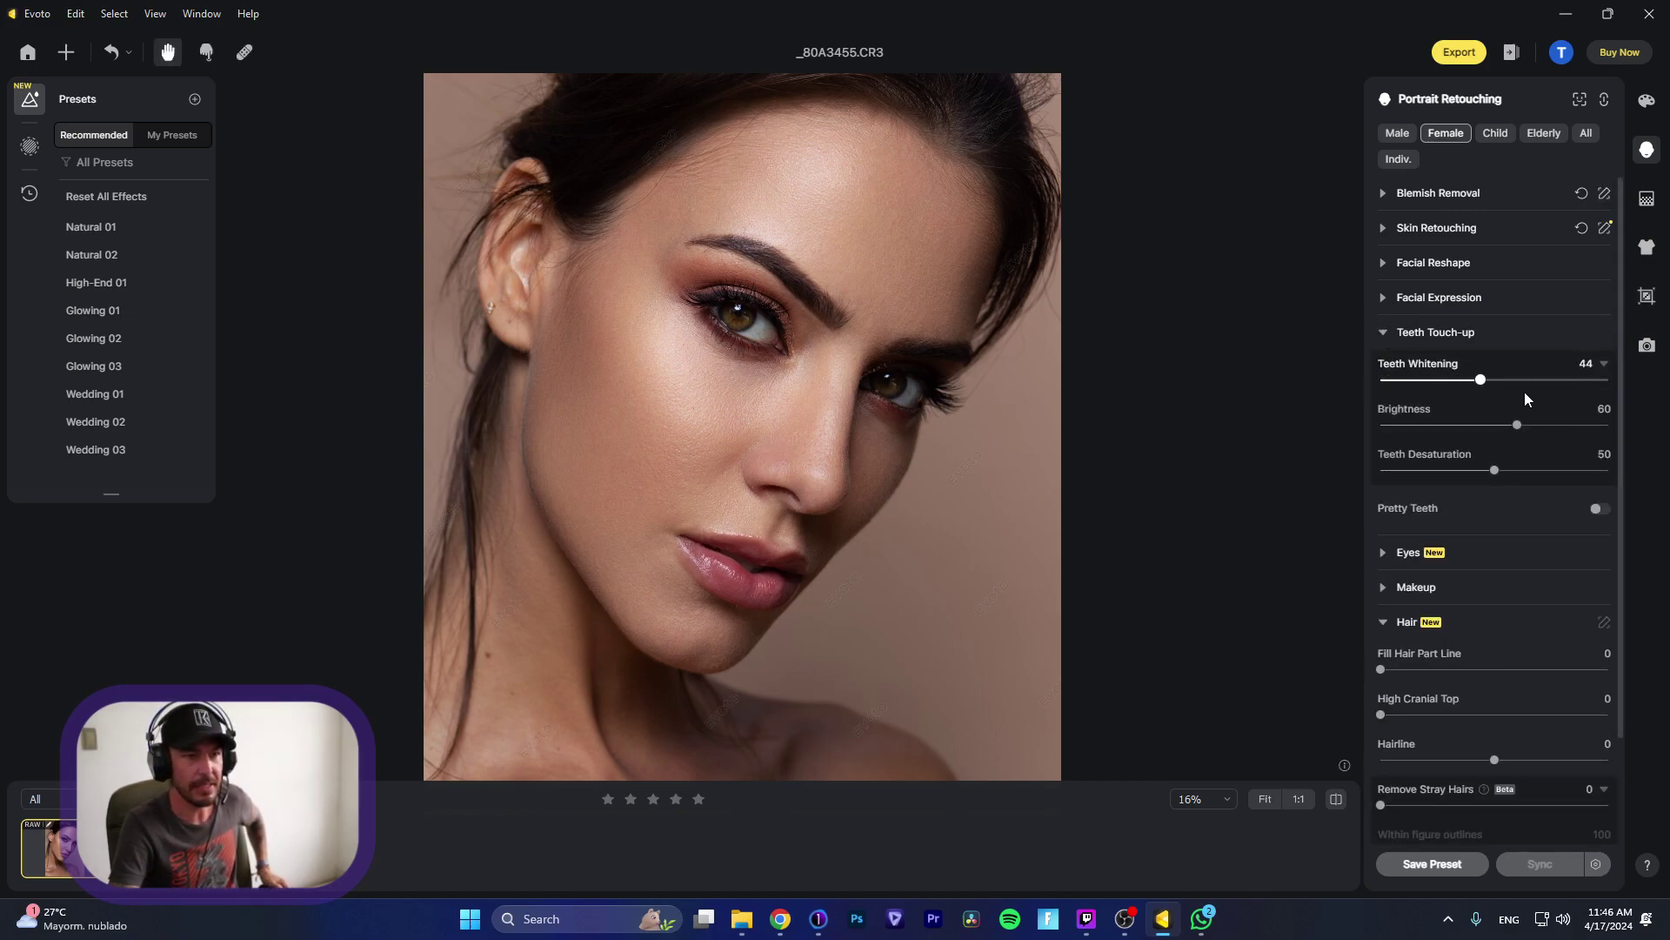
left_click(1381, 331)
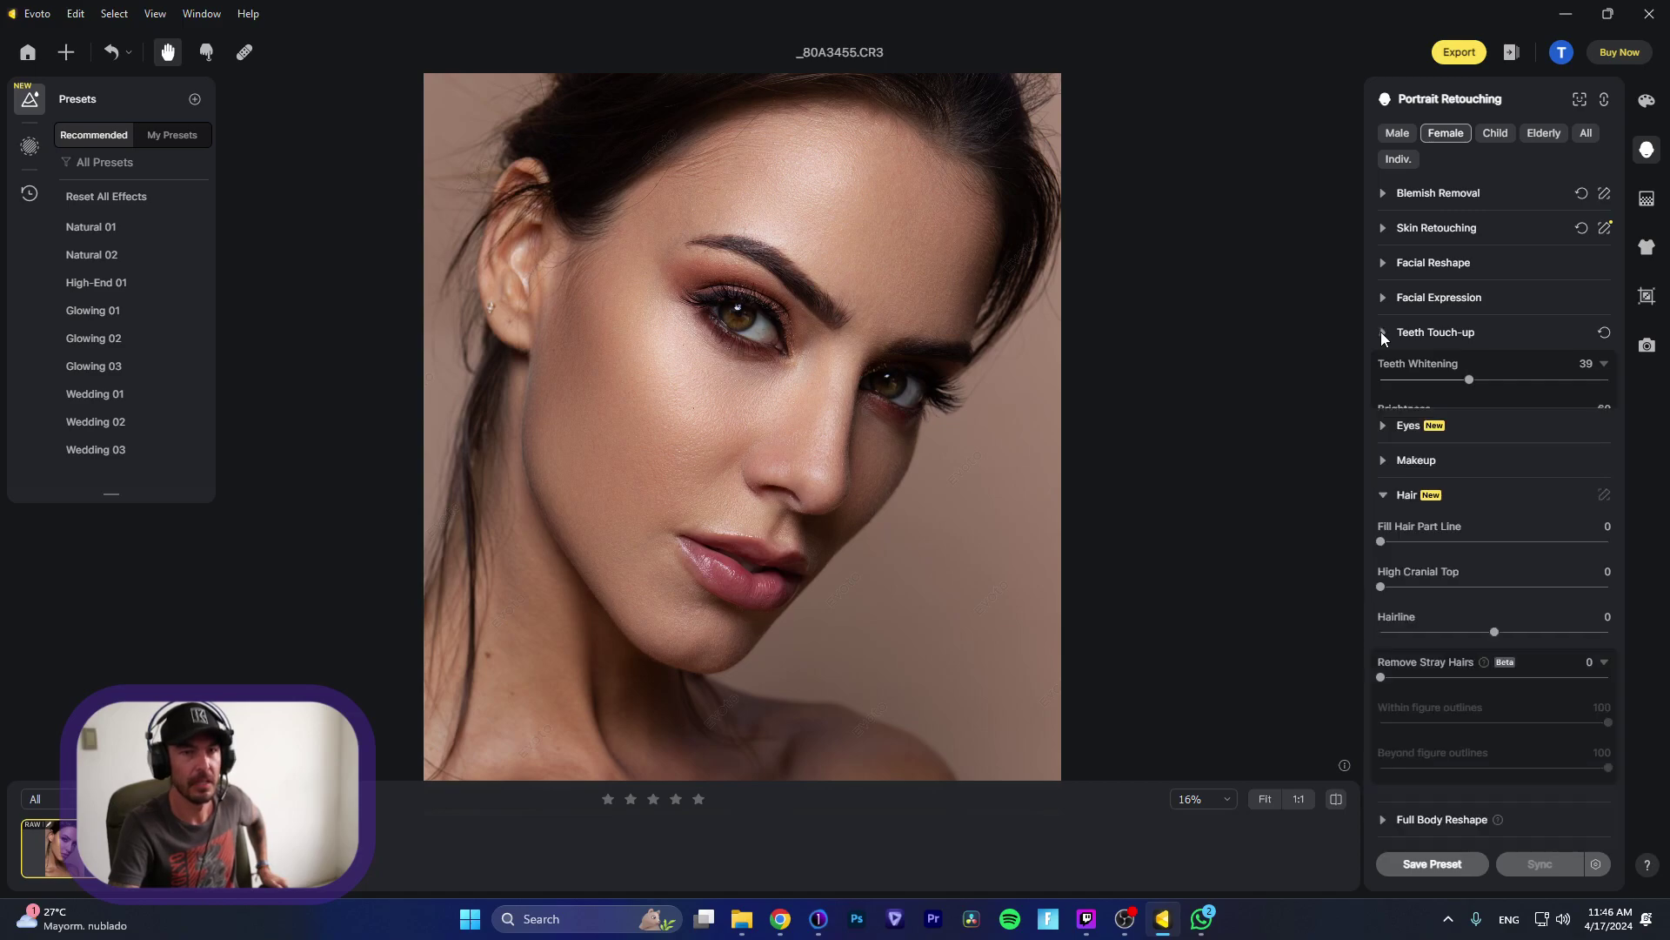
Step: Enhance both eyes with Brightness 45, Iris 82, Sclera 38, Eye Reflection 70 and Iris Flare 16
left_click(1390, 368)
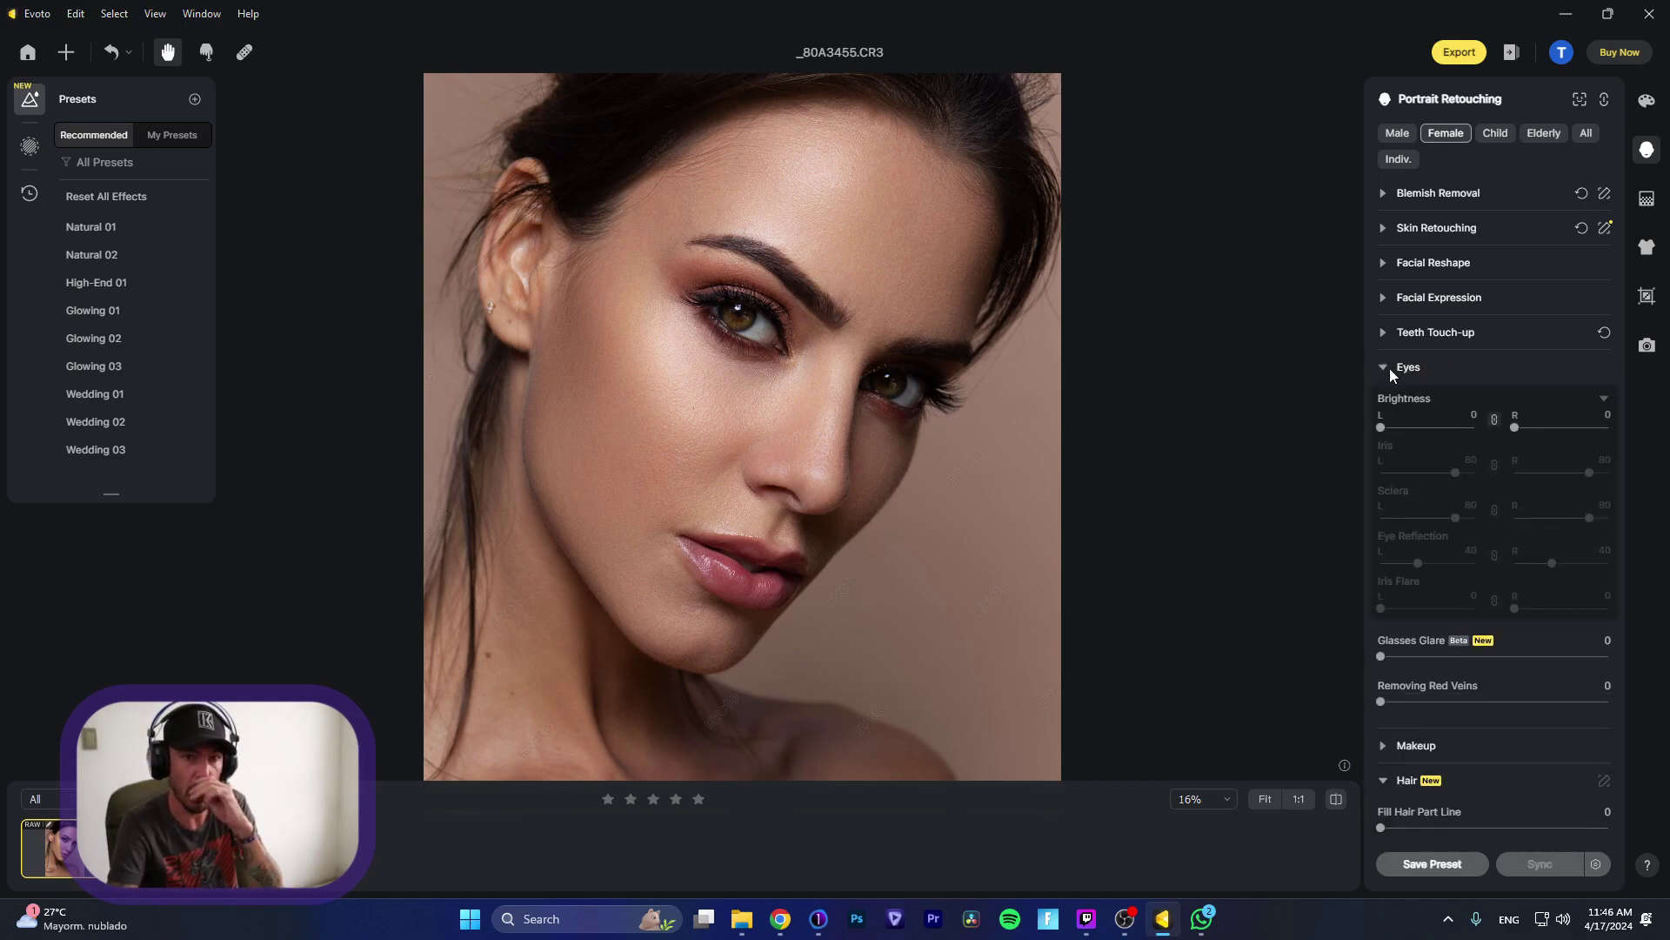
left_click_drag(1382, 428, 1397, 607)
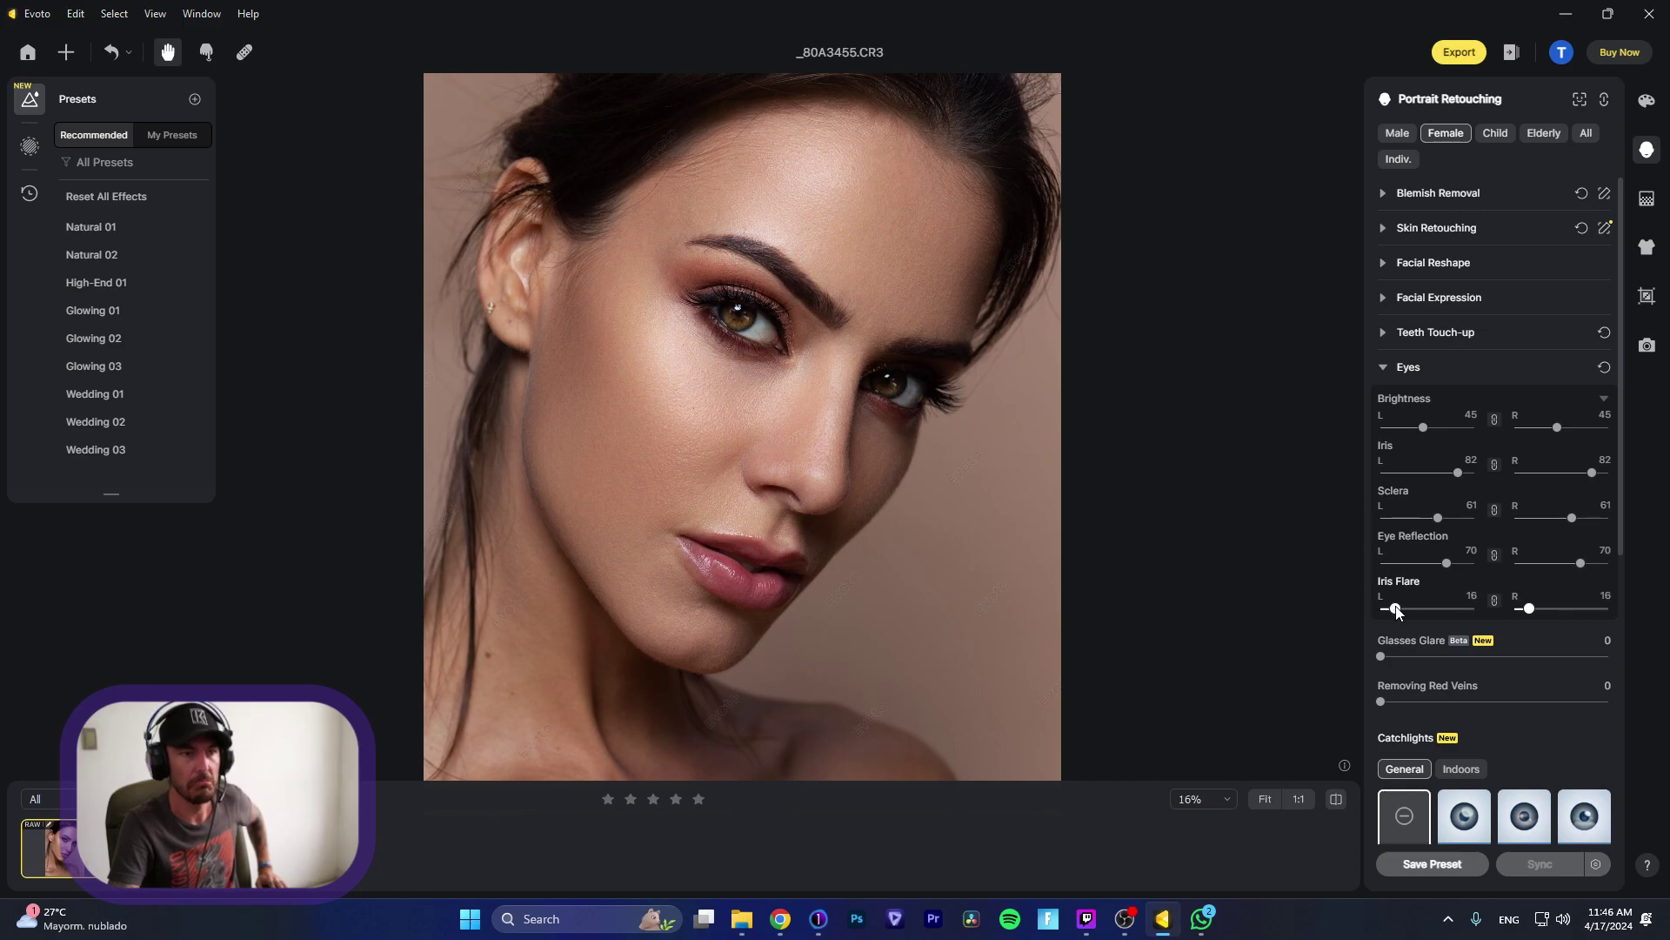
left_click_drag(1437, 518, 1411, 520)
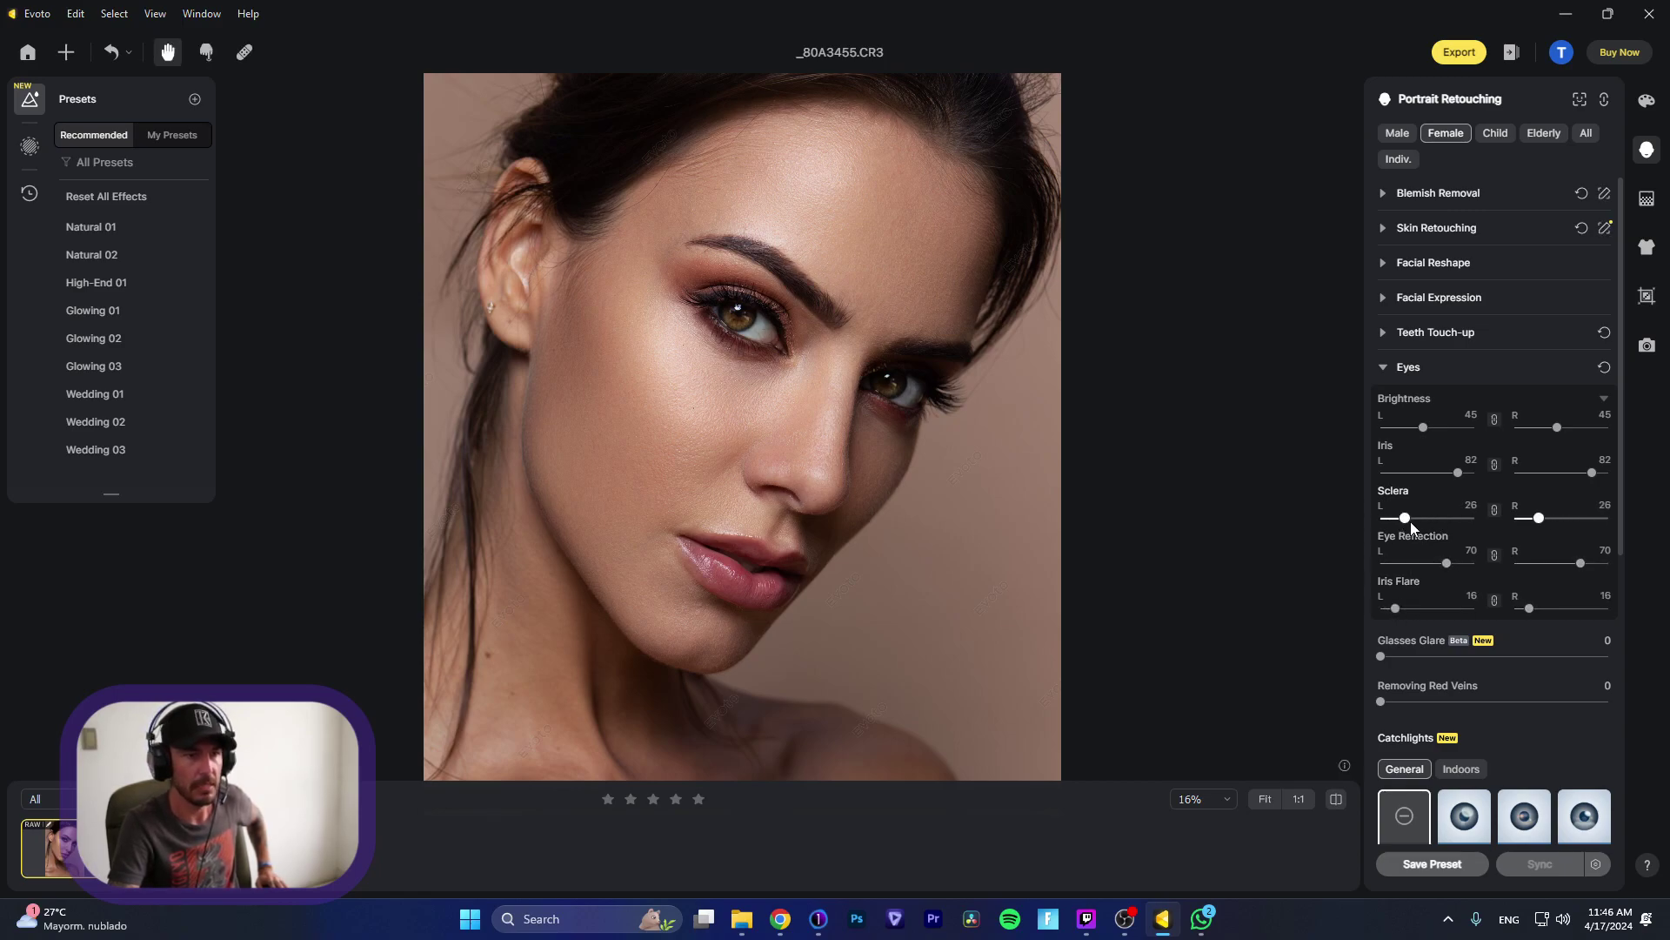
left_click(1386, 368)
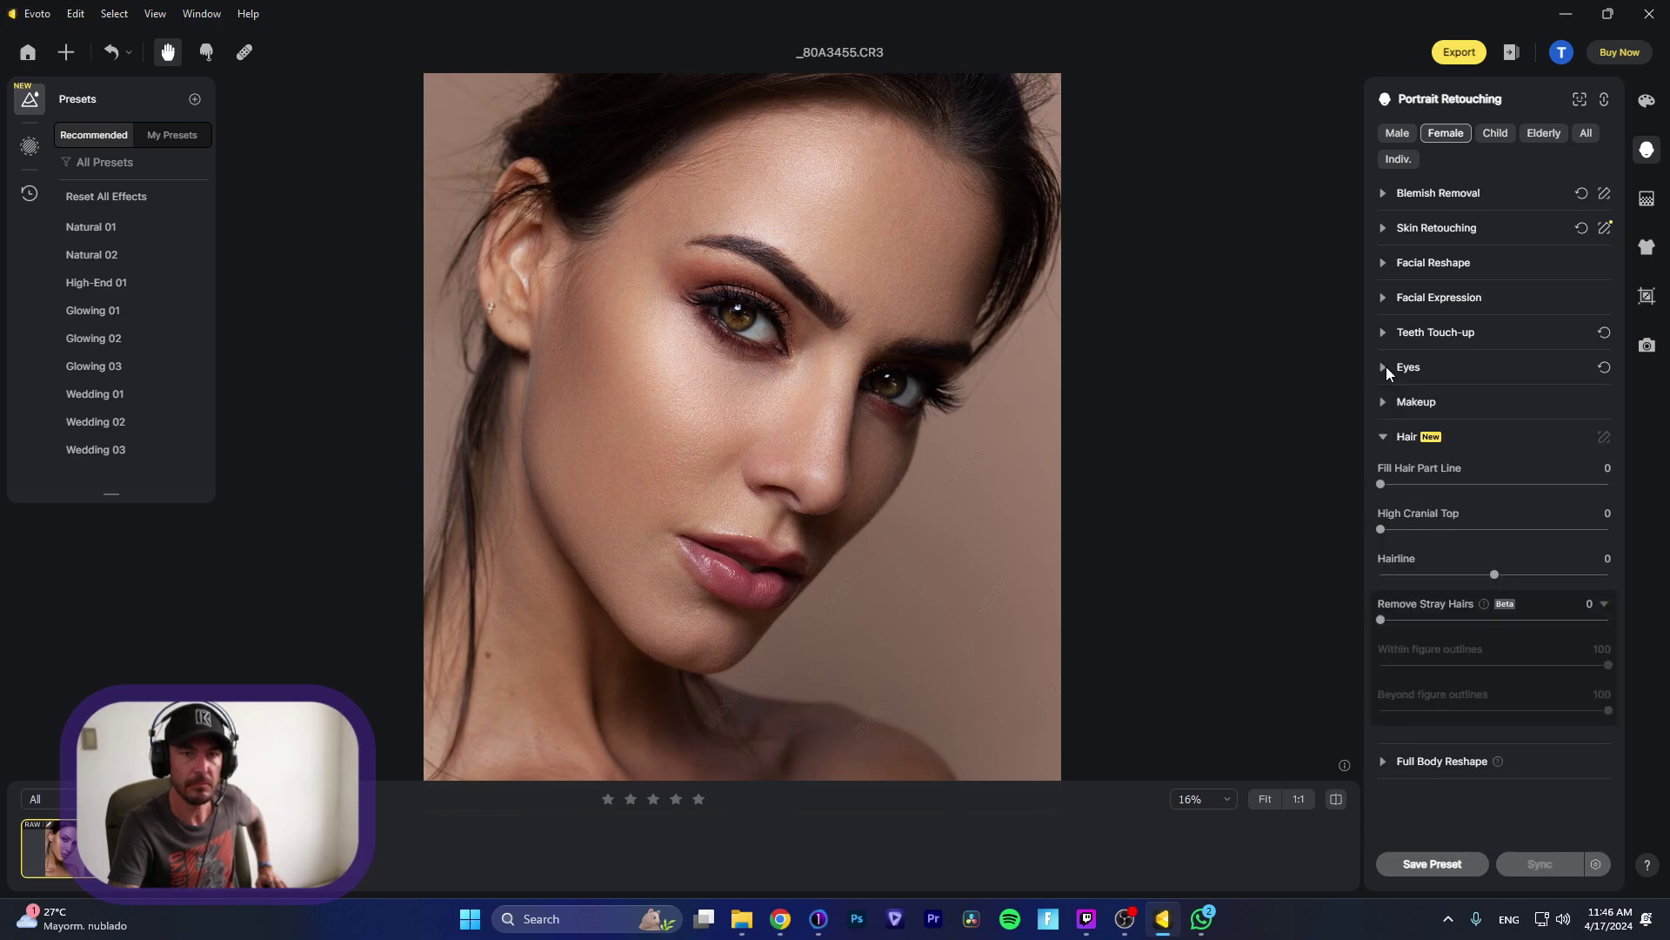
Step: Set the makeup Contour to 17 and try an Eyebrow Makeup of 30, returning the latter to 0
left_click(1382, 400)
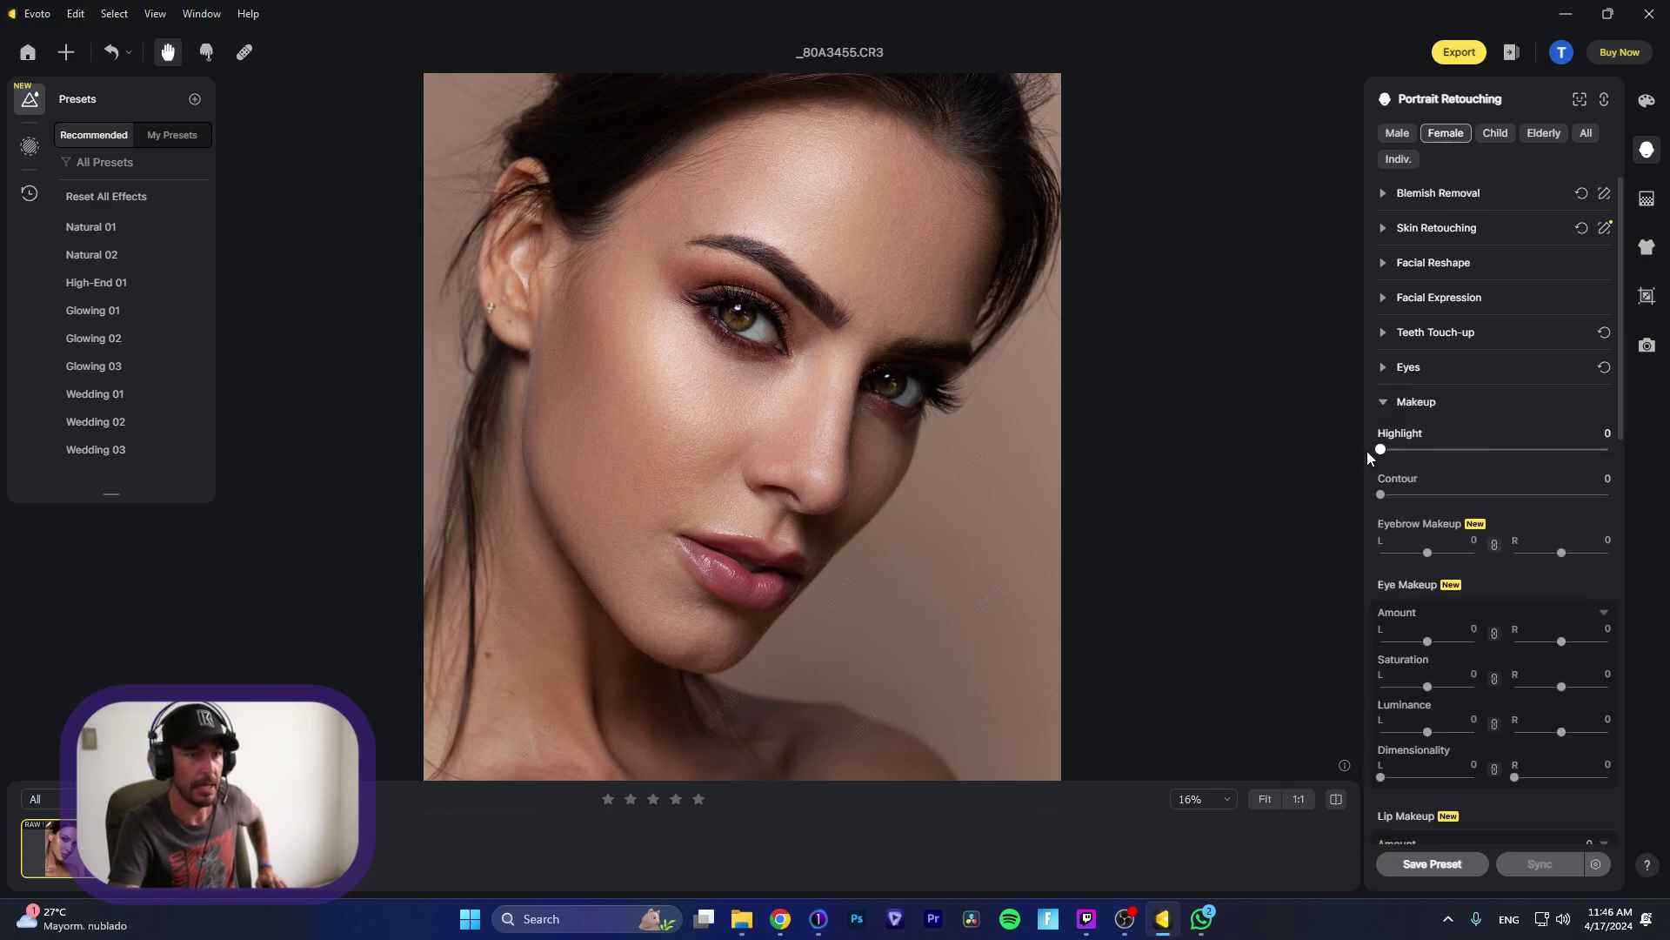
left_click_drag(1506, 498, 1442, 550)
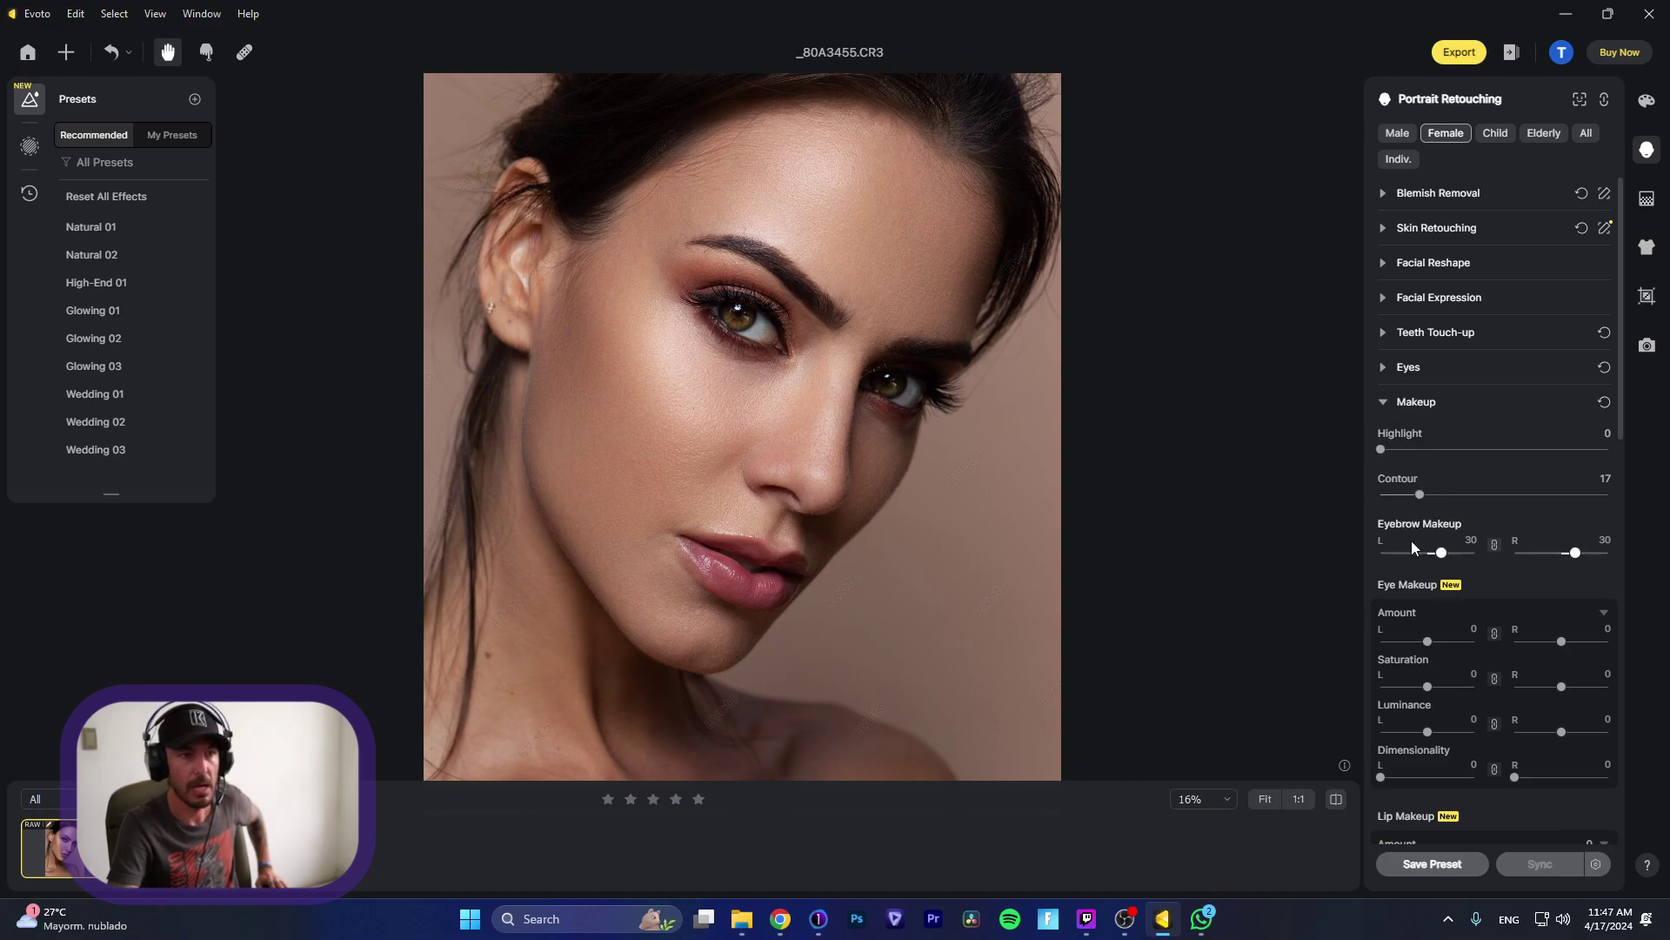
left_click_drag(1441, 553, 1428, 552)
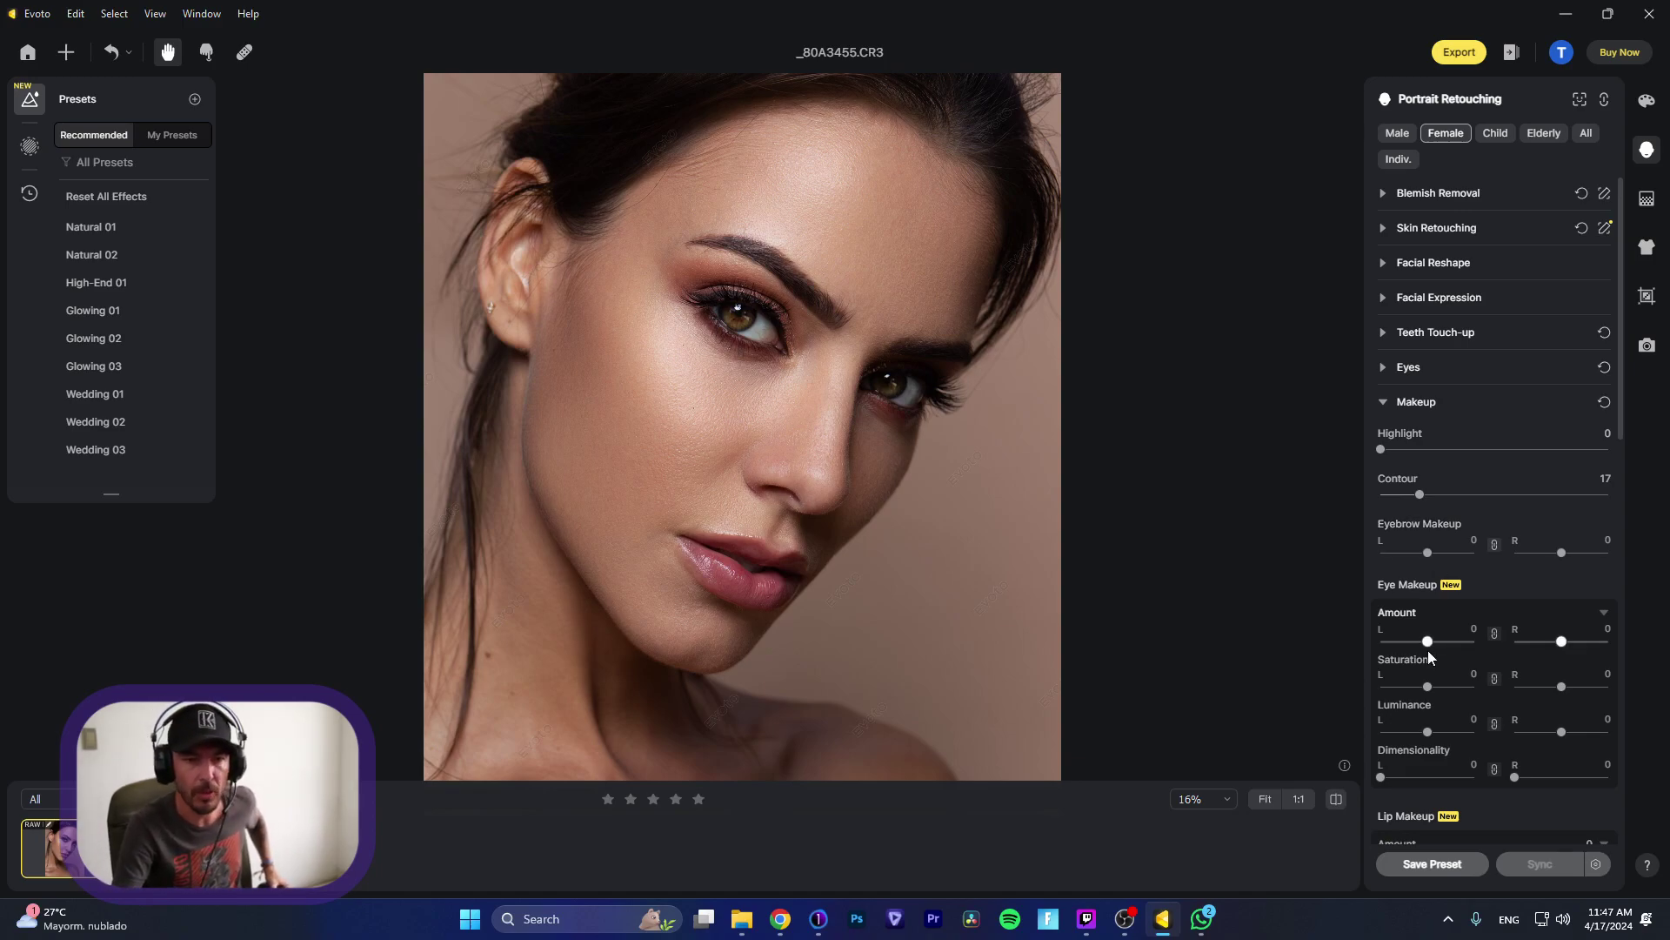
Step: Try Eye Makeup with Amount 33, Saturation 26, Luminance 20 and Dimensionality 33, returning all four to 0
scroll(1412, 618, "down", 2)
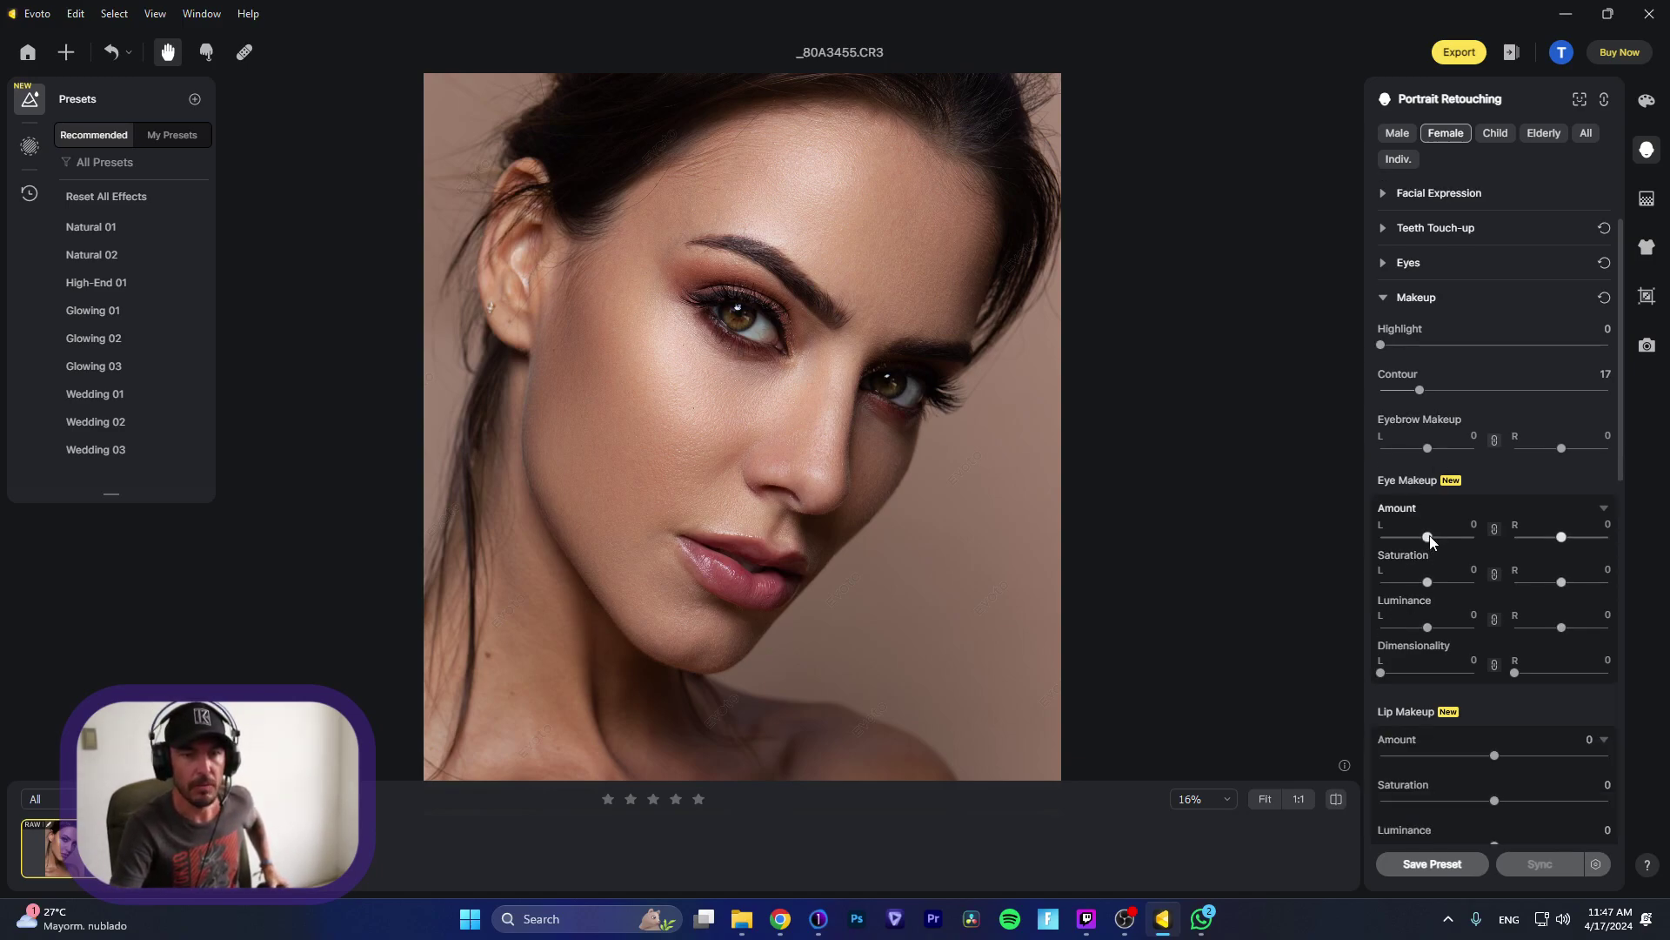
left_click_drag(1429, 535, 1401, 673)
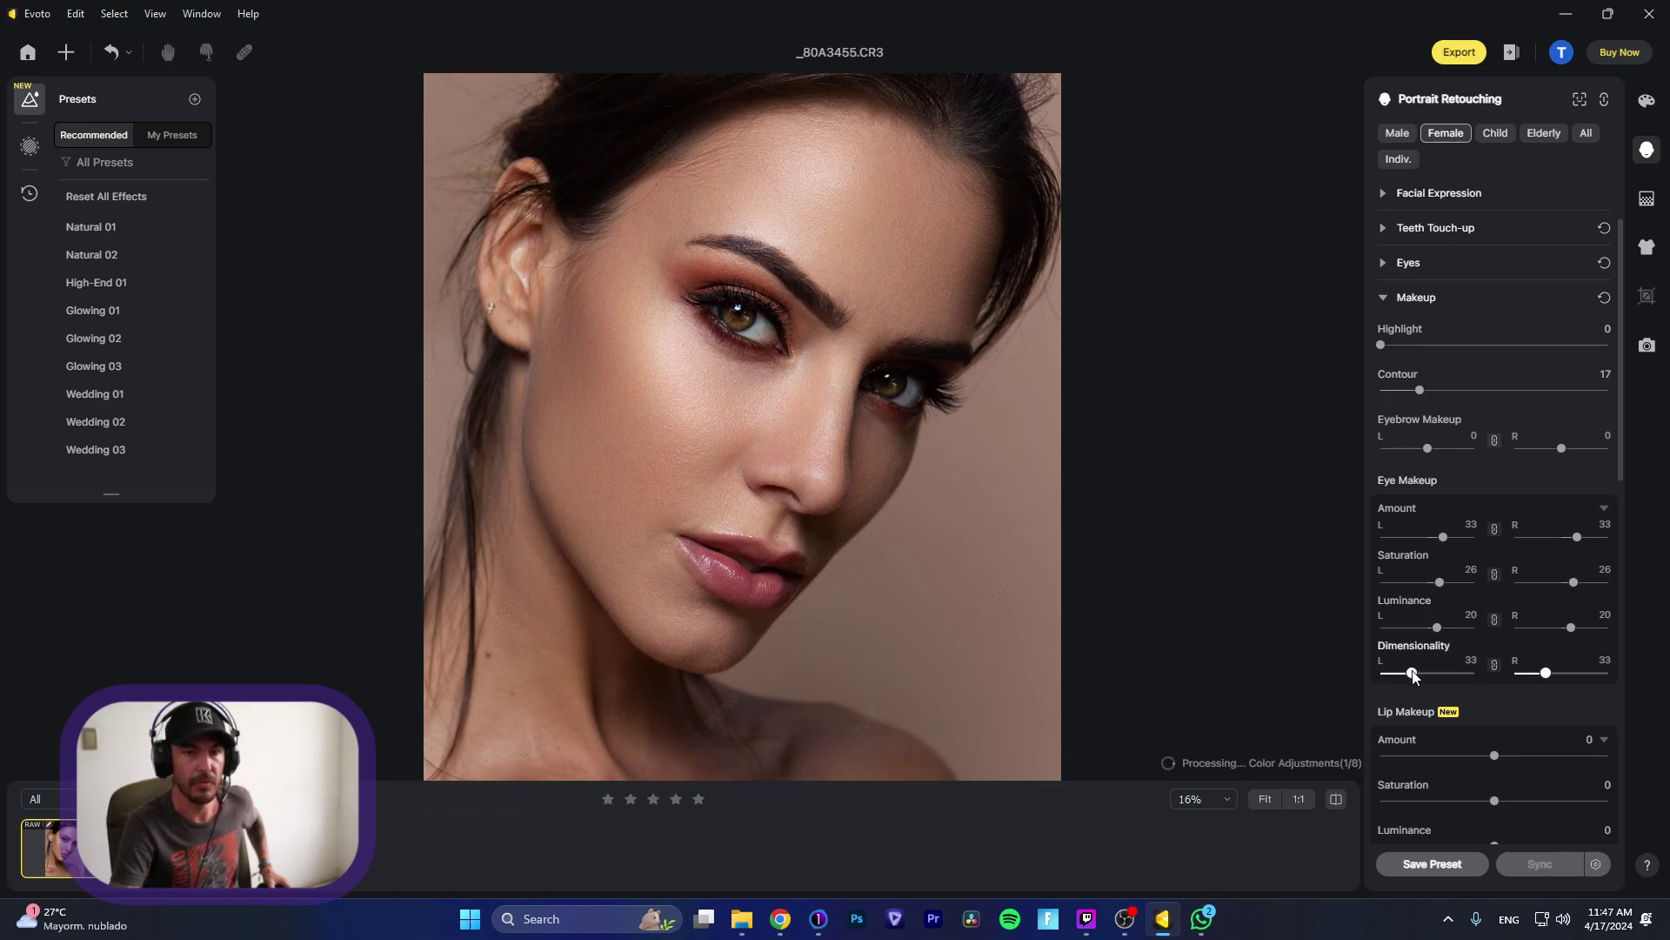
double_click(1413, 673)
double_click(1437, 627)
double_click(1440, 582)
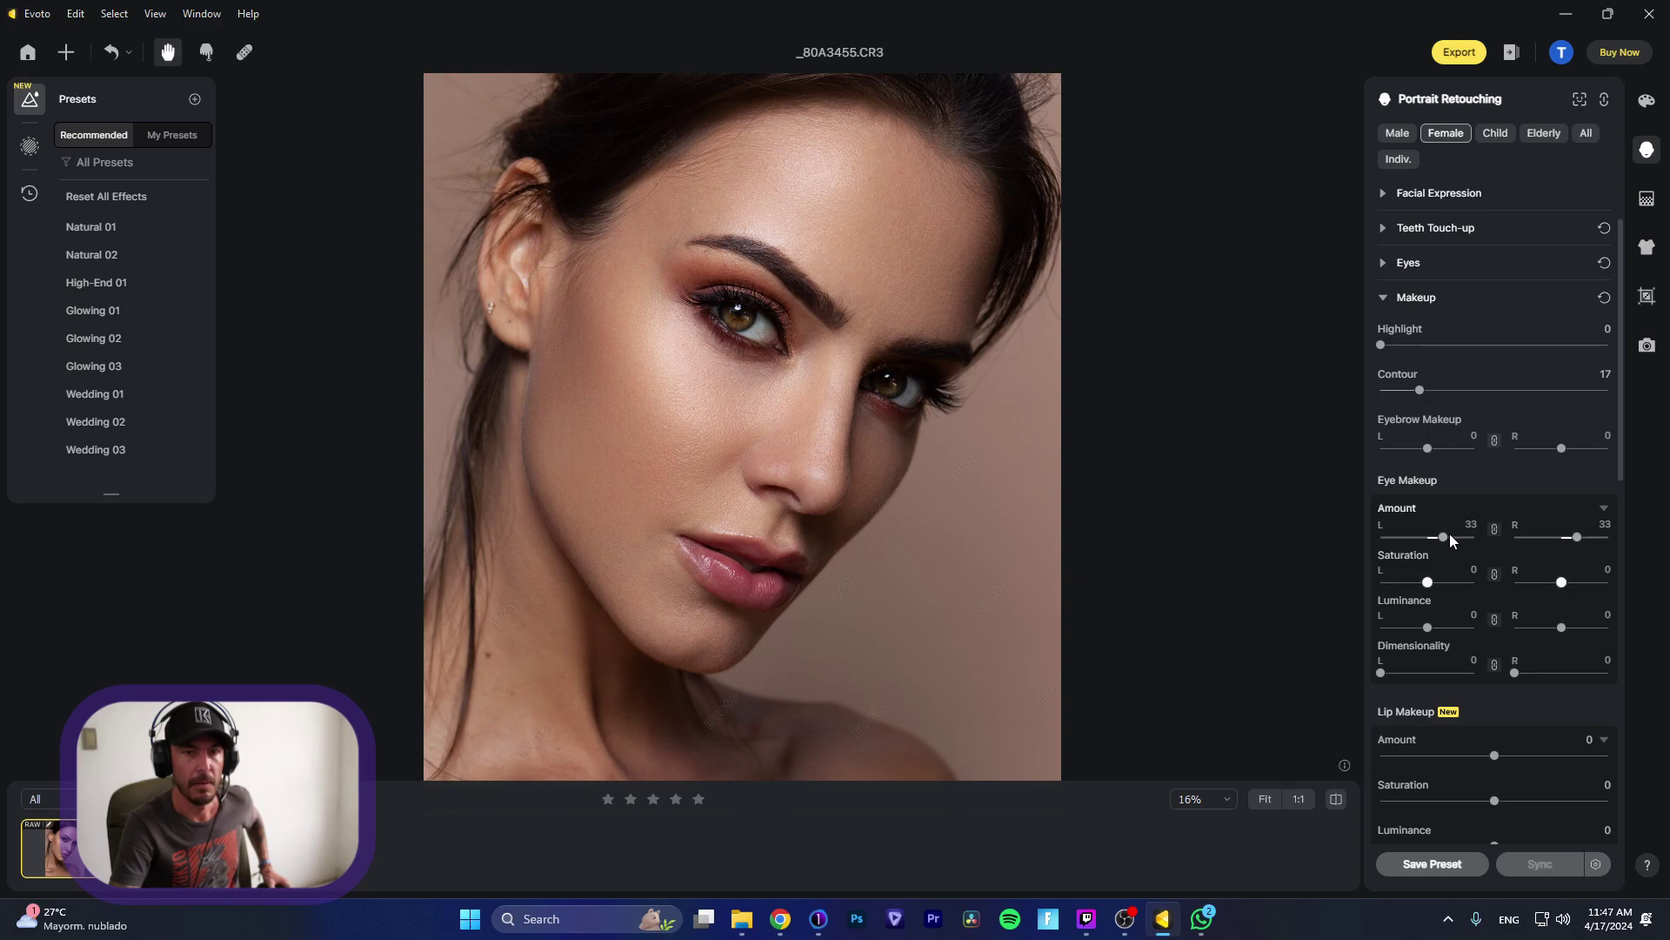
double_click(1437, 537)
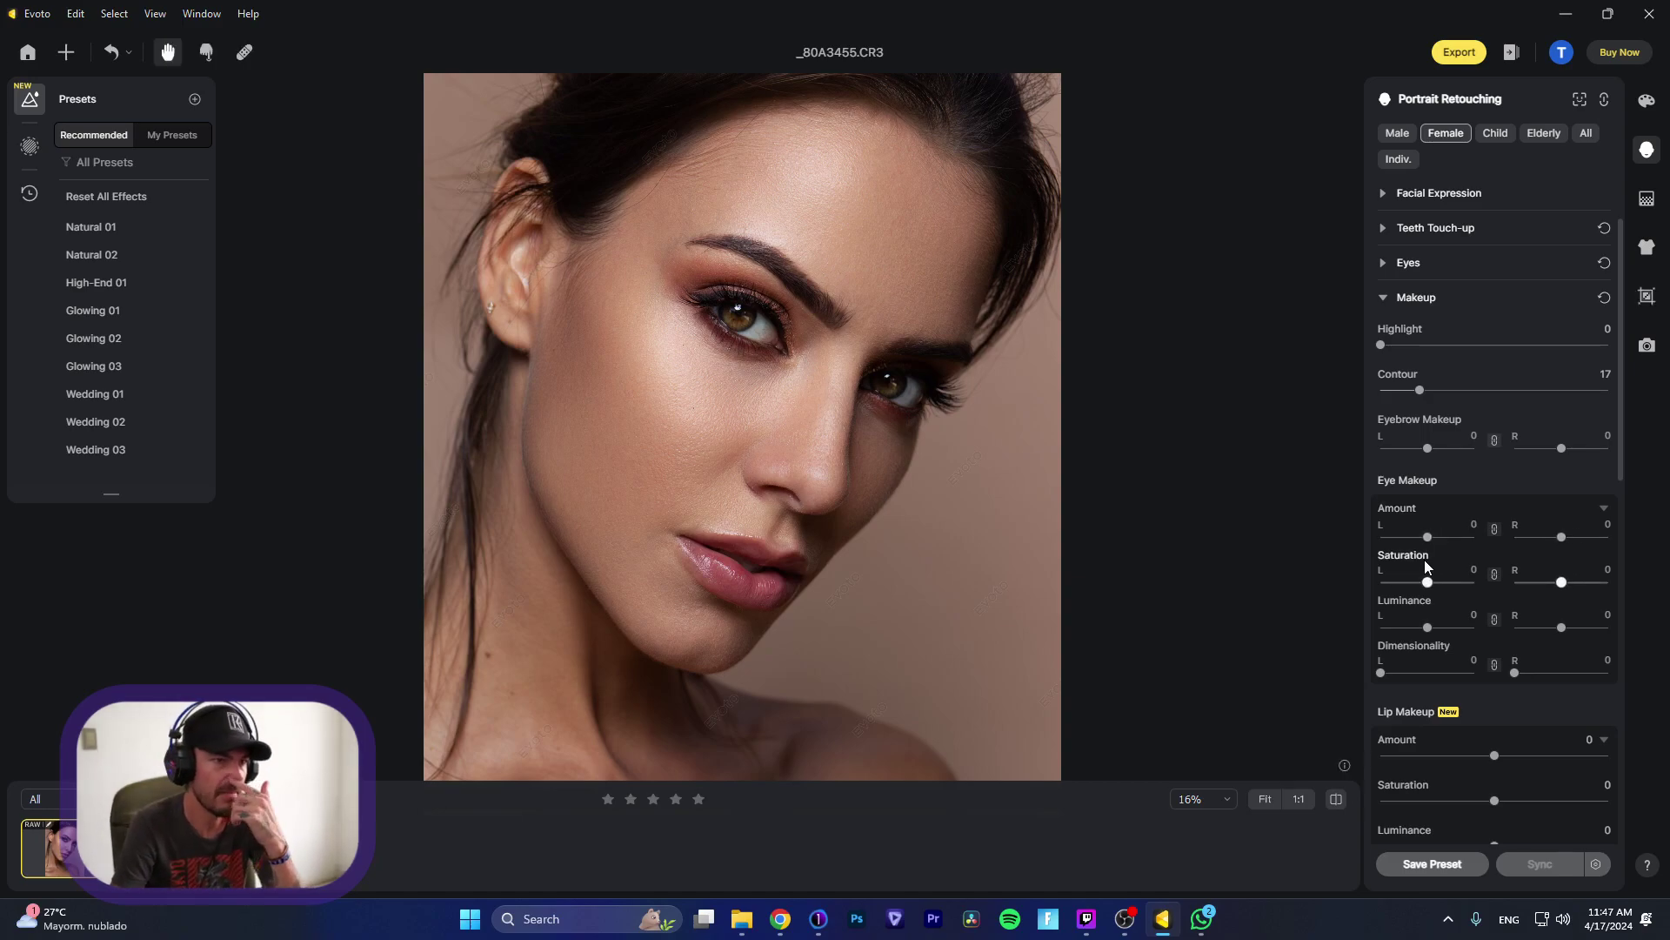
Step: Set the Lip Makeup to Amount 25, Saturation 13, Luminance -5 and Dimensionality 52
scroll(1440, 611, "down", 2)
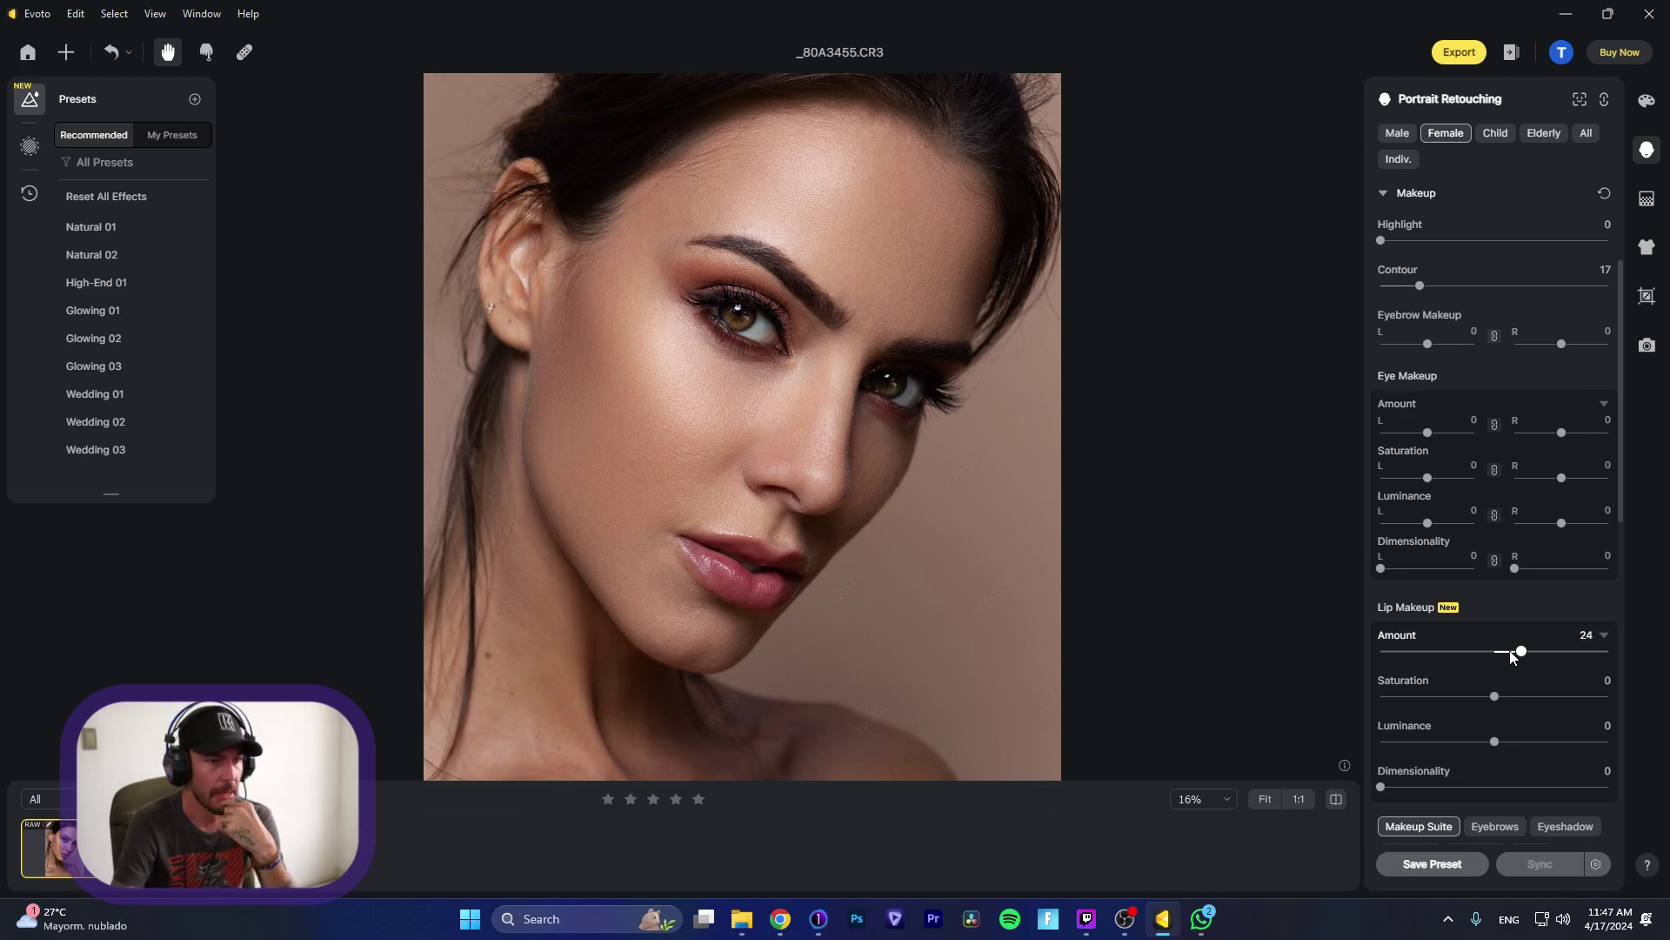
left_click_drag(1529, 651, 1526, 651)
left_click(1497, 697)
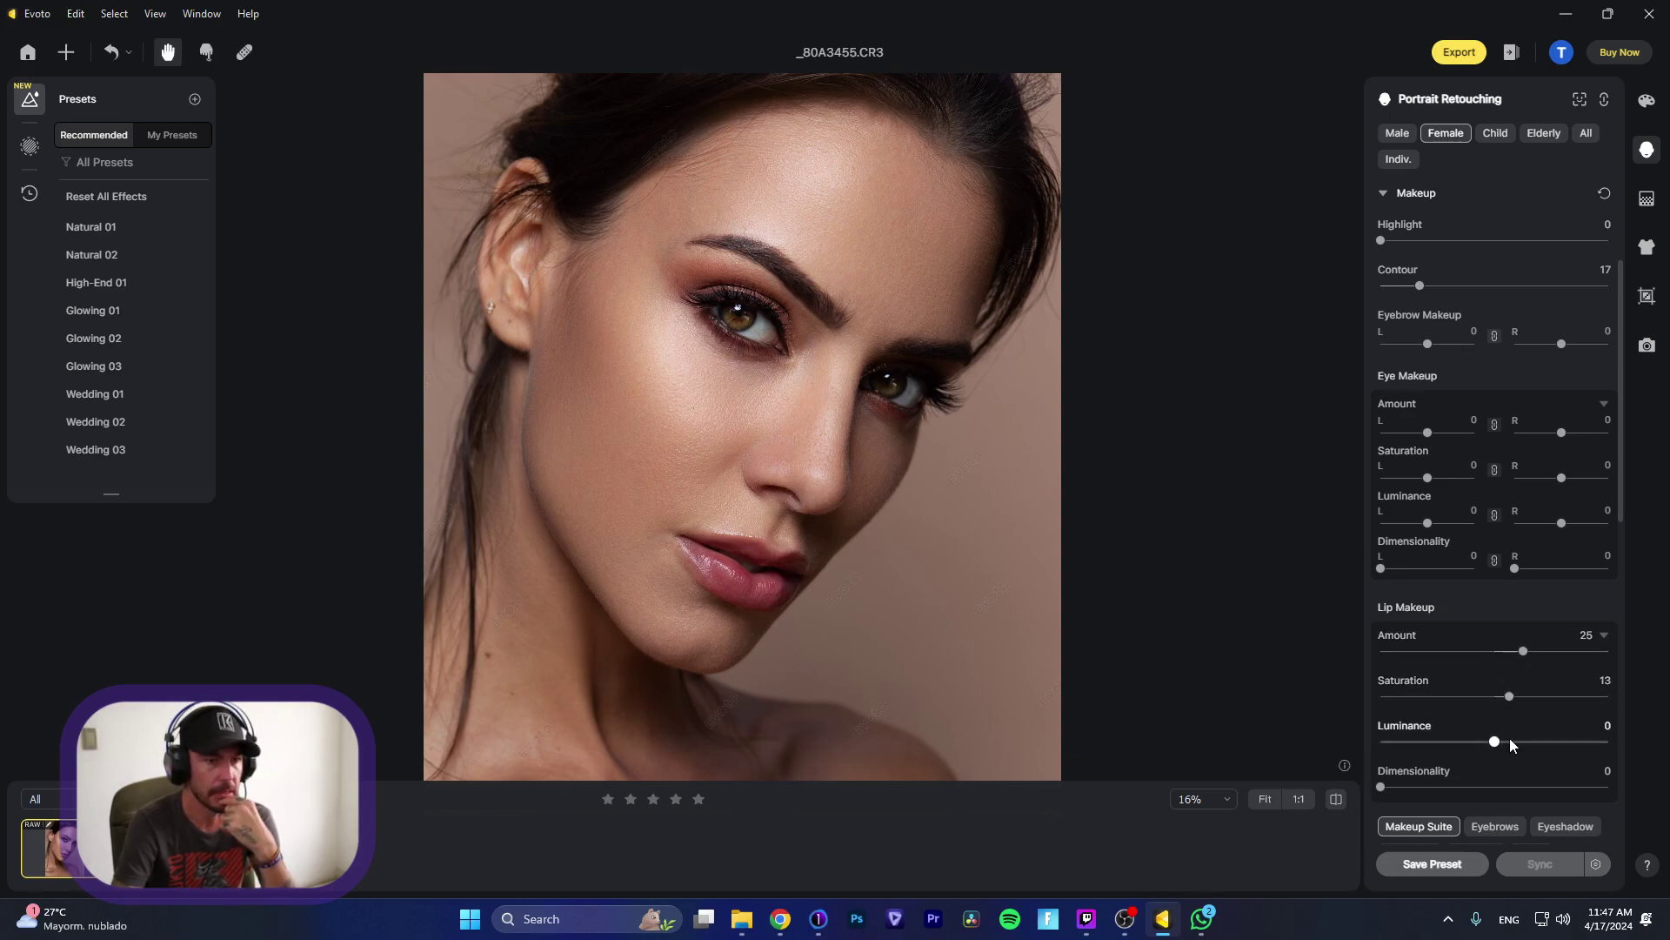
left_click_drag(1516, 742, 1488, 741)
left_click_drag(1383, 787, 1491, 788)
Step: Look through the Makeup Suite styles available for the portrait
scroll(1418, 587, "down", 3)
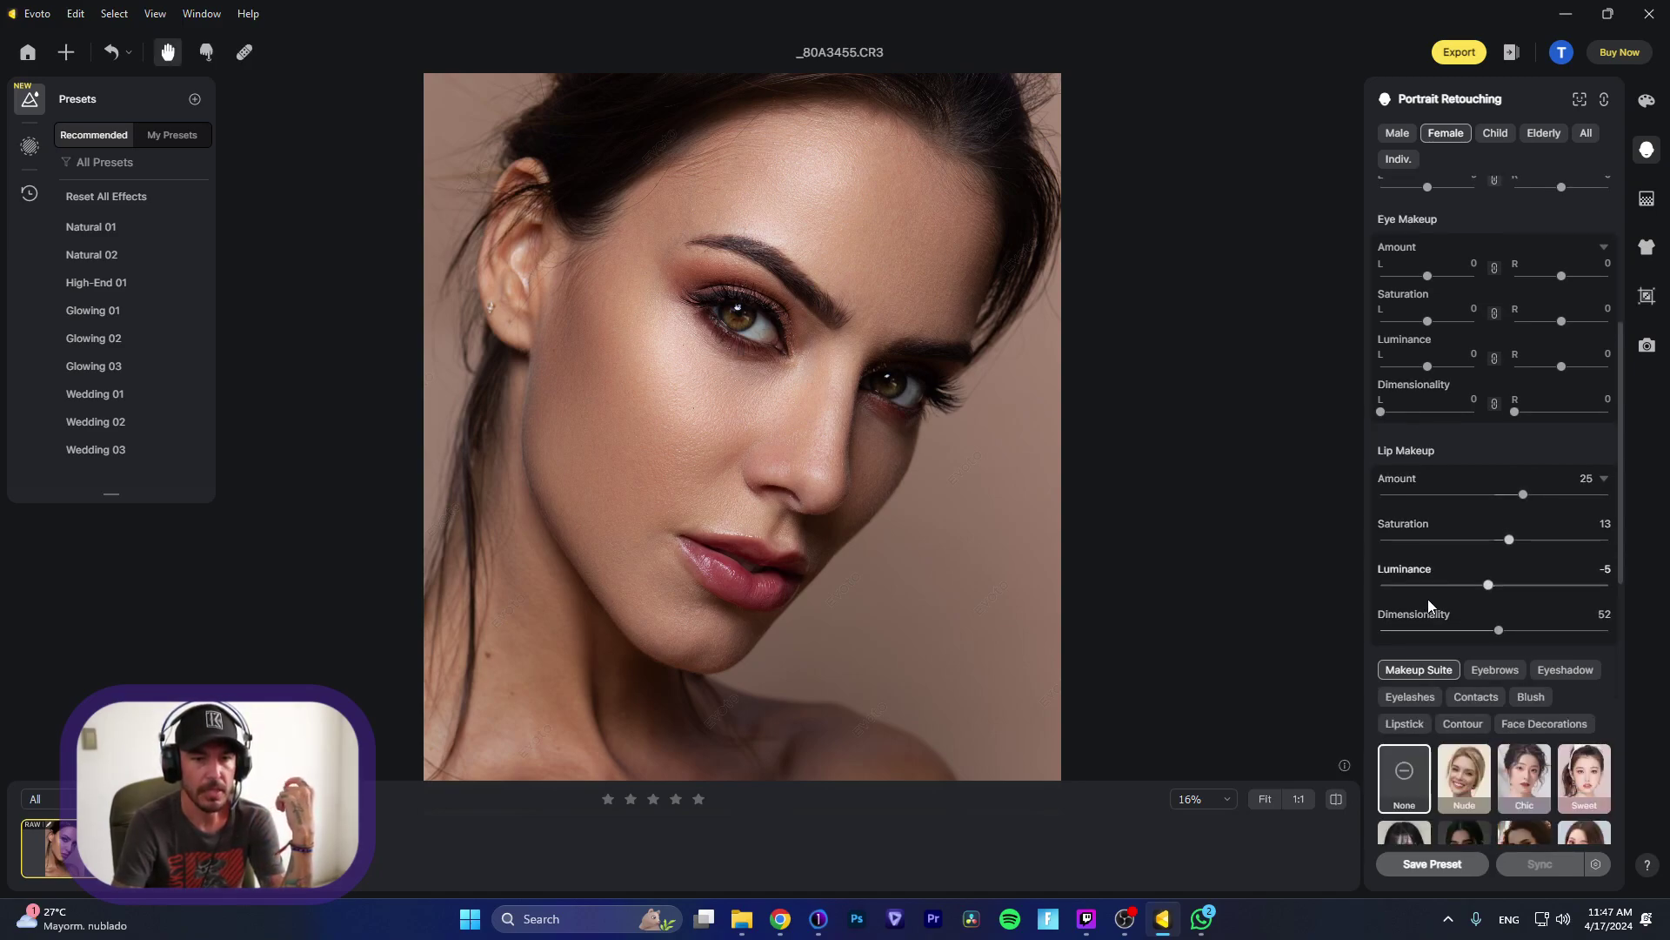
scroll(1428, 598, "down", 2)
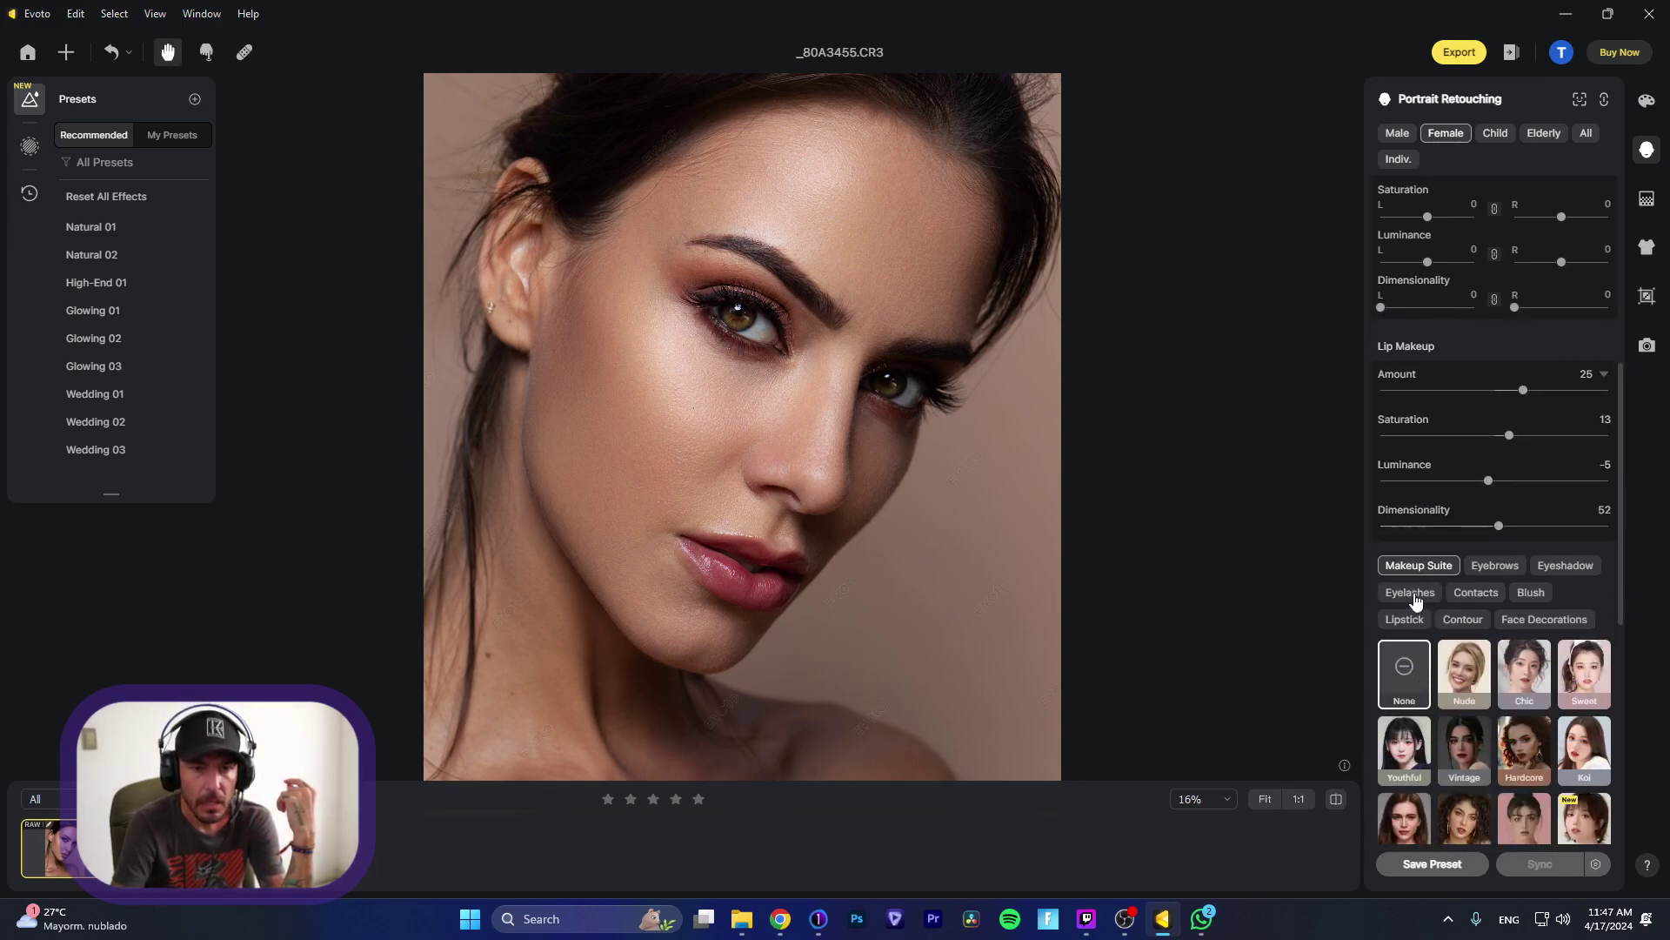
scroll(1412, 533, "down", 5)
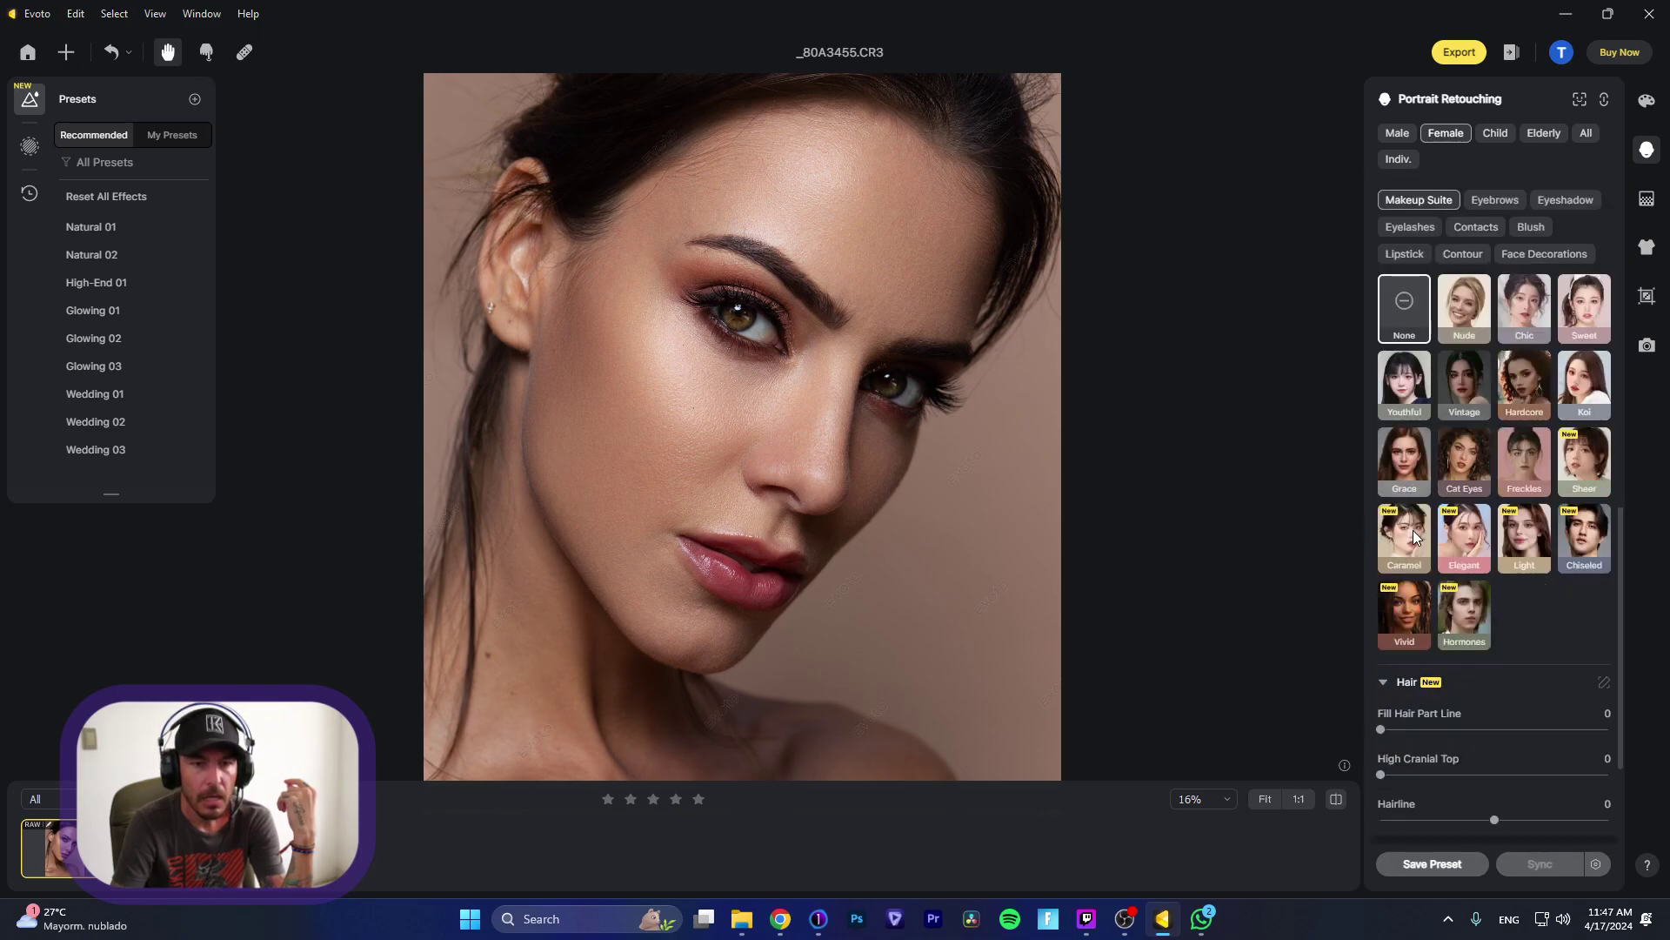
Step: Set Removing Red Veins to 97 for the eyes, checking the whites of the eyes up close
scroll(1423, 529, "up", 6)
scroll(1428, 530, "up", 8)
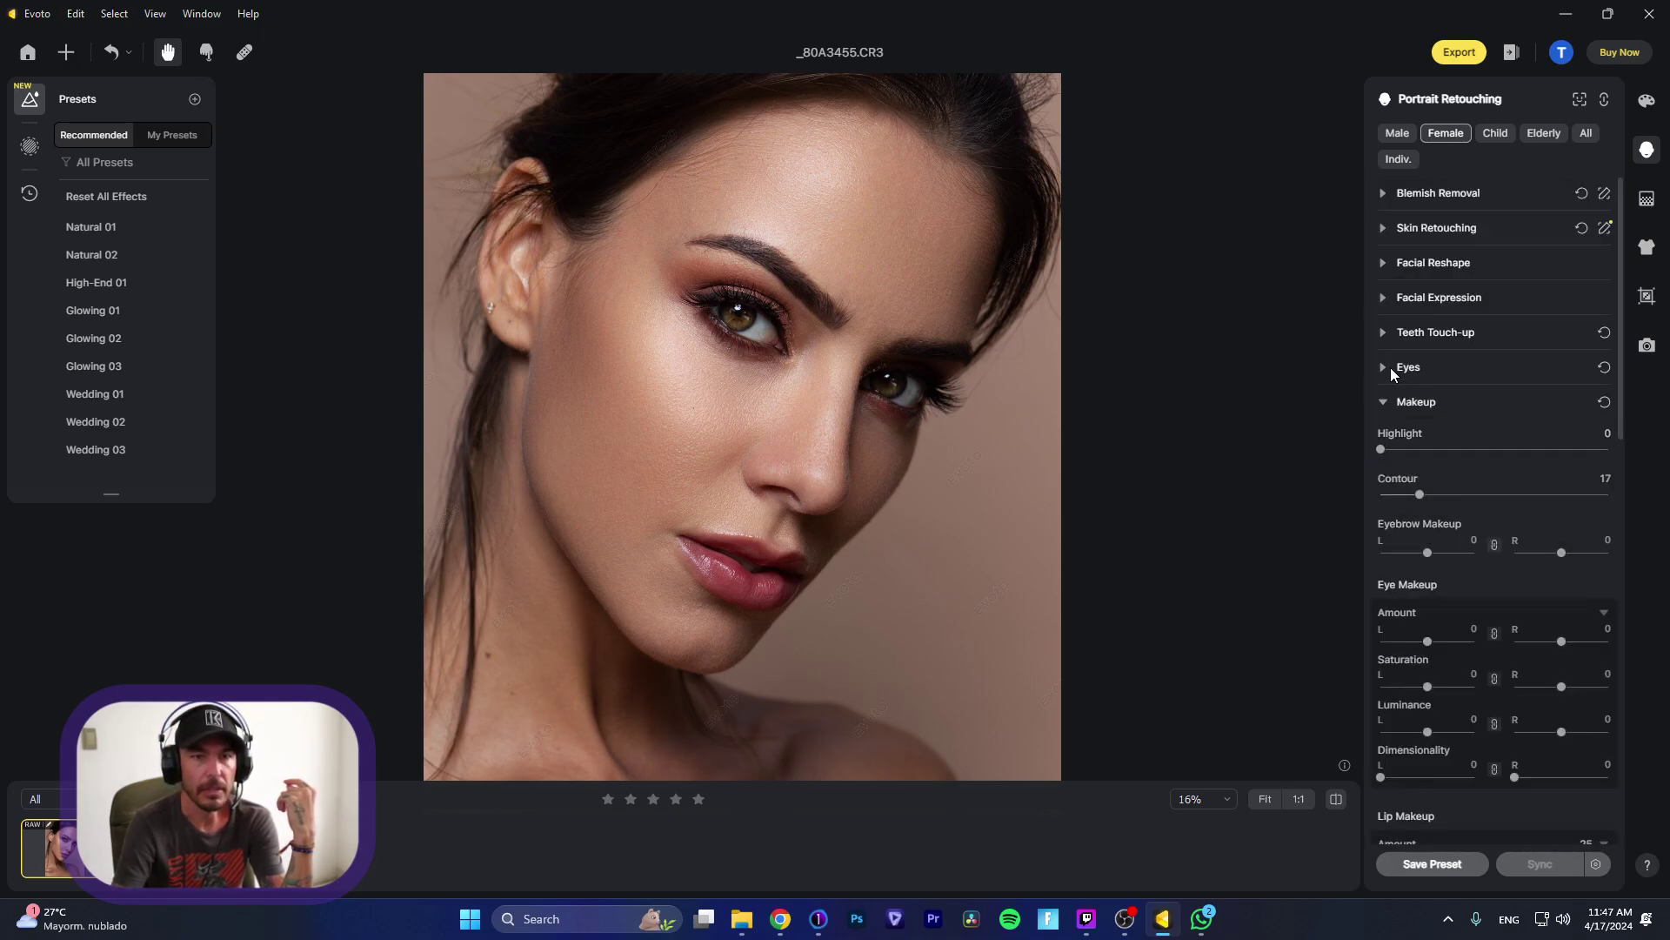
left_click(1385, 366)
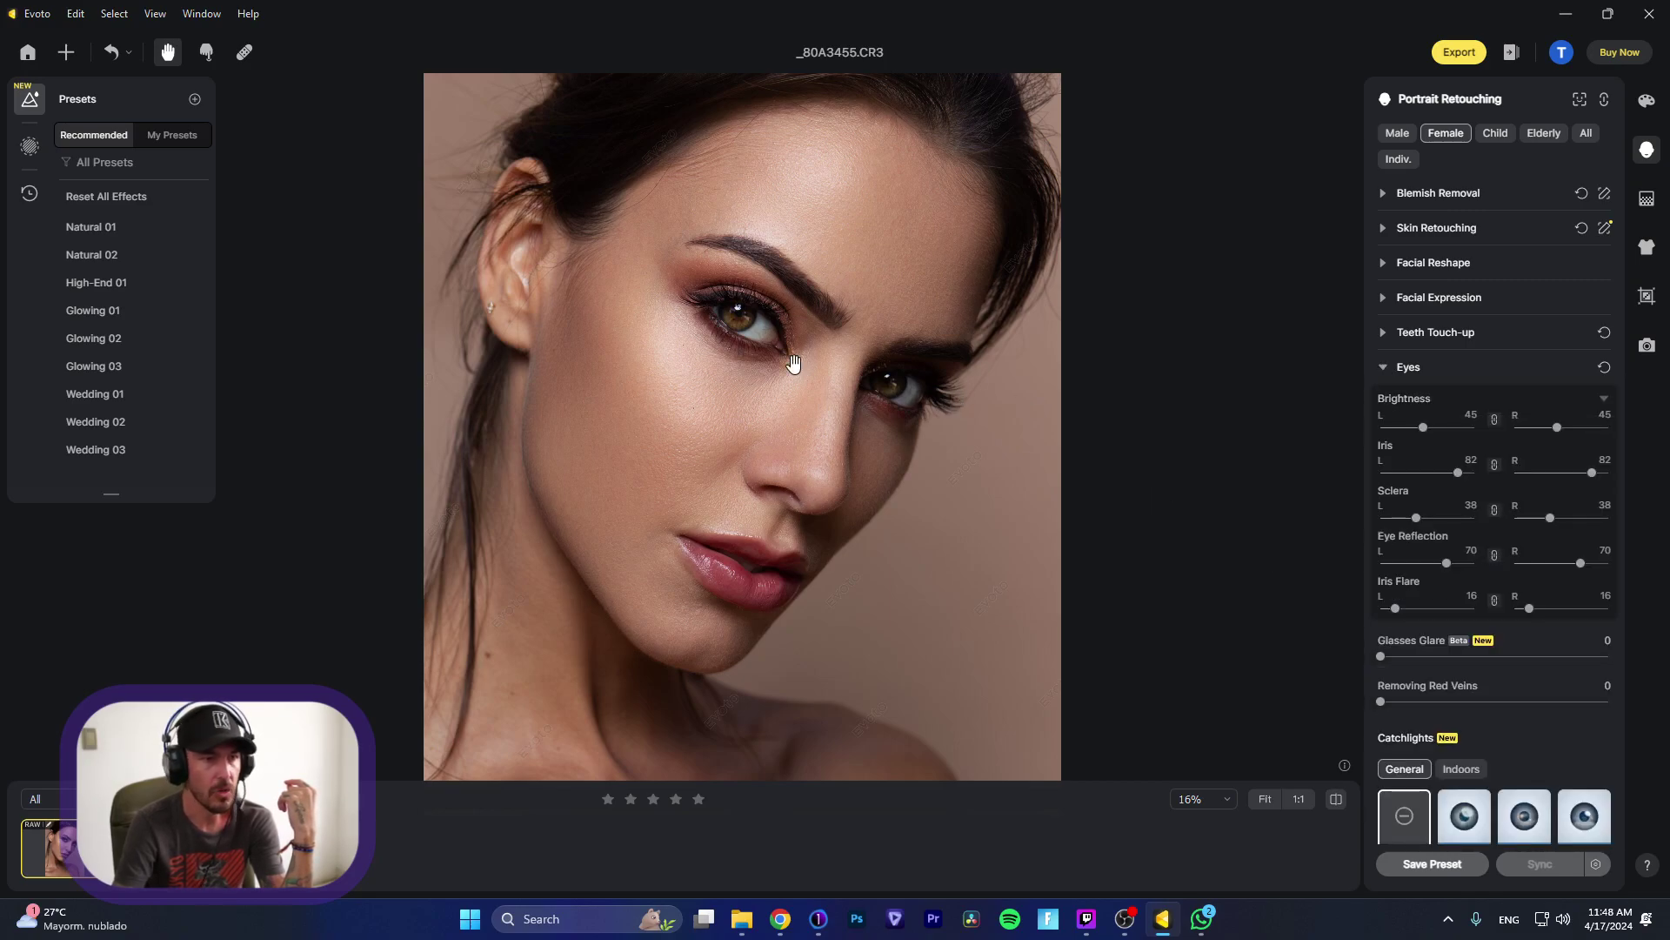
scroll(794, 365, "up", 5)
left_click_drag(841, 370, 802, 435)
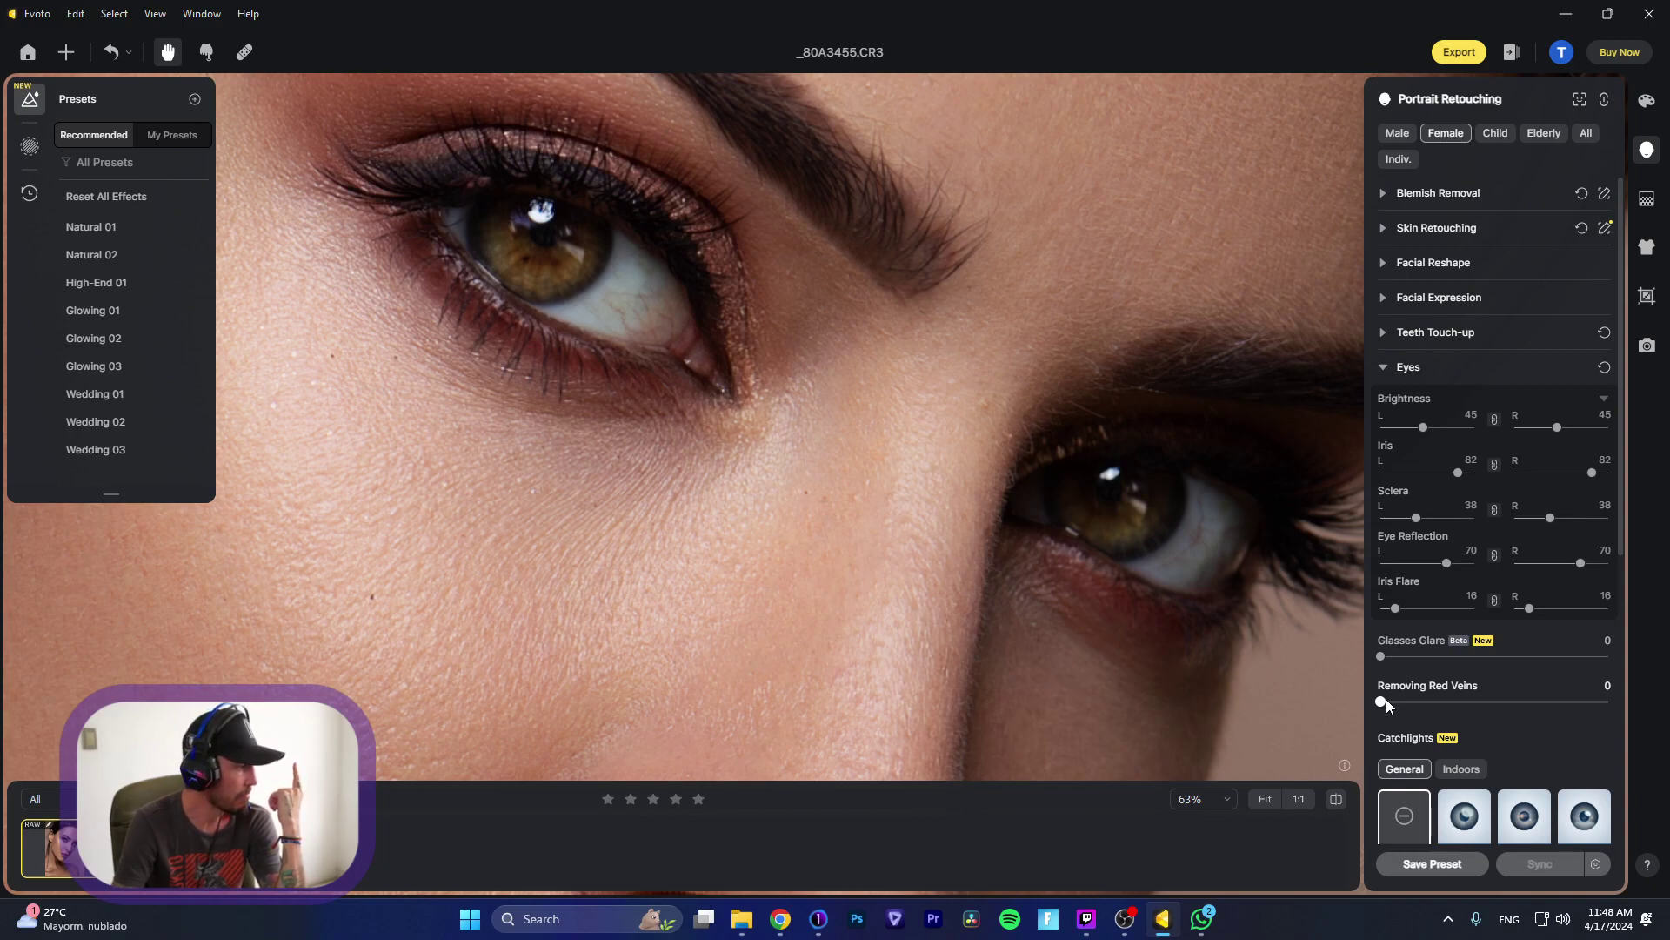
left_click_drag(1386, 698, 1627, 717)
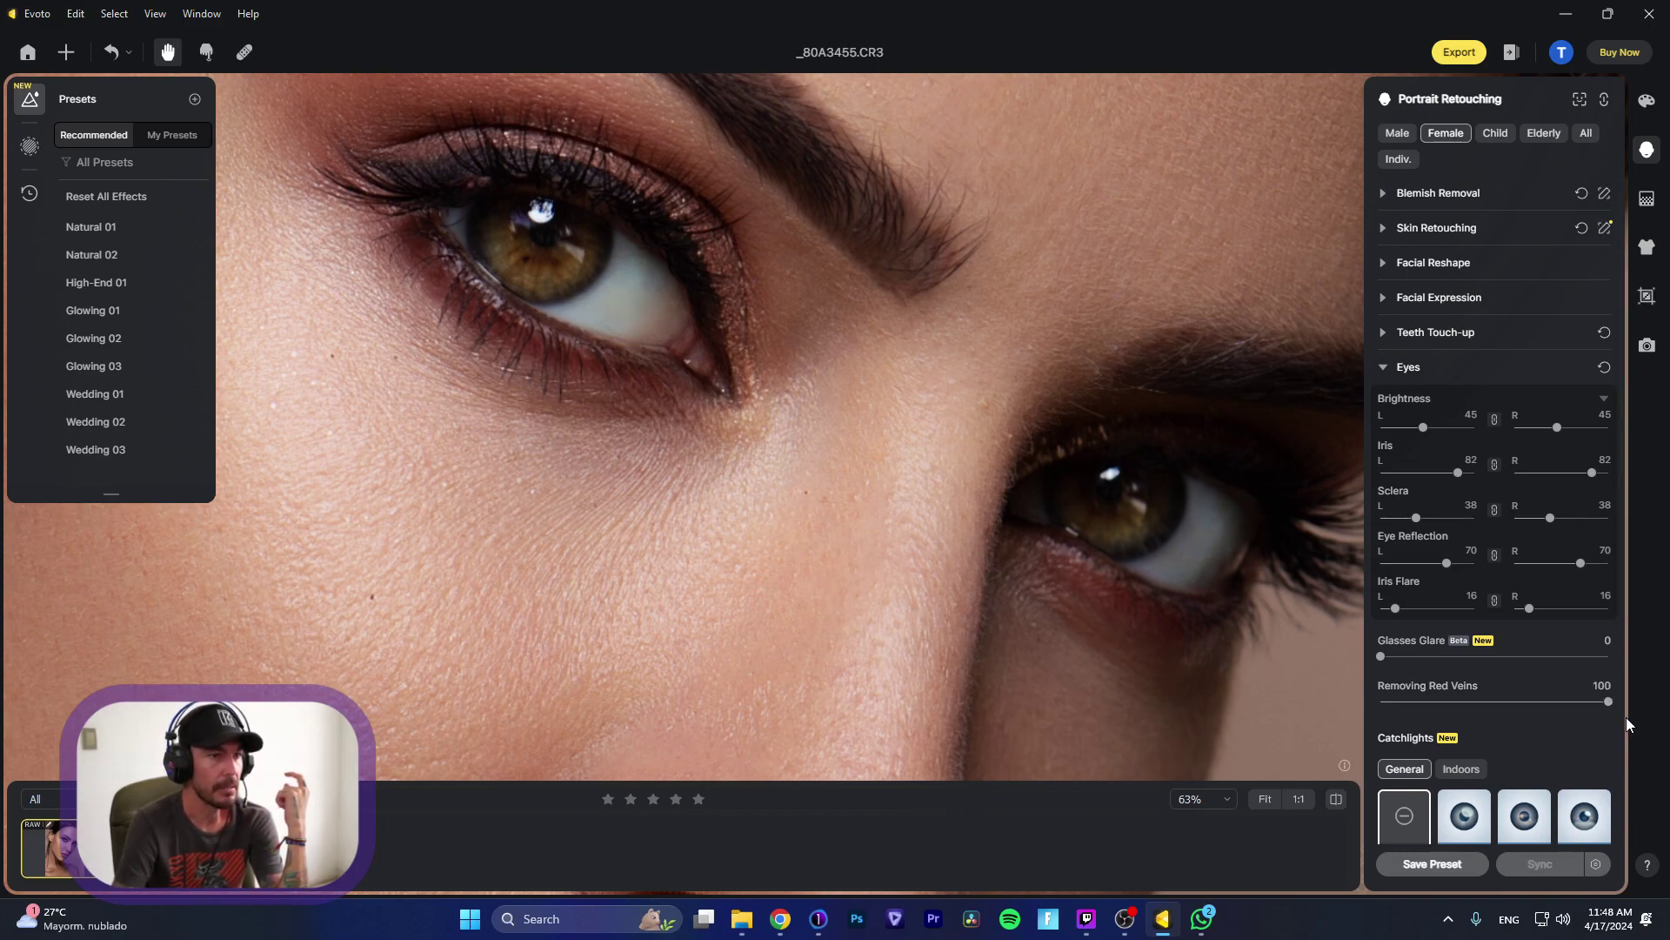
mouse_move(1591, 711)
left_mouse_down()
mouse_move(1550, 713)
mouse_move(1601, 709)
left_mouse_up()
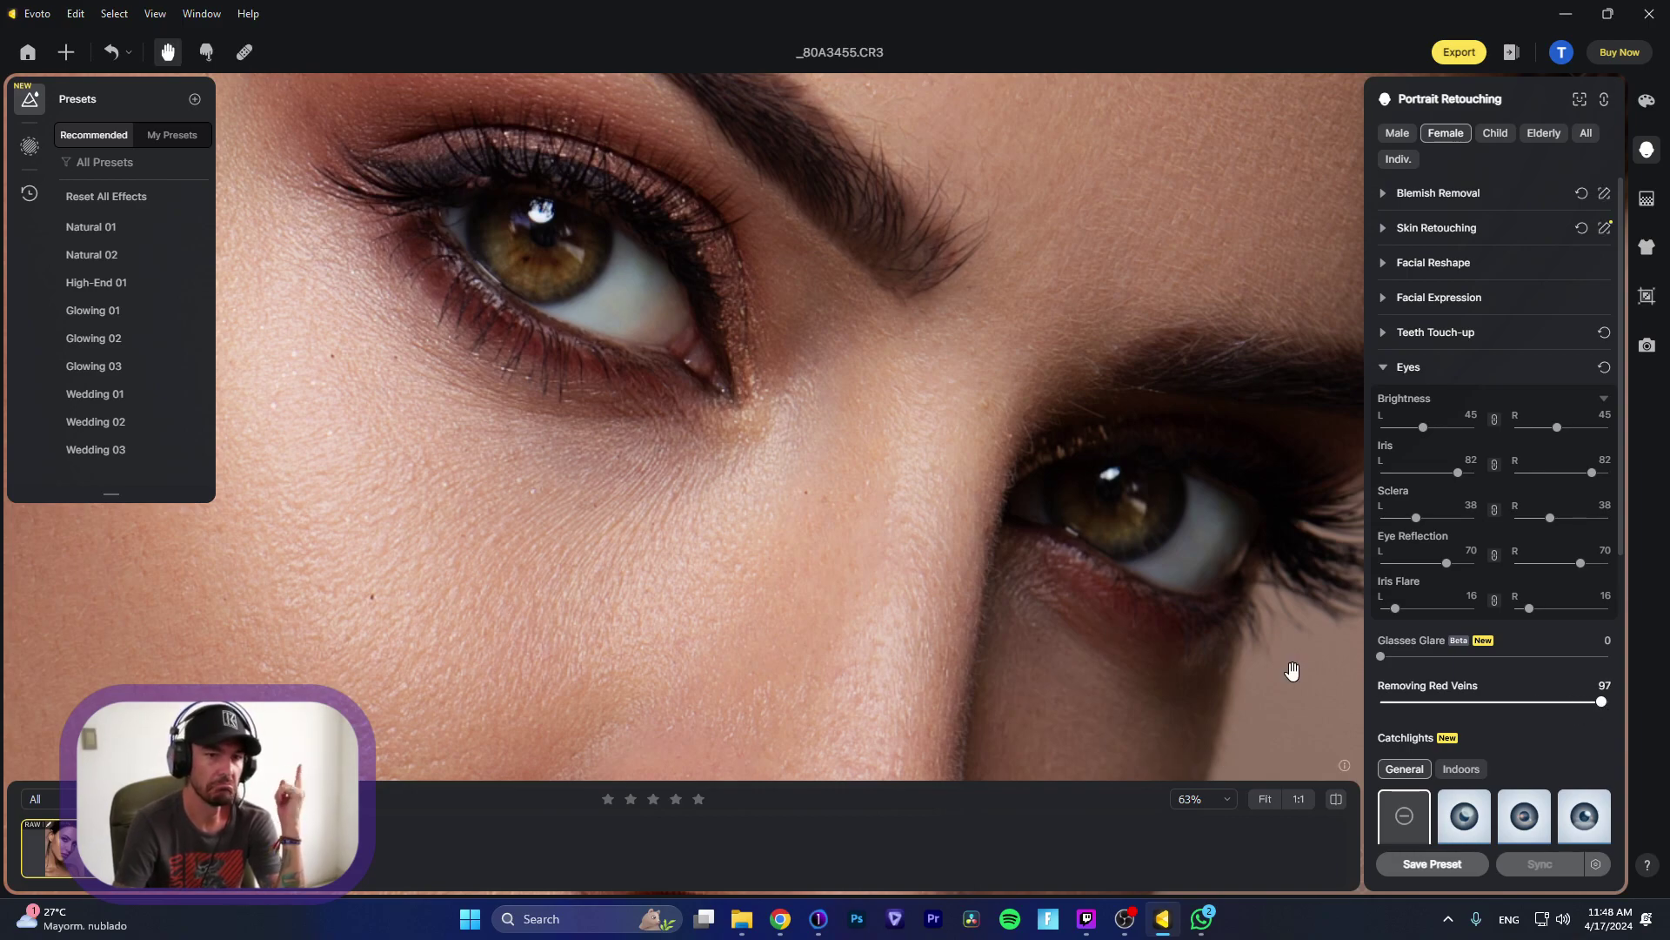
scroll(1081, 609, "down", 5)
scroll(943, 392, "up", 5)
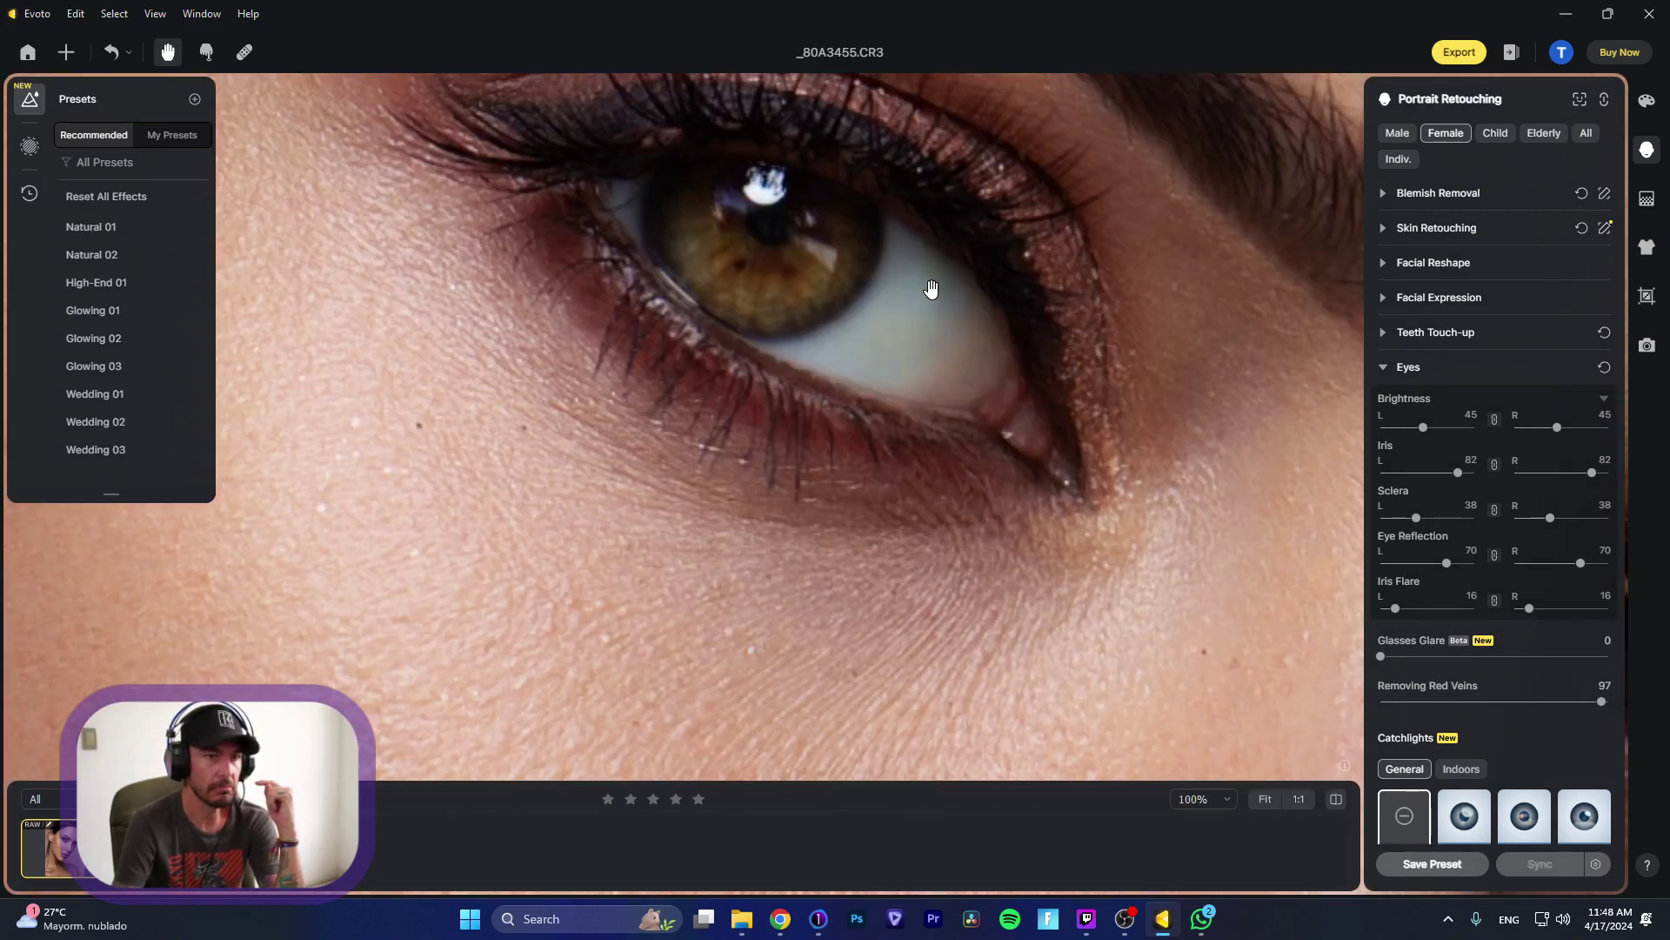
Step: Set Removing Red Veins for the eyes to 76 with the face in view
scroll(929, 285, "down", 5)
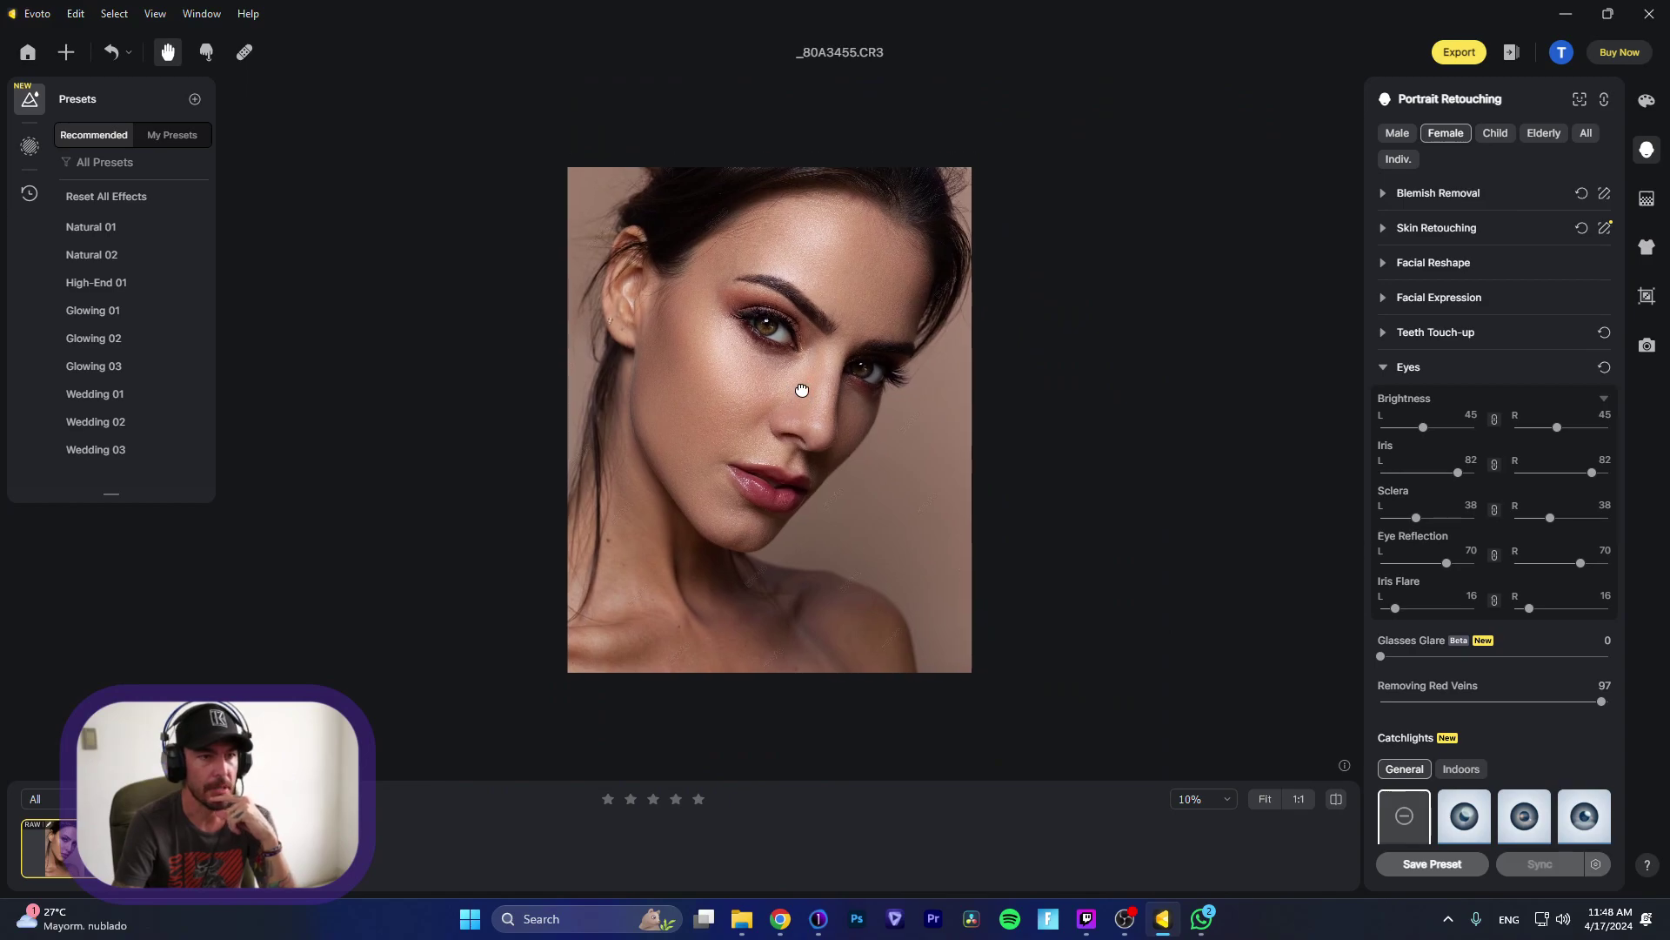
scroll(811, 372, "up", 1)
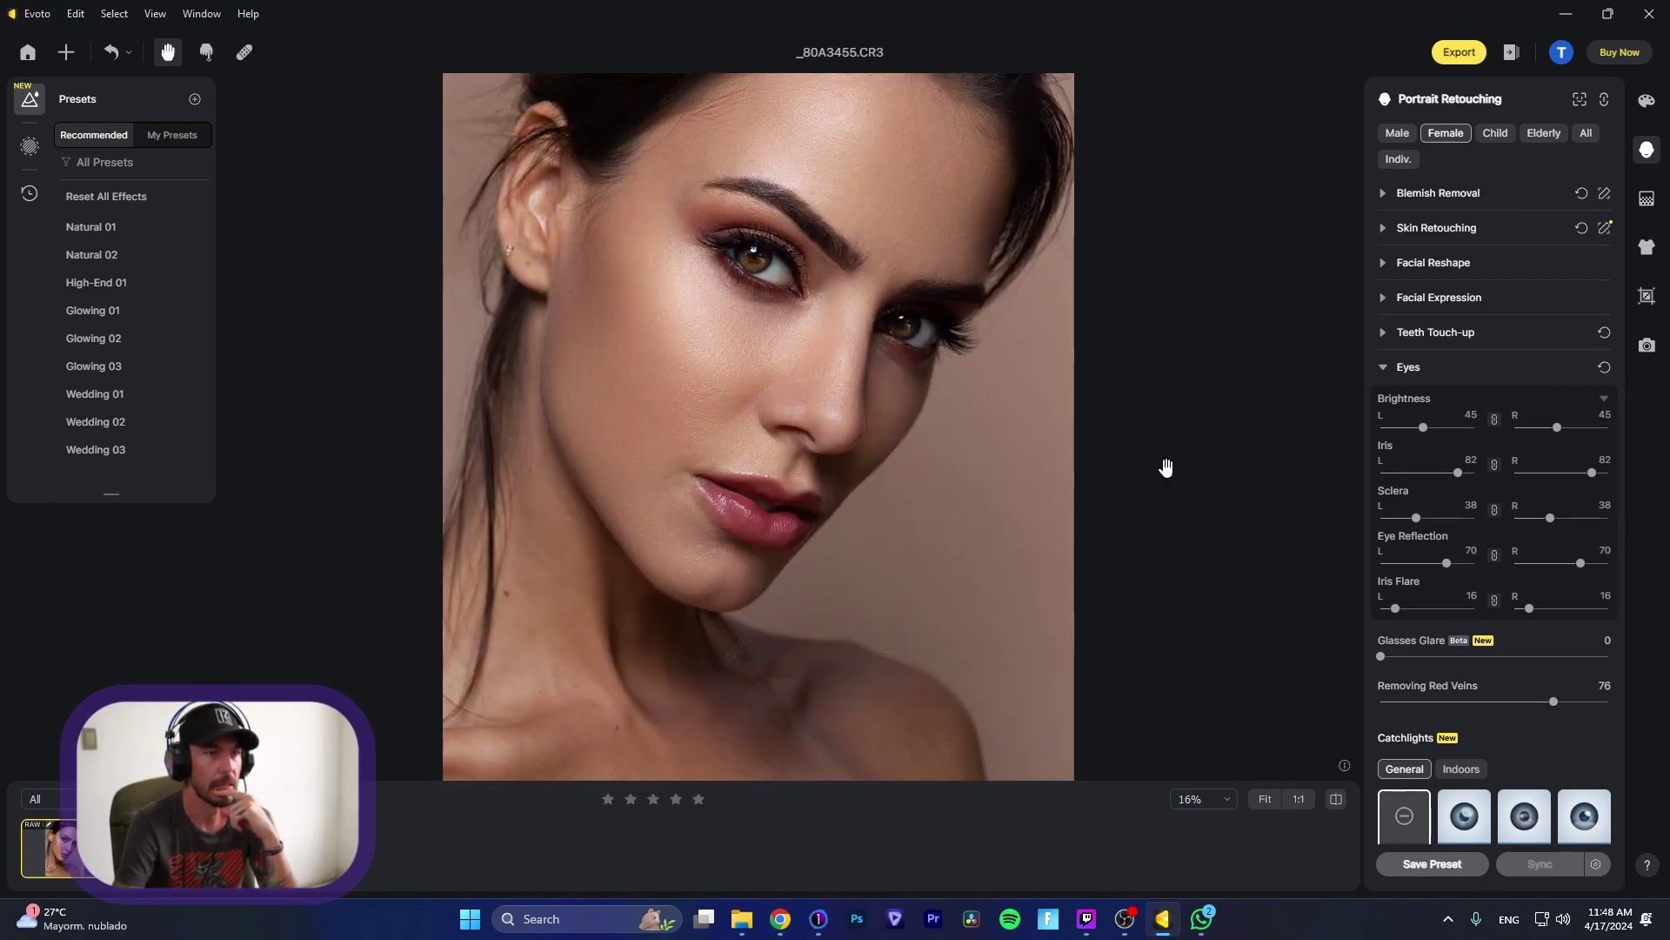
left_click(1382, 368)
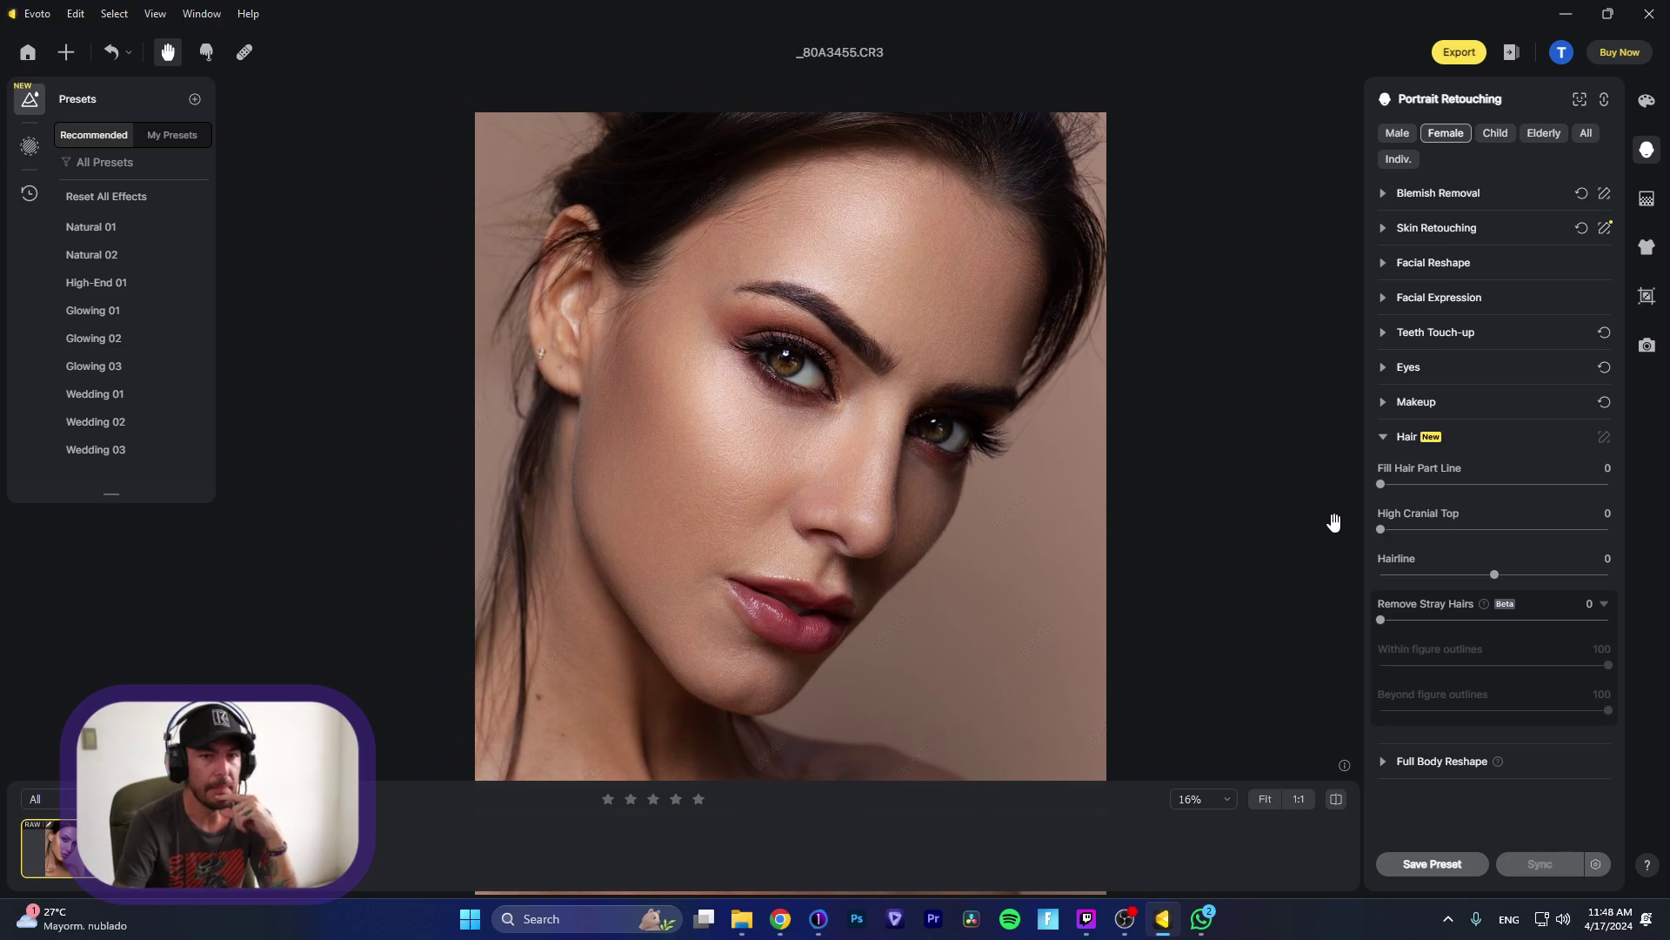
Step: Try the hair adjustments Fill Hair Part Line at 100, High Cranial Top, and Hairline at 57, returning all of them to 0
left_click_drag(1383, 489, 1583, 496)
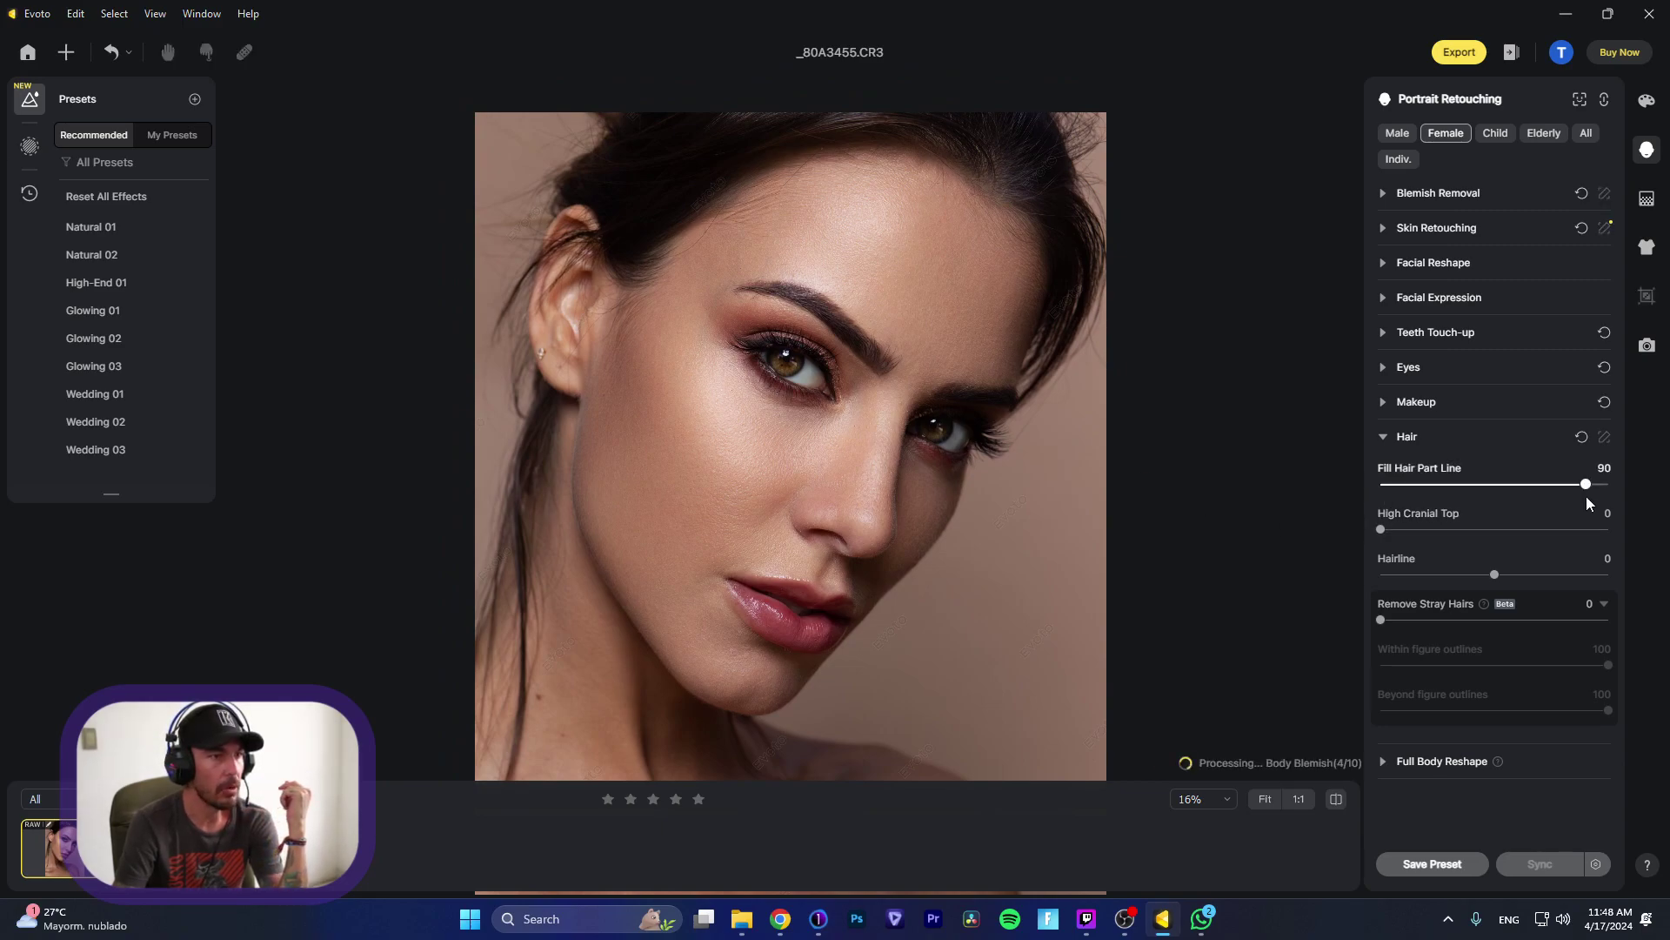
left_click_drag(1585, 496, 1658, 511)
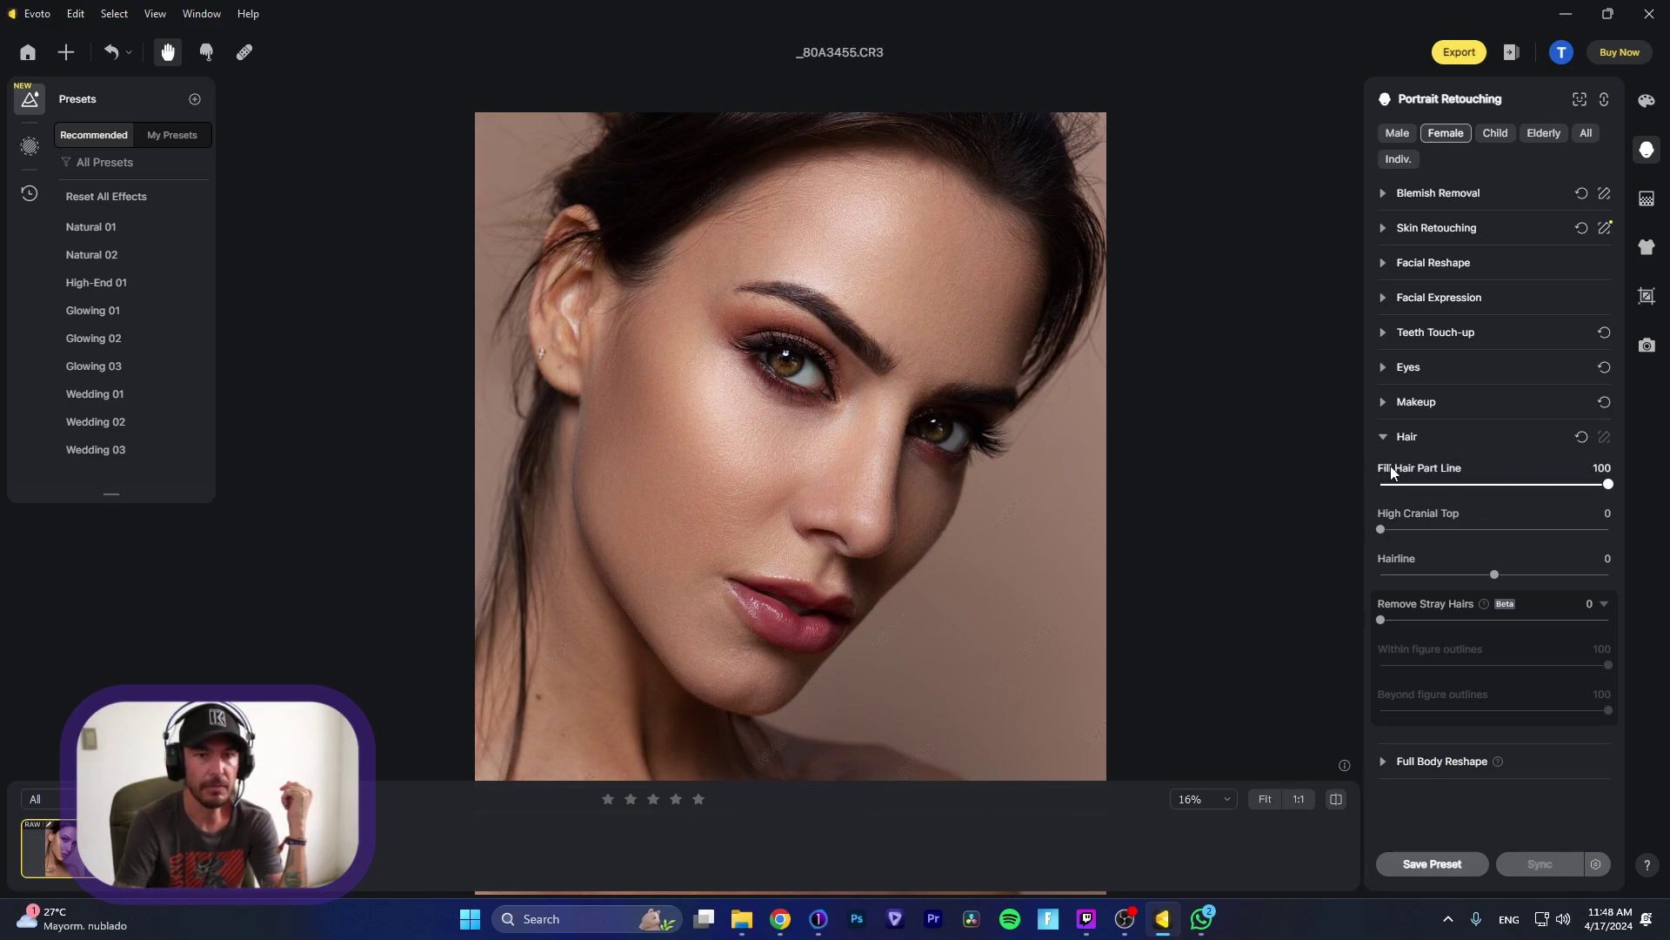
left_click_drag(1605, 483, 1312, 503)
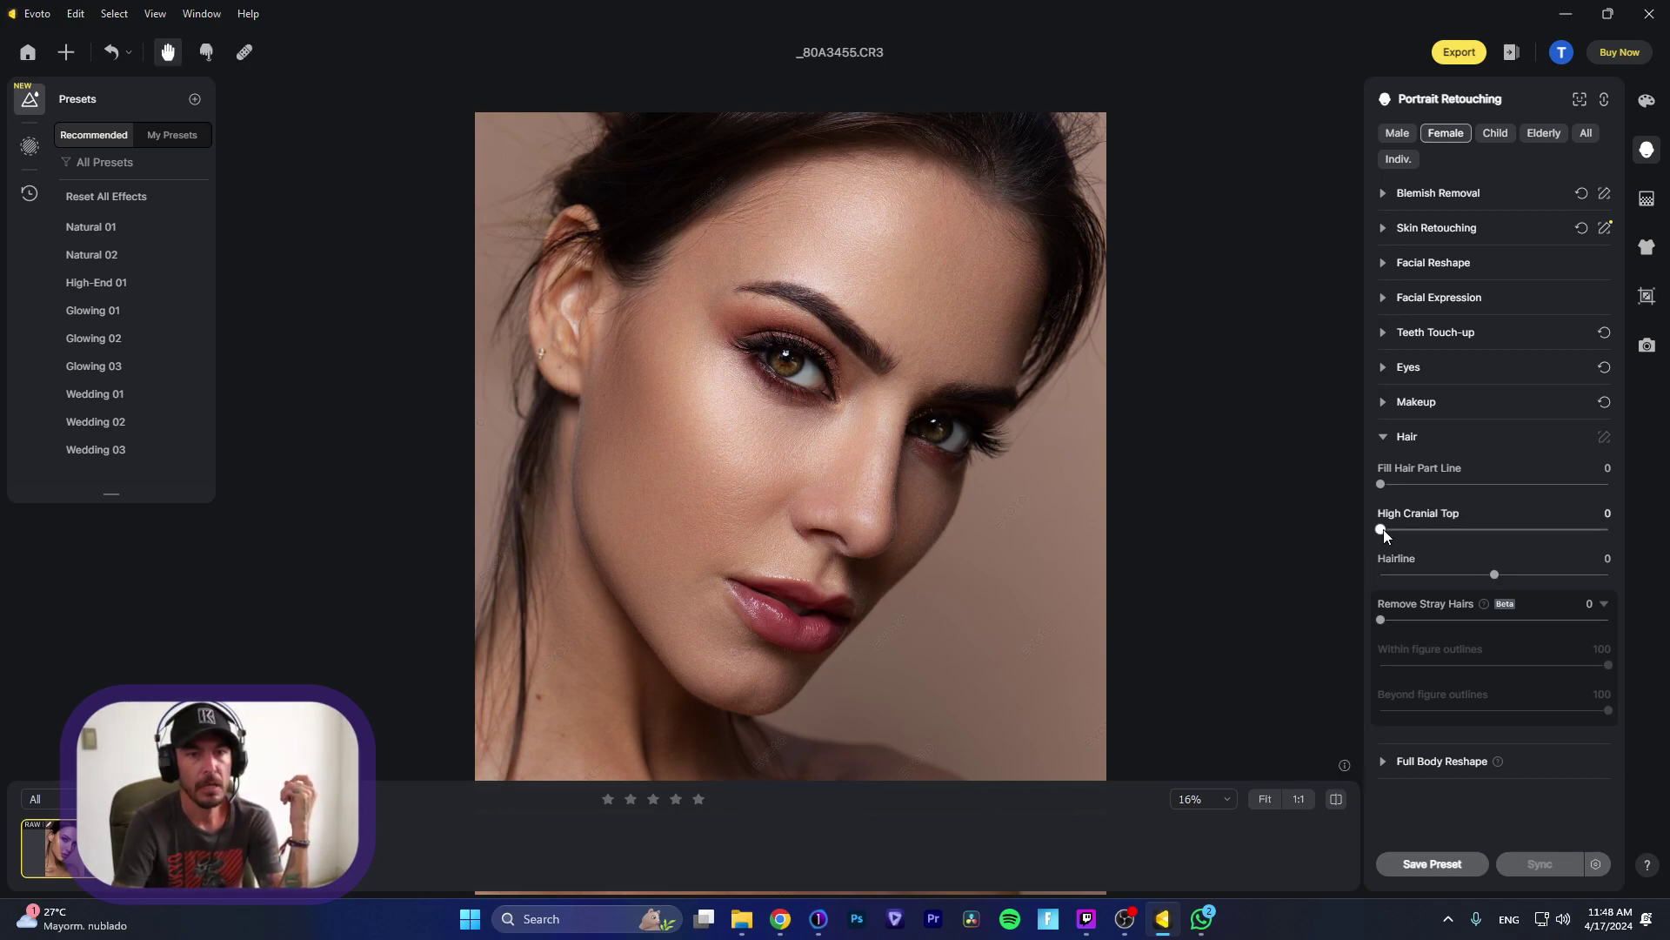
left_click_drag(1383, 528, 1313, 525)
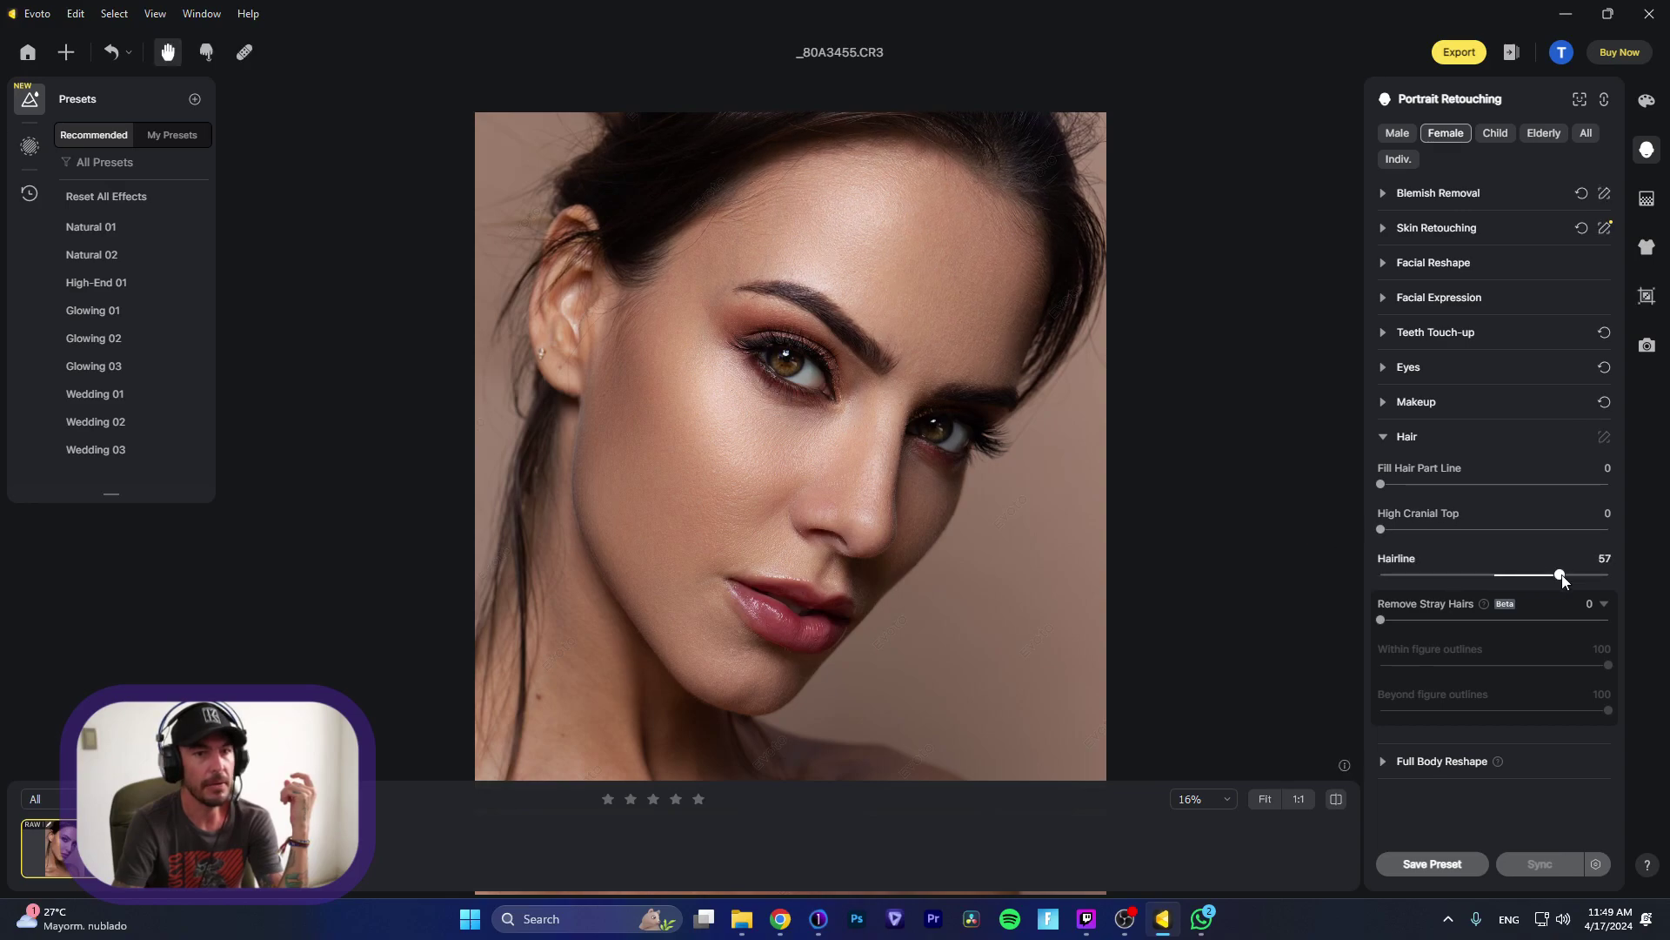
left_click_drag(1562, 574, 1459, 584)
double_click(1411, 594)
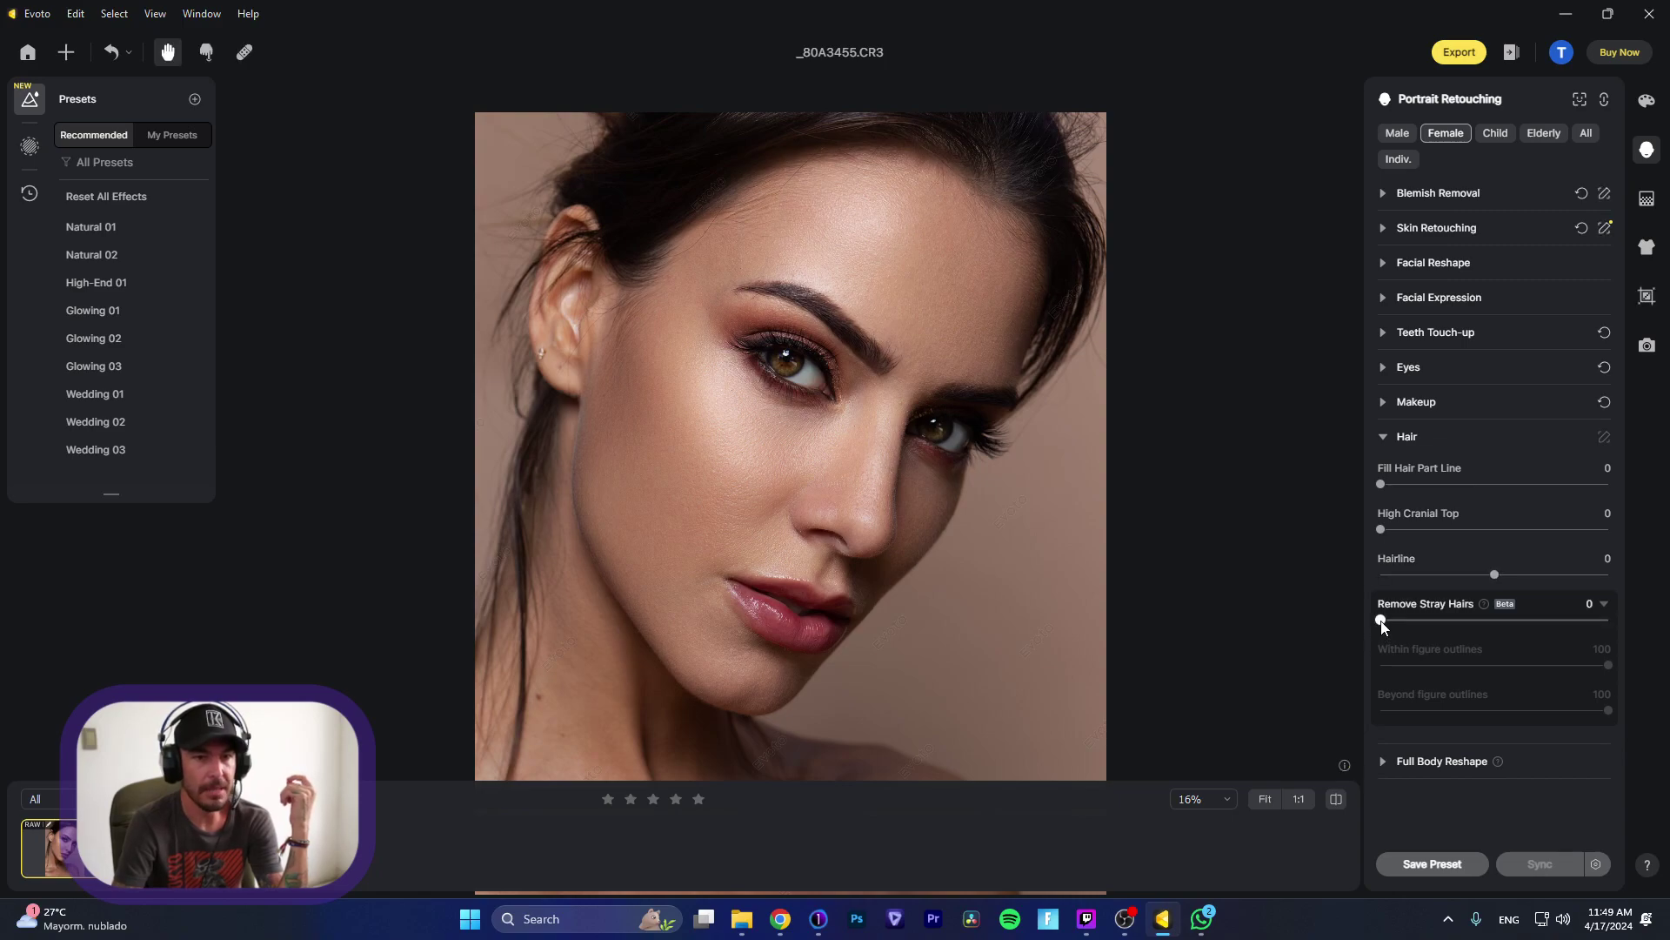
Step: Set Remove Stray Hairs to 100, comparing it against 0 and checking the hair around the ear and forehead up close
left_click_drag(1383, 619, 1609, 619)
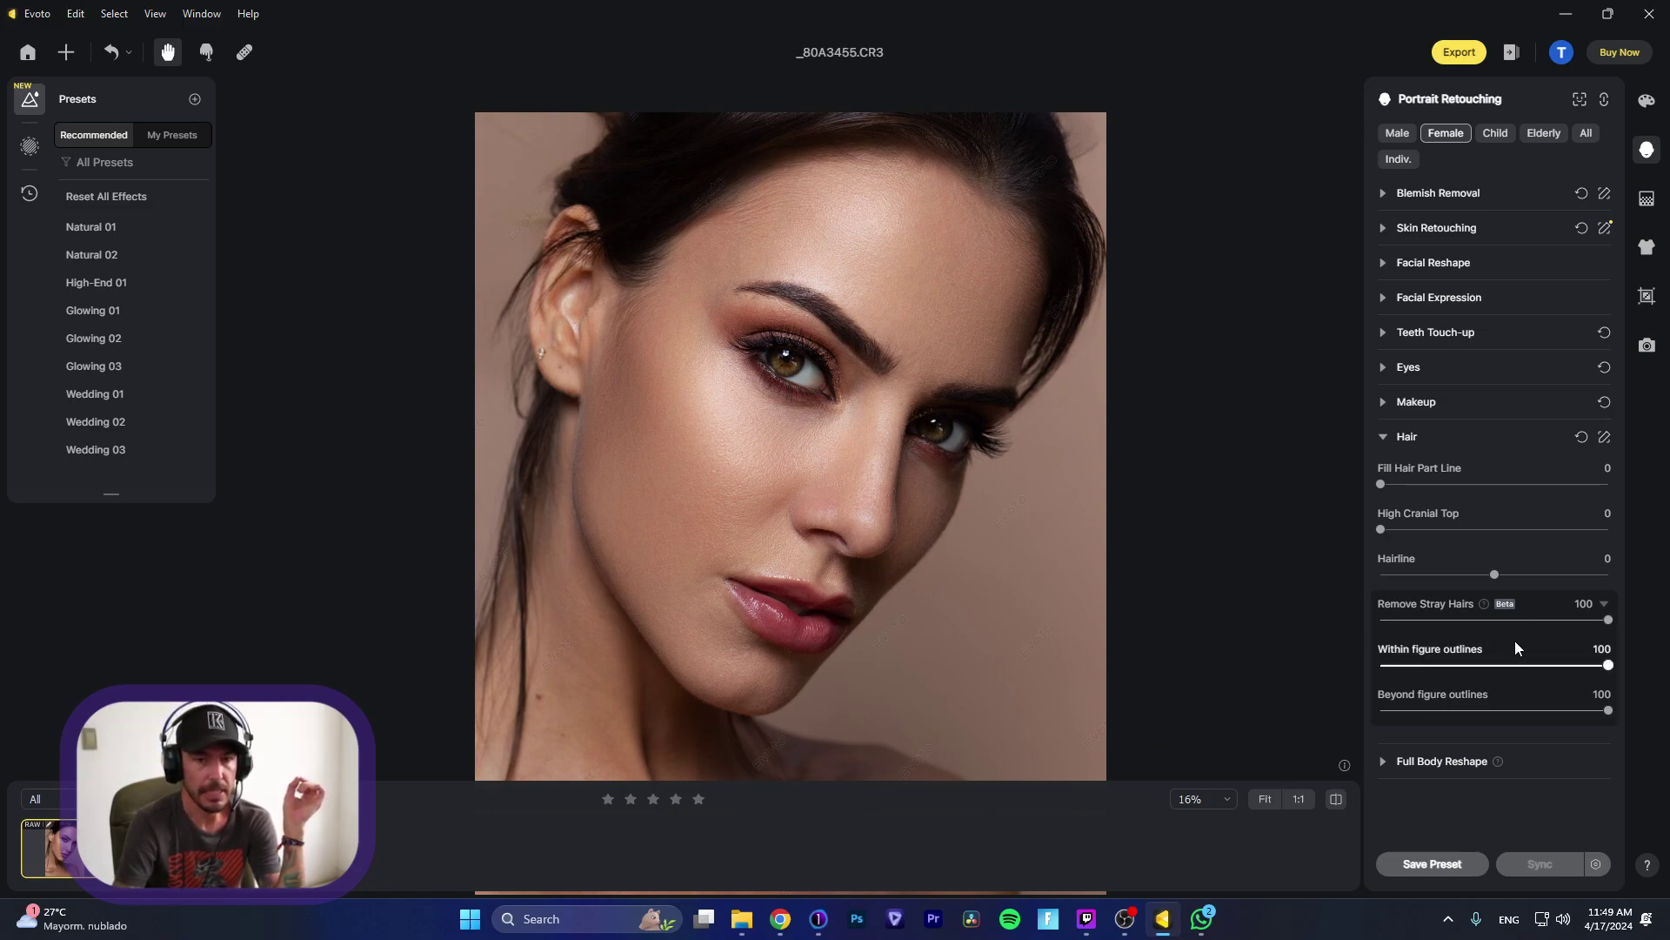
left_click_drag(1608, 619, 1354, 629)
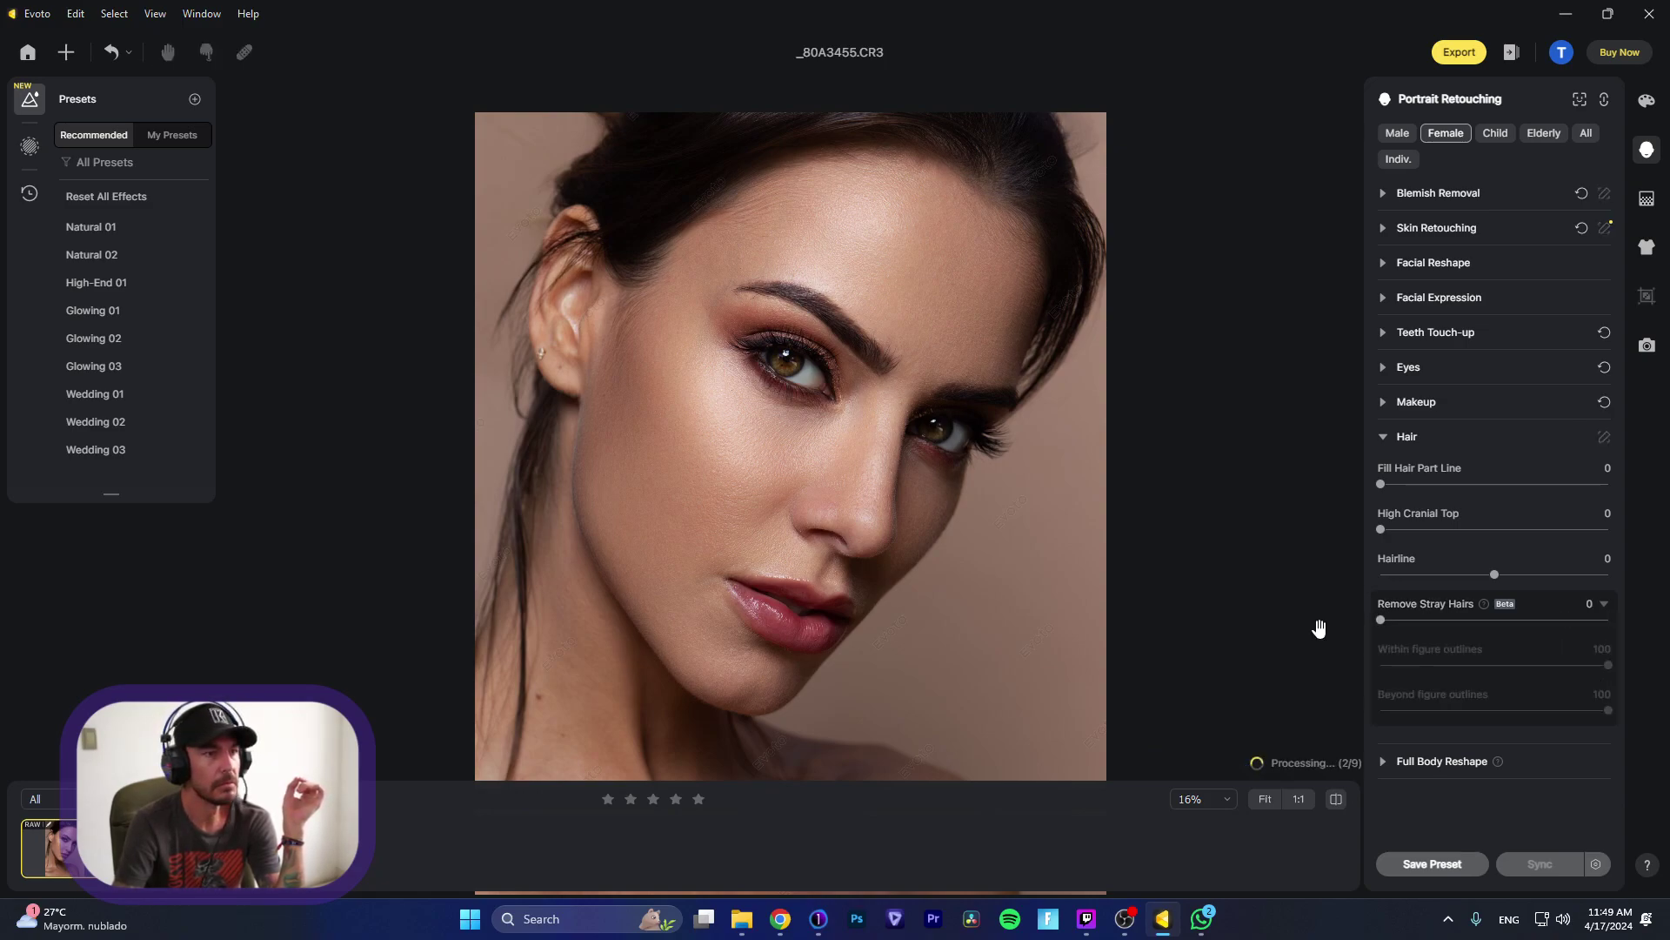
left_click(1388, 619)
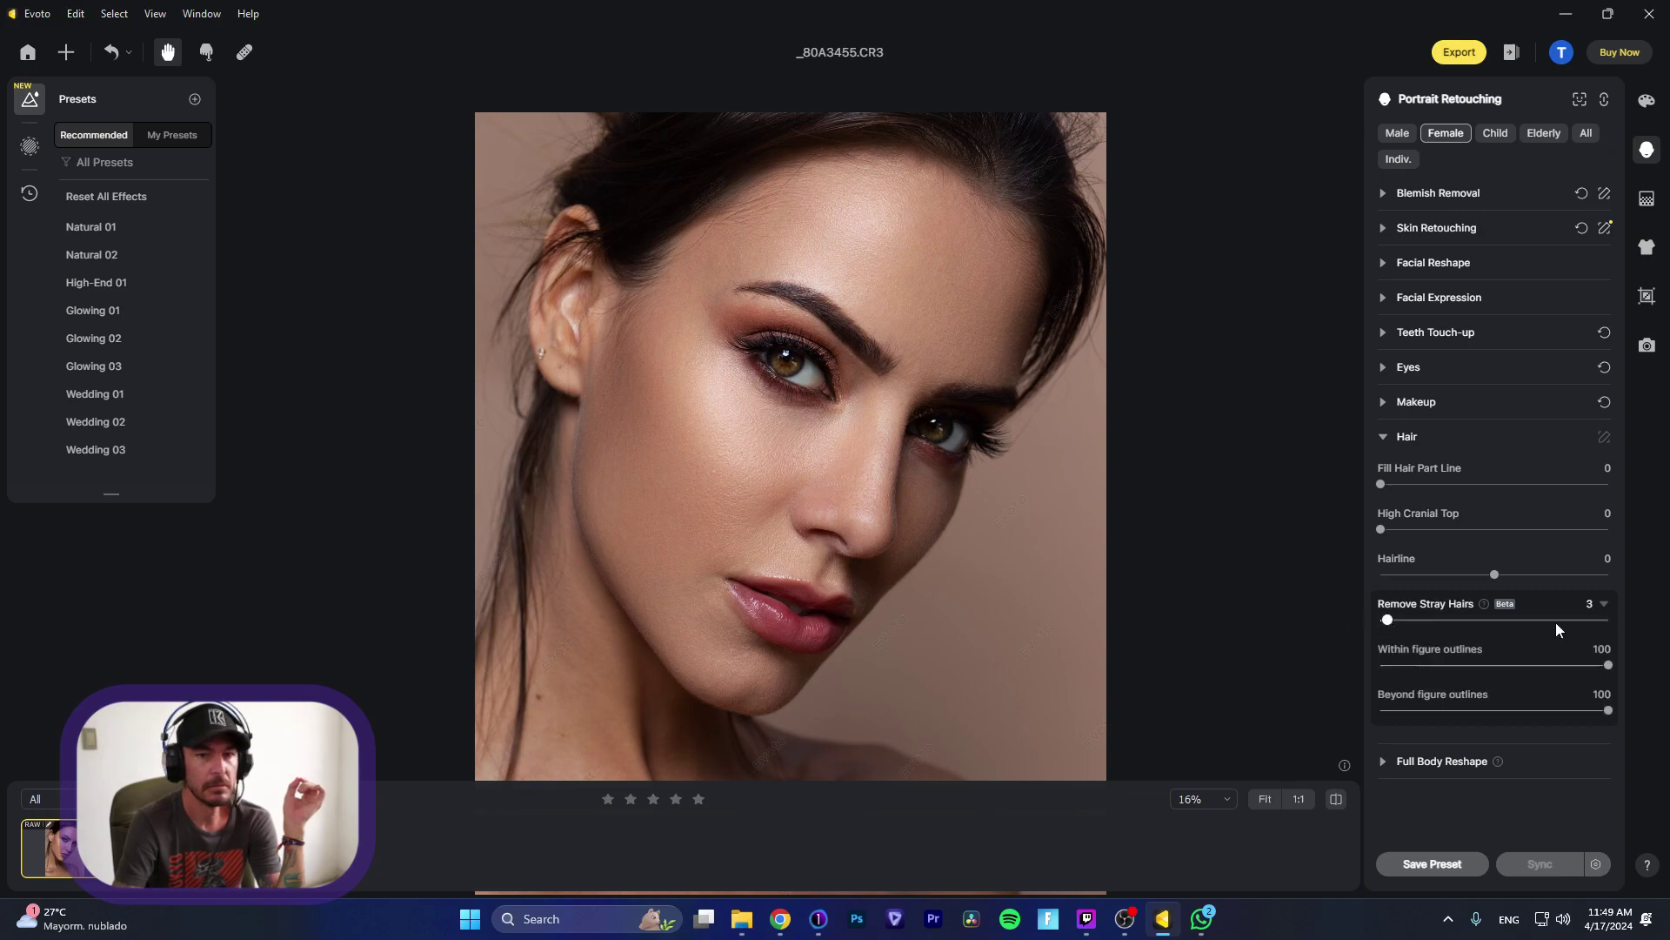
left_click_drag(1558, 629, 1667, 642)
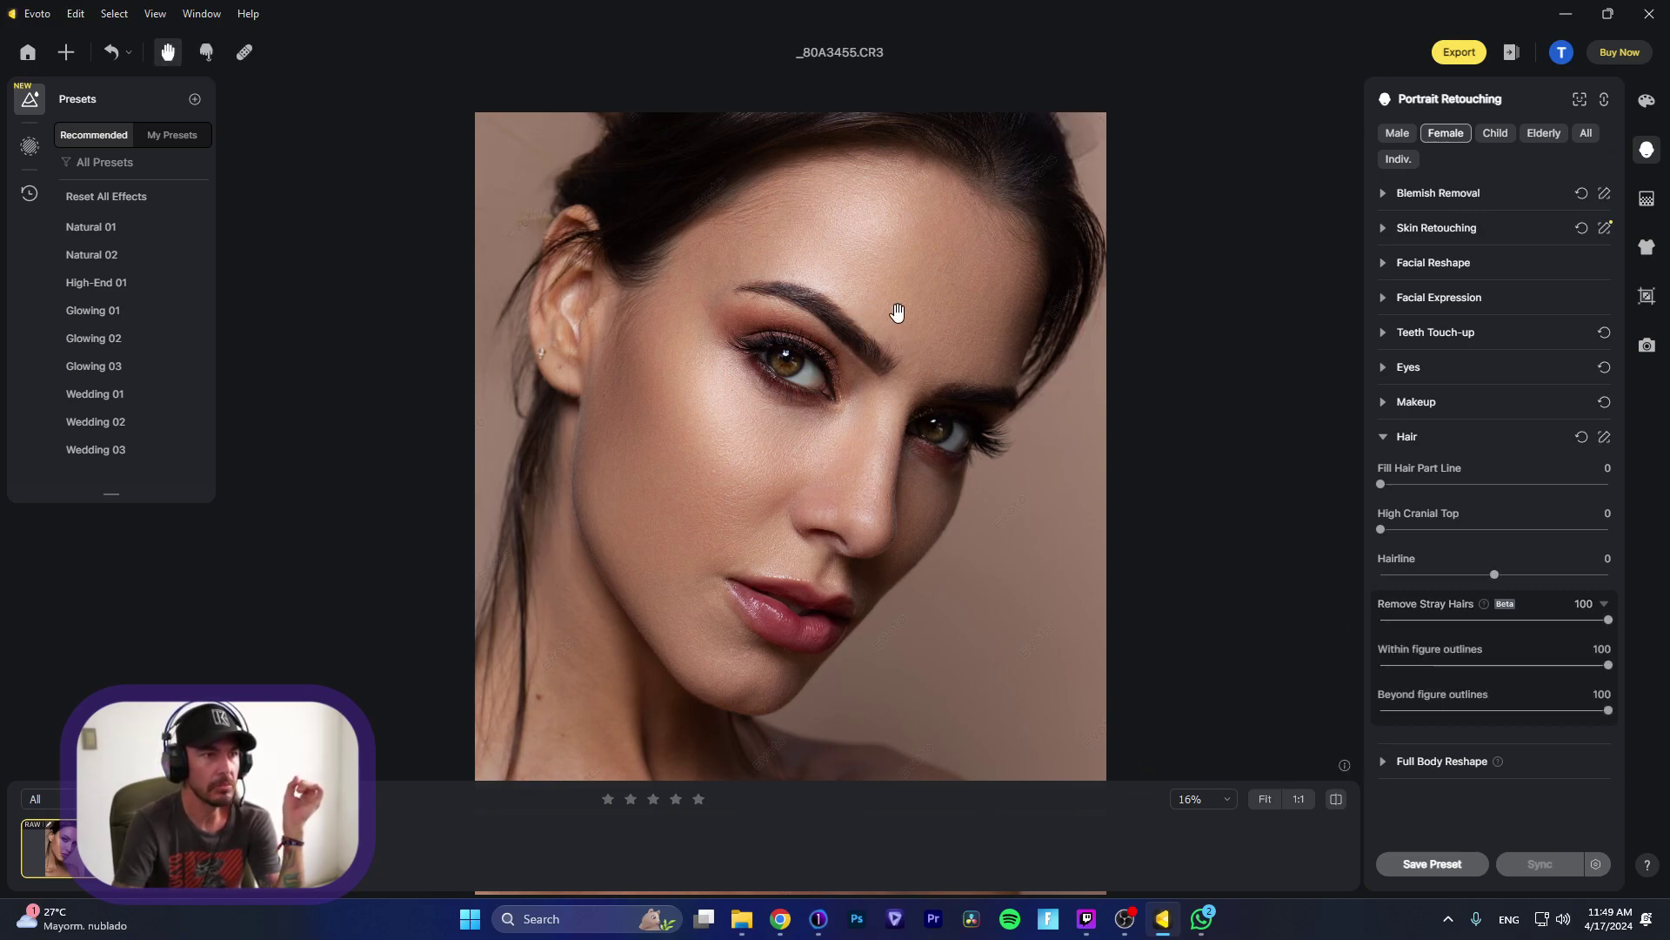
scroll(574, 174, "up", 4)
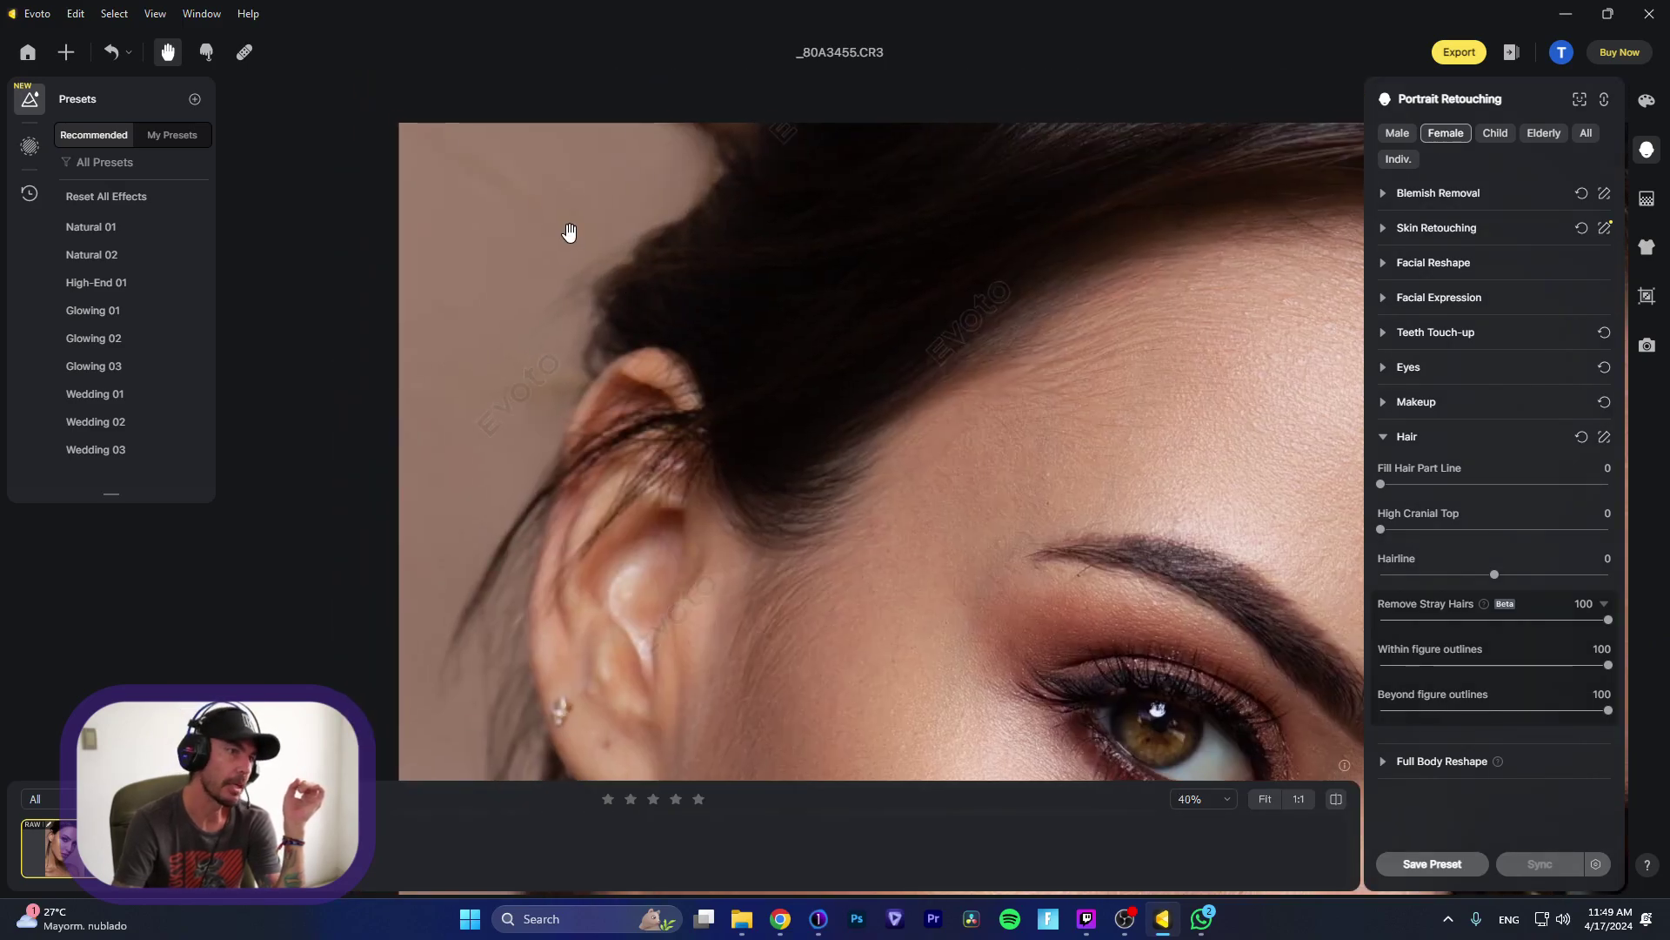
scroll(949, 430, "down", 3)
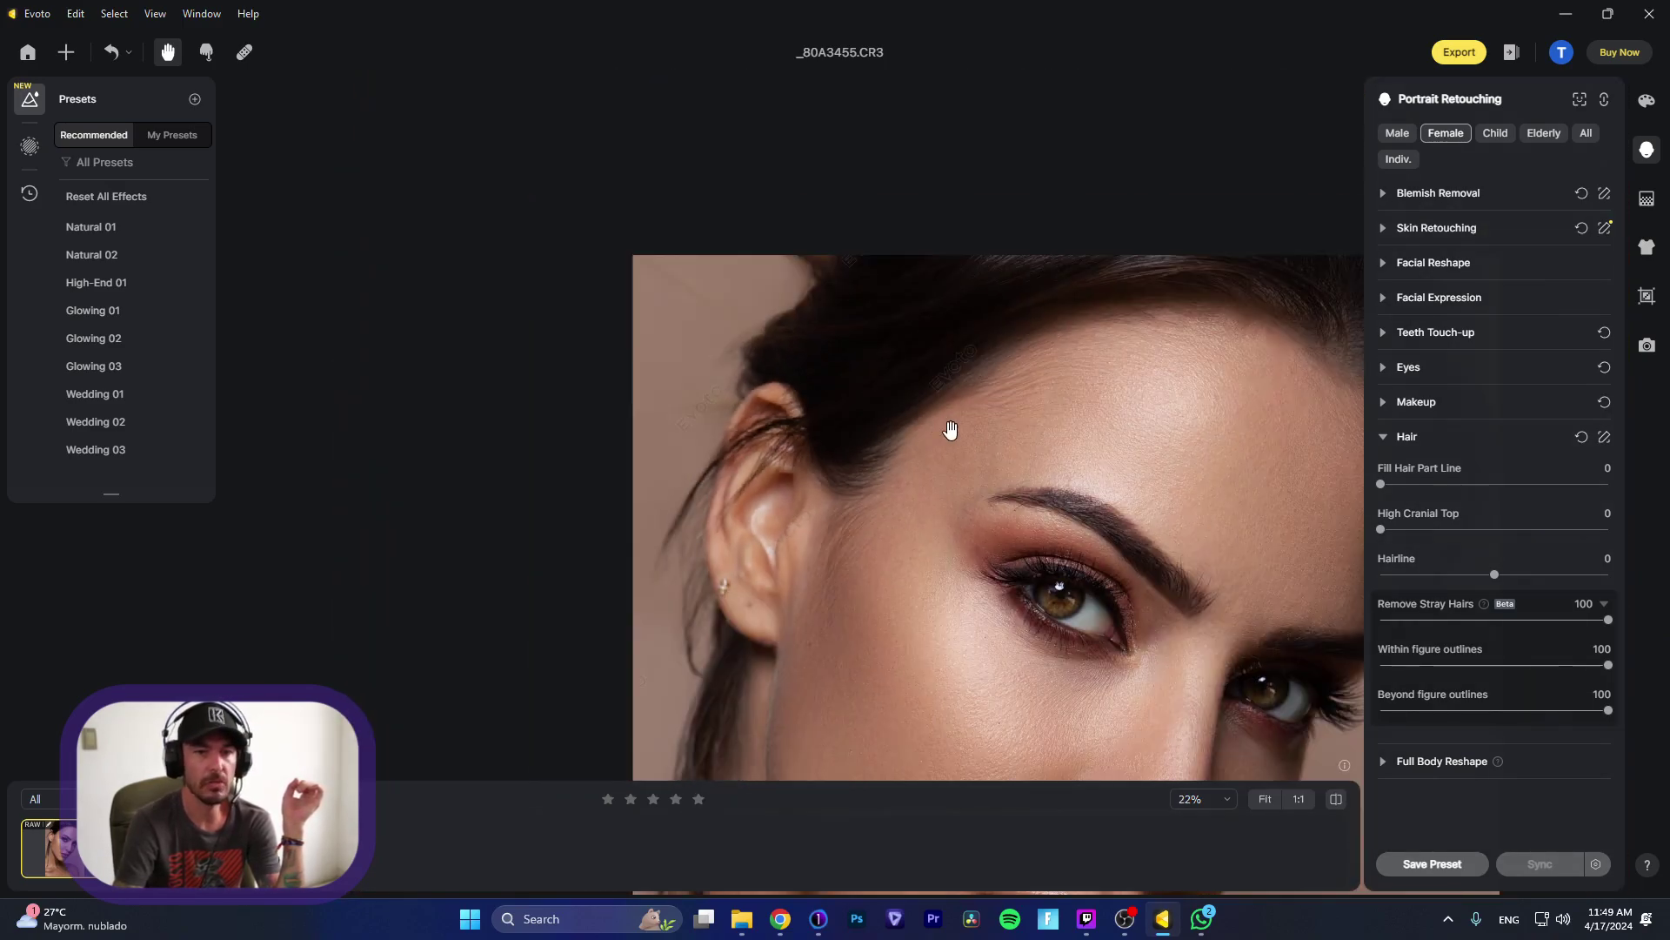
left_click_drag(950, 430, 664, 299)
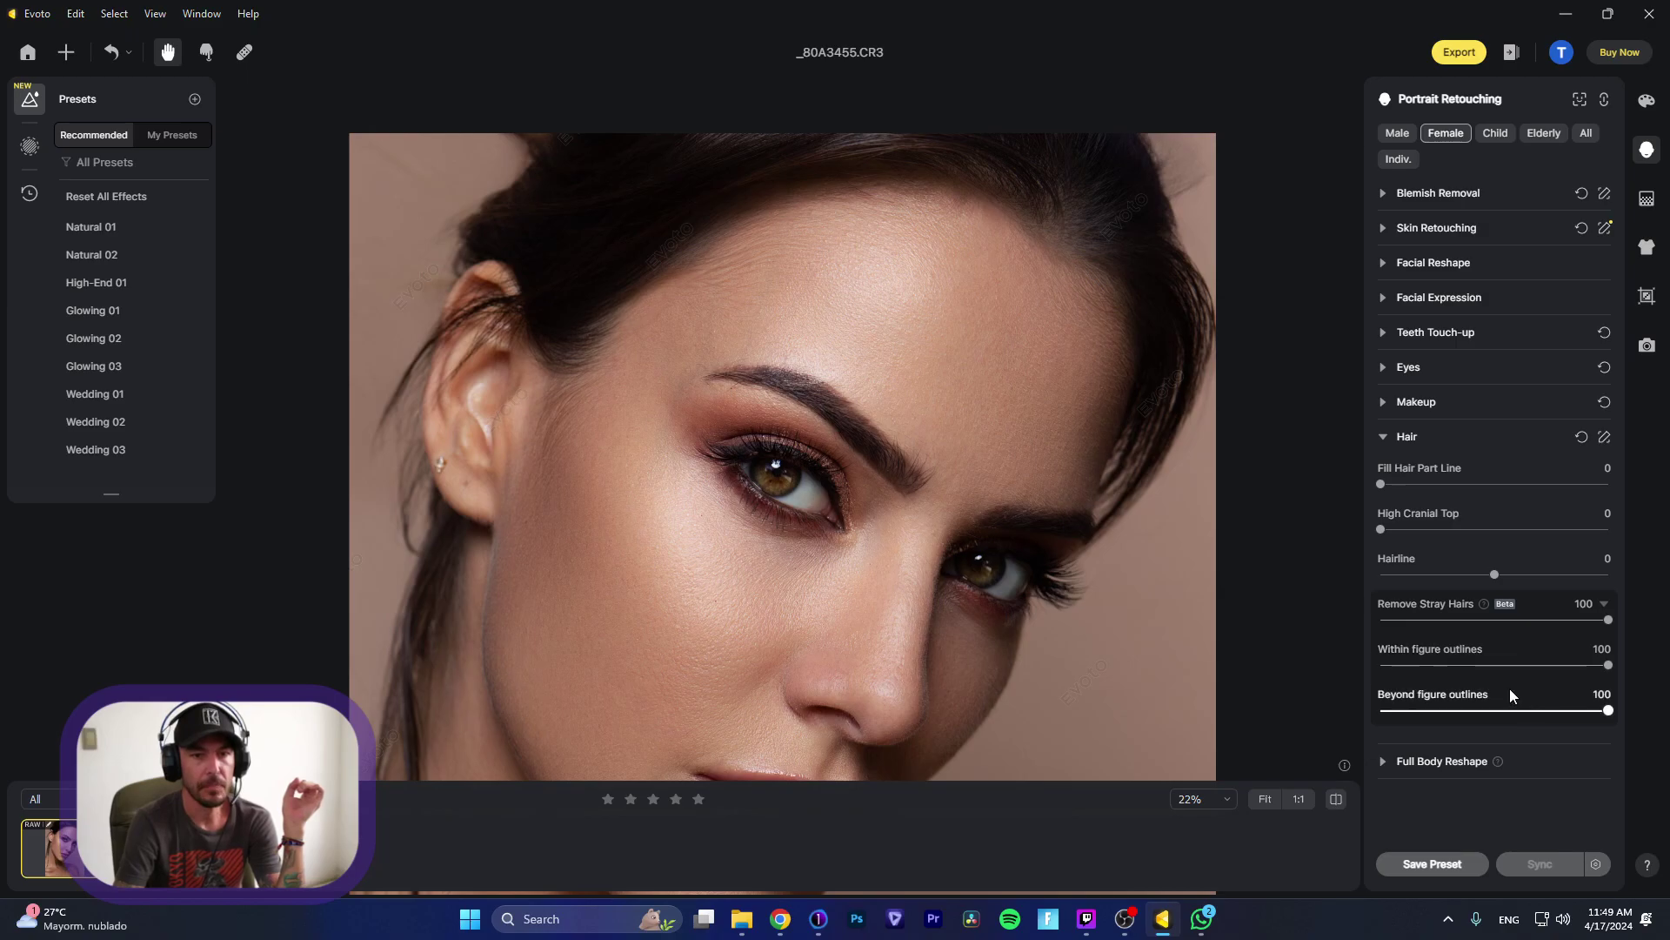
Step: Try stray hair removal Within figure outlines at 8 on the full portrait and settle on 34
left_click_drag(1608, 666, 1398, 666)
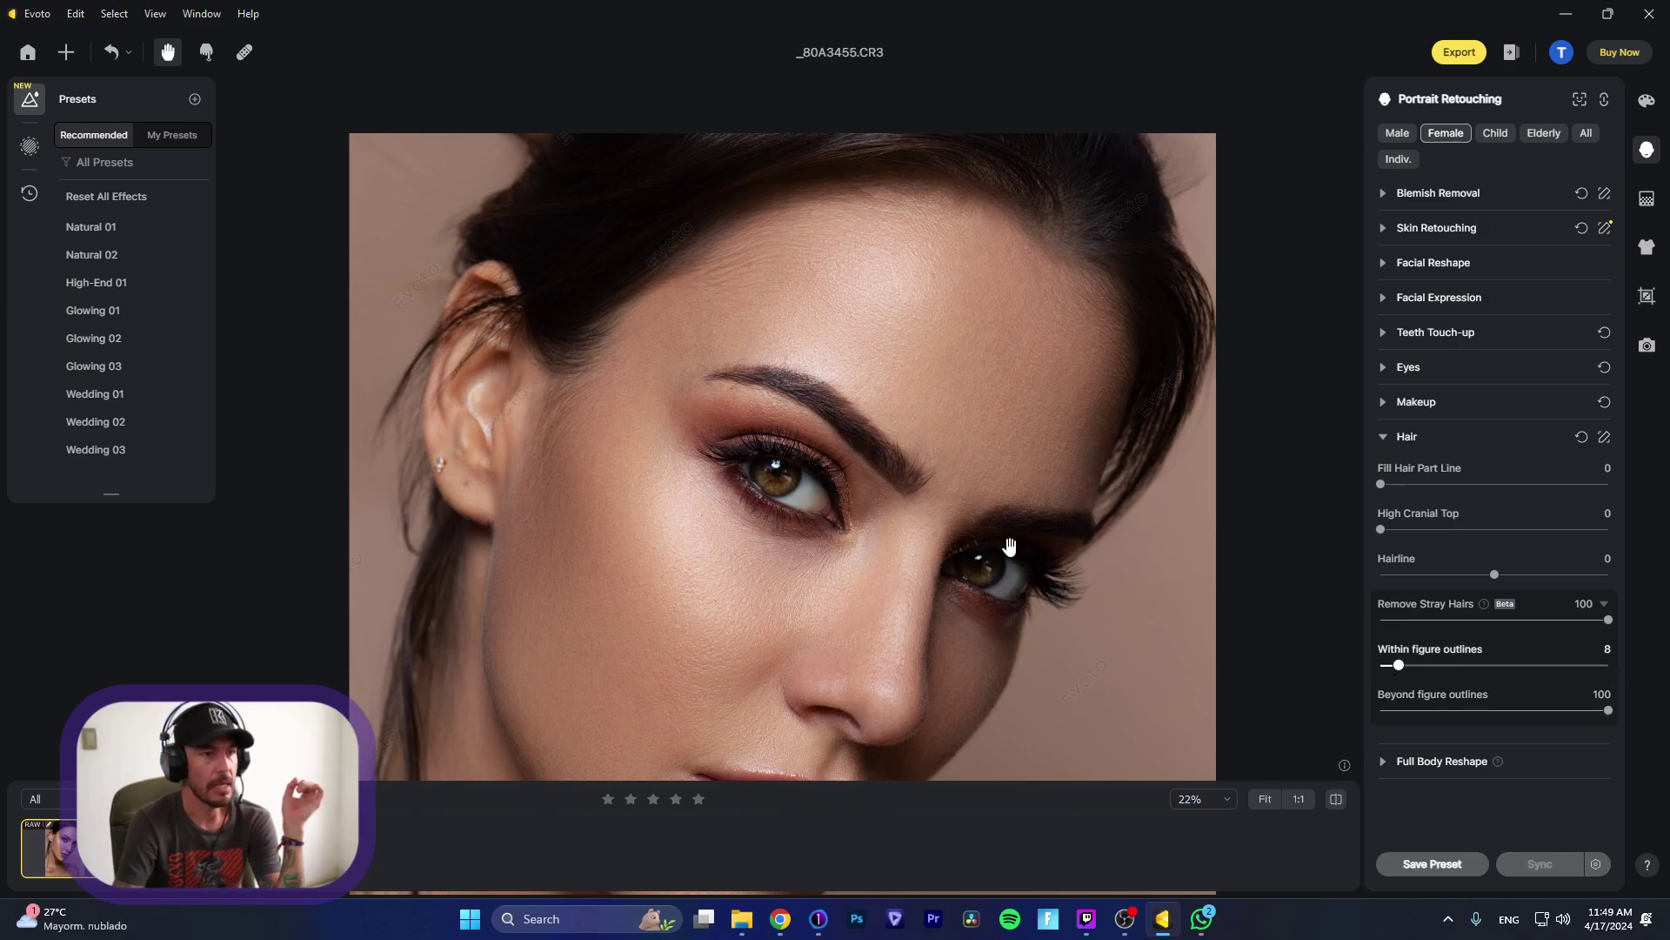
scroll(1009, 548, "down", 5)
scroll(818, 480, "up", 2)
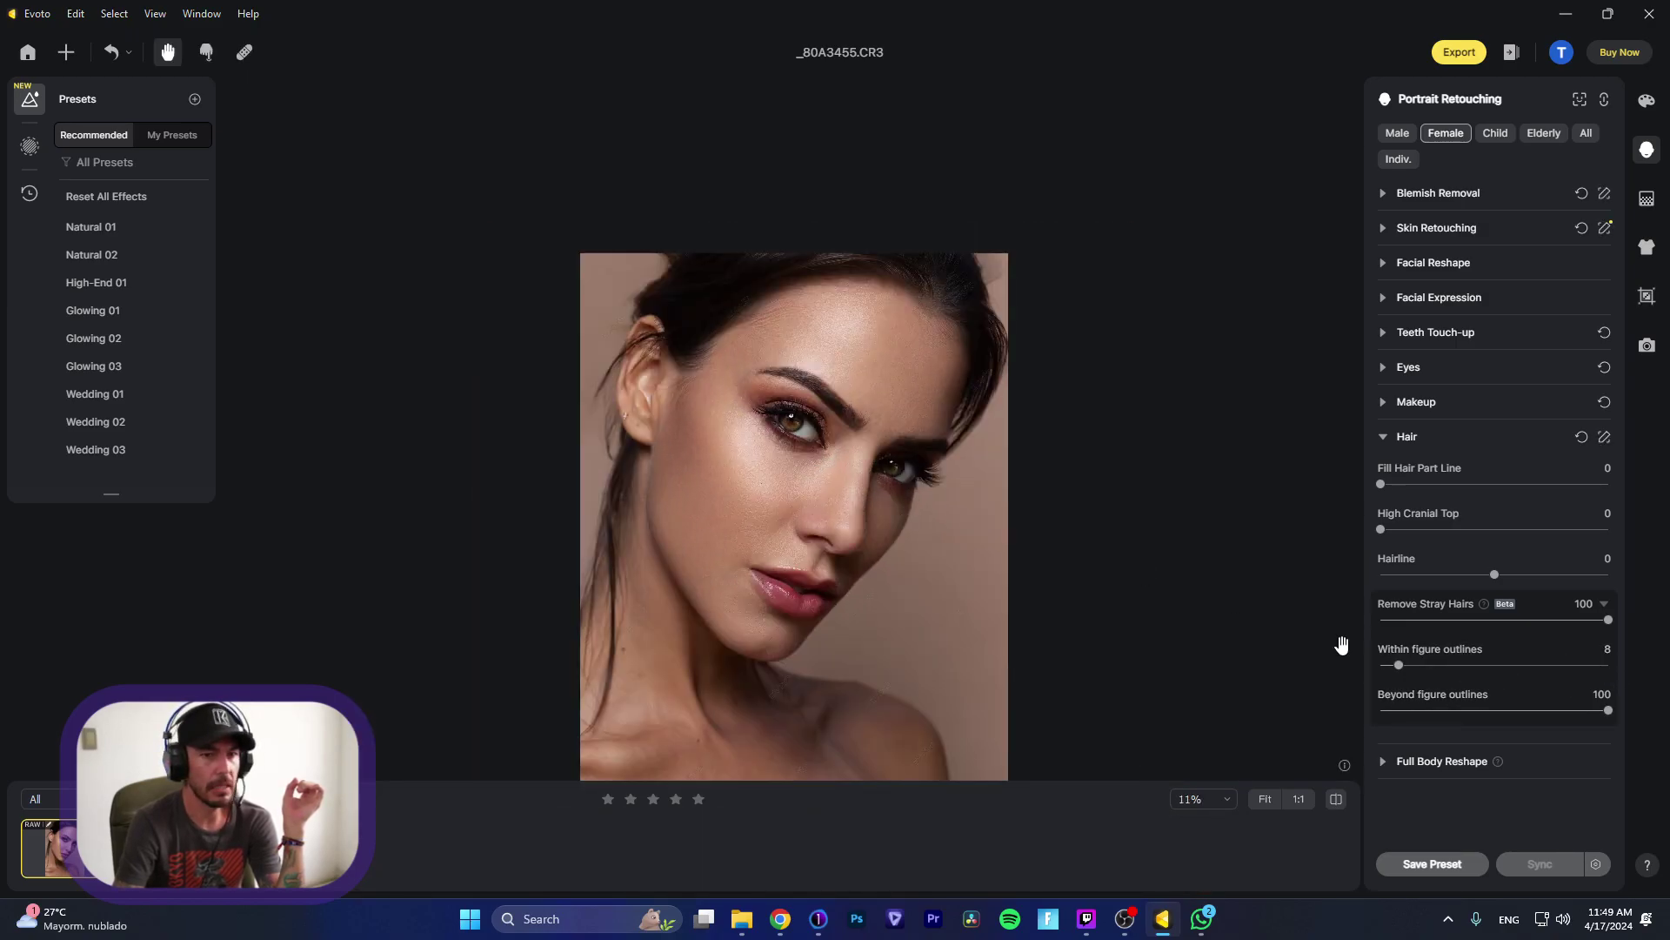
left_click_drag(1413, 663, 1459, 665)
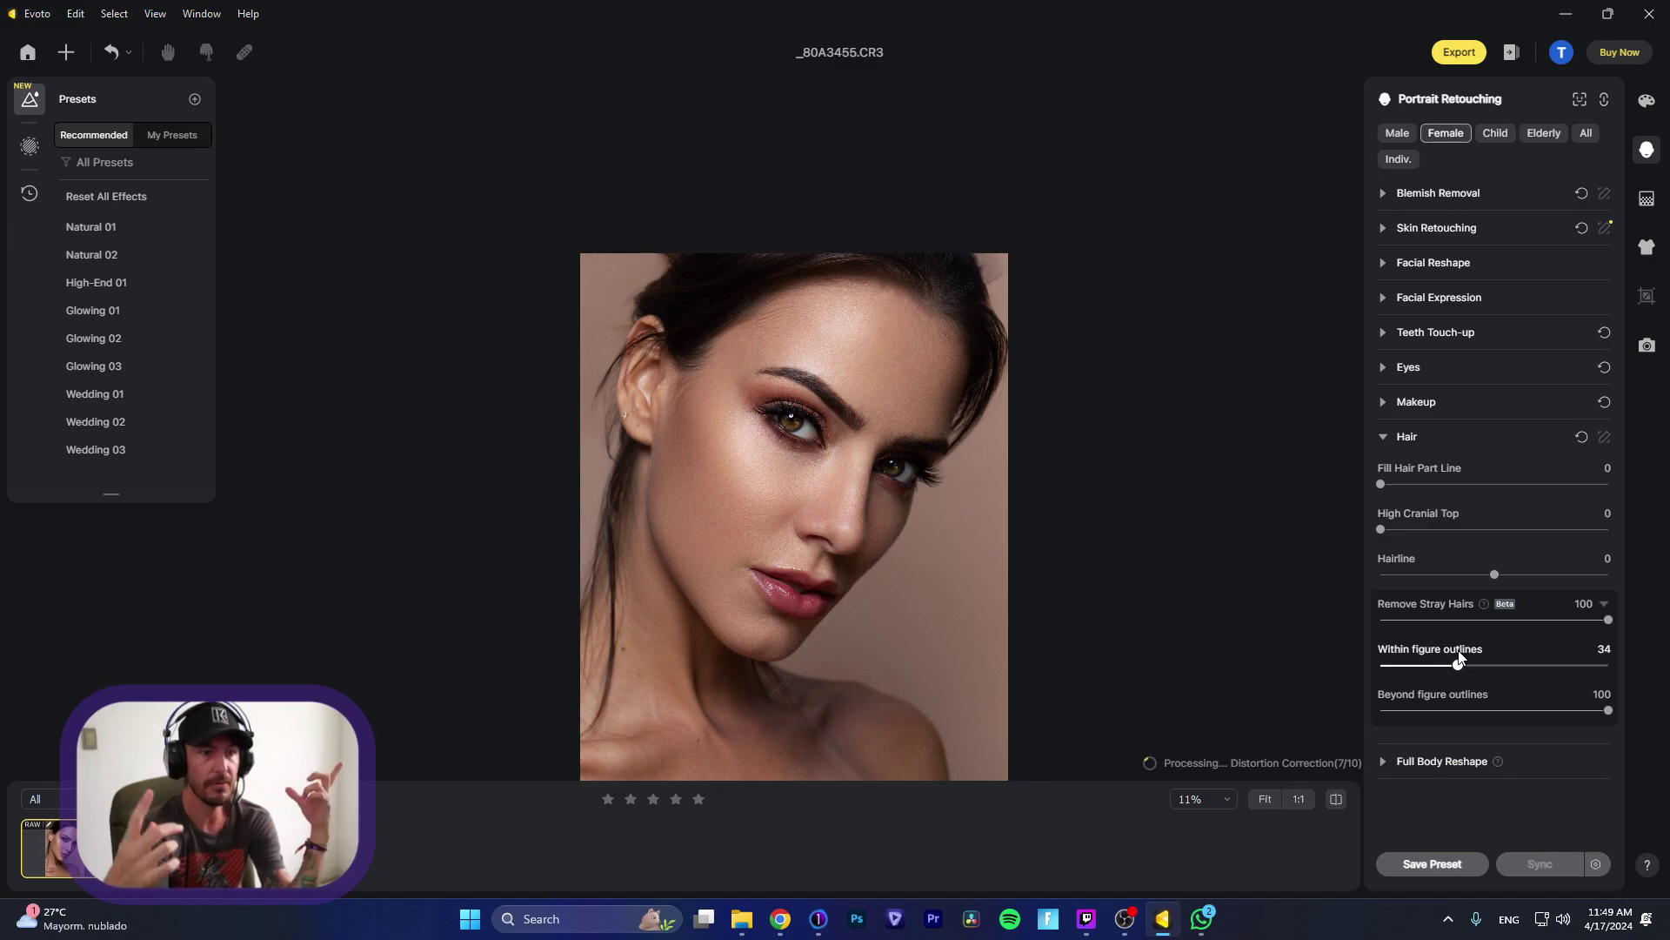
left_click(1382, 437)
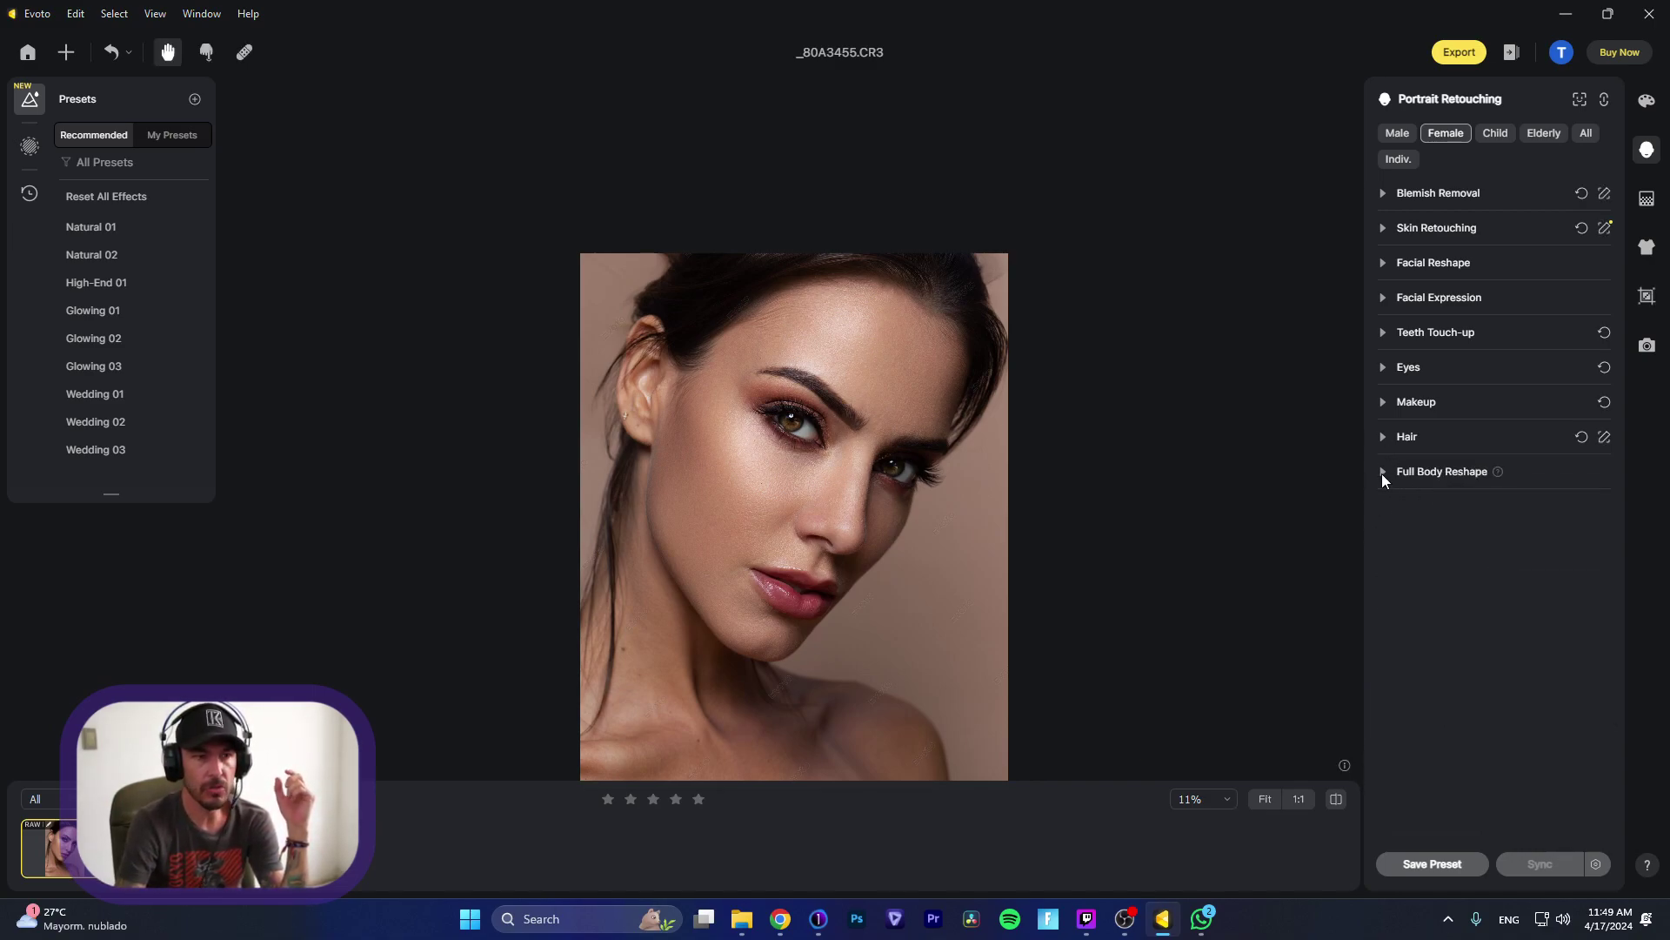
Step: Try the Full Body Reshape adjustments with AI Reshape at 40, Neck, and Breasts at 40, returning each to 0
left_click(1383, 471)
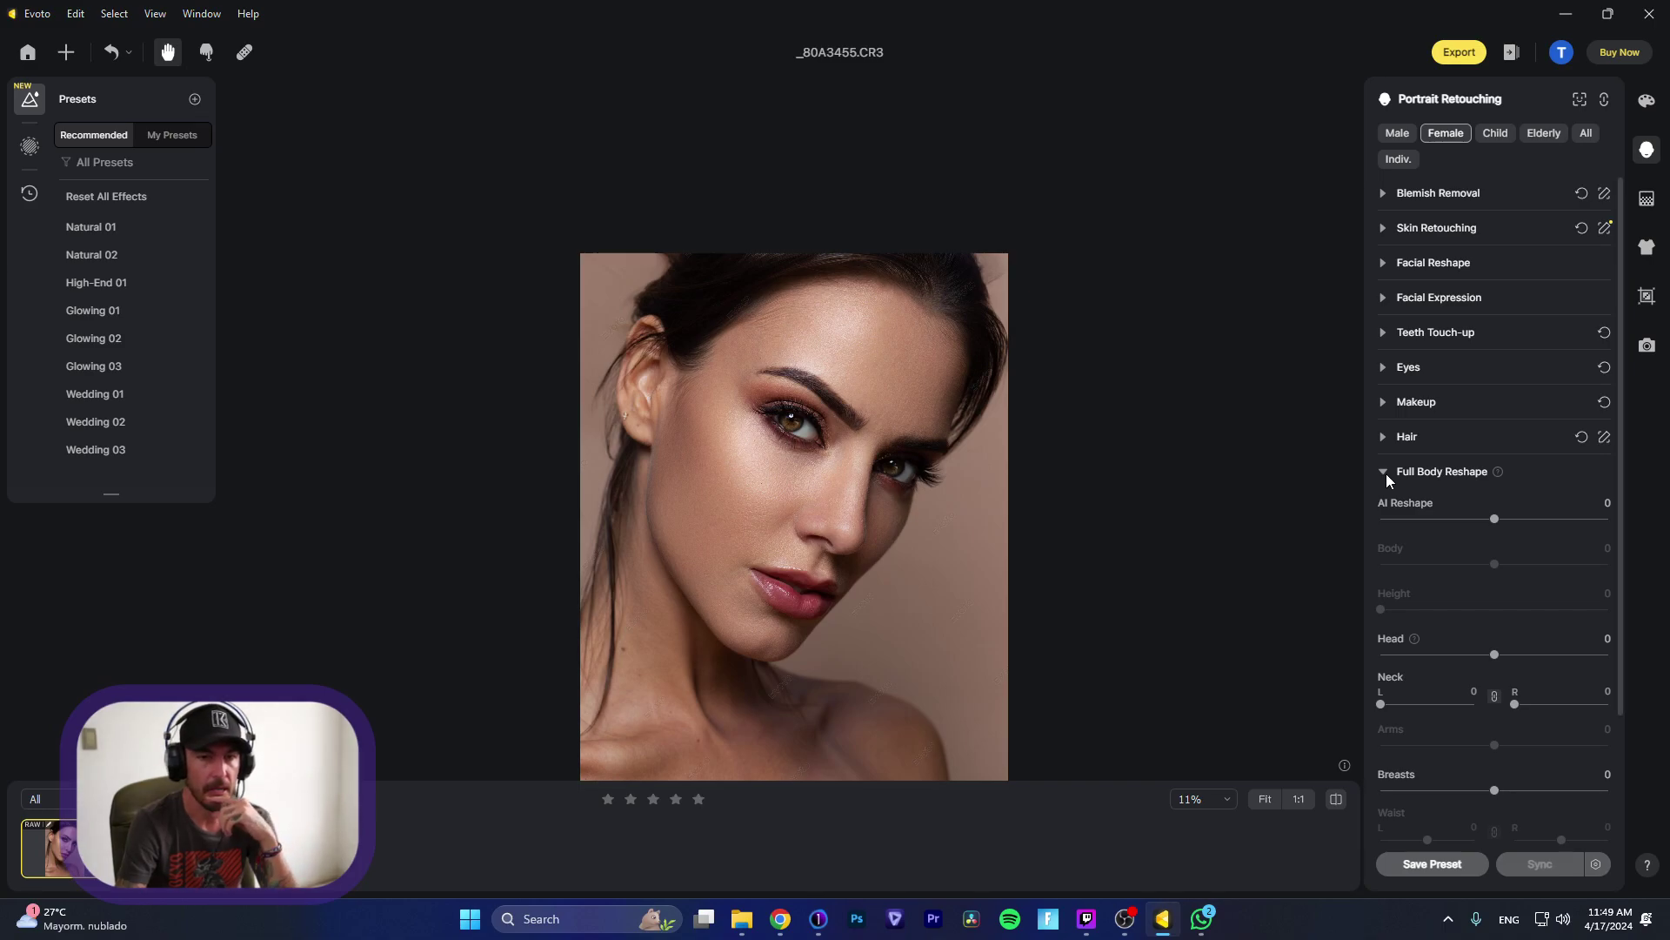
left_click_drag(1496, 522, 1538, 525)
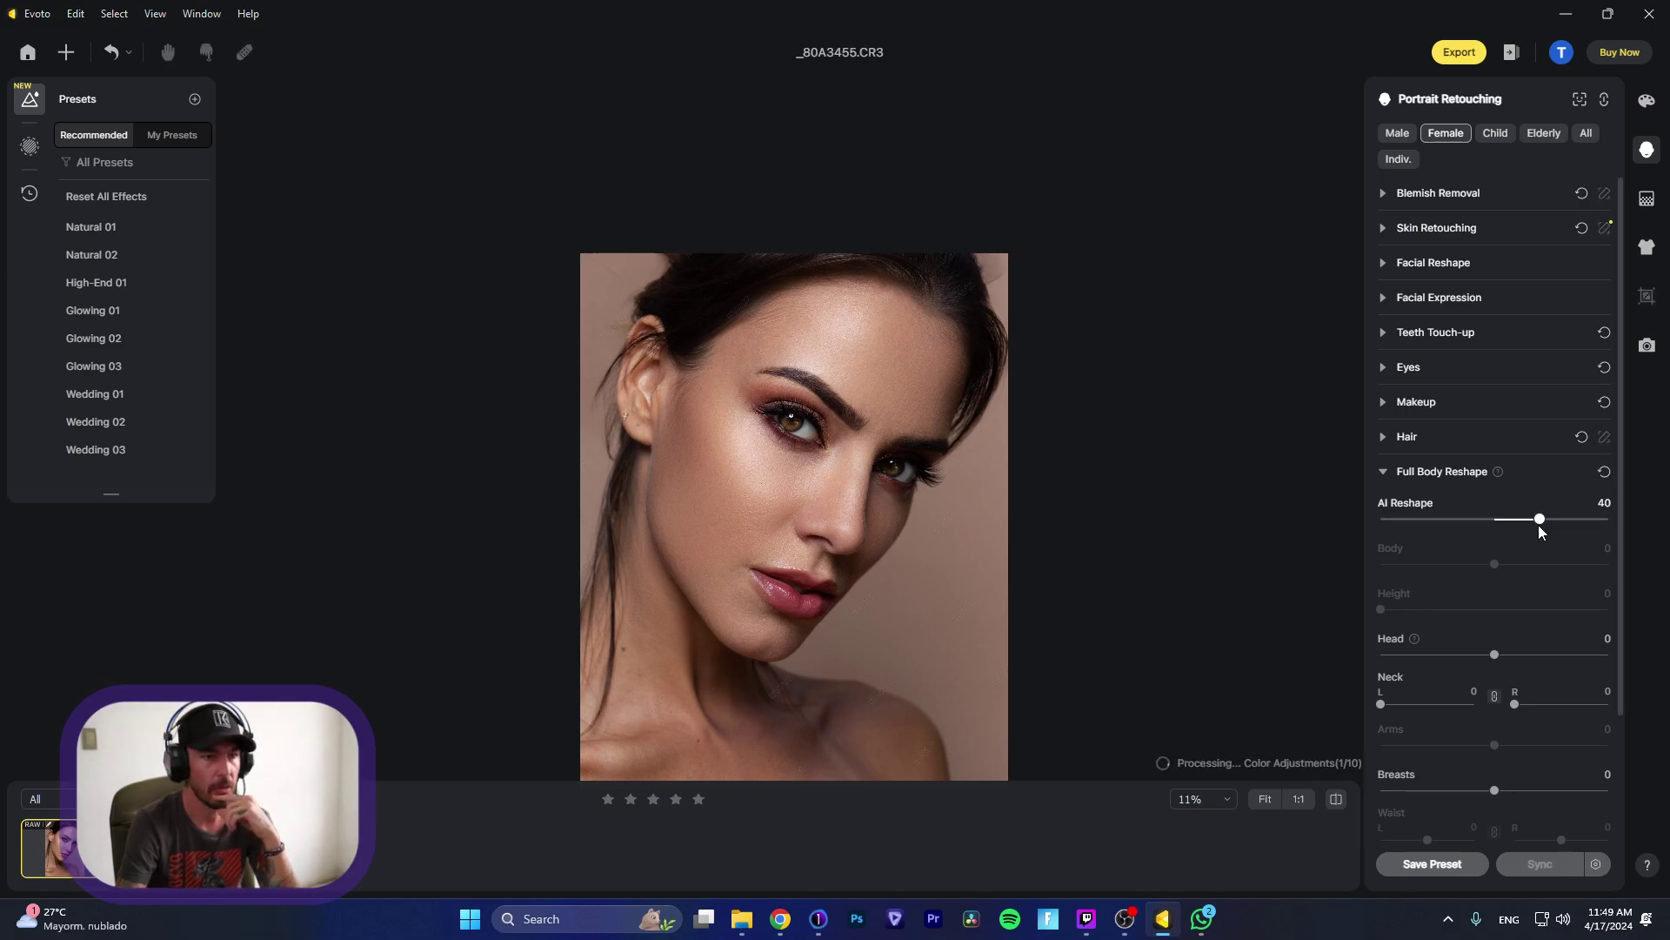
double_click(1539, 520)
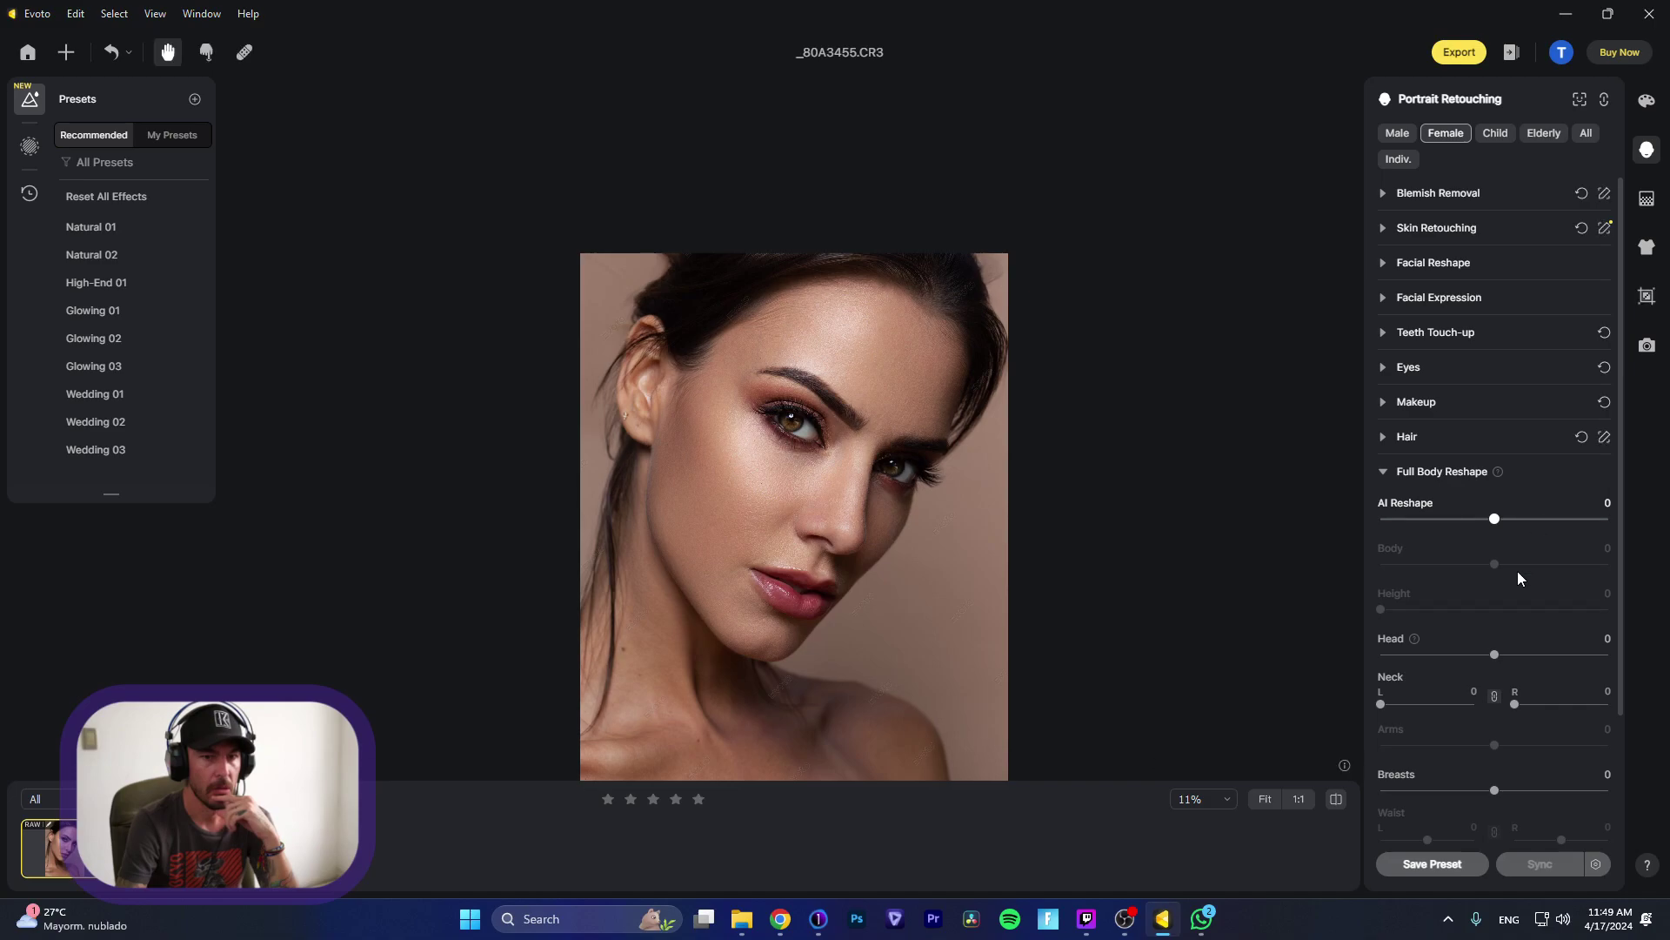
scroll(1444, 606, "down", 1)
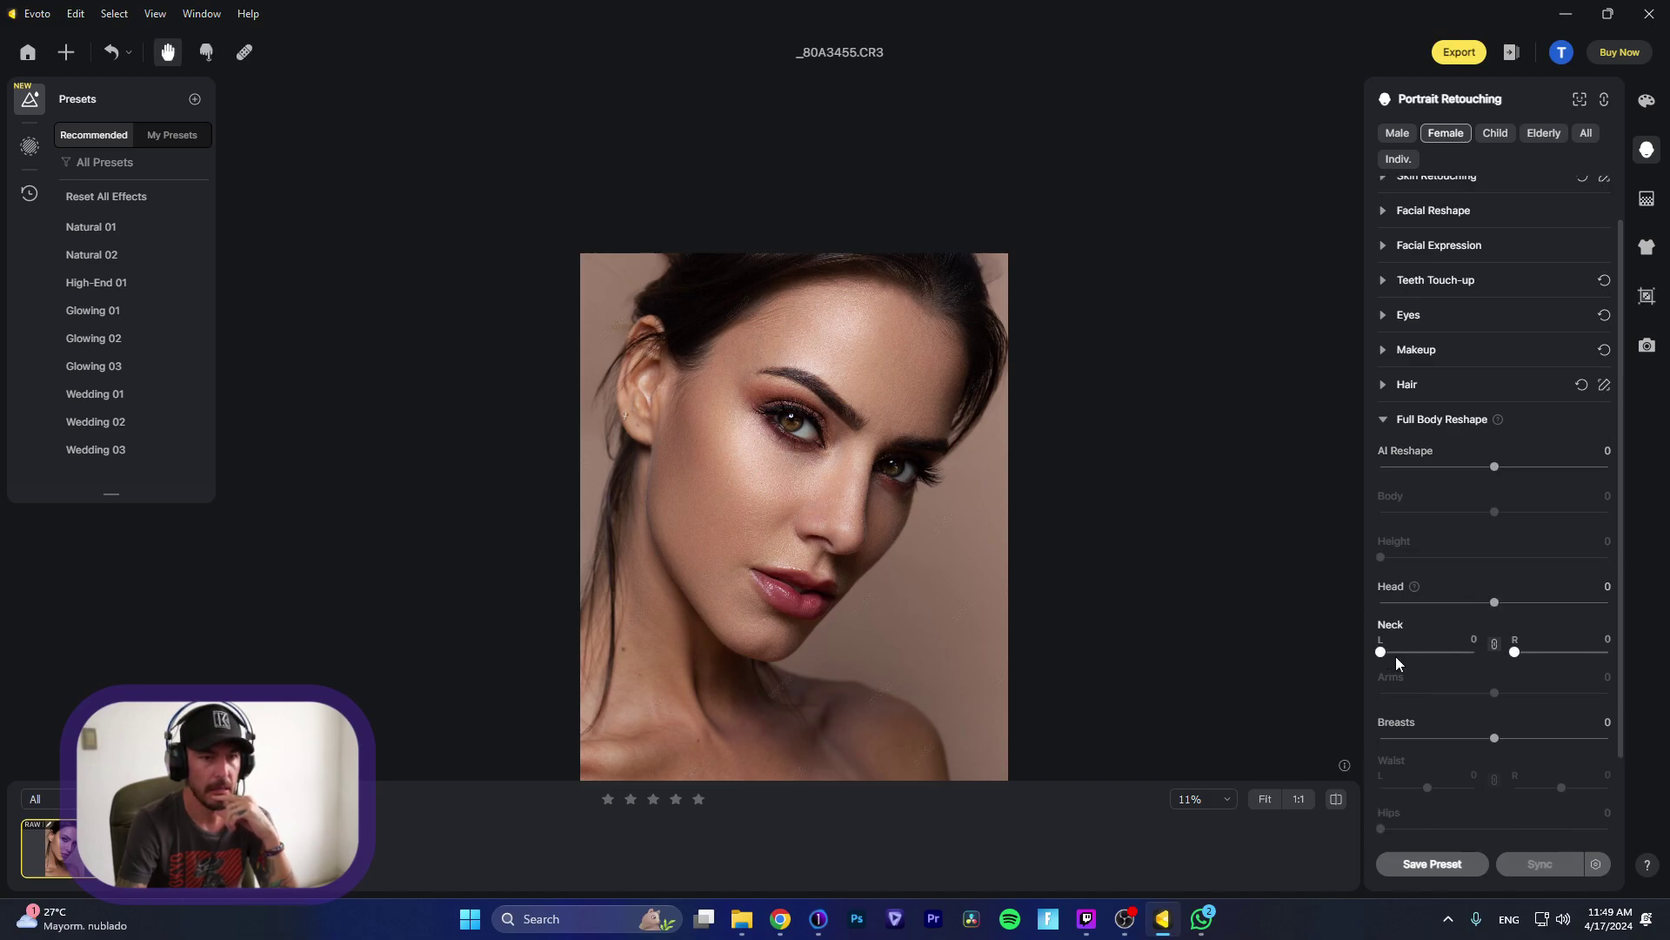
mouse_move(1395, 656)
left_mouse_down()
mouse_move(1425, 660)
mouse_move(1375, 664)
left_mouse_up()
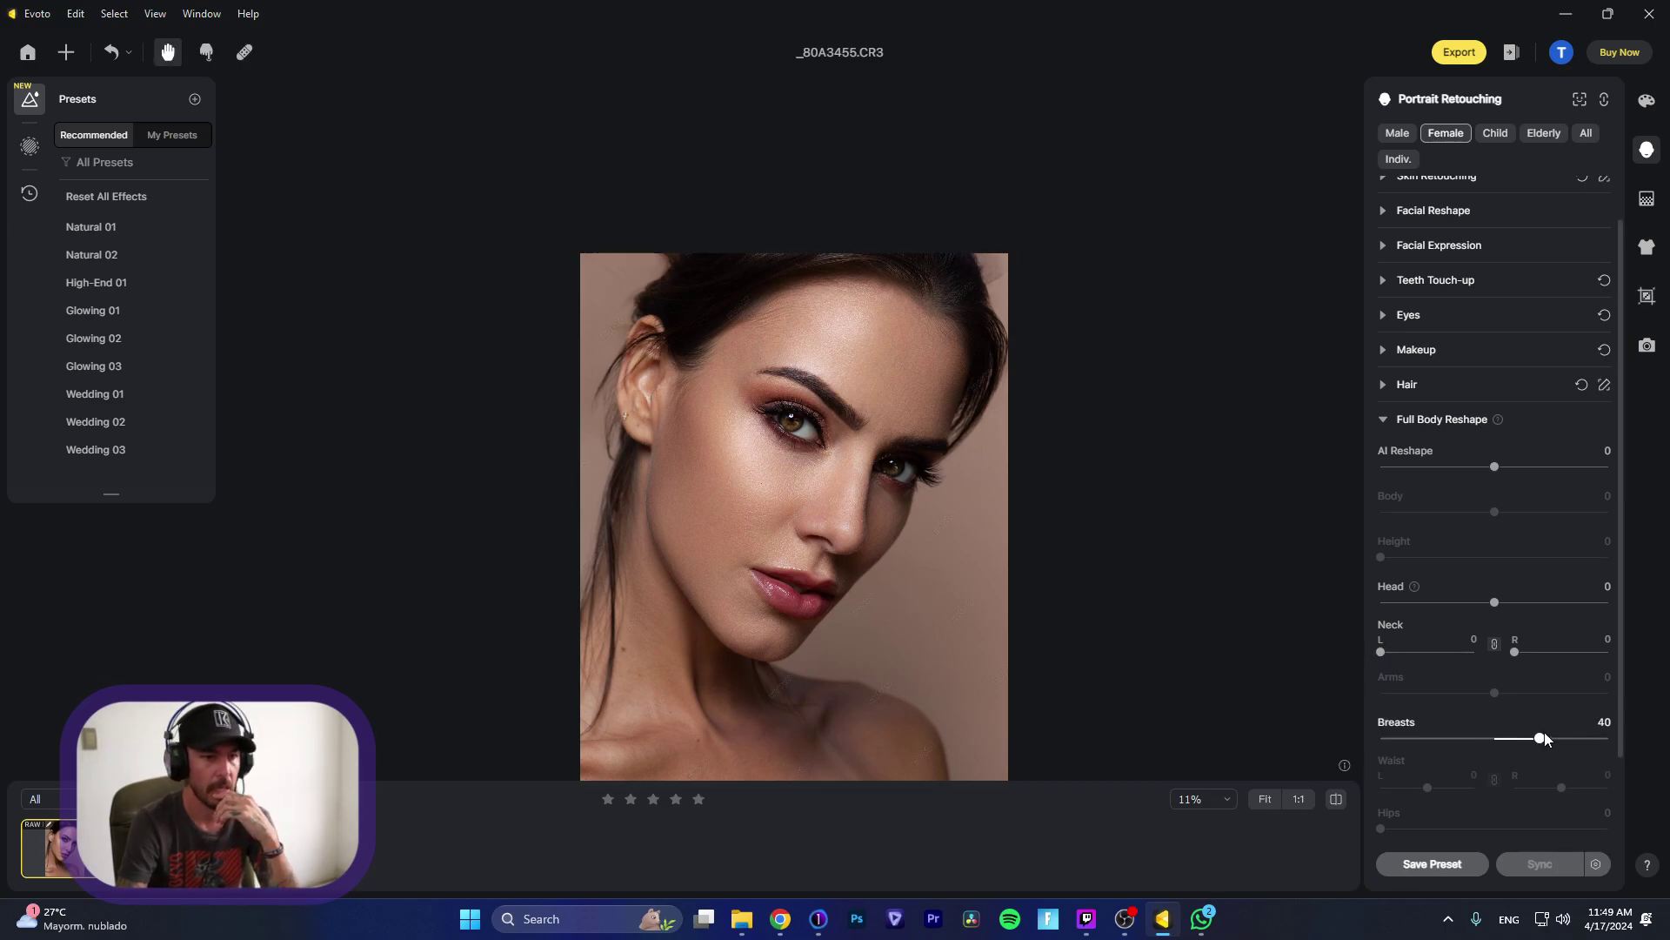
left_click_drag(1545, 738, 1495, 738)
scroll(1472, 682, "down", 2)
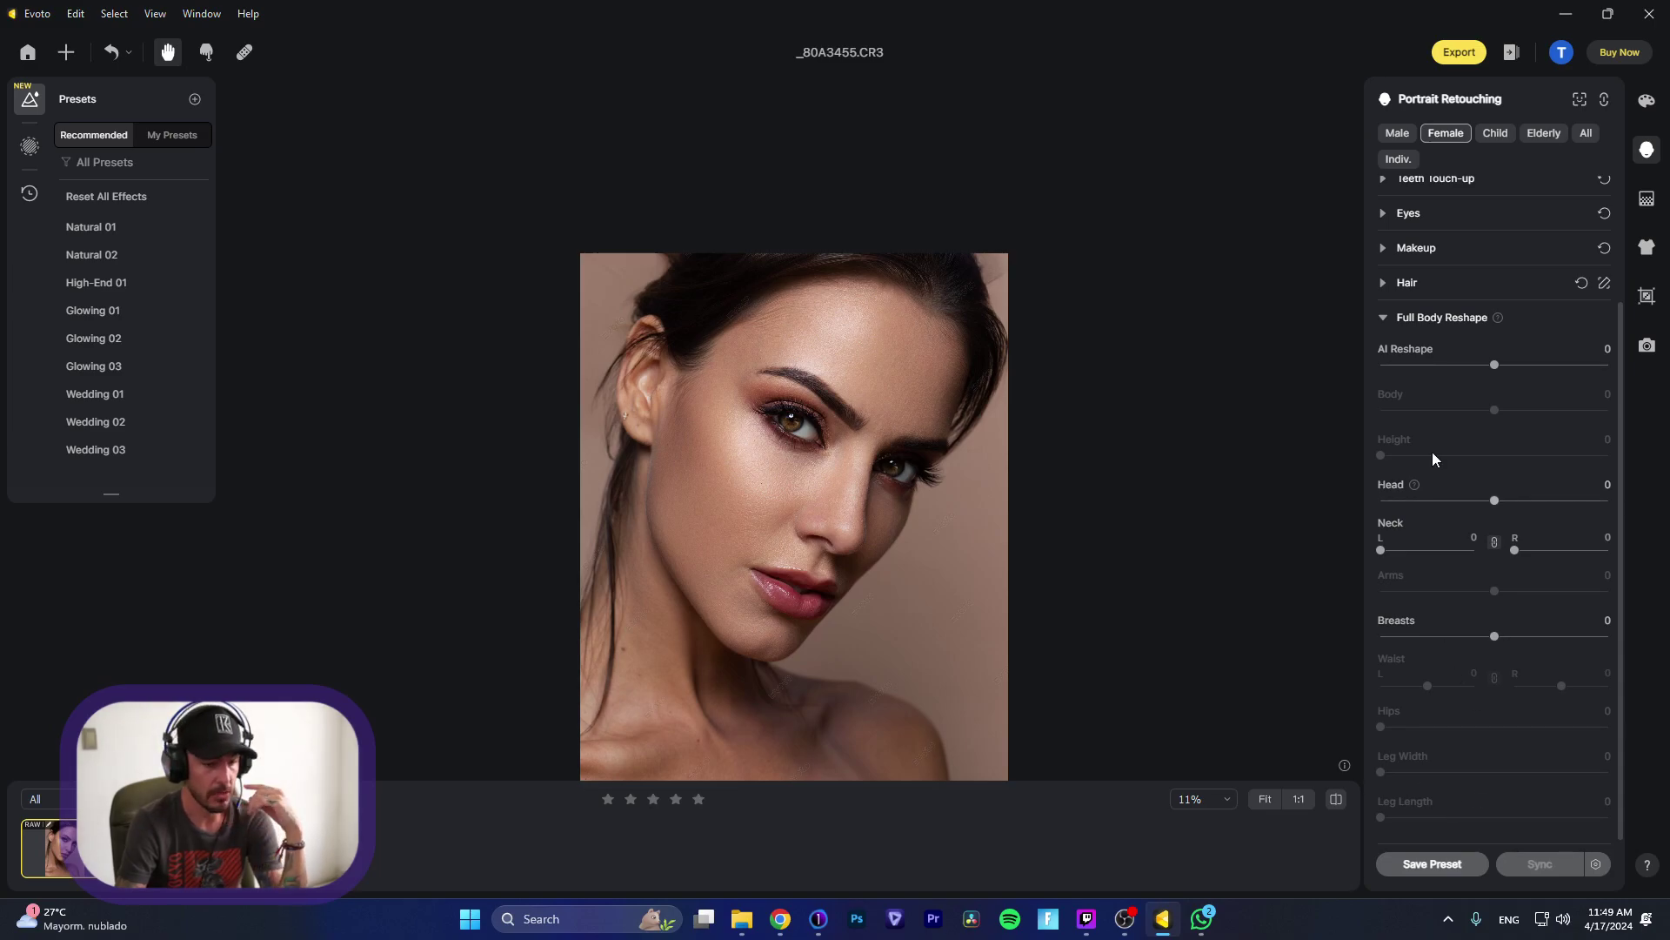
scroll(1433, 447, "up", 2)
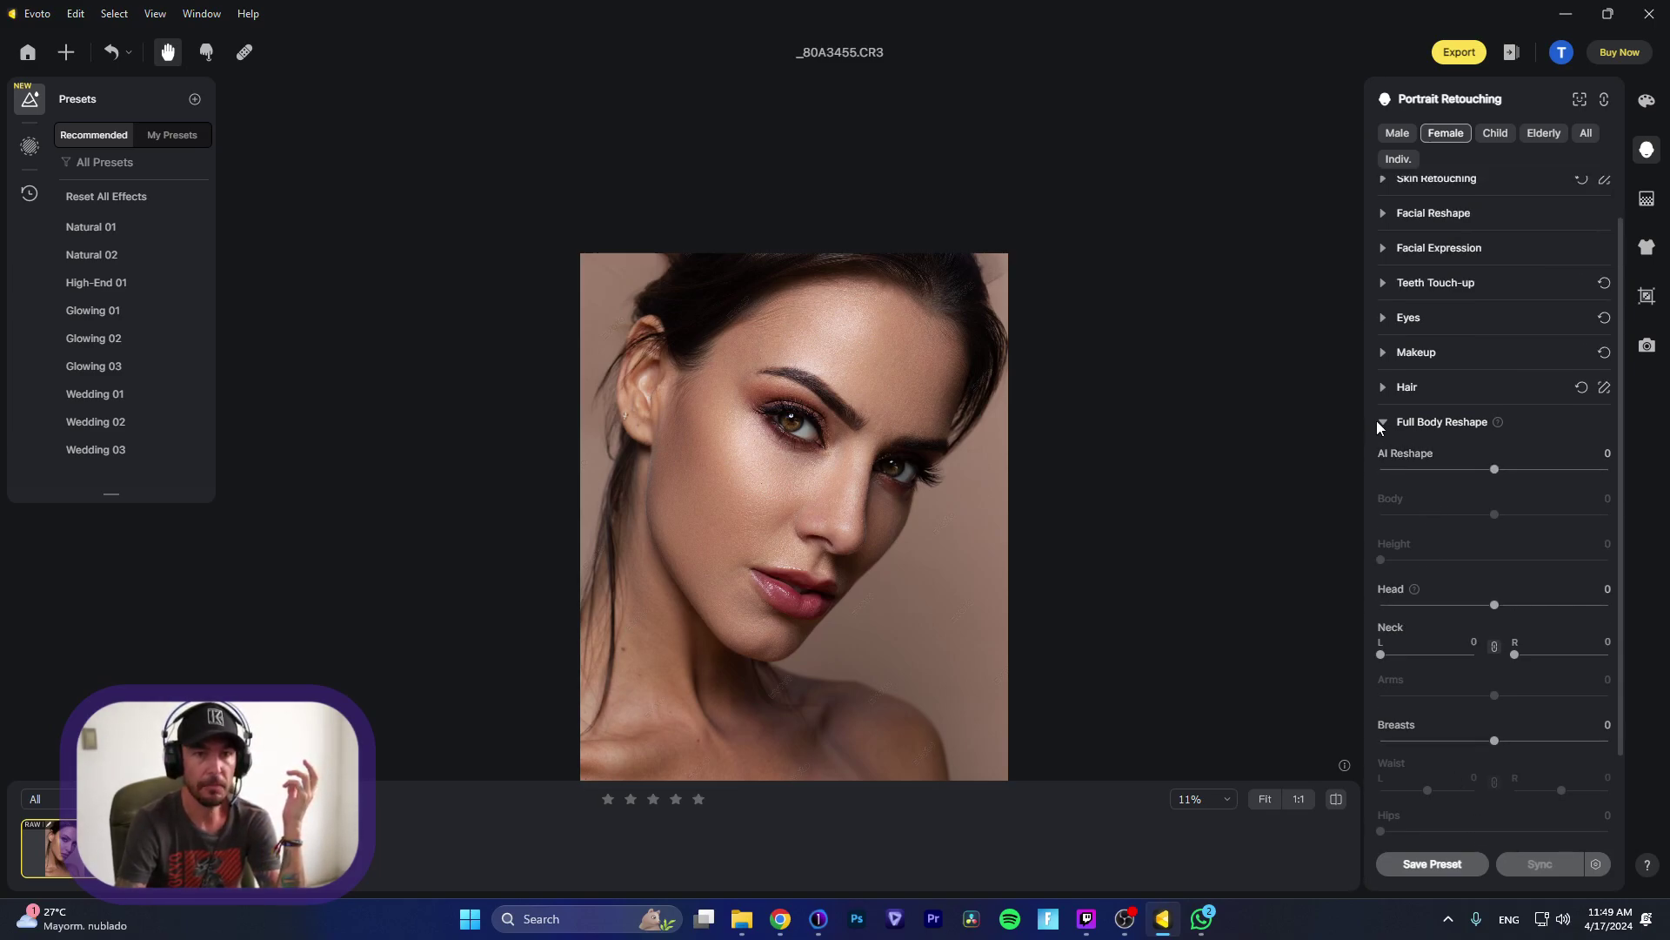
left_click(1381, 420)
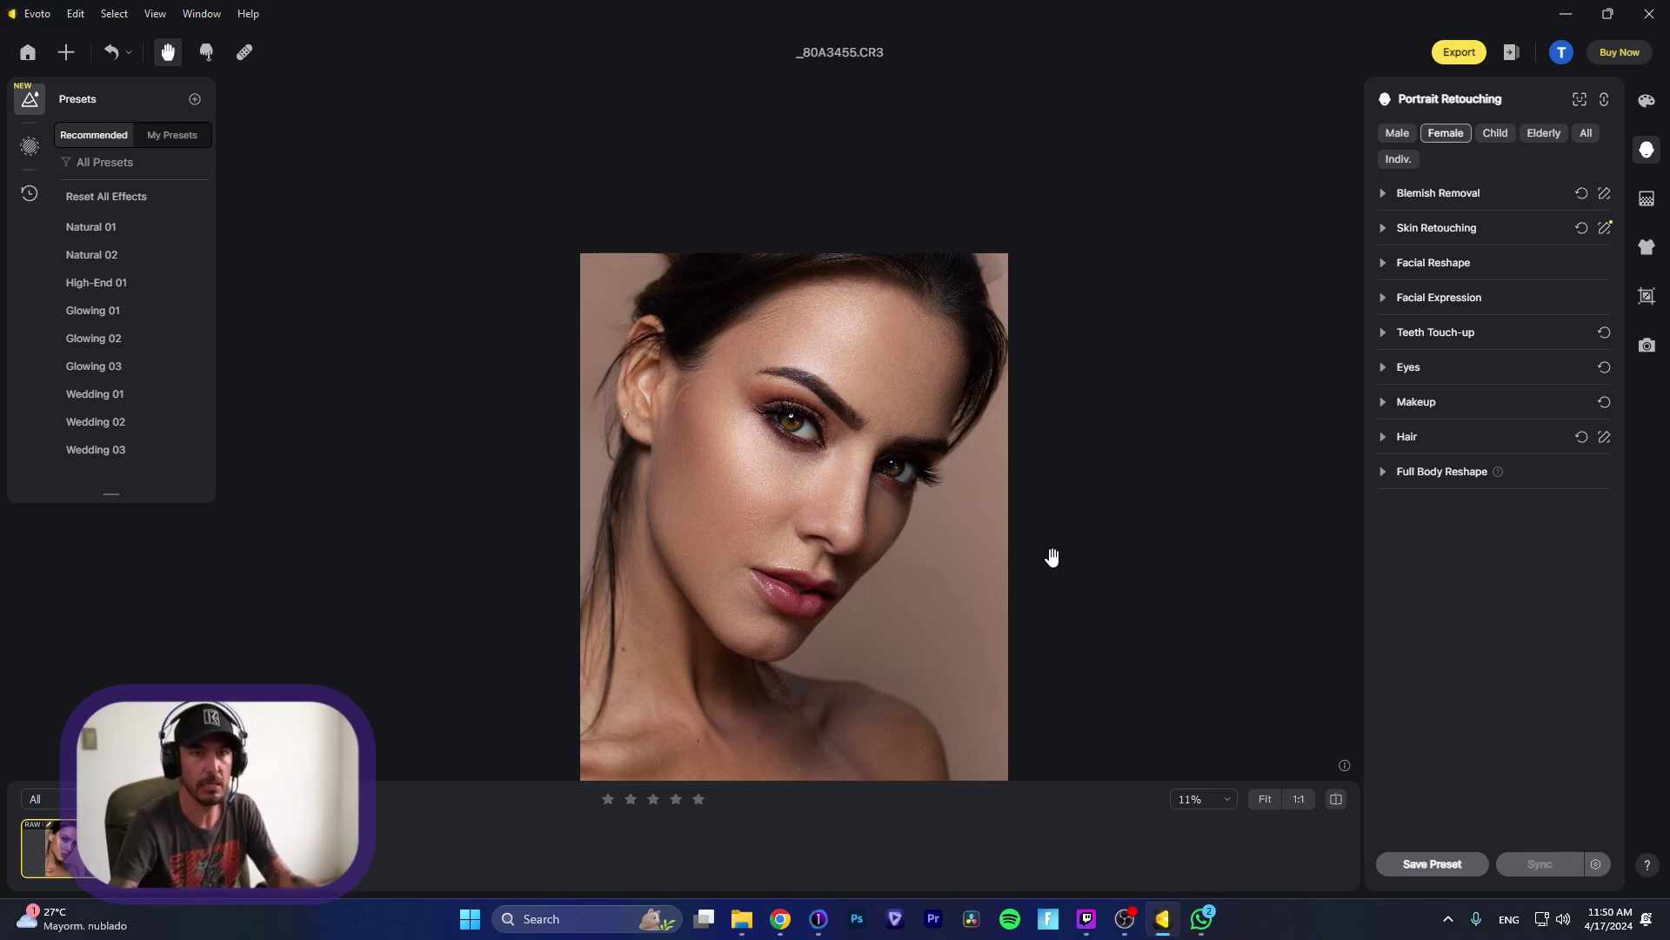
Step: Set Reduce Face Shine in Blemish Removal to 72, judging the face up close
left_click(1439, 193)
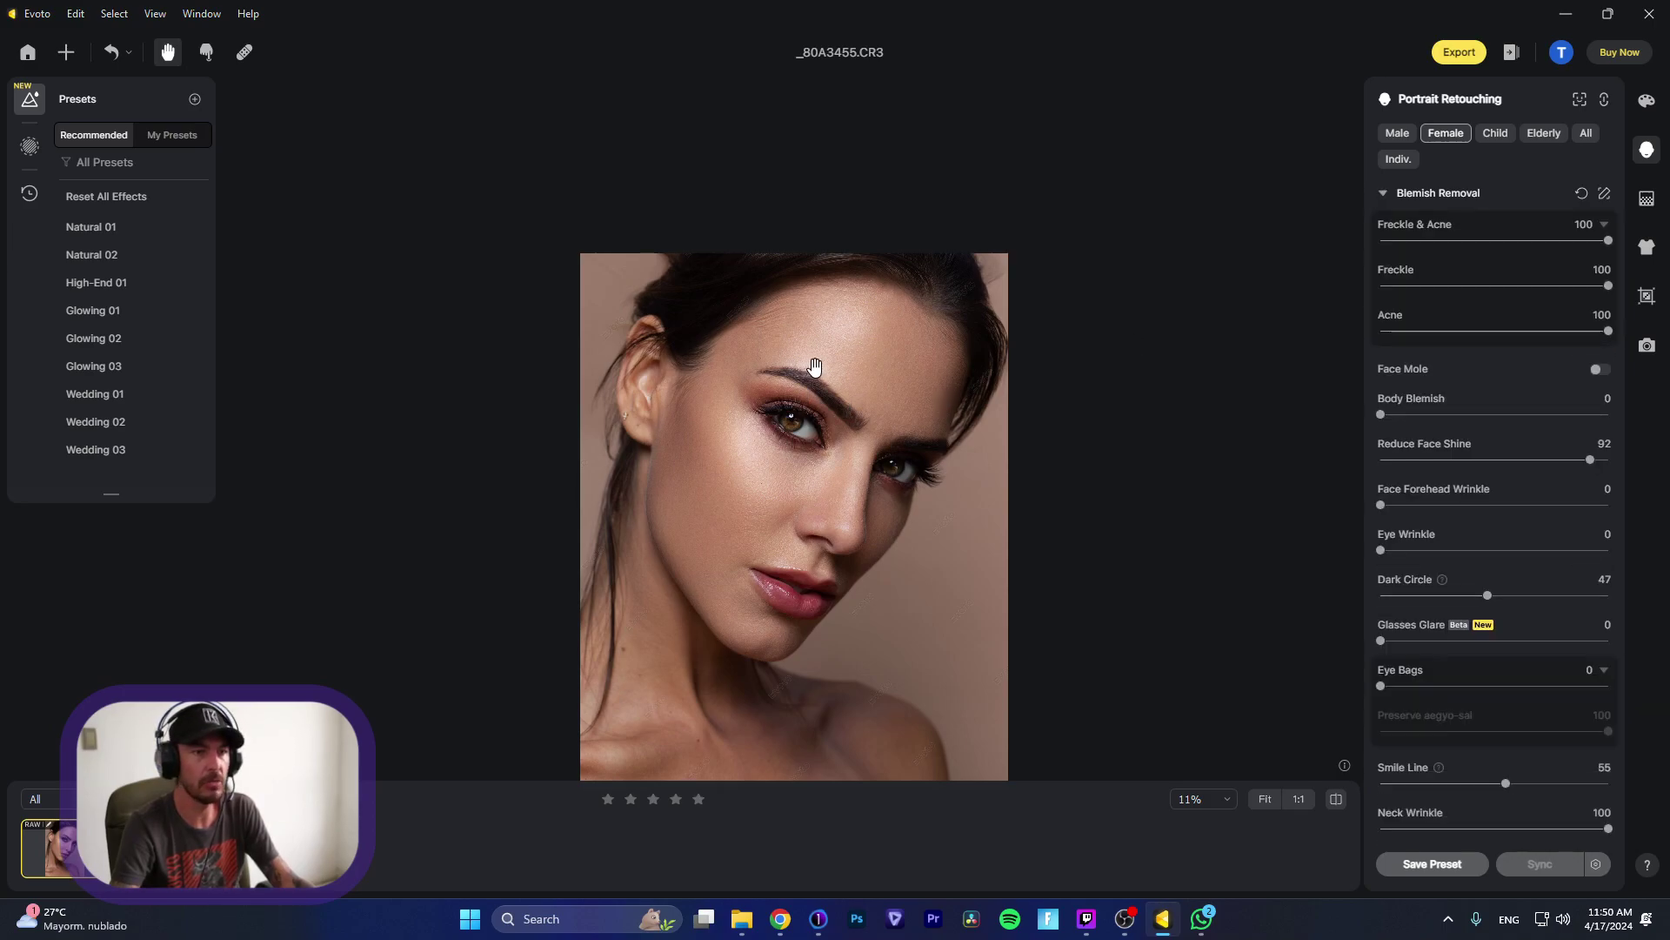
scroll(817, 361, "up", 4)
scroll(829, 290, "up", 2)
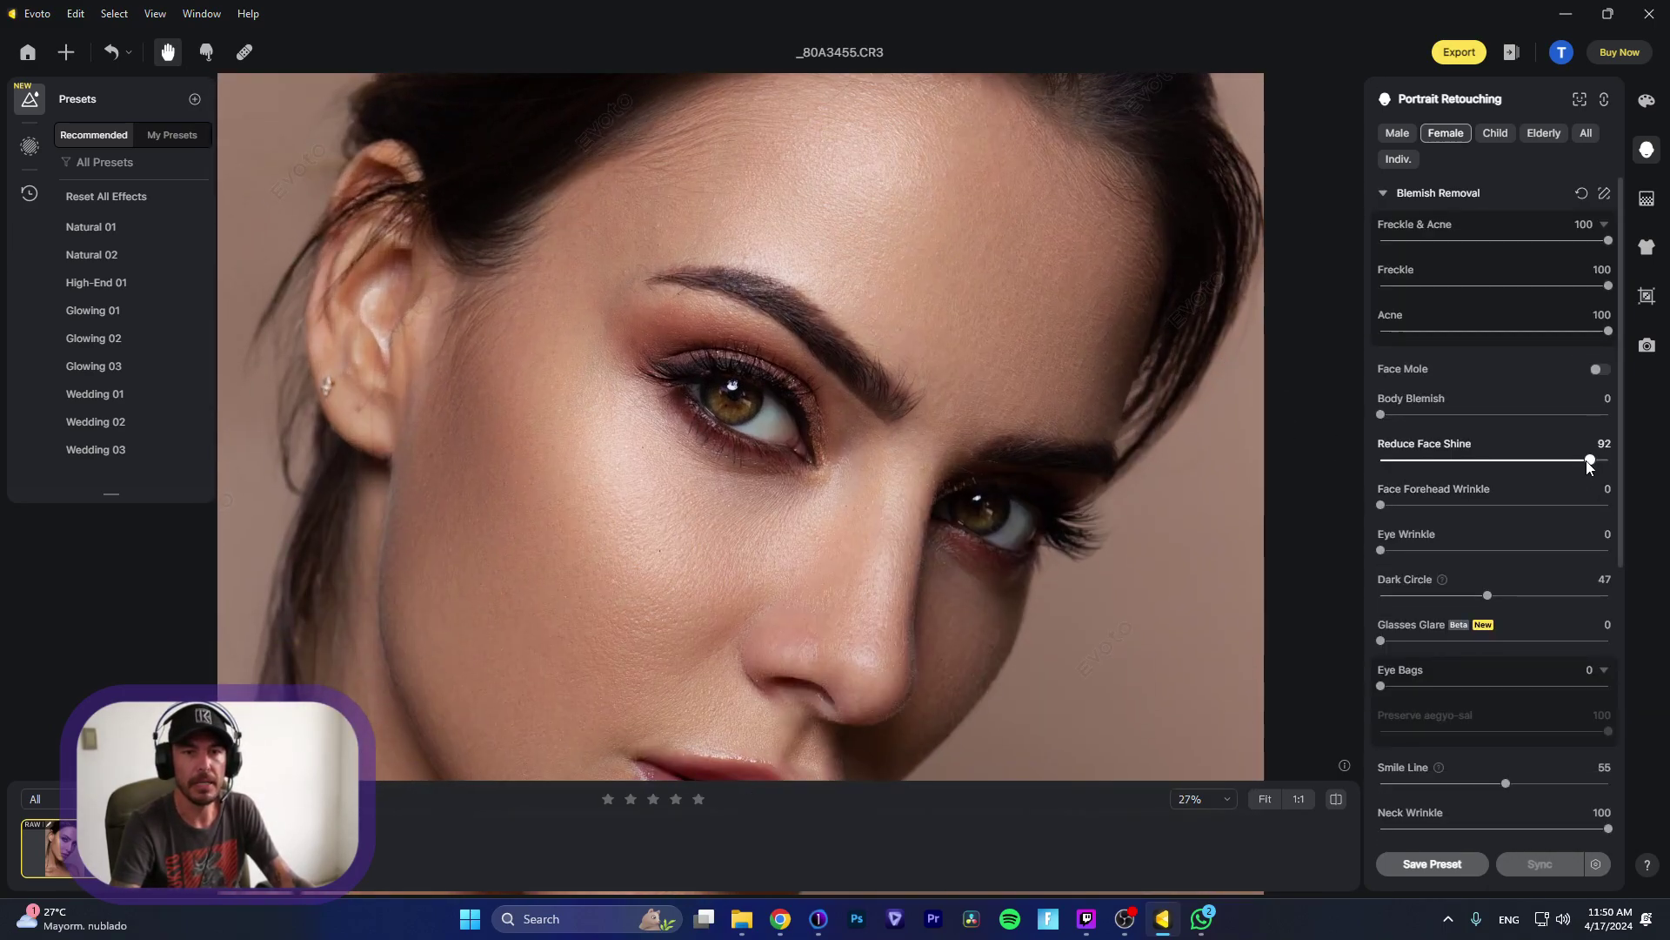
left_click_drag(1588, 468, 1540, 474)
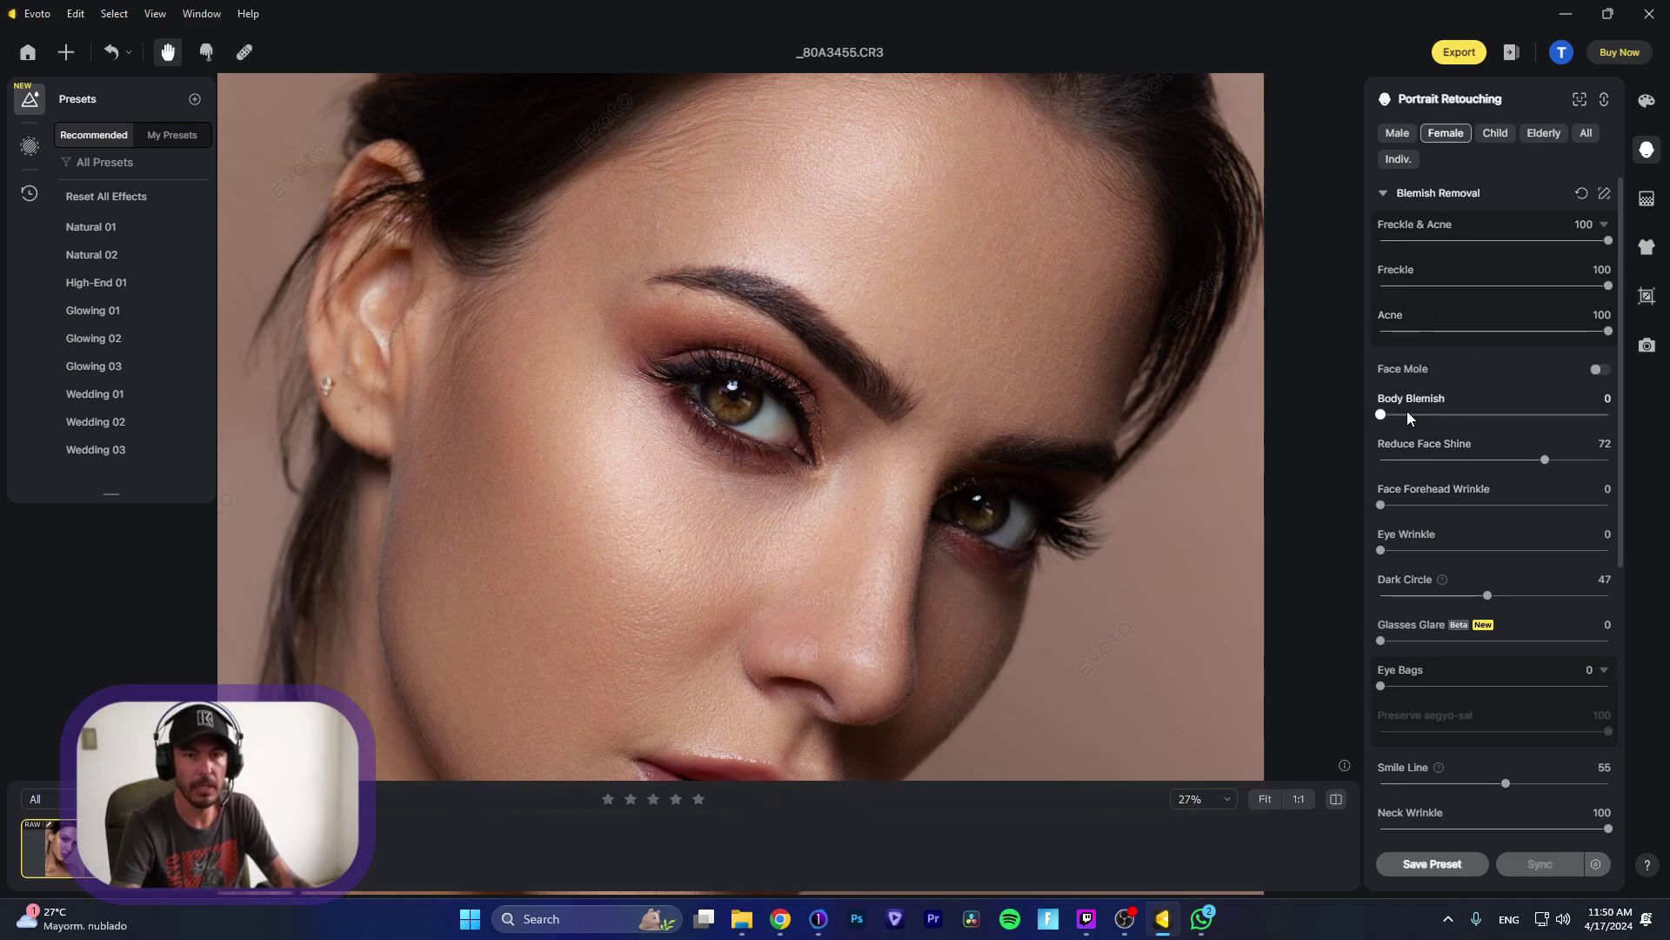
Step: Set Body Blemish to 43 and Eye Wrinkle to 48 in Blemish Removal
left_click_drag(1425, 416, 1514, 415)
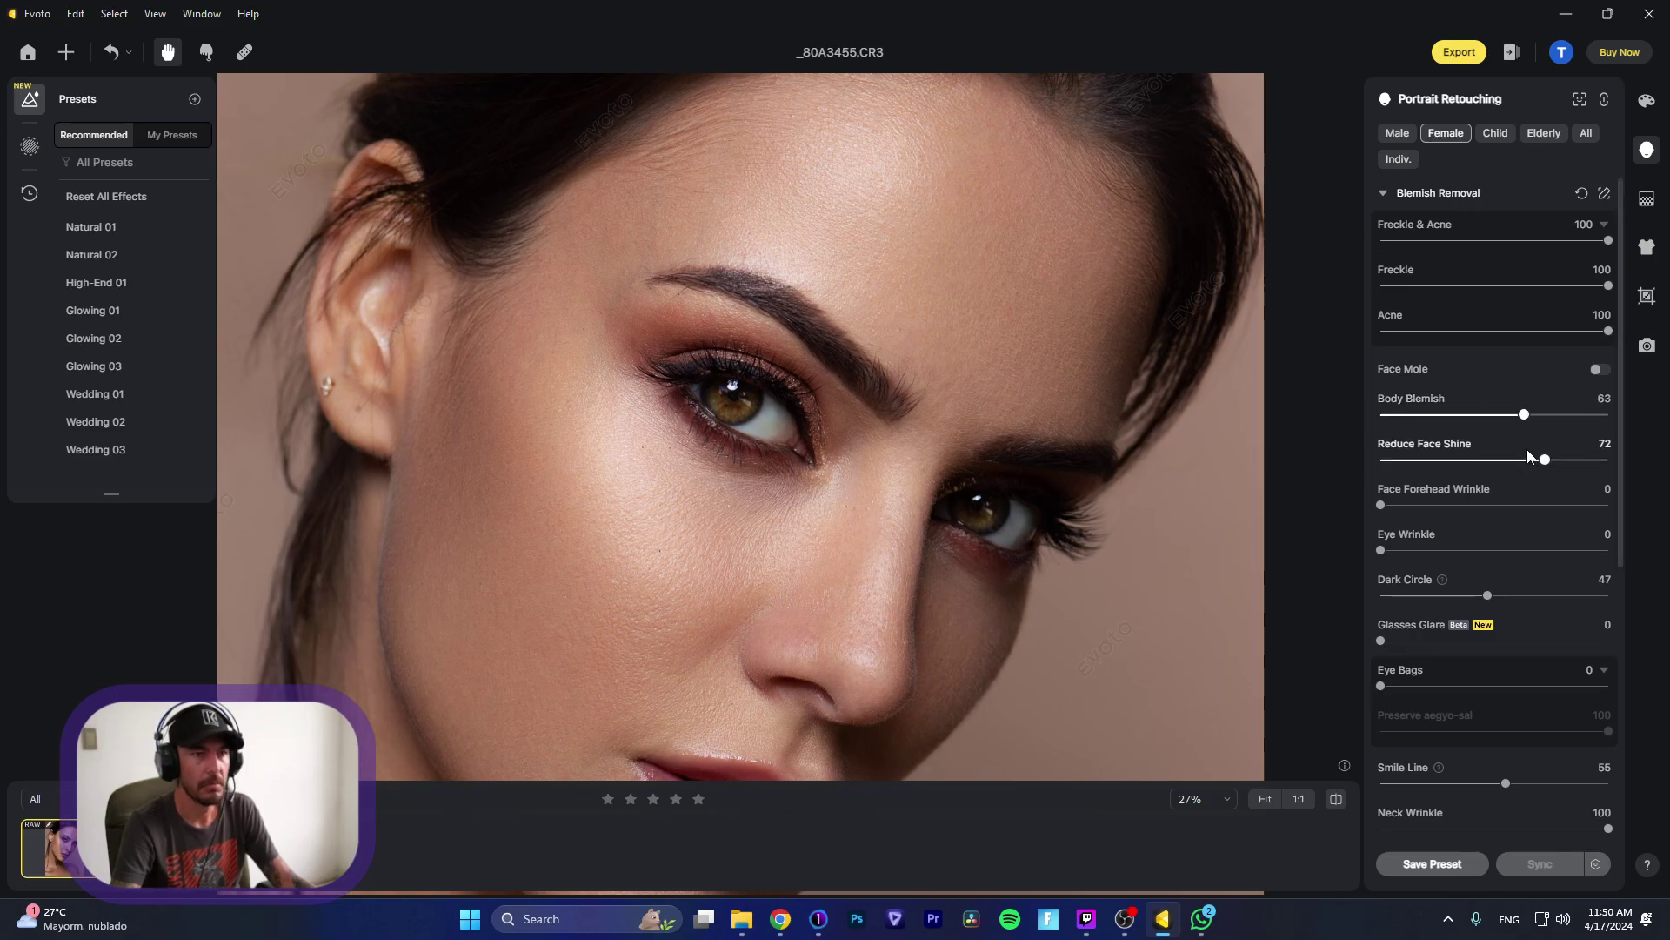
left_click(1478, 415)
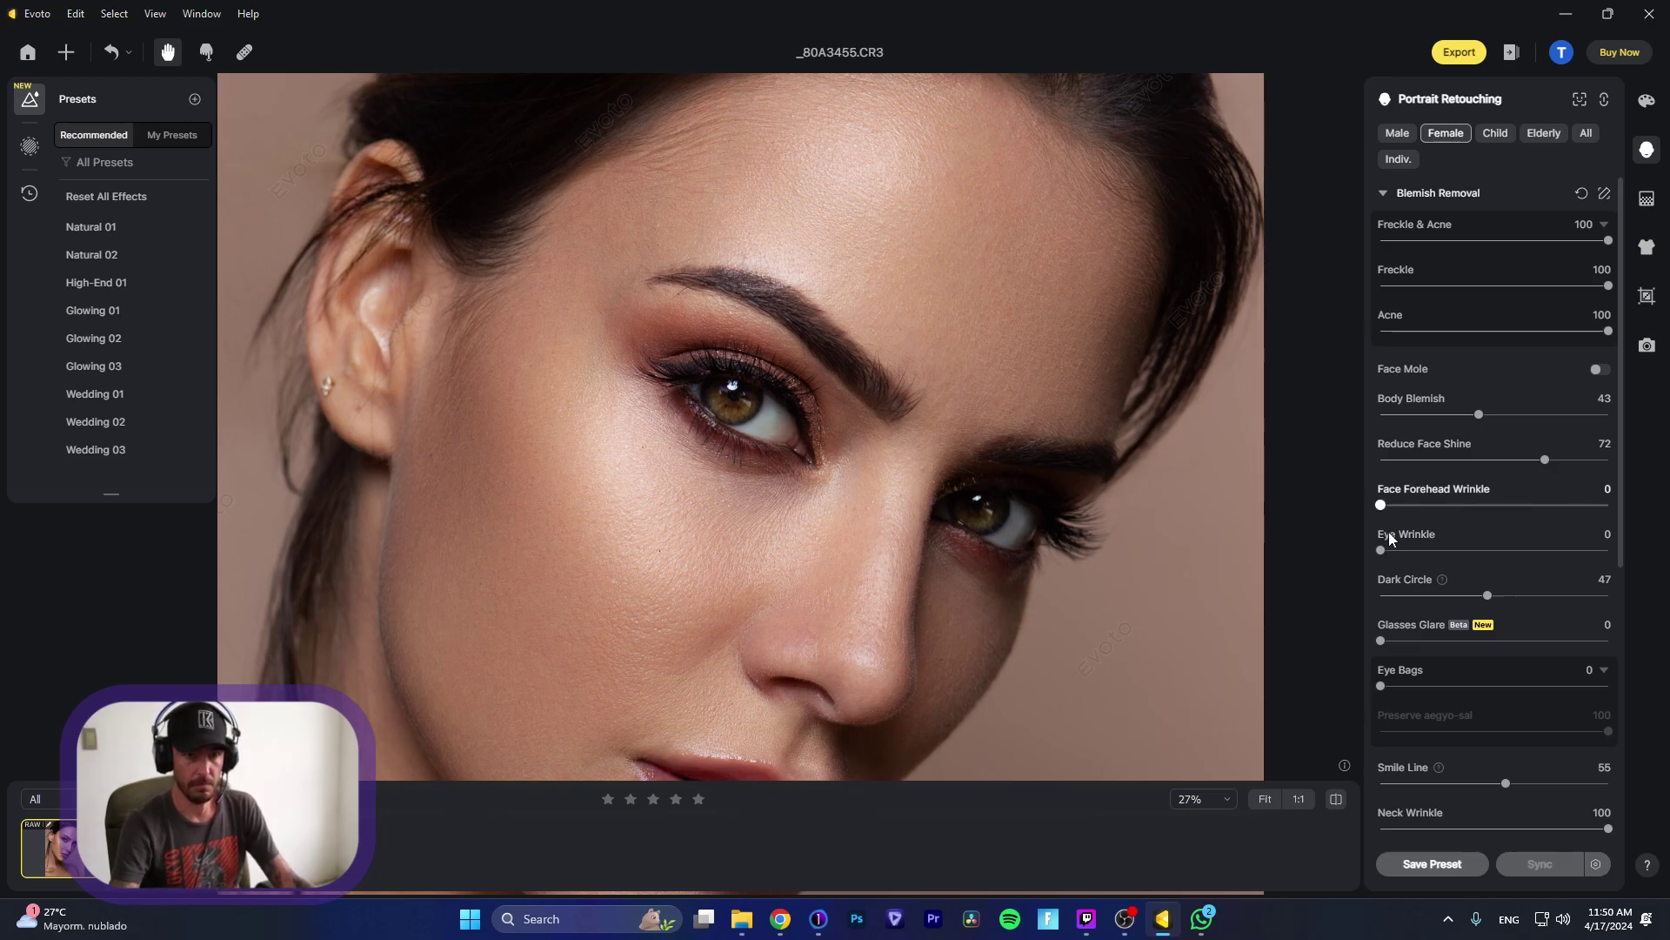
left_click_drag(1383, 550, 1490, 554)
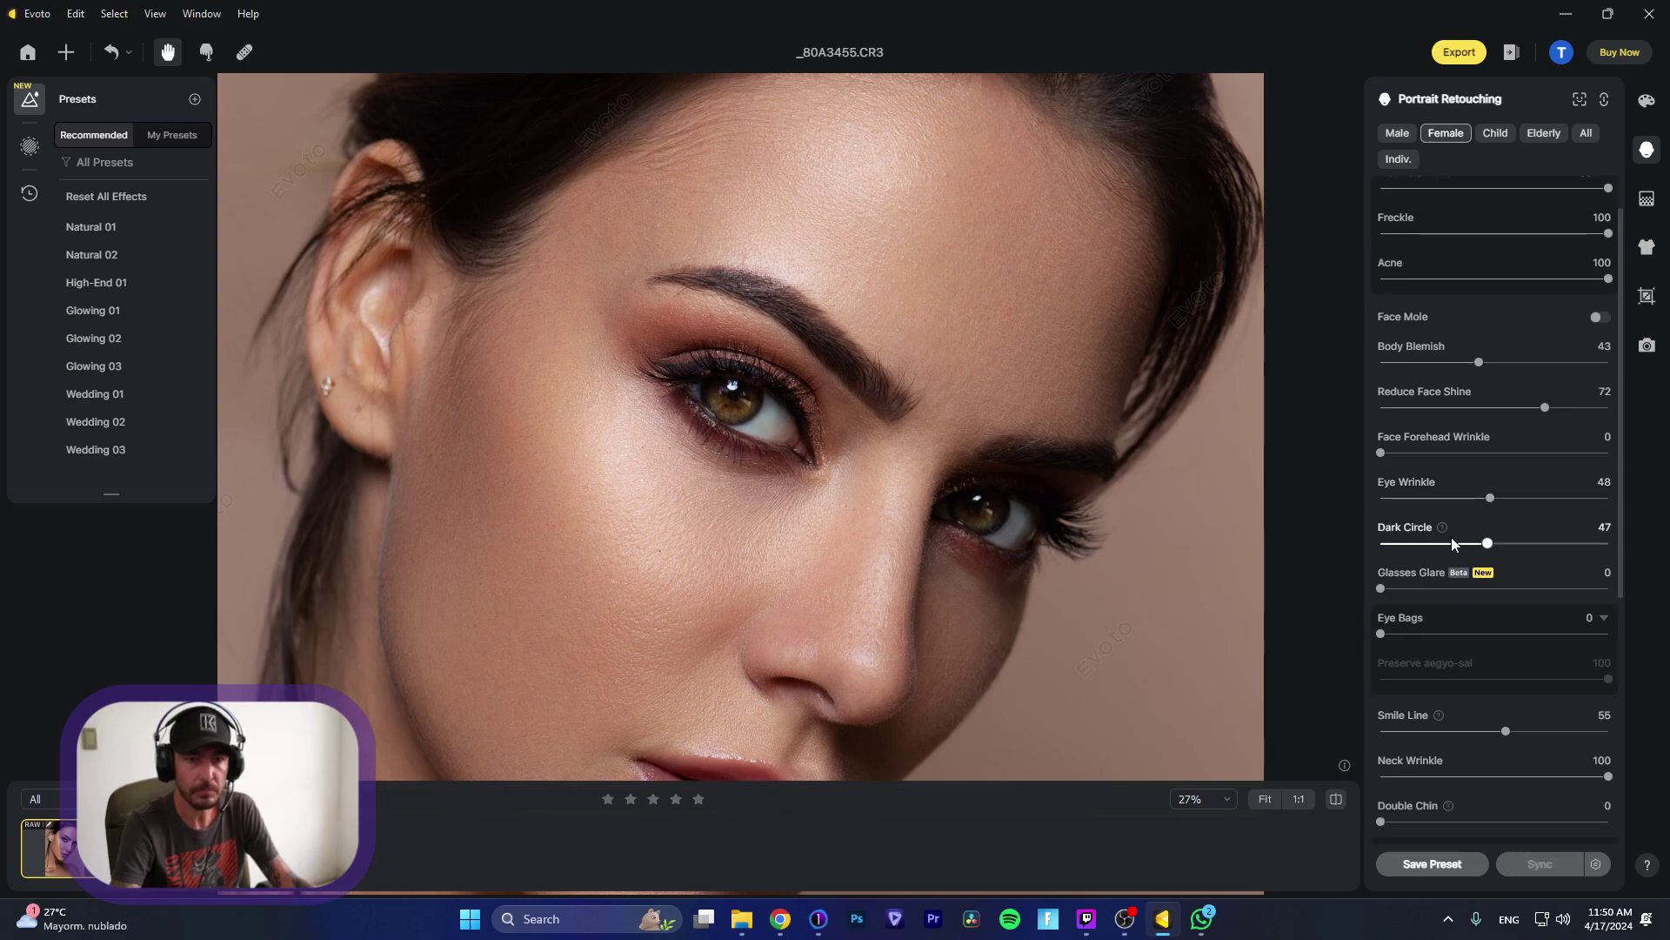
left_click(1389, 196)
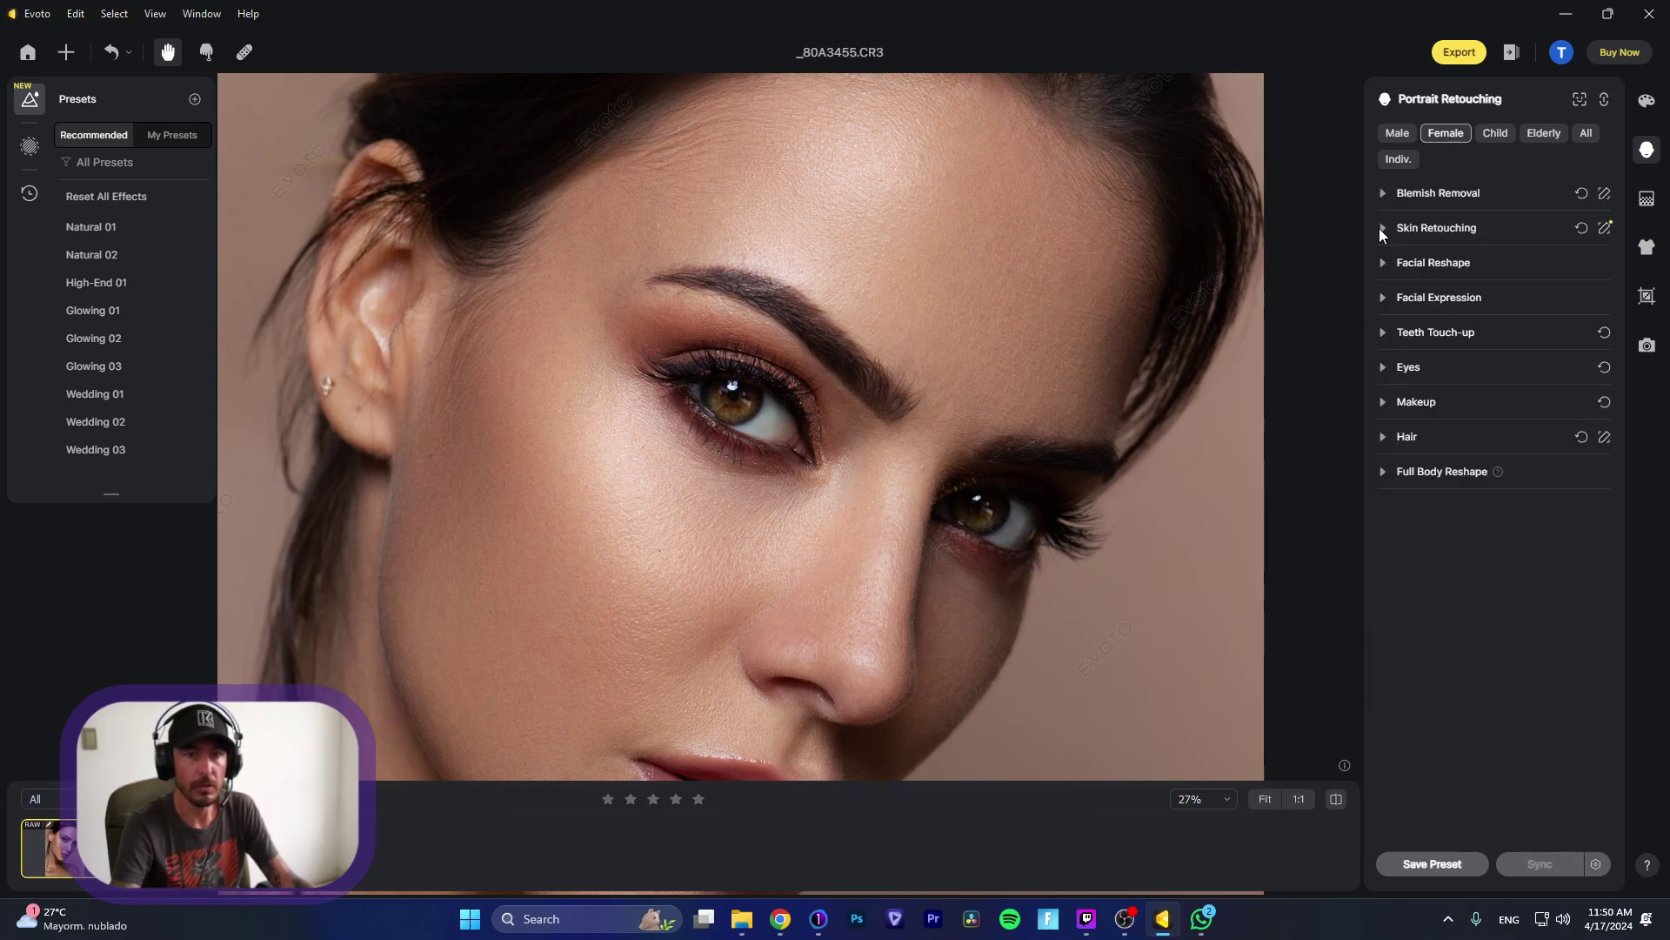
Step: Set the skin texture Glossiness to 30 in Skin Retouching and check the whole portrait
left_click(1382, 228)
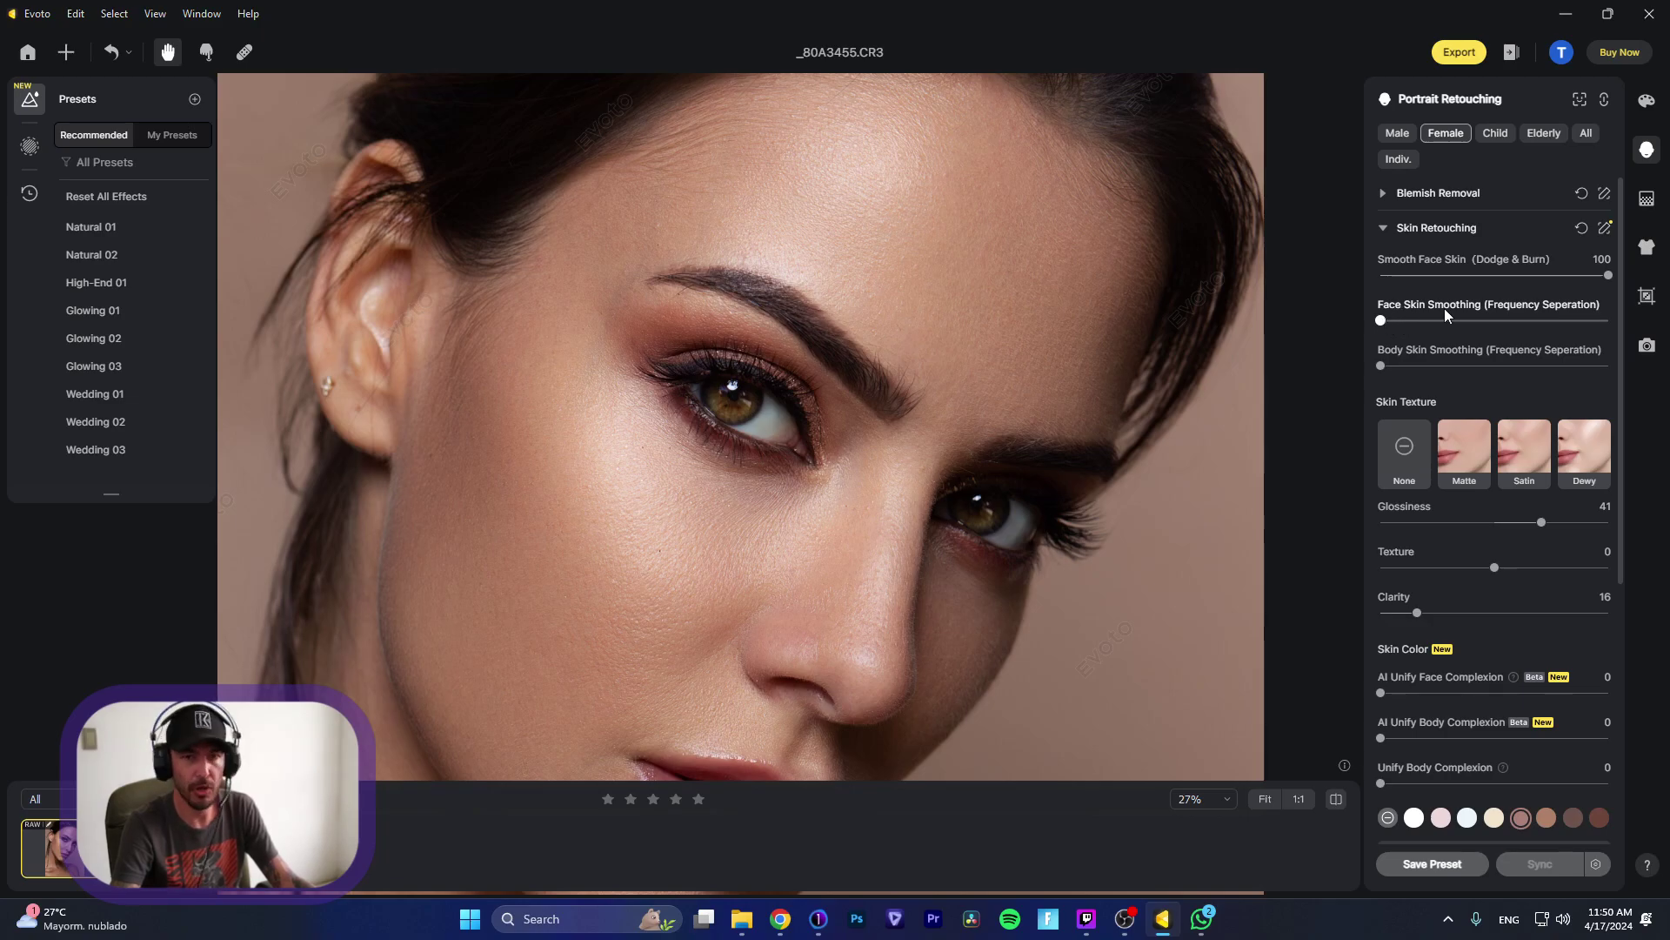
left_click_drag(1541, 522, 1527, 522)
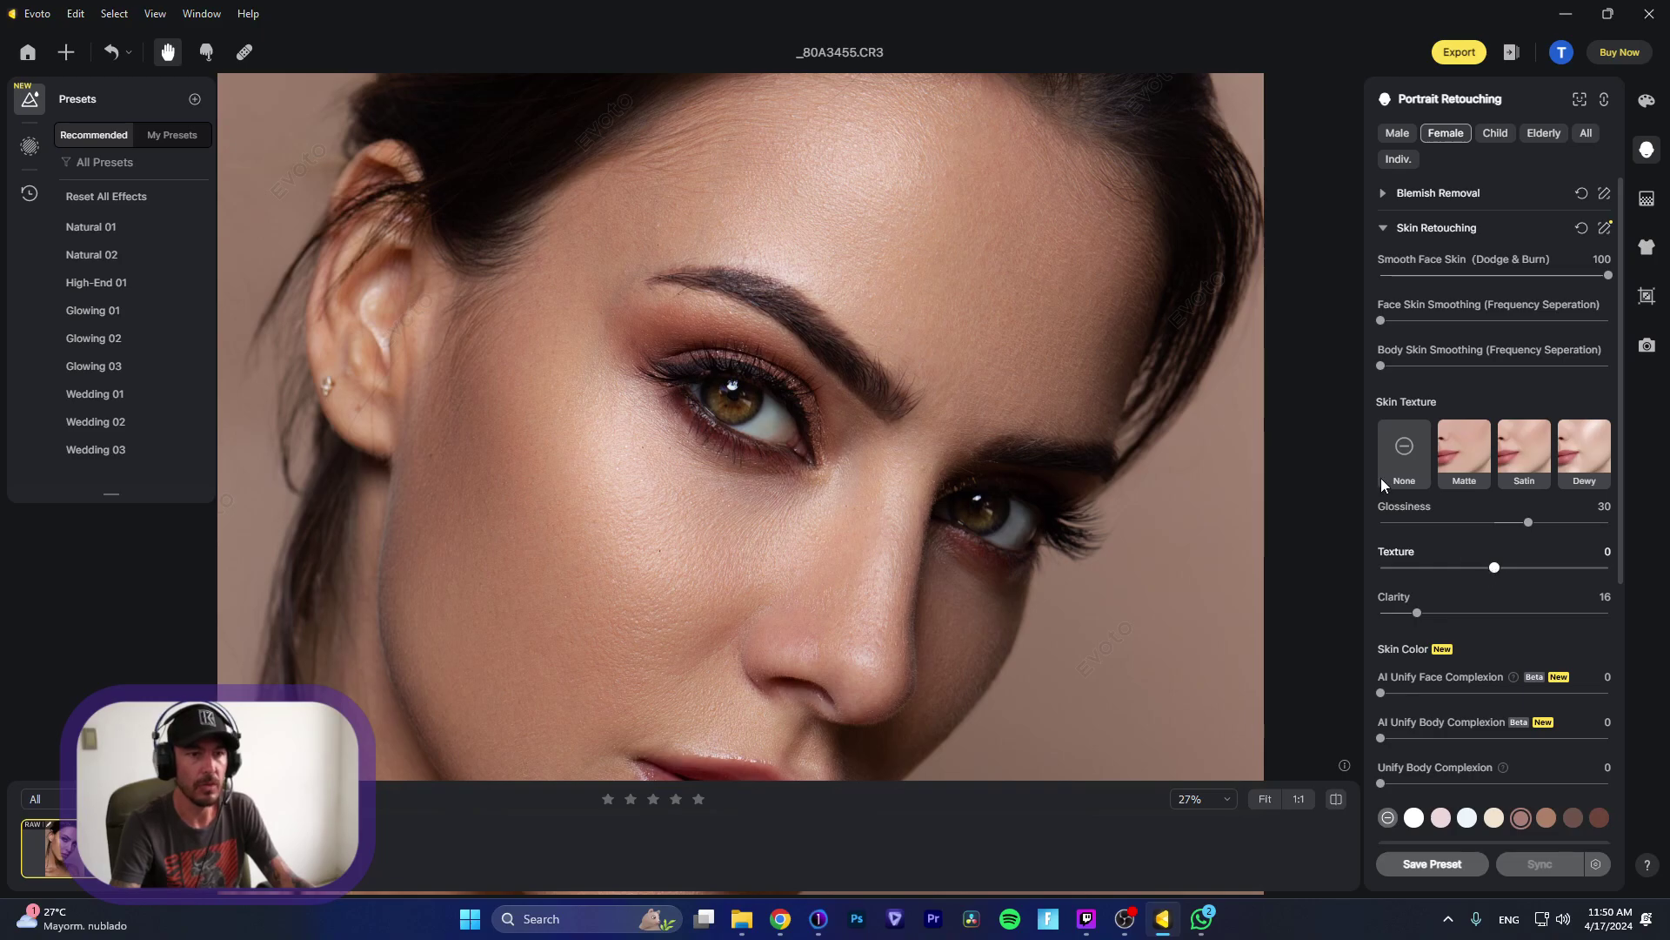
left_click(1383, 231)
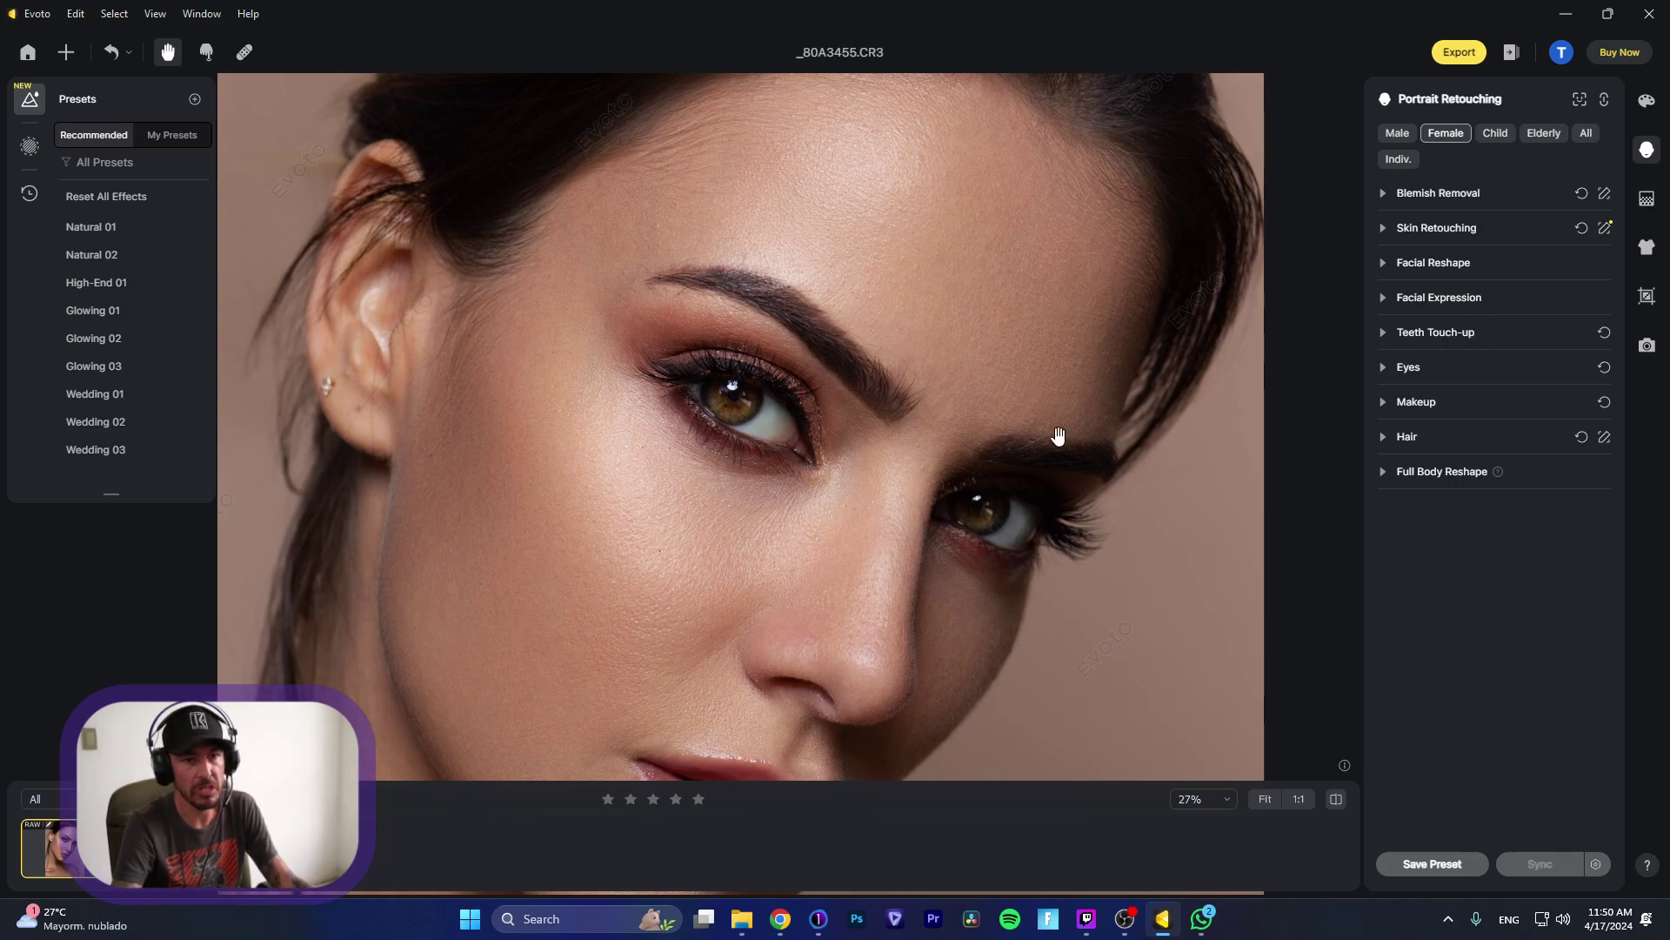
scroll(1053, 436, "down", 1)
scroll(1018, 440, "down", 1)
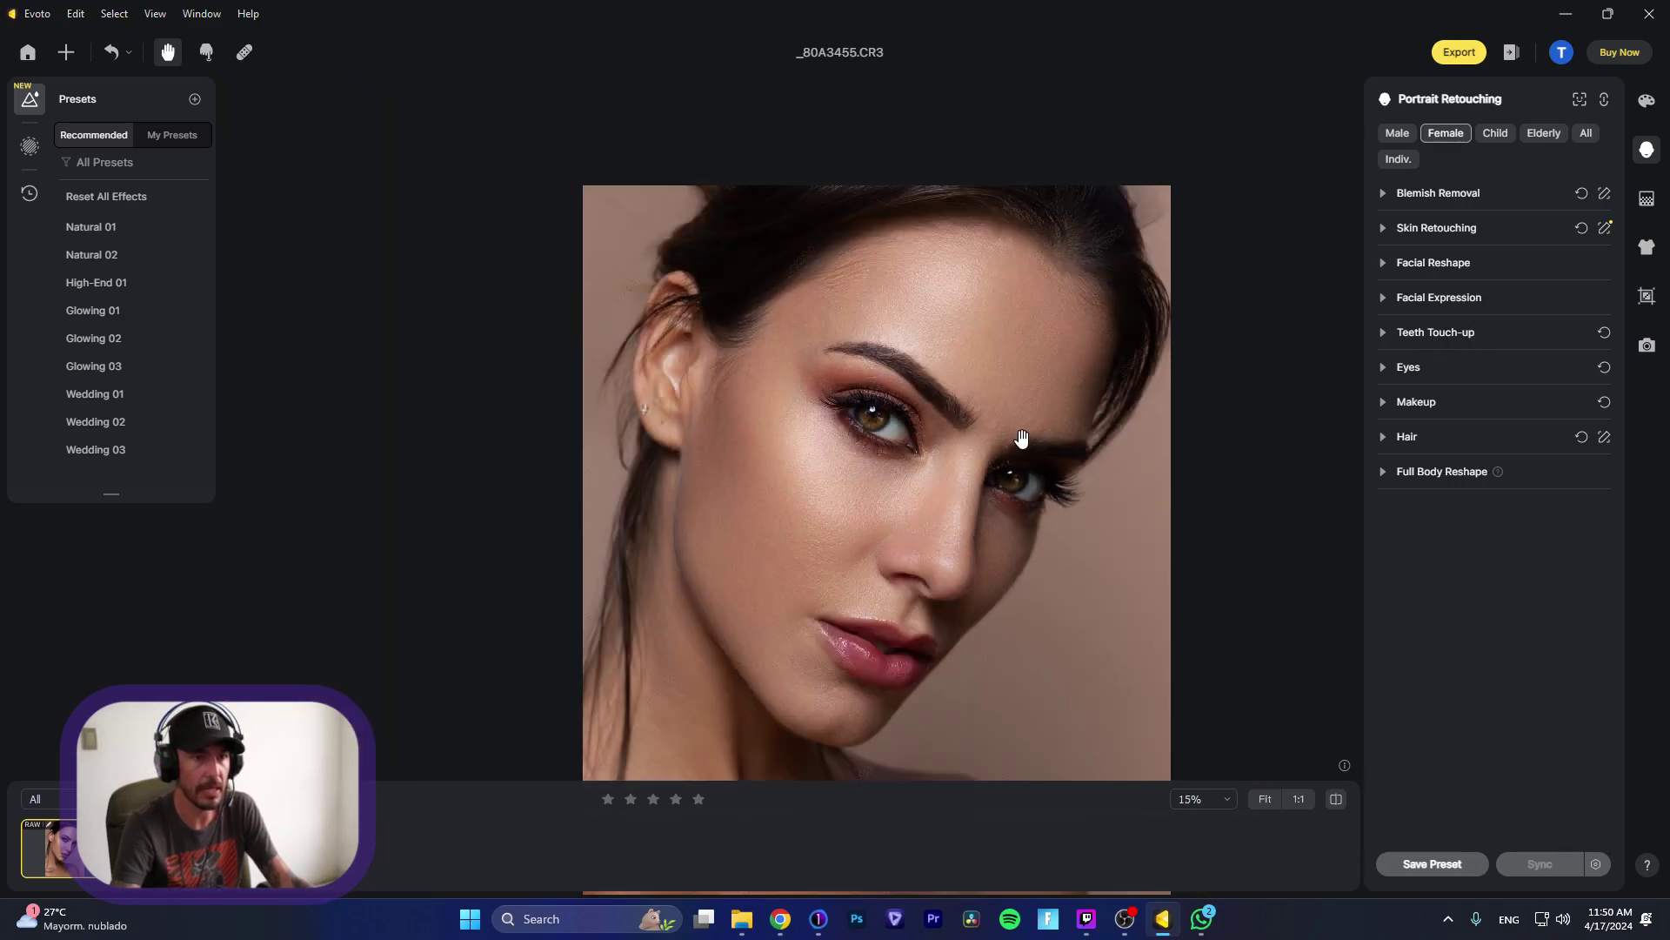
scroll(919, 349, "down", 1)
scroll(918, 349, "up", 1)
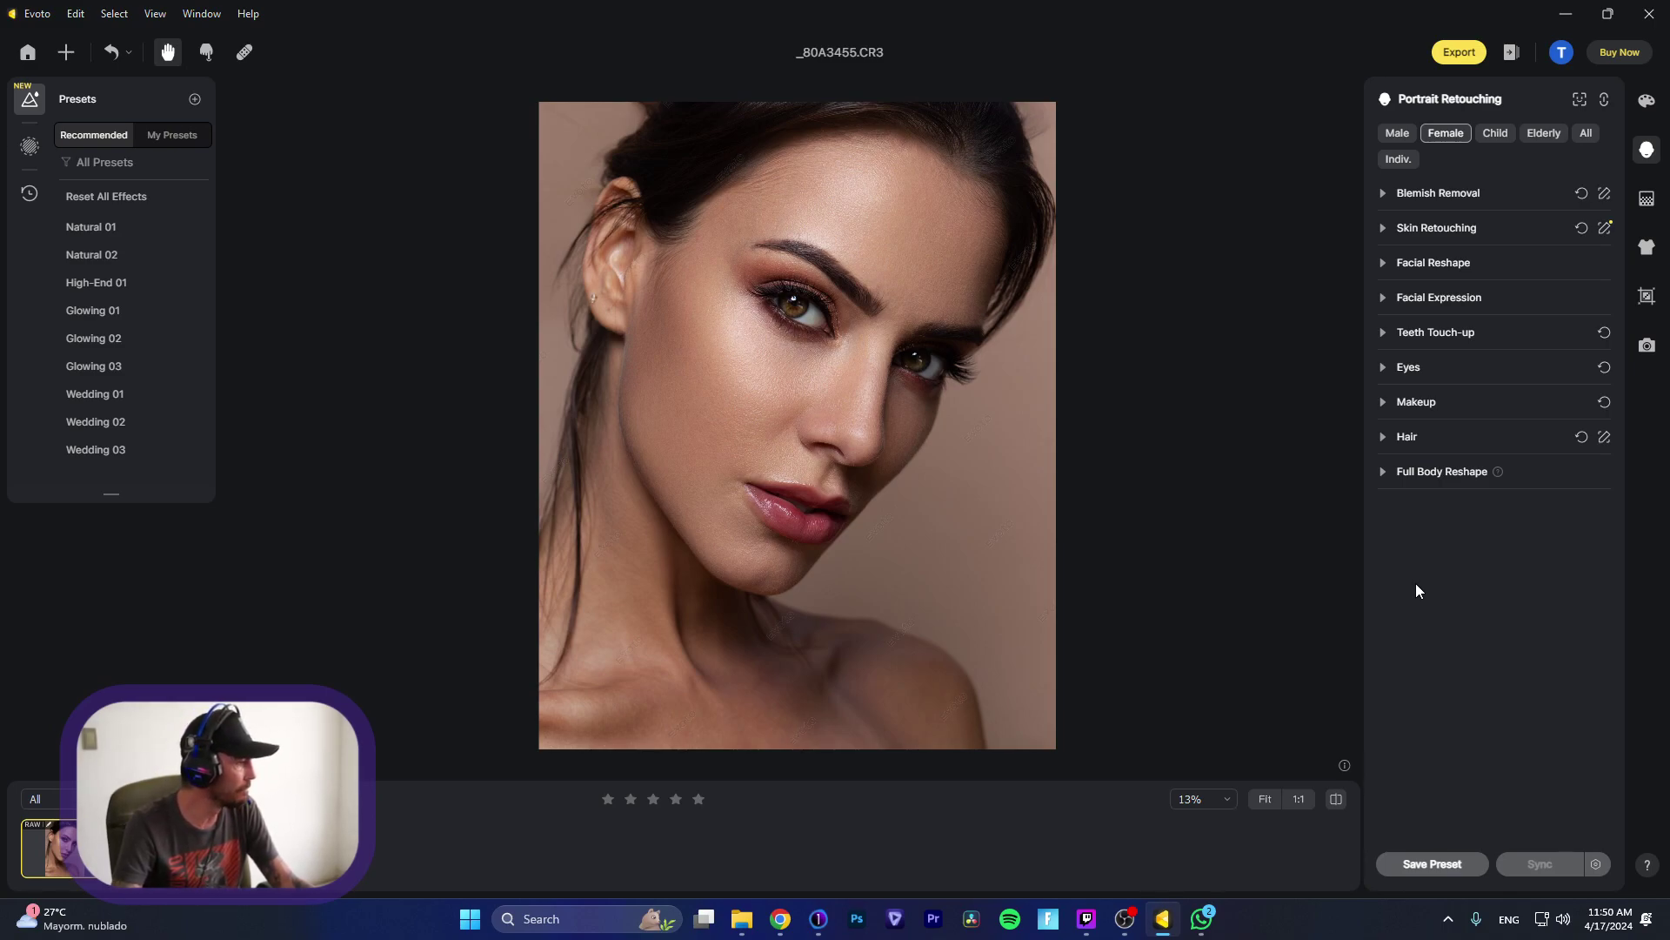
Step: Open the portrait's Quick Export and set its destination to Folder of Original Photo
left_click(1459, 52)
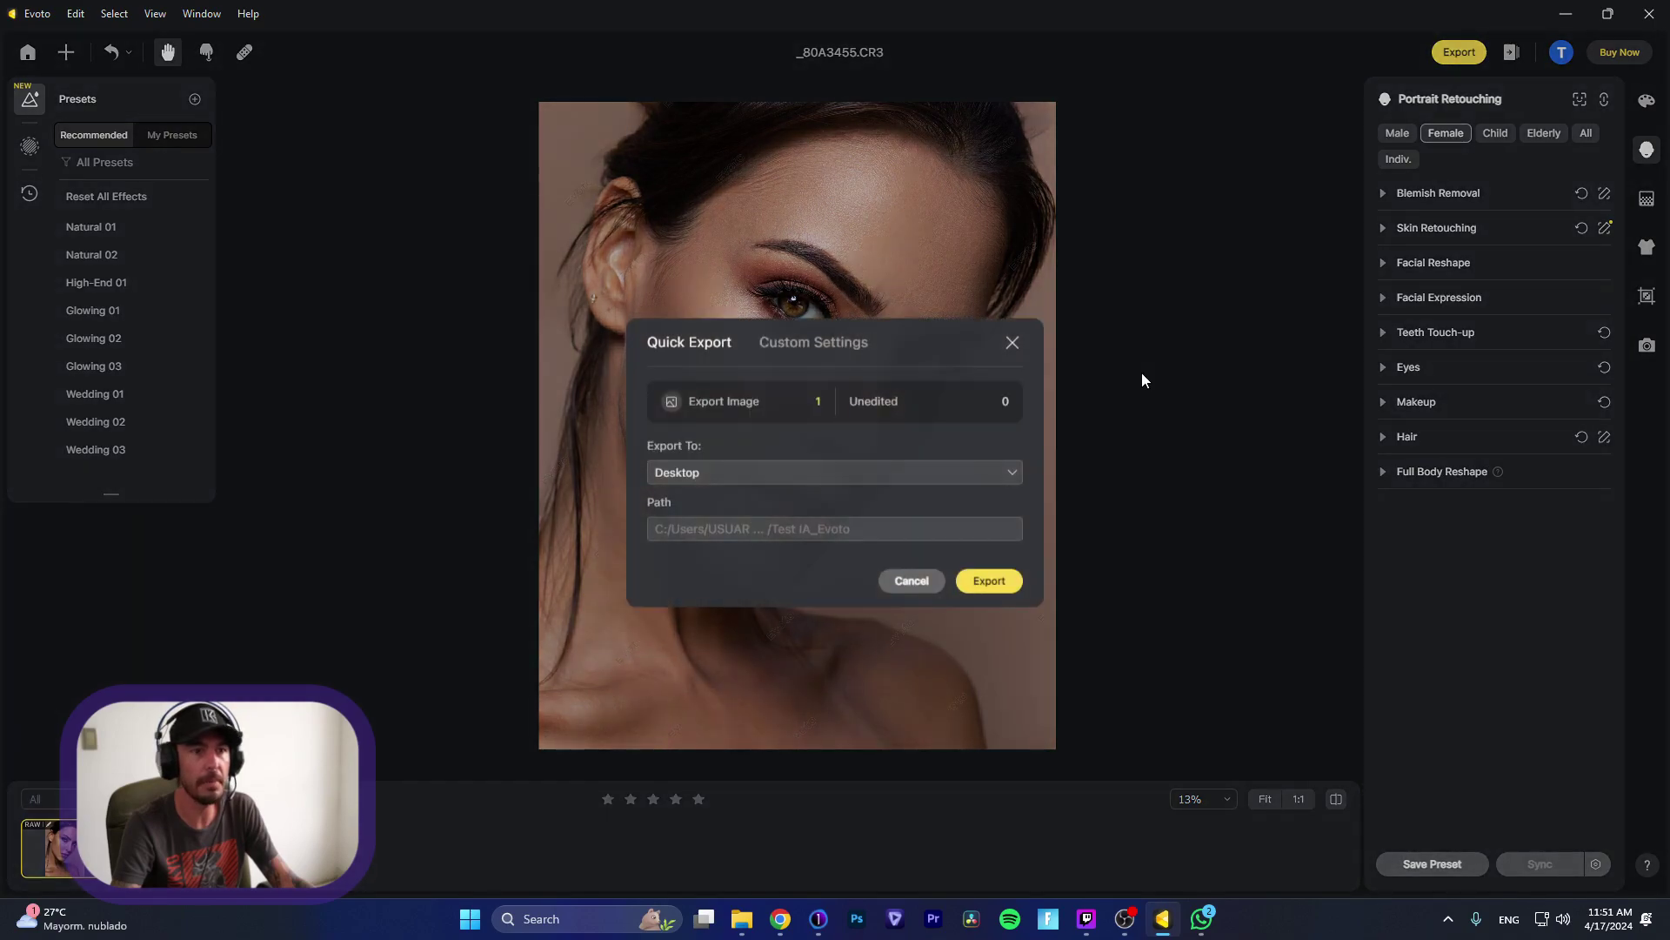
left_click(808, 474)
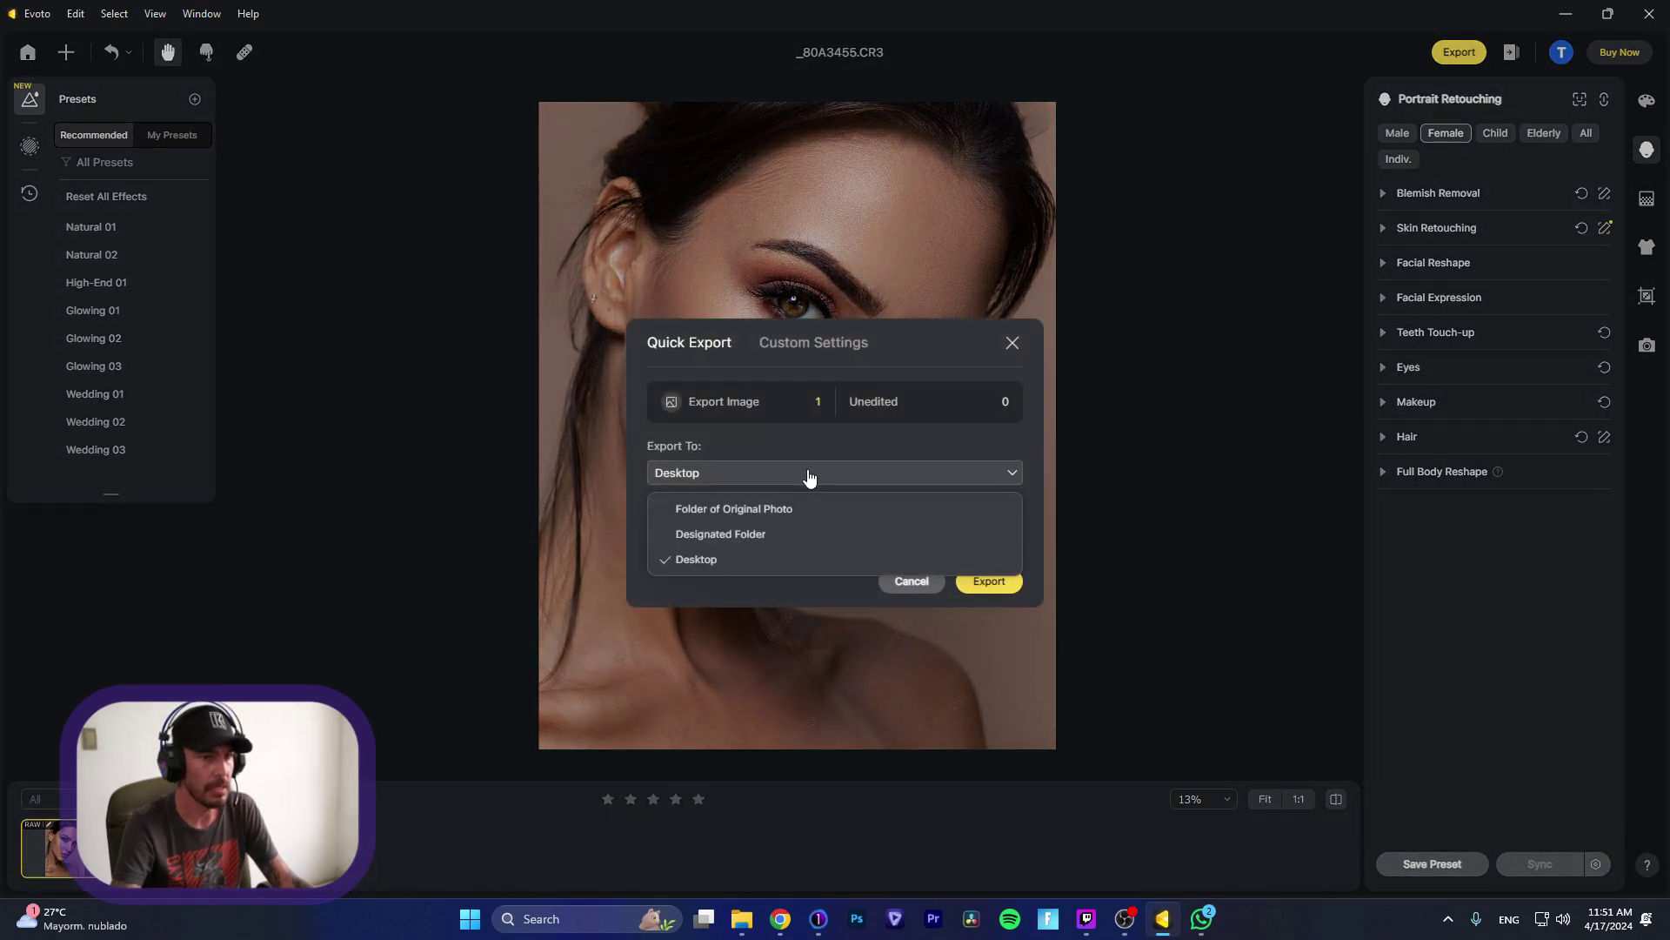
left_click(786, 511)
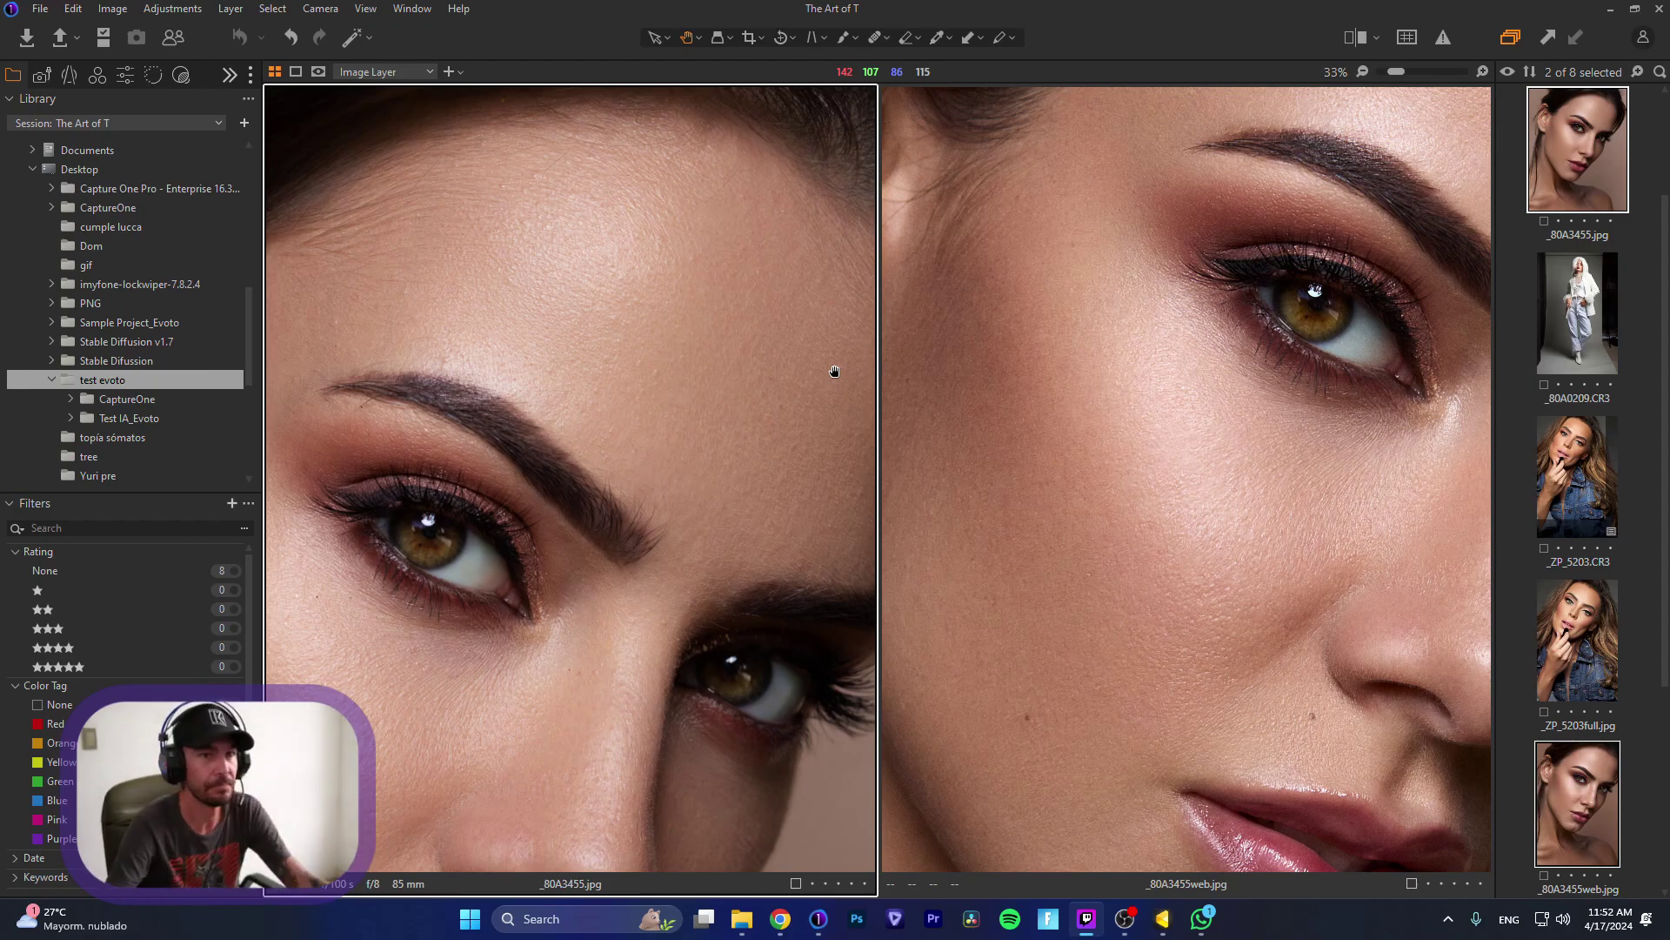
Step: In Capture One, compare the forehead and eyebrow skin texture up close between _80A3455.jpg and _80A3455web.jpg
left_click_drag(1056, 339, 853, 618)
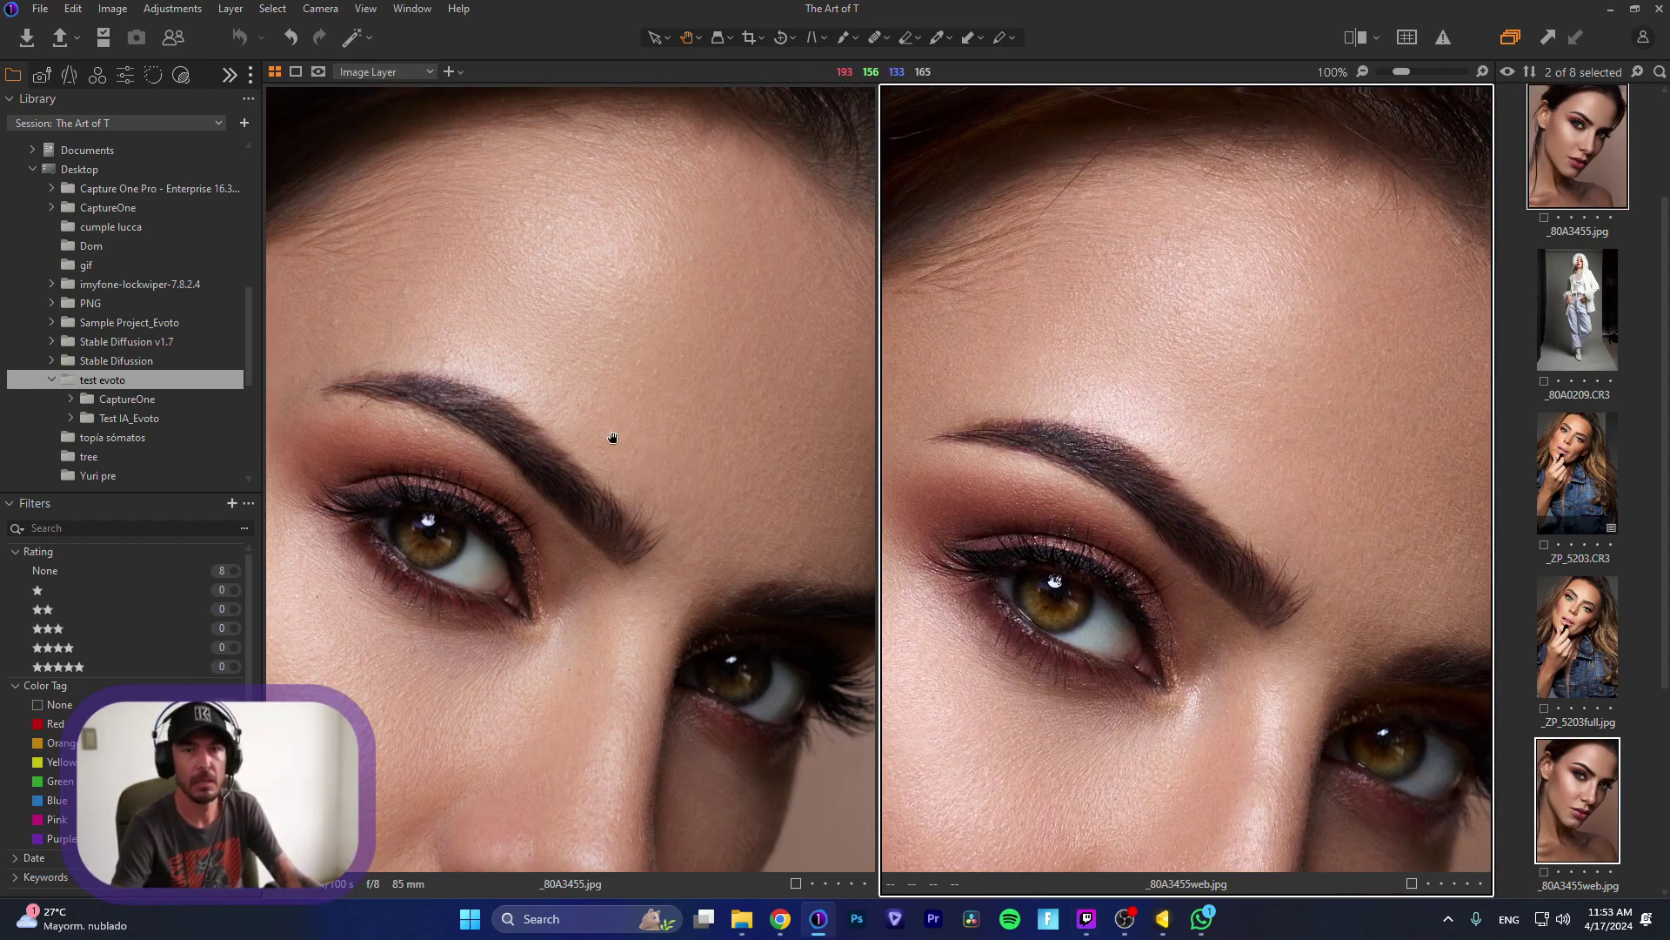
left_click_drag(645, 355, 702, 410)
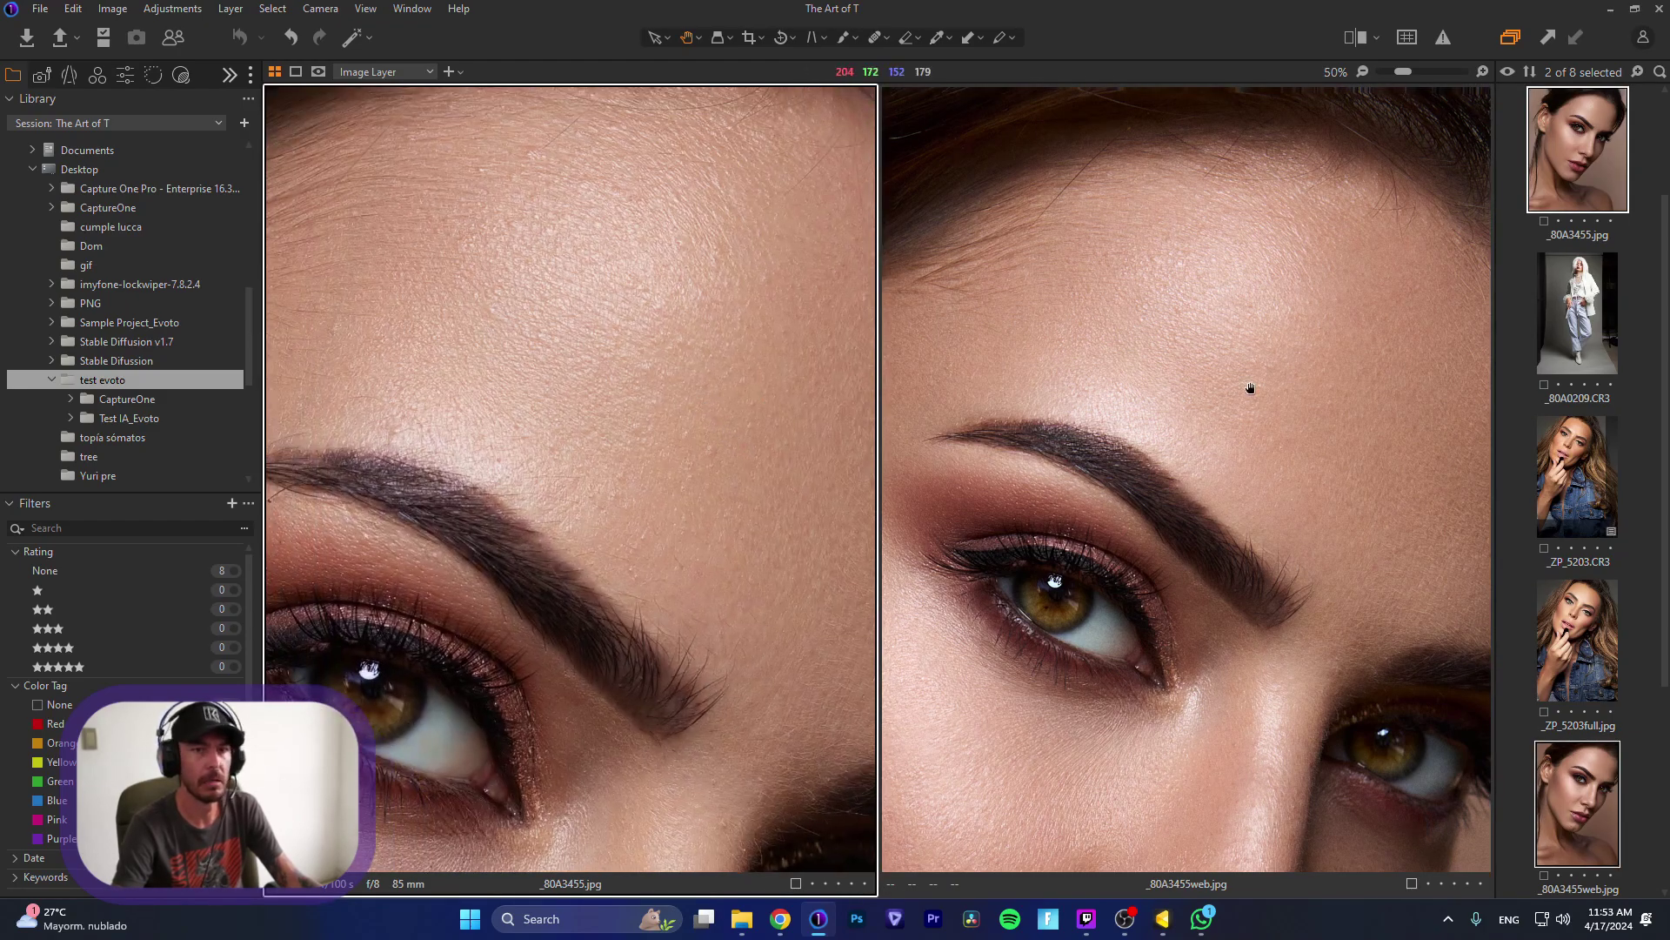
left_click(1250, 388)
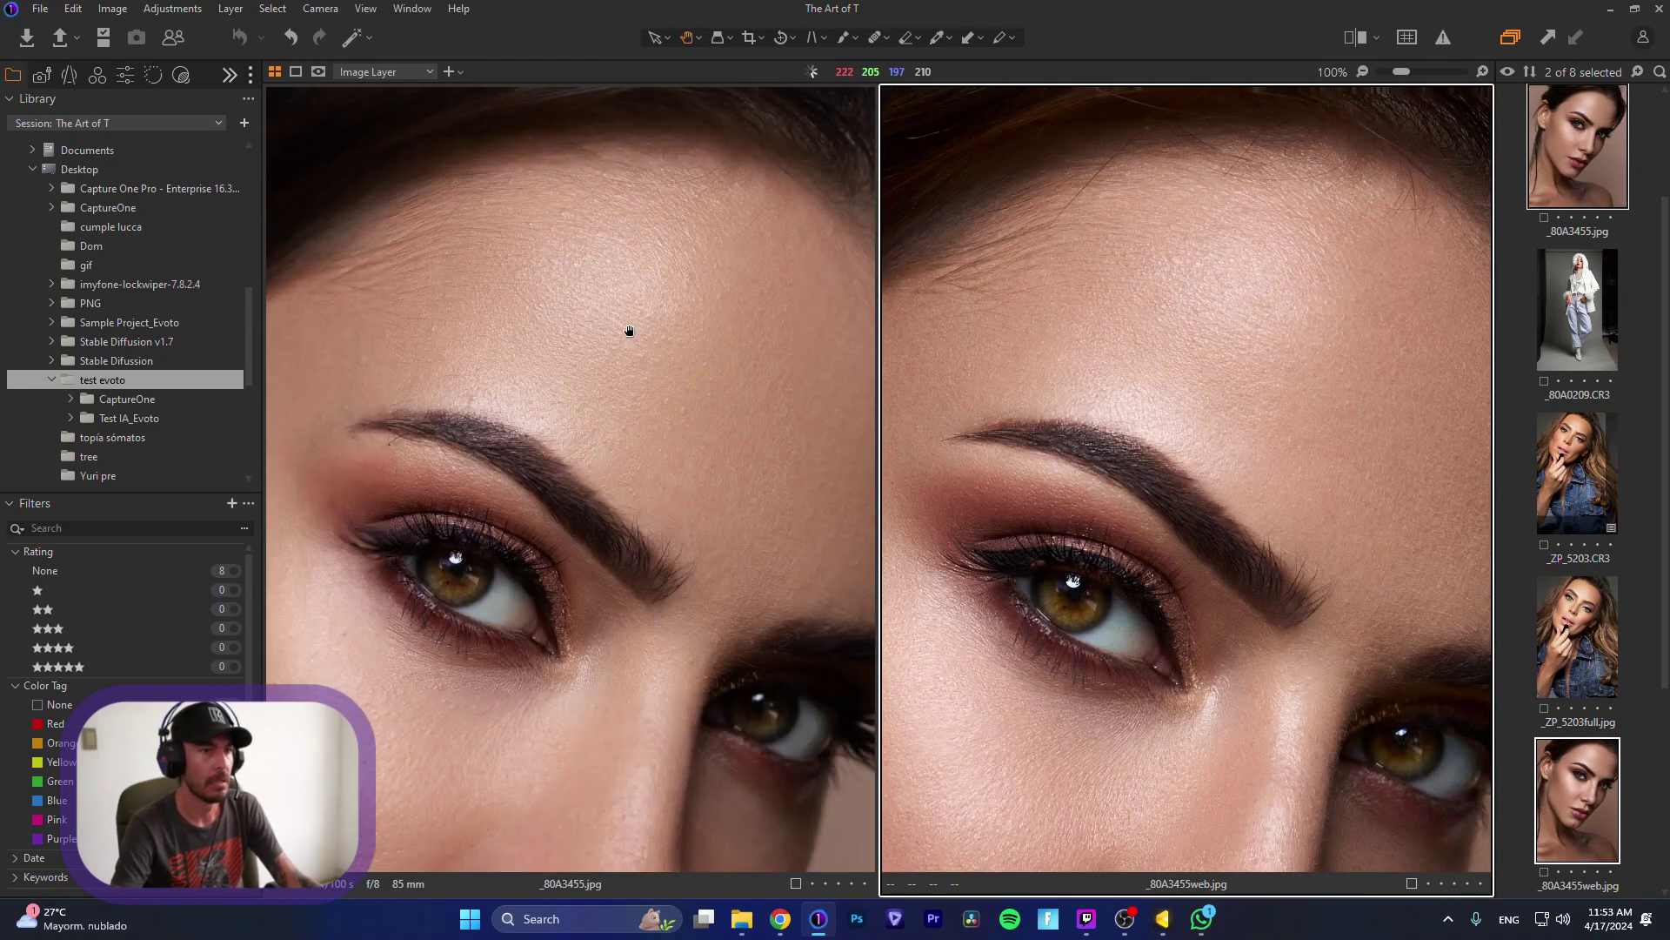
left_click_drag(619, 369, 597, 348)
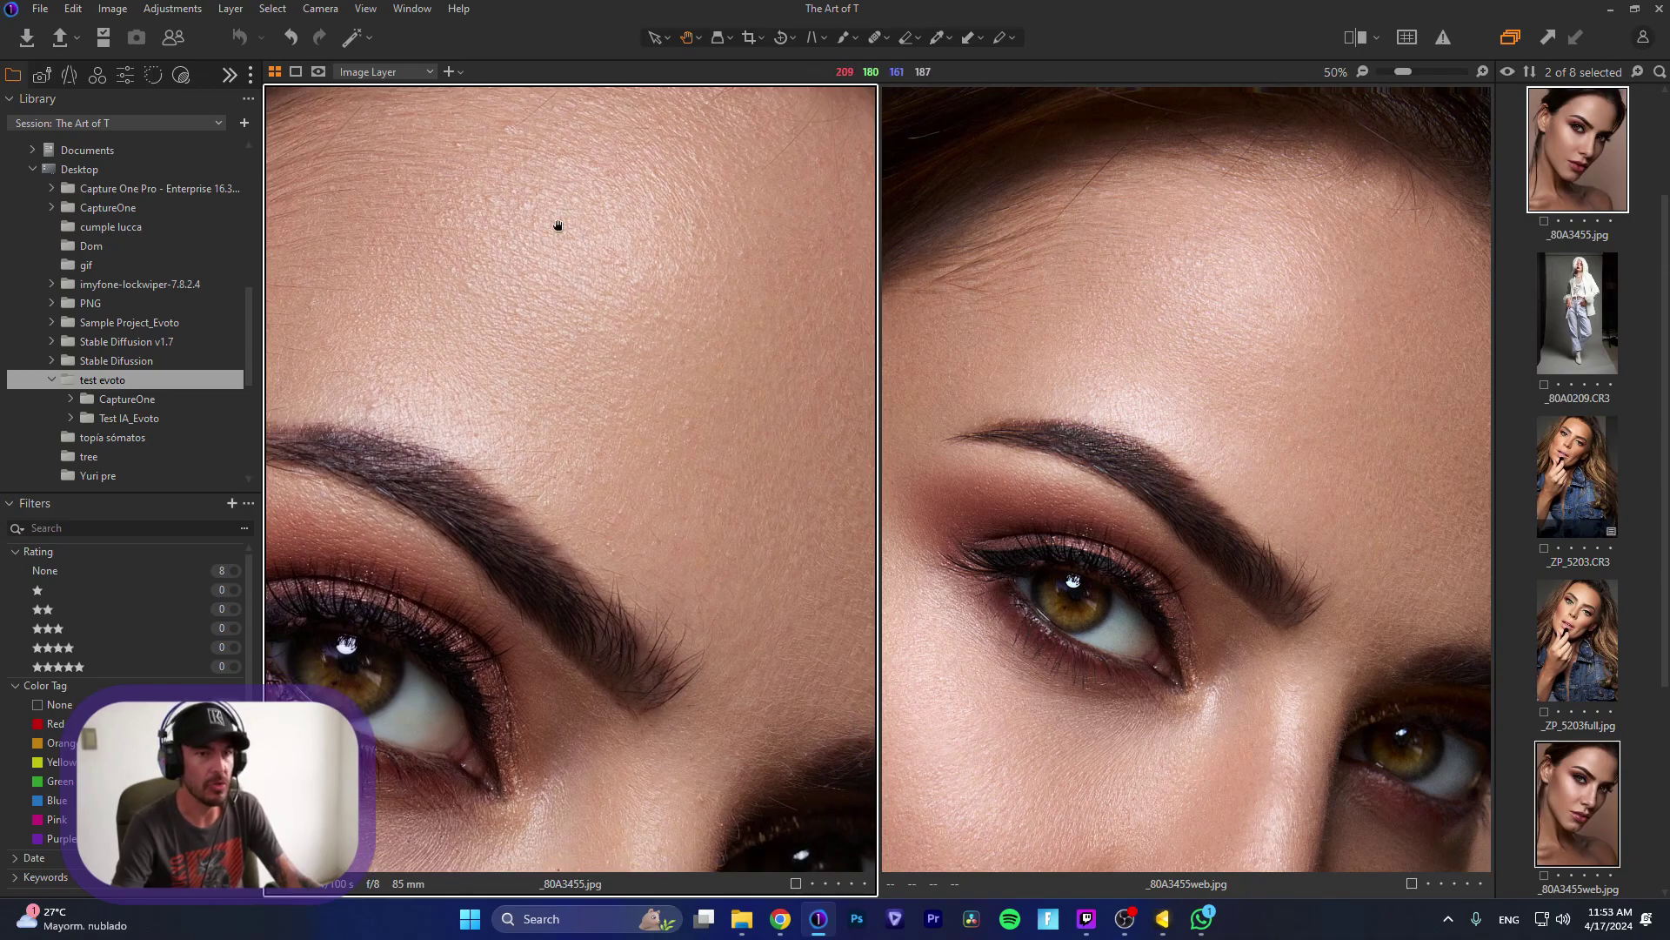
left_click_drag(559, 268, 580, 292)
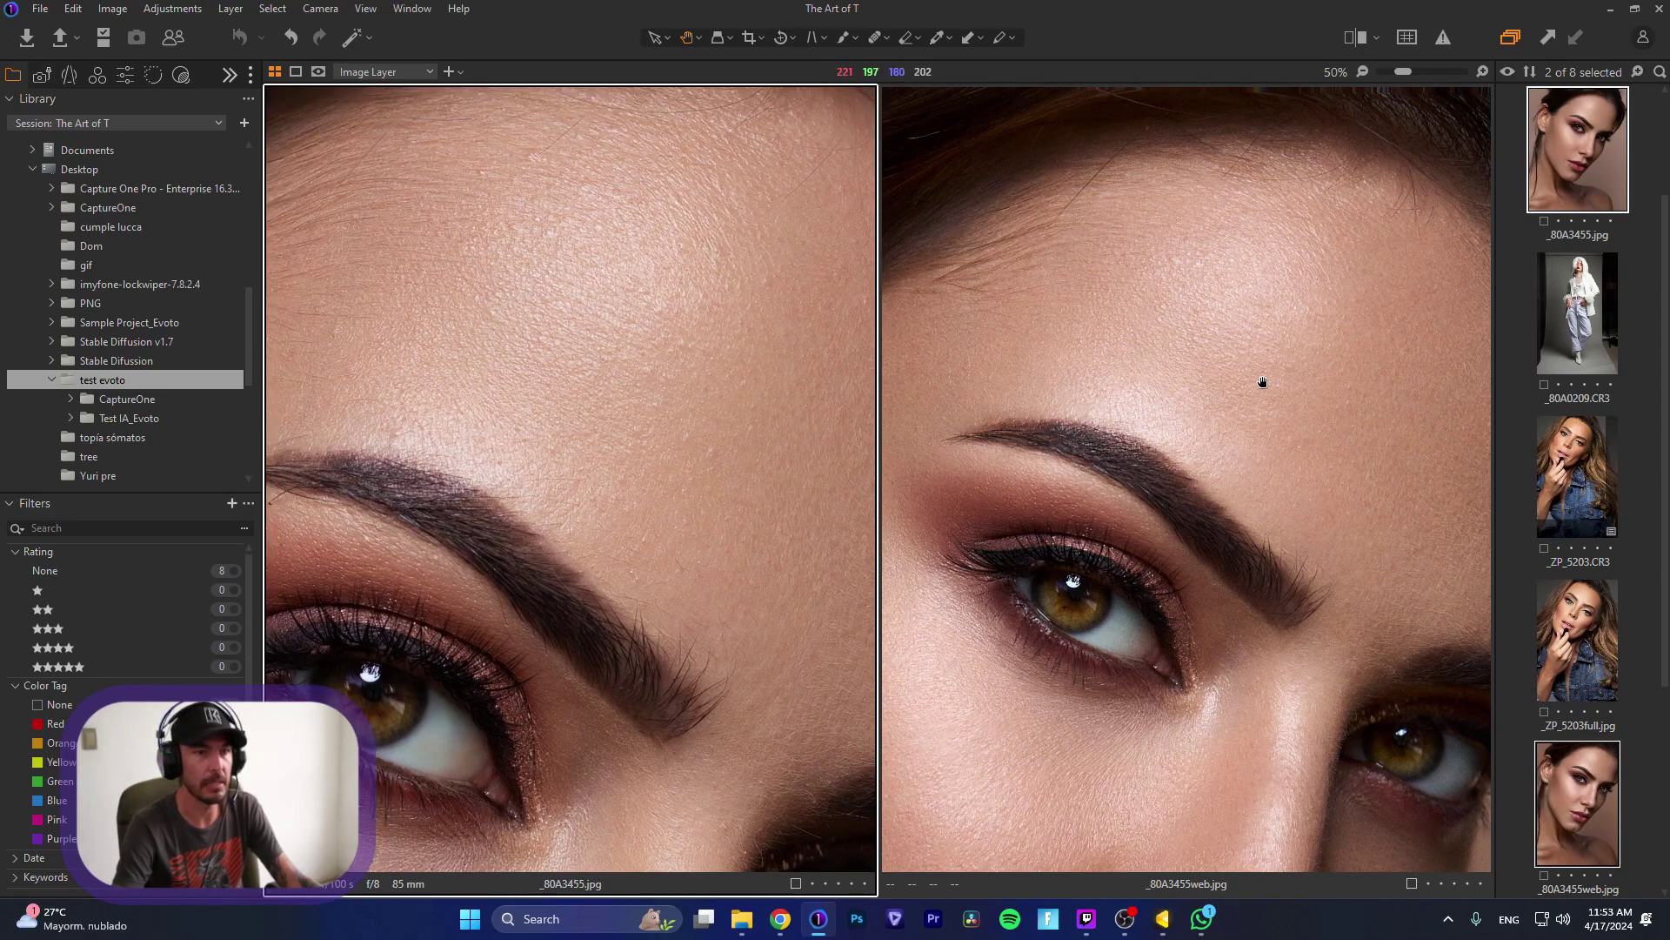
left_click_drag(1266, 444, 1166, 362)
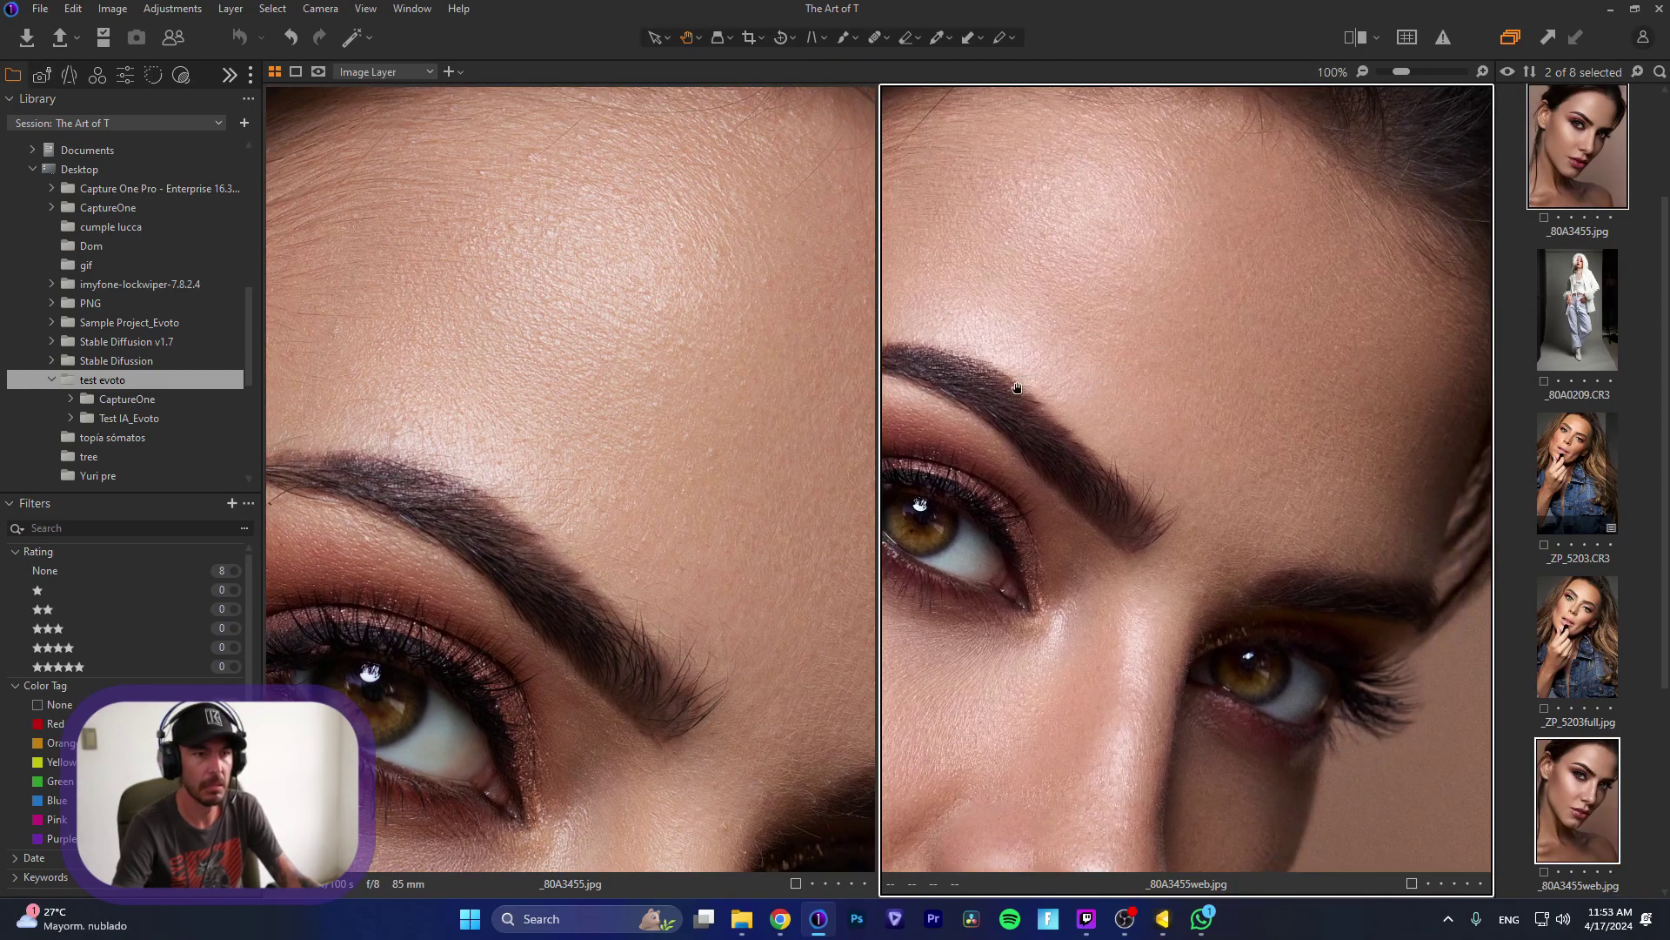
left_click(367, 259)
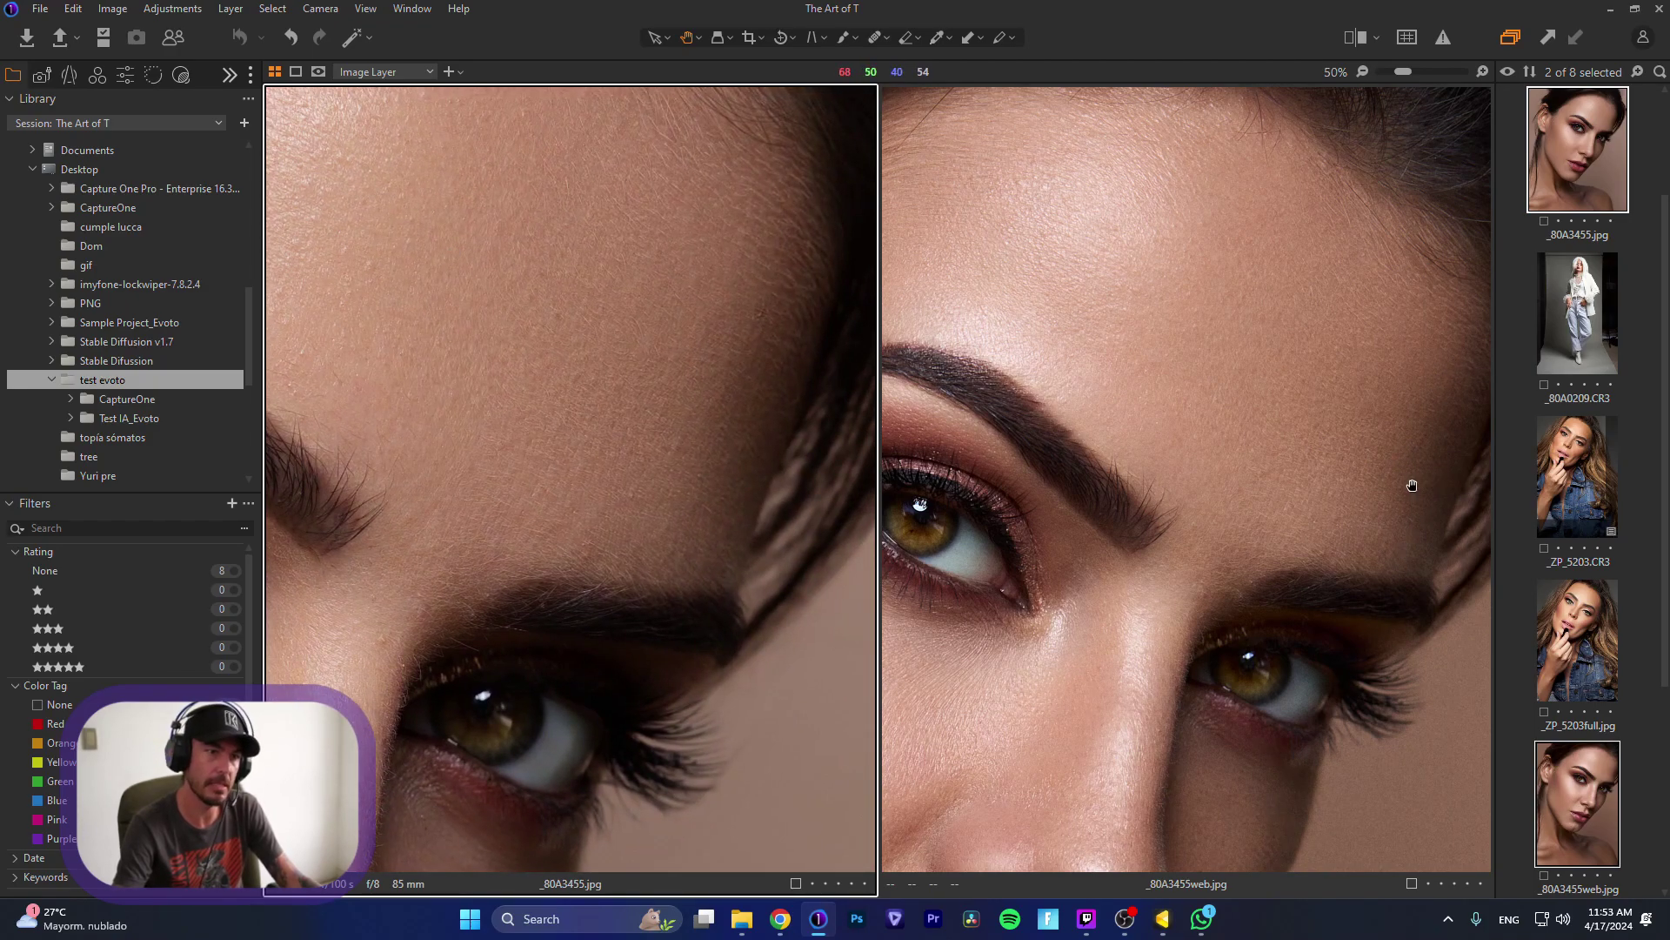
scroll(696, 413, "down", 1)
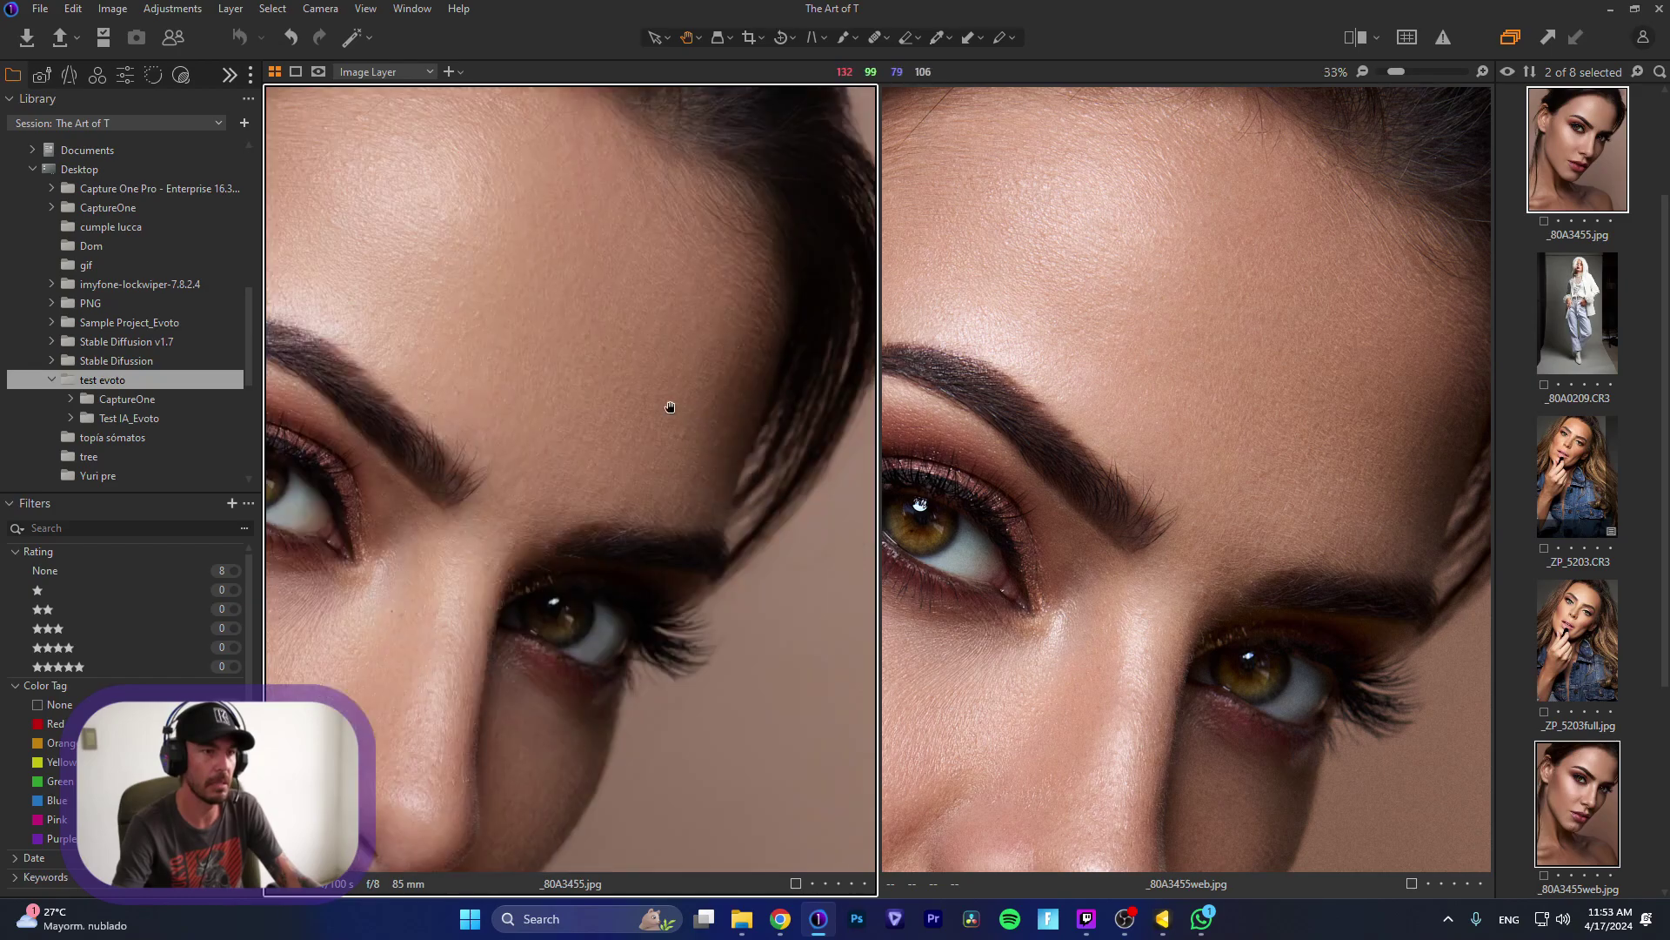
left_click_drag(670, 402, 675, 351)
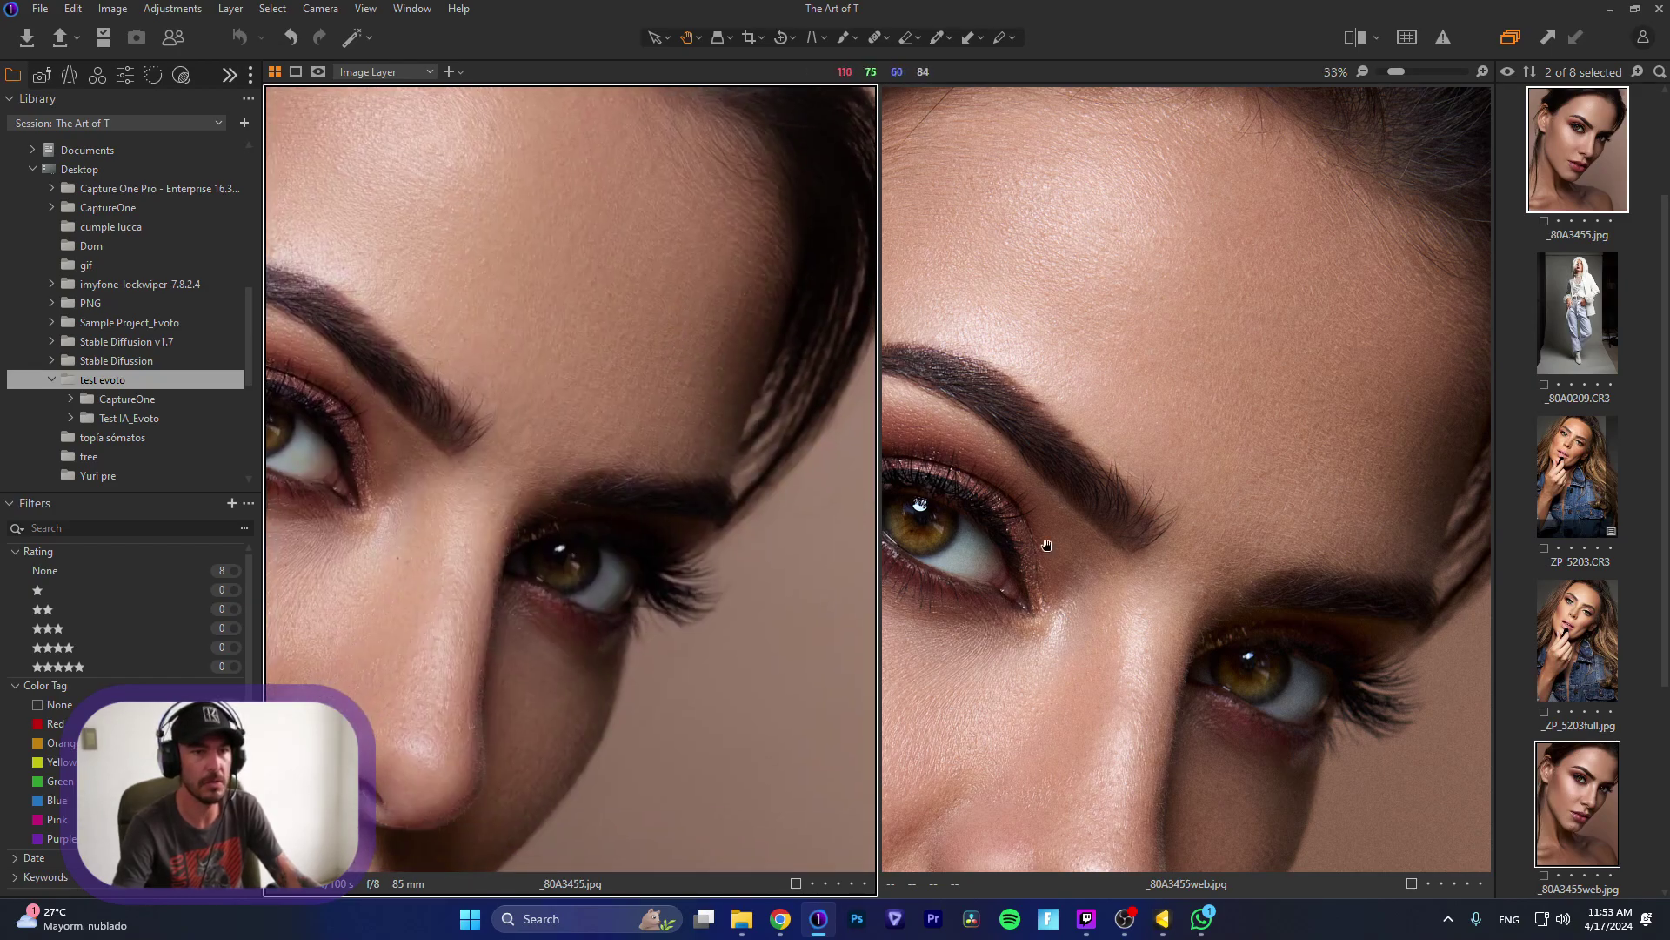
Step: Compare the eye area, cheek, nose, lips and chin between the two retouched versions, then re-examine the forehead of _80A3455web.jpg
left_click_drag(1046, 546, 1236, 487)
left_click_drag(518, 392, 809, 440)
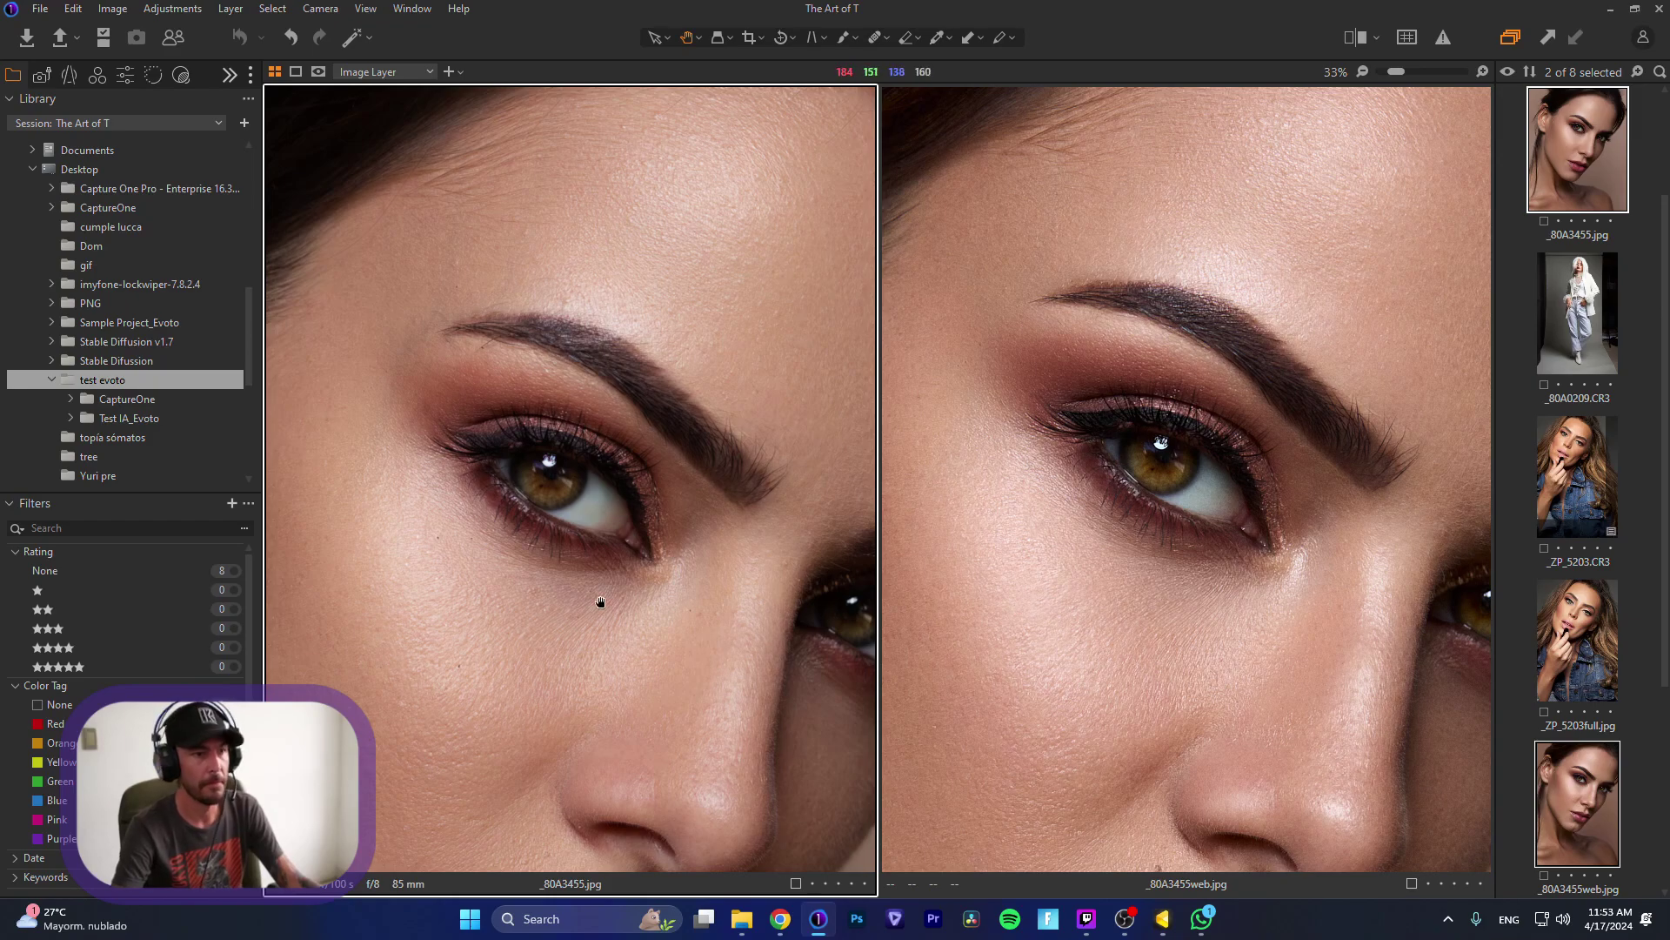
left_click_drag(650, 636, 719, 507)
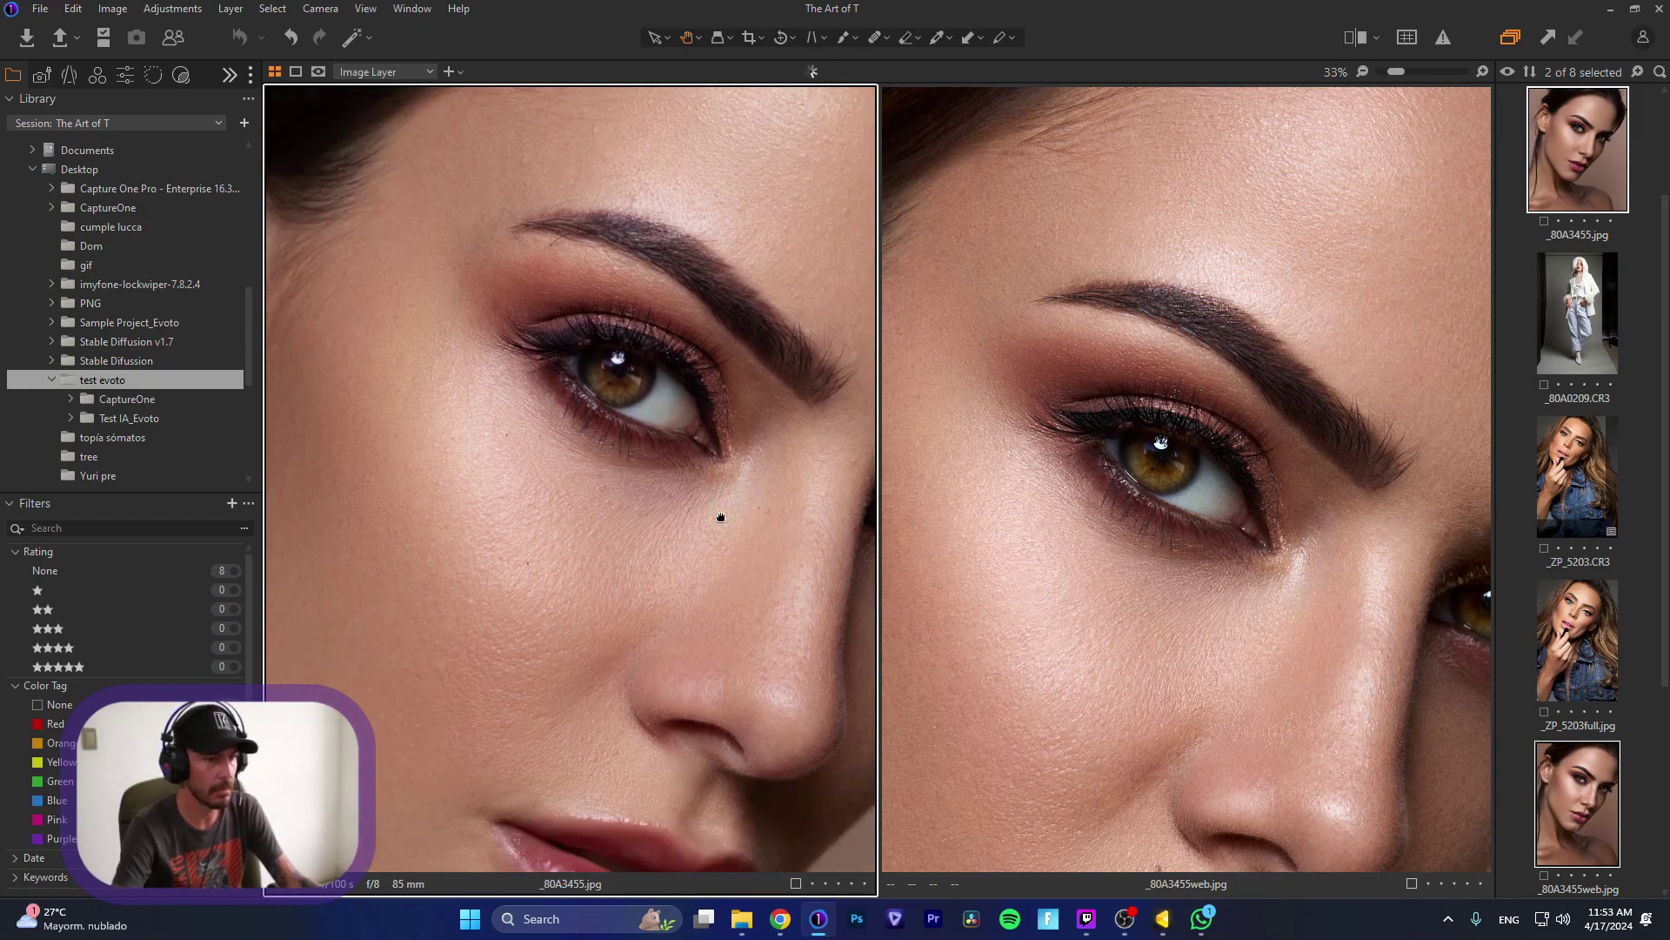
left_click_drag(1077, 675, 1098, 542)
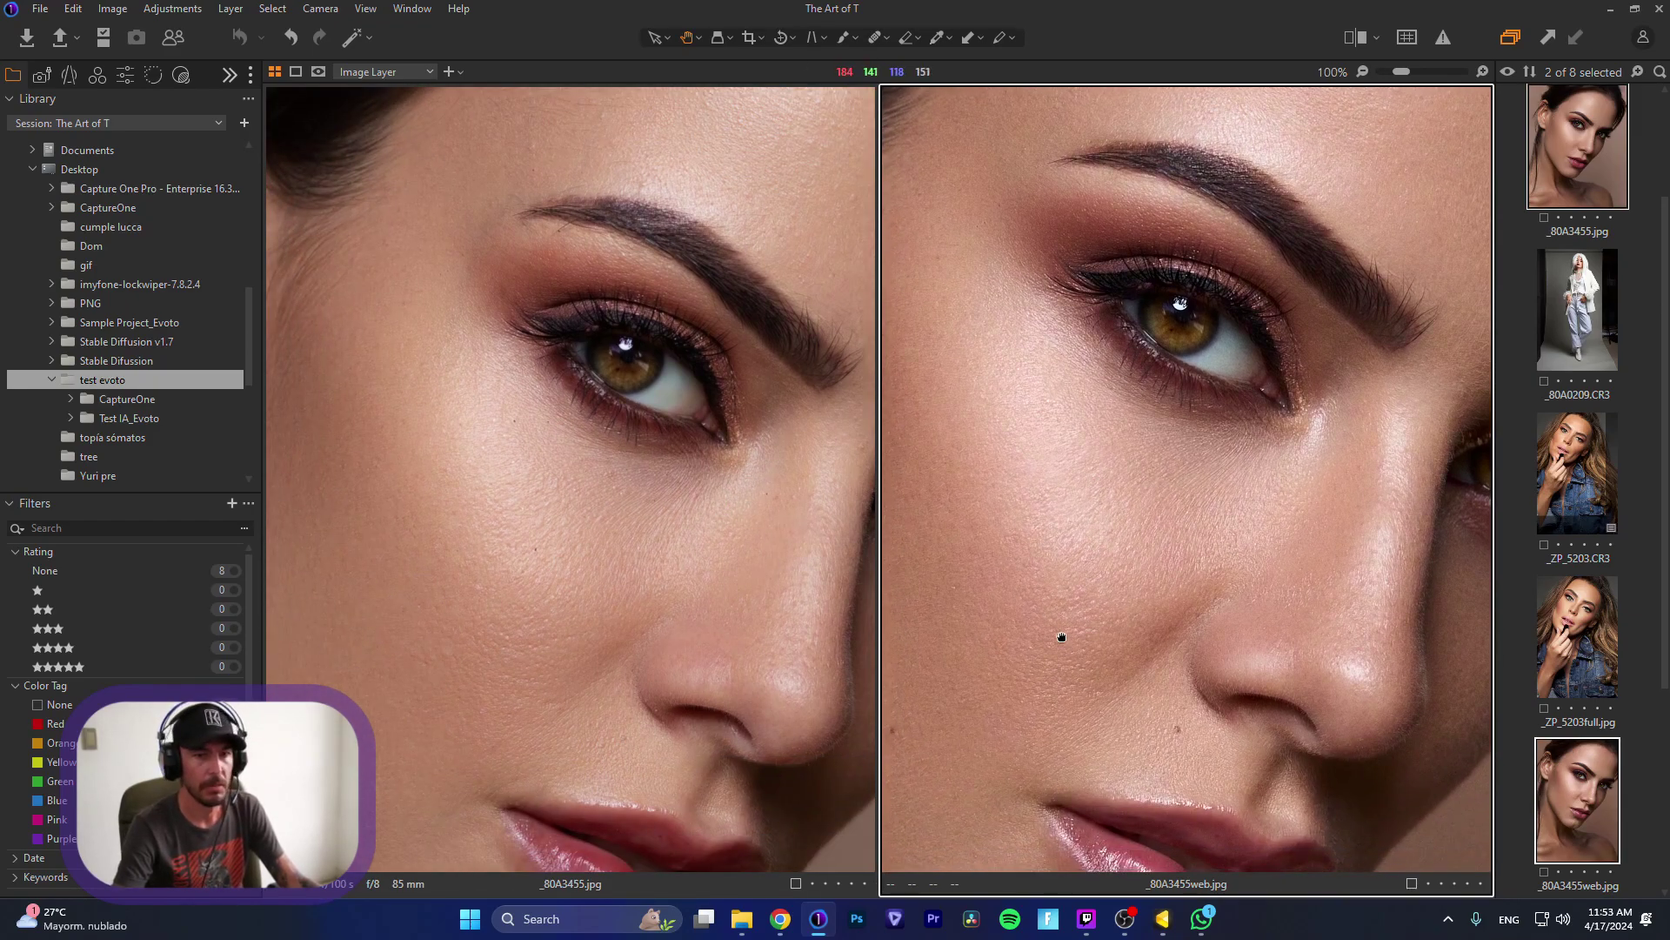
left_click_drag(1059, 641, 1067, 514)
left_click_drag(675, 560, 680, 451)
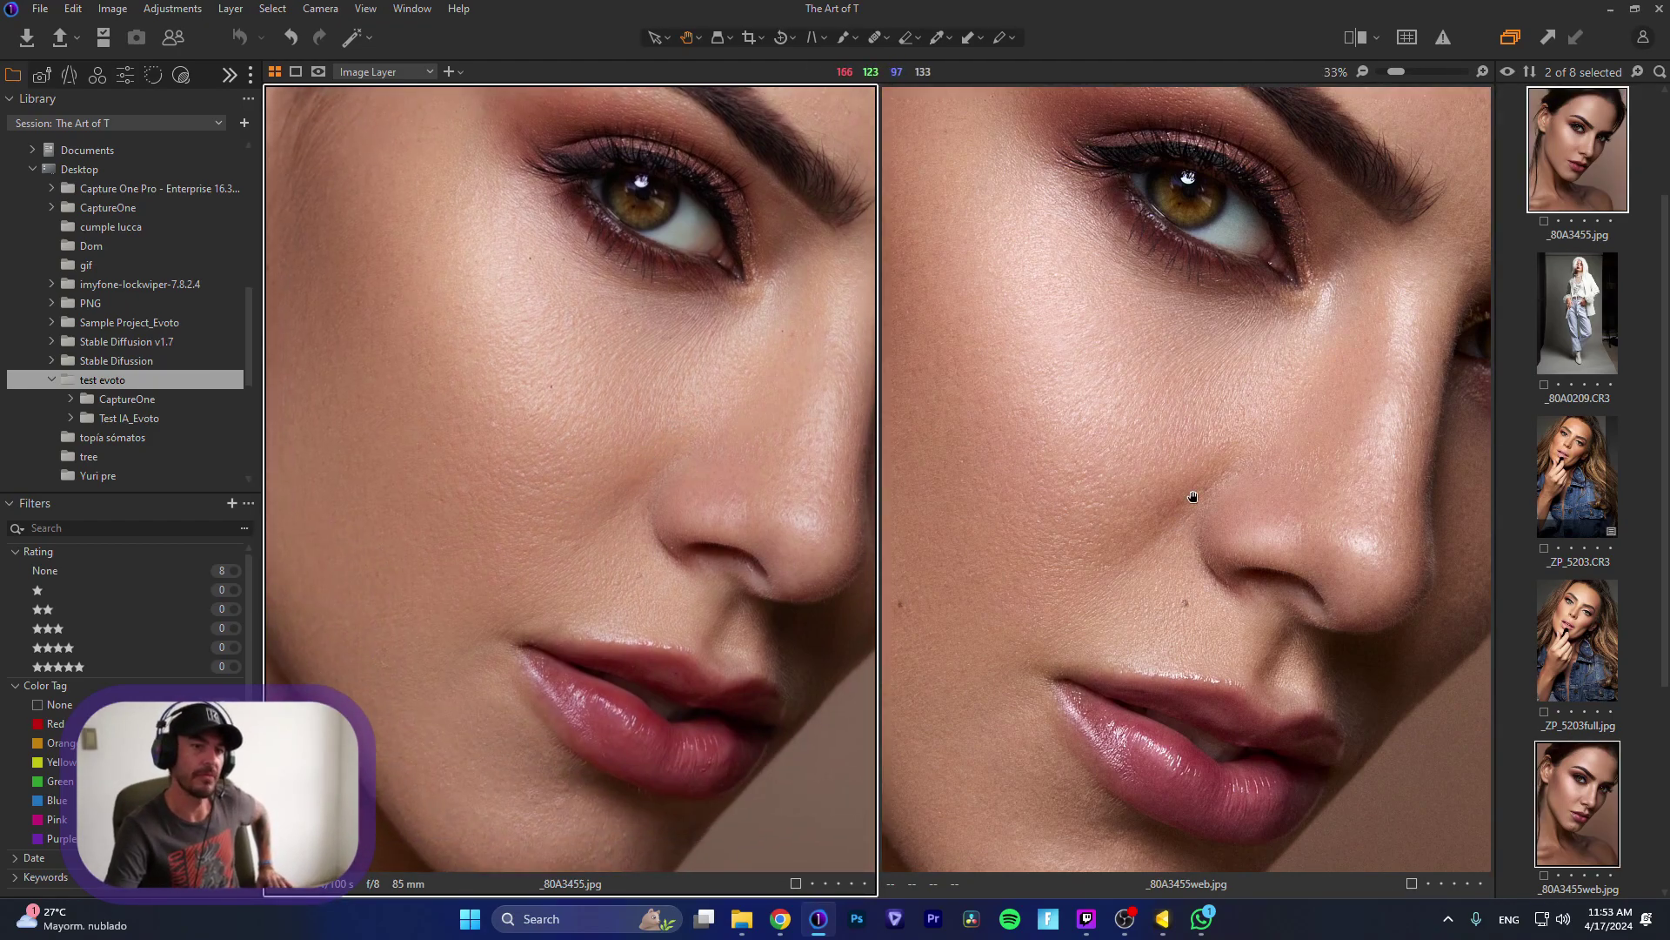
left_click_drag(649, 558, 656, 469)
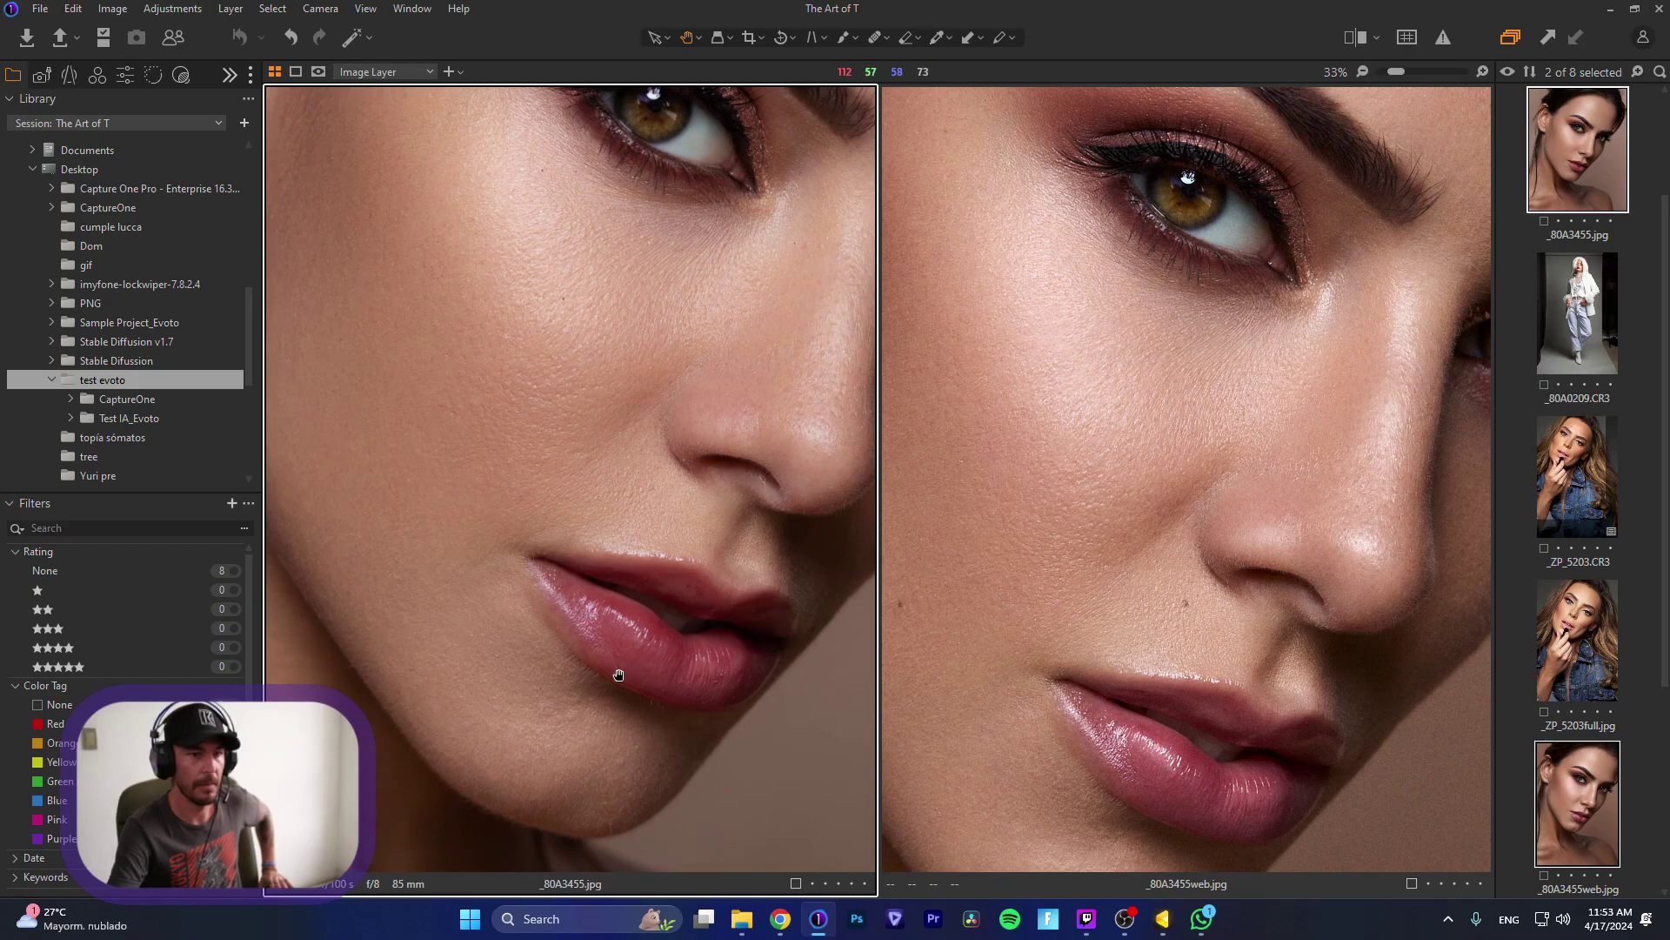
left_click_drag(605, 685, 608, 626)
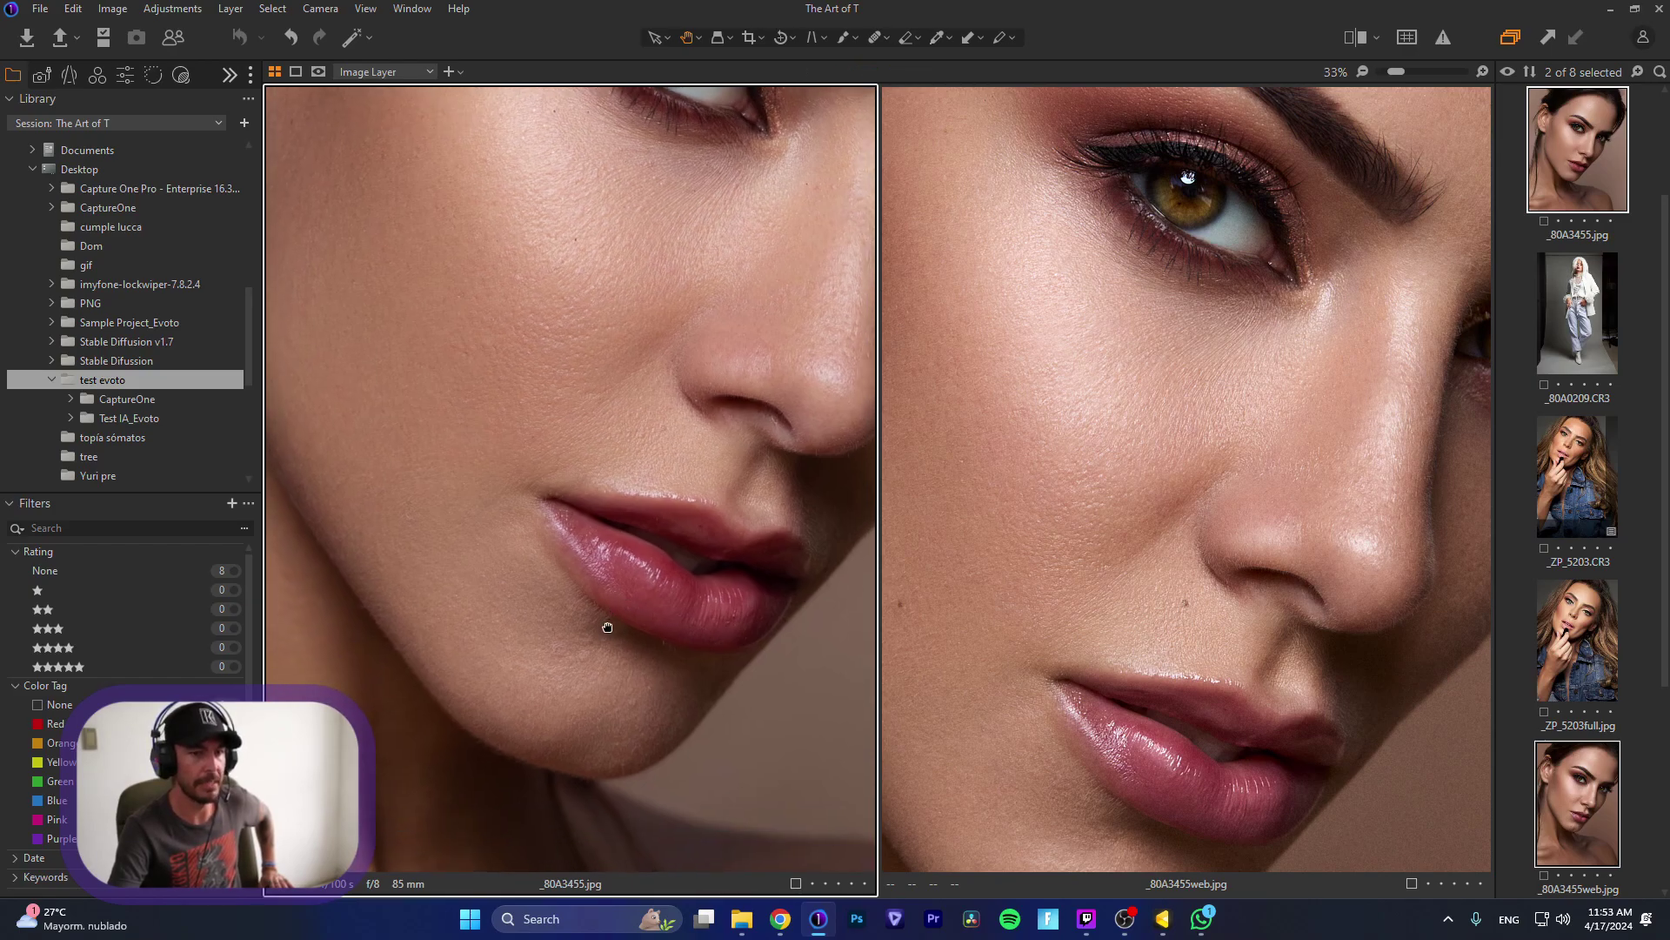
left_click_drag(1084, 716, 1148, 557)
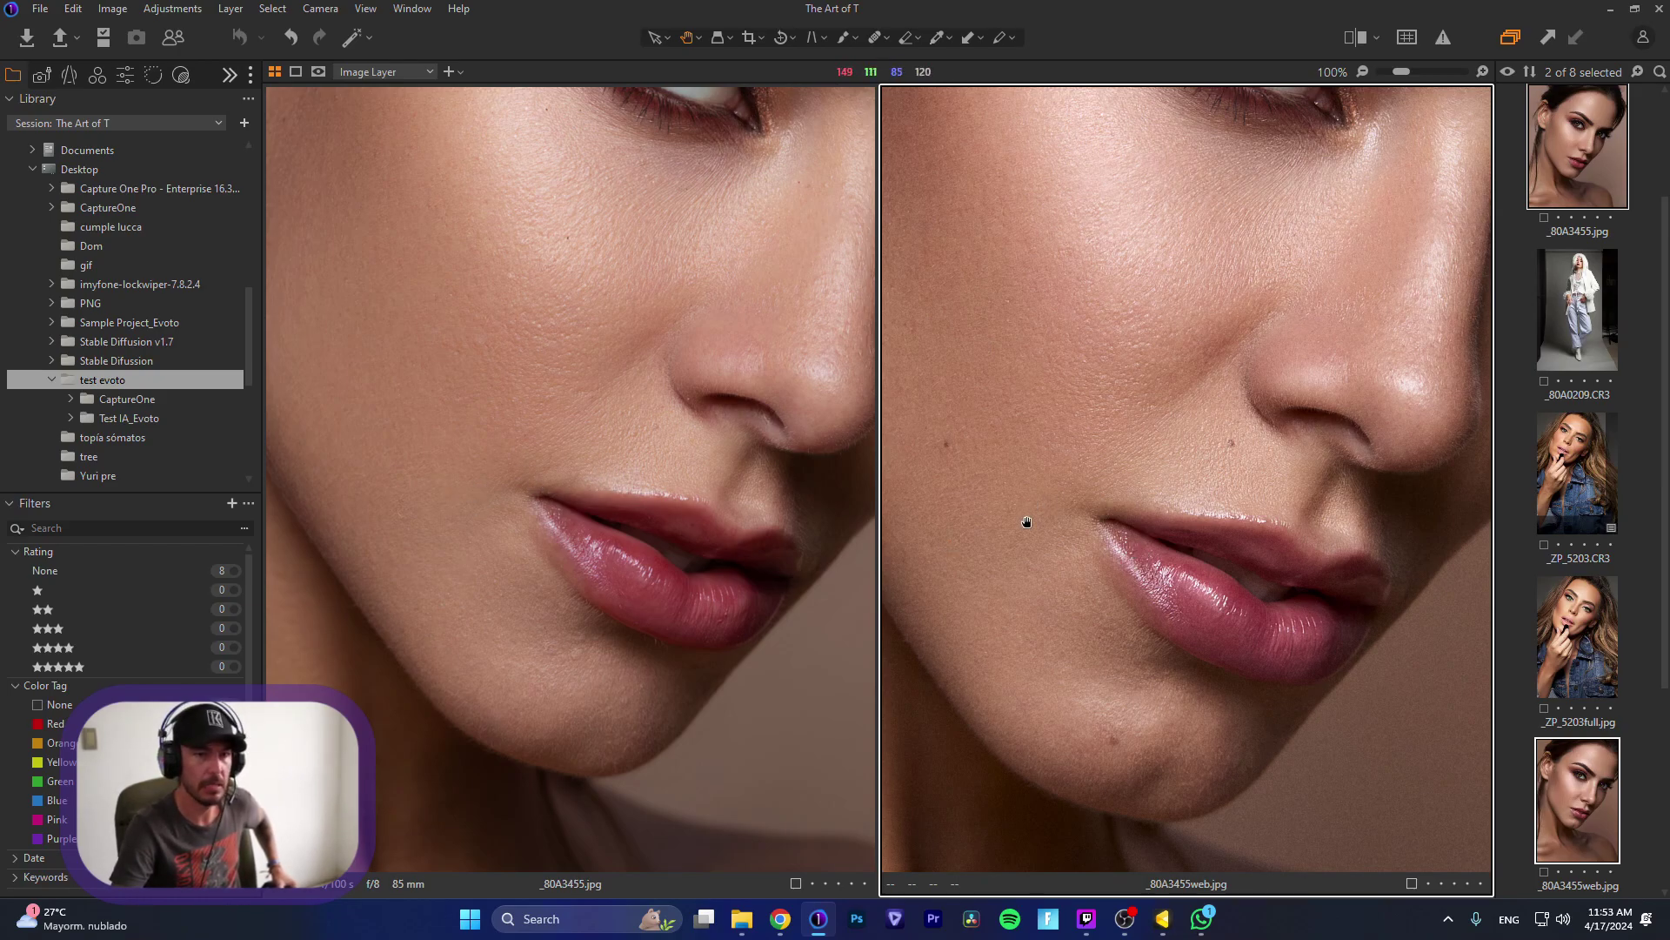
left_click_drag(671, 484, 720, 522)
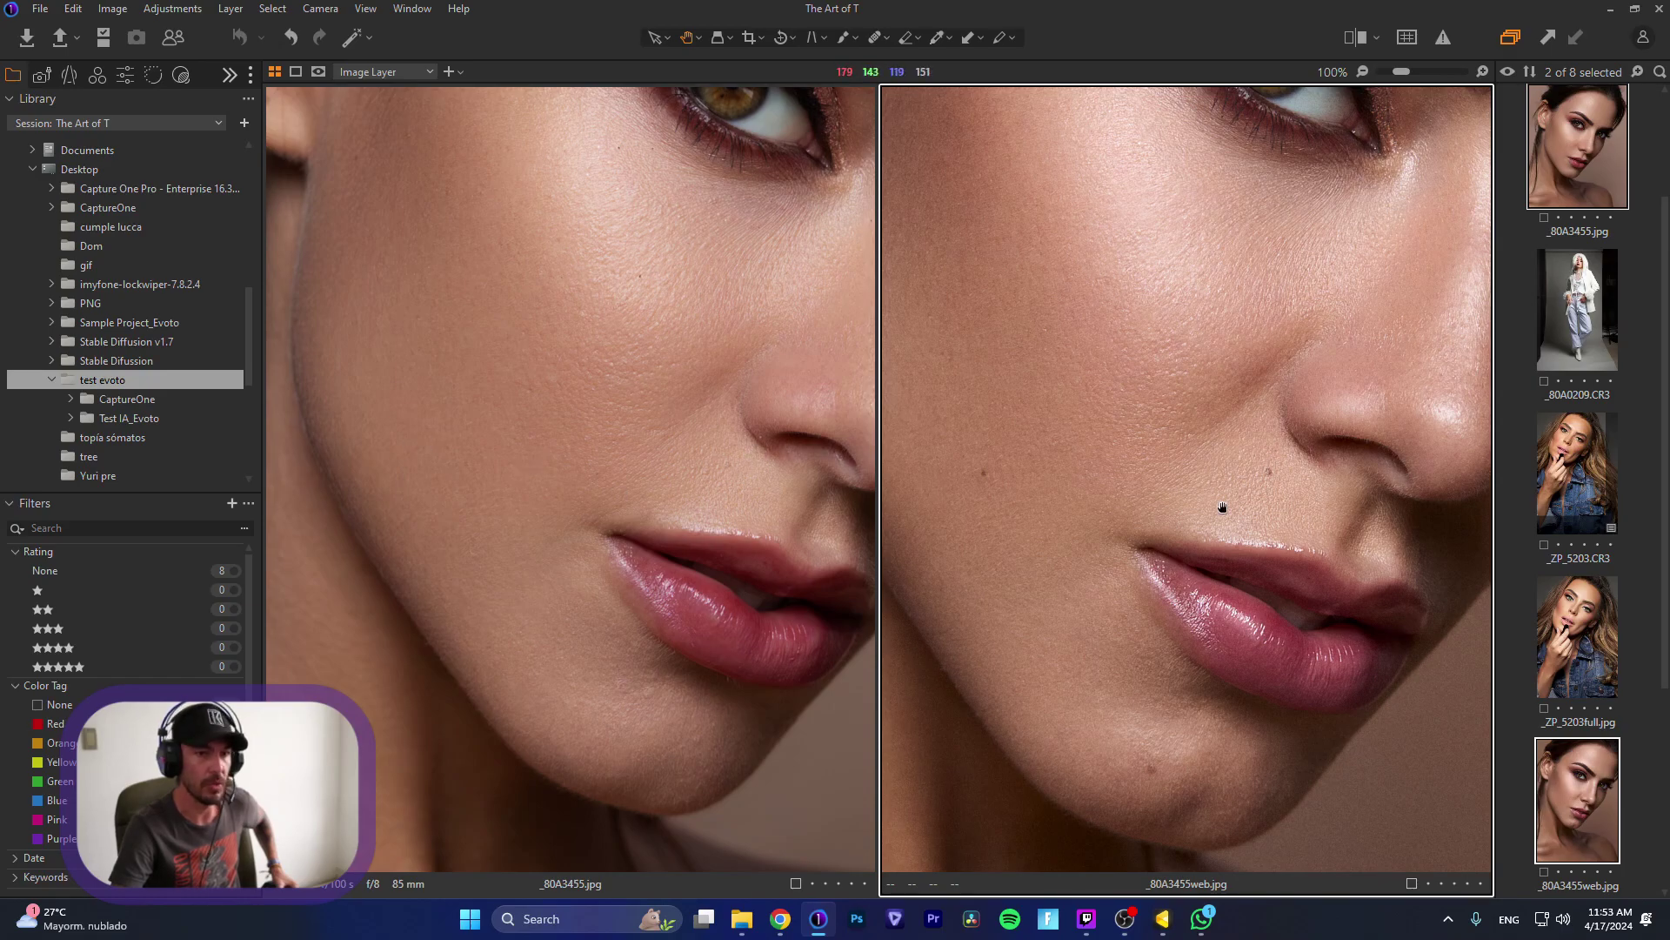
left_click_drag(589, 478, 589, 504)
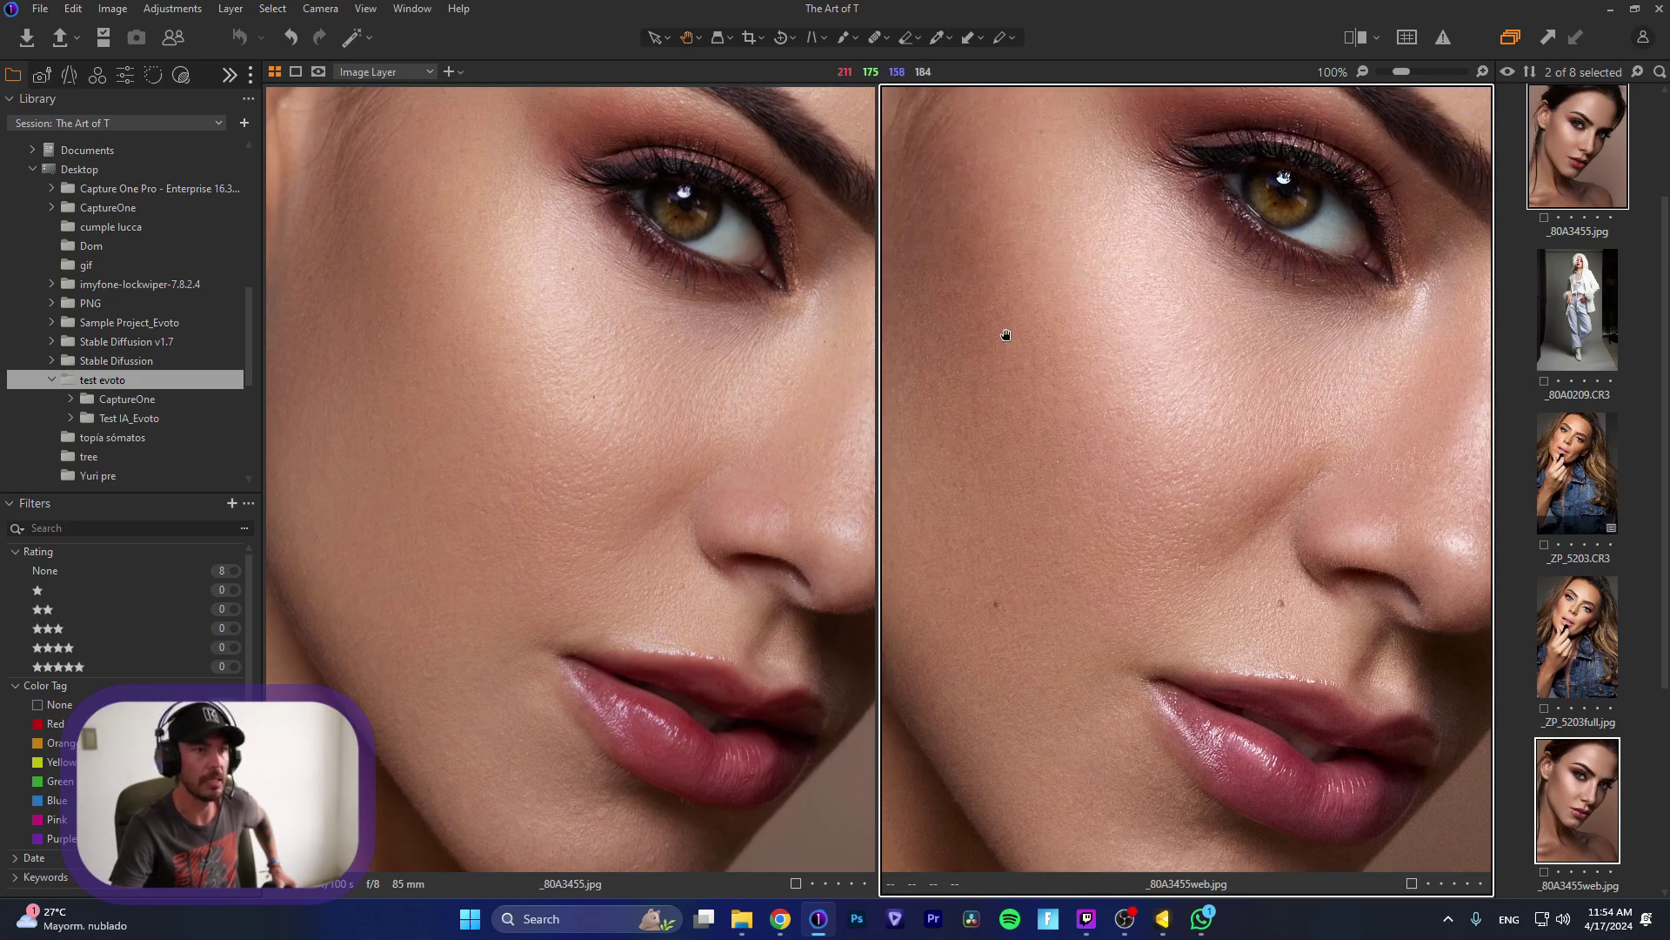
left_click_drag(719, 348, 601, 392)
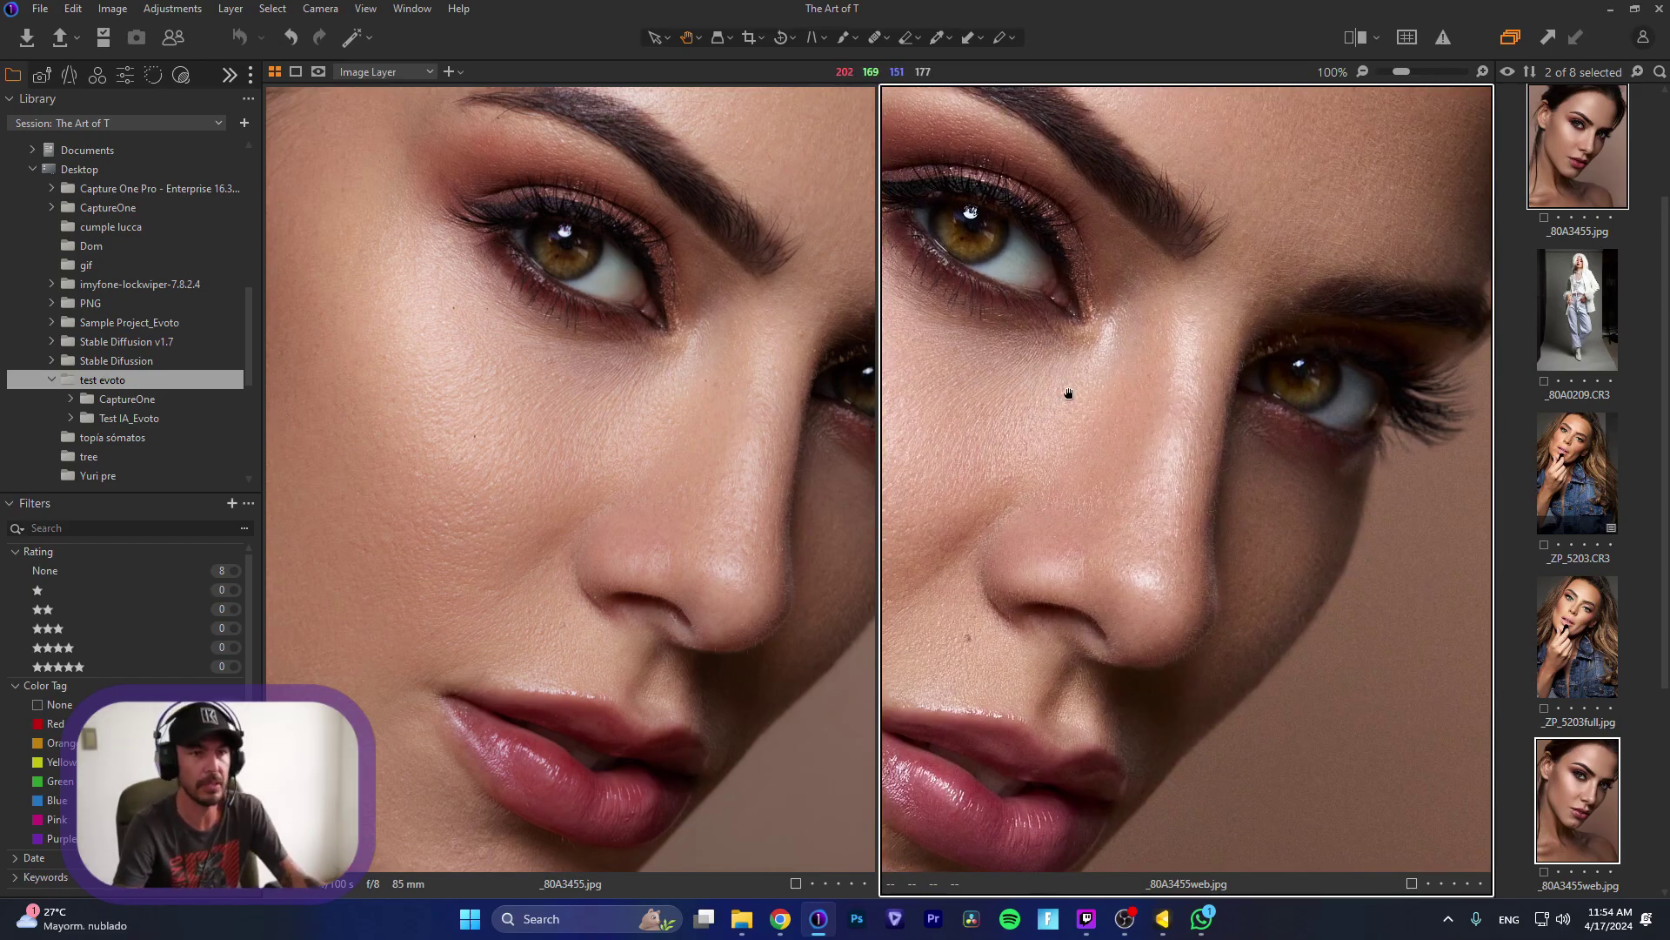
left_click_drag(1073, 392, 1115, 495)
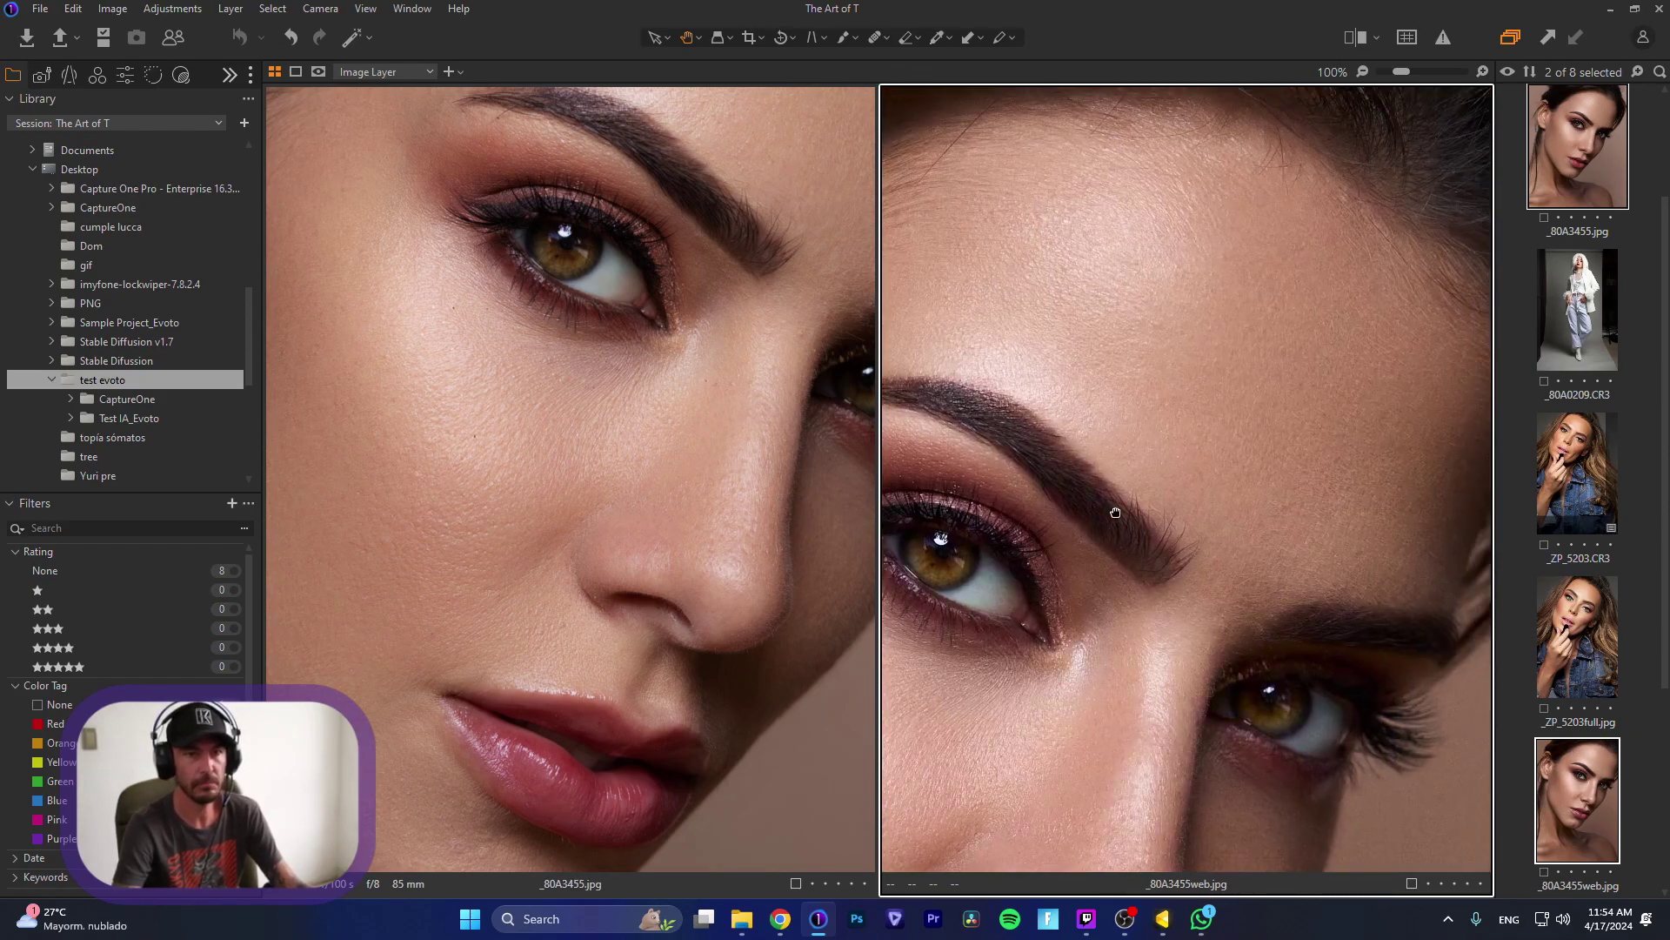
mouse_move(1271, 478)
left_mouse_down()
mouse_move(1138, 412)
mouse_move(1286, 478)
left_mouse_up()
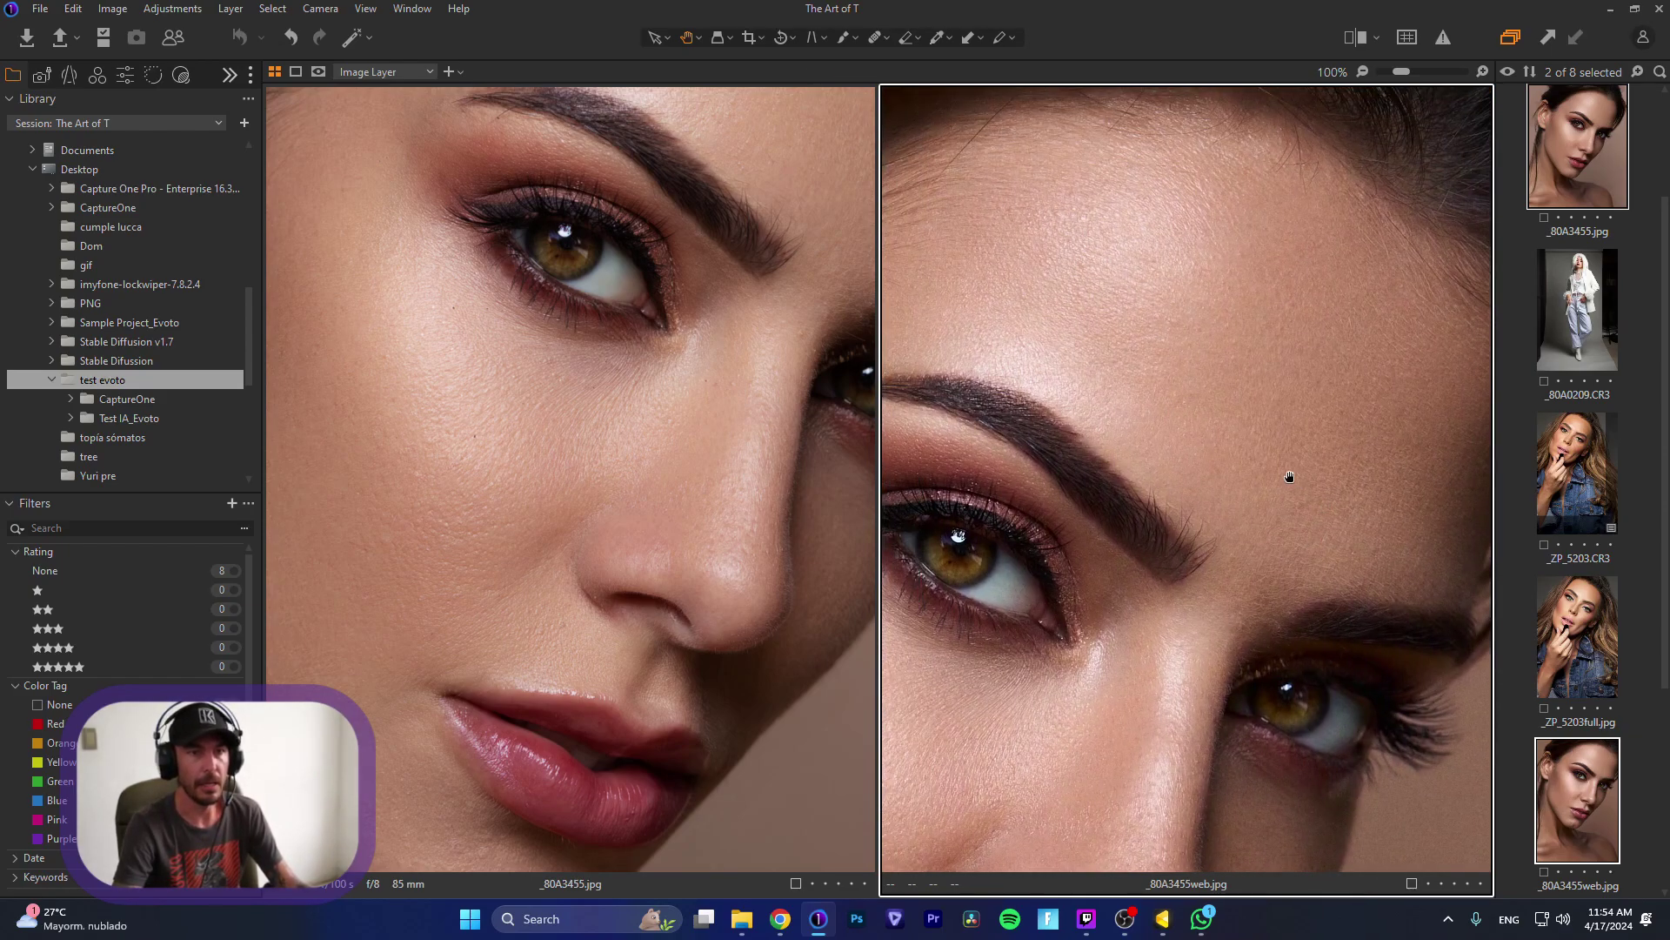
Step: Compare the skin and eye detail of _80A3455.jpg and _80A3455web.jpg side by side at 100% zoom
left_click_drag(670, 386, 566, 582)
left_click_drag(1146, 446, 1271, 465)
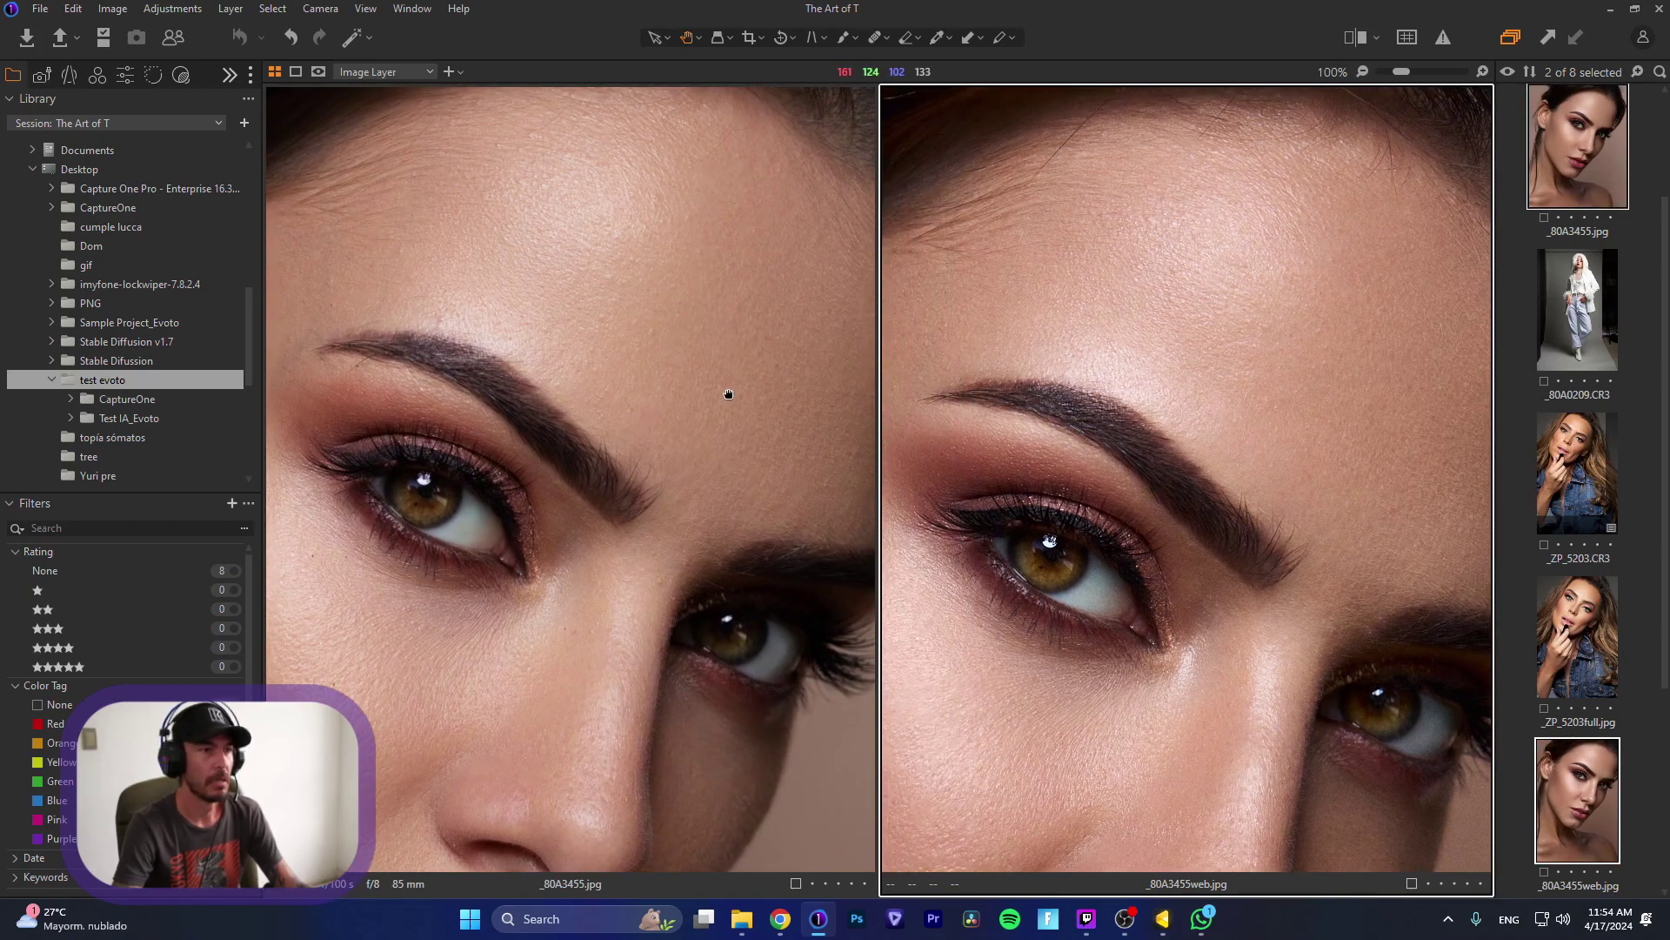
left_click_drag(727, 395, 775, 417)
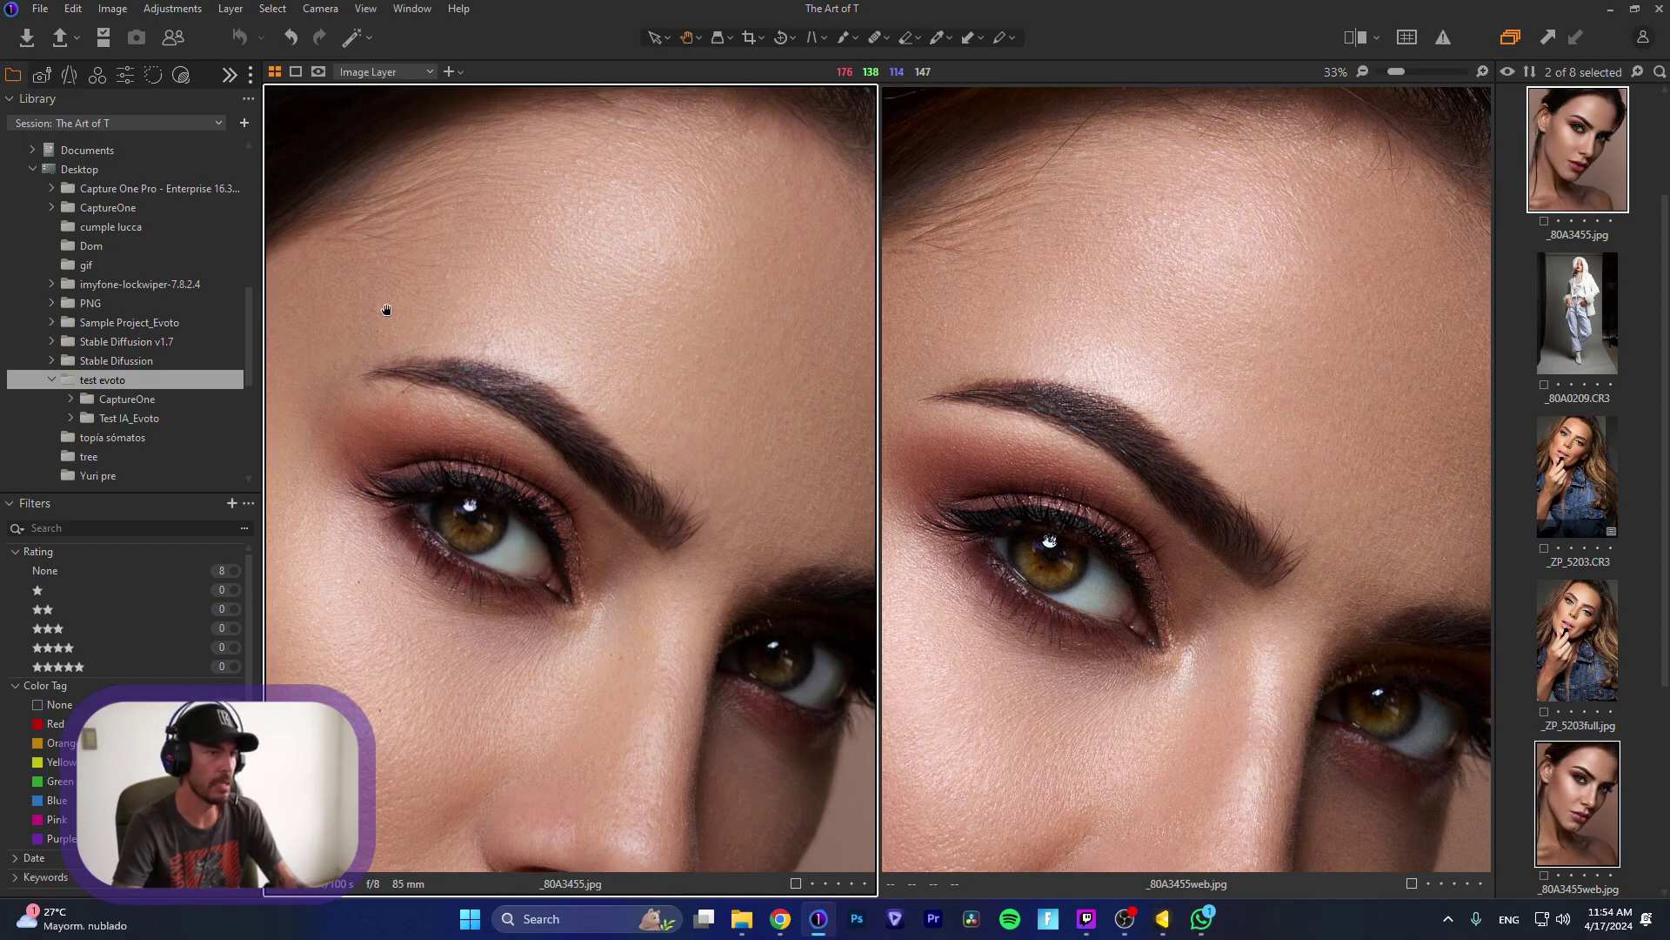
double_click(1115, 298)
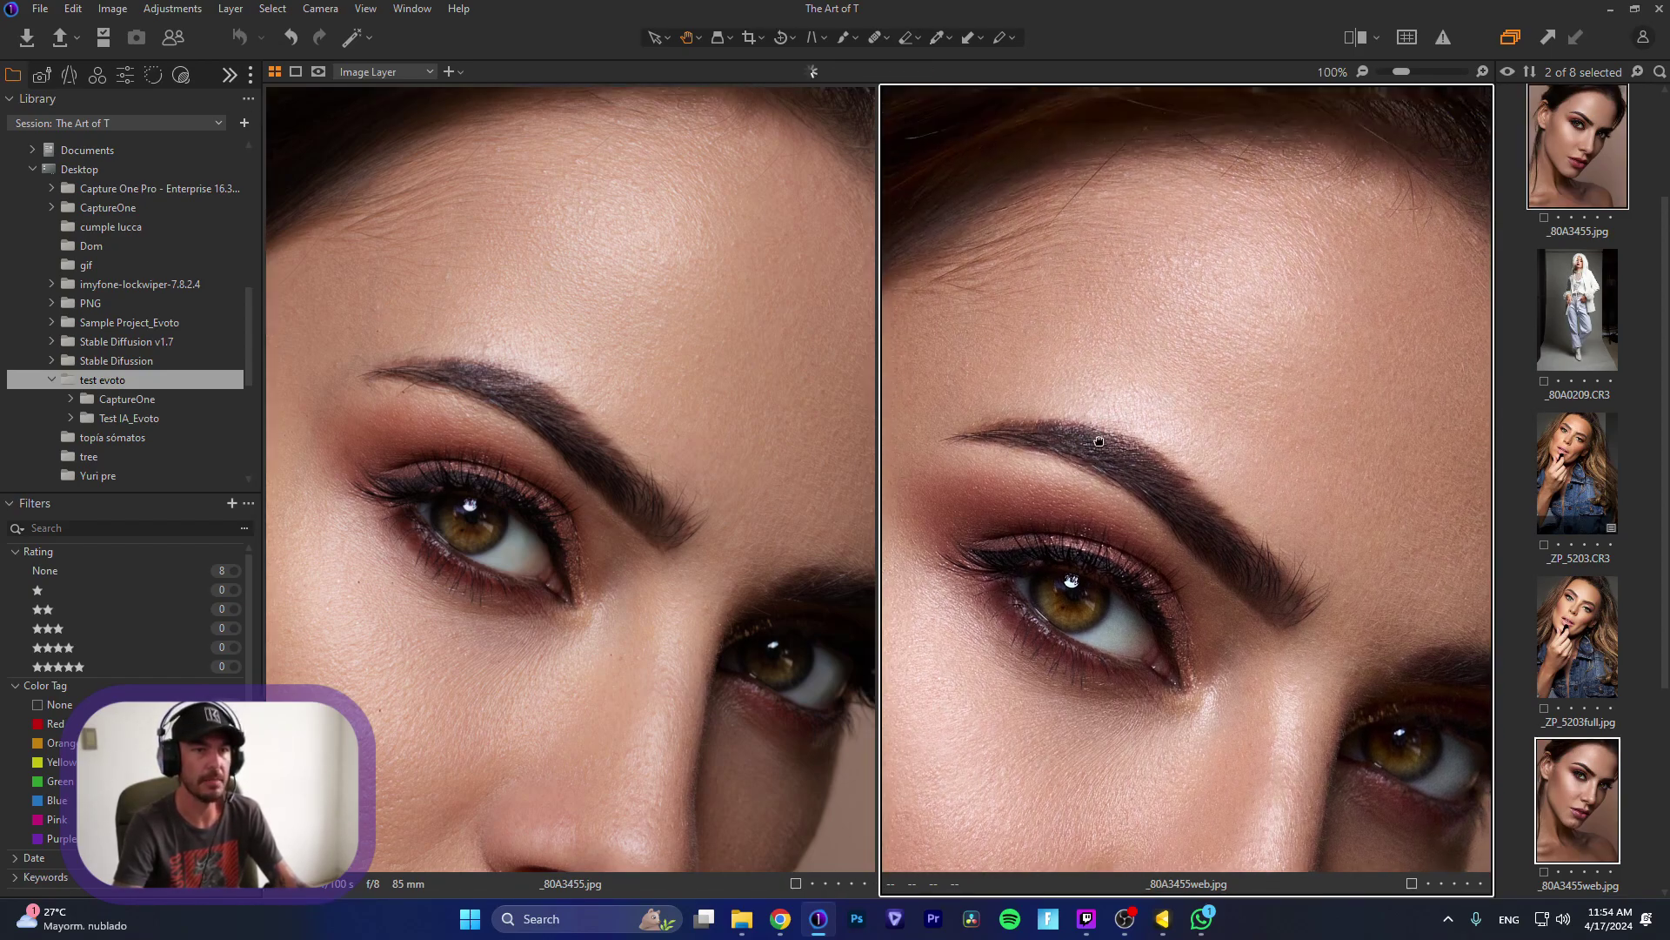
double_click(1126, 339)
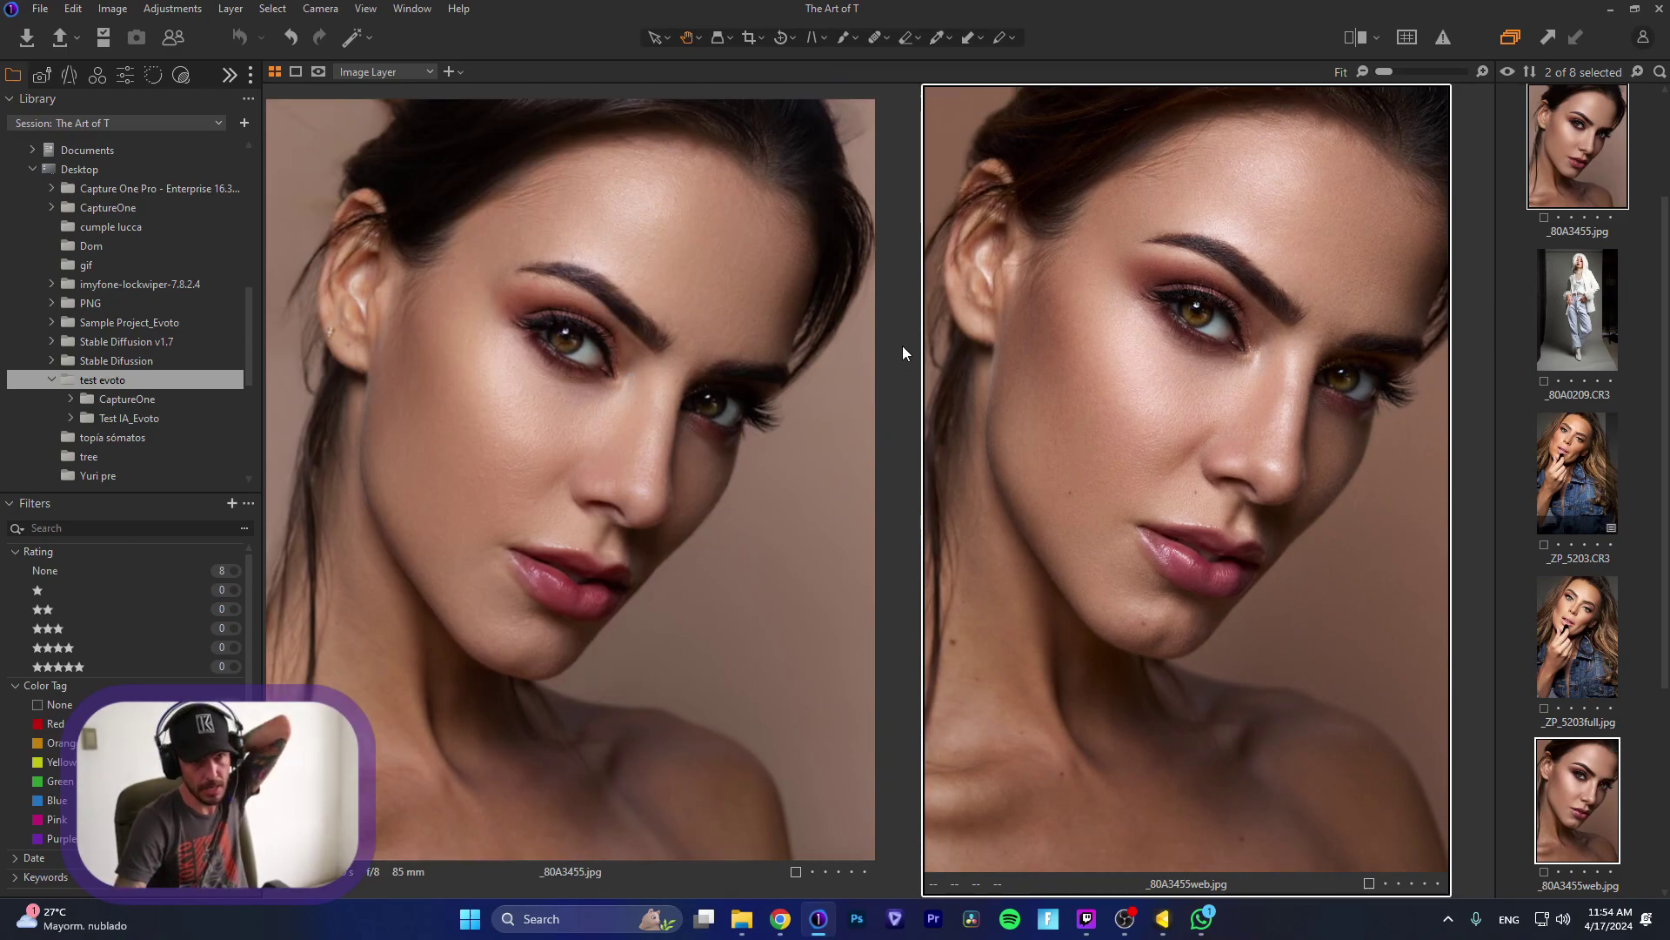
Step: Draw a radial gradient mask around the woman's face in _80A3455.jpg and display the mask overlay
left_click(1546, 153)
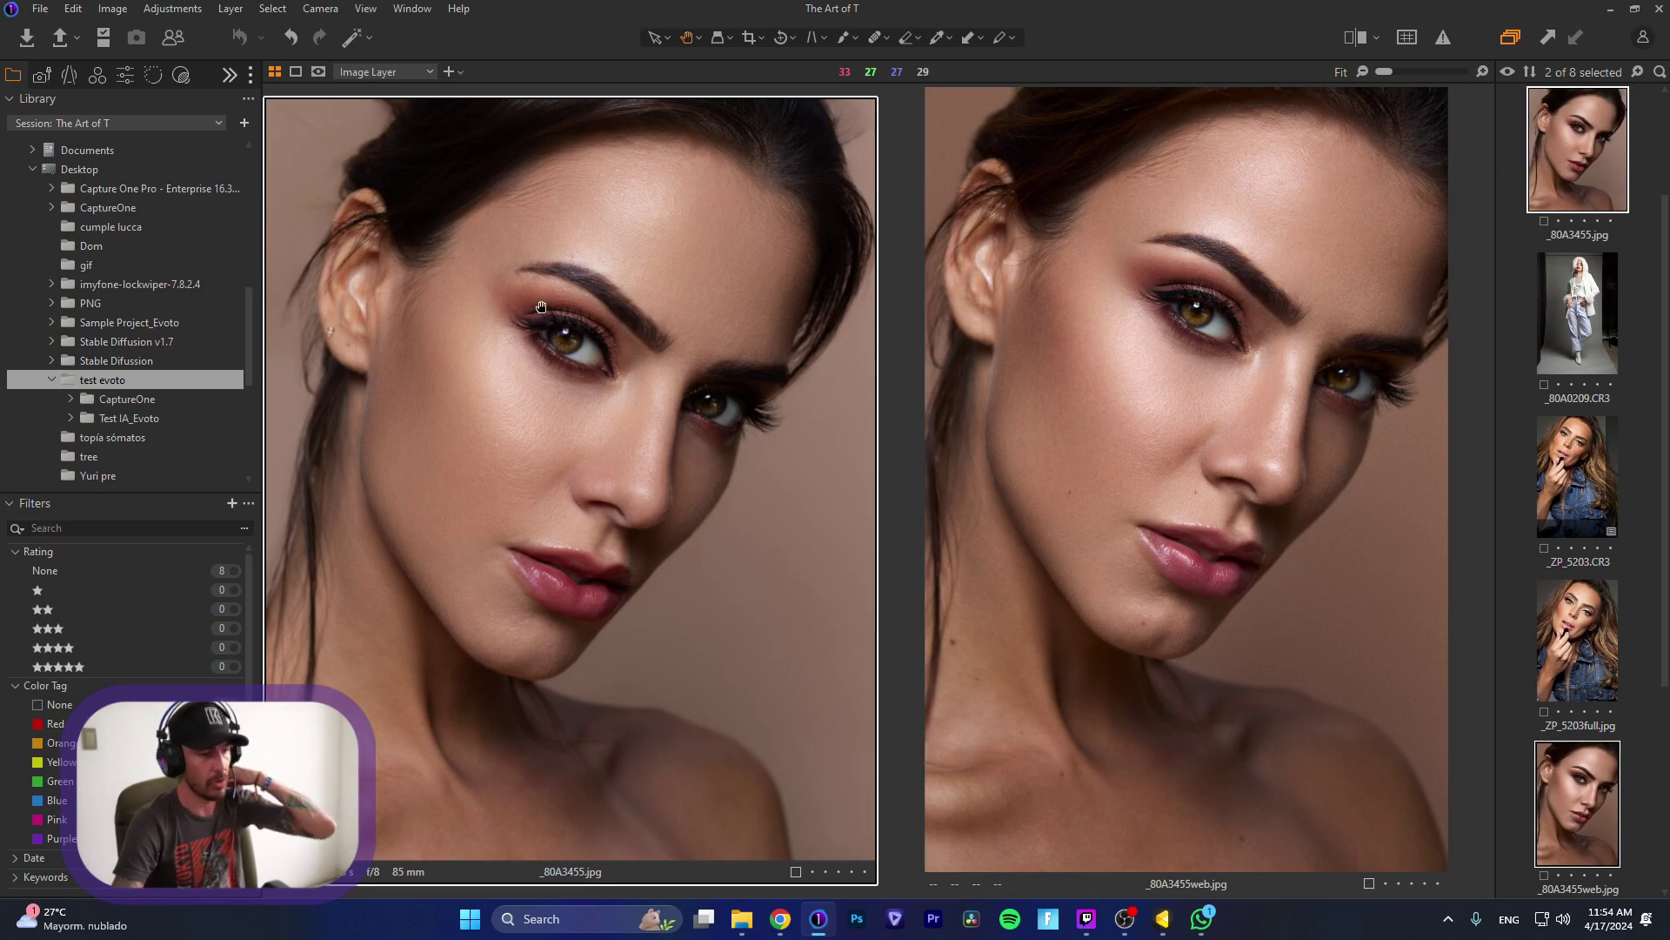
left_click_drag(520, 229, 788, 451)
mouse_move(666, 411)
left_mouse_down()
mouse_move(702, 450)
mouse_move(653, 383)
mouse_move(662, 411)
left_mouse_up()
key("m")
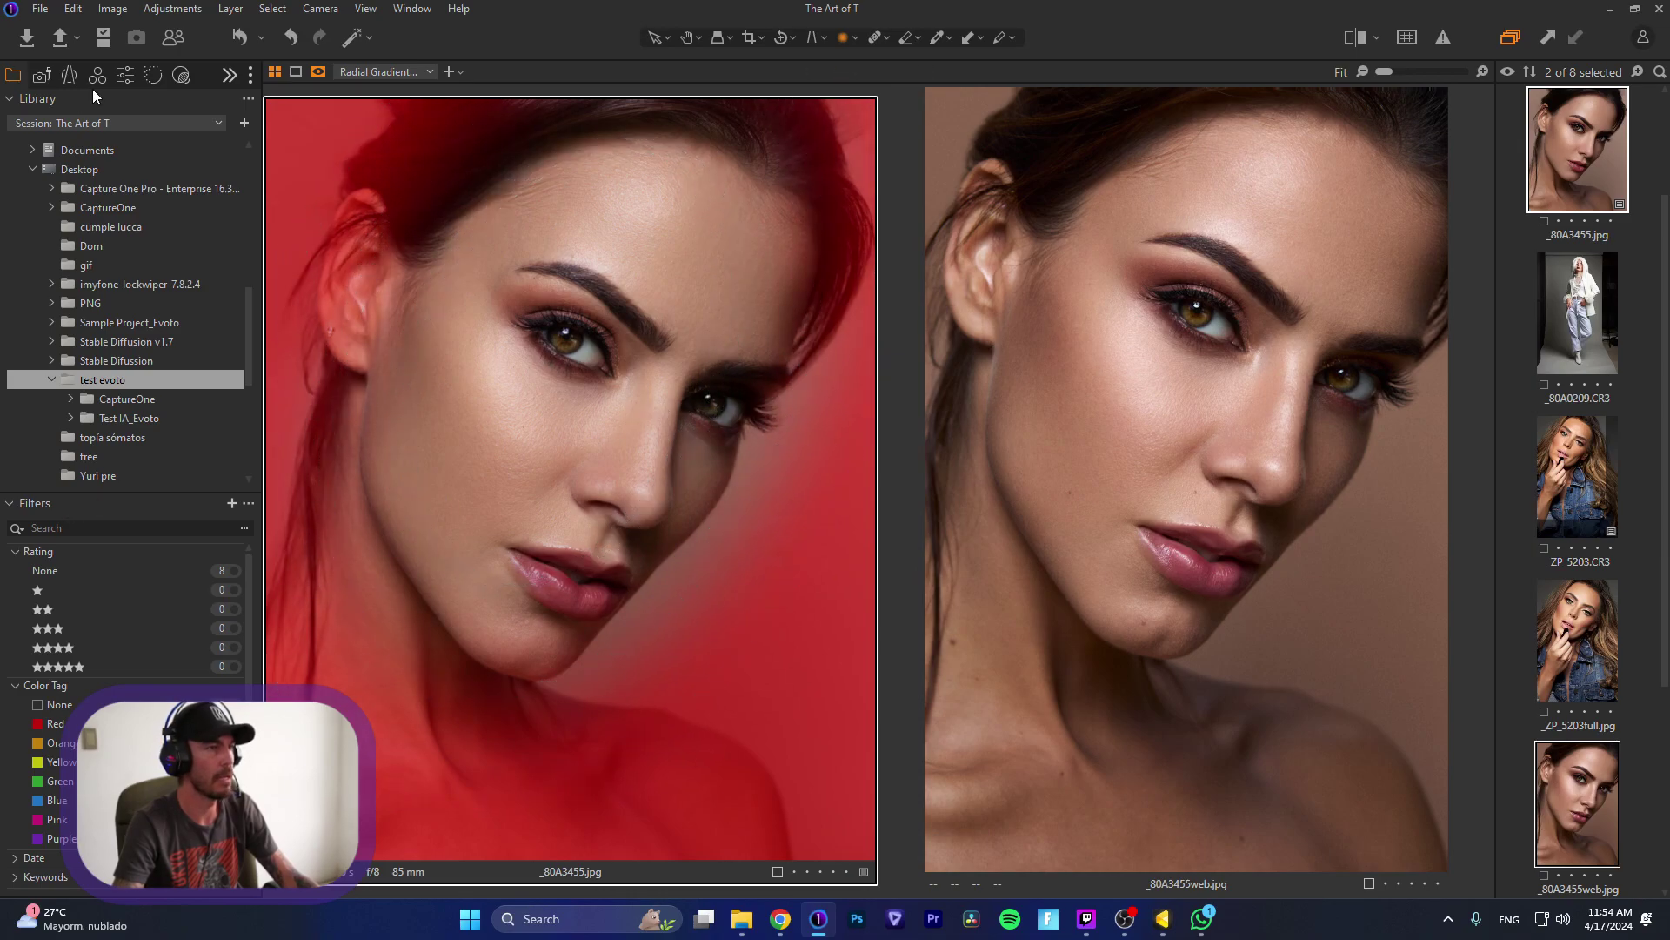
Step: Set the radial gradient layer's brightness to -11, checking the mask overlay and hiding it again
left_click(125, 75)
left_click_drag(139, 633, 134, 636)
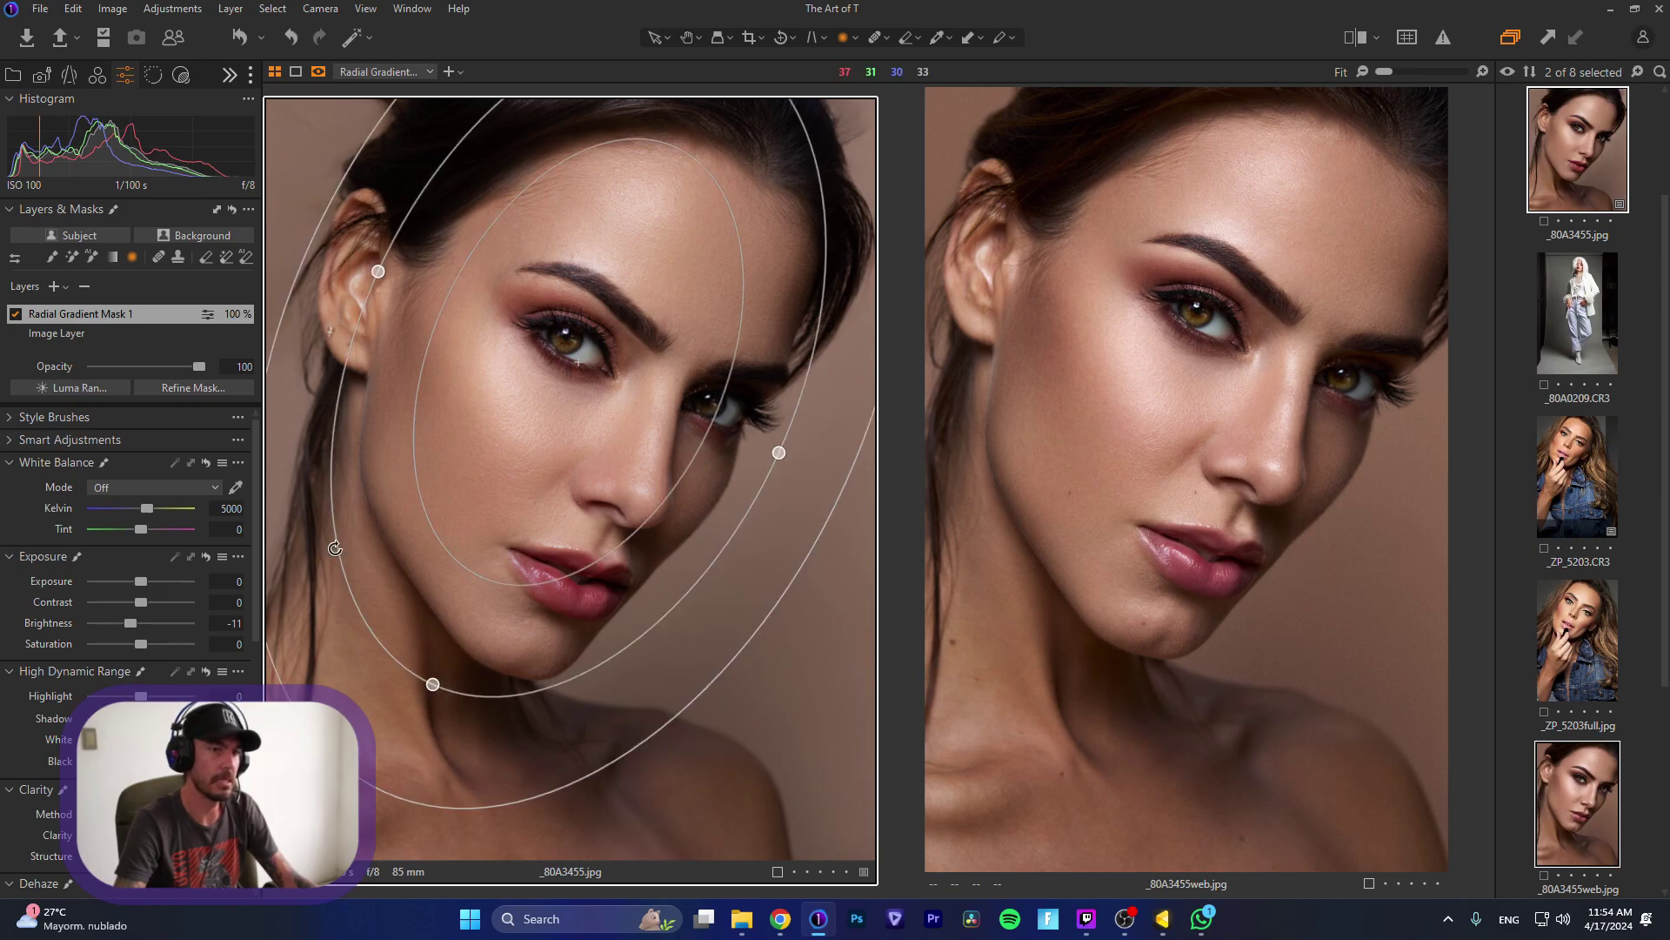
key("m")
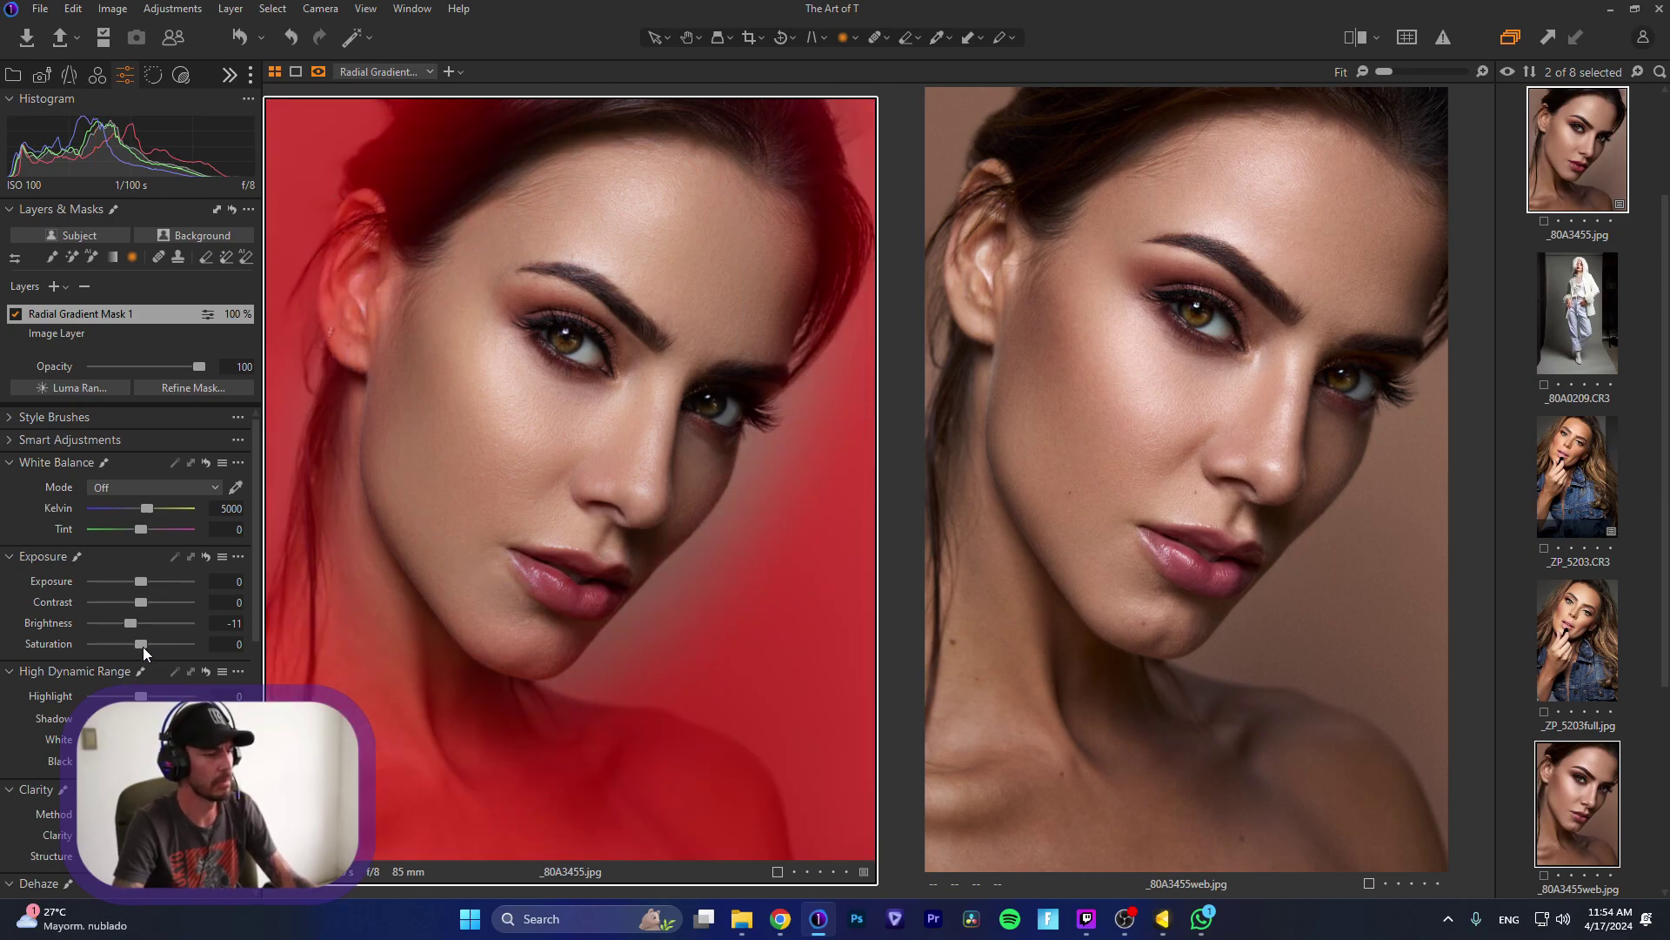
key("m")
Step: Set the saturation of _80A3455.jpg's base image layer to 11 and inspect the face up close
key("Down")
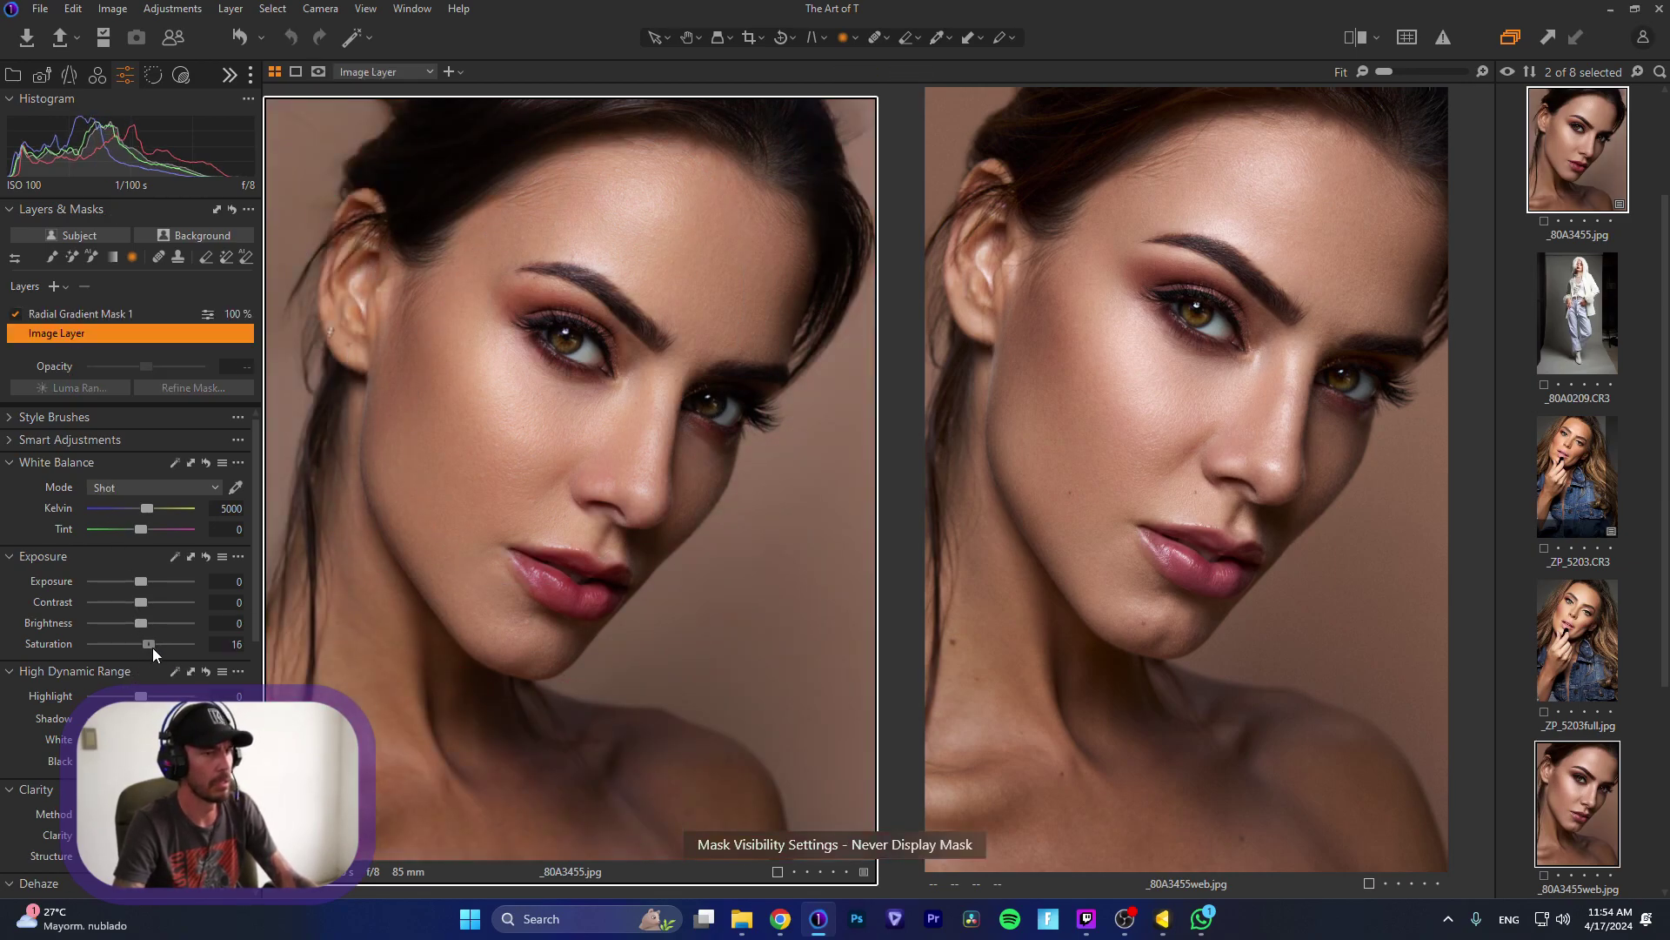
left_click_drag(153, 647, 150, 652)
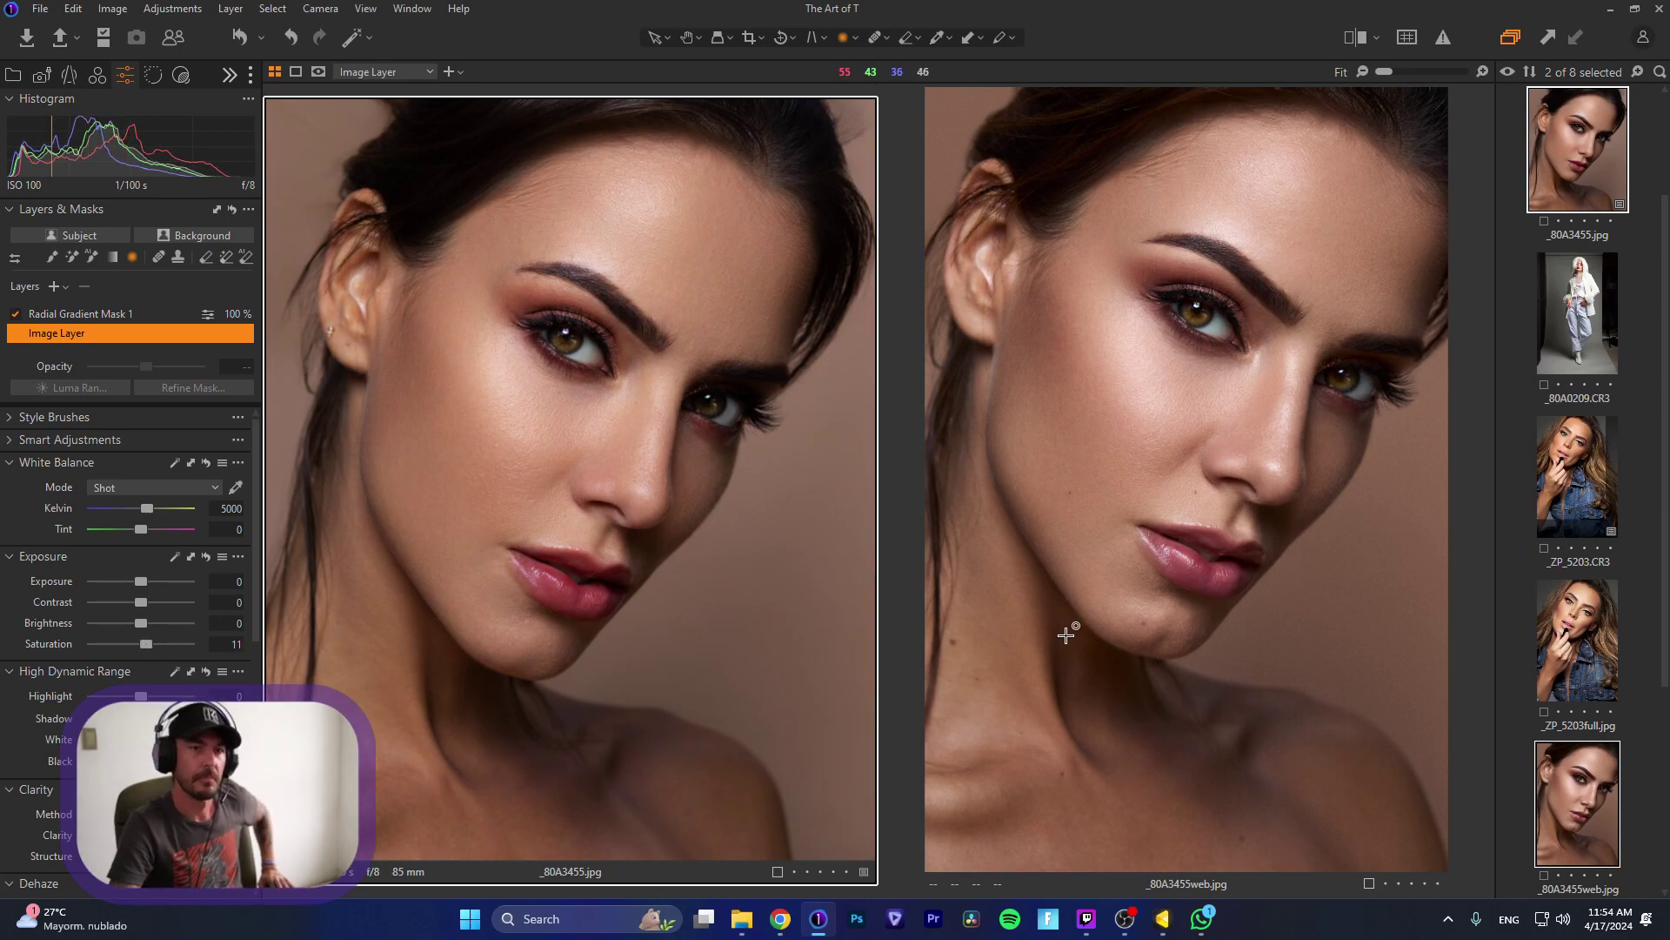
scroll(496, 343, "up", 3)
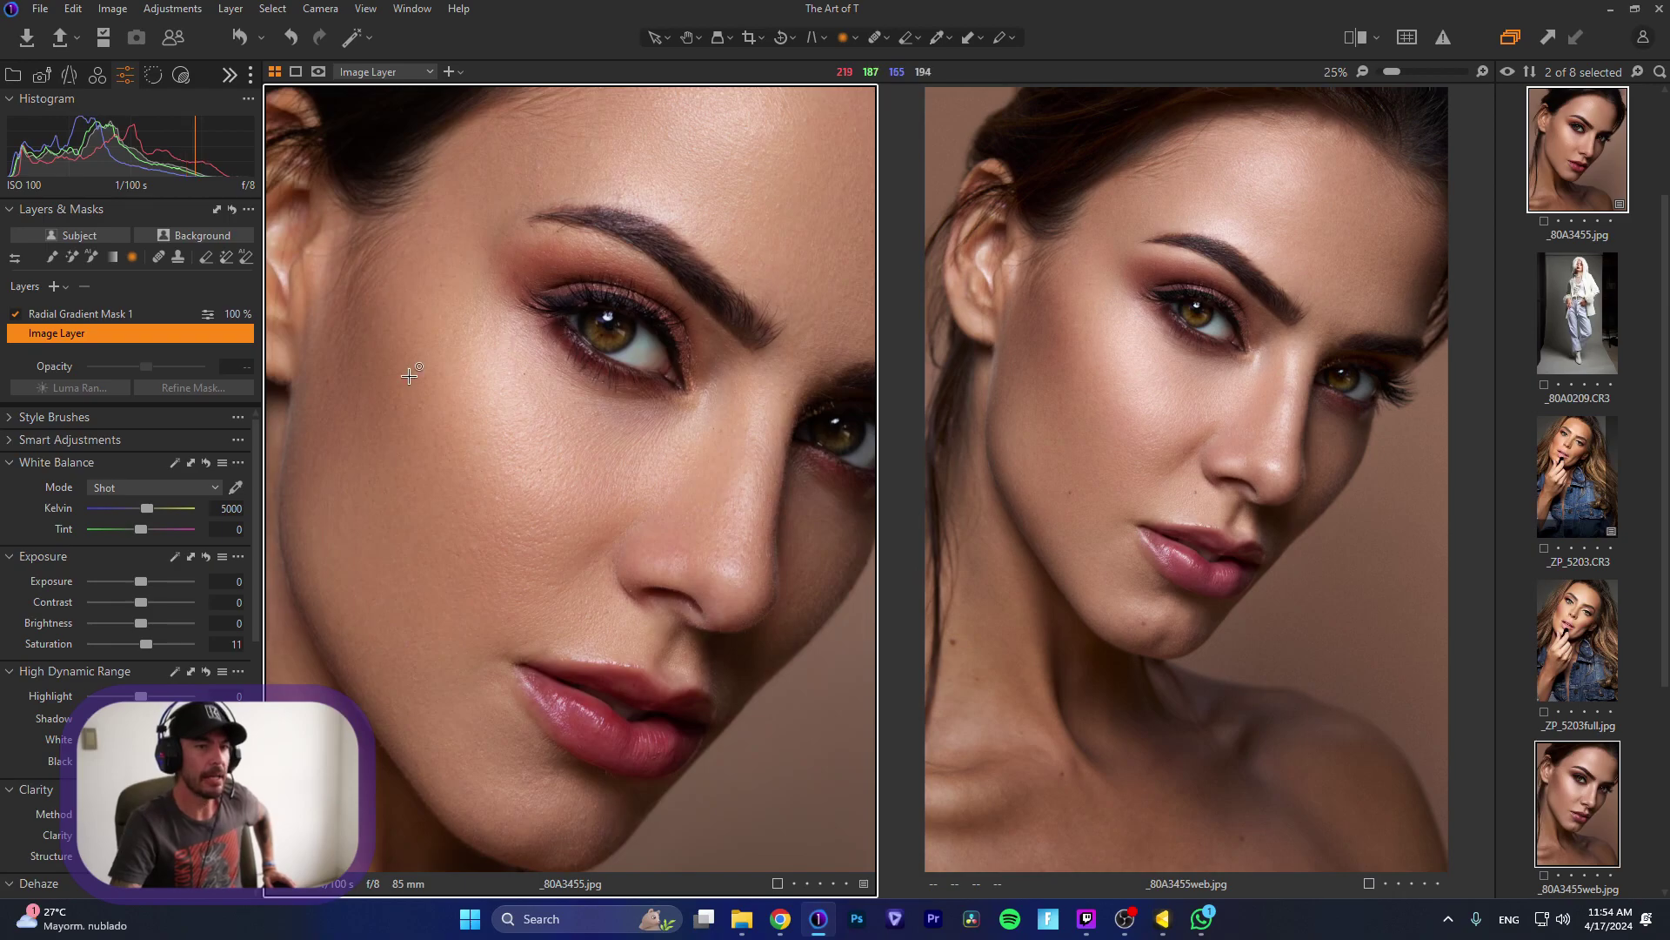
scroll(330, 324, "down", 3)
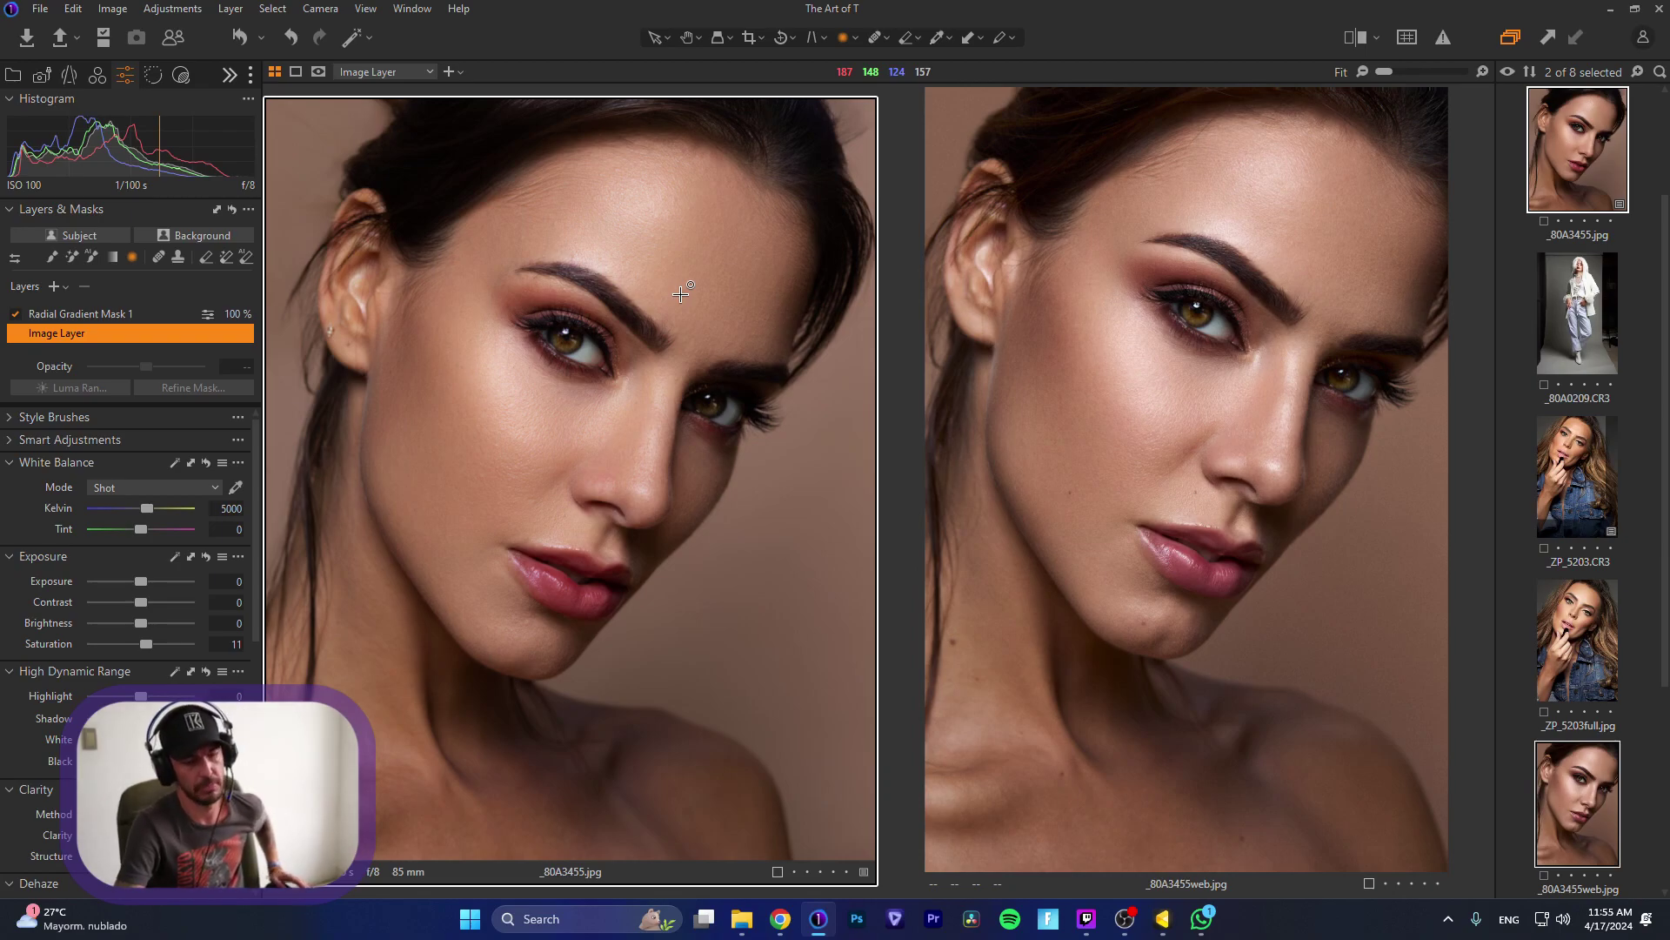
Step: Switch to Evoto and import the image _ZP_5219.CR3 from the test evoto folder
left_click(1164, 921)
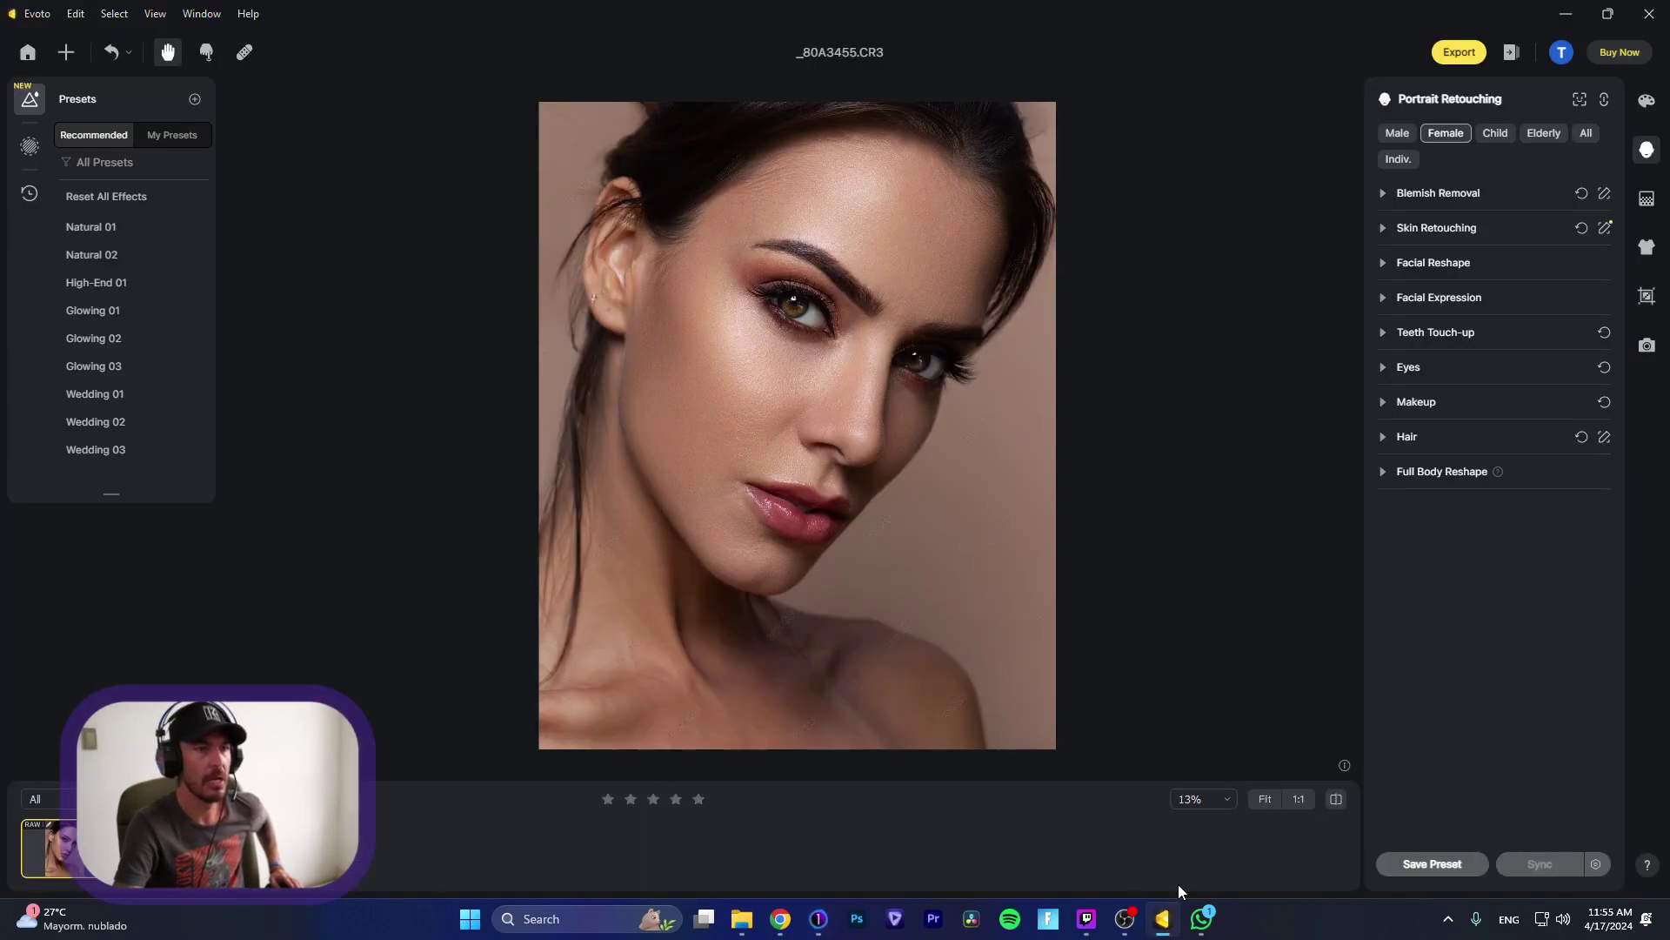
left_click(66, 53)
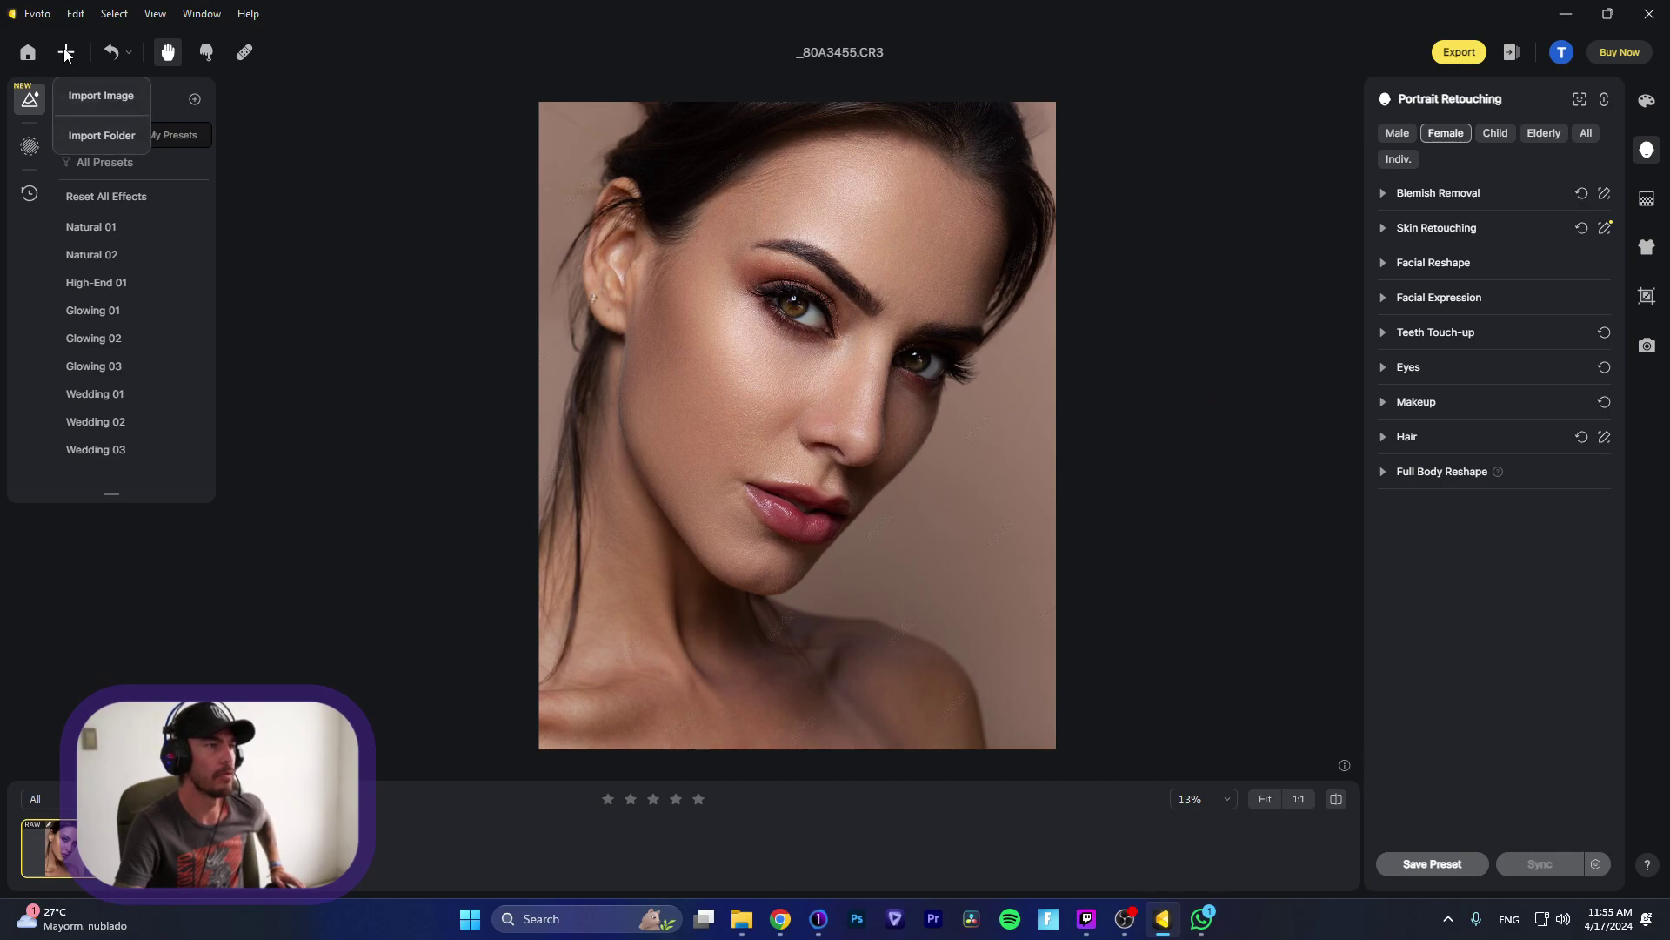
left_click(97, 98)
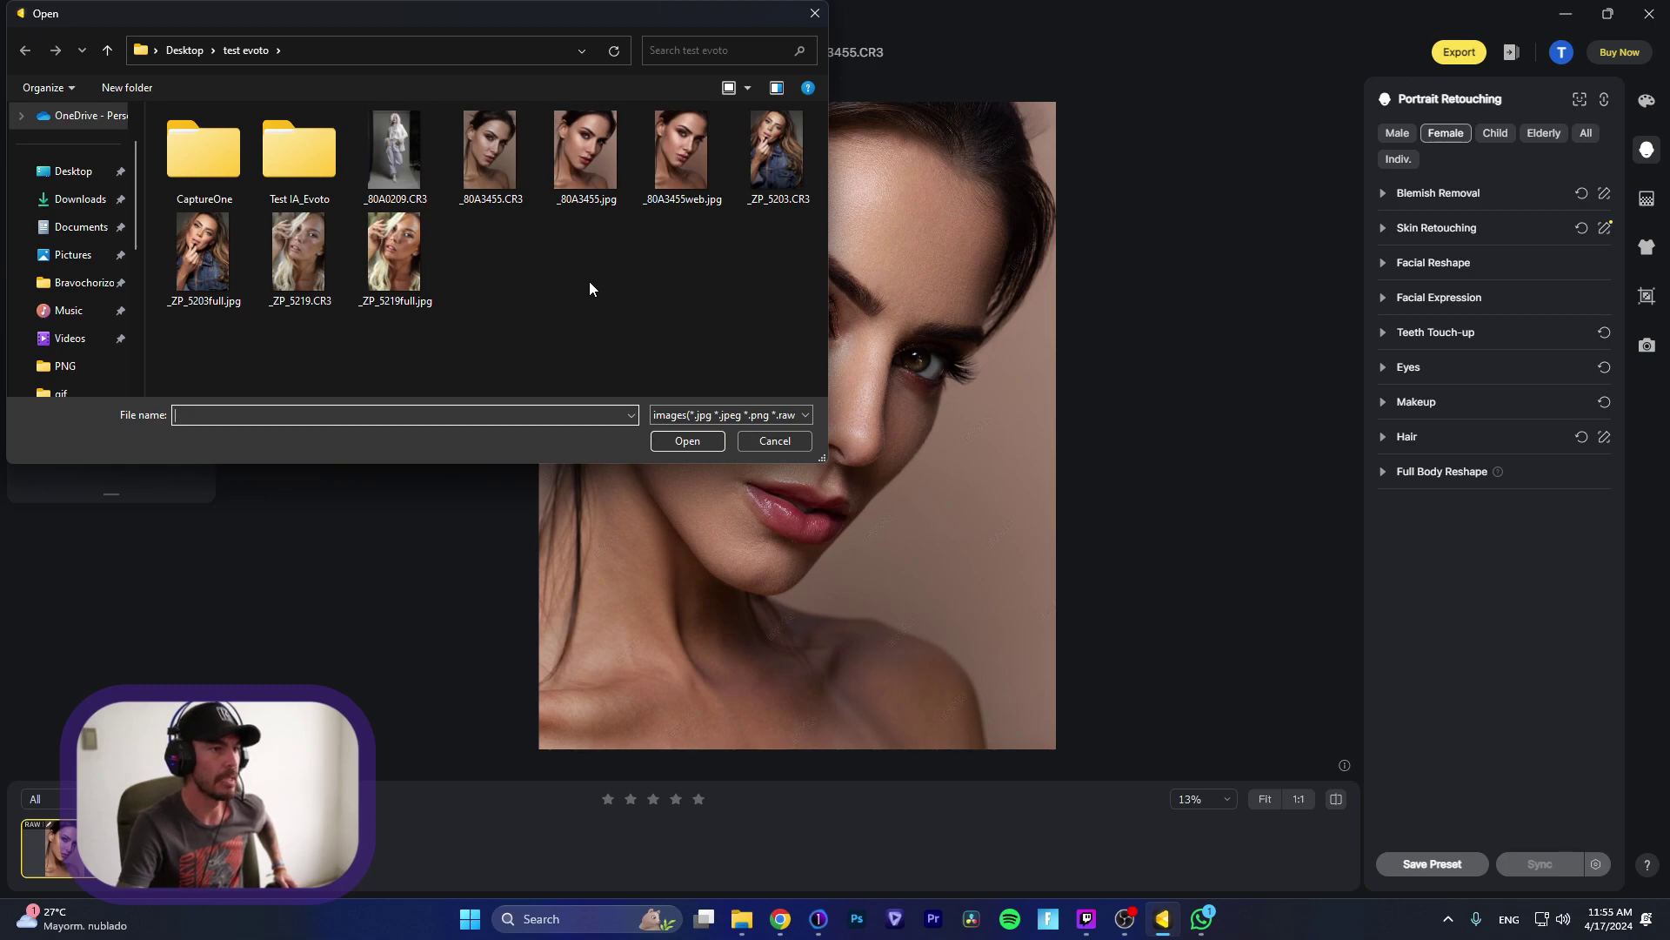
left_click(313, 248)
left_click(686, 442)
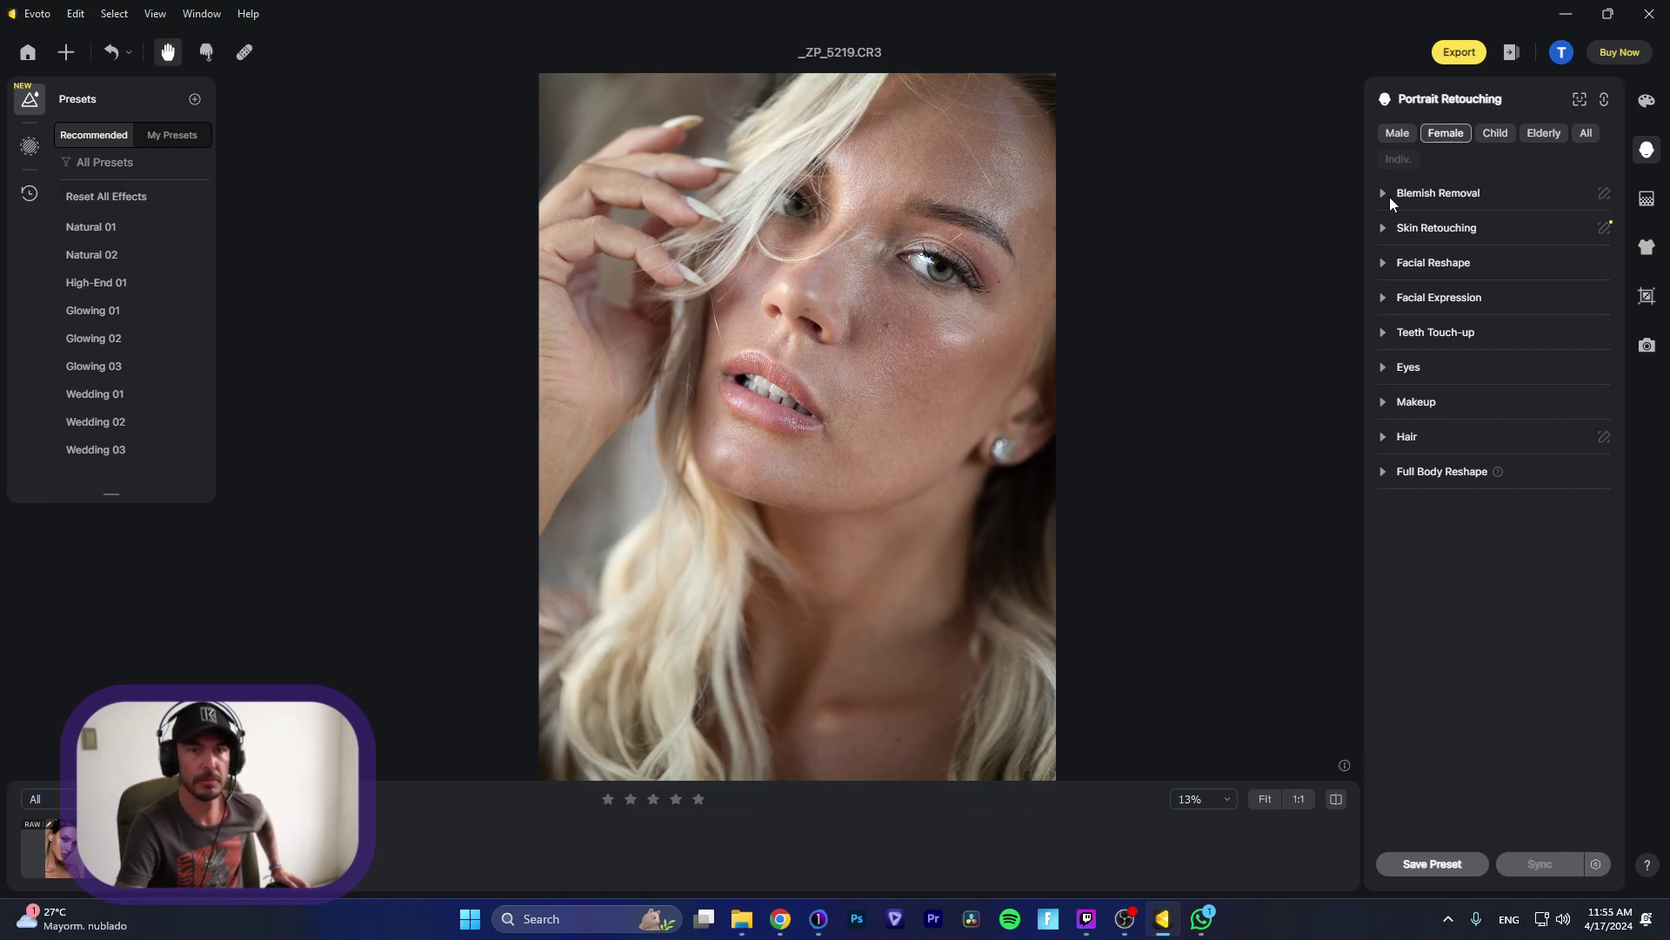
Step: Choose the Daylight white balance for the portrait, then fine-tune the temperature to 6301 and the tint to 13
left_click(1647, 104)
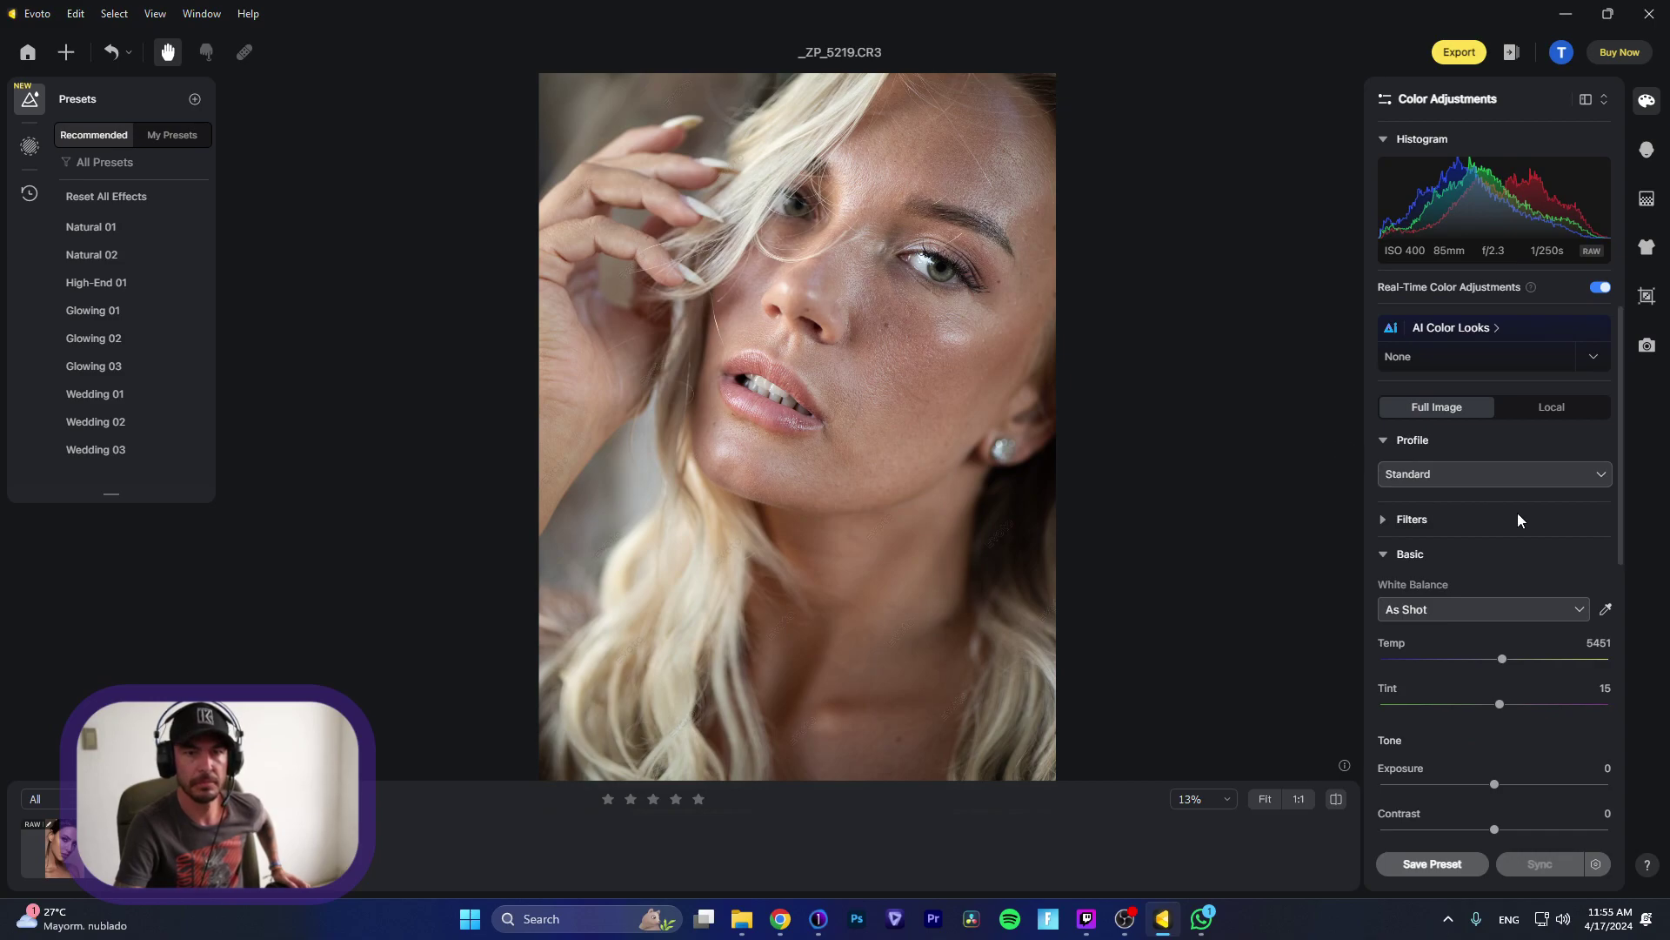
left_click(1516, 622)
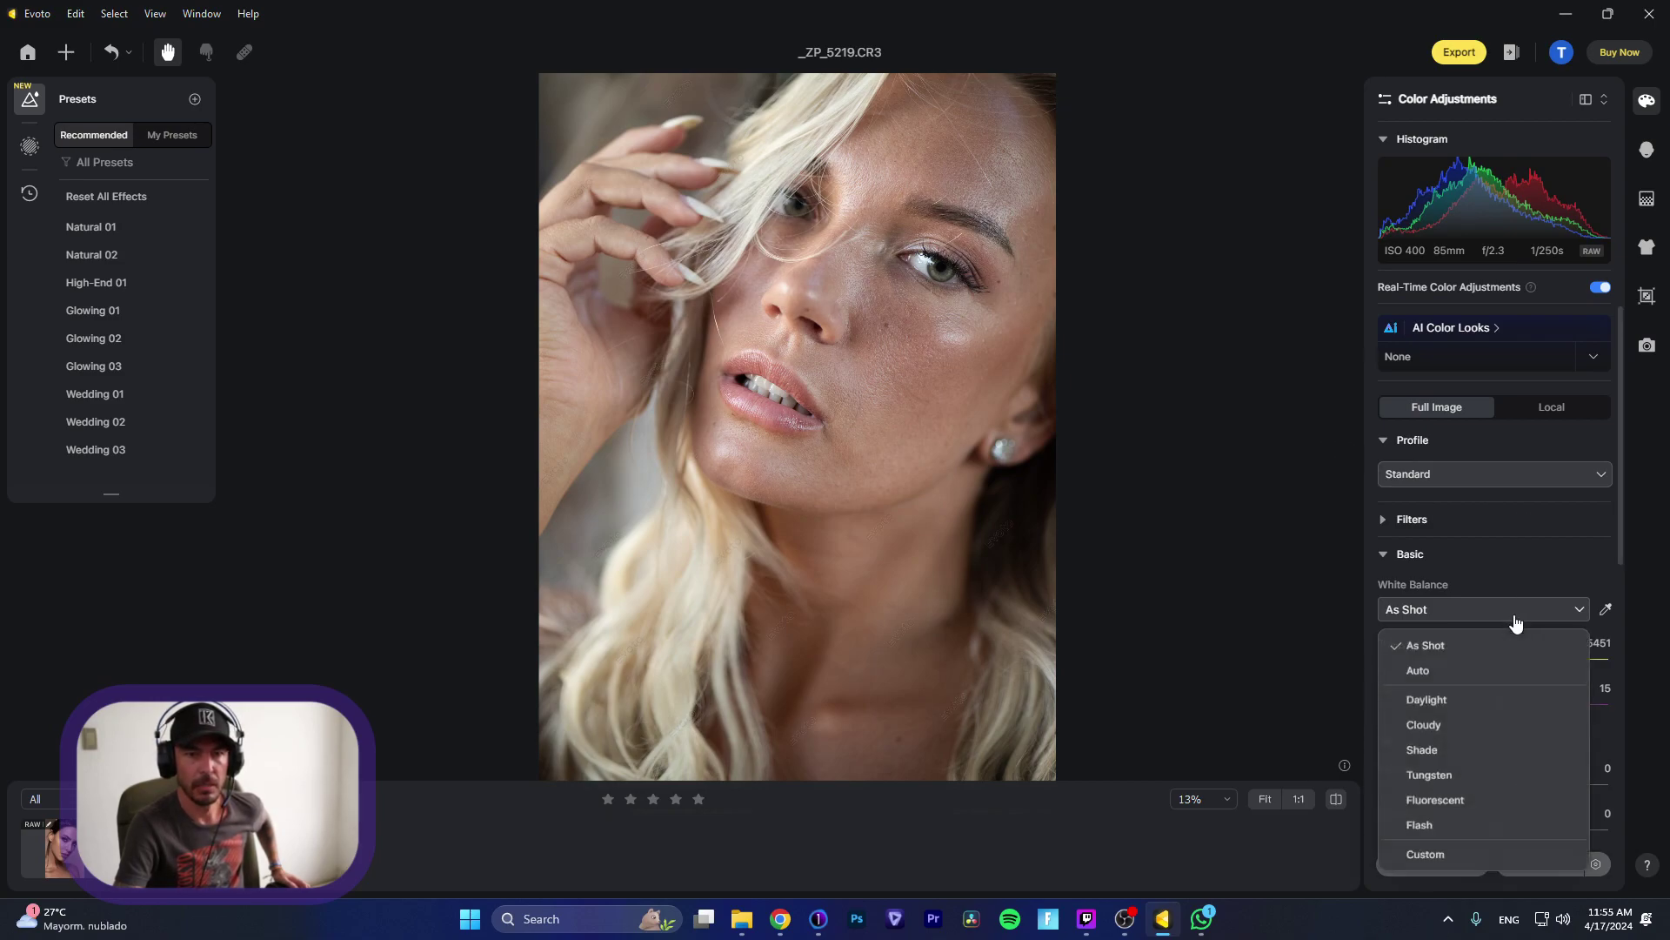
left_click(1476, 703)
left_click_drag(1503, 661, 1514, 666)
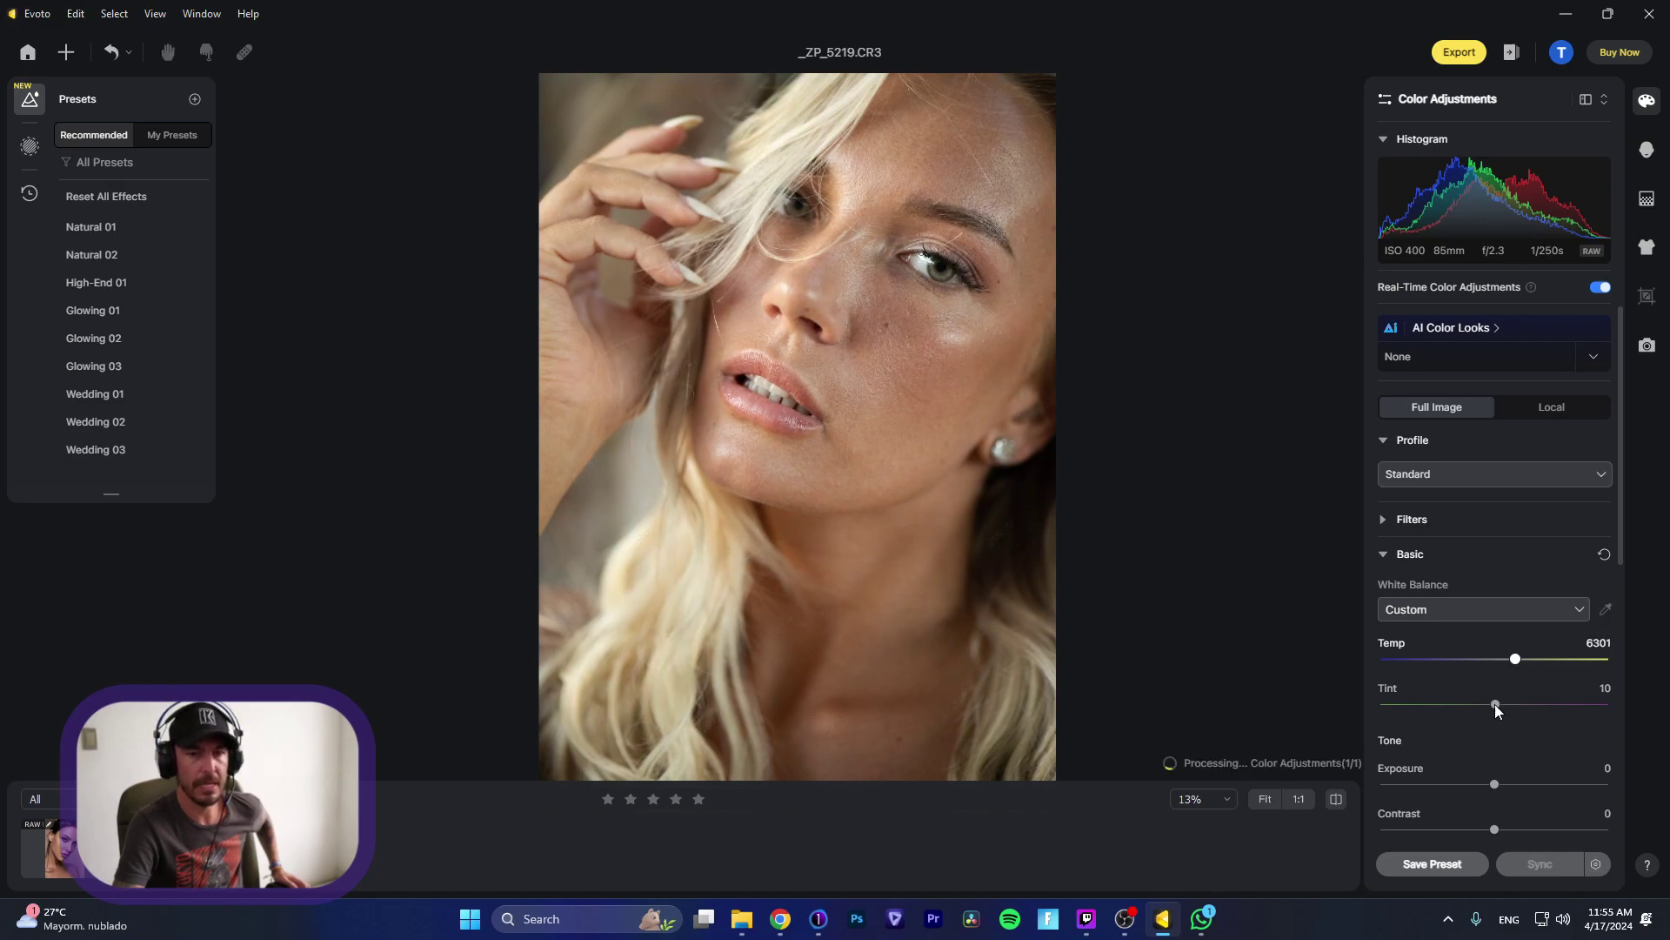
left_click_drag(1495, 703, 1497, 702)
Step: Set the portrait's saturation to 15 and its exposure to -0.15
scroll(1517, 660, "down", 2)
scroll(1517, 659, "down", 2)
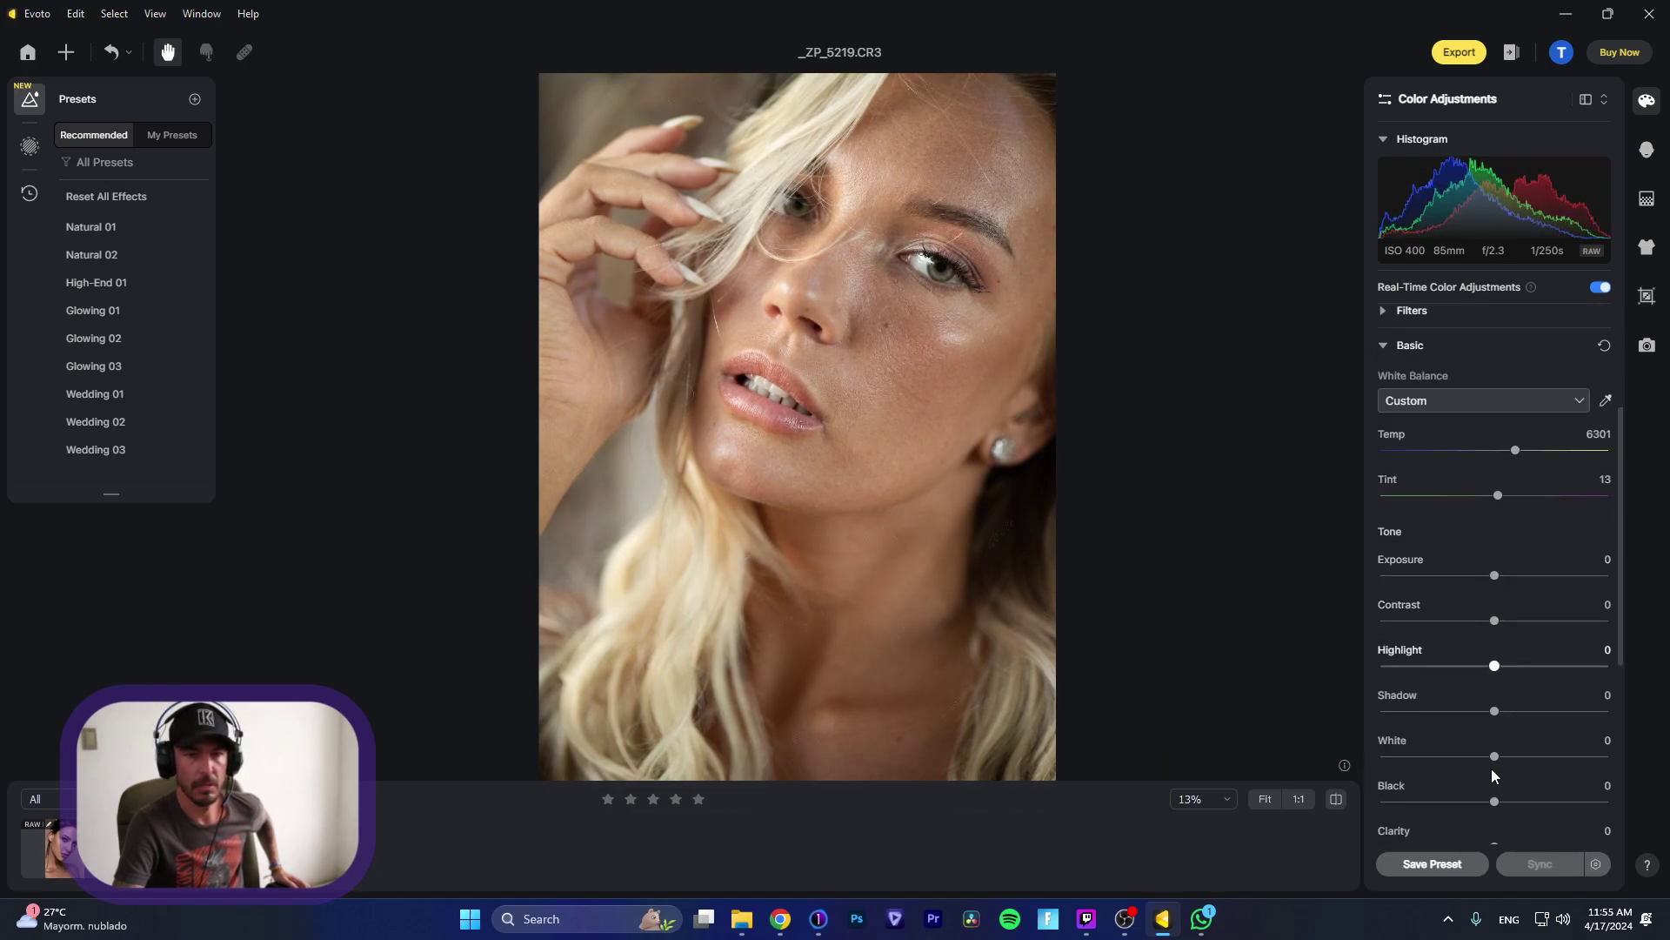
left_click_drag(1494, 833, 1512, 833)
left_click_drag(1497, 471, 1495, 472)
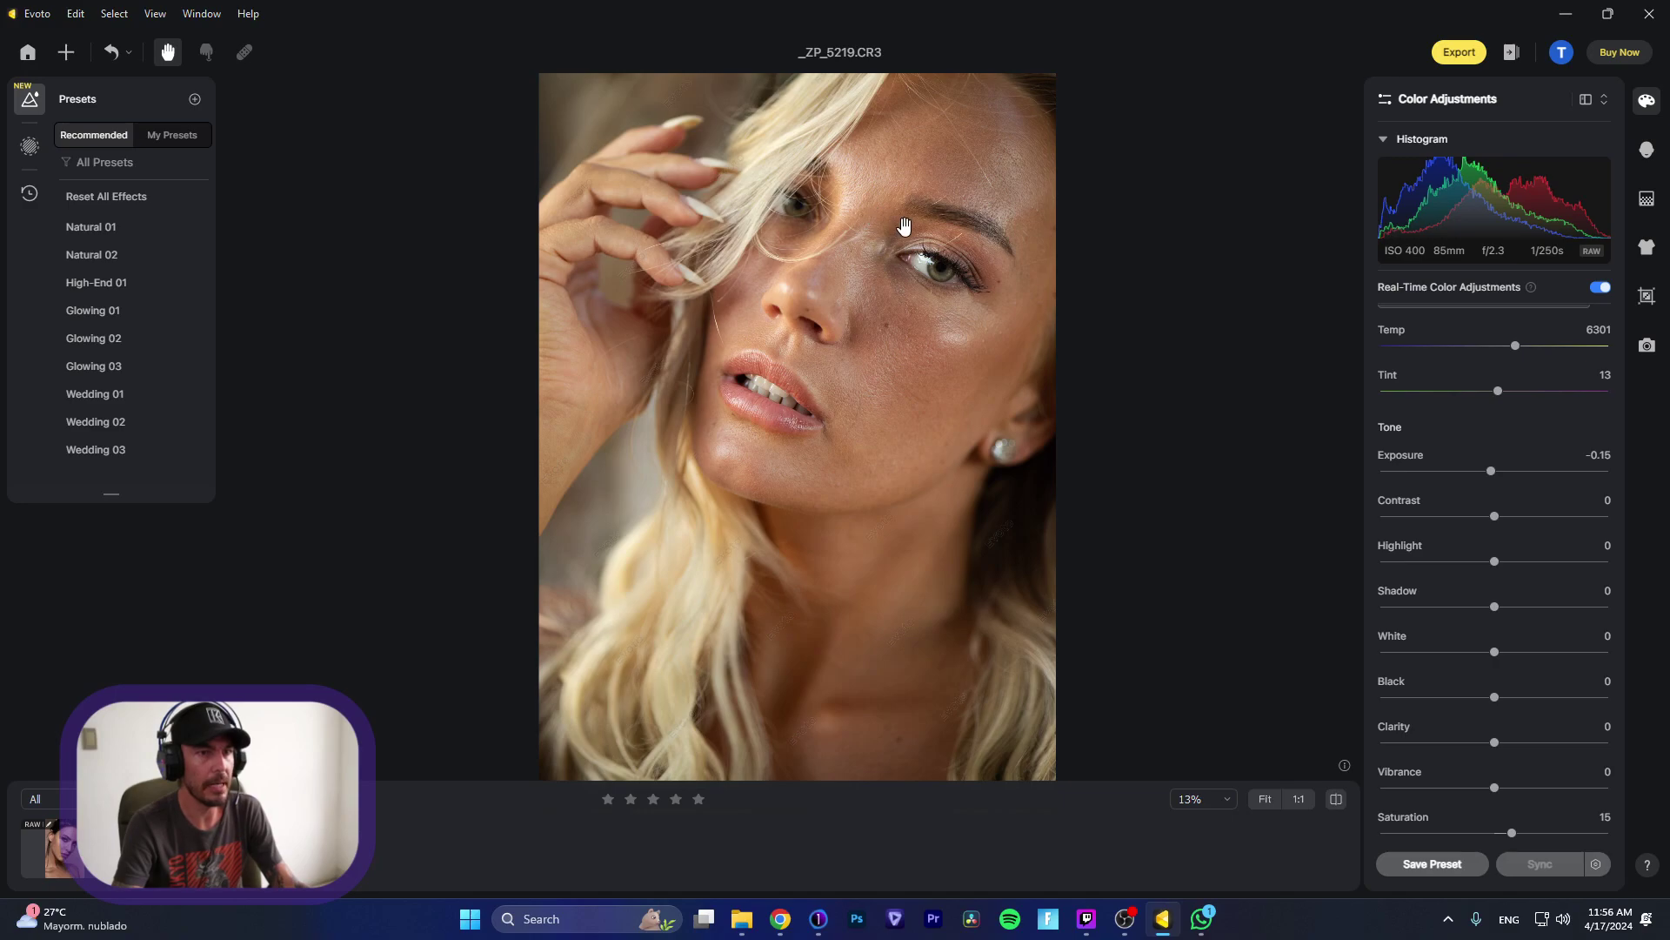
Step: Open _ZP_5219.CR3 in Capture One and compare its color edit with the Evoto version, ending in Evoto
left_click(819, 919)
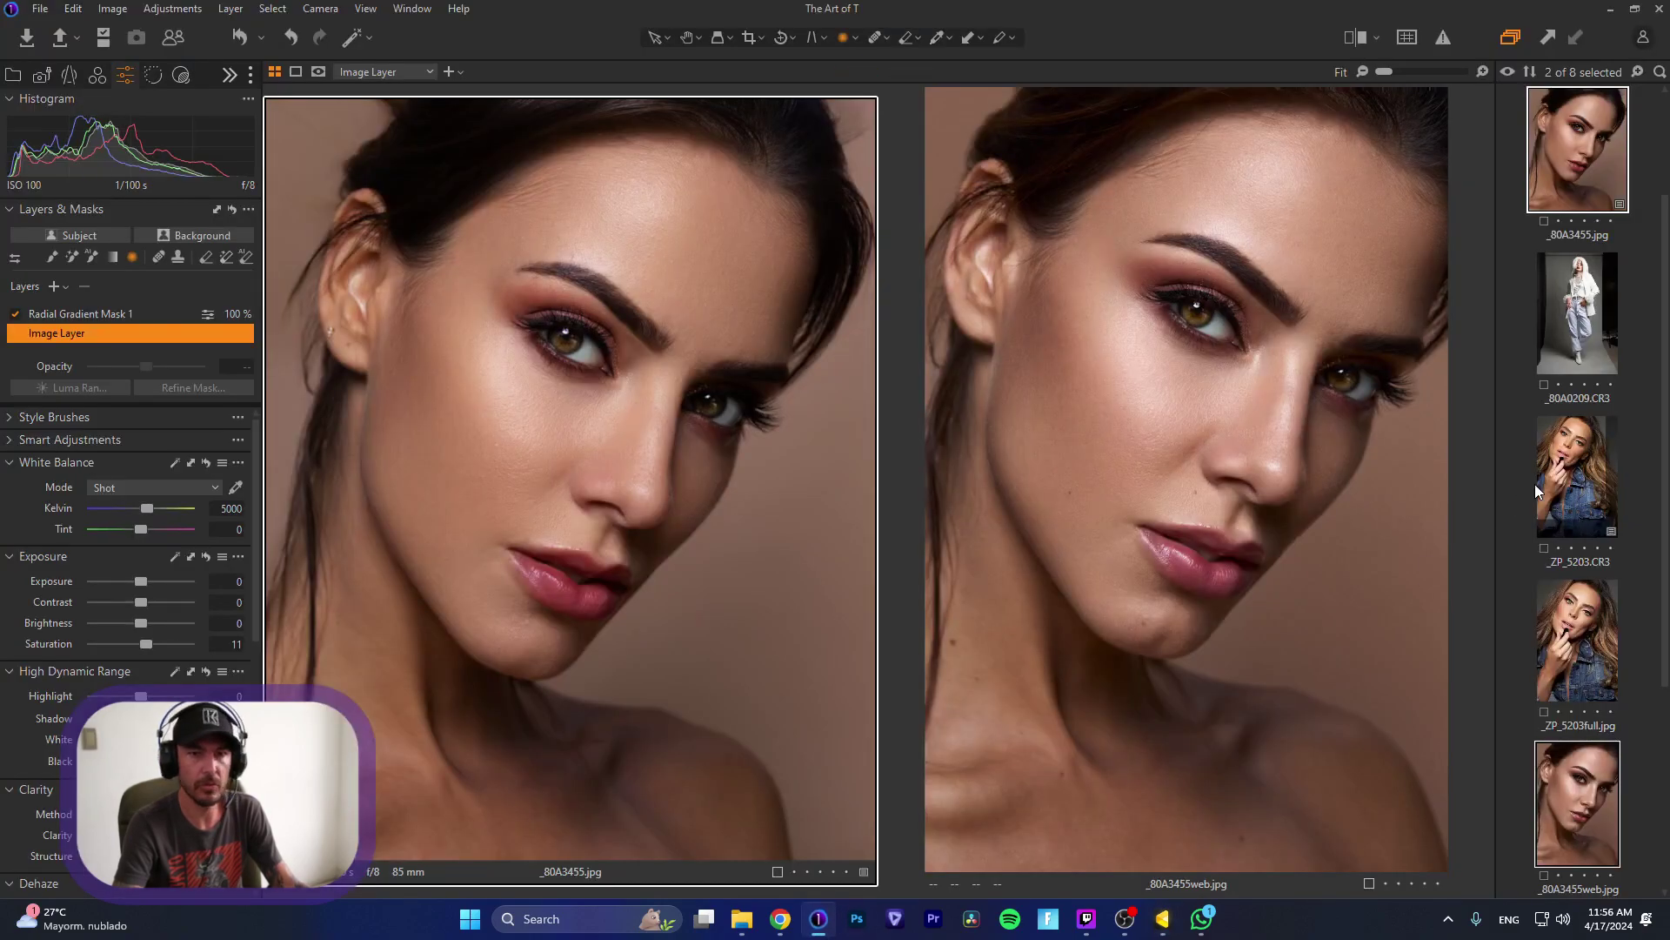
left_click(1574, 640)
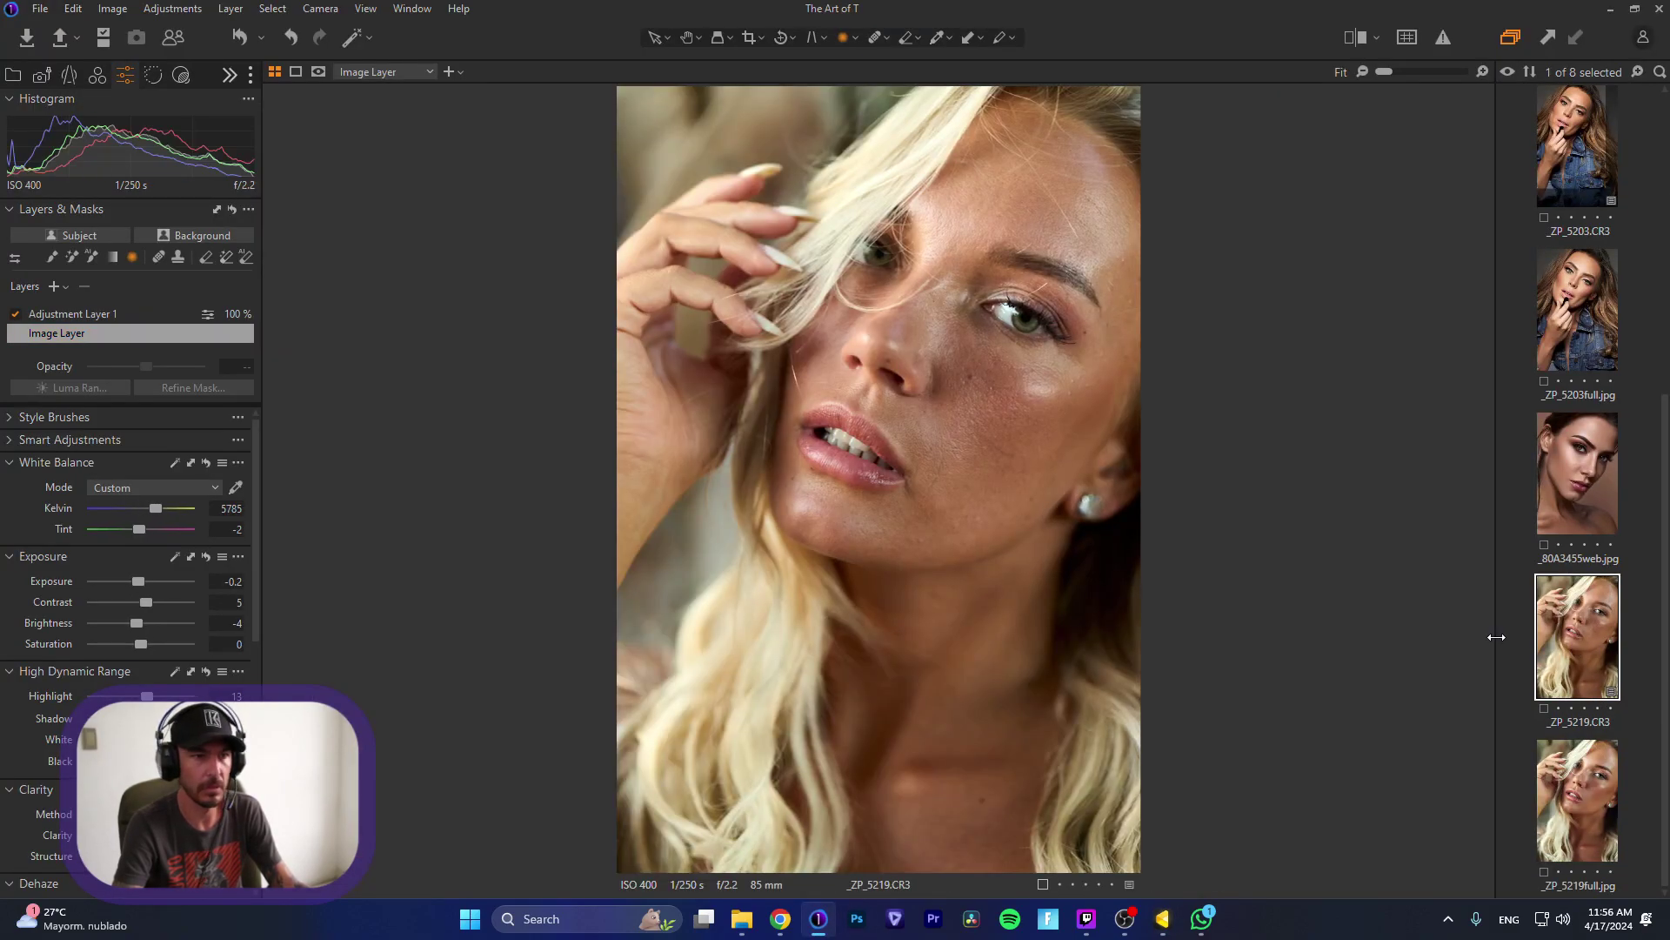
key("alt+Tab")
key("alt+Tab")
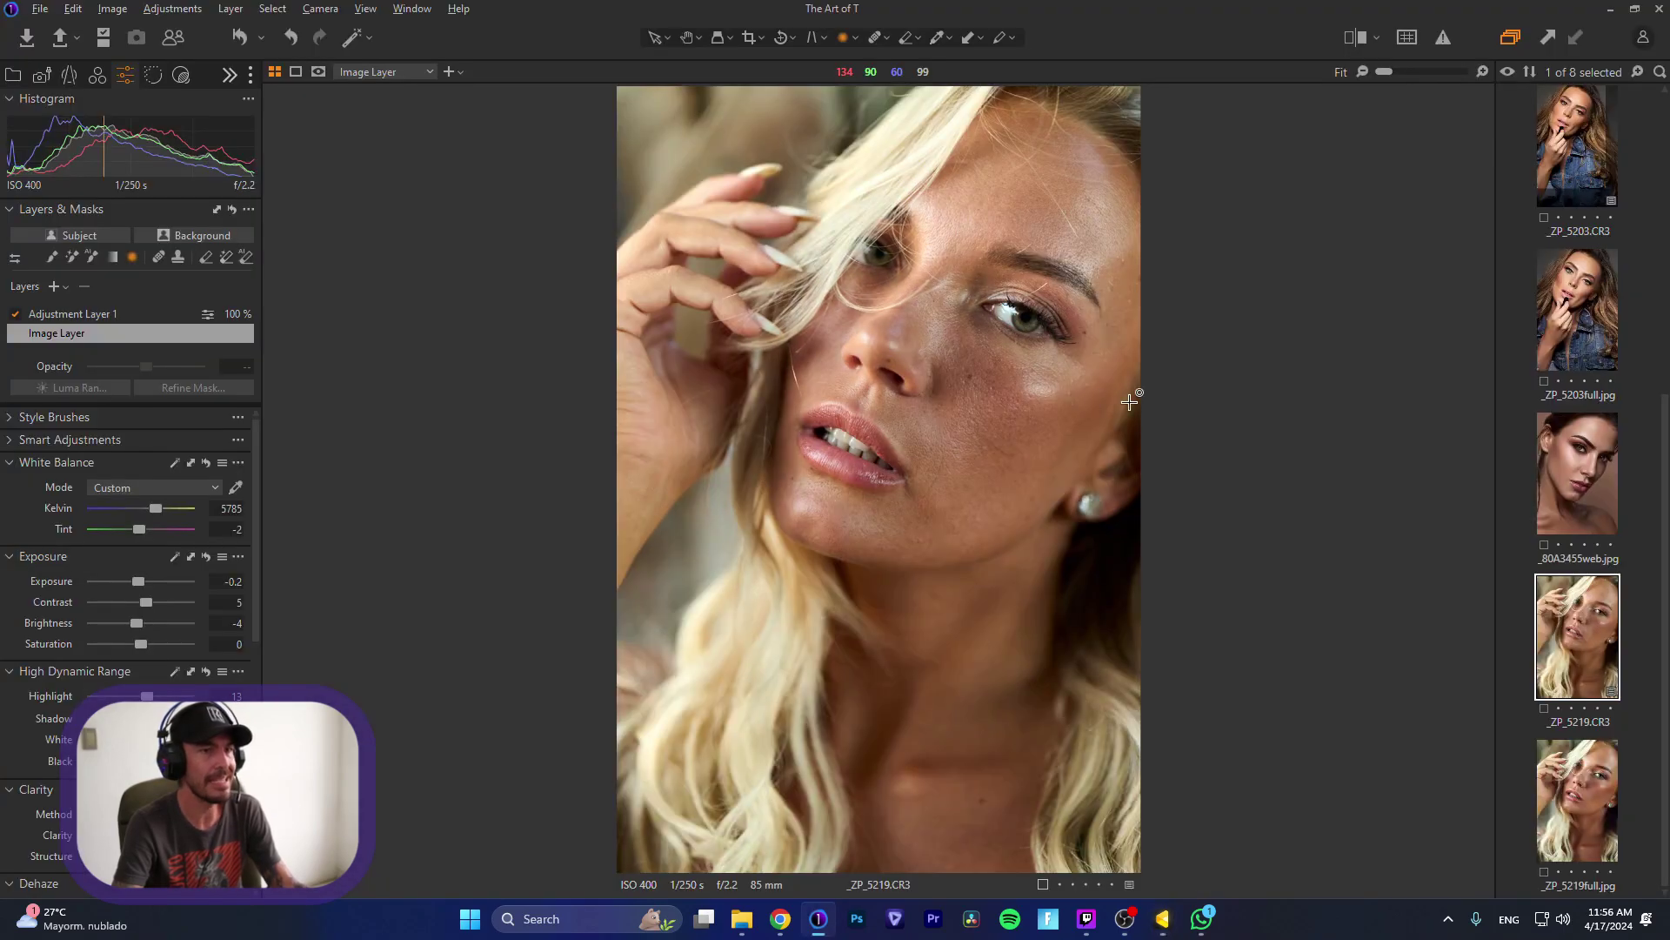
key("alt+Tab")
key("alt+Tab")
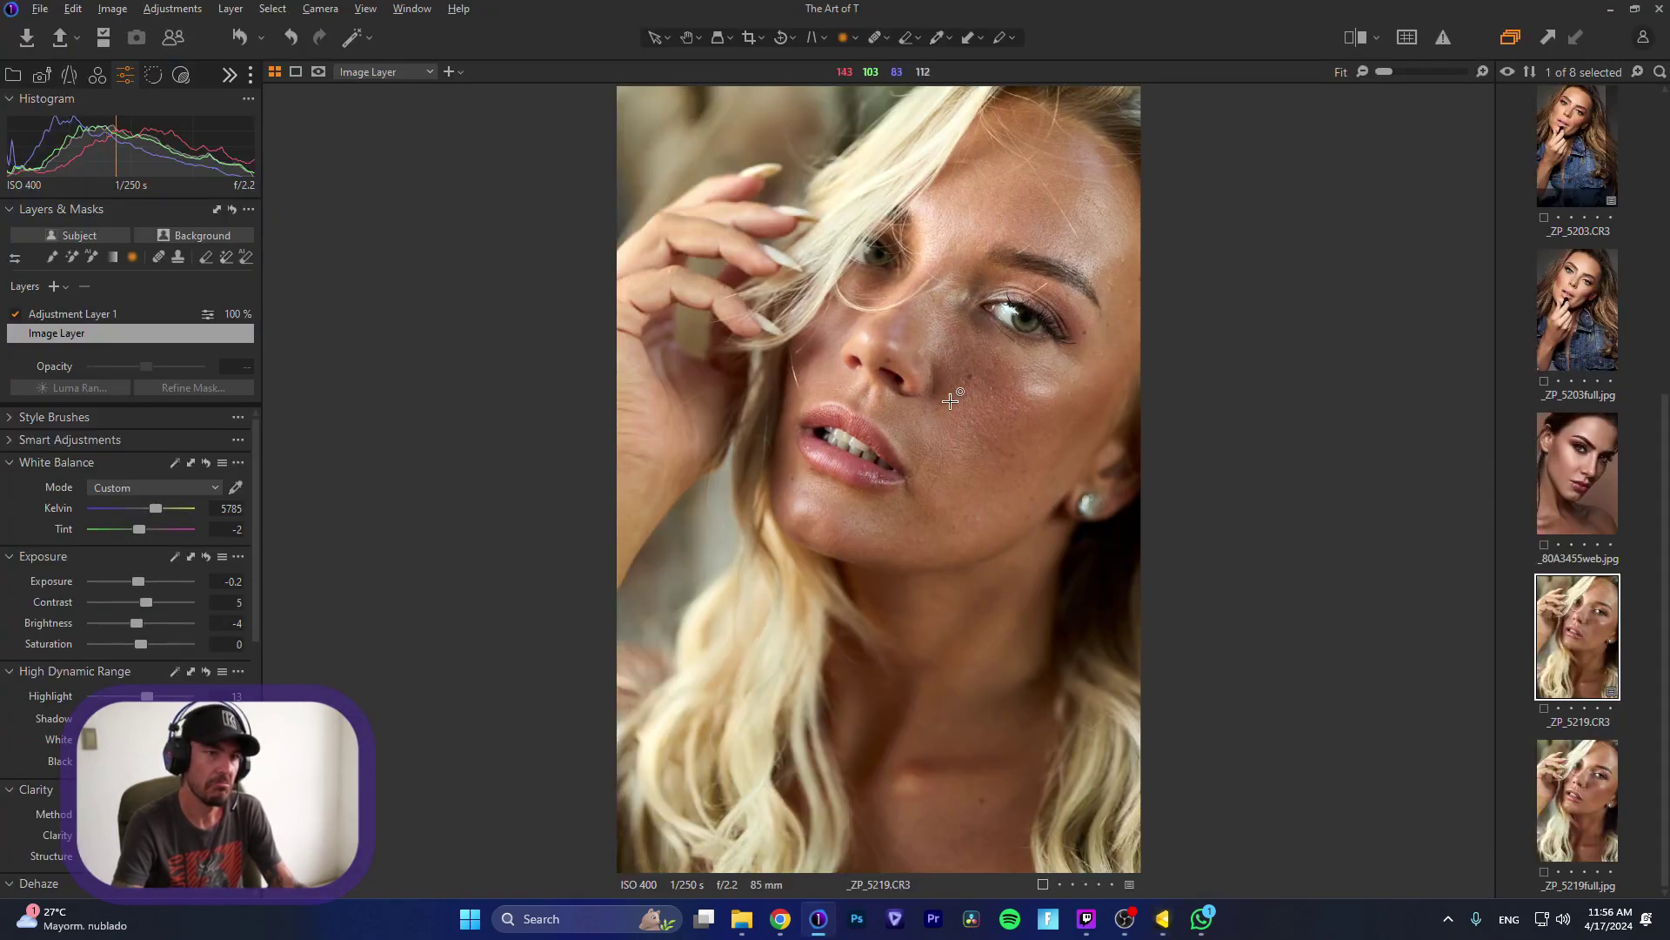
key("alt+Tab")
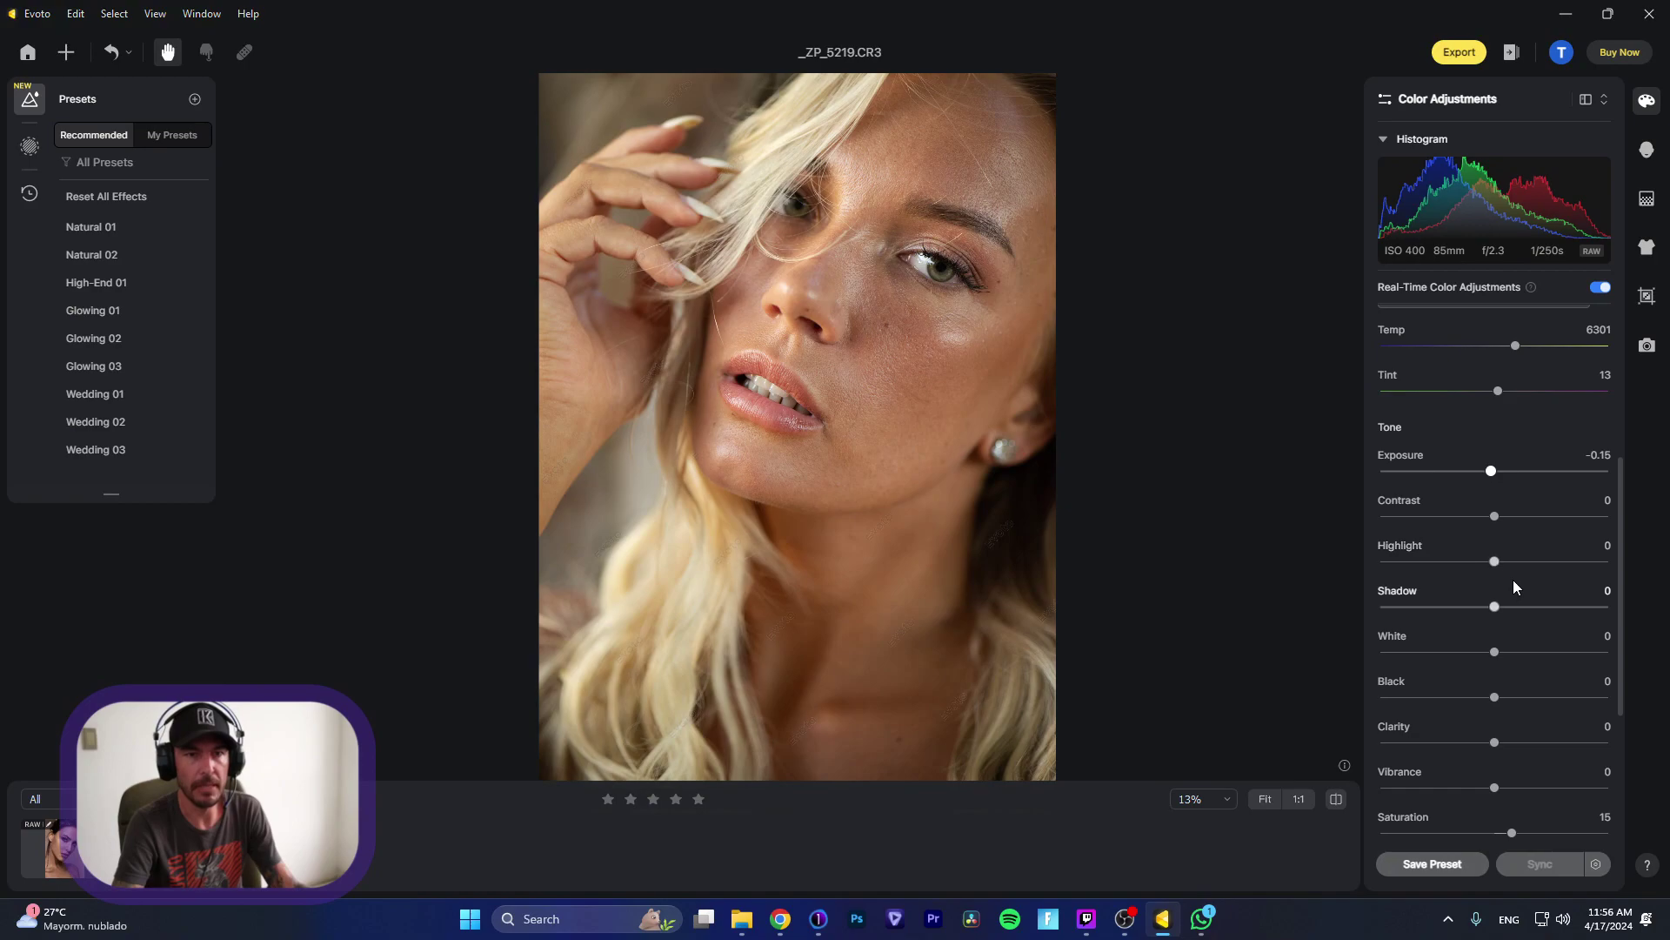
key("alt+Tab")
key("alt+Tab")
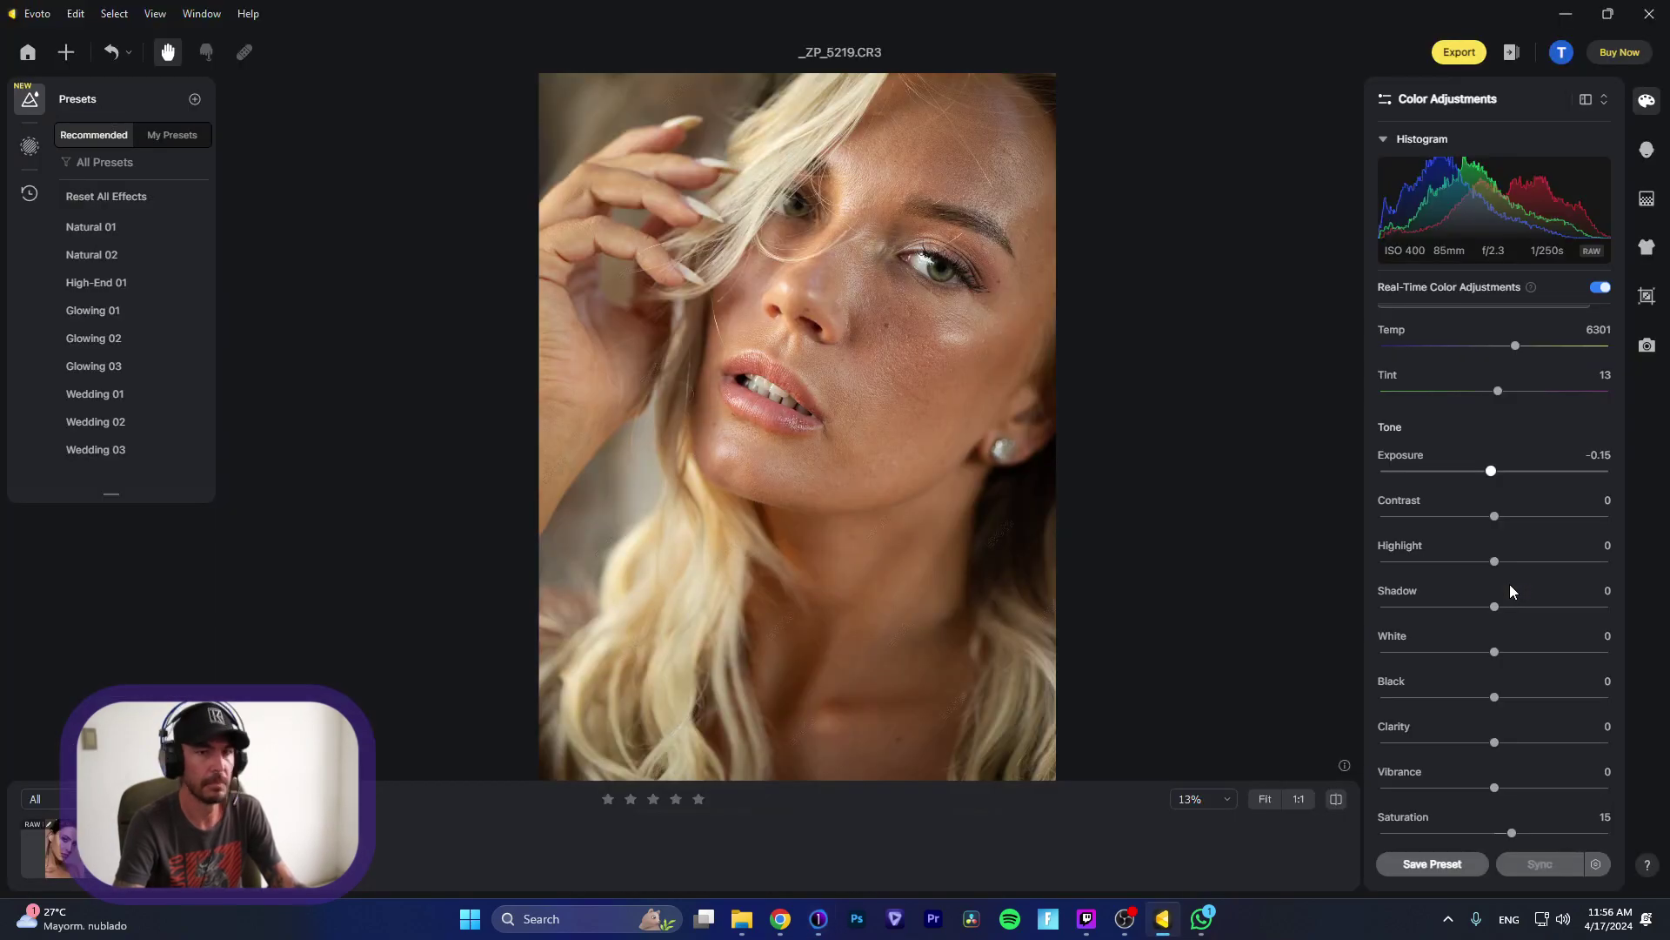
Step: Set the portrait's contrast to 8 and its shadows to -11
left_click_drag(1498, 522, 1506, 524)
left_click_drag(1495, 606, 1475, 606)
Step: Enable automatic lens corrections with distortion correction at 0 and lens vignetting at about 187
scroll(1474, 606, "down", 3)
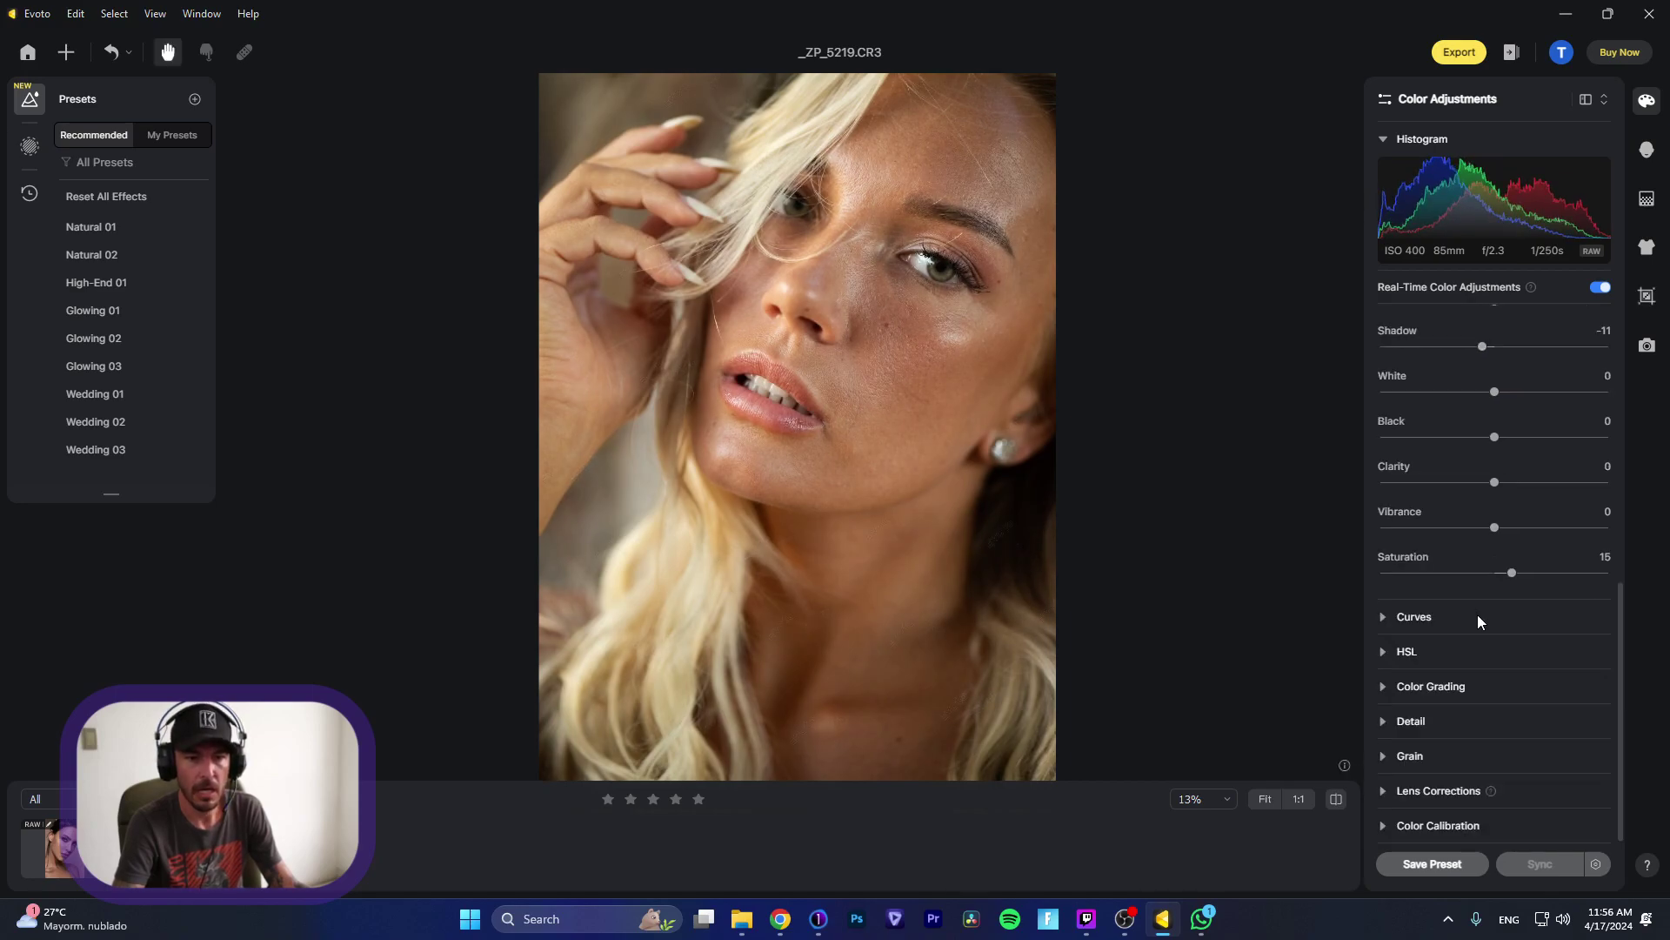
left_click(1383, 794)
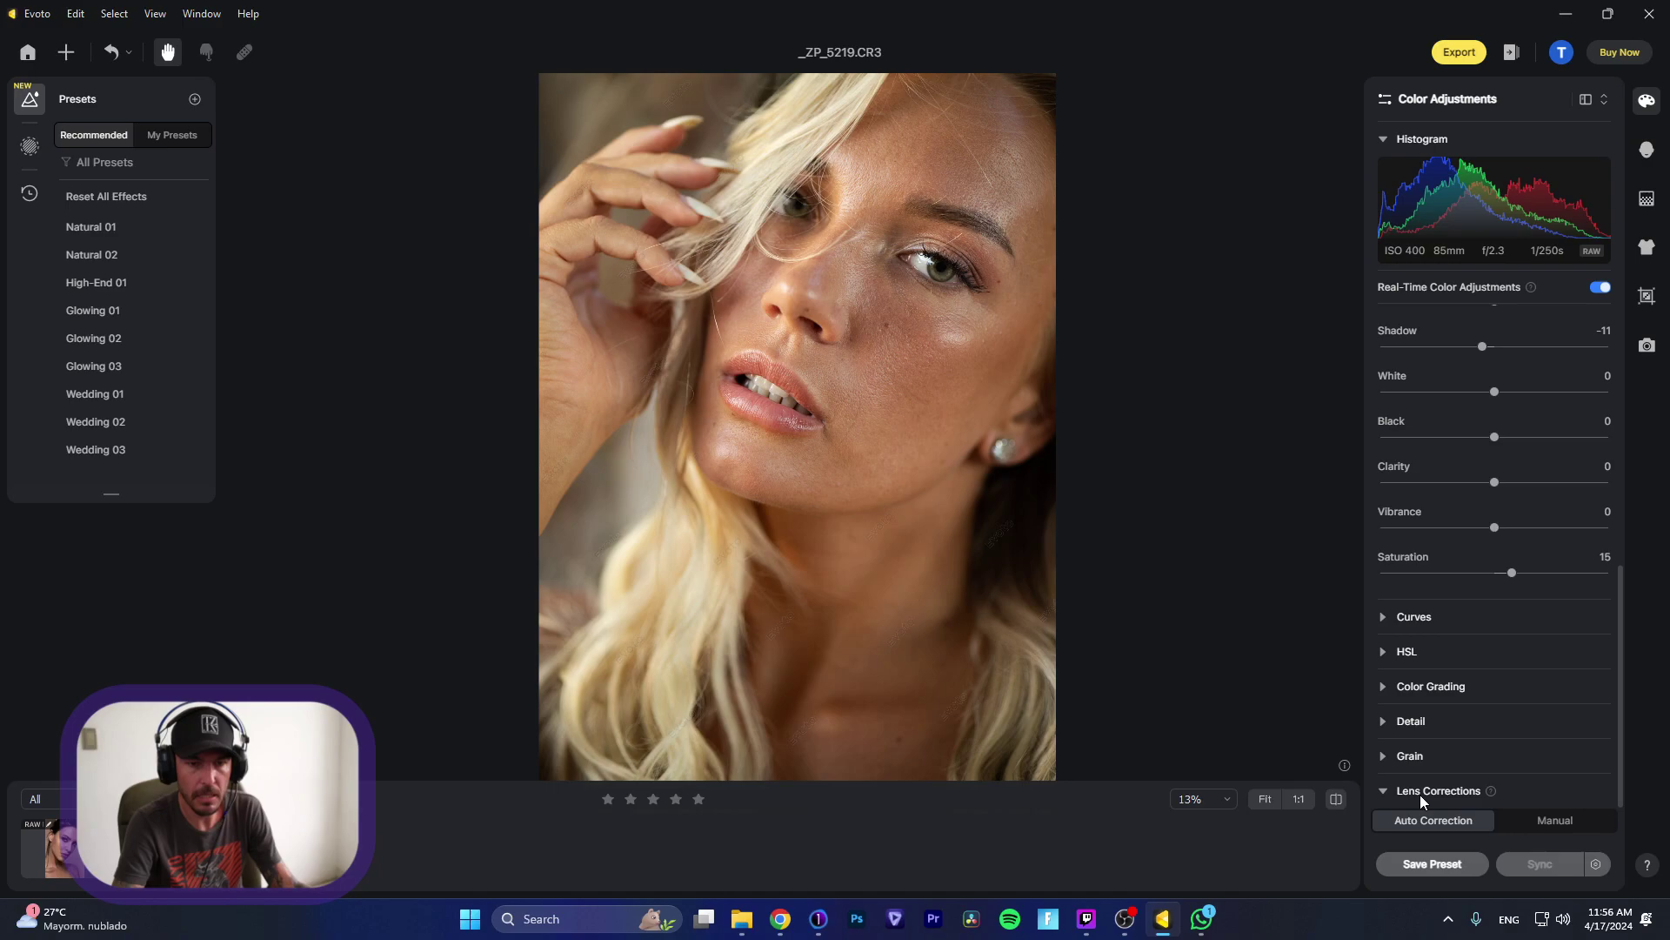
left_click(1601, 783)
scroll(1531, 741, "down", 2)
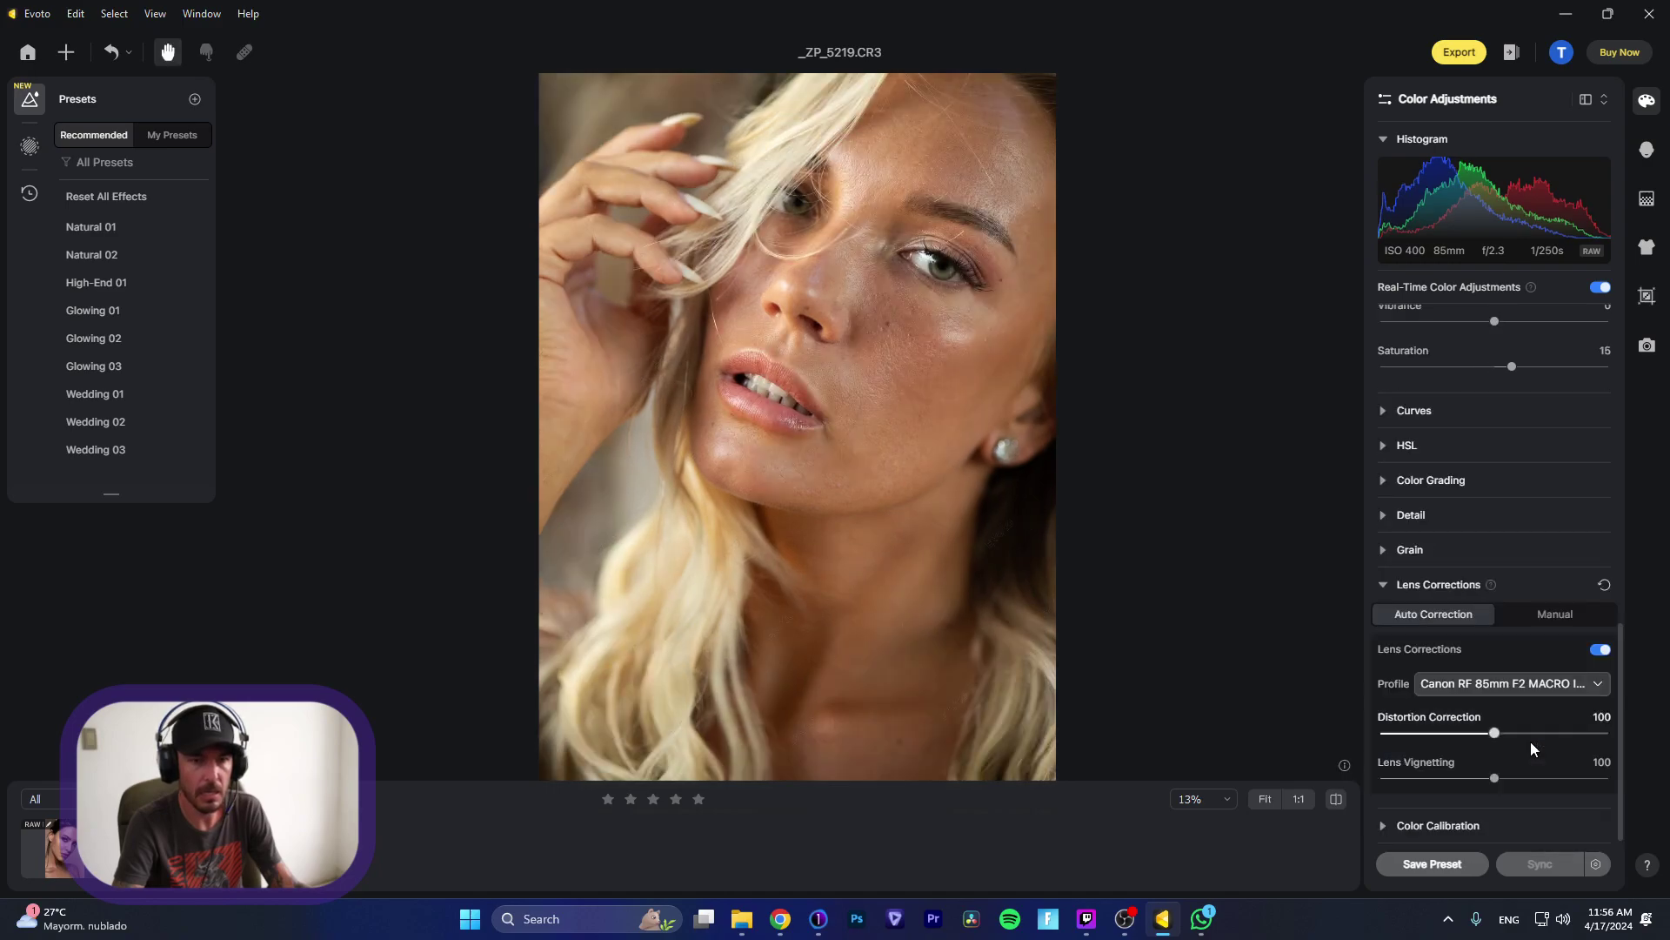
left_click_drag(1481, 780, 1594, 777)
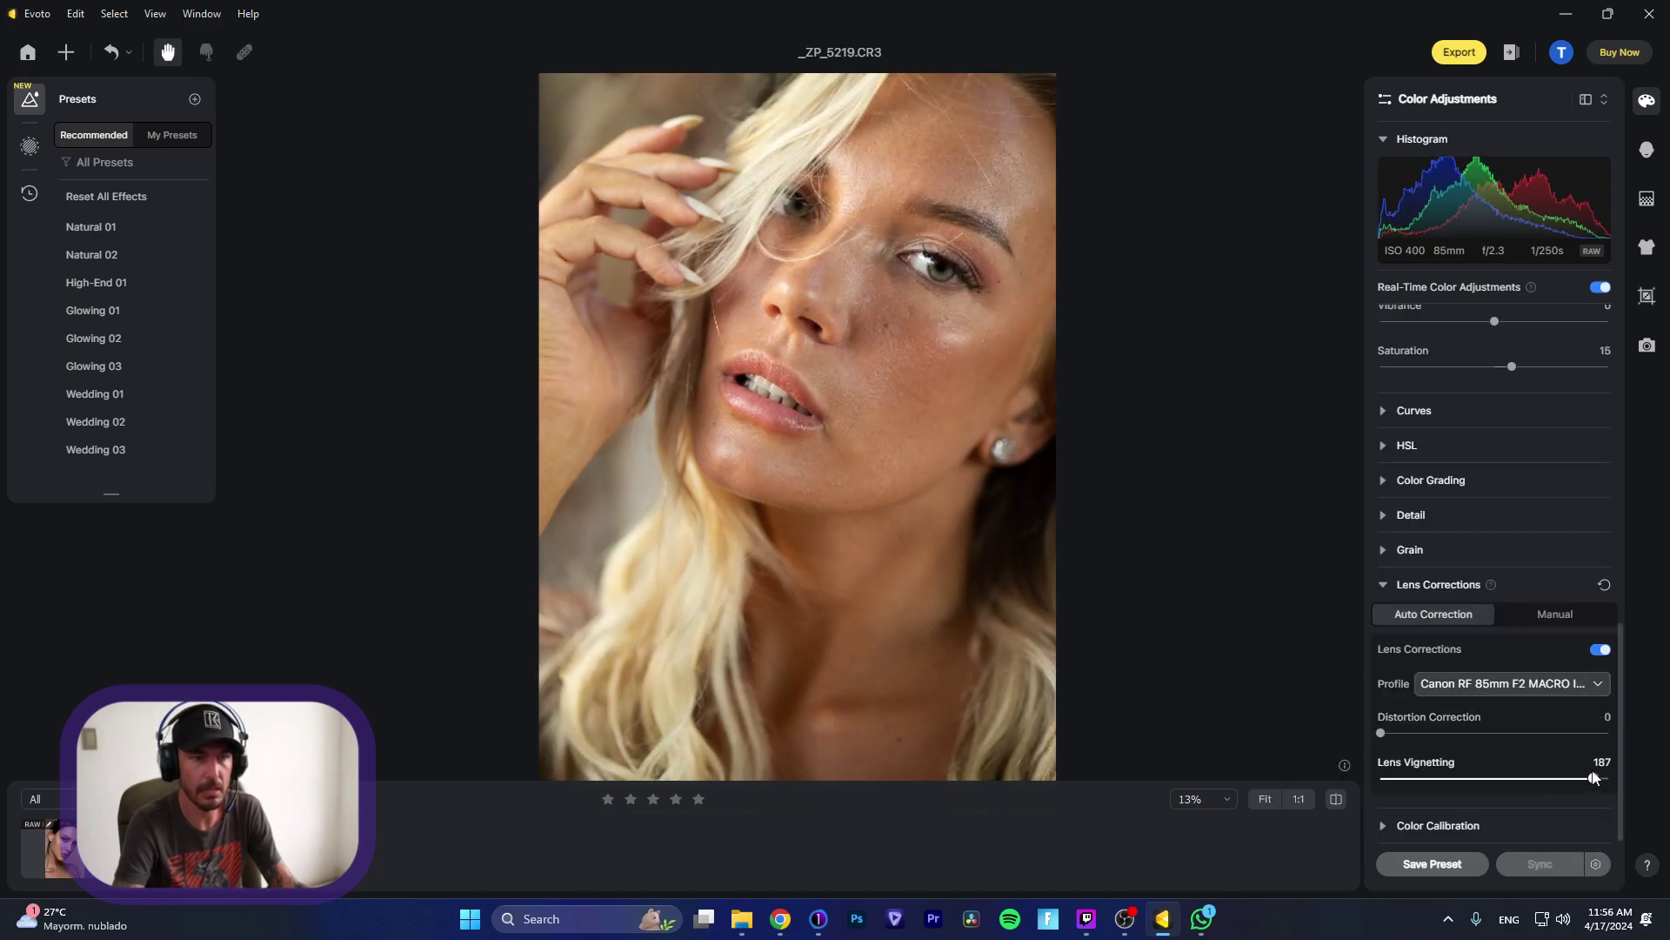
Step: Lower the portrait's exposure to -0.25
scroll(1410, 557, "up", 10)
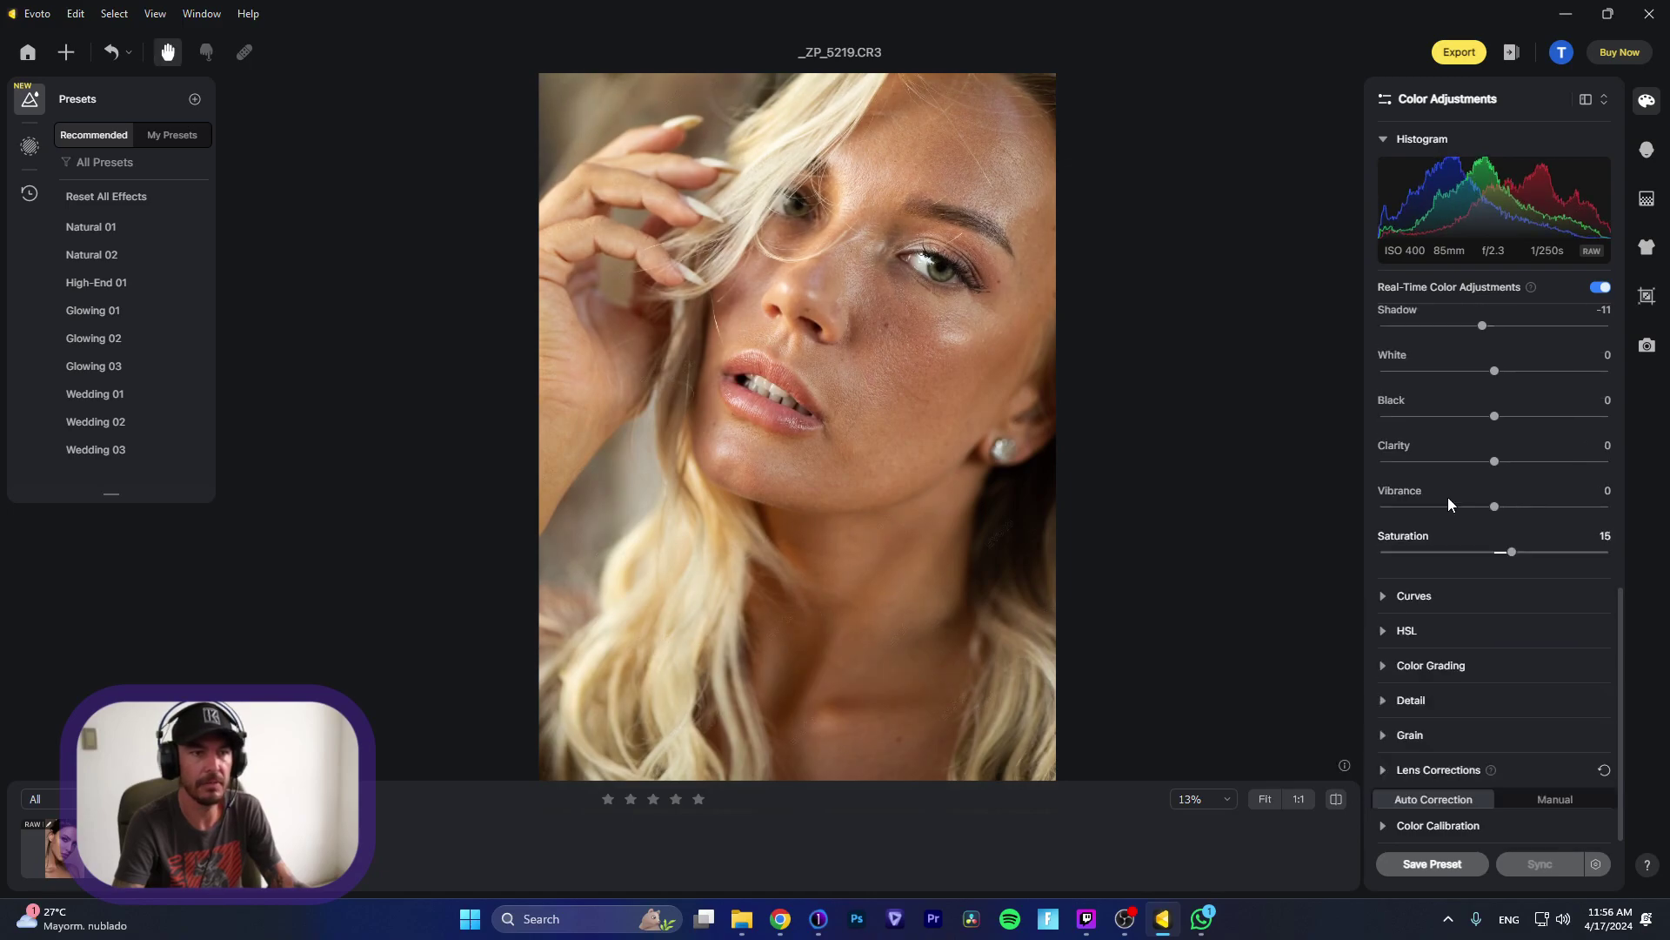
scroll(1458, 491, "up", 2)
scroll(1459, 545, "down", 1)
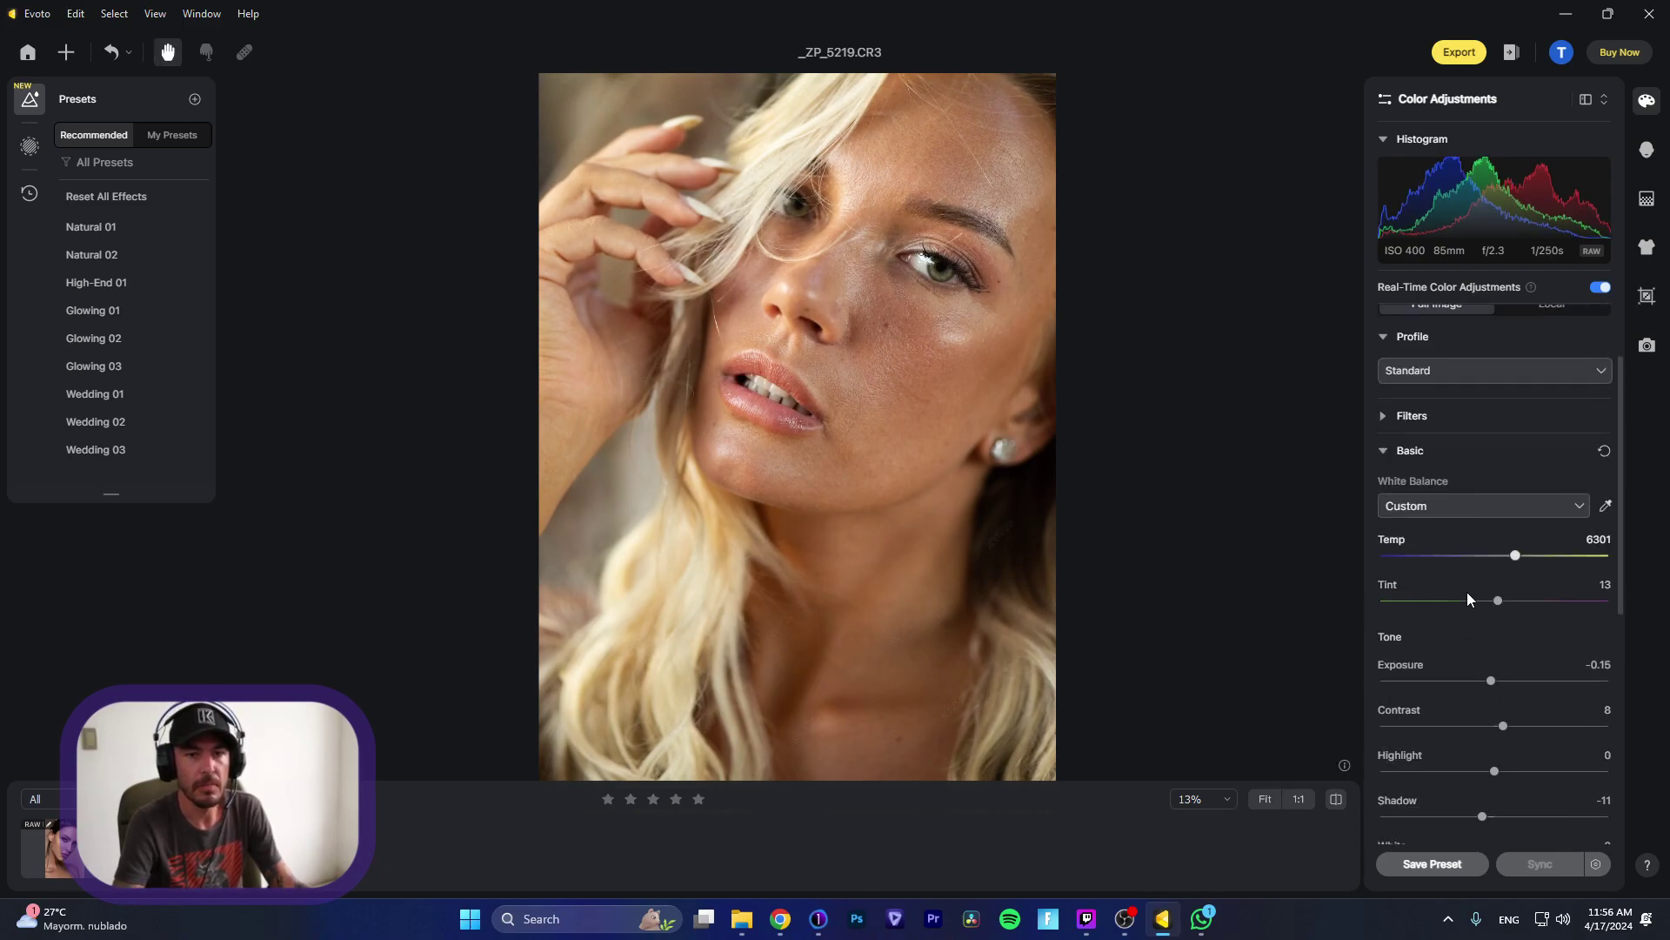
left_click_drag(1490, 686, 1485, 685)
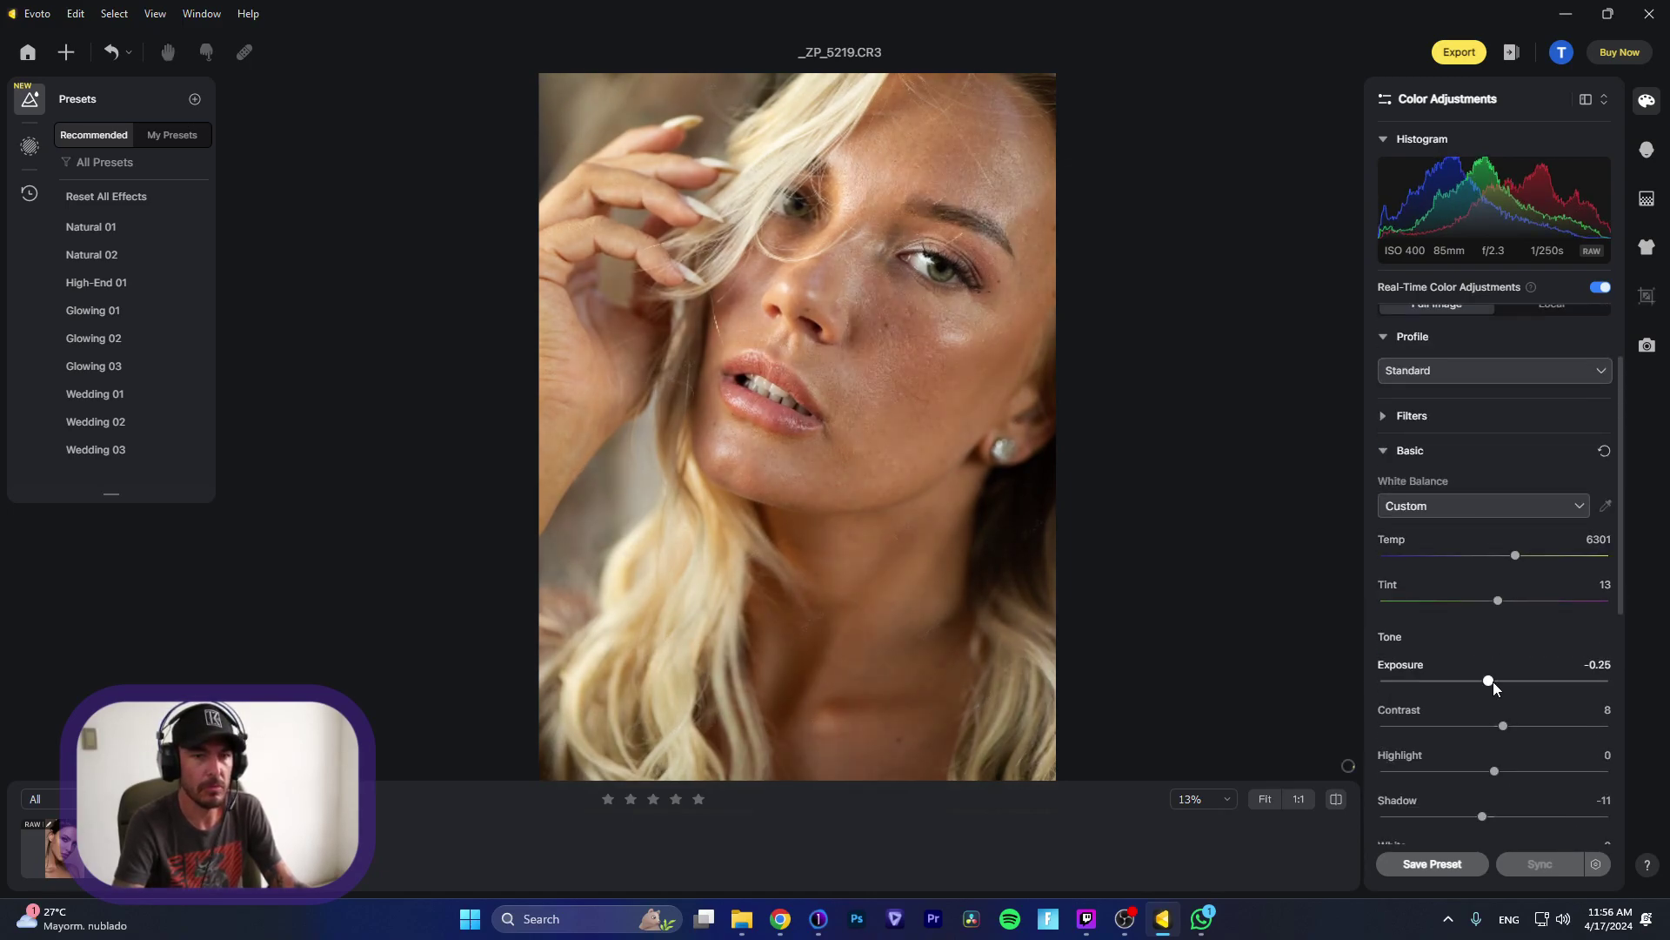
scroll(1505, 679, "down", 1)
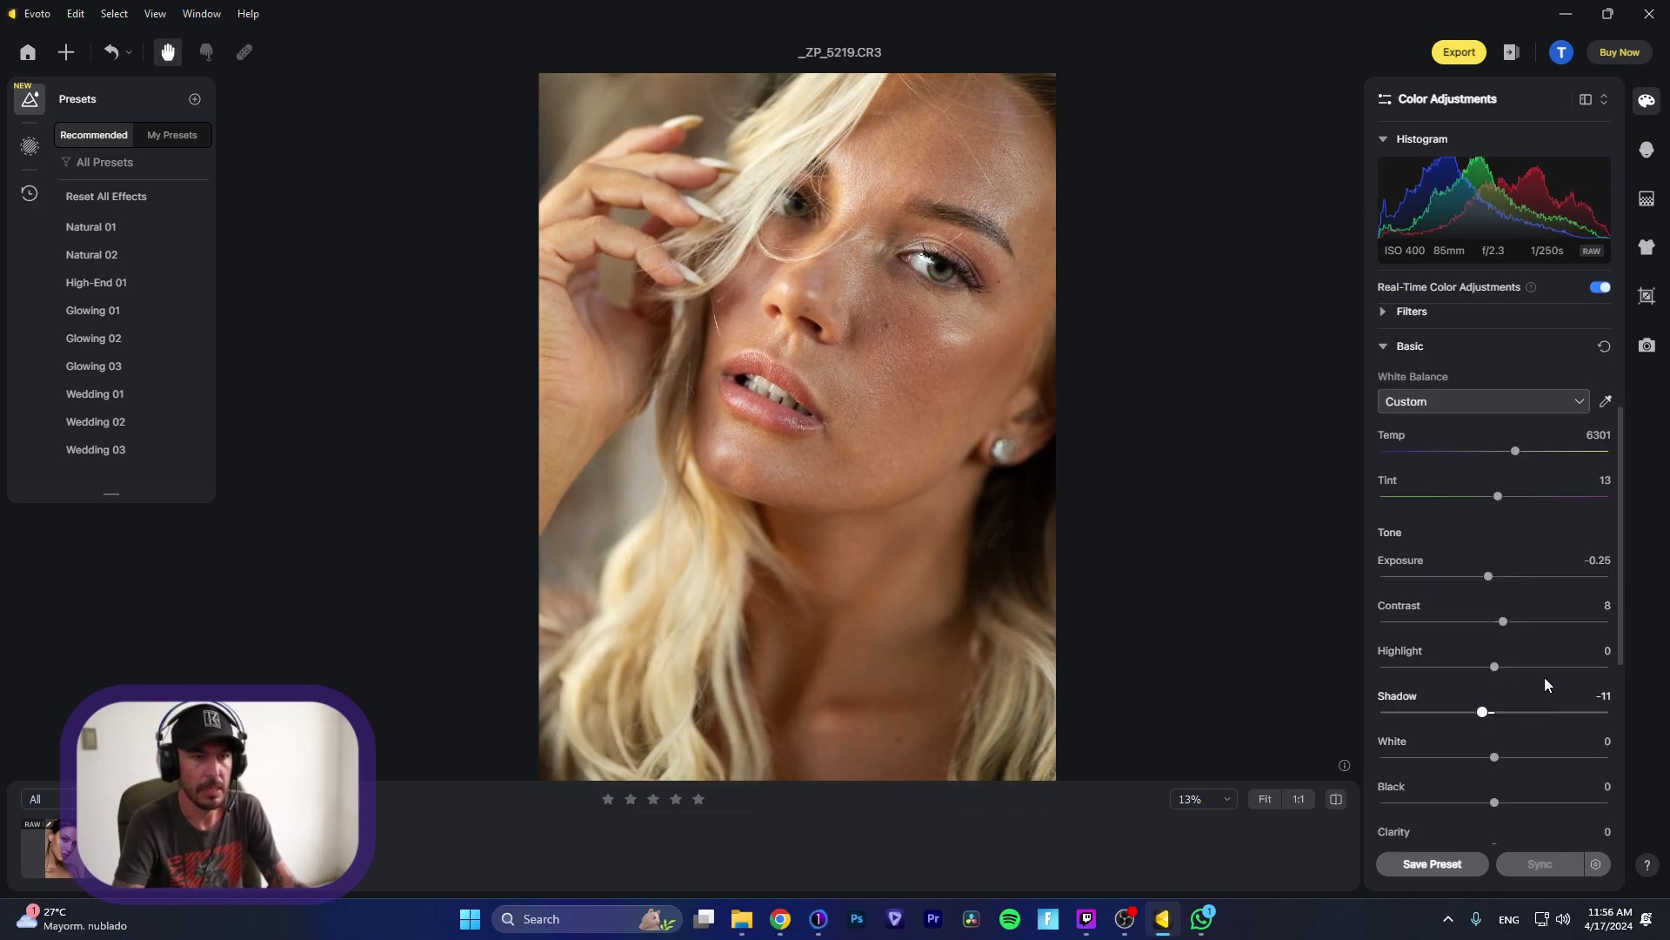
Step: Raise the portrait's vibrance to 11
scroll(1506, 749, "down", 2)
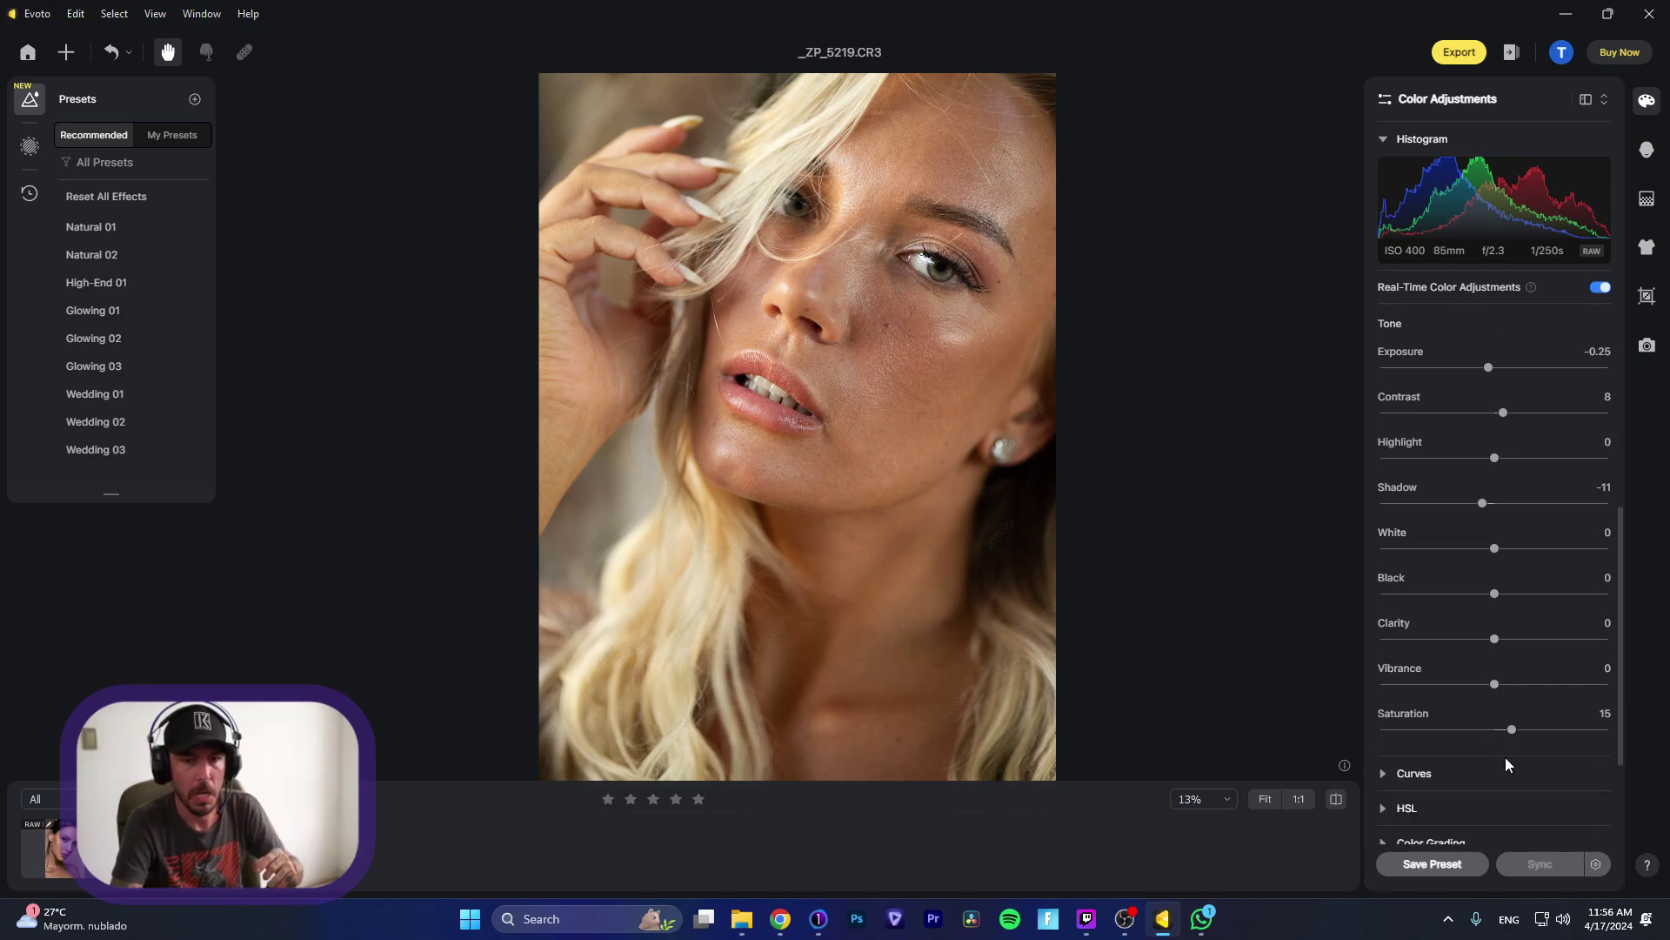
left_click_drag(1513, 733, 1507, 685)
scroll(1504, 580, "up", 3)
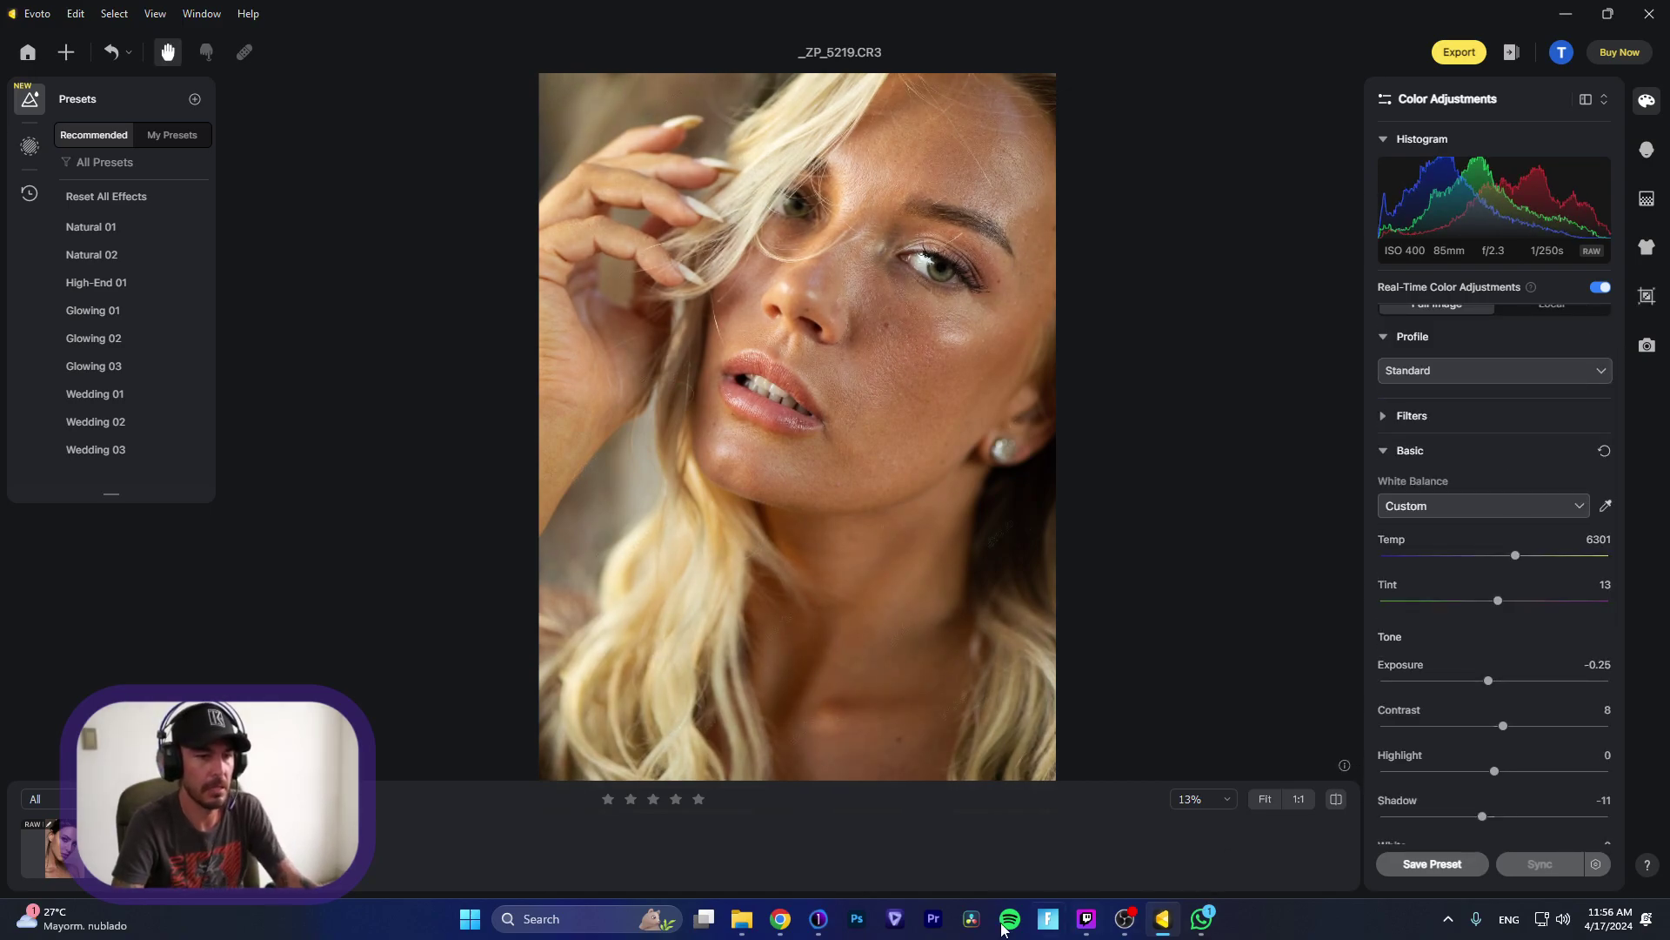
Step: Switch to Capture One and compare the skin tones of its _ZP_5219.CR3 edit with the Evoto version, ending in Evoto
left_click(818, 919)
scroll(965, 491, "up", 1)
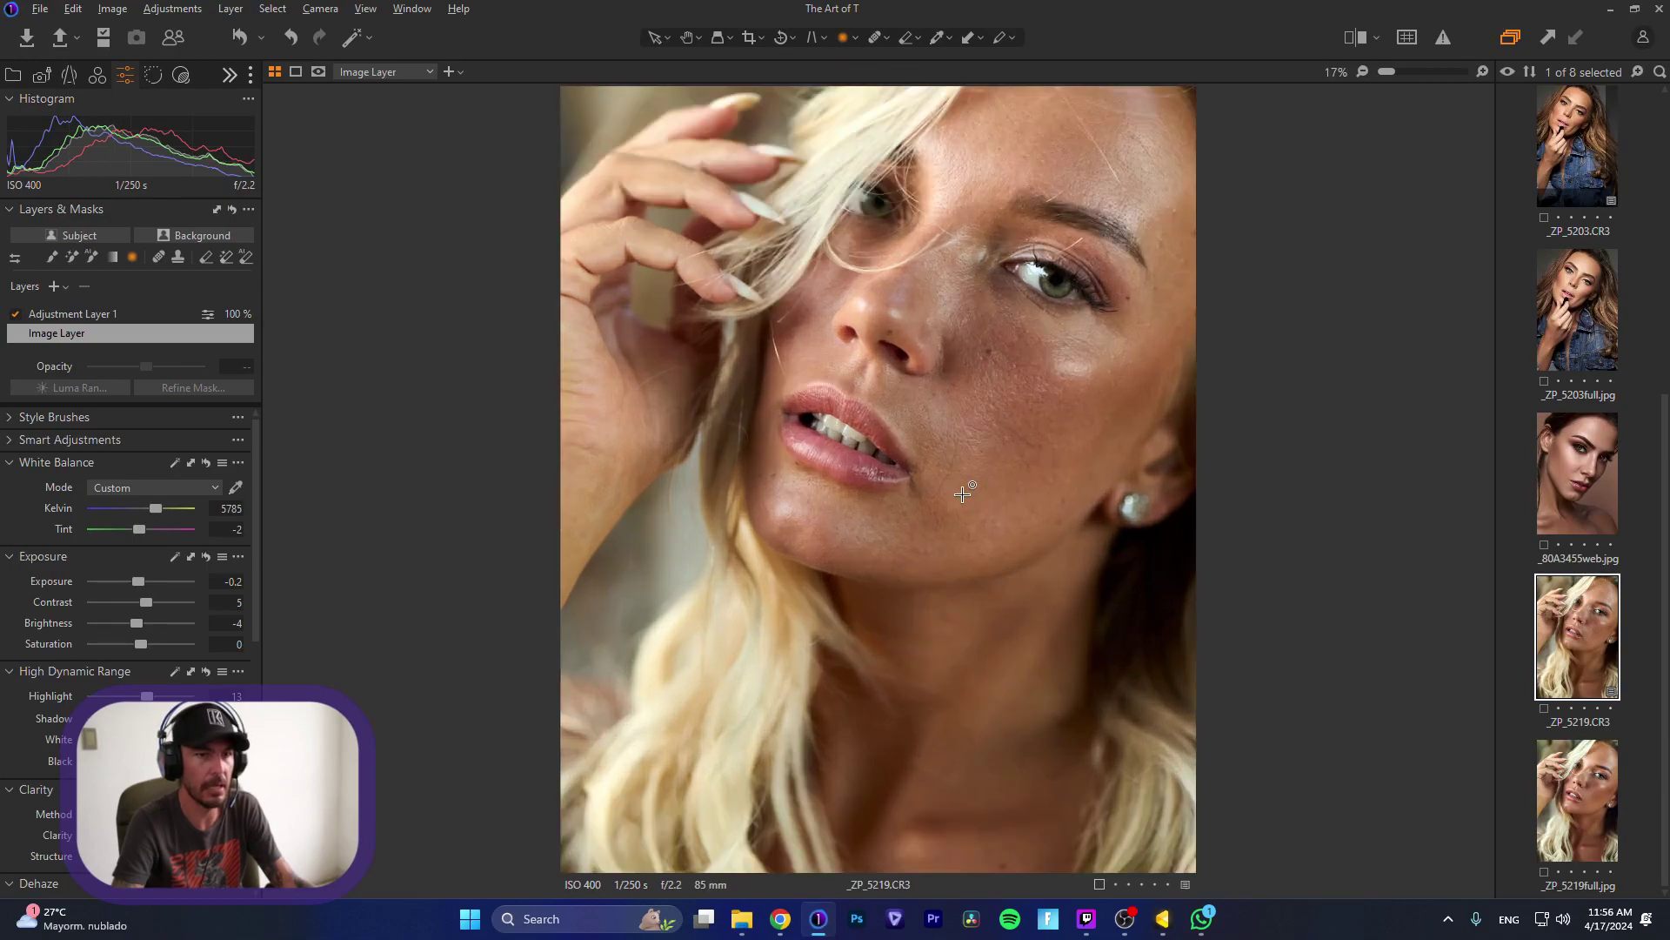
left_click_drag(1030, 372, 962, 436)
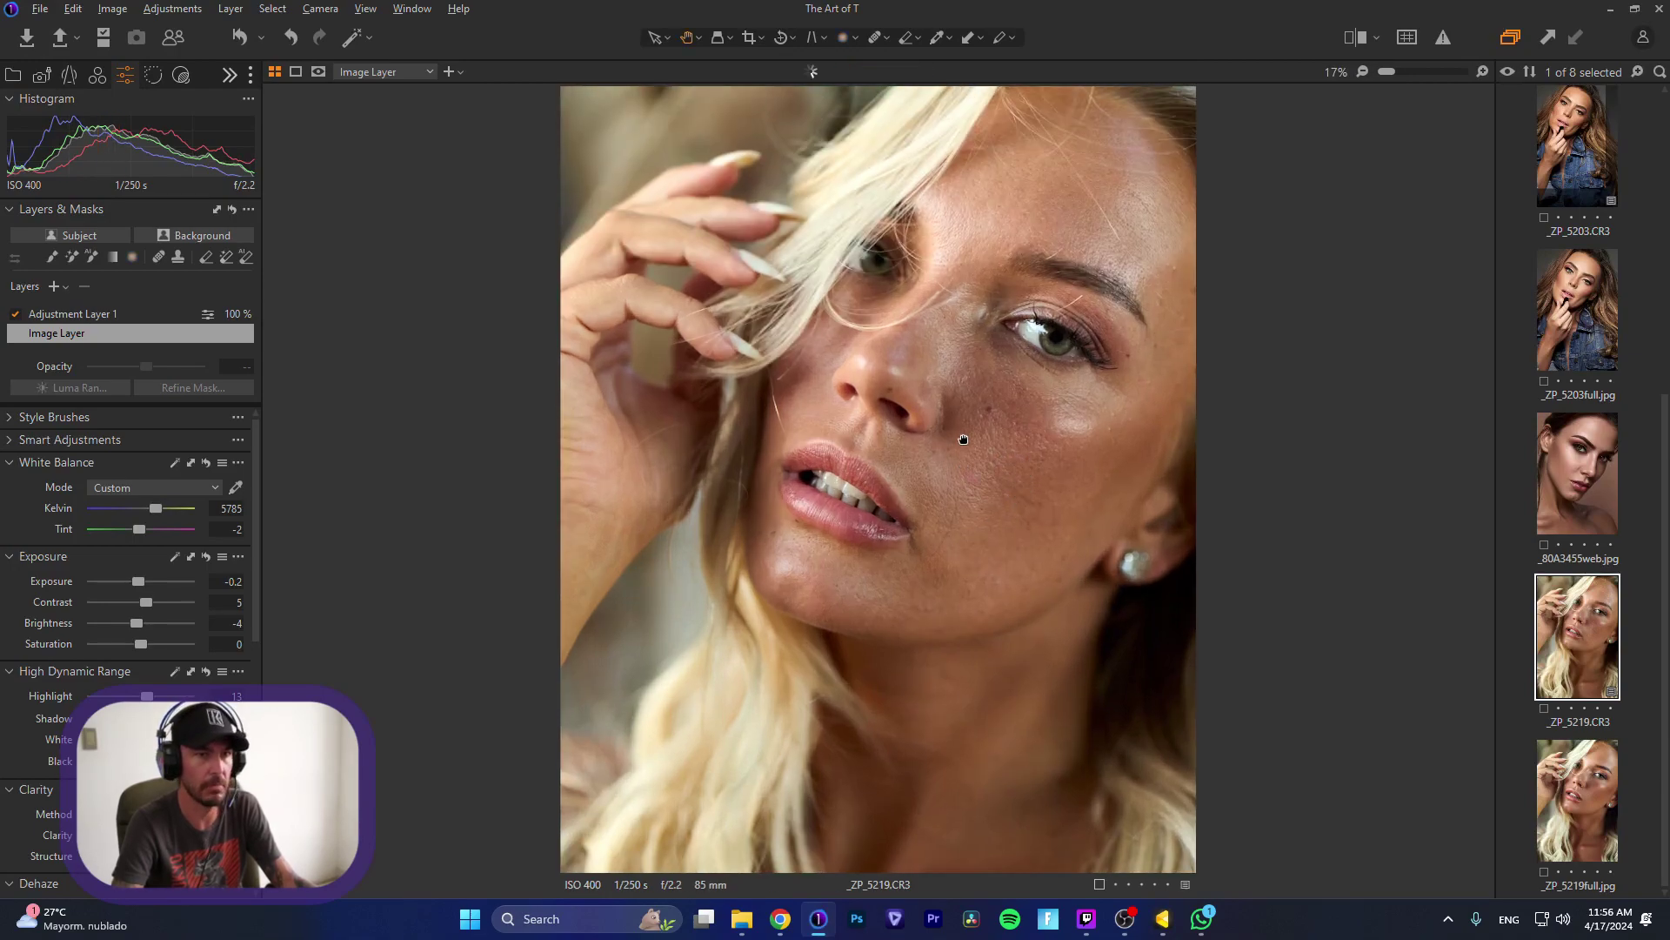
key("alt+Tab")
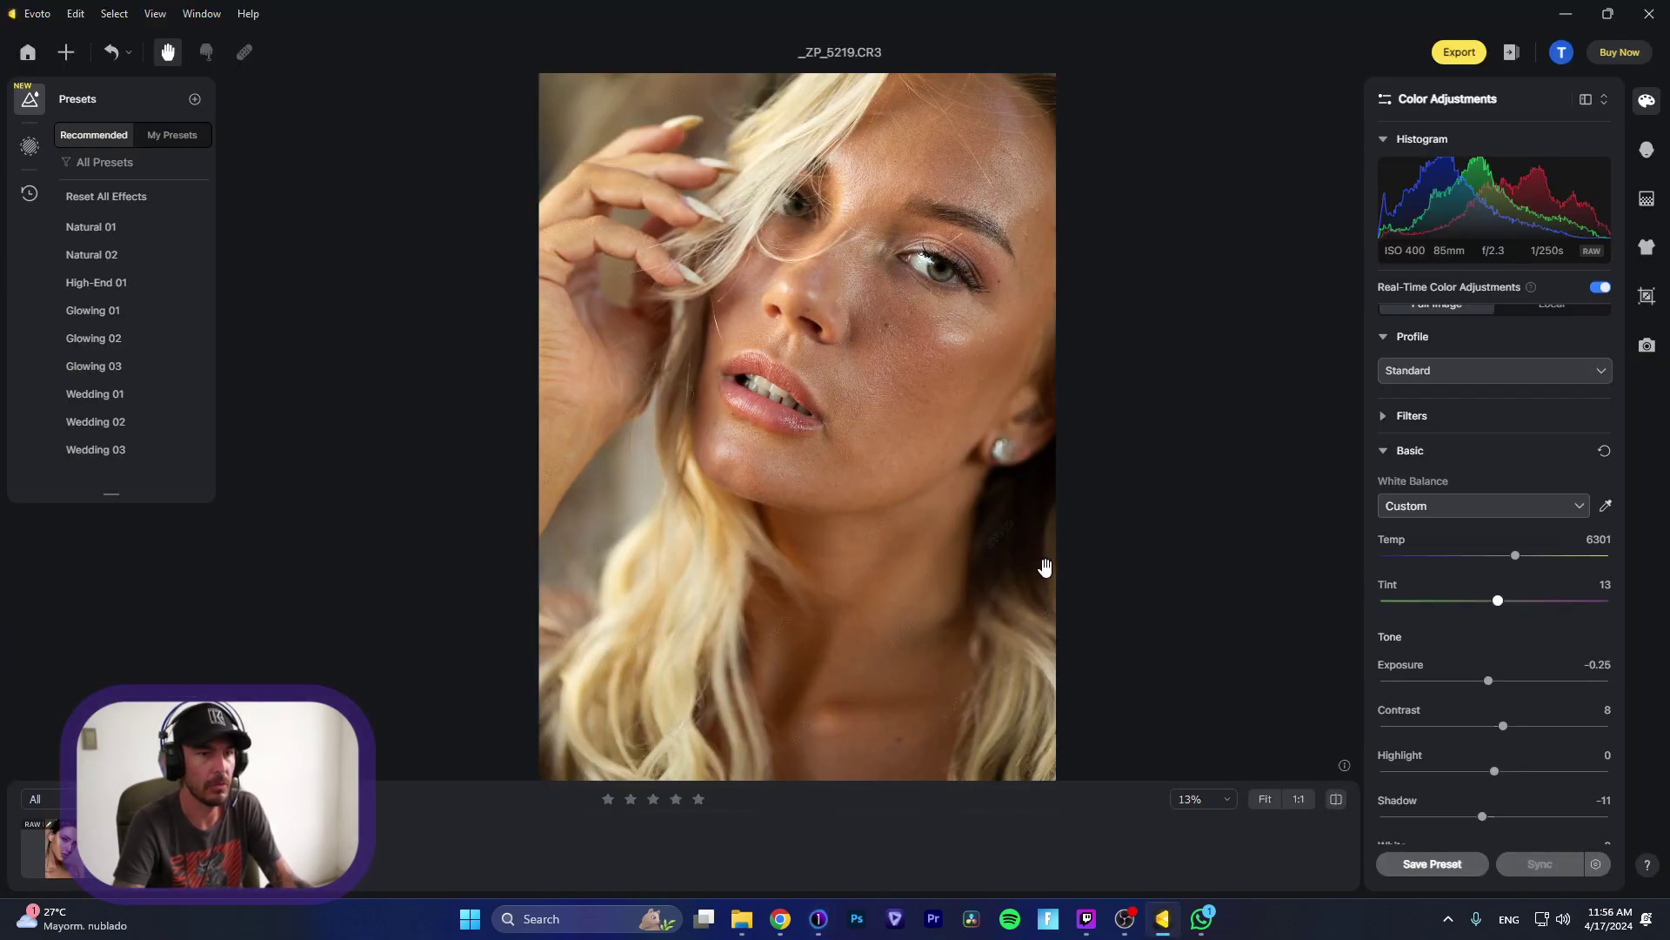
key("alt+Tab")
key("alt+Tab")
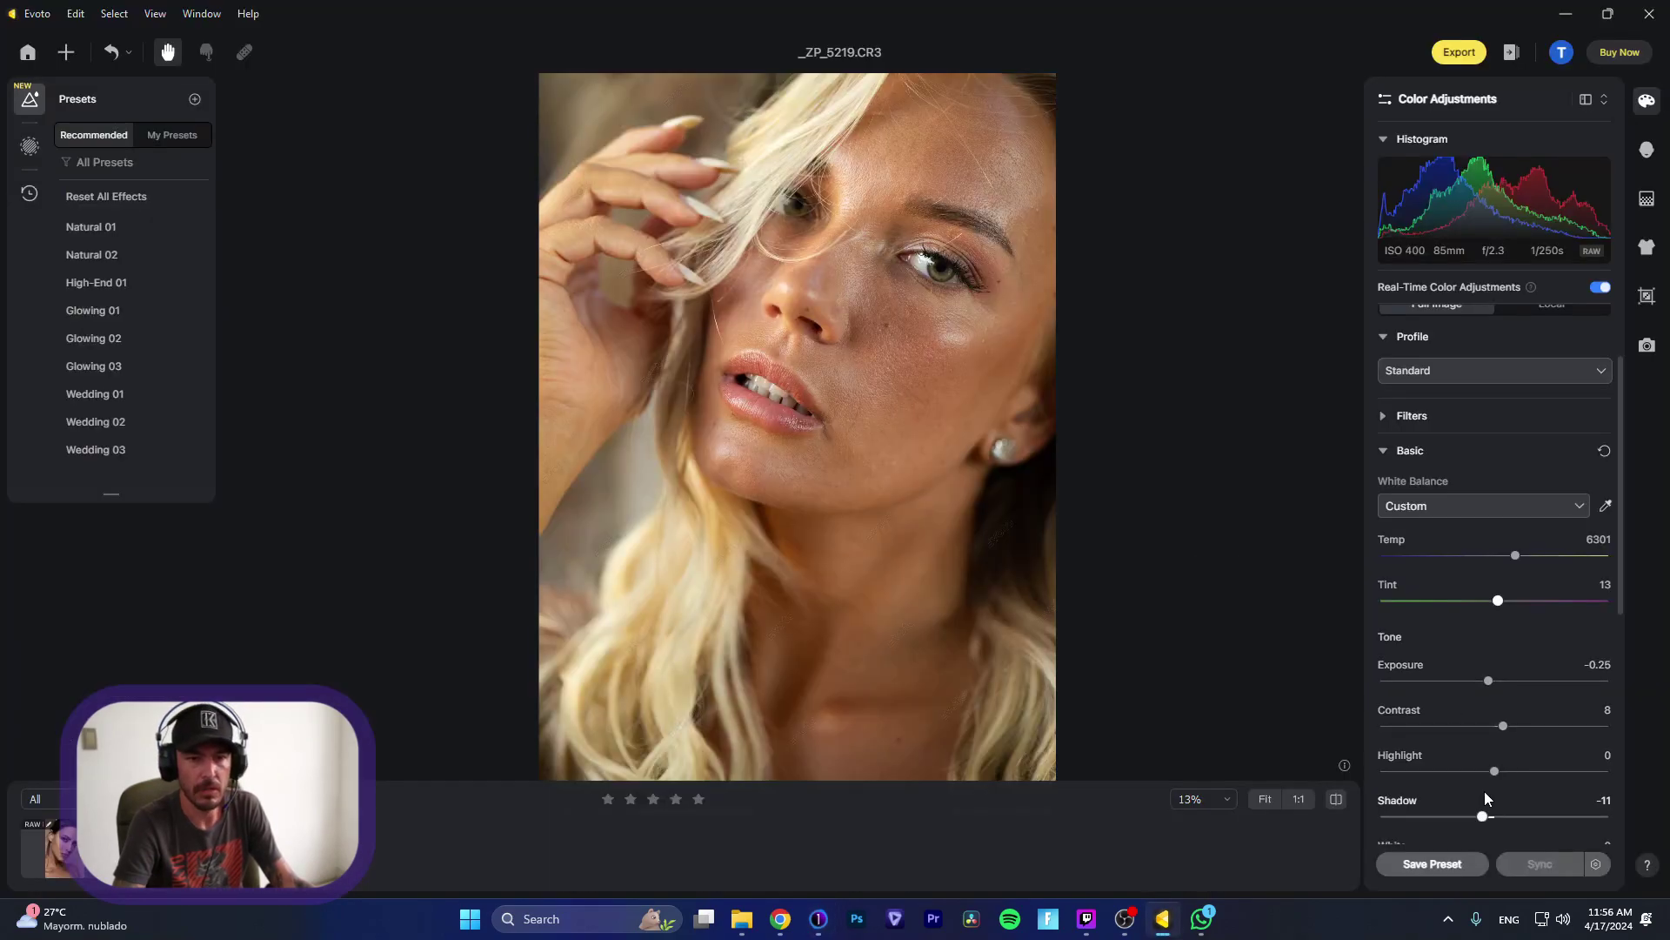
Step: Lower the portrait's saturation to 12 and check the color against the Capture One edit
scroll(1484, 790, "down", 2)
scroll(1487, 792, "down", 3)
left_click(1509, 783)
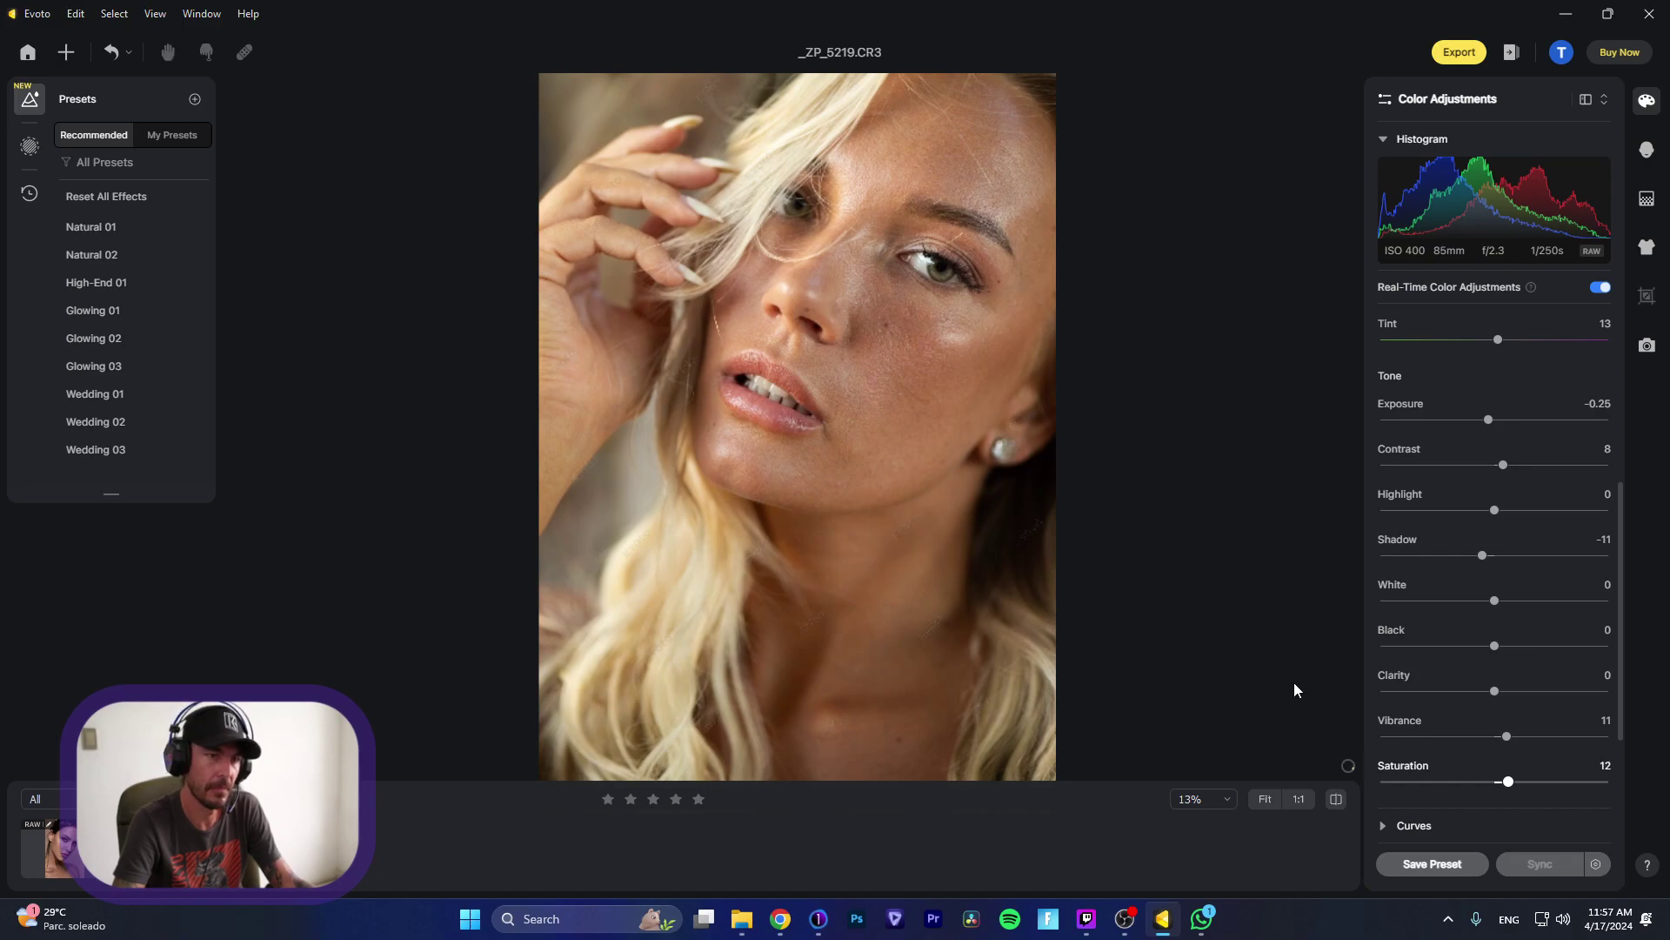
key("alt+Tab")
key("alt+Tab")
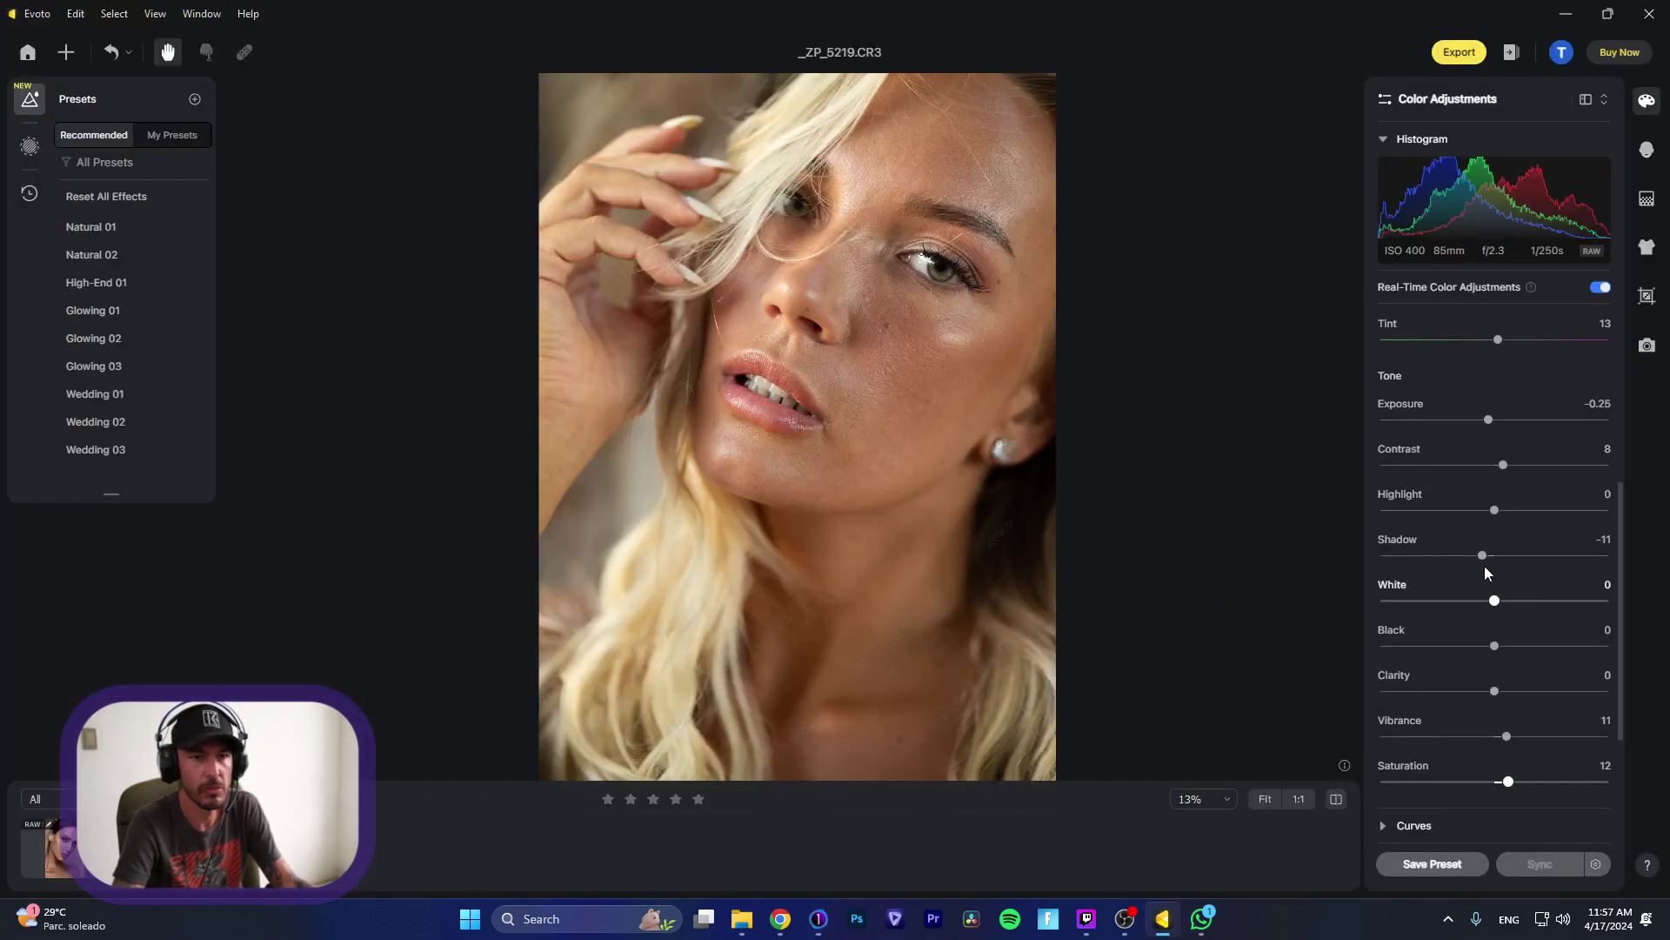
Step: Set the portrait's shadows to -29 and its exposure to -0.35
scroll(1484, 562, "down", 8)
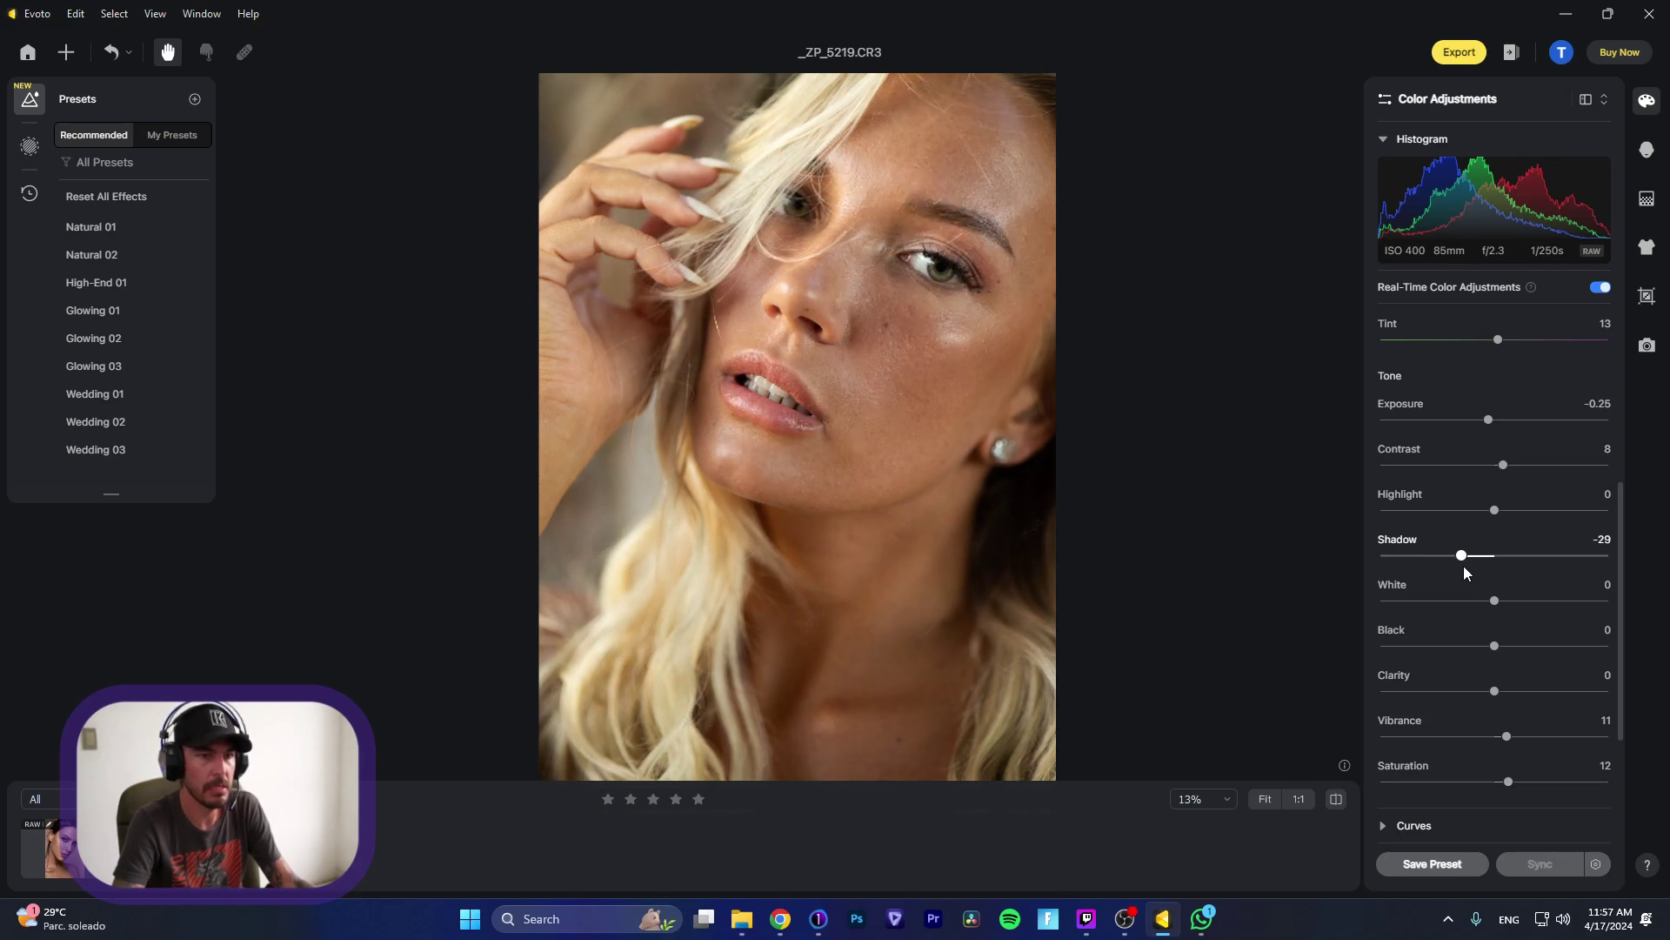
key("alt+Tab")
key("alt+Tab")
scroll(1463, 565, "up", 4)
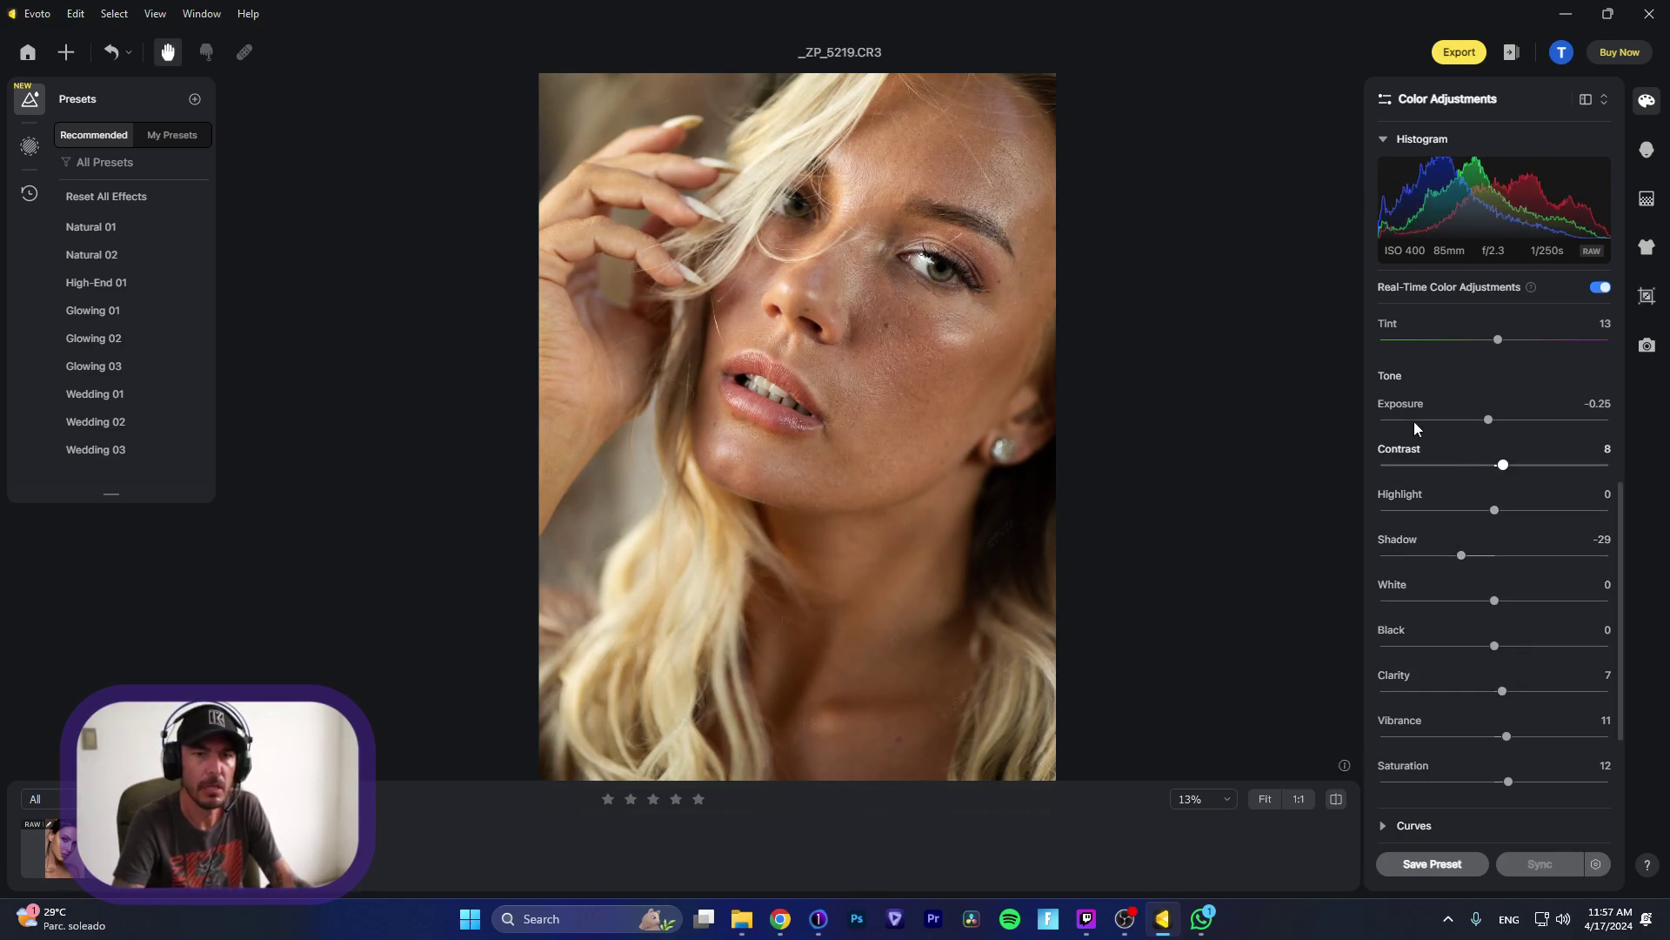
left_click(1486, 420)
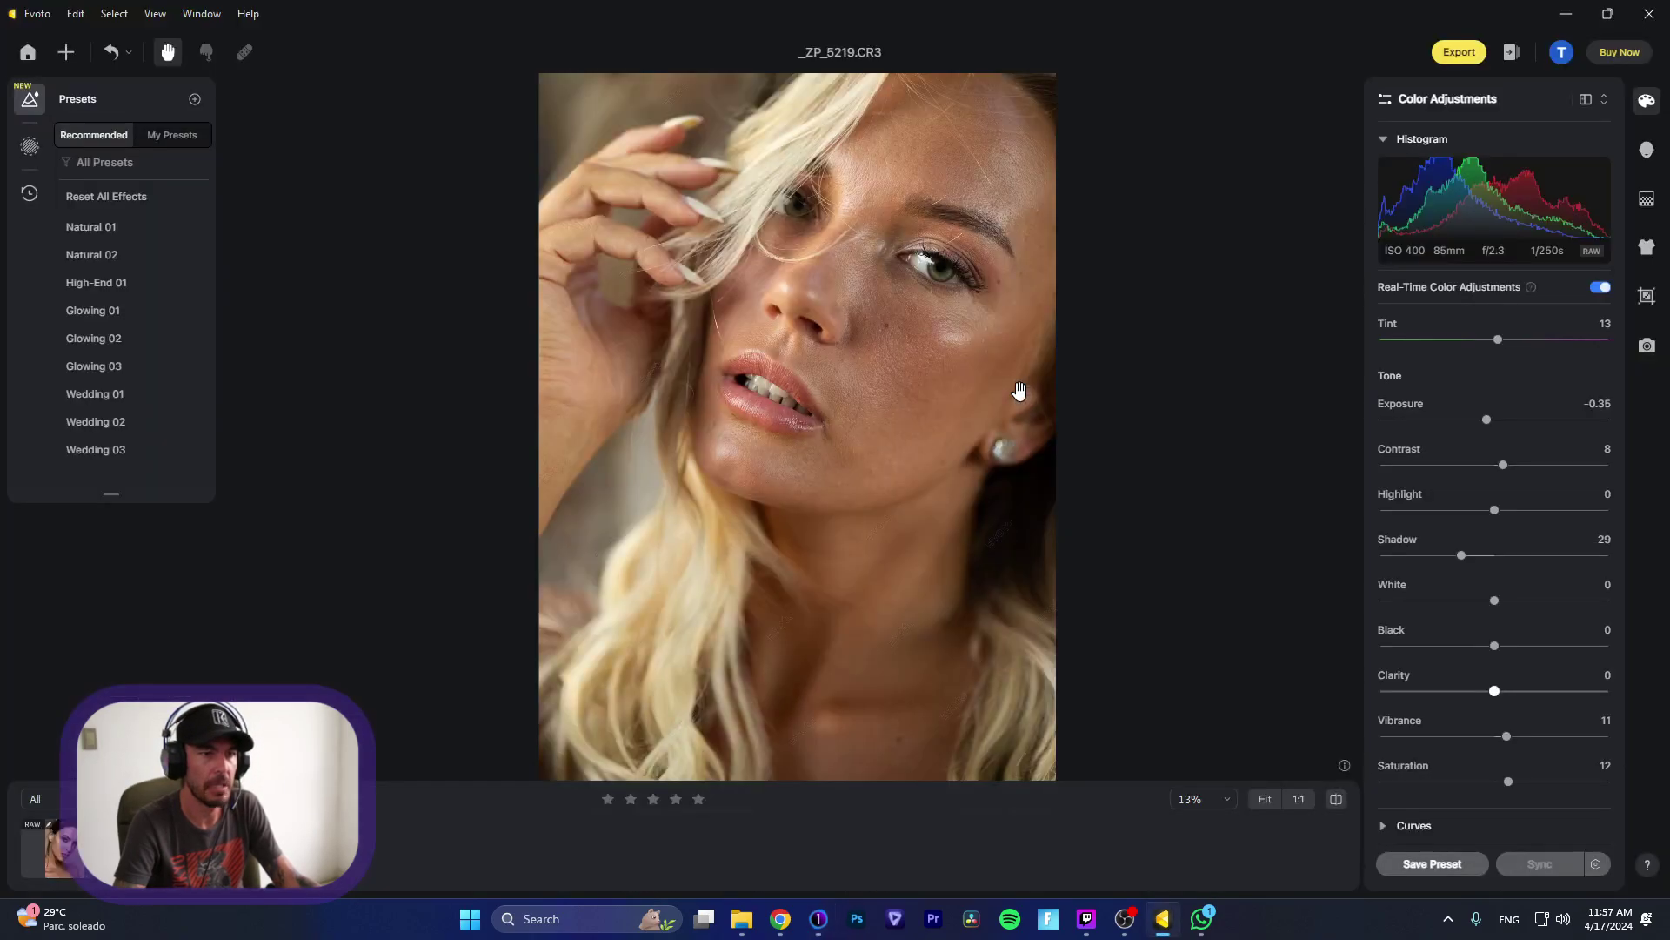
Step: Alternate between Capture One and Evoto to compare the brightness and color of the two portrait edits, ending in Evoto
key("alt+Tab")
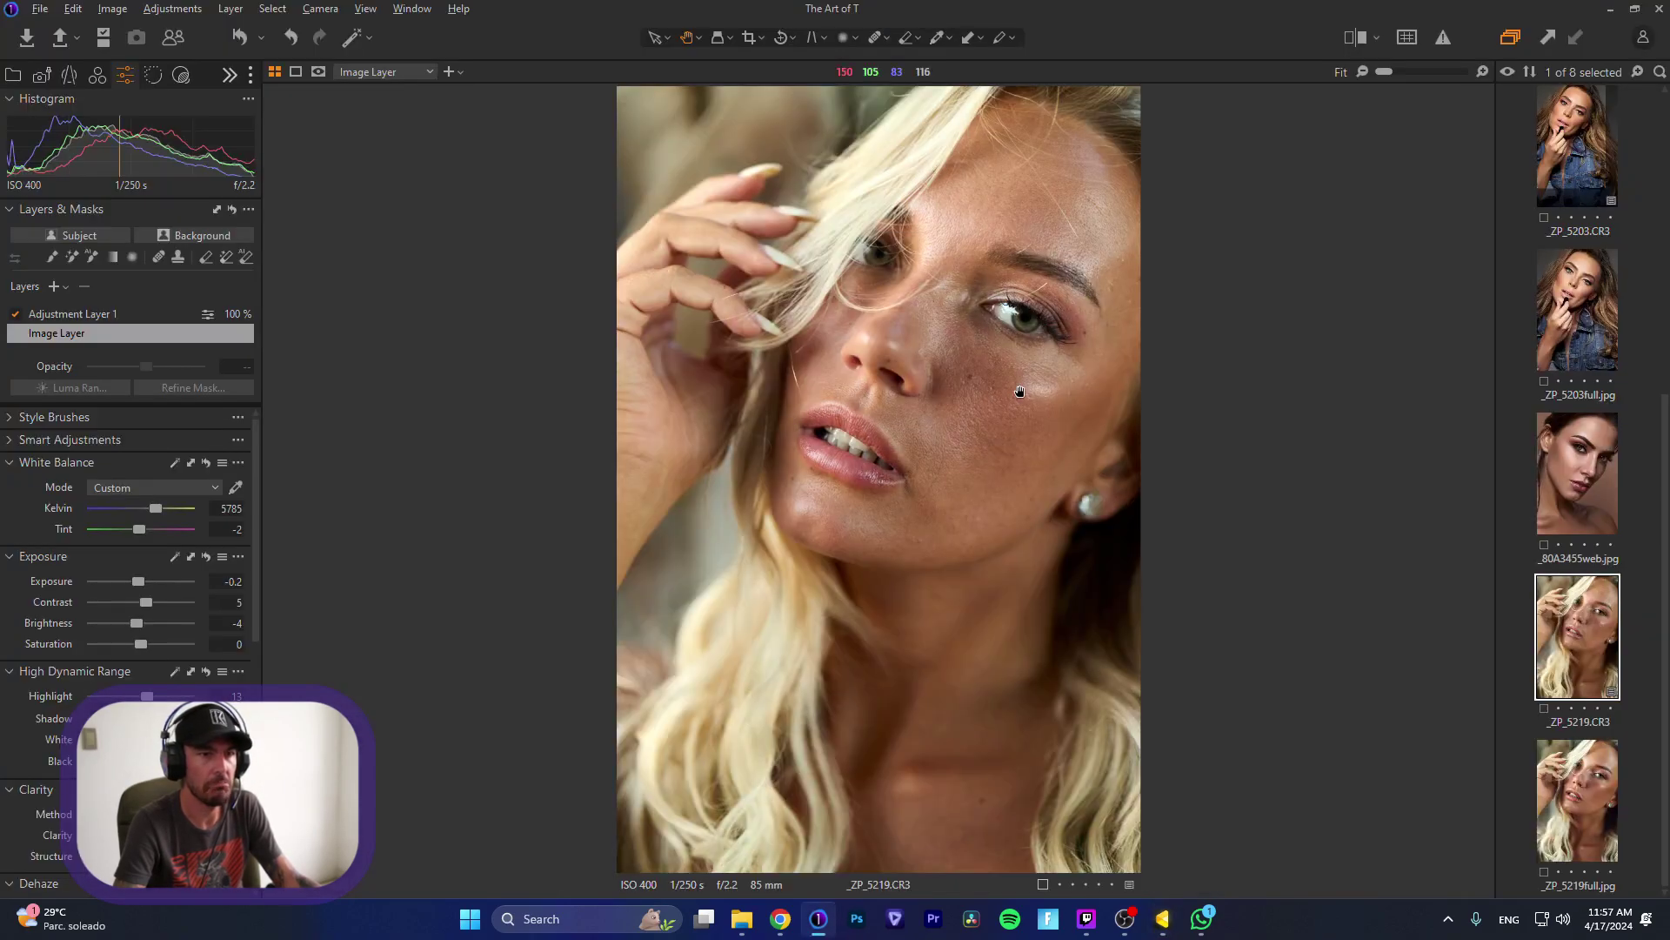
key("alt+Tab")
key("alt+Tab")
key("alt+Tab")
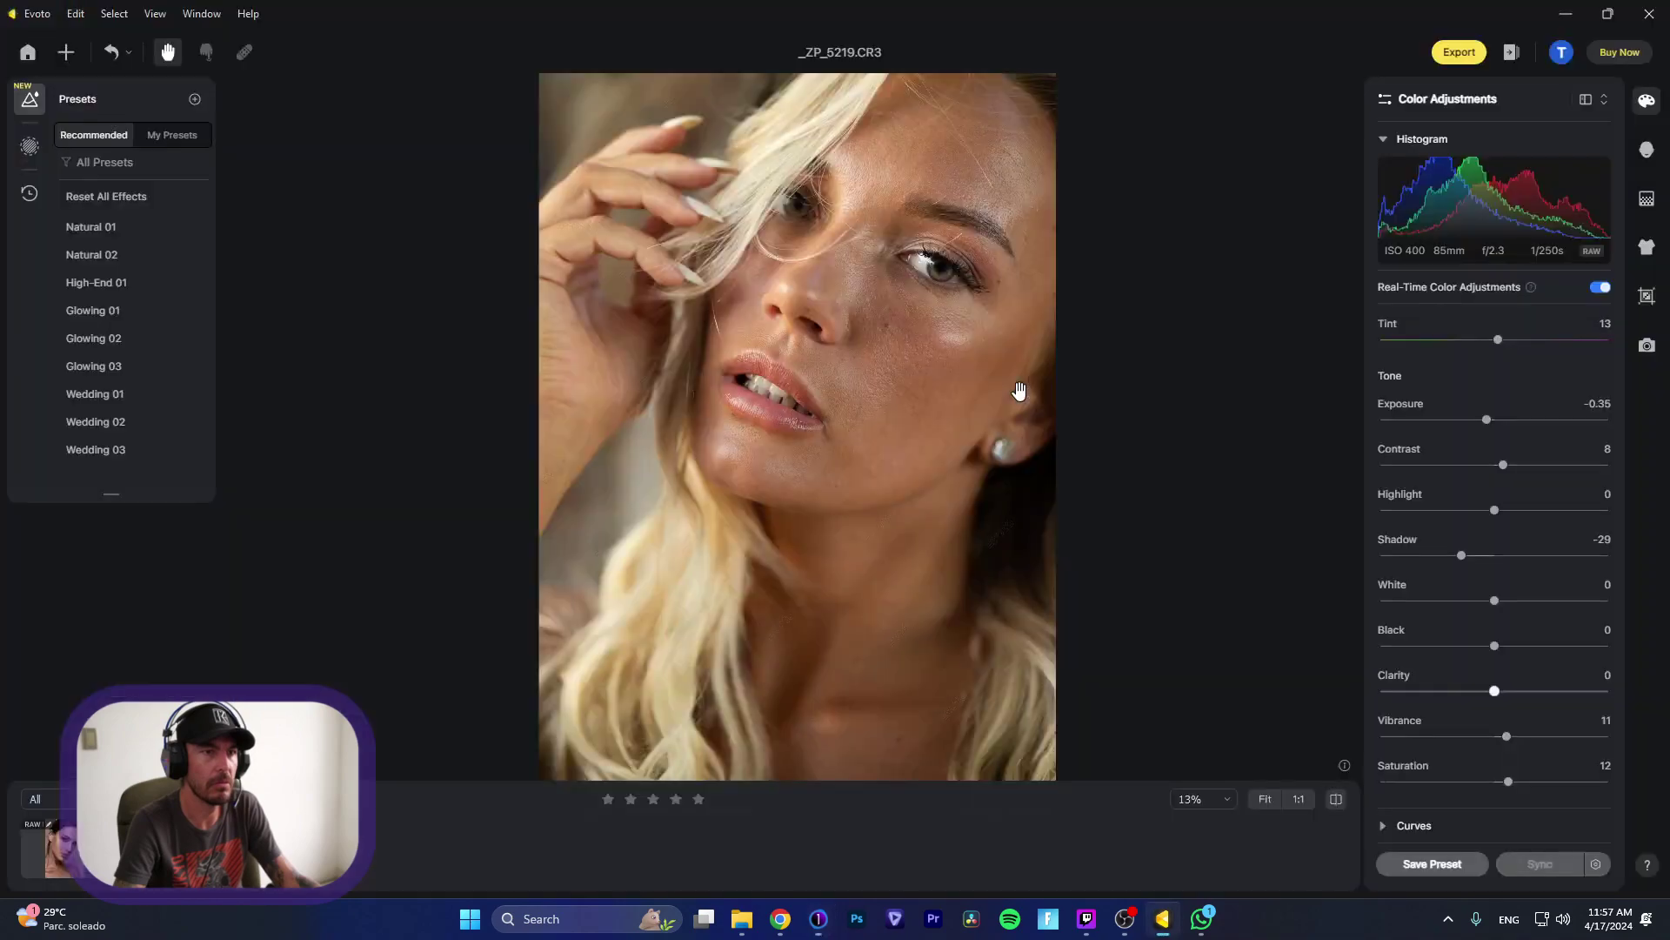
key("alt+Tab")
key("alt+Tab")
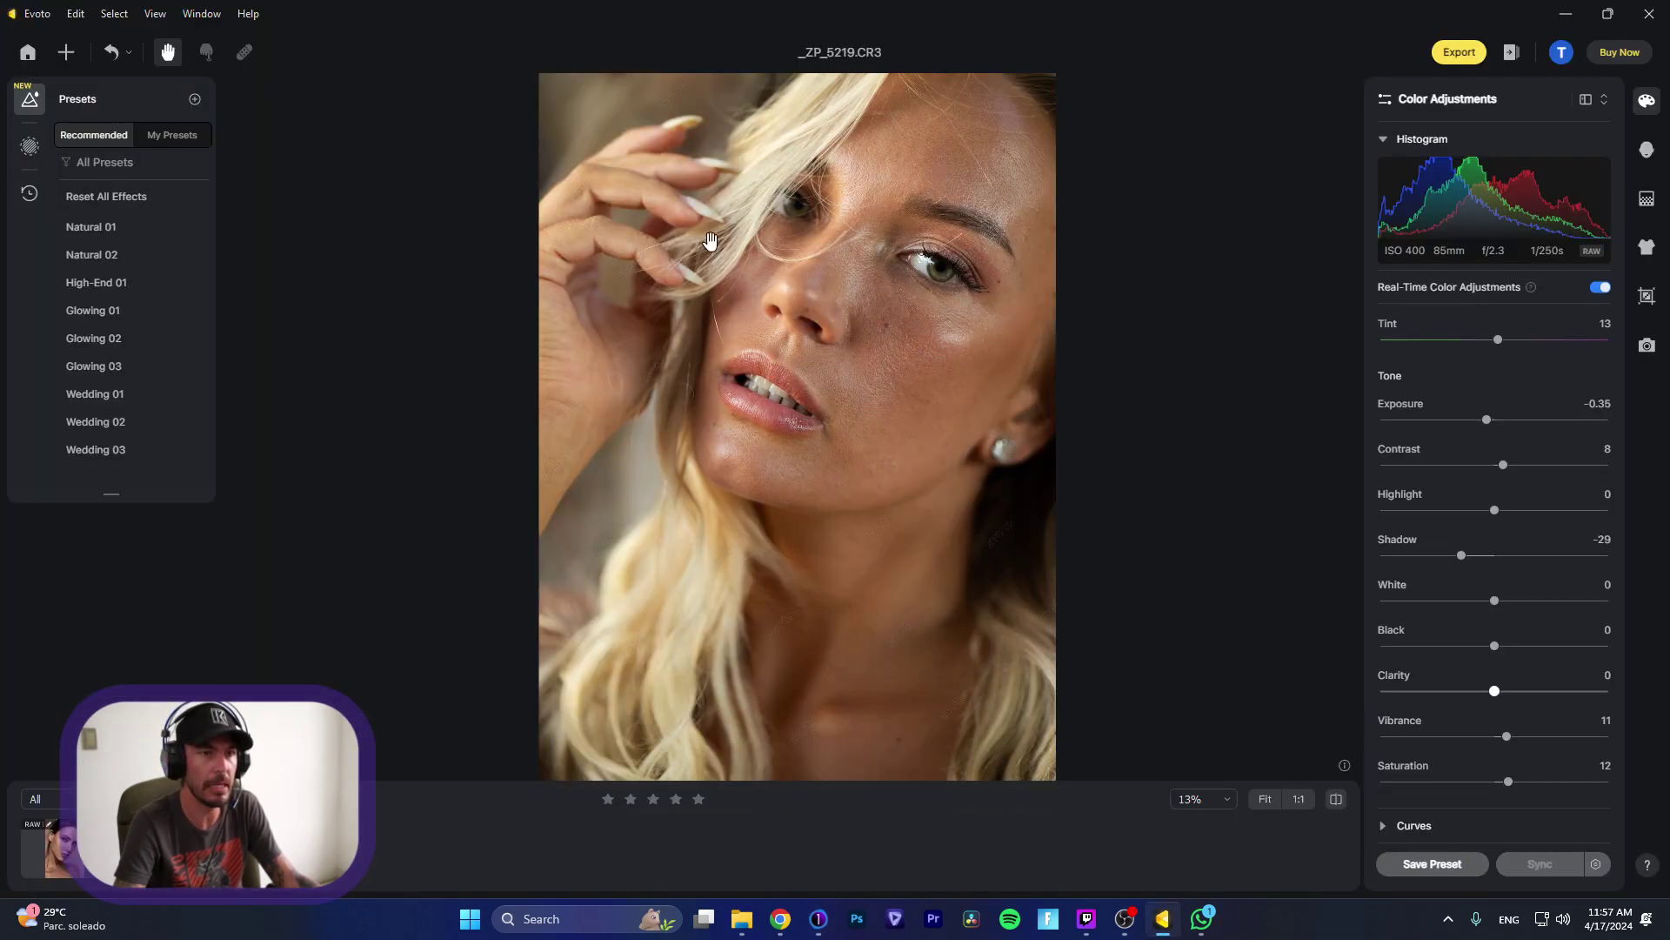
key("alt+Tab")
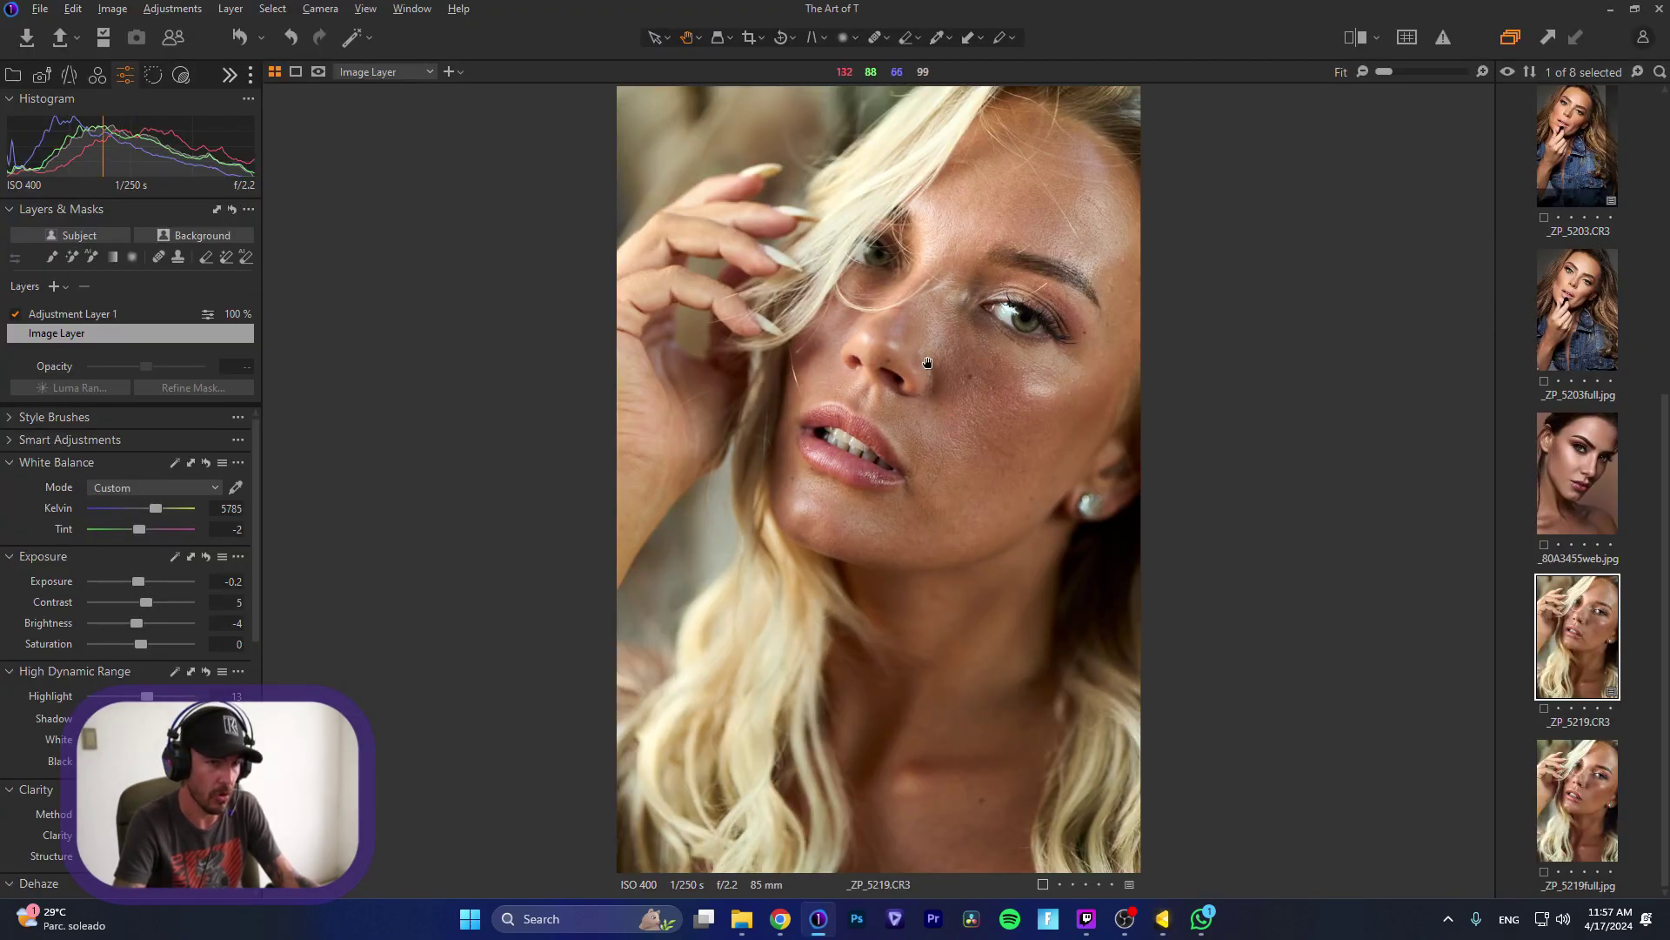
key("alt+Tab")
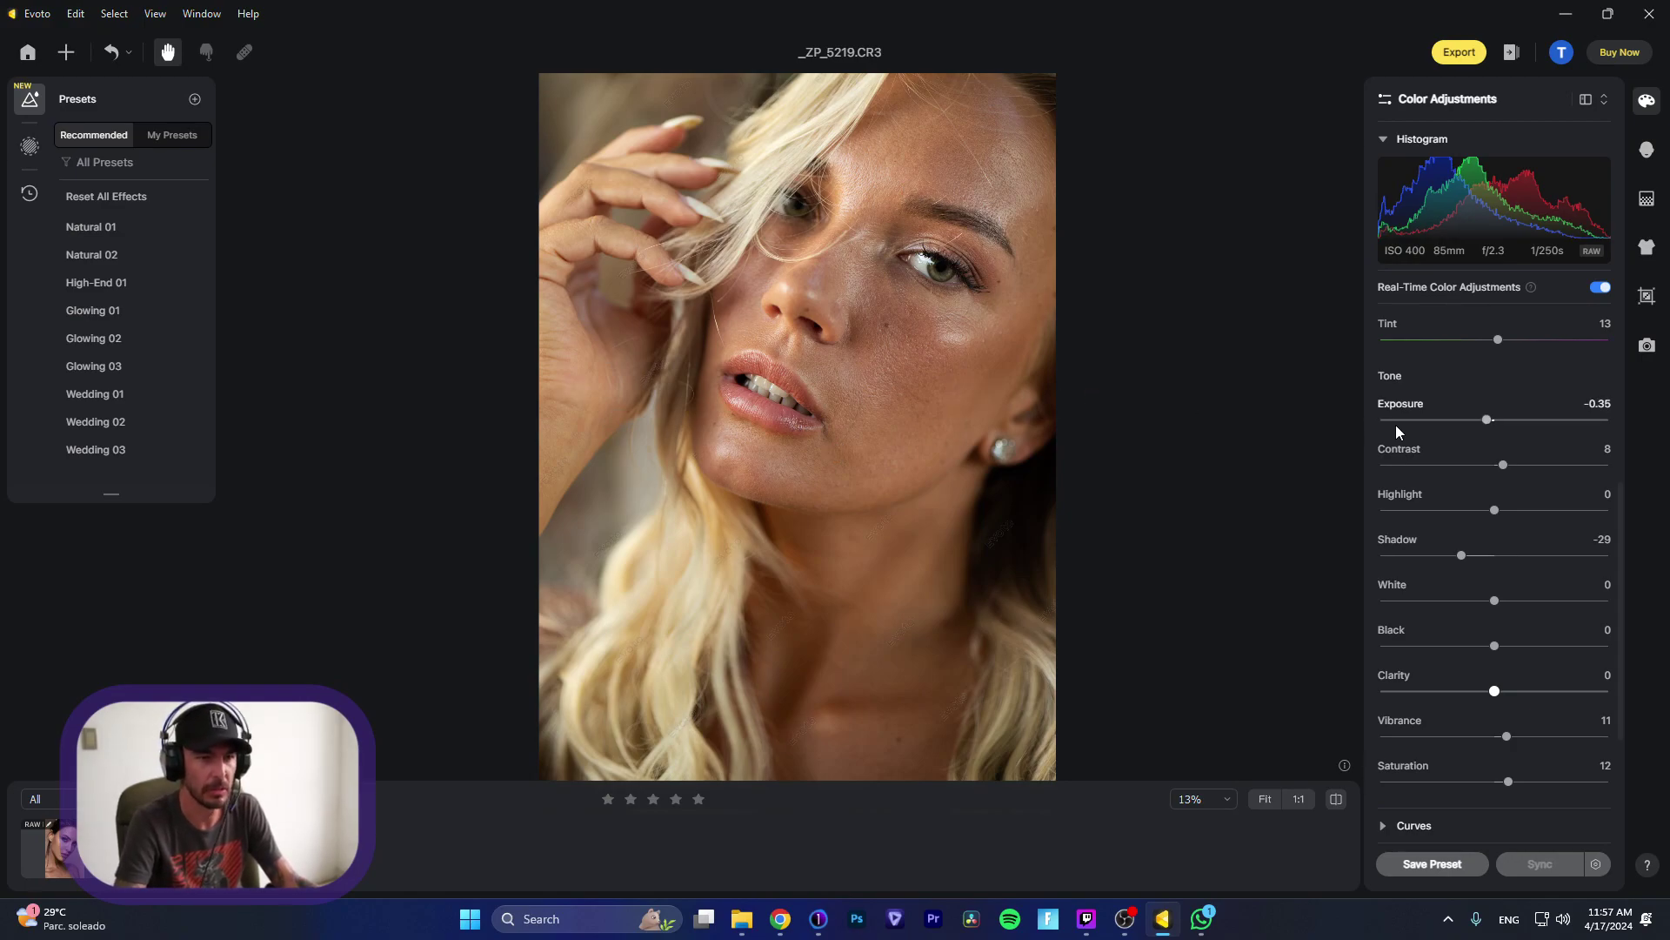
key("alt+Tab")
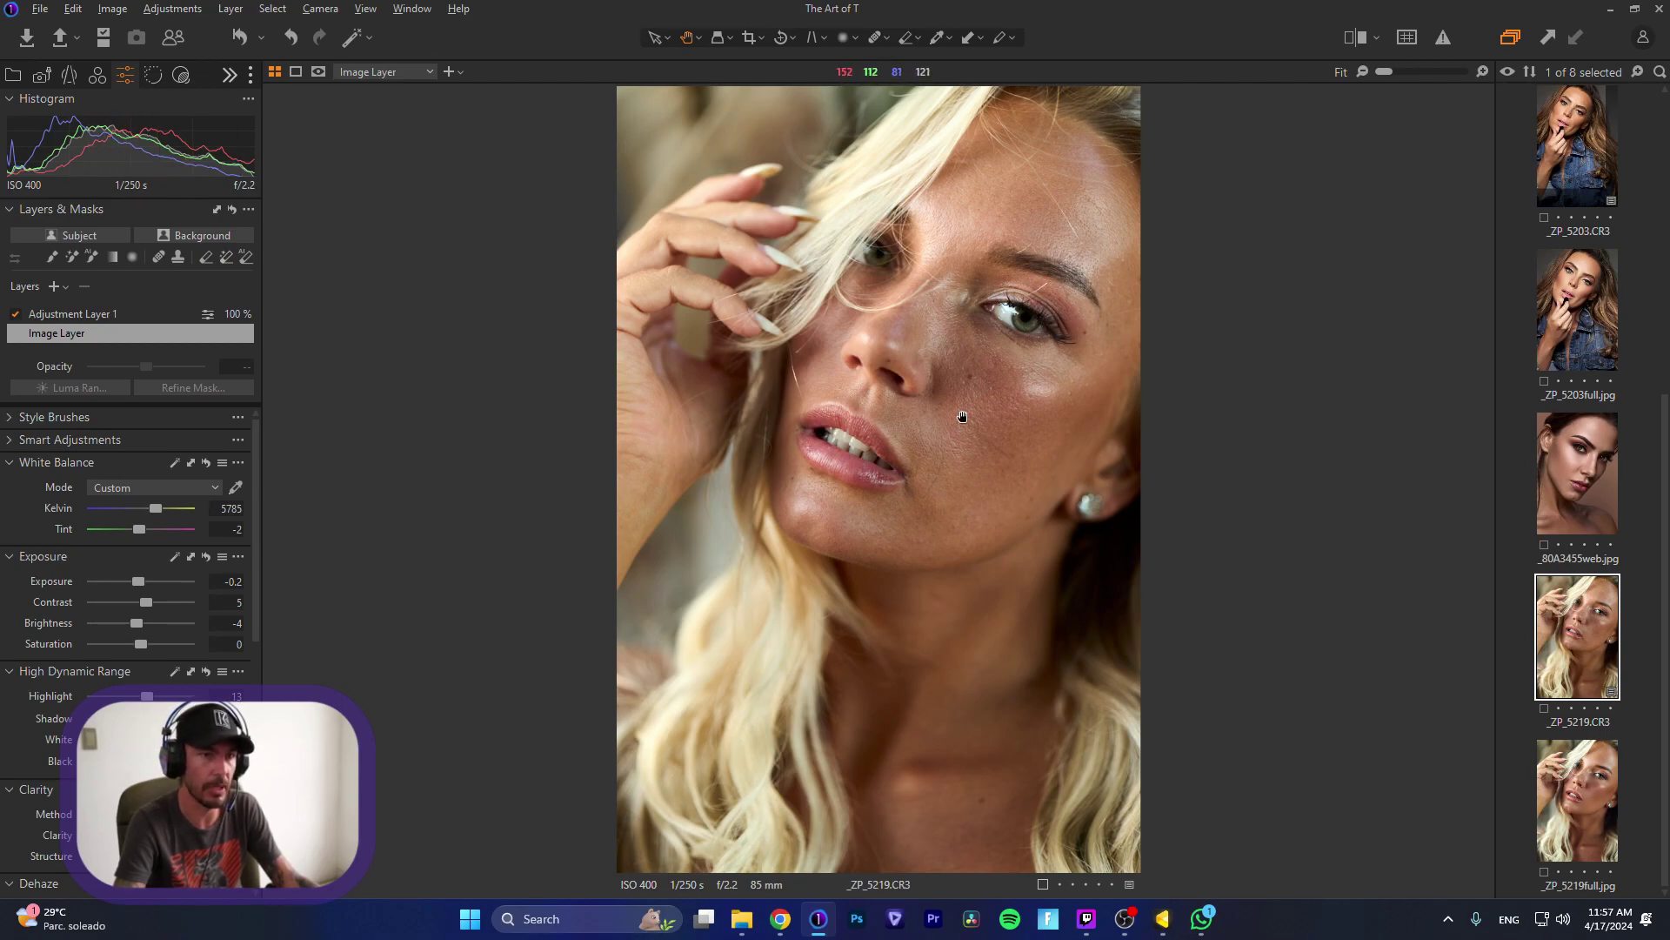
key("alt+Tab")
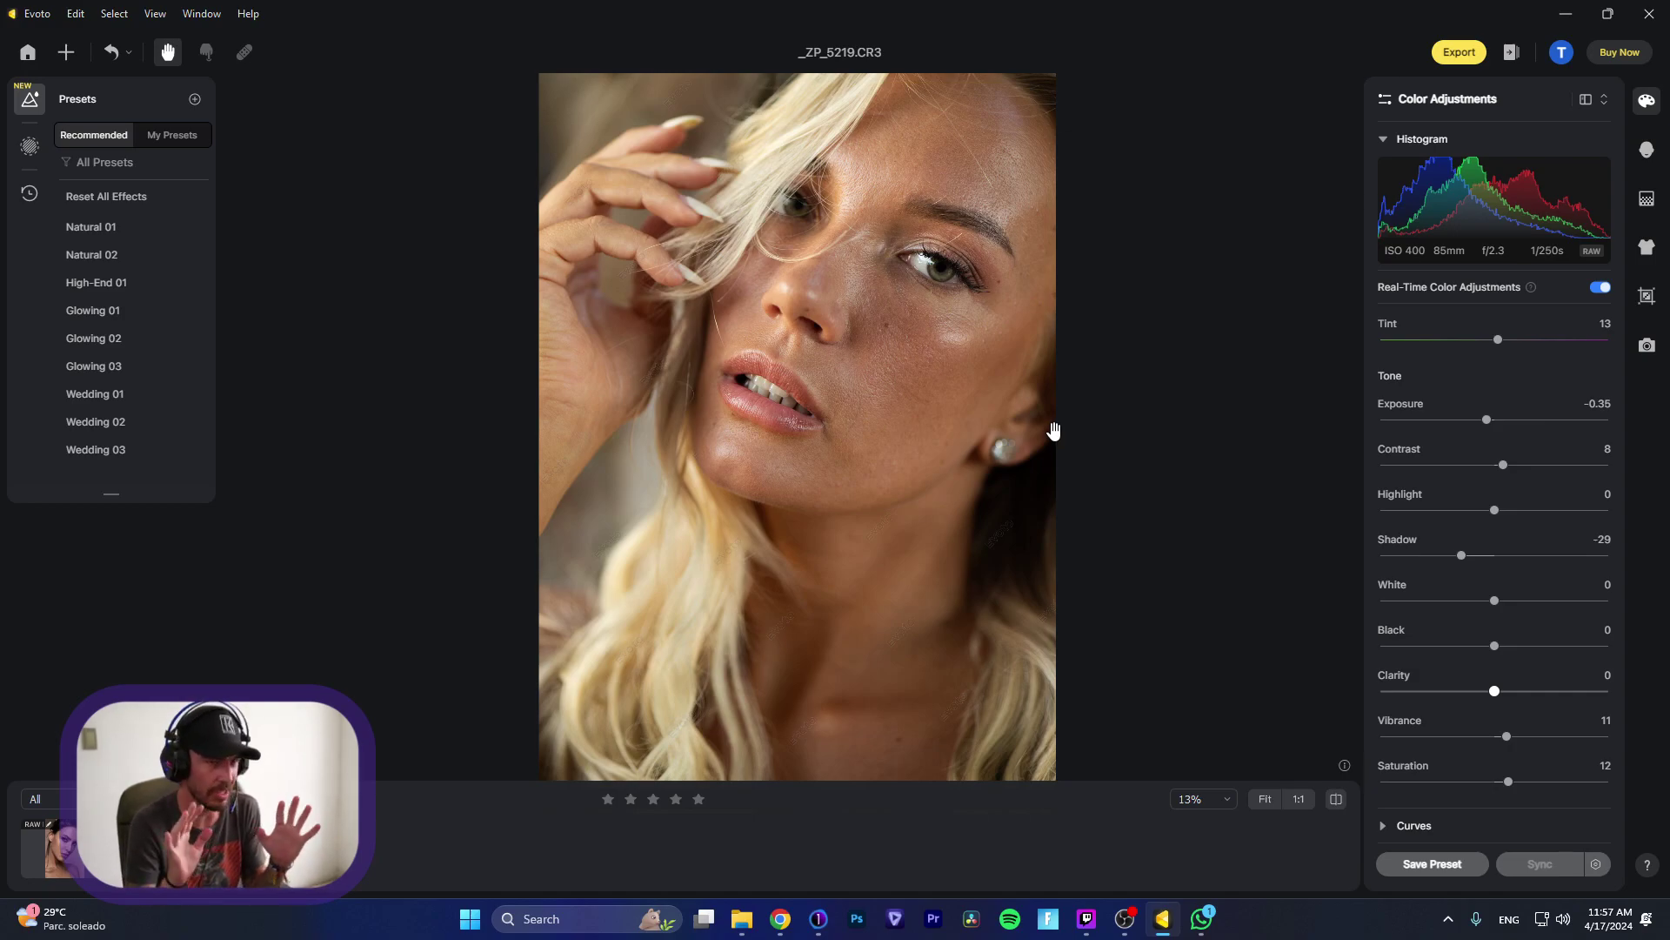
Step: In the HSL adjustments, set the red hue to -29 and the red luminance to -14
scroll(1449, 507, "down", 4)
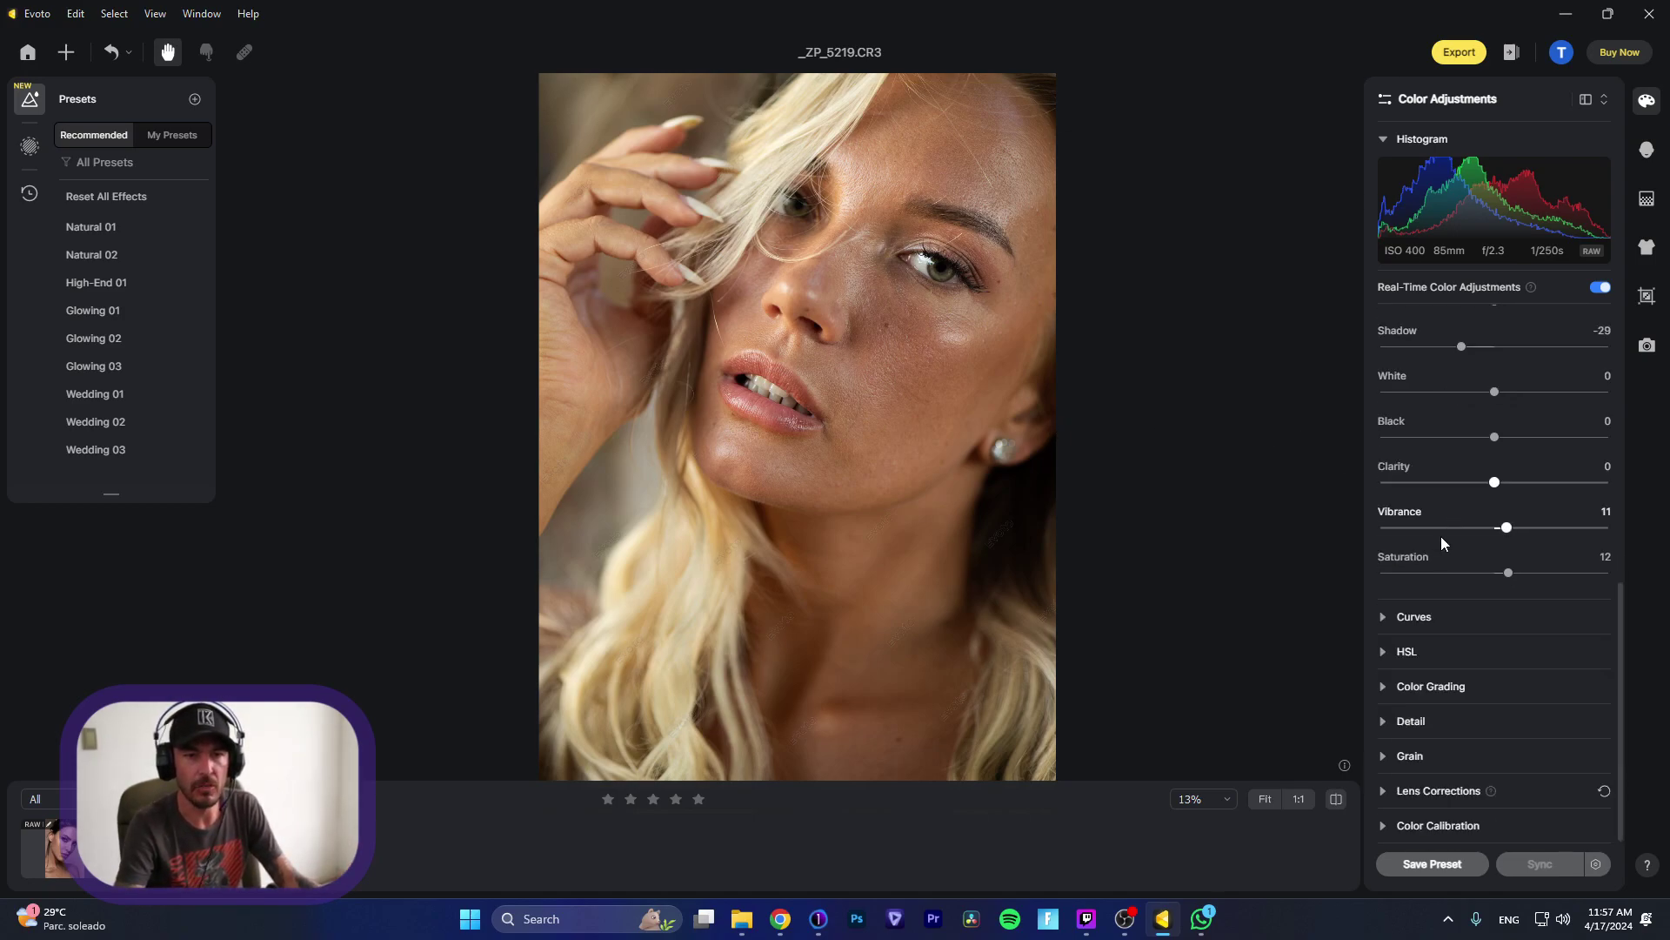
left_click(1410, 652)
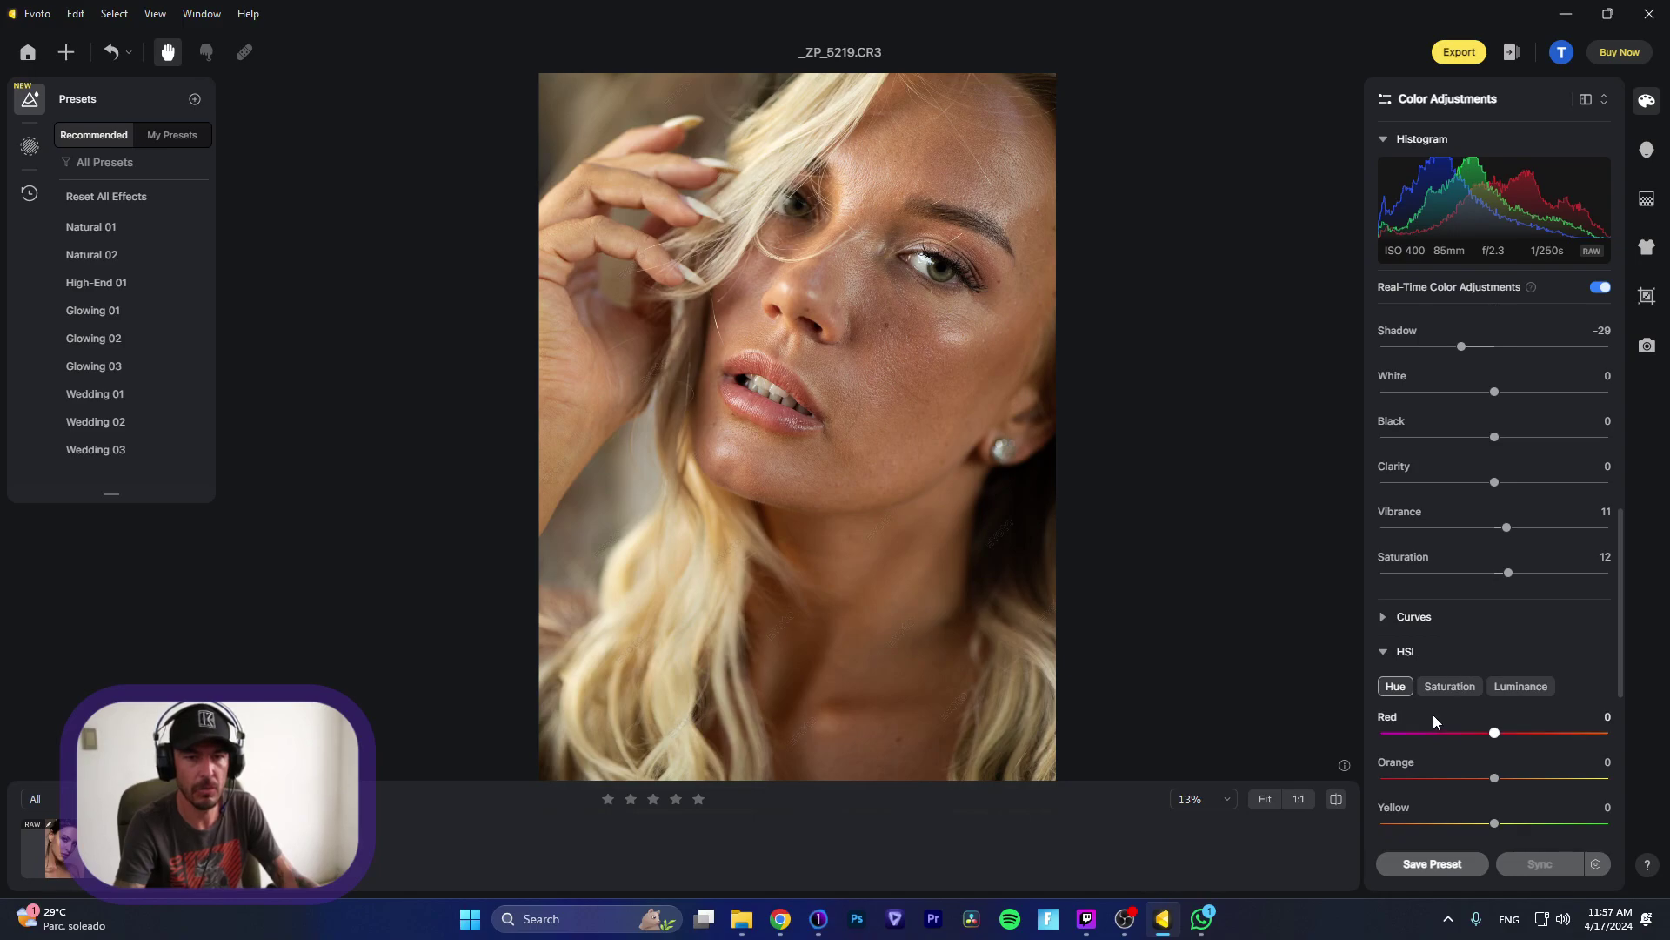
scroll(1433, 713, "down", 2)
mouse_move(1473, 634)
left_mouse_down()
mouse_move(1440, 641)
mouse_move(1462, 642)
left_mouse_up()
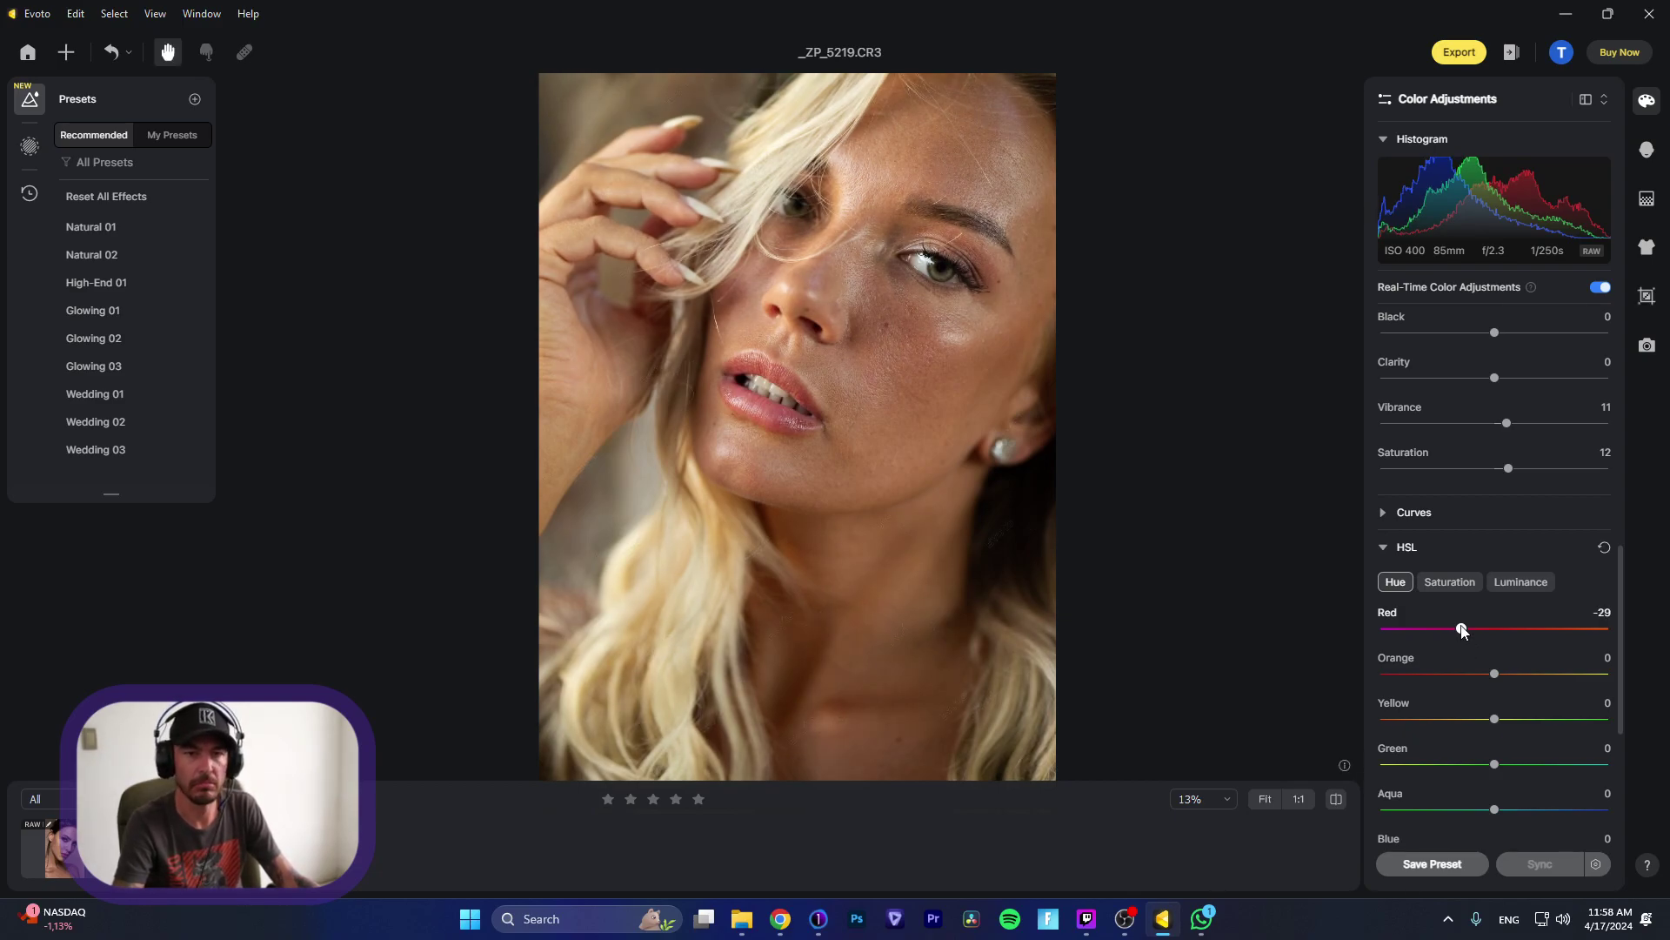
left_click(1449, 585)
left_click(1514, 584)
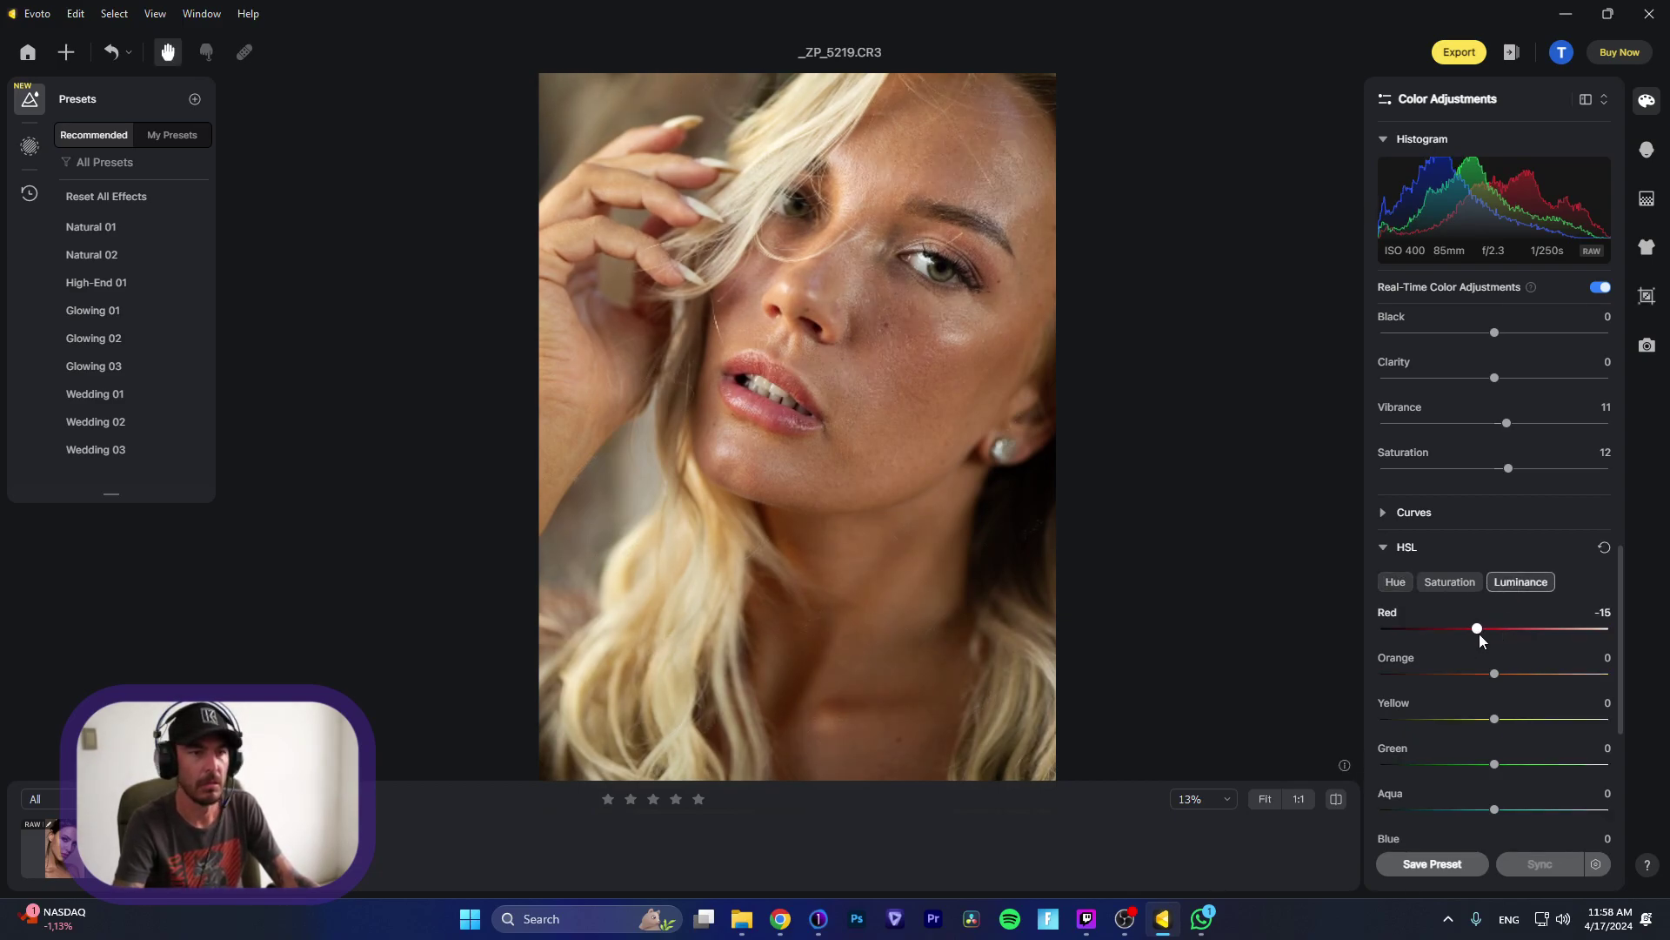
left_click_drag(1480, 636, 1481, 636)
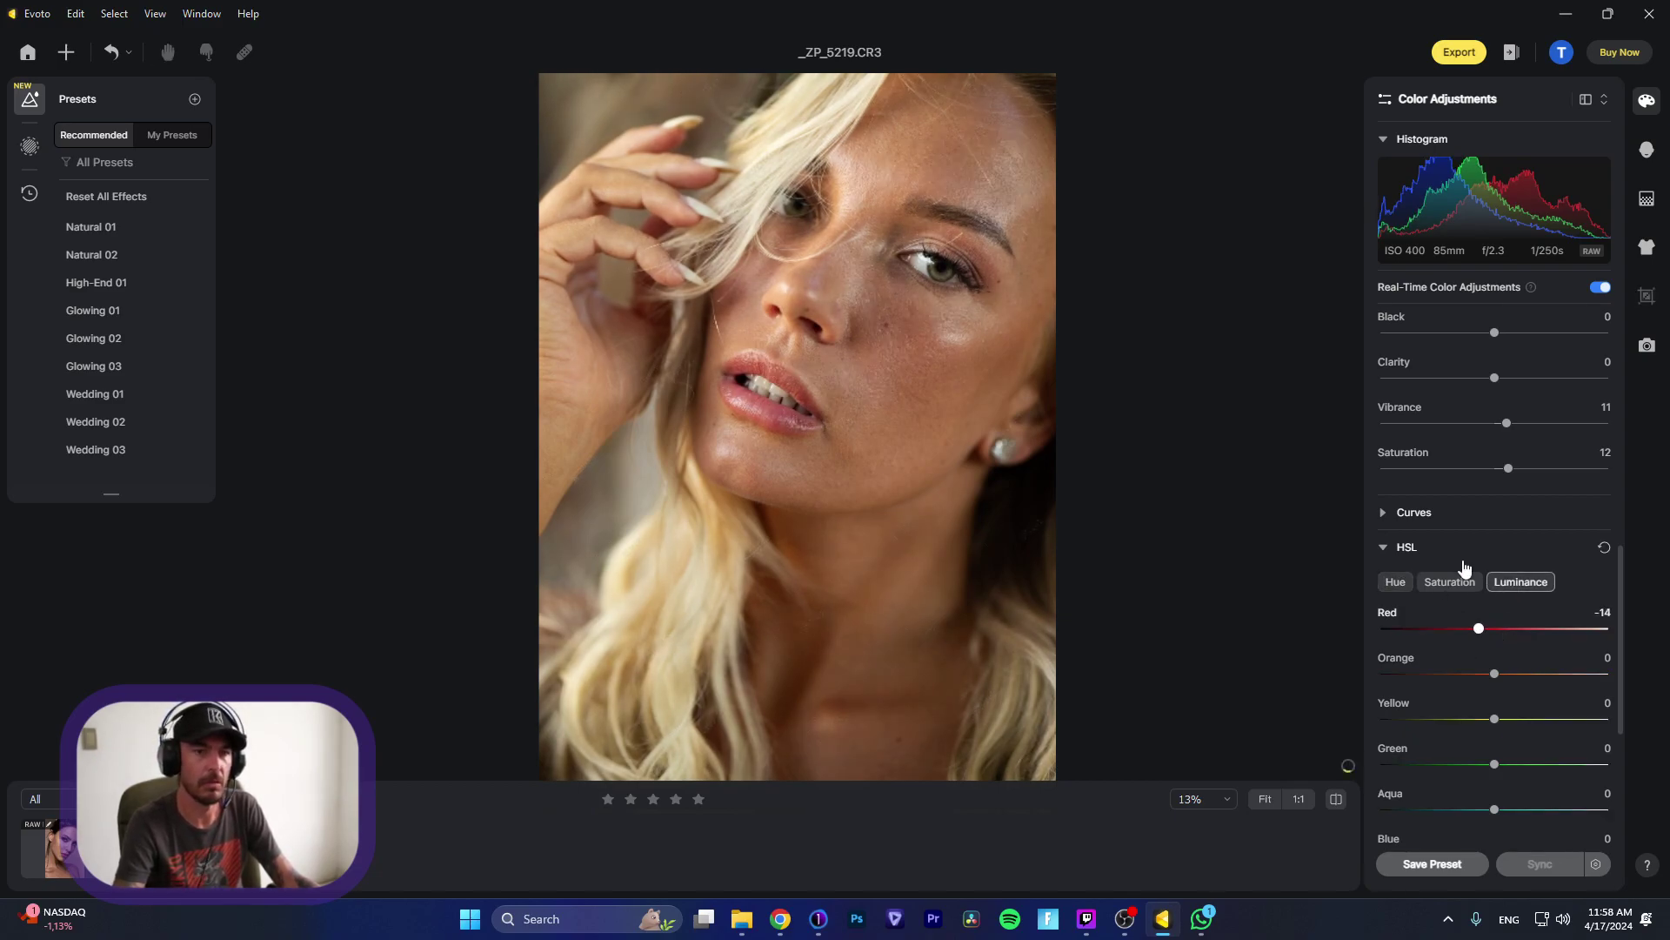
left_click(1381, 552)
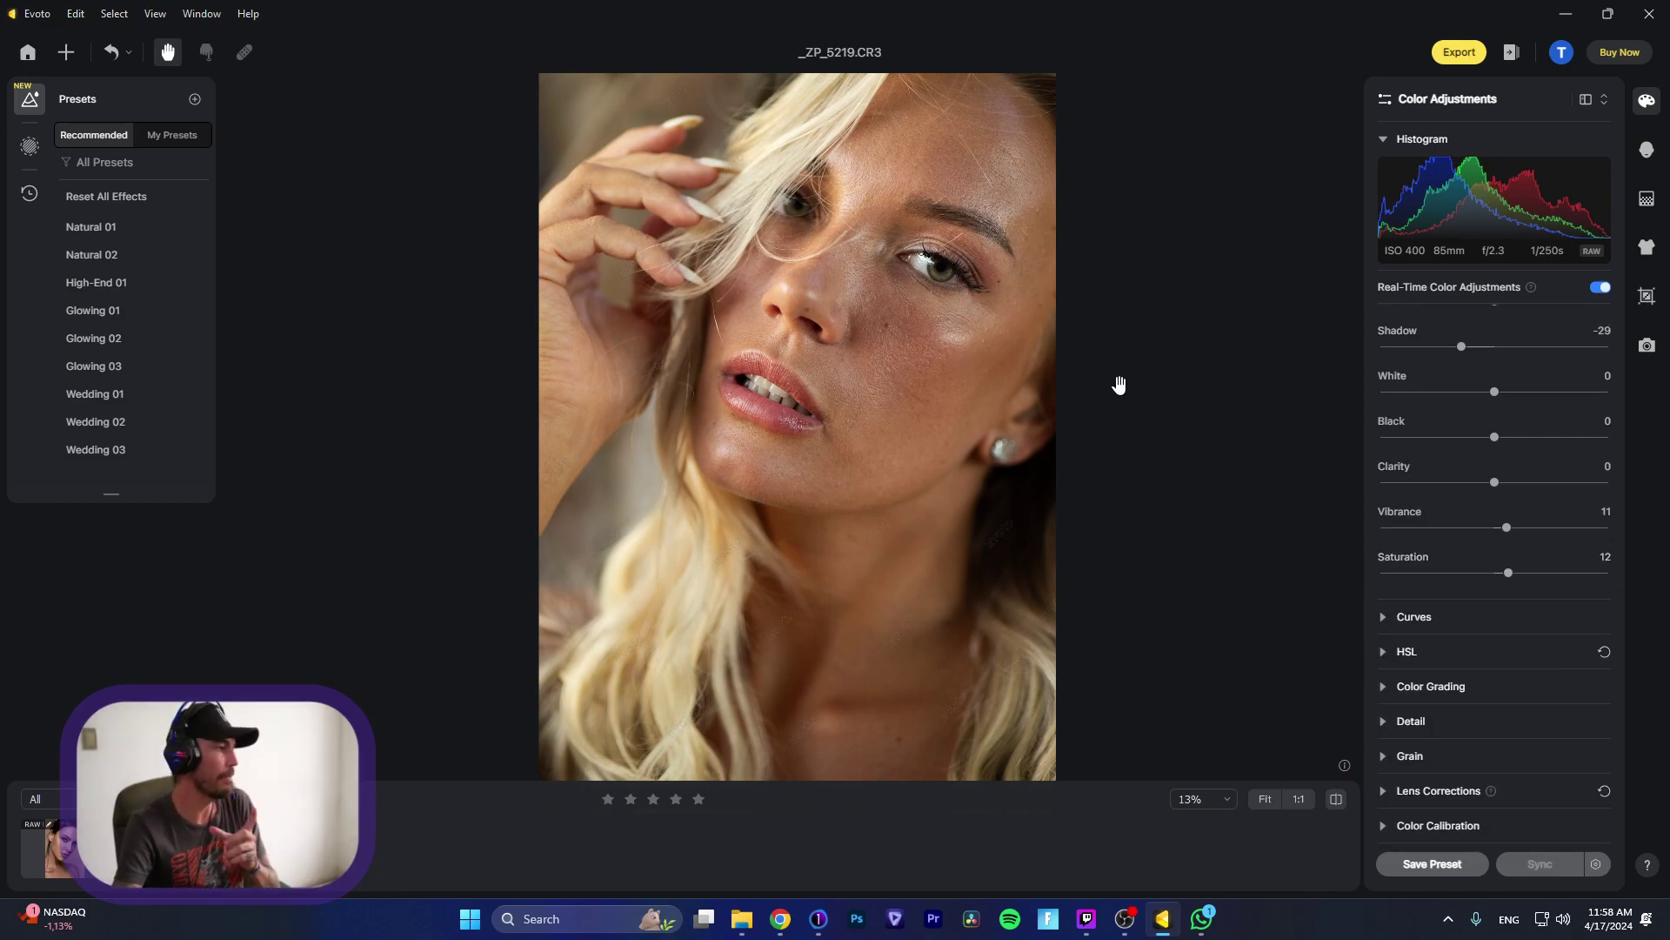
Step: Compare the HSL-adjusted portrait with the Capture One edit once more, and view it in Evoto
left_click(818, 918)
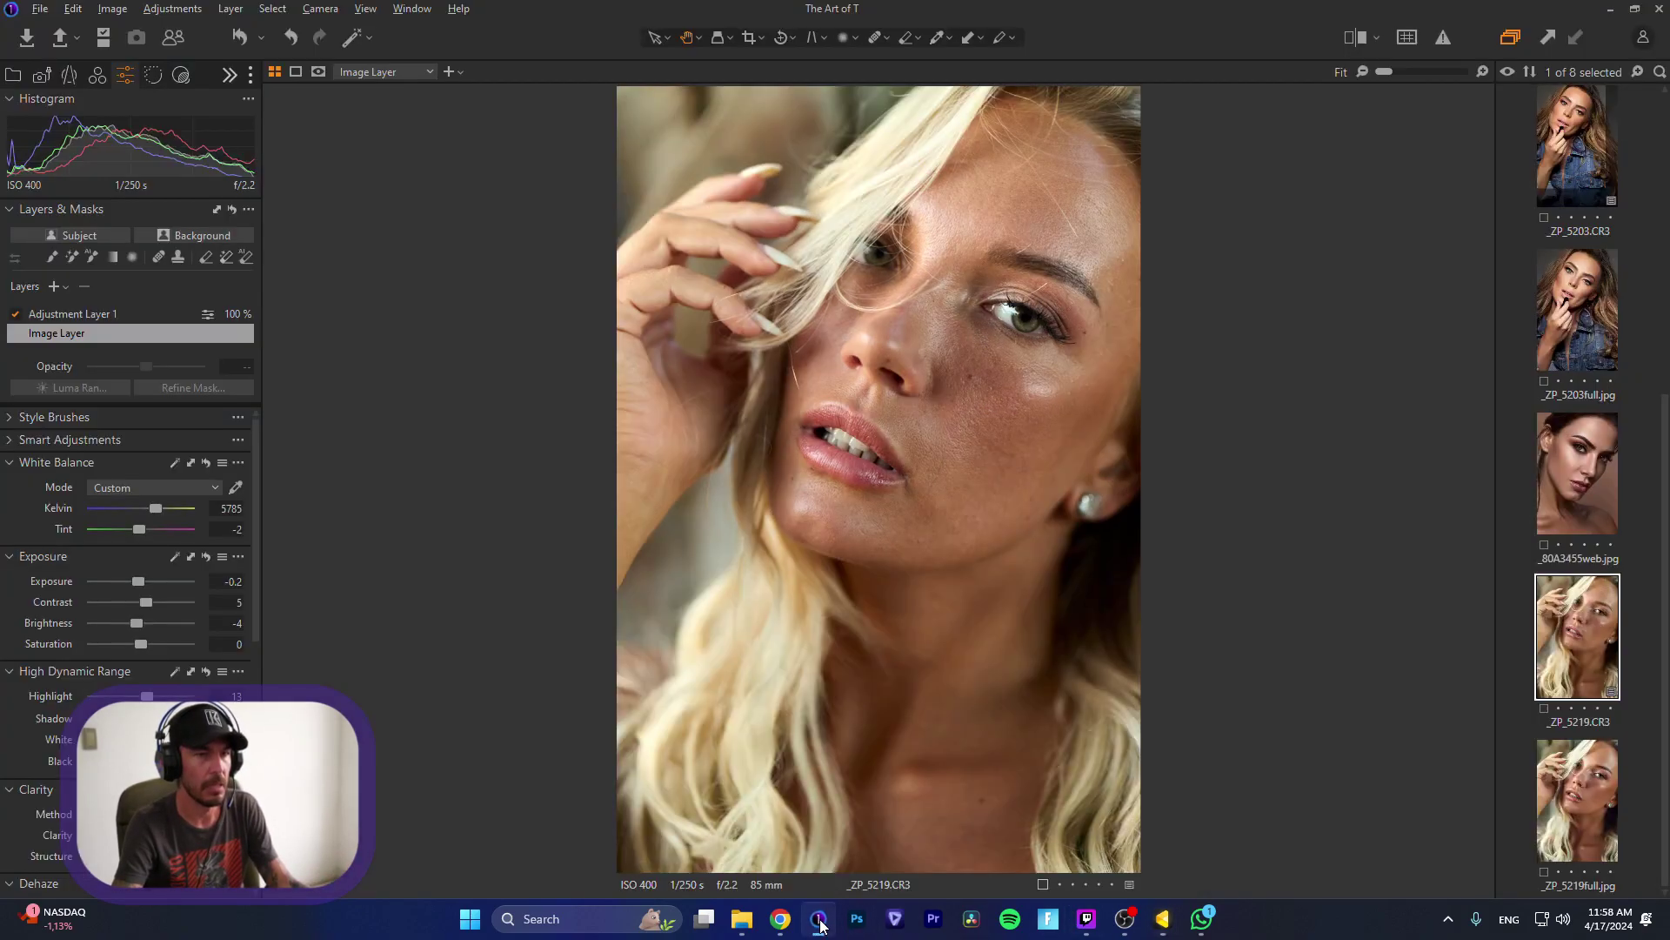
left_click(1160, 924)
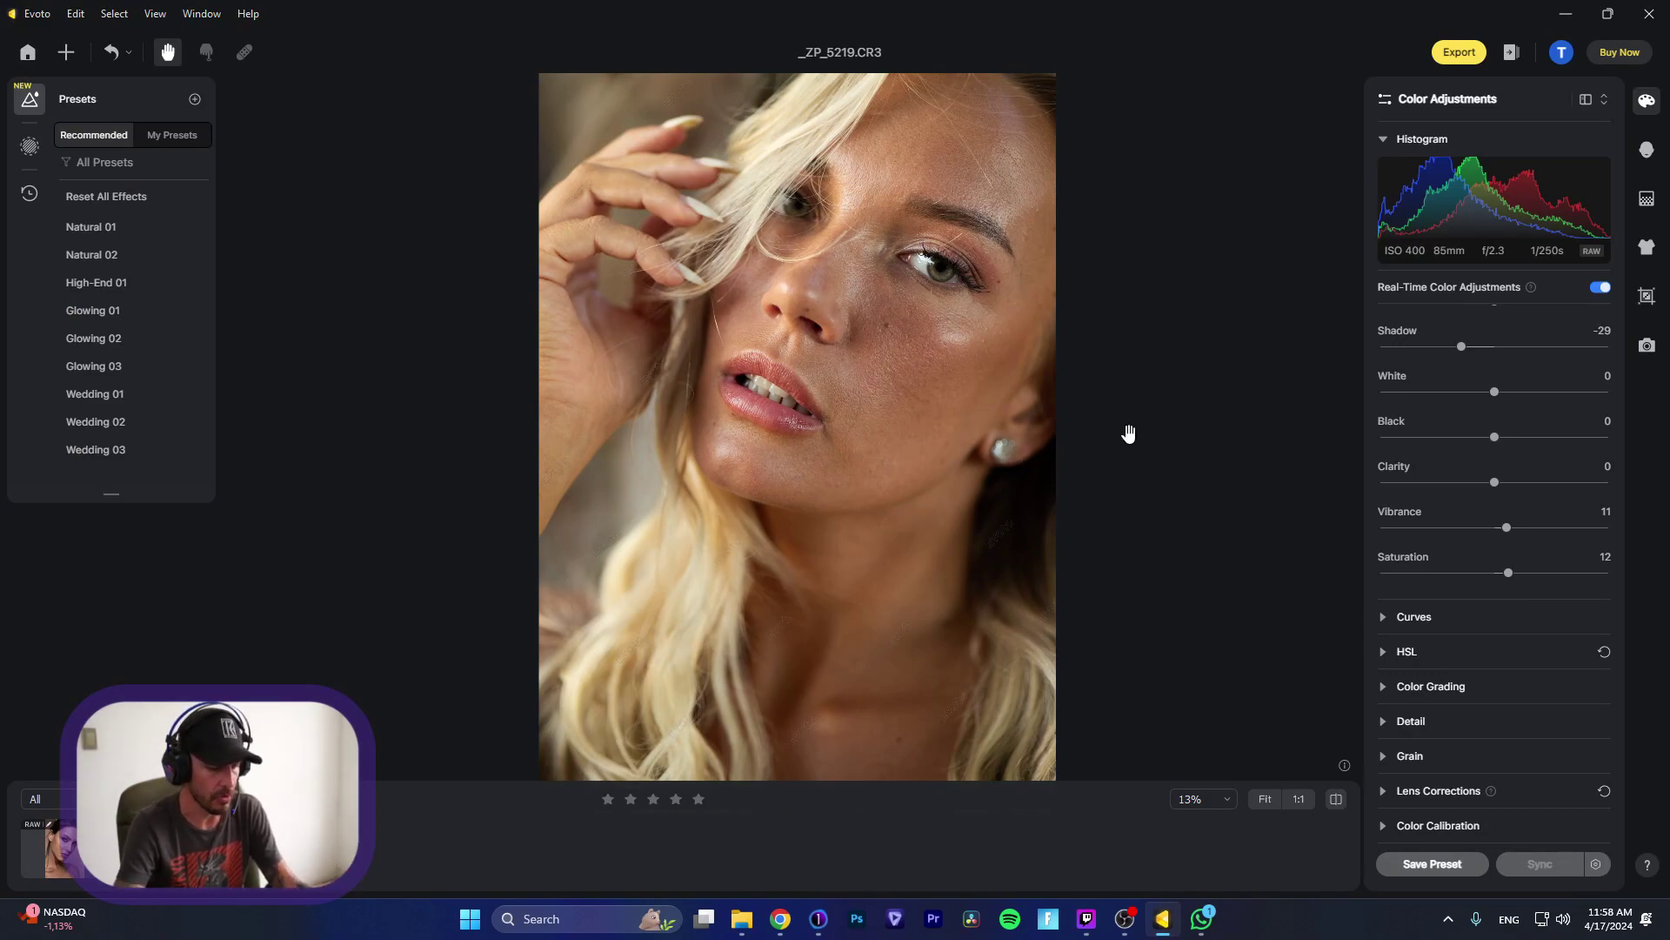
scroll(1128, 433, "down", 2)
scroll(1128, 433, "up", 2)
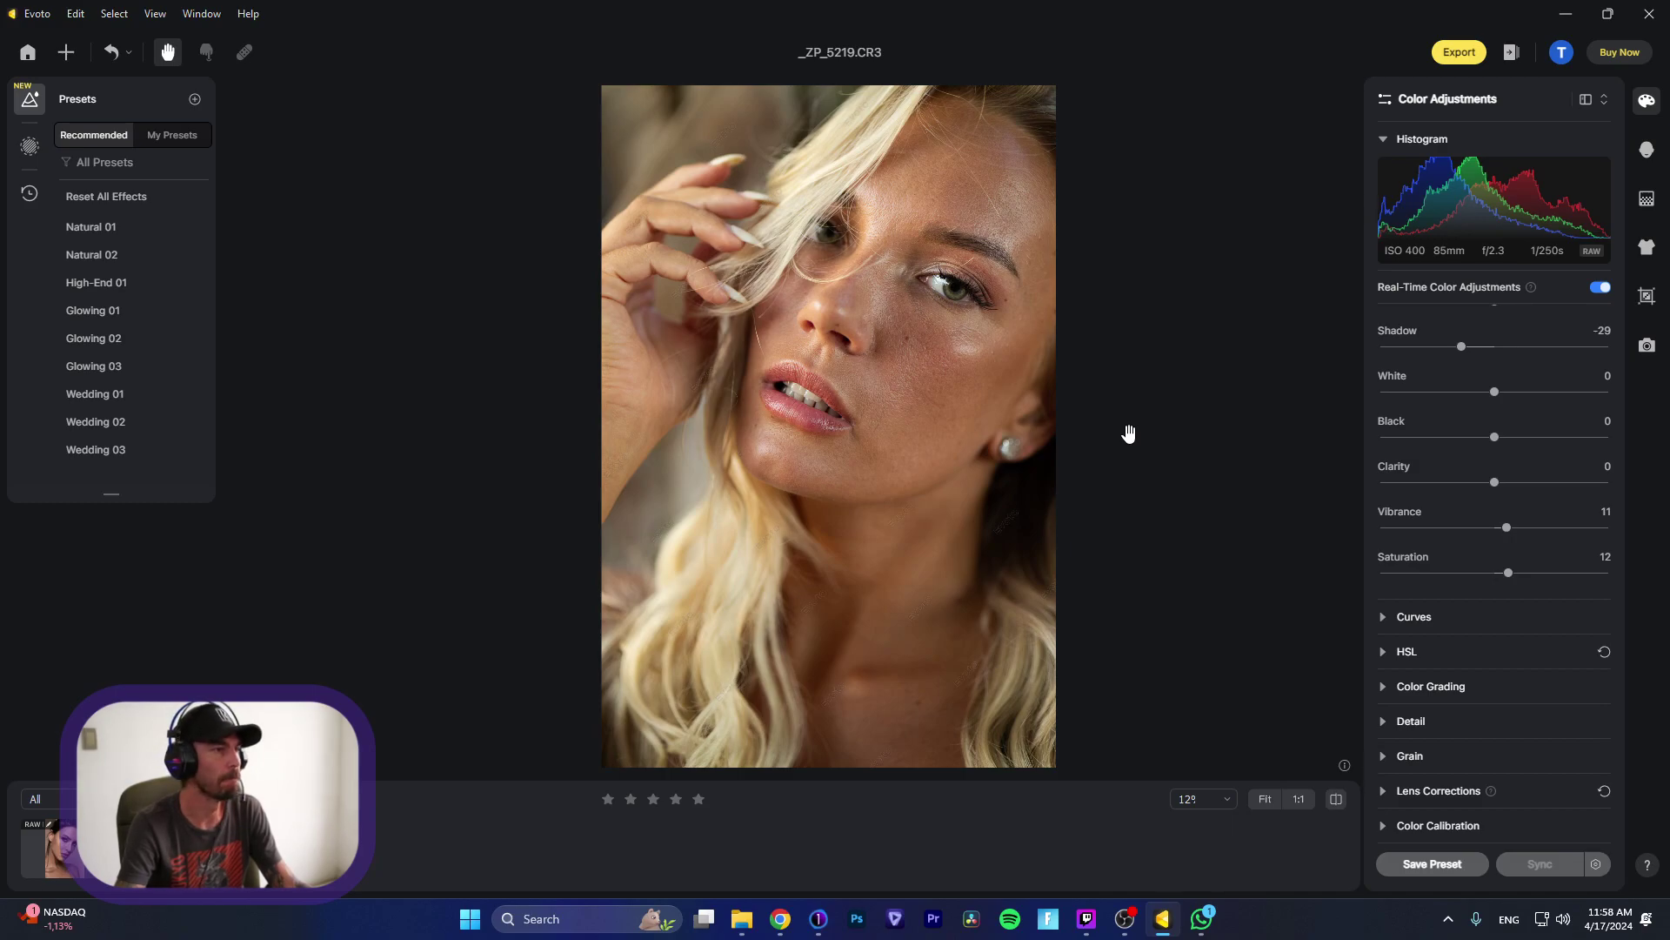
Step: Apply blemish removal to the portrait with Freckle & Acne at 100, and inspect the face
left_click(1647, 150)
left_click(1385, 193)
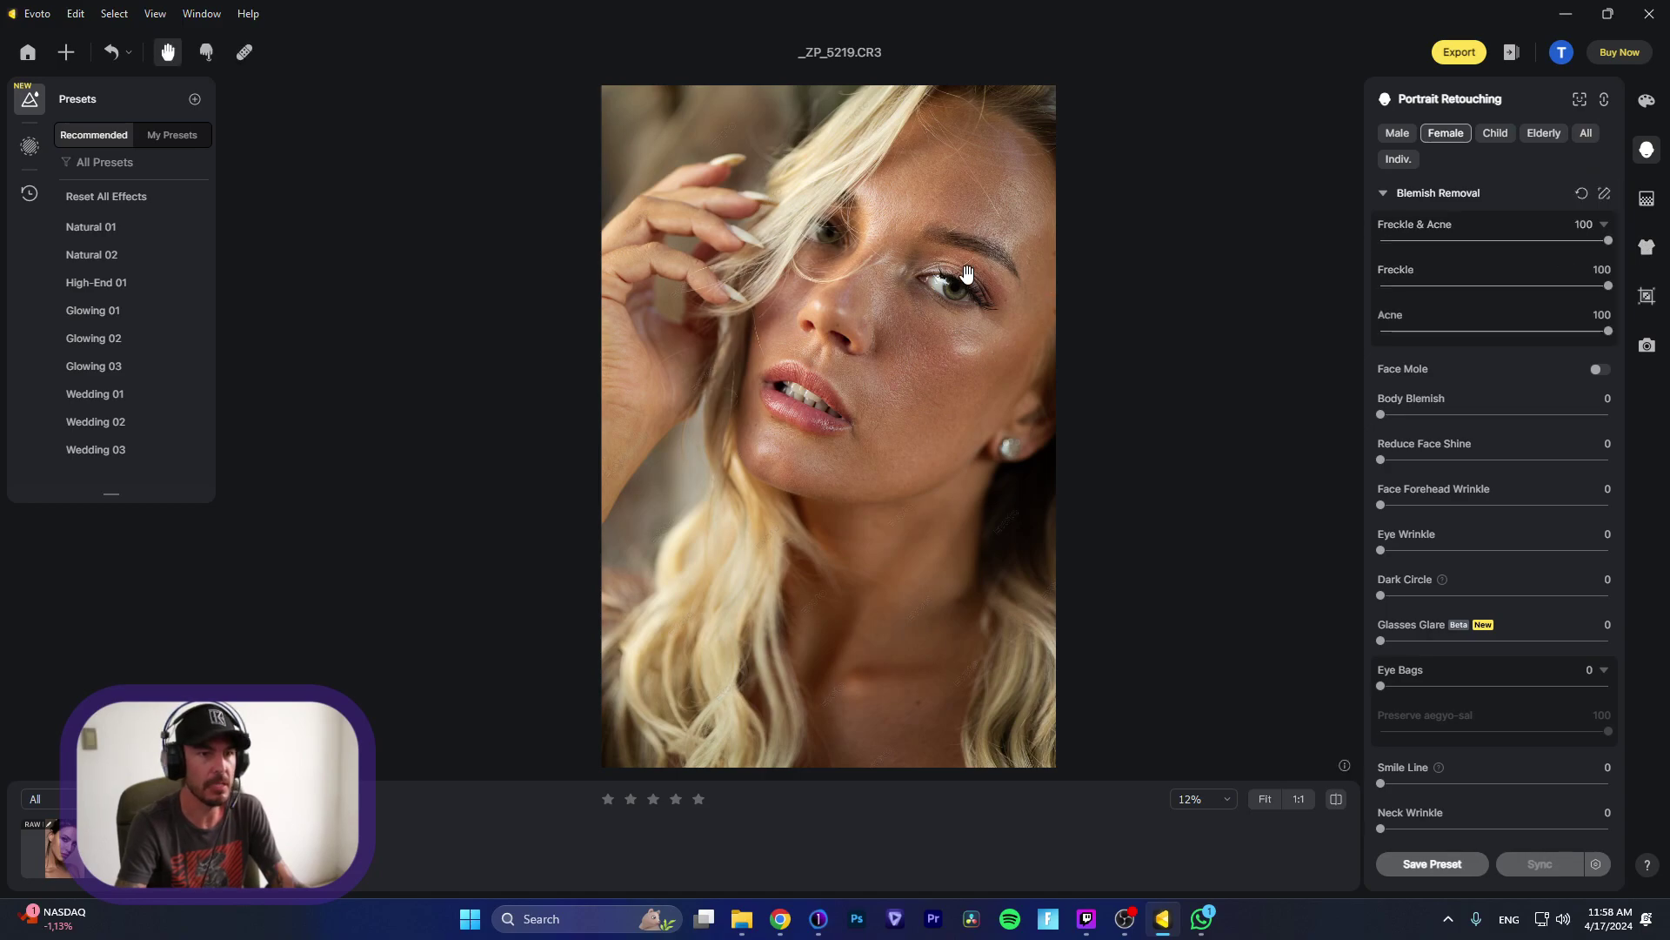
scroll(974, 276, "up", 3)
scroll(974, 276, "down", 3)
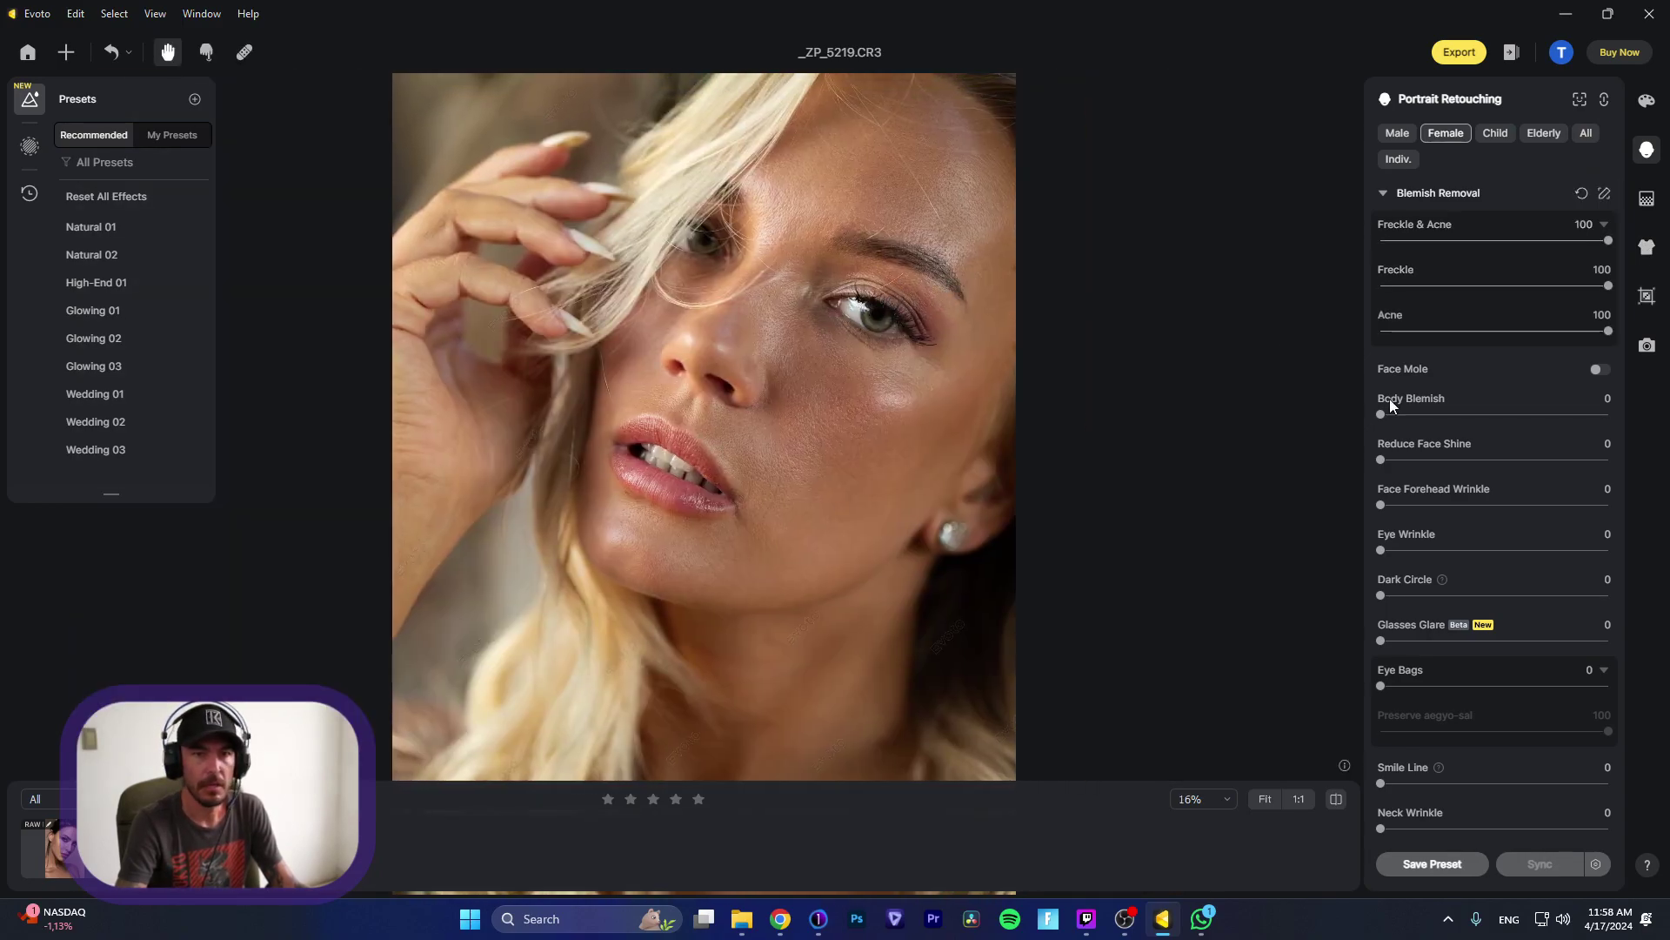
Step: Smooth the face skin with the Dodge & Burn retouching at 89
left_click(1387, 191)
left_click(1382, 227)
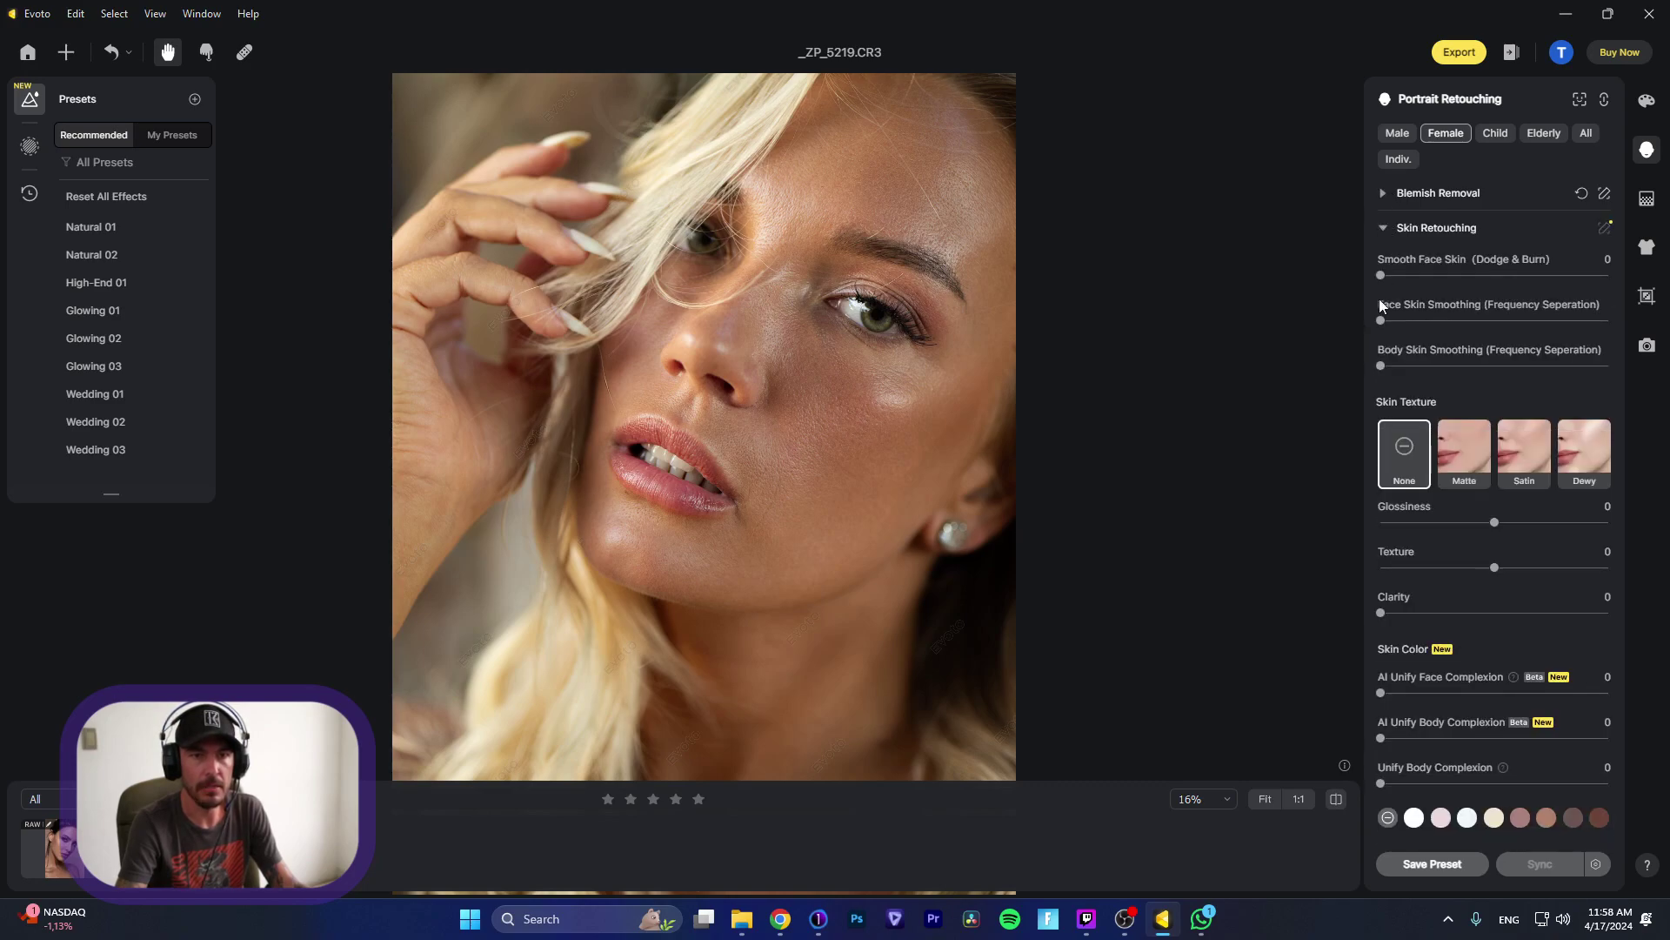
left_click_drag(1499, 275, 1627, 276)
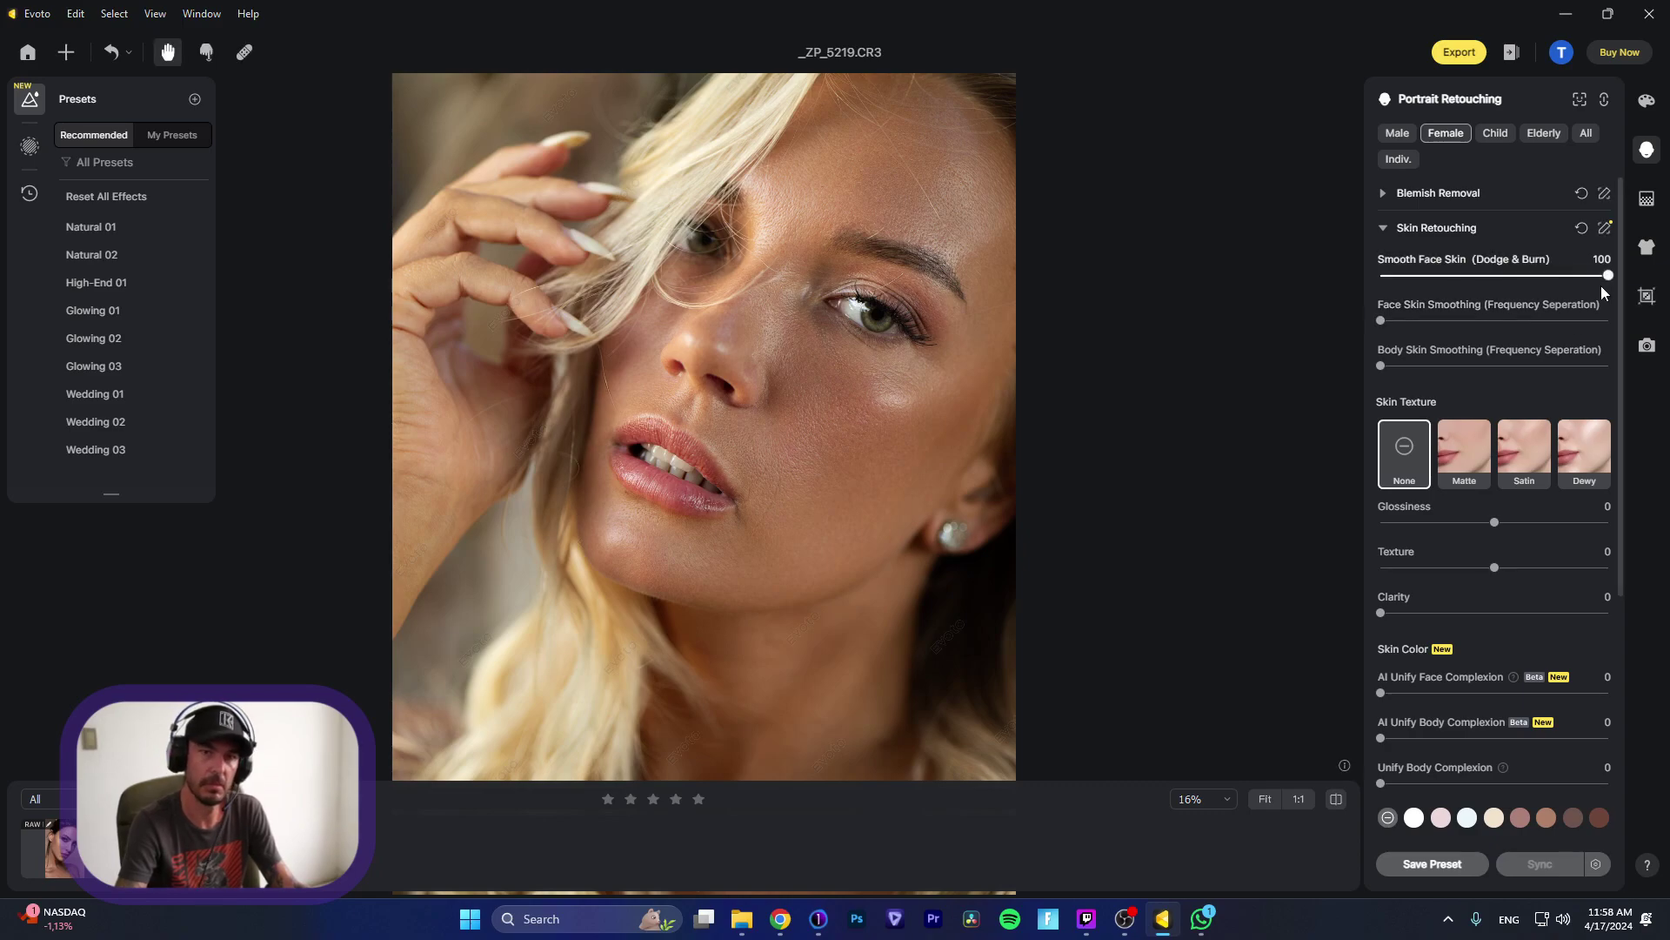
left_click_drag(1574, 284, 1583, 283)
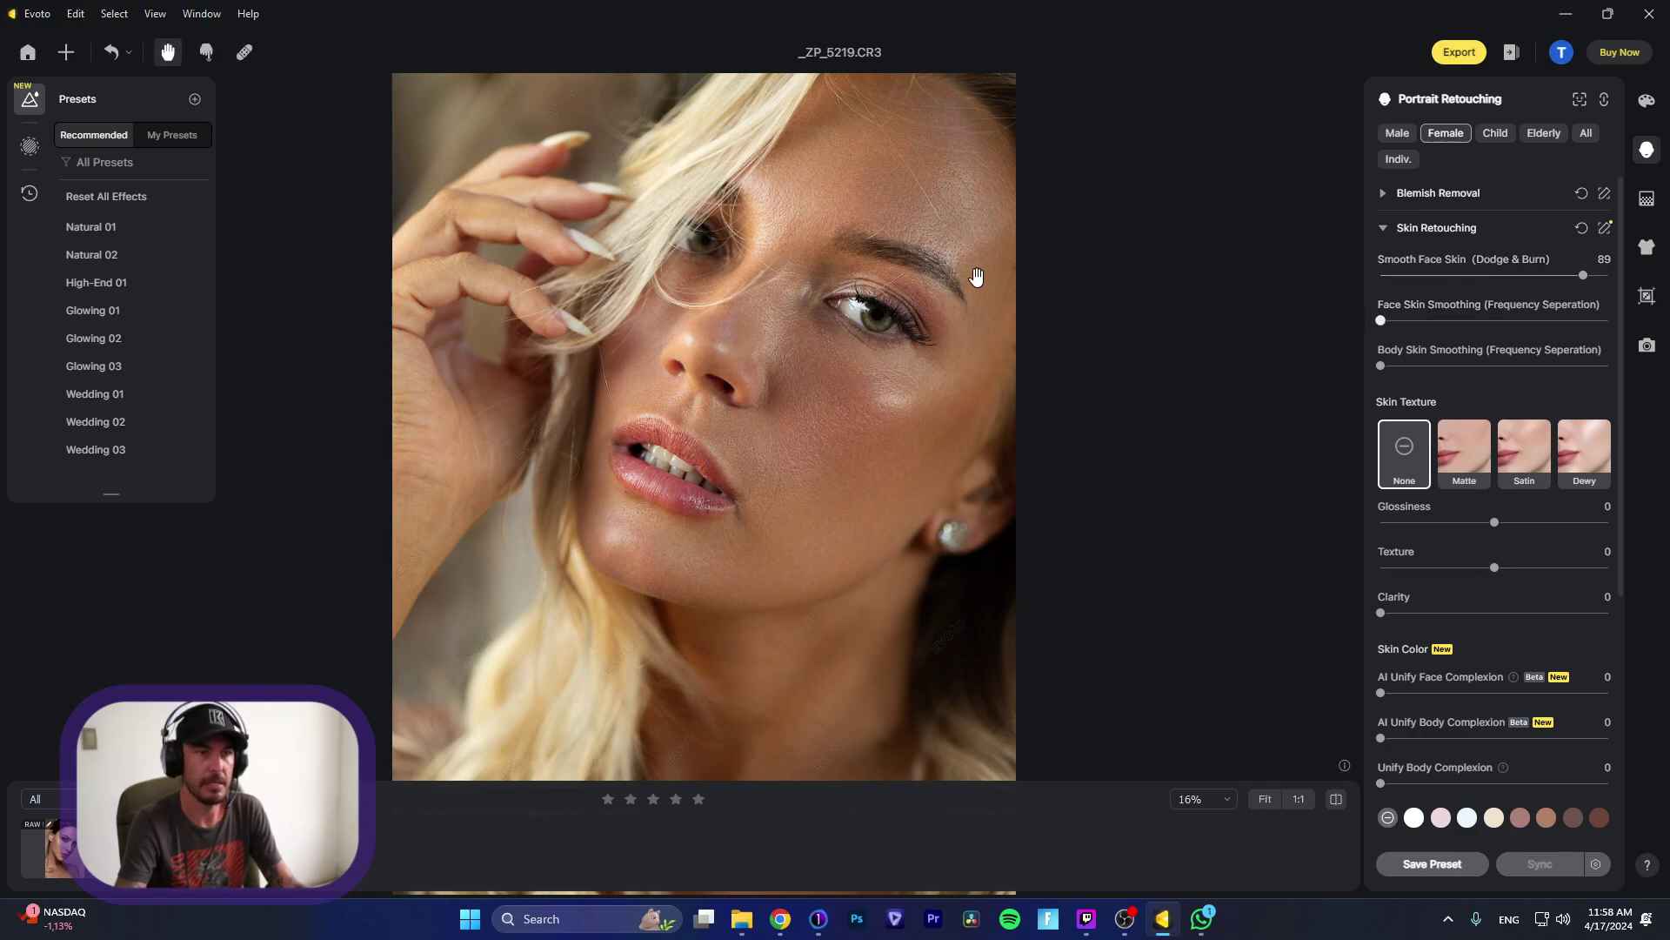
Step: Try frequency-separation face skin smoothing at 100 and inspect its effect on the portrait
scroll(877, 279, "up", 1)
scroll(877, 279, "up", 1)
left_click_drag(1381, 320, 1607, 320)
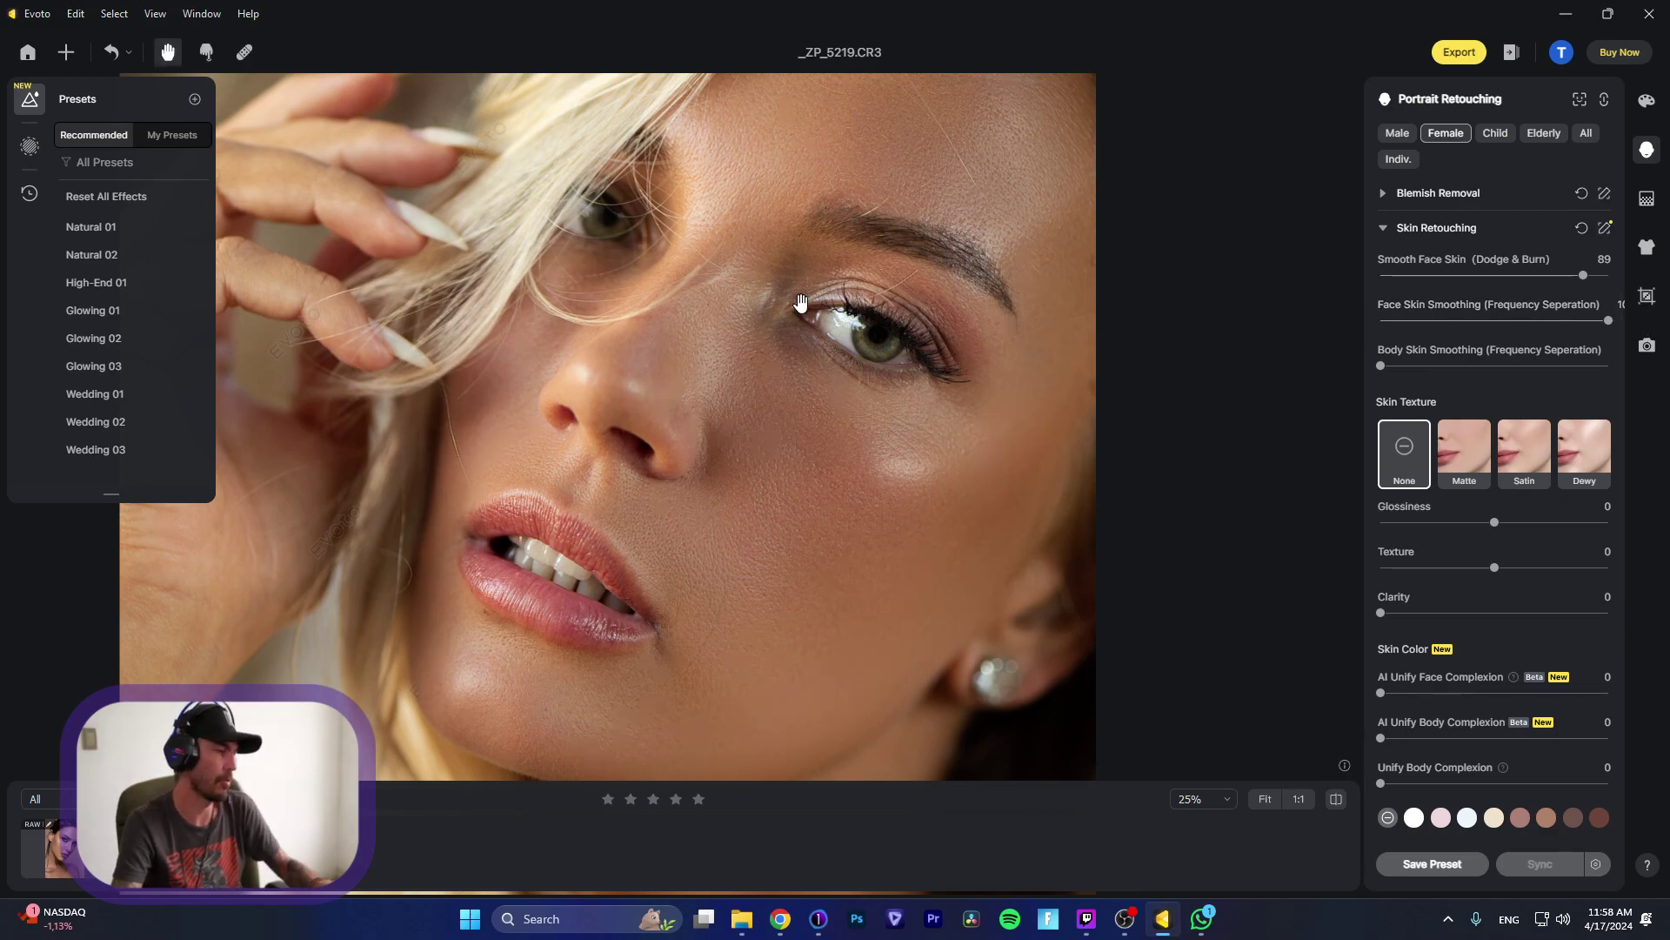
scroll(765, 361, "down", 3)
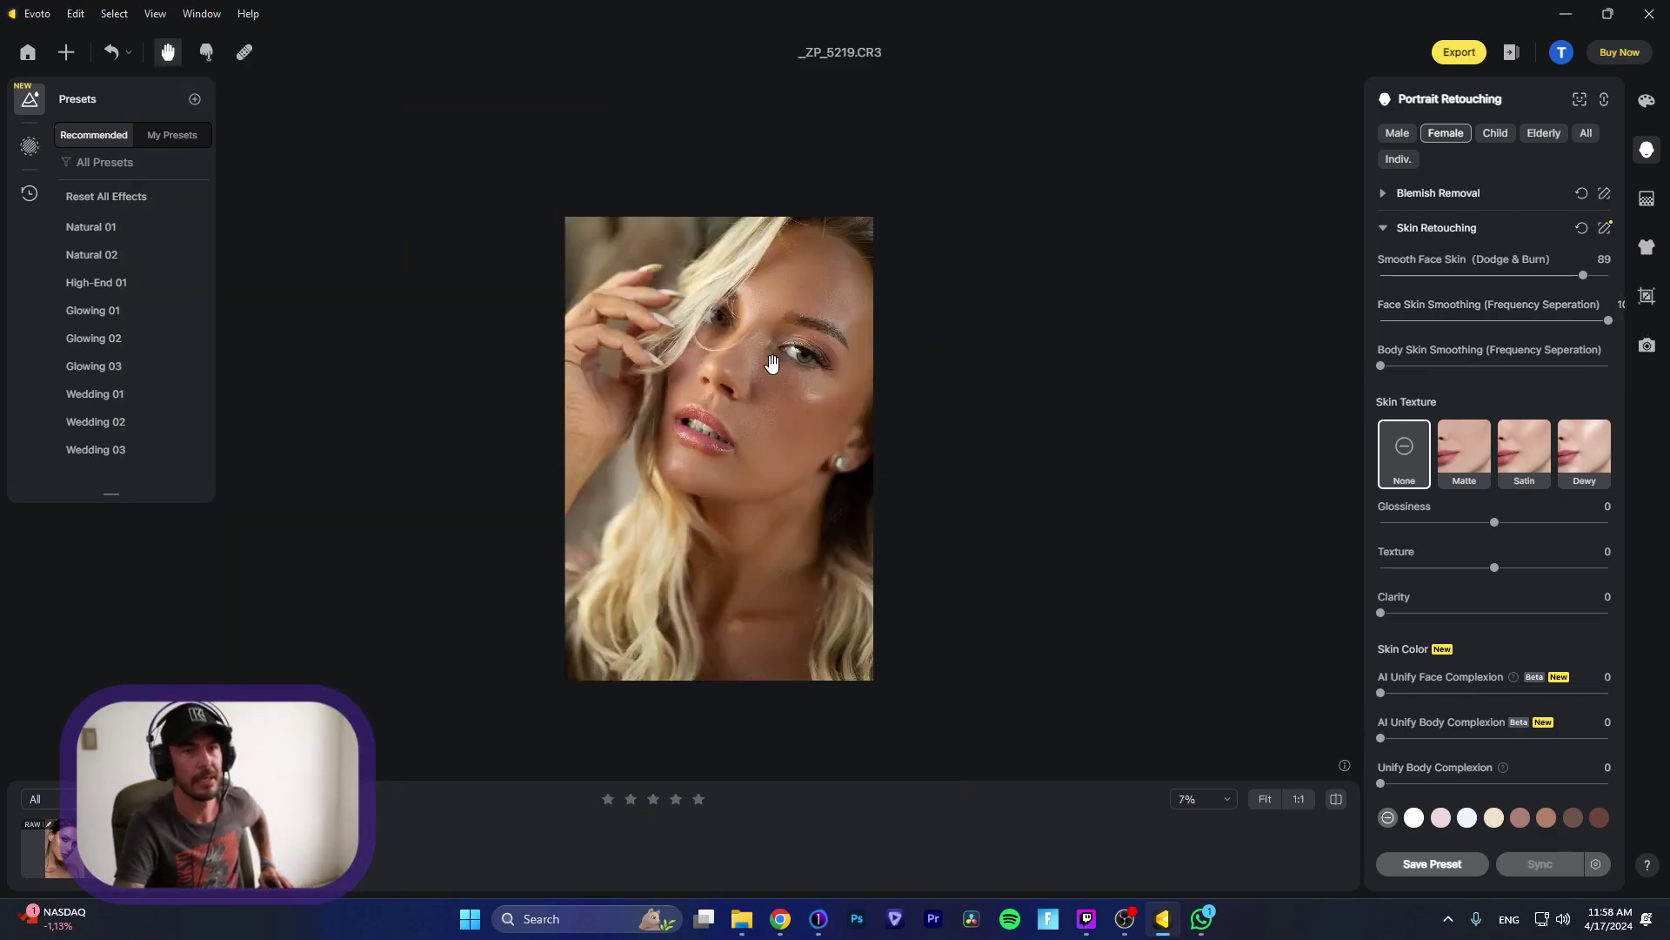
key("ctrl+z")
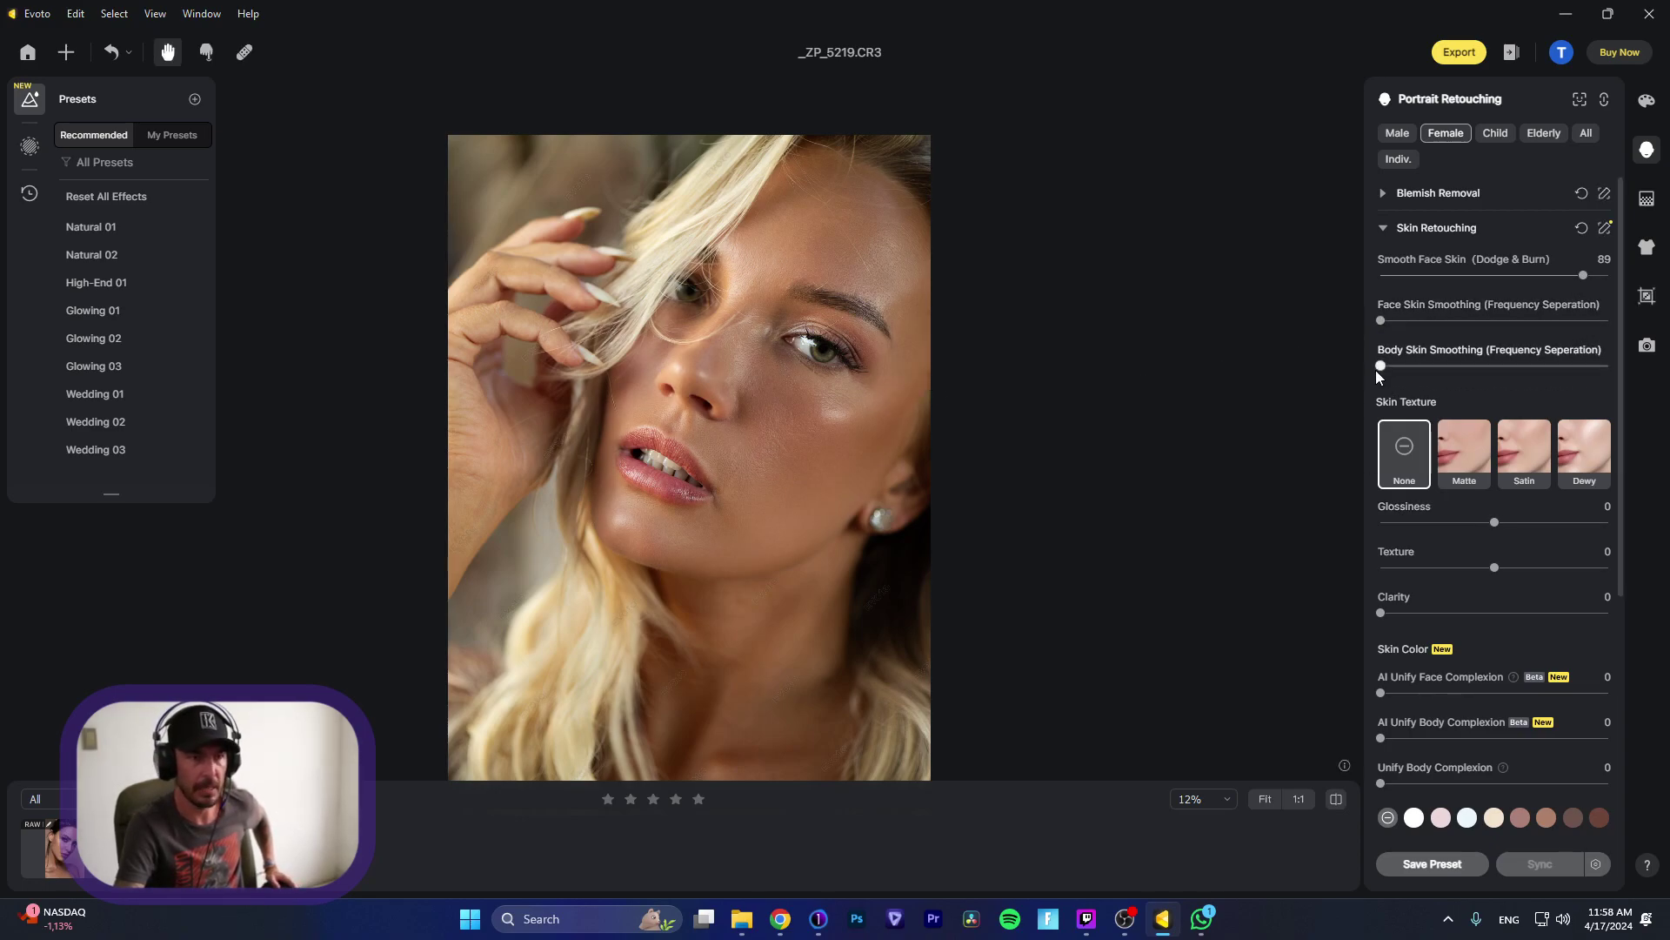
Step: Whiten the teeth in the portrait with Teeth Whitening at 64
left_click(1383, 227)
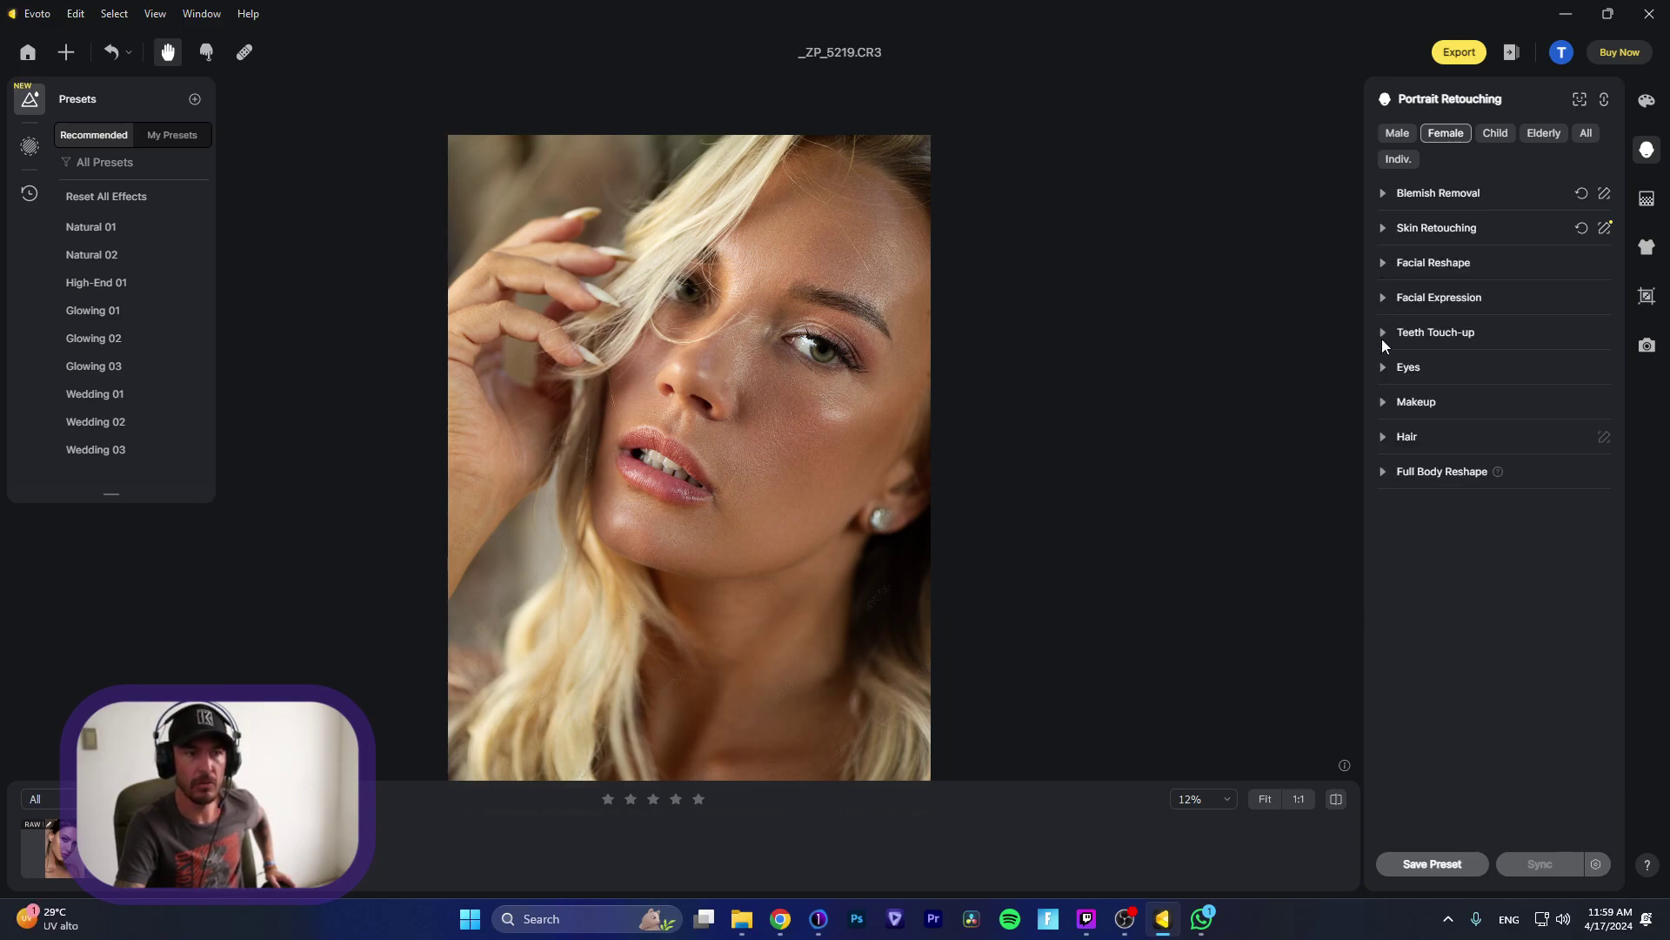
left_click(1383, 337)
left_click(1492, 381)
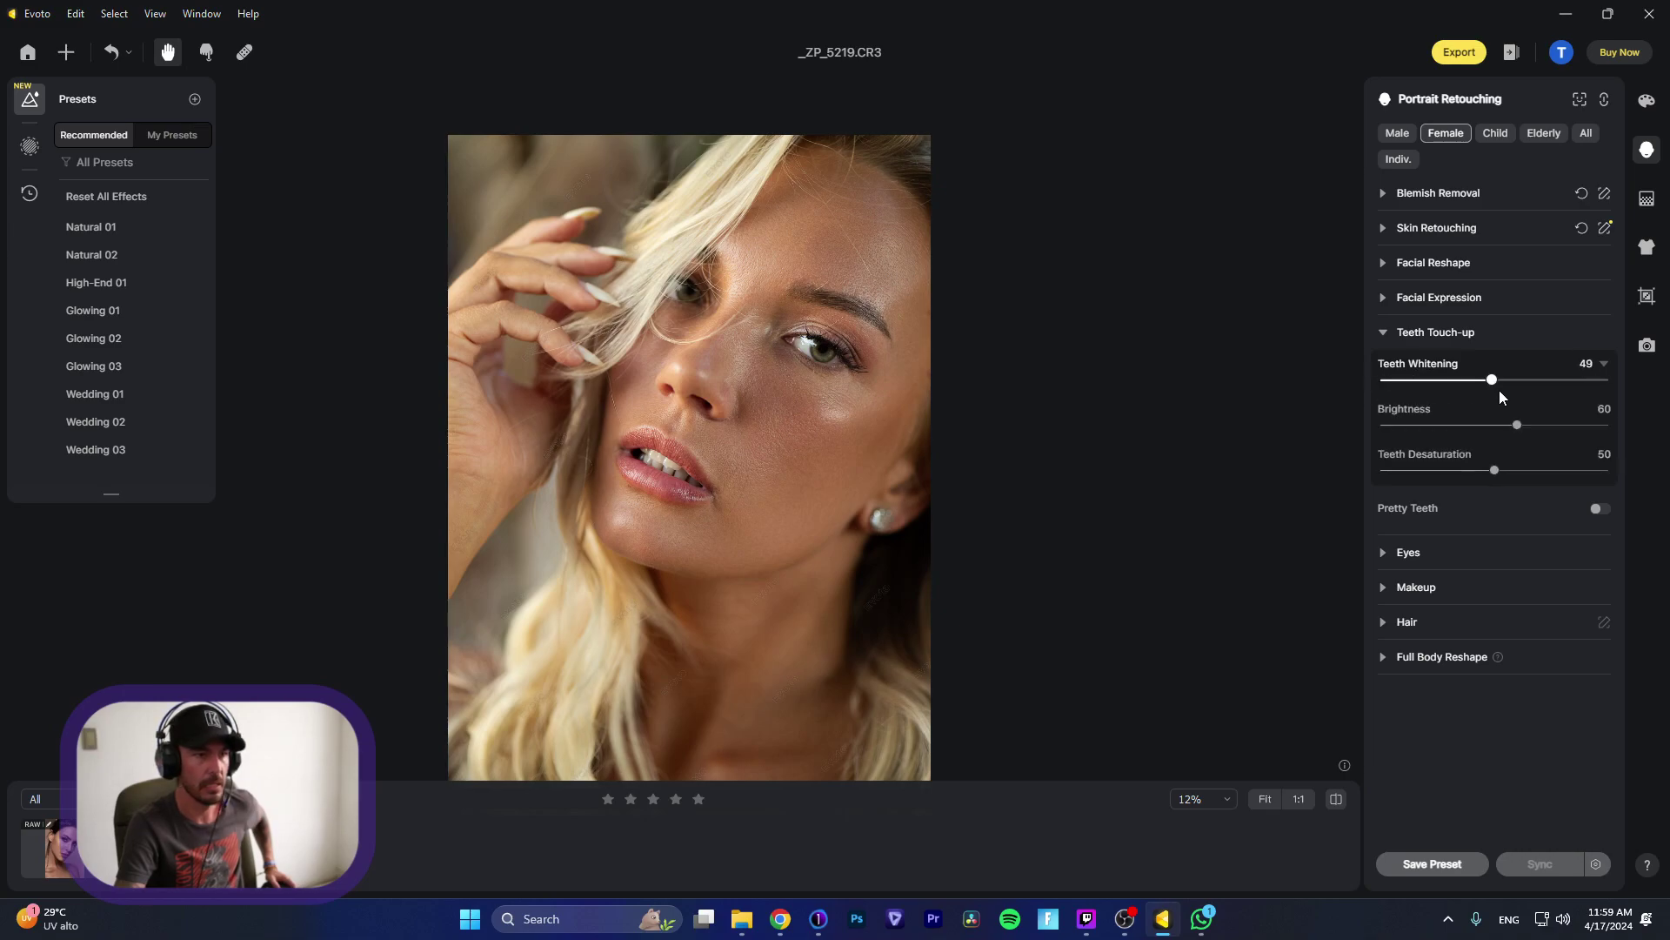
left_click_drag(1500, 389, 1498, 474)
left_click(1385, 333)
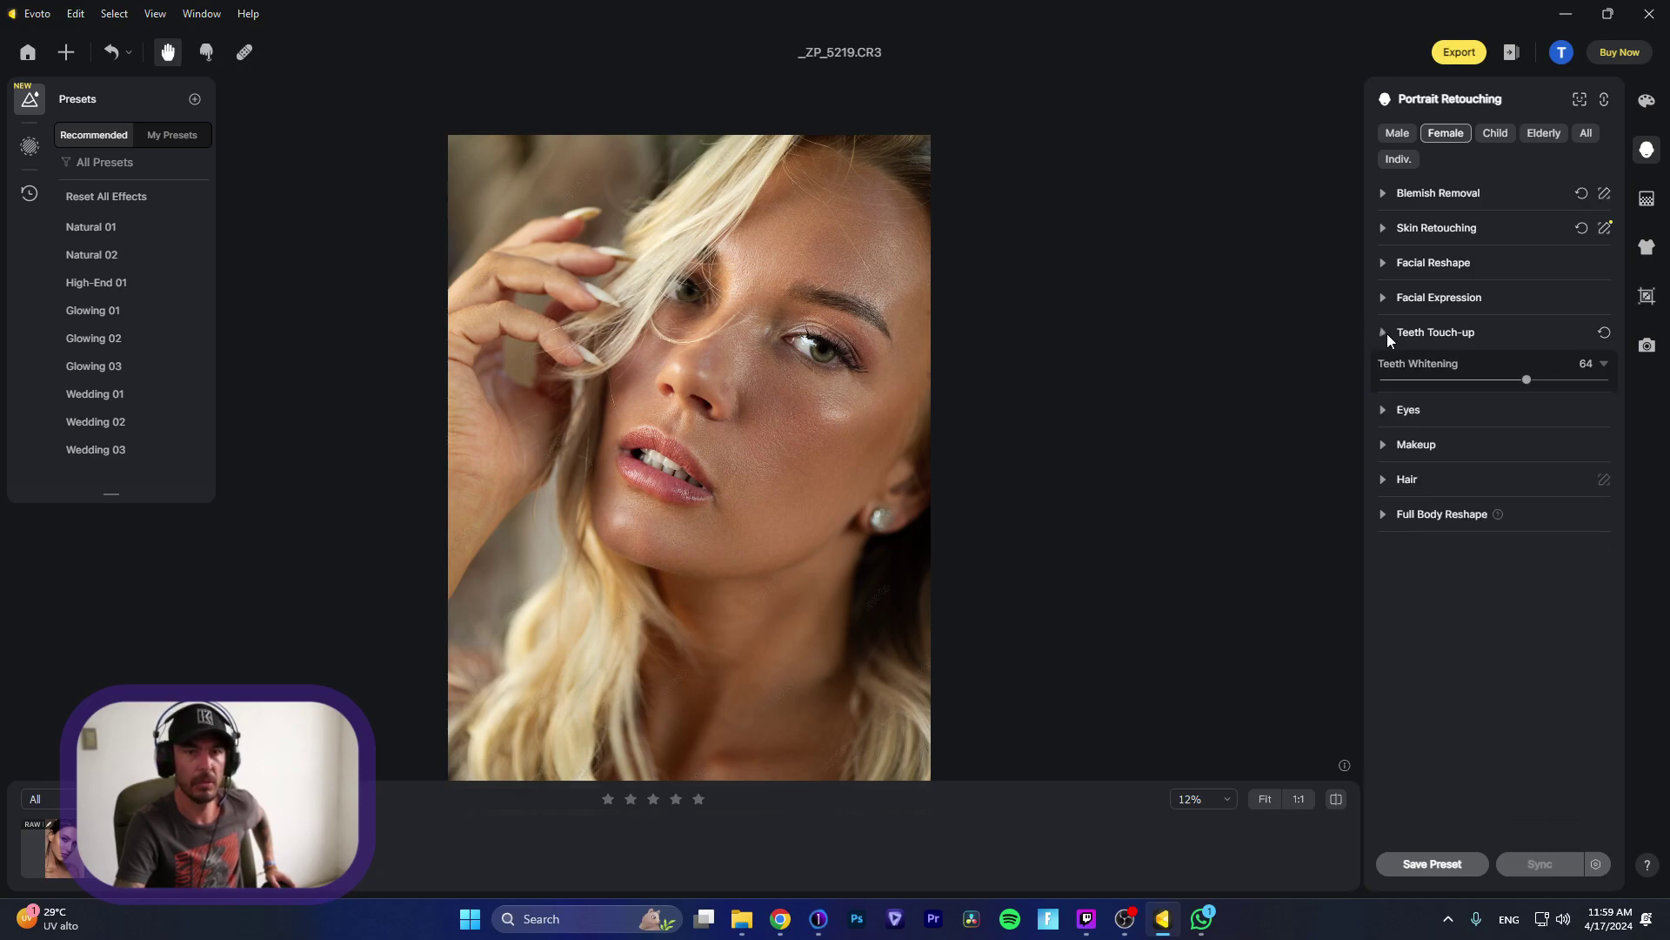
Step: Reduce the red veins in the eyes with Removing Red Veins at 57
left_click(1383, 367)
scroll(827, 324, "up", 5)
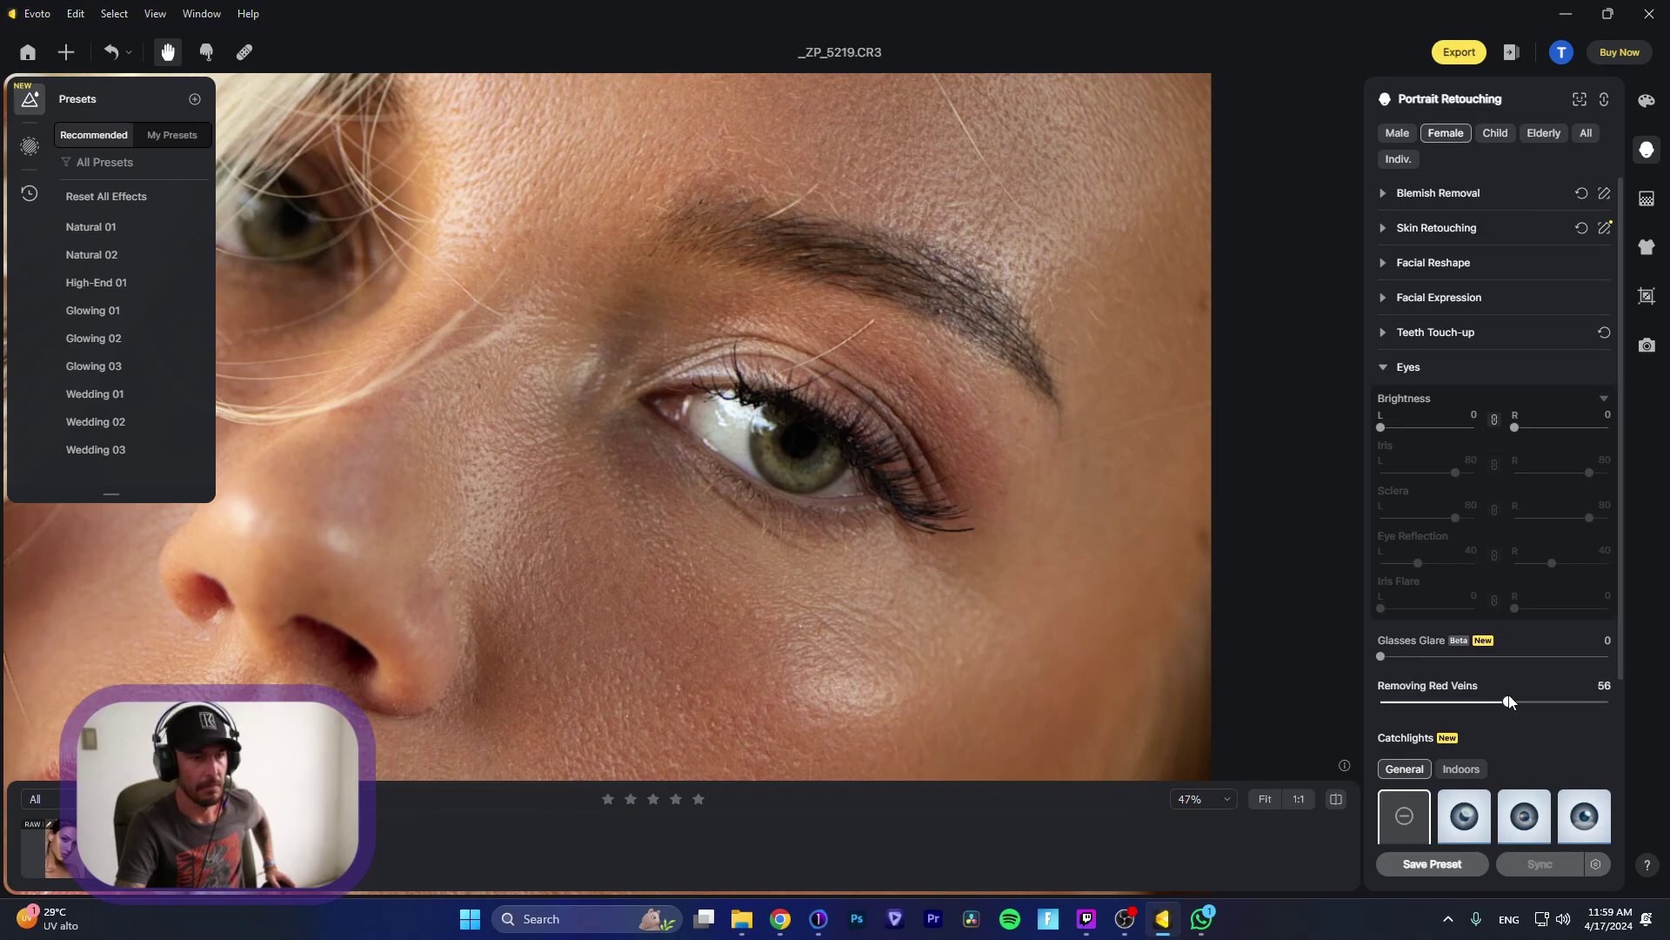
left_click(1508, 702)
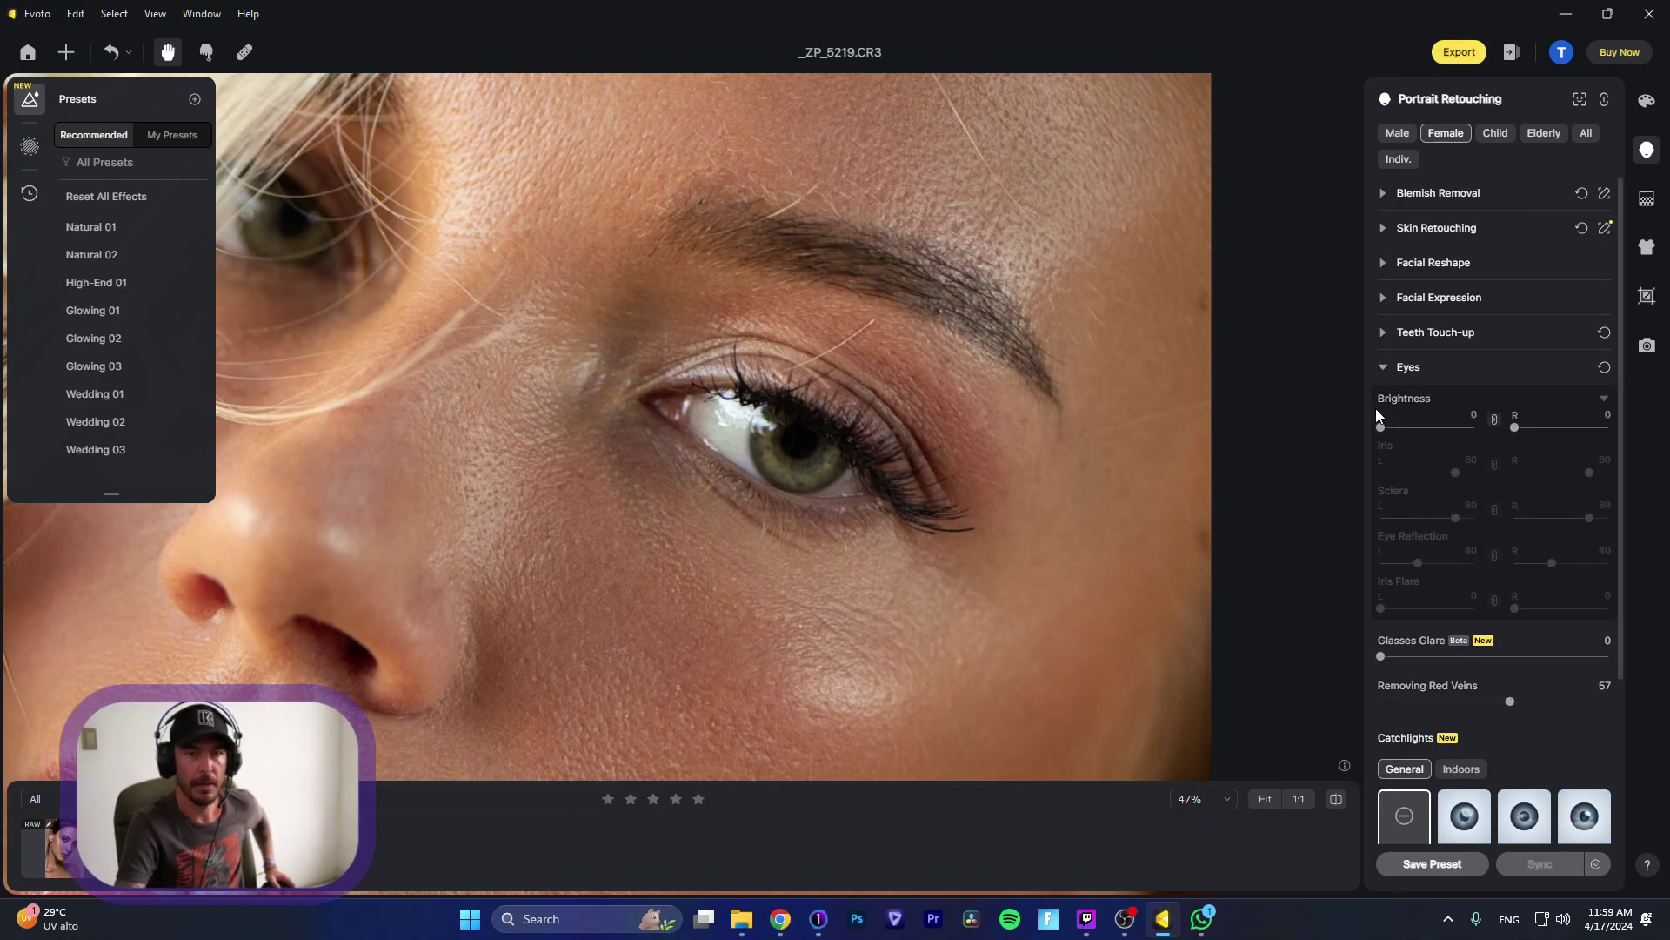
Step: Enhance both eyes with Brightness 28, Iris 77, Sclera 61, Eye Reflection 61 and Iris Flare 28, and check the whole face
left_click_drag(1381, 427, 1438, 519)
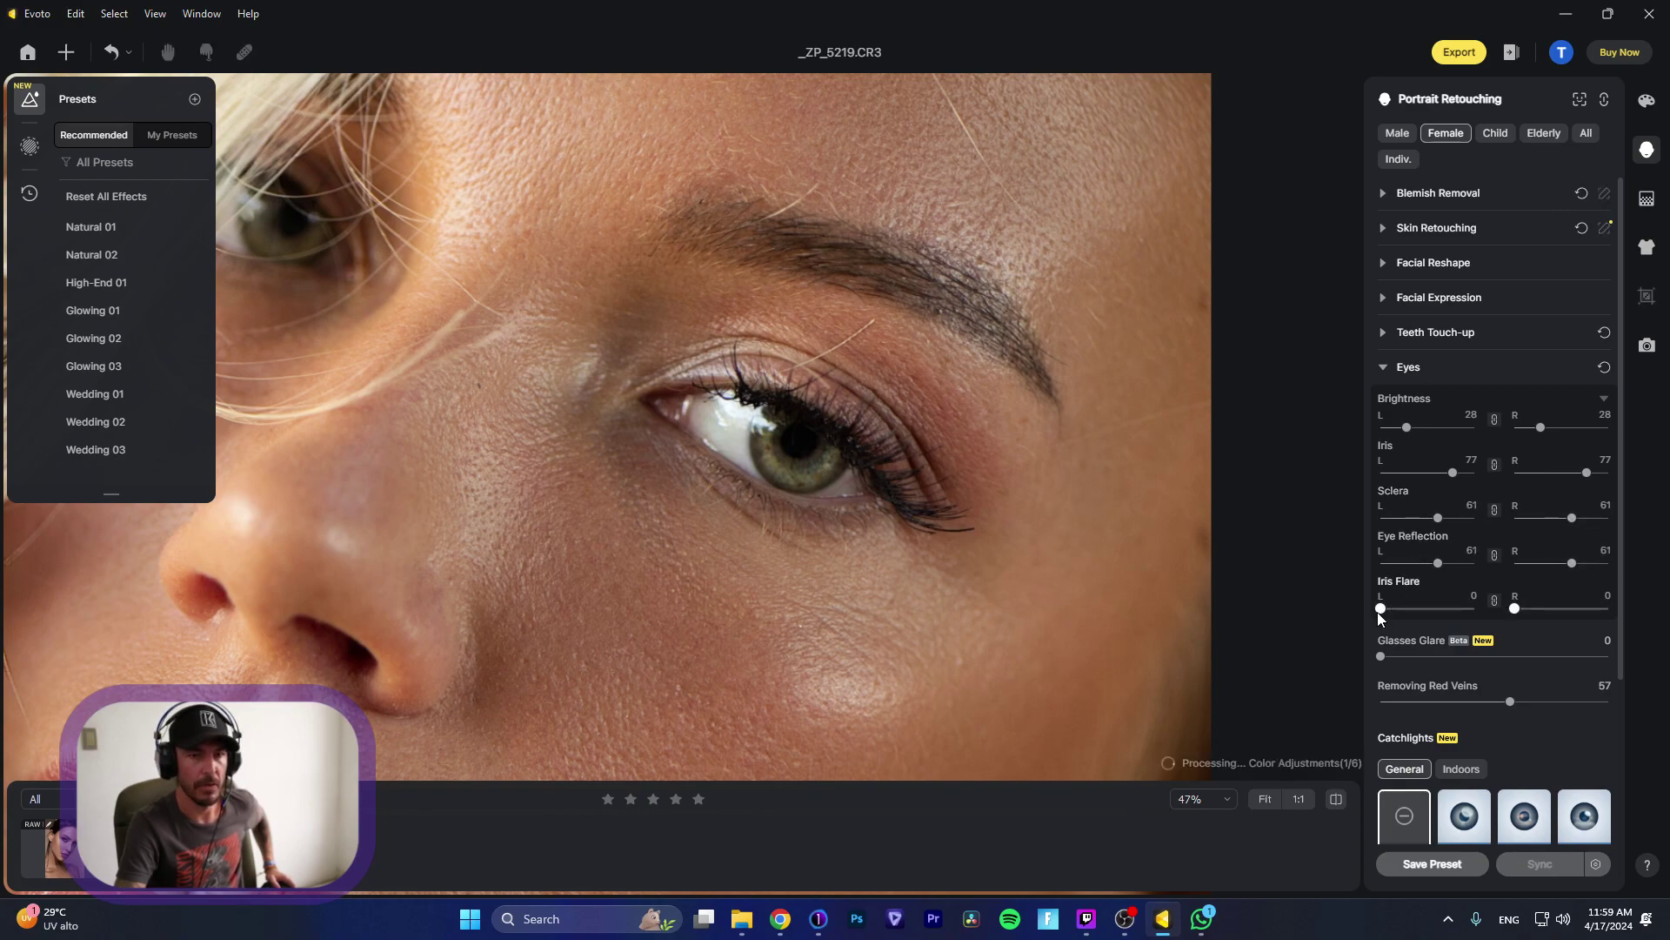
left_click_drag(1381, 608, 1429, 608)
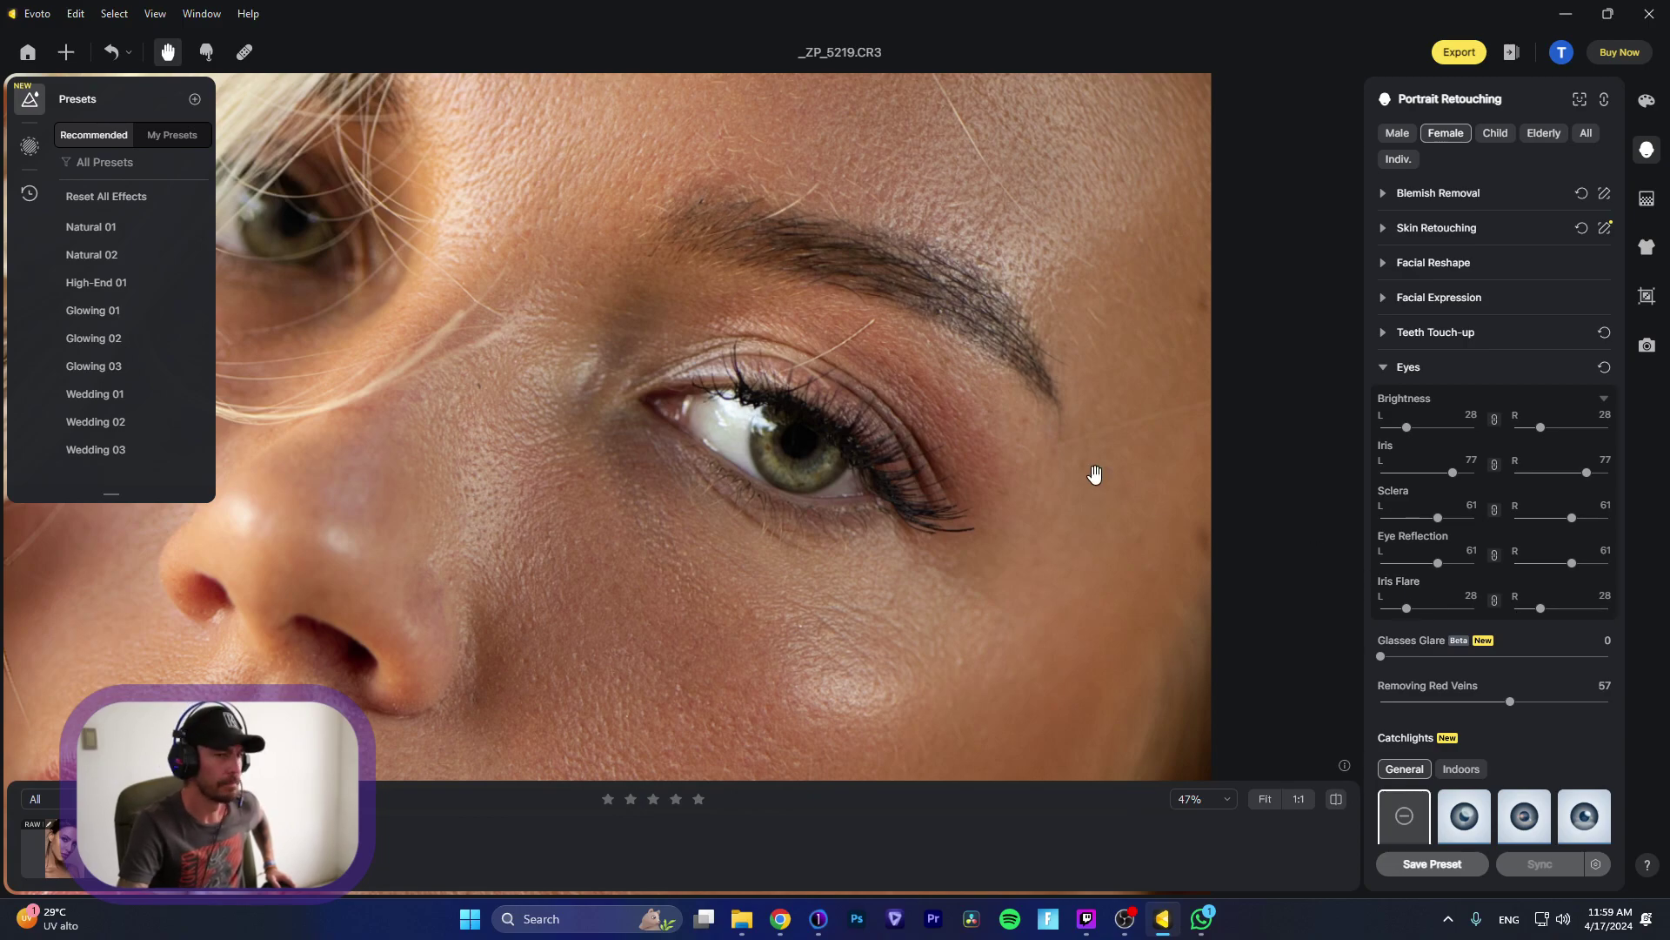
scroll(1083, 474, "down", 3)
scroll(1063, 479, "down", 2)
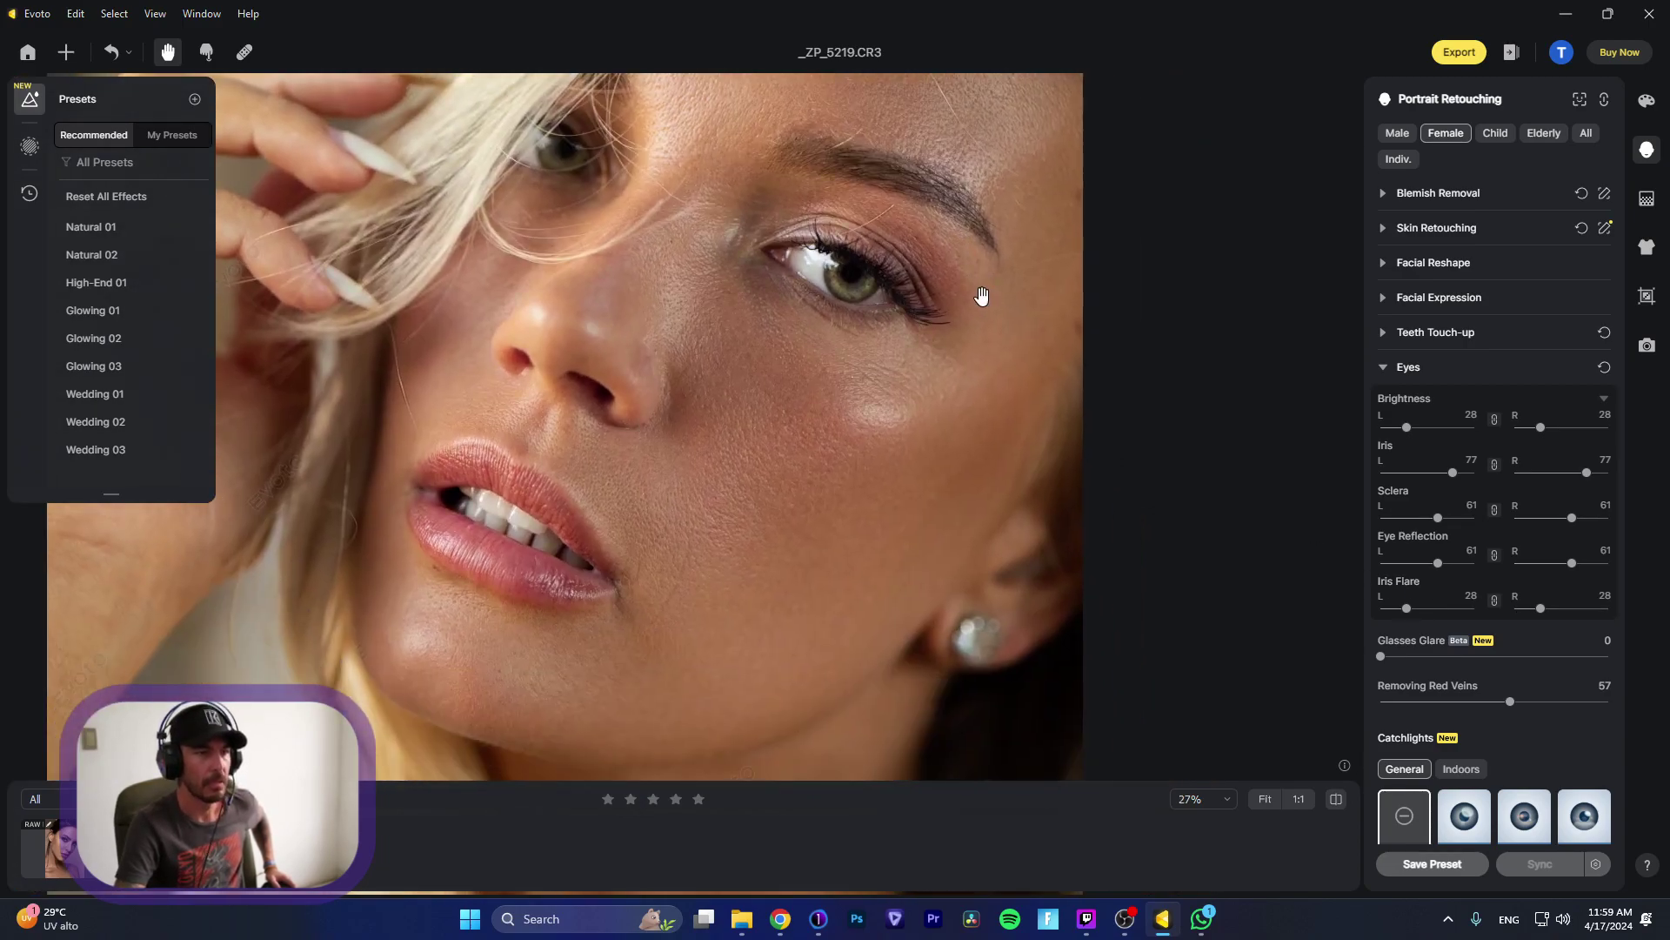
scroll(980, 288, "down", 1)
left_click(1382, 366)
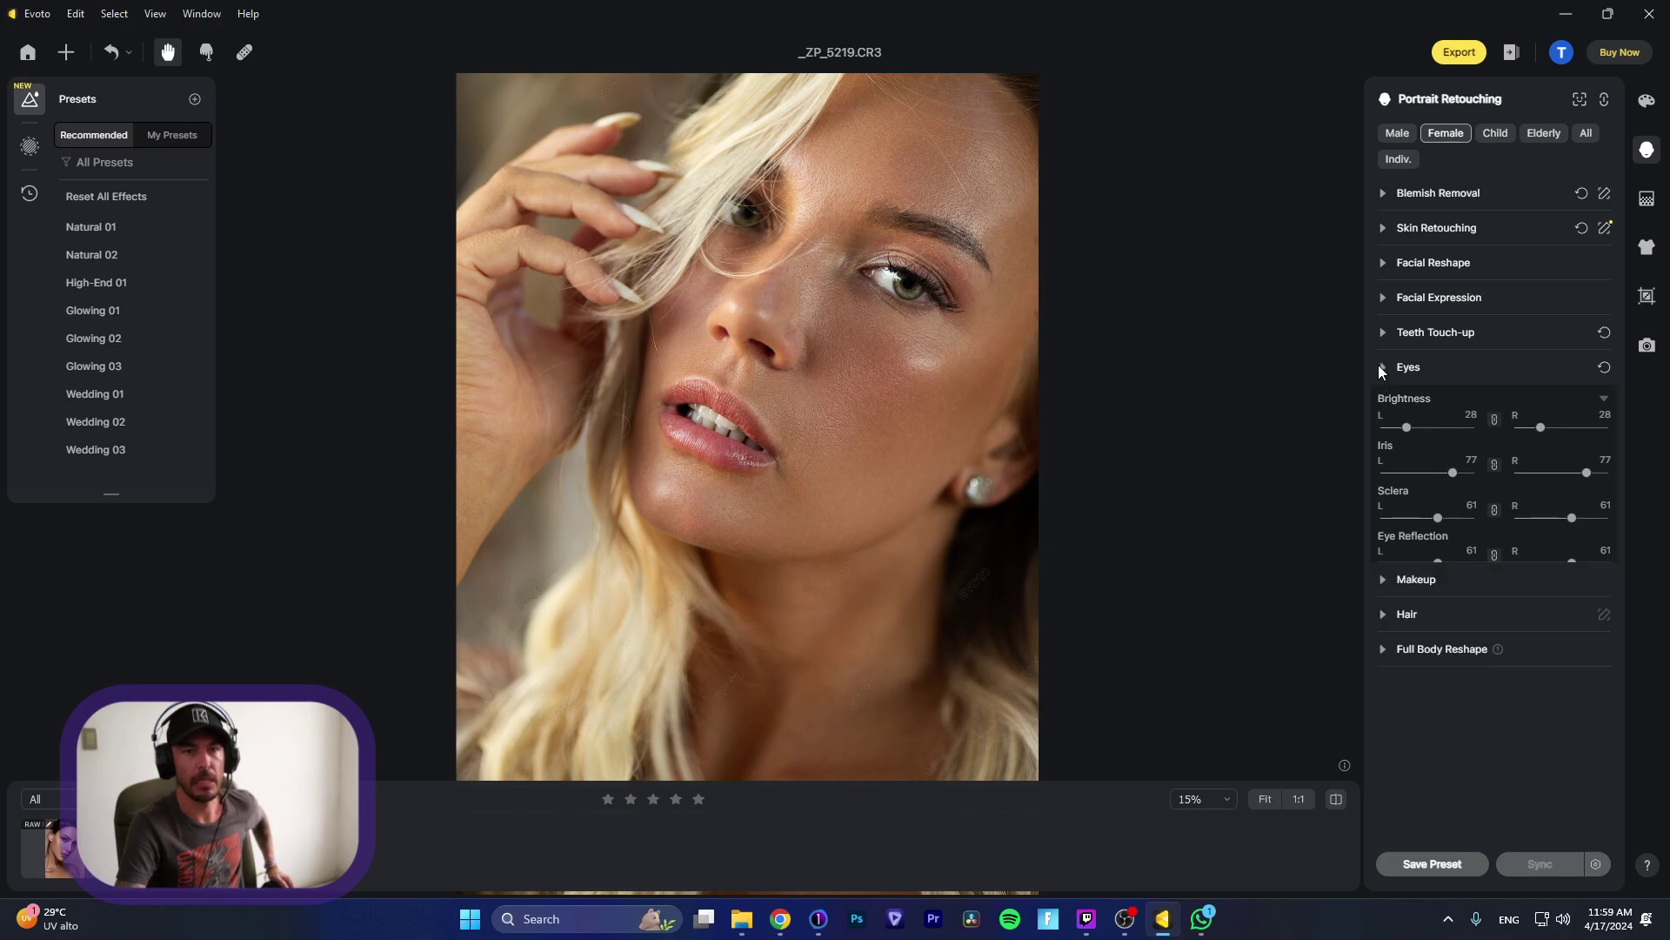
Step: Look through the Skin Retouching, Blemish Removal and Facial Expression settings for further adjustments
left_click(1381, 227)
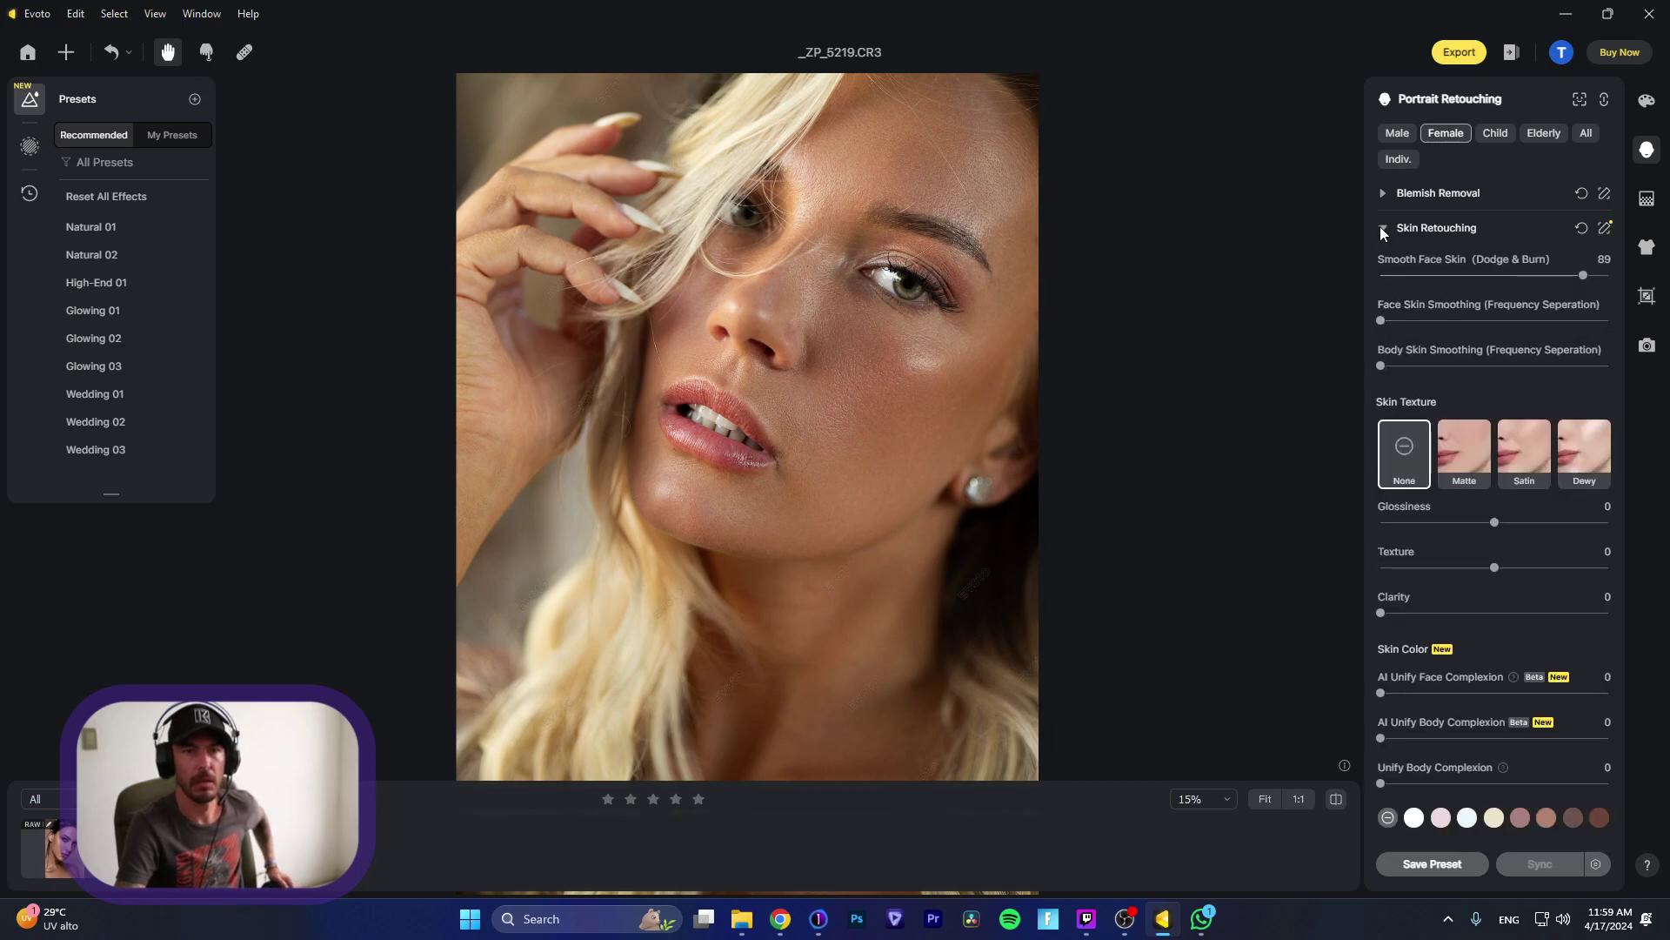
left_click(1380, 227)
left_click(1381, 188)
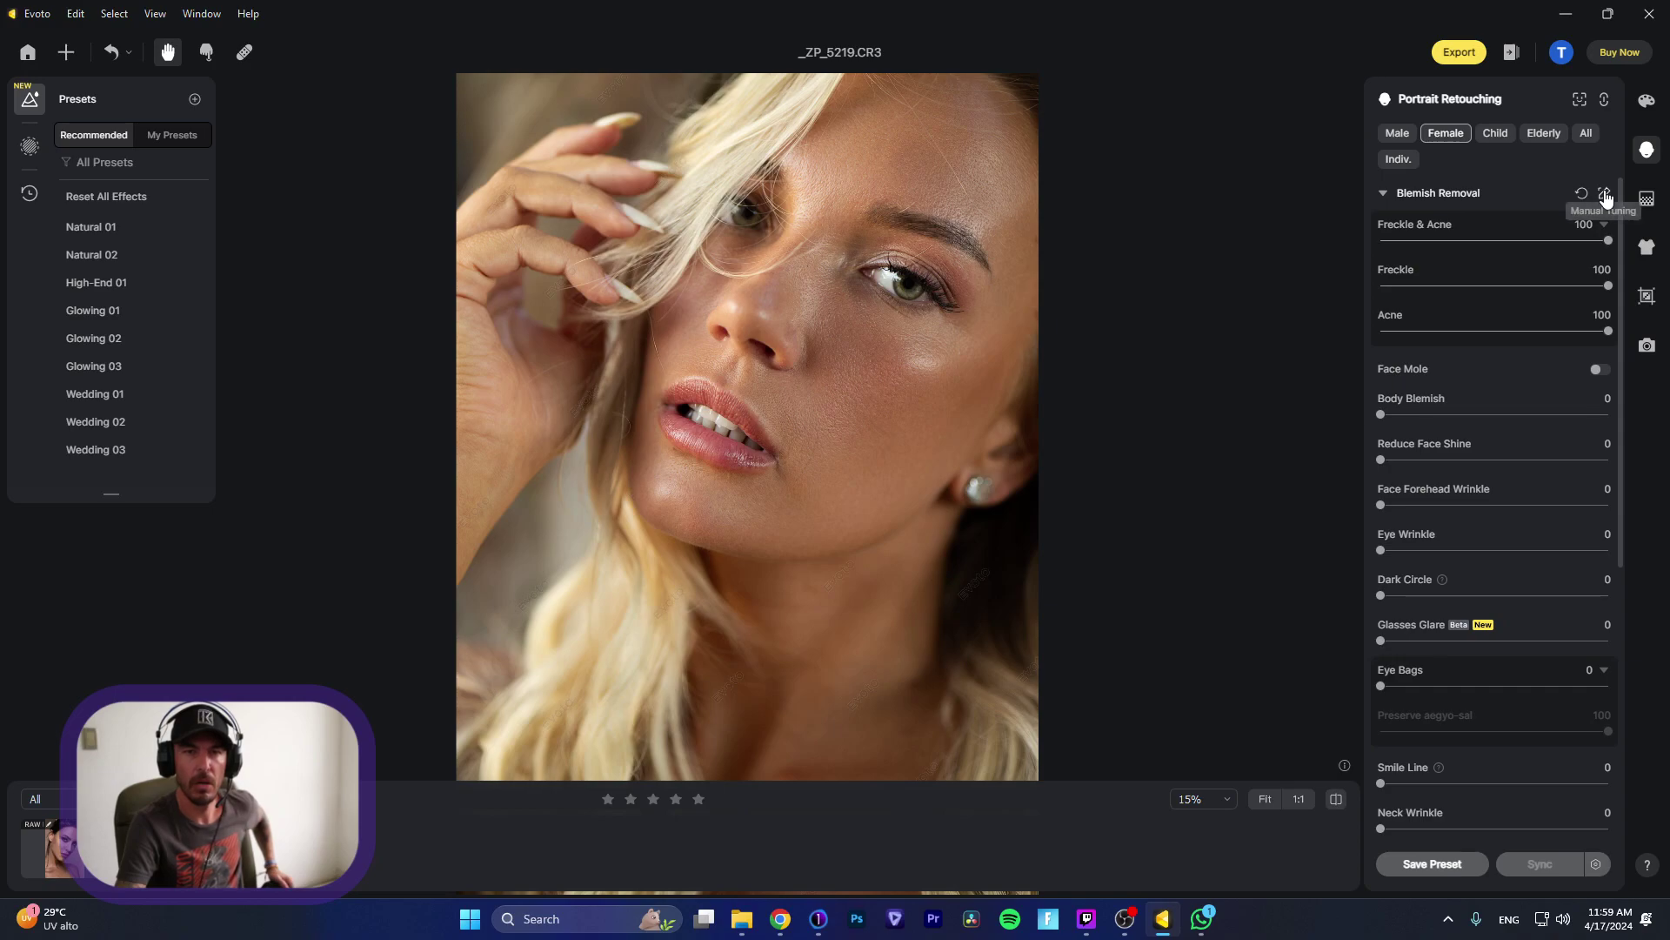
left_click(1383, 195)
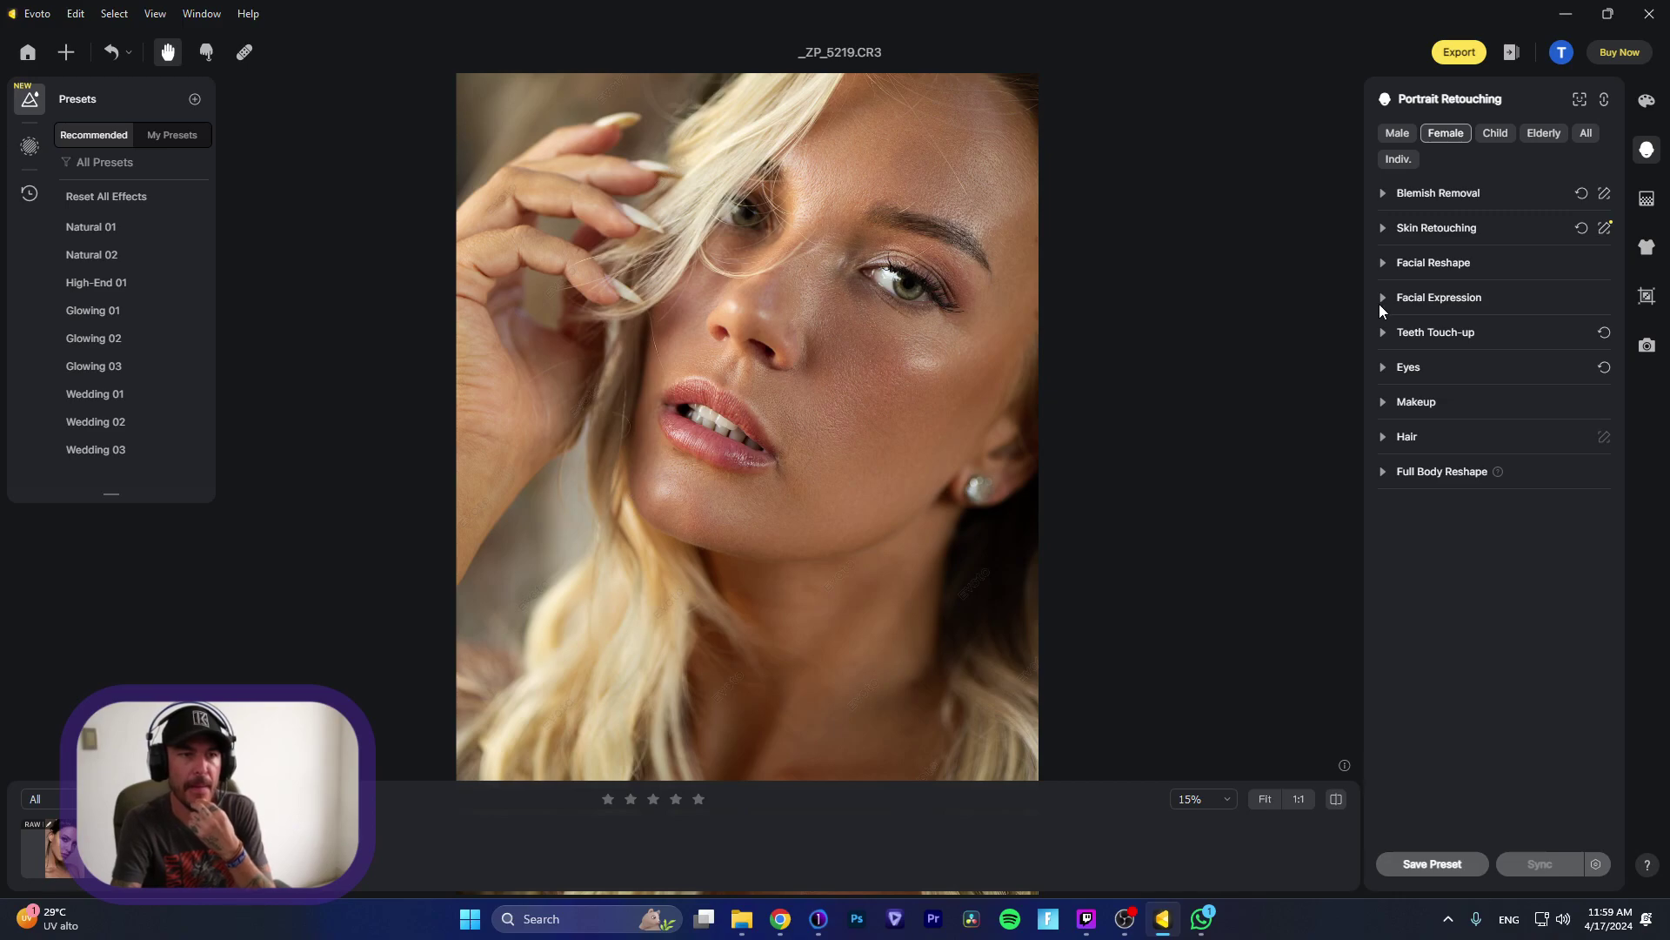
left_click(1382, 299)
left_click_drag(1445, 347, 1358, 344)
left_click(1381, 296)
left_click(1382, 228)
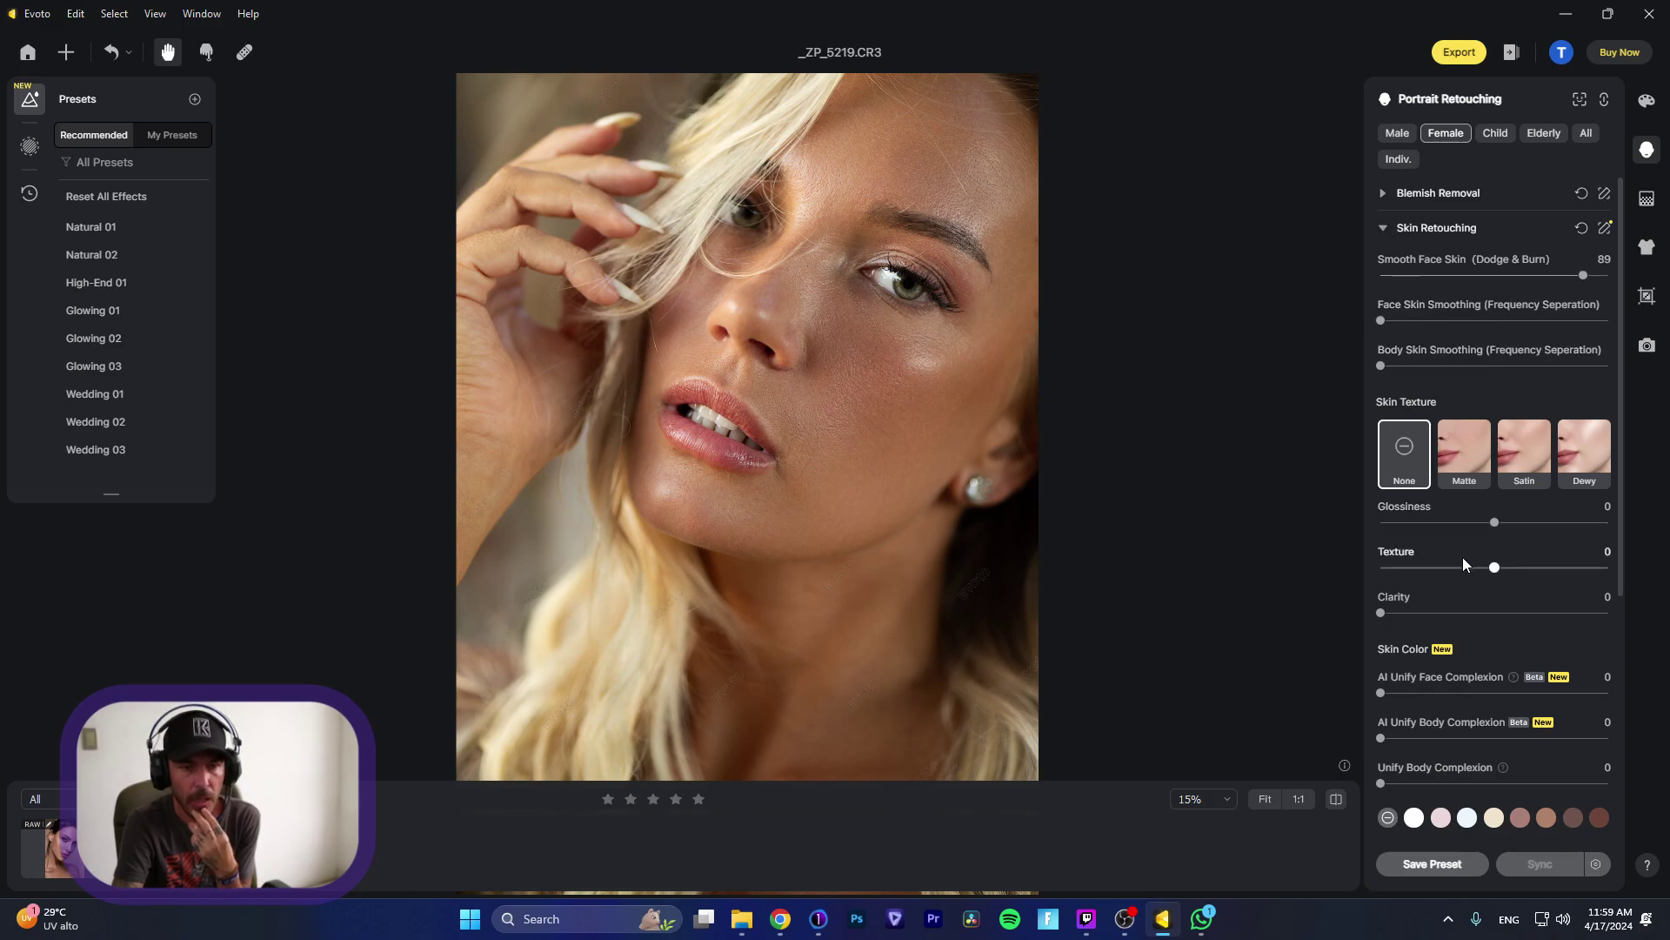
scroll(1464, 557, "down", 2)
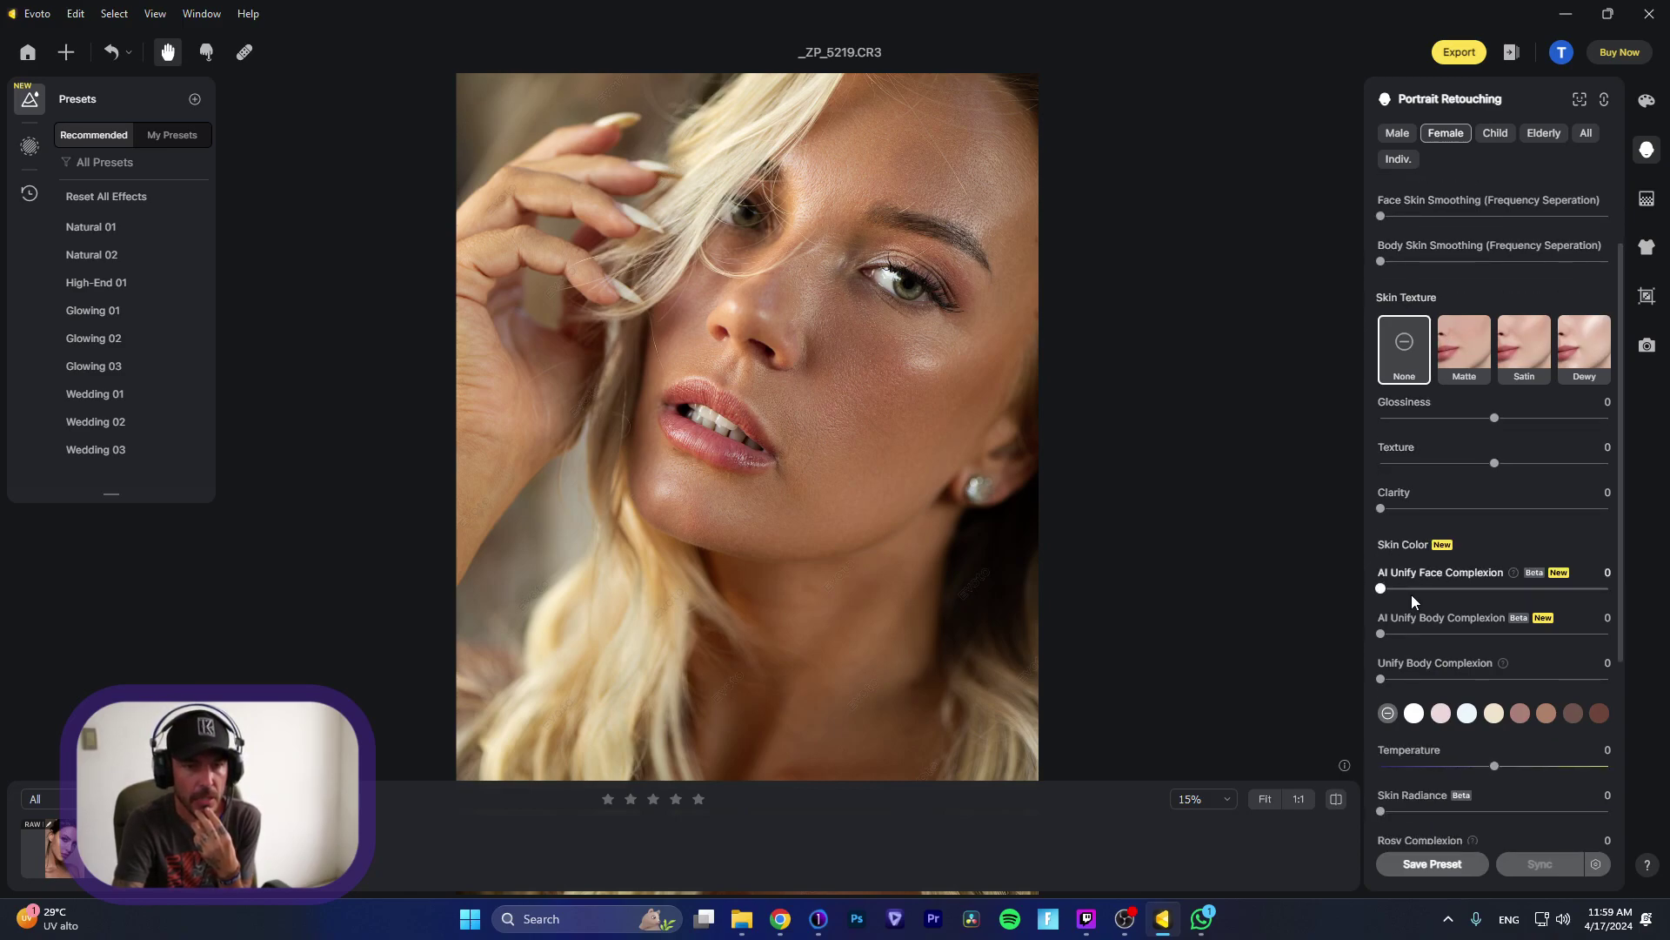
scroll(1412, 593, "up", 2)
Step: Reduce forehead wrinkles and dark circles, with Face Forehead Wrinkle at 45 and Dark Circle at 66
left_click(1383, 198)
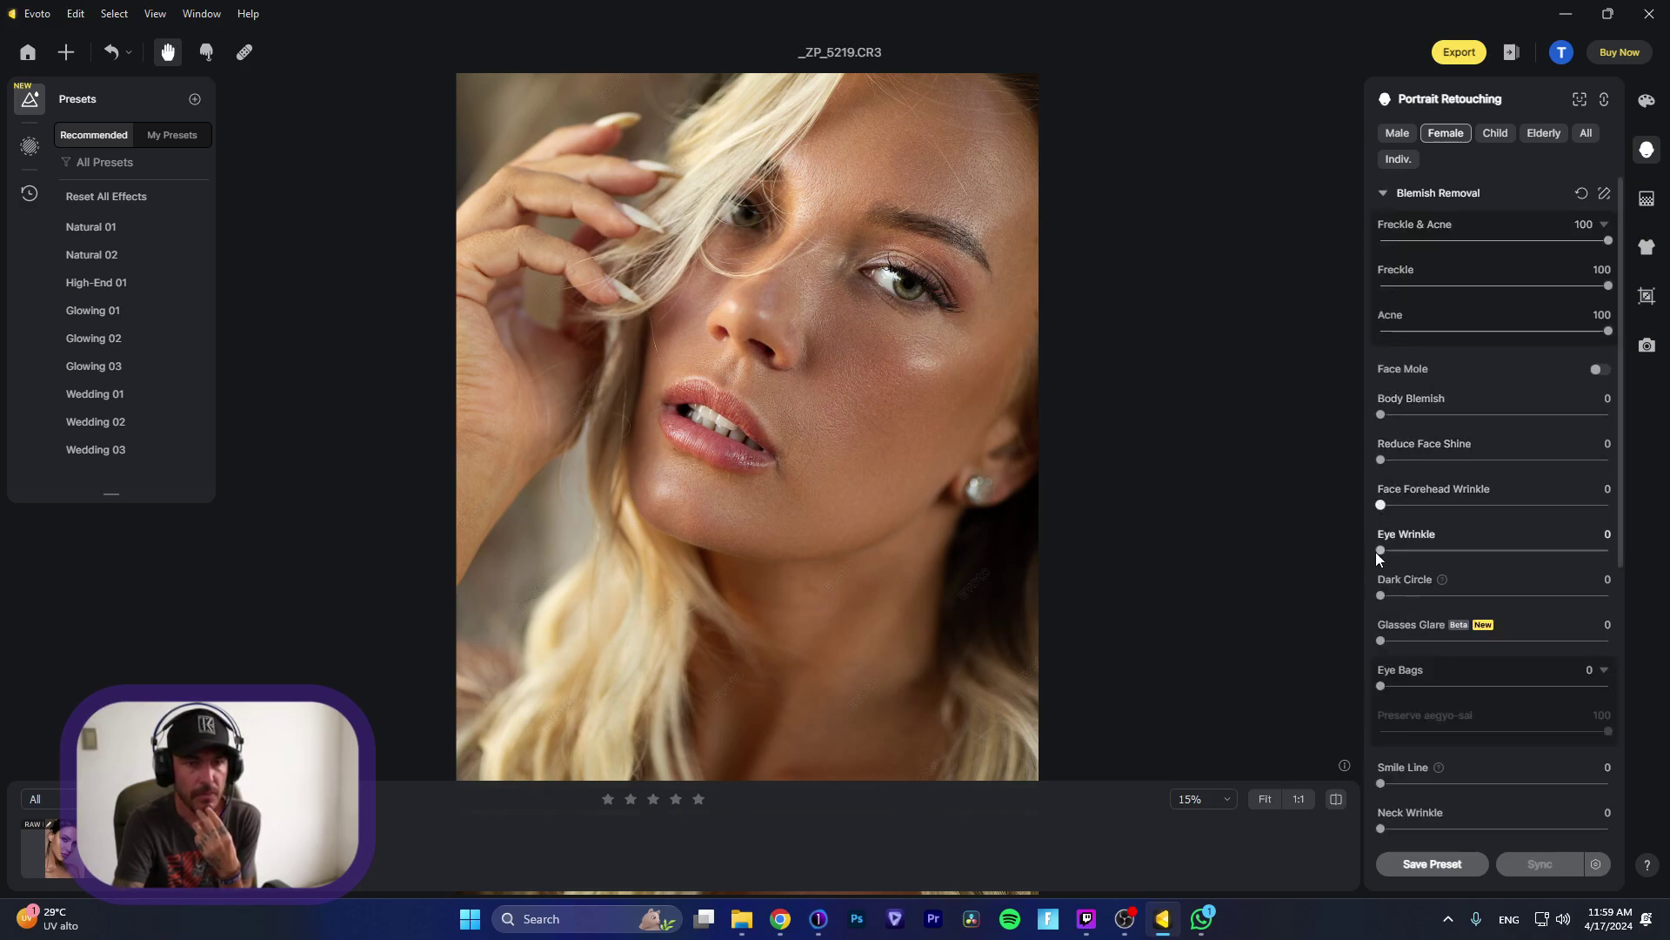
left_click_drag(1409, 506, 1485, 519)
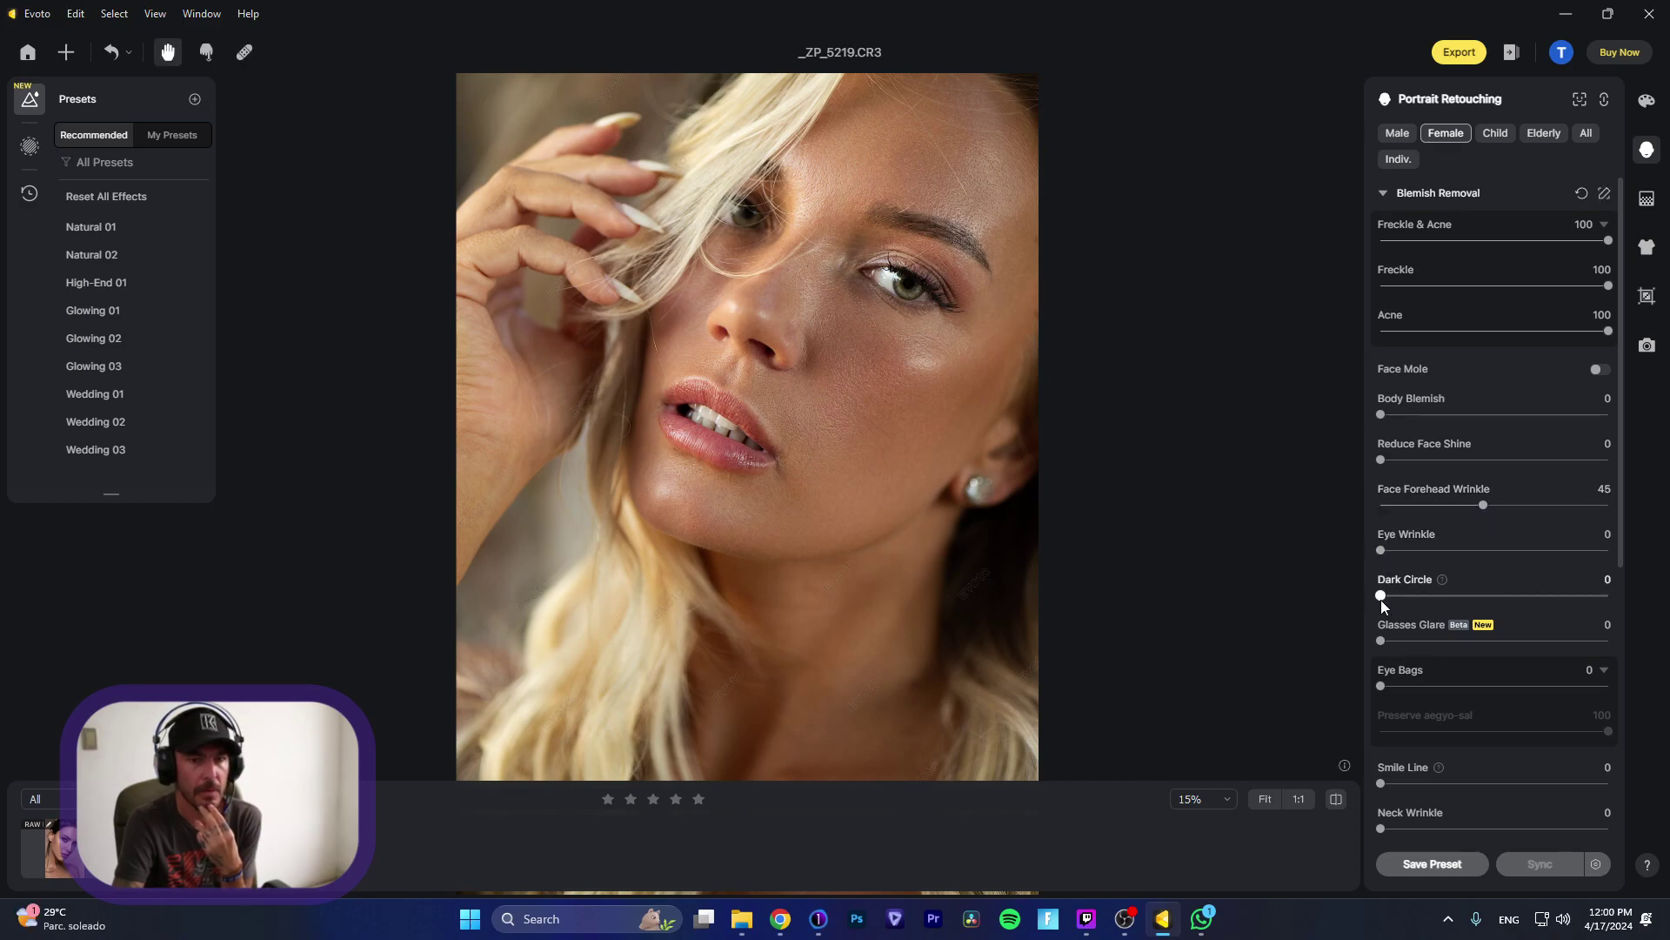
left_click_drag(1381, 597, 1456, 600)
left_click(1532, 590)
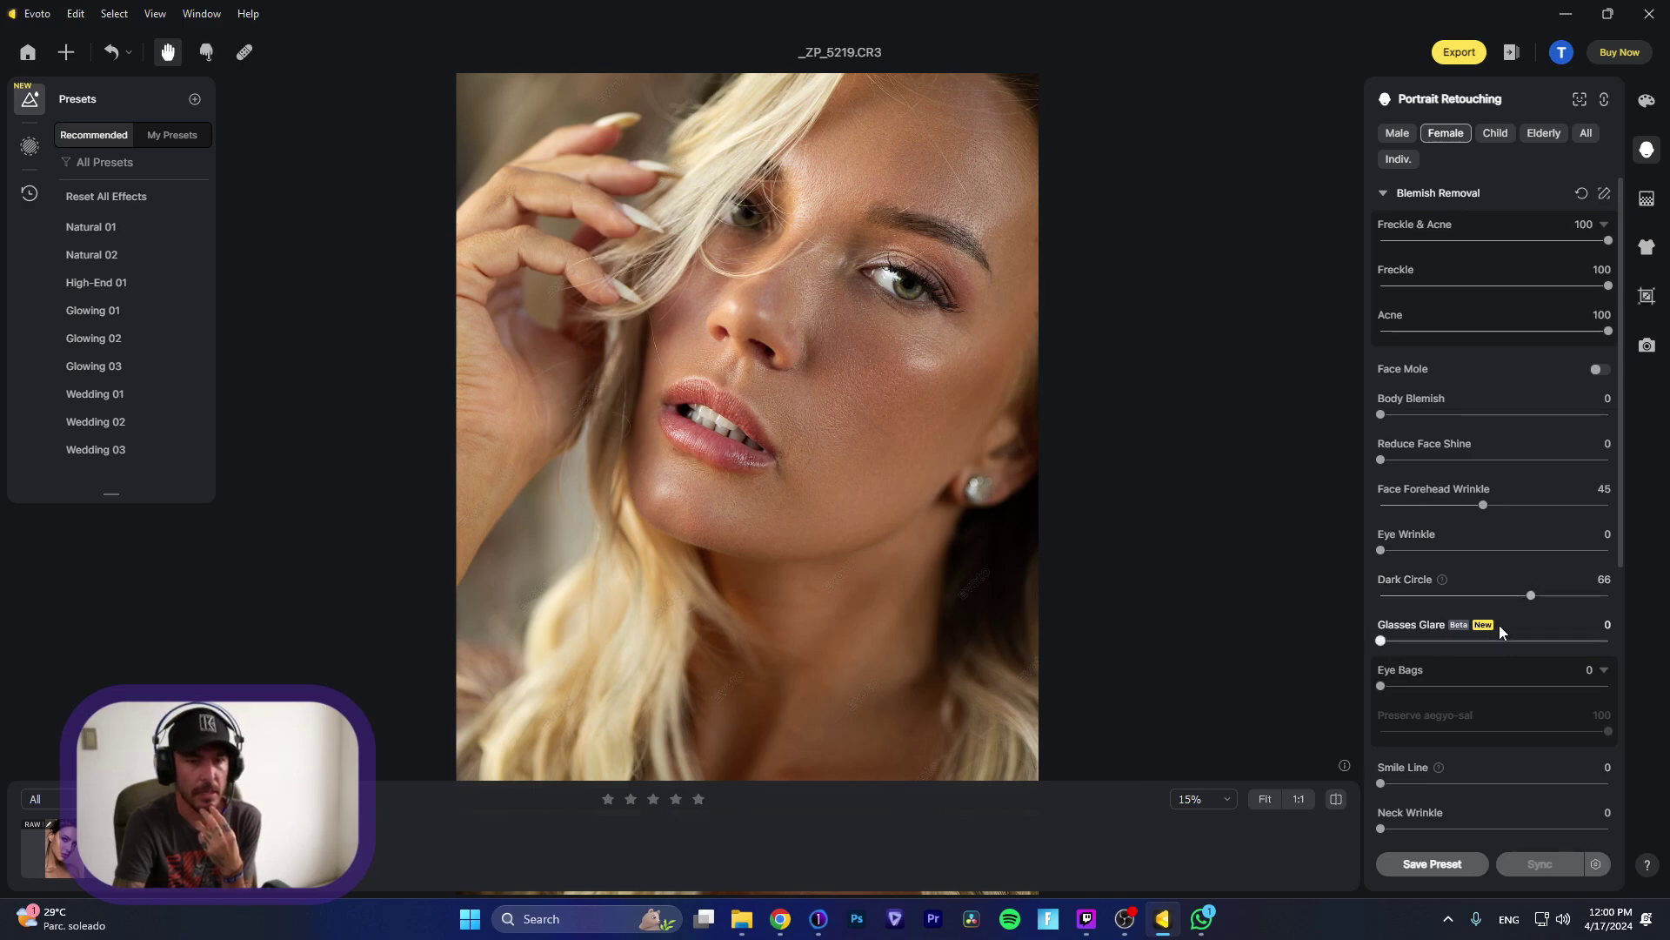
Step: Soften the smile lines at 69 and the neck wrinkles at 54, and review the remaining blemish removal settings
scroll(1500, 624, "down", 2)
left_click_drag(1384, 679, 1522, 679)
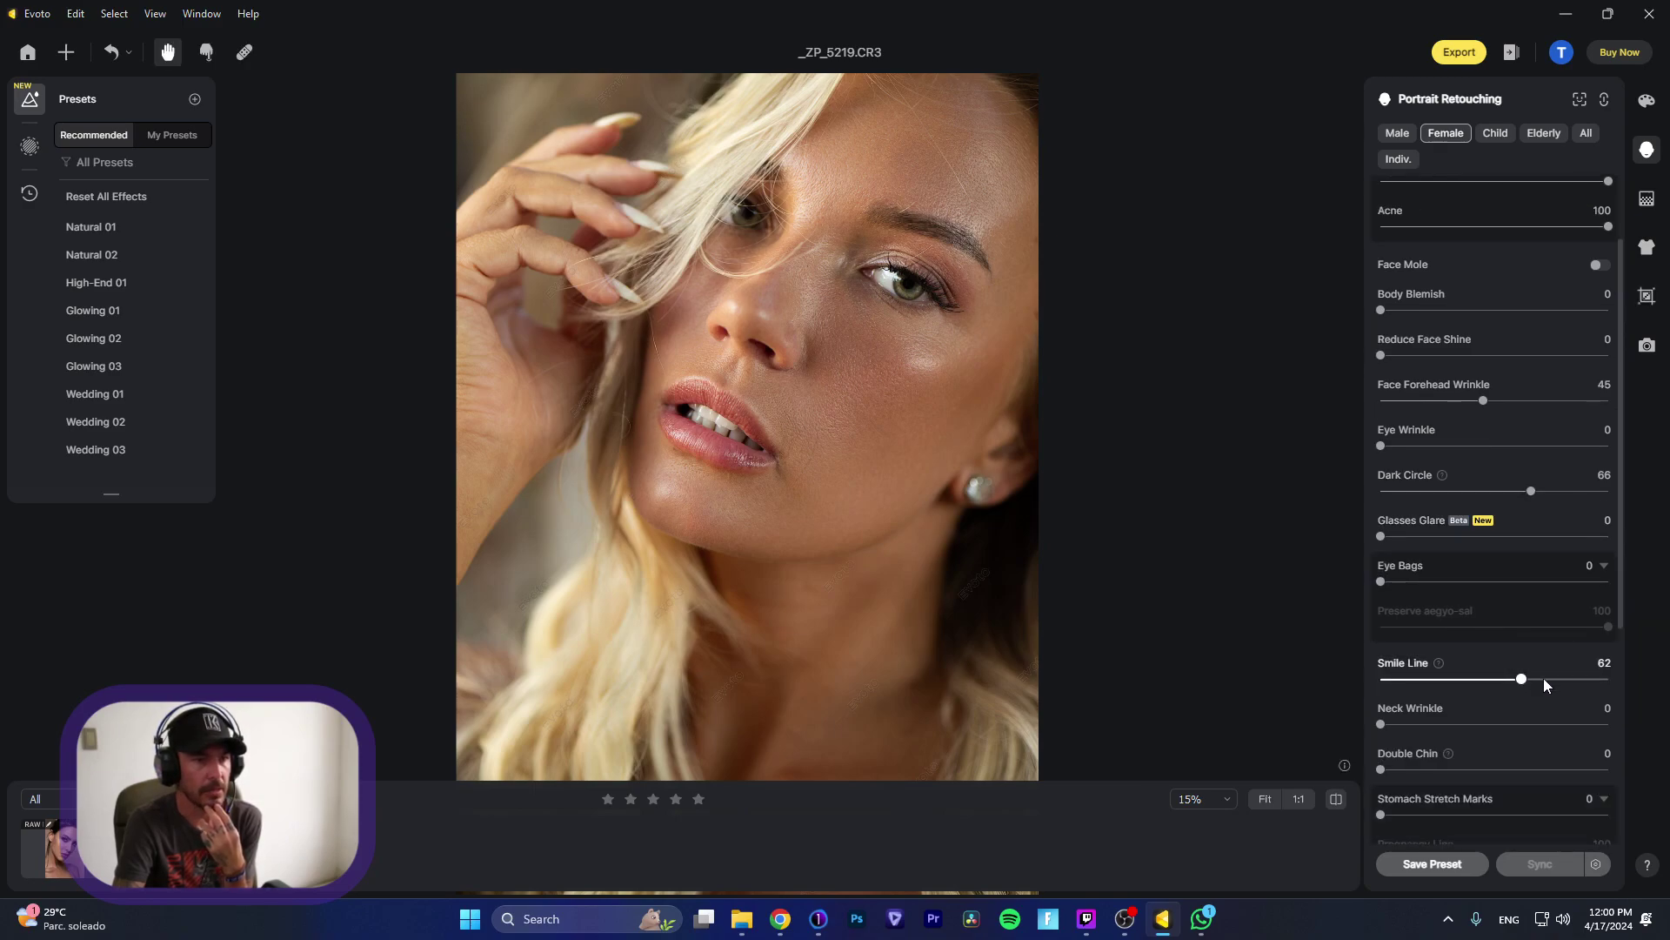
left_click(1539, 679)
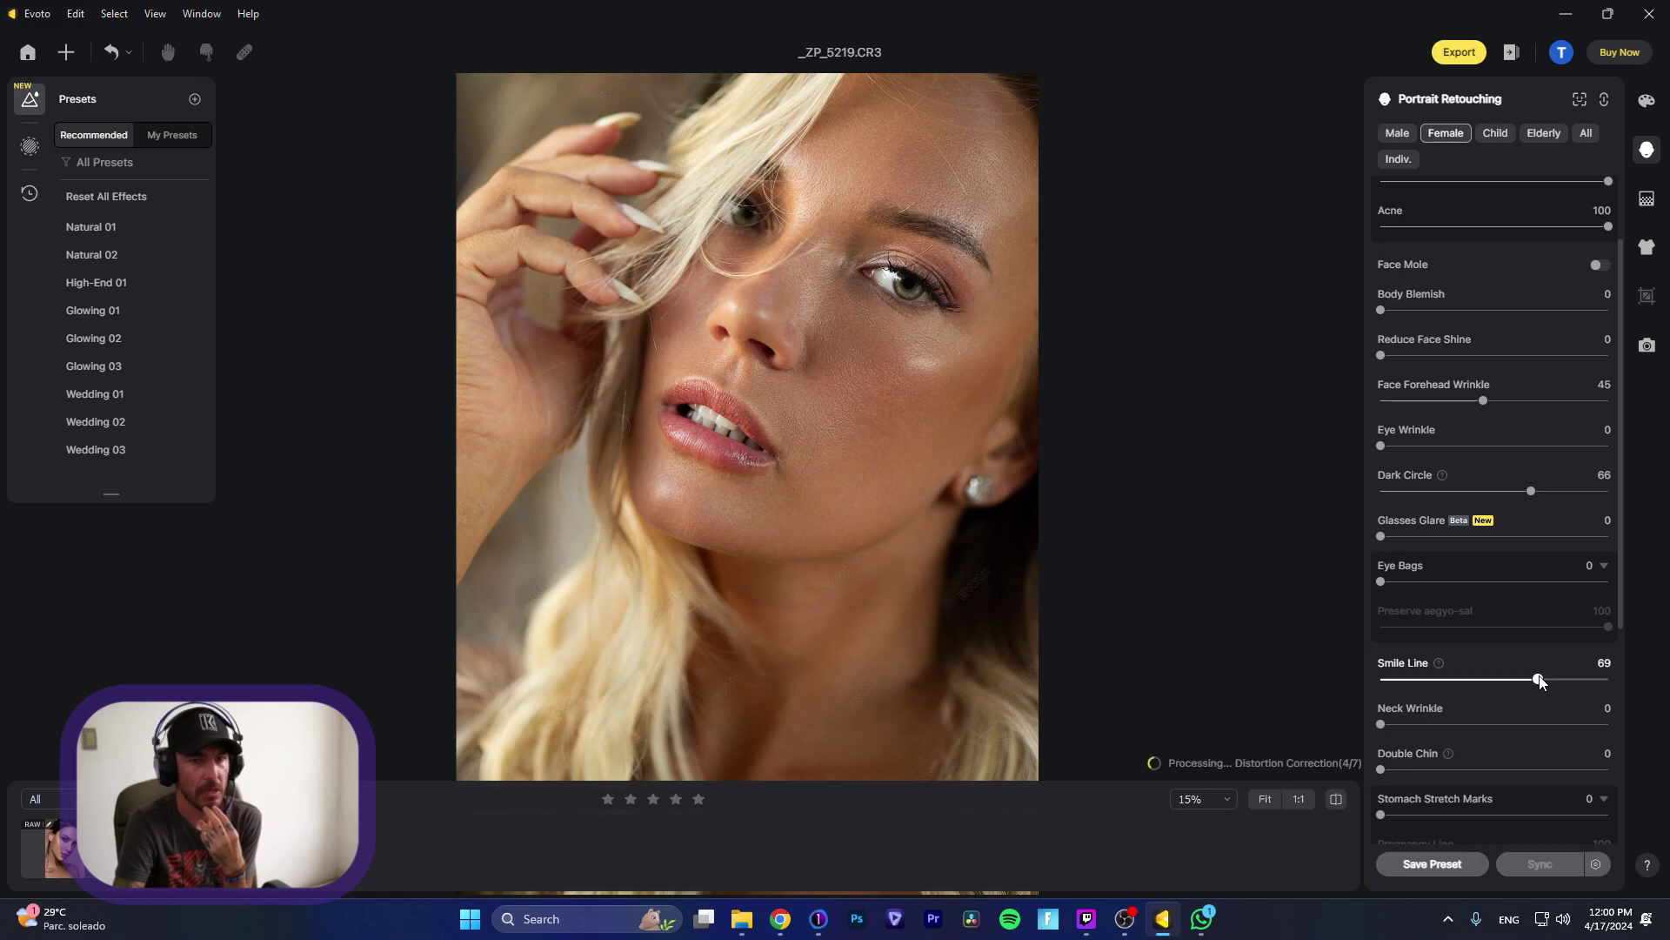
left_click_drag(1380, 724, 1502, 727)
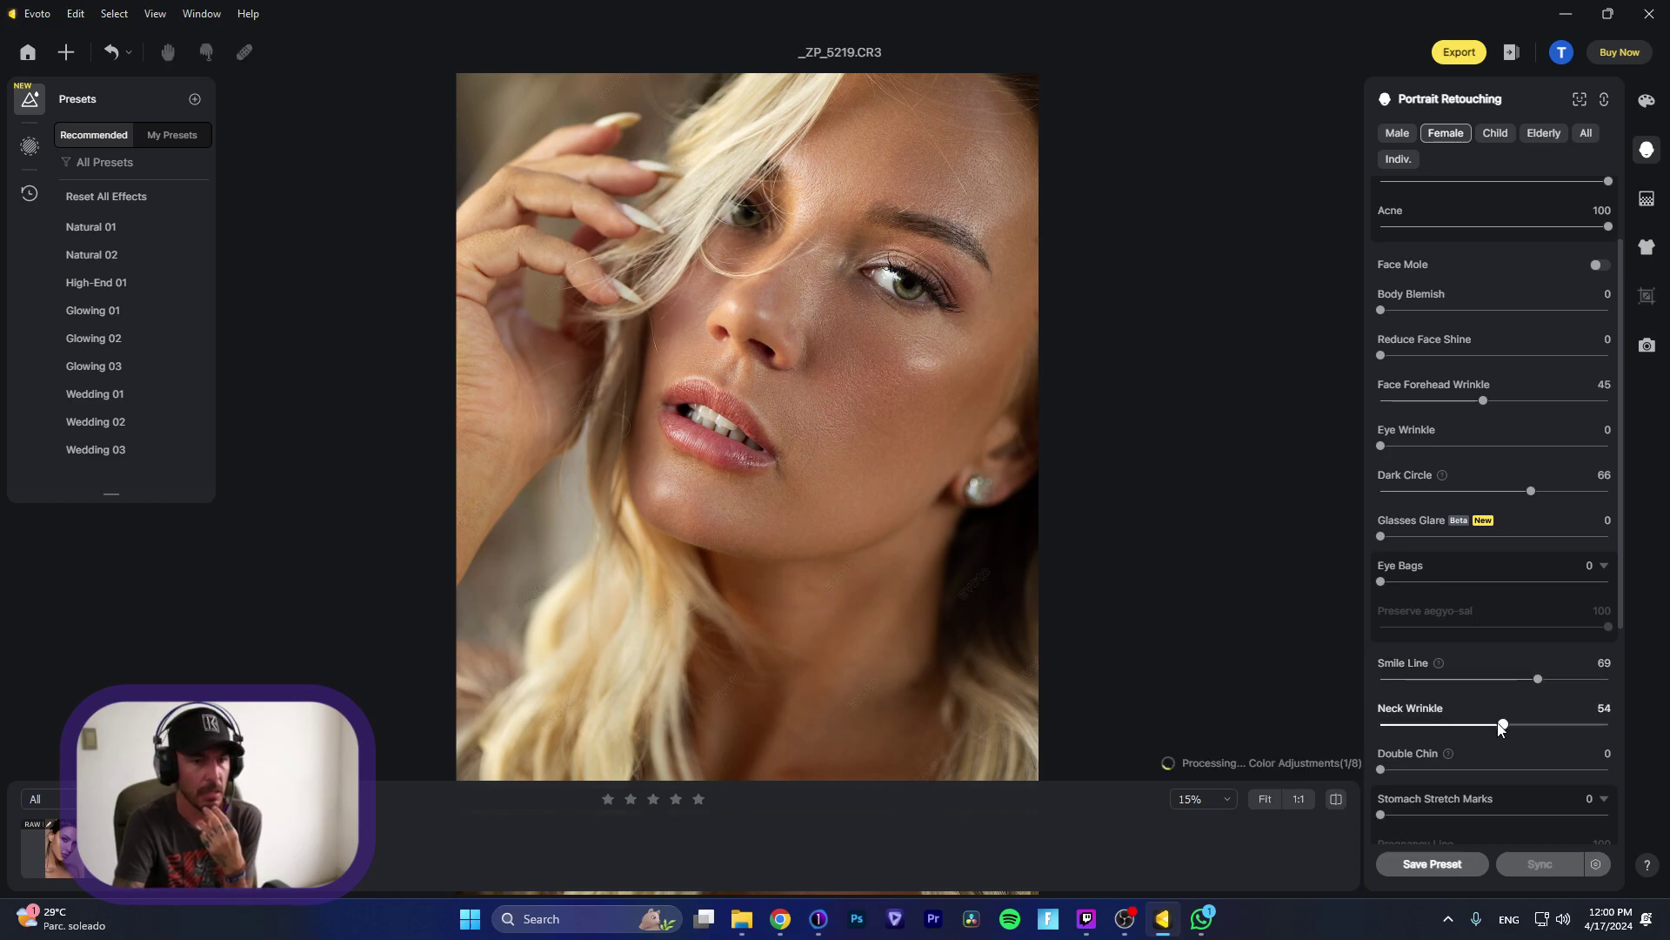
scroll(1448, 696, "down", 2)
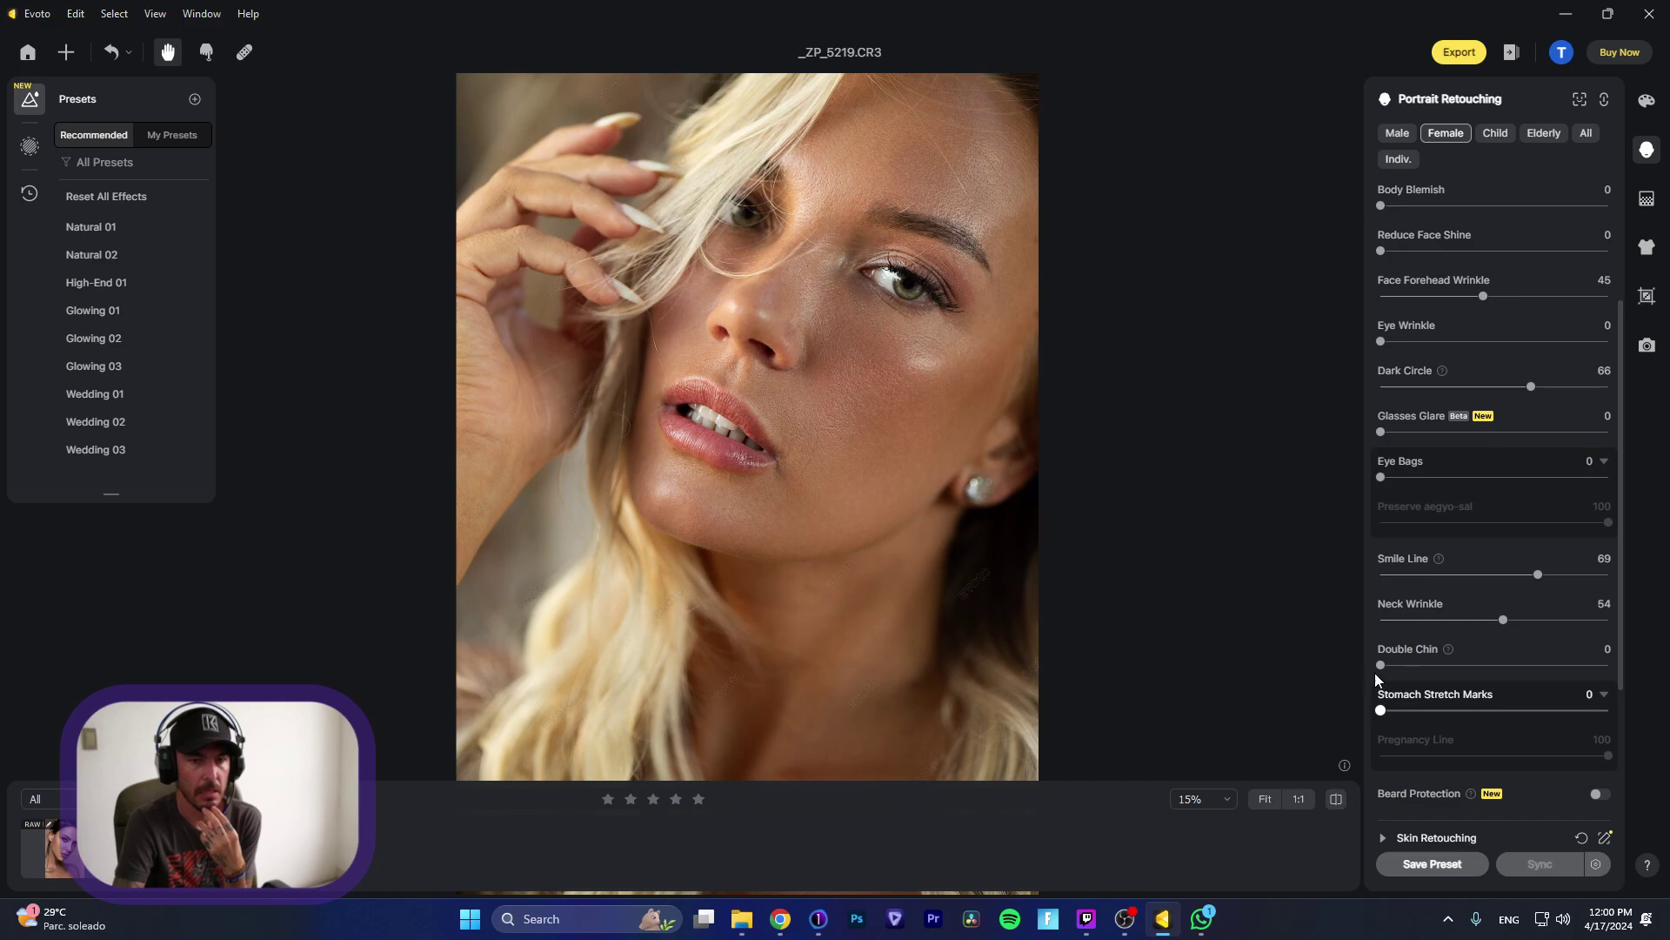
scroll(1404, 696, "down", 2)
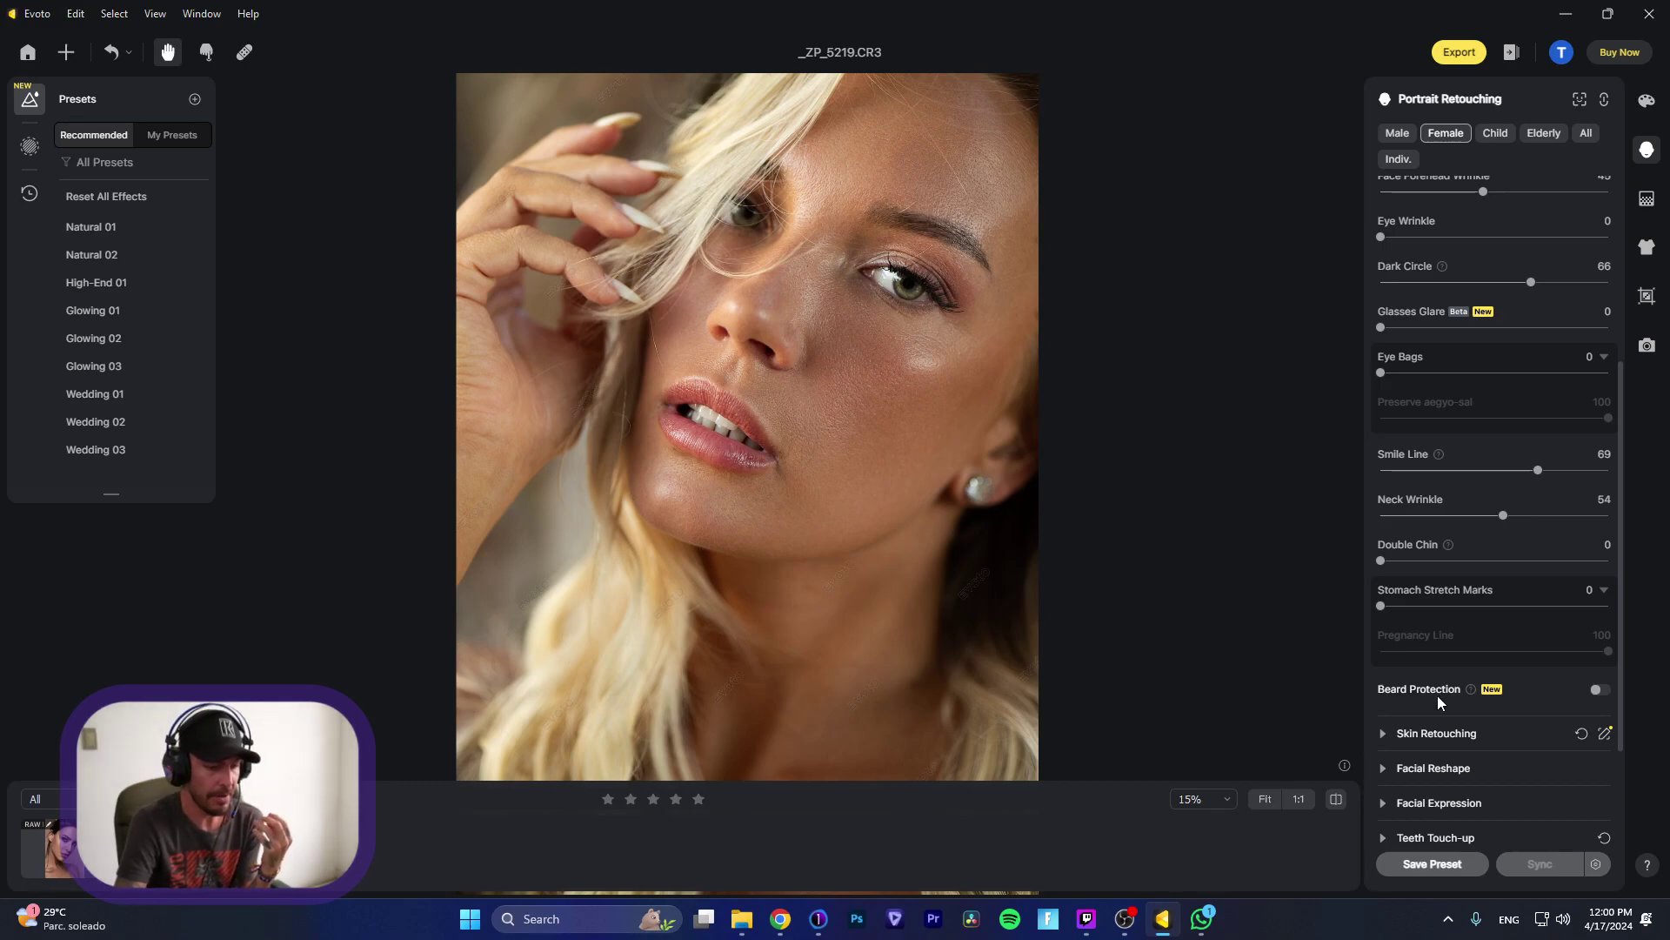
scroll(1437, 687, "up", 6)
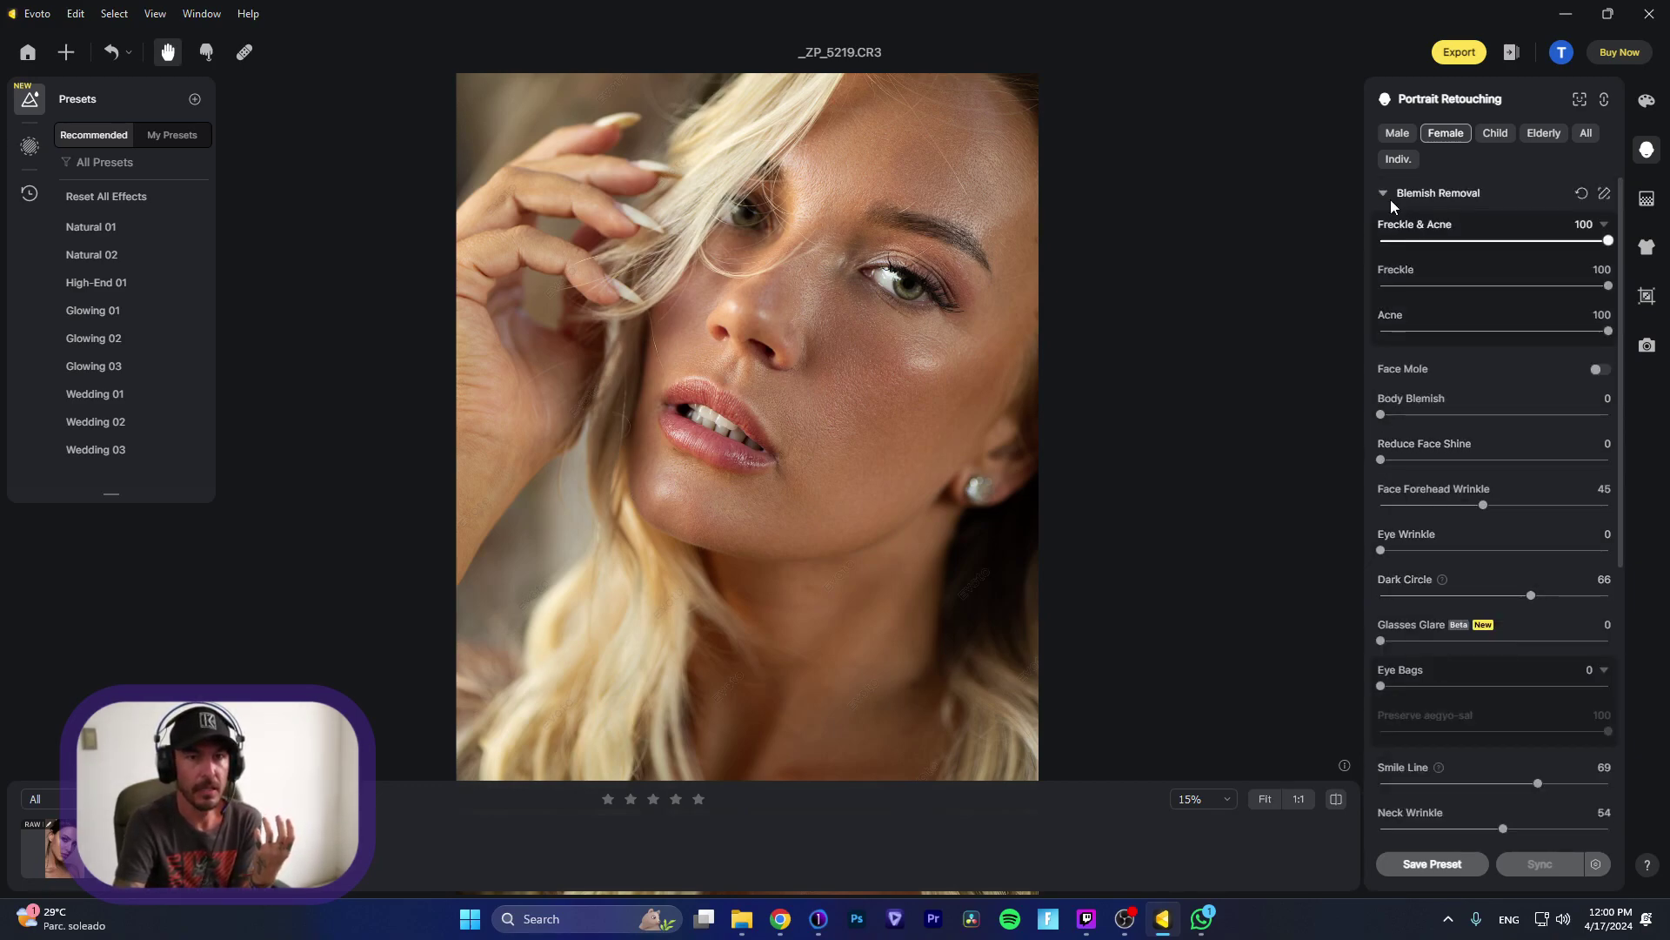
left_click(1382, 193)
Step: Inspect the retouched eyes, forehead, cheeks, mouth and neck of the portrait up close
scroll(972, 301, "up", 2)
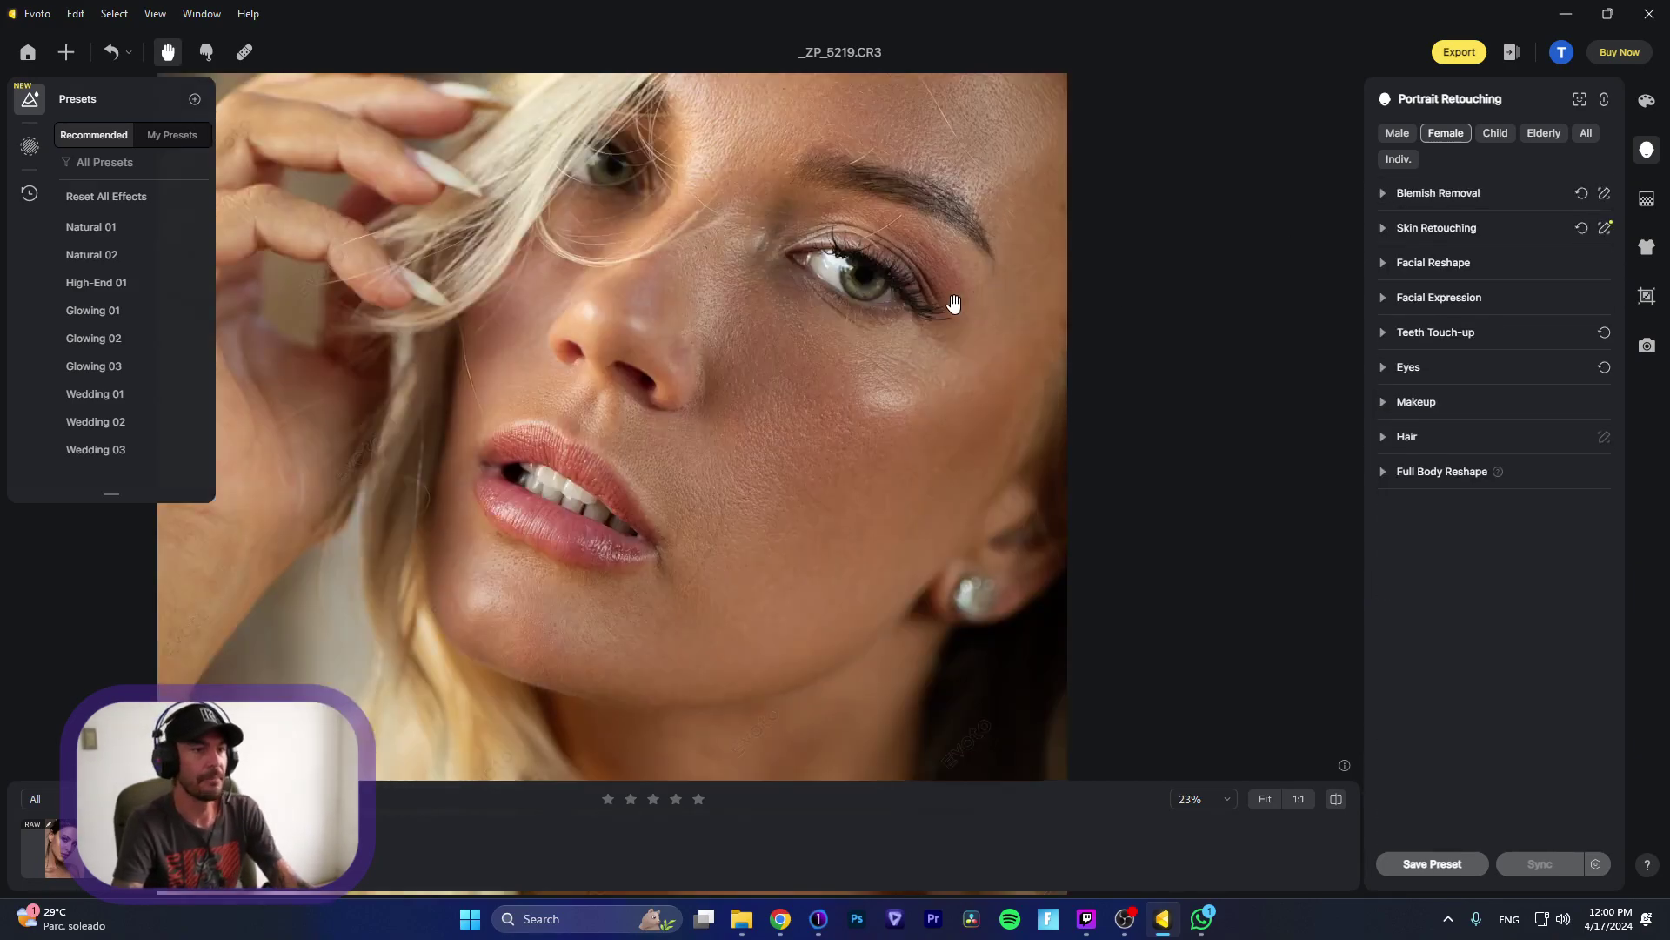
scroll(955, 304, "up", 1)
scroll(905, 343, "down", 3)
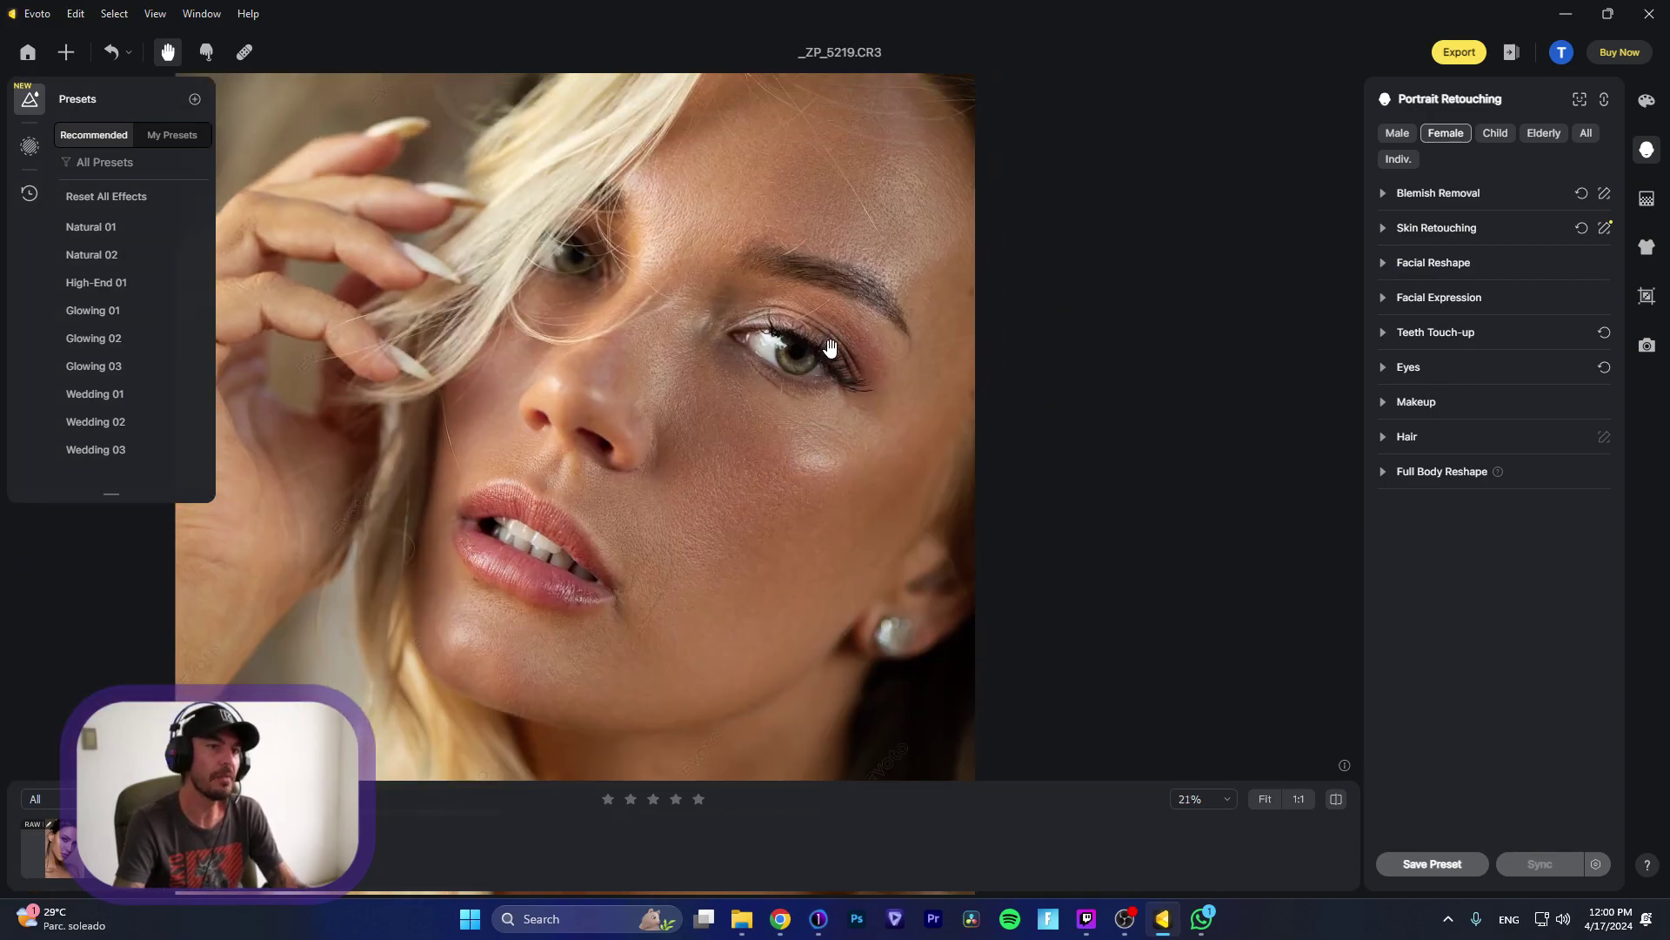
scroll(830, 347, "up", 2)
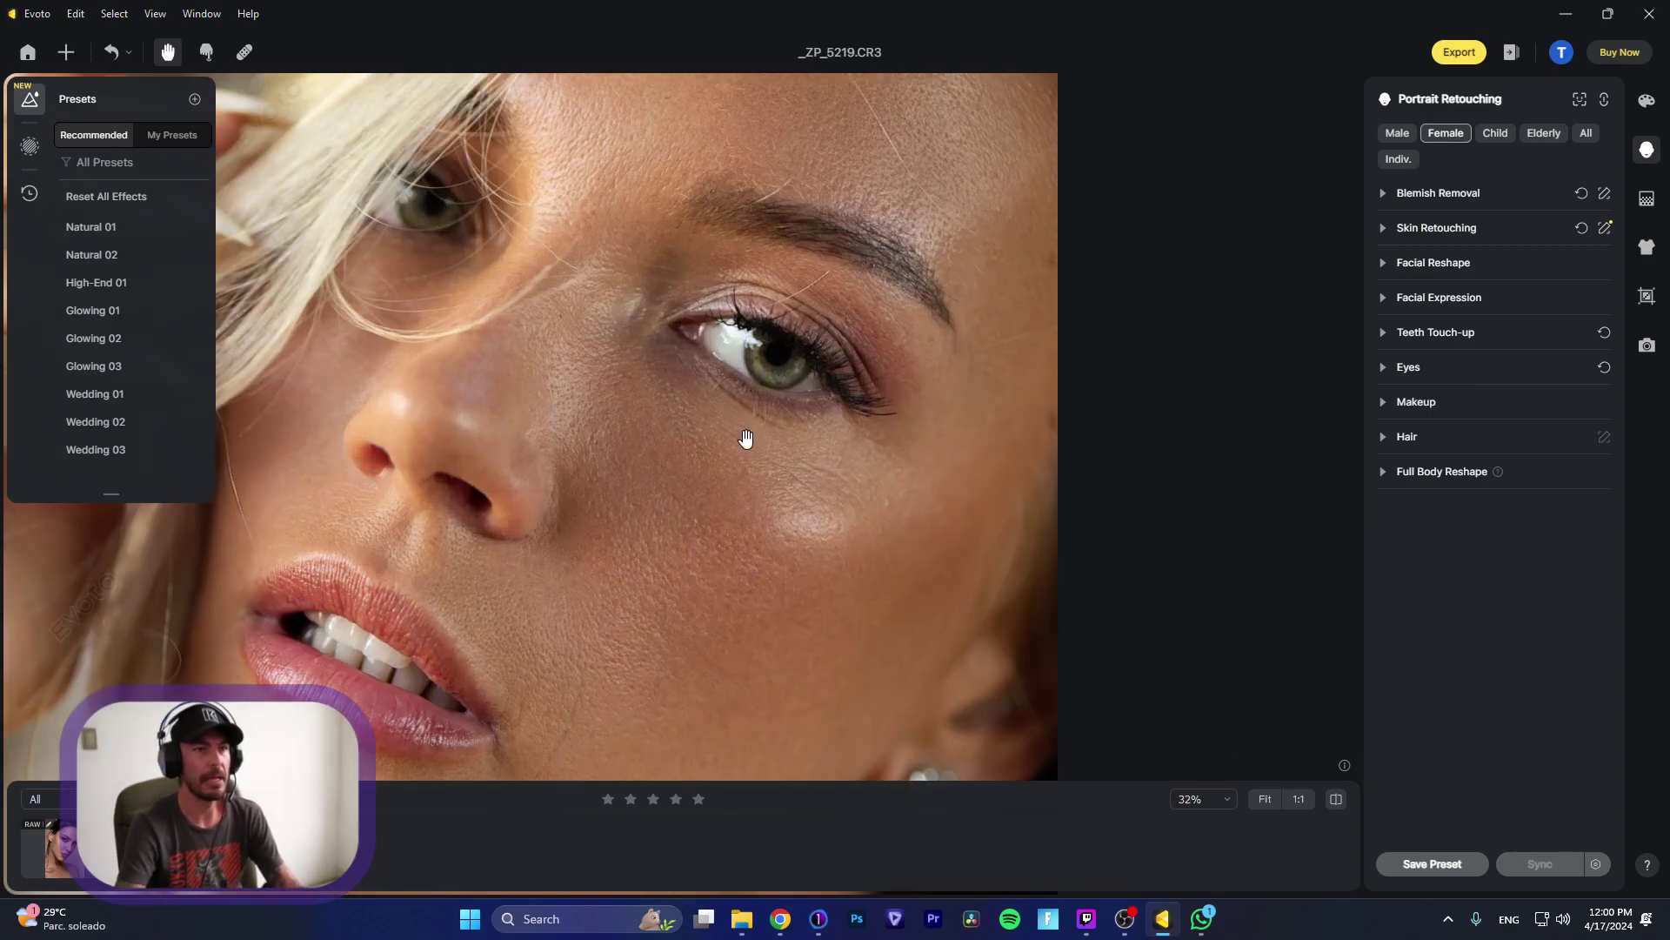
left_click_drag(766, 462, 779, 586)
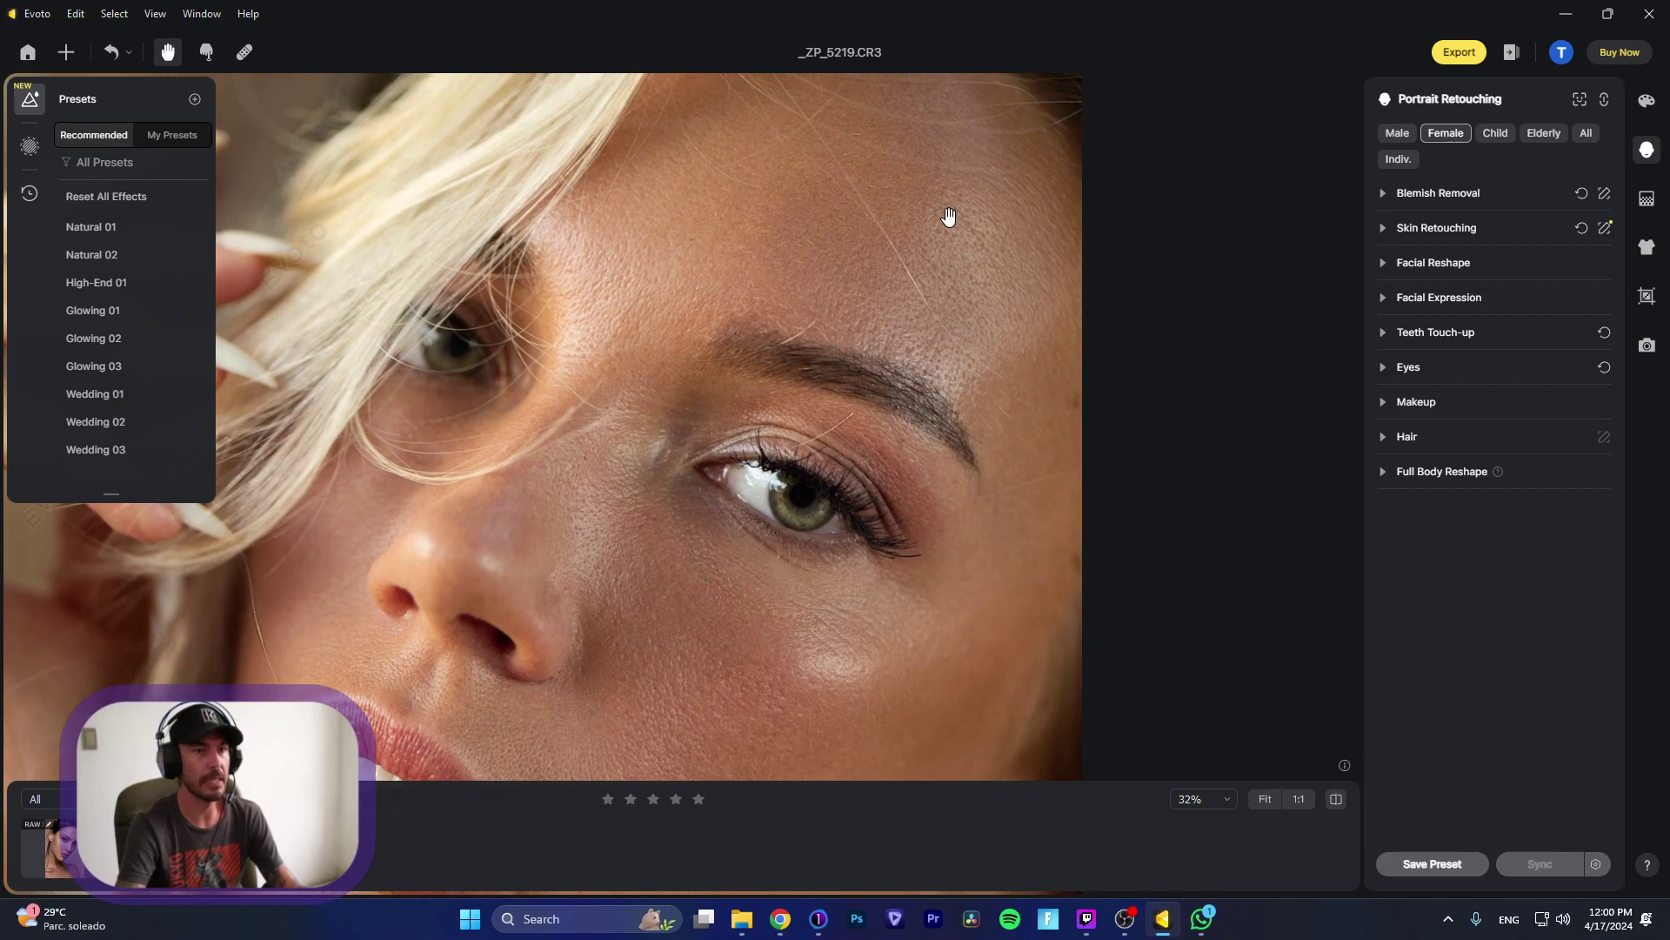
scroll(815, 259, "down", 5)
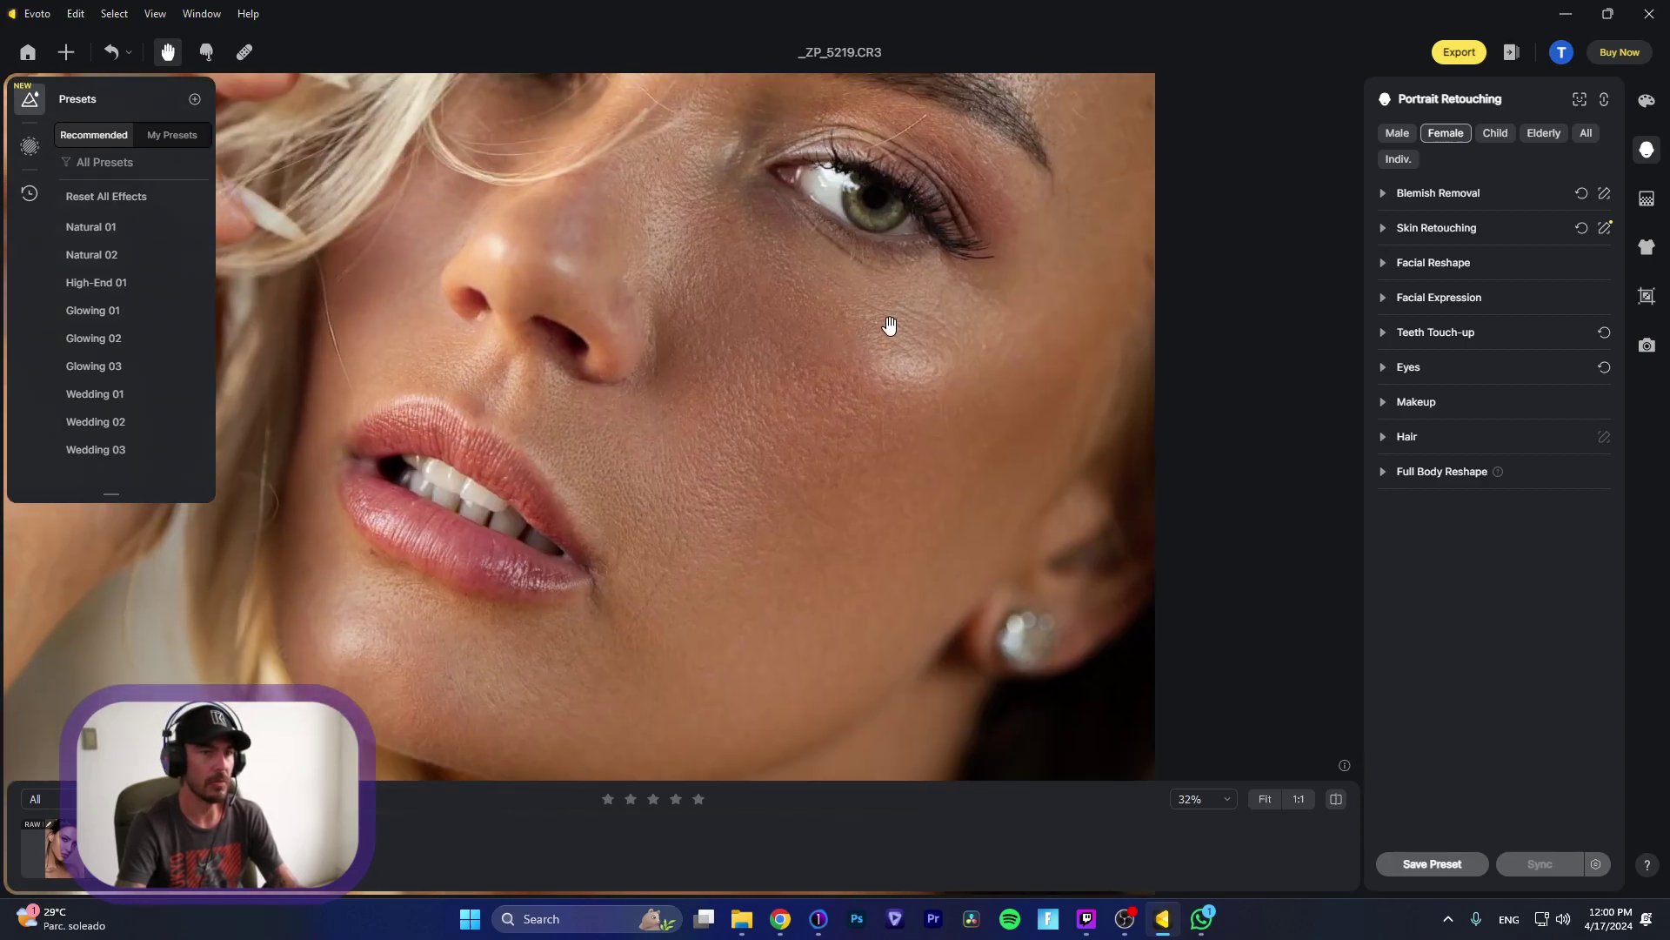
scroll(783, 365, "down", 2)
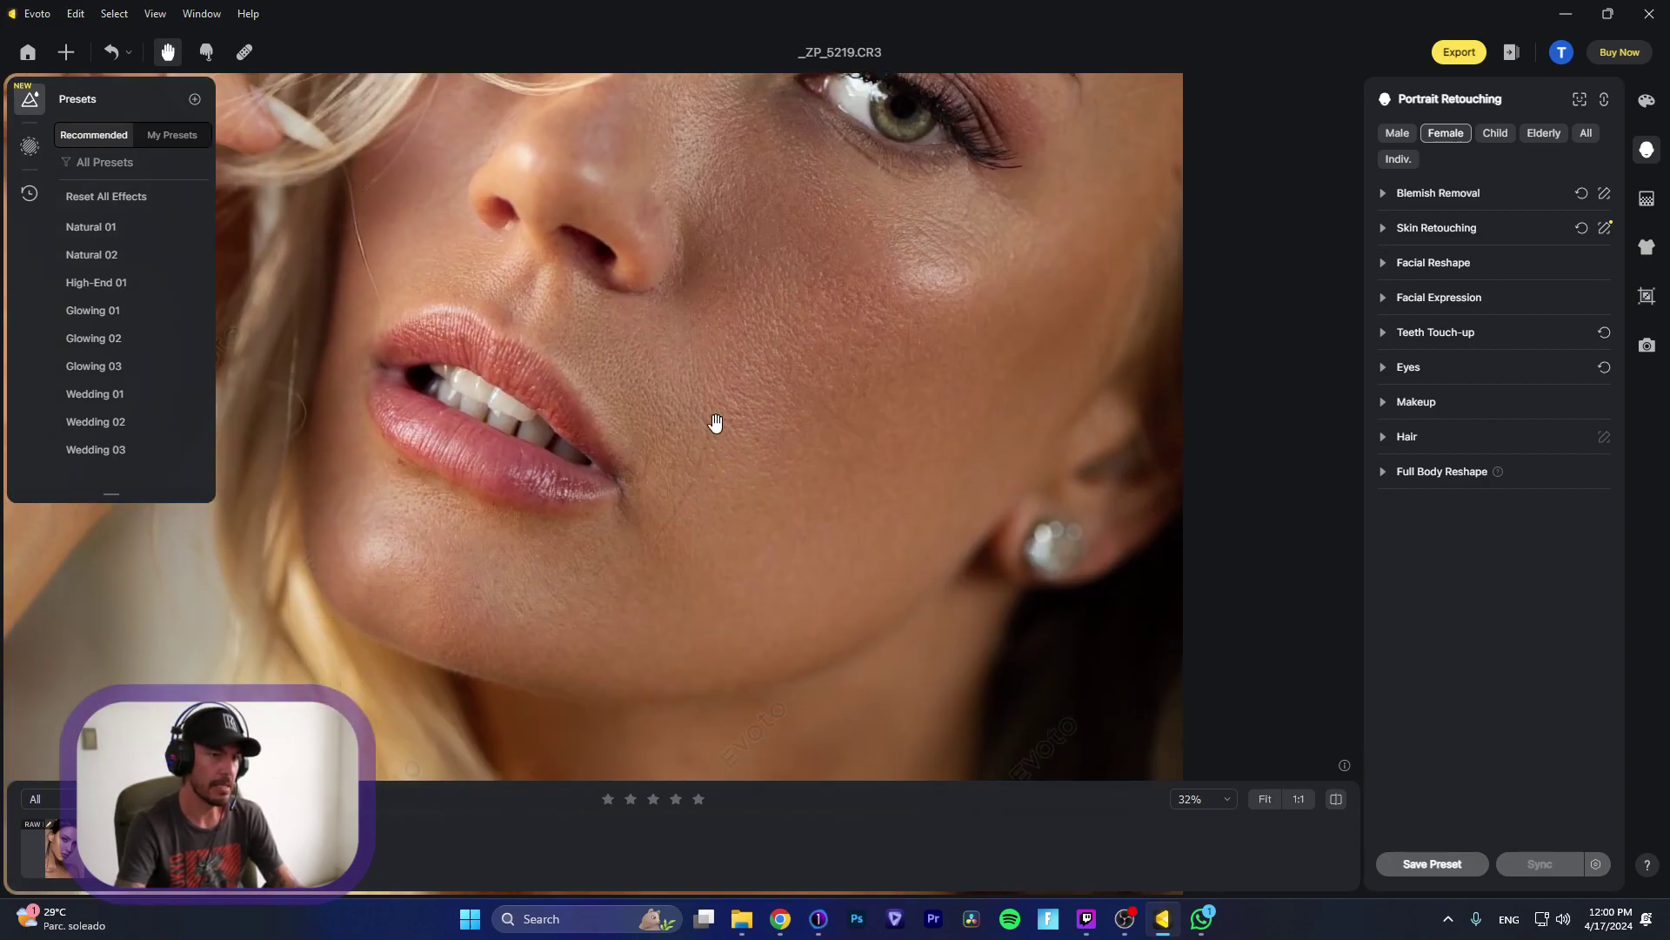
scroll(615, 388, "down", 3)
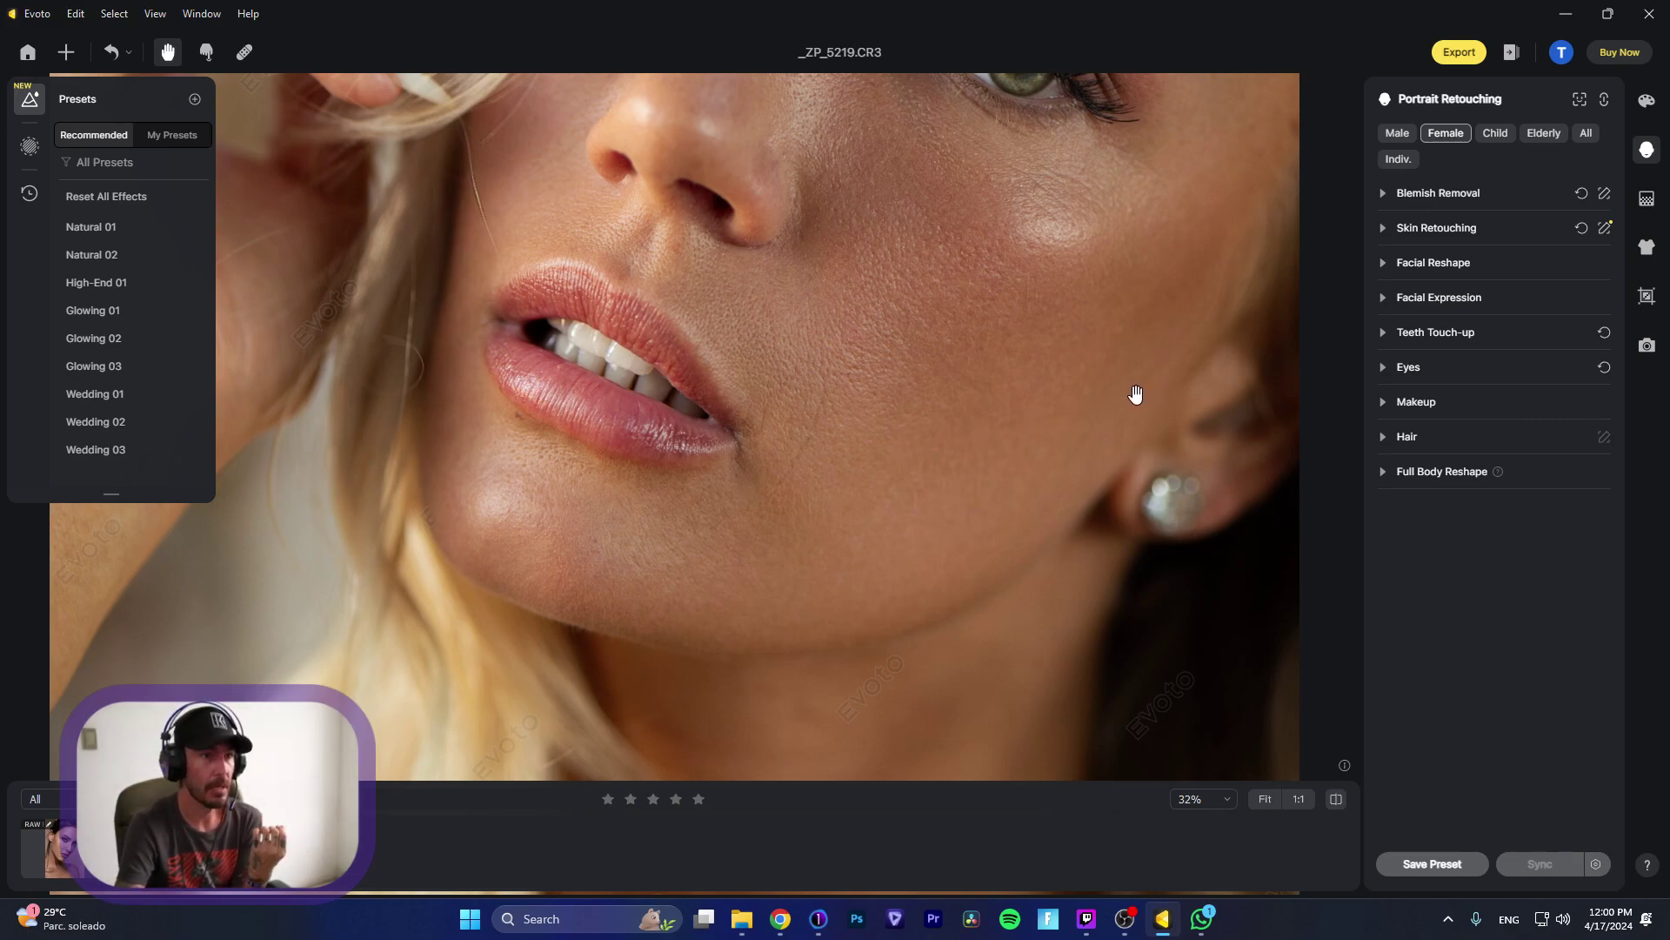
scroll(971, 441, "up", 6)
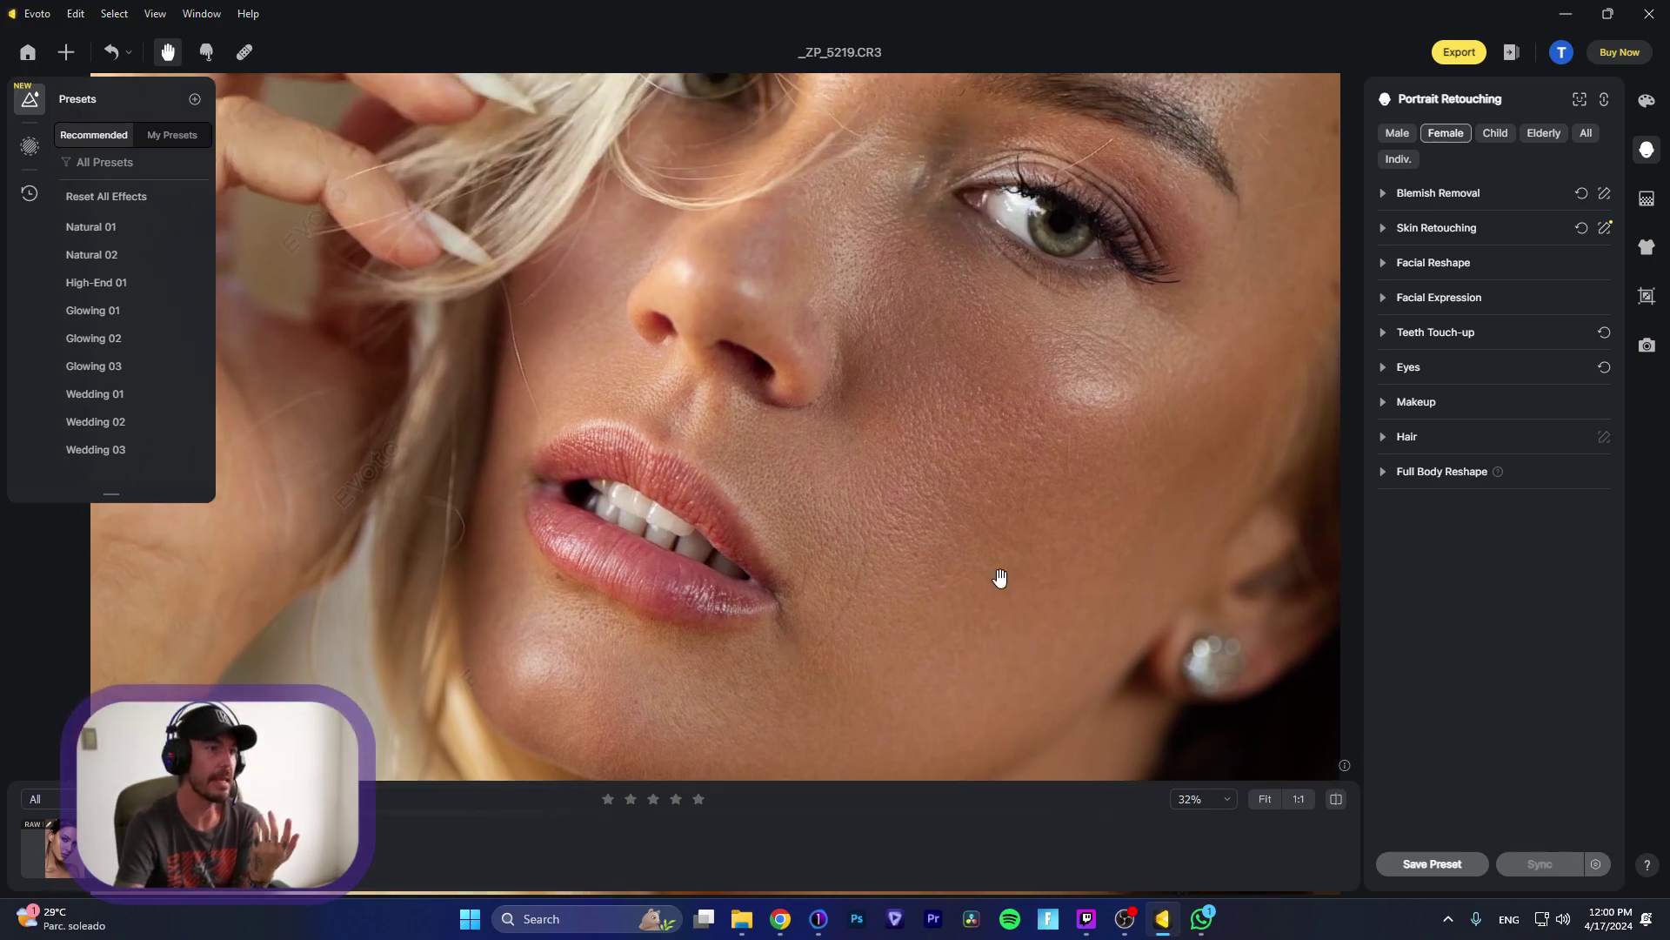
scroll(834, 513, "down", 3)
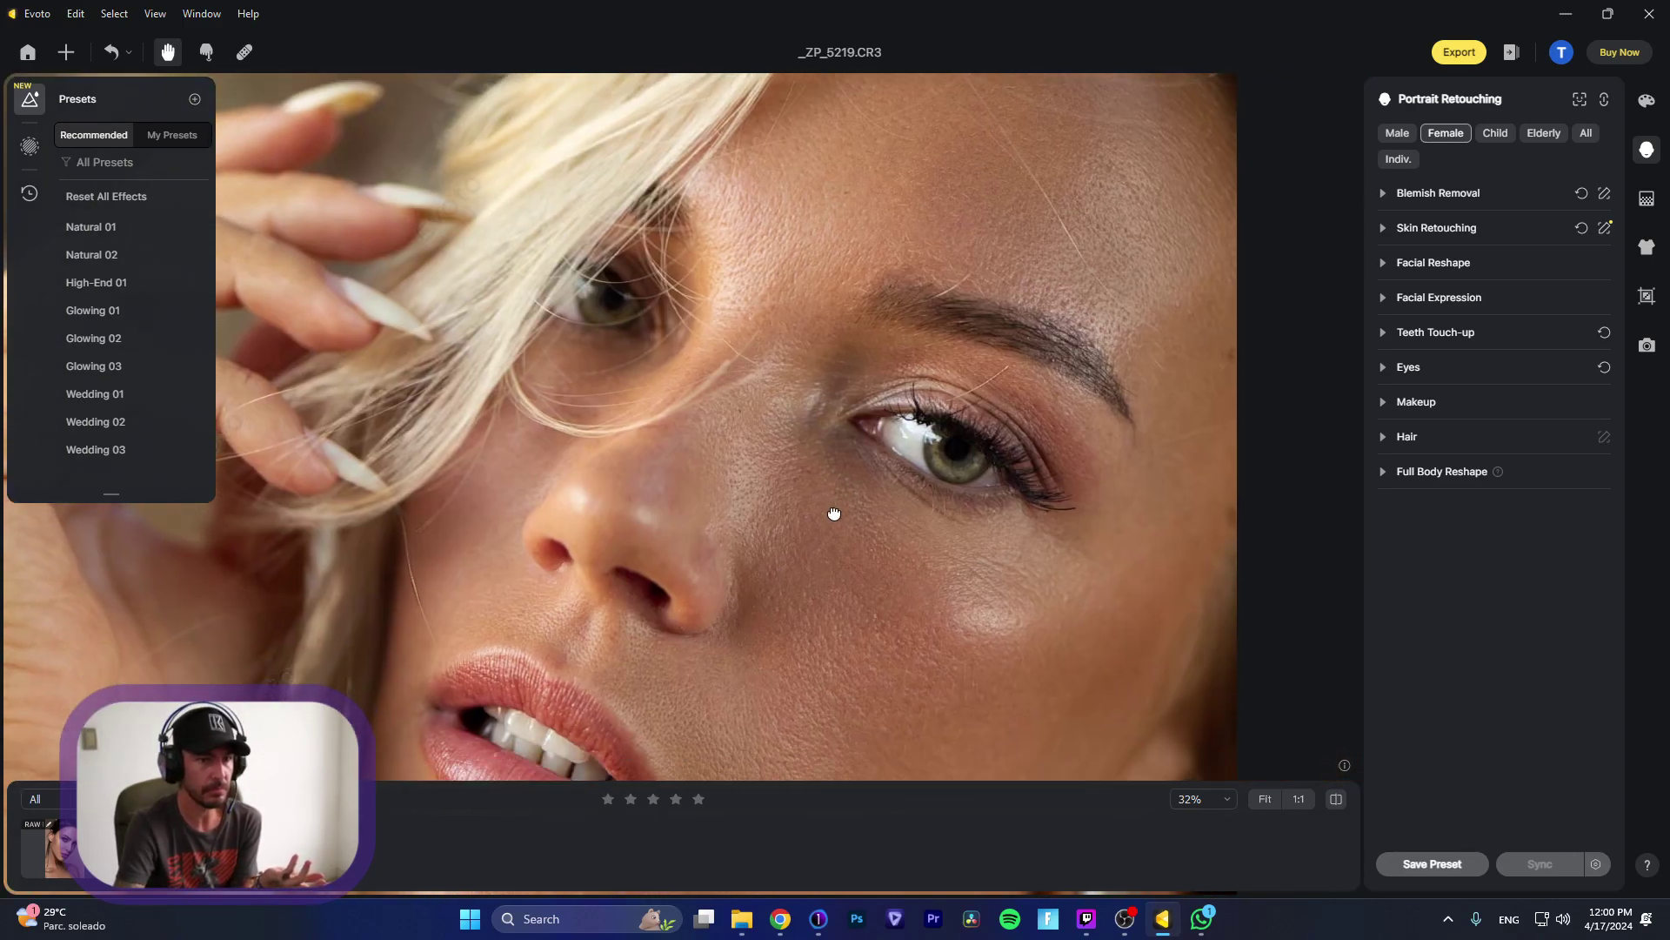
scroll(828, 511, "down", 10)
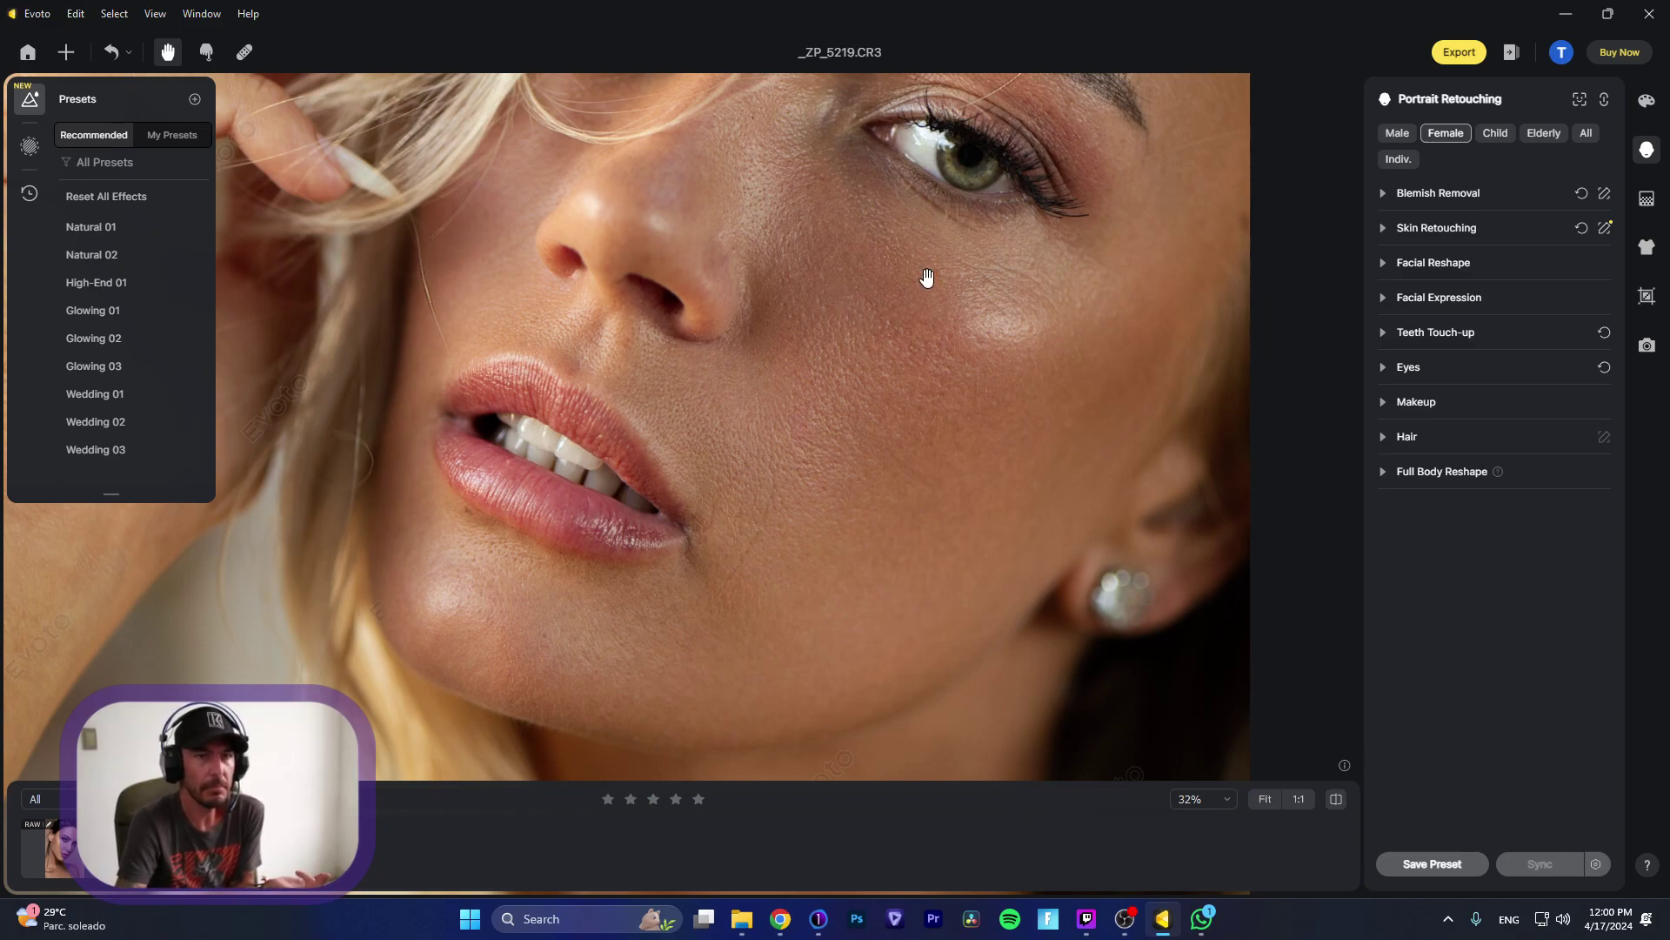
Step: Export the retouched portrait to the folder of the original photo using Quick Export
left_click(1459, 53)
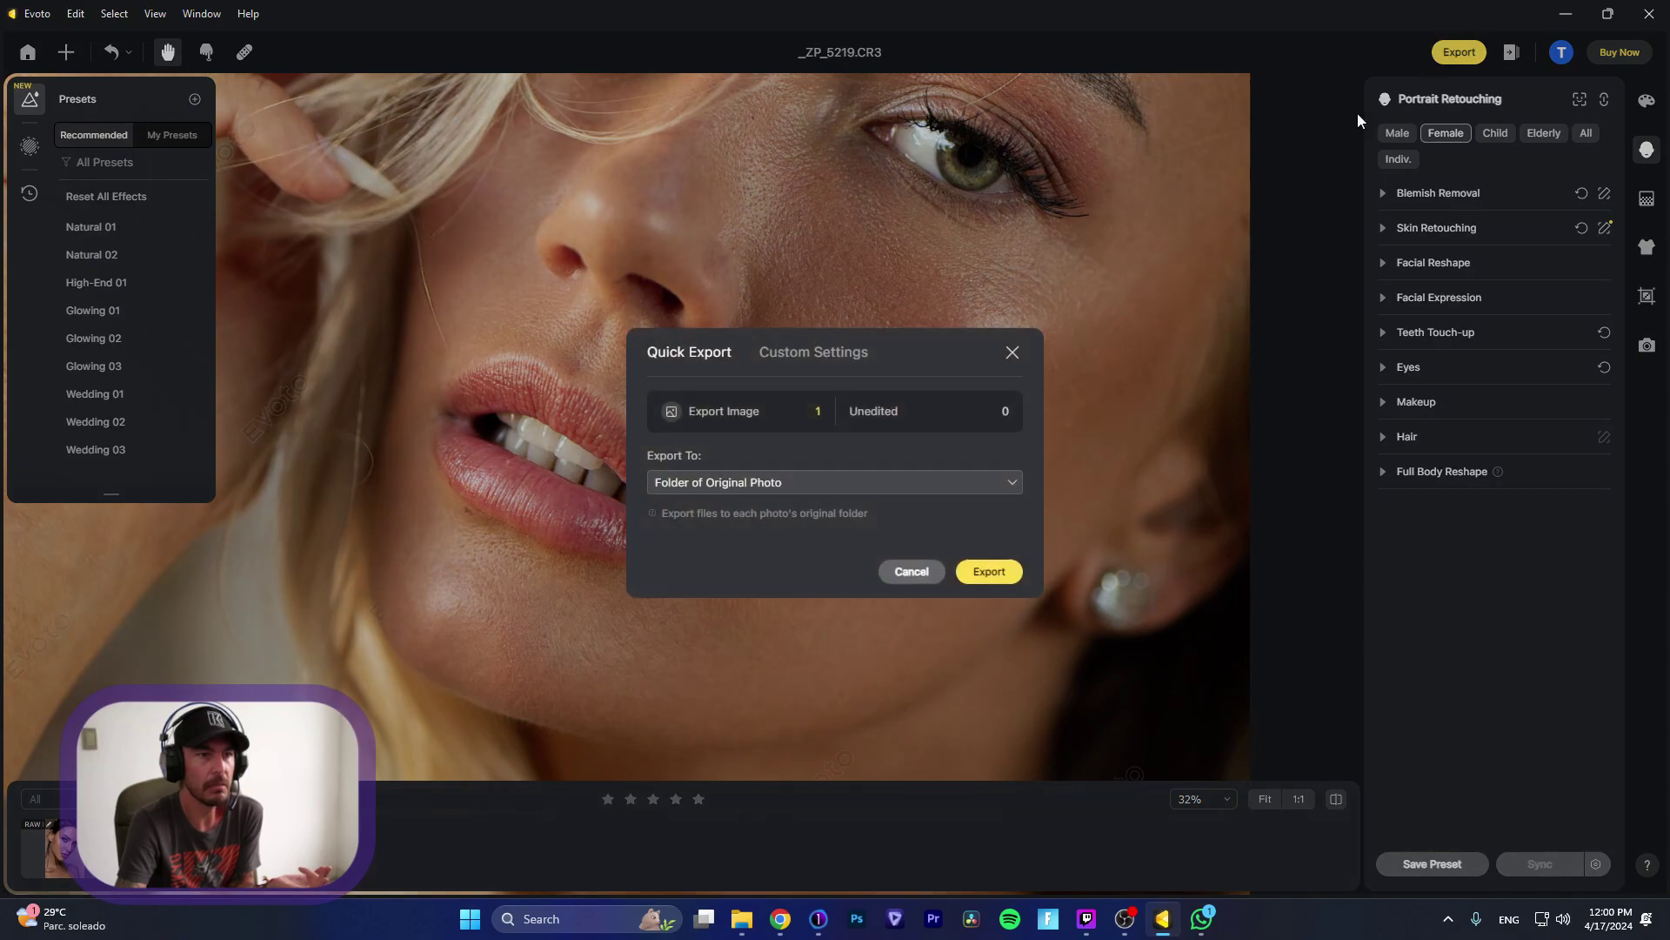
left_click(989, 572)
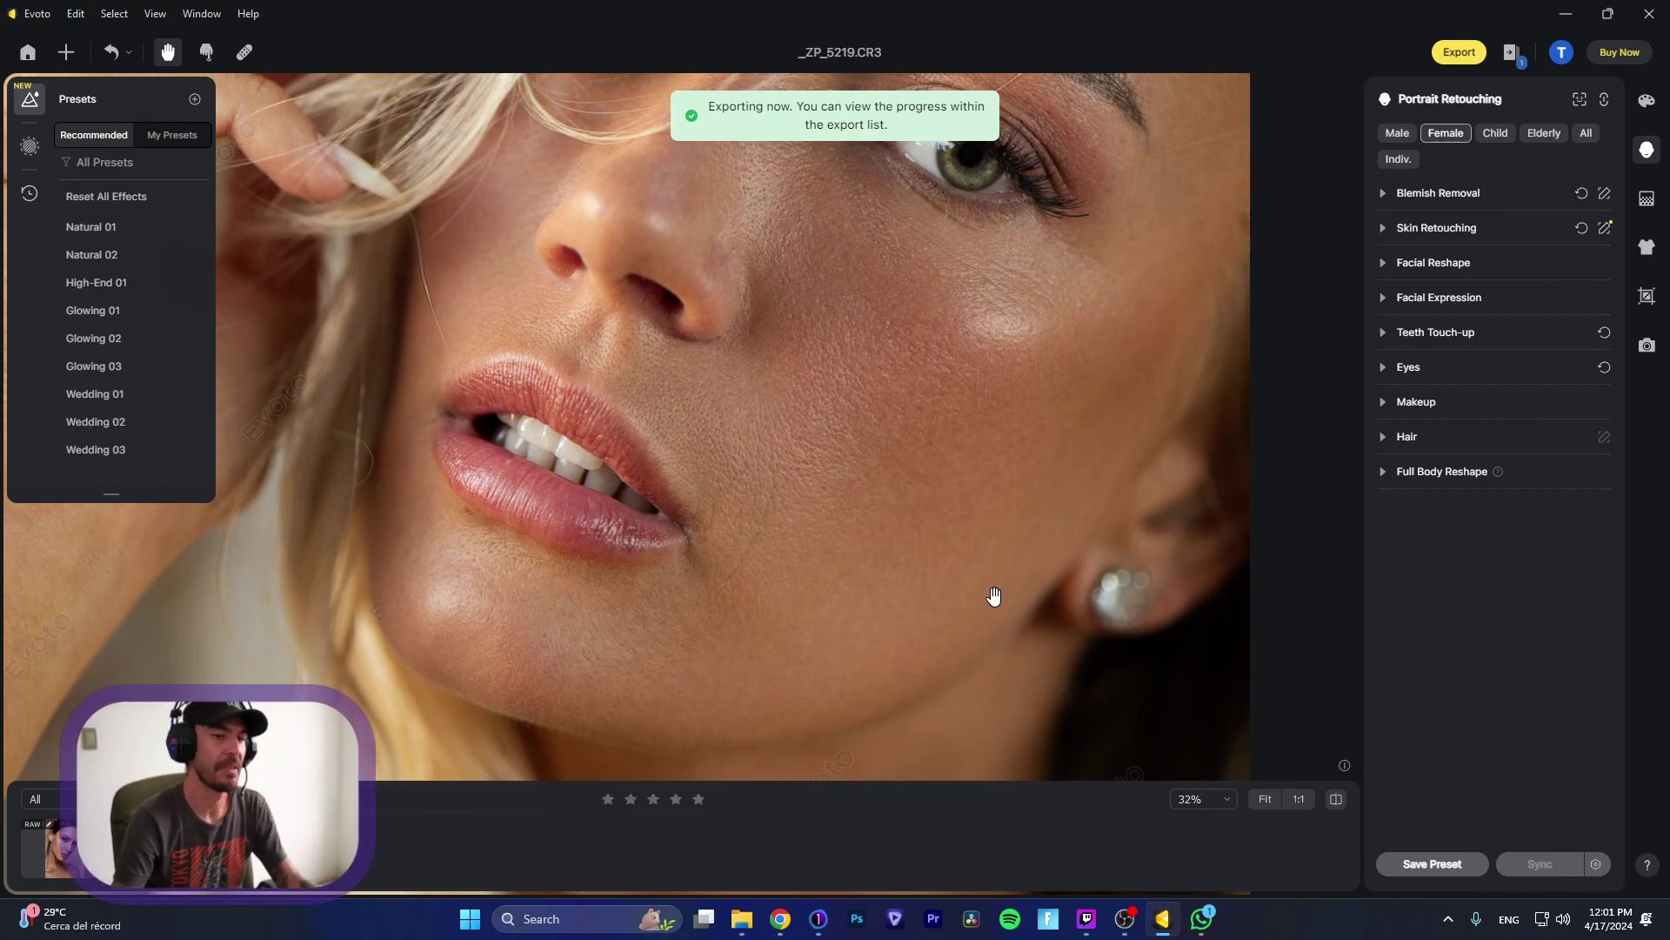
Step: Switch to Capture One and display the exported _ZP_5219.jpg from the Test IA_Evoto folder
left_click(819, 918)
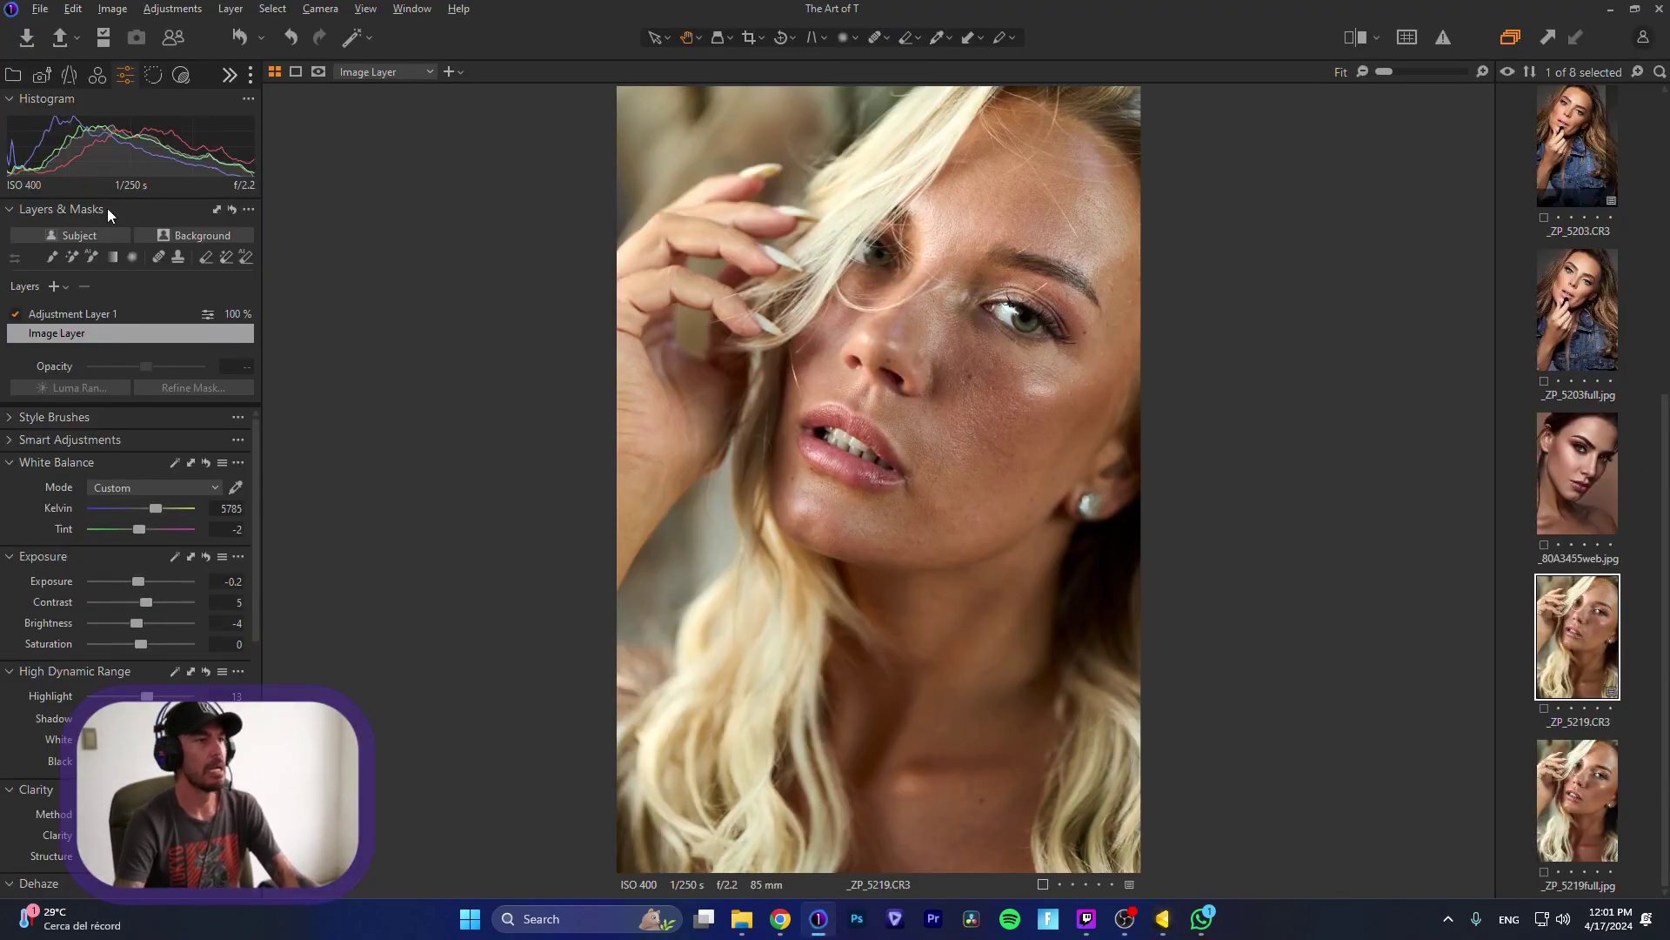
left_click(13, 74)
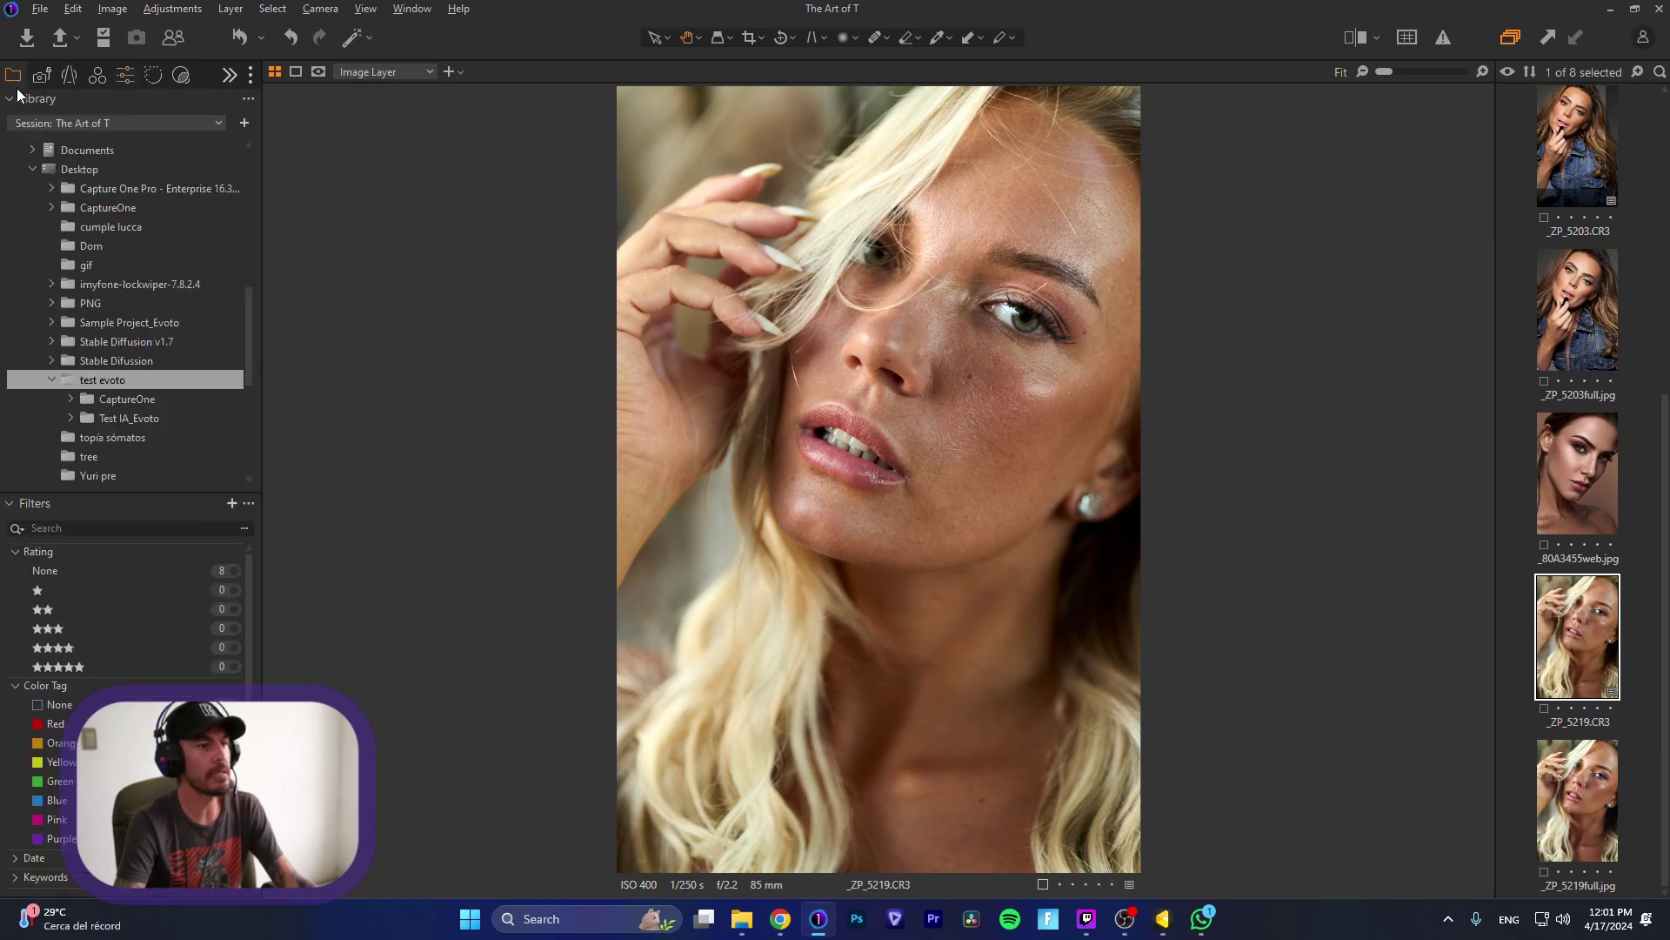
left_click(131, 419)
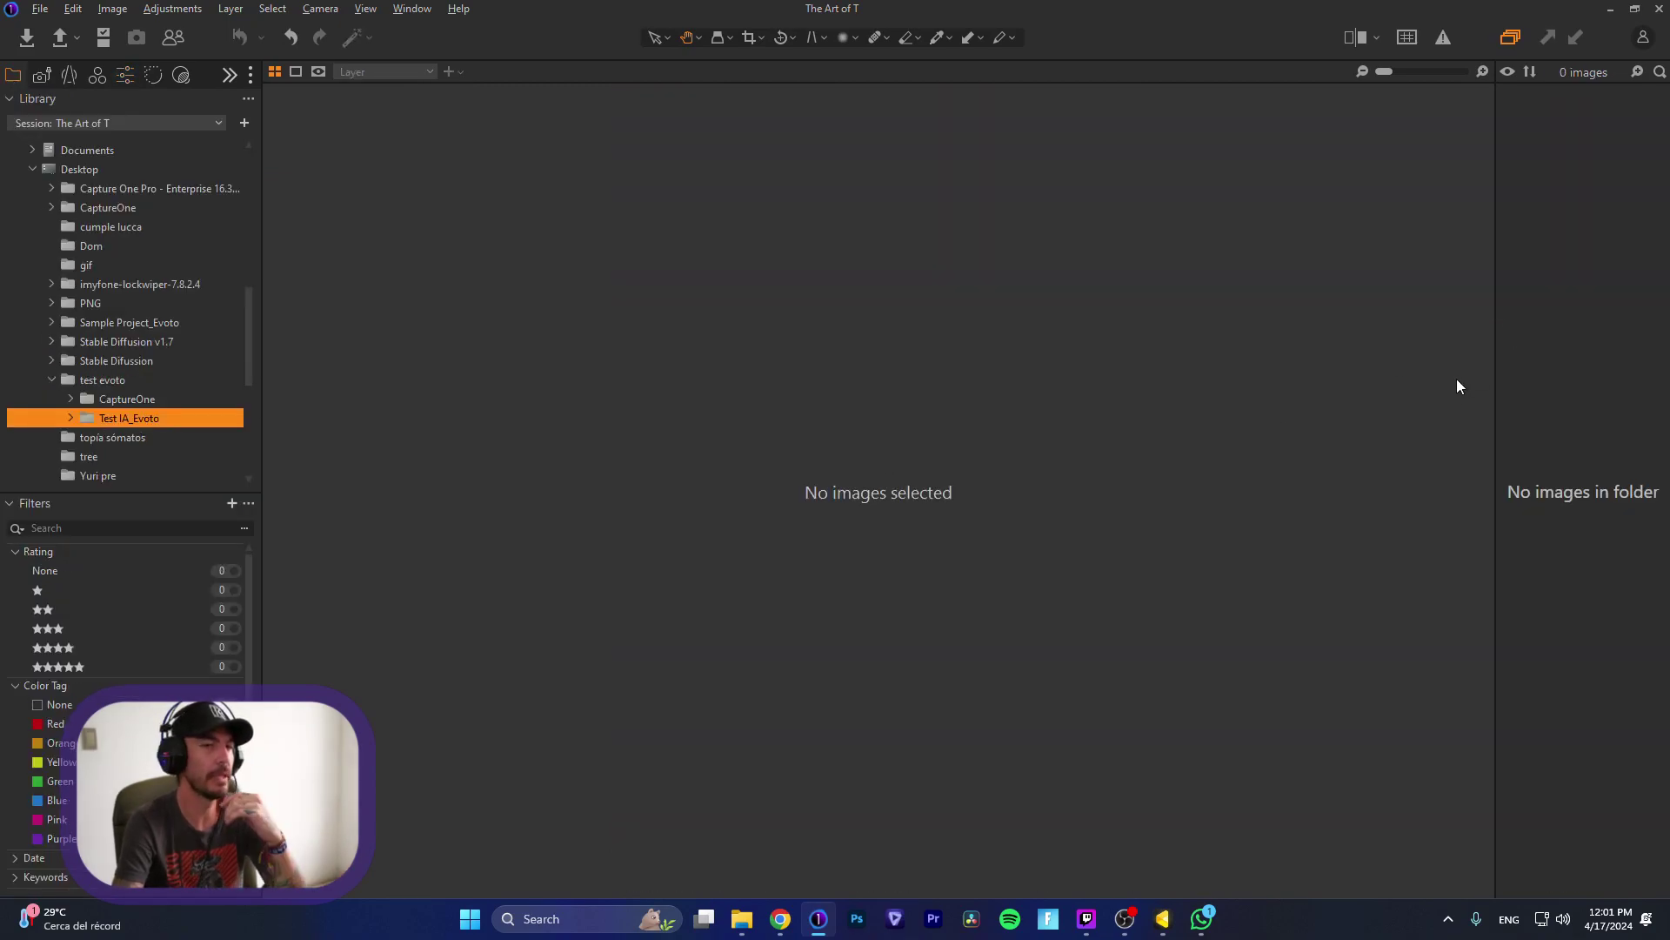
left_click(1163, 919)
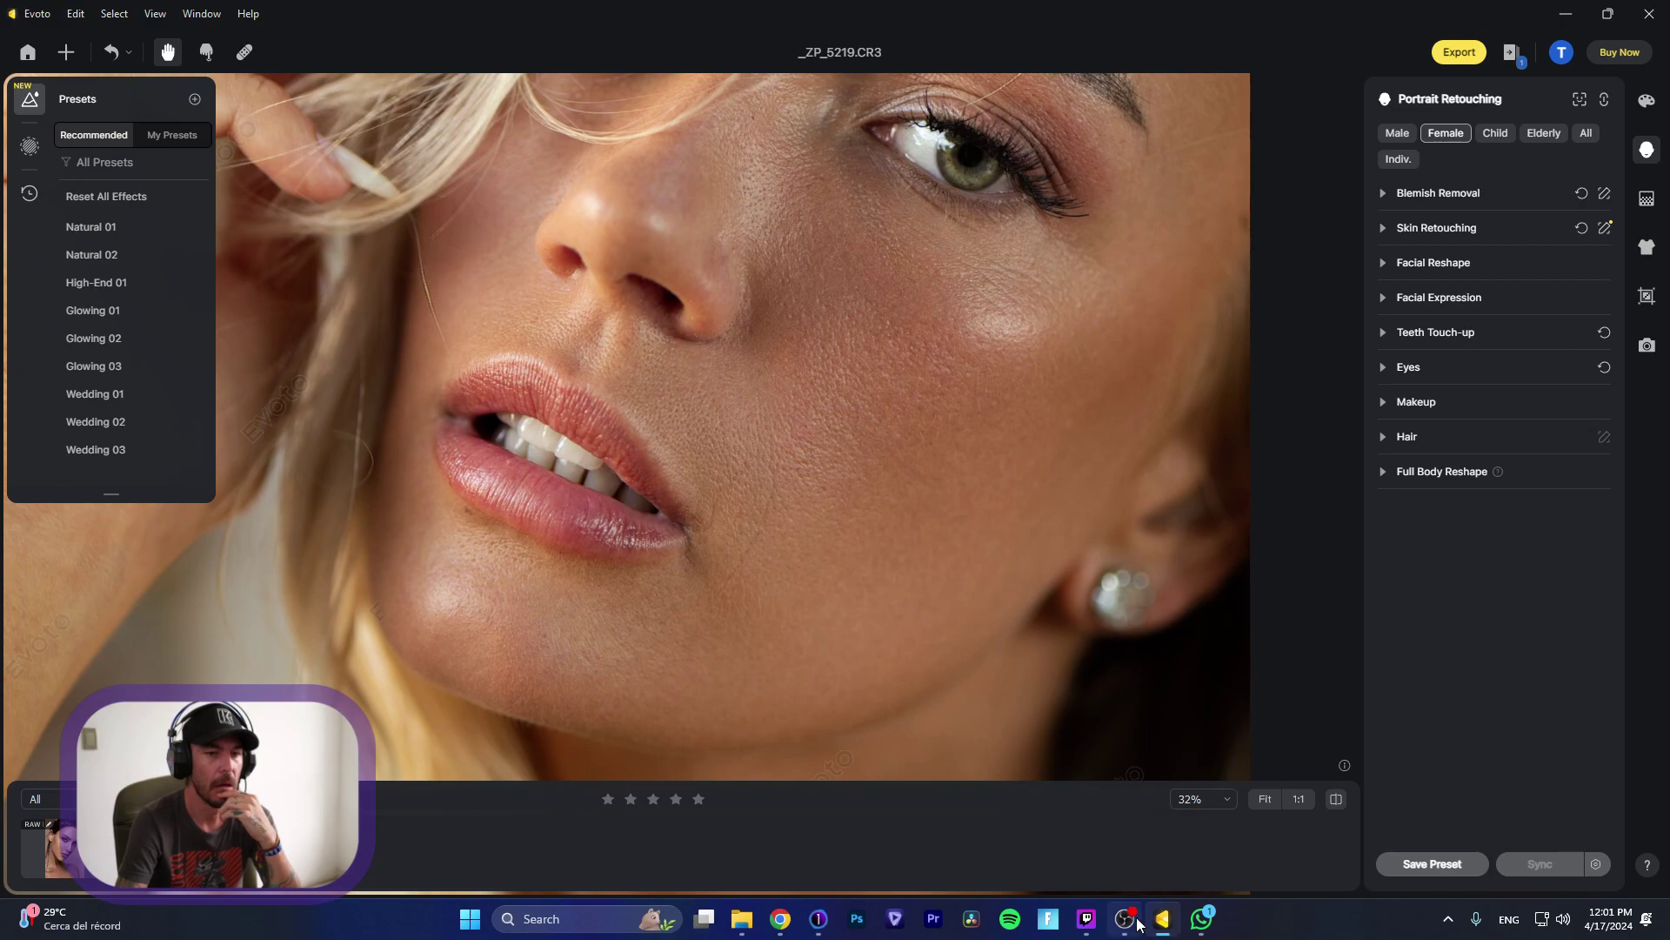
left_click(821, 920)
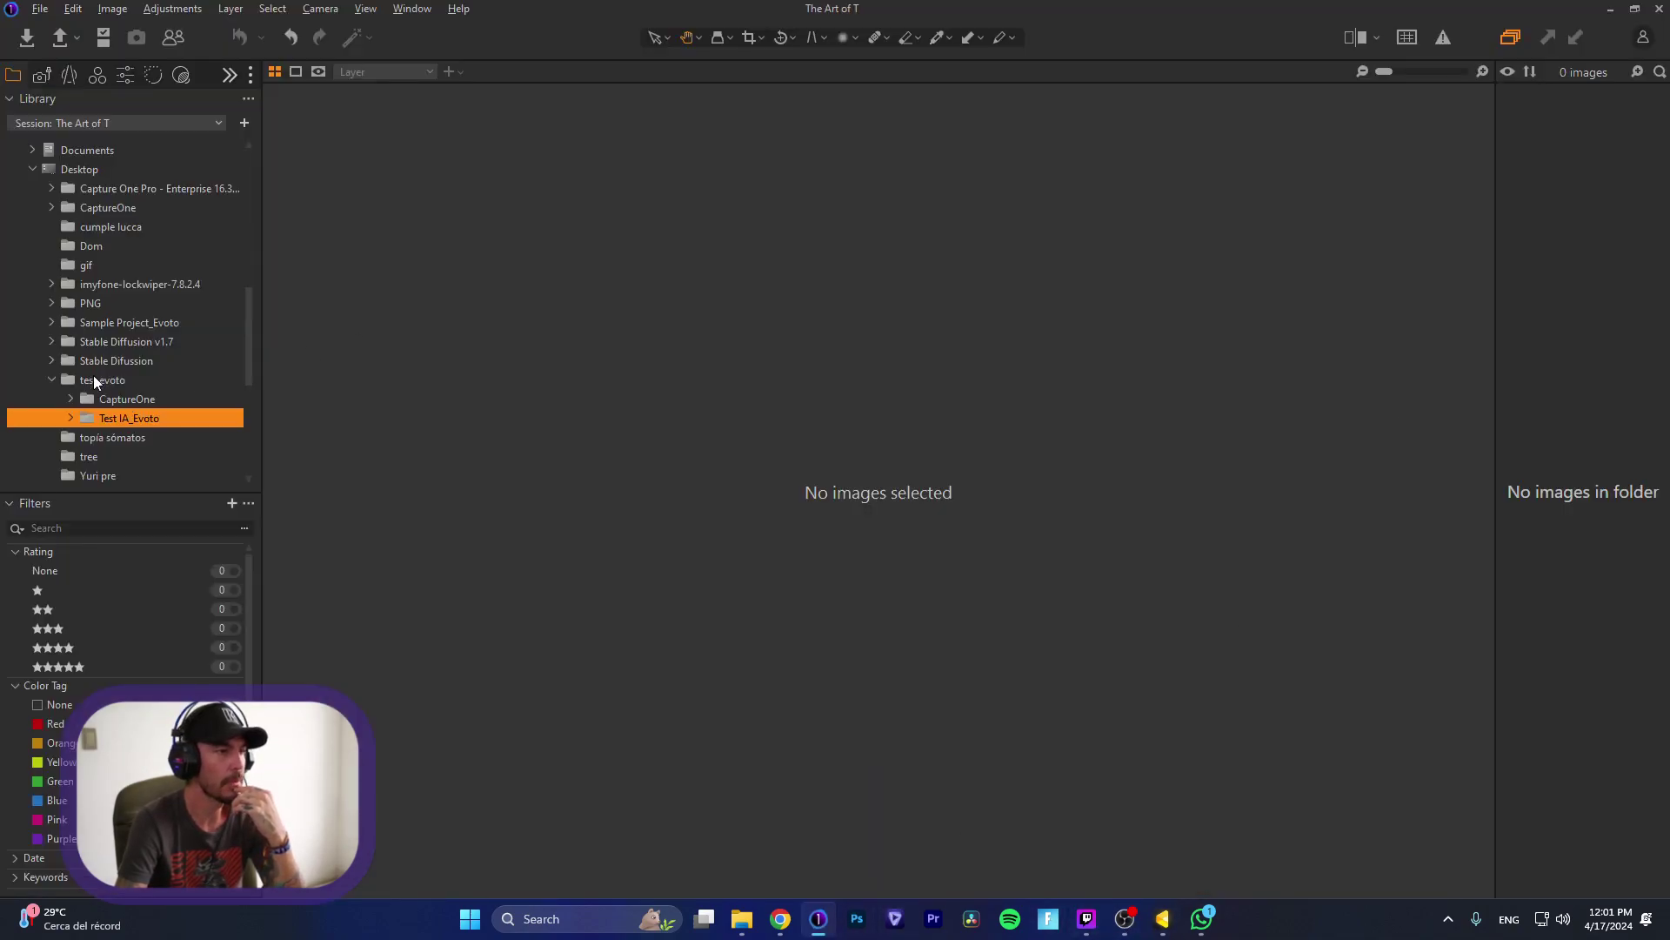
left_click(94, 380)
left_click(113, 416)
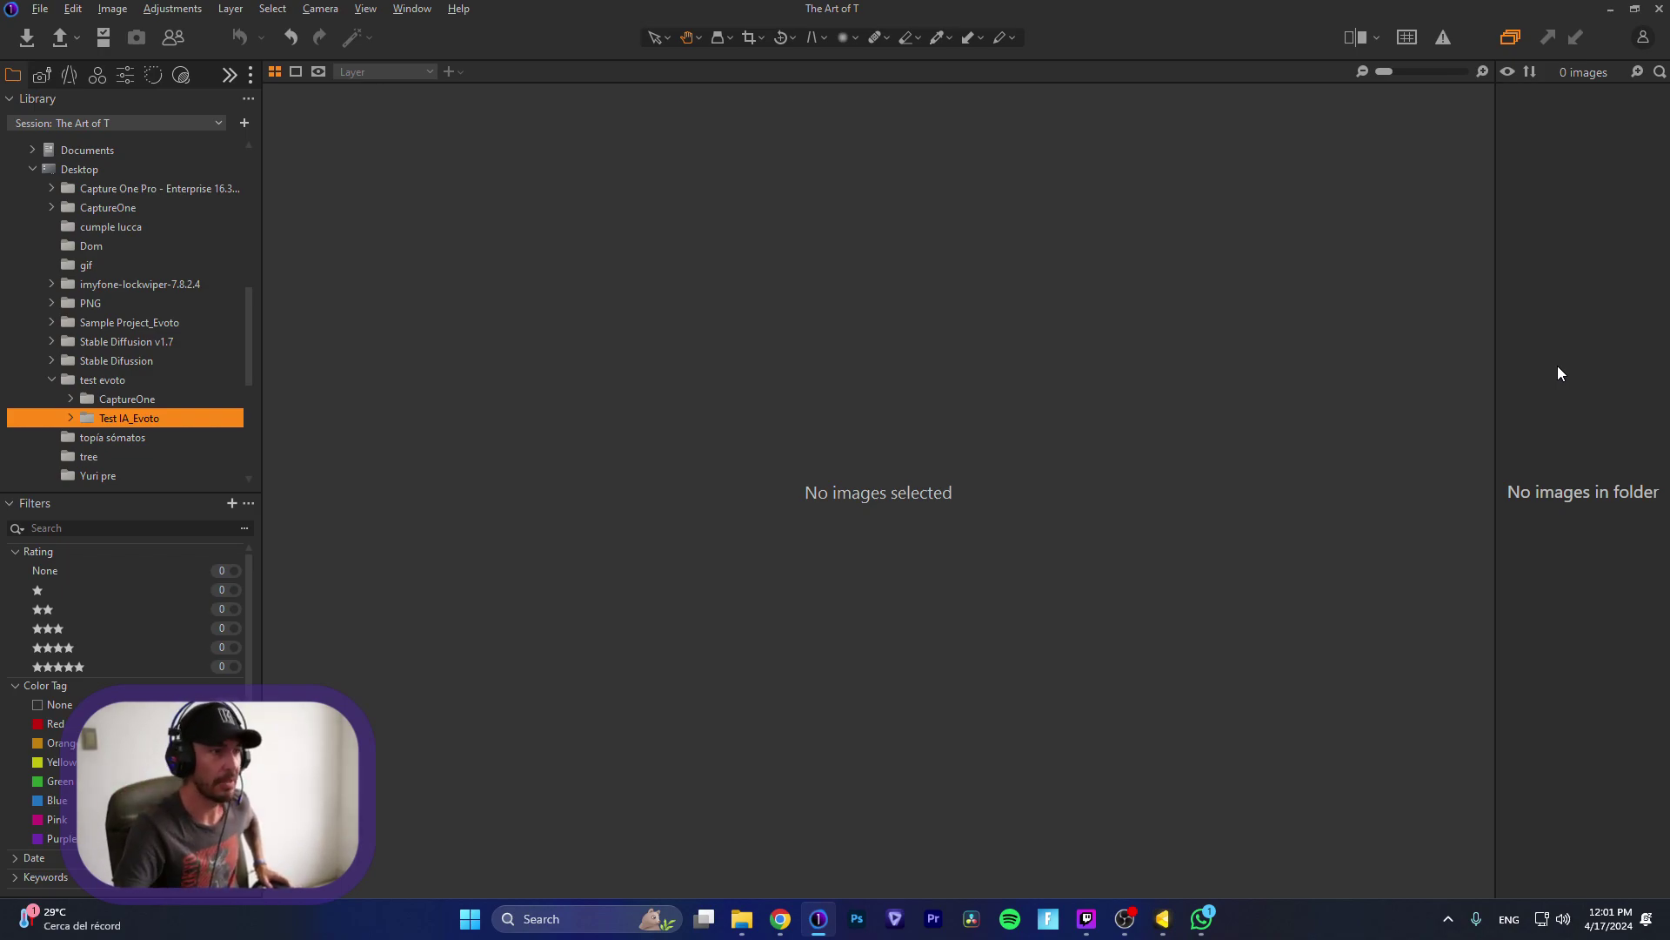
left_click(138, 399)
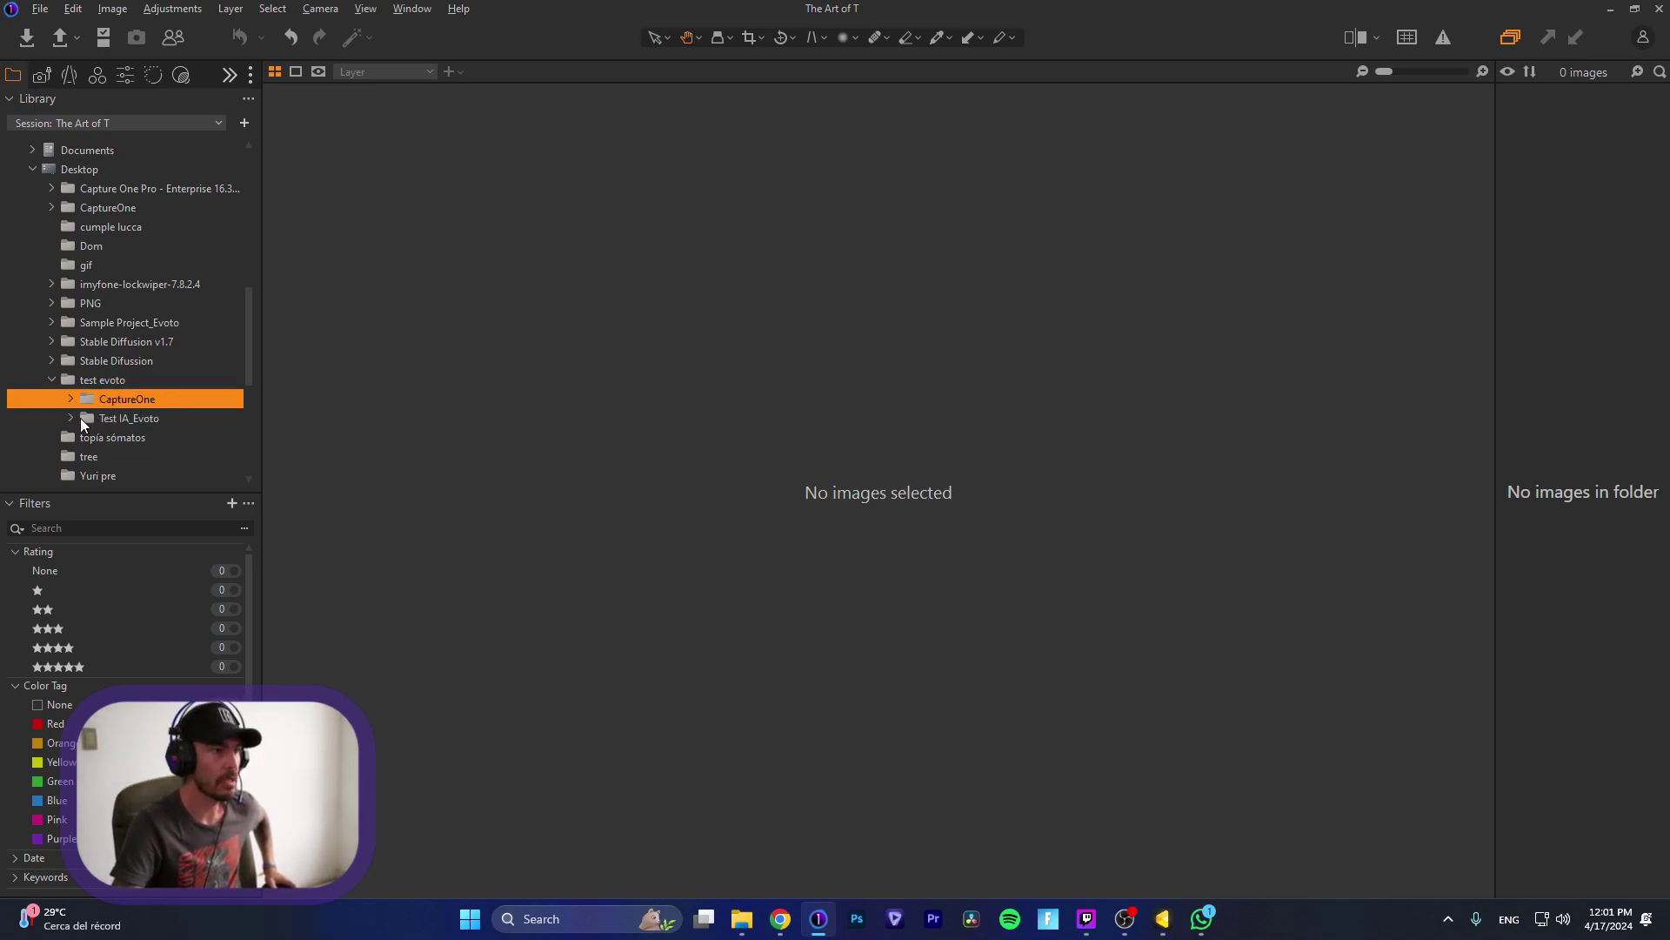
left_click(82, 418)
left_click(71, 419)
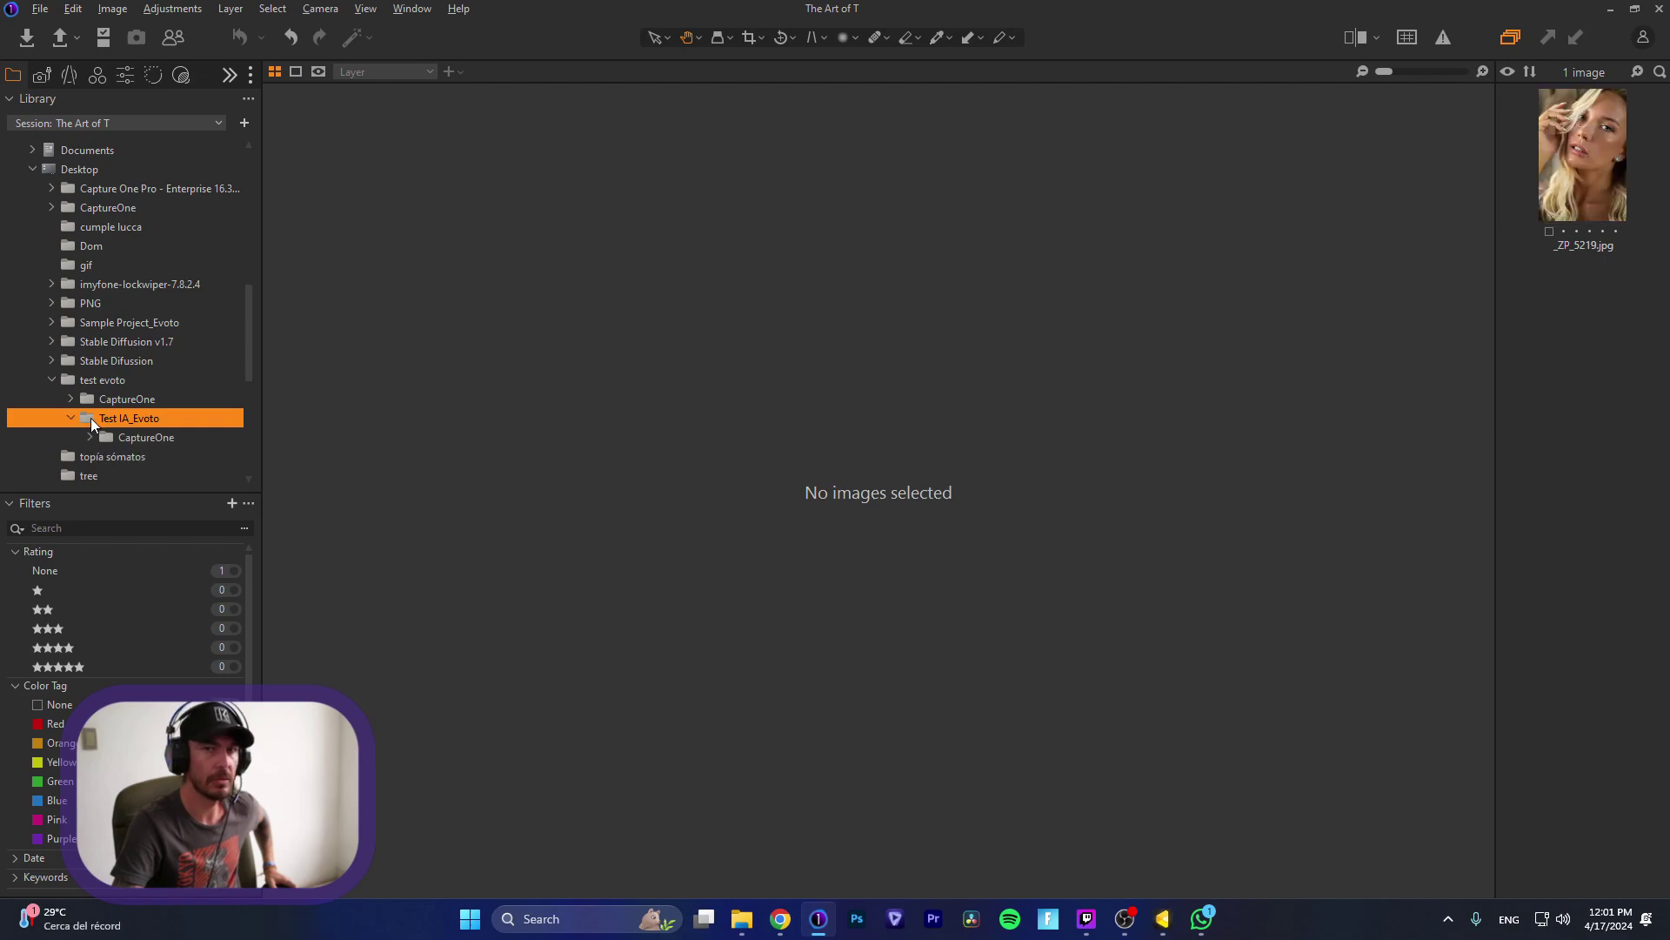
left_click(1597, 155)
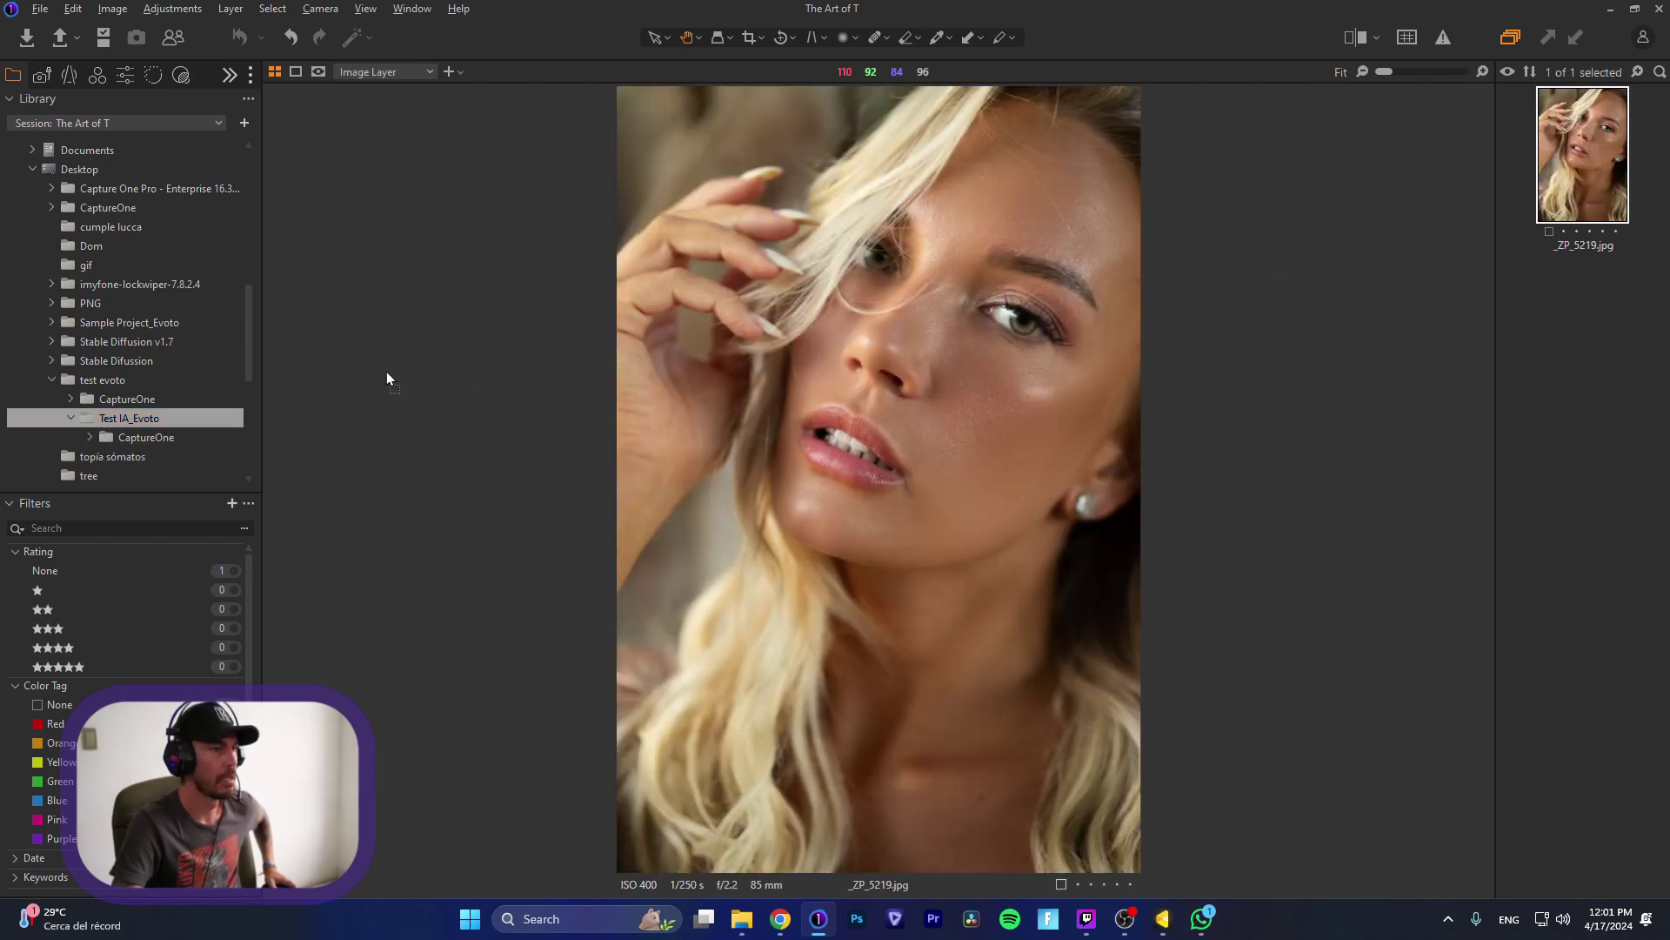
Step: Show _ZP_5219.jpg and _ZP_5219full.jpg from the test evoto folder side by side
left_click(108, 379)
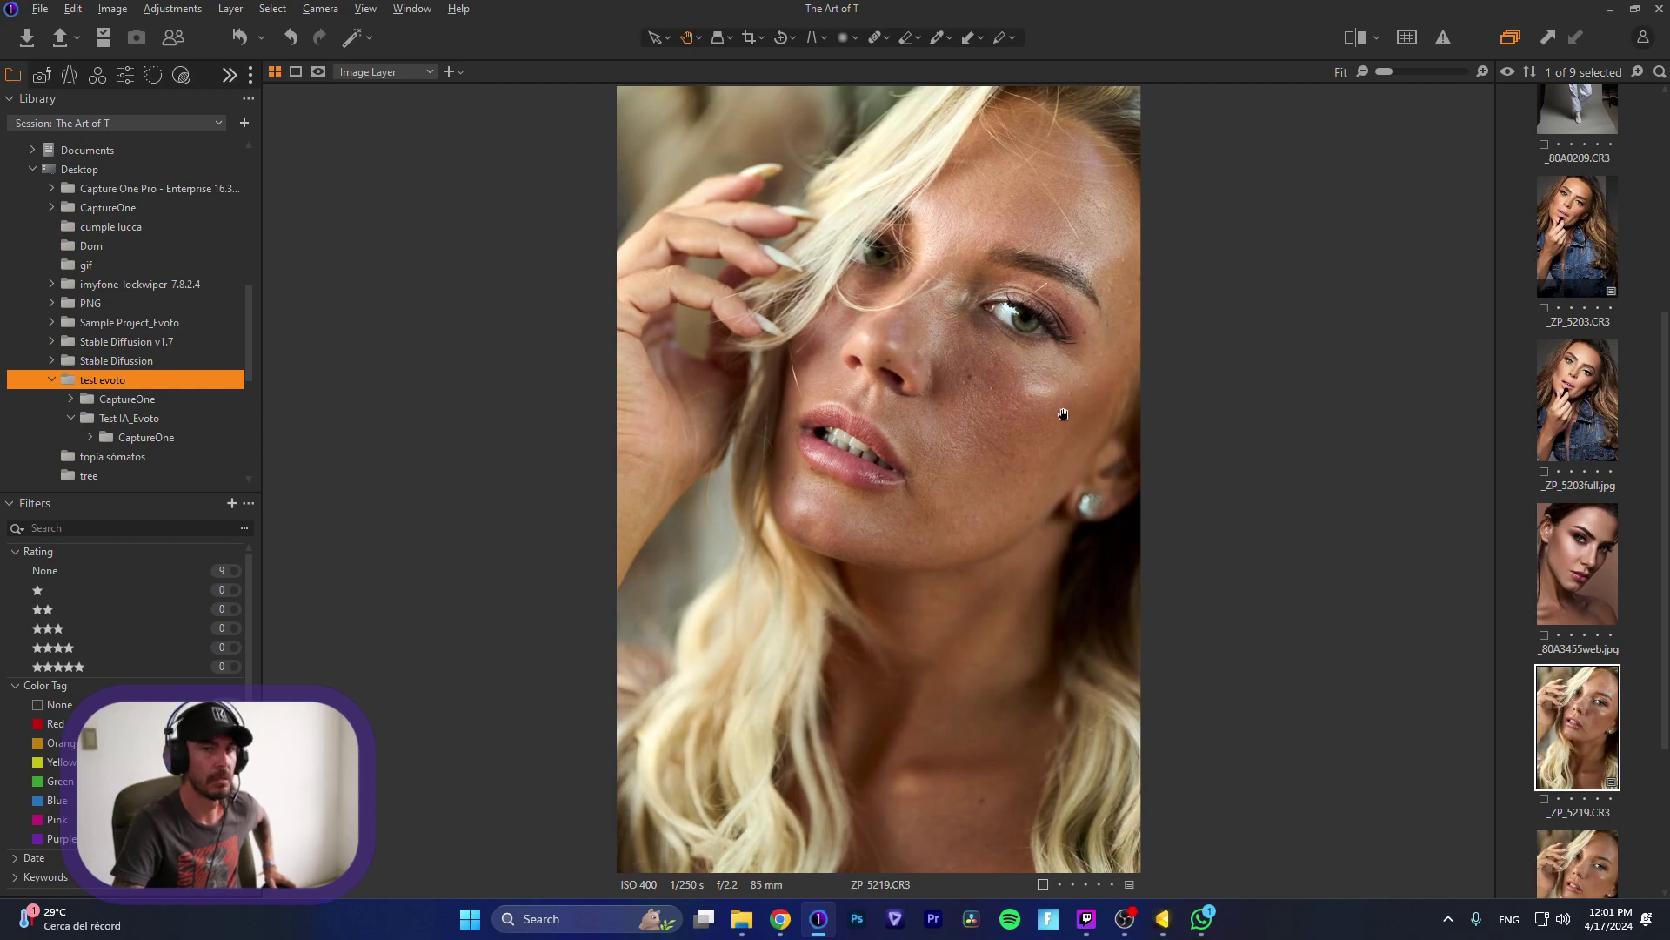
scroll(1576, 522, "down", 2)
left_click(1574, 655)
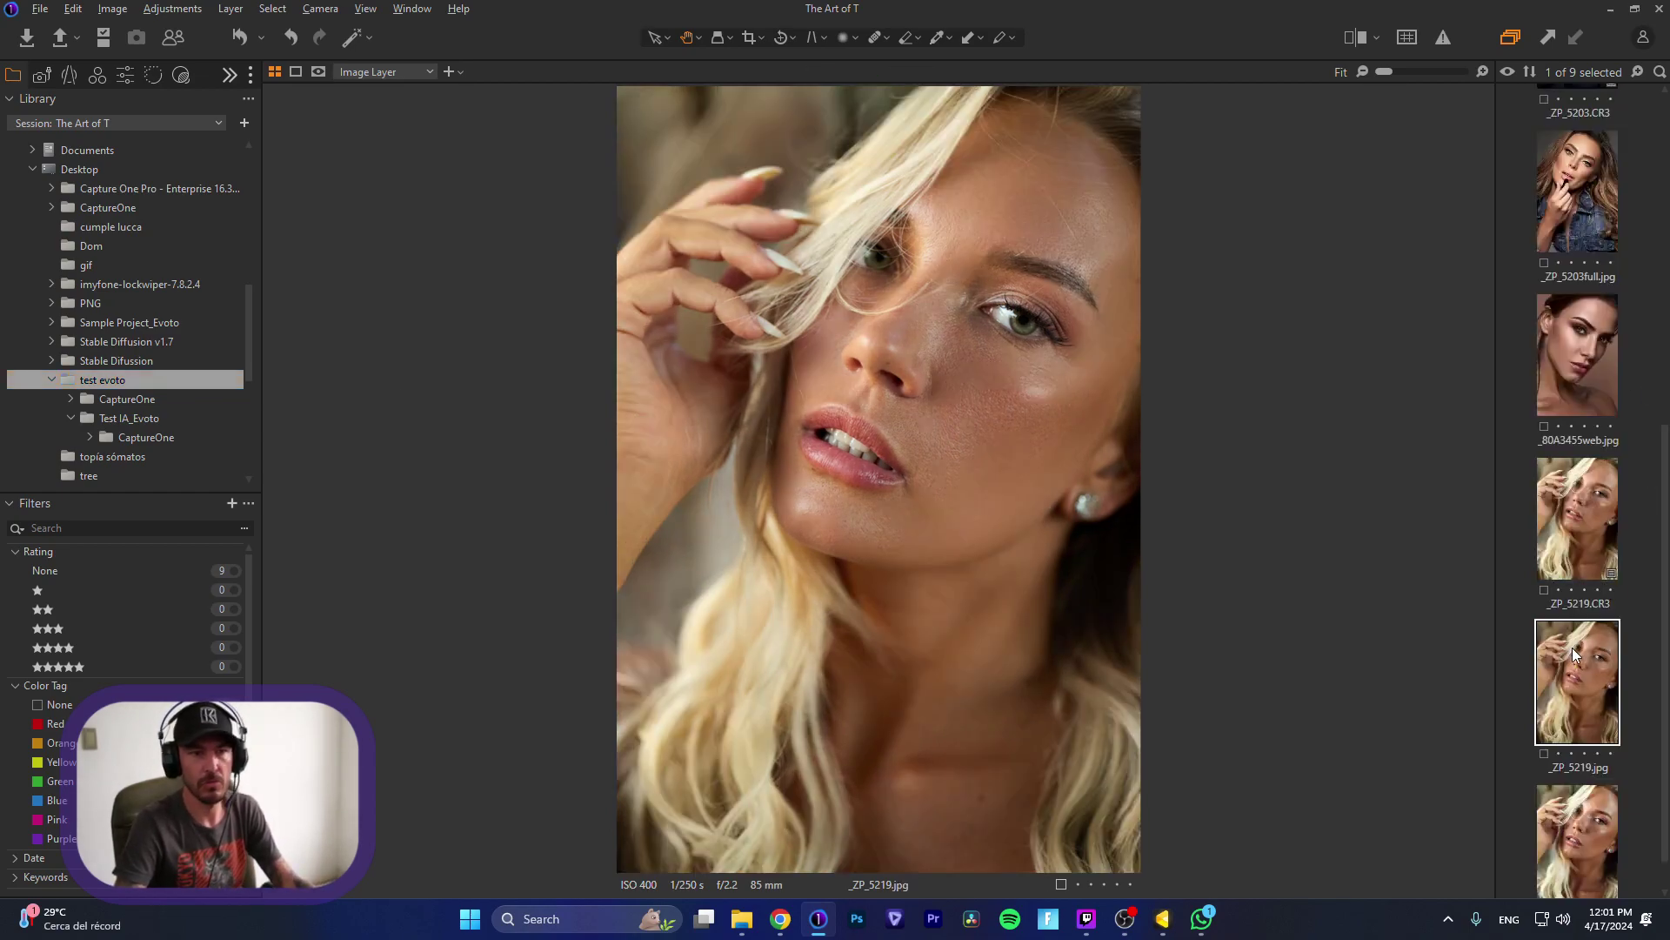
scroll(1575, 654, "down", 1)
left_click(1577, 799, "ctrl")
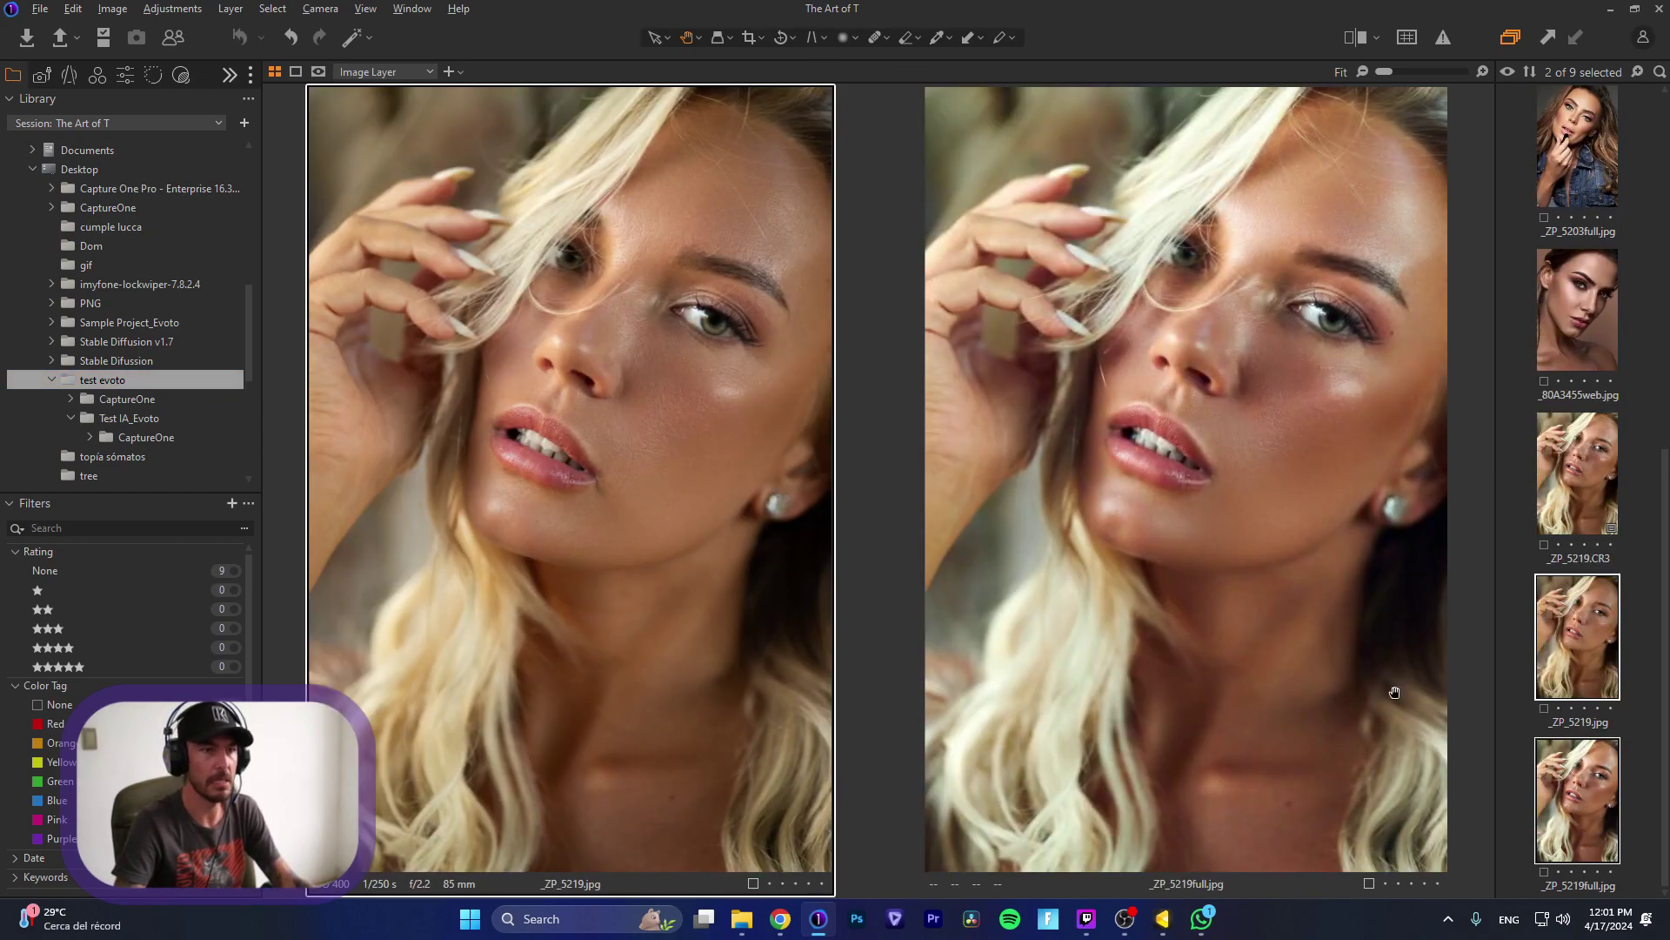
Step: Compare the lips, teeth, chin and lower cheek of both portrait versions up close
scroll(641, 428, "up", 2)
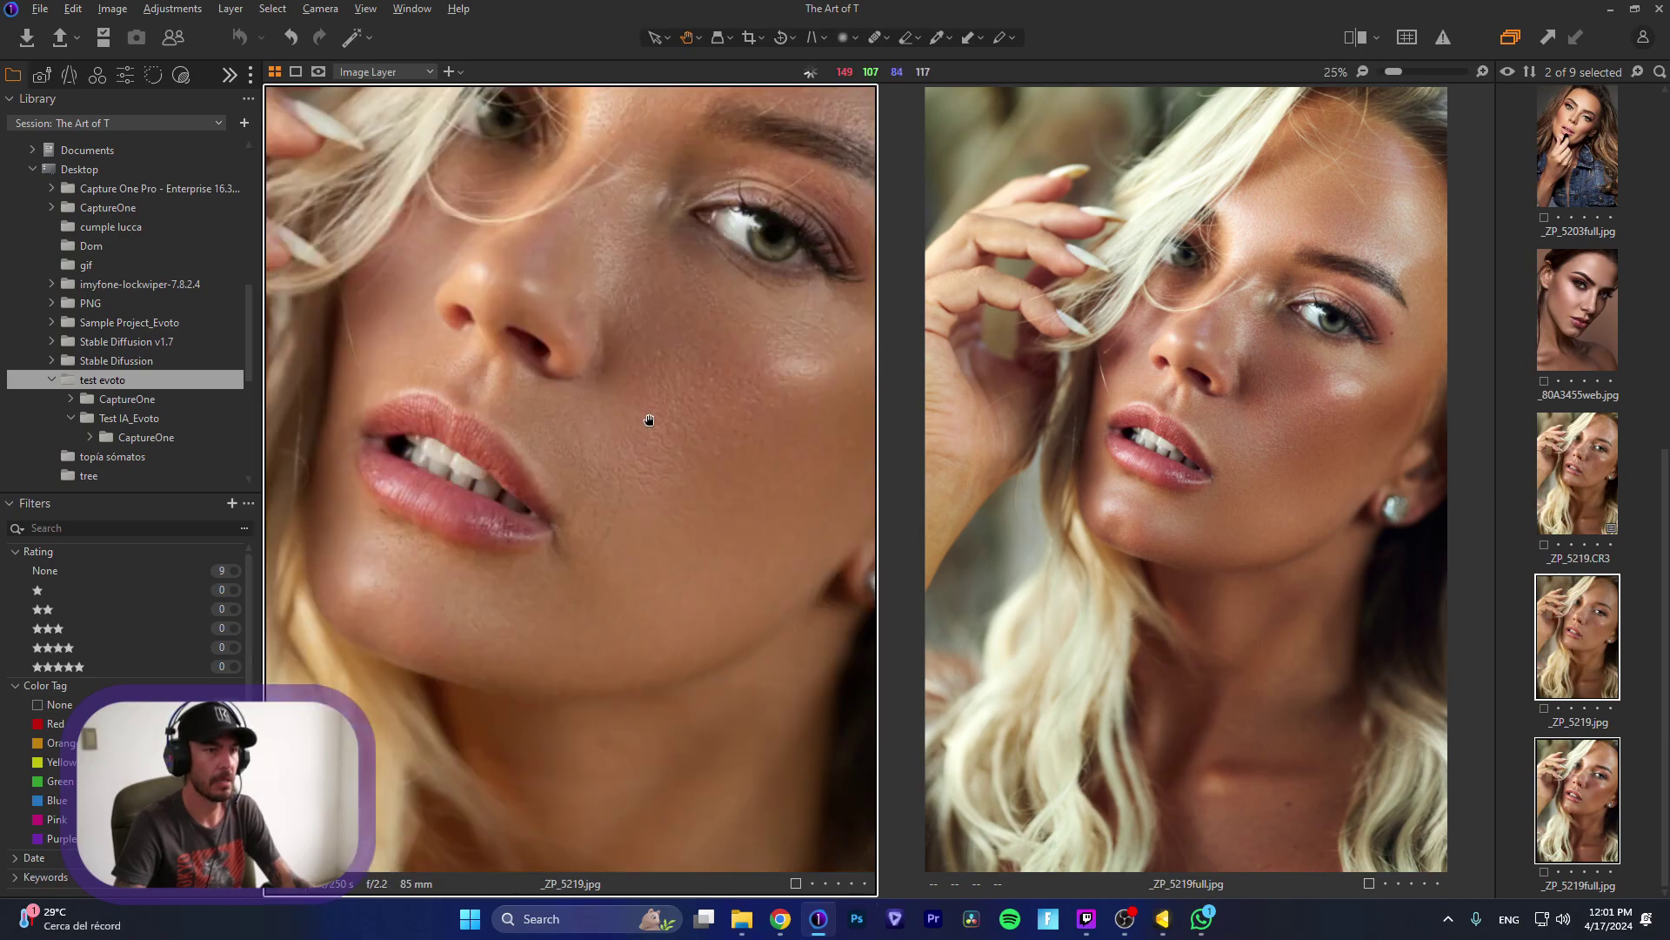
scroll(1219, 421, "up", 3)
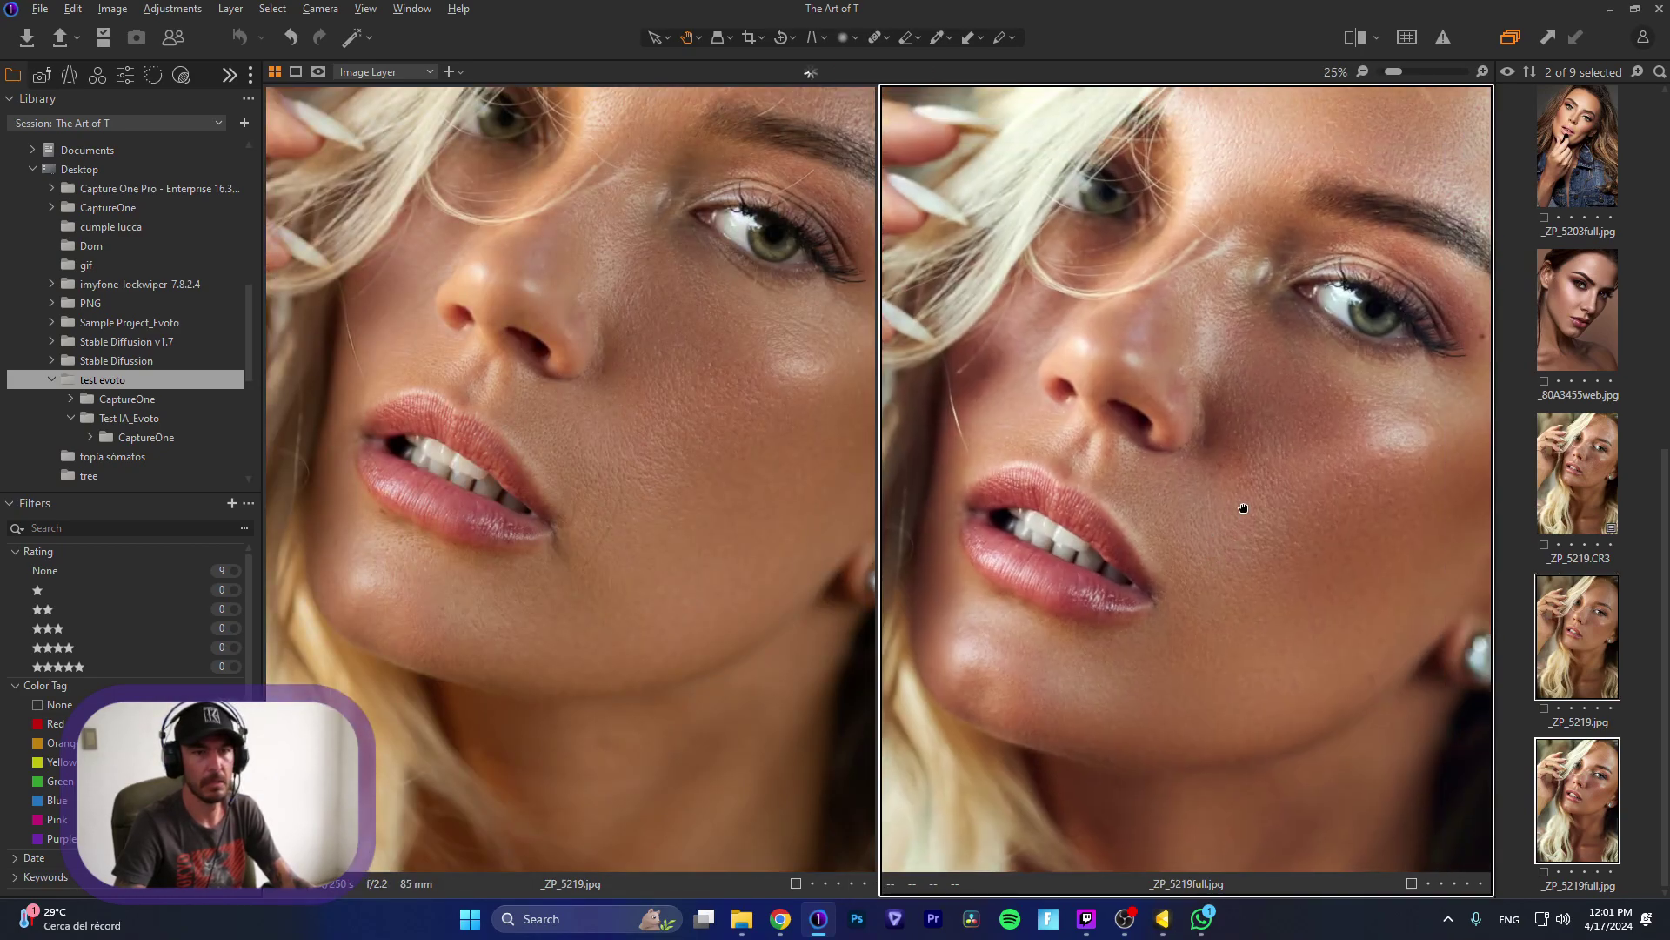
left_click_drag(1243, 508, 1238, 478)
scroll(645, 429, "up", 1)
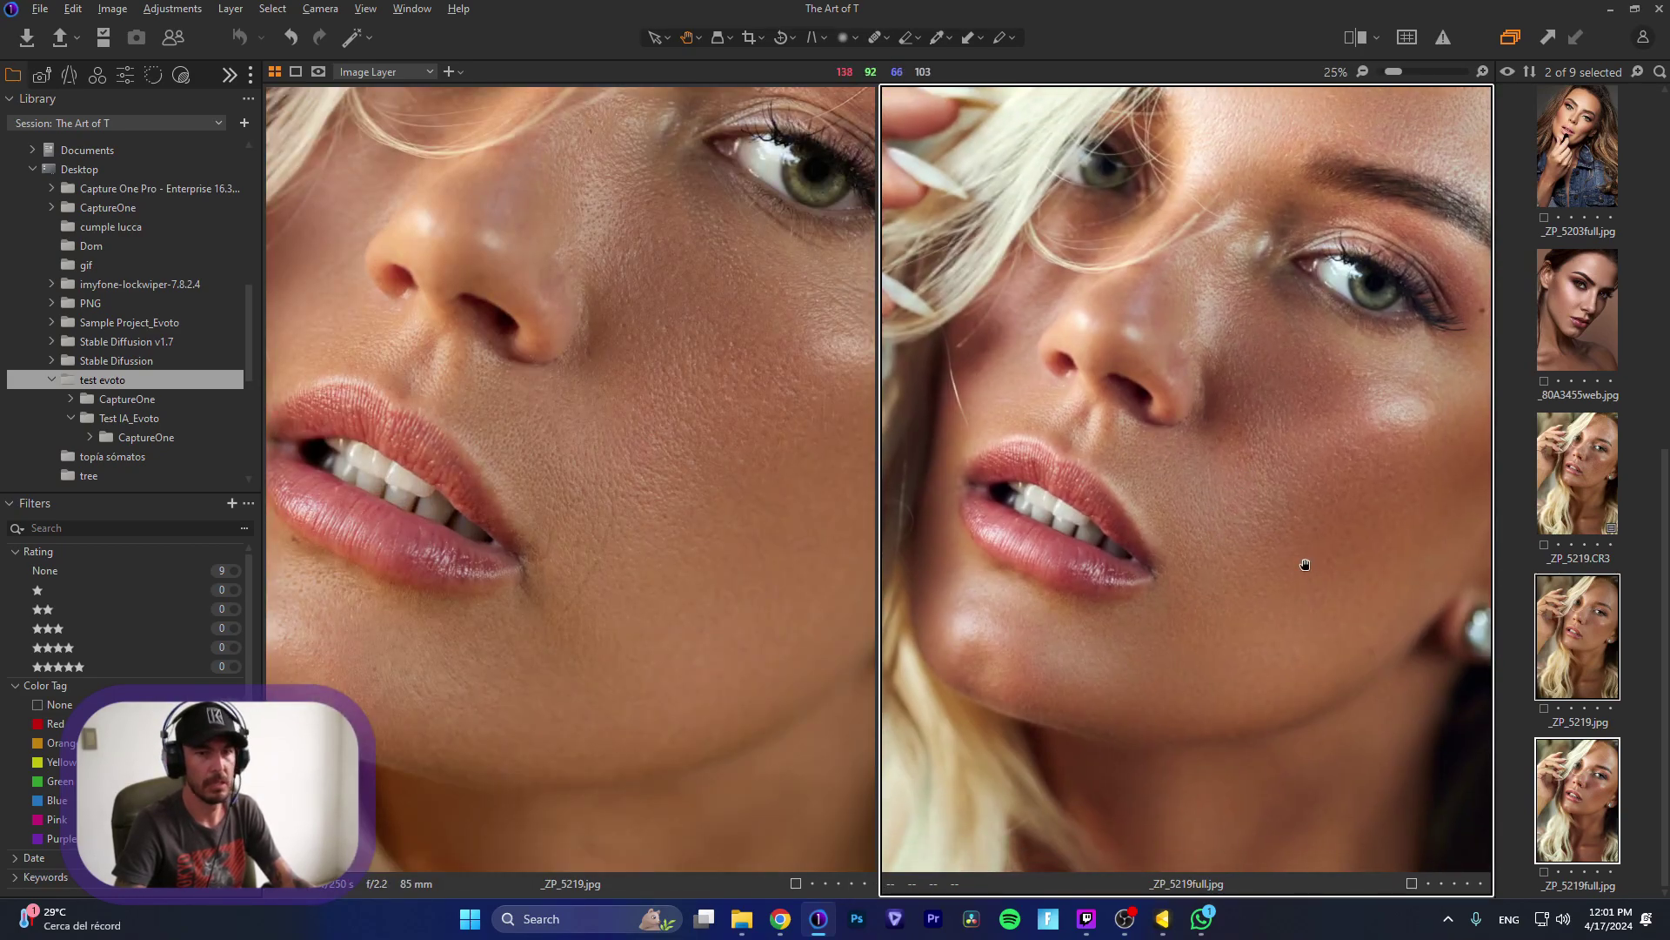
scroll(1230, 496, "up", 3)
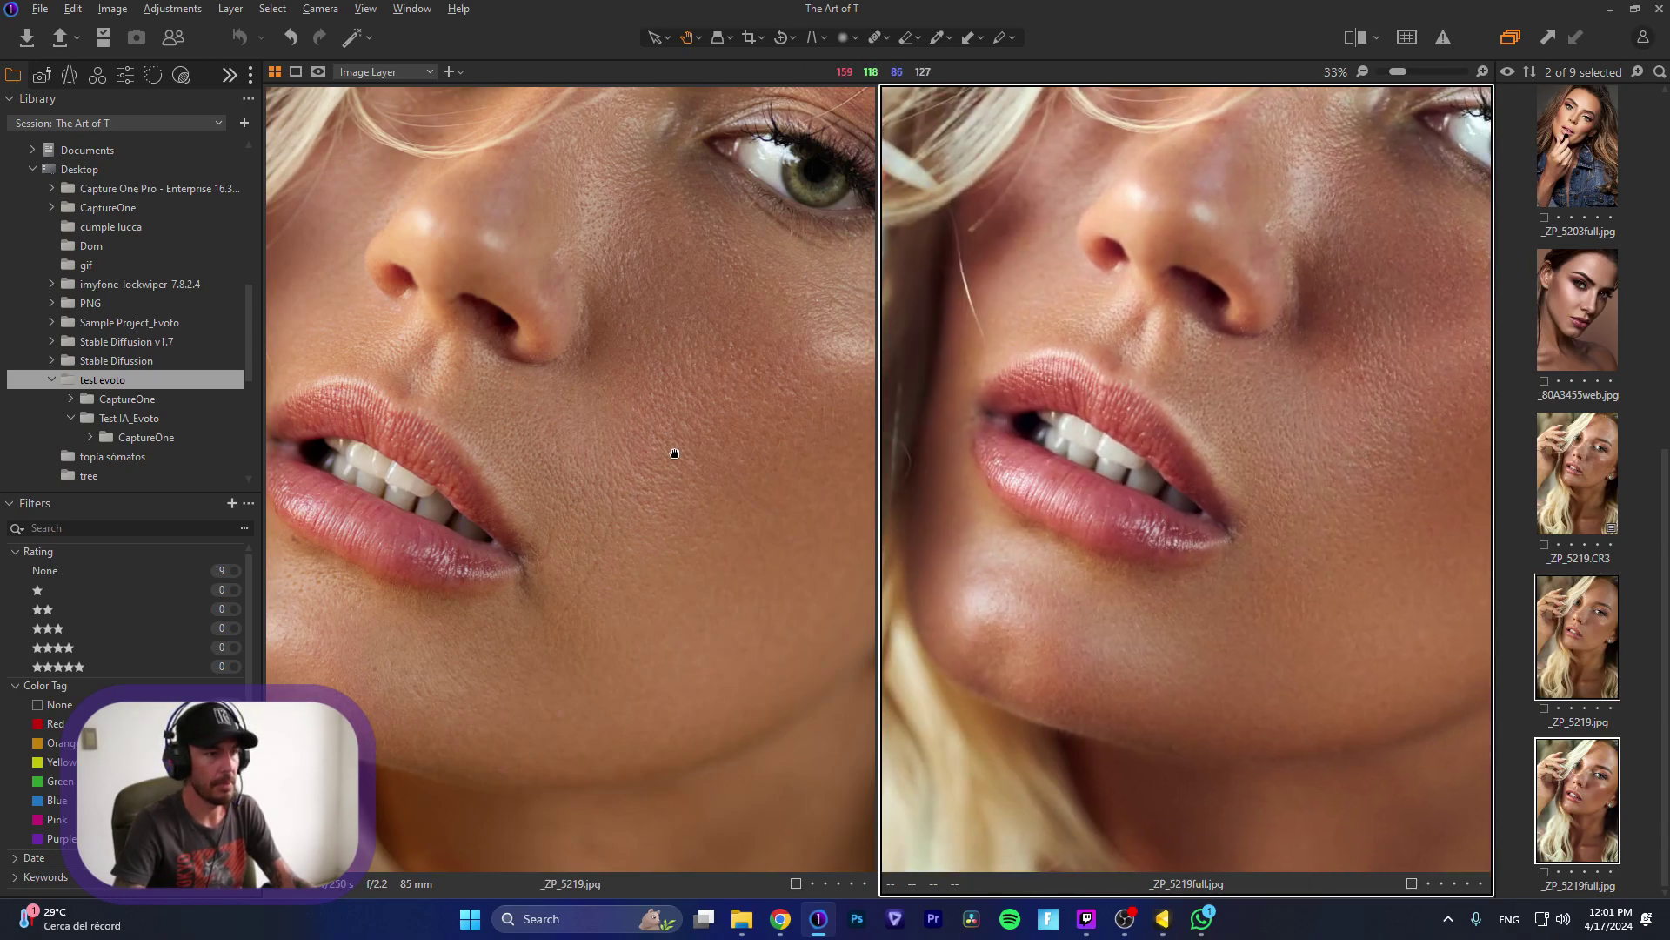
left_click_drag(674, 452, 744, 366)
scroll(999, 533, "up", 2)
left_click(574, 505)
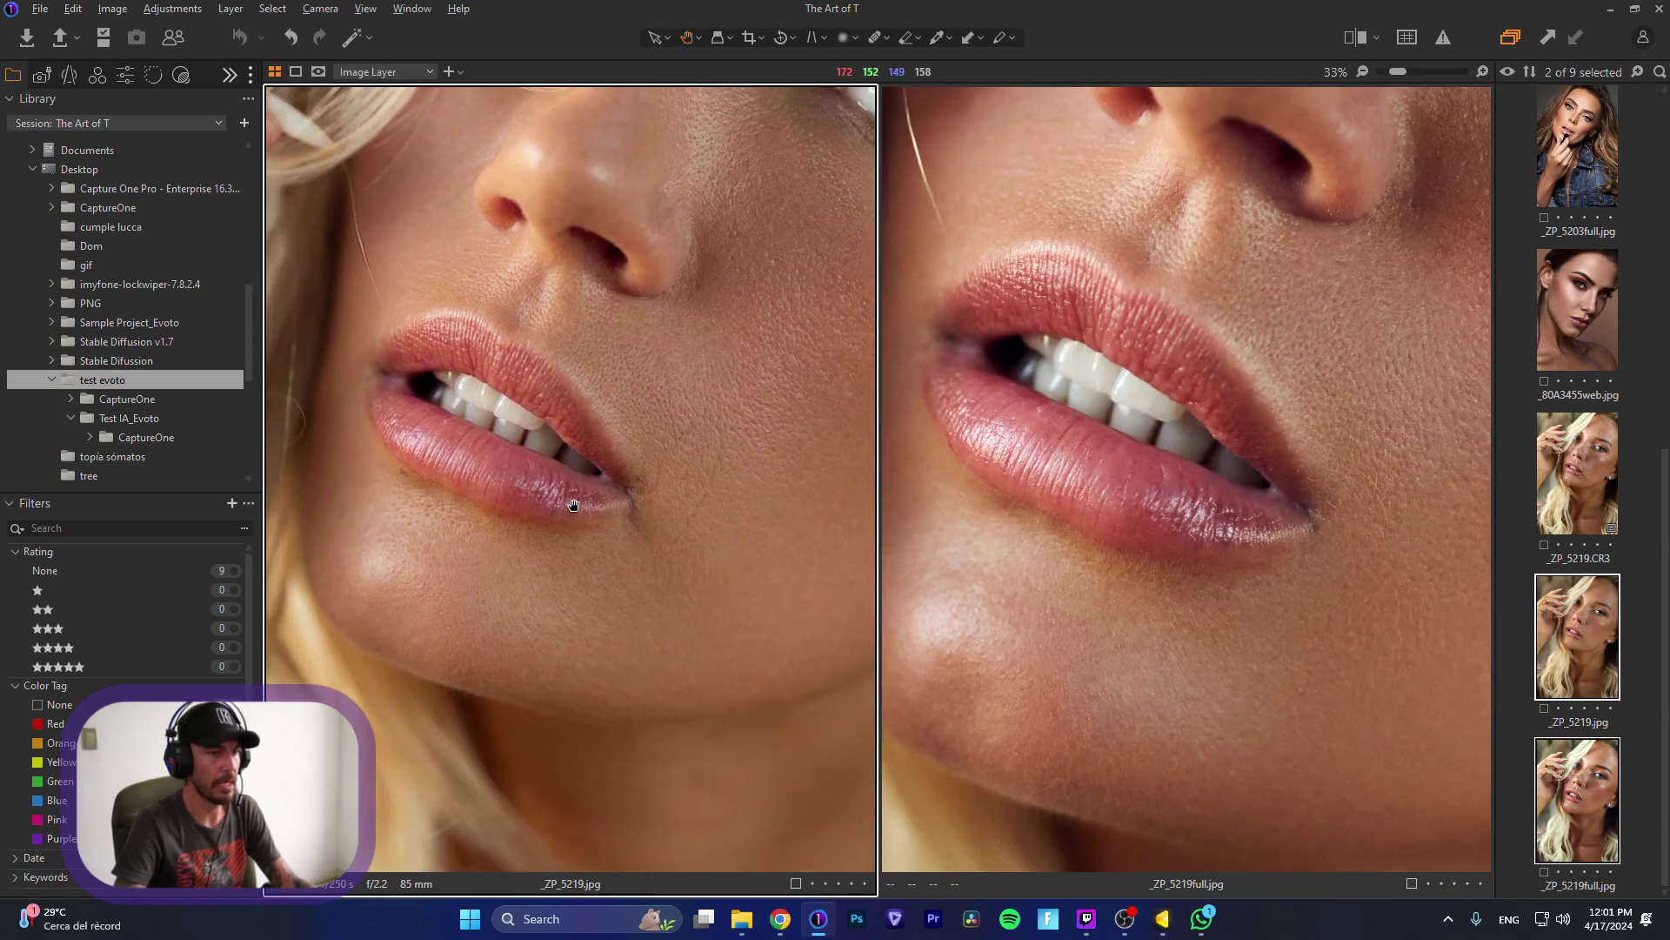
scroll(573, 505, "up", 2)
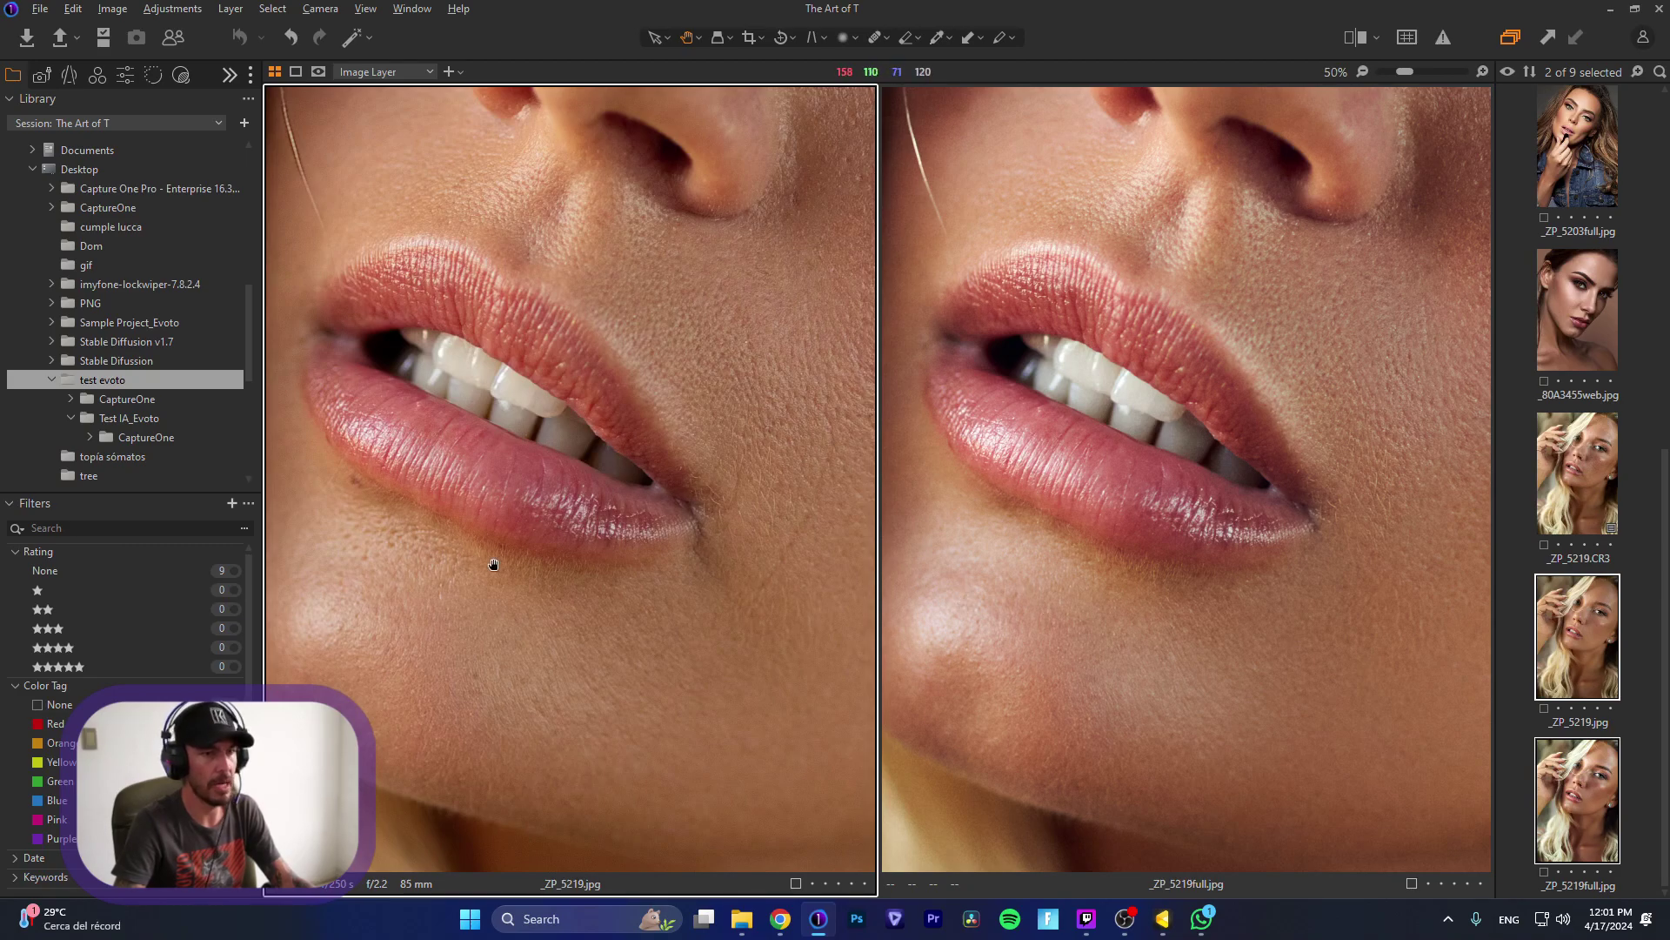
left_click_drag(738, 611, 618, 604)
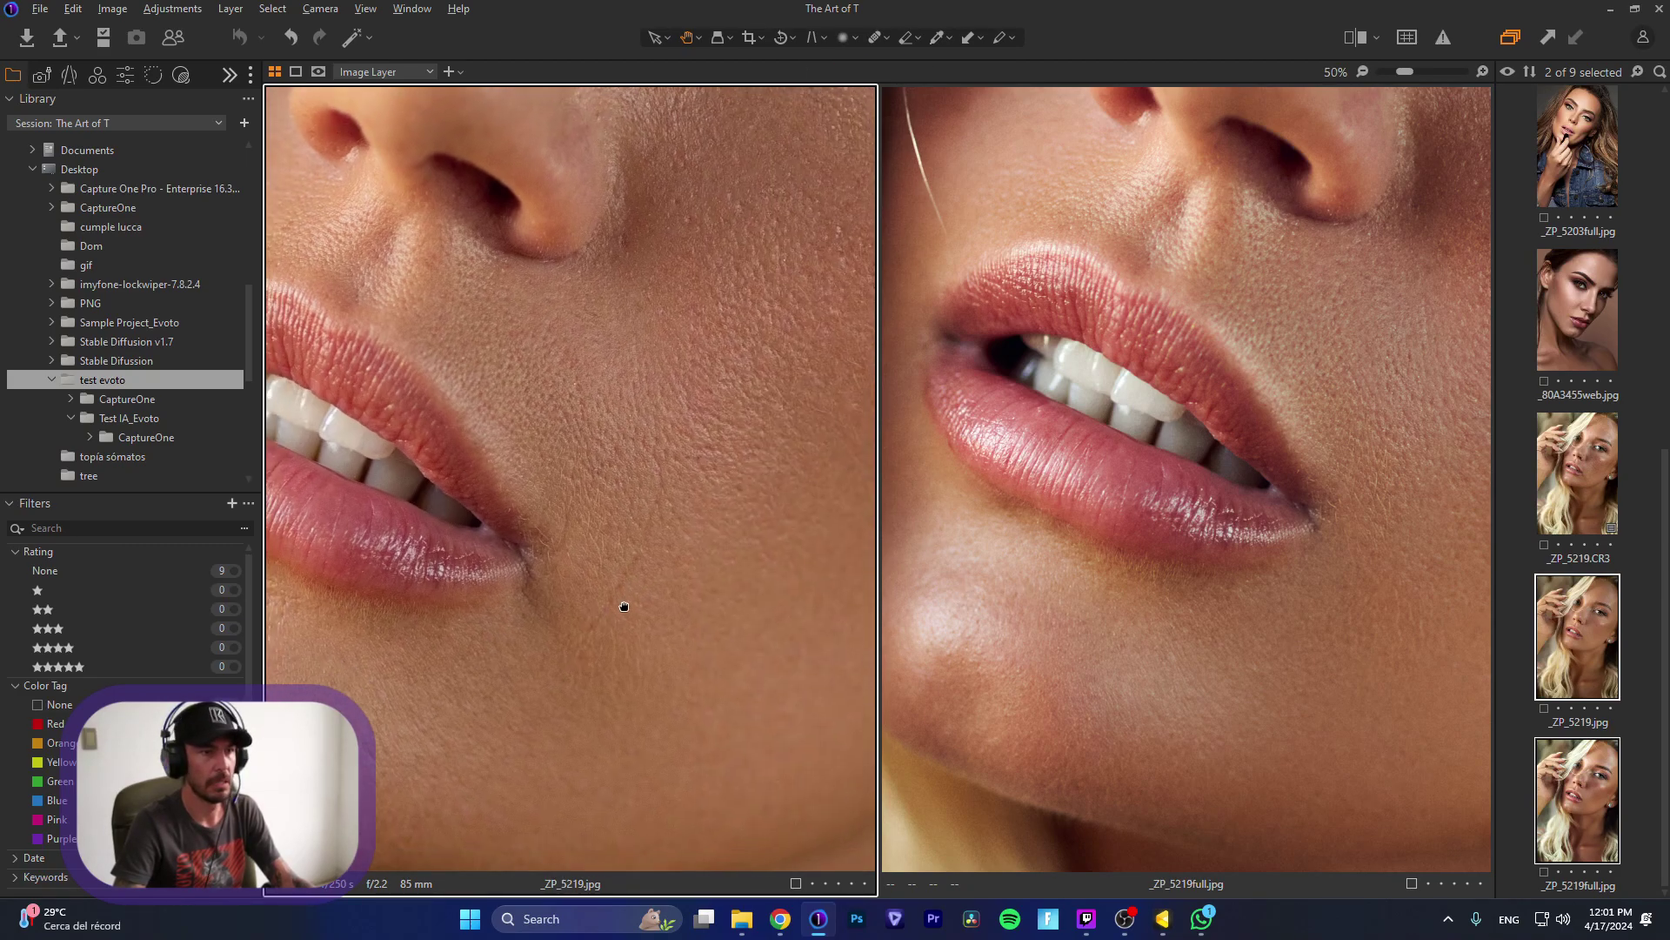
left_click_drag(1100, 571, 955, 612)
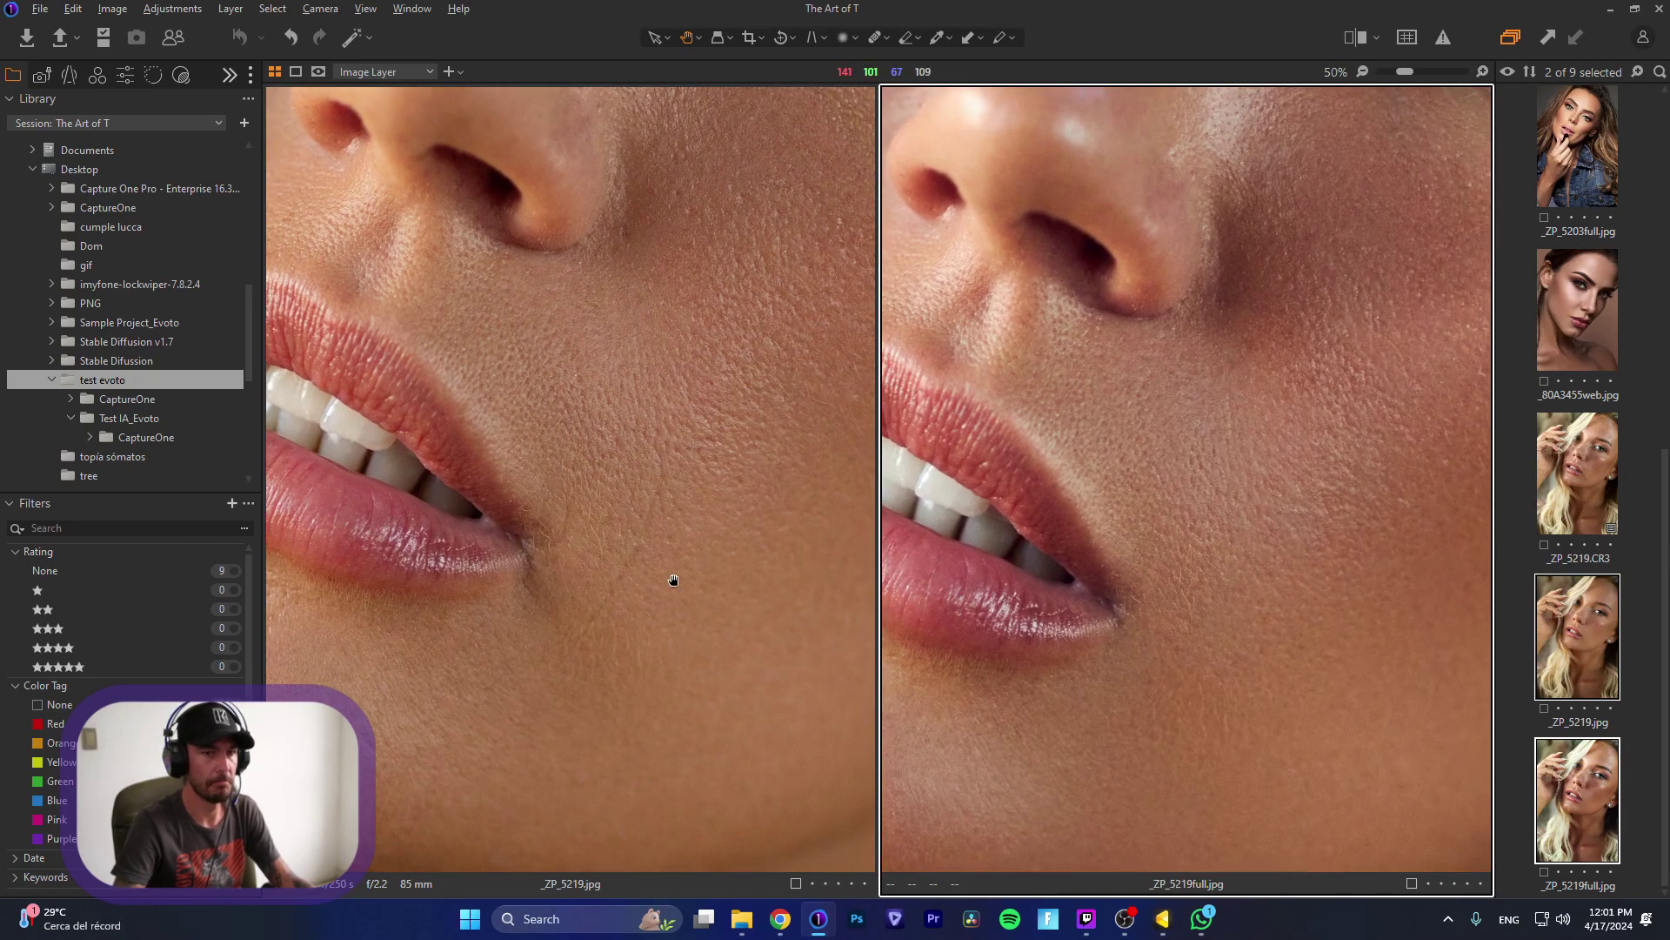
Step: Compare the skin texture of the upper cheek, the eye area and the forehead in both versions
left_click_drag(600, 354, 484, 522)
left_click(1276, 474)
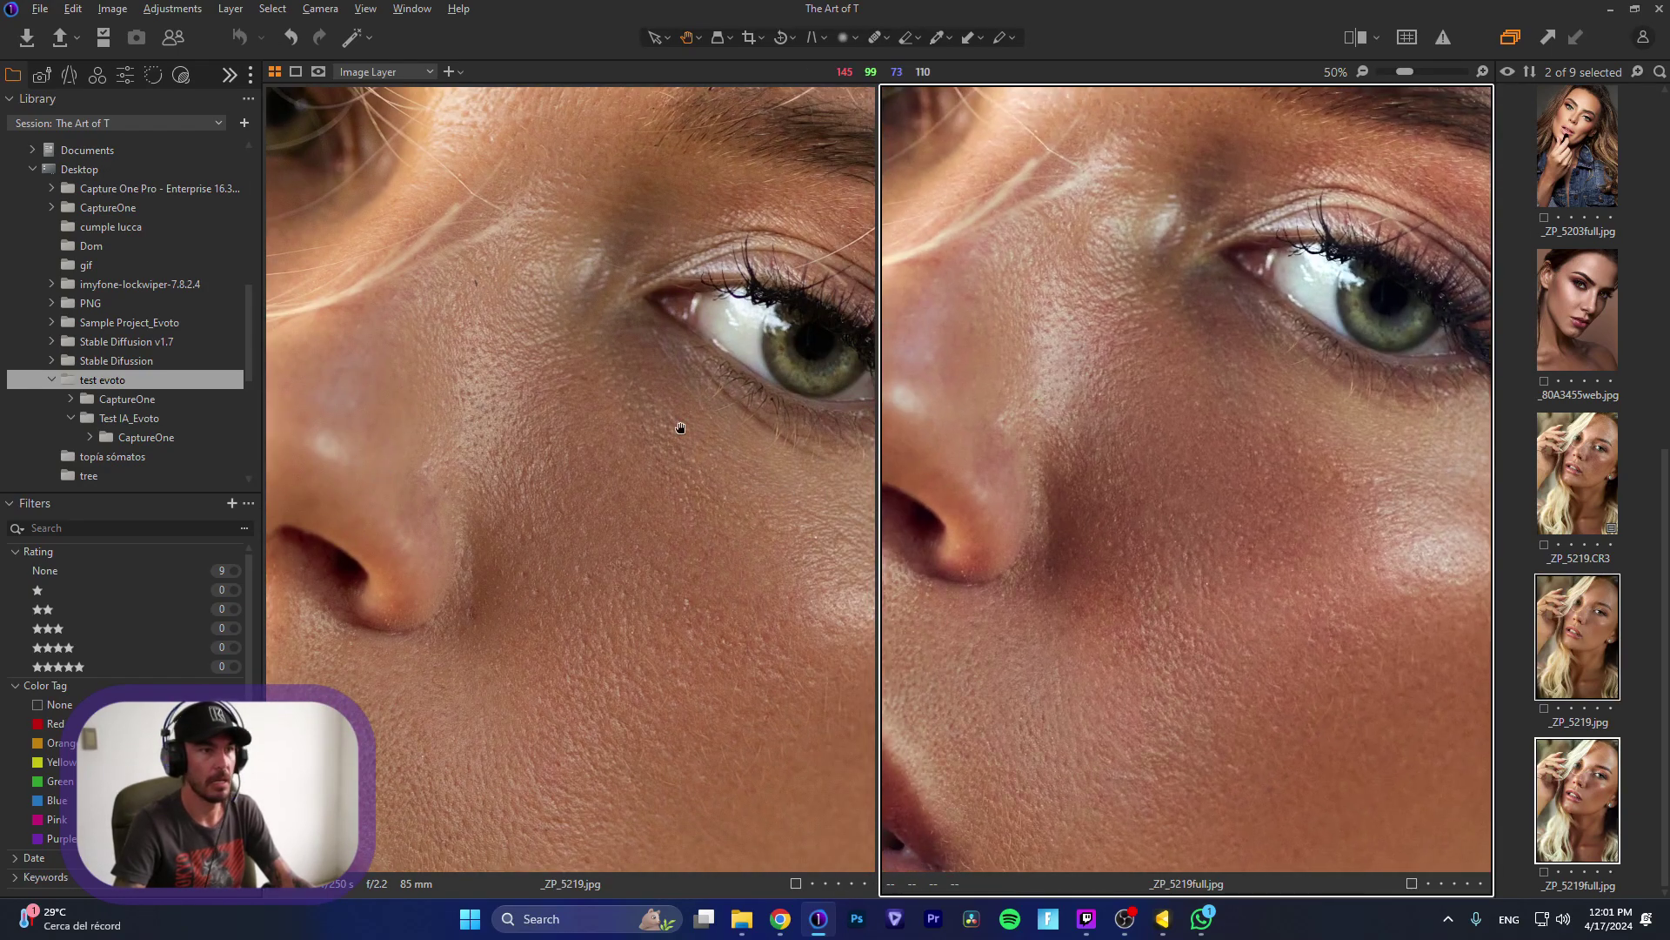
left_click_drag(699, 330, 573, 547)
left_click(1072, 550)
left_click_drag(725, 455, 663, 298)
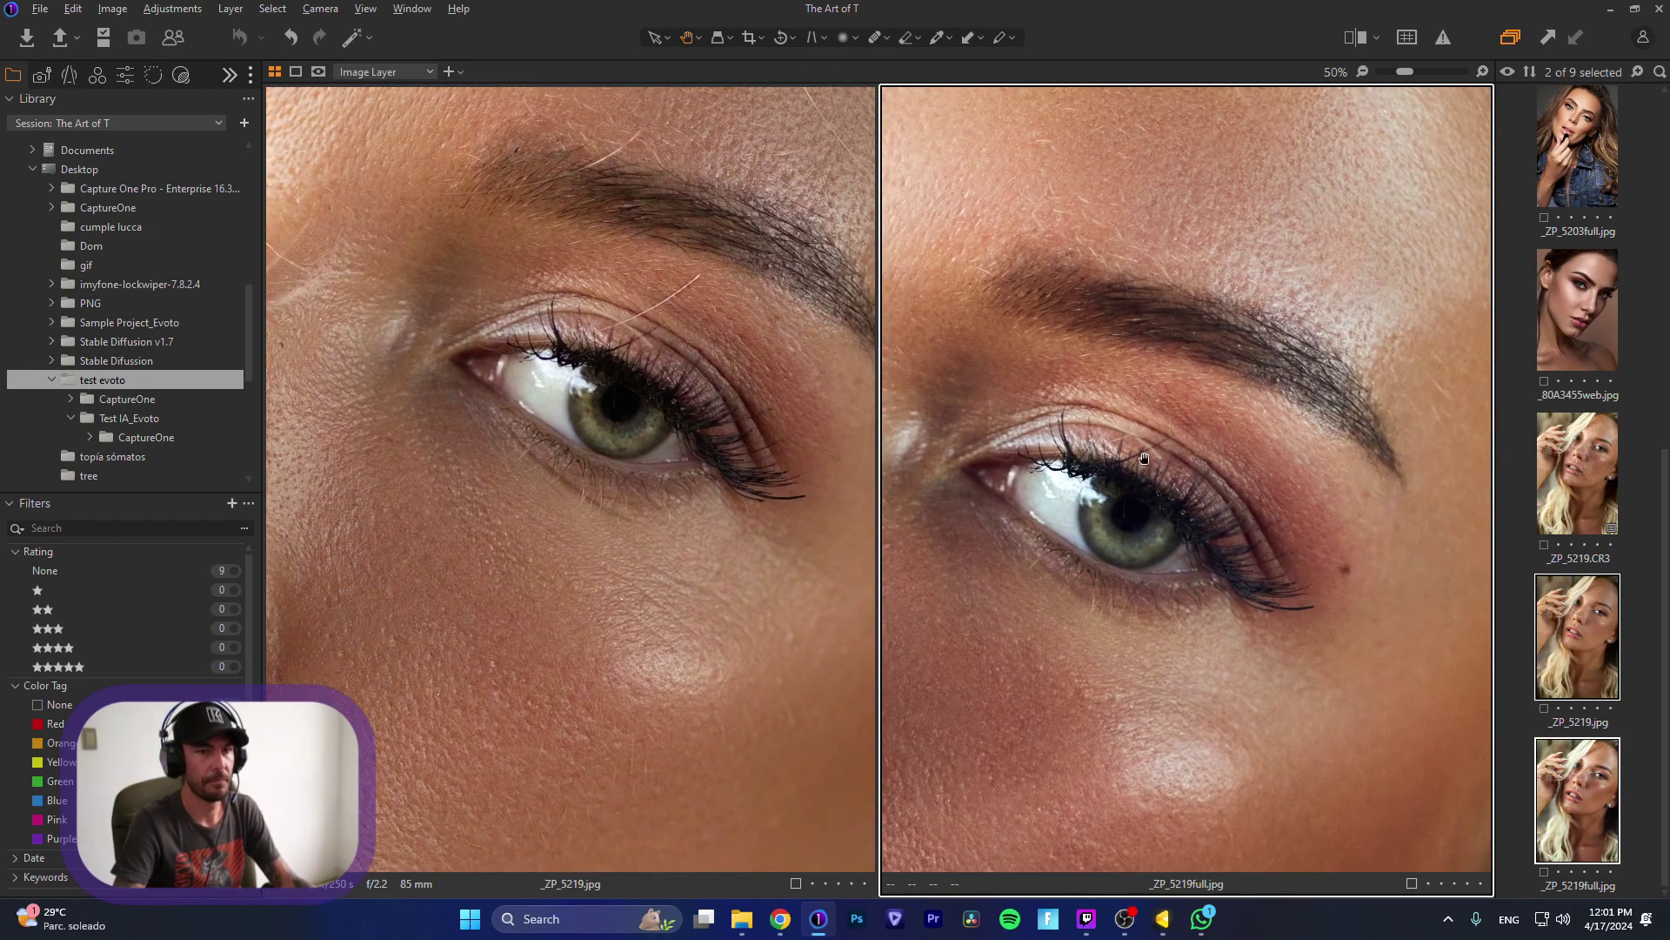
left_click_drag(815, 395, 764, 350)
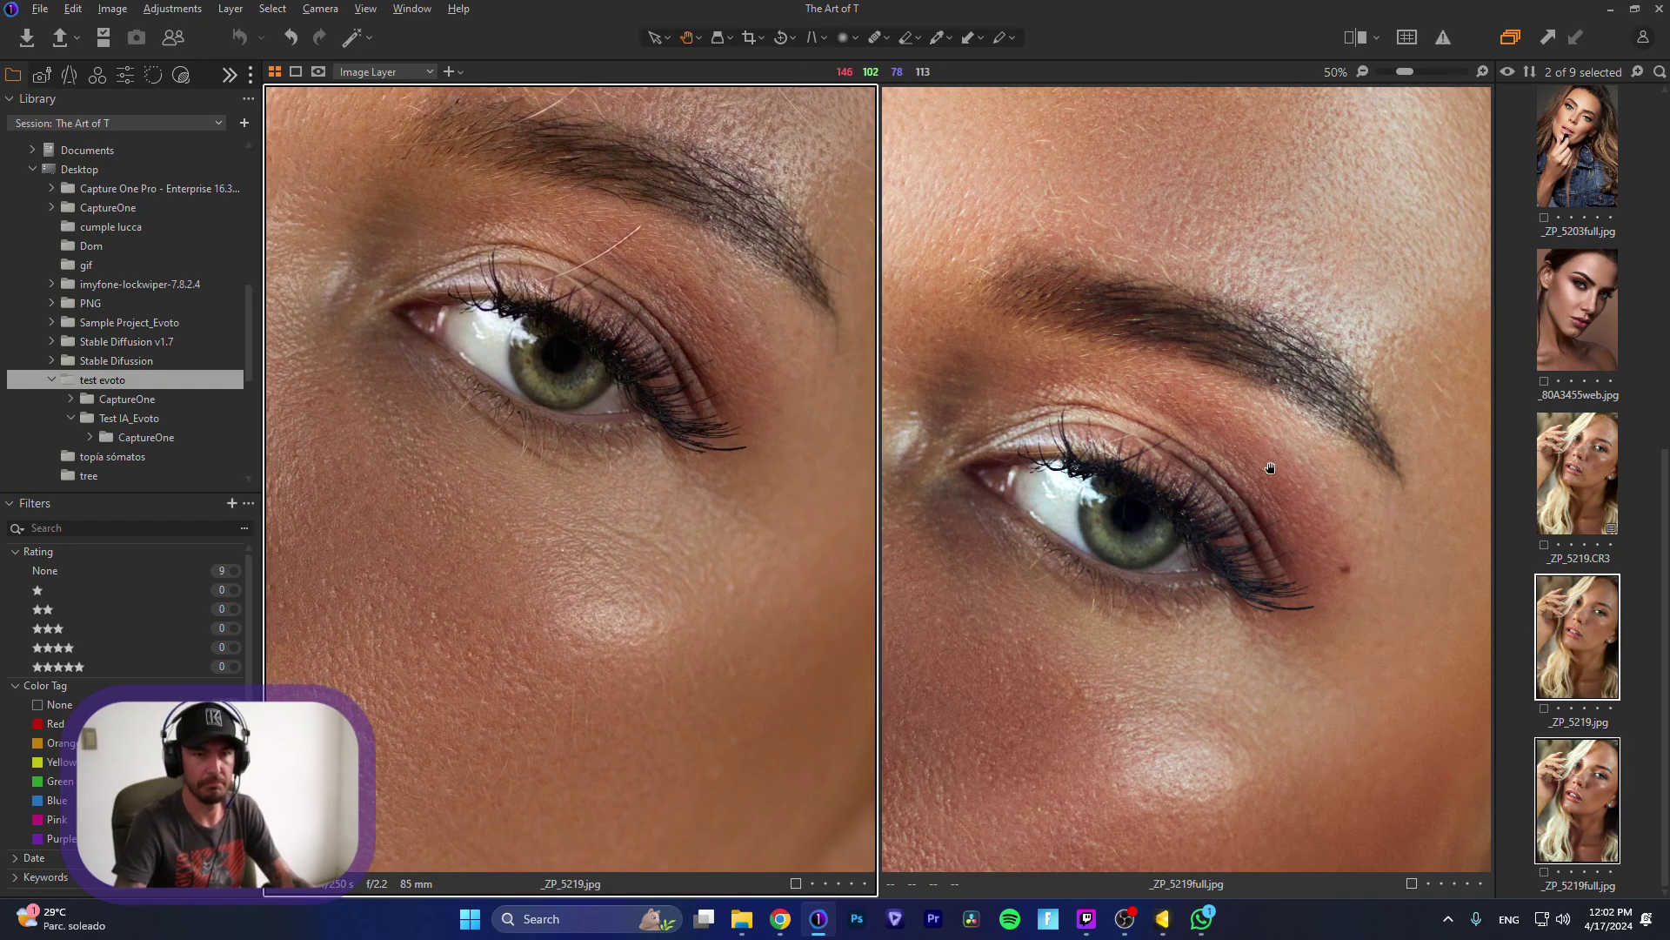
left_click_drag(1111, 398, 1230, 496)
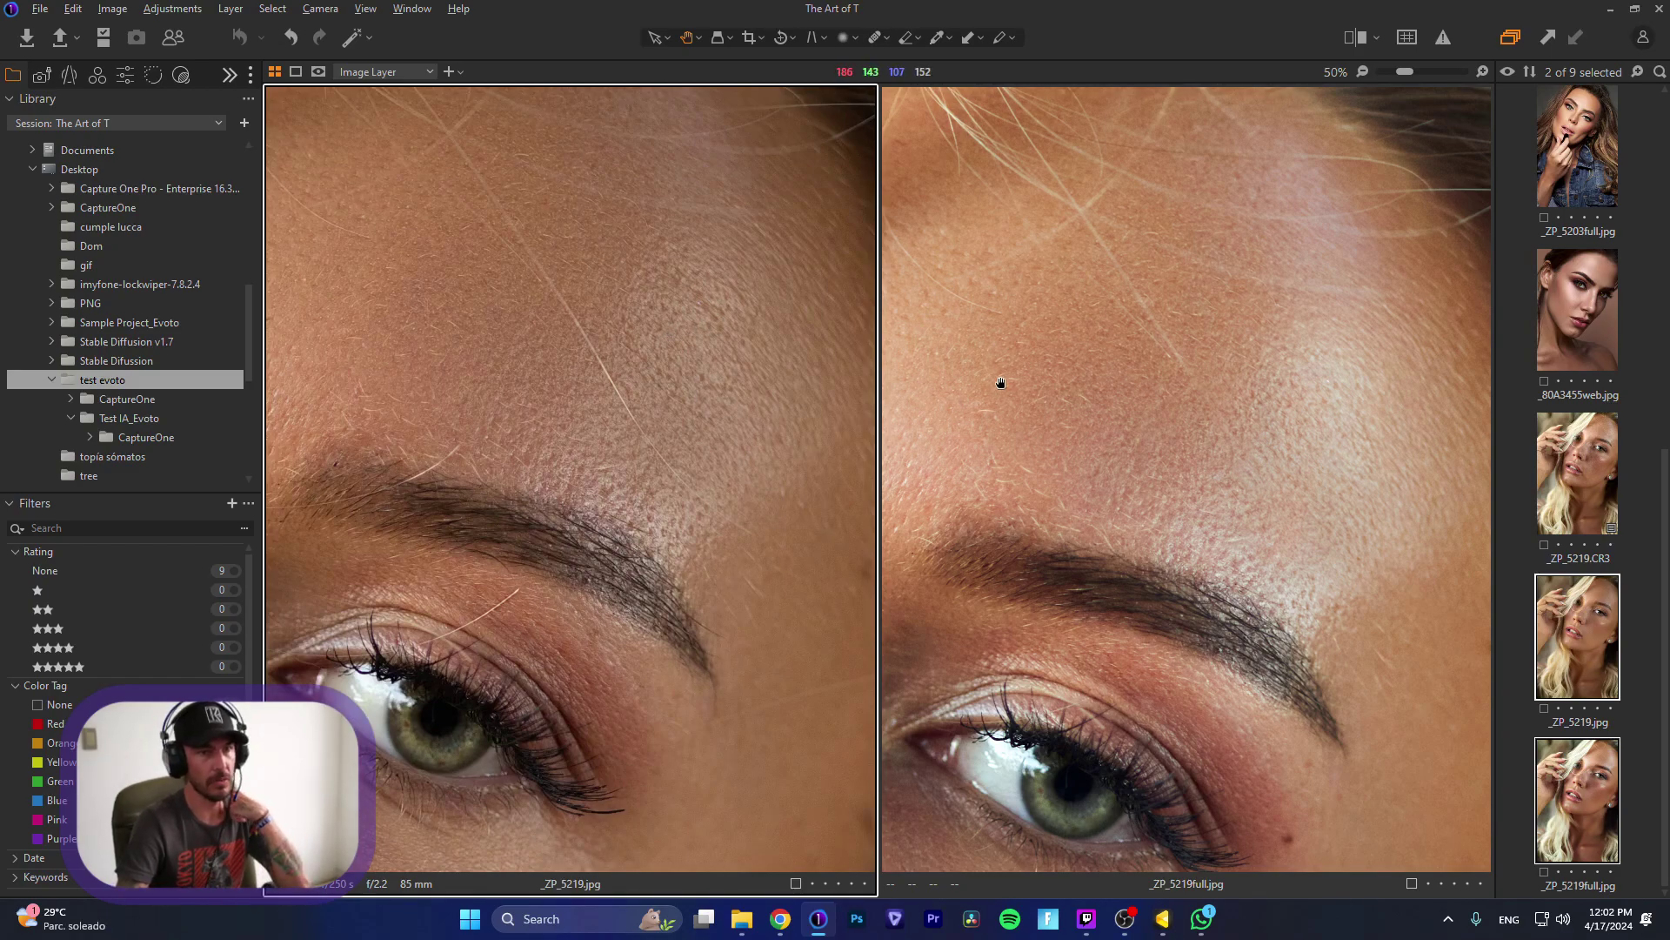
left_click_drag(999, 380, 1172, 352)
left_click(791, 313)
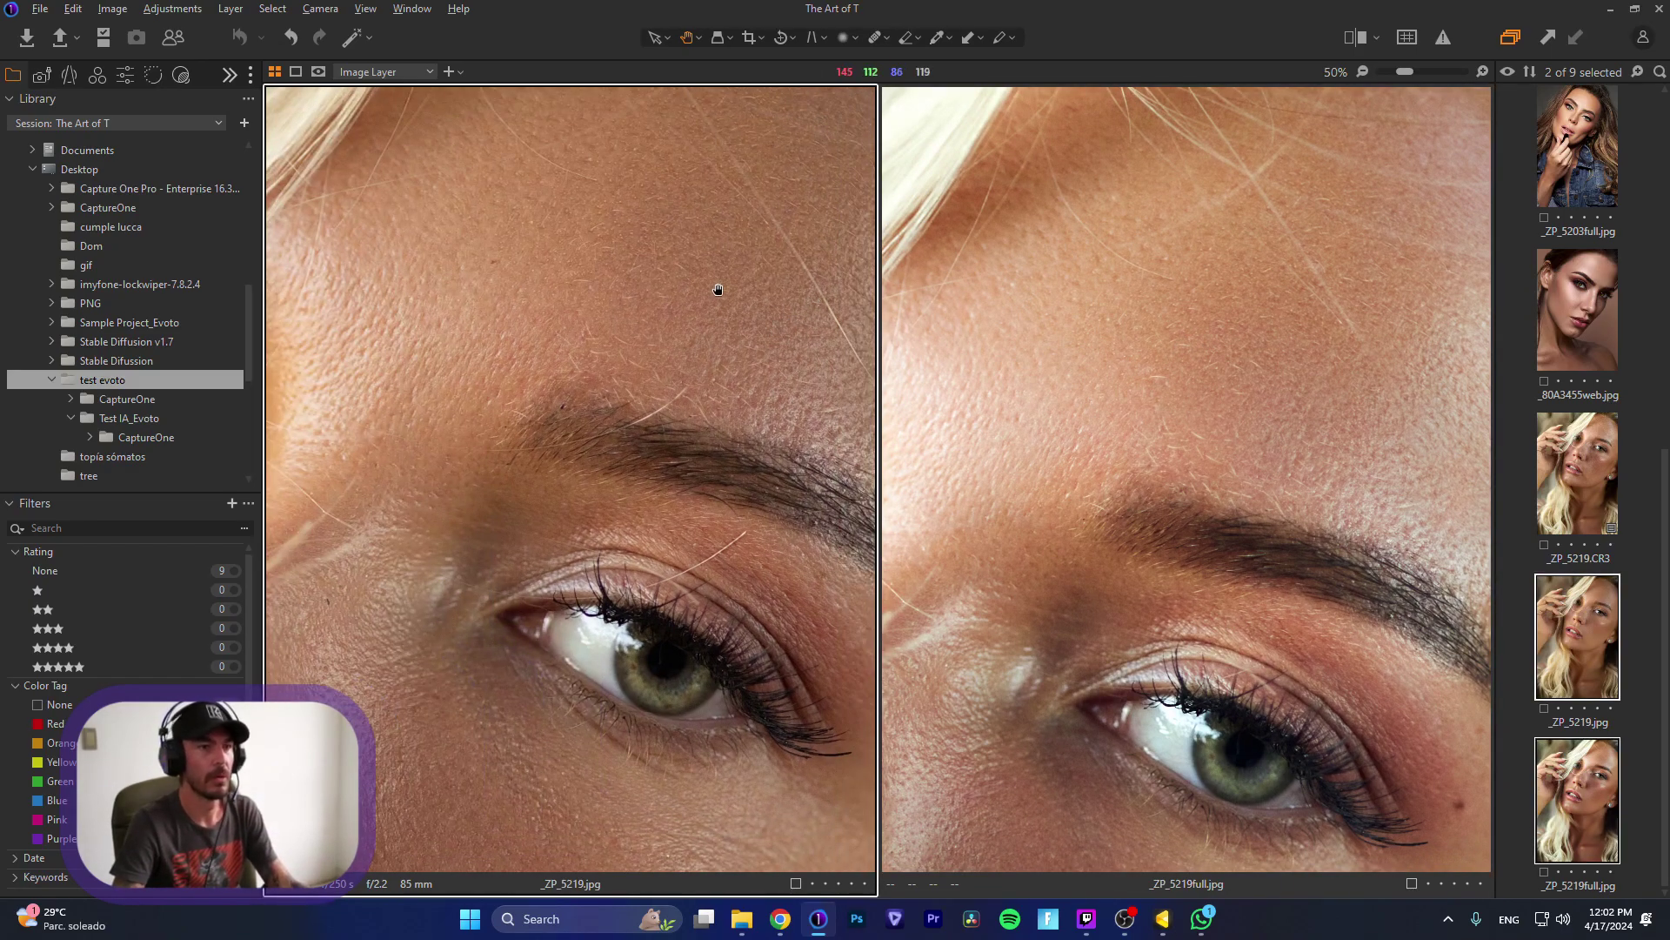
Step: Compare the overall retouching of the full face in both portraits at a matching 17% zoom
scroll(784, 334, "down", 2)
left_click(1268, 377)
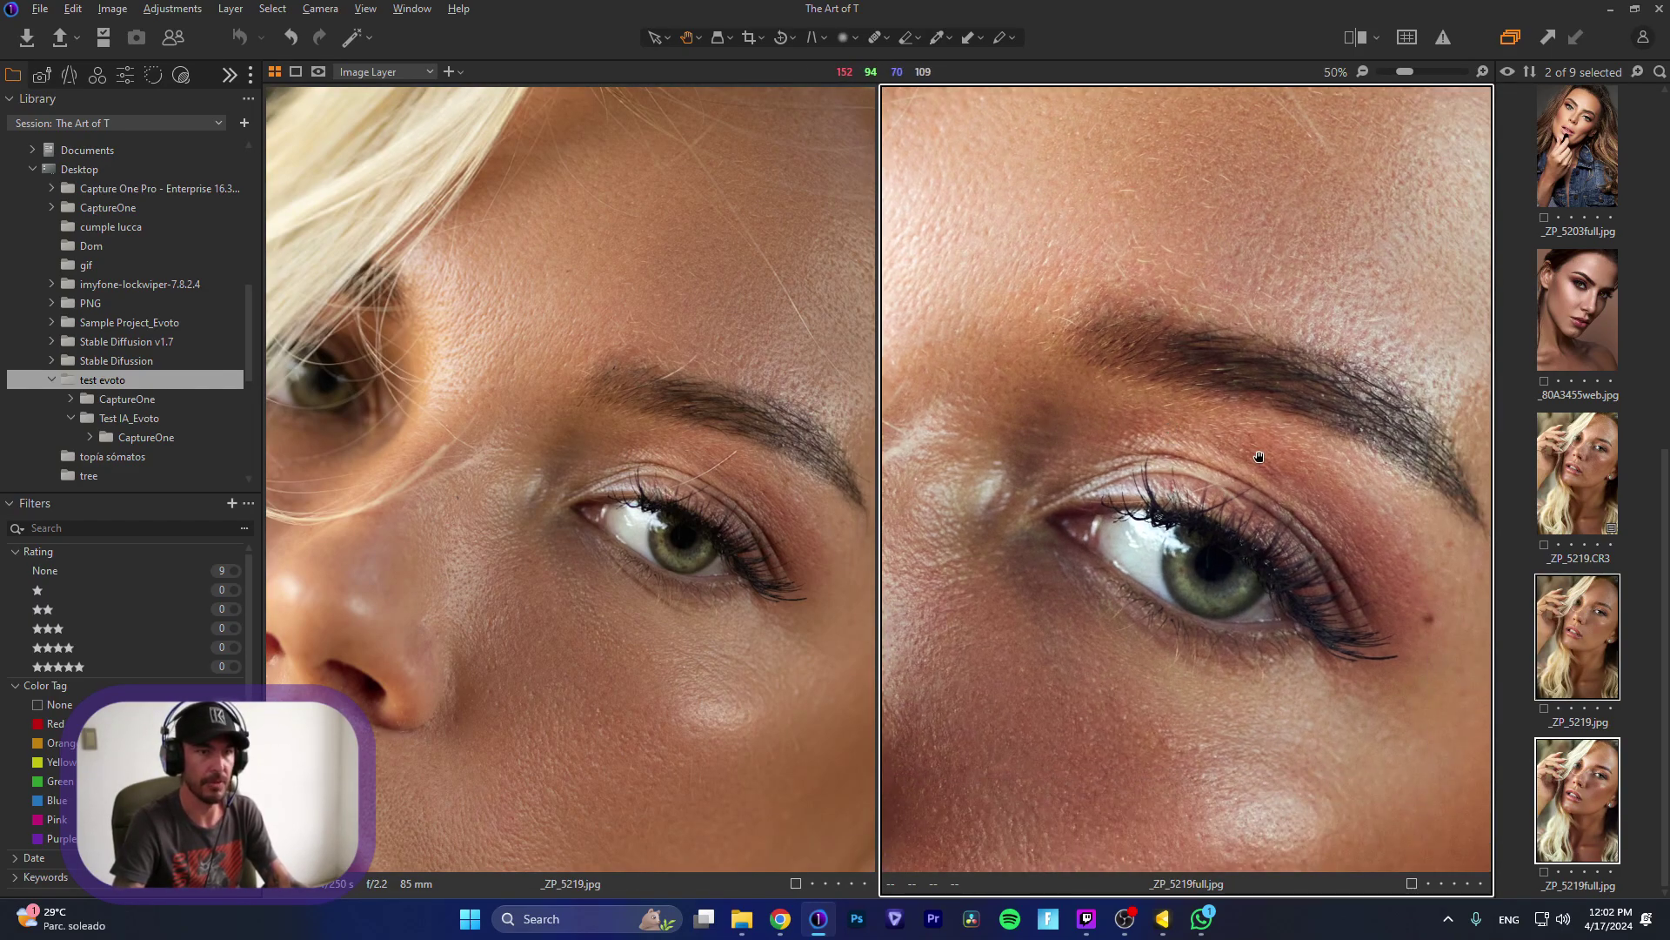
scroll(1219, 287, "down", 2)
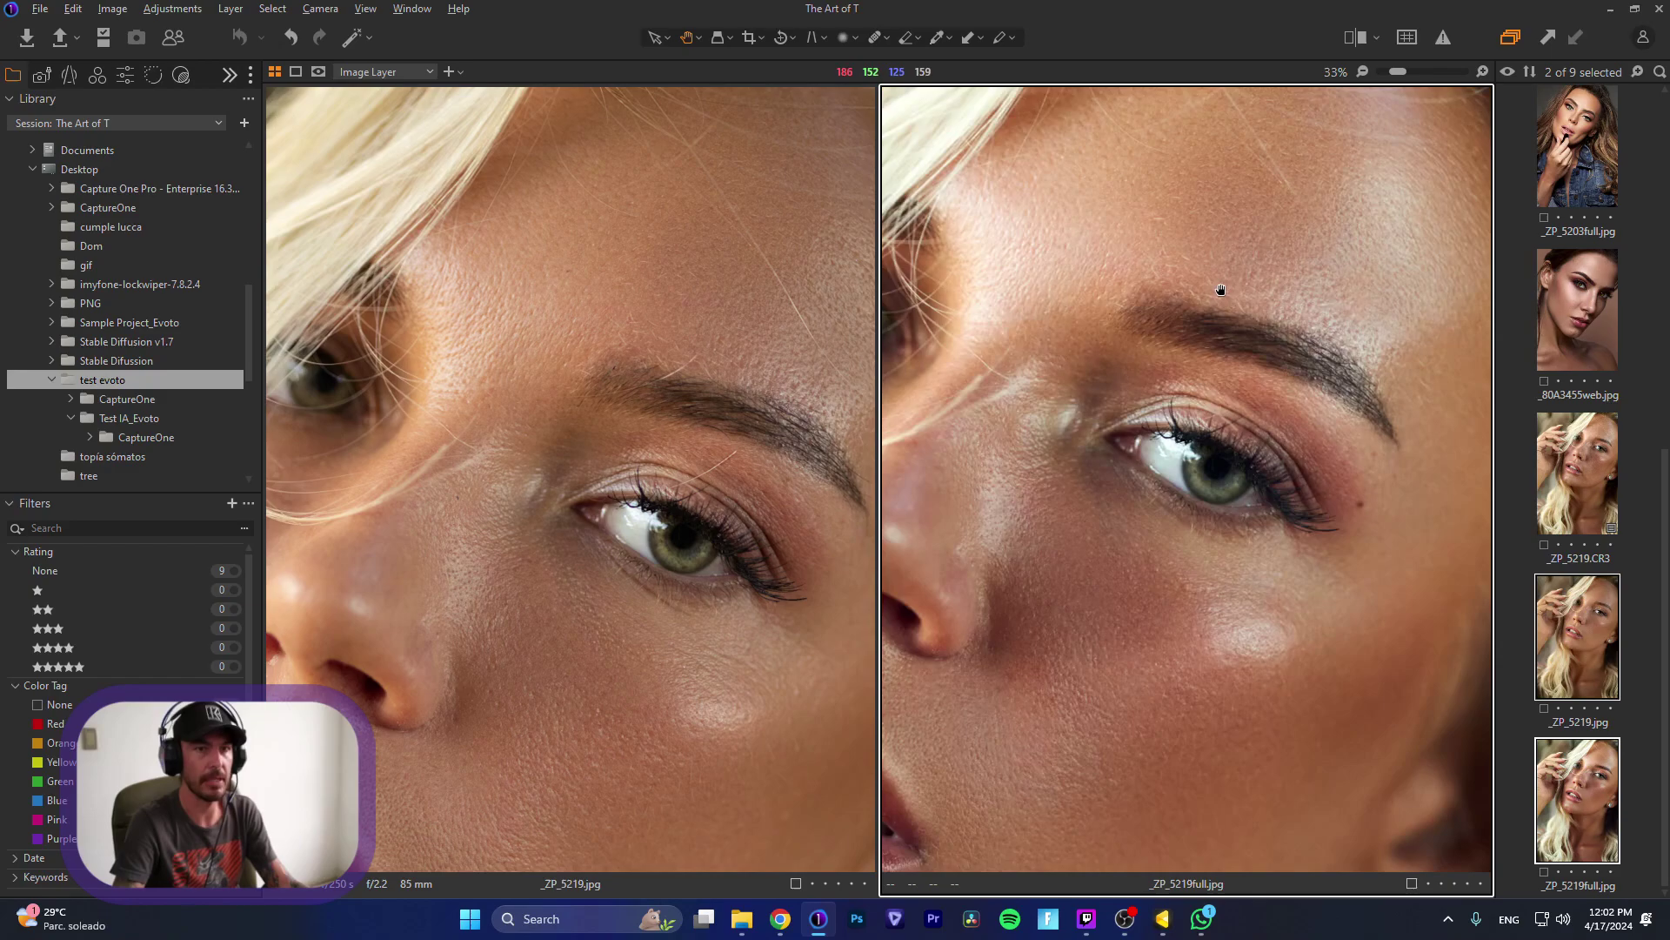
left_click(634, 235)
scroll(634, 235, "down", 1)
scroll(1255, 547, "down", 1)
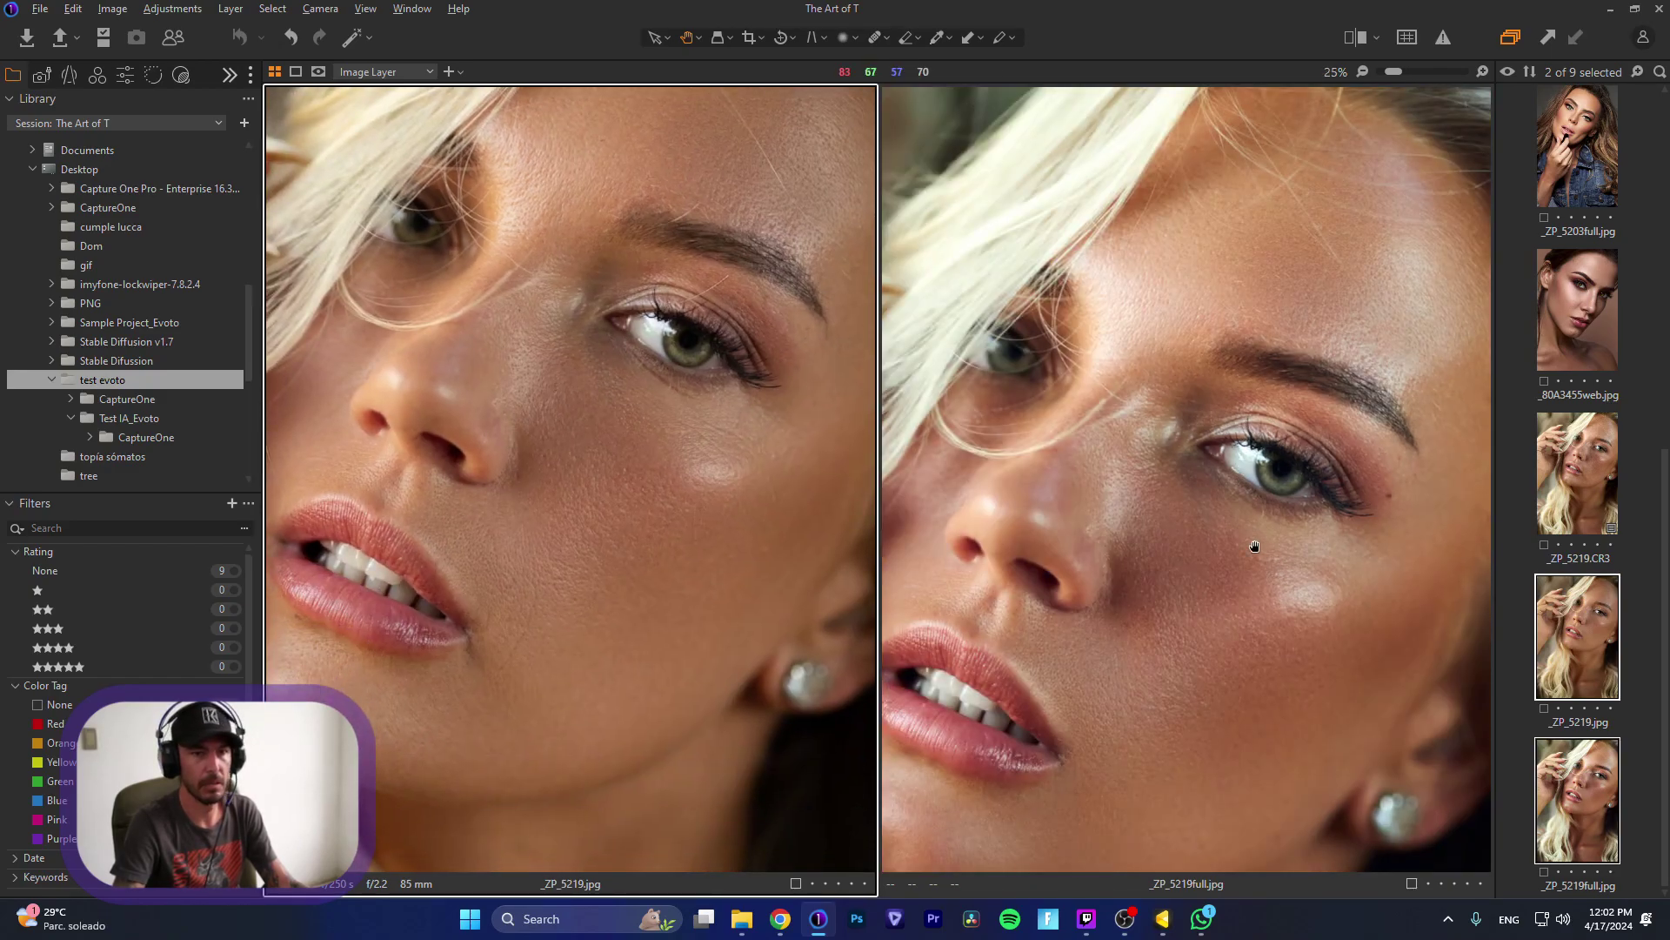
left_click_drag(1254, 547, 1271, 440)
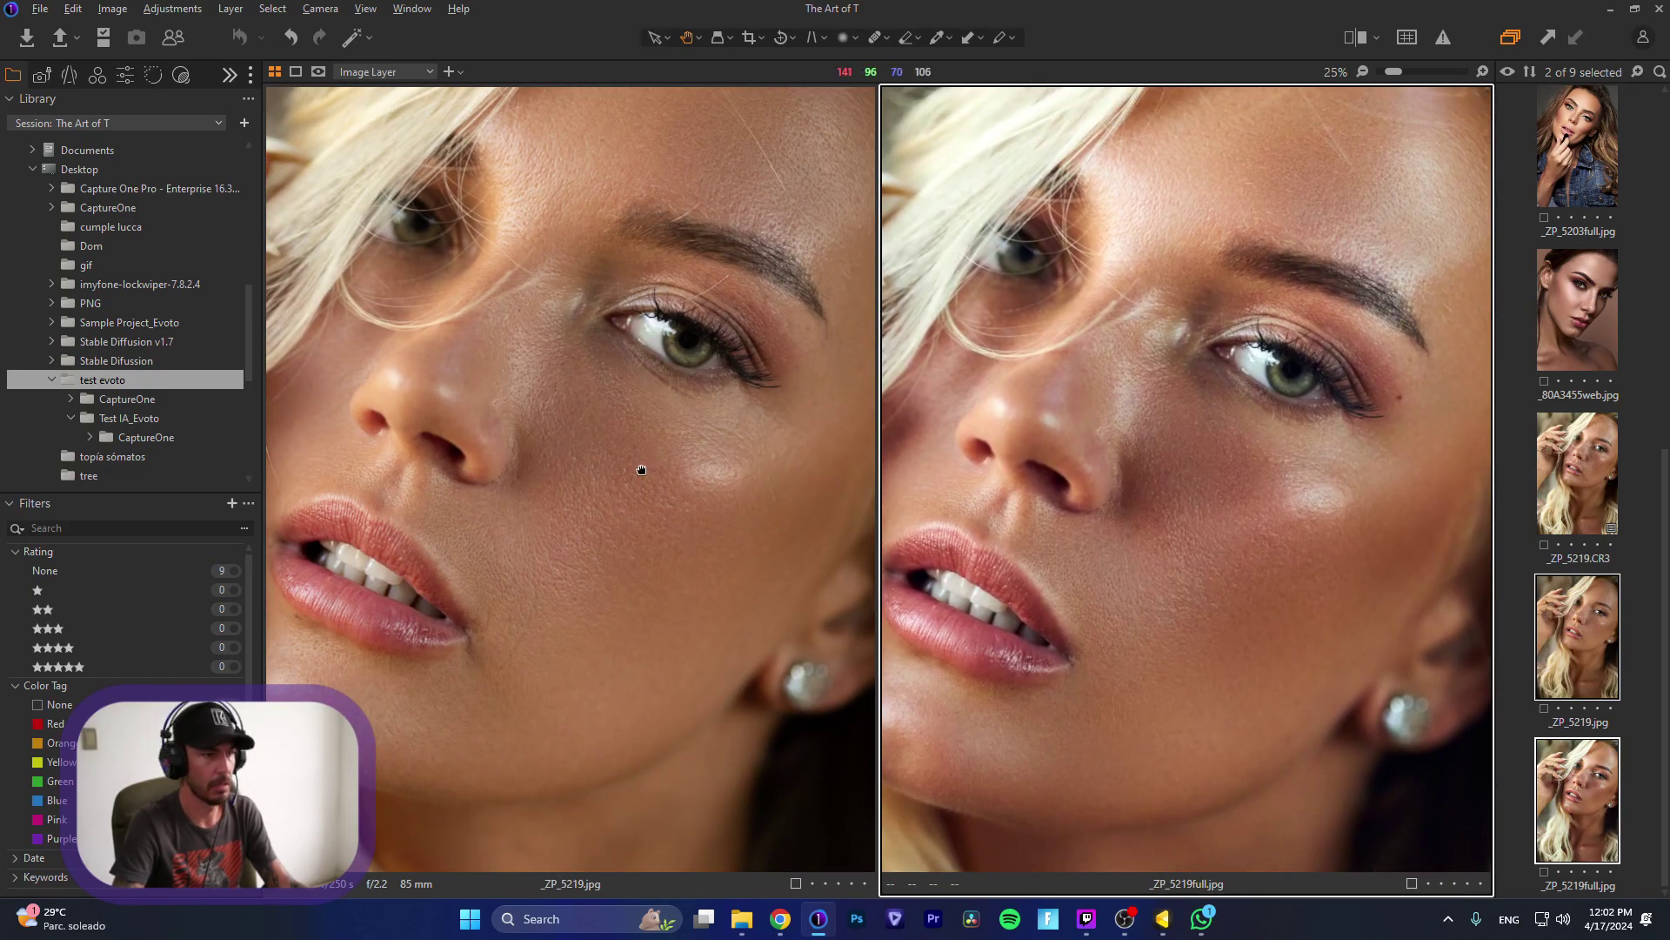
left_click_drag(641, 470, 739, 436)
scroll(719, 548, "down", 1)
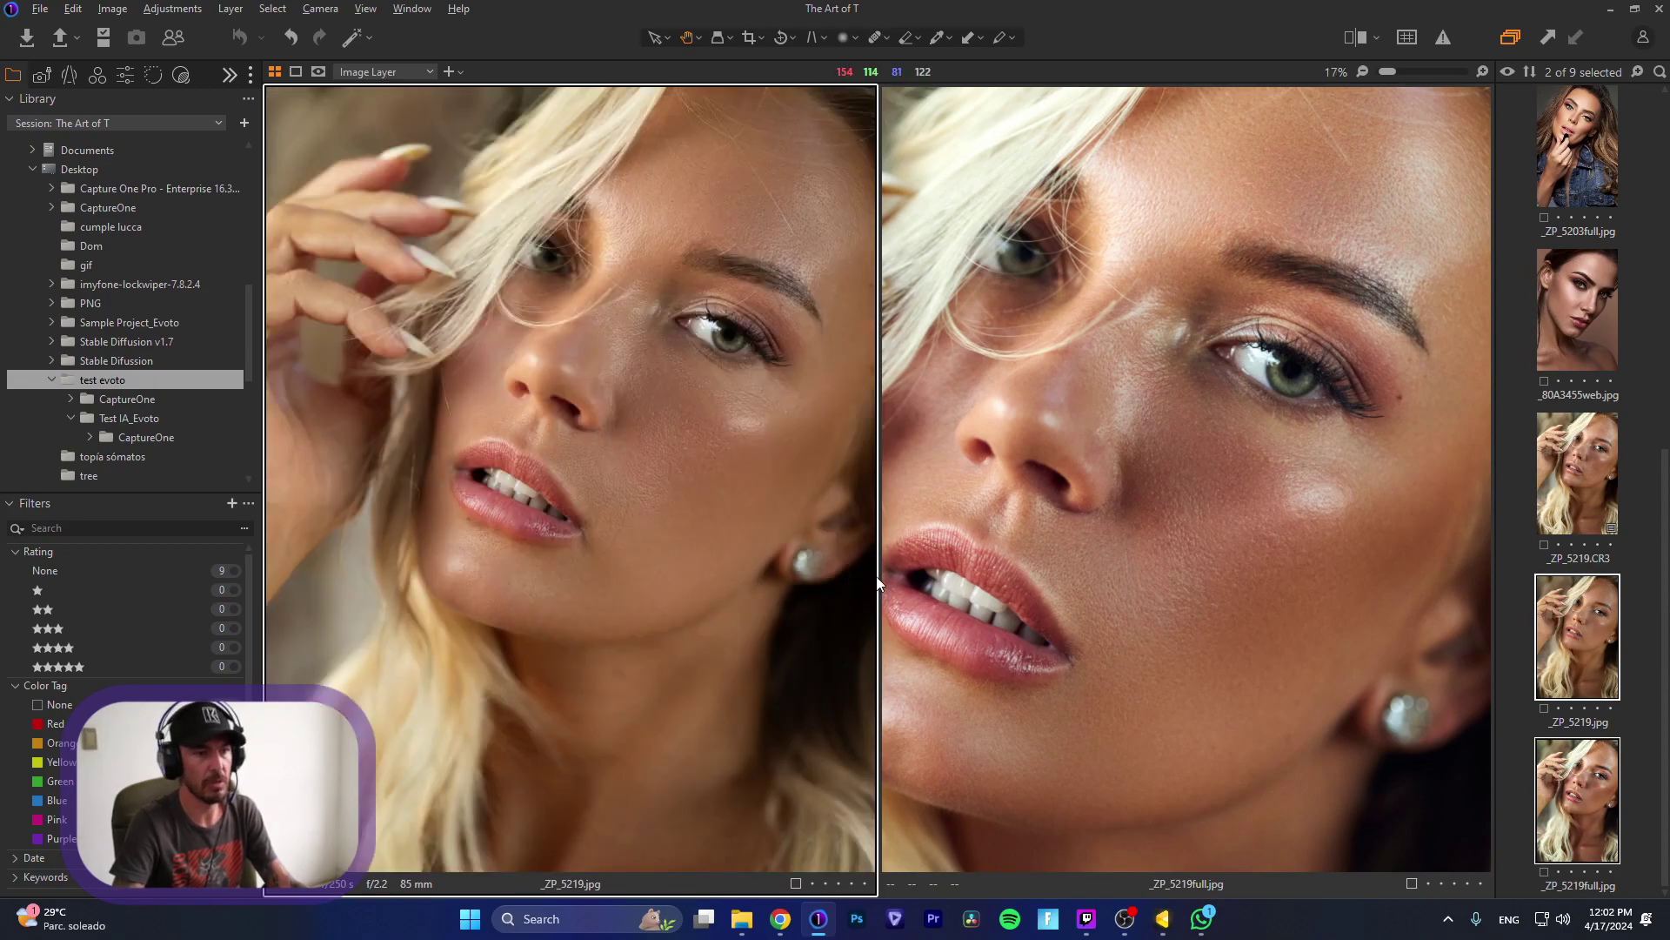
scroll(1098, 628, "down", 1)
left_click_drag(1245, 611, 1182, 566)
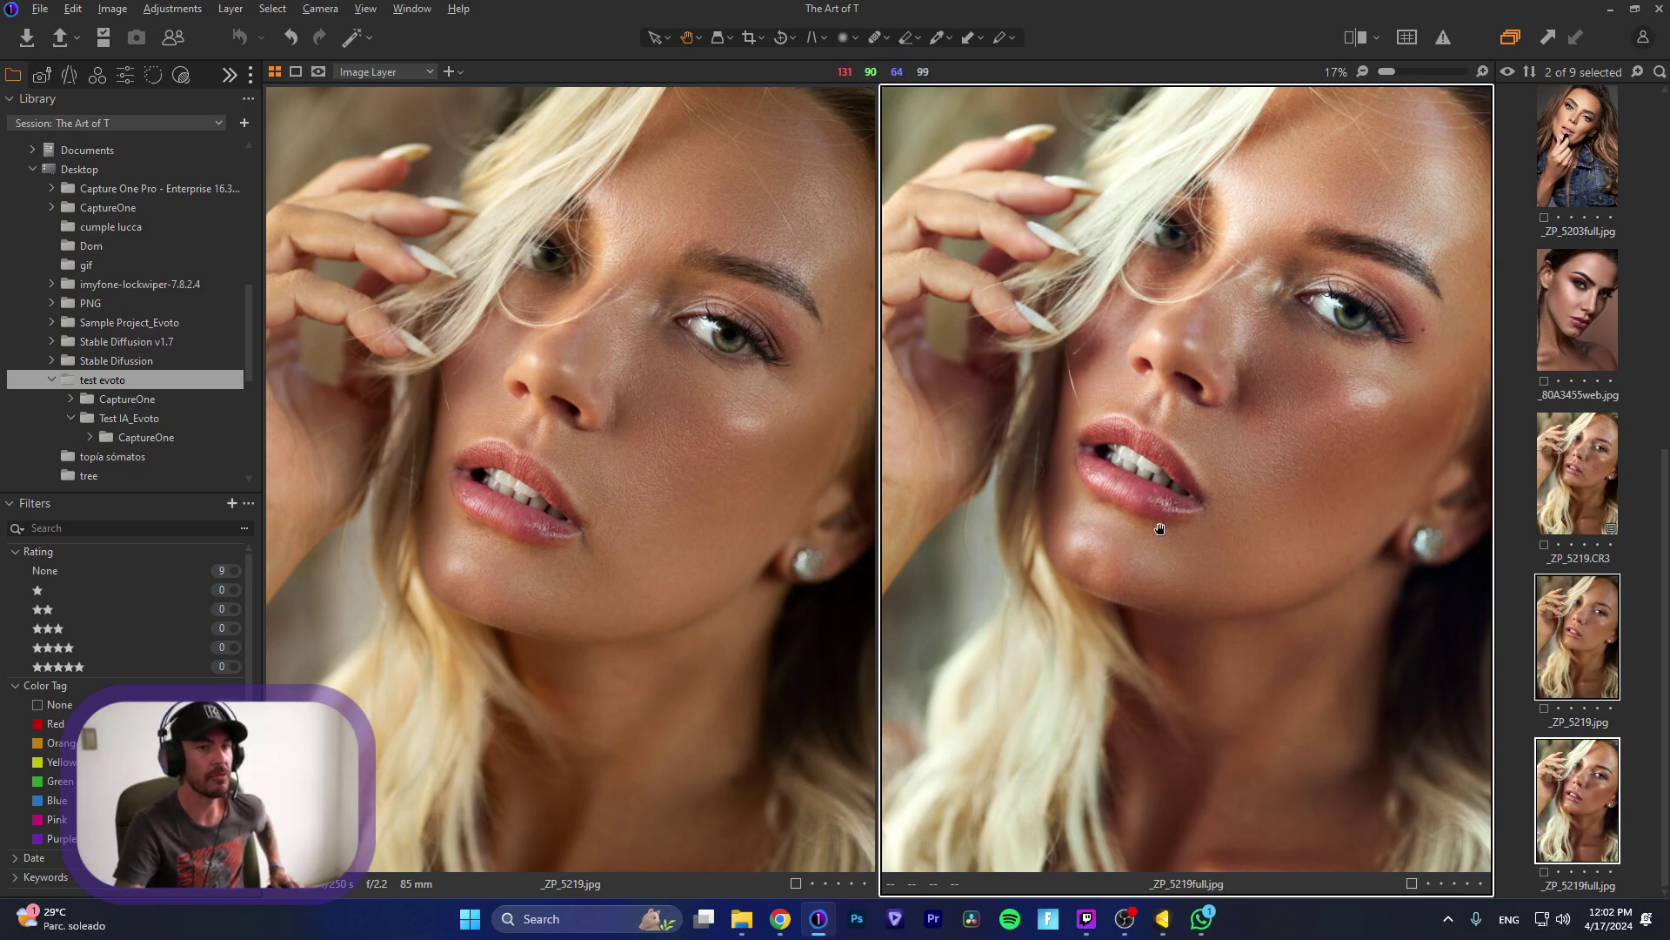
Step: Adjust the reds of _ZP_5219full.jpg in the Color Editor to hue 4.4 and saturation -10.2
left_click(125, 75)
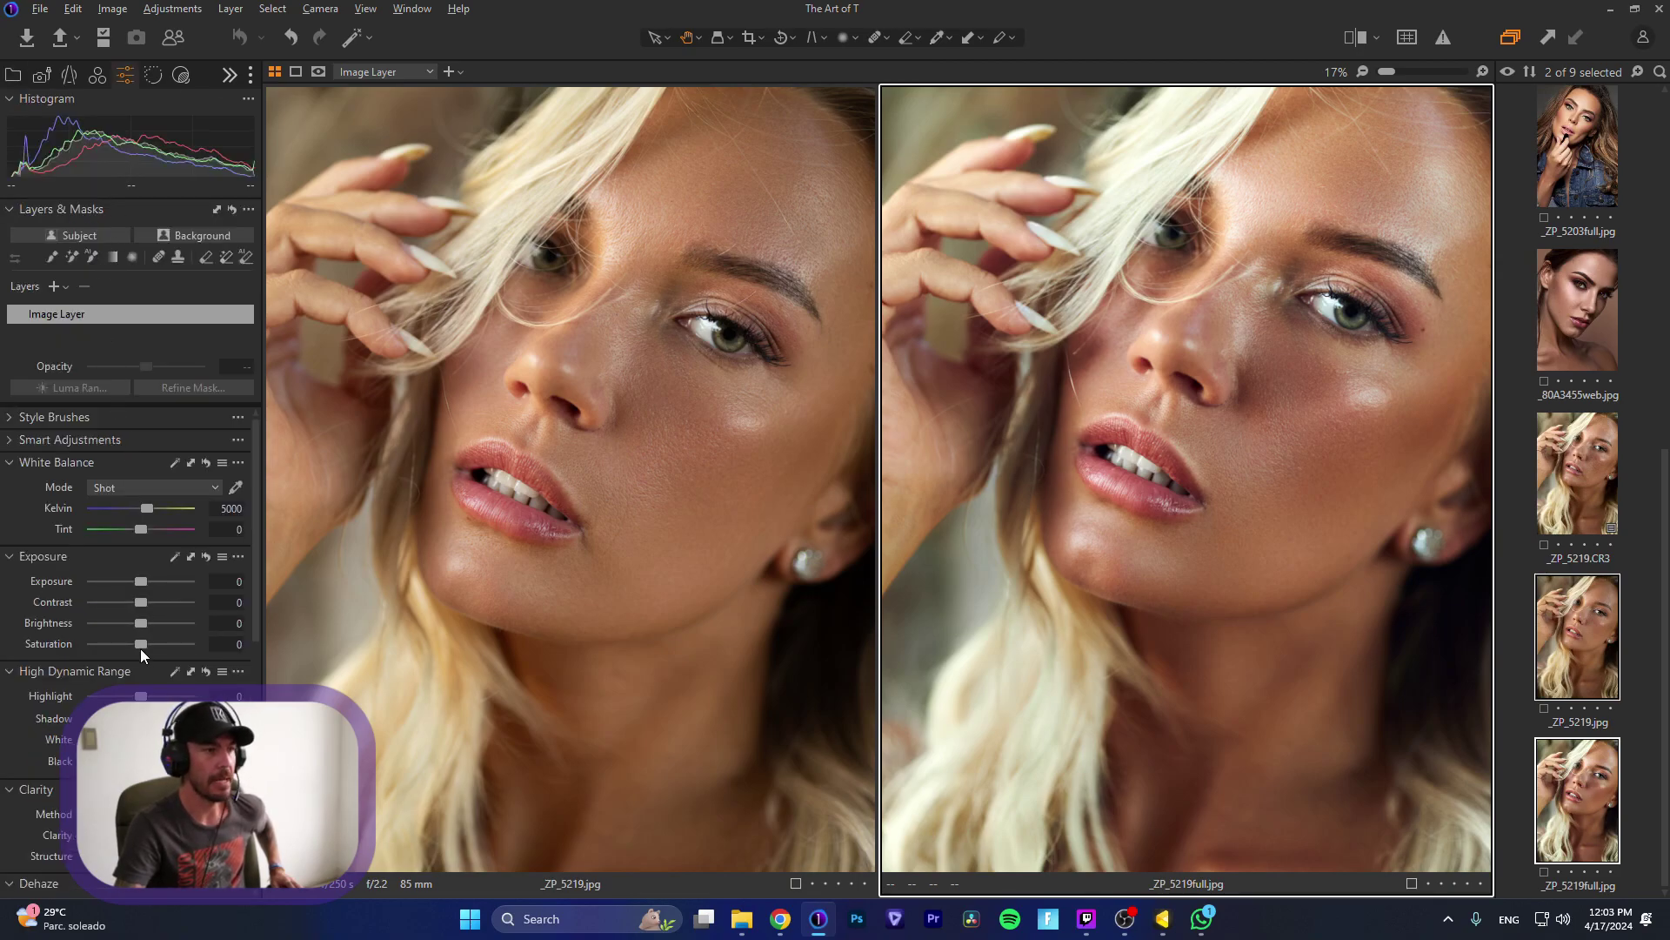
left_click_drag(139, 647, 134, 649)
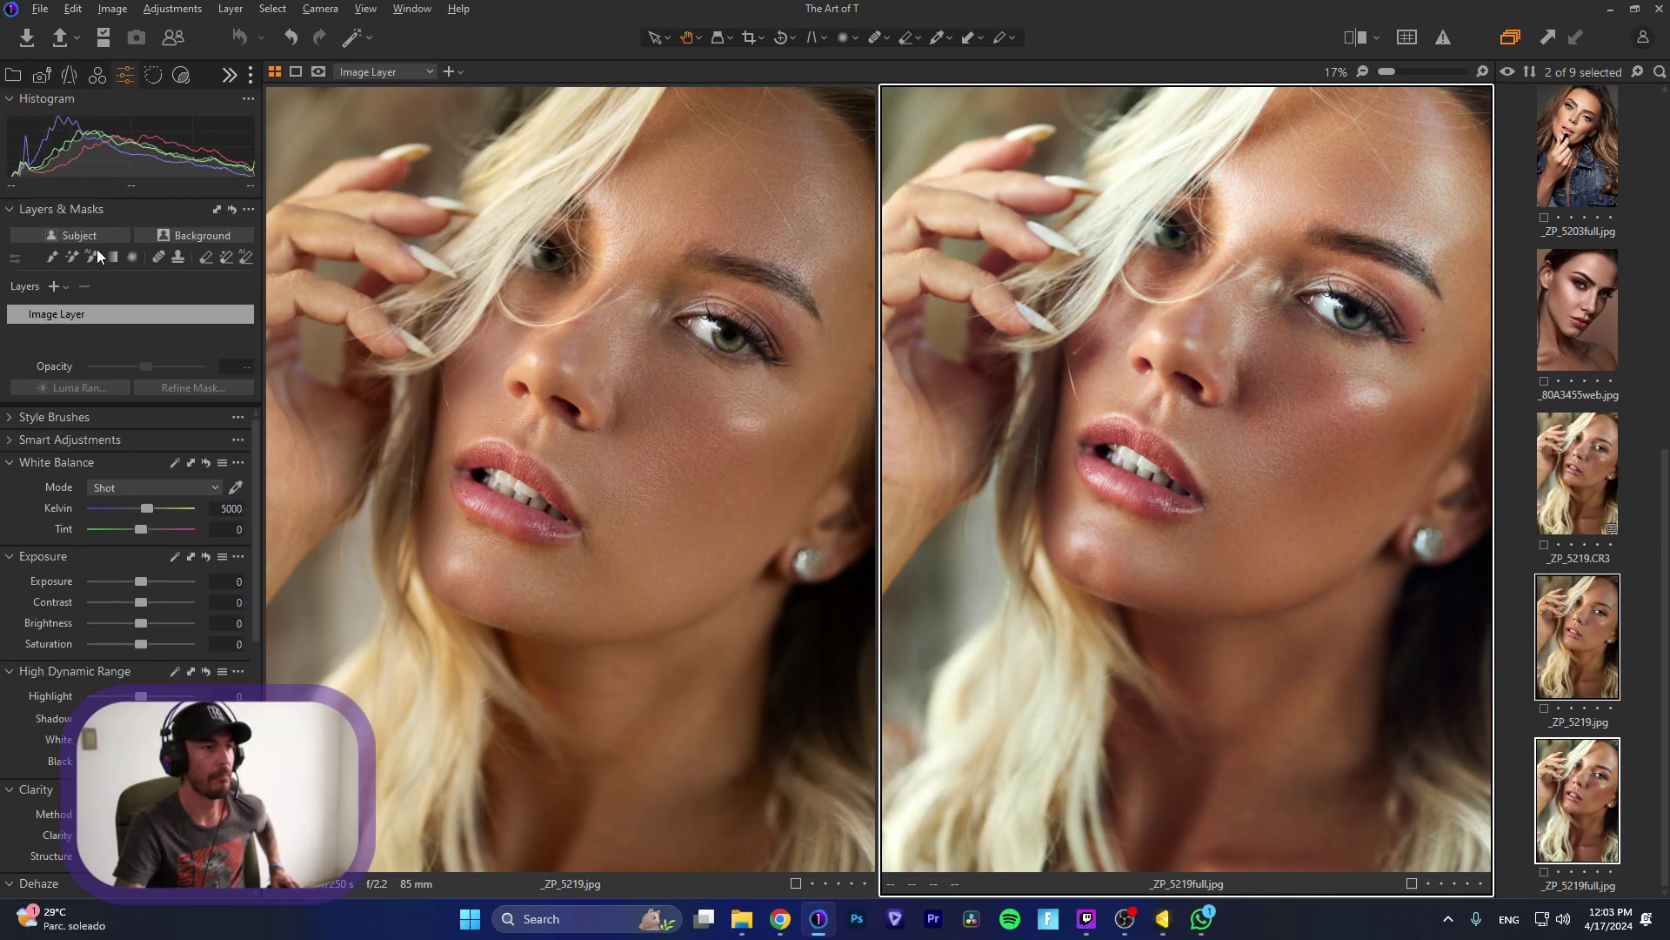
left_click(96, 75)
left_click(43, 651)
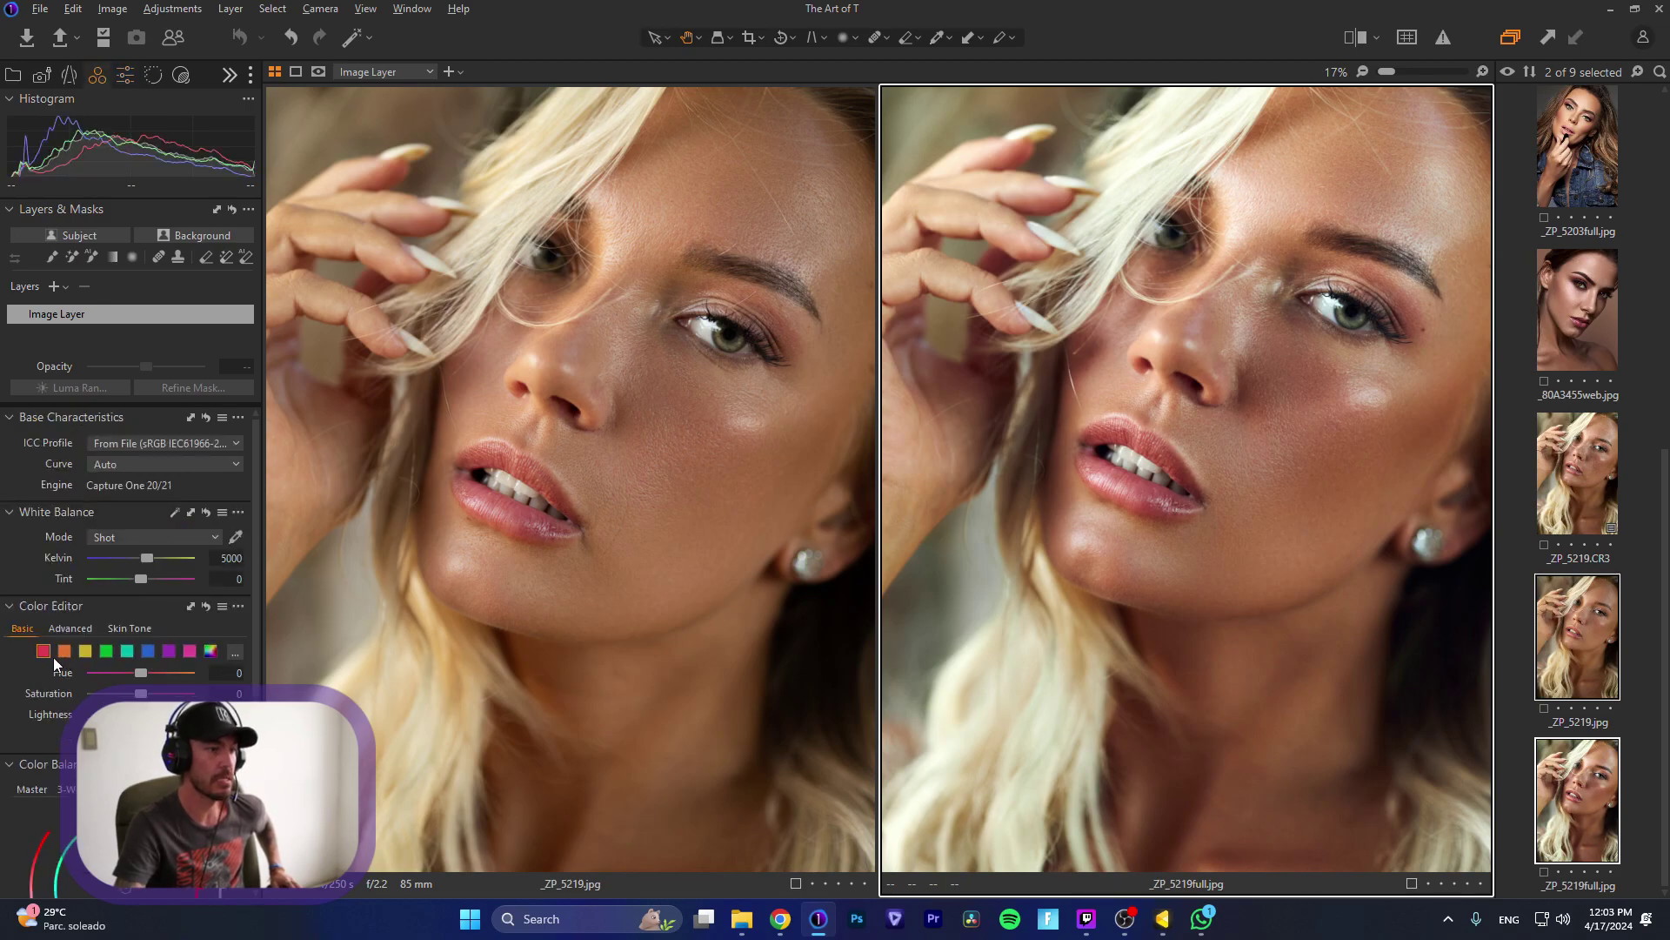
mouse_move(143, 675)
left_mouse_down()
mouse_move(114, 699)
mouse_move(135, 694)
left_mouse_up()
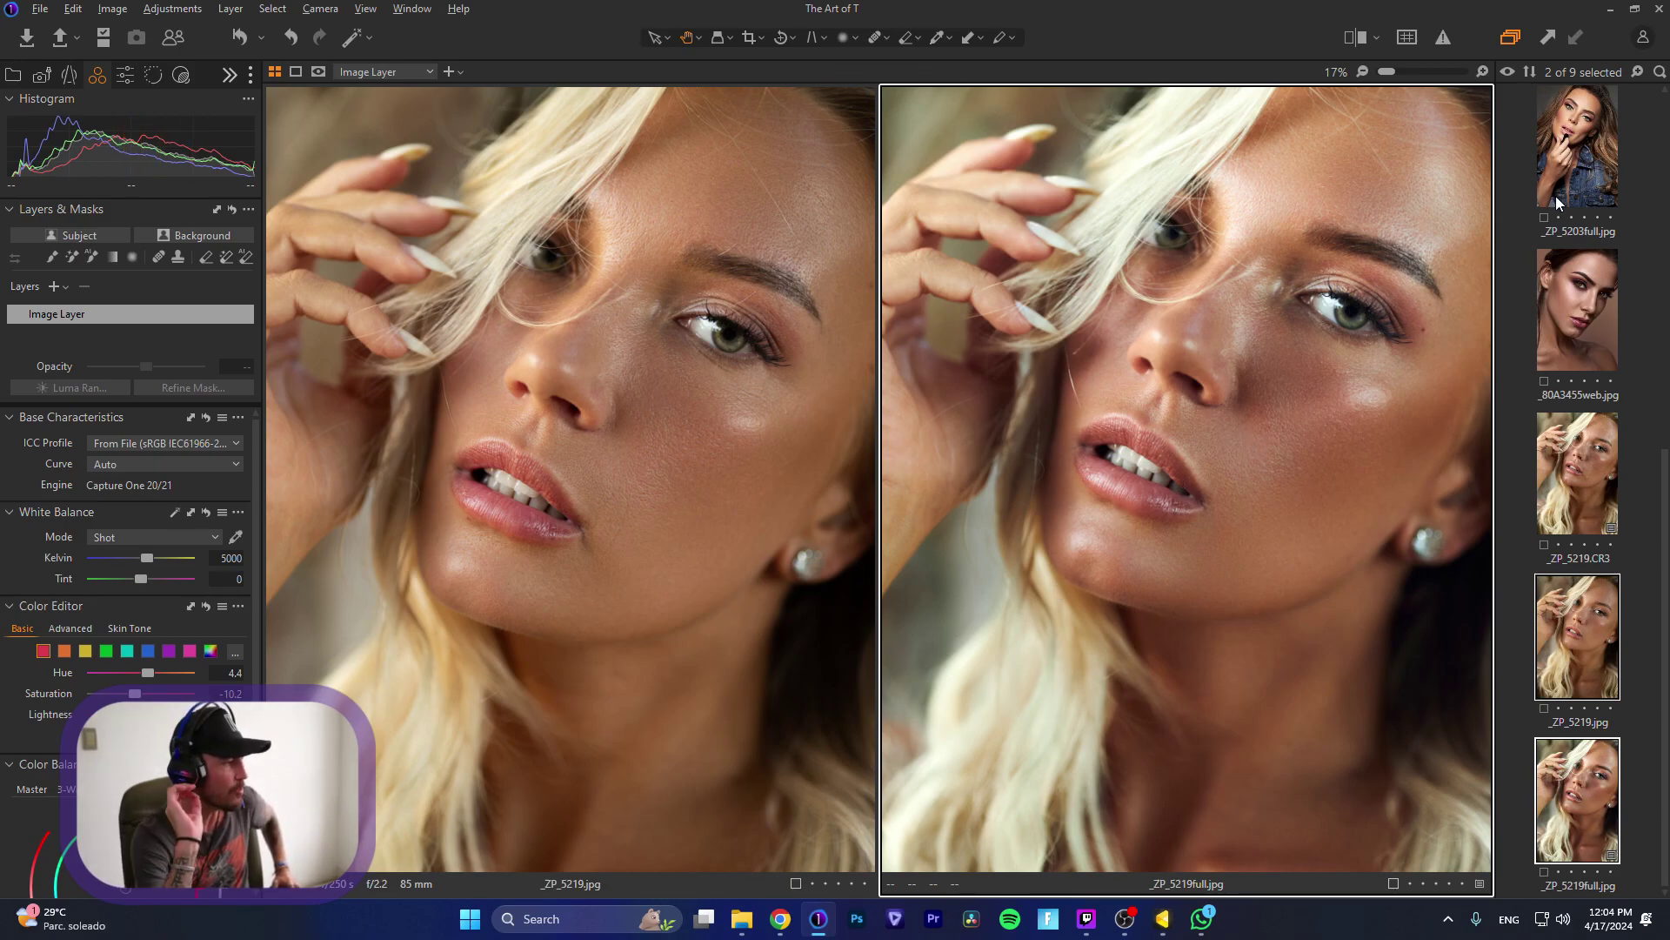
Step: Open the retouched portrait _ZP_5203full.jpg and examine the face up close and at full frame
left_click(1603, 177)
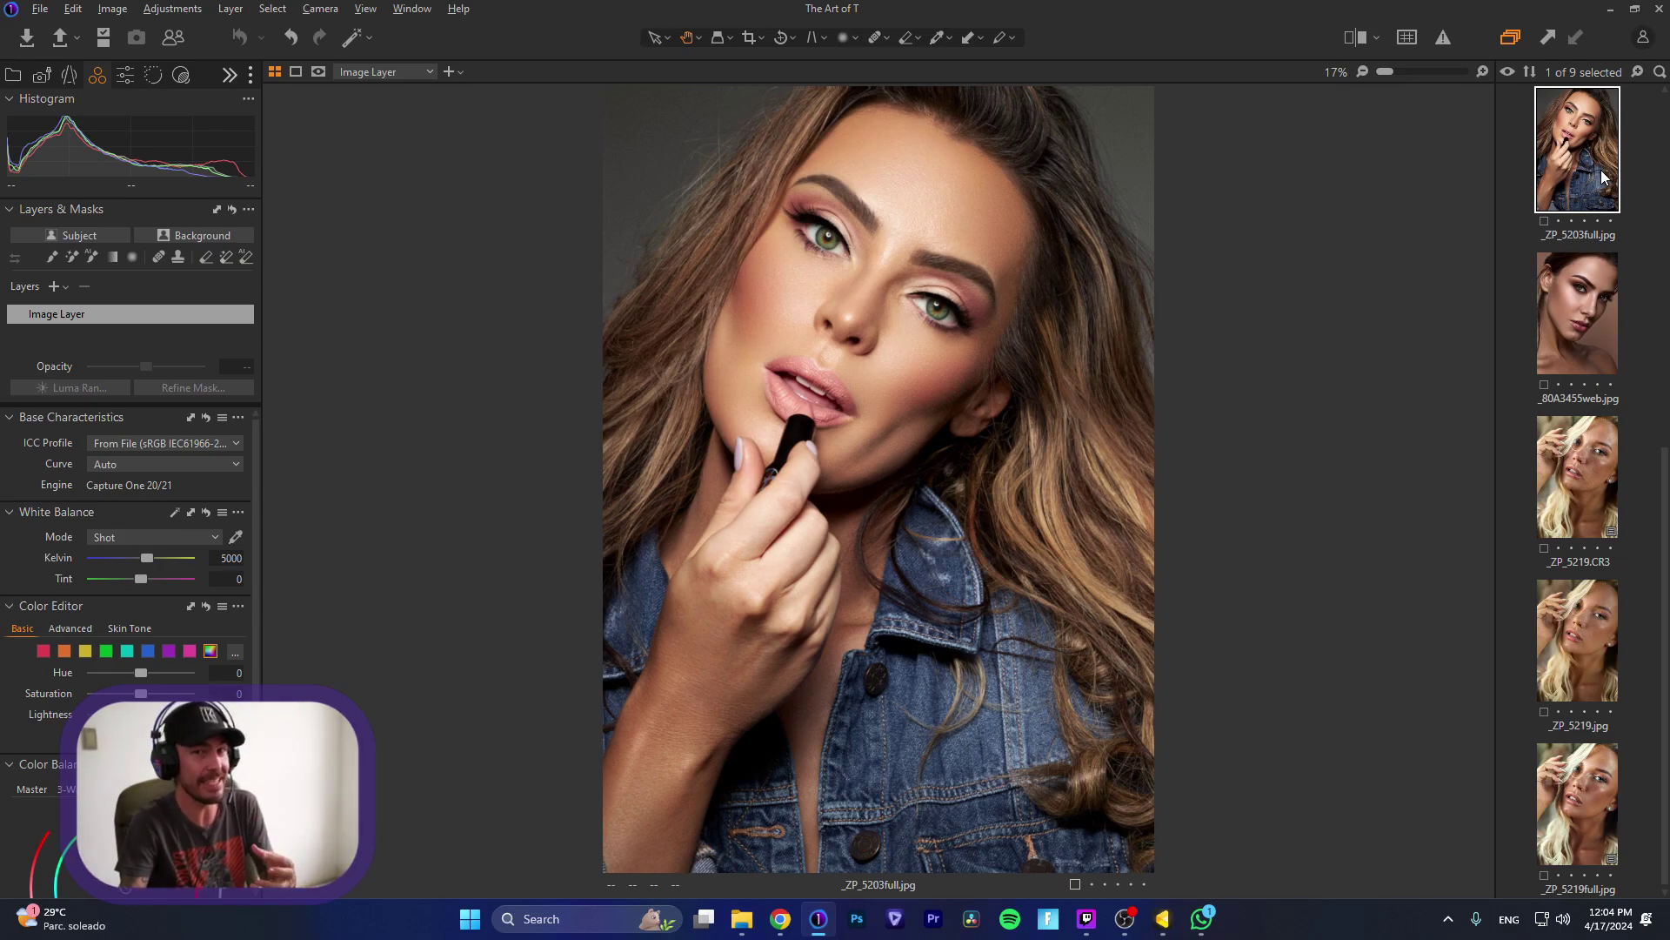
scroll(1603, 177, "up", 1)
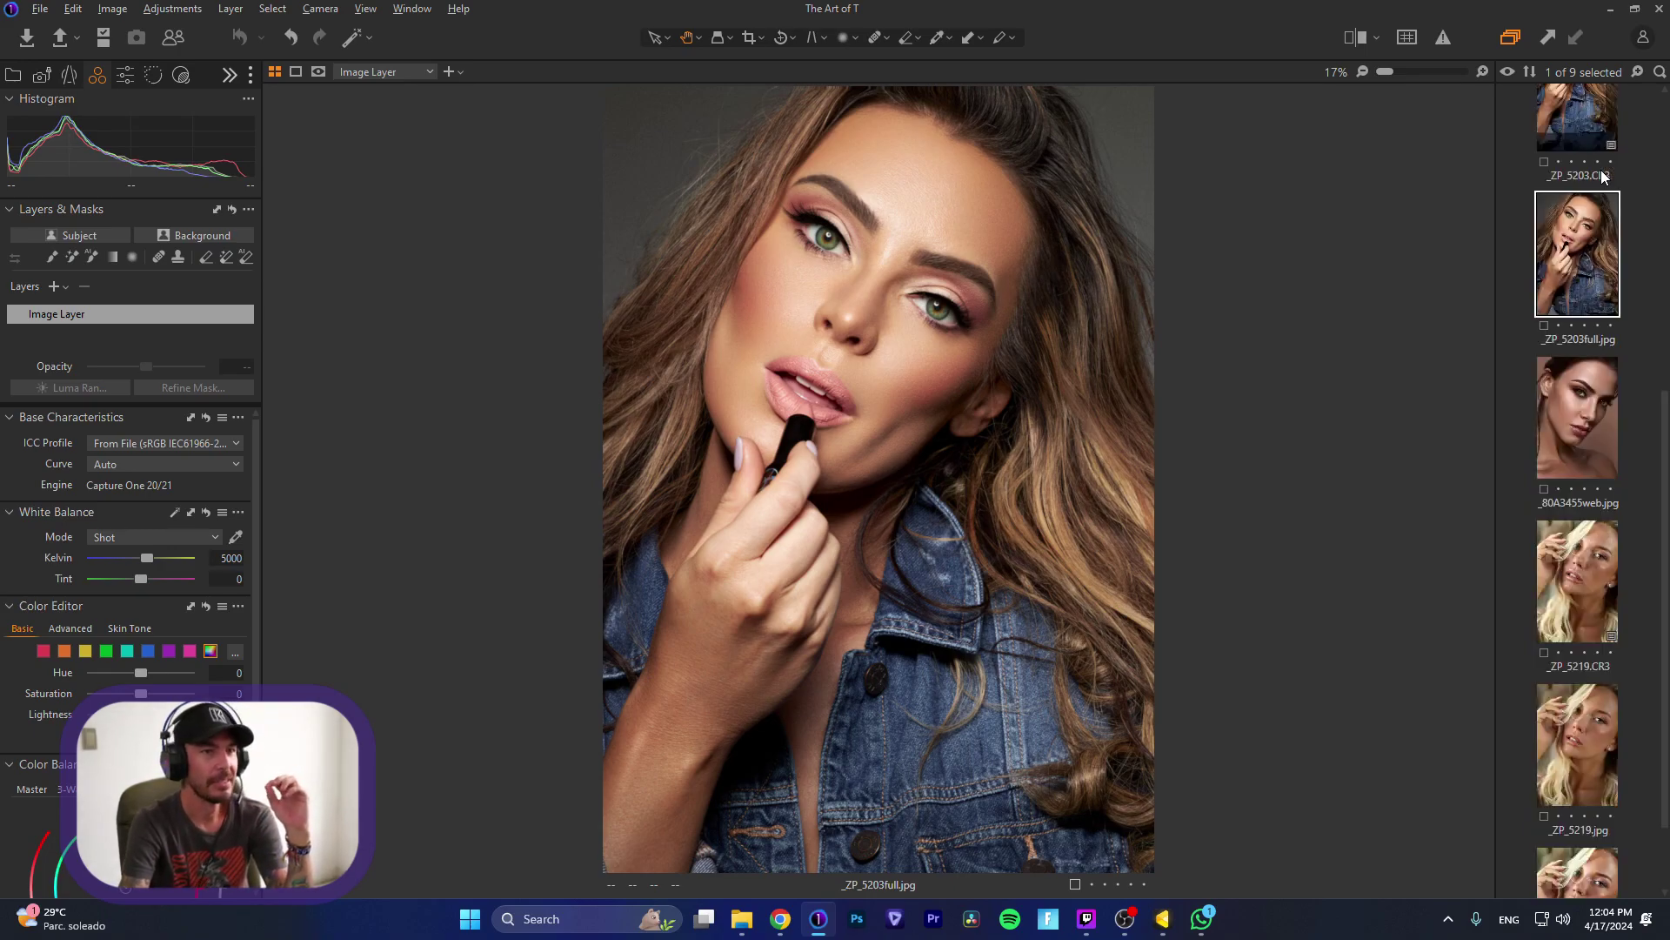
scroll(1604, 177, "up", 1)
scroll(930, 258, "up", 2)
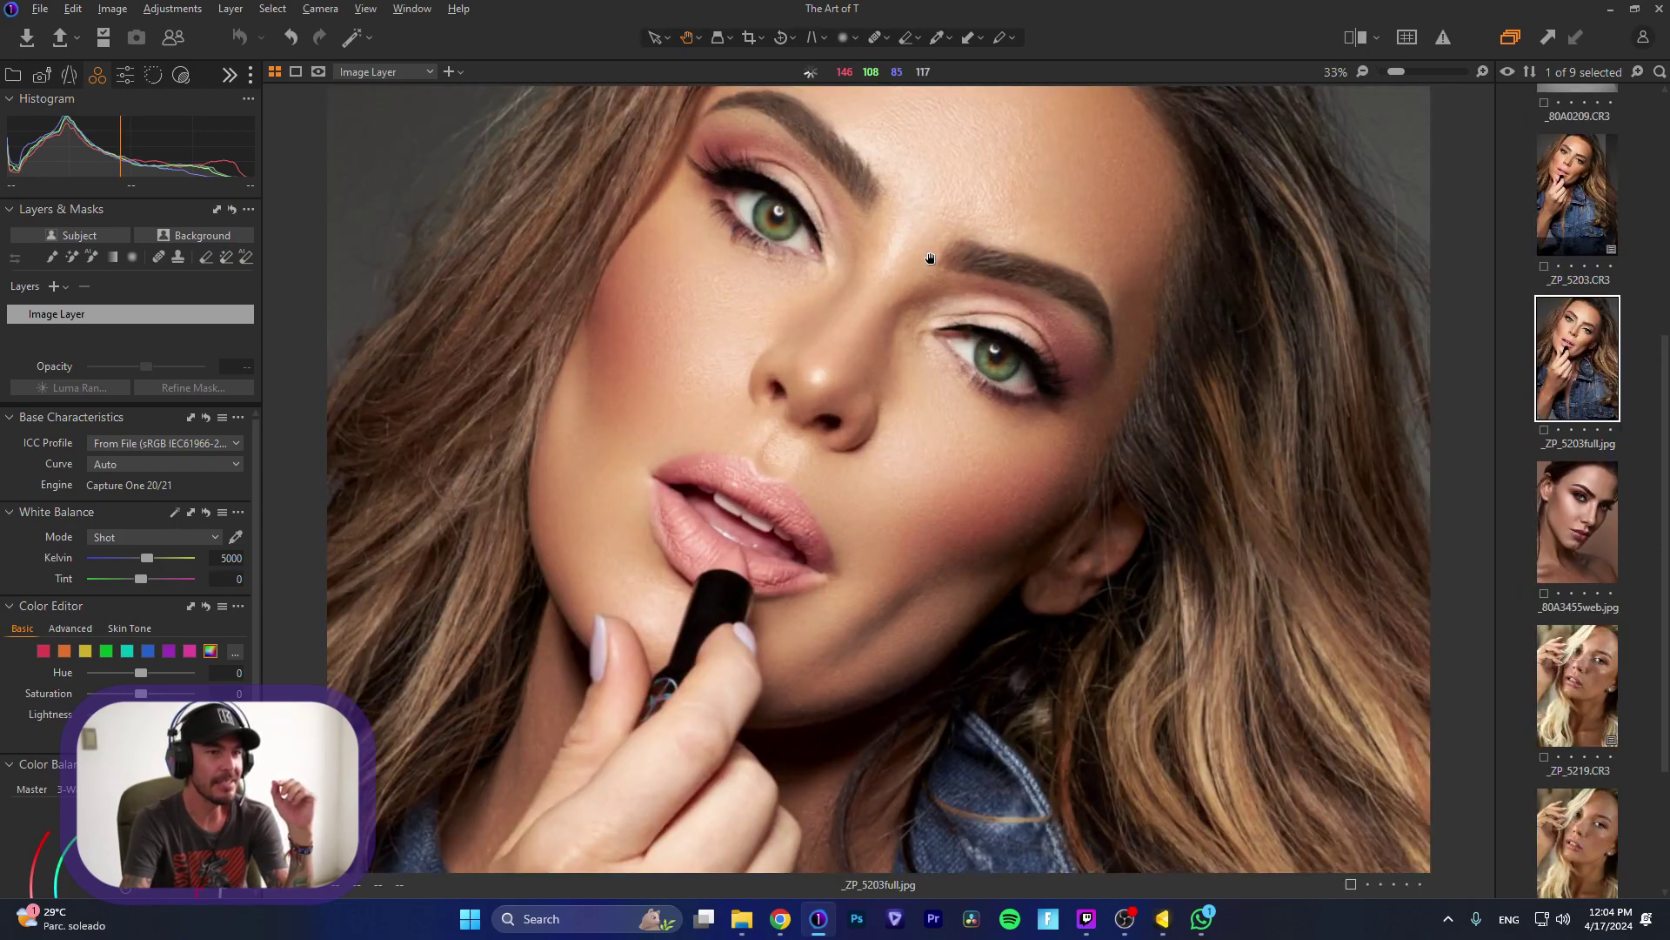
scroll(930, 259, "down", 1)
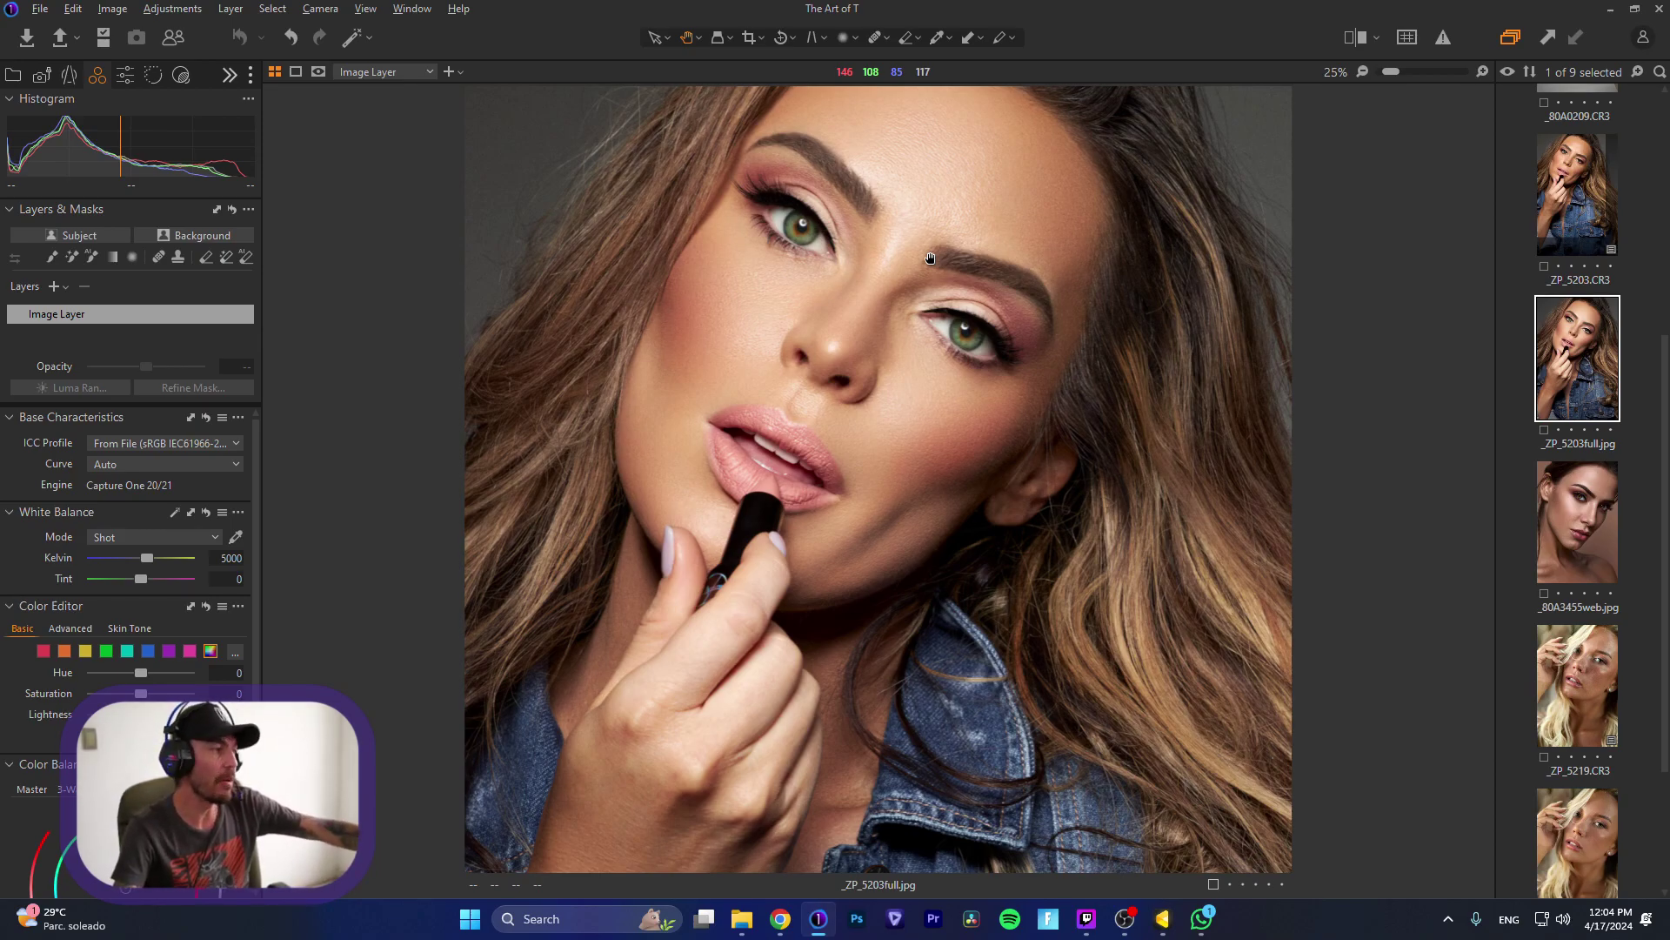
scroll(1266, 297, "down", 1)
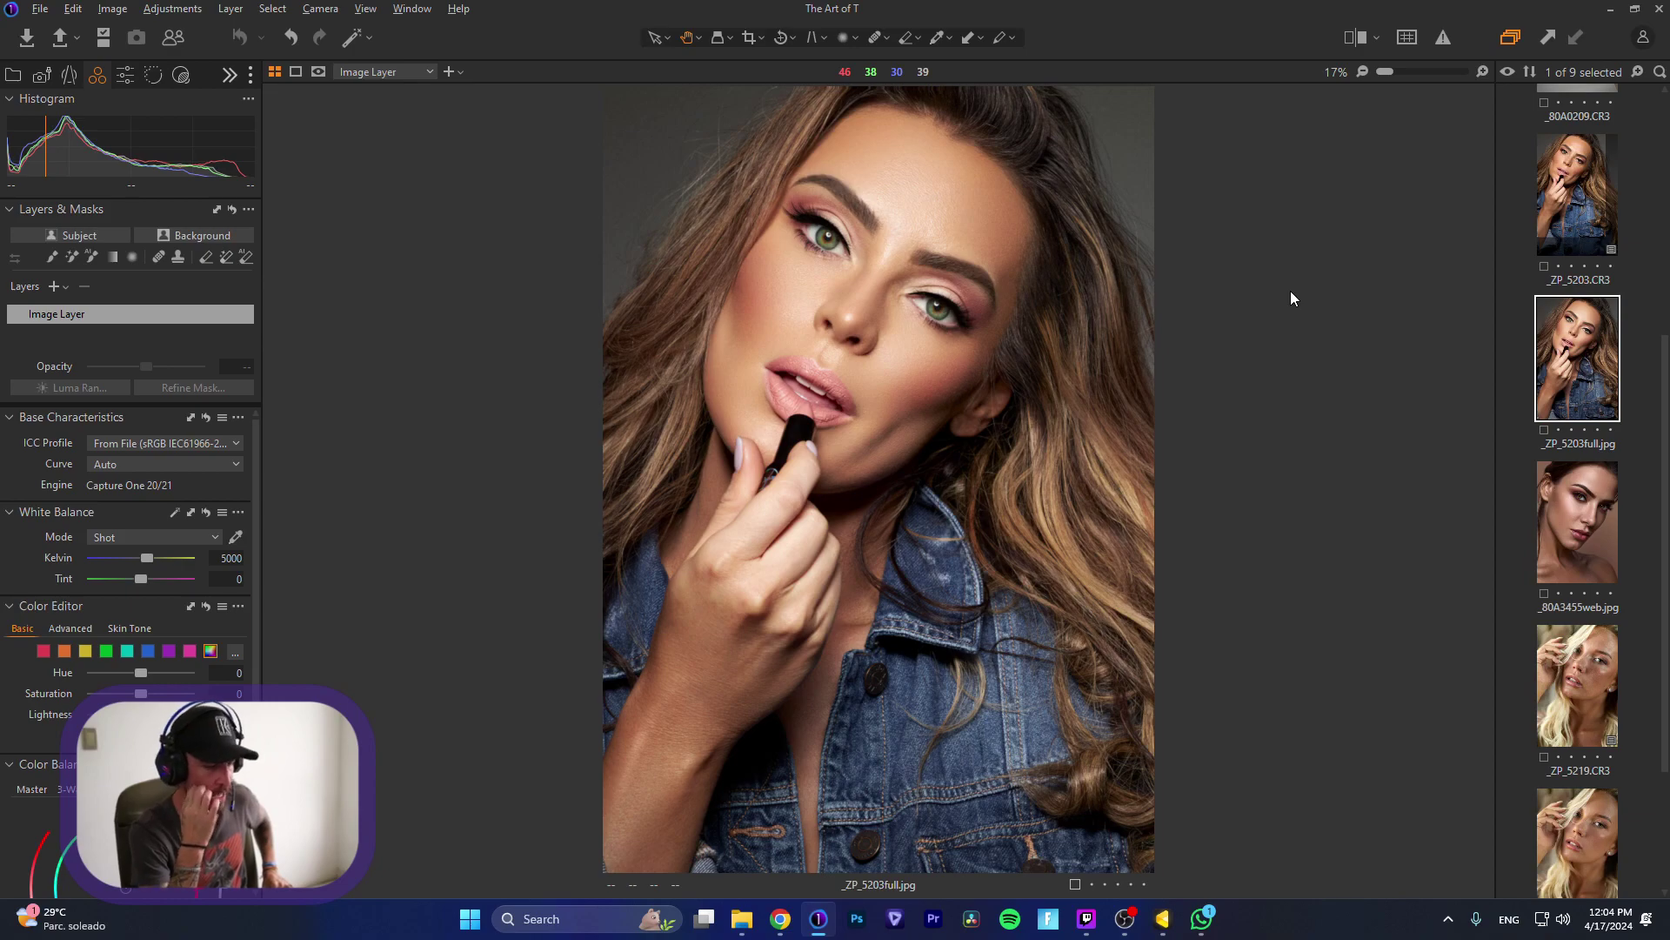
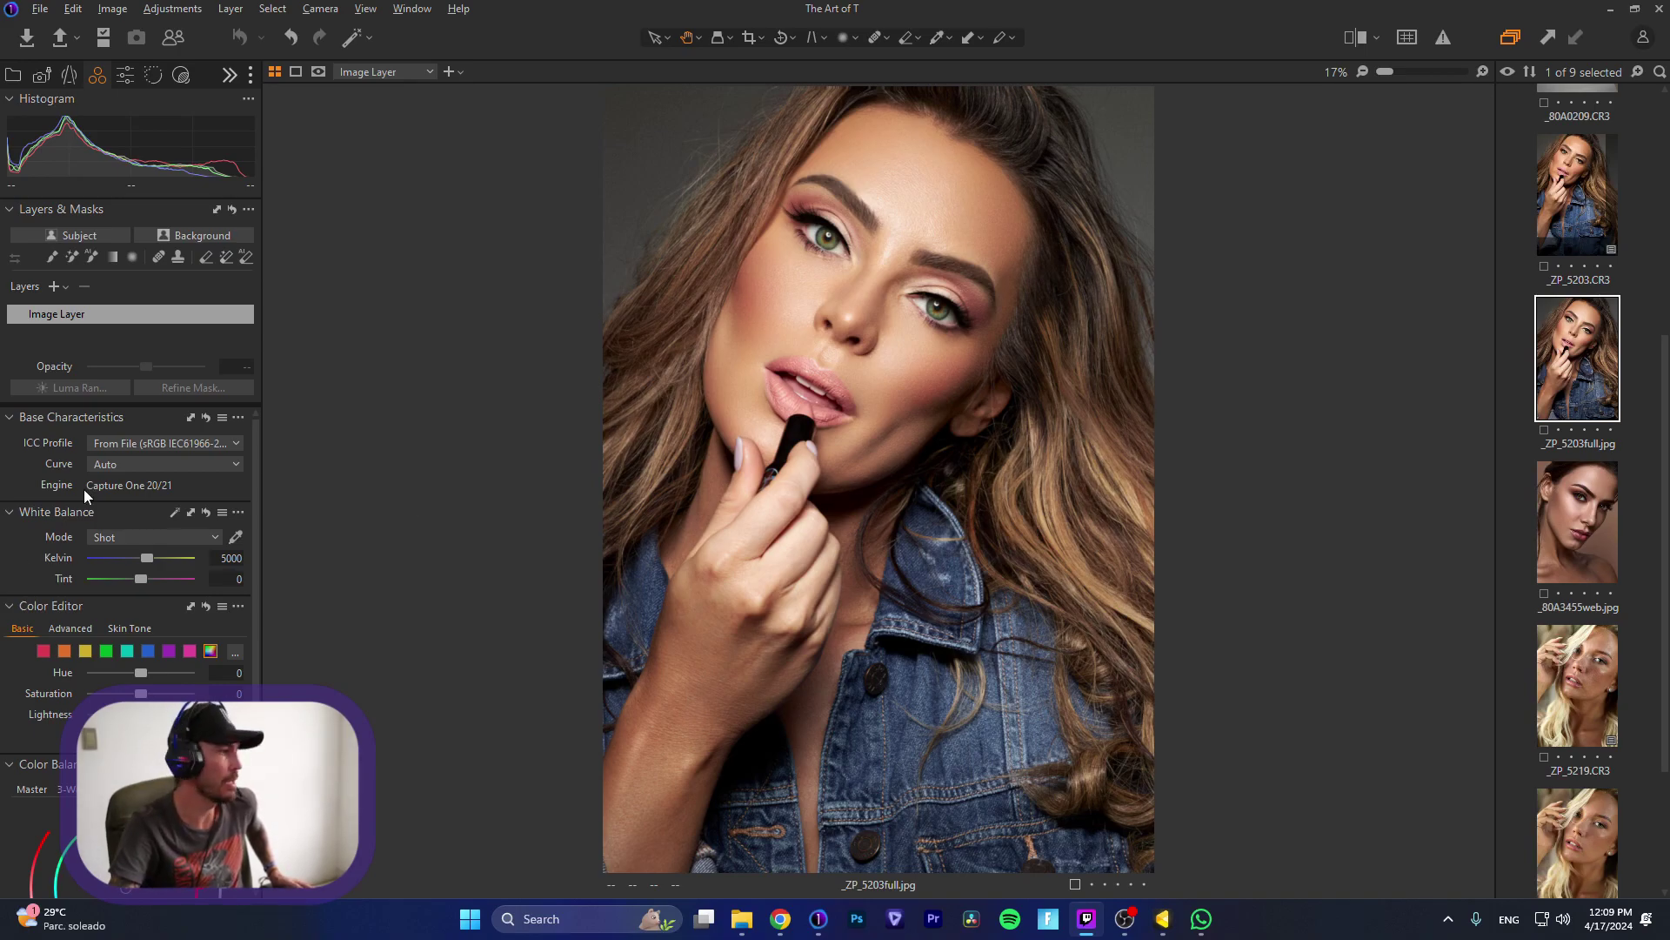
Step: View the _80A3455web.jpg portrait and flip between _ZP_5219.jpg and _ZP_5219full.jpg to compare them
left_click(1577, 509)
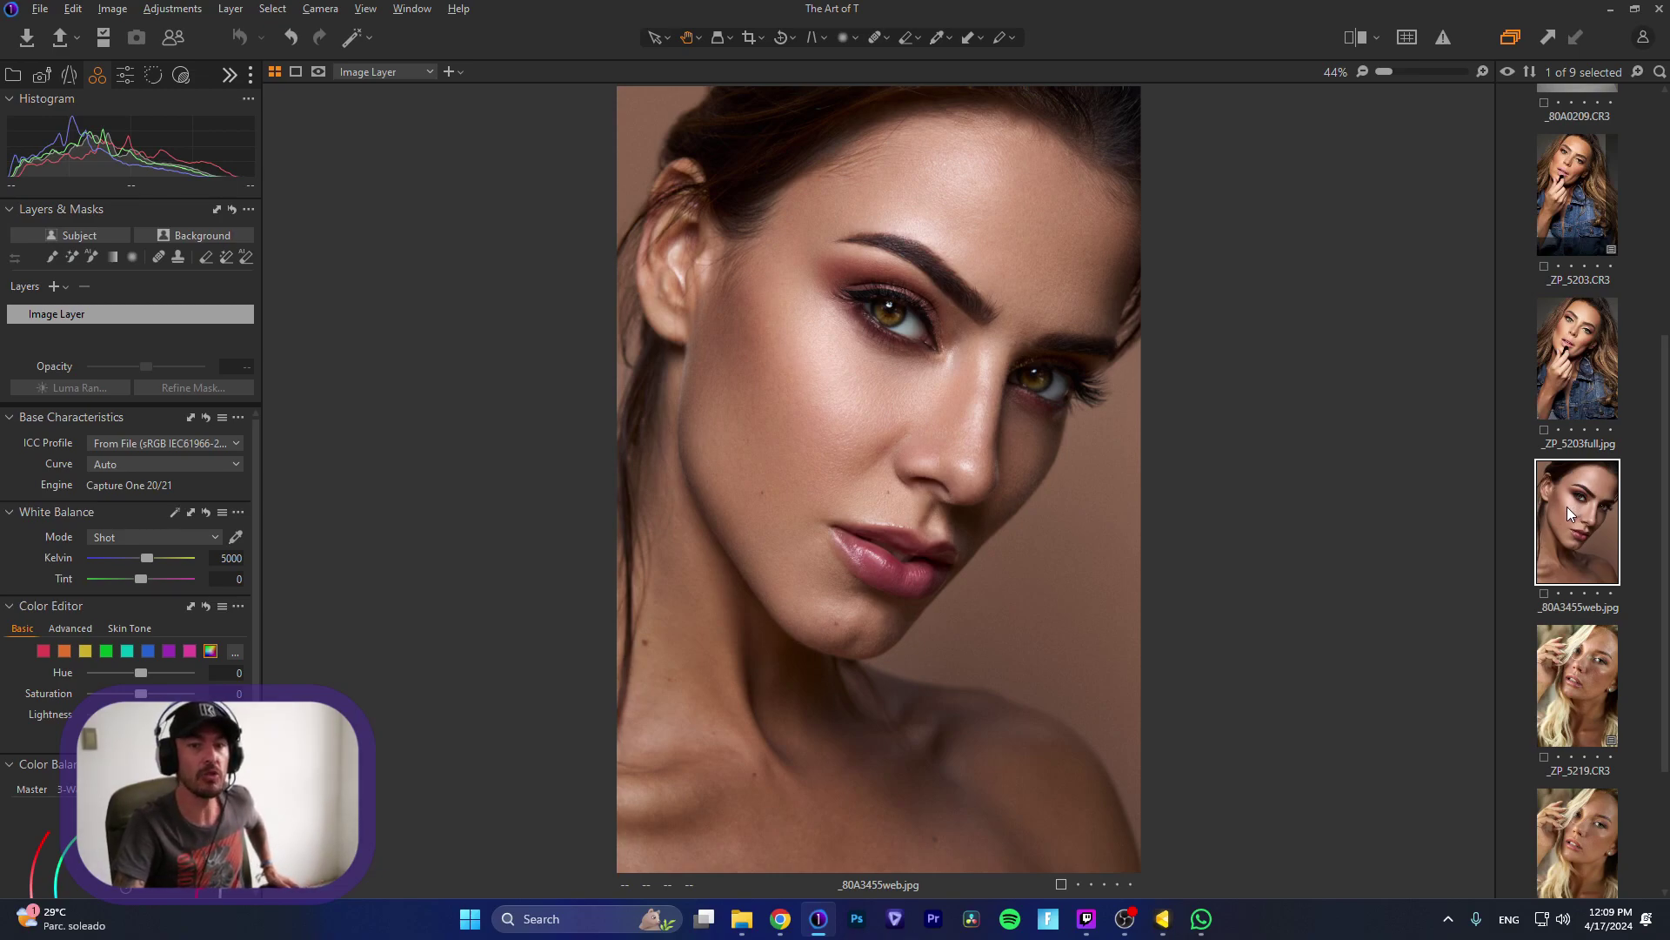
scroll(1568, 506, "down", 1)
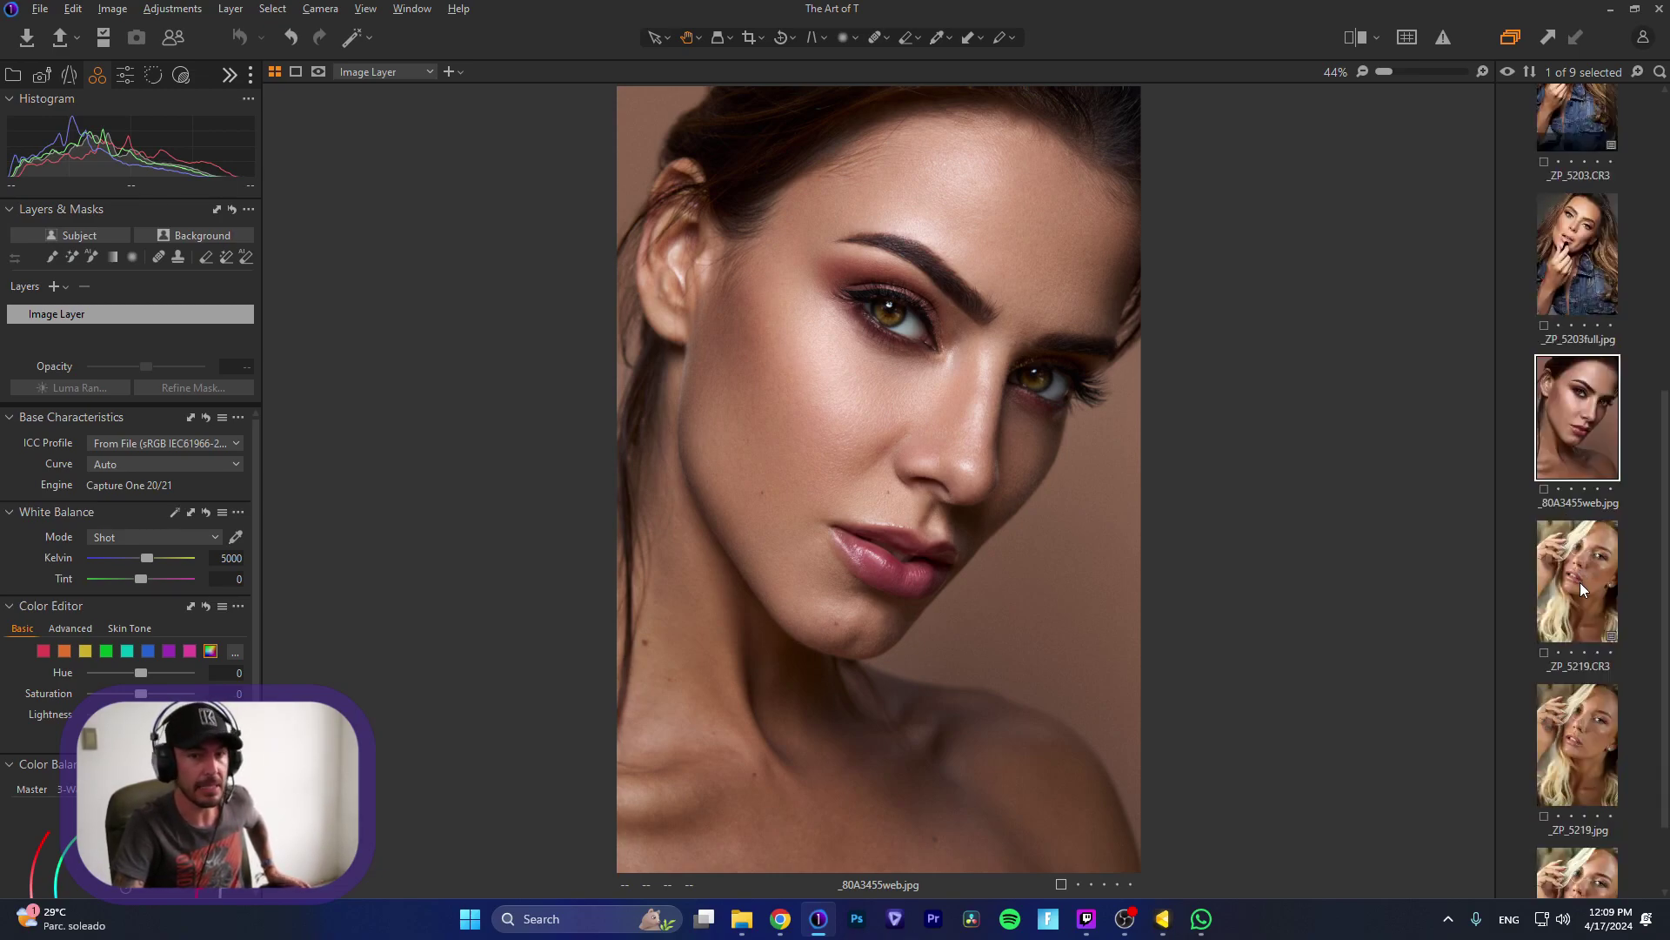
left_click(1564, 723)
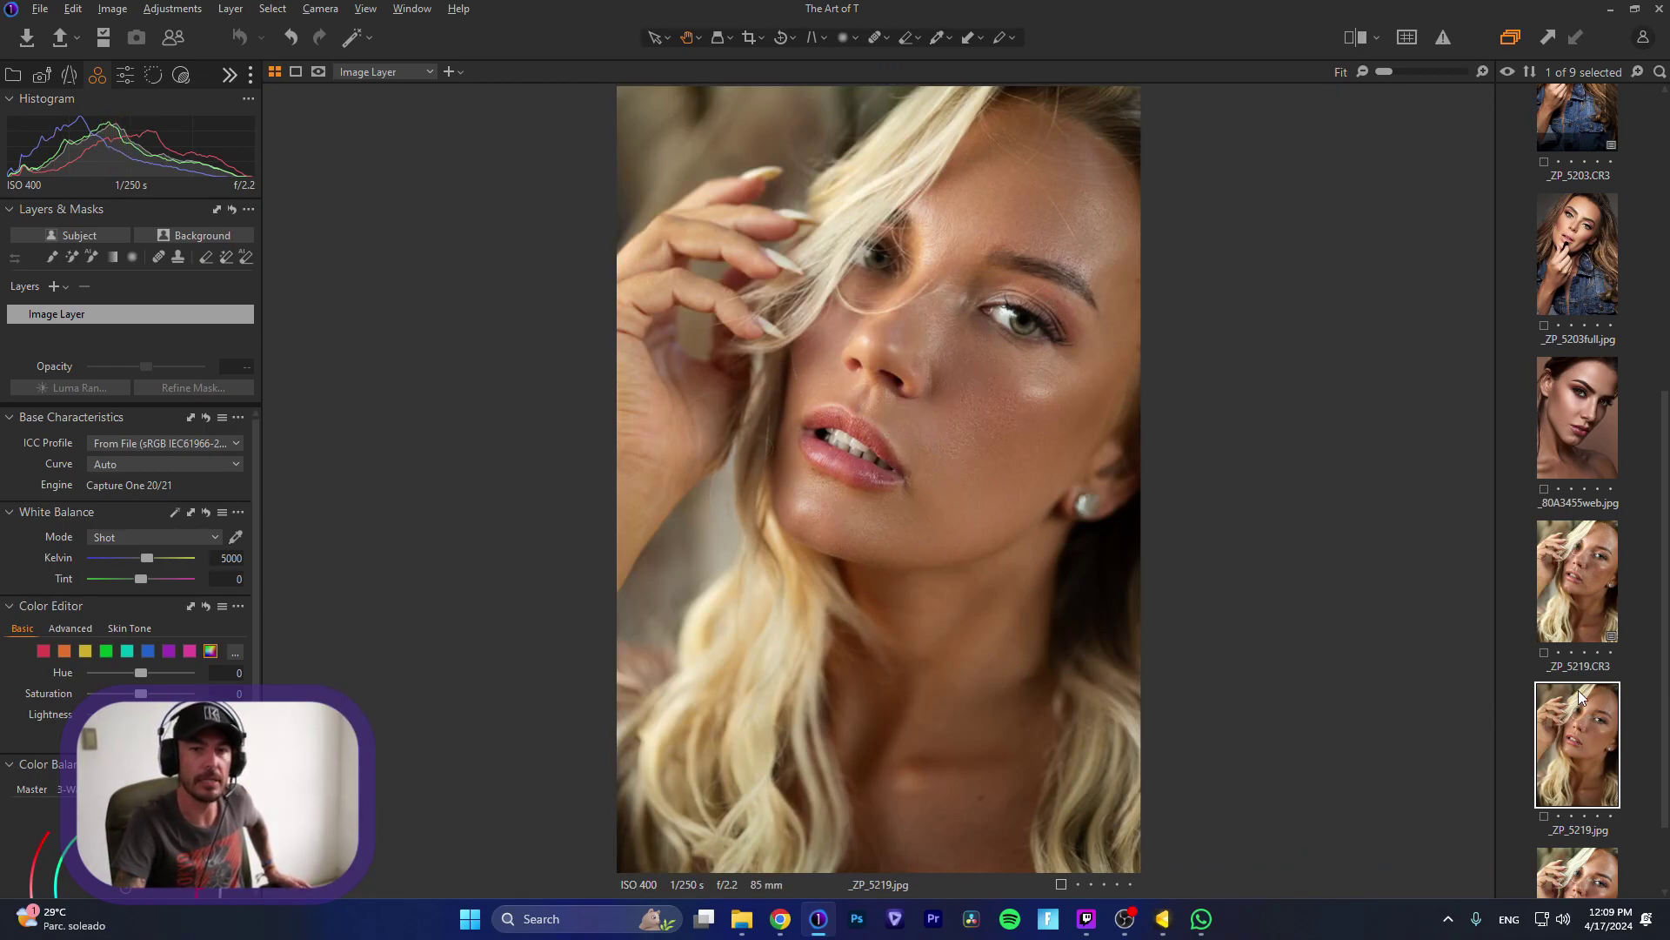
left_click(1573, 788)
left_click(1584, 661)
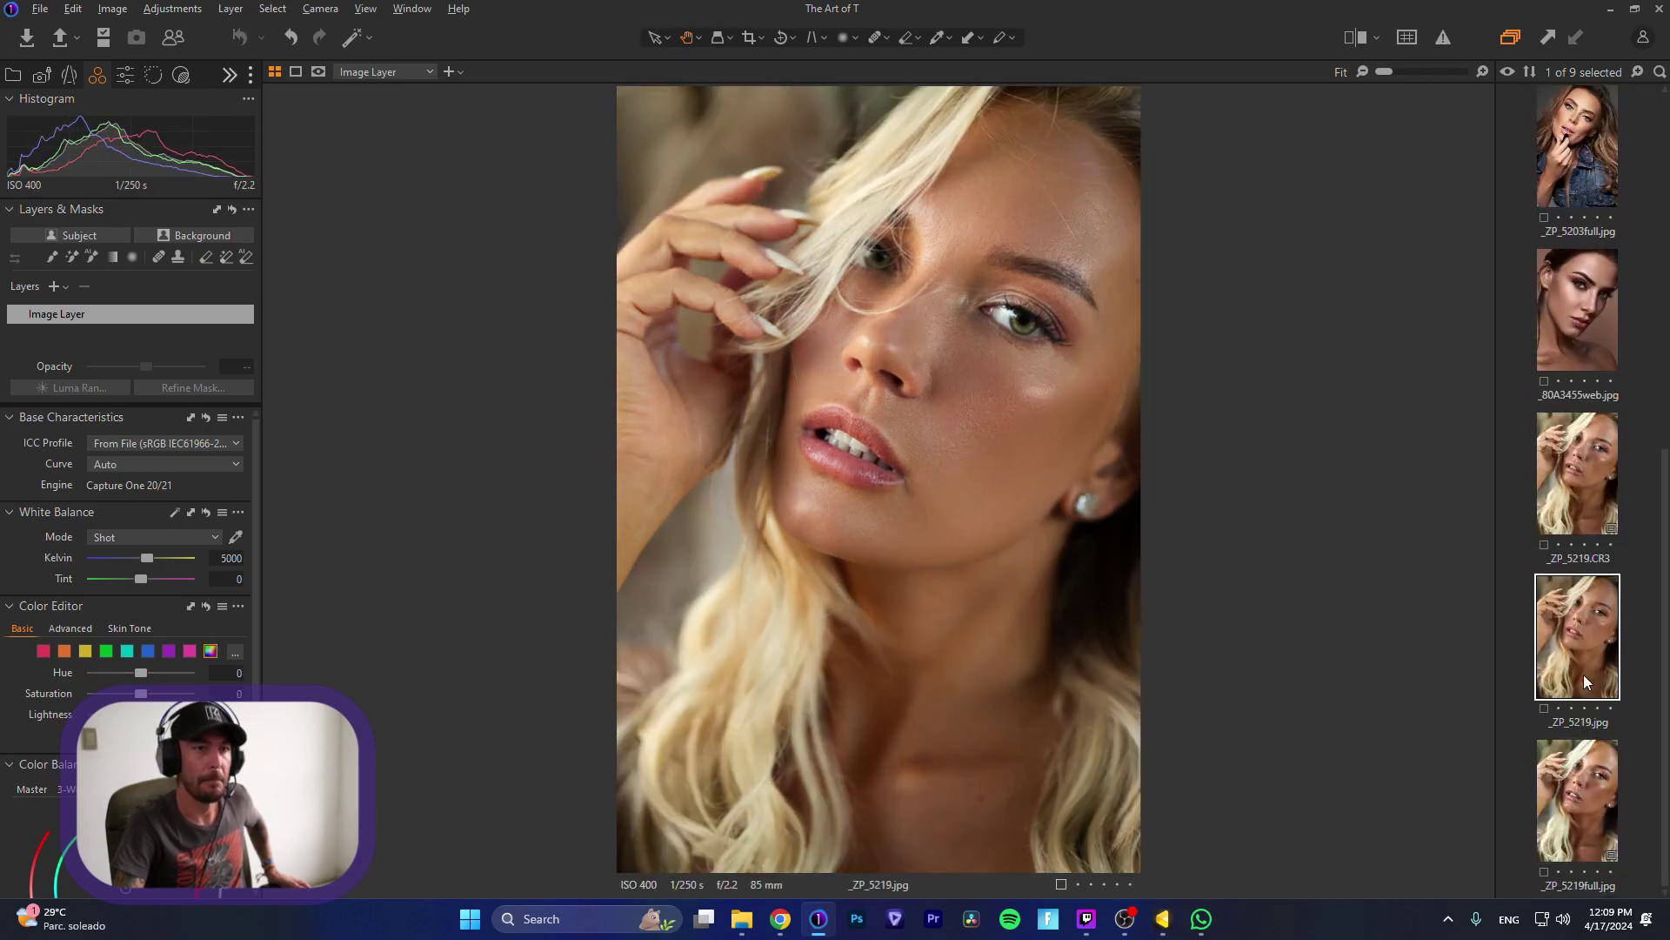
key("Down")
key("Up")
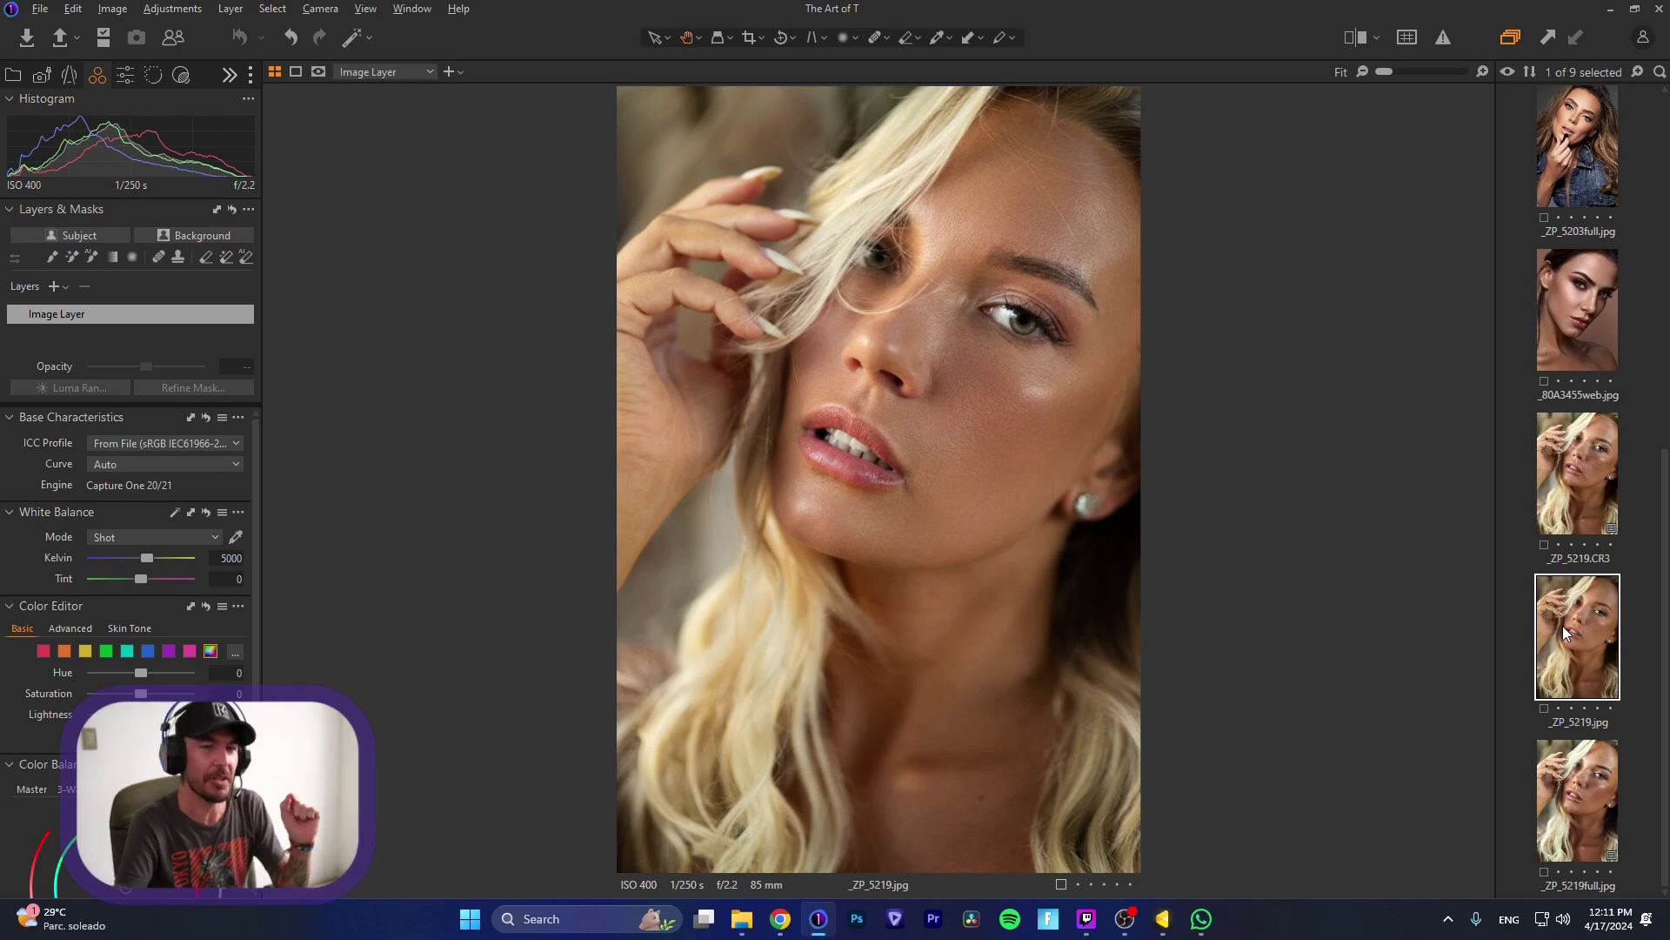
Step: Switch to Evoto and import the image _ZP_5203.CR3 from the test evoto folder
left_click(1165, 922)
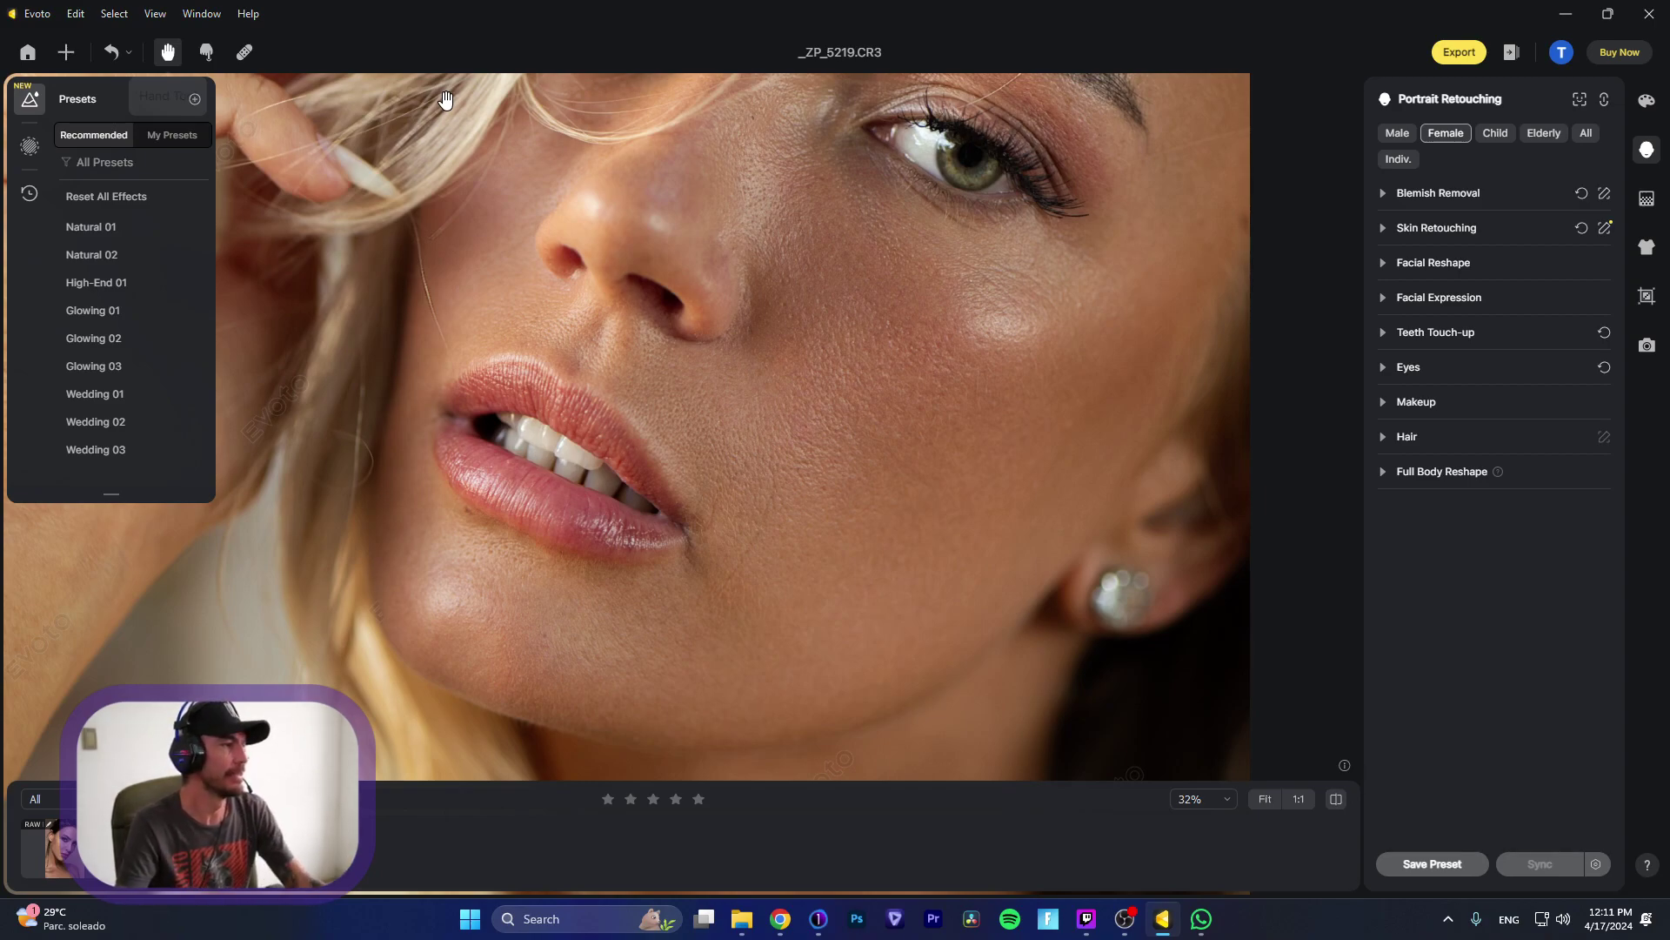
left_click(66, 54)
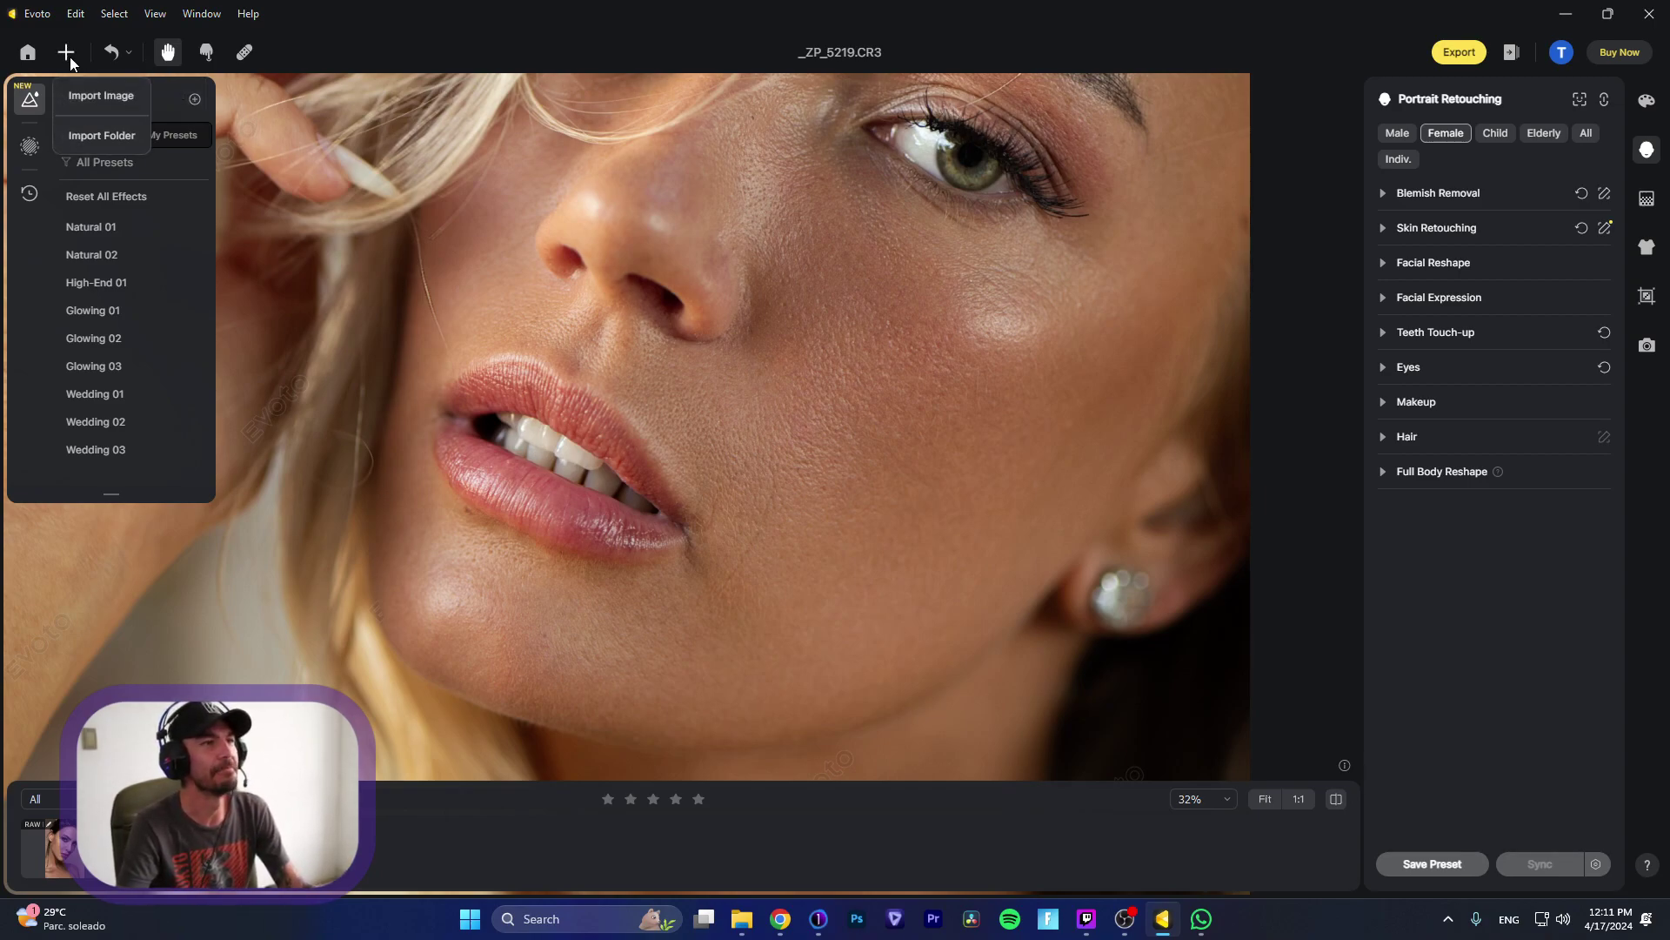
left_click(84, 102)
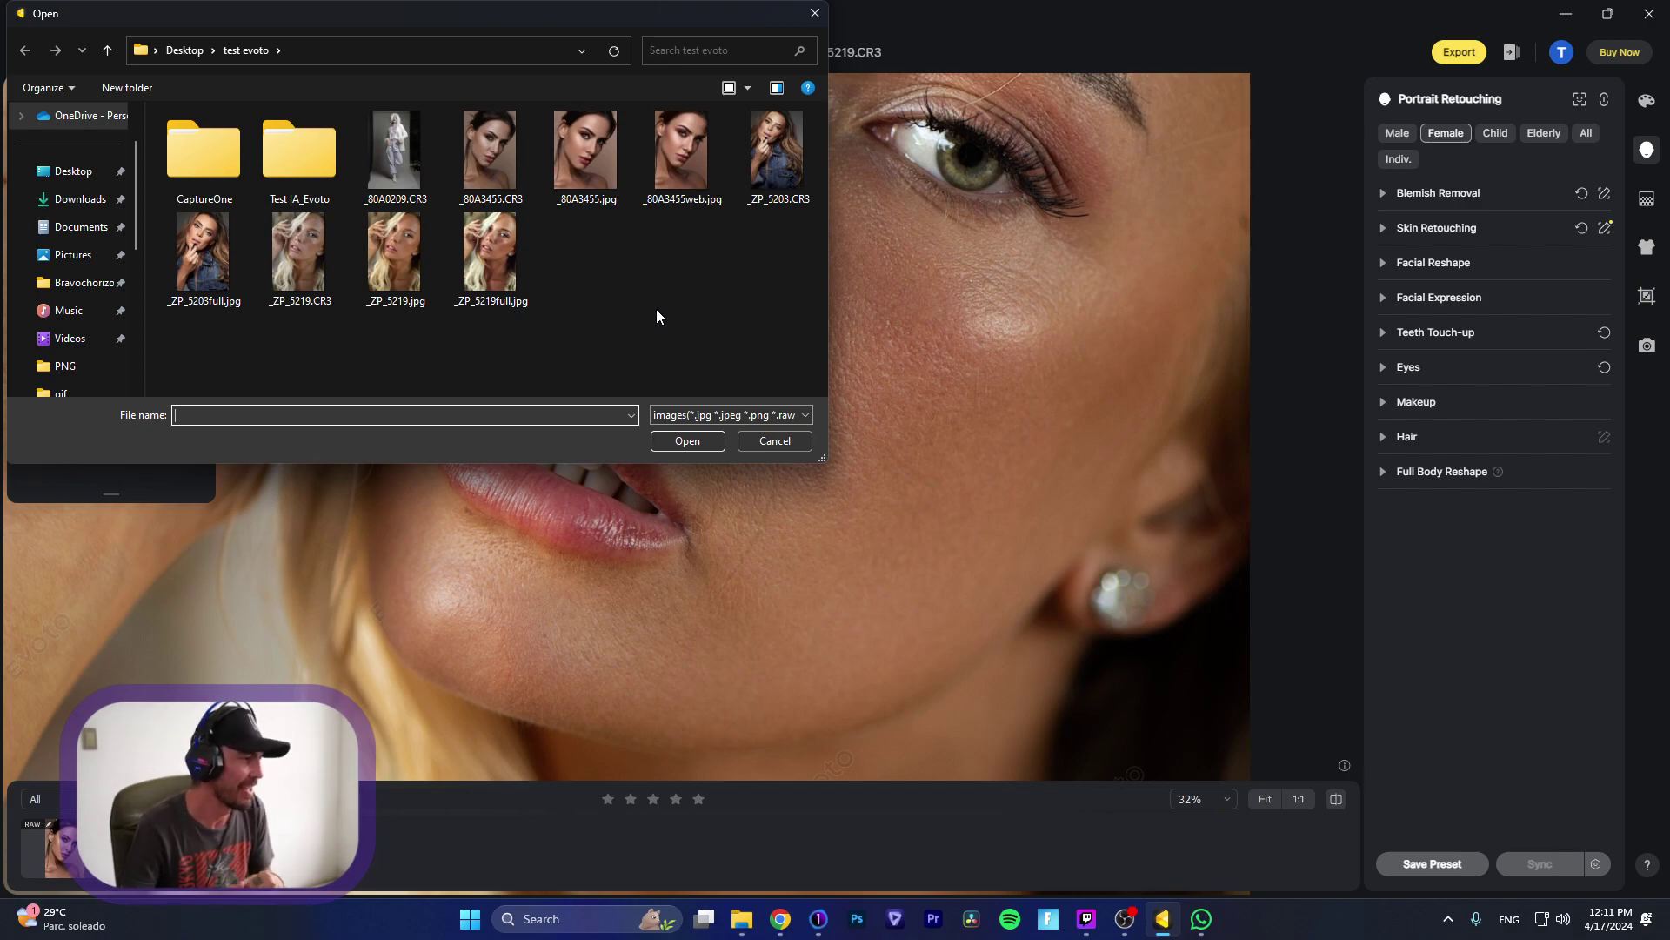
left_click(769, 158)
left_click(686, 441)
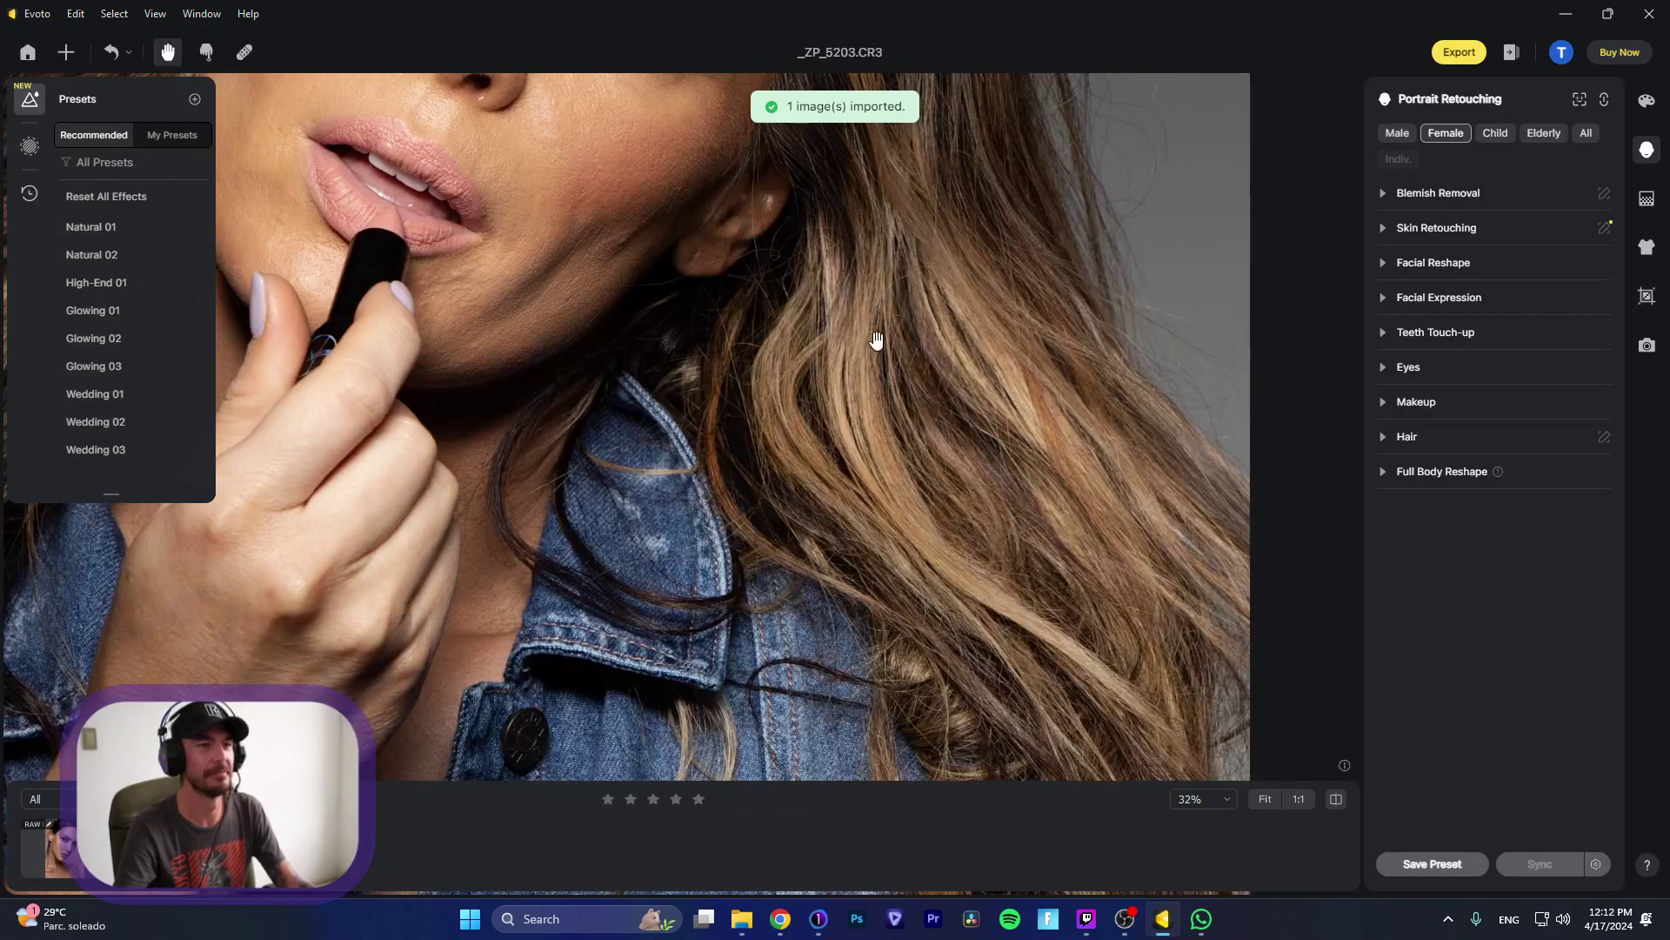
Step: Examine the unretouched skin on the woman's face and the overall framing of _ZP_5203.CR3
scroll(615, 257, "down", 5)
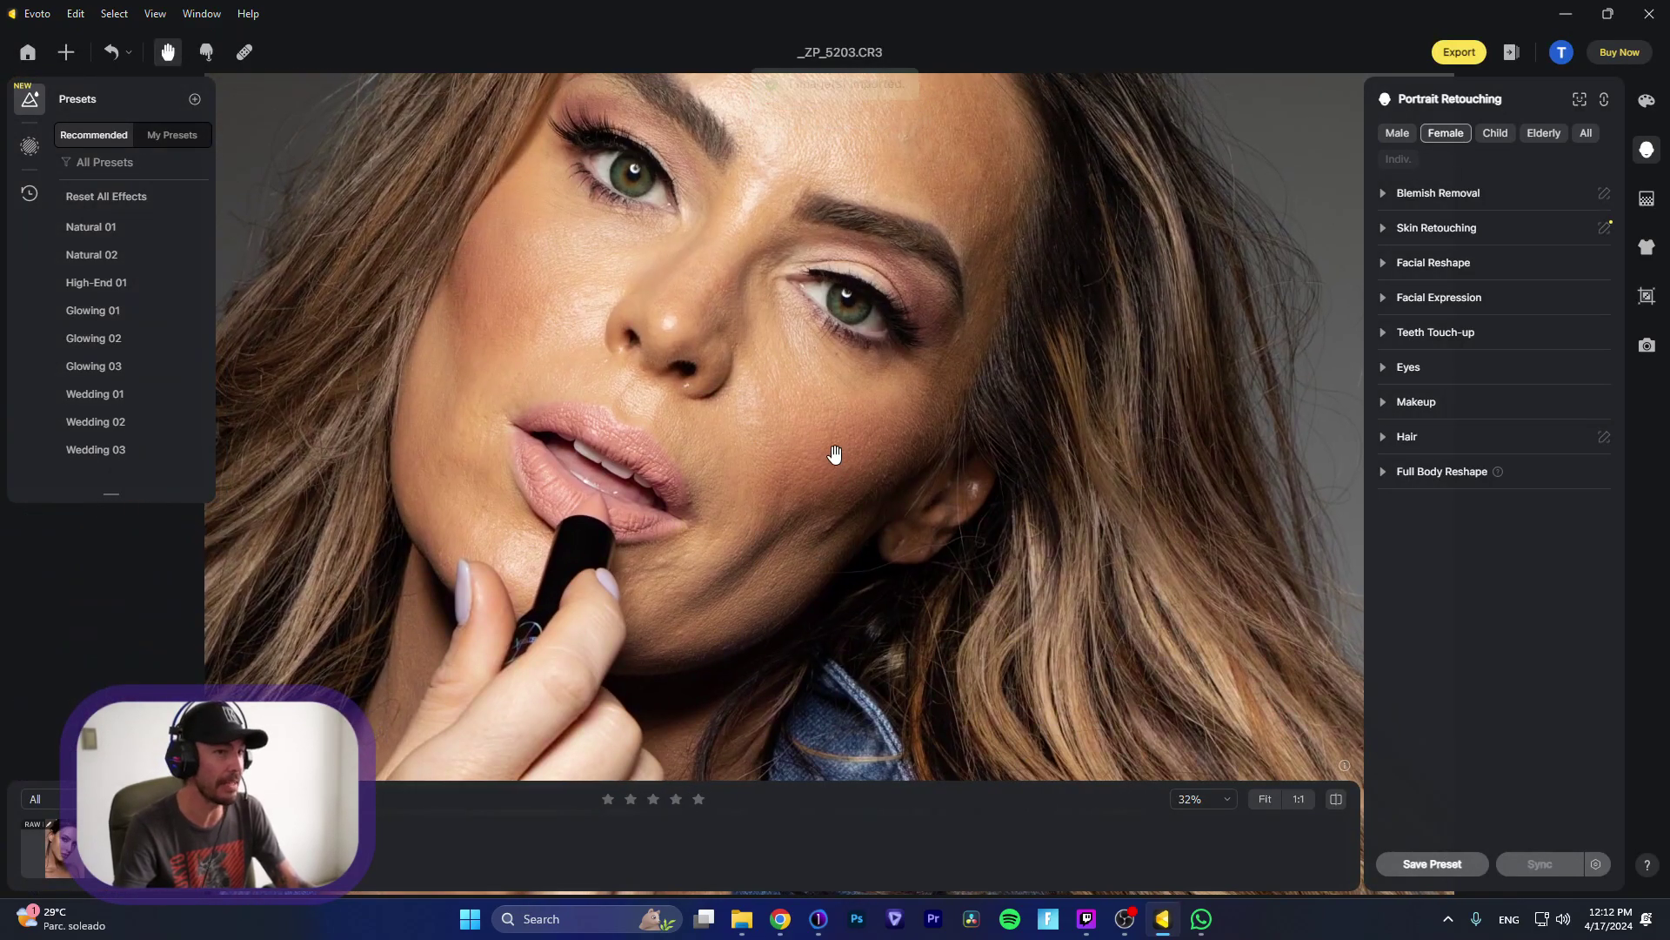
scroll(829, 453, "up", 3)
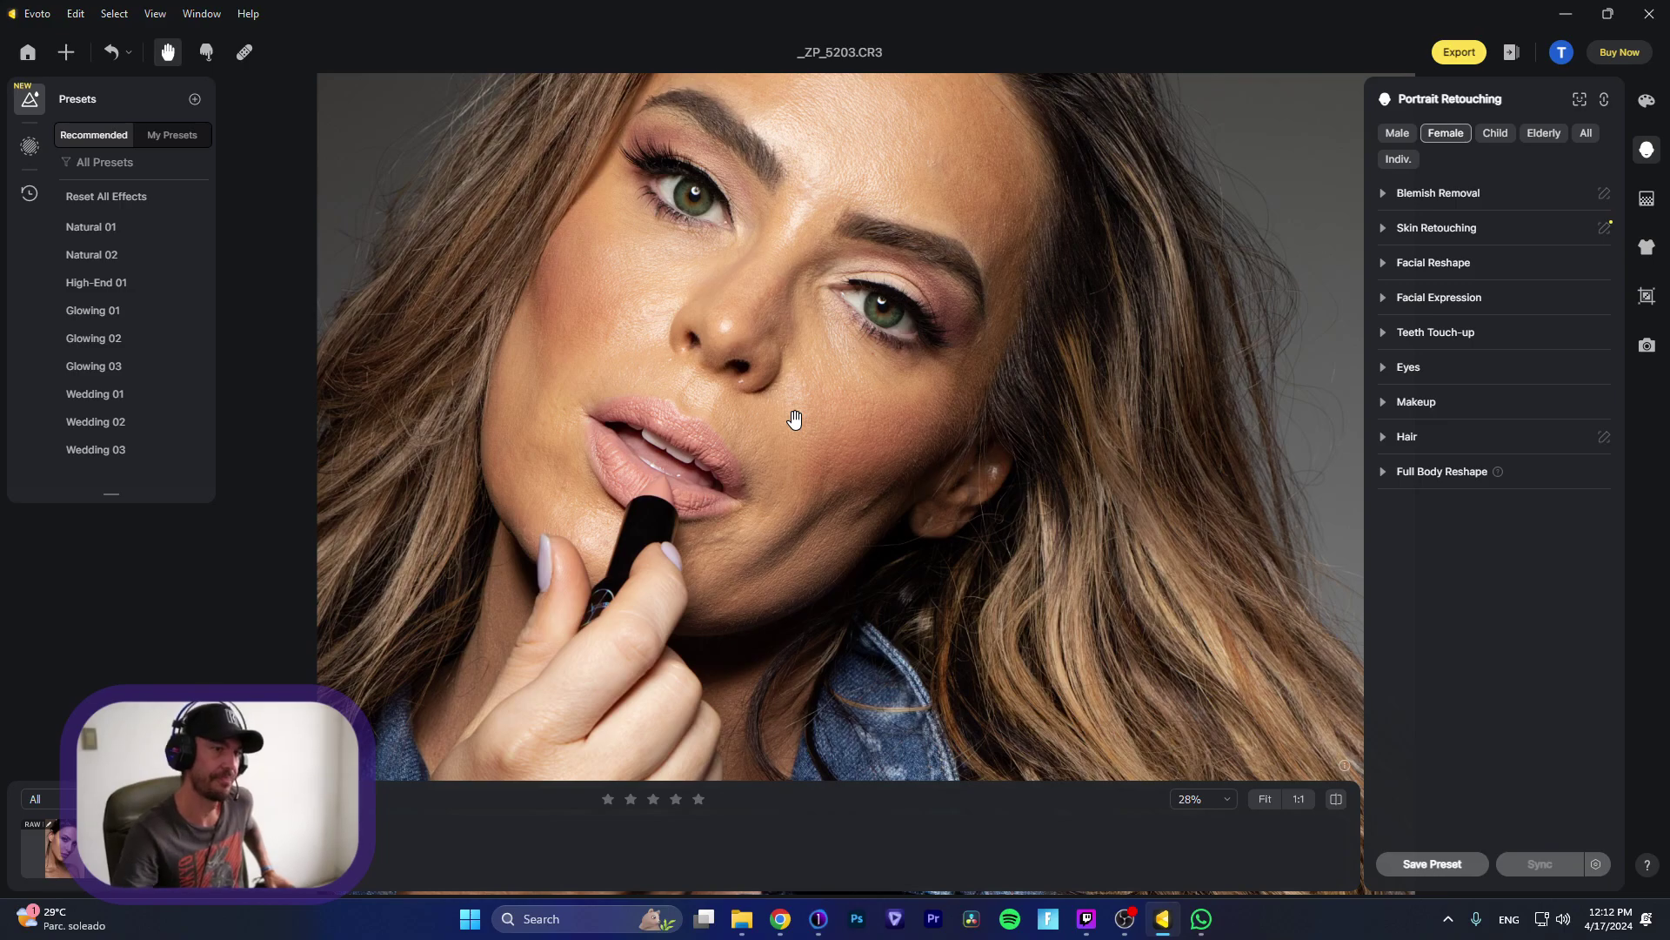
left_click_drag(804, 470, 856, 518)
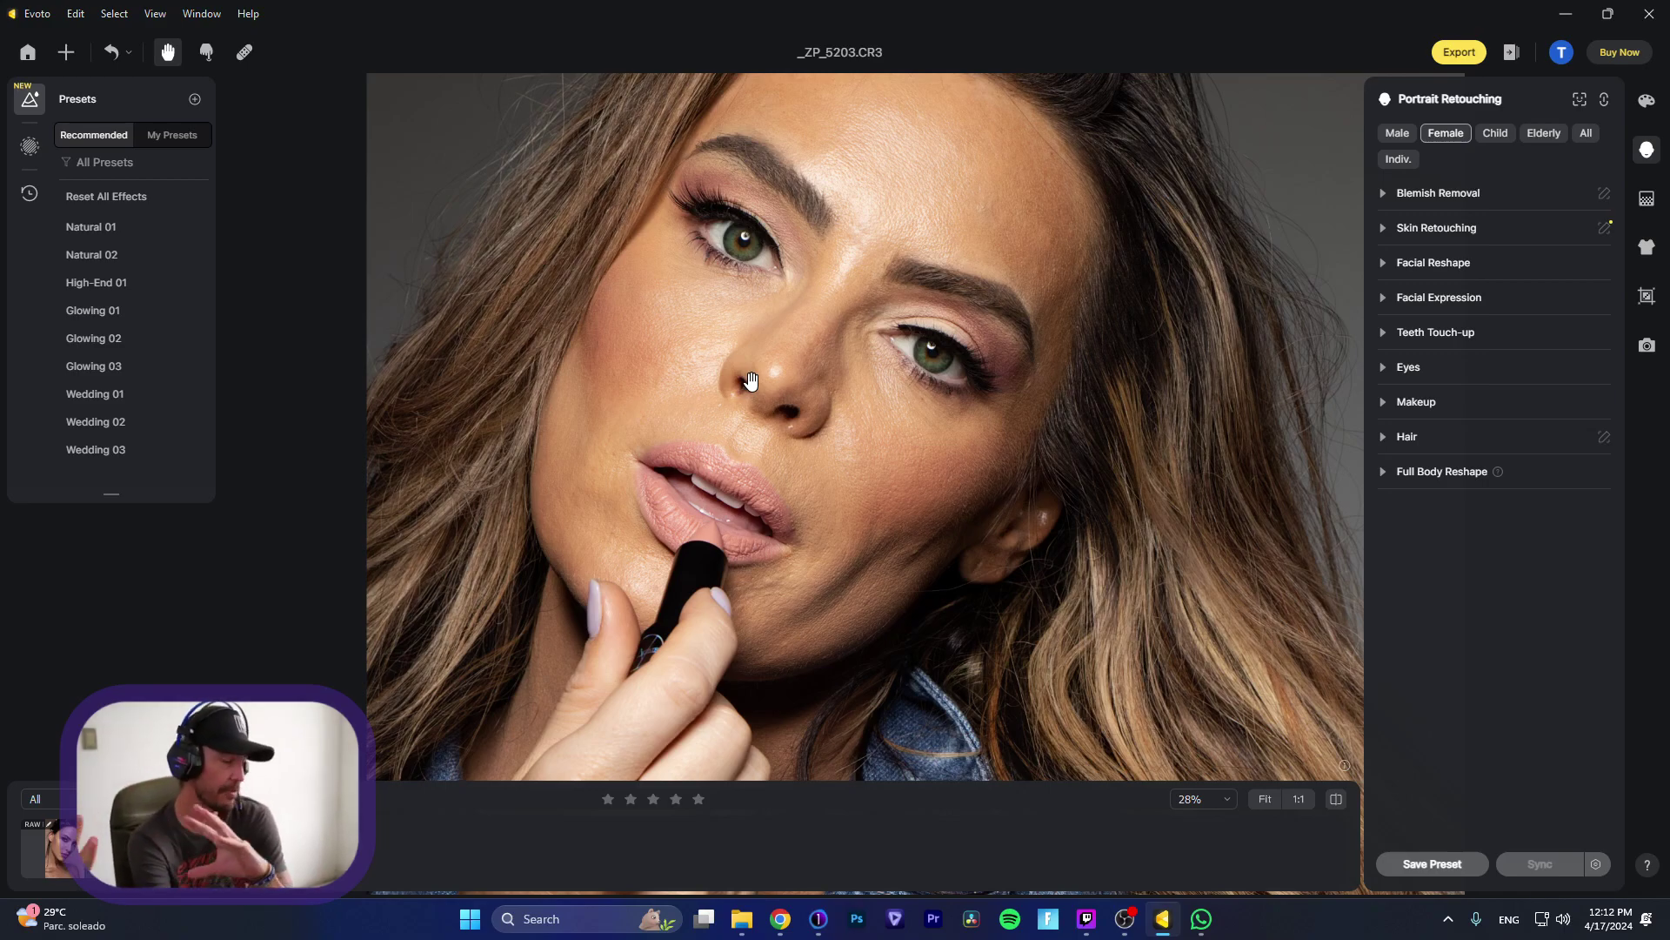
scroll(751, 382, "down", 3)
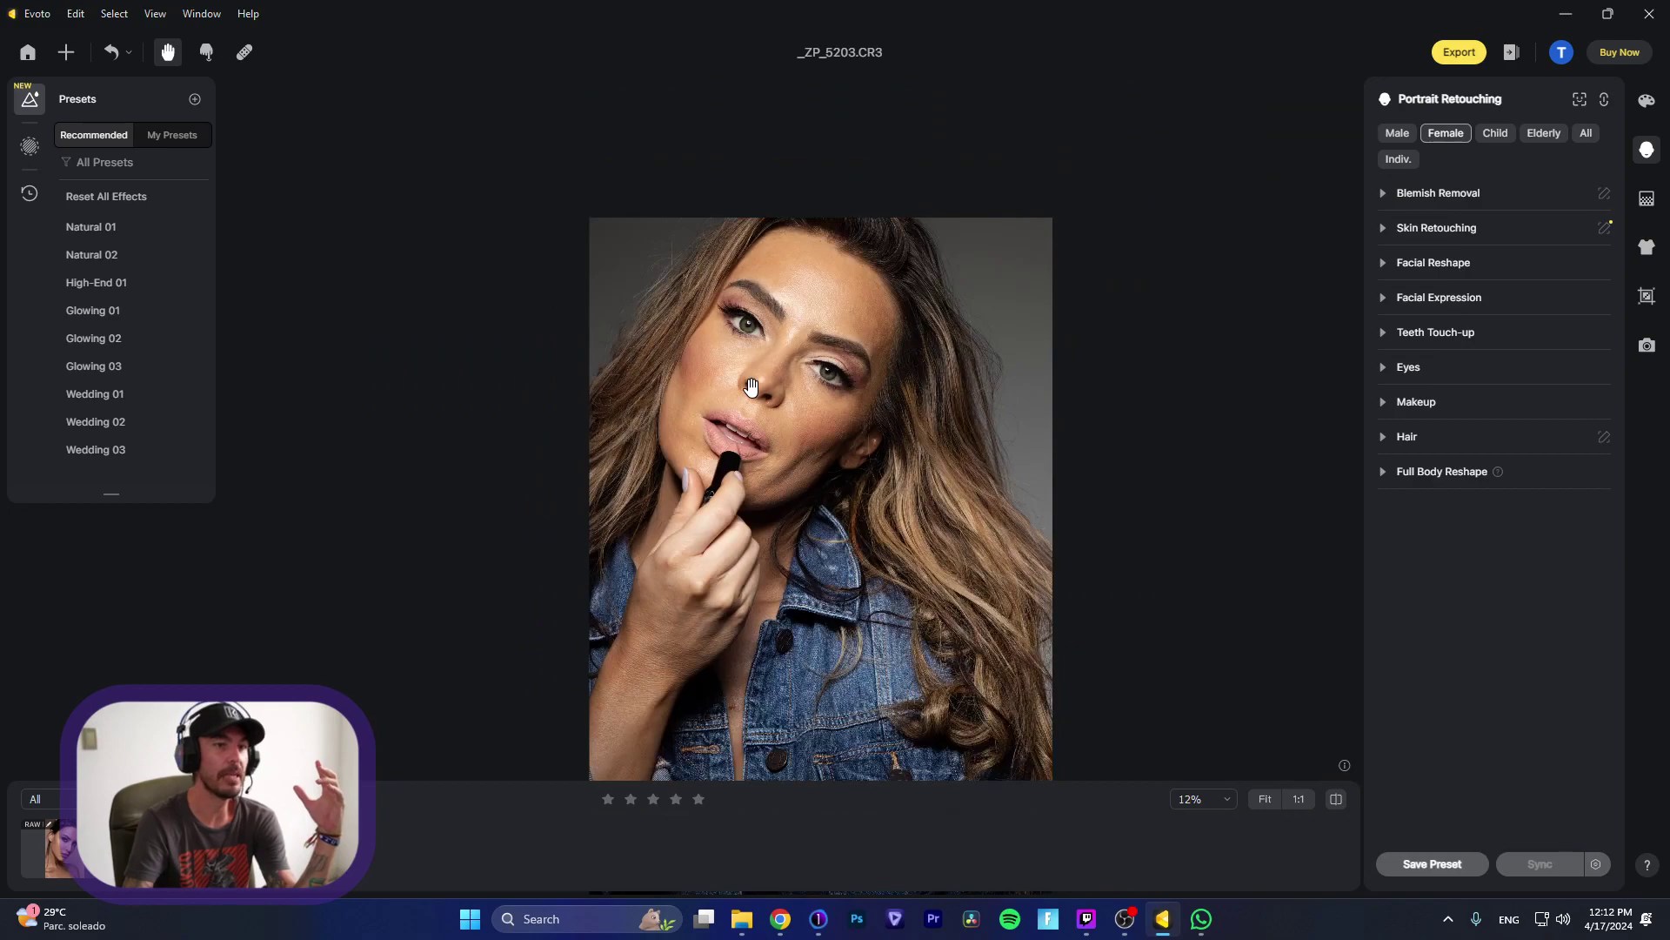
scroll(750, 385, "down", 2)
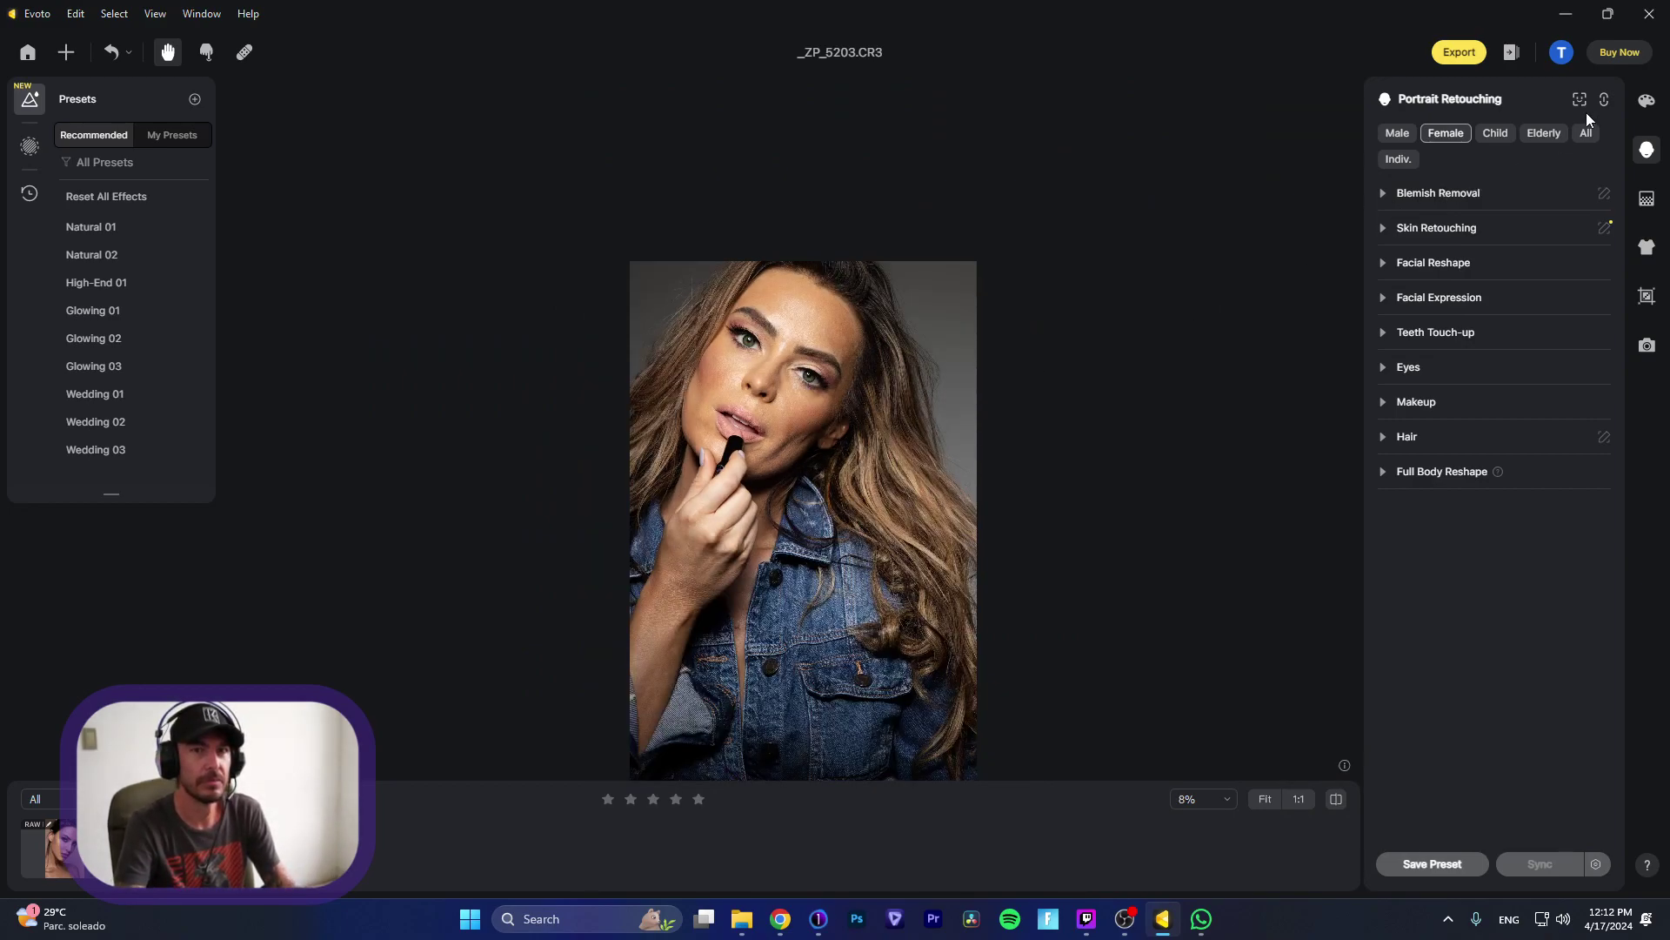
Step: Open the color adjustments for _ZP_5203.CR3 and look through the available white balance and tone settings
left_click(1645, 102)
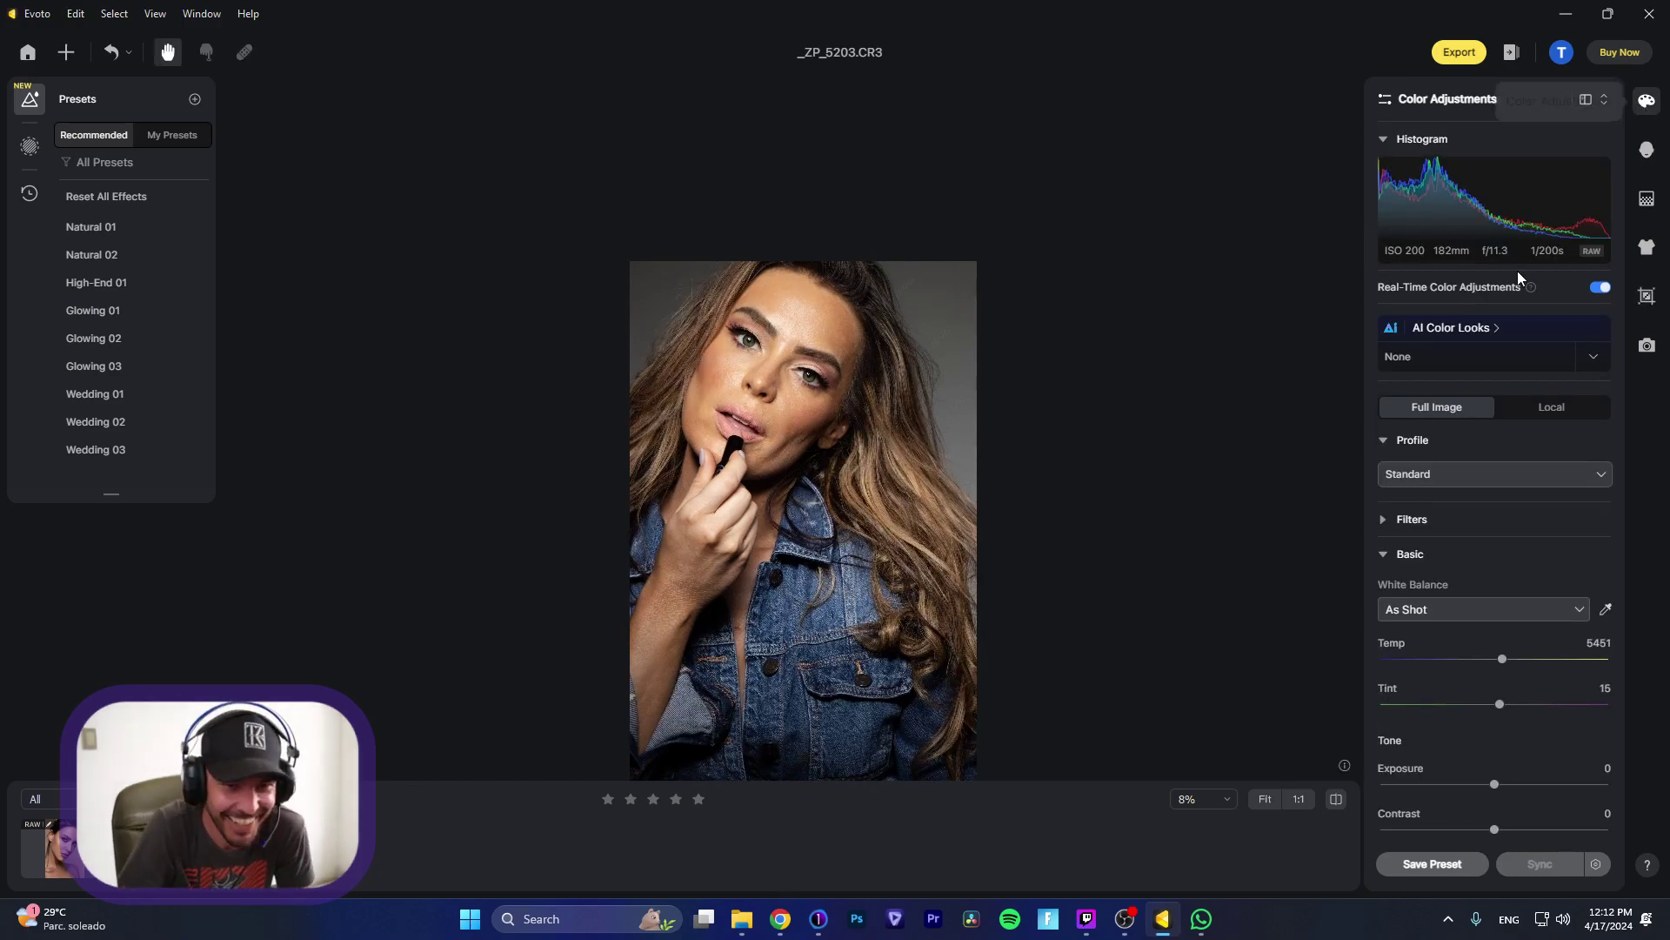
scroll(1455, 470, "down", 5)
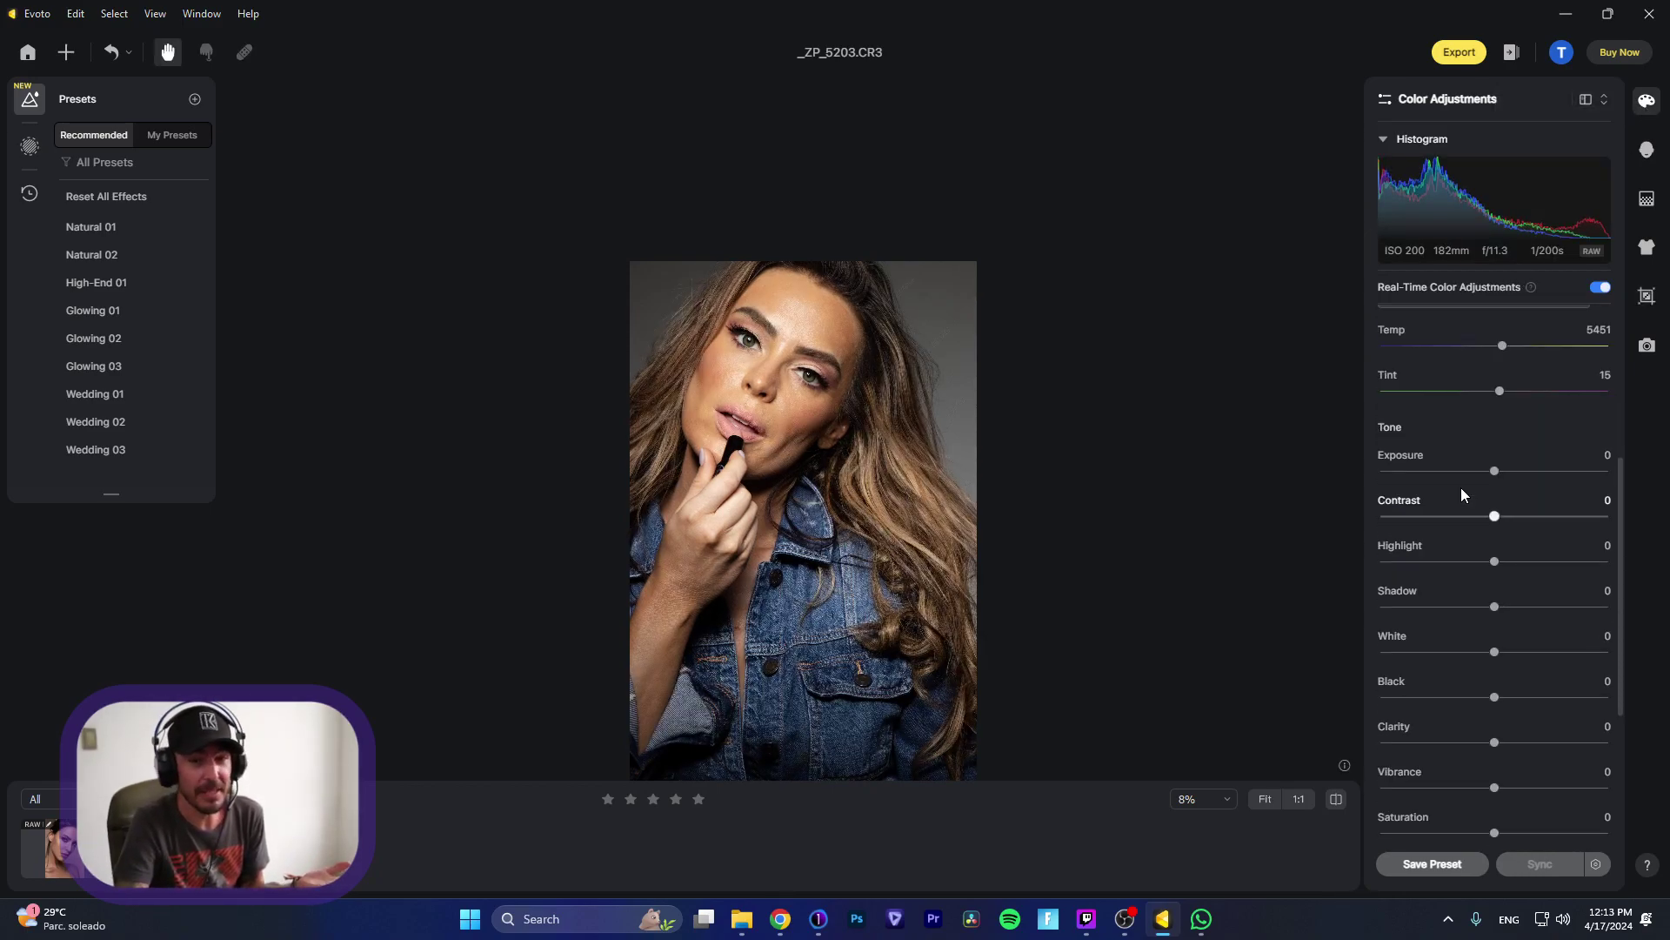
scroll(1460, 491, "down", 3)
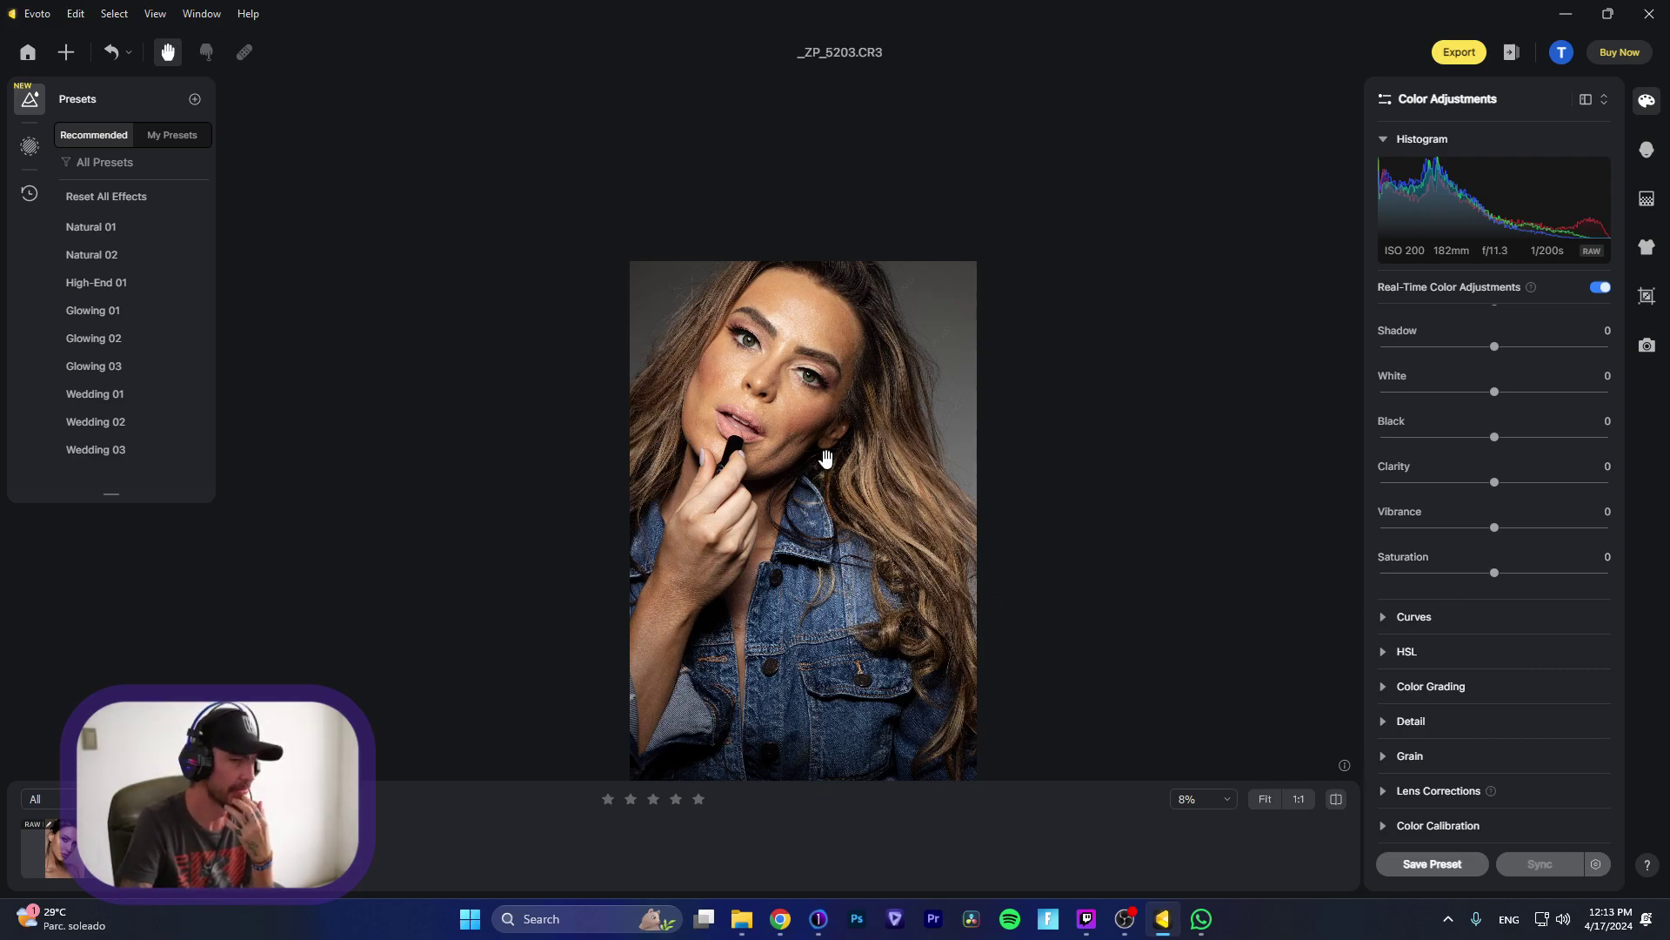
Step: Examine the light and skin detail on the face, hand, forearm and denim jacket up close
scroll(730, 365, "up", 5)
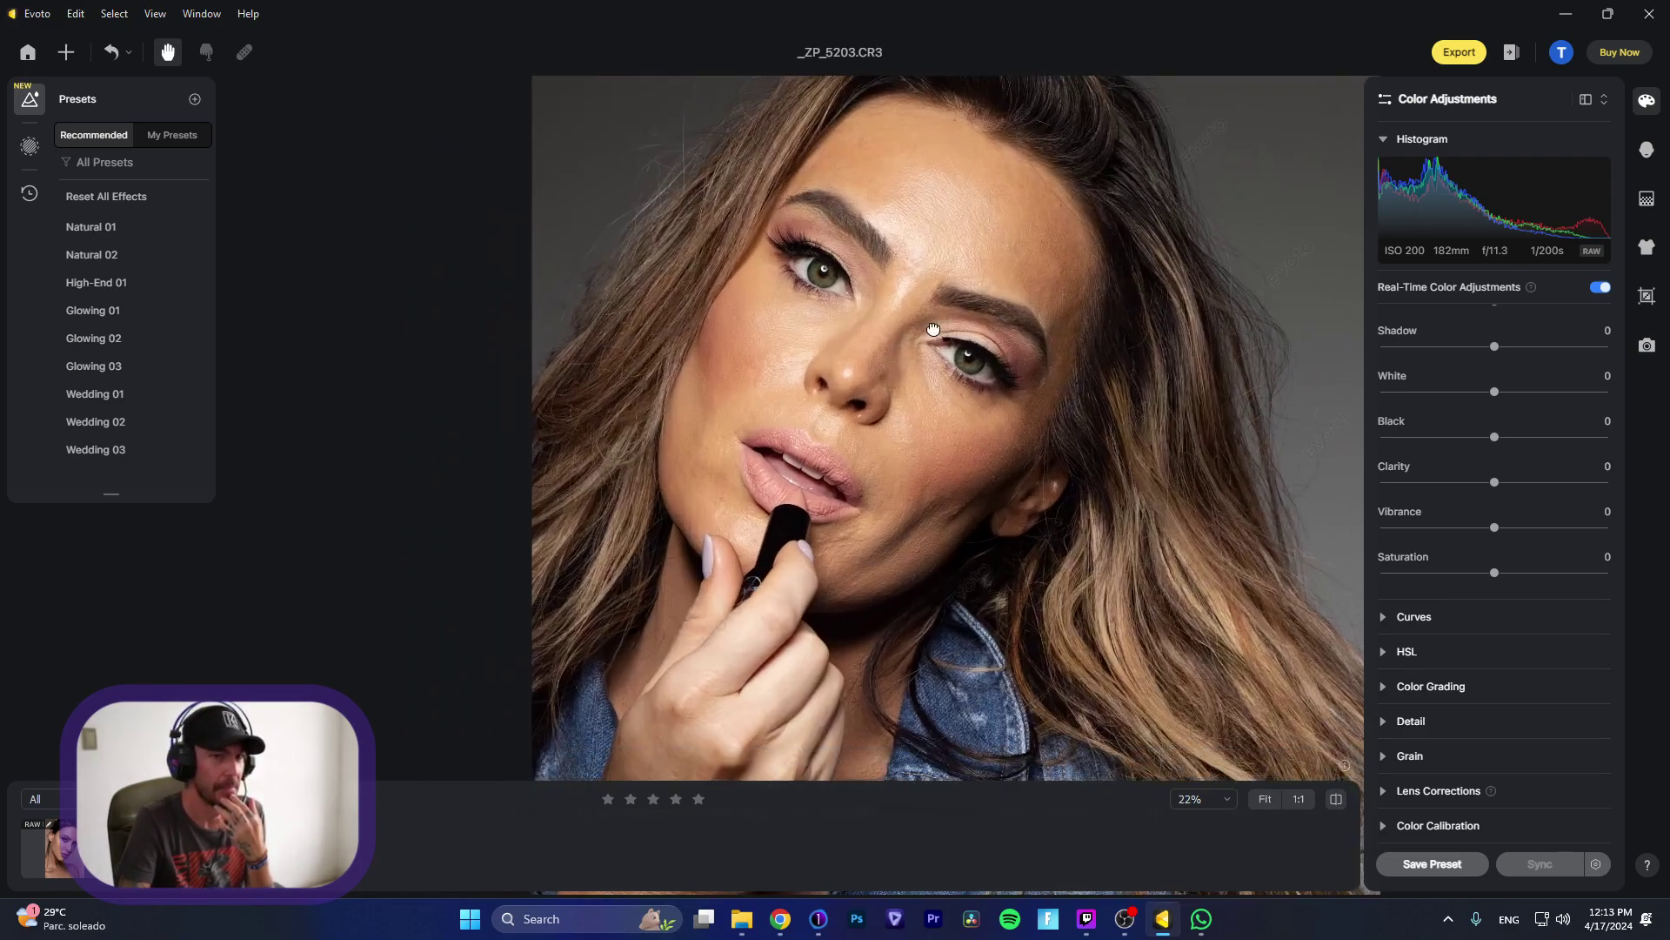
left_click_drag(925, 321, 925, 319)
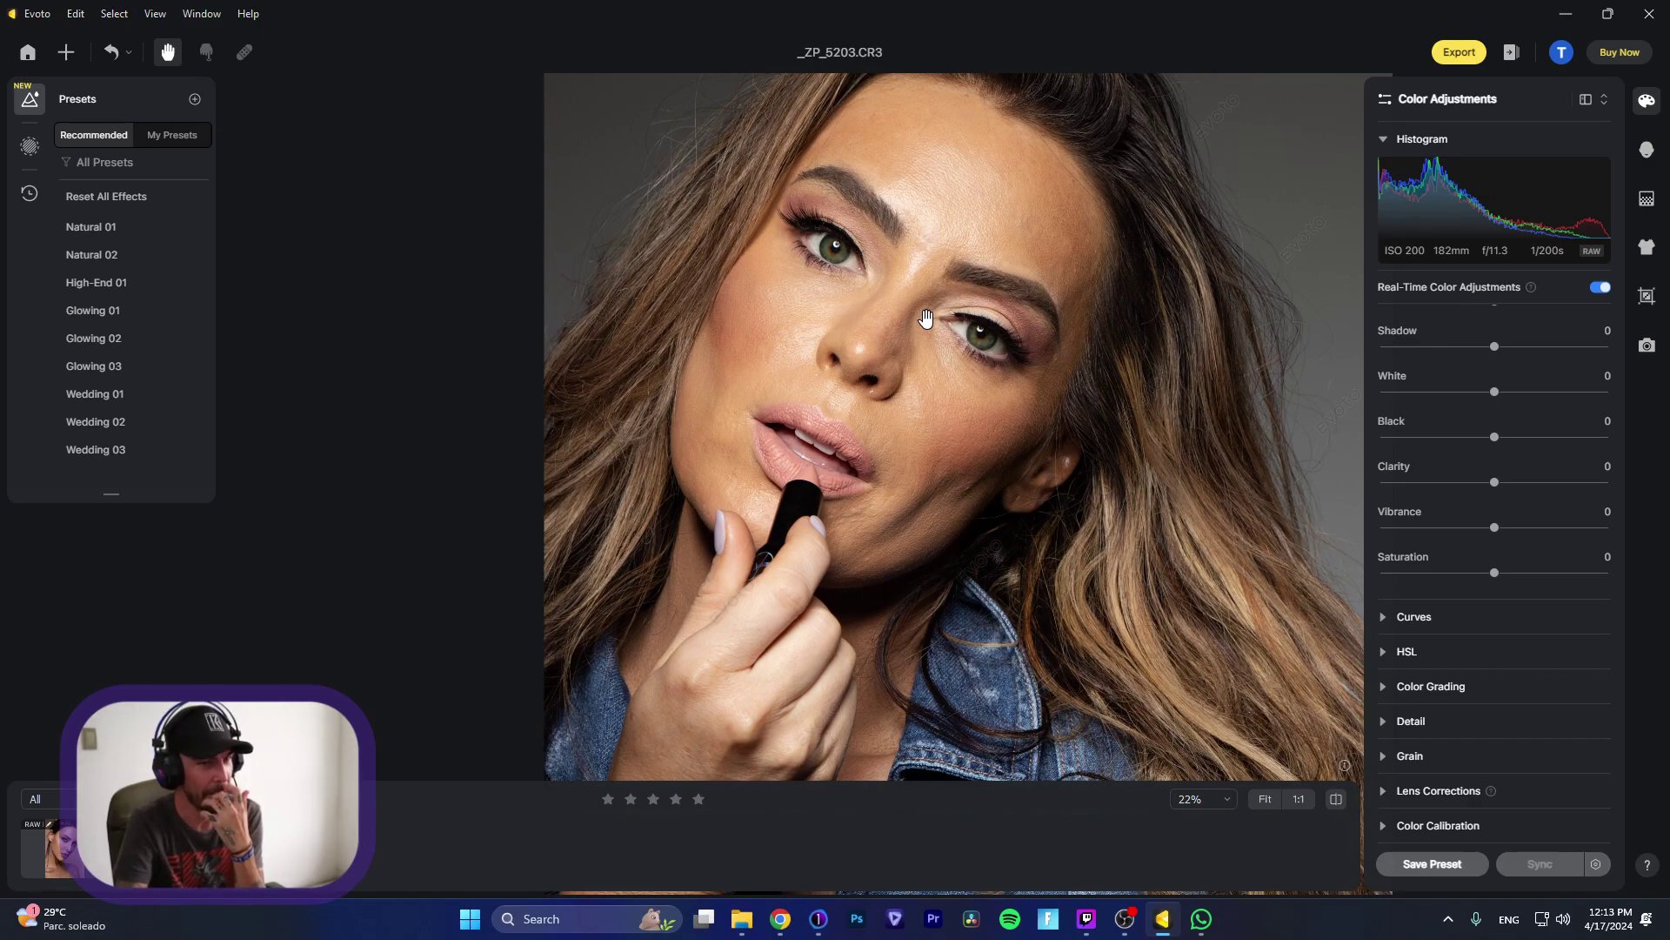
scroll(925, 320, "down", 1)
scroll(925, 328, "up", 2)
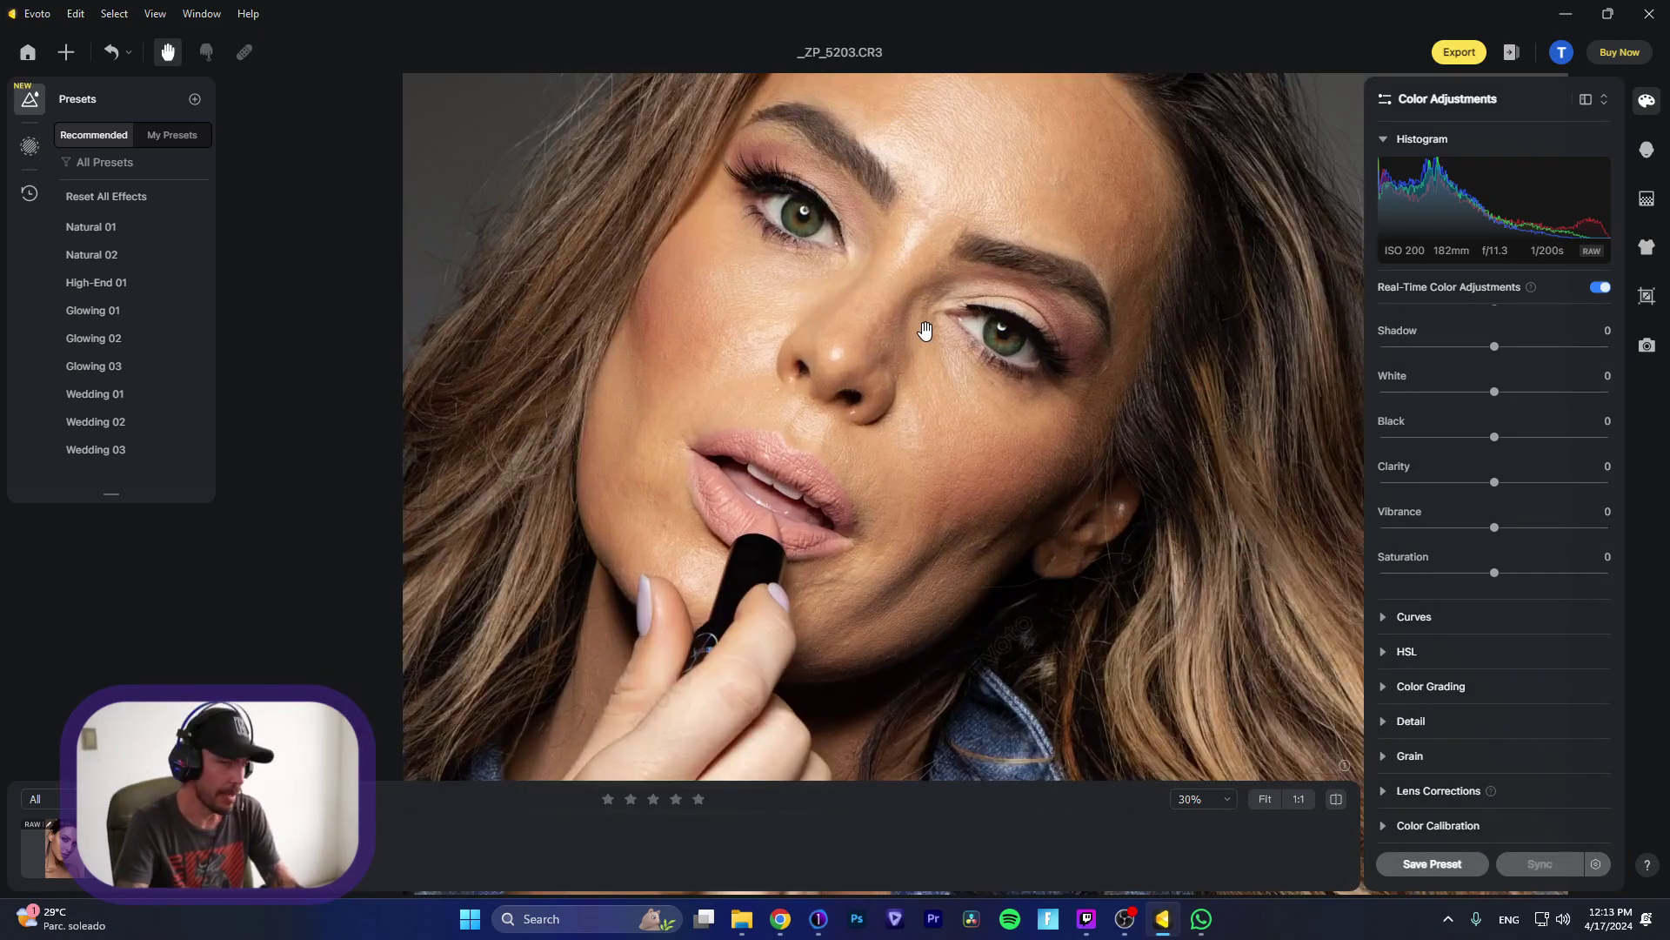
left_click_drag(929, 330, 975, 384)
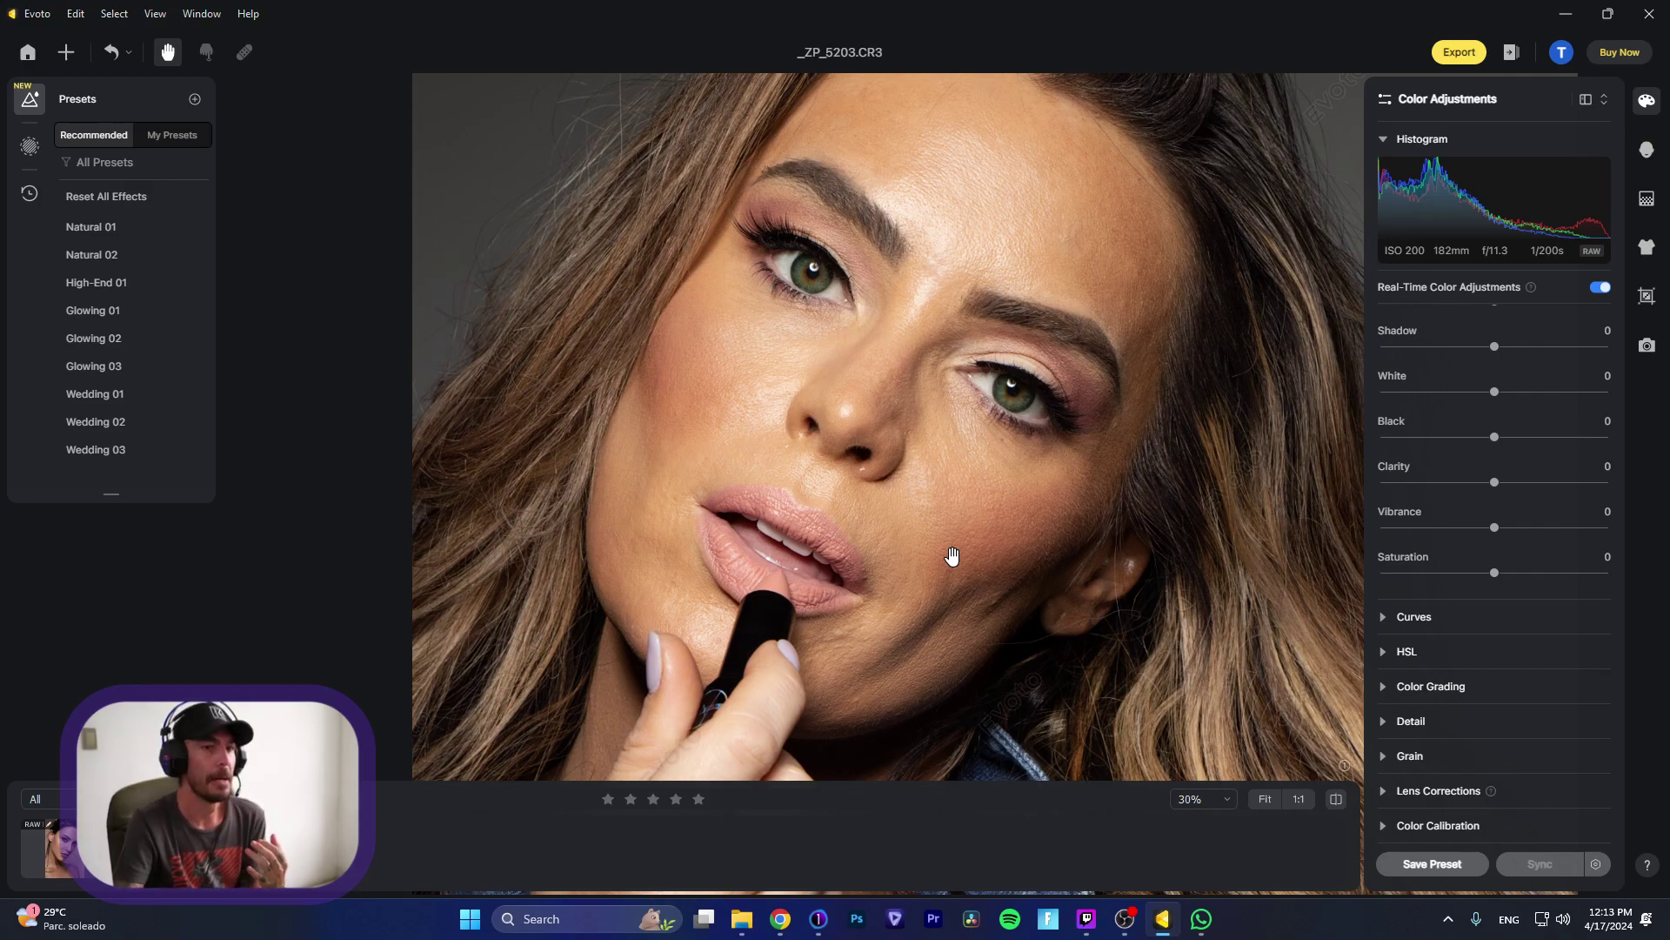
left_click_drag(954, 551, 944, 274)
left_click_drag(637, 666, 693, 440)
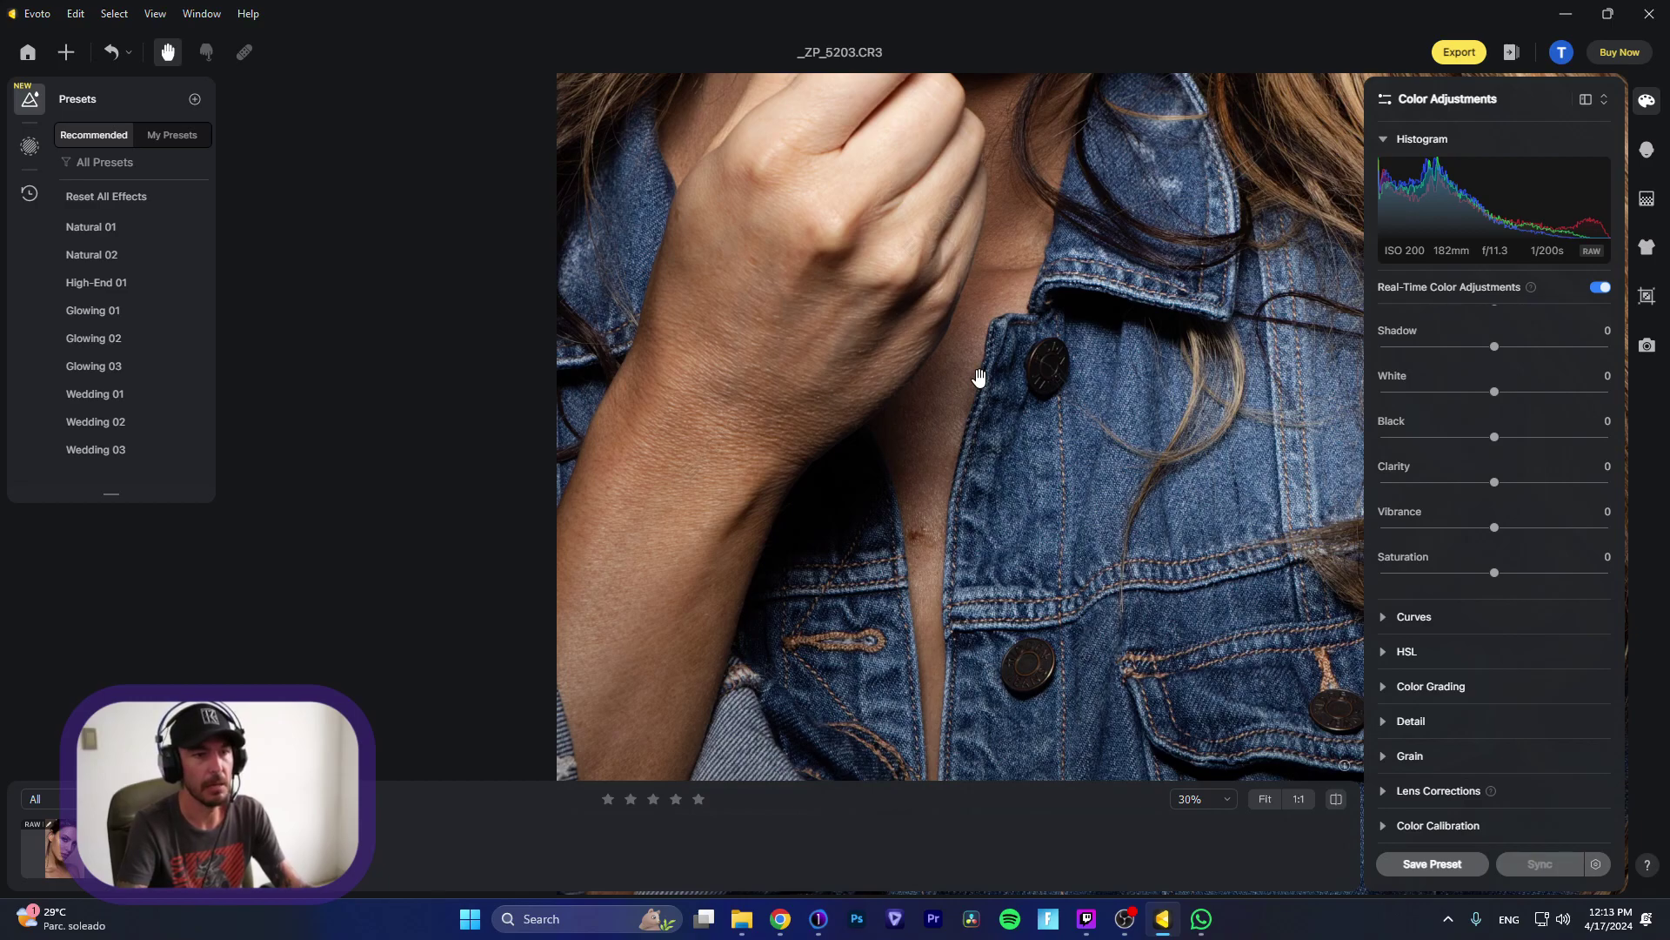
scroll(979, 377, "up", 8)
scroll(977, 455, "up", 3)
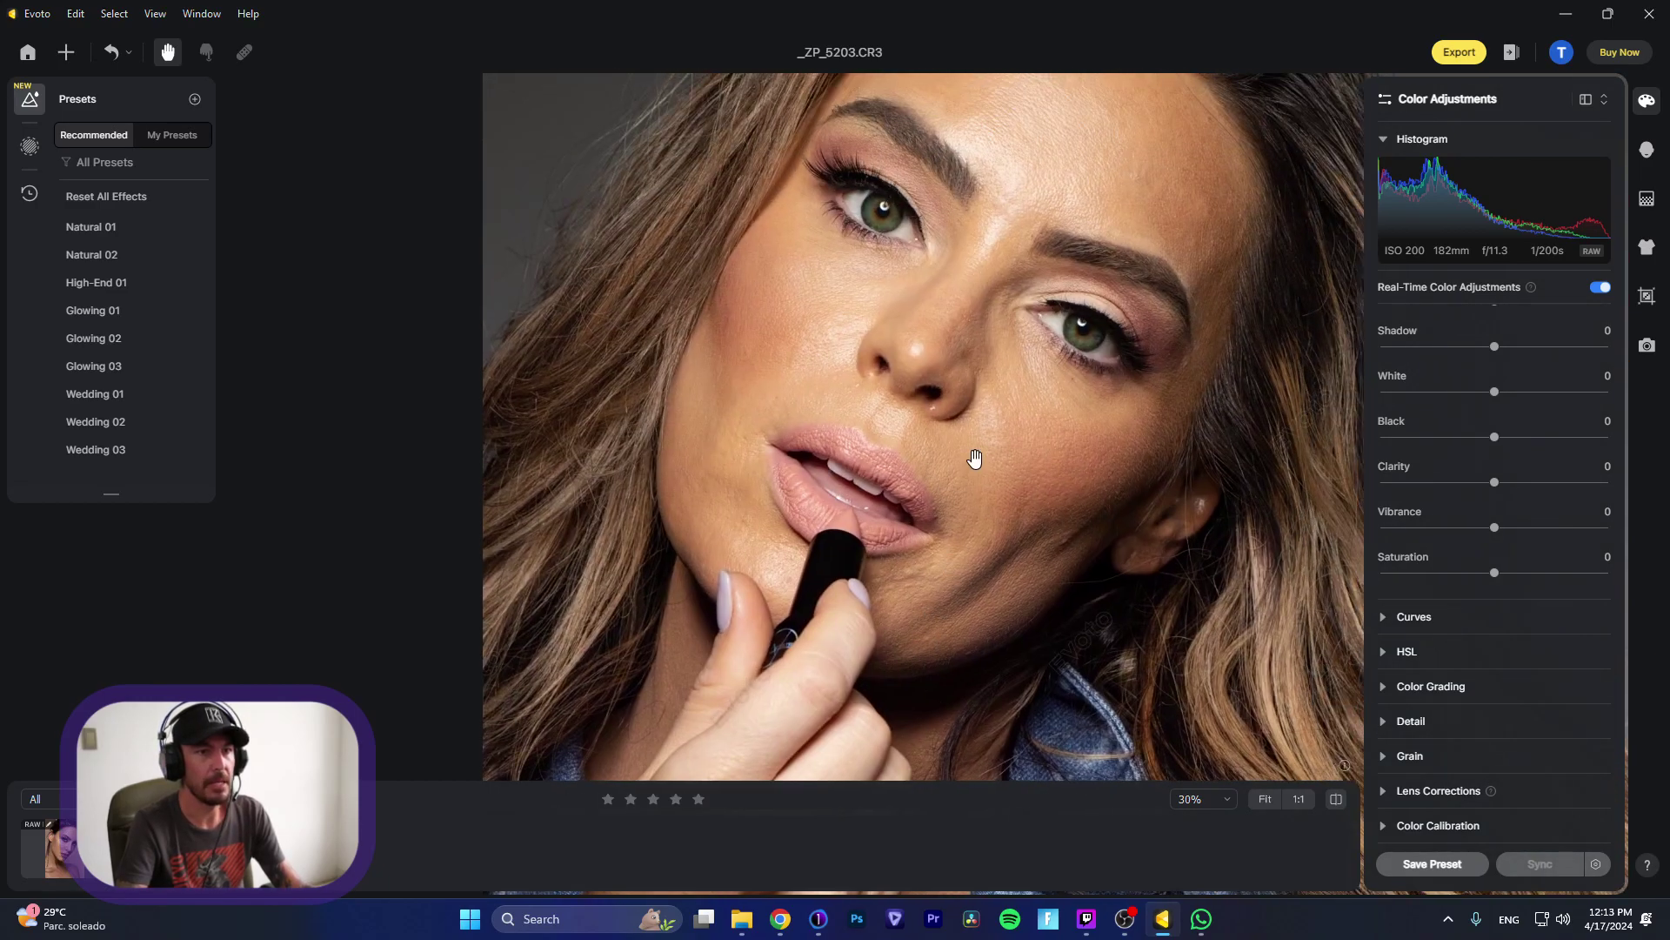
scroll(977, 455, "down", 3)
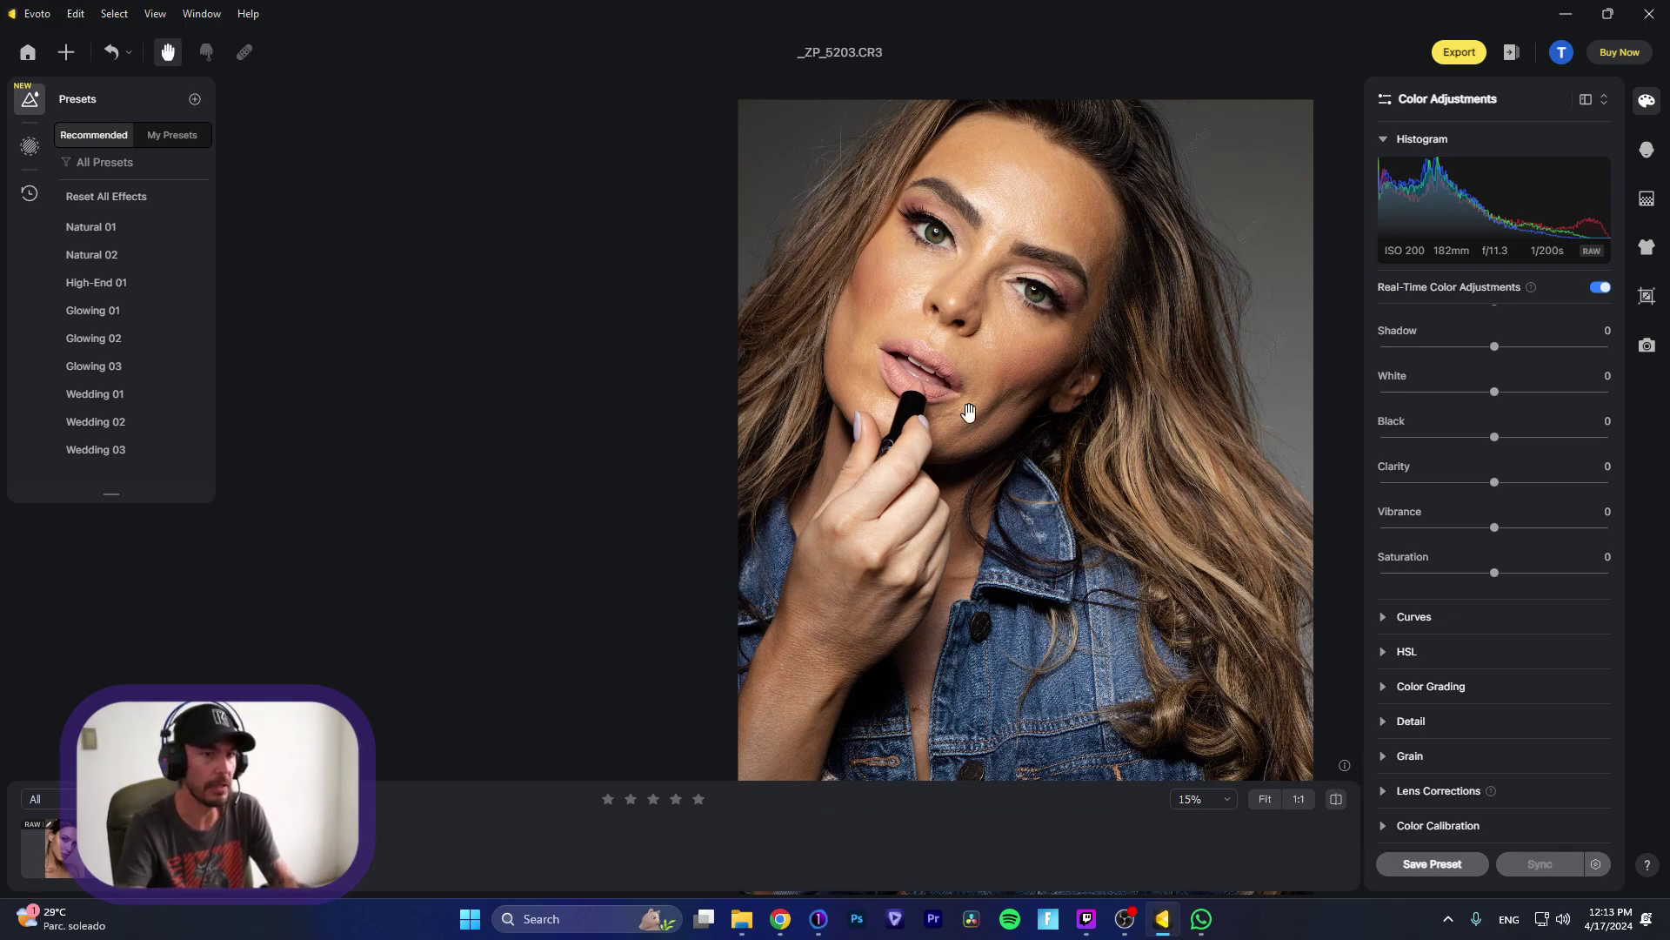
left_click(1383, 139)
left_click(1383, 139)
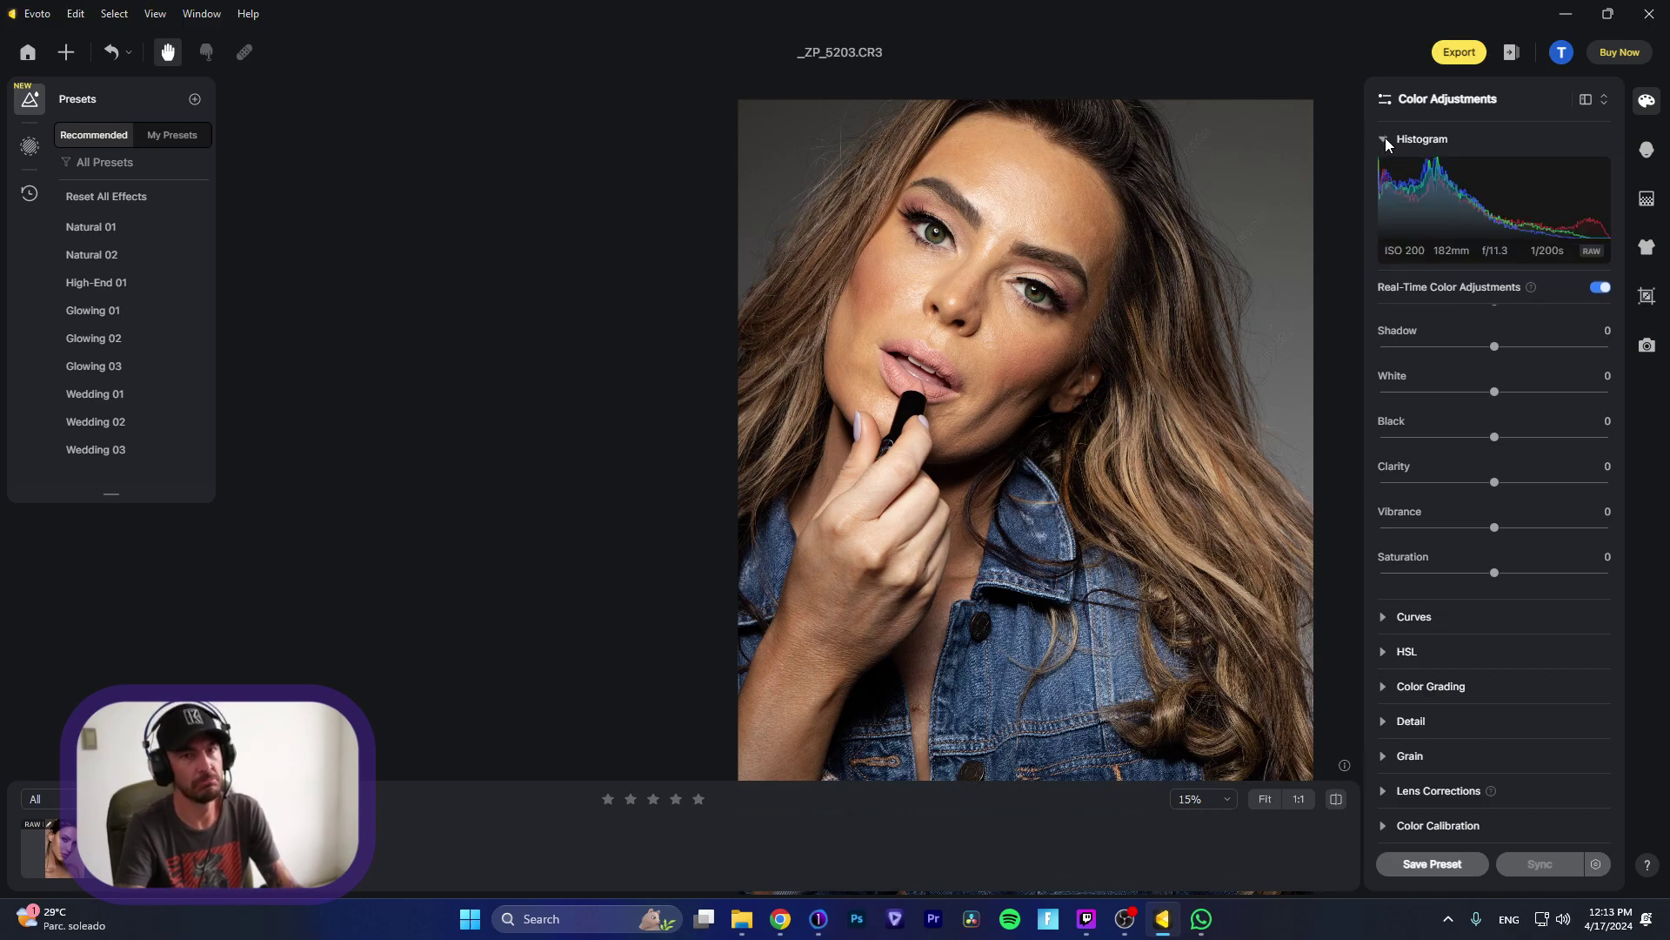
left_click(1385, 138)
left_click(1386, 137)
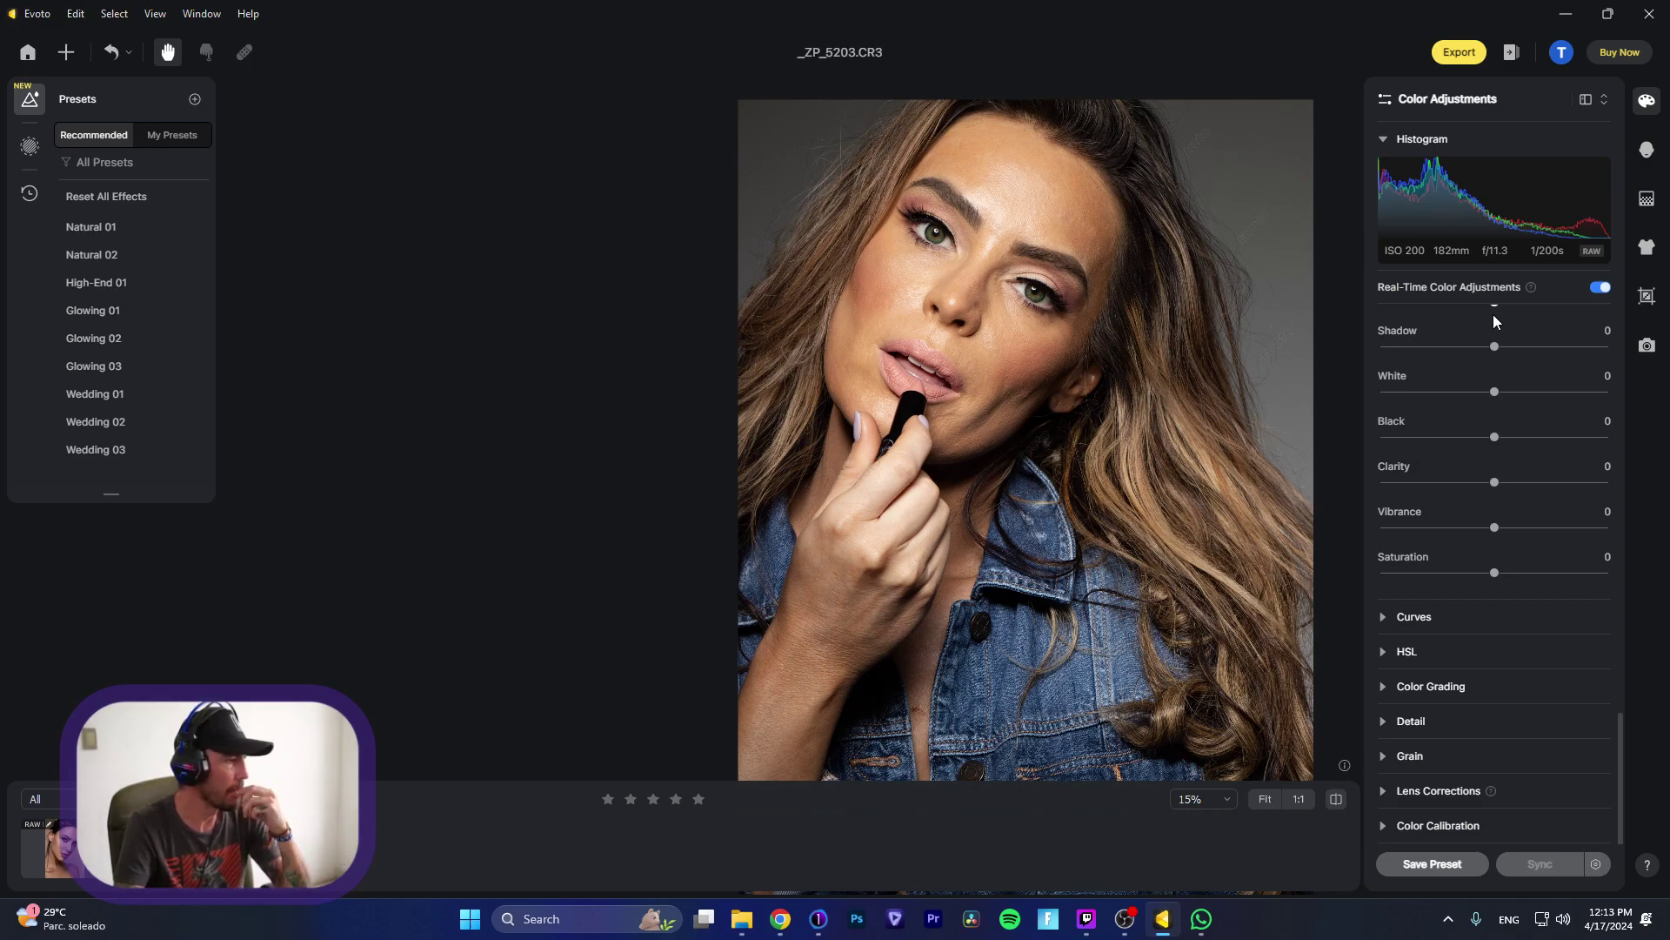
Step: Set the portrait's Exposure to -0.1, Shadow to -12, Black to 24 and Saturation to 6
scroll(1494, 350, "up", 3)
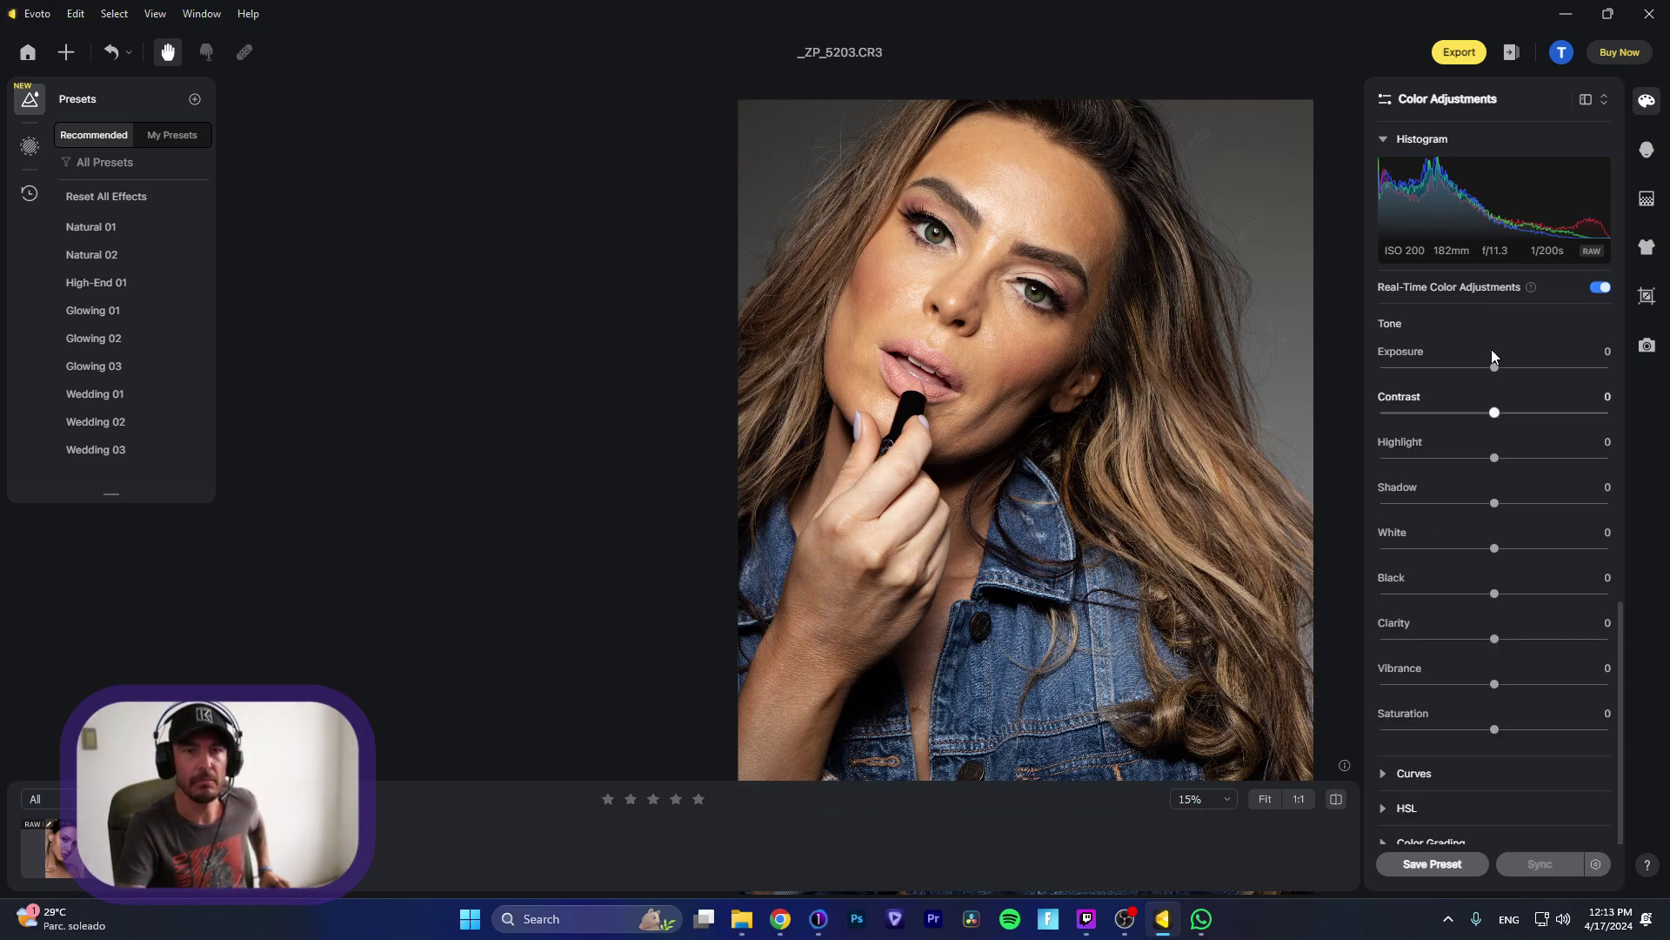
left_click_drag(1490, 504, 1478, 505)
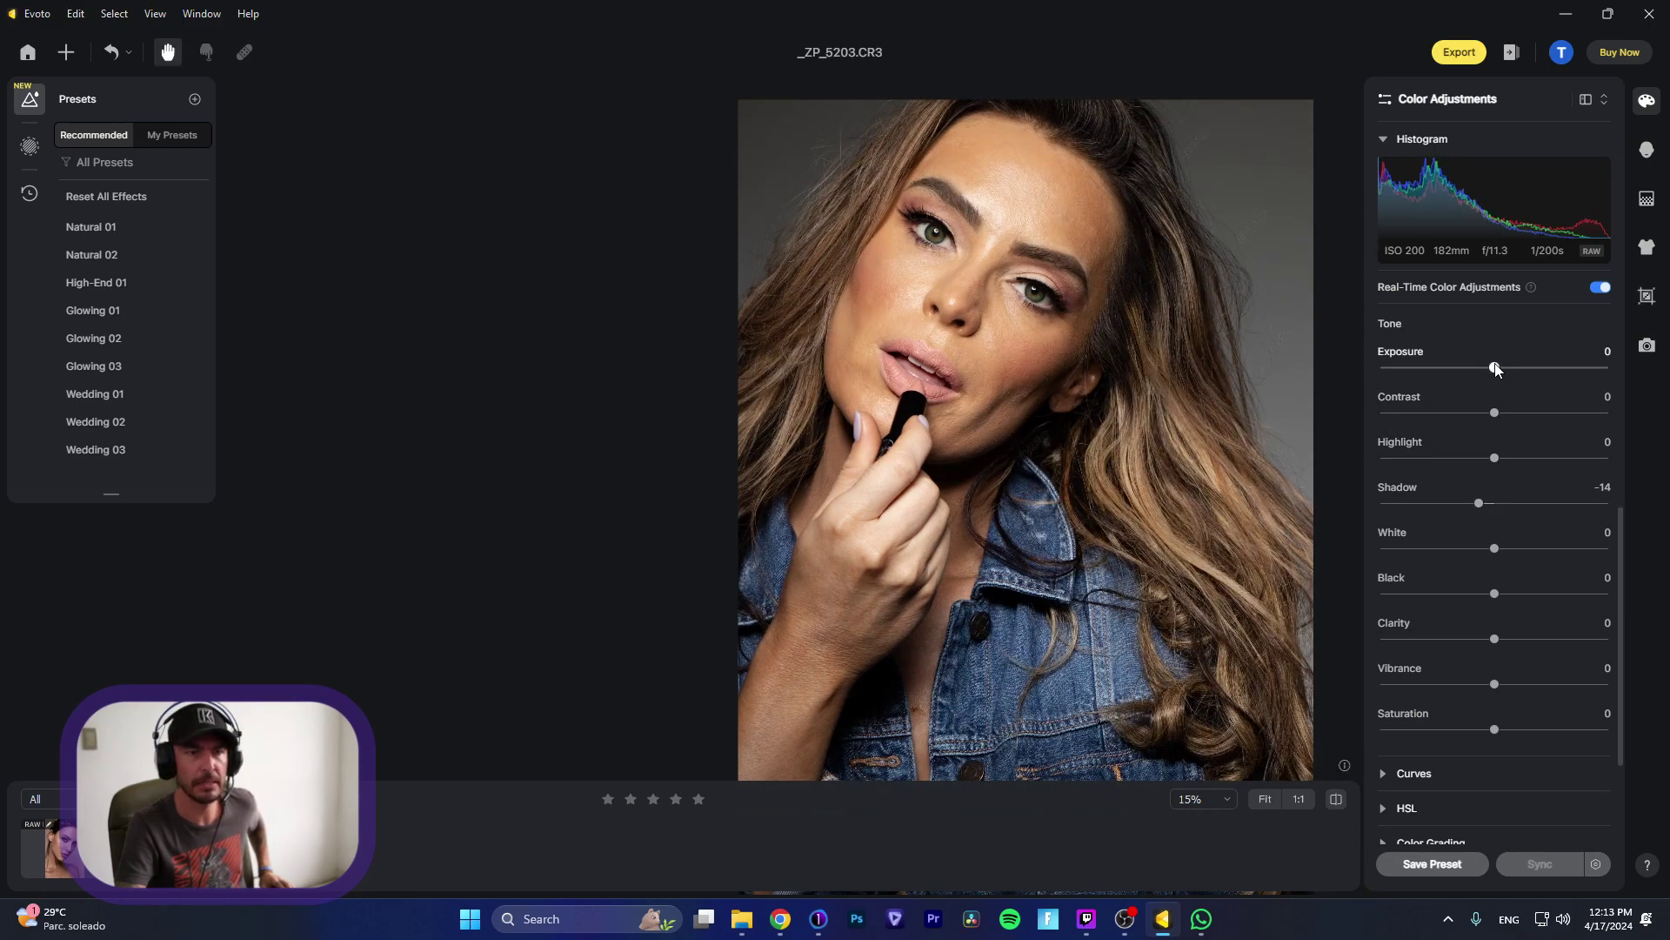
left_click_drag(1495, 367, 1492, 374)
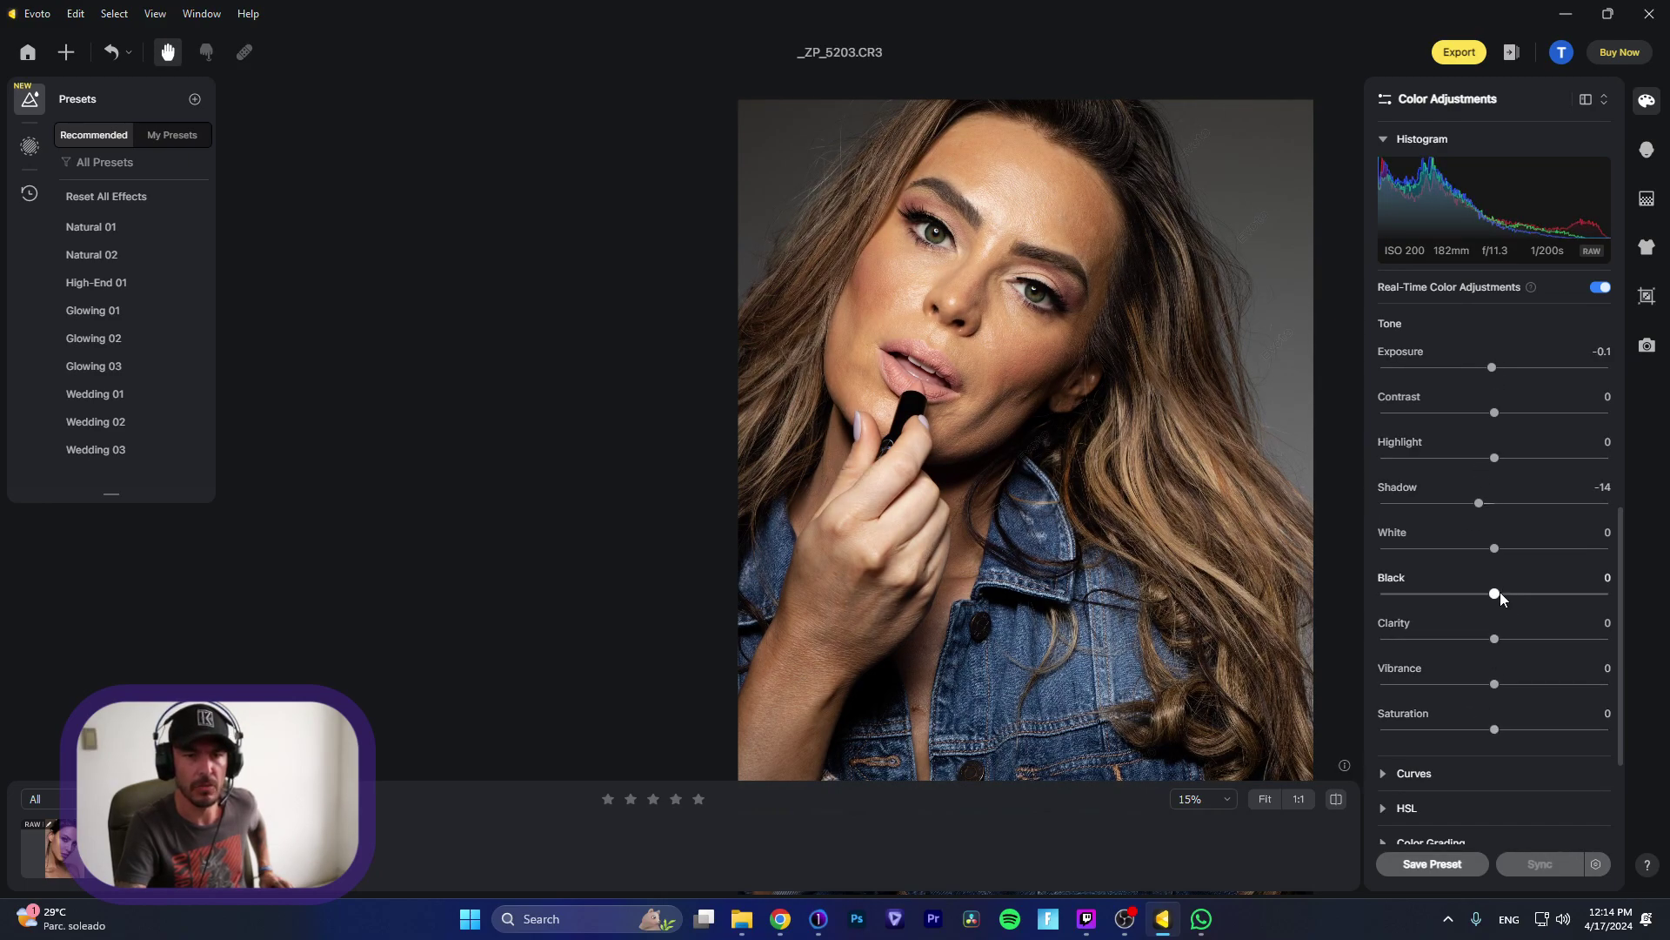
left_click_drag(1498, 593, 1526, 597)
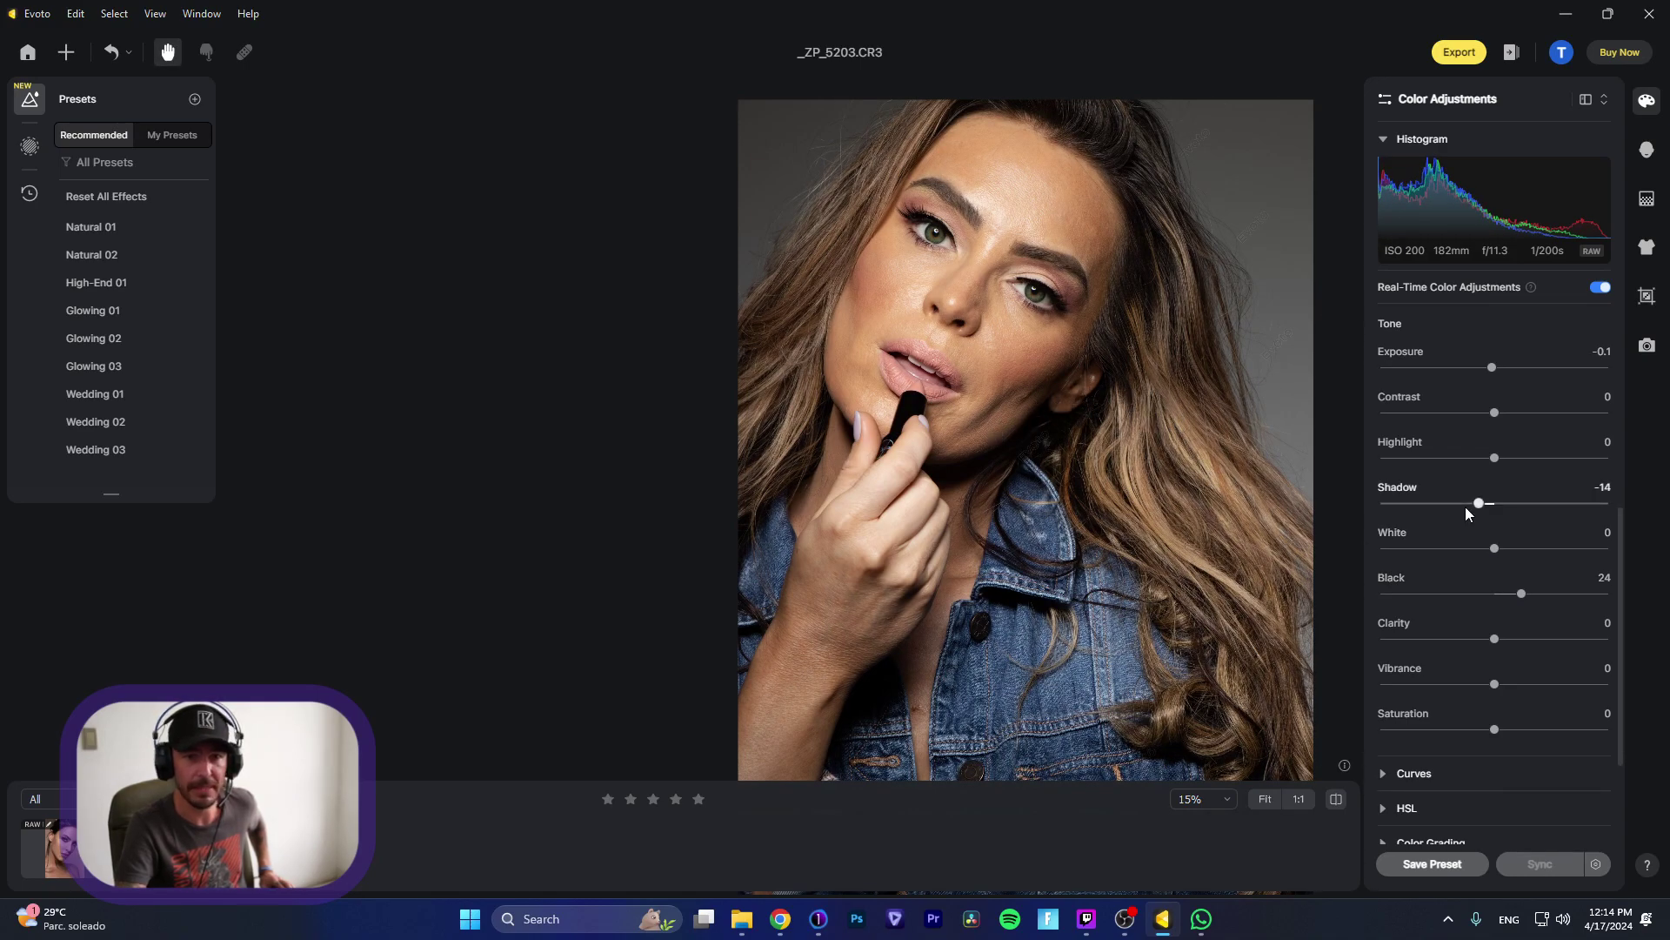
left_click_drag(1478, 504, 1485, 504)
scroll(1452, 576, "down", 4)
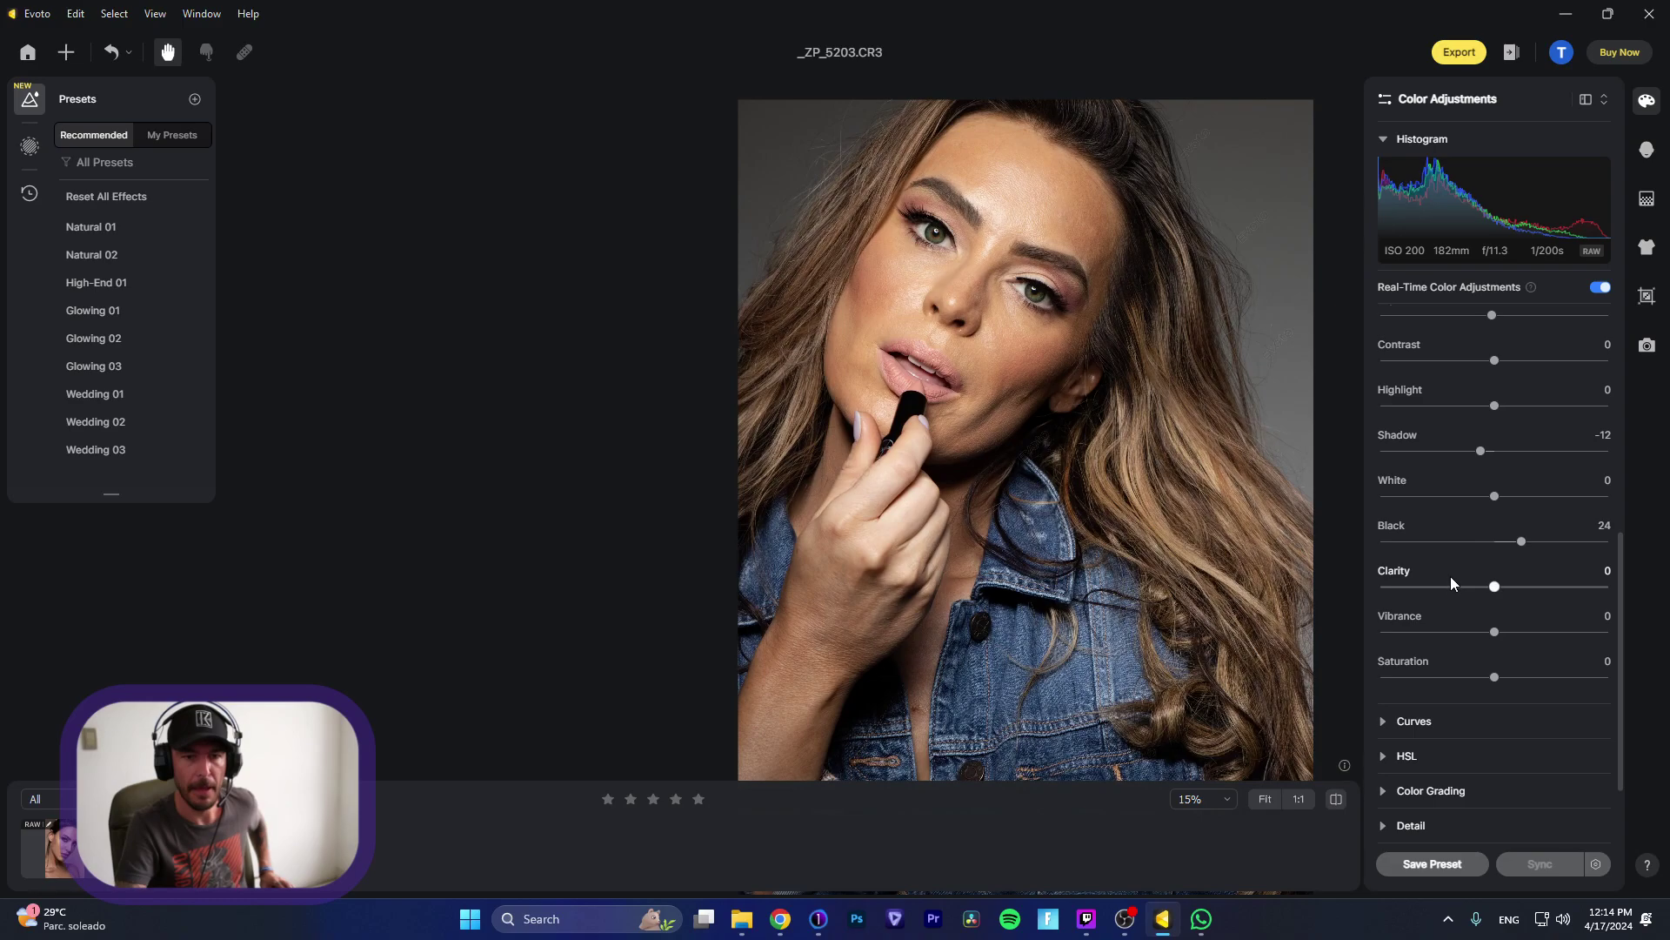
left_click_drag(1495, 572, 1504, 575)
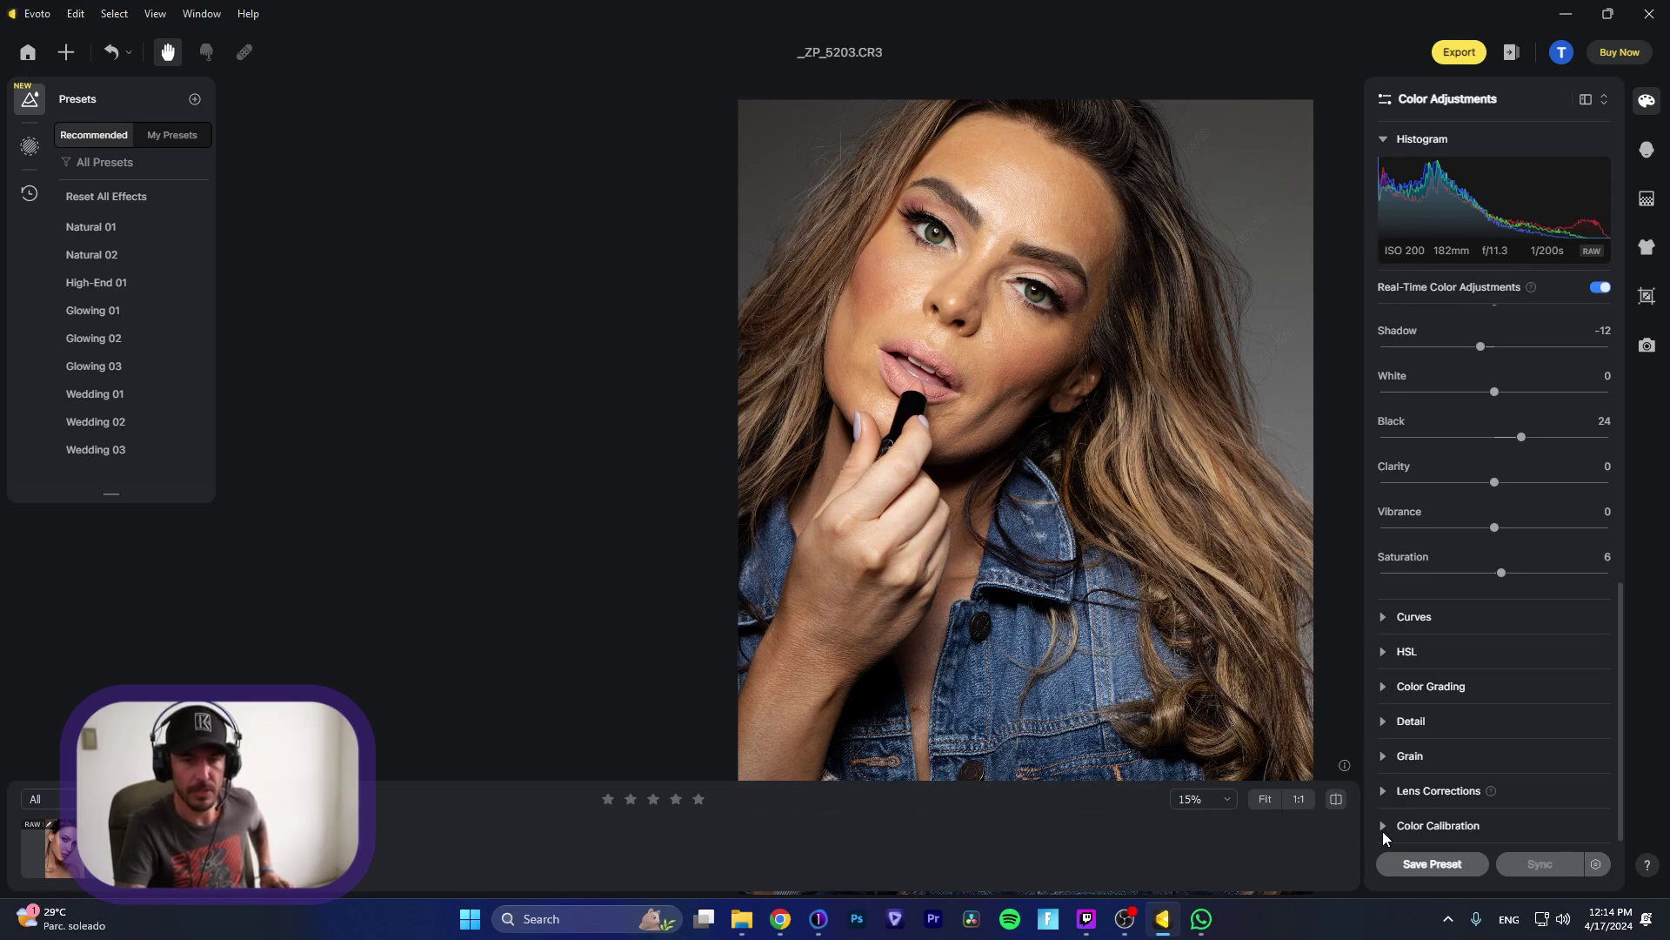
Step: Enable automatic lens corrections with the Canon RF 70-200mm profile and set Lens Vignetting to 200
left_click(1386, 792)
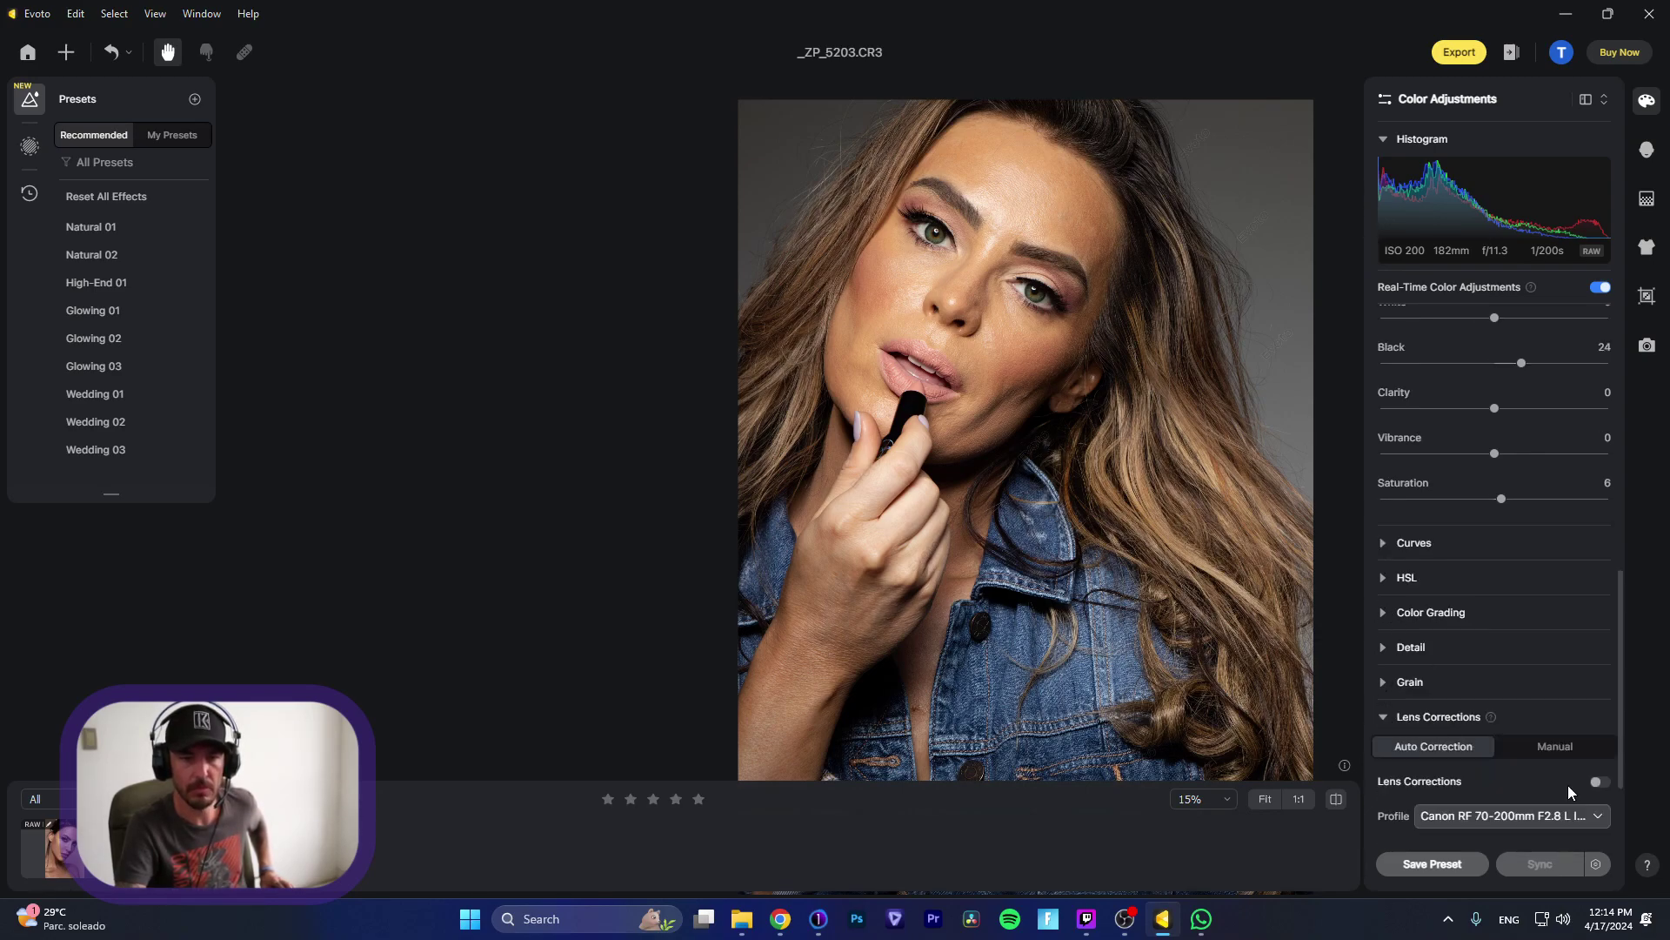
left_click(1598, 781)
scroll(1527, 775, "down", 2)
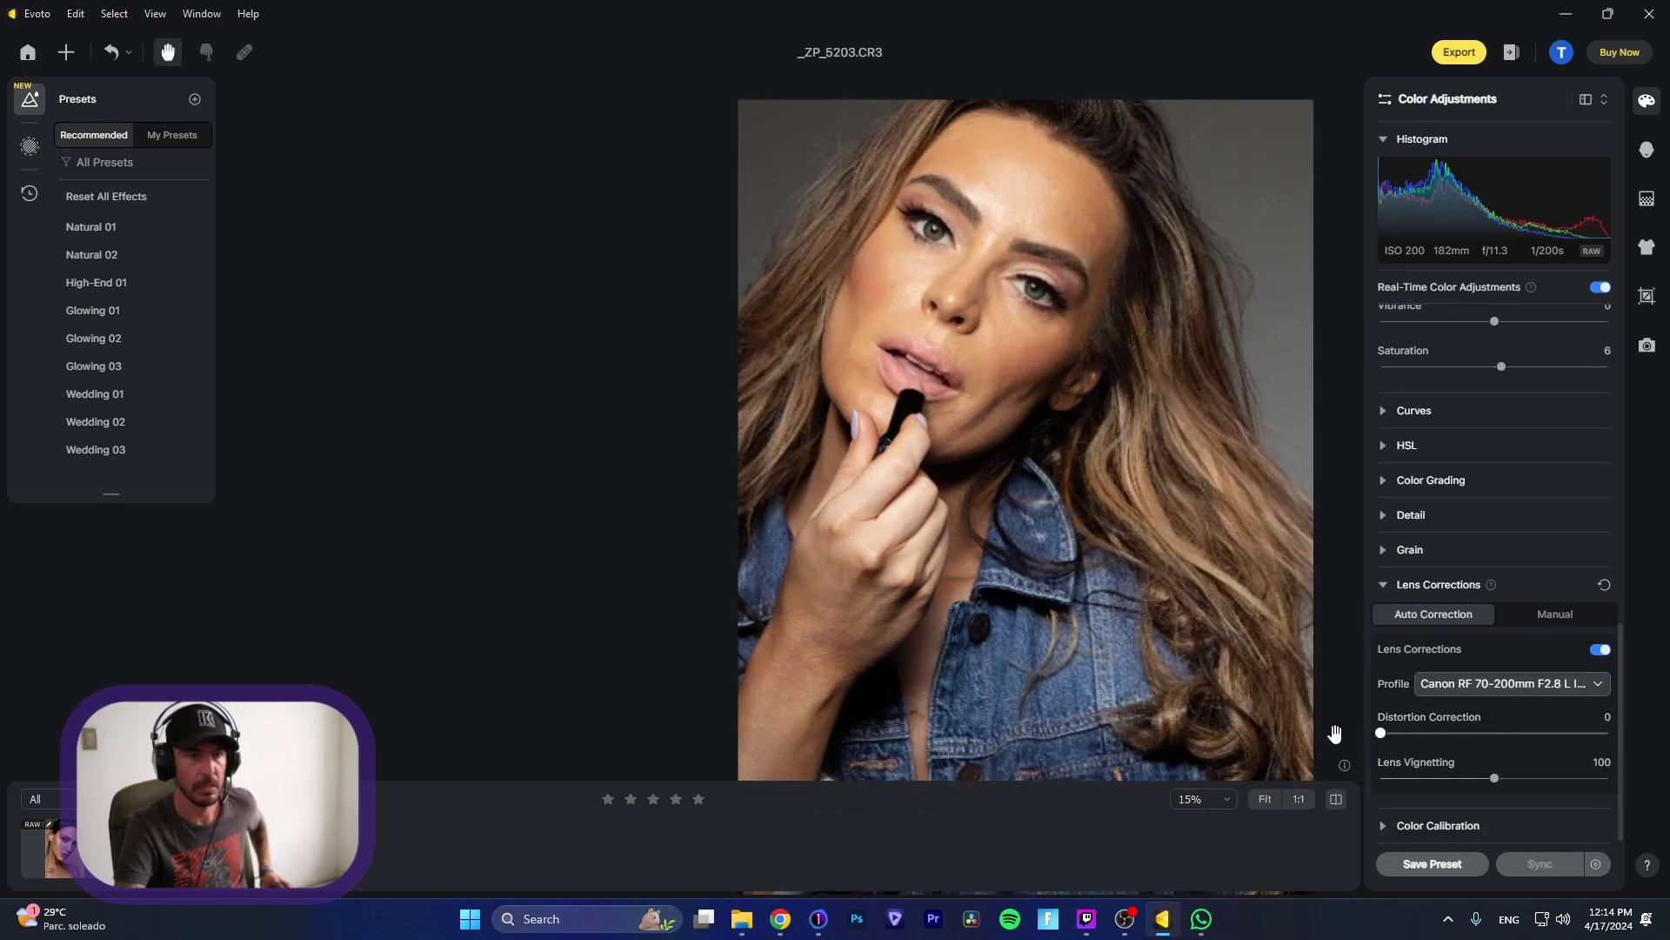
left_click_drag(1495, 777, 1647, 777)
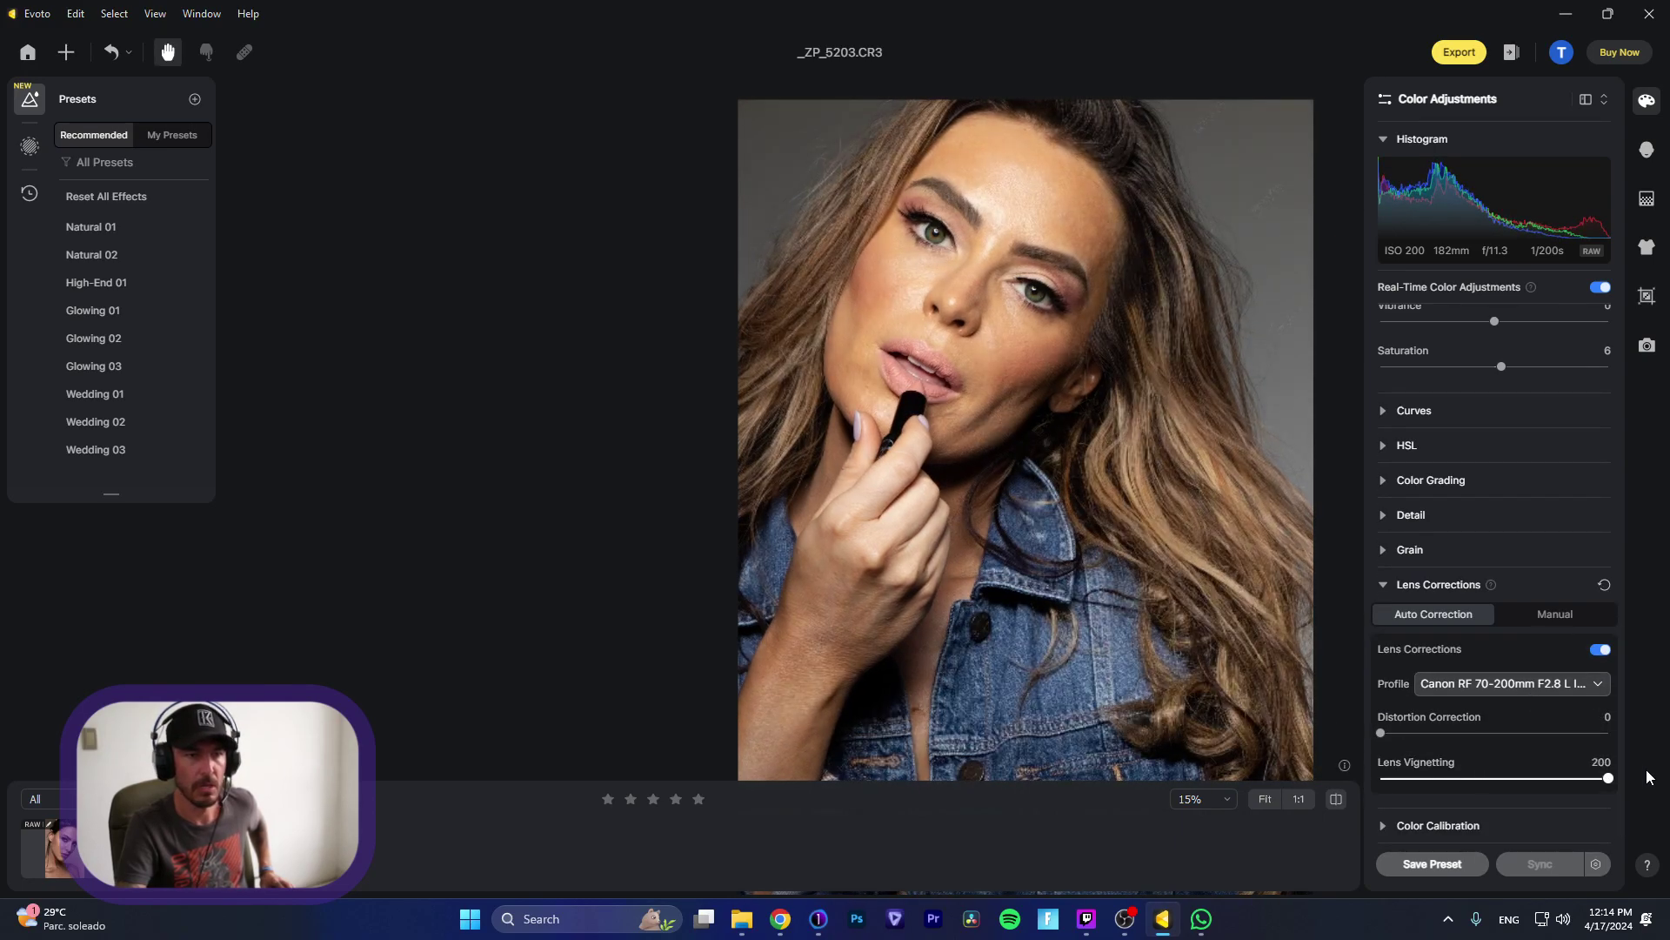
scroll(1547, 519, "up", 10)
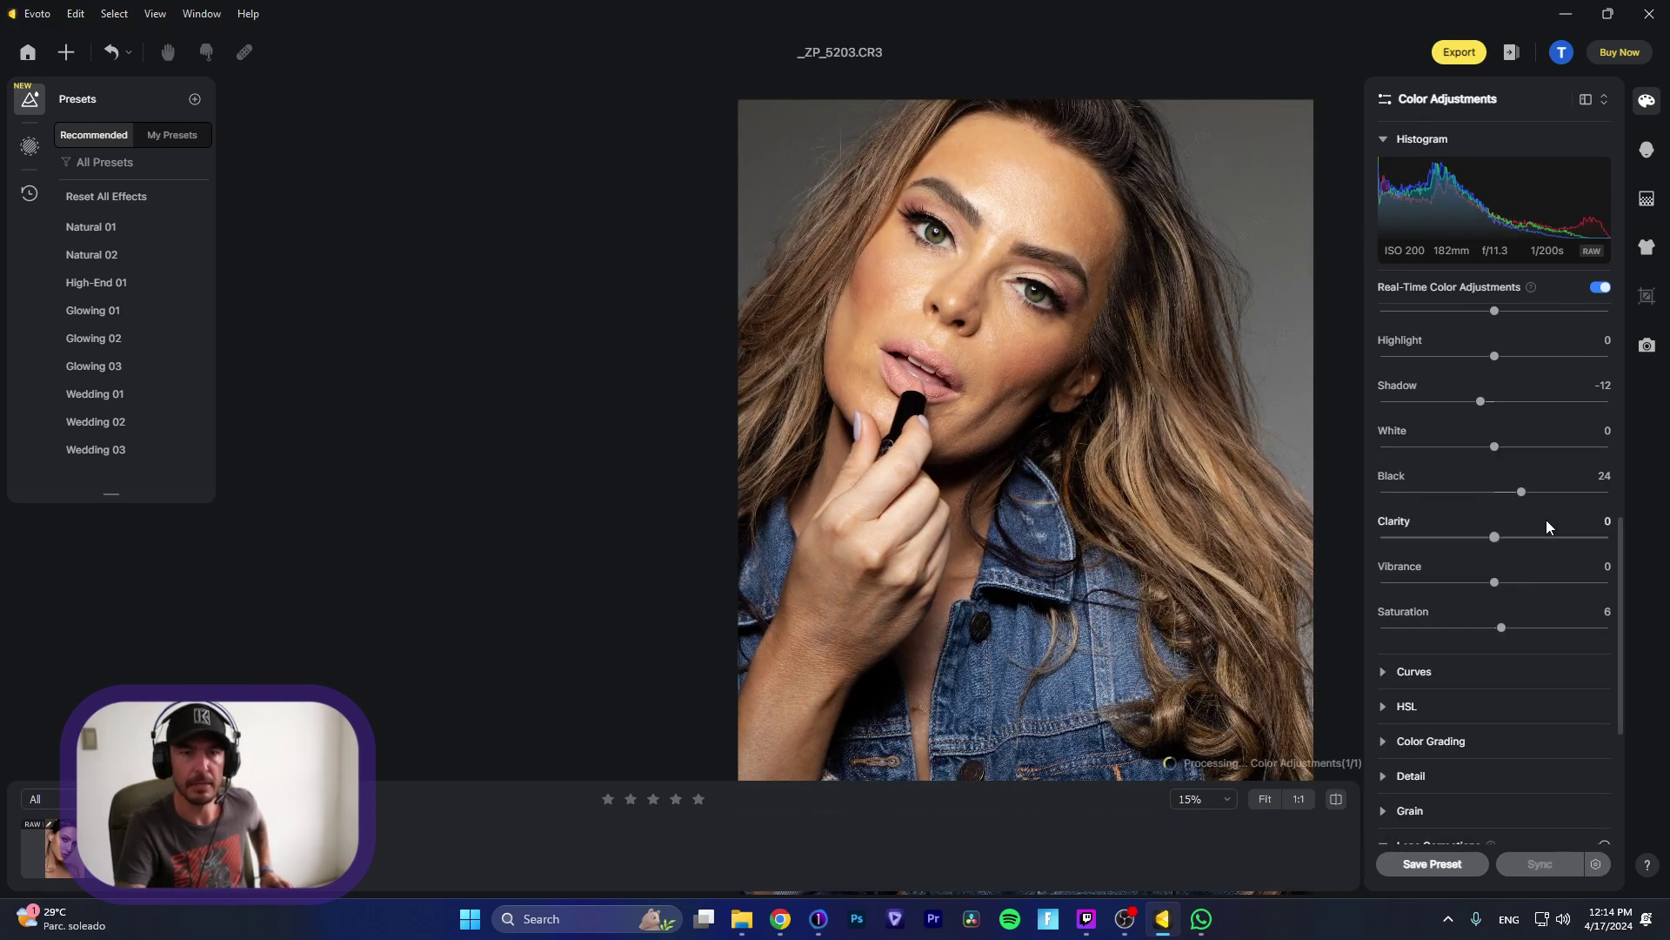
Step: Set Freckle & Acne blemish removal to 100 for the female portrait and check the result on the face
left_click(1647, 150)
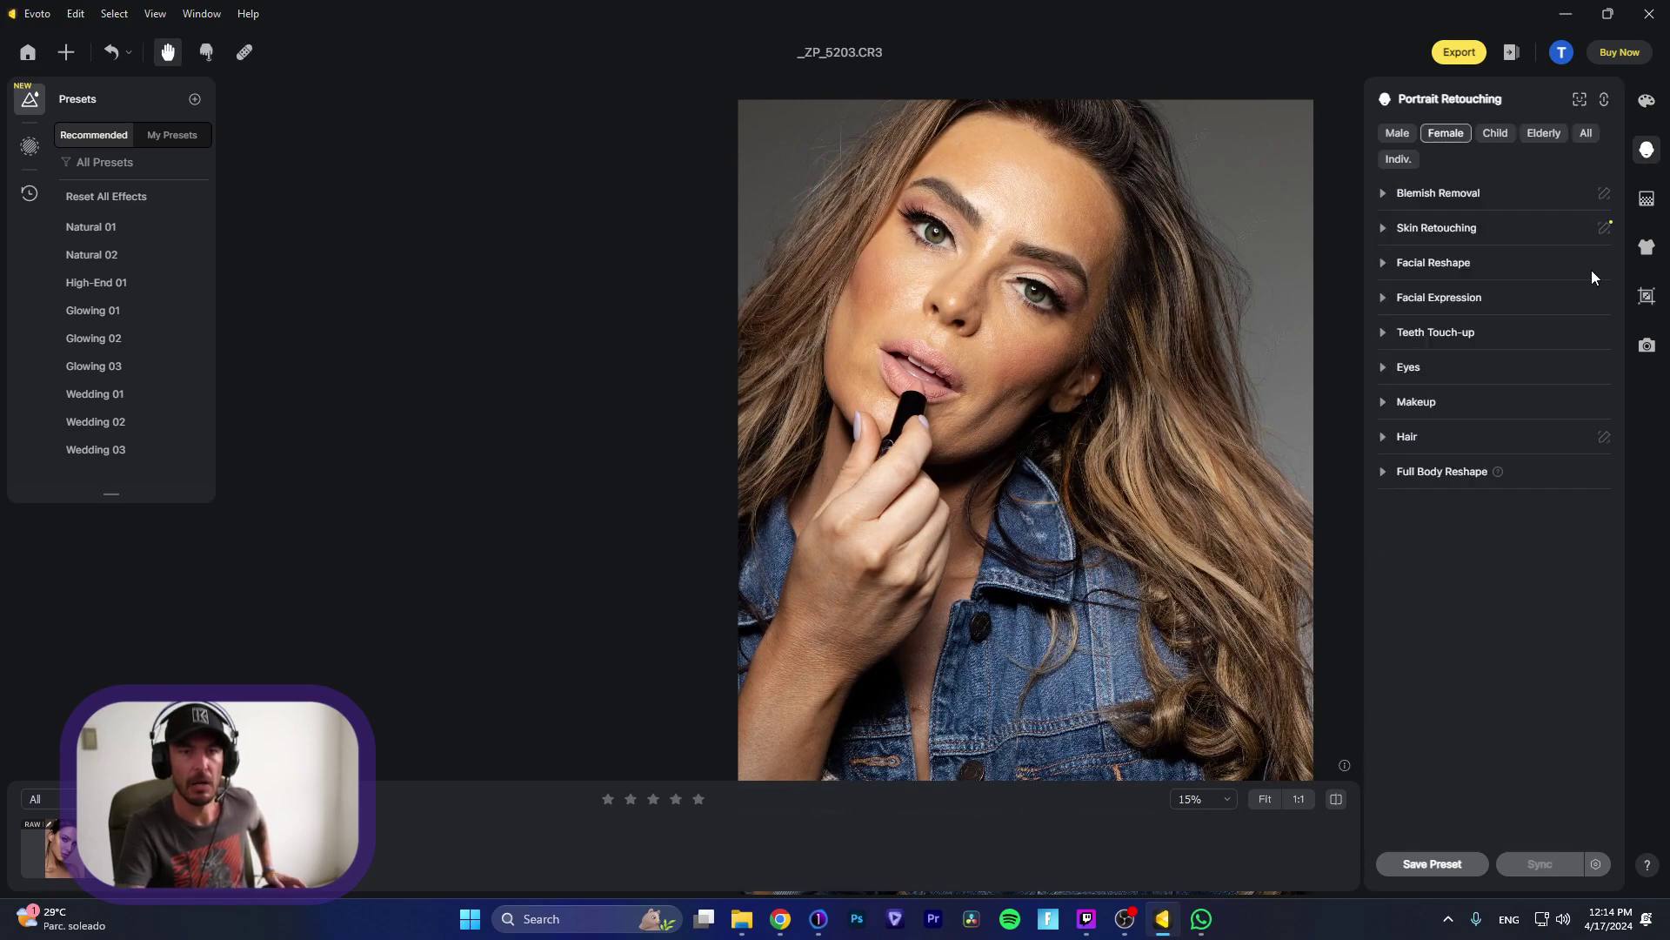
left_click(1383, 195)
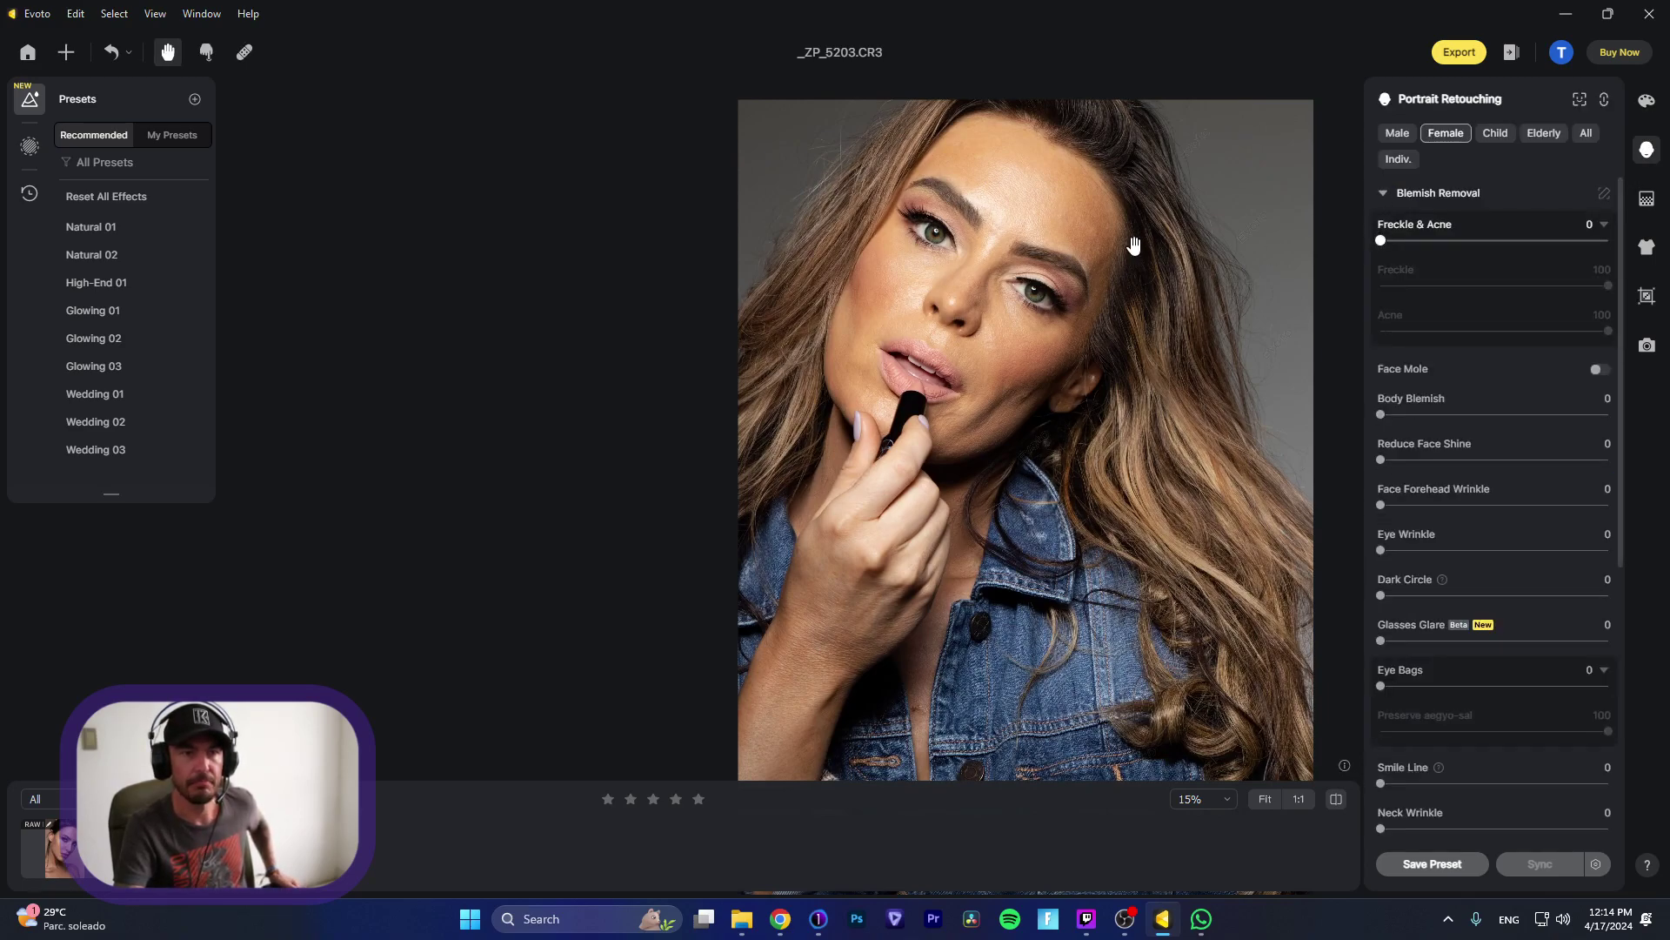
scroll(1134, 244, "up", 5)
scroll(1037, 205, "down", 2)
left_click_drag(1022, 239, 1070, 249)
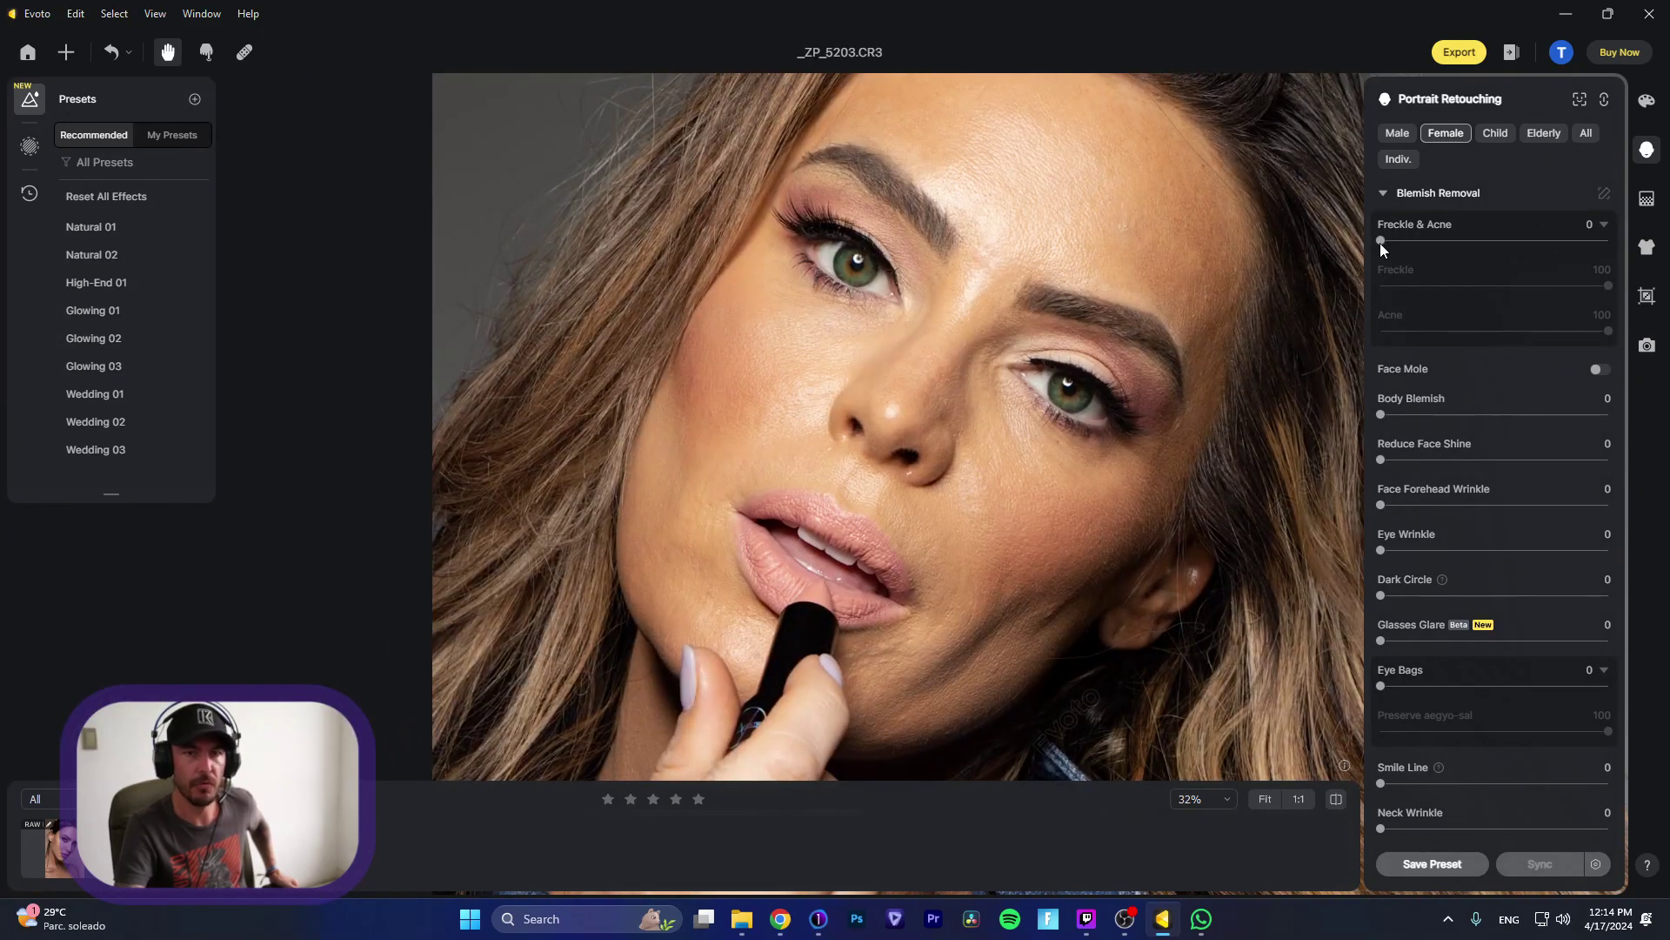
left_click_drag(1383, 244, 1608, 242)
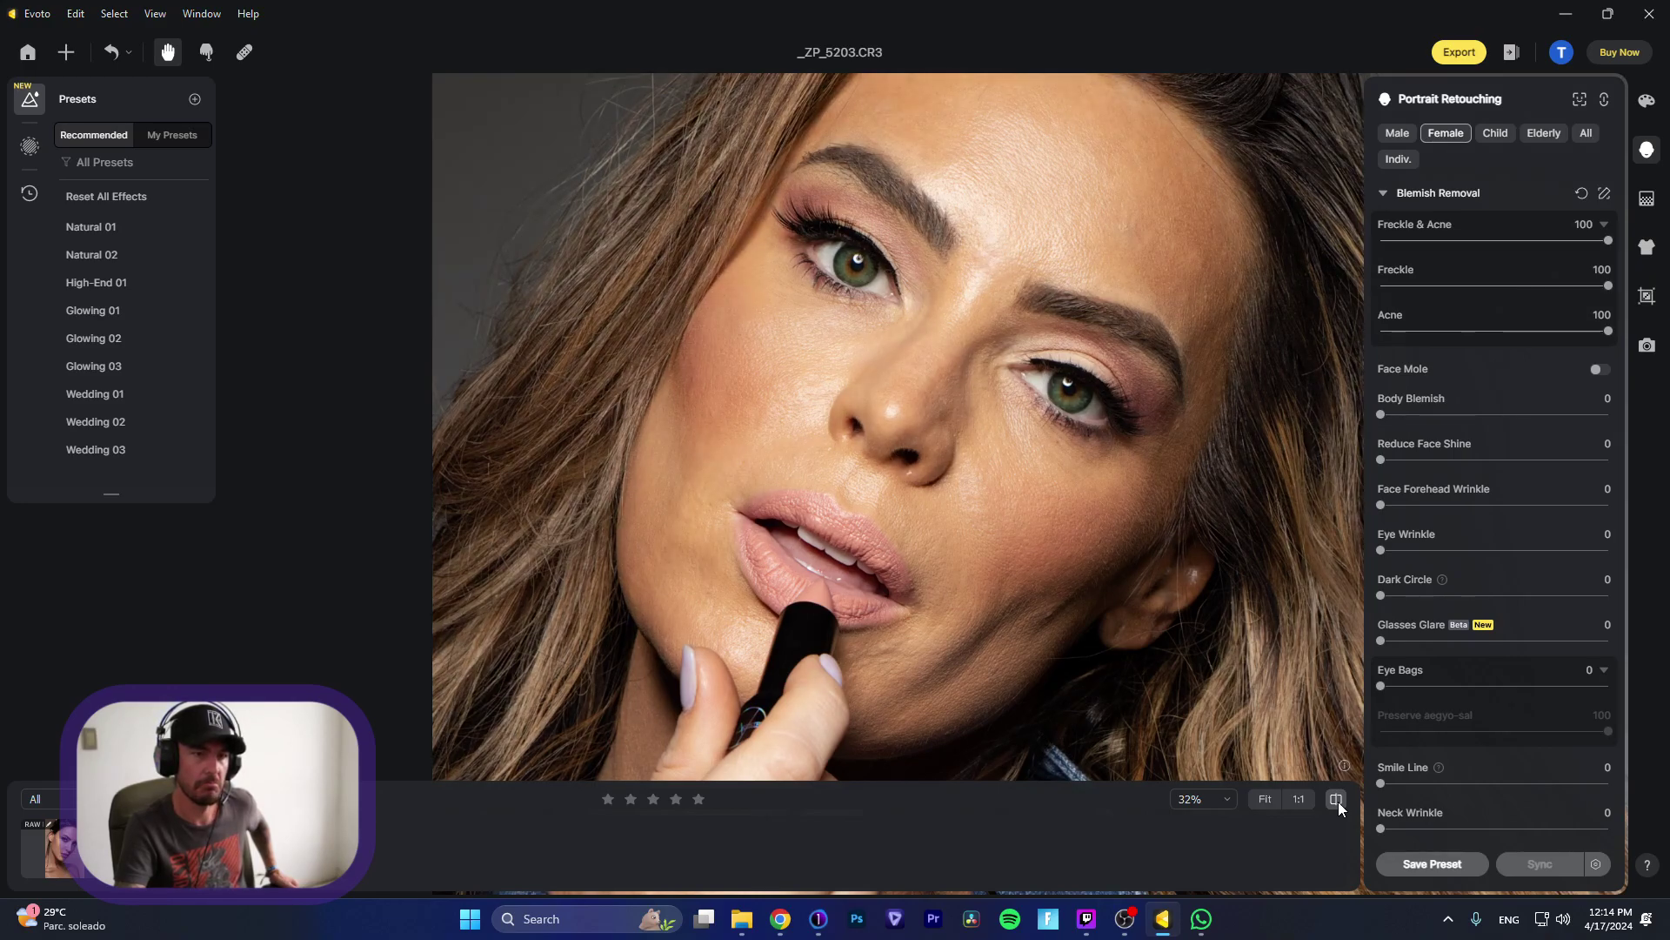
mouse_move(1090, 606)
left_mouse_down()
mouse_move(1085, 525)
mouse_move(1151, 136)
mouse_move(1093, 379)
mouse_move(1085, 578)
left_mouse_up()
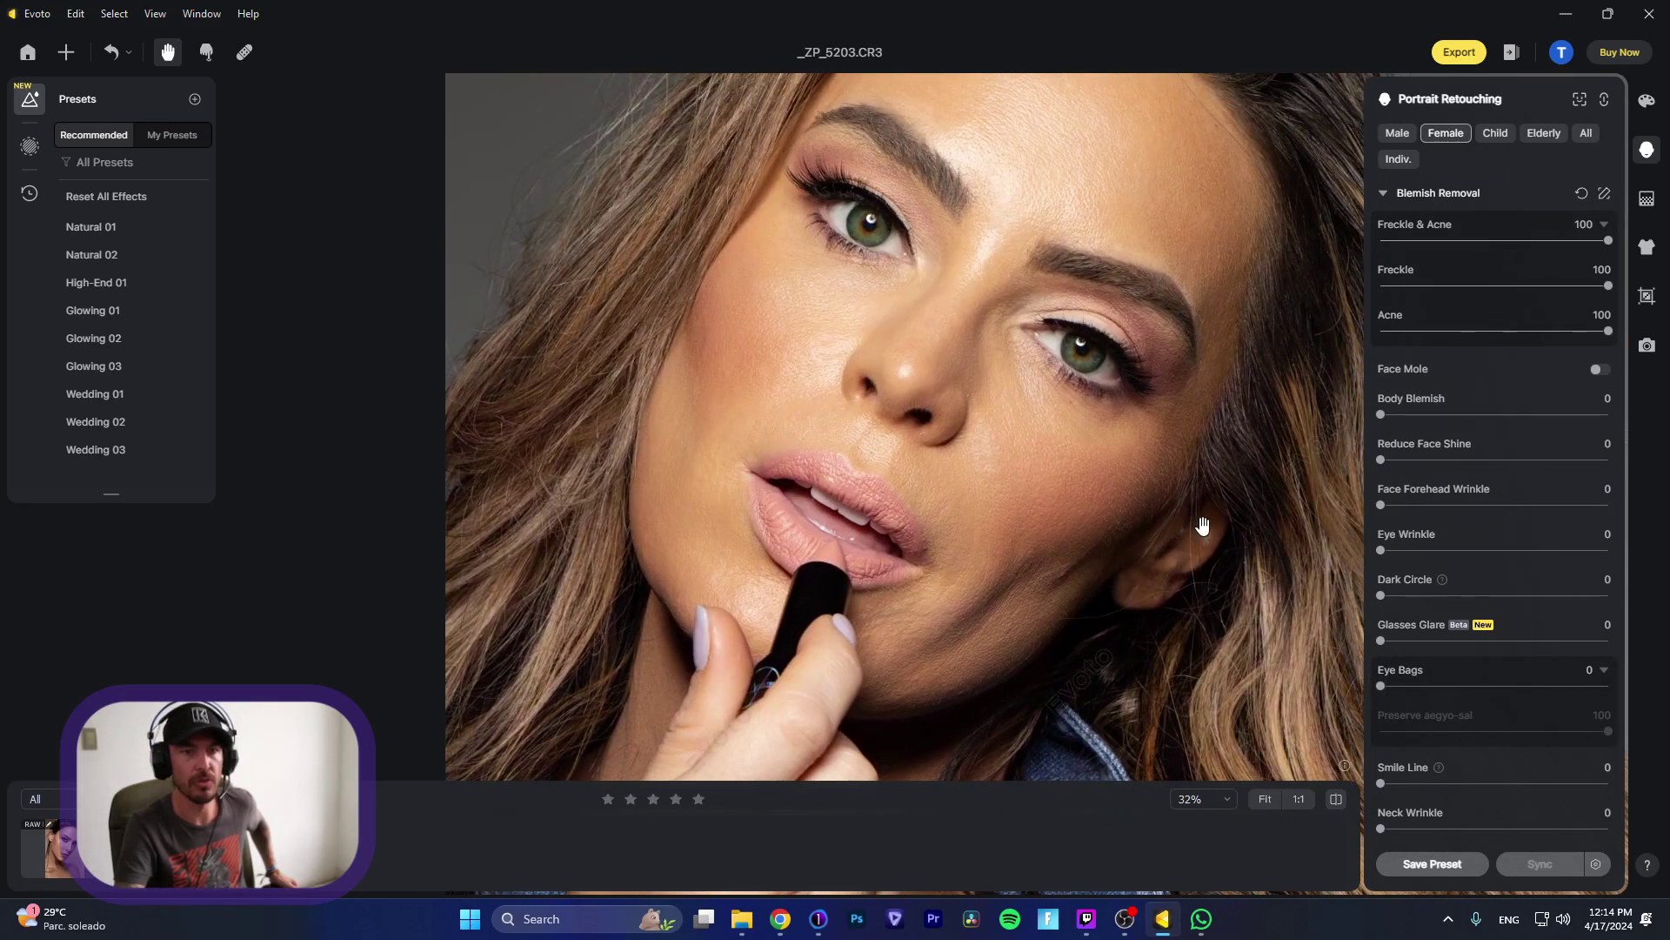
Step: Set Body Blemish removal to 100 and compare the hand, forearm and chest with the original
left_click_drag(1380, 415, 1664, 441)
left_click_drag(1081, 462, 1148, 194)
left_click_drag(1147, 313, 1142, 199)
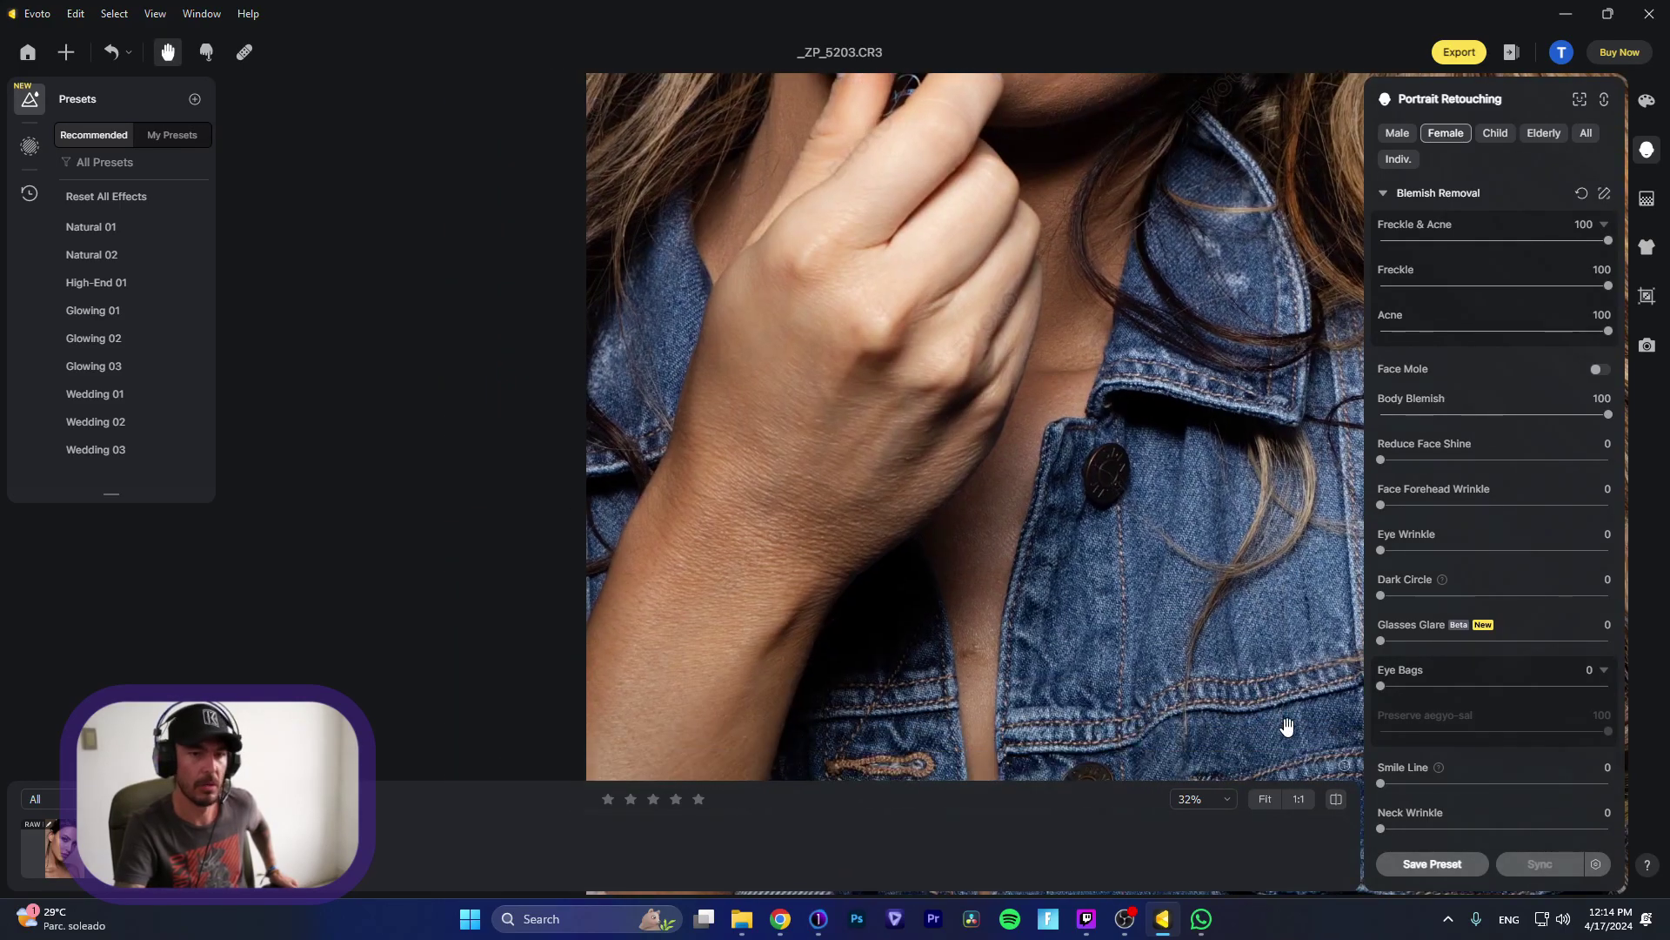
left_click(1337, 799)
left_click(1336, 798)
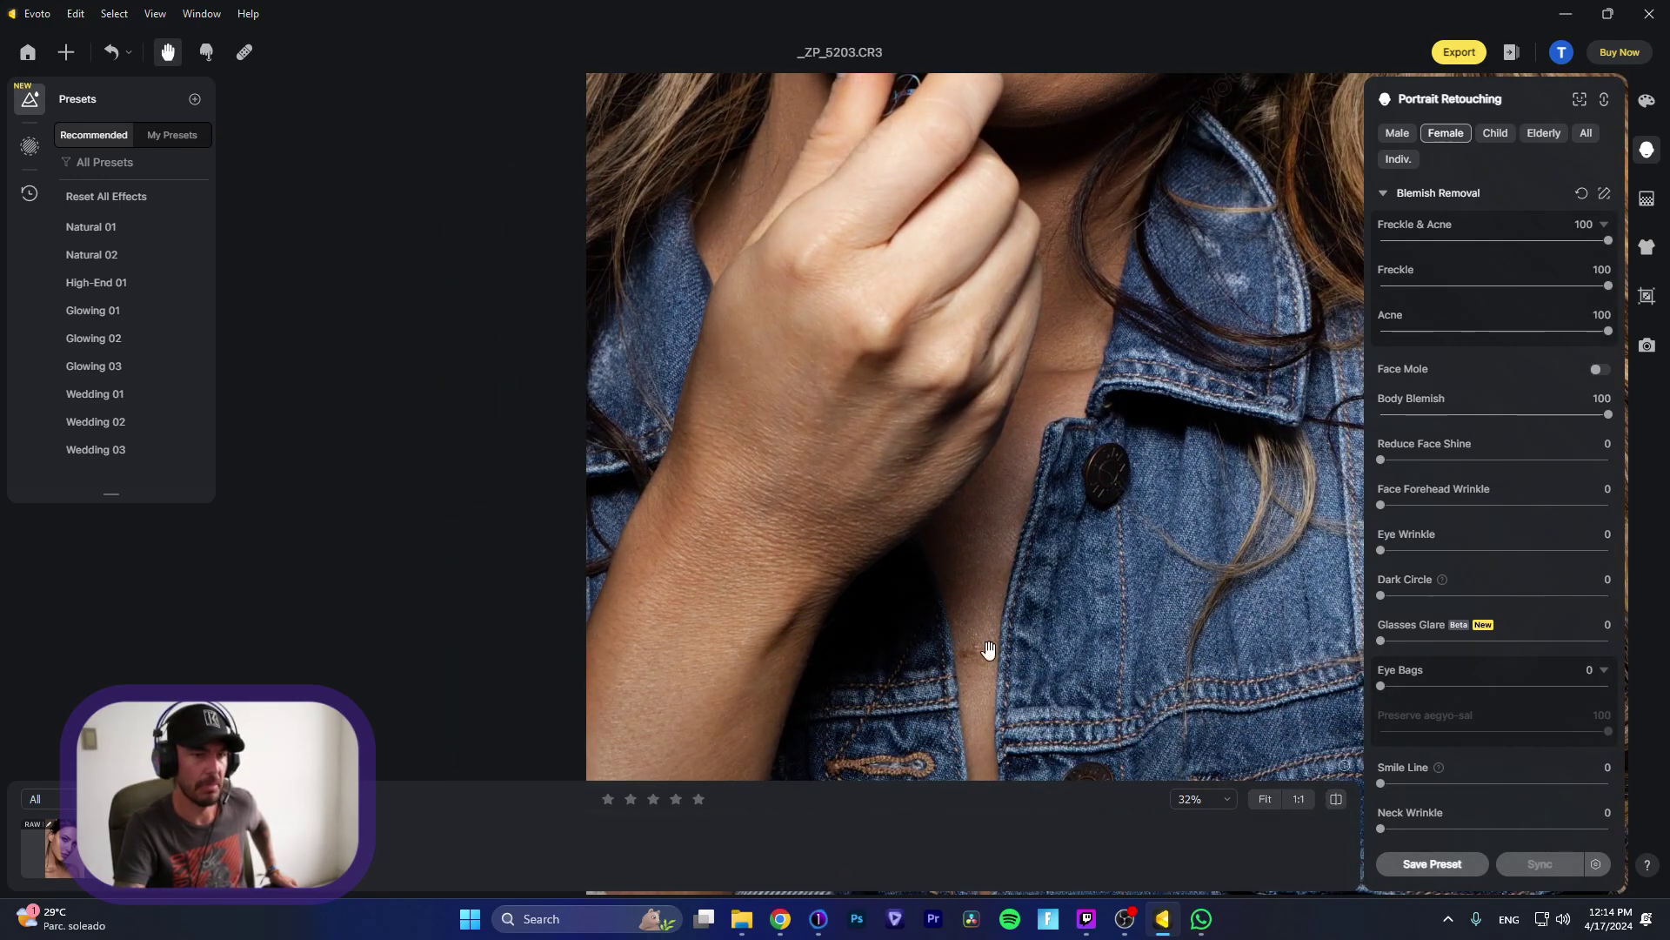
left_click_drag(1027, 254, 1007, 571)
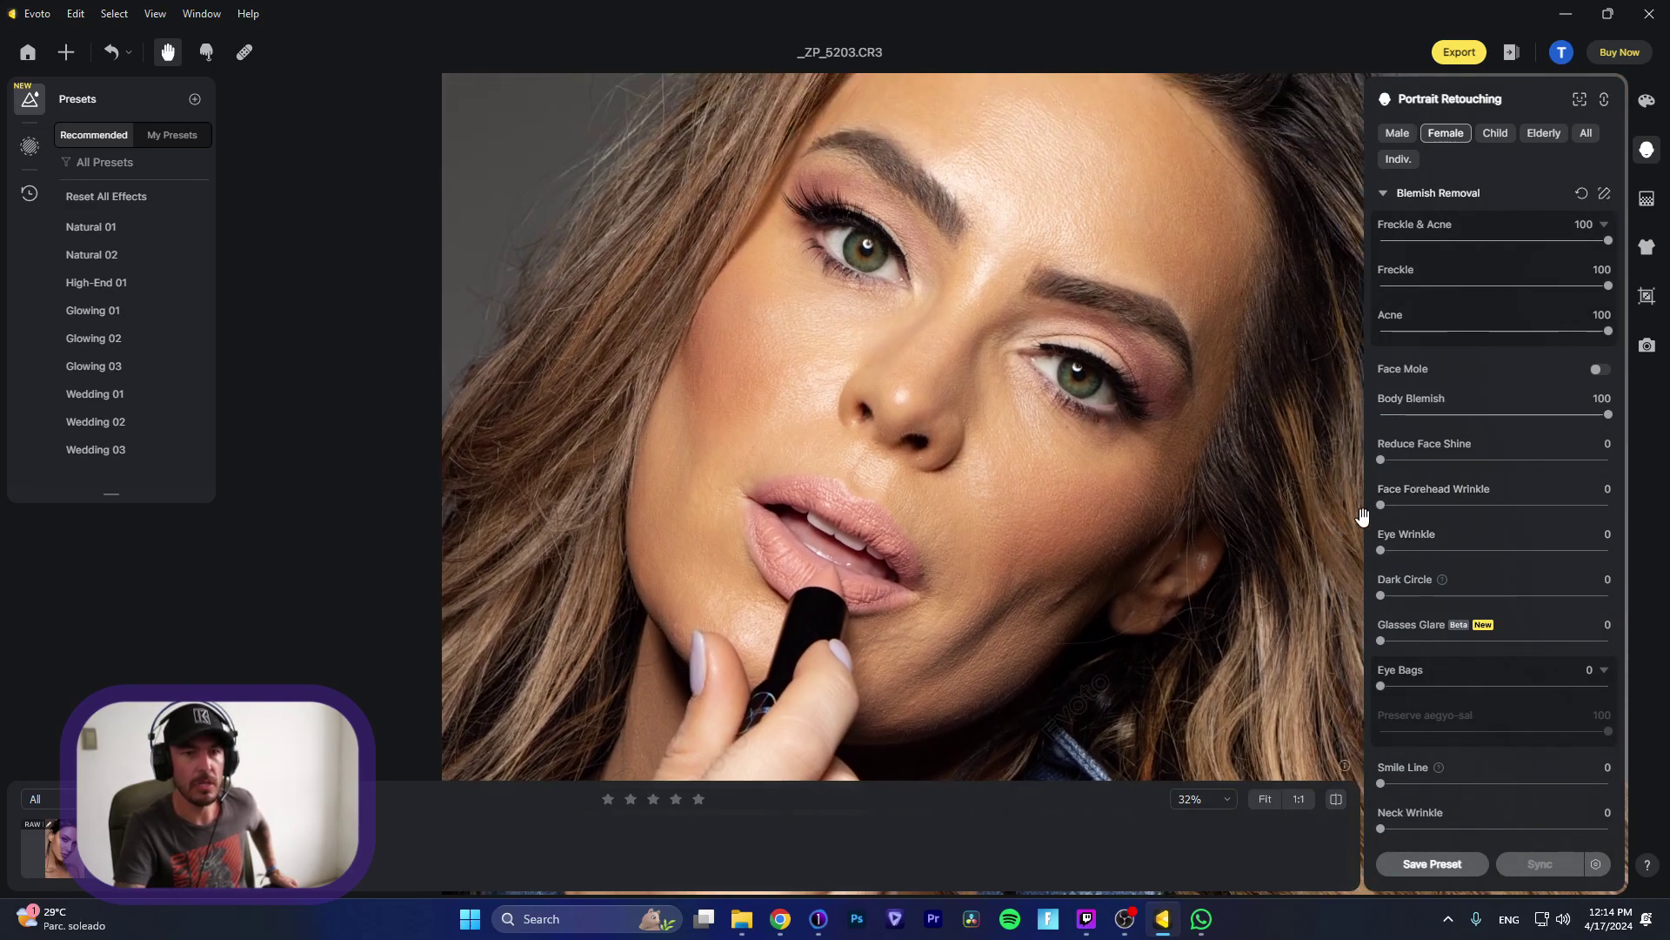
Step: Set Highlight to -10 in the color adjustments
left_click(1647, 99)
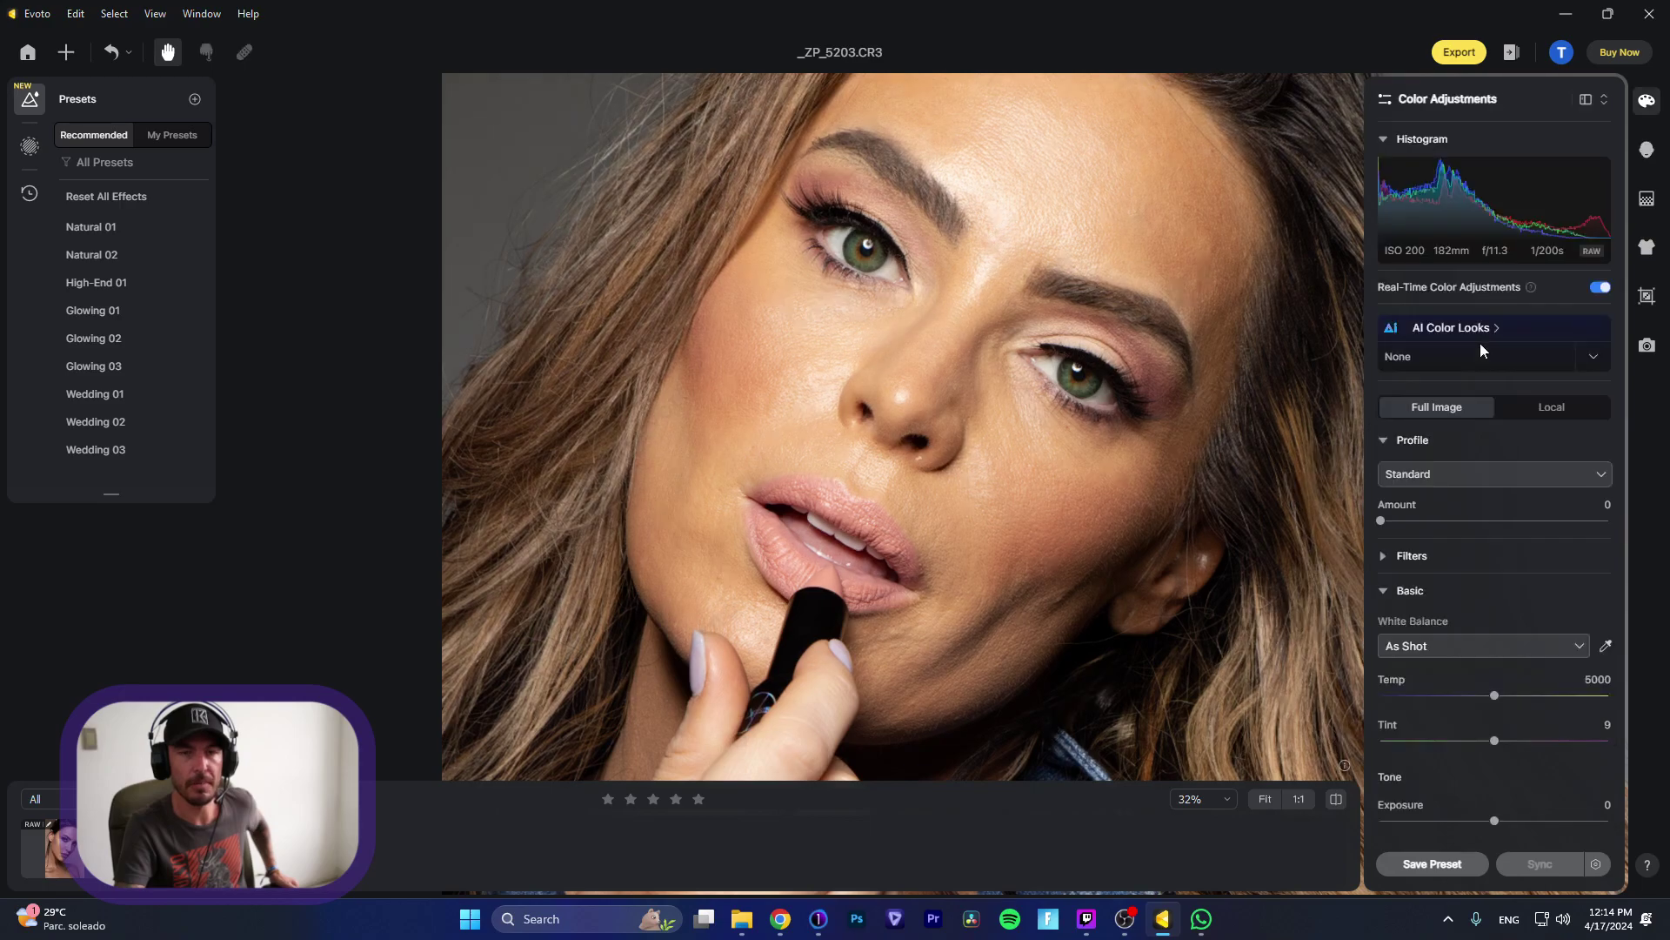
scroll(1435, 591, "down", 3)
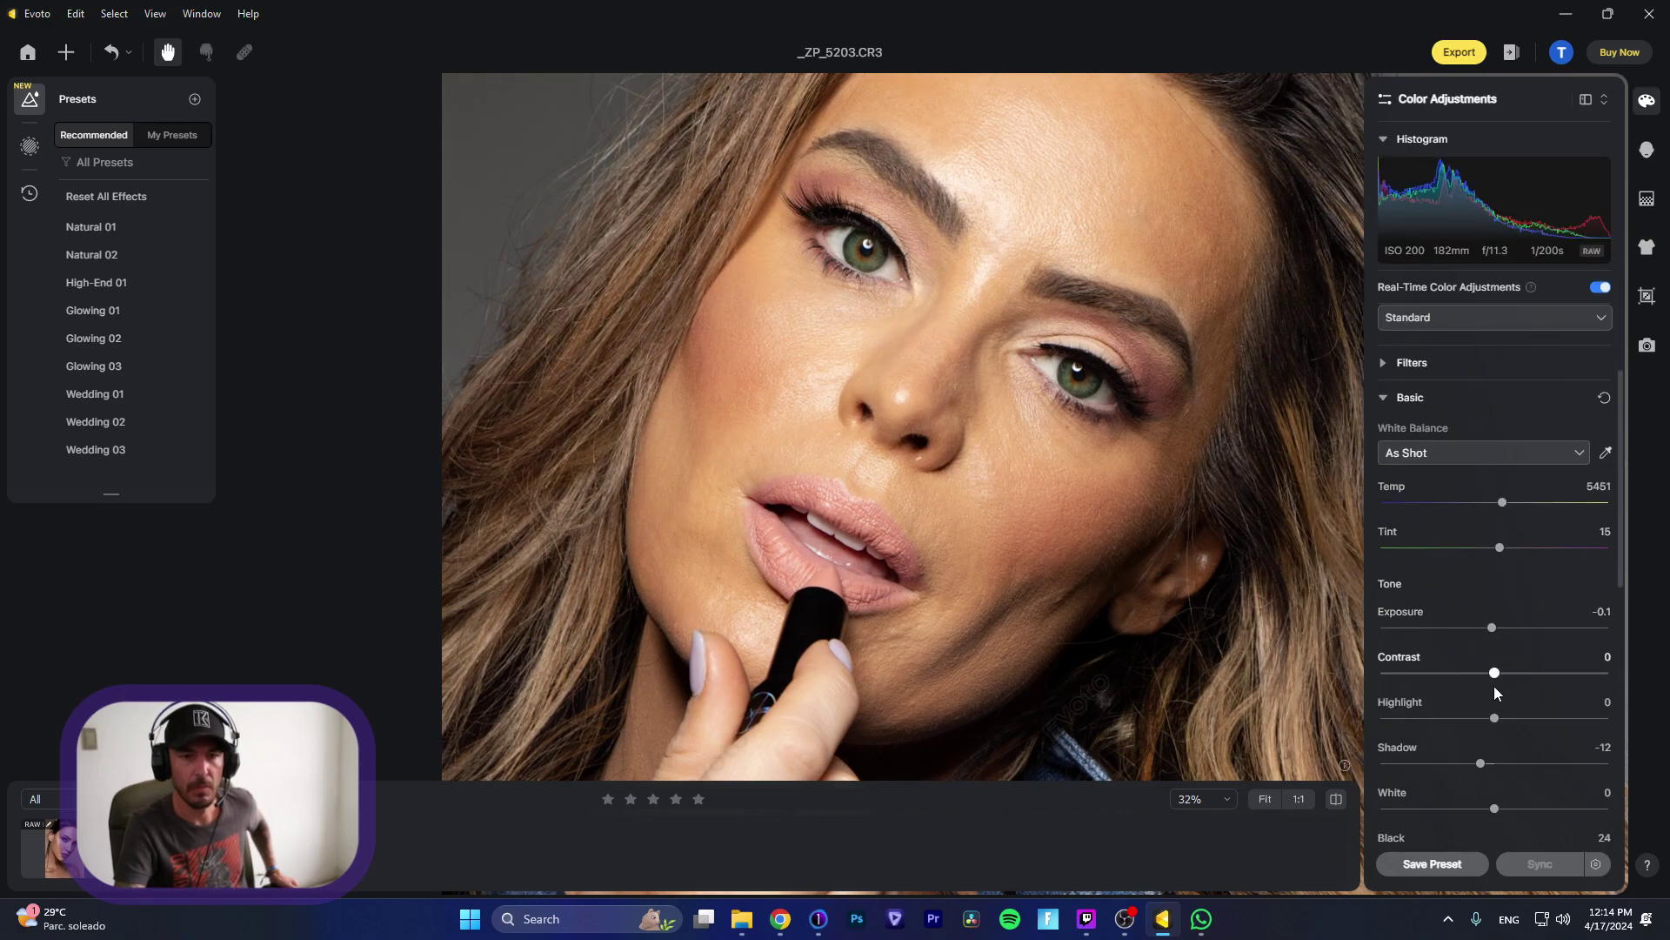
mouse_move(1494, 718)
left_mouse_down()
mouse_move(1456, 725)
mouse_move(1482, 736)
left_mouse_up()
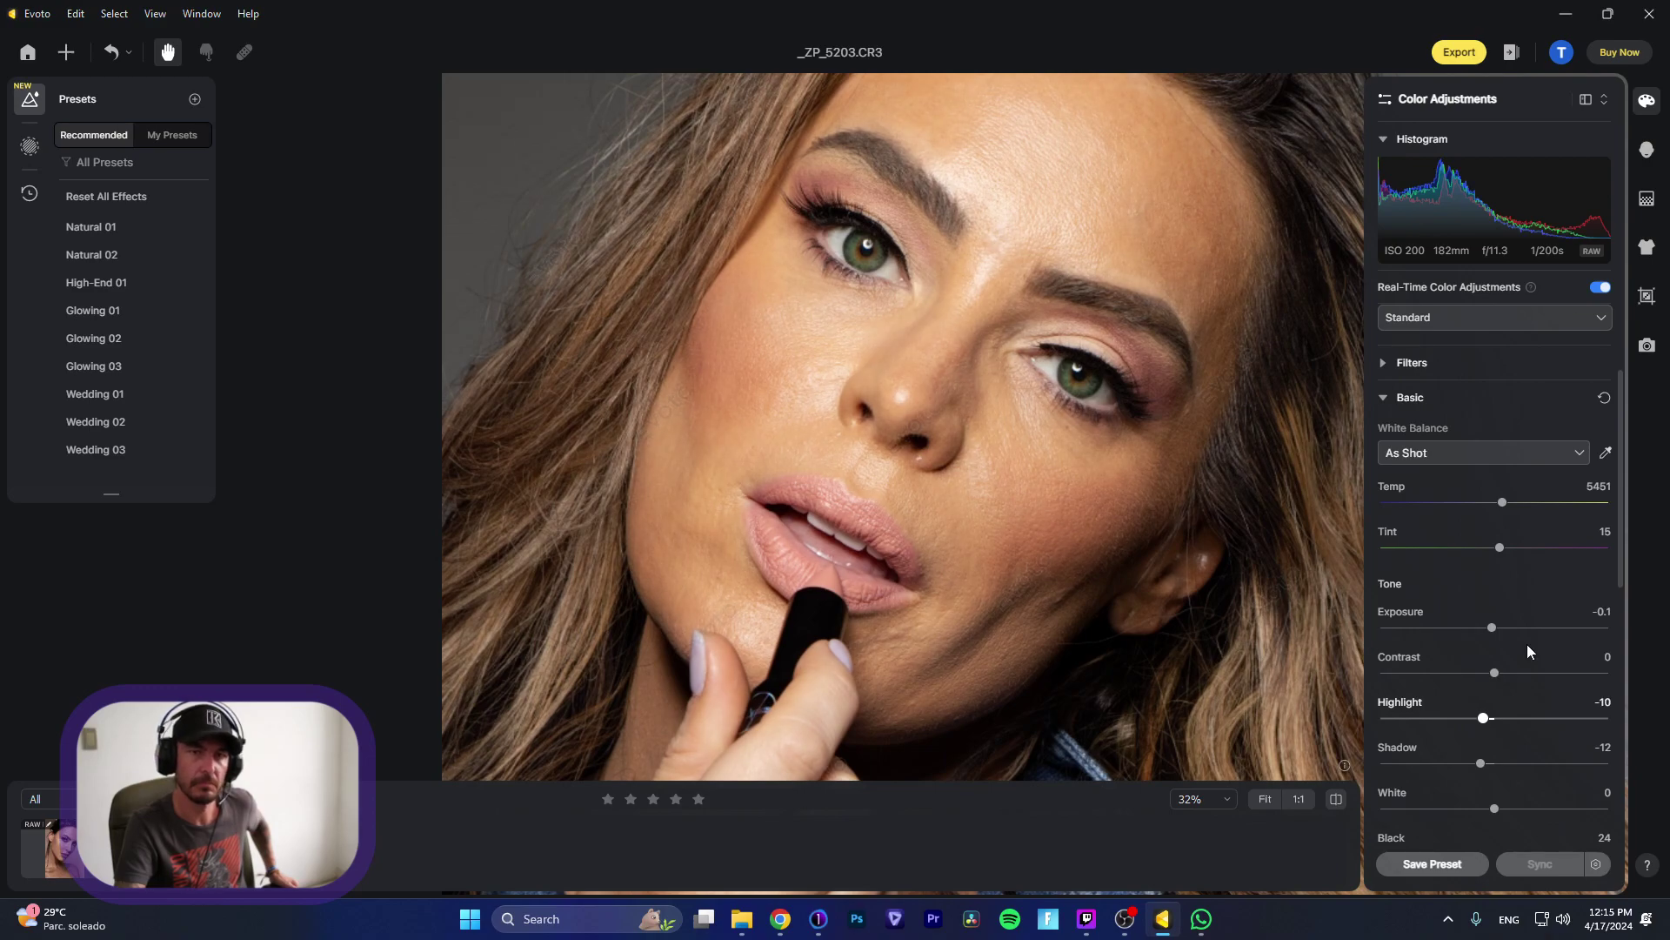
Step: Set Reduce Face Shine to 16, and set Face Forehead Wrinkle, Eye Wrinkle and Eye Bags removal to 100
left_click(1646, 152)
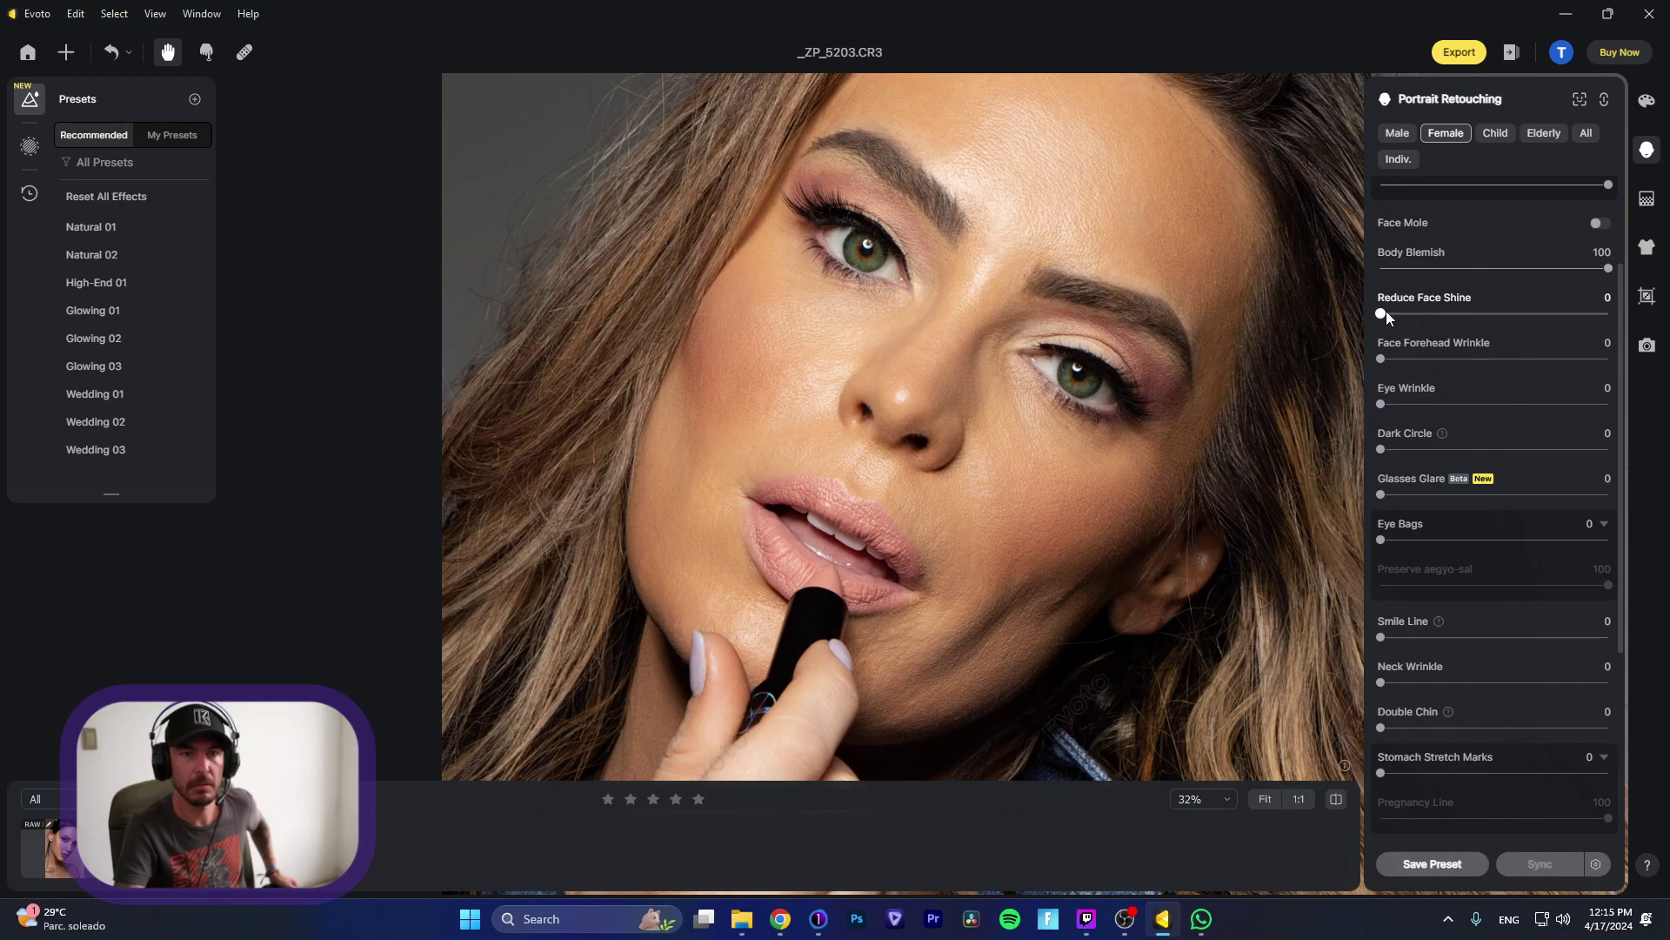
left_click_drag(1418, 315, 1611, 358)
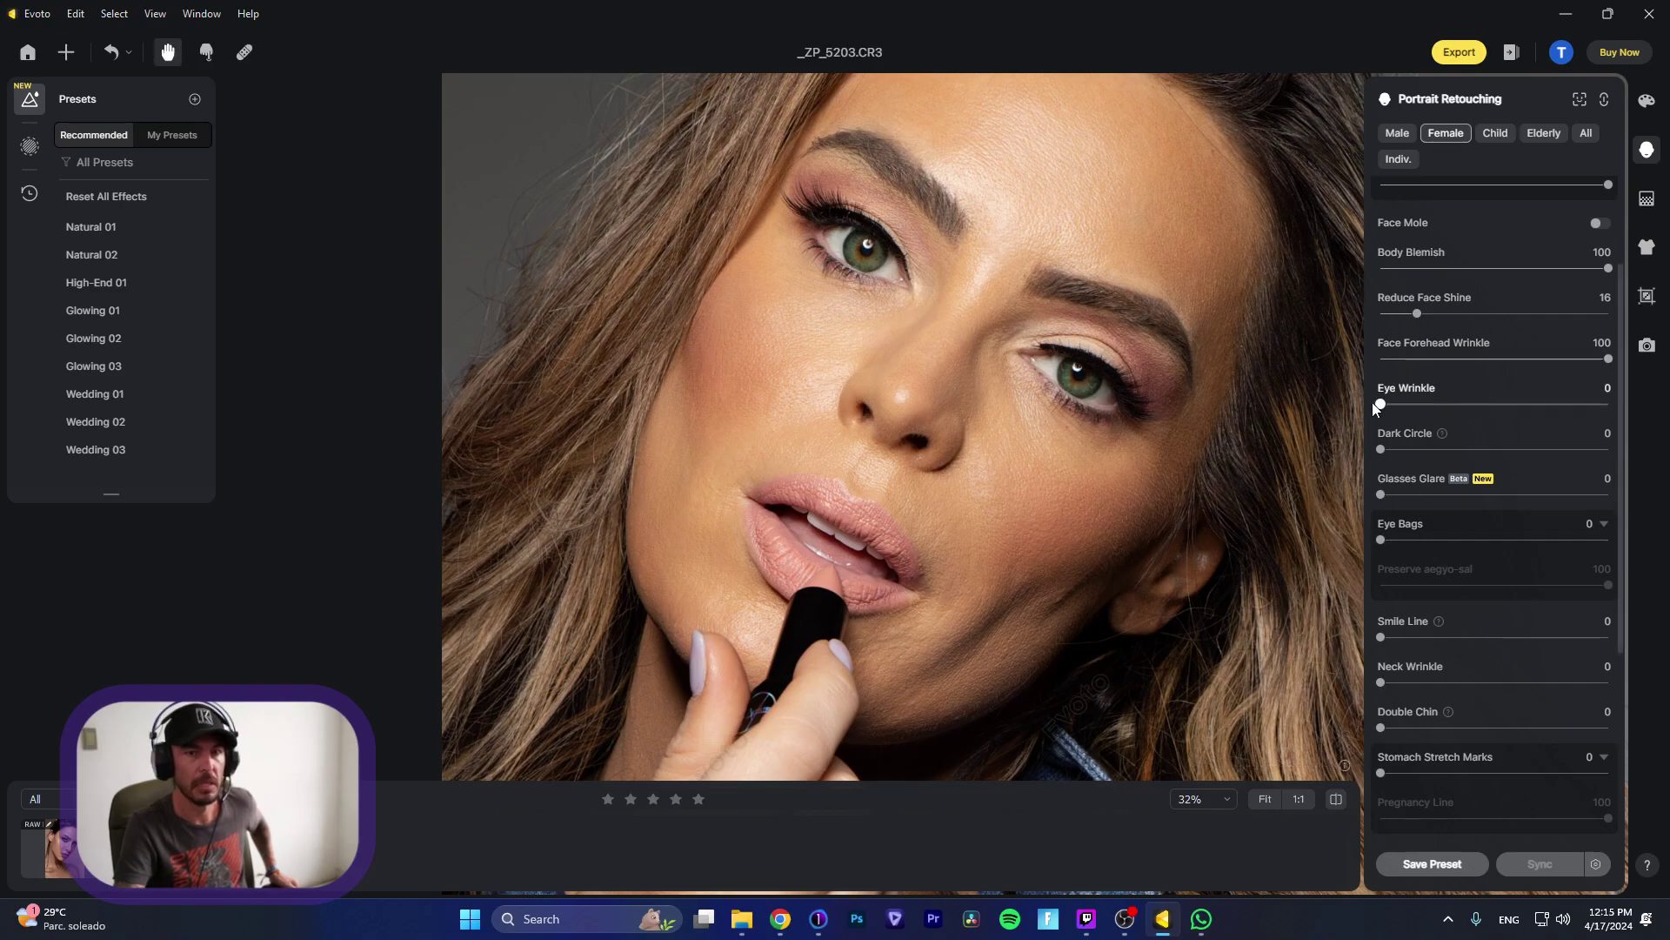
left_click_drag(1458, 404, 1347, 493)
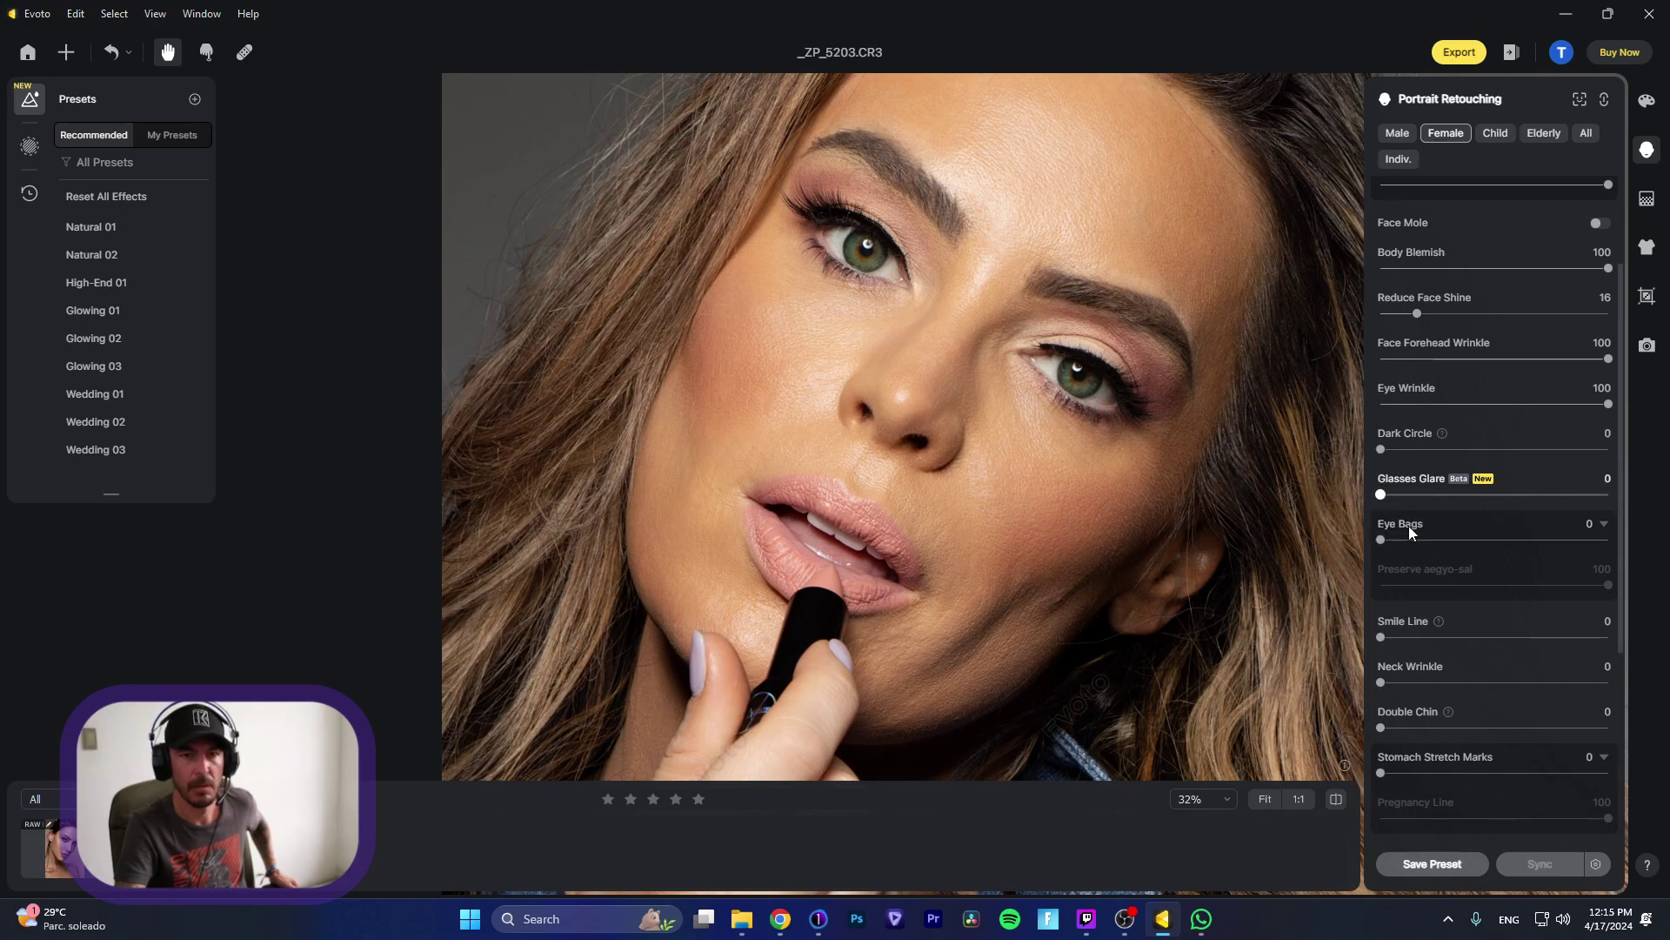
left_click_drag(1502, 541, 1624, 550)
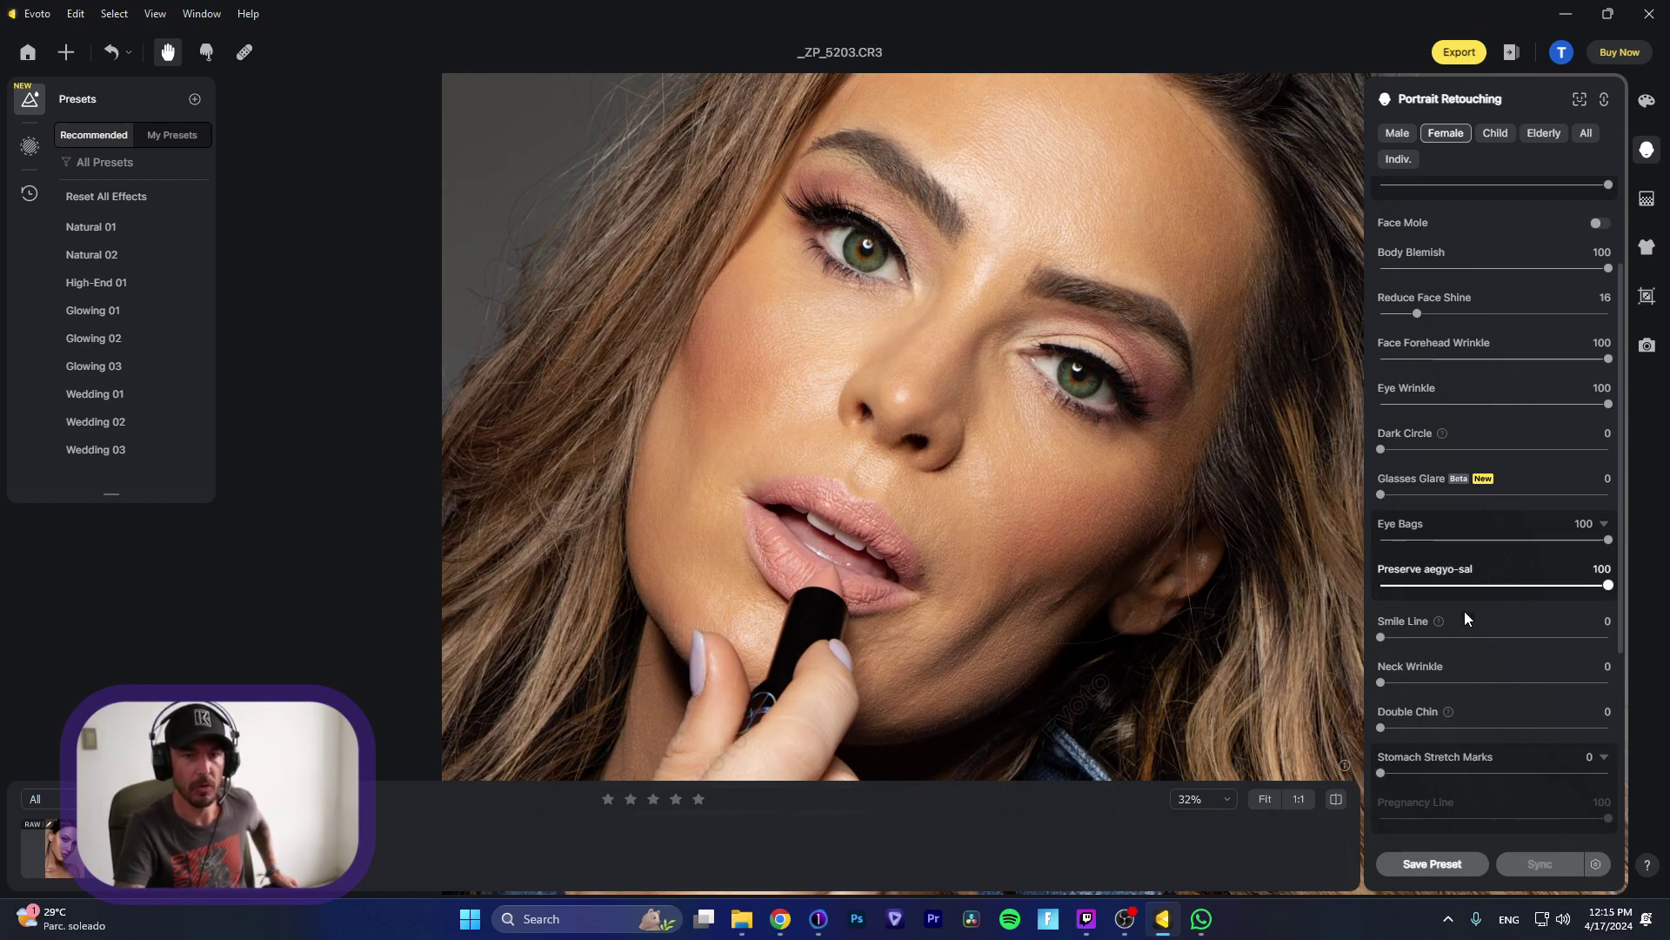
Step: Set both Smile Line and Neck Wrinkle removal to 100
left_click_drag(1380, 639, 1663, 648)
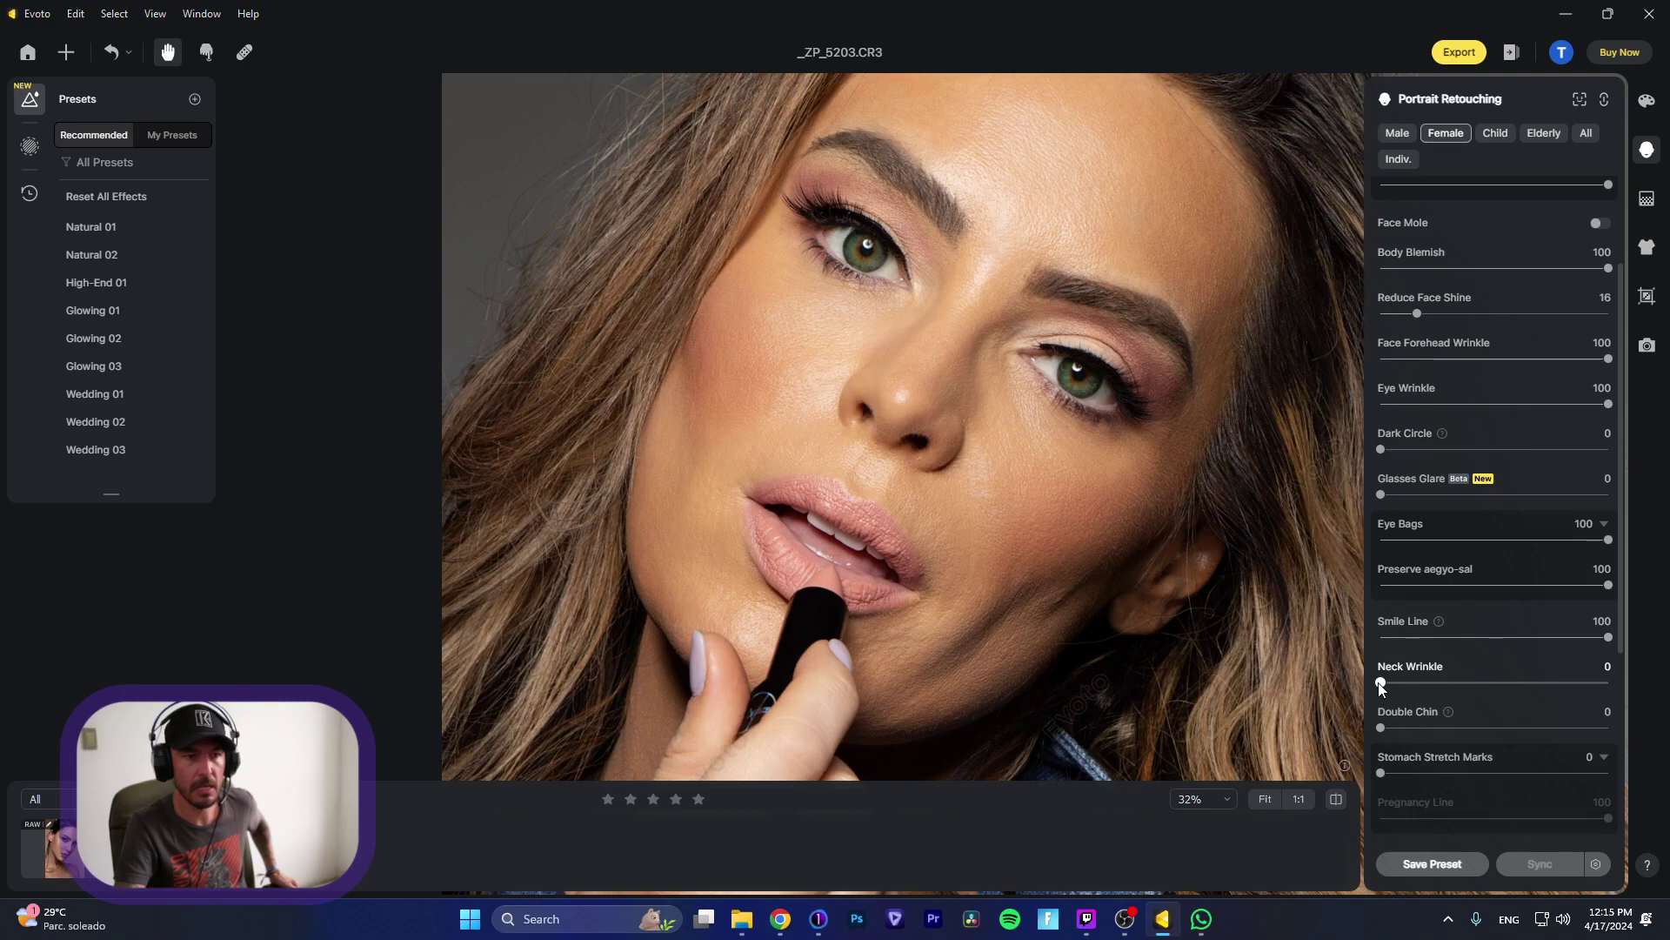
left_click_drag(1072, 613, 1119, 395)
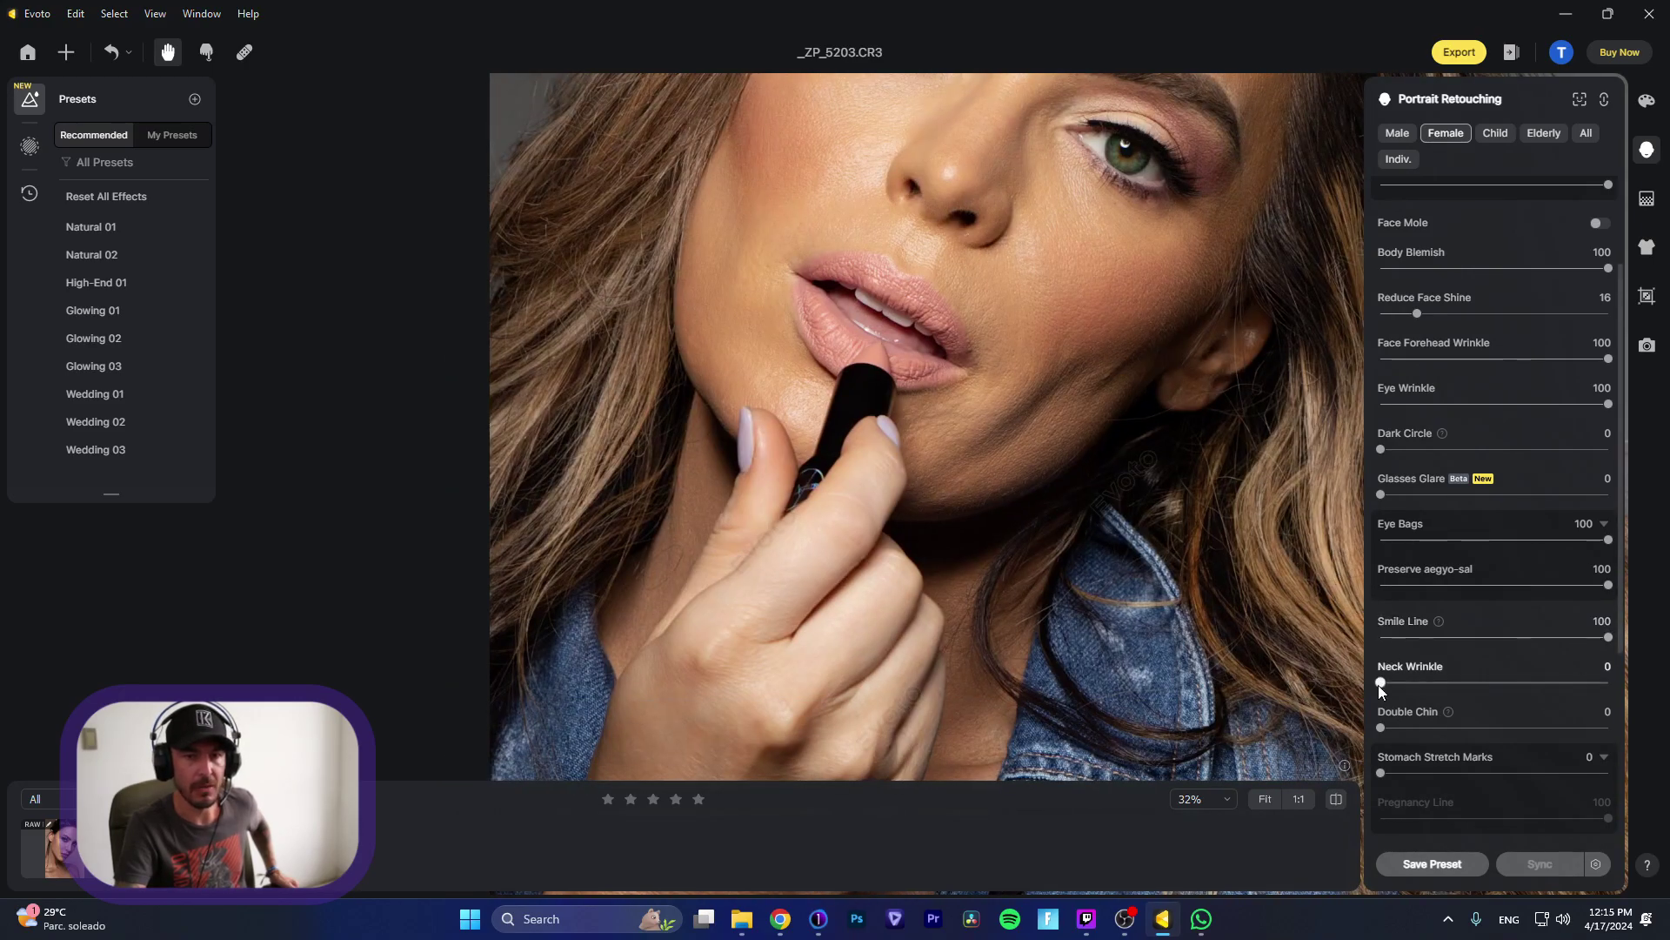
left_click_drag(1380, 683, 1639, 674)
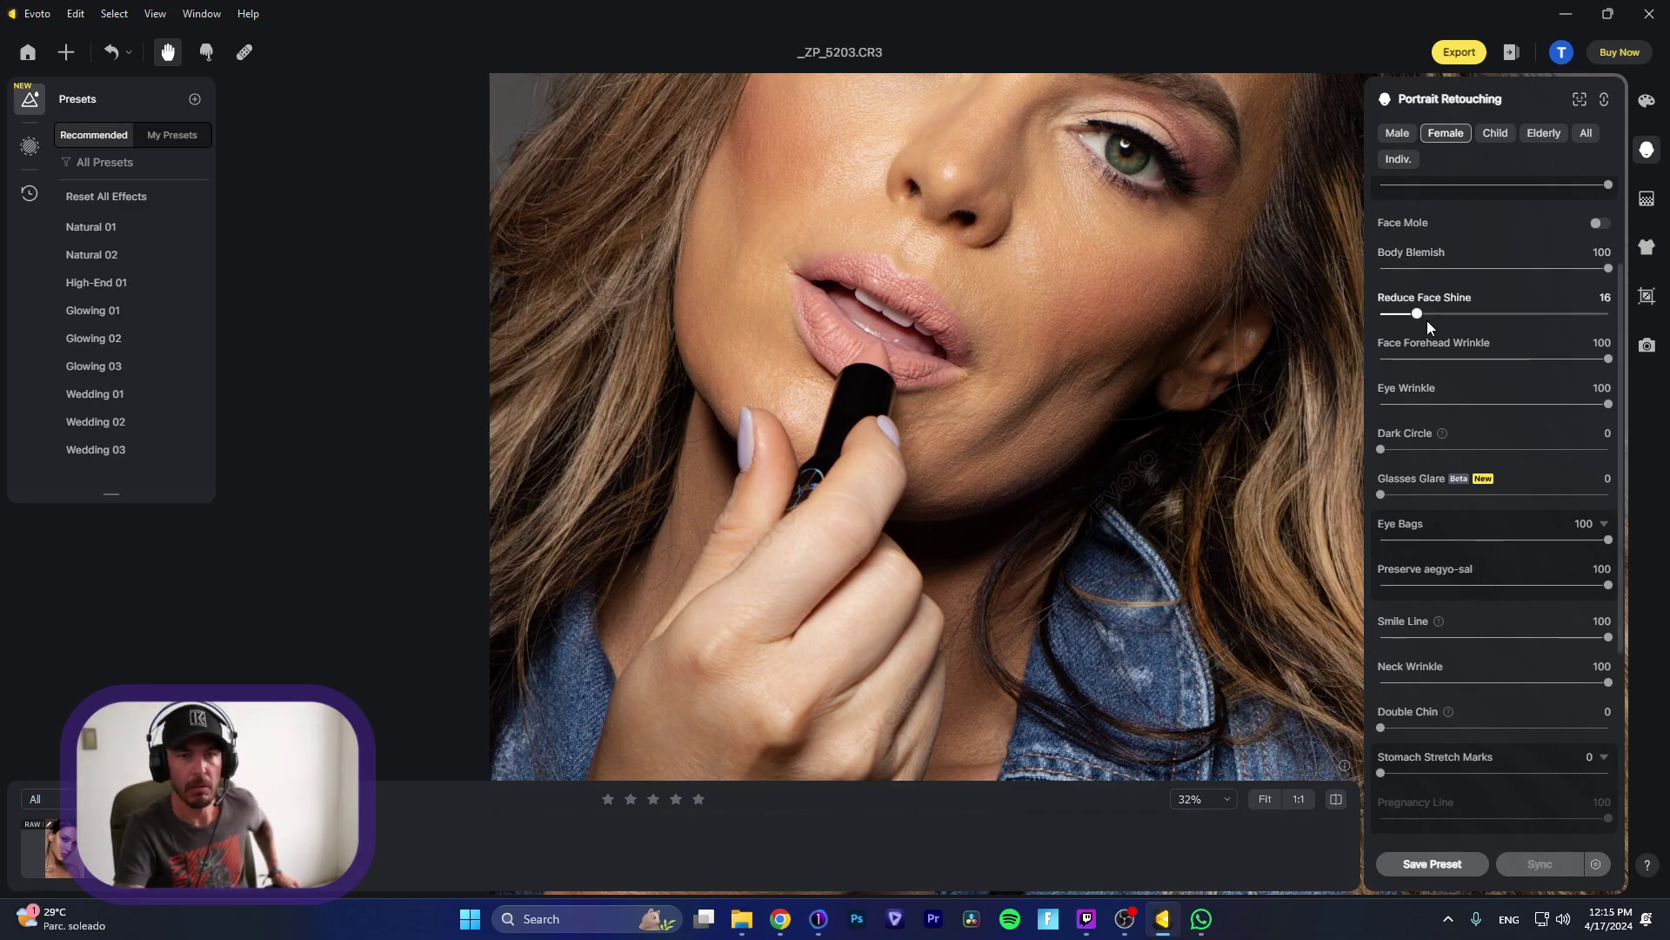
scroll(1453, 388, "down", 2)
scroll(1455, 393, "up", 4)
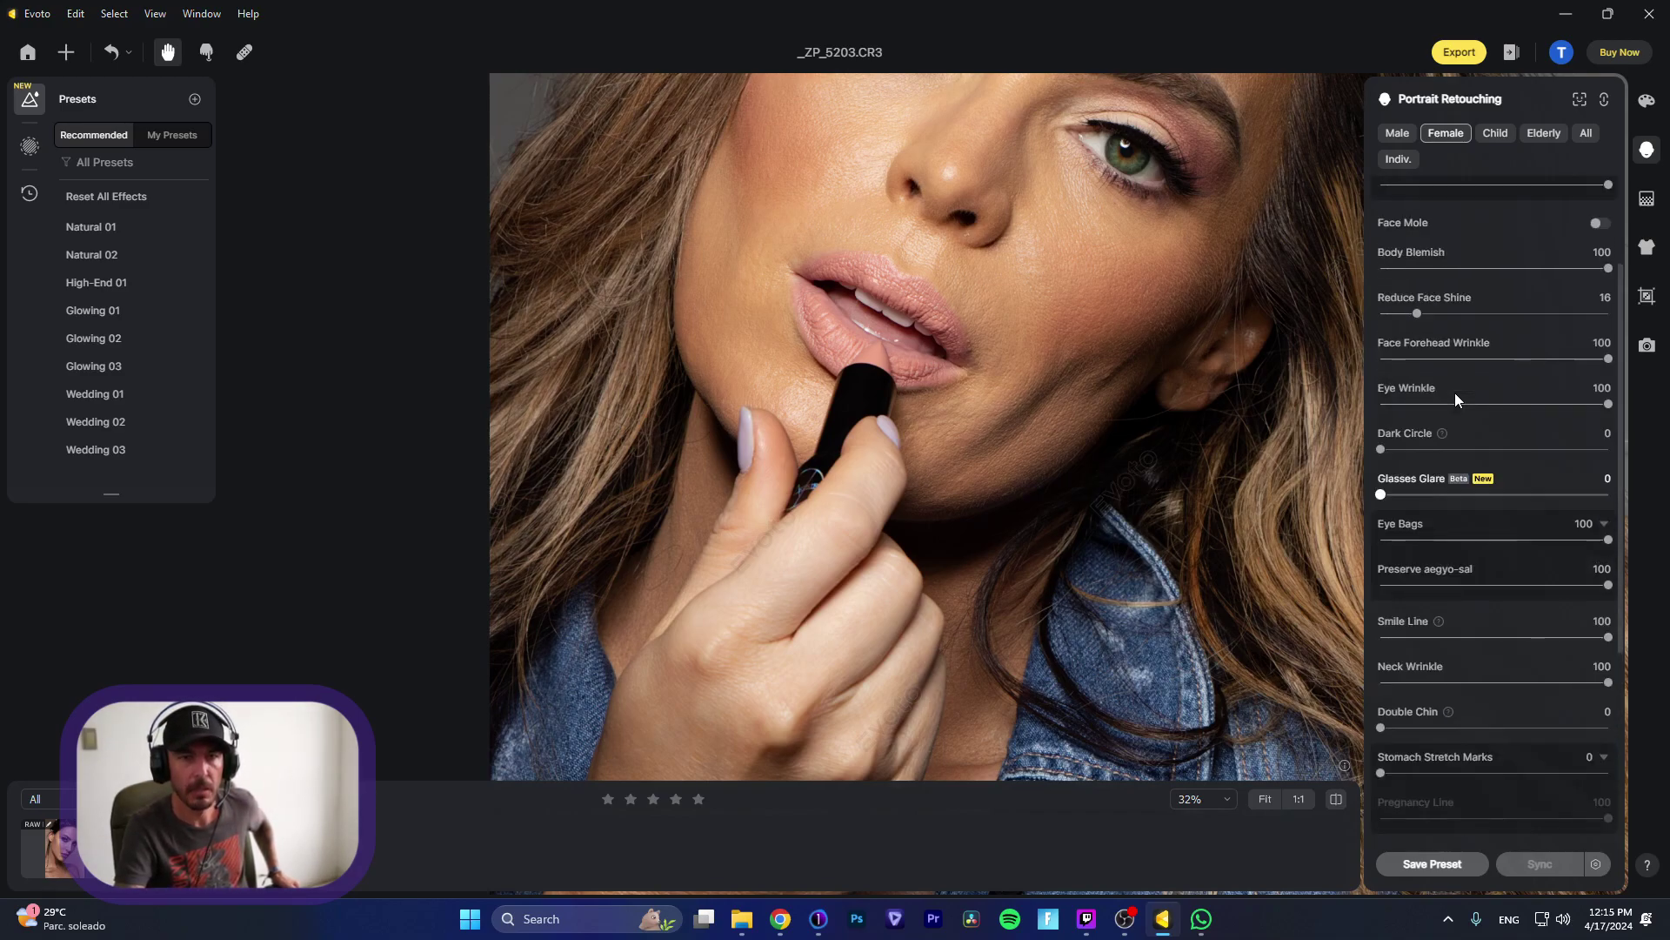
Step: Set Smooth Face Skin (Dodge & Burn) to 100 and compare the face with the unsmoothed version
left_click(1384, 195)
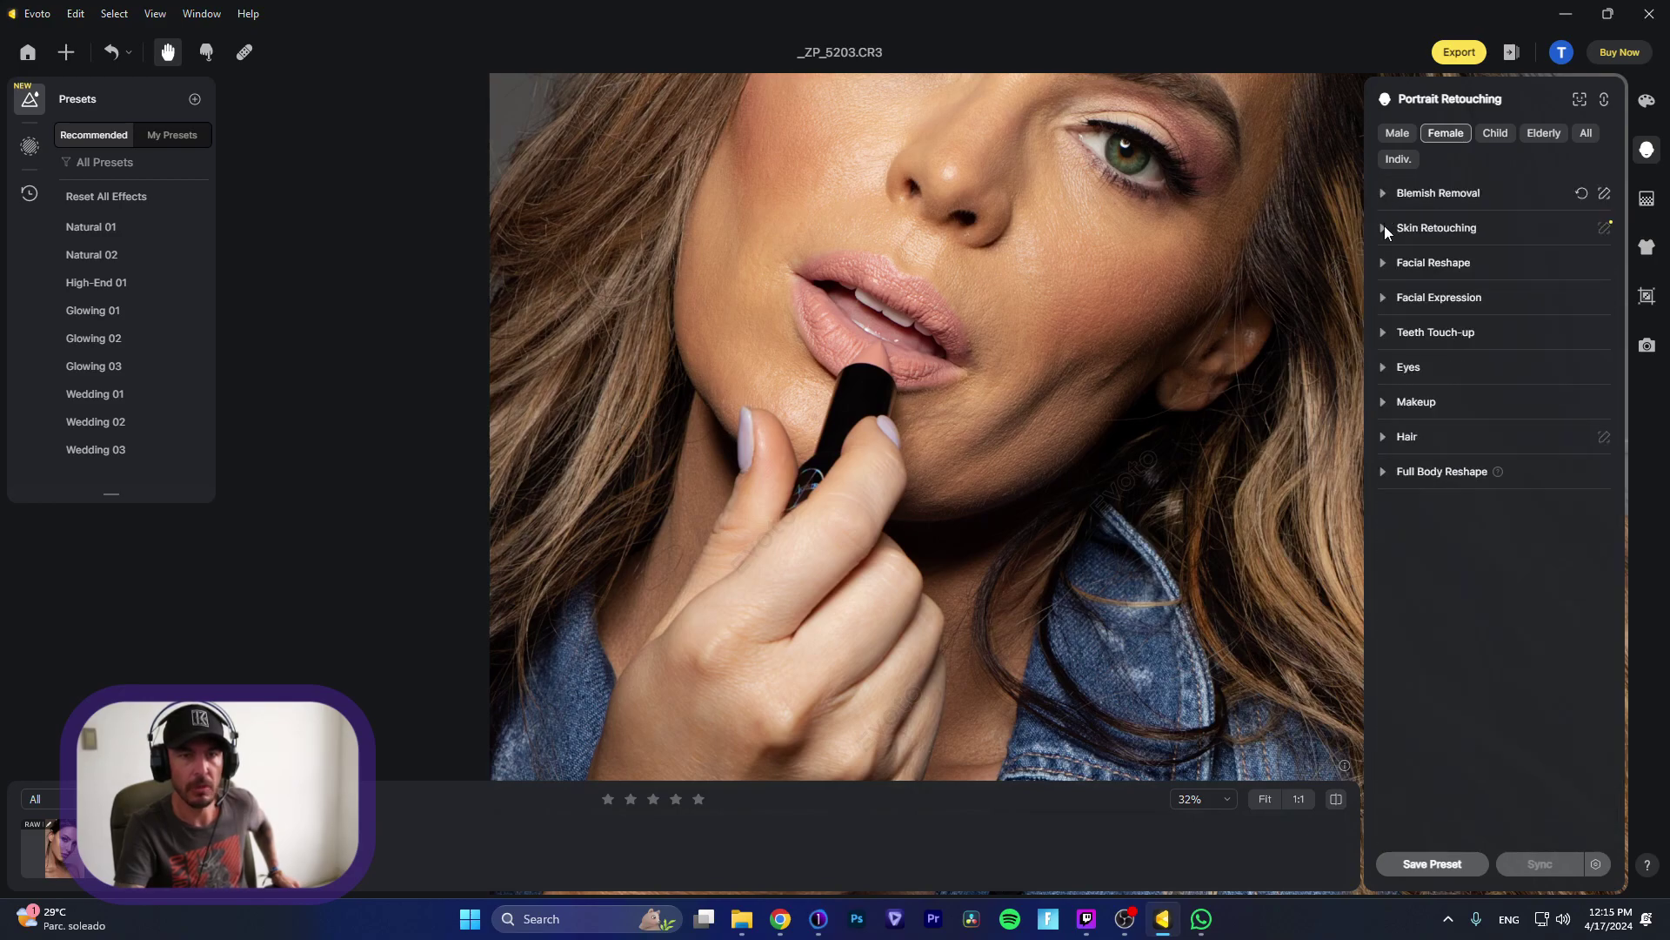
left_click(1385, 227)
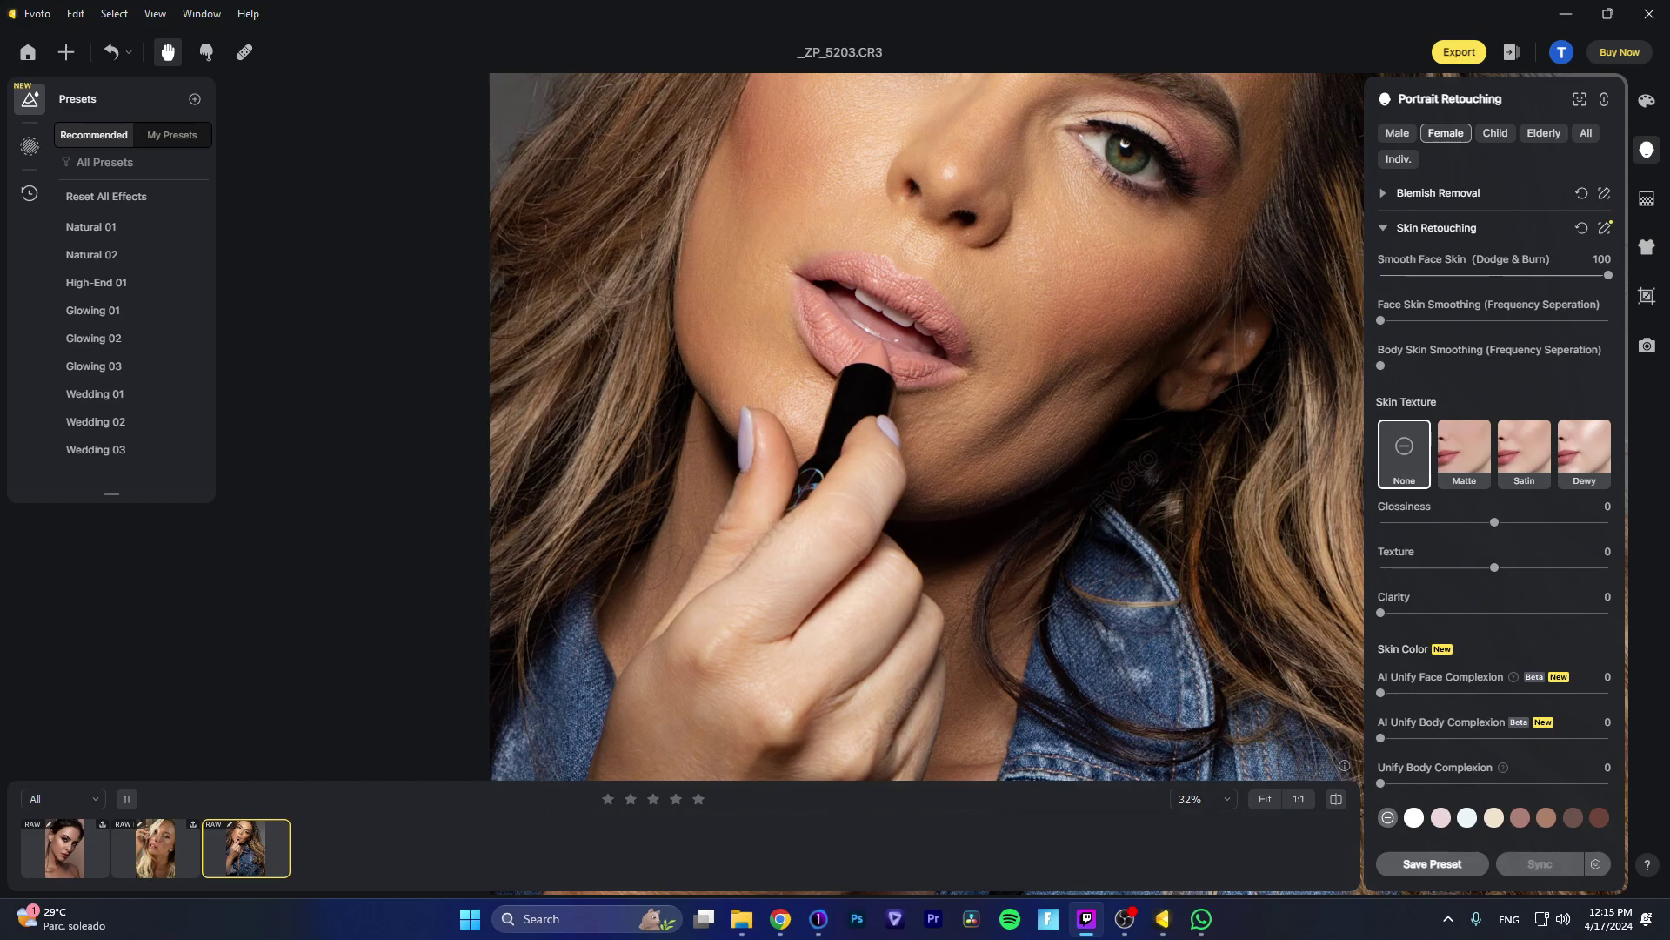
left_click_drag(947, 432, 889, 561)
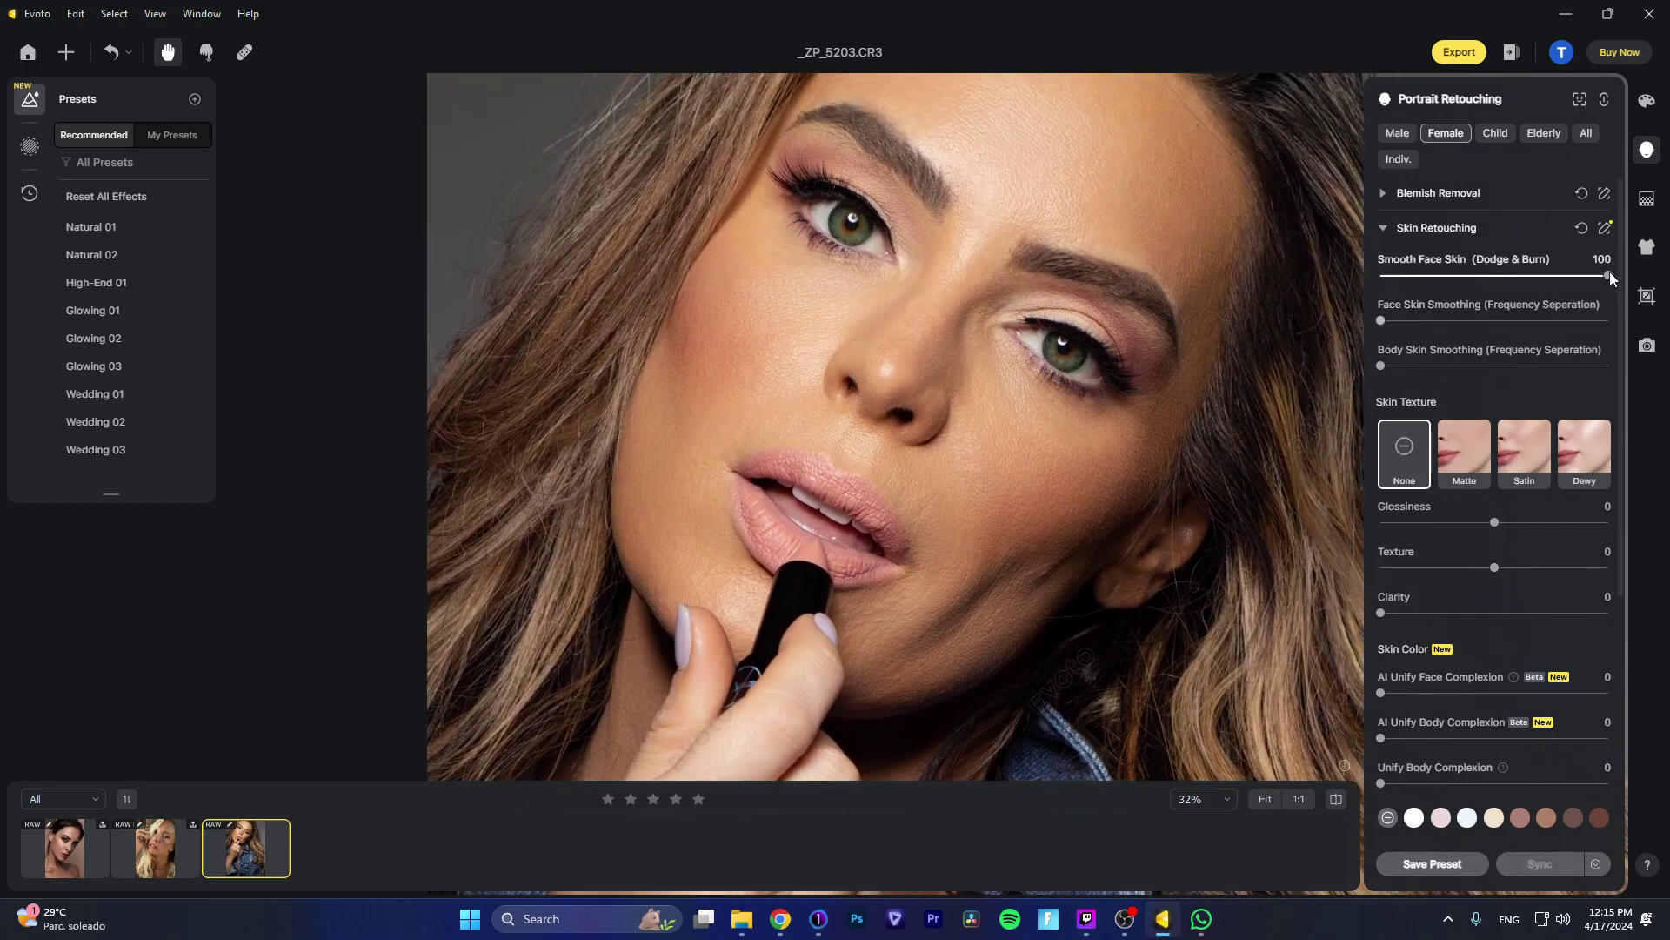
left_click_drag(1607, 277, 1381, 277)
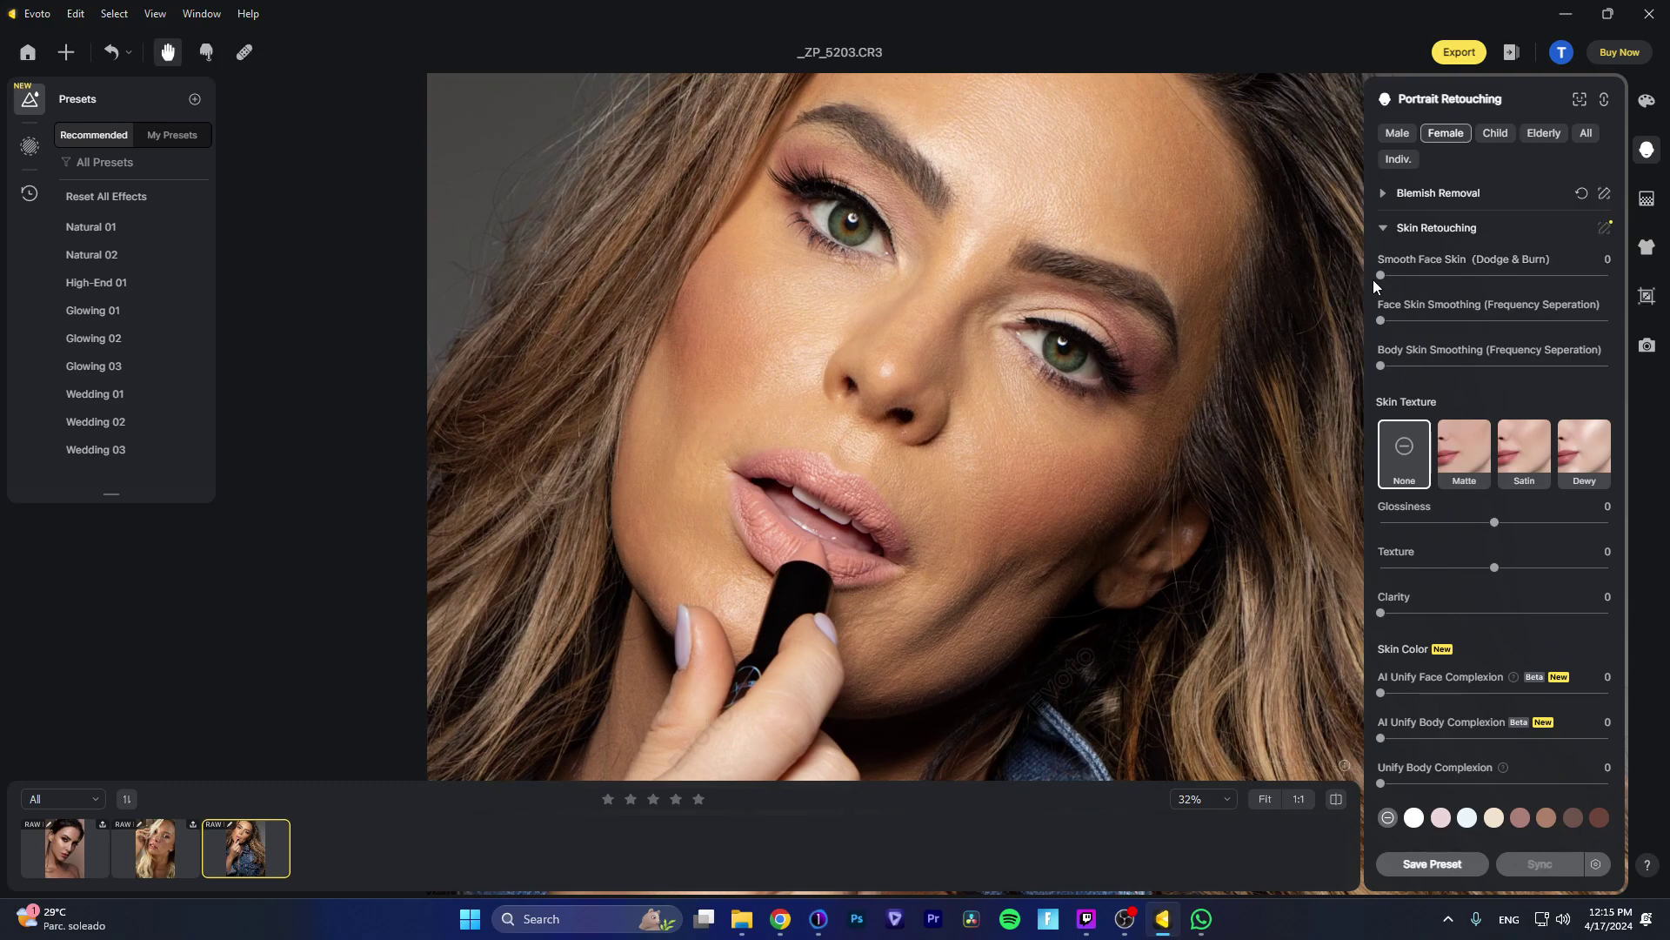
key("ctrl+z")
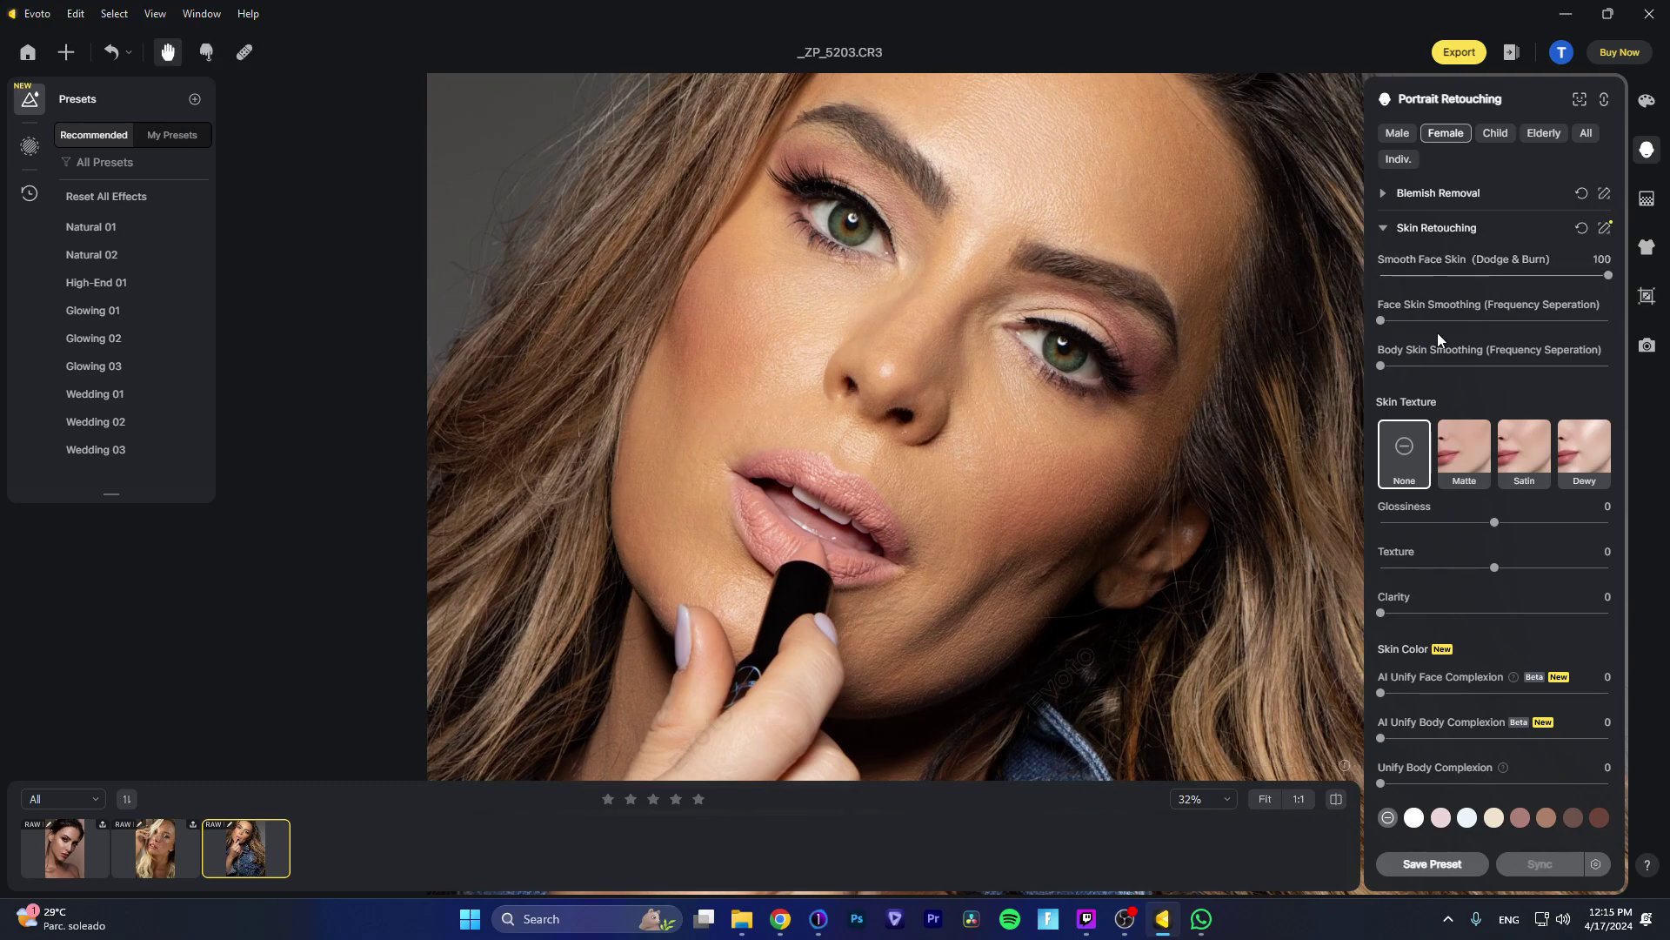
left_click_drag(1127, 383, 1135, 311)
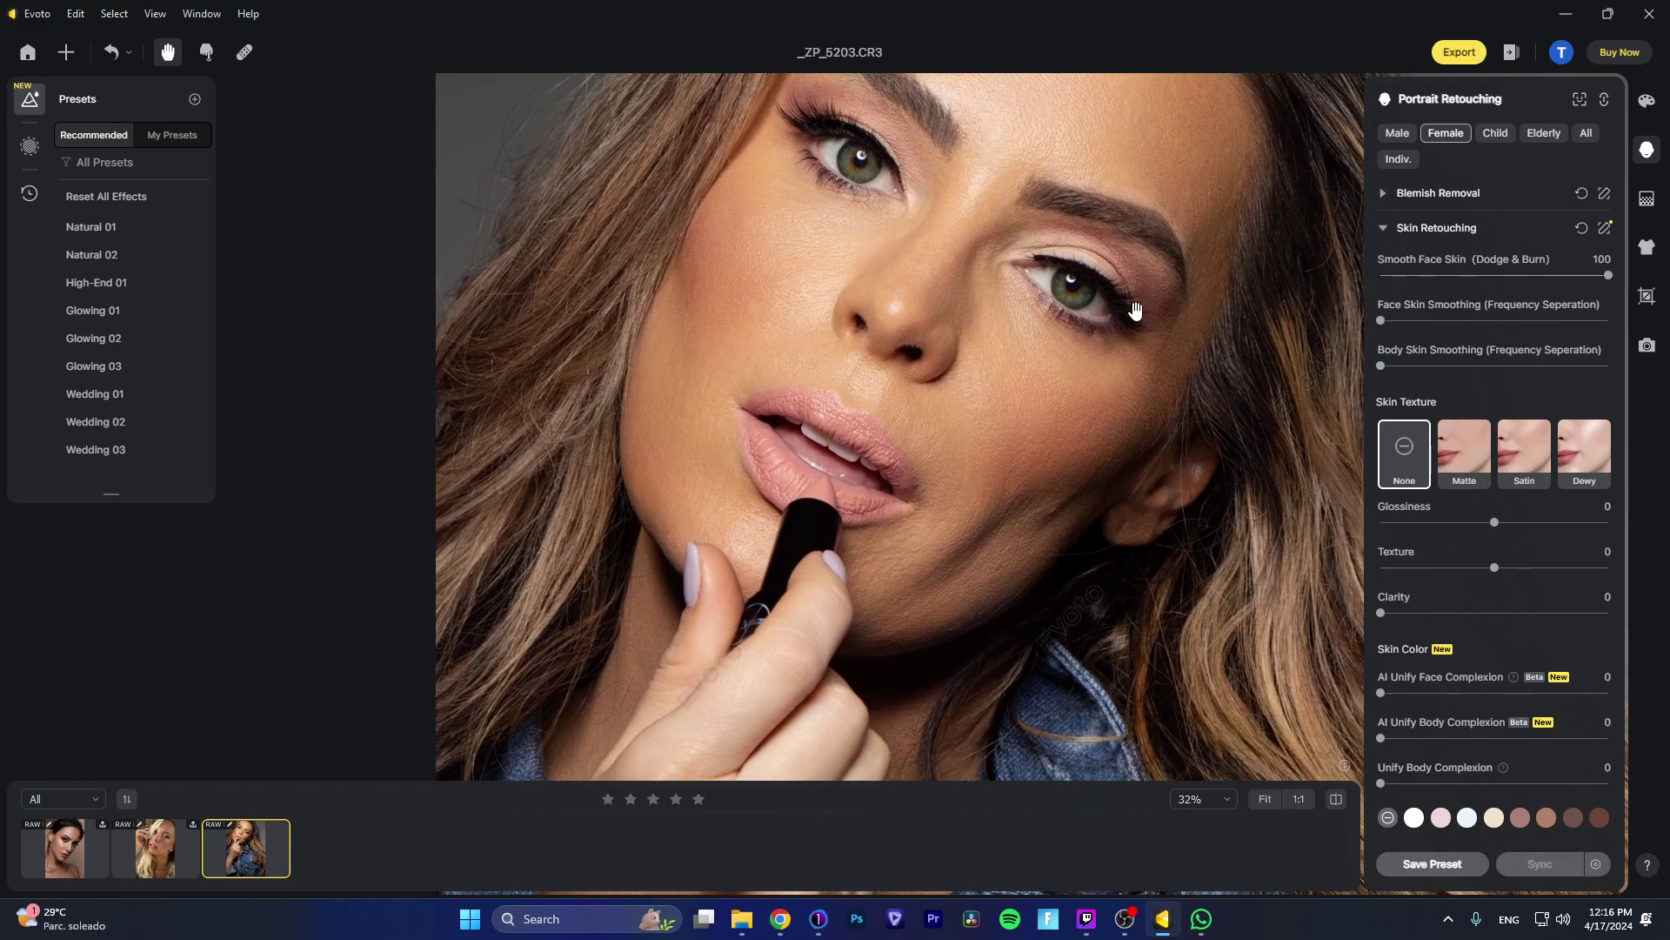
Step: Set Body Skin Smoothing (Frequency Separation) to roughly two-thirds strength, checking the effect on the hand and chest
left_click(1383, 365)
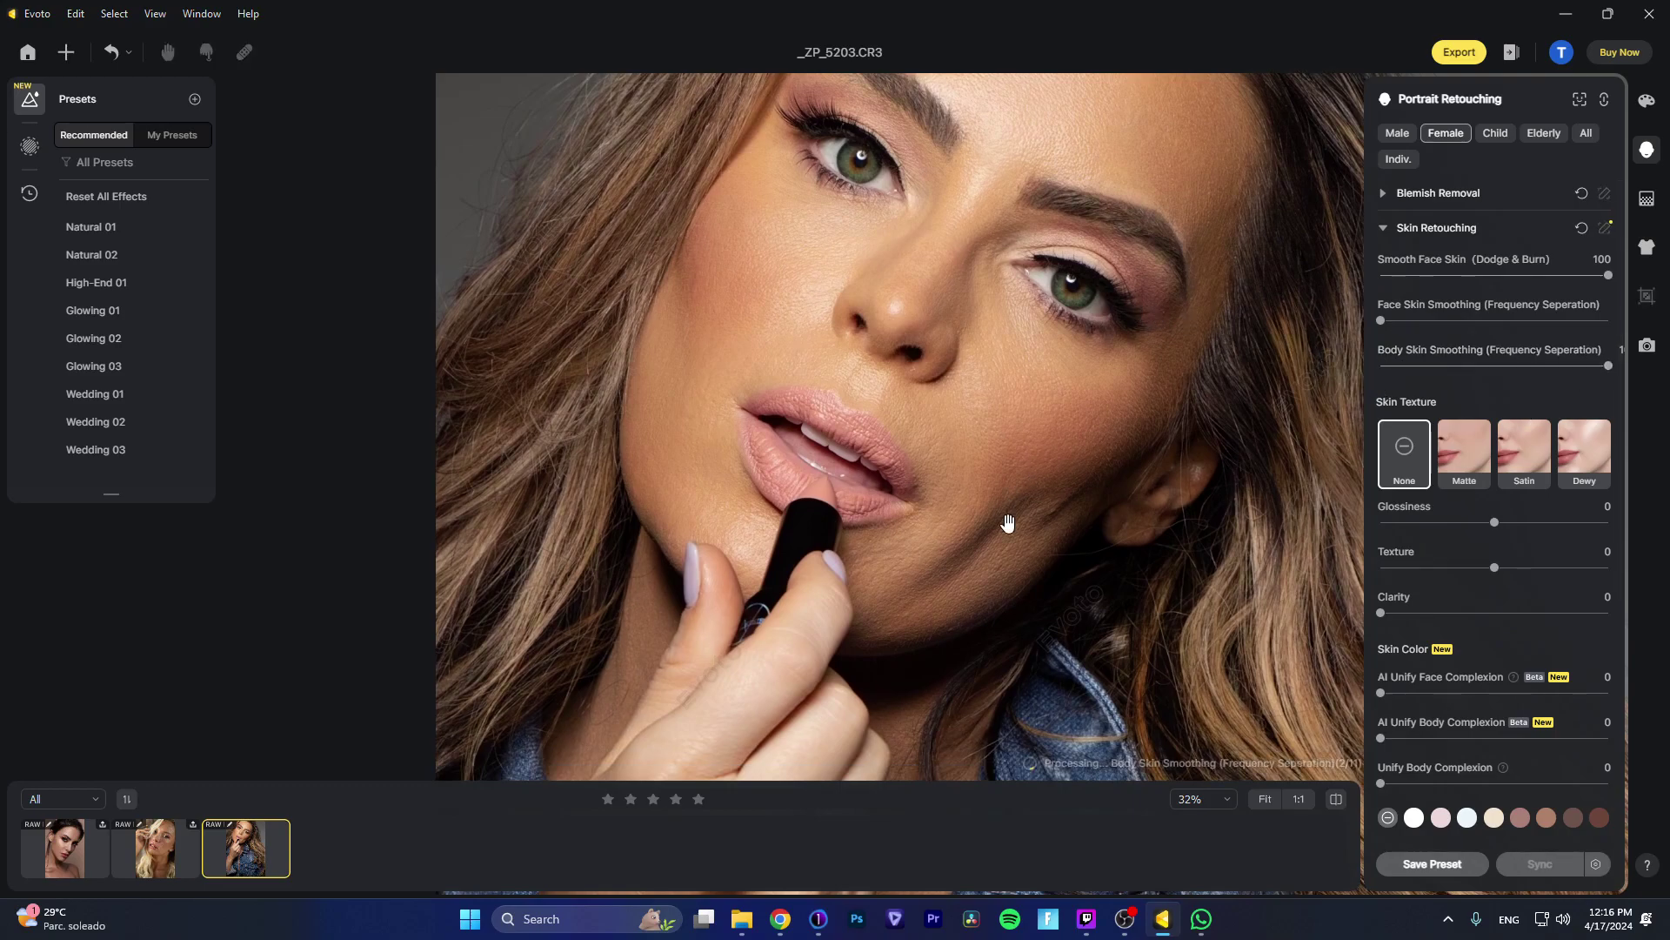
left_click_drag(1055, 410, 1044, 224)
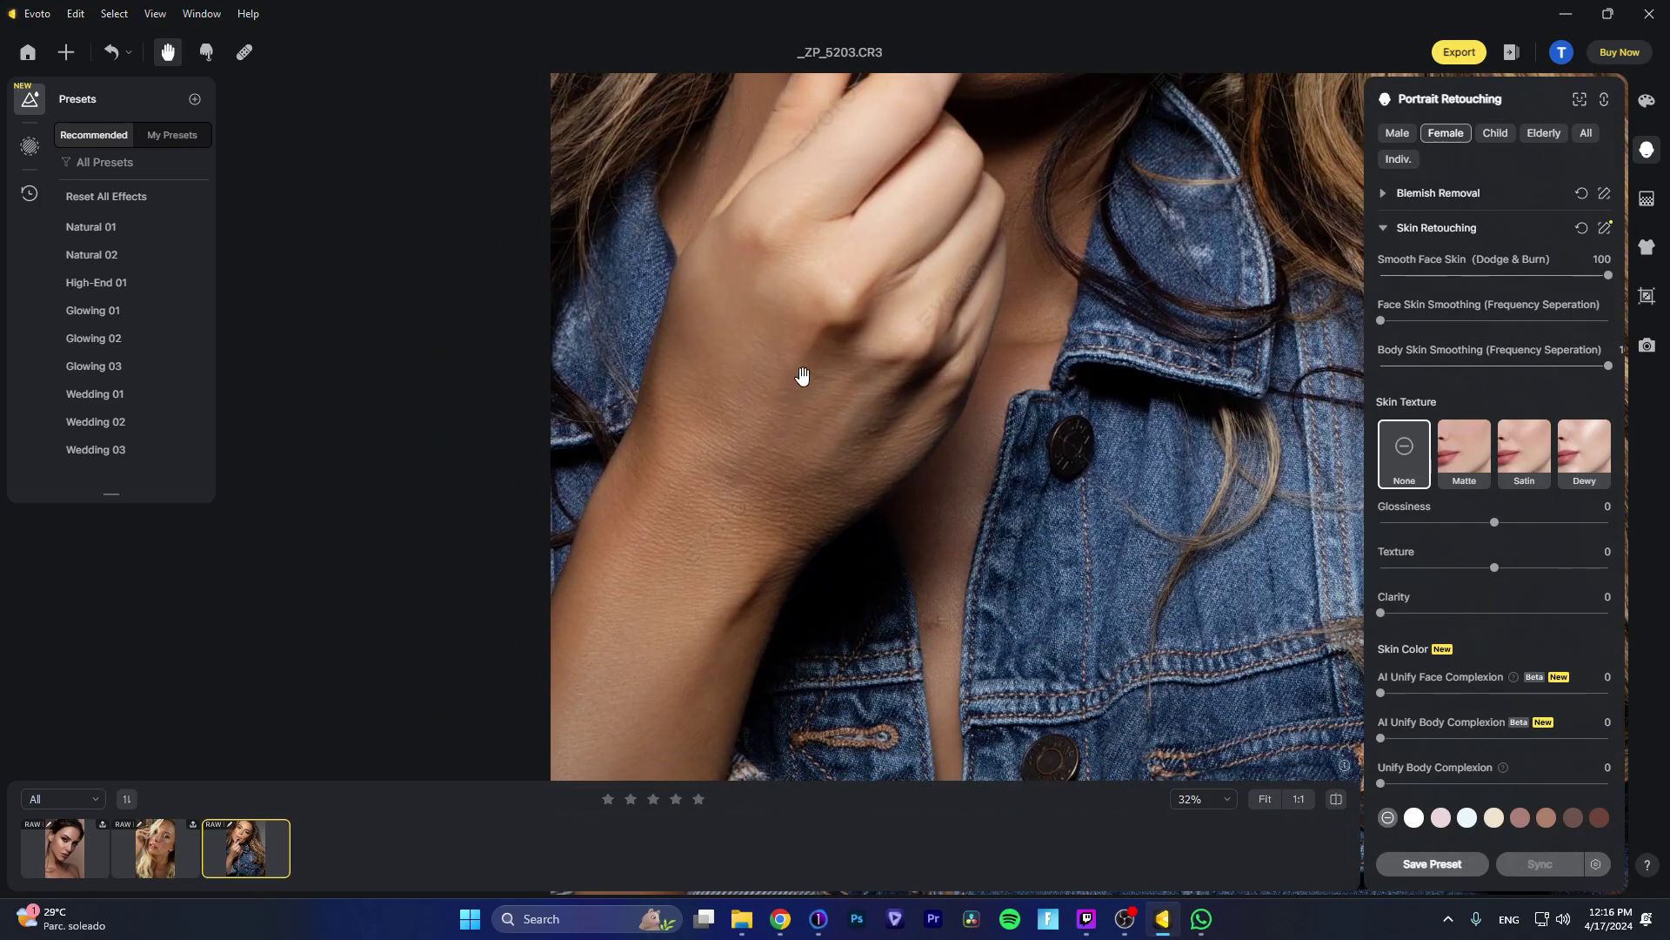
left_click_drag(1596, 364, 1524, 374)
scroll(1027, 379, "down", 5)
scroll(1131, 479, "up", 2)
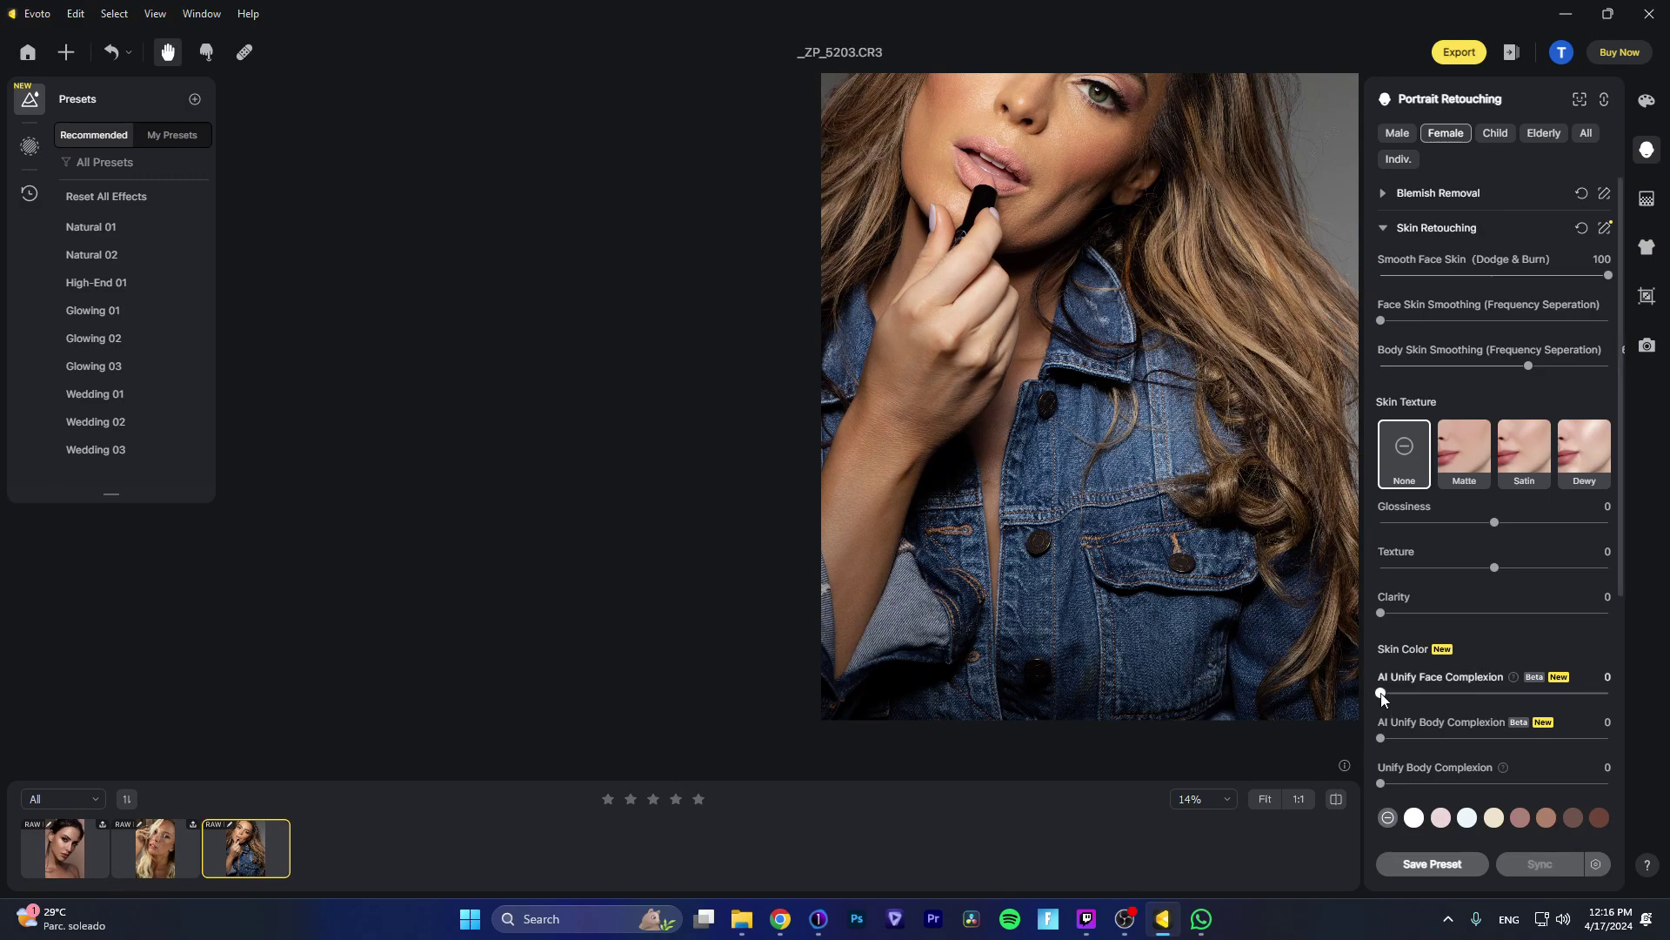
Step: Set AI Unify Face Complexion to 52, try several skin tone swatches and choose the dusty rose one
left_click_drag(1382, 693, 1499, 693)
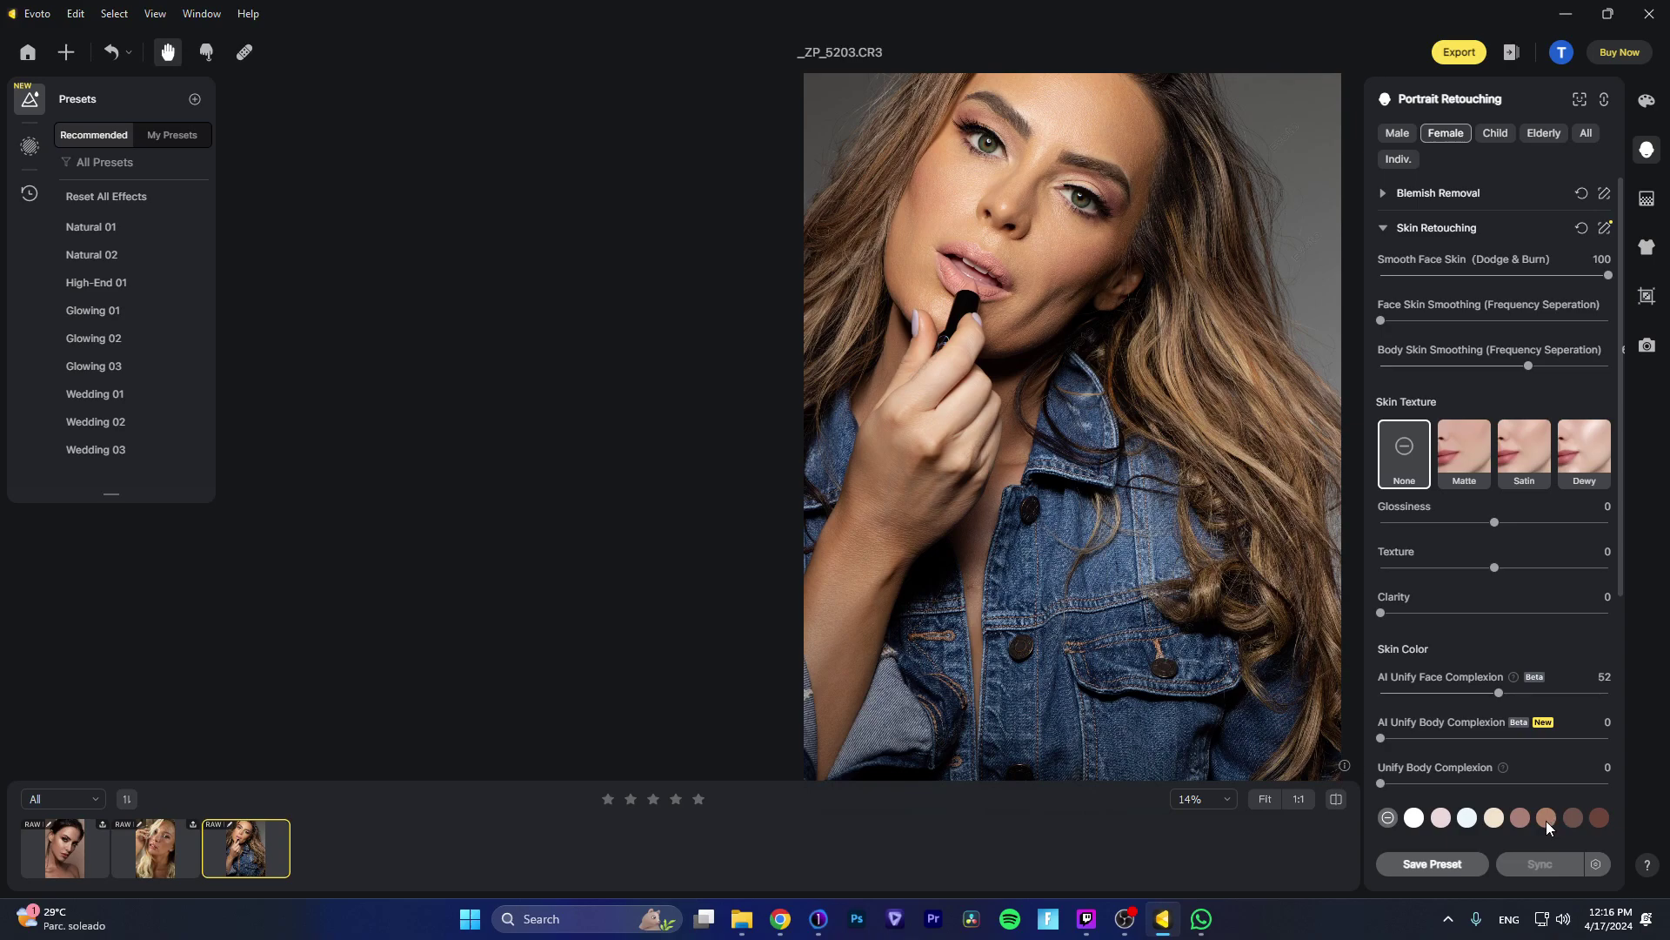
left_click(1545, 821)
left_click(1520, 822)
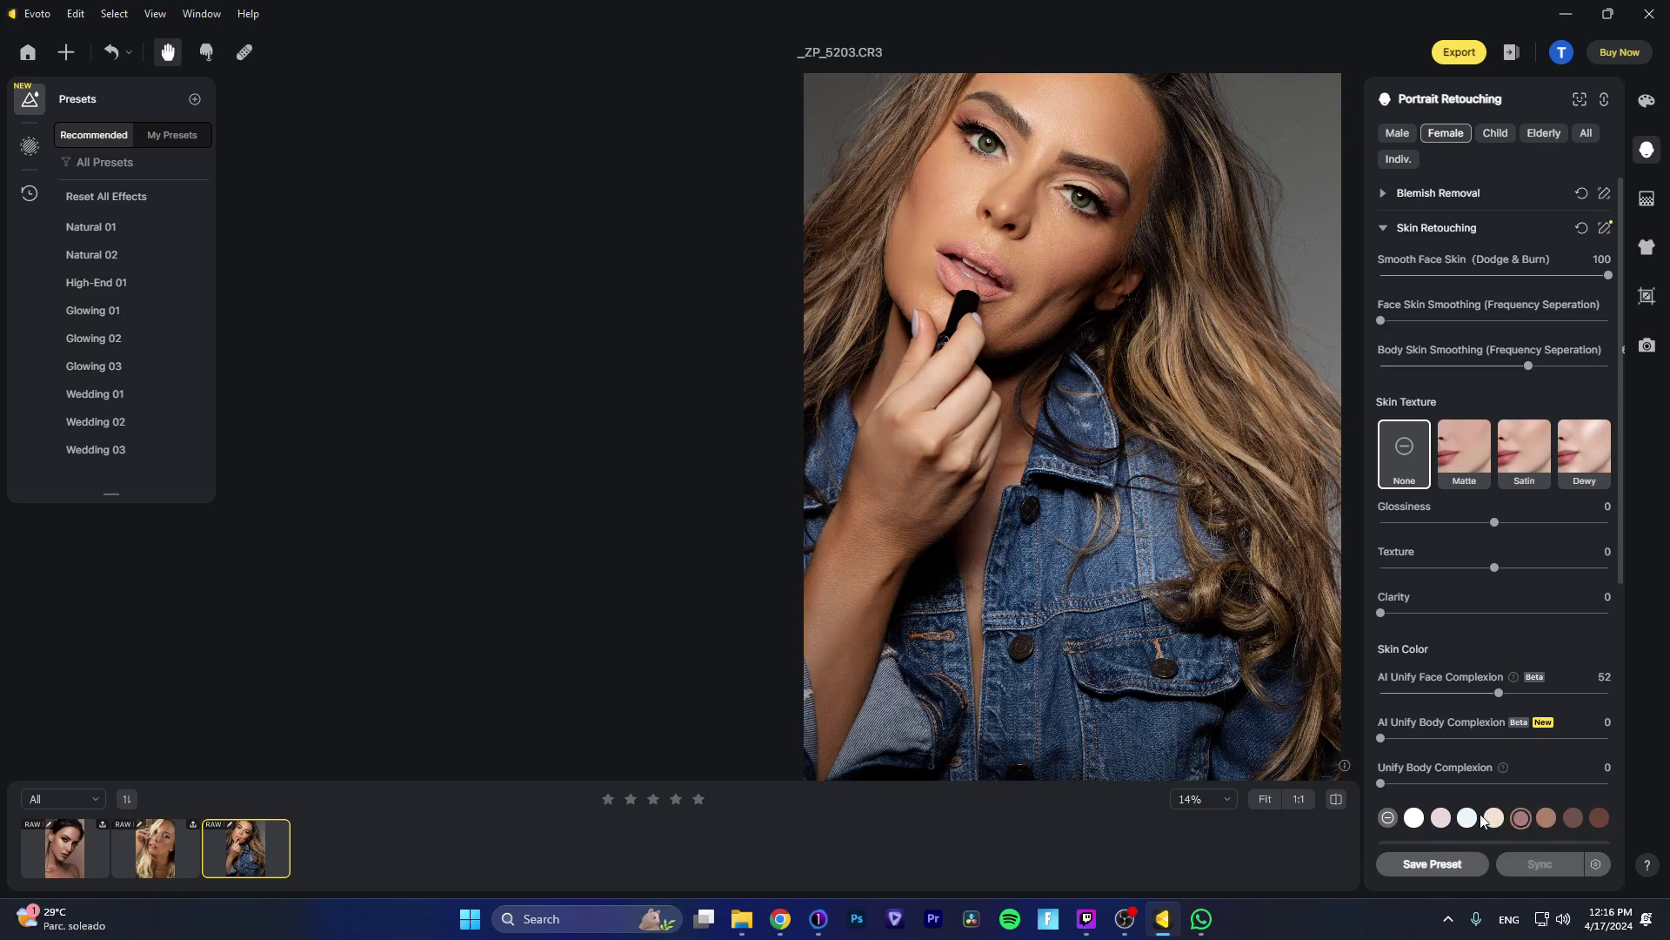
left_click(1571, 816)
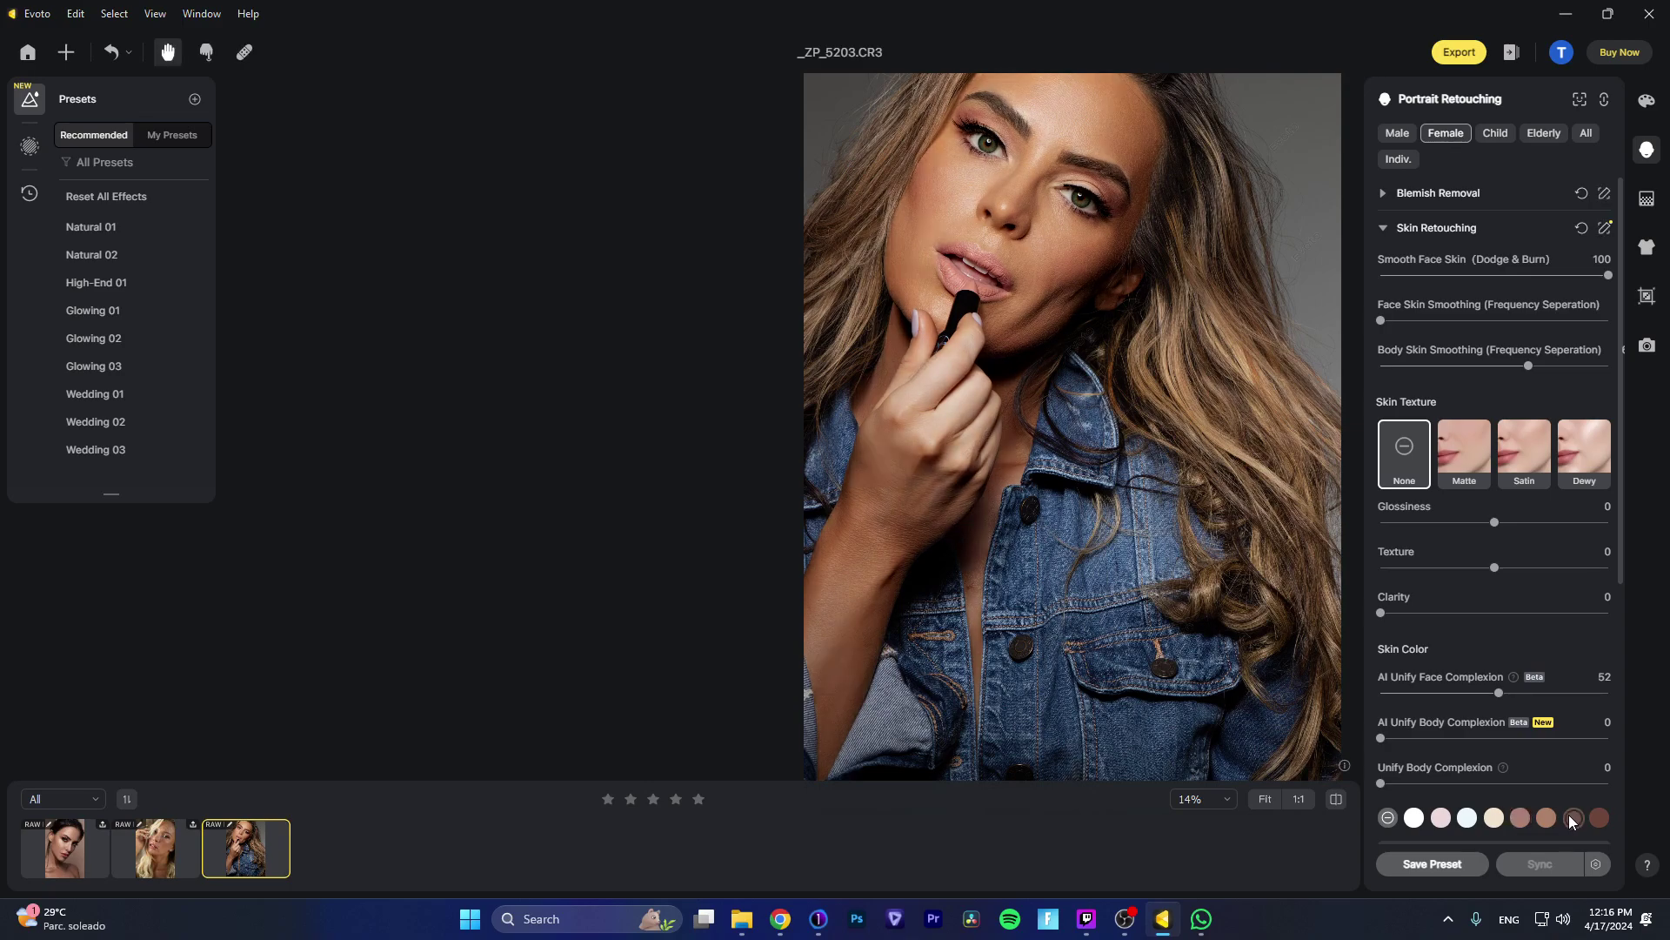
left_click(1521, 821)
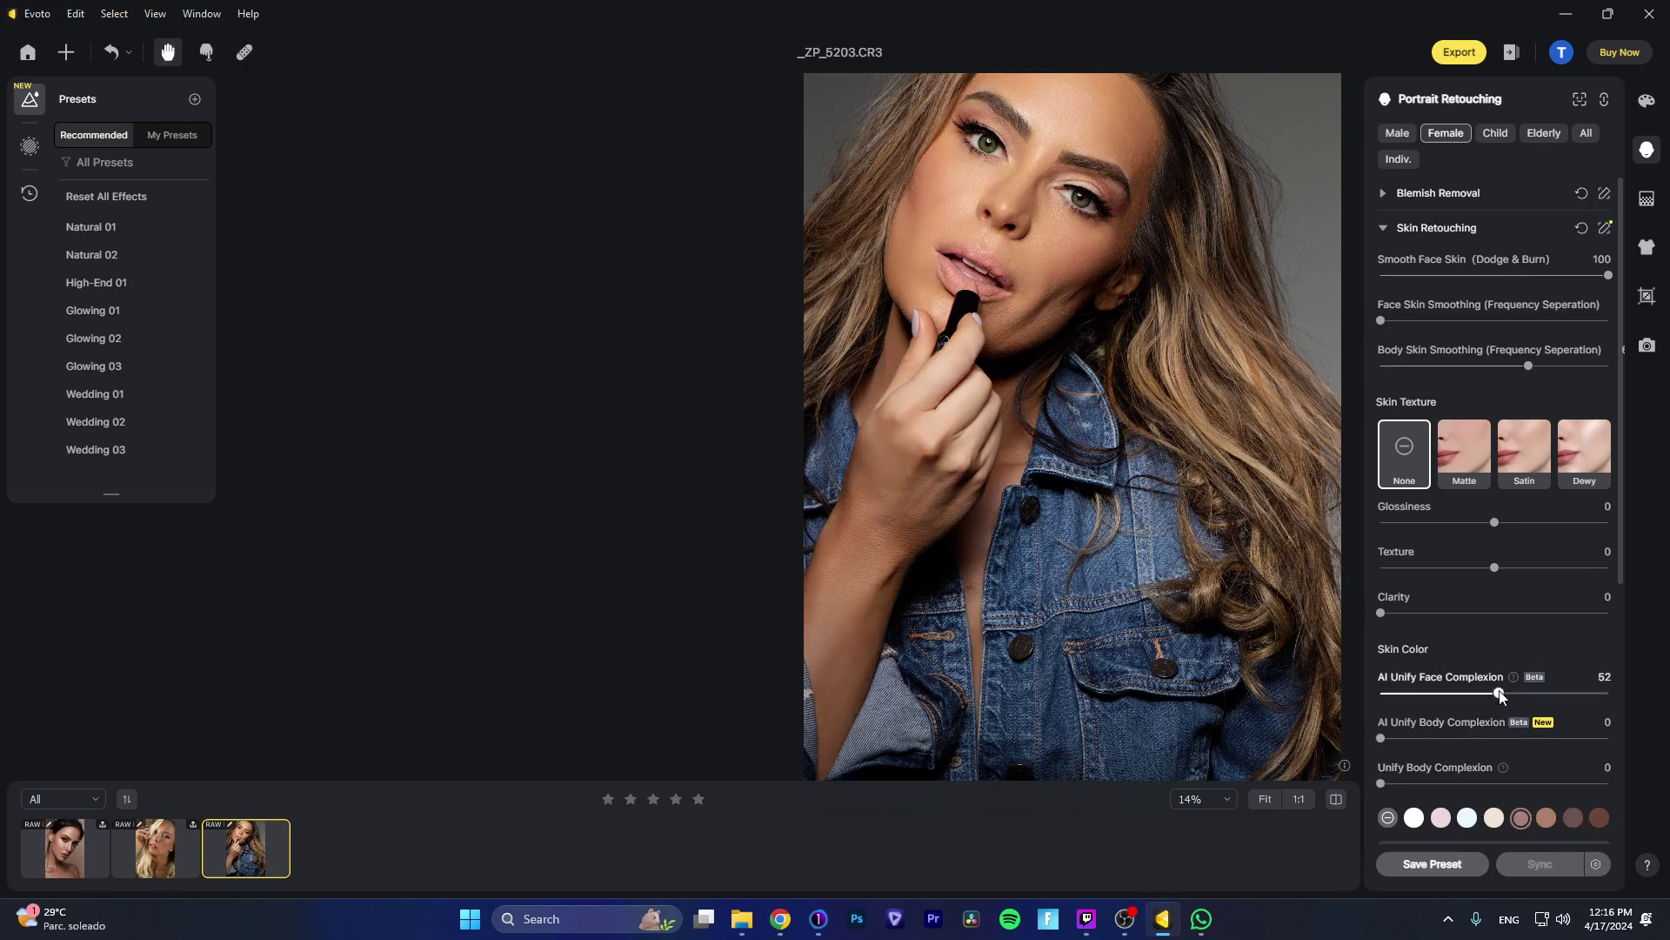
Step: Set AI Unify Body Complexion to 39 and Unify Body Complexion to 38
left_click_drag(1384, 741, 1469, 746)
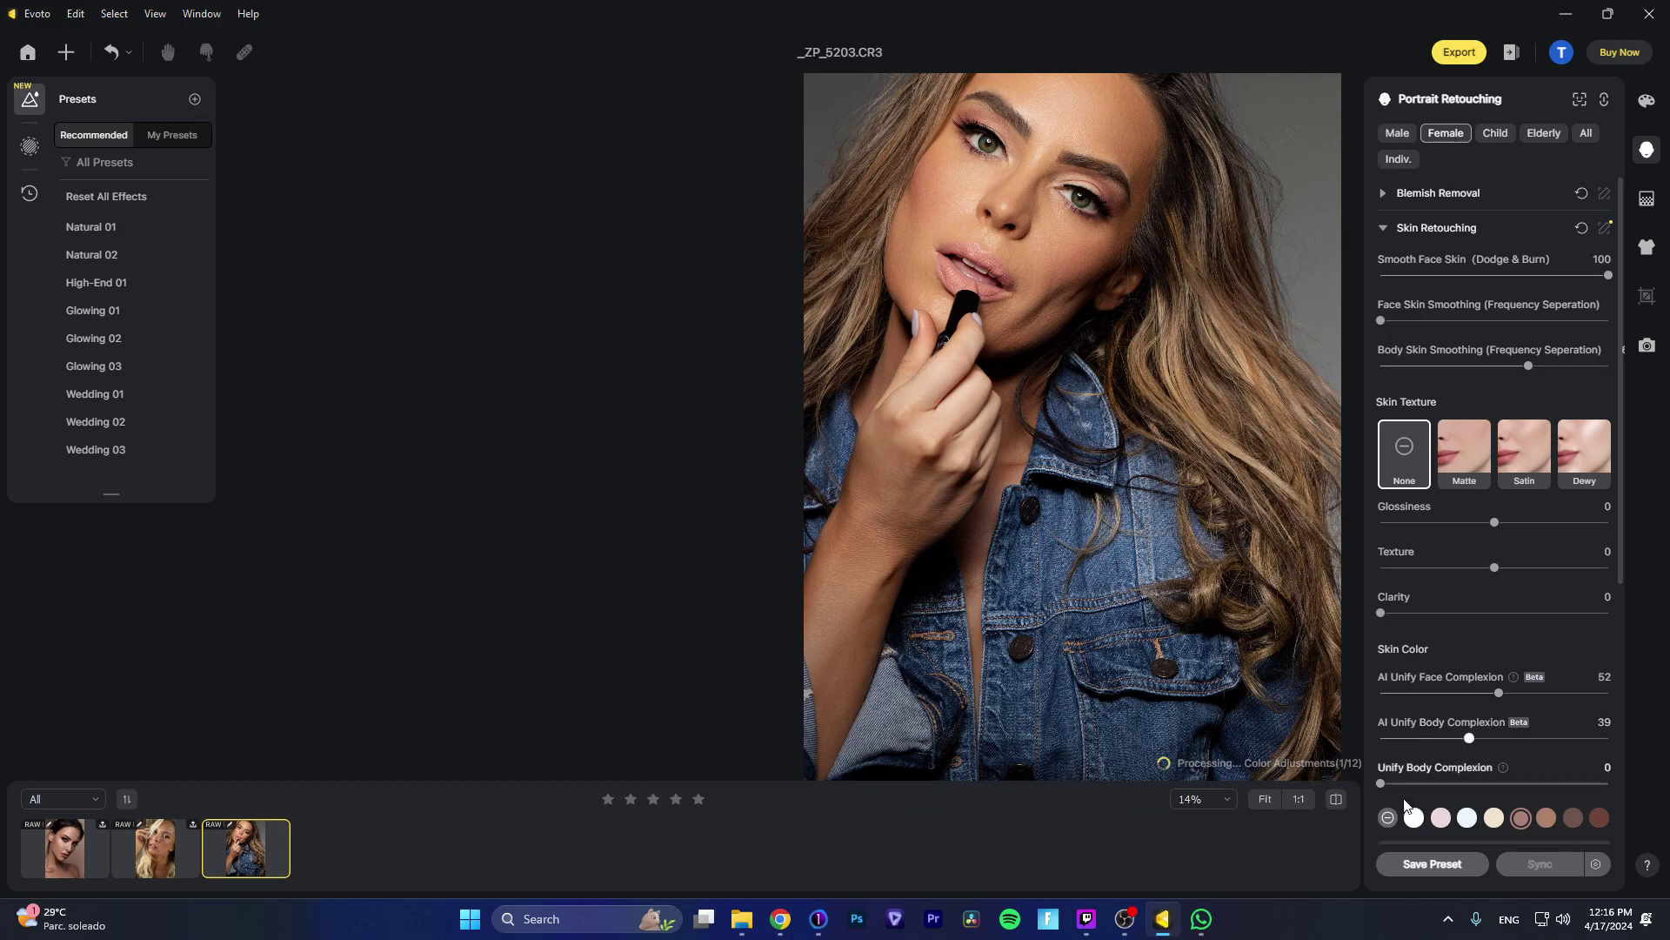
left_click_drag(1381, 784, 1470, 782)
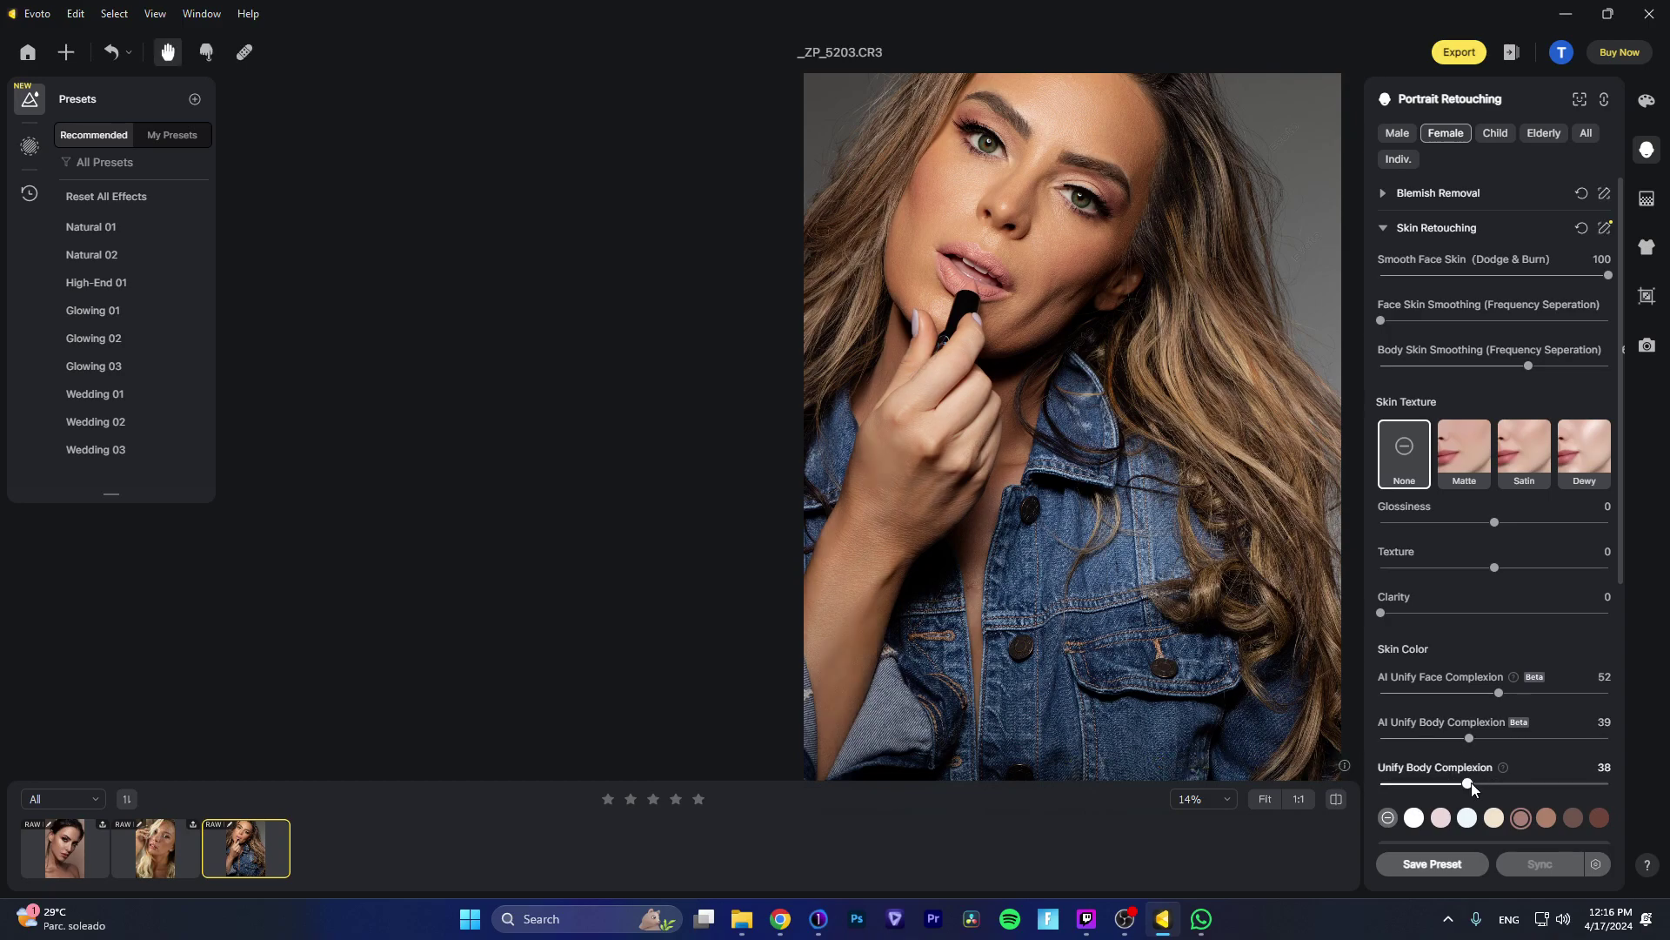
Step: Try AI Unify Face Complexion at 25, 99, 55 and 23, examining the face at different strengths
mouse_move(1498, 693)
left_mouse_down()
mouse_move(1441, 707)
mouse_move(1487, 693)
left_mouse_up()
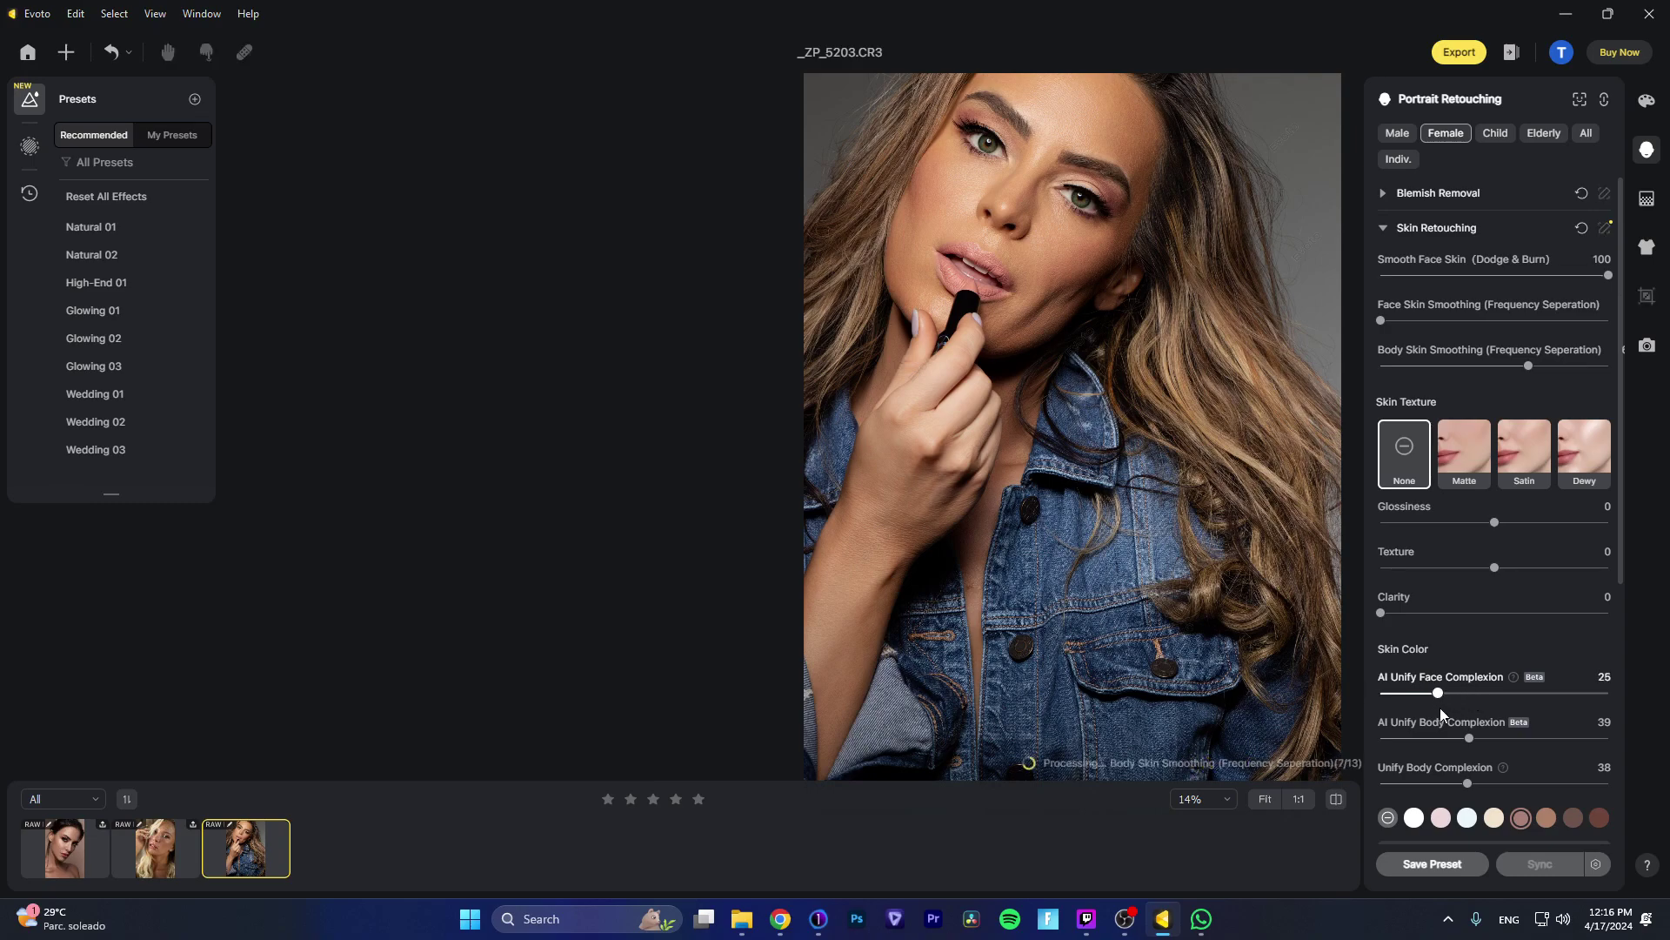
left_click_drag(1601, 692, 1609, 692)
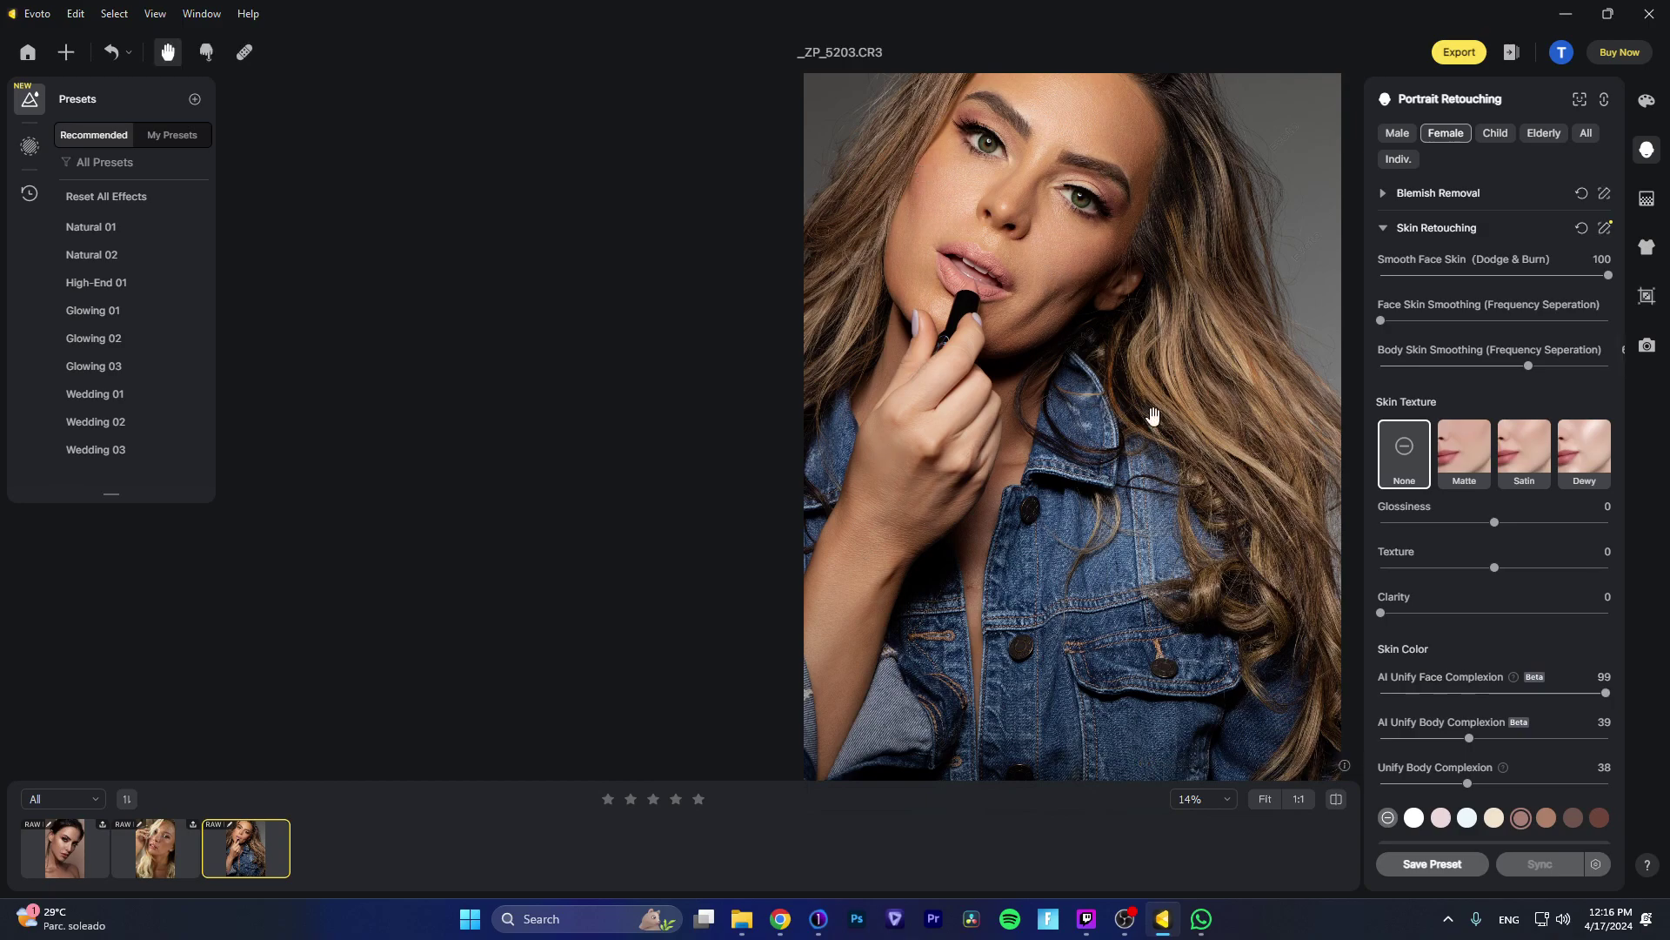
left_click(1506, 693)
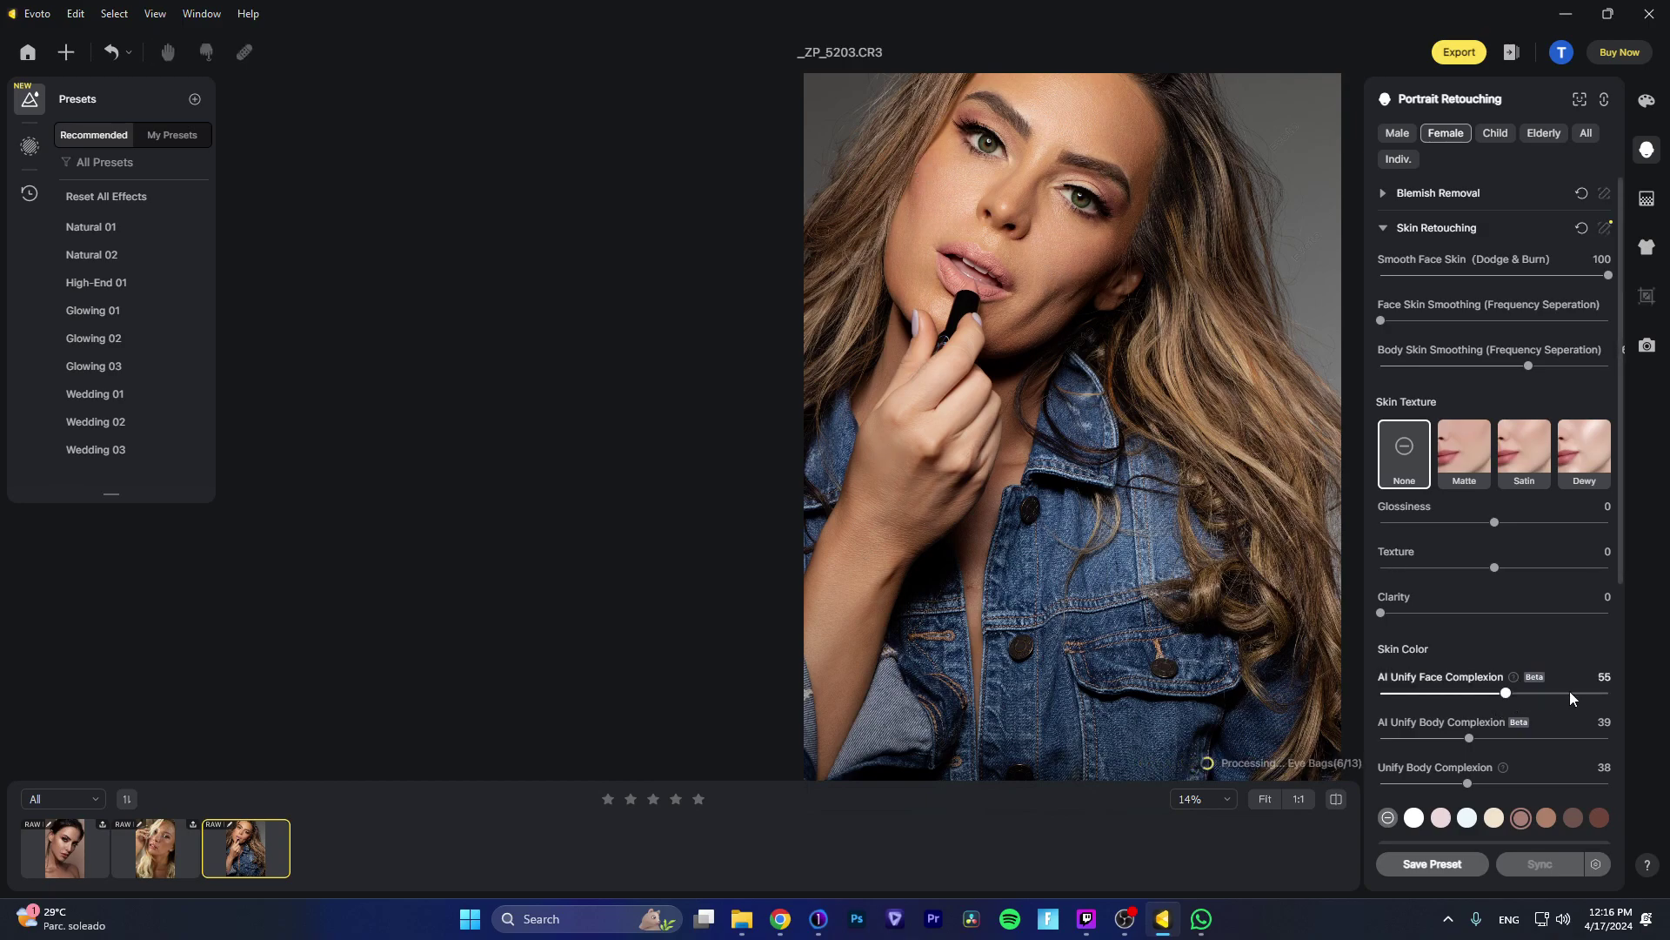
scroll(992, 270, "up", 5)
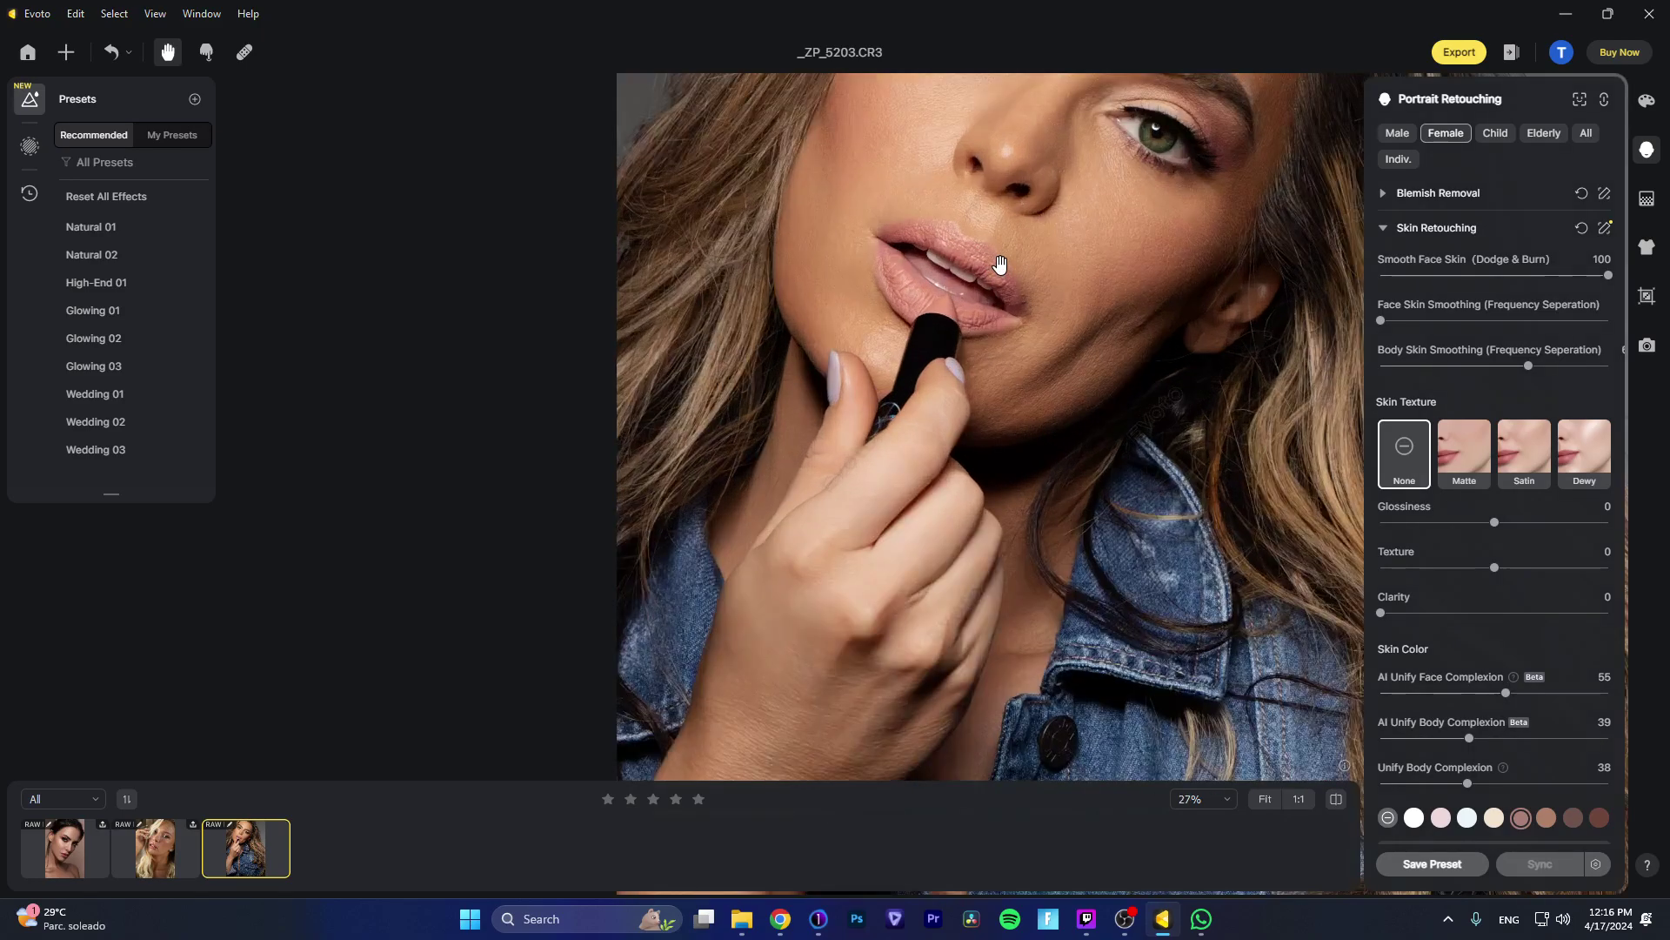
scroll(1074, 433, "down", 4)
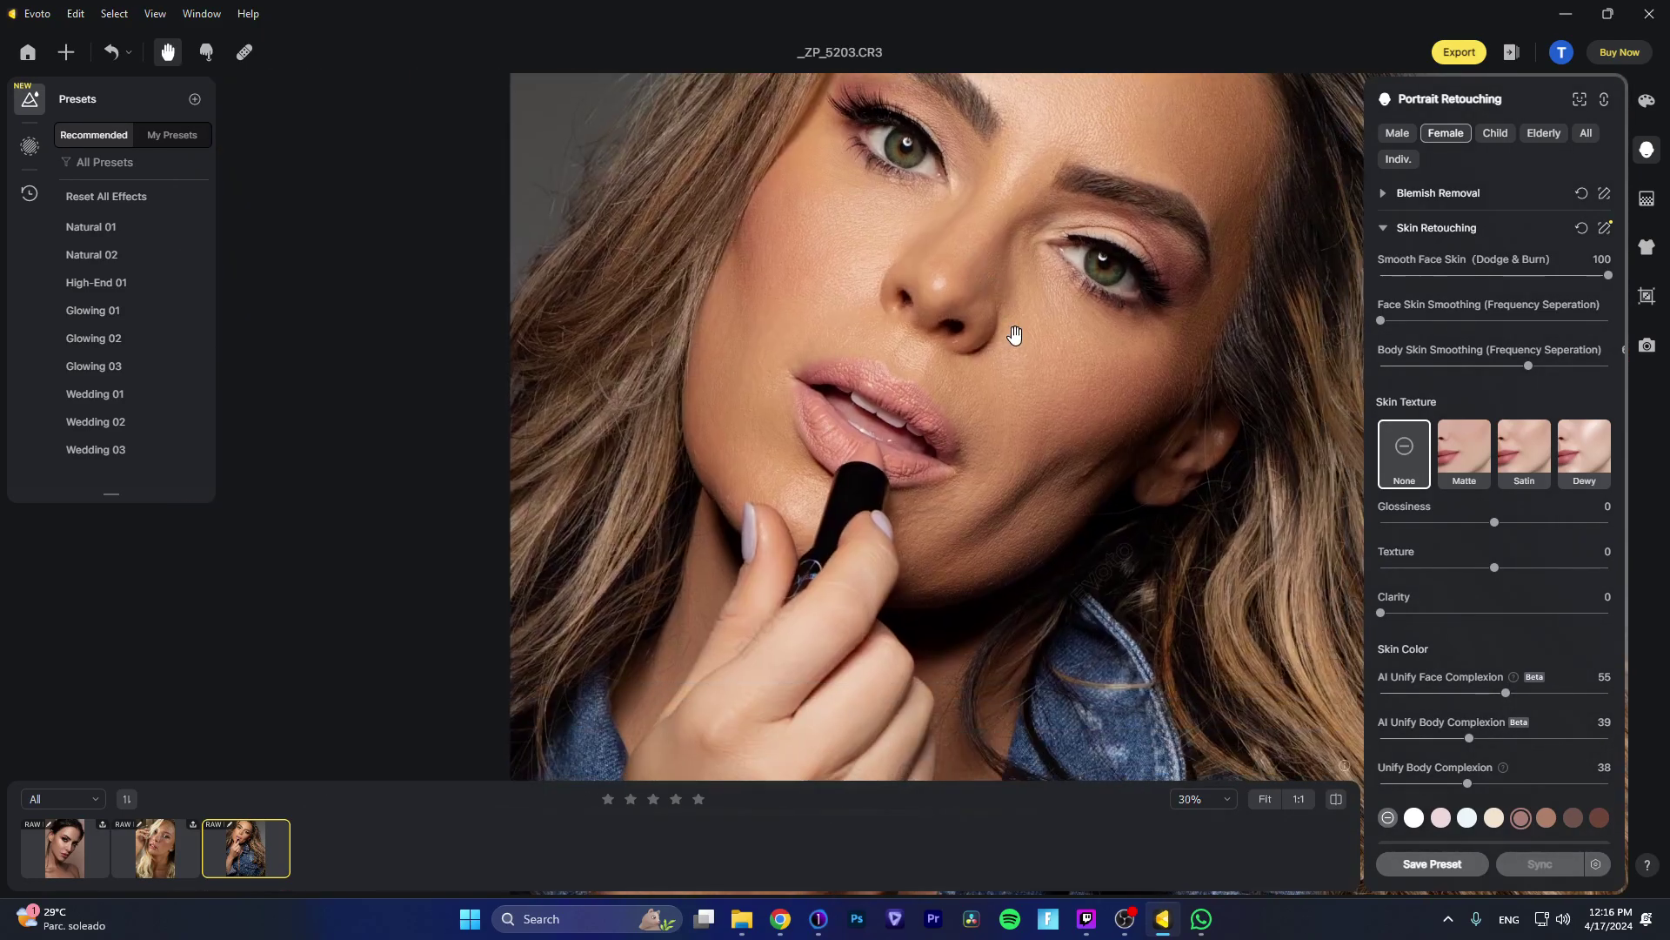
left_click(1433, 693)
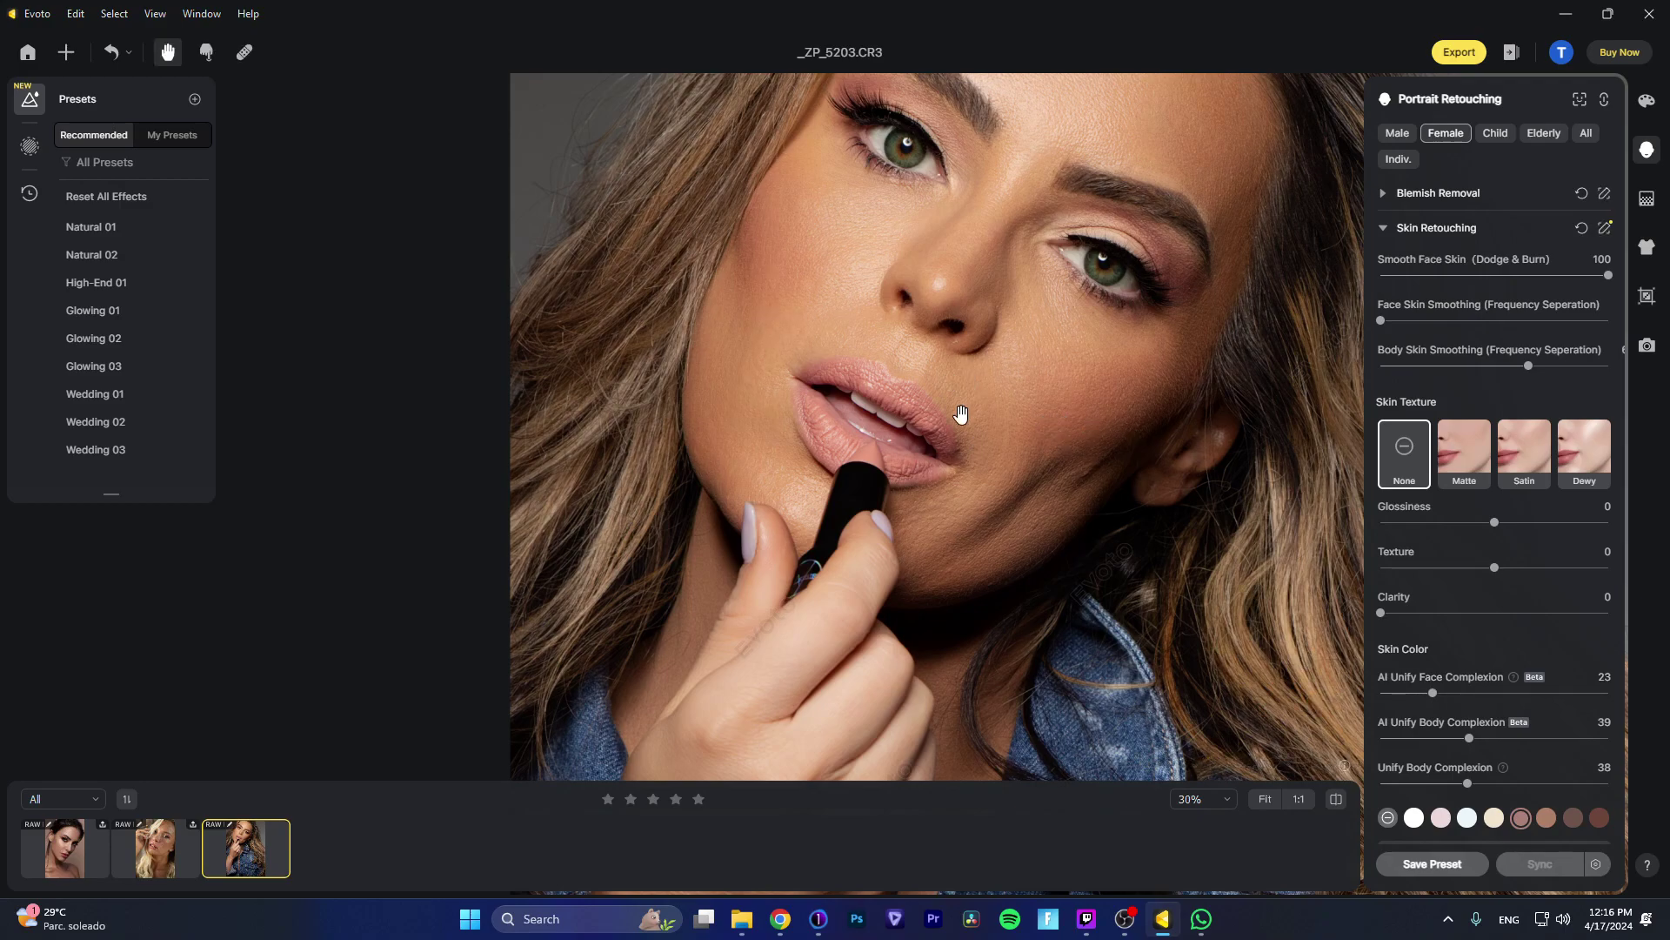
scroll(961, 414, "down", 3)
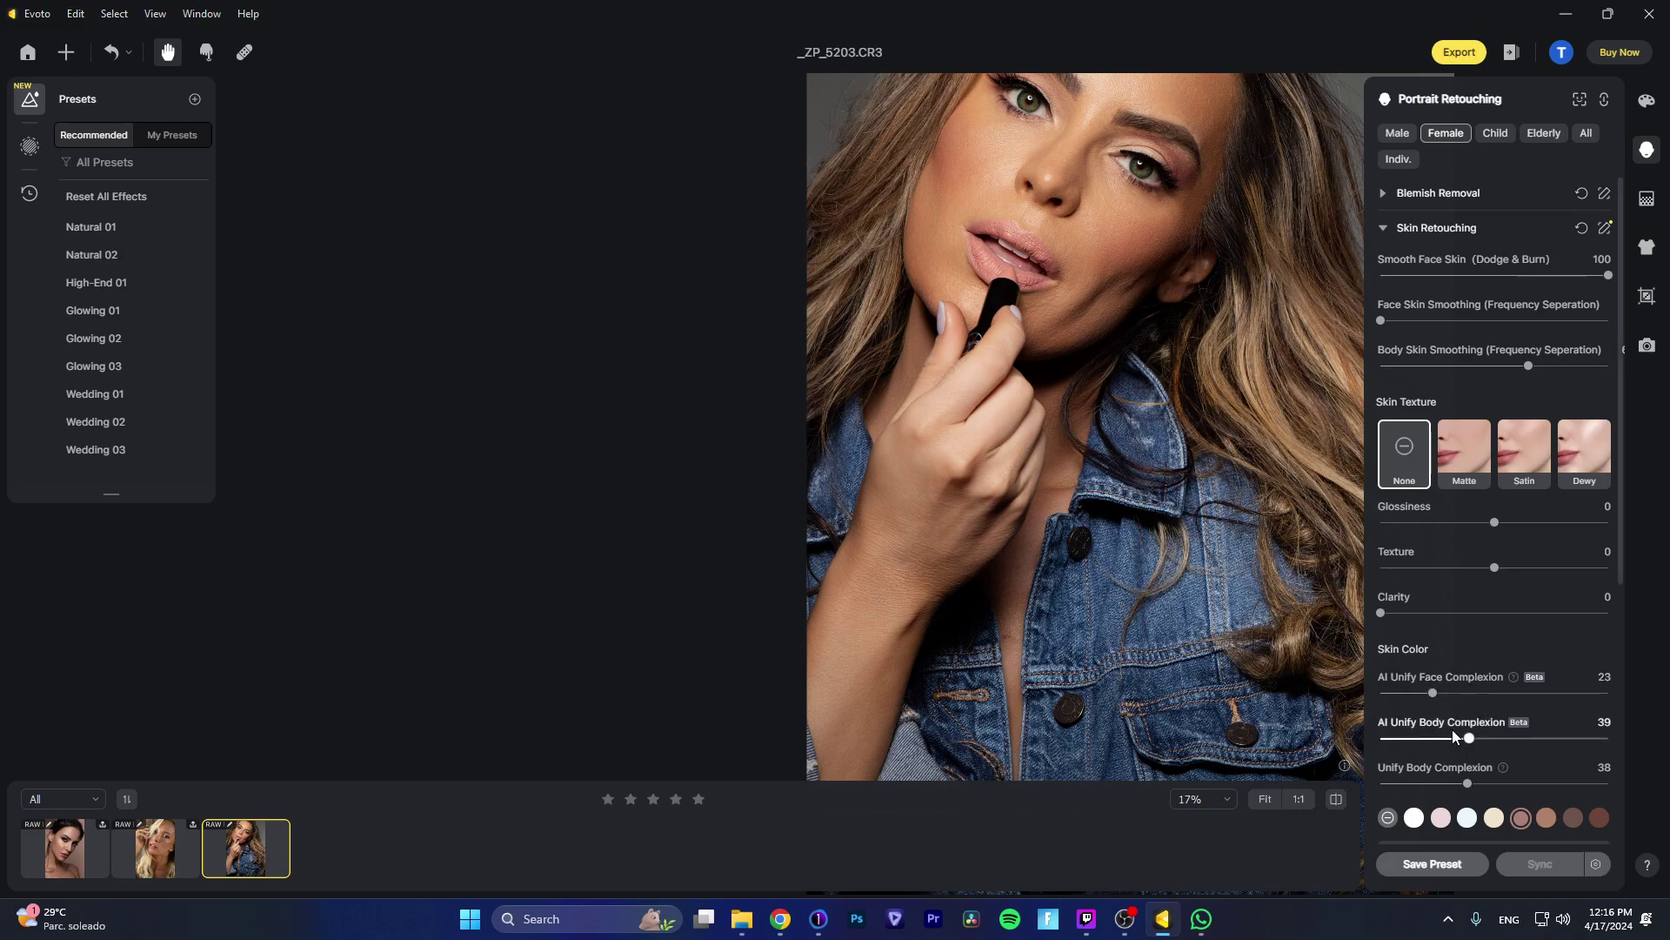
Step: Fine-tune the skin color with AI Unify Face Complexion at 51, swatch Amount at 28 and Temperature at 5
scroll(1458, 747, "down", 2)
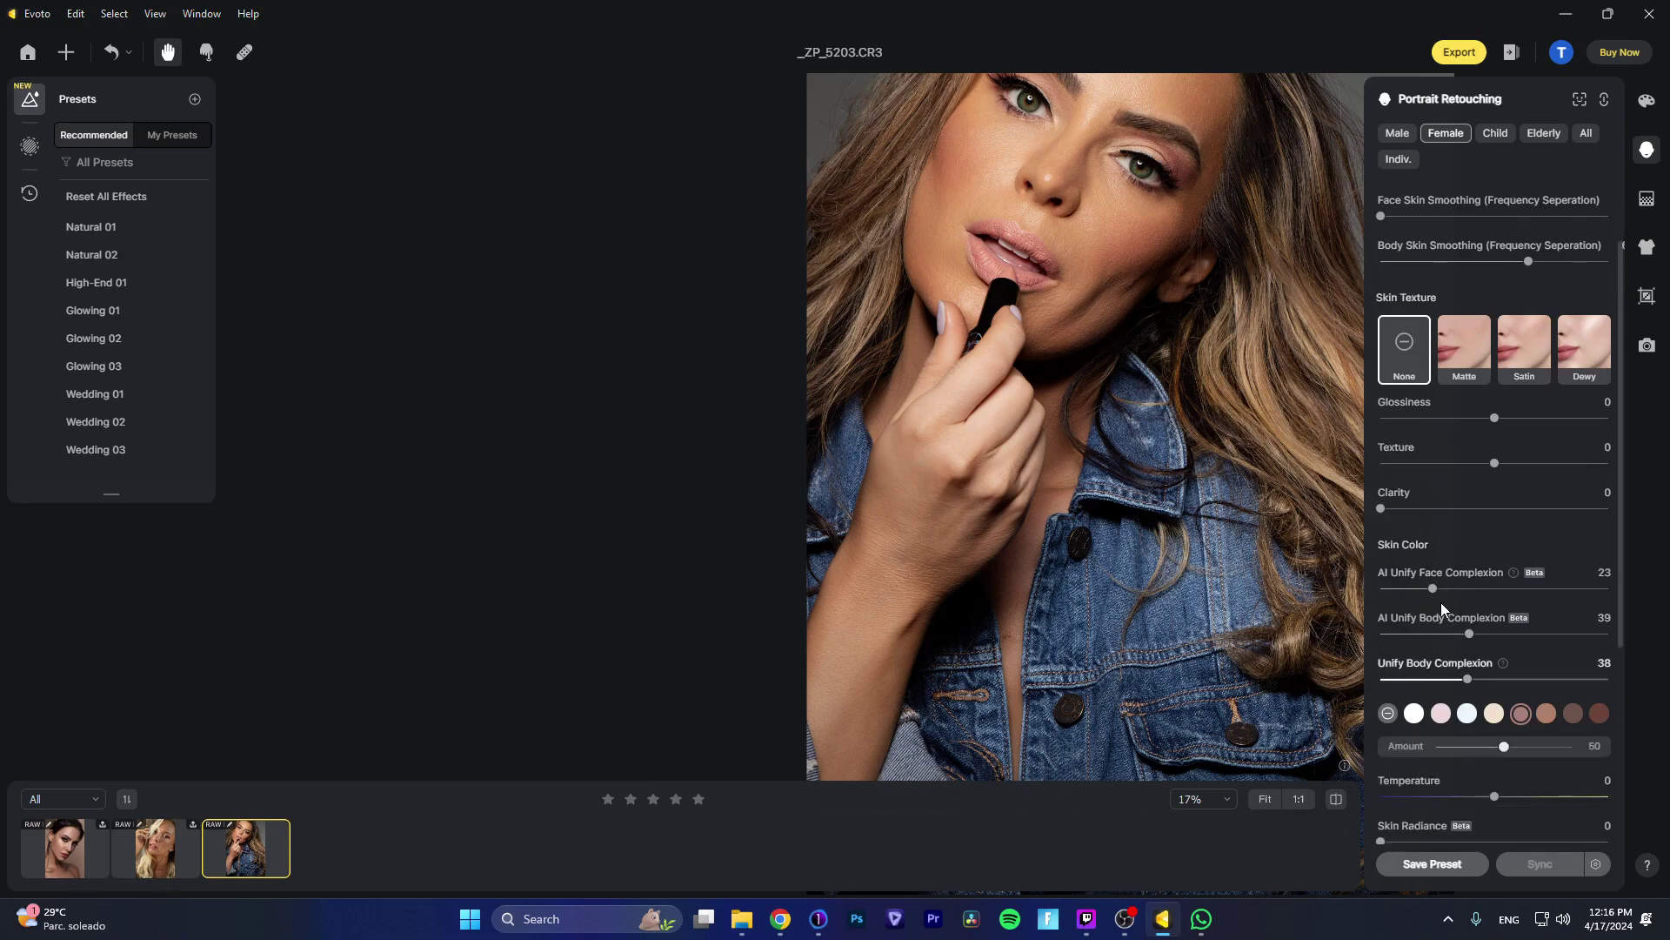
left_click_drag(1526, 585, 1568, 588)
left_click_drag(1491, 745, 1485, 795)
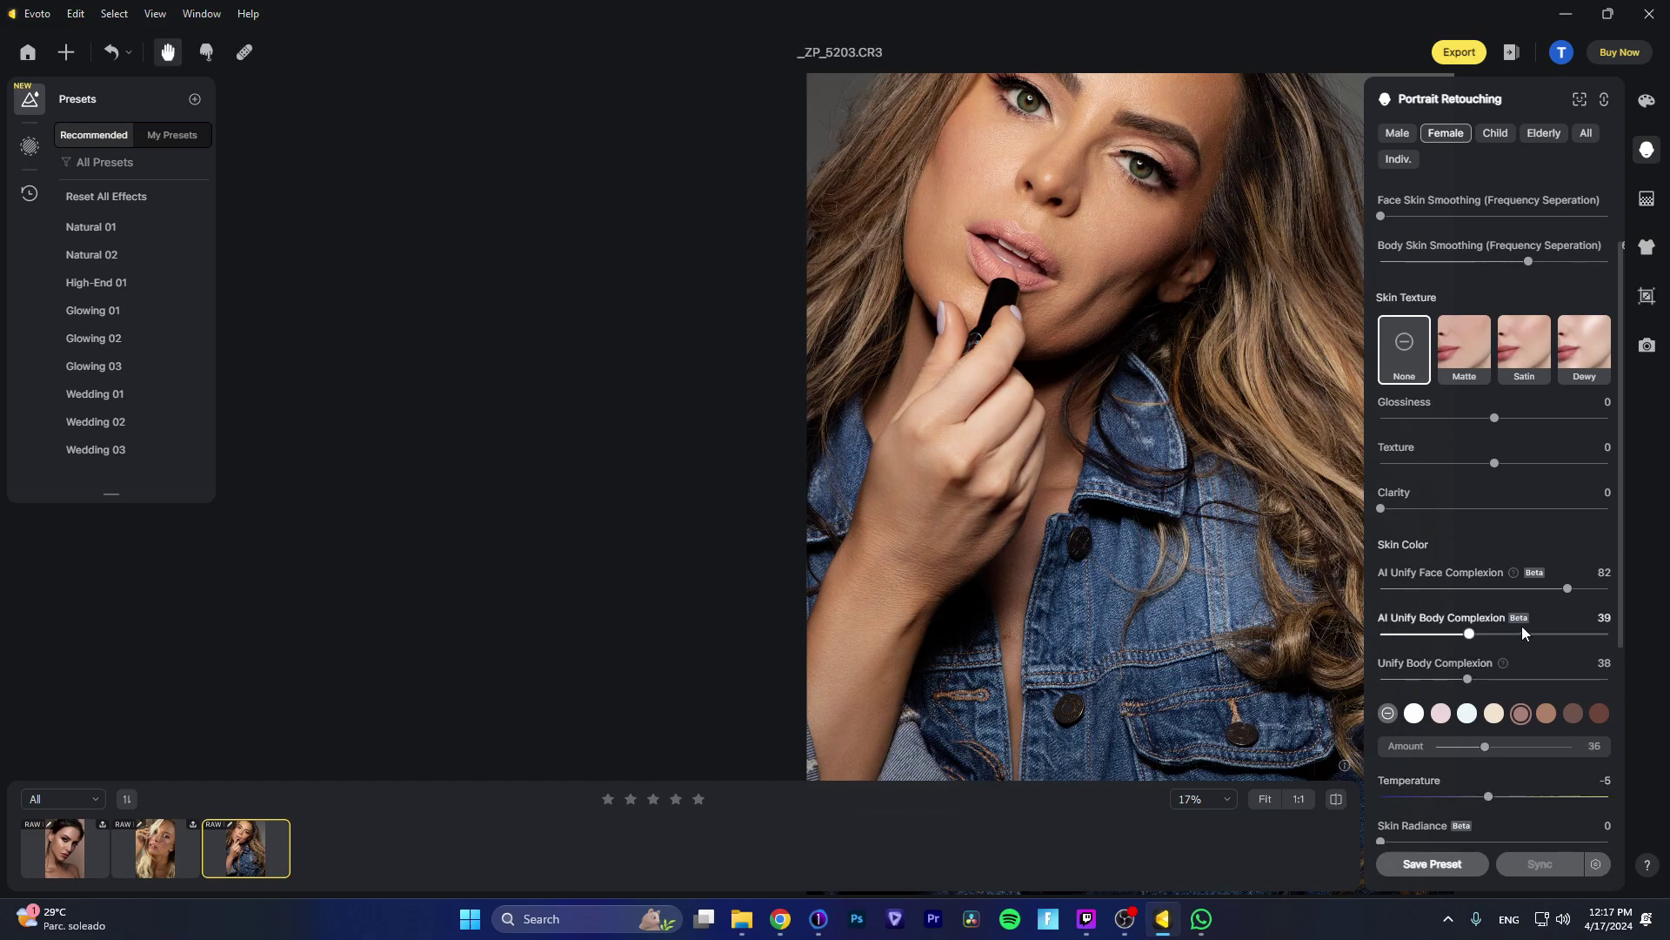
left_click_drag(1479, 748, 1462, 750)
left_click_drag(1568, 588, 1498, 590)
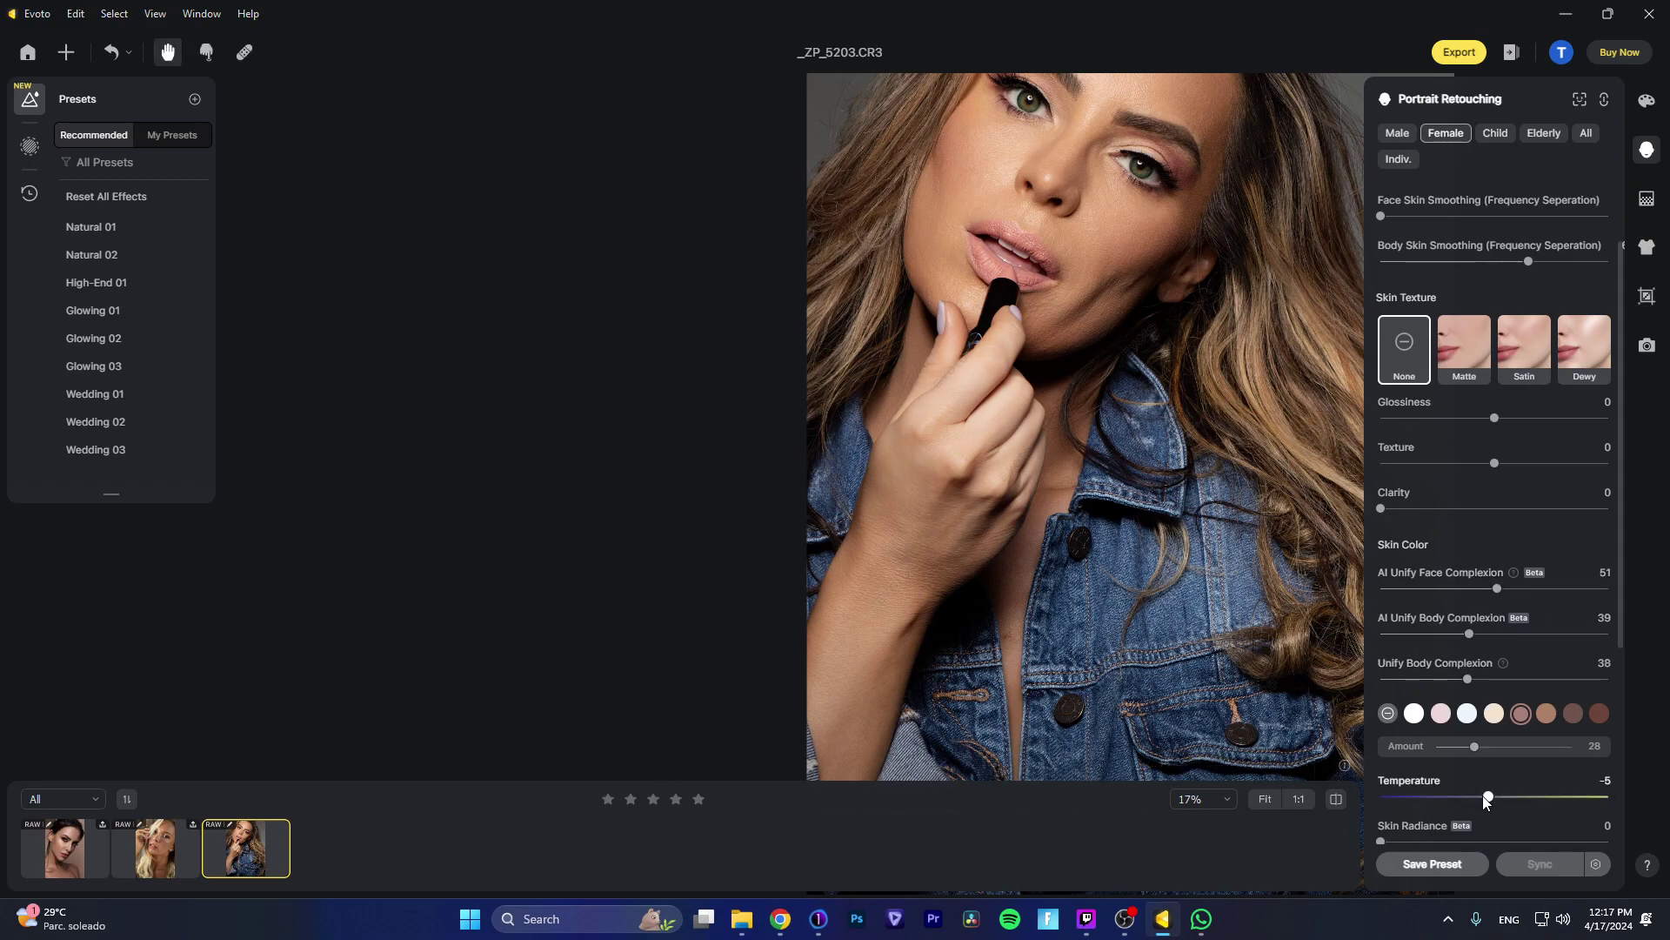
left_click_drag(1475, 796, 1493, 794)
Step: Set Skin Radiance to 15 and try Rosy Complexion, keeping it at 0
scroll(1471, 788, "down", 1)
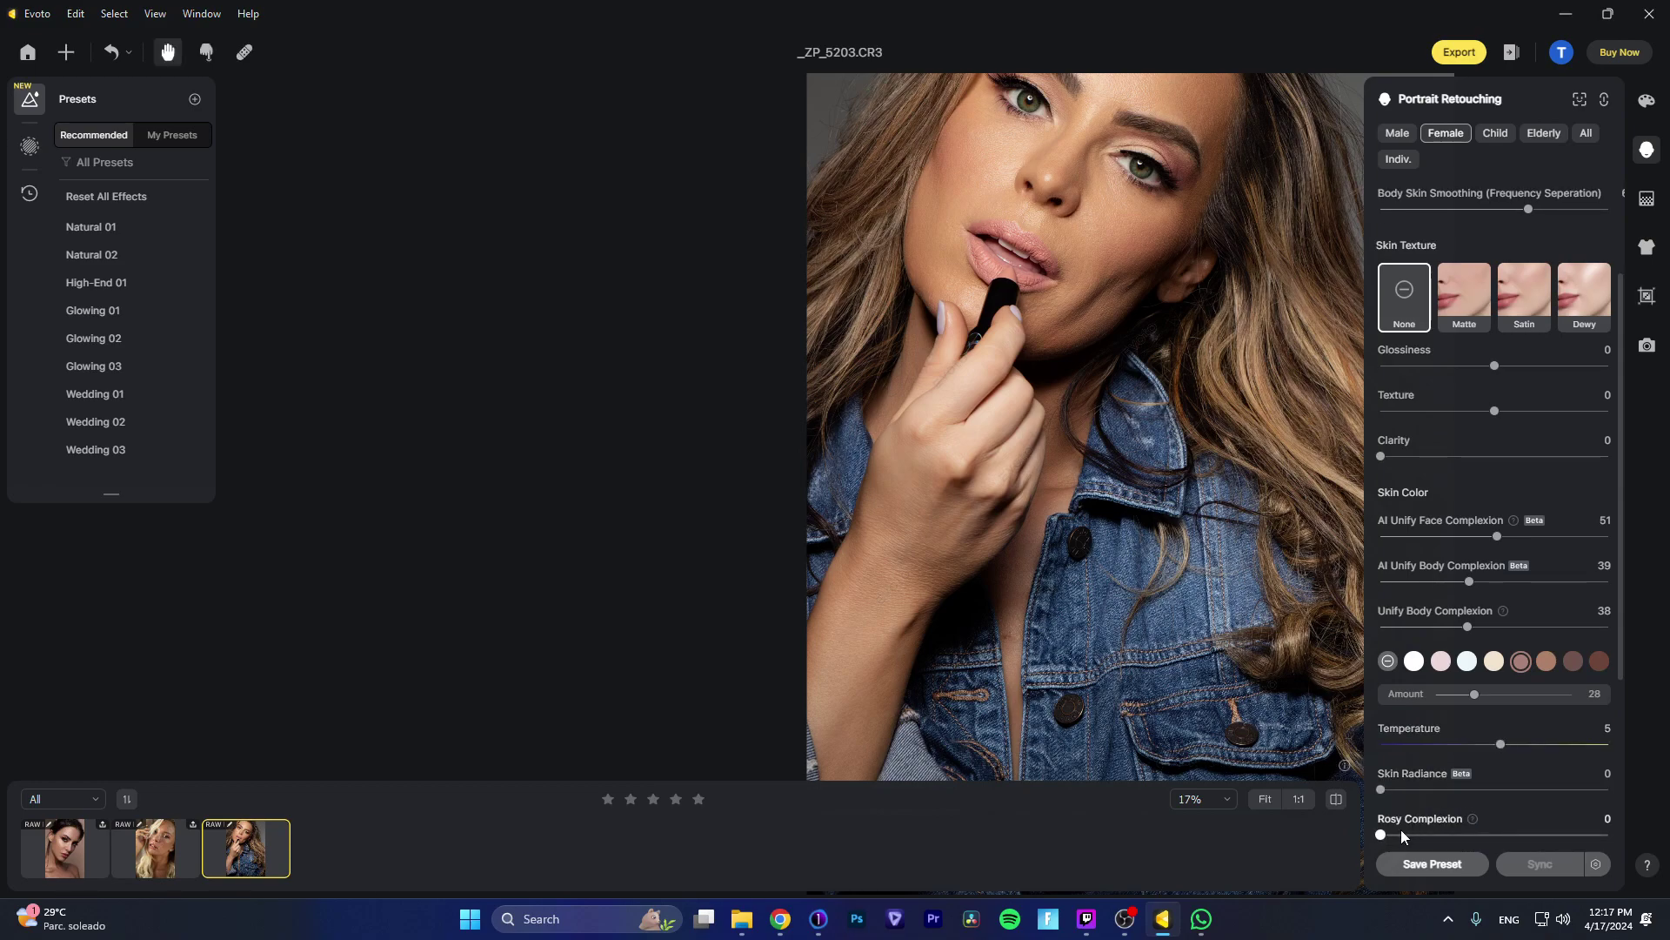
left_click_drag(1448, 789, 1425, 790)
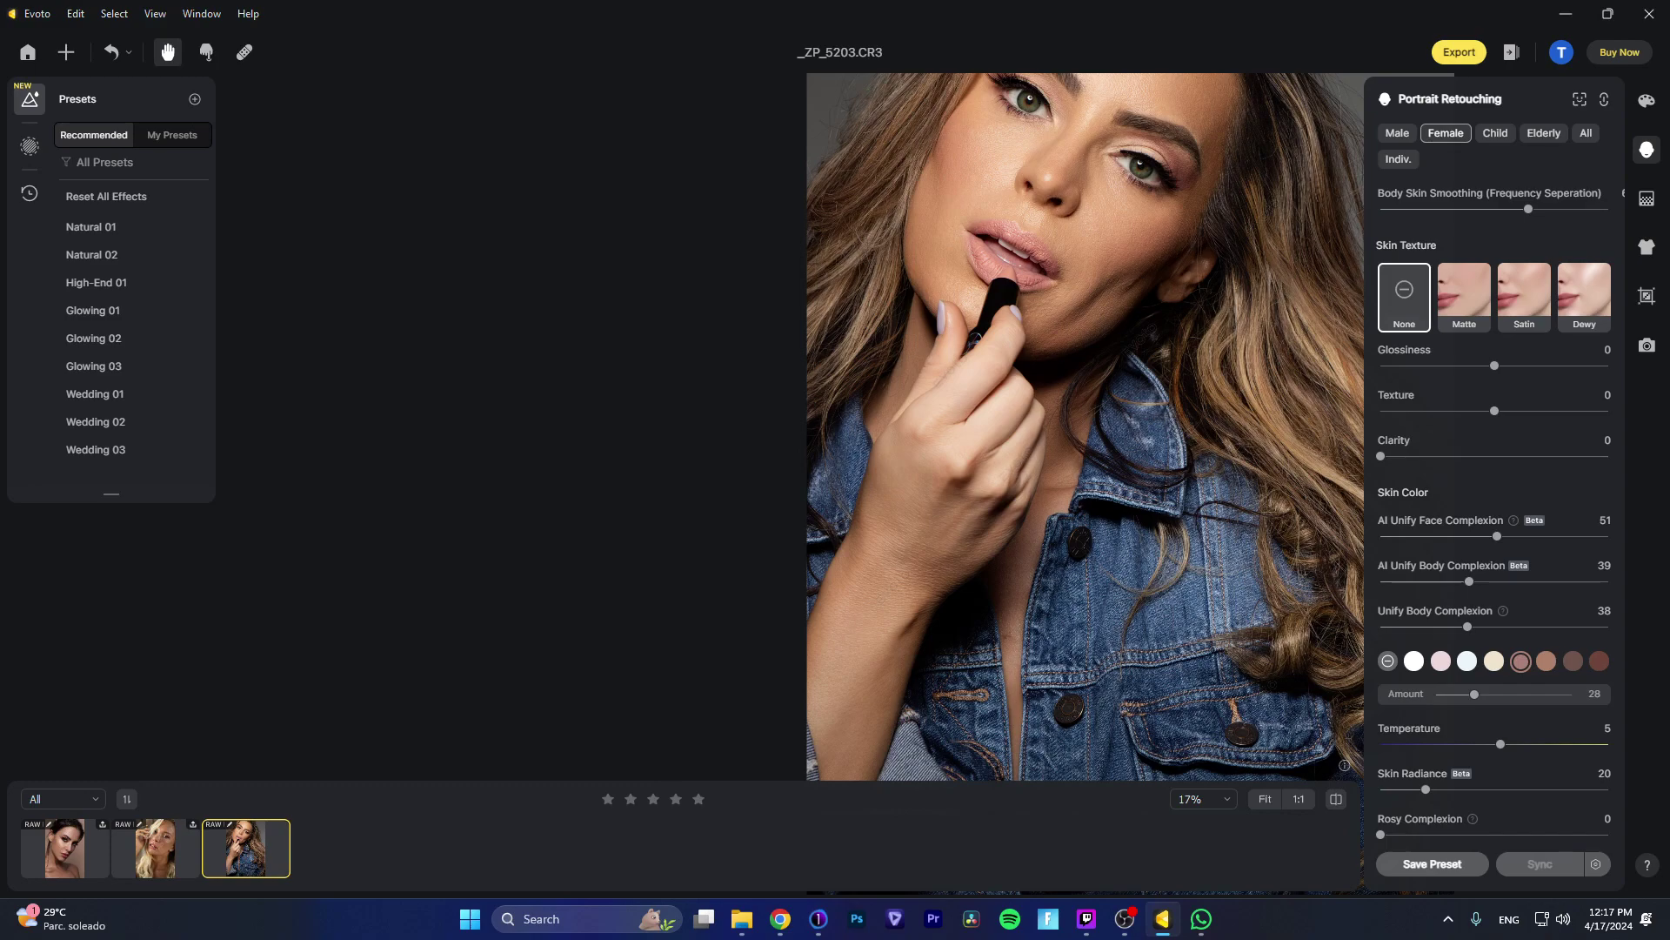
key("alt+Tab")
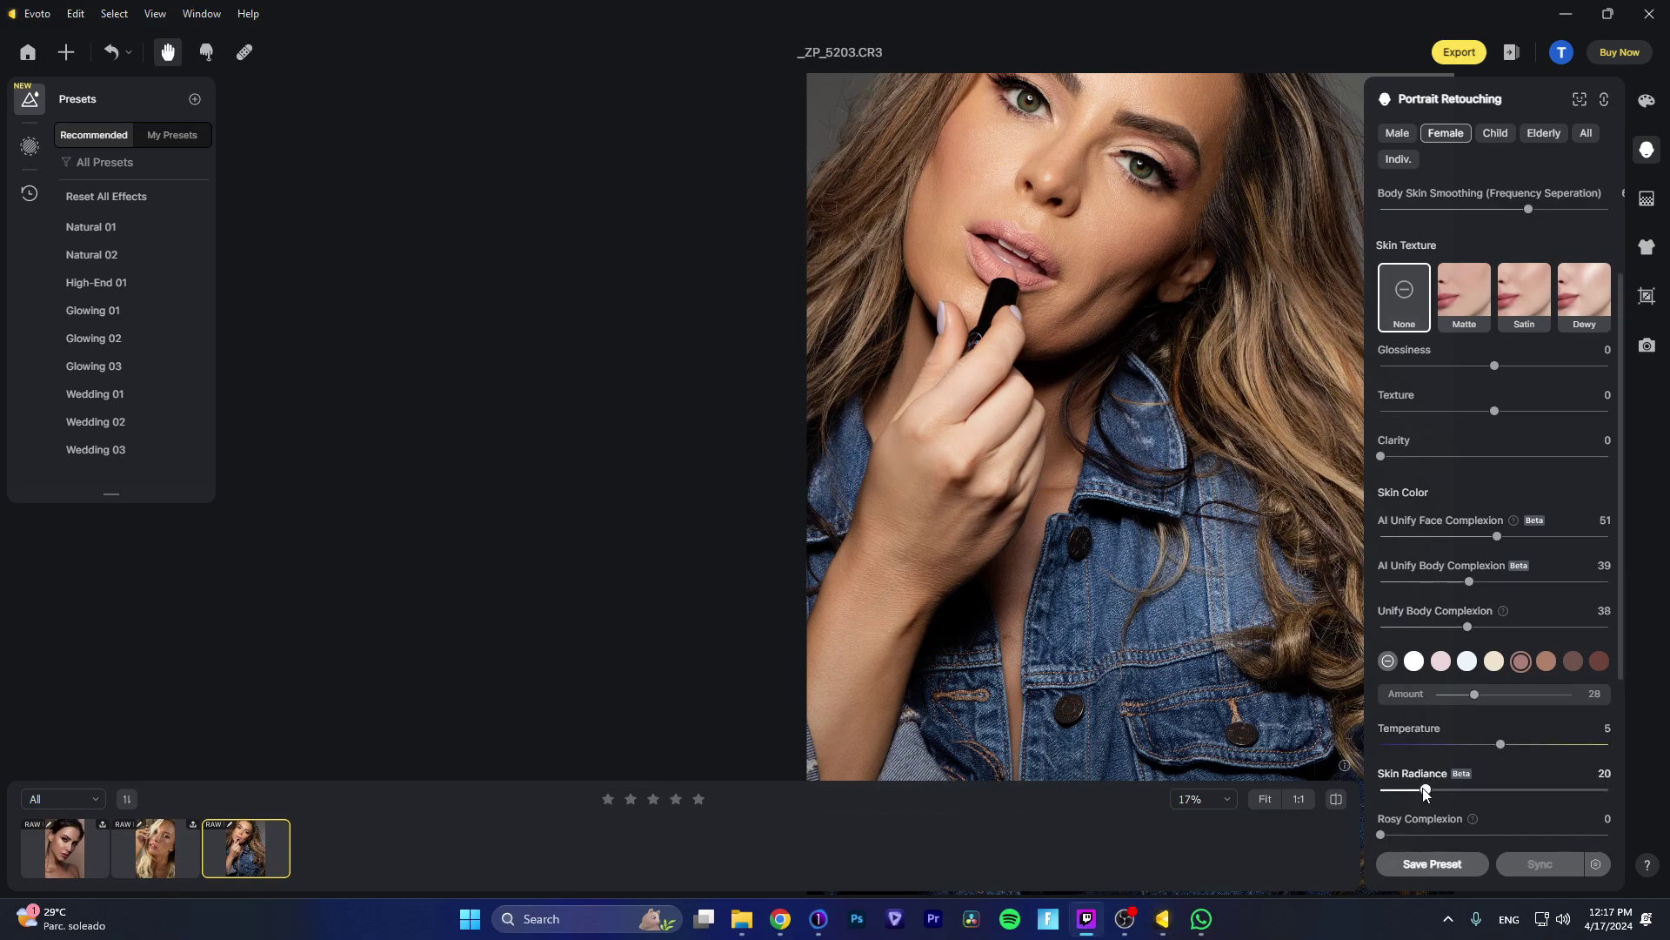
mouse_move(1425, 790)
left_mouse_down()
mouse_move(1379, 791)
mouse_move(1415, 790)
left_mouse_up()
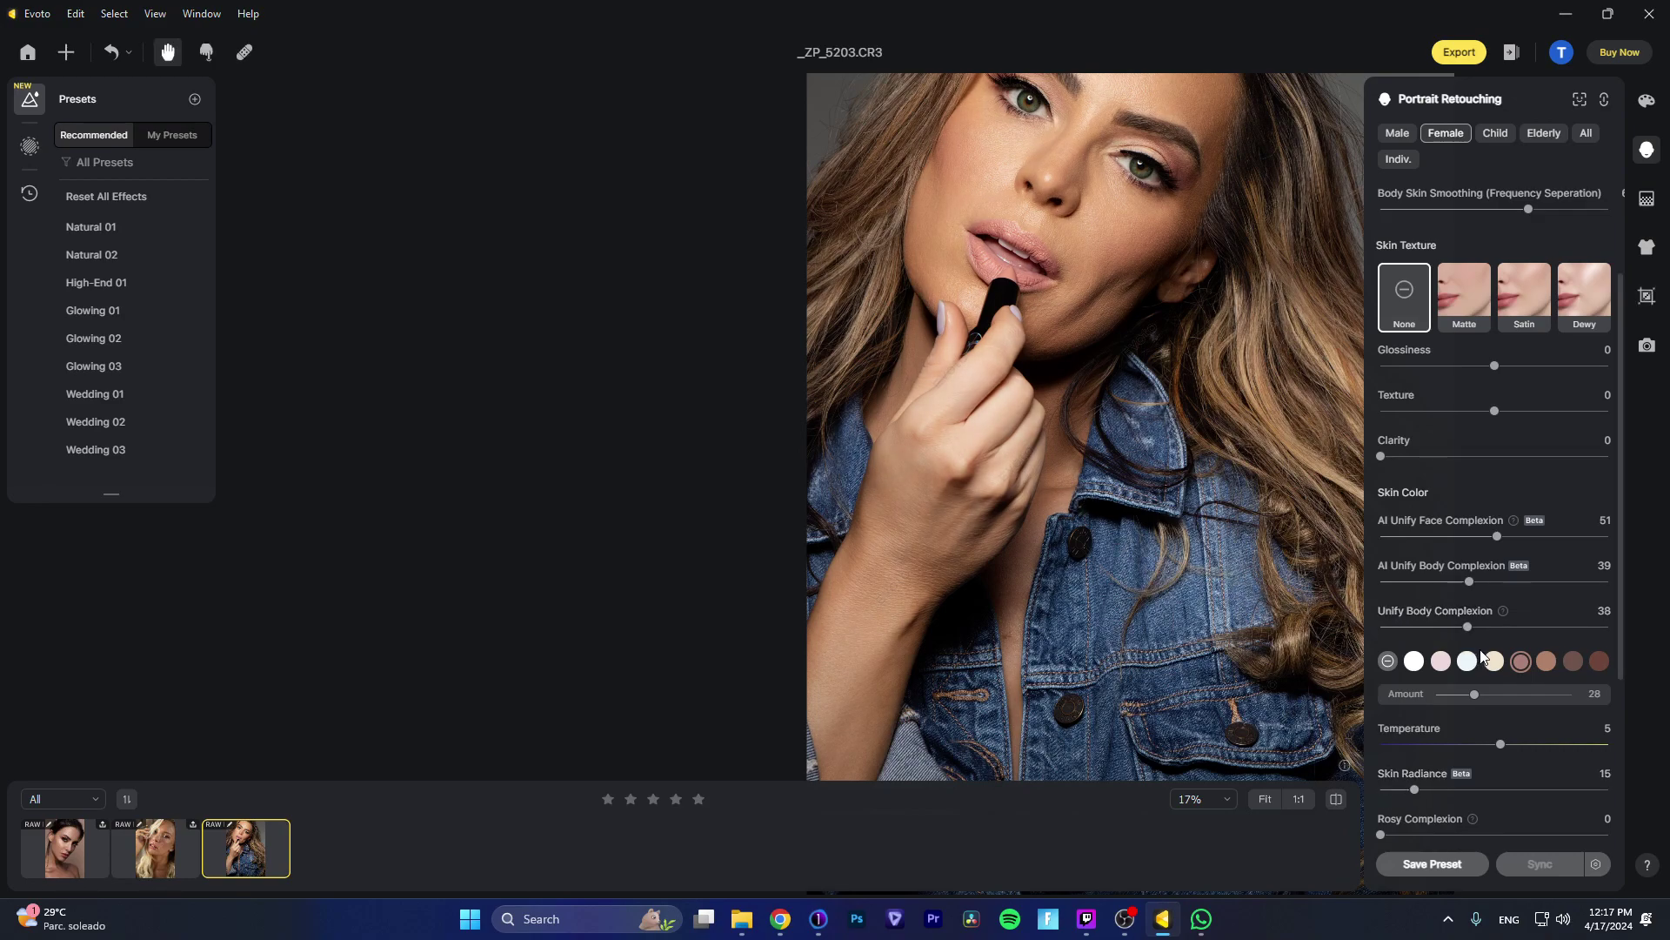
scroll(1484, 654, "down", 2)
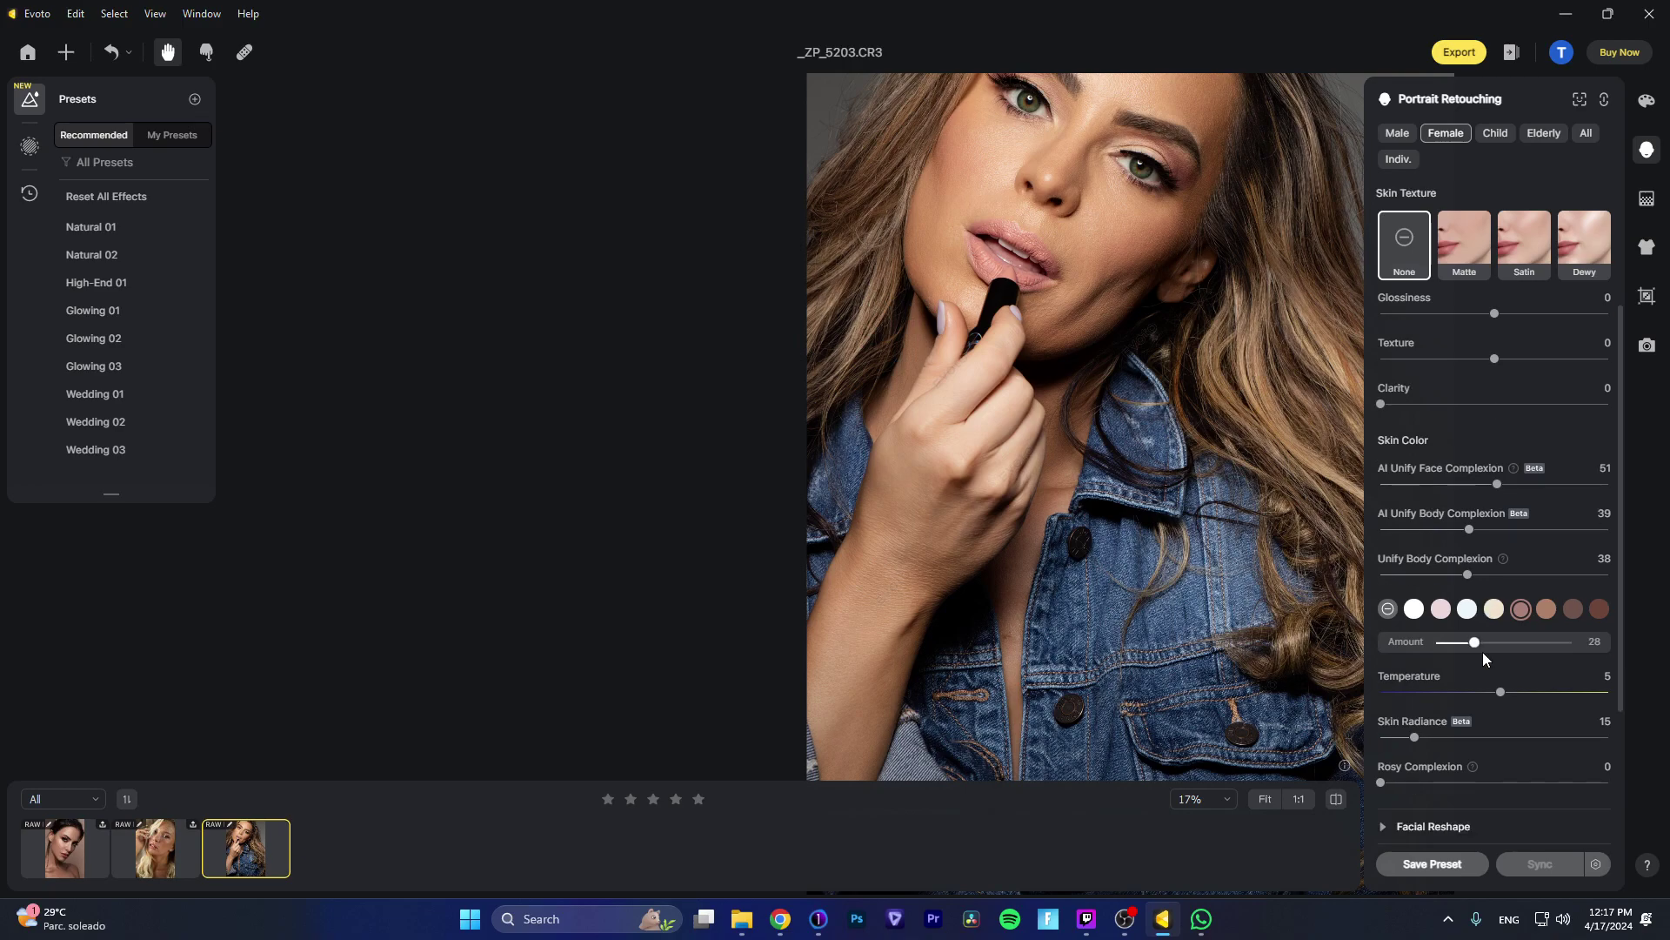
mouse_move(1410, 730)
left_mouse_down()
mouse_move(1440, 736)
mouse_move(1366, 744)
left_mouse_up()
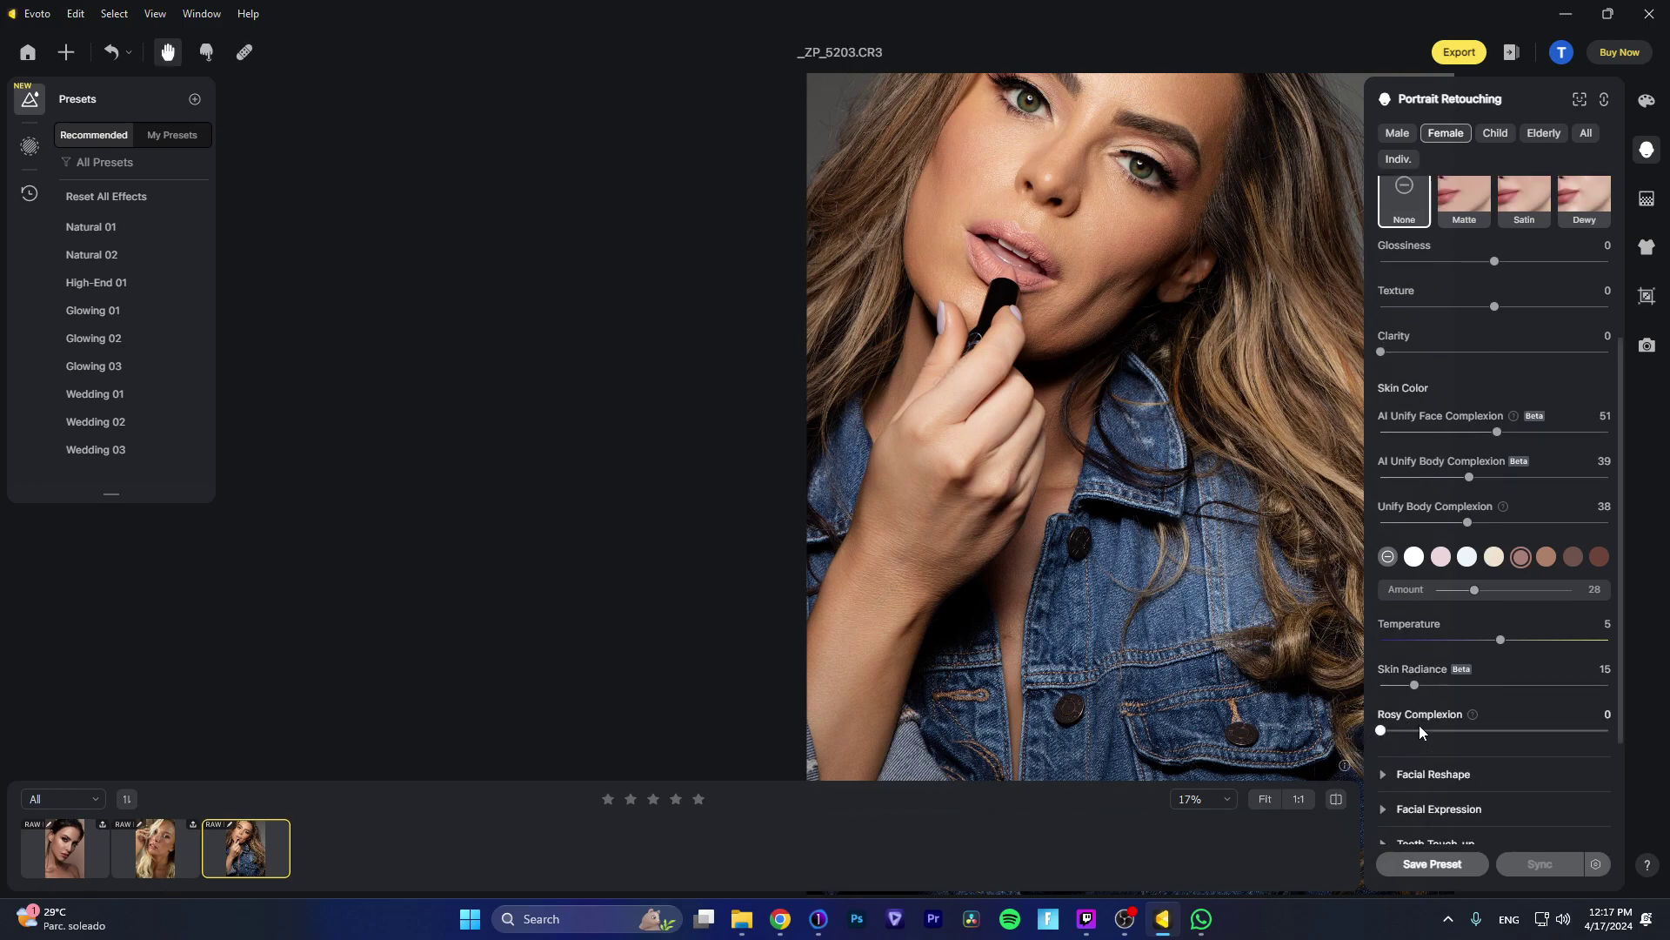
Step: Collapse the Skin Retouching settings and open the Facial Reshape controls for the eyes
scroll(1392, 409, "up", 4)
scroll(1392, 409, "up", 1)
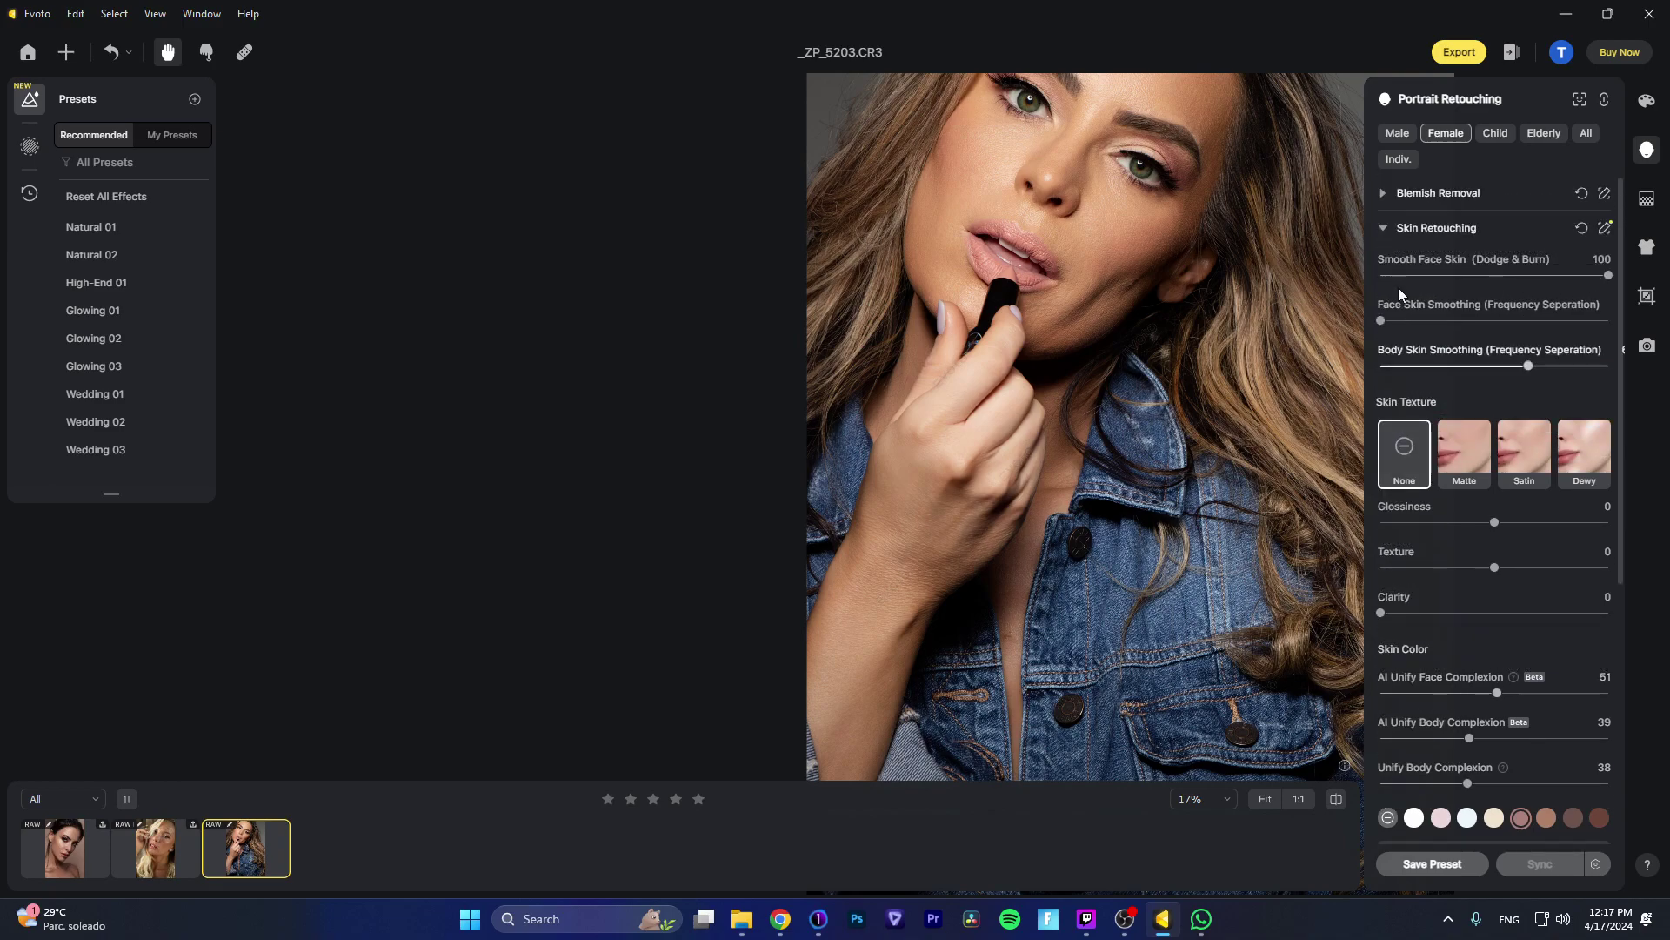
left_click(1380, 227)
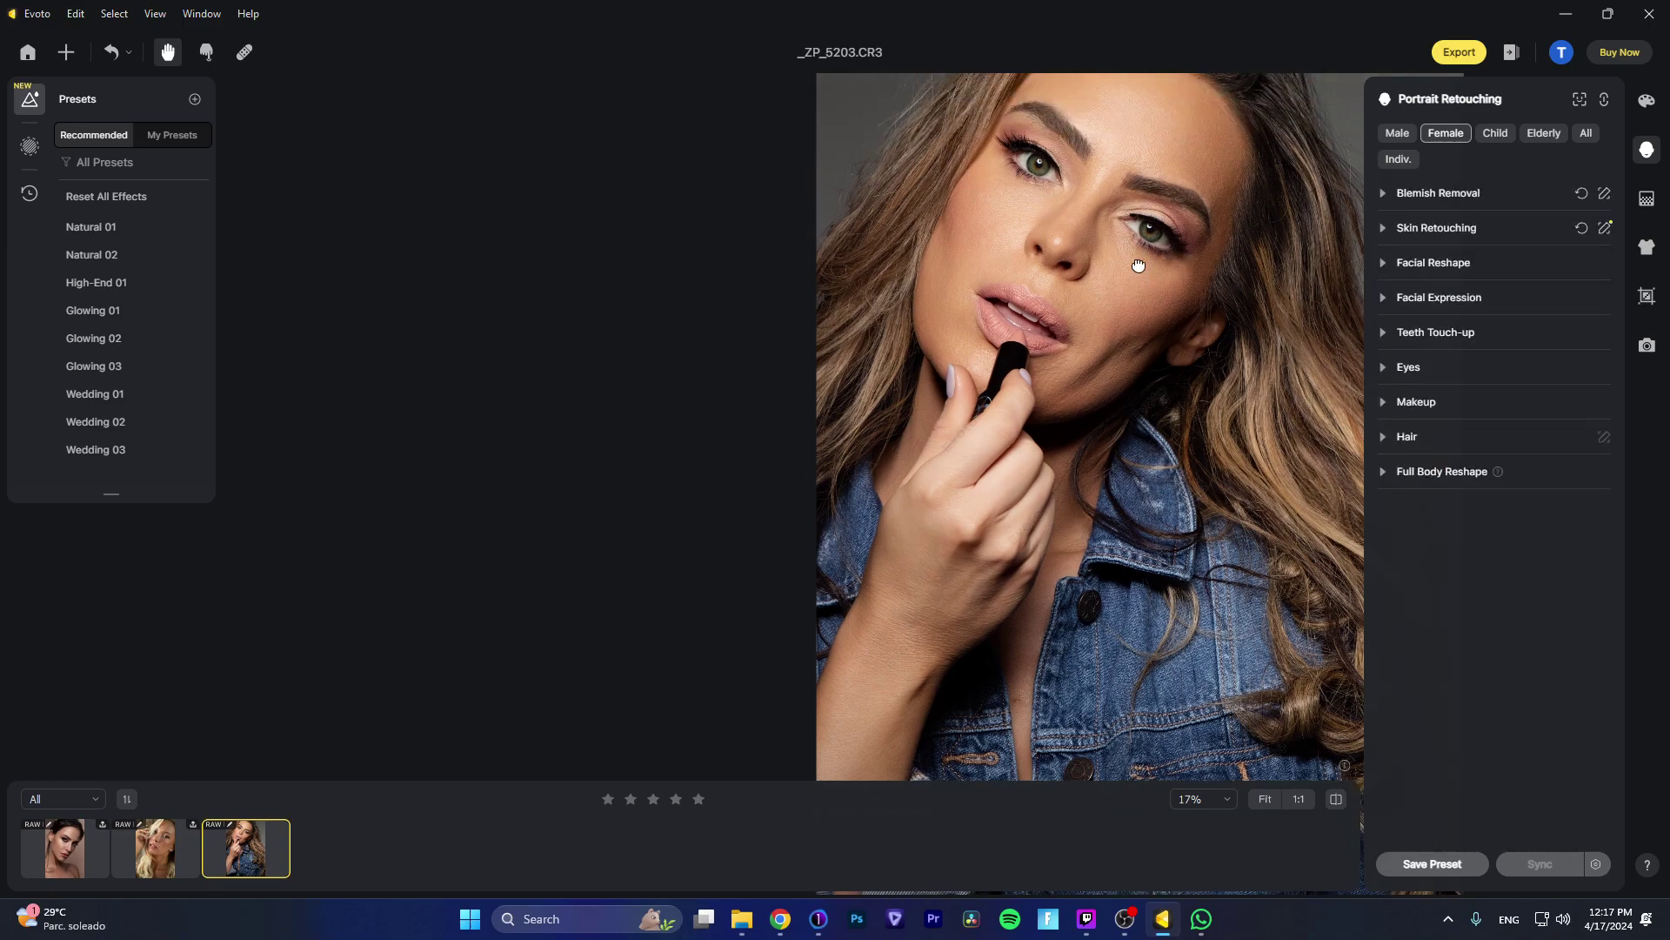
left_click(1382, 263)
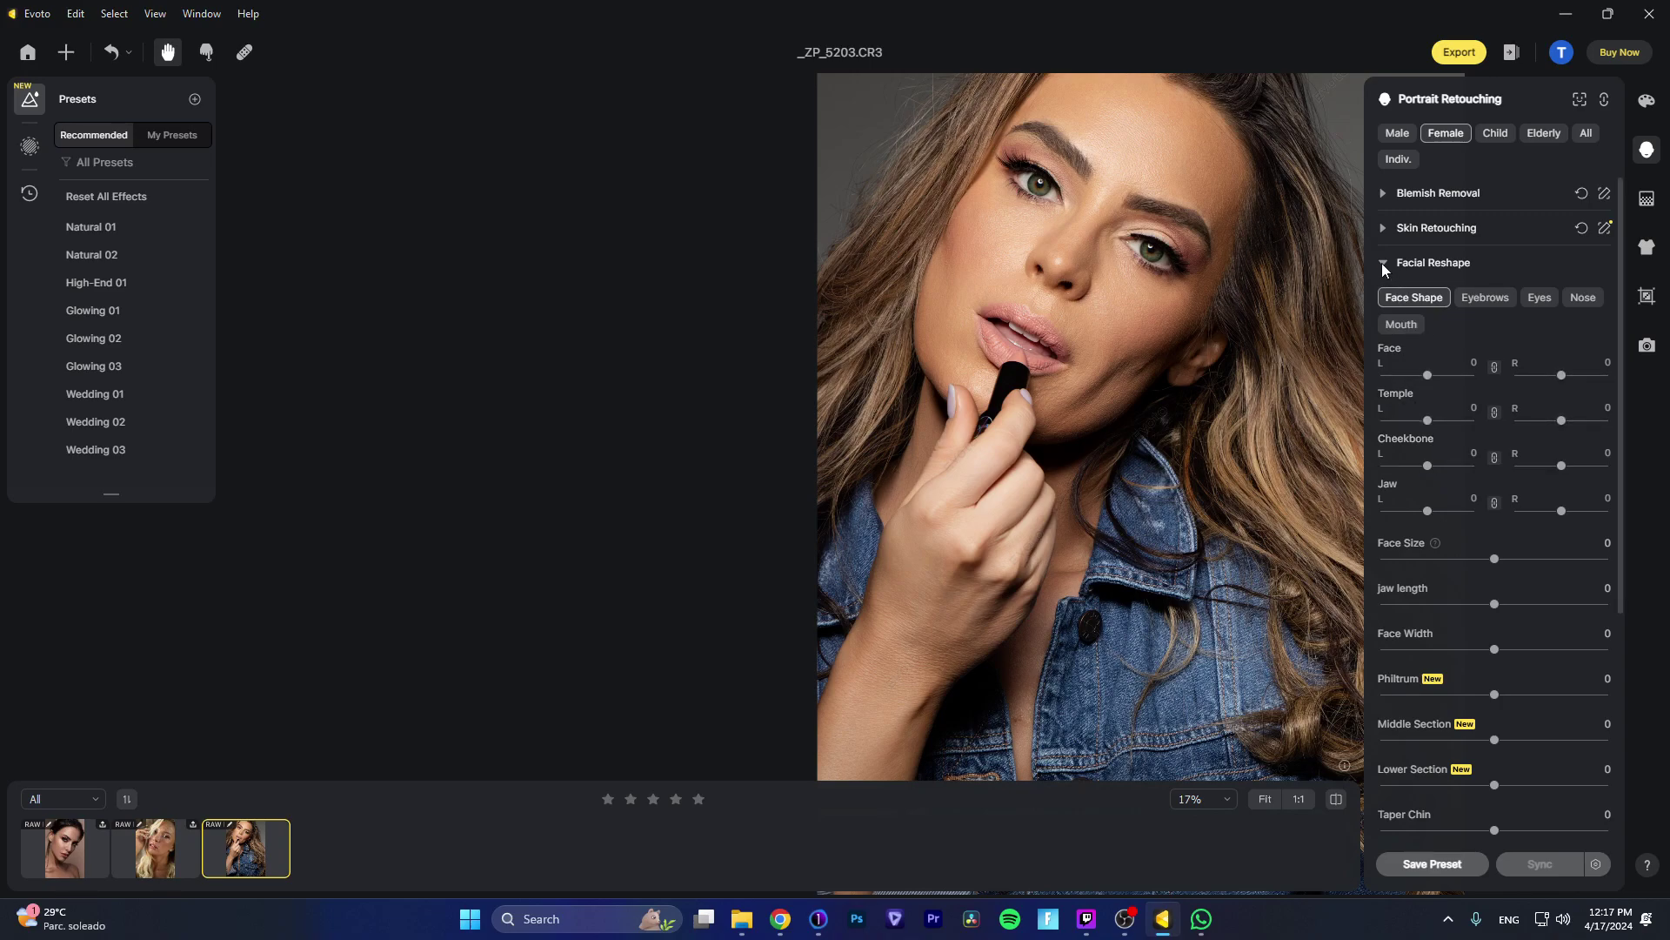
left_click(1538, 298)
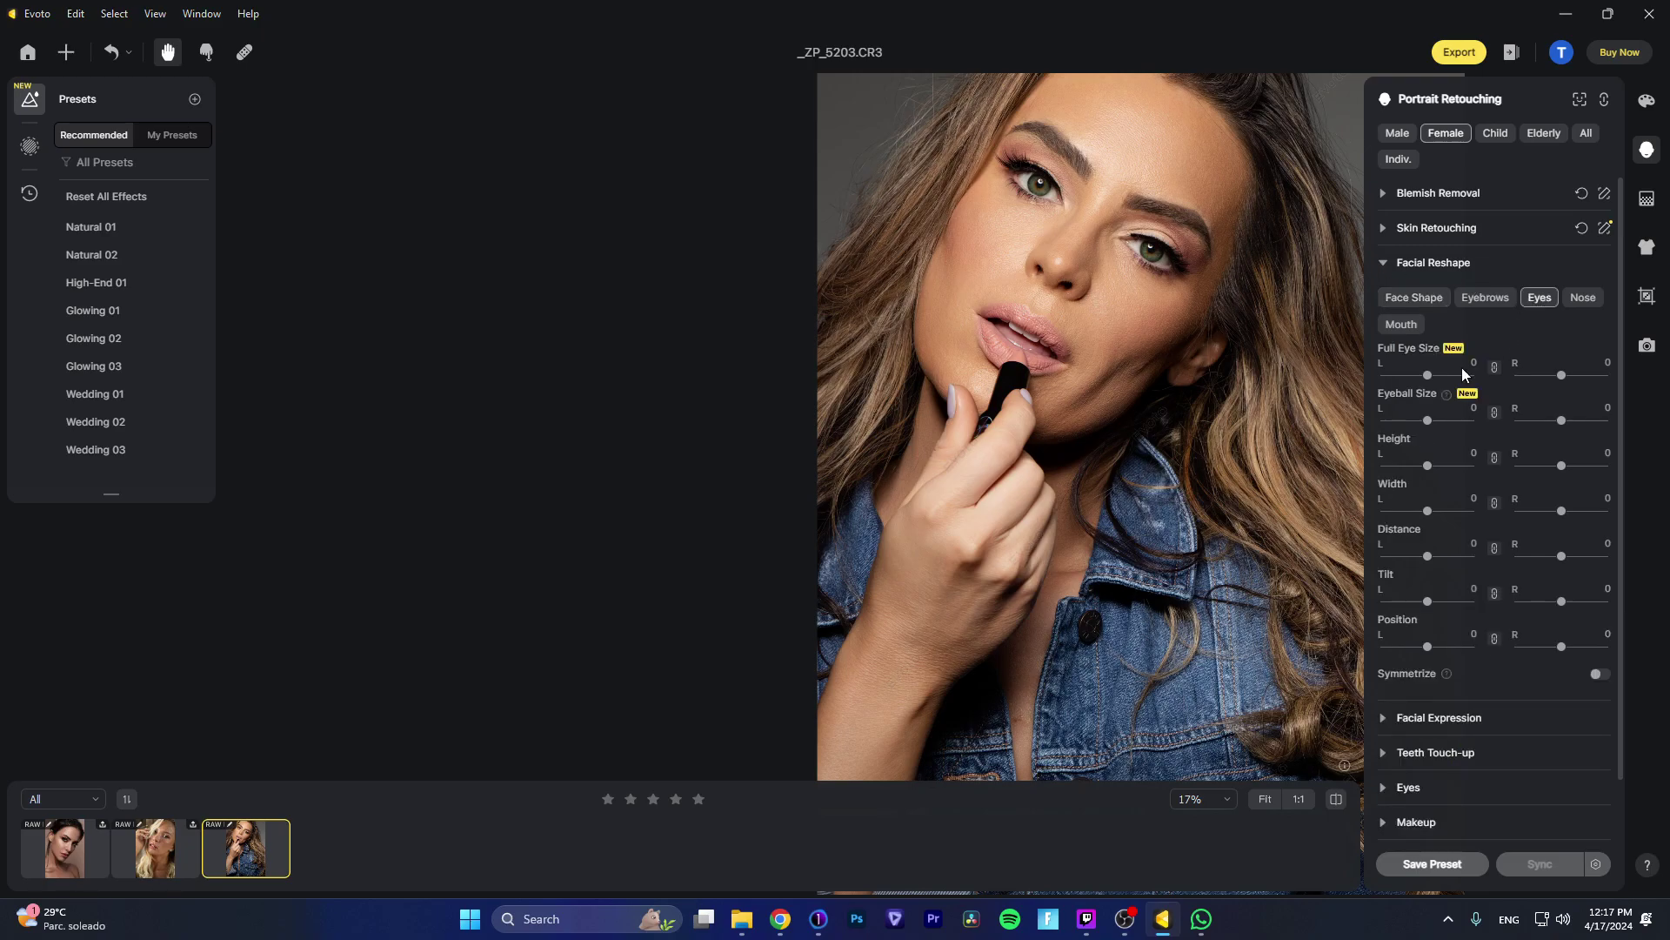
Step: Set Eyeball Size to -48 for the left eye and -24 for the right, and try the left eye Height at 24 before resetting it to 0
scroll(1062, 347, "up", 5)
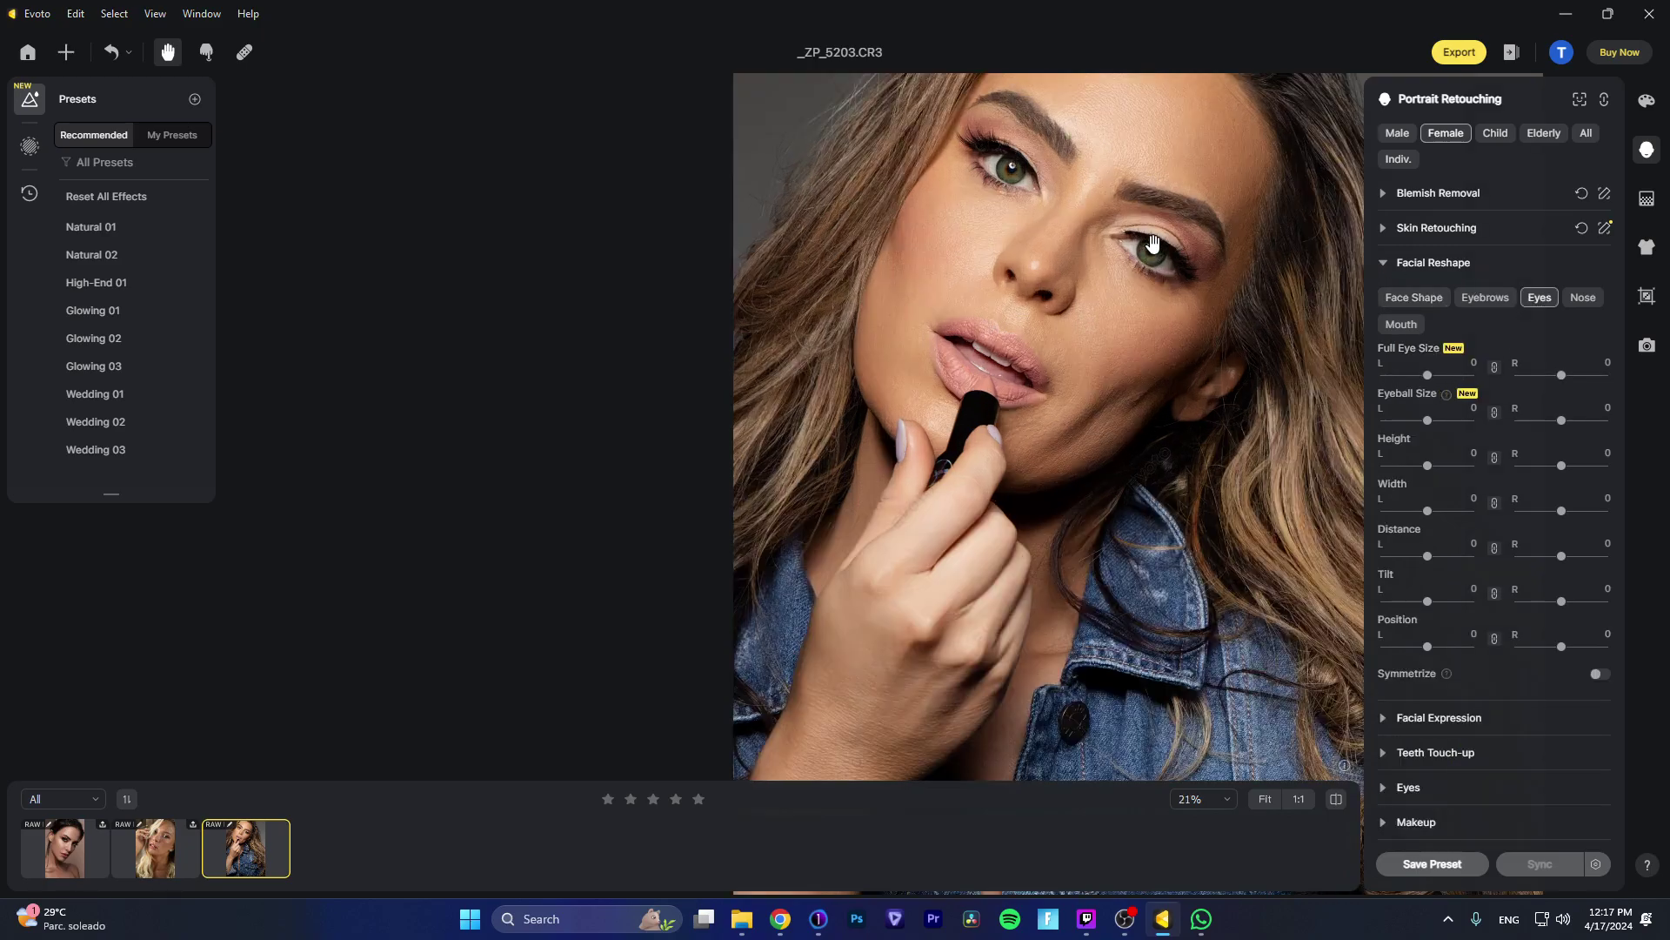
scroll(980, 317, "up", 3)
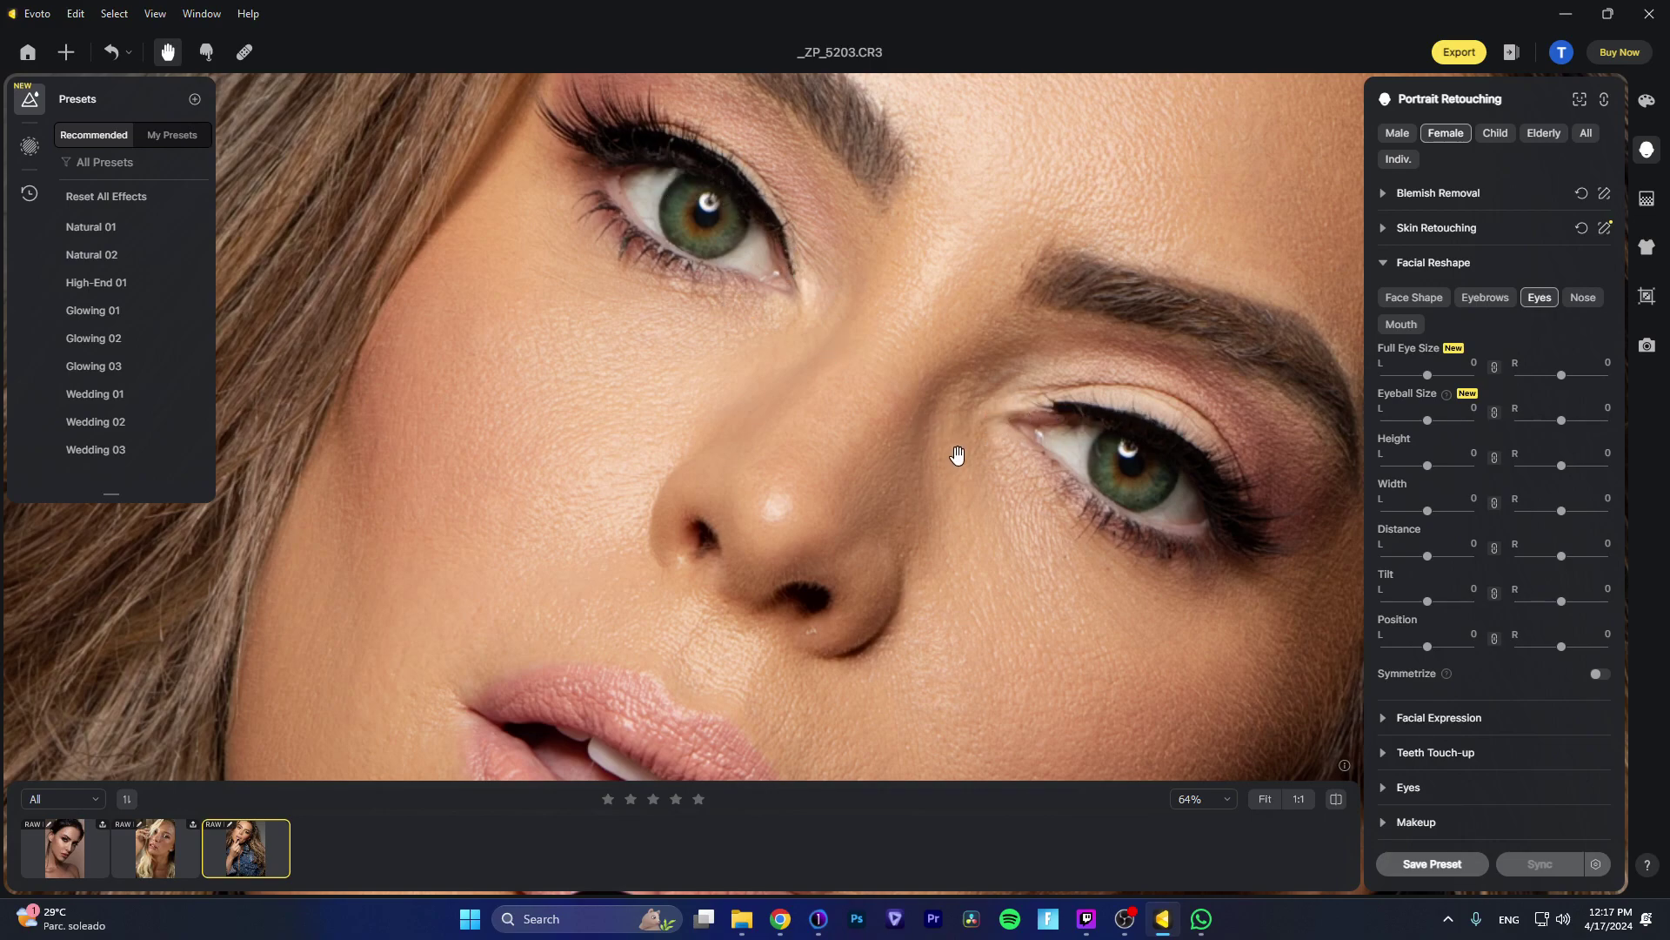
scroll(959, 453, "down", 5)
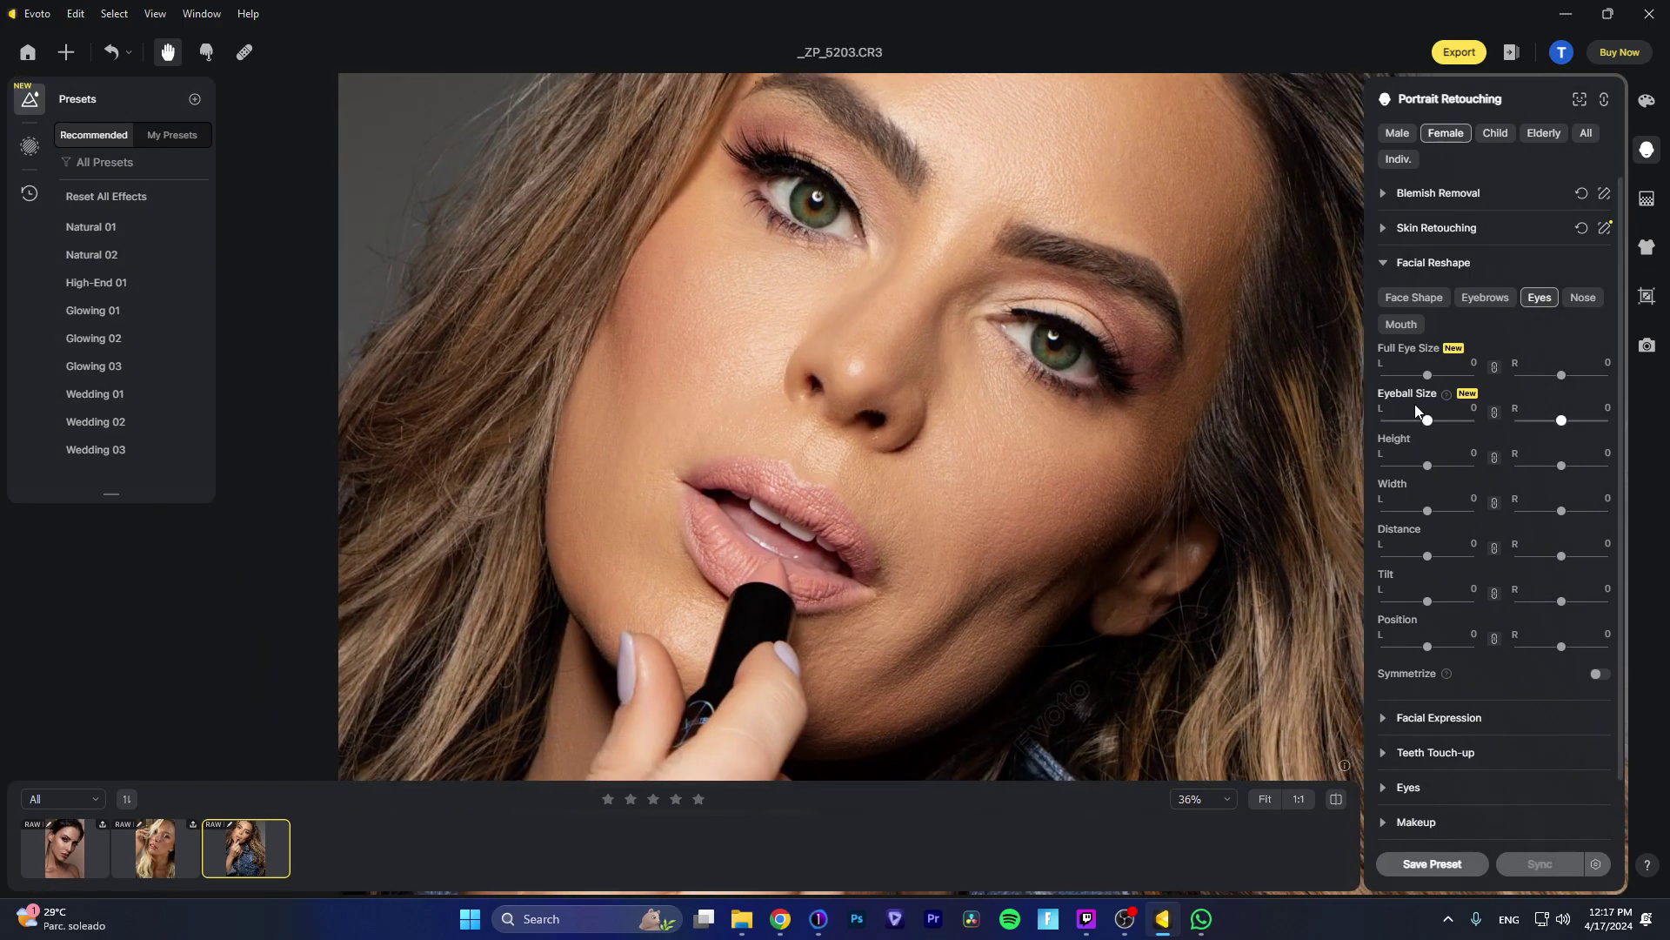
left_click_drag(1434, 419, 1424, 422)
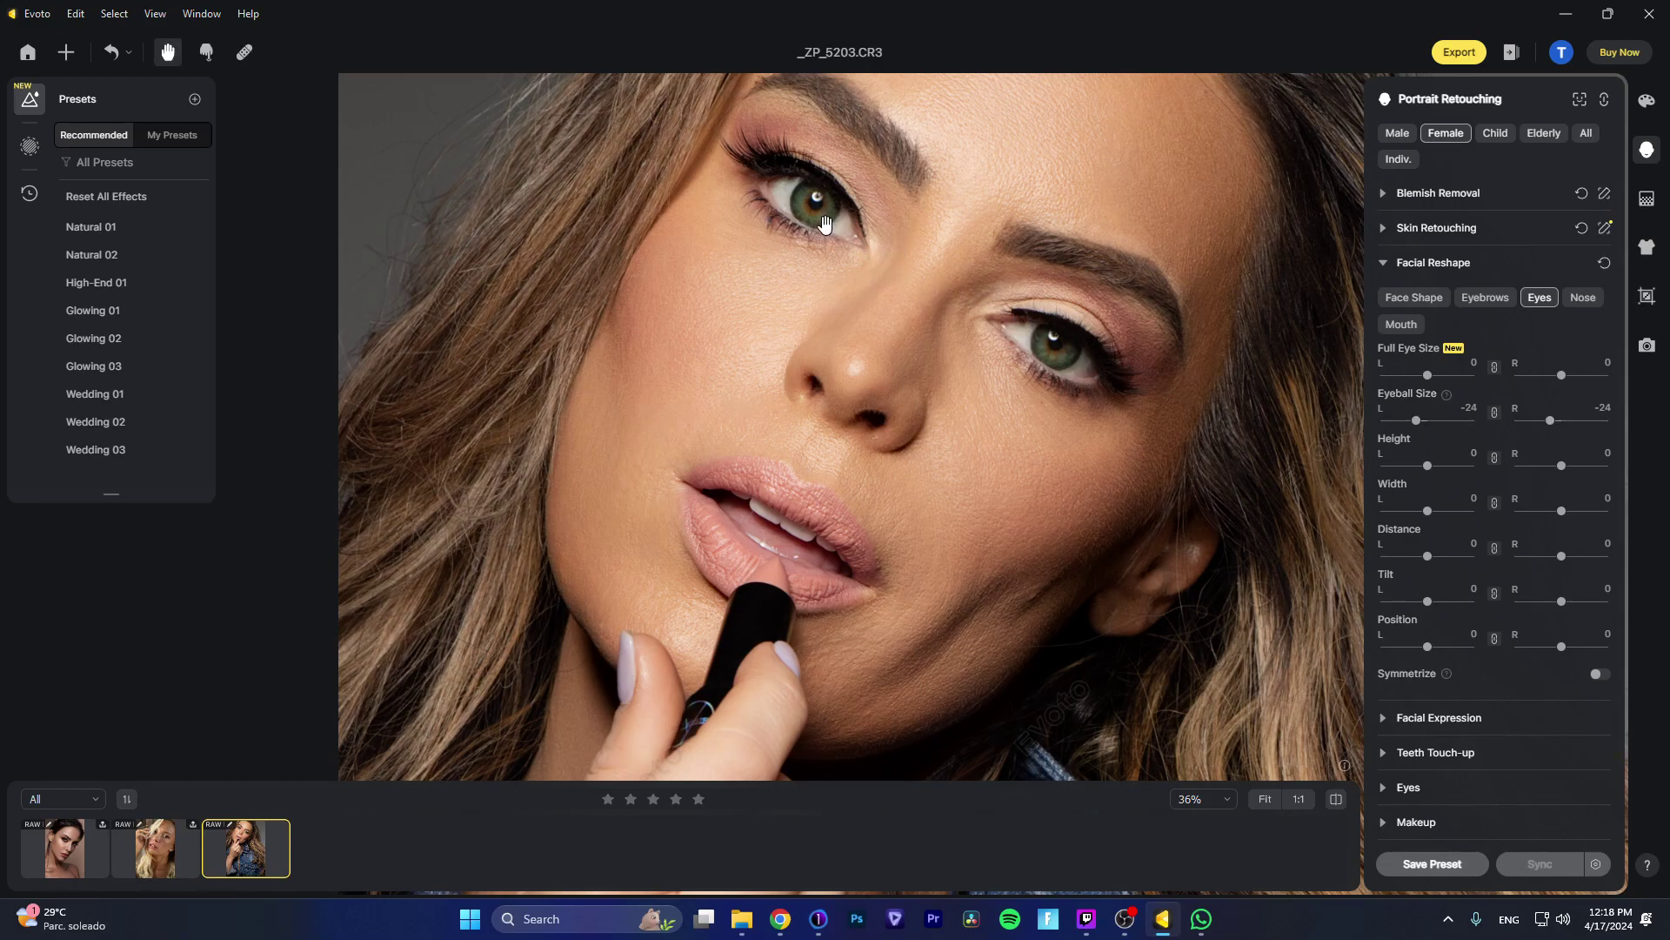
left_click_drag(1416, 420, 1404, 421)
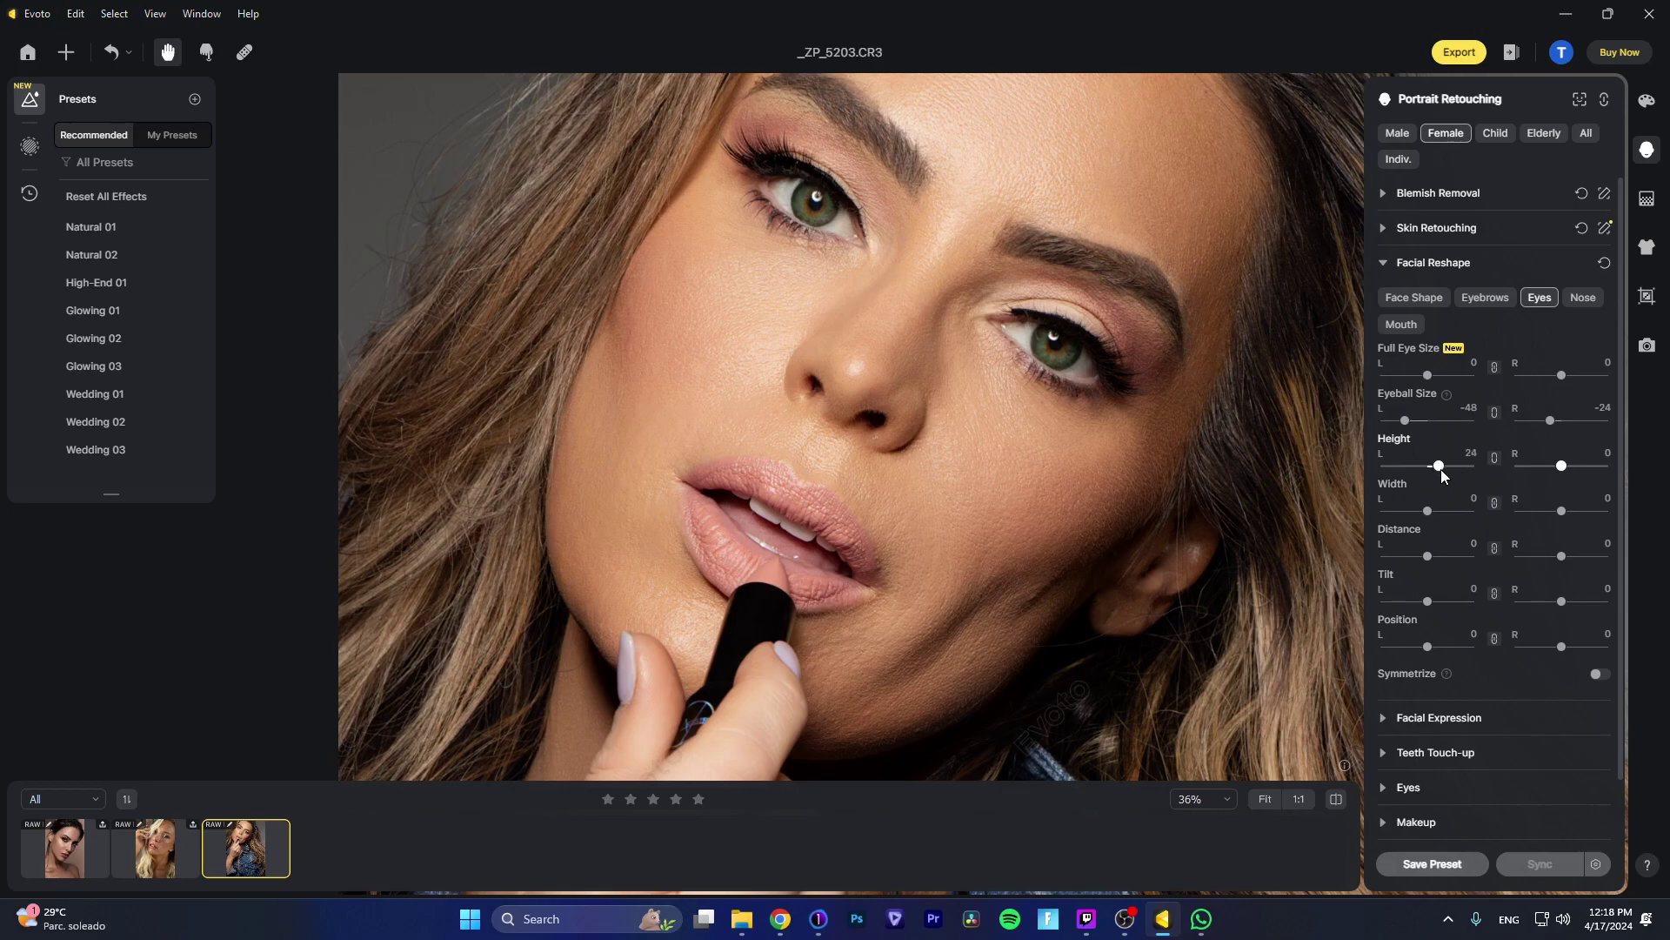
mouse_move(1433, 470)
left_mouse_down()
mouse_move(1451, 470)
mouse_move(1437, 470)
left_mouse_up()
double_click(1433, 466)
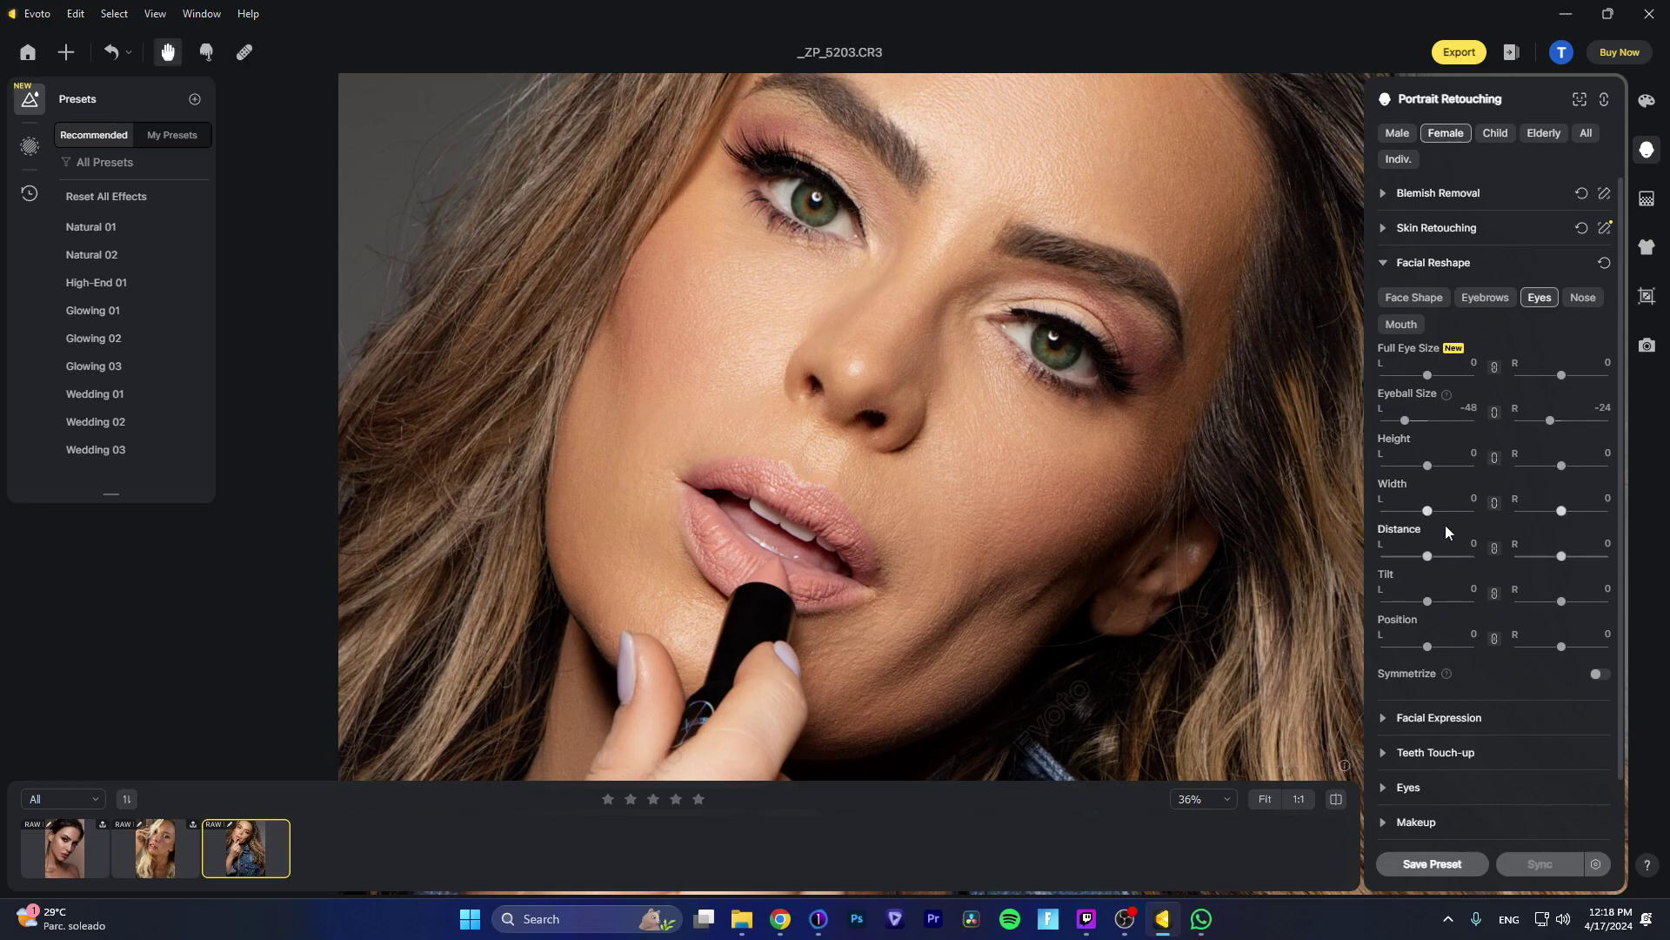
Step: Try the left eye Width at 17 before resetting it, set its Tilt to 57 and Position to 37, and close Facial Reshape
left_click_drag(1446, 518, 1439, 519)
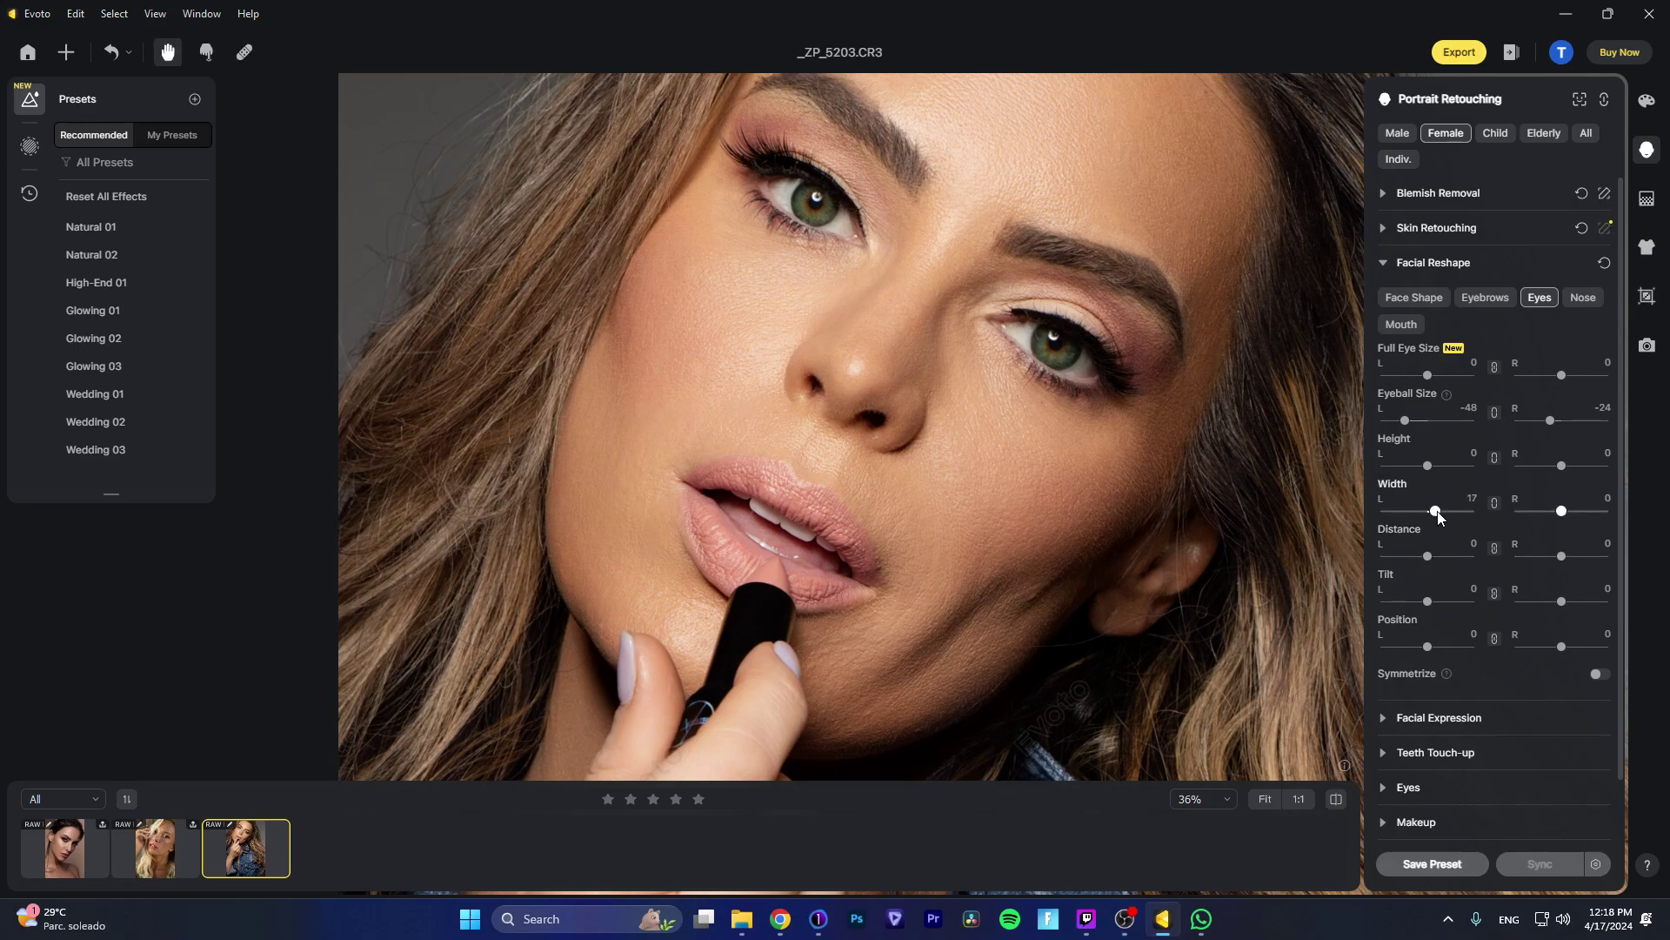
double_click(1436, 512)
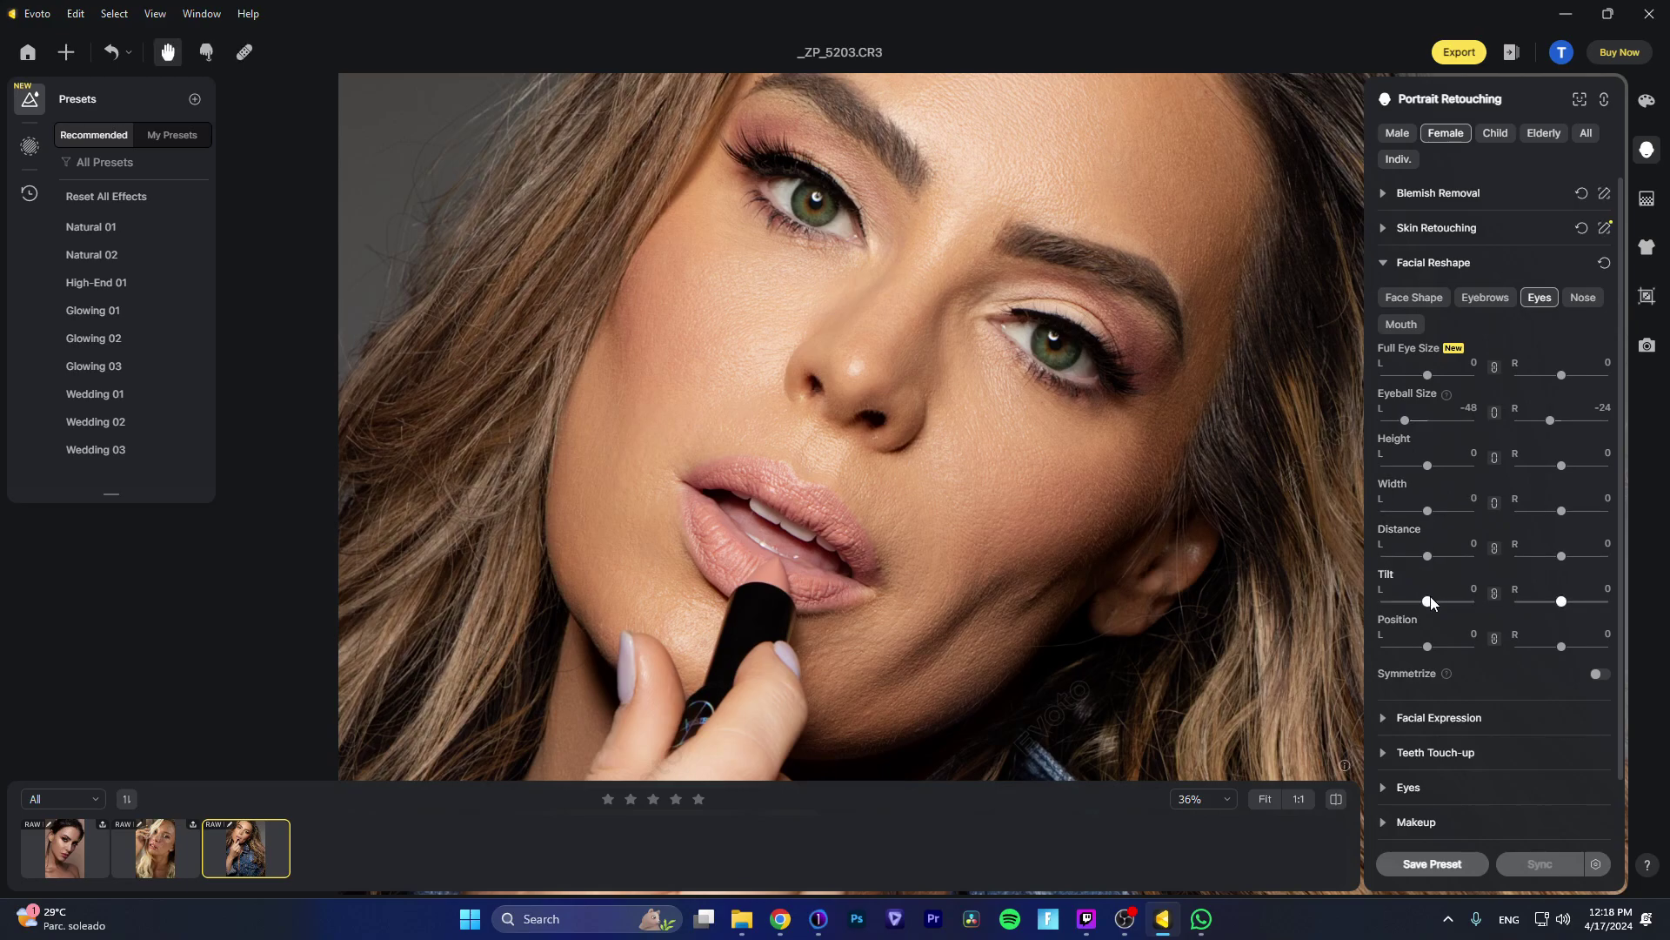
left_click_drag(1444, 604, 1454, 603)
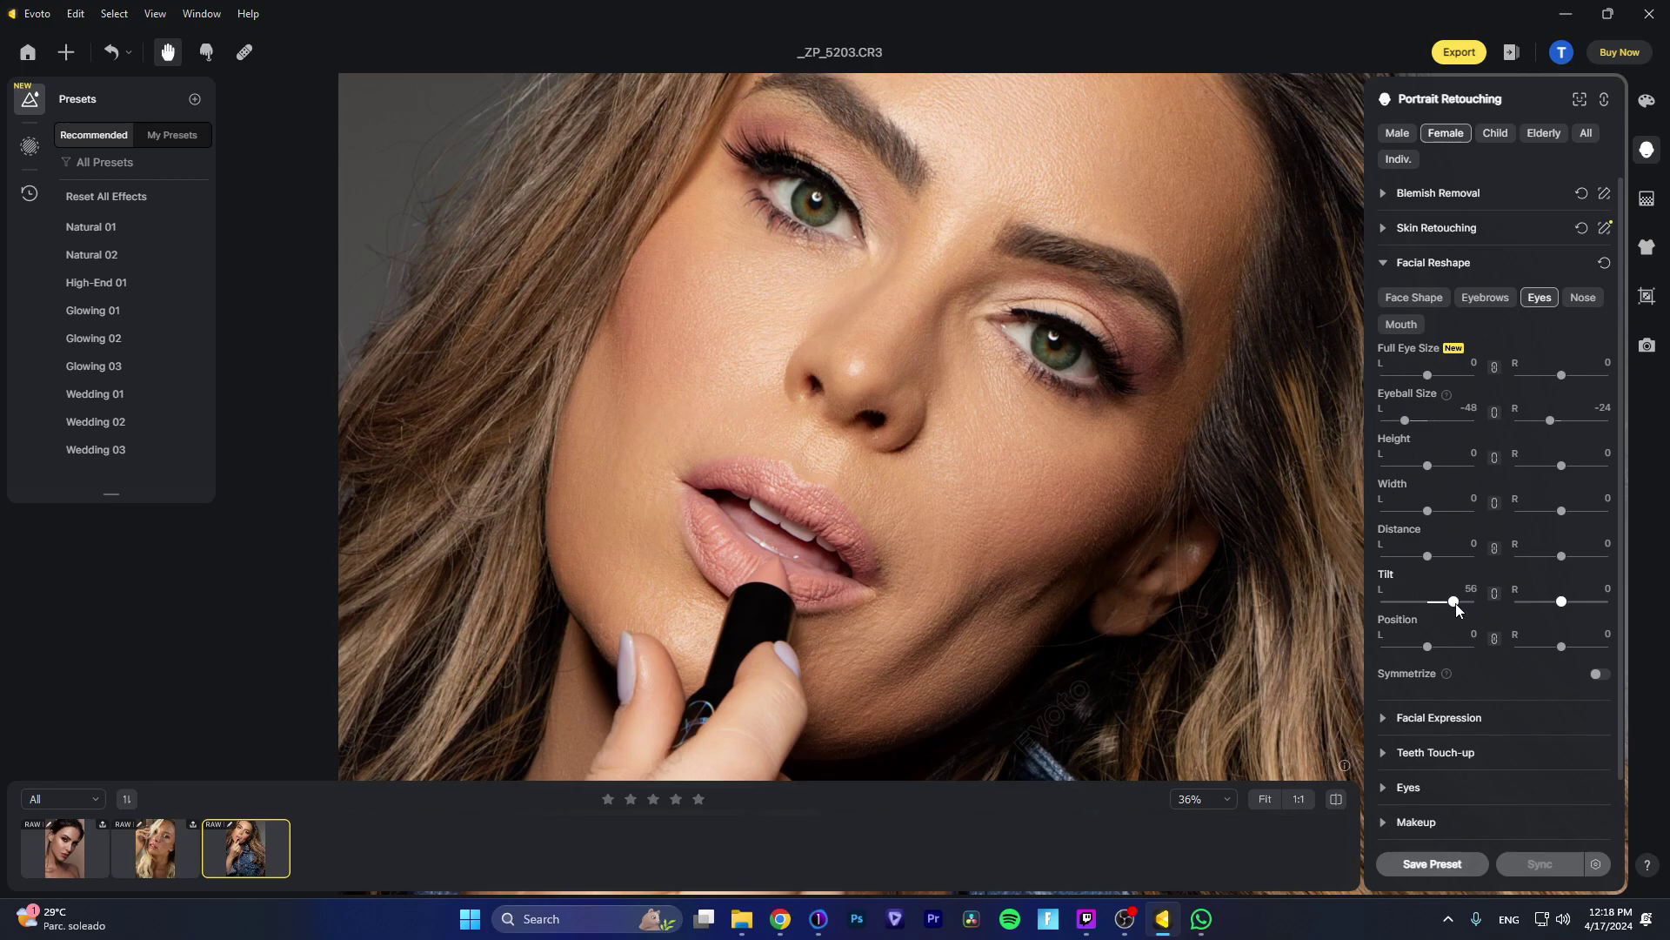
left_click(1446, 647)
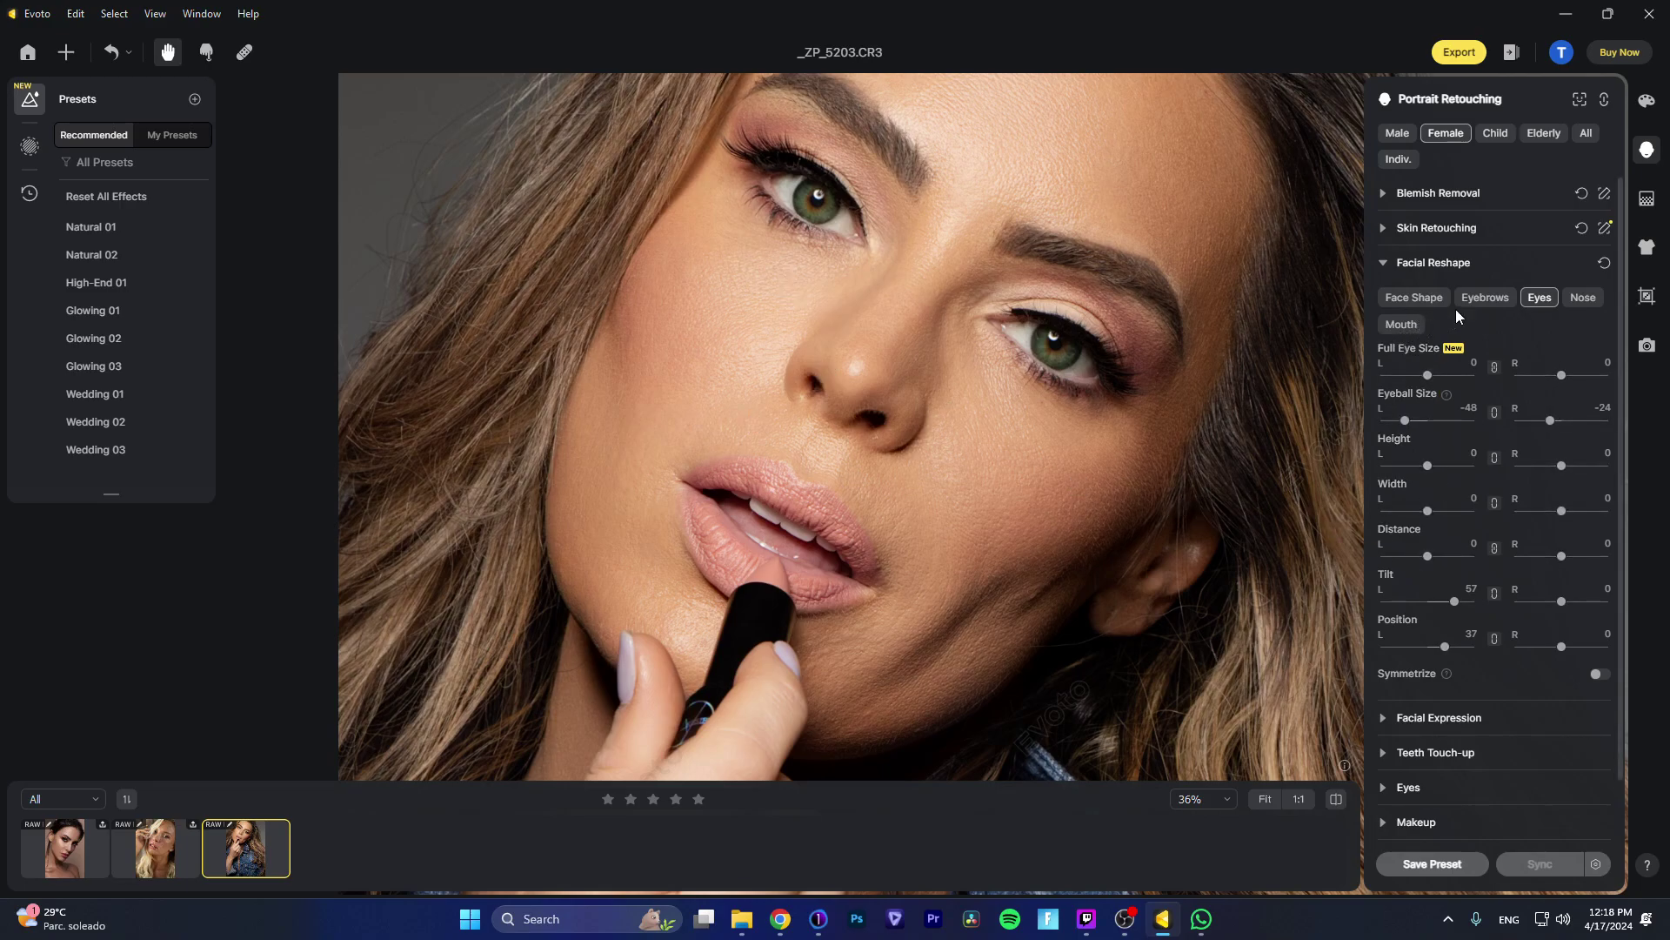
left_click(1489, 301)
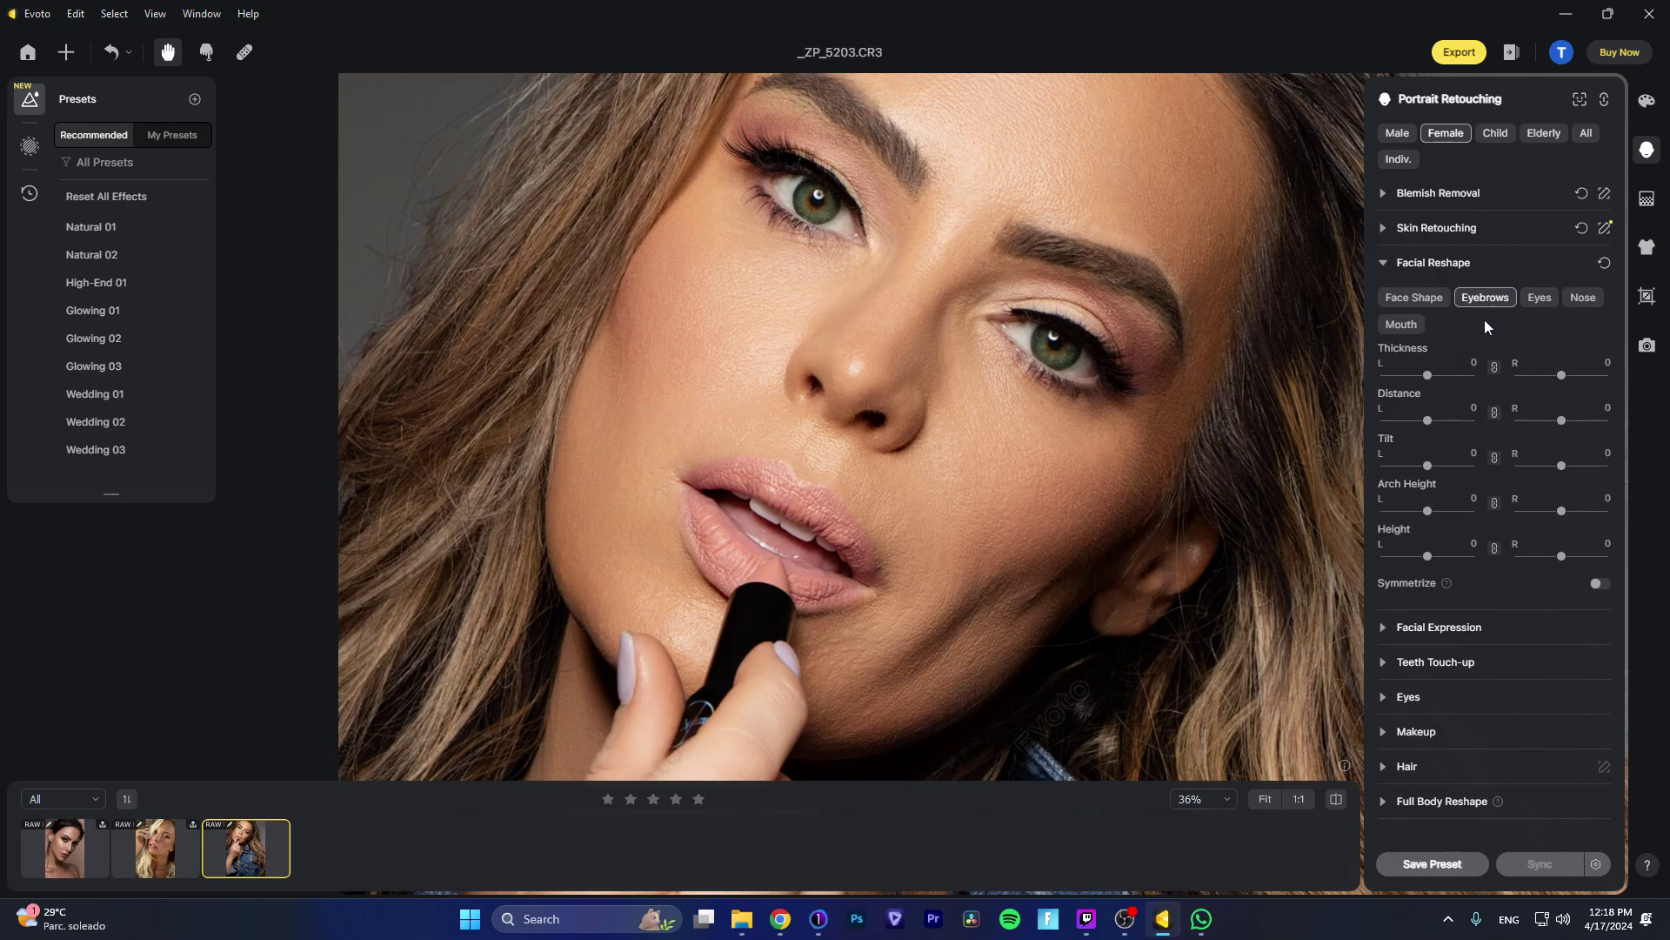
left_click(1382, 261)
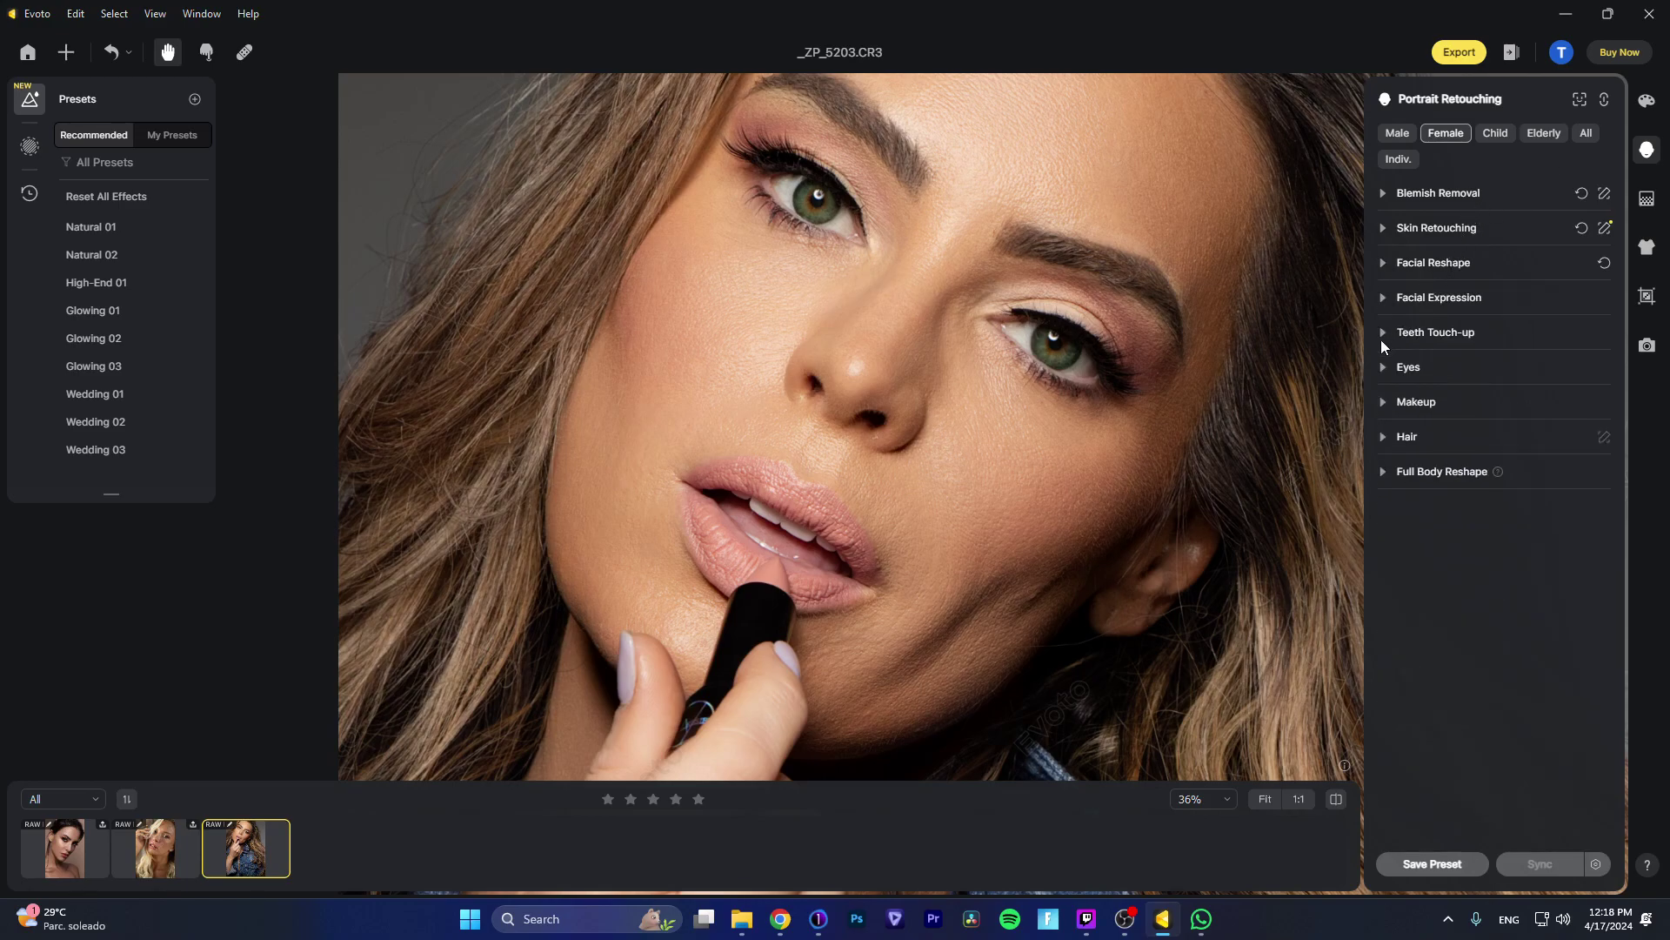
Step: Adjust the Lip Makeup with Amount at -18, Saturation at 11, Luminance at 8 and Dimensionality at 26
left_click(1384, 404)
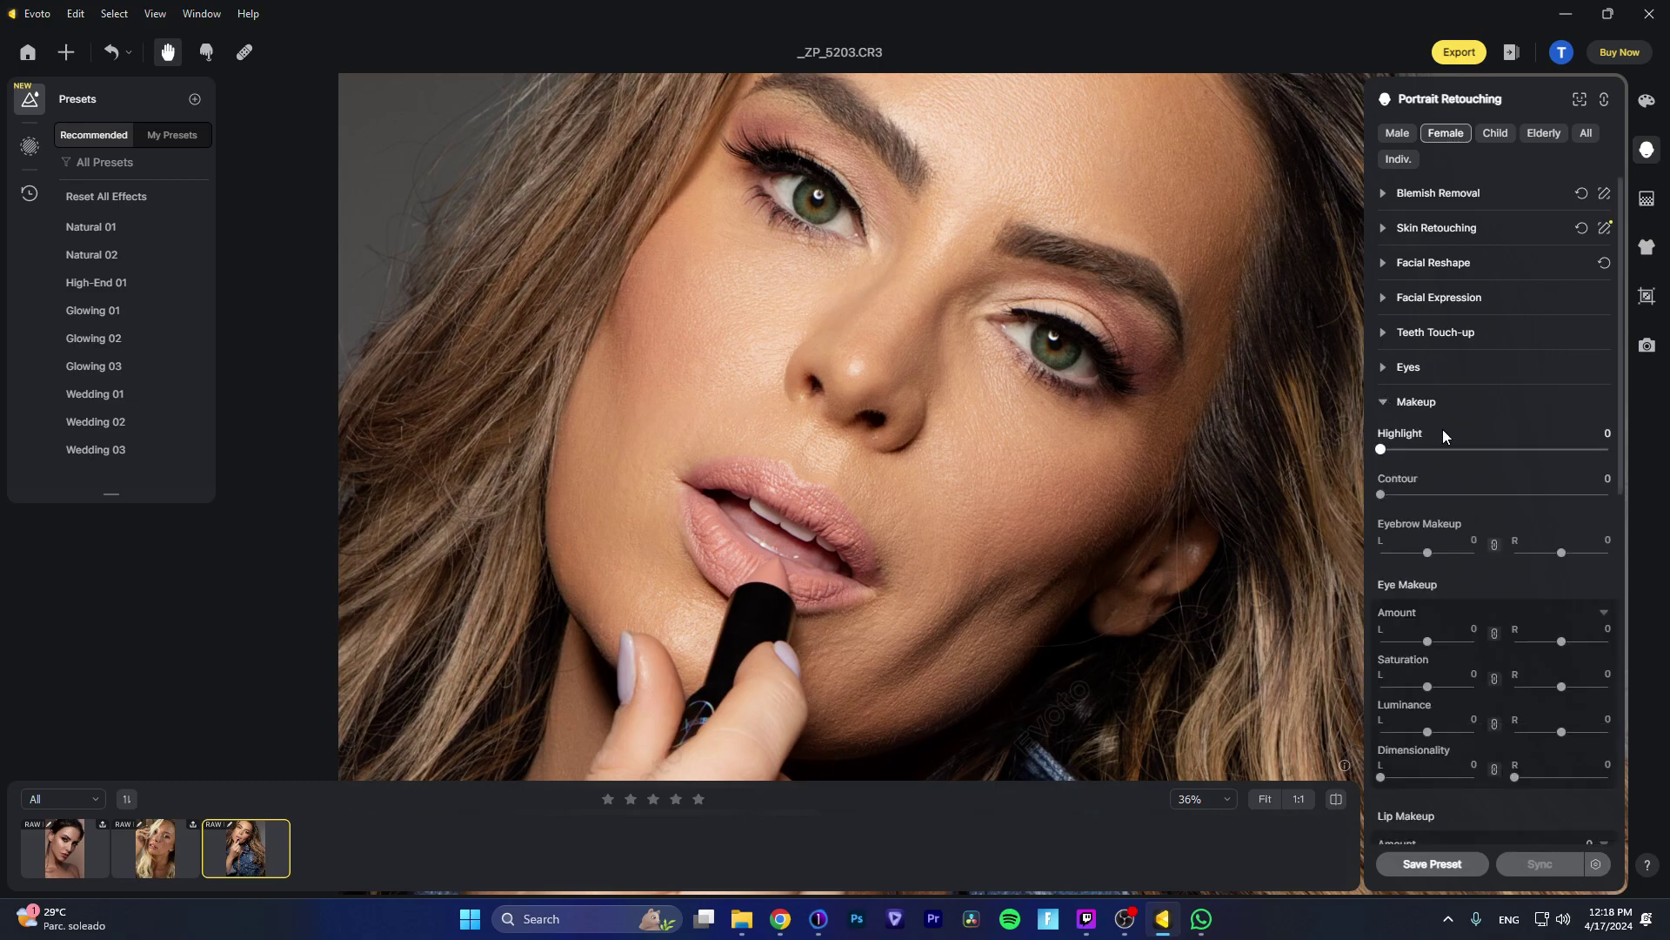
scroll(1446, 435, "down", 1)
scroll(1448, 442, "down", 4)
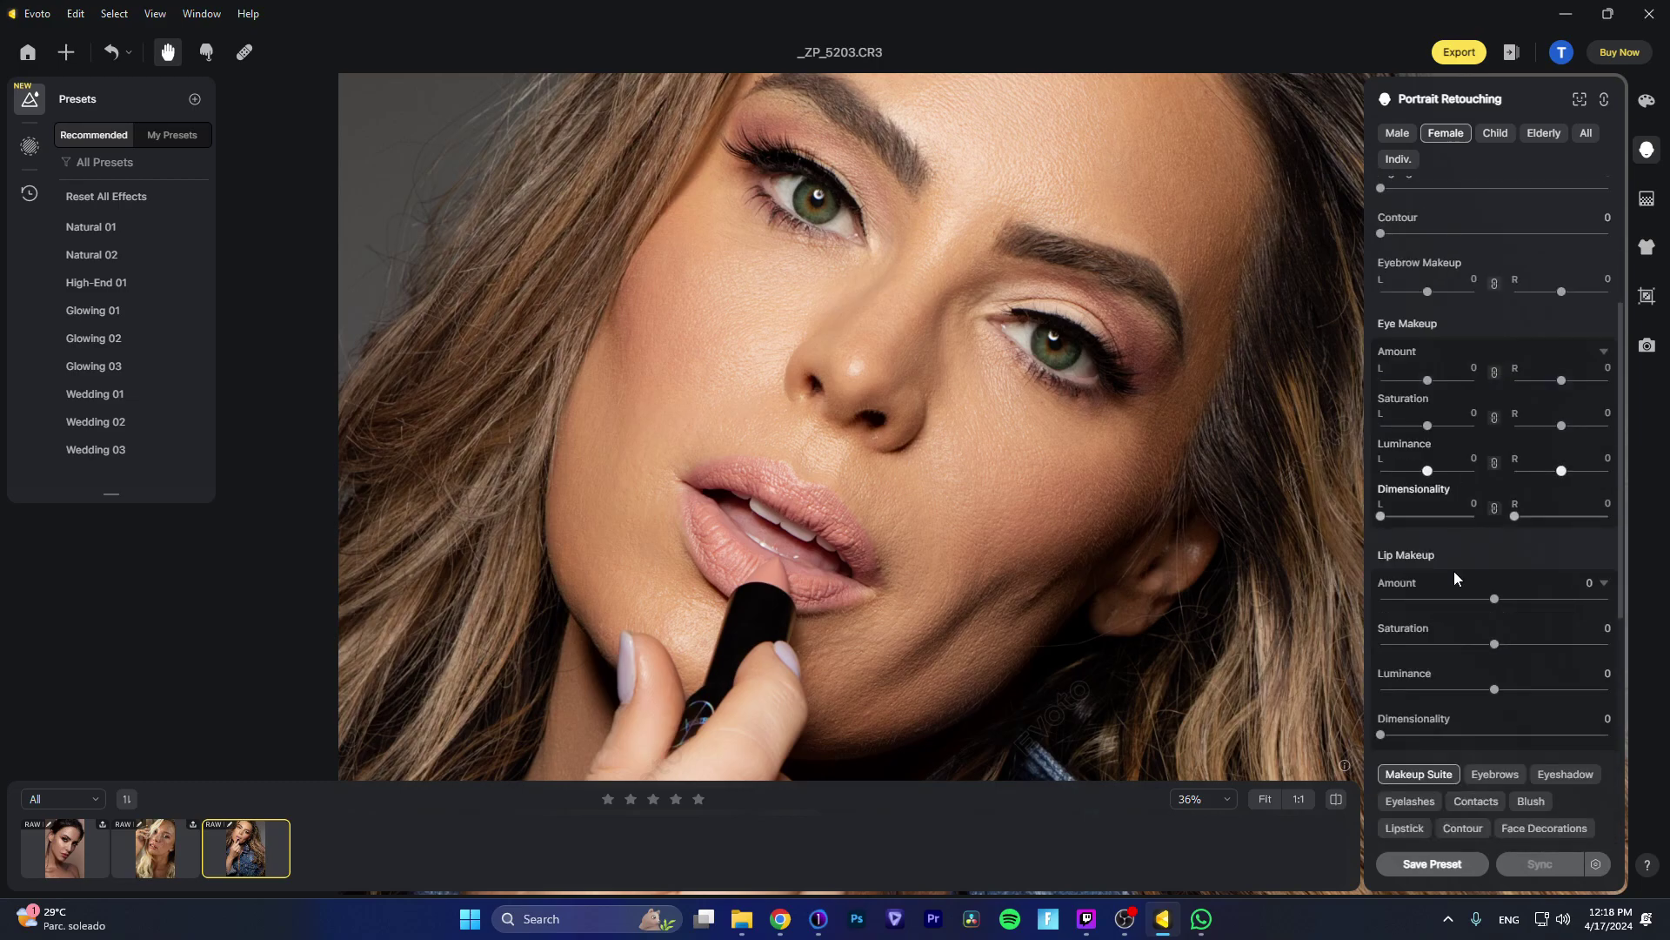
left_click_drag(1510, 603, 1510, 649)
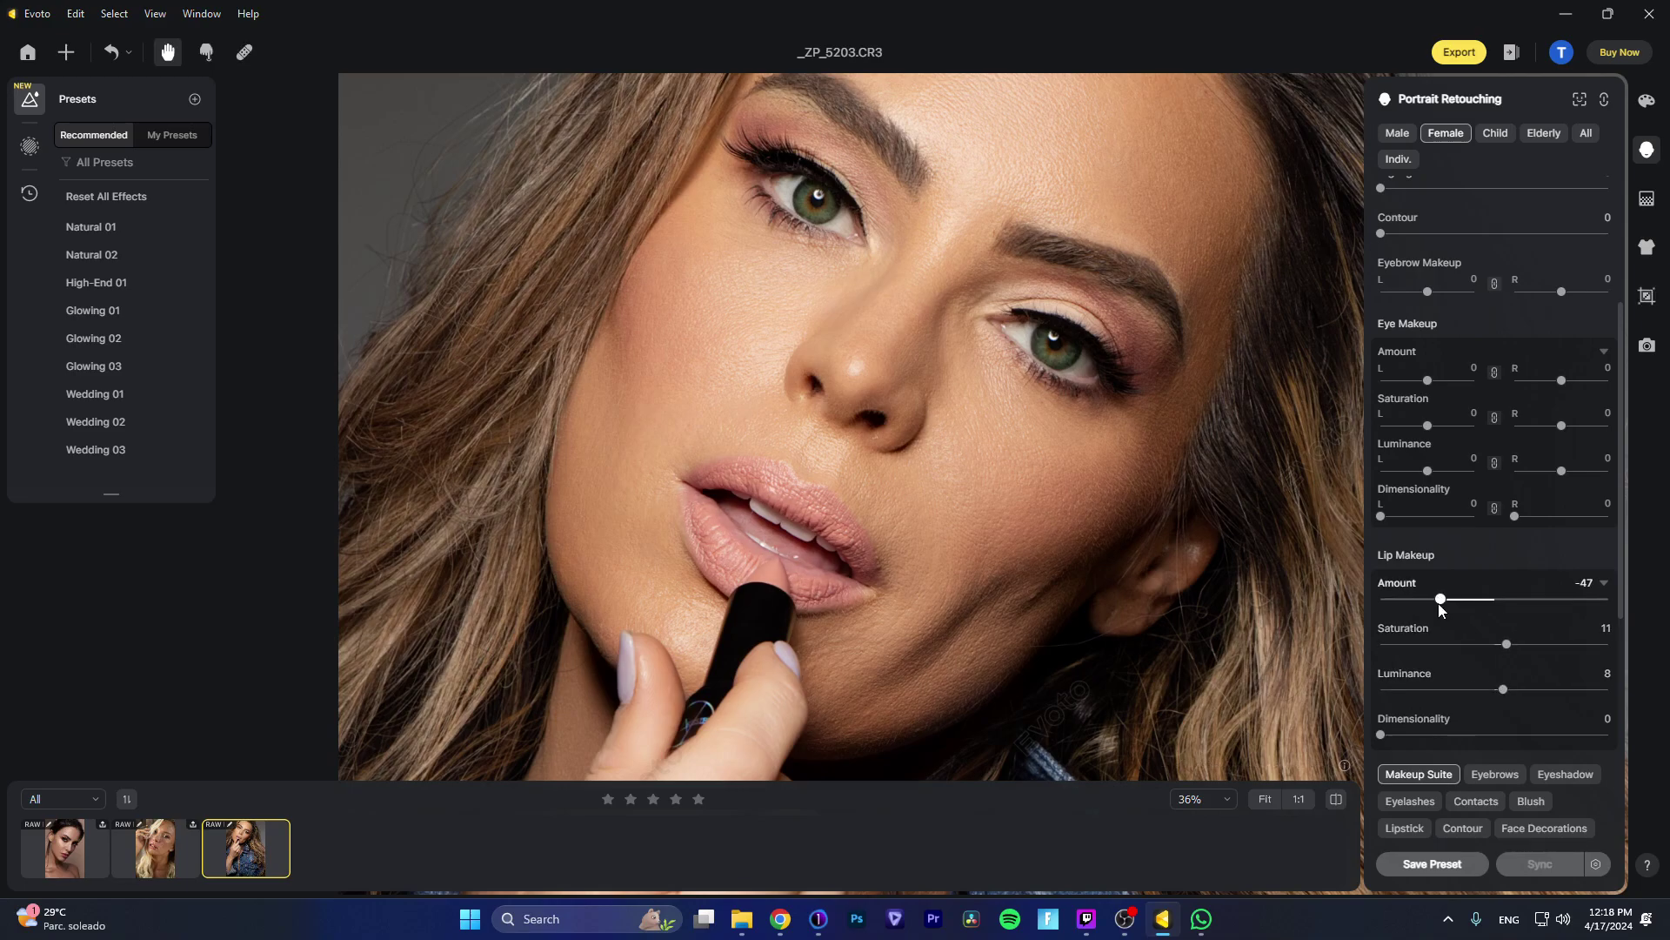
left_click_drag(1438, 602, 1474, 602)
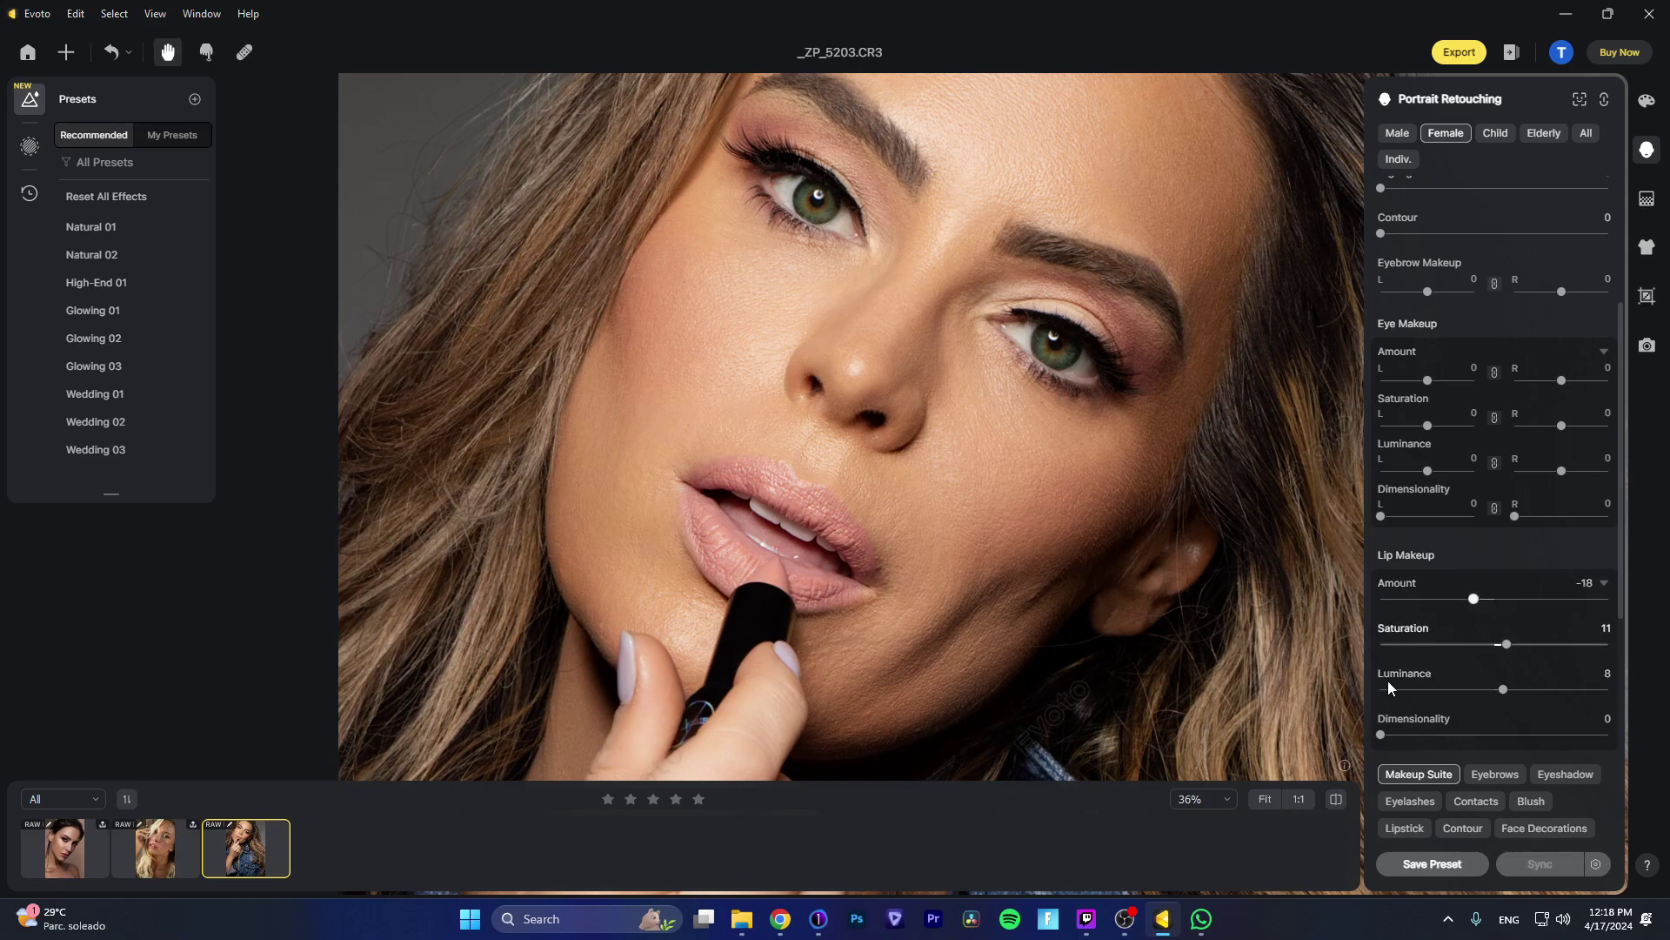
left_click_drag(1413, 734, 1440, 734)
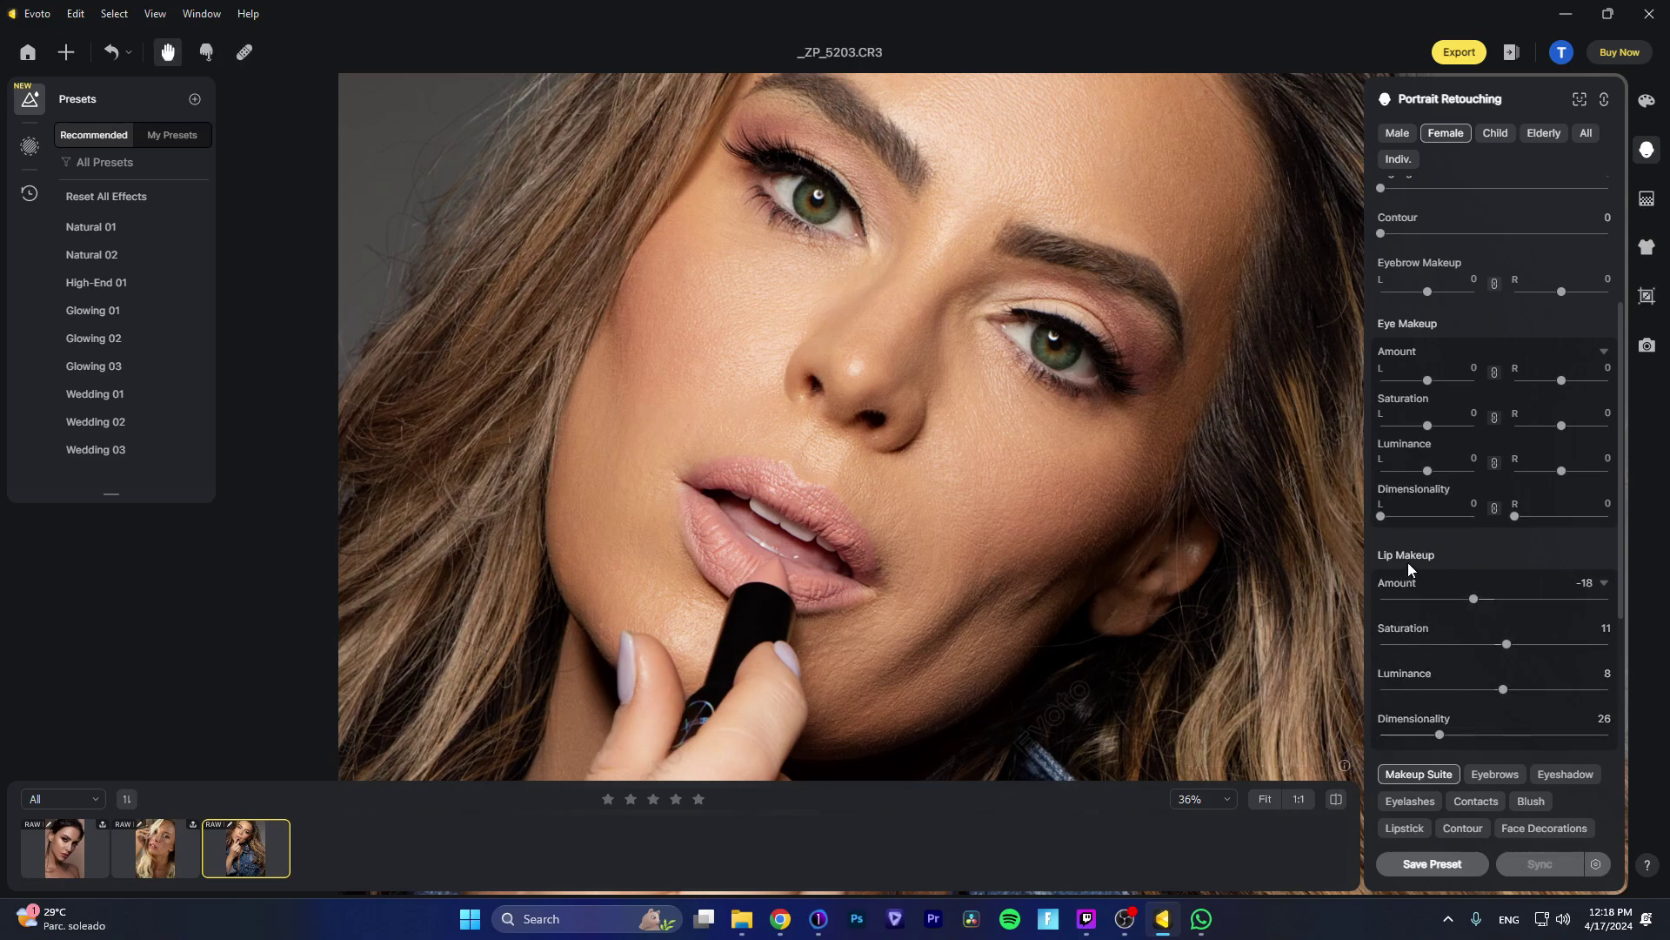
Step: Try the Eyebrows makeup styles 01 to 06 on the face and apply style 05
scroll(1407, 562, "down", 3)
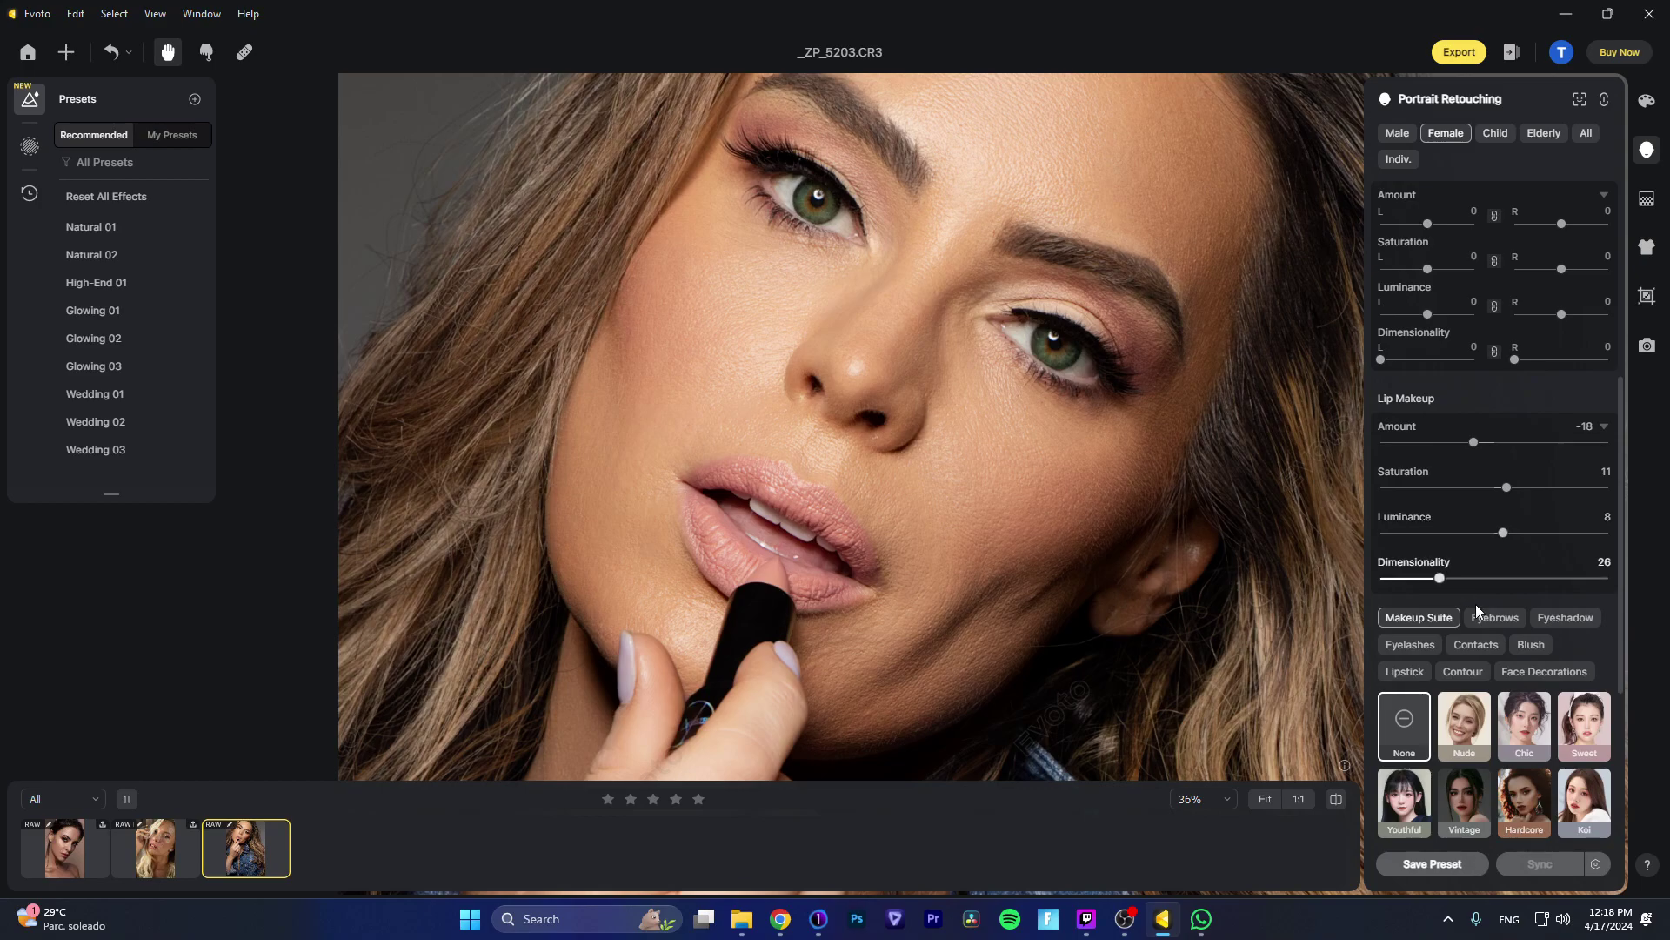
left_click(1481, 615)
scroll(1470, 643, "down", 1)
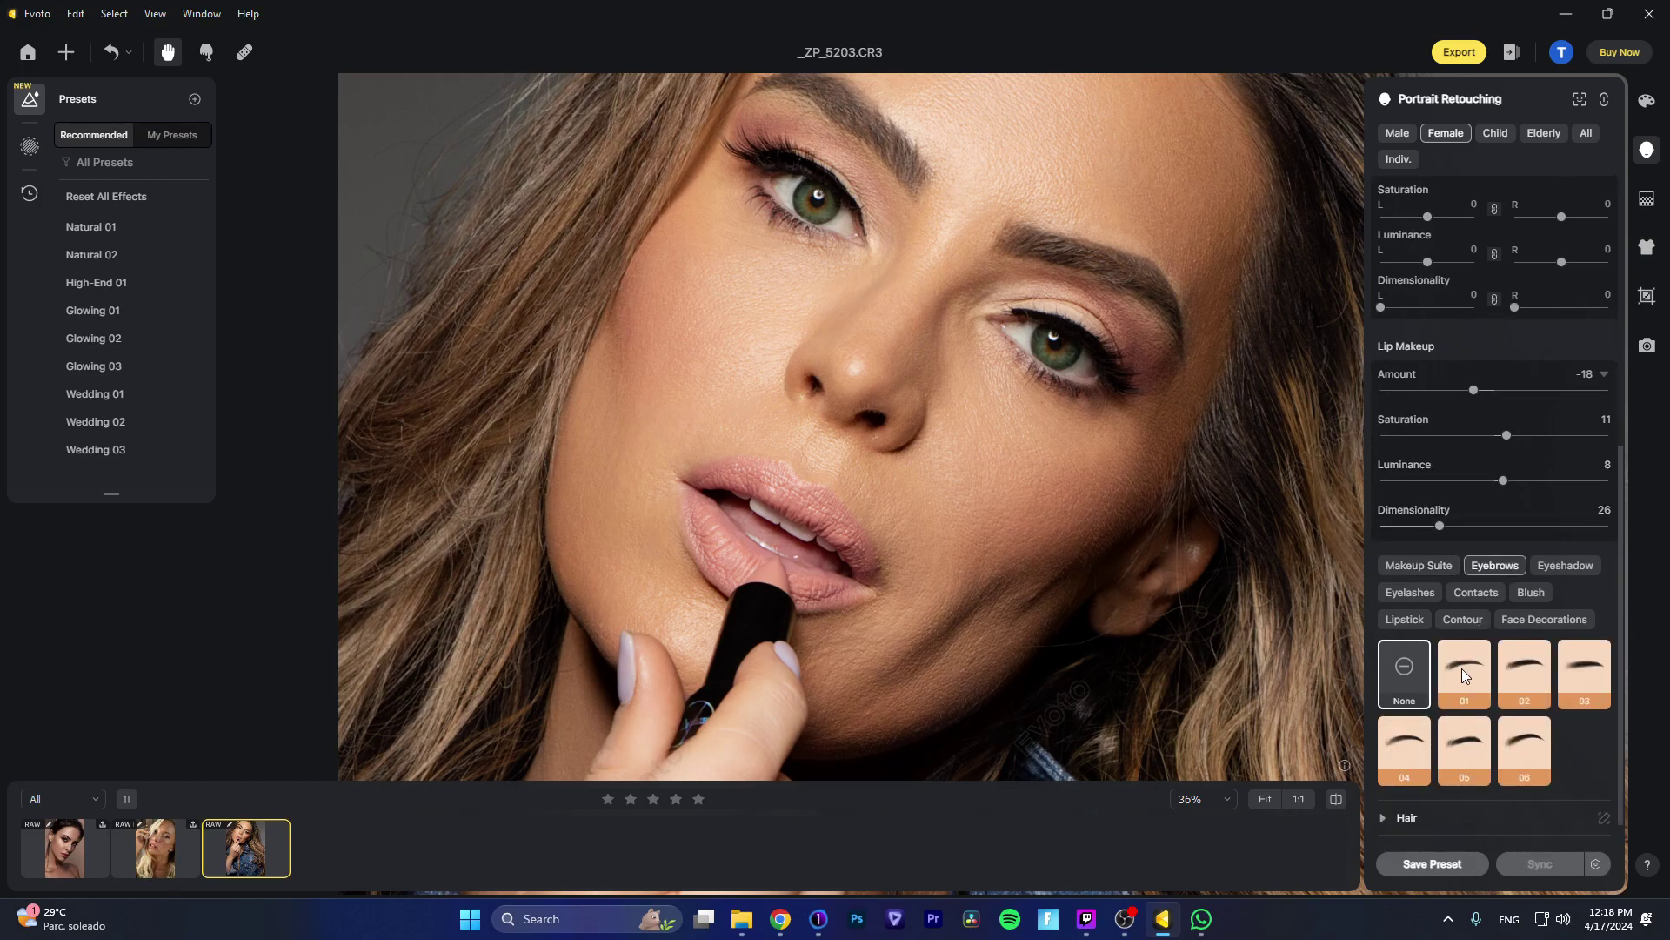
left_click(1462, 668)
left_click(1535, 670)
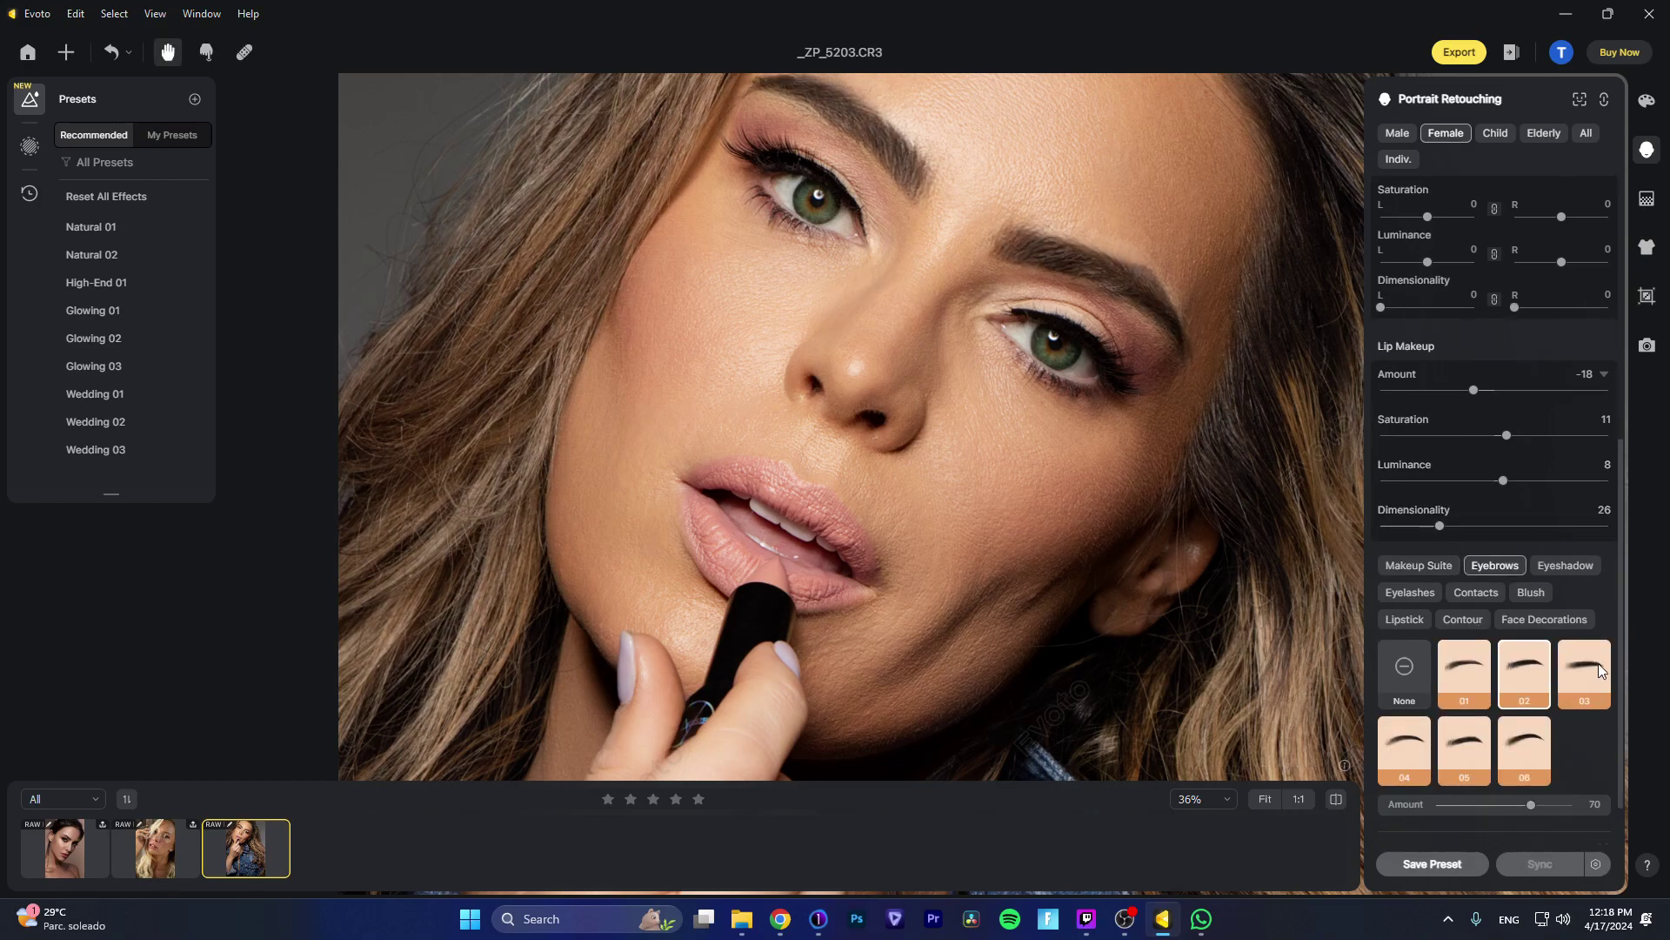
left_click(1599, 663)
left_click(1475, 672)
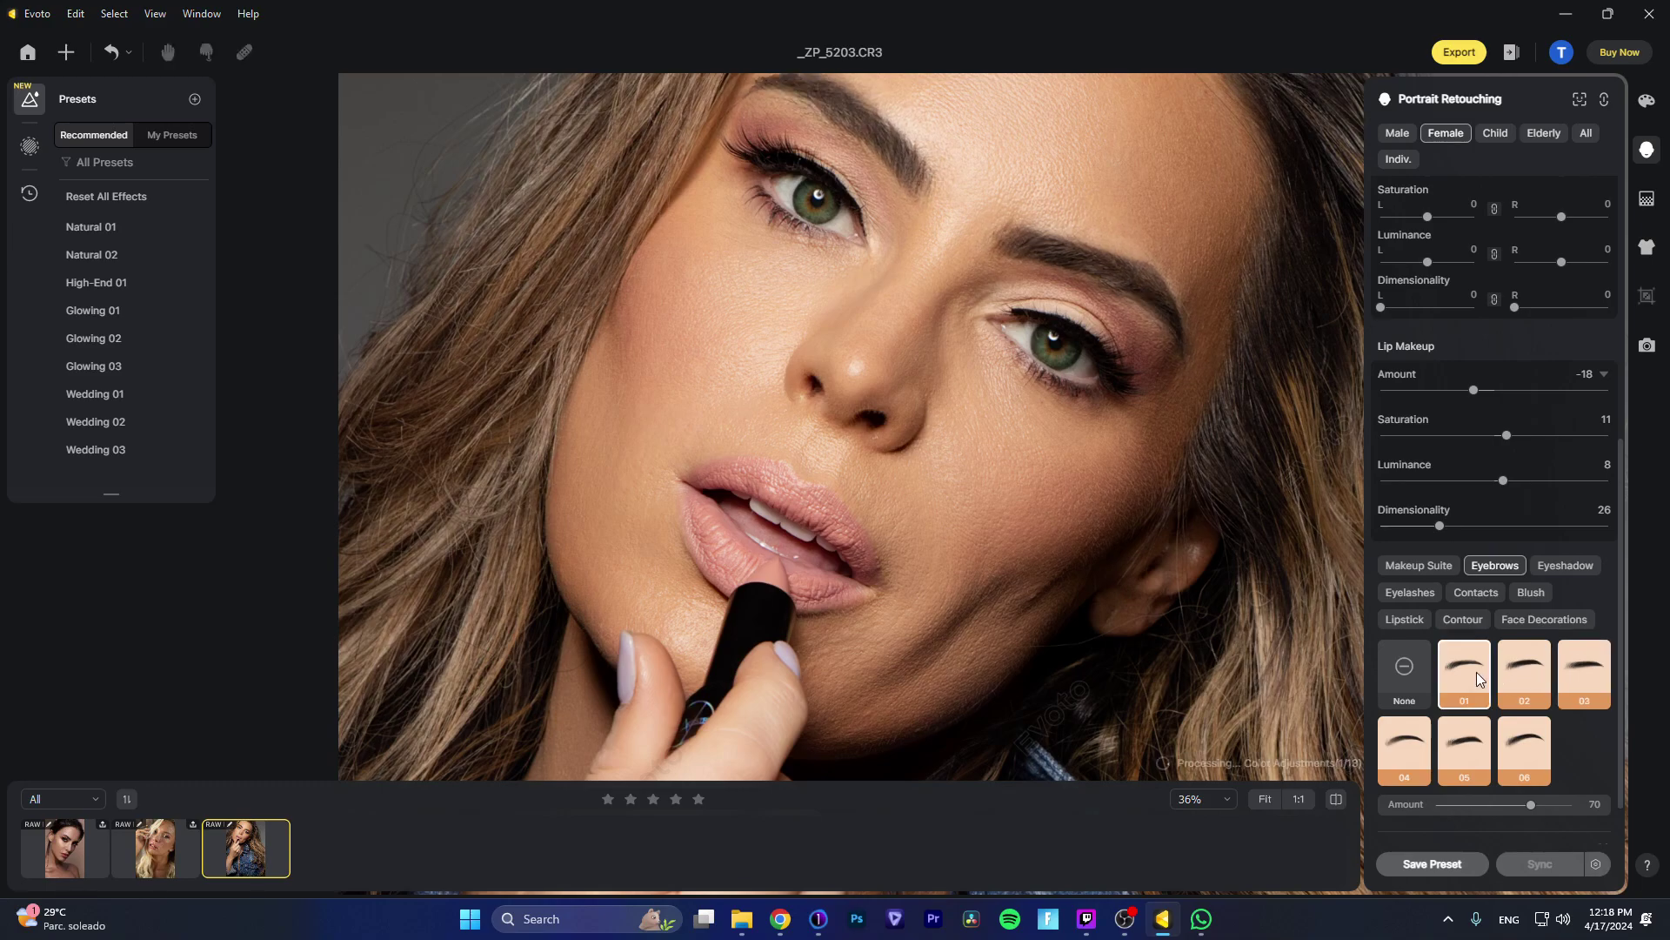
left_click(1527, 680)
left_click(1412, 765)
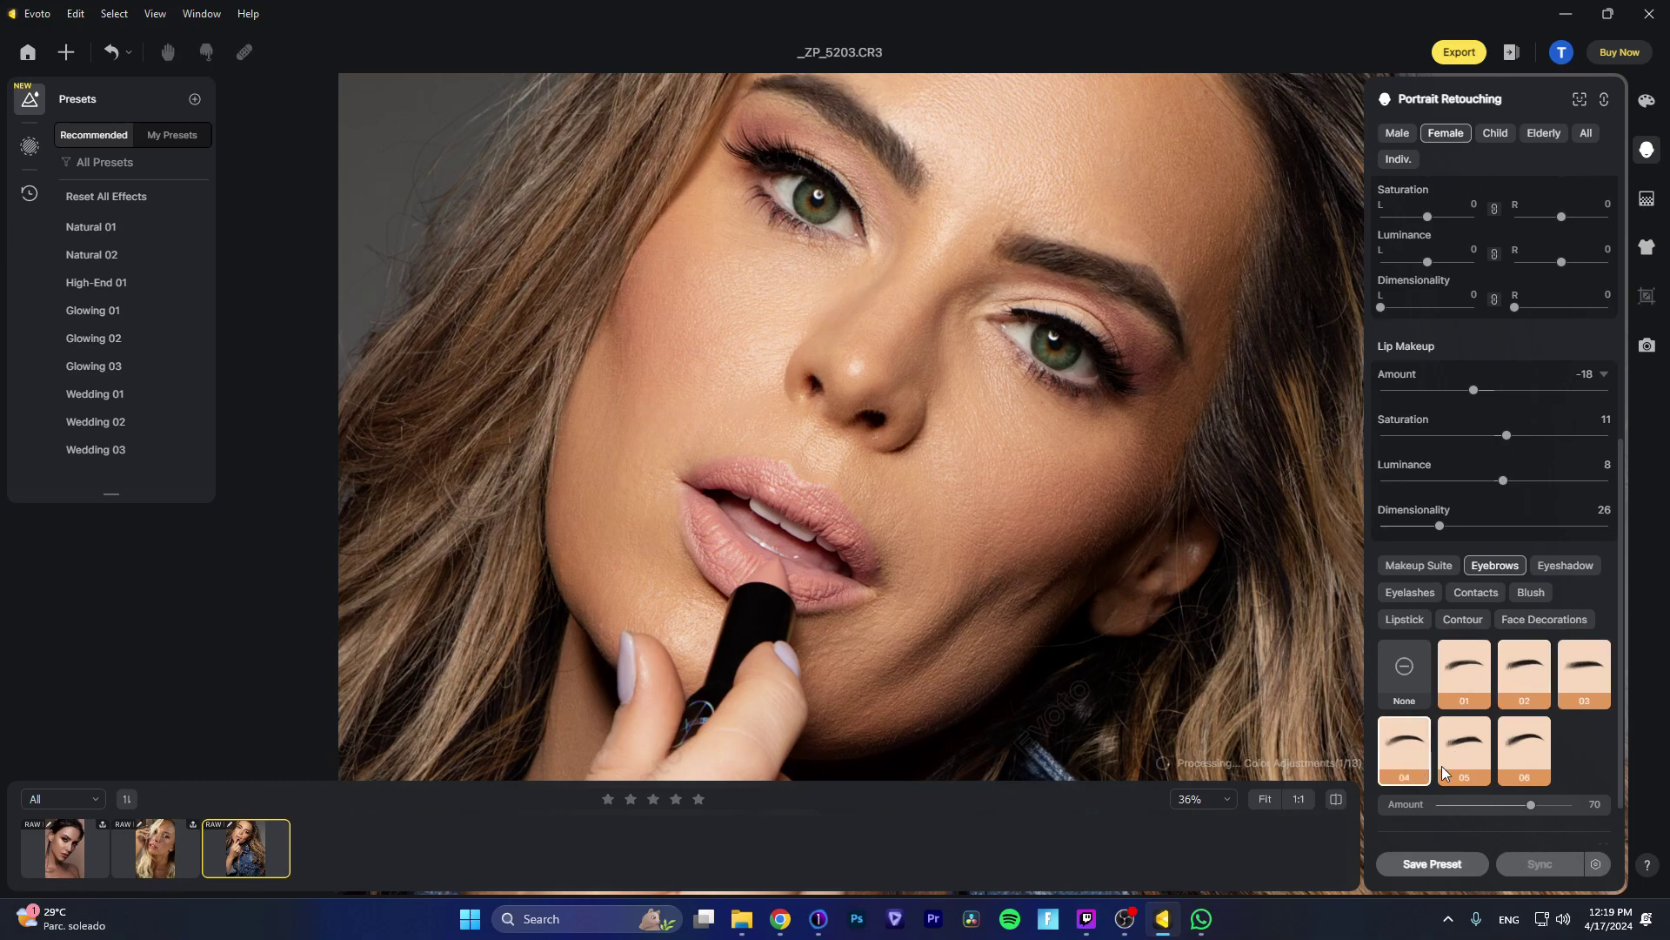
left_click(1458, 764)
left_click(1526, 760)
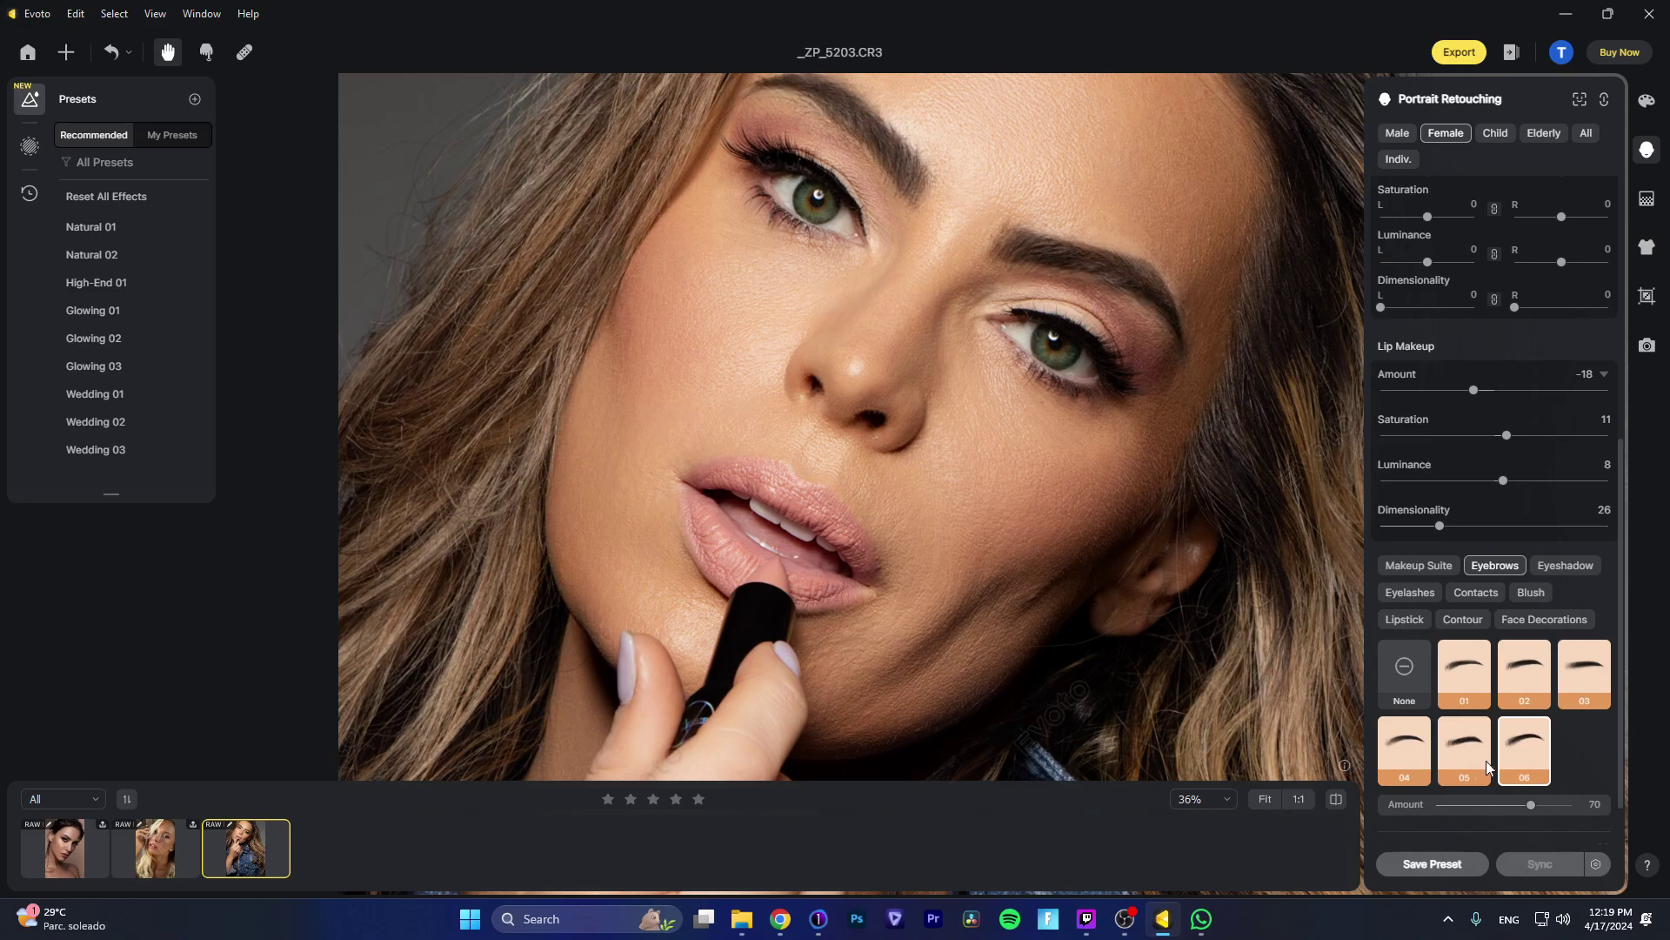
left_click(1479, 760)
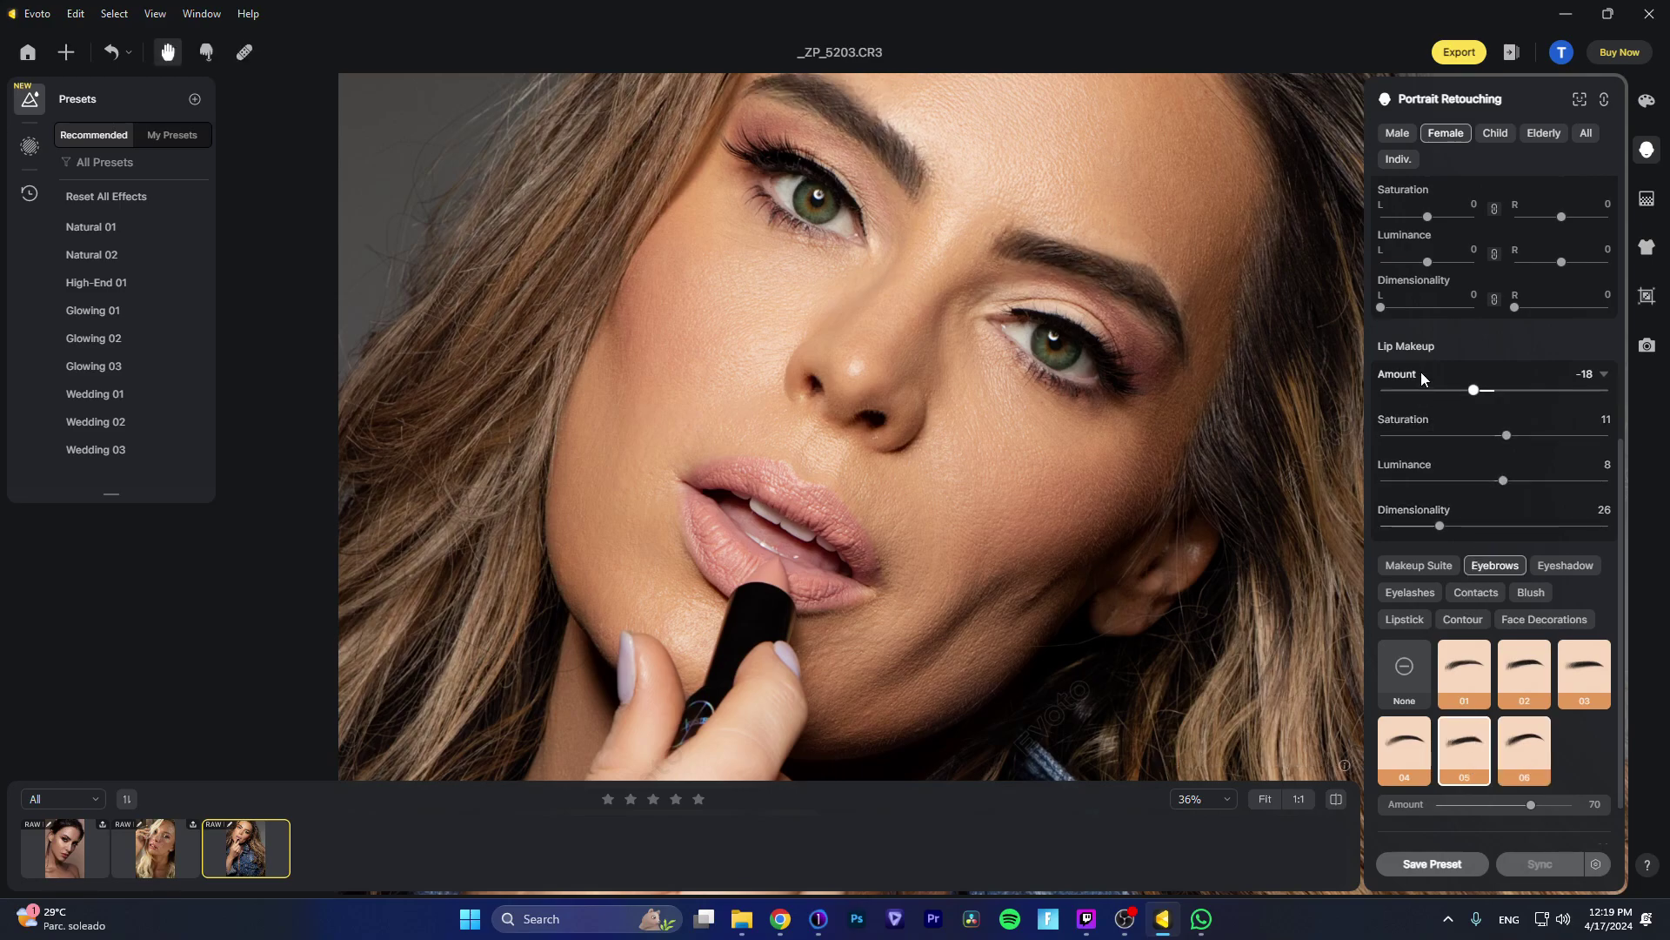
Step: Look through the Eyelashes, Face Decorations, Contour and Blush makeup styles, and try Contacts style 01 before restoring None
scroll(1402, 378, "down", 1)
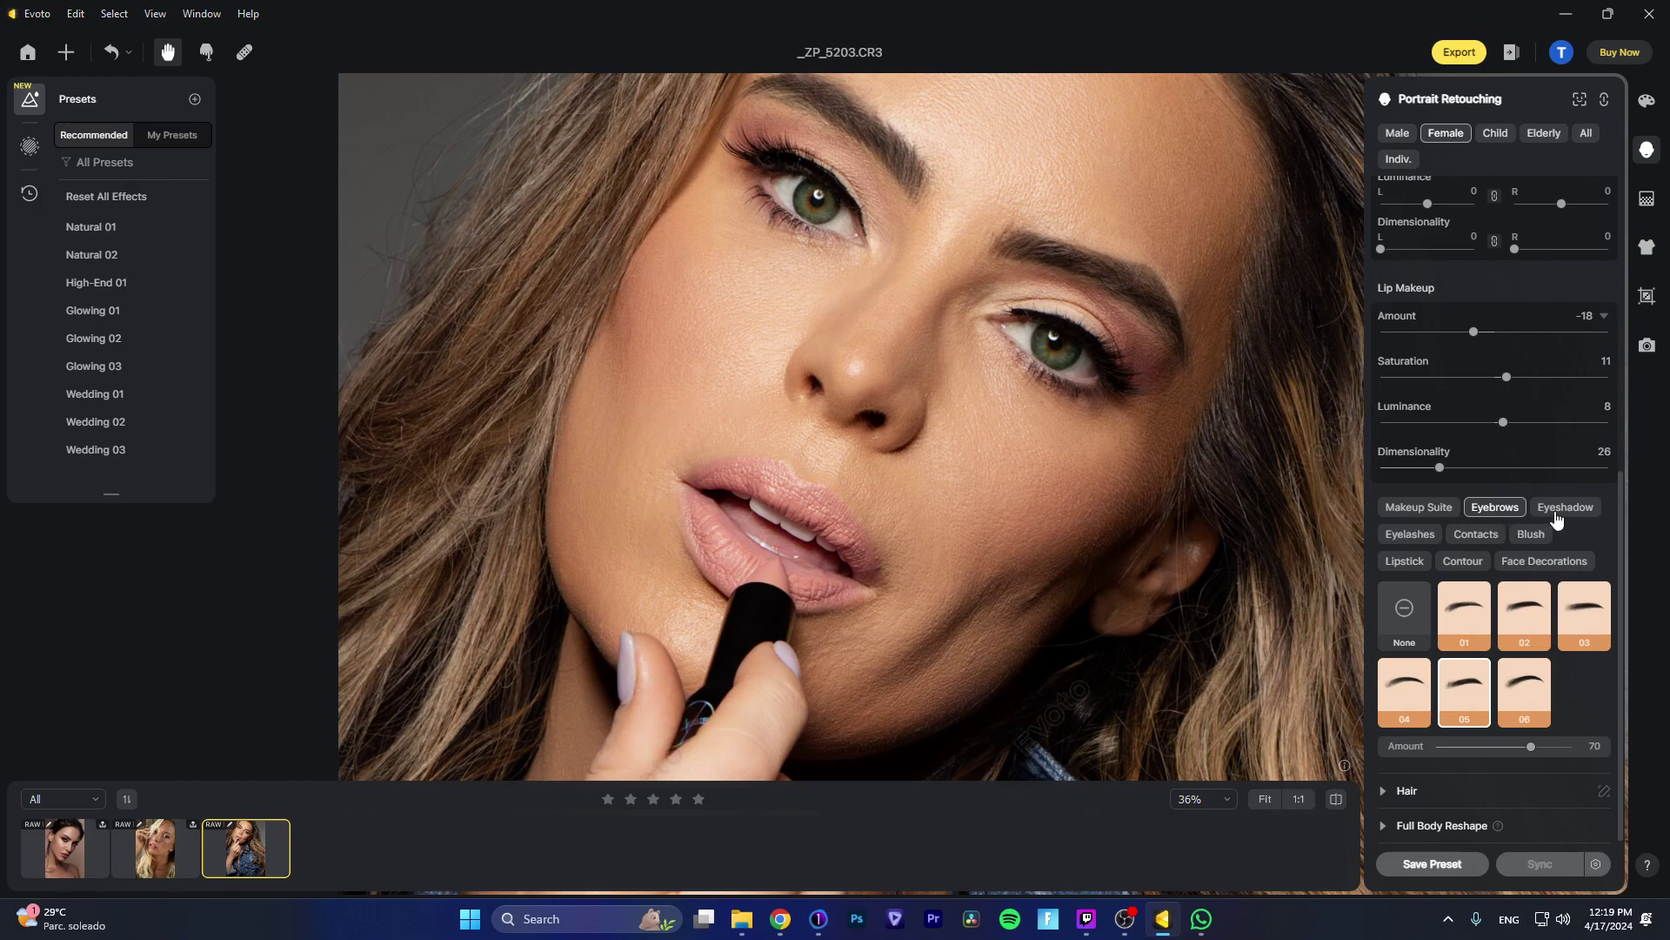
left_click(1413, 535)
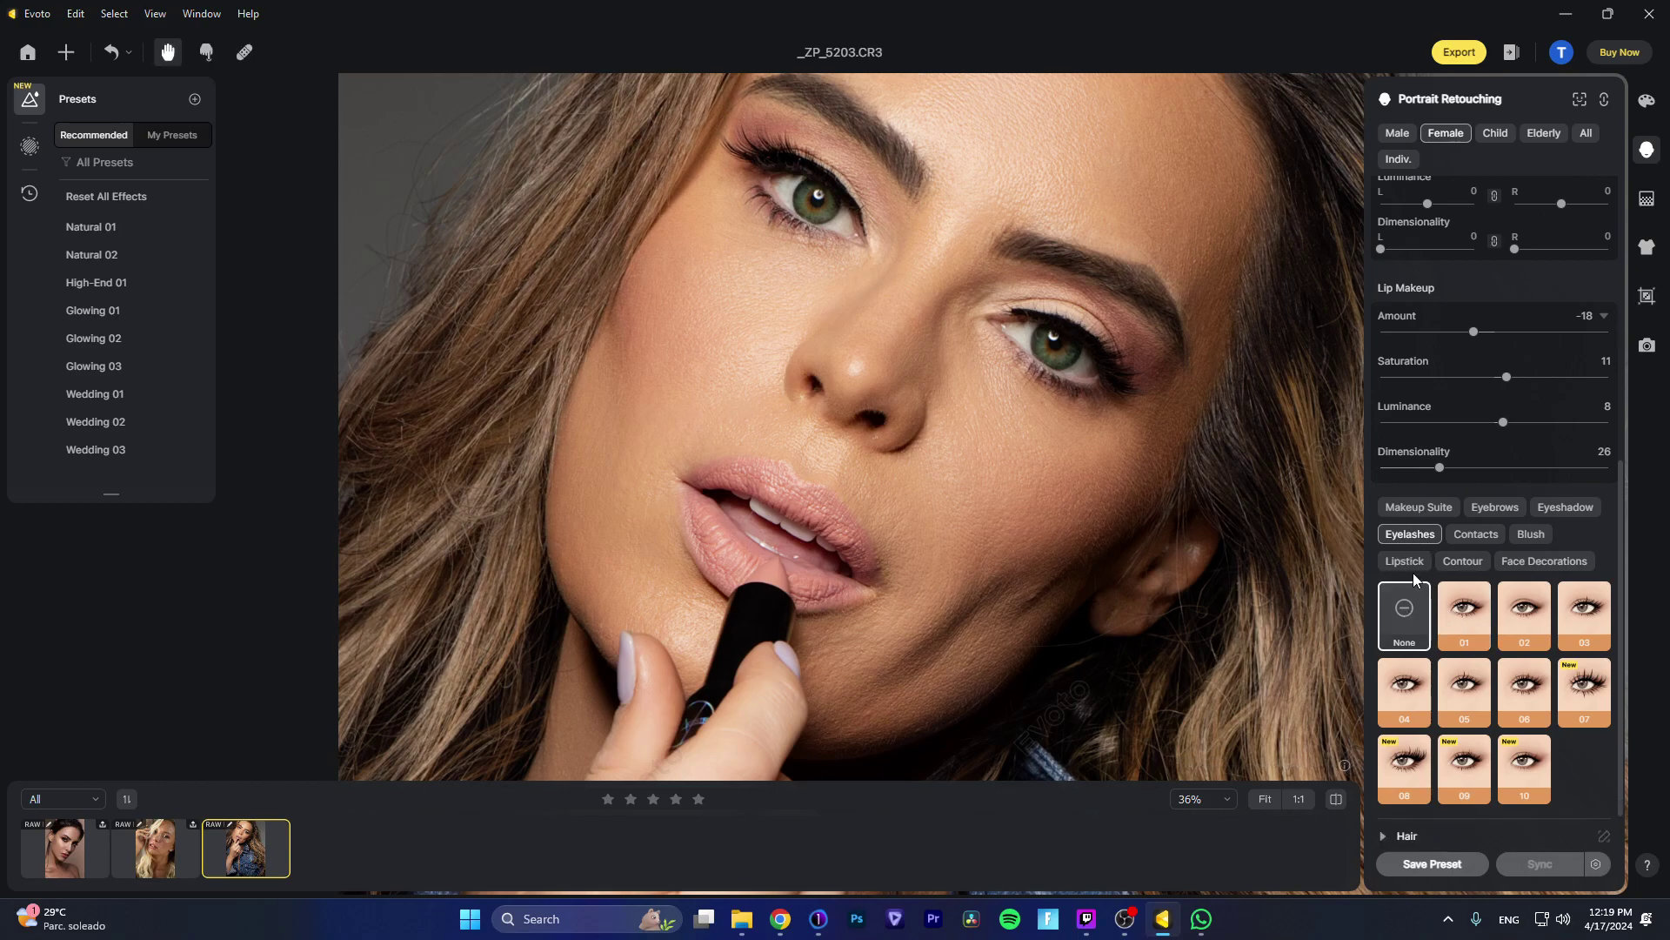
left_click(1538, 566)
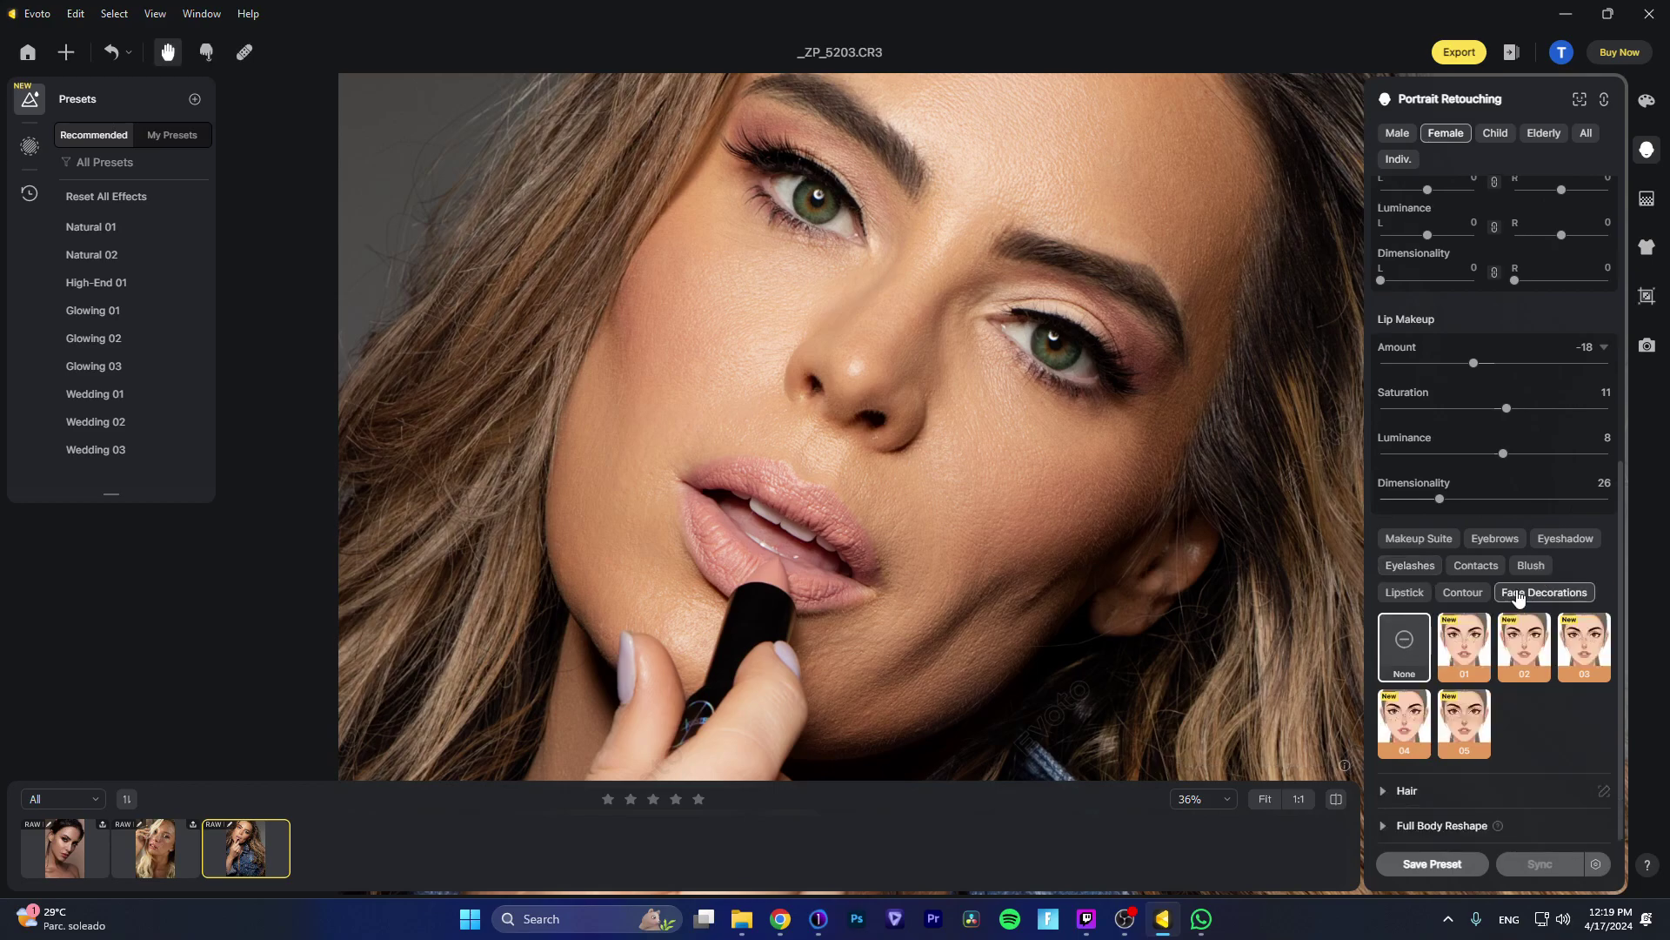
left_click(1440, 594)
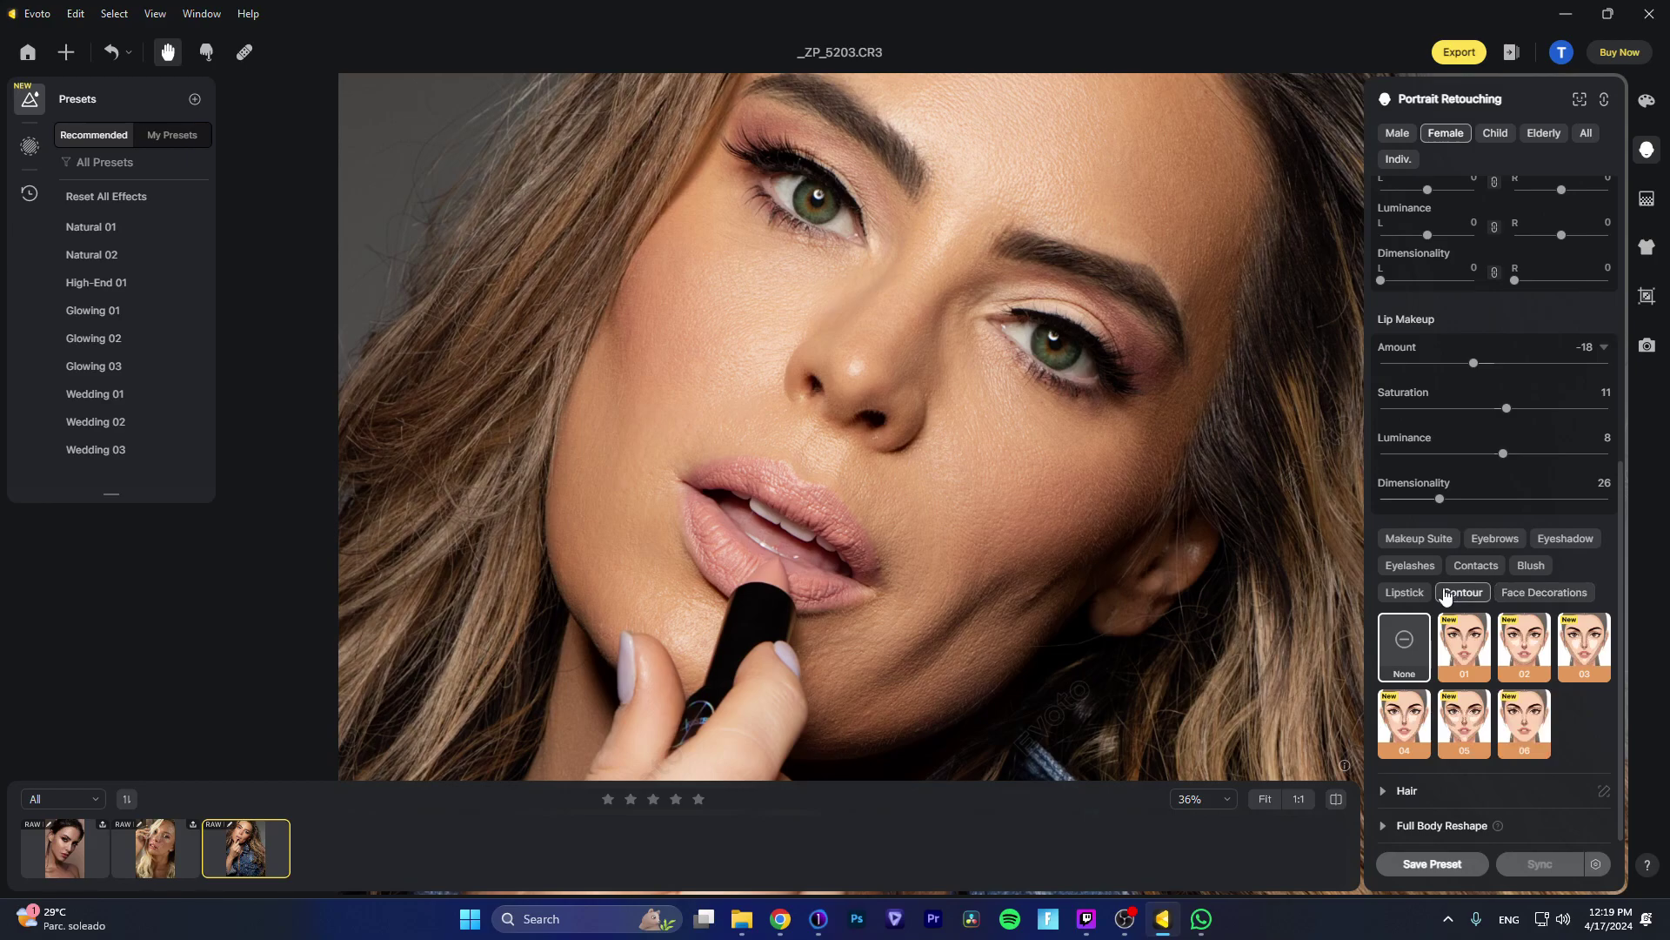
left_click(1533, 570)
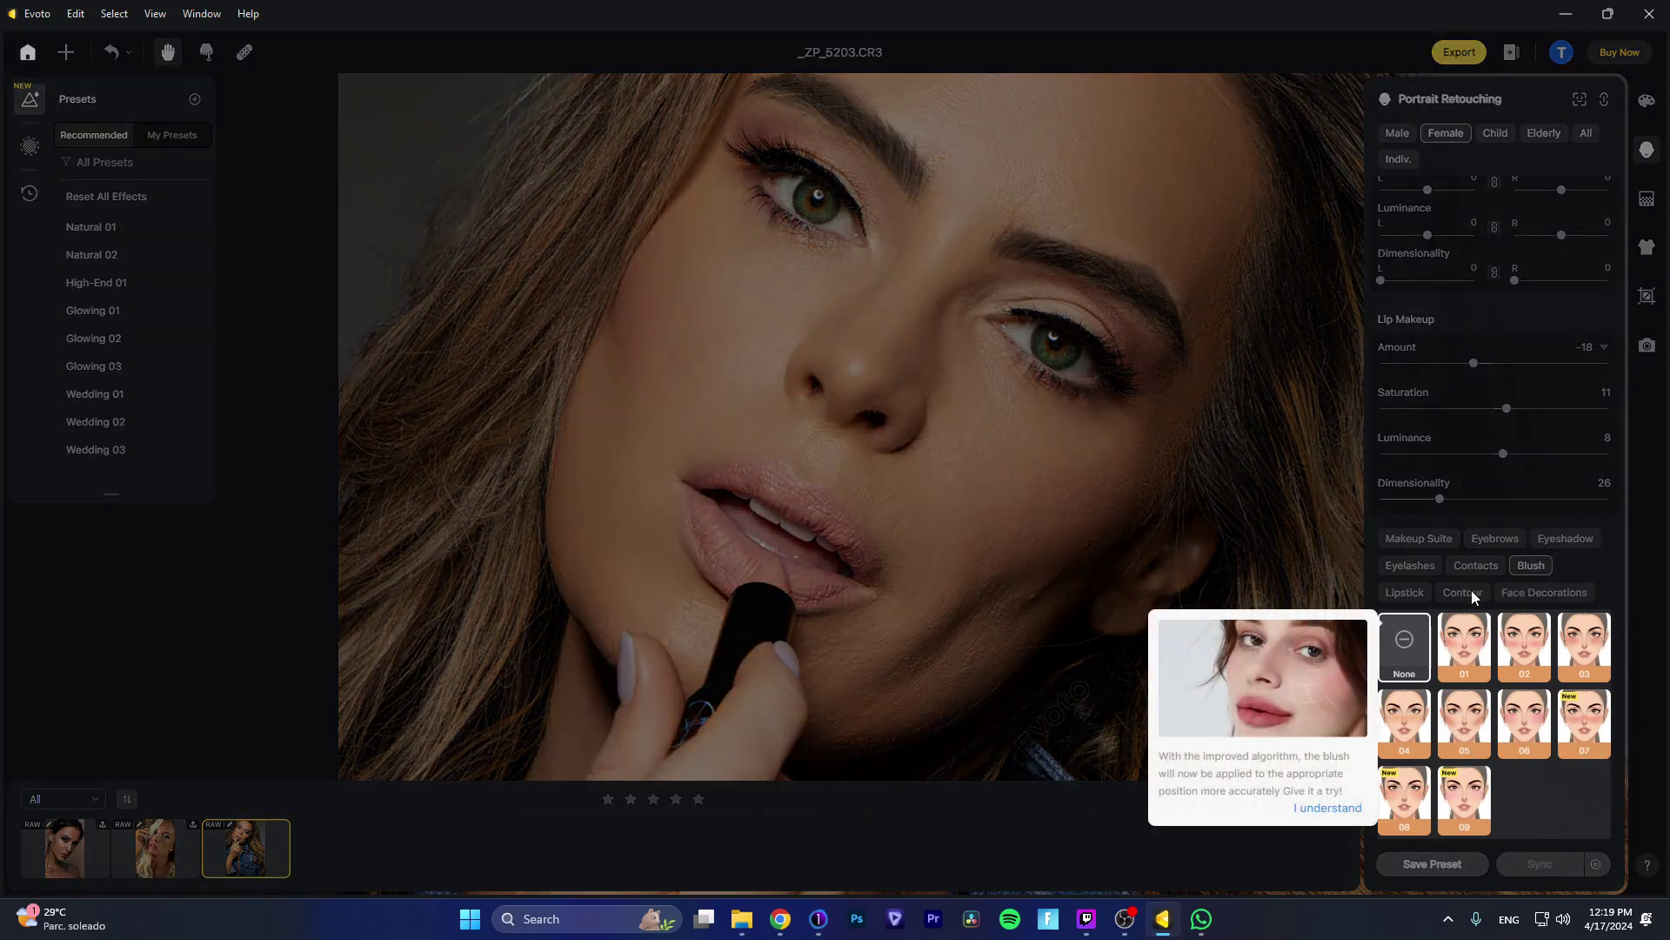
left_click(1351, 818)
left_click(1483, 576)
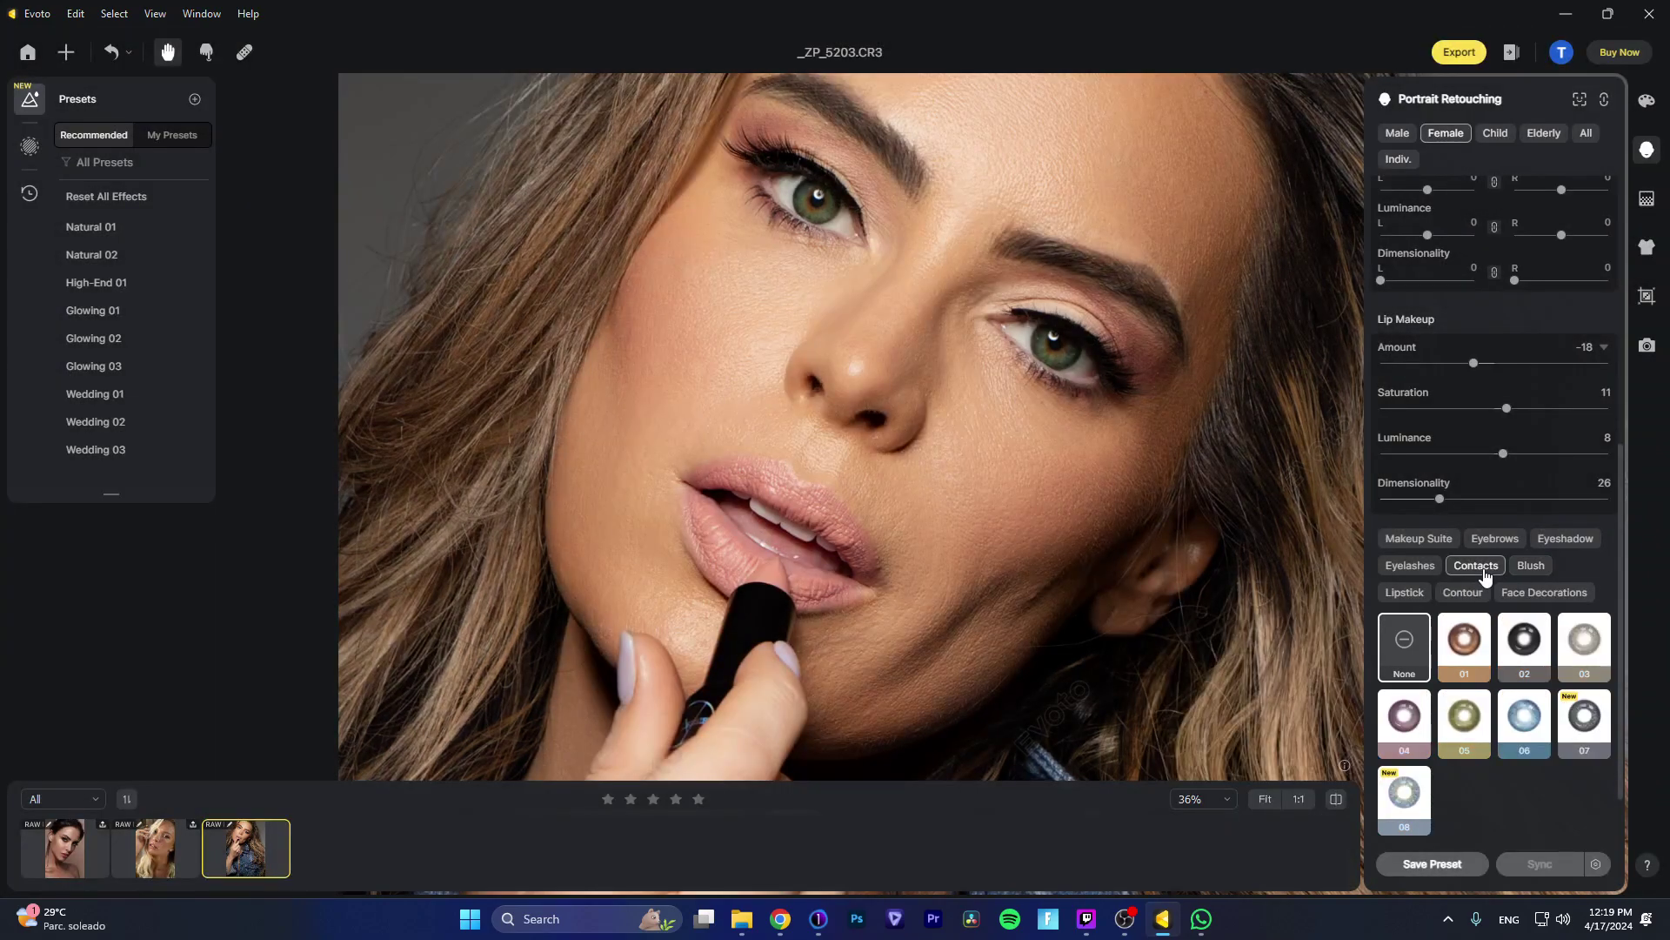
left_click(1469, 655)
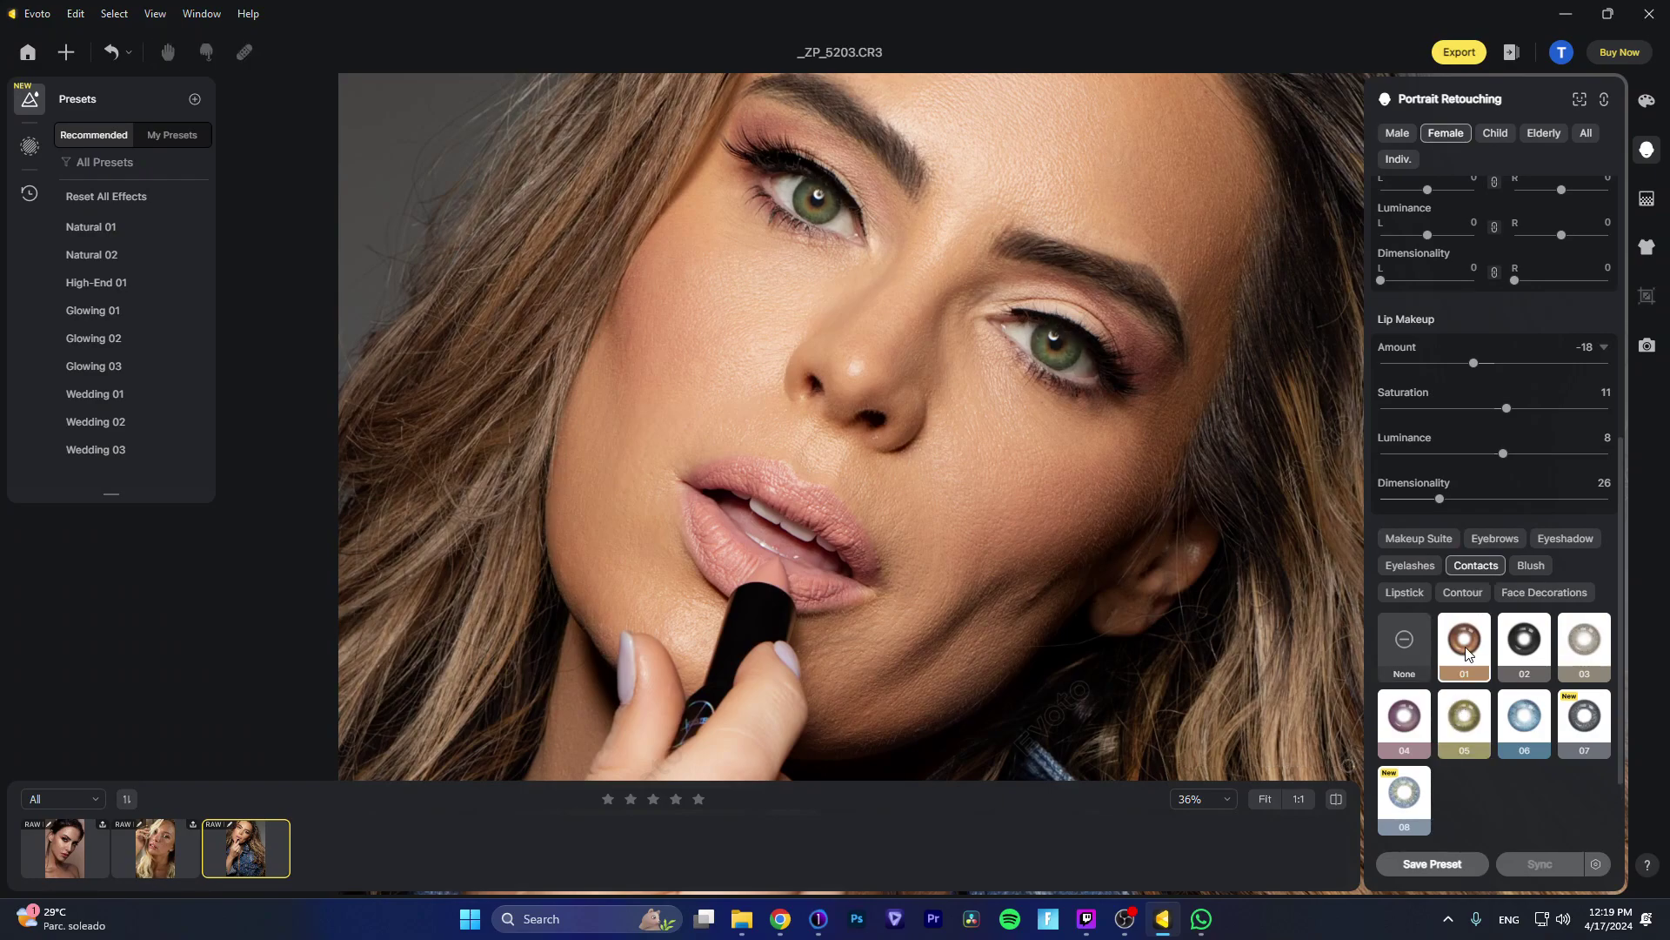
left_click(1422, 658)
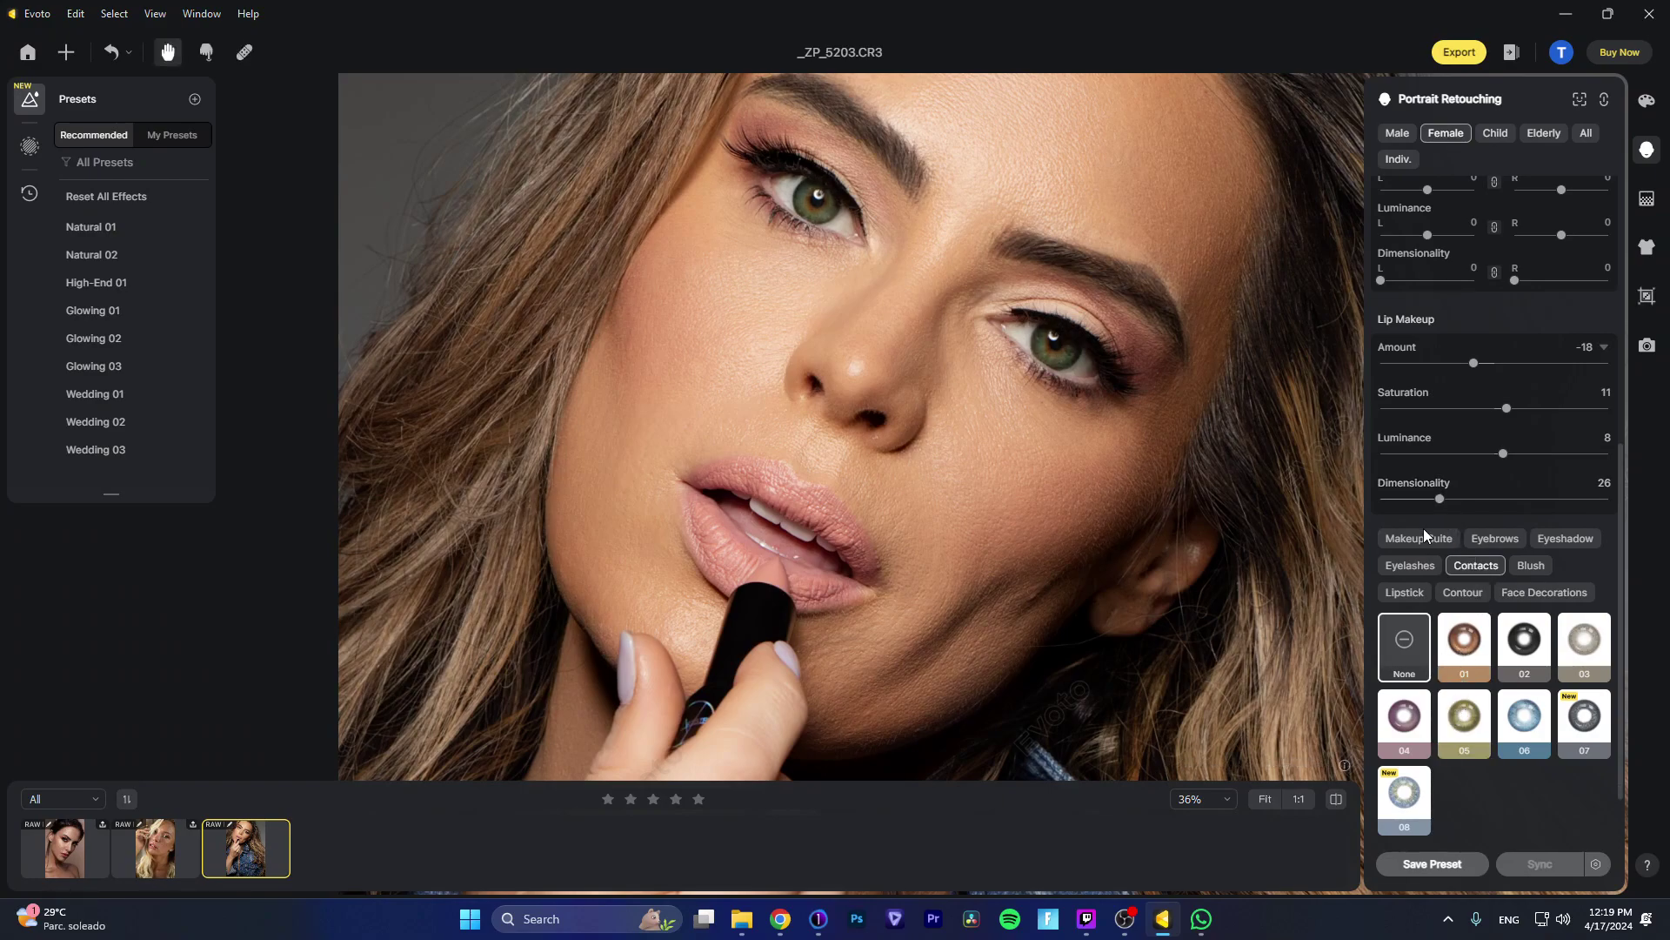
Step: Set the makeup Contour to 24, Highlight to 27 and Eyebrow Makeup to 65 for both brows
scroll(1423, 526, "down", 1)
scroll(1424, 515, "up", 9)
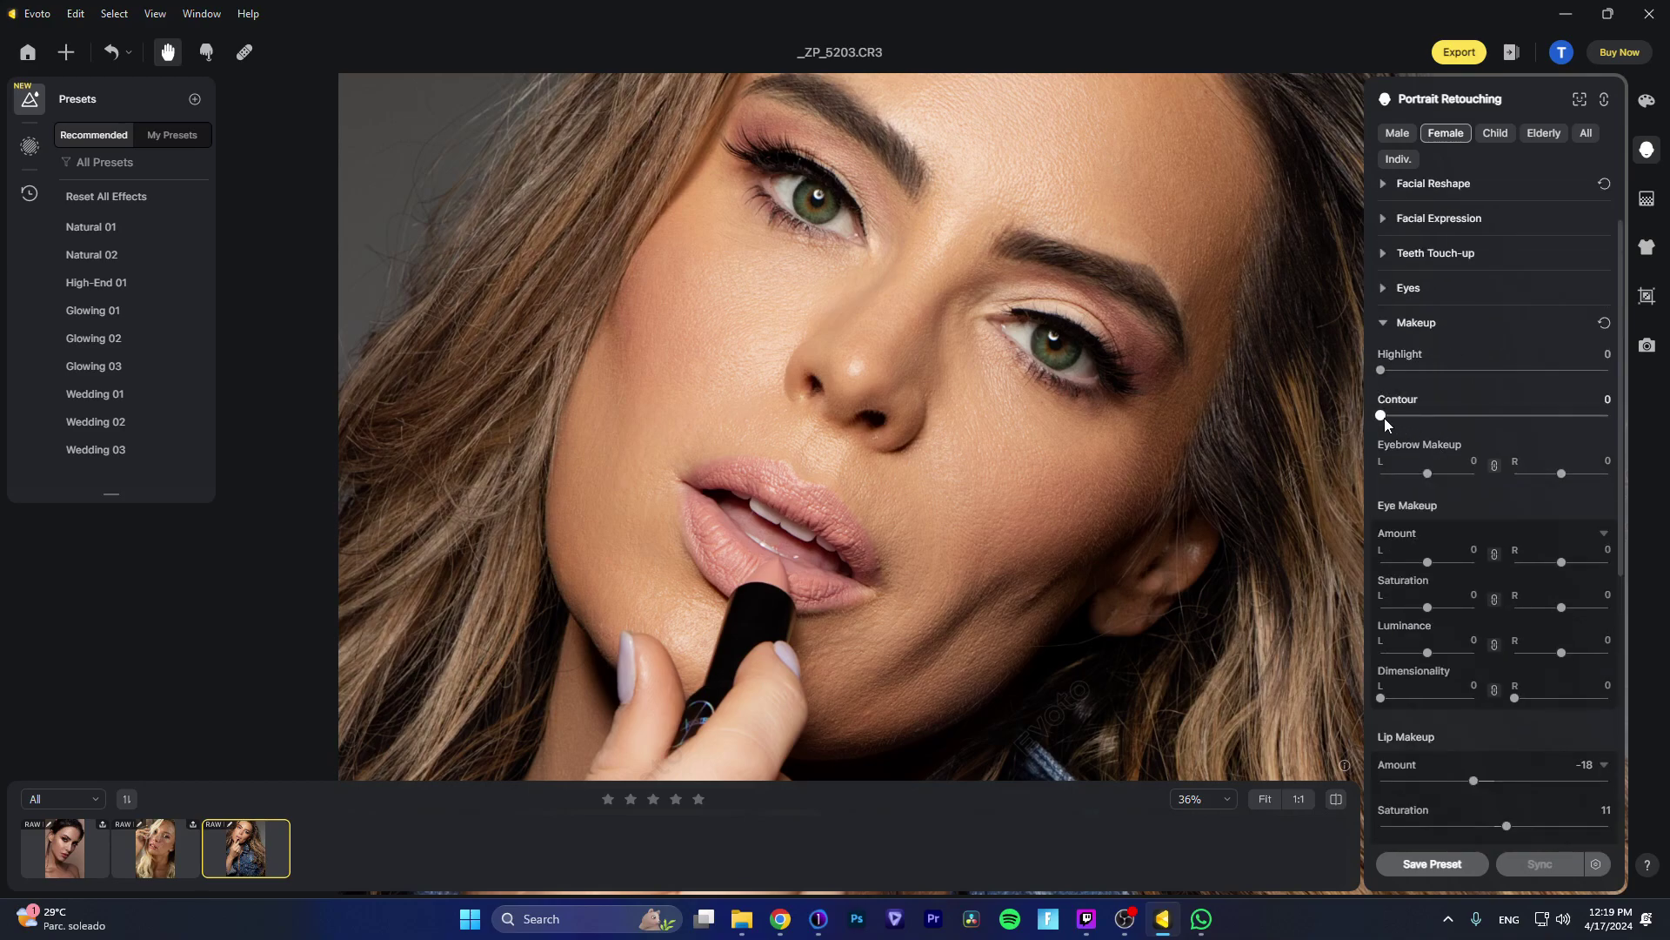
left_click_drag(1382, 415, 1435, 415)
left_click(1441, 370)
left_click_drag(1432, 476, 1463, 481)
scroll(1497, 468, "down", 5)
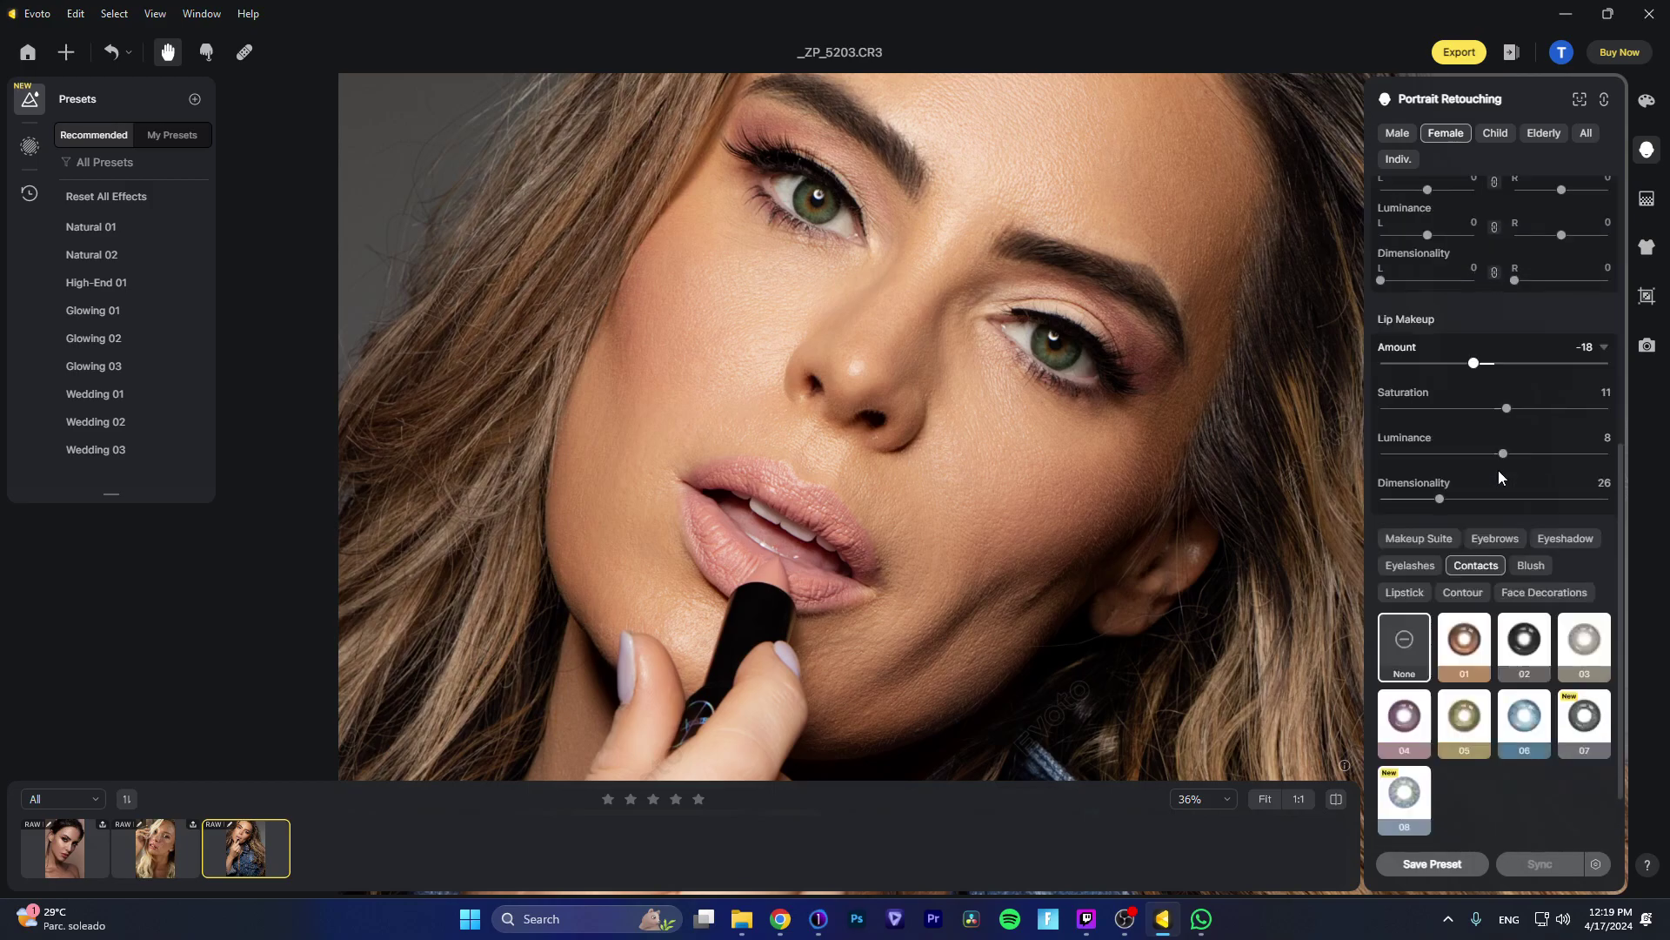
Step: View the whole portrait and compare the retouched version with the original
scroll(1499, 470, "up", 6)
scroll(1171, 561, "down", 5)
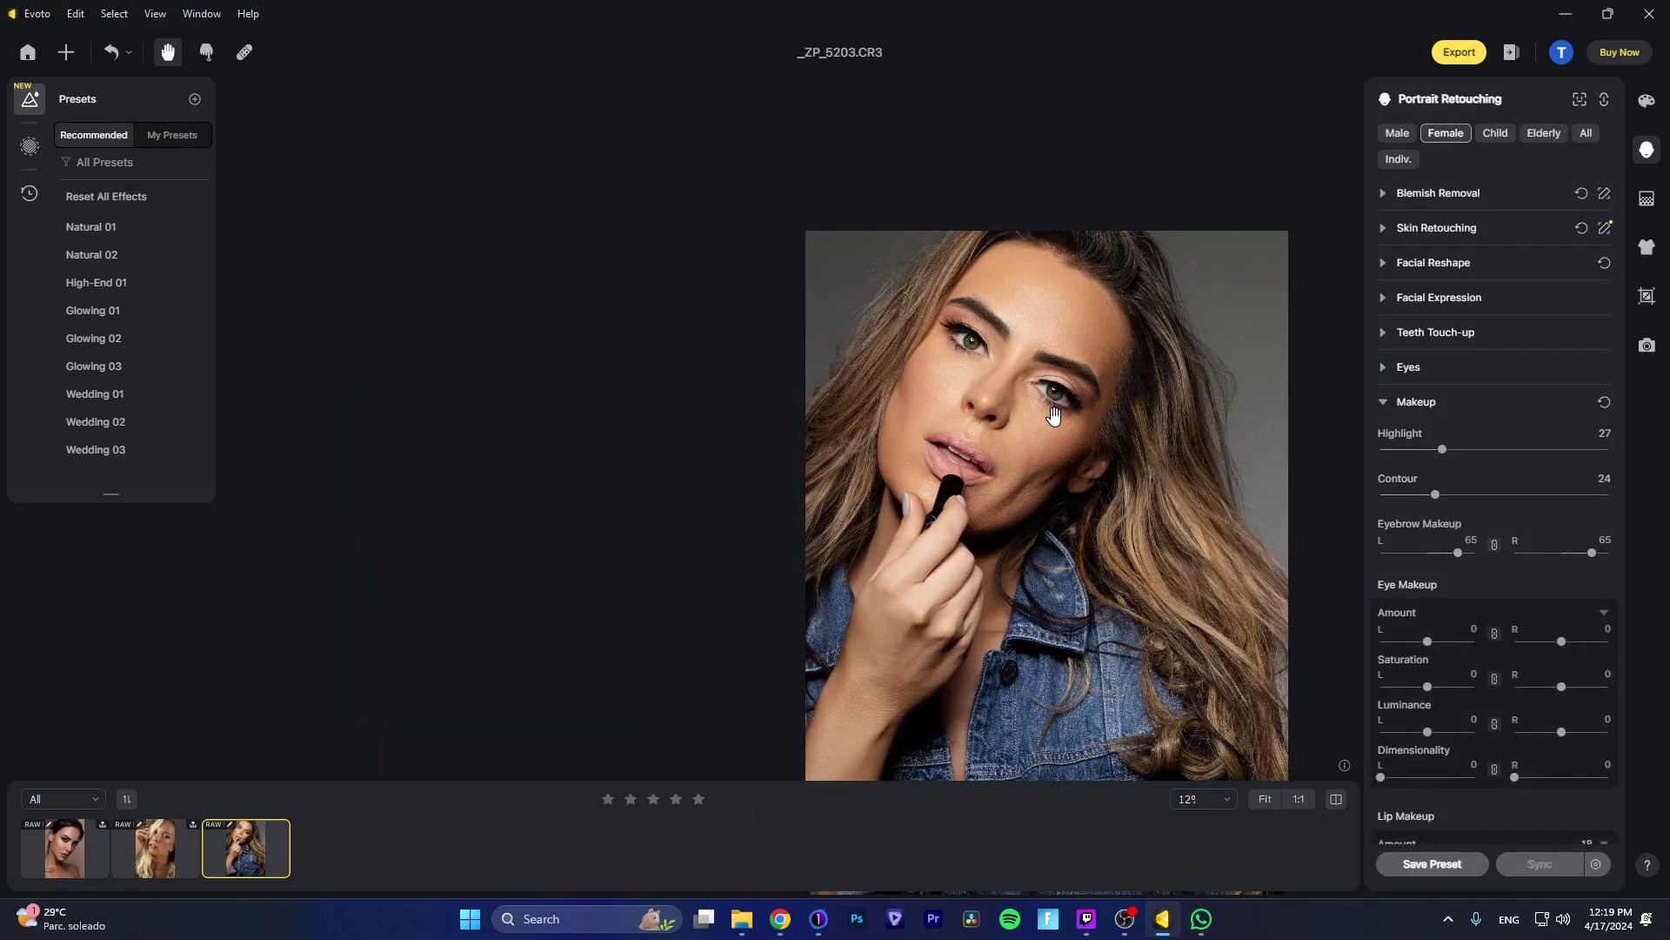
left_click(1335, 800)
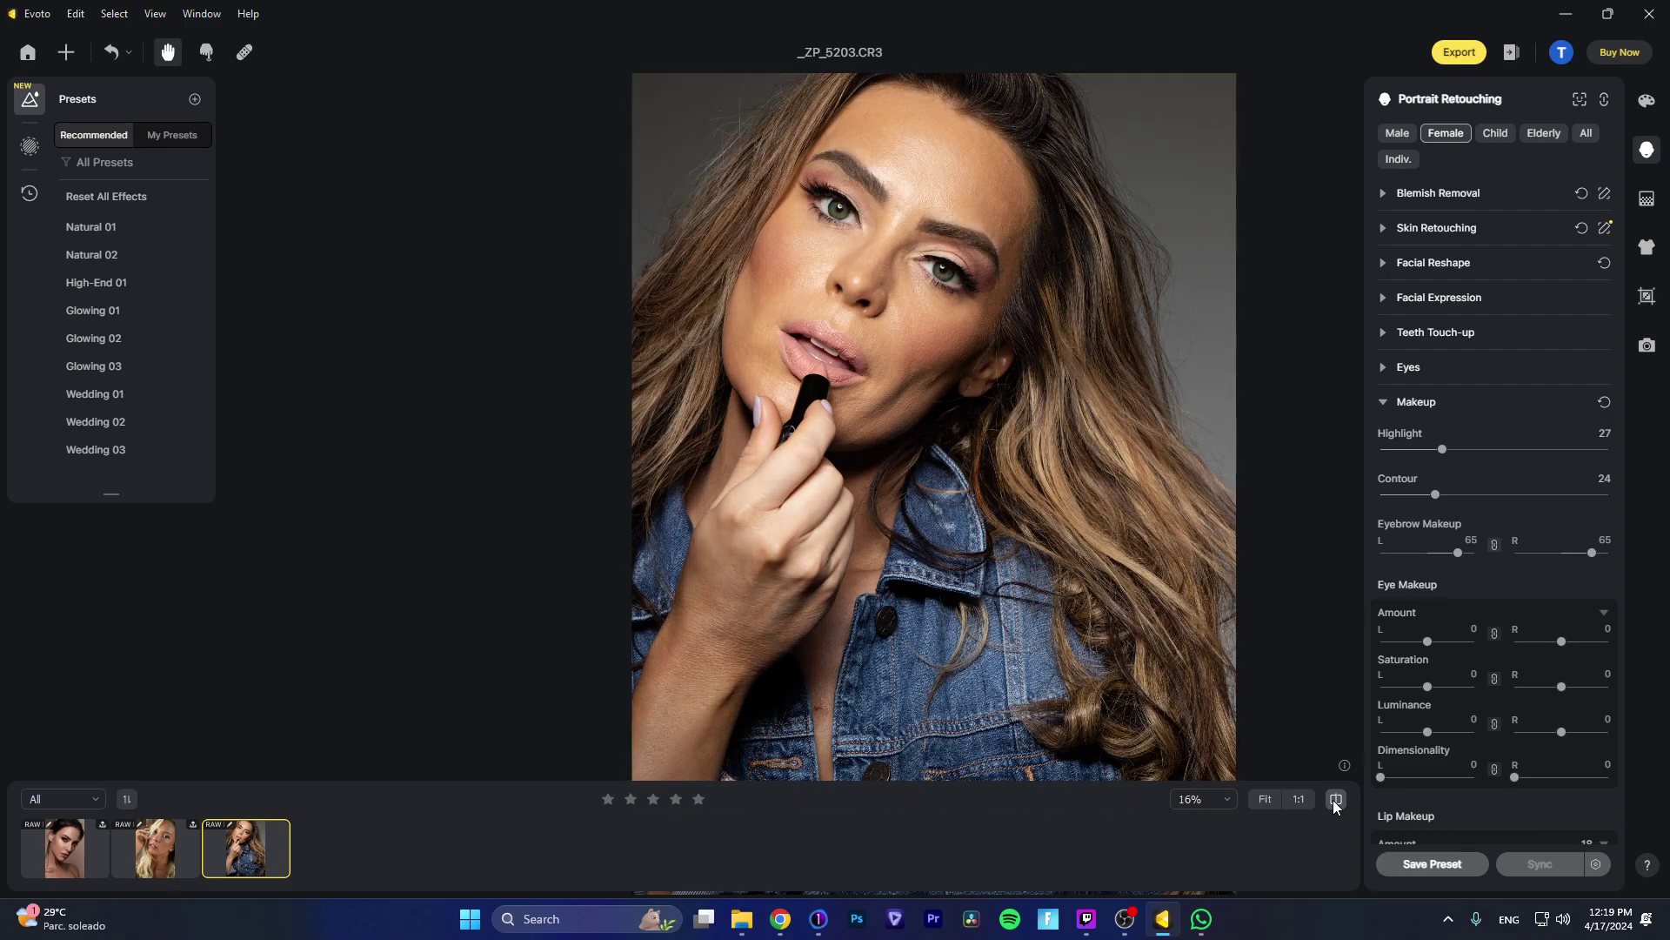
Step: Export the retouched portrait to the folder of the original photo with Quick Export
left_click(1459, 53)
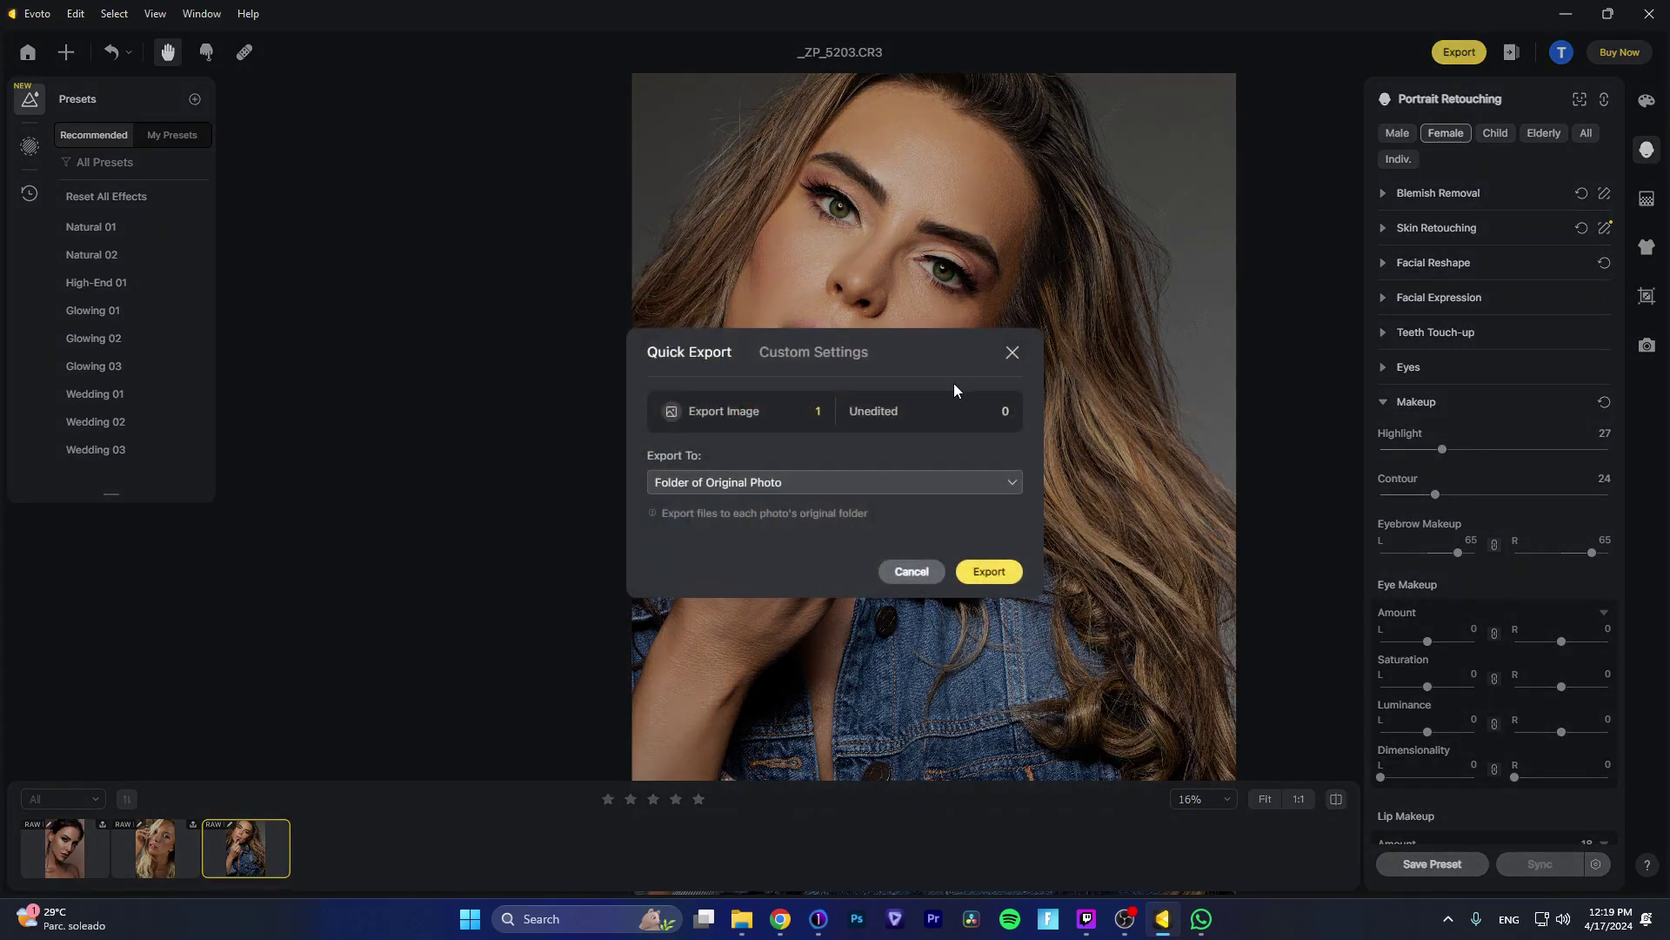
left_click(972, 575)
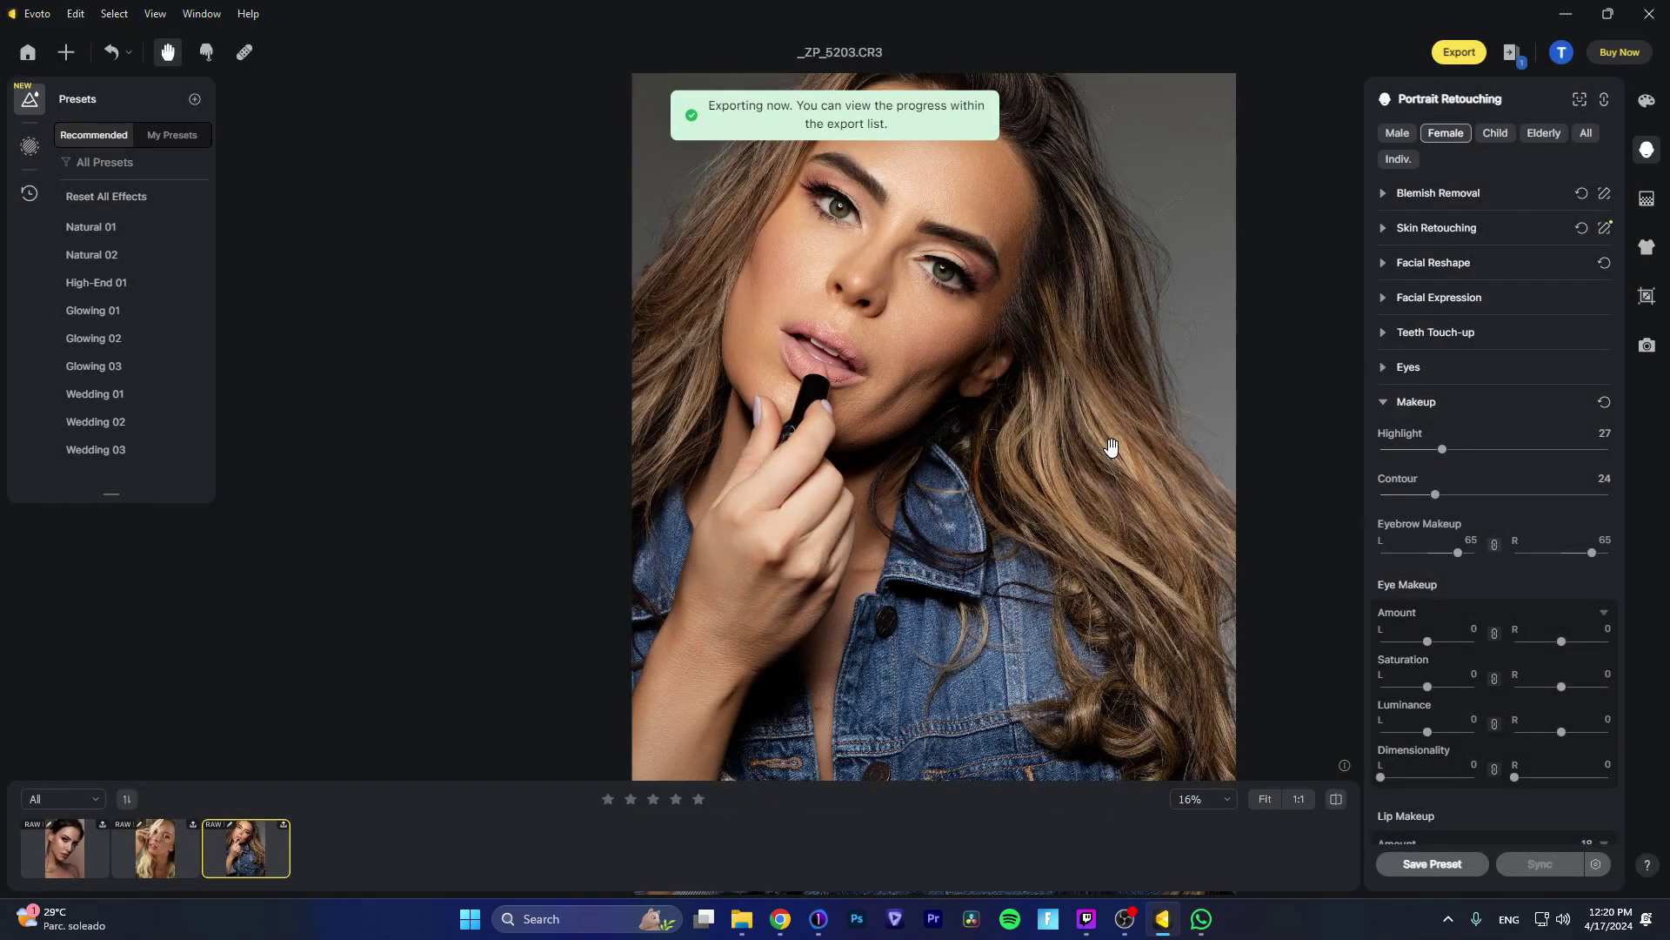
Step: Switch to Capture One and open the Test IA_Evoto folder inside test evoto in the library
left_click(818, 918)
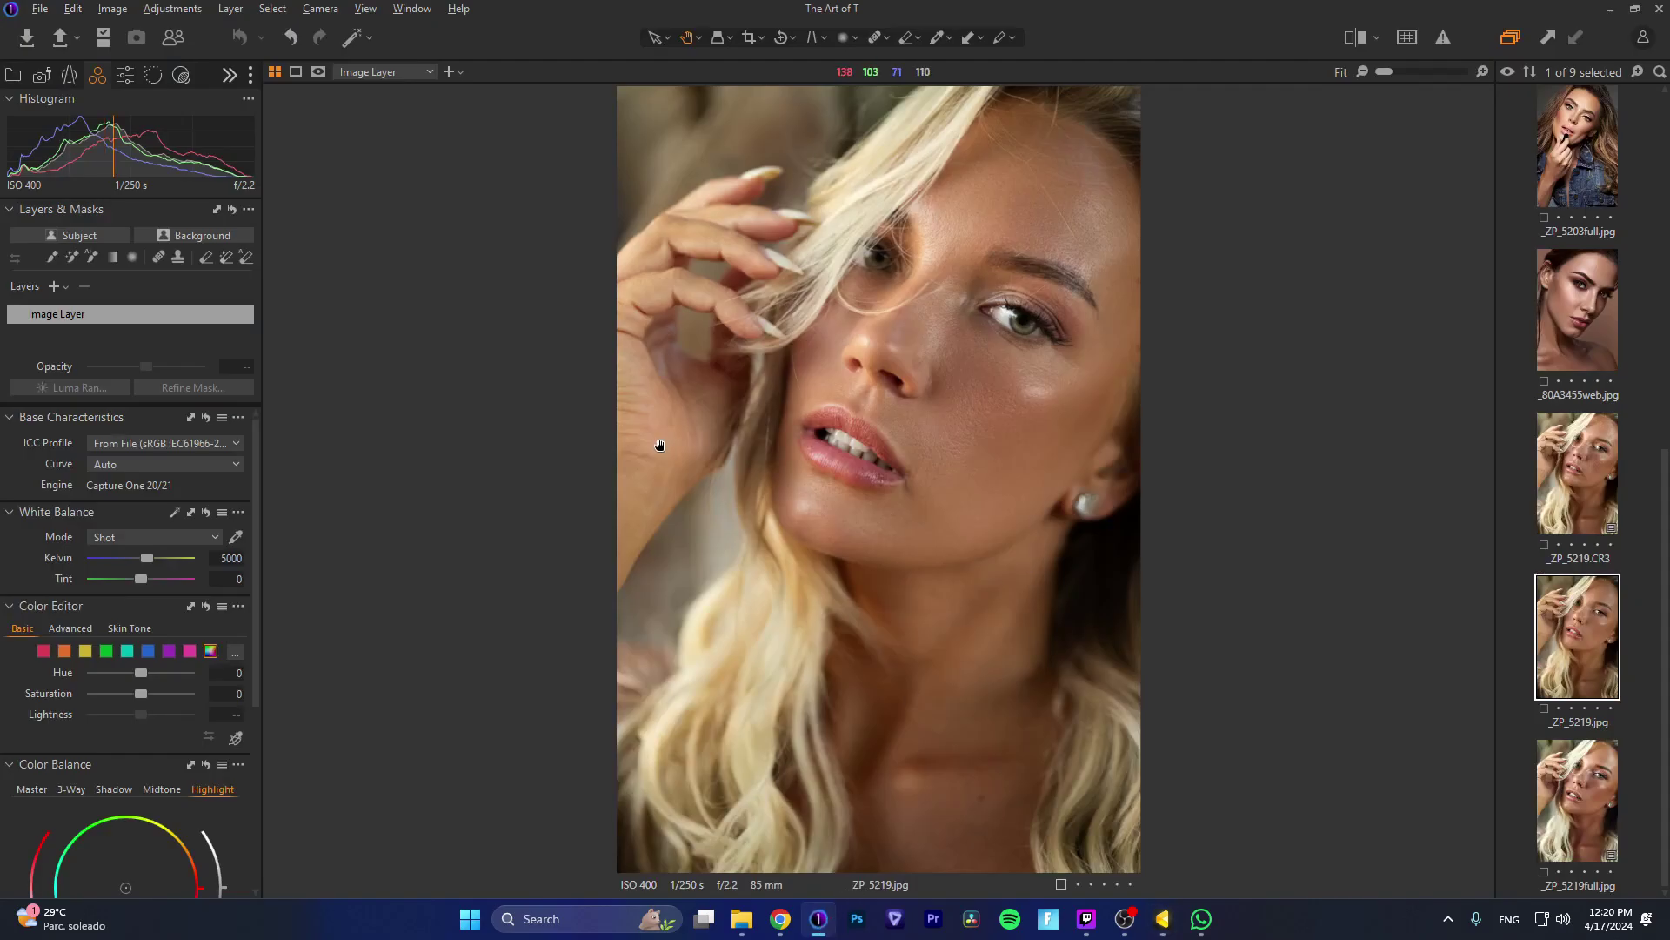
left_click(14, 77)
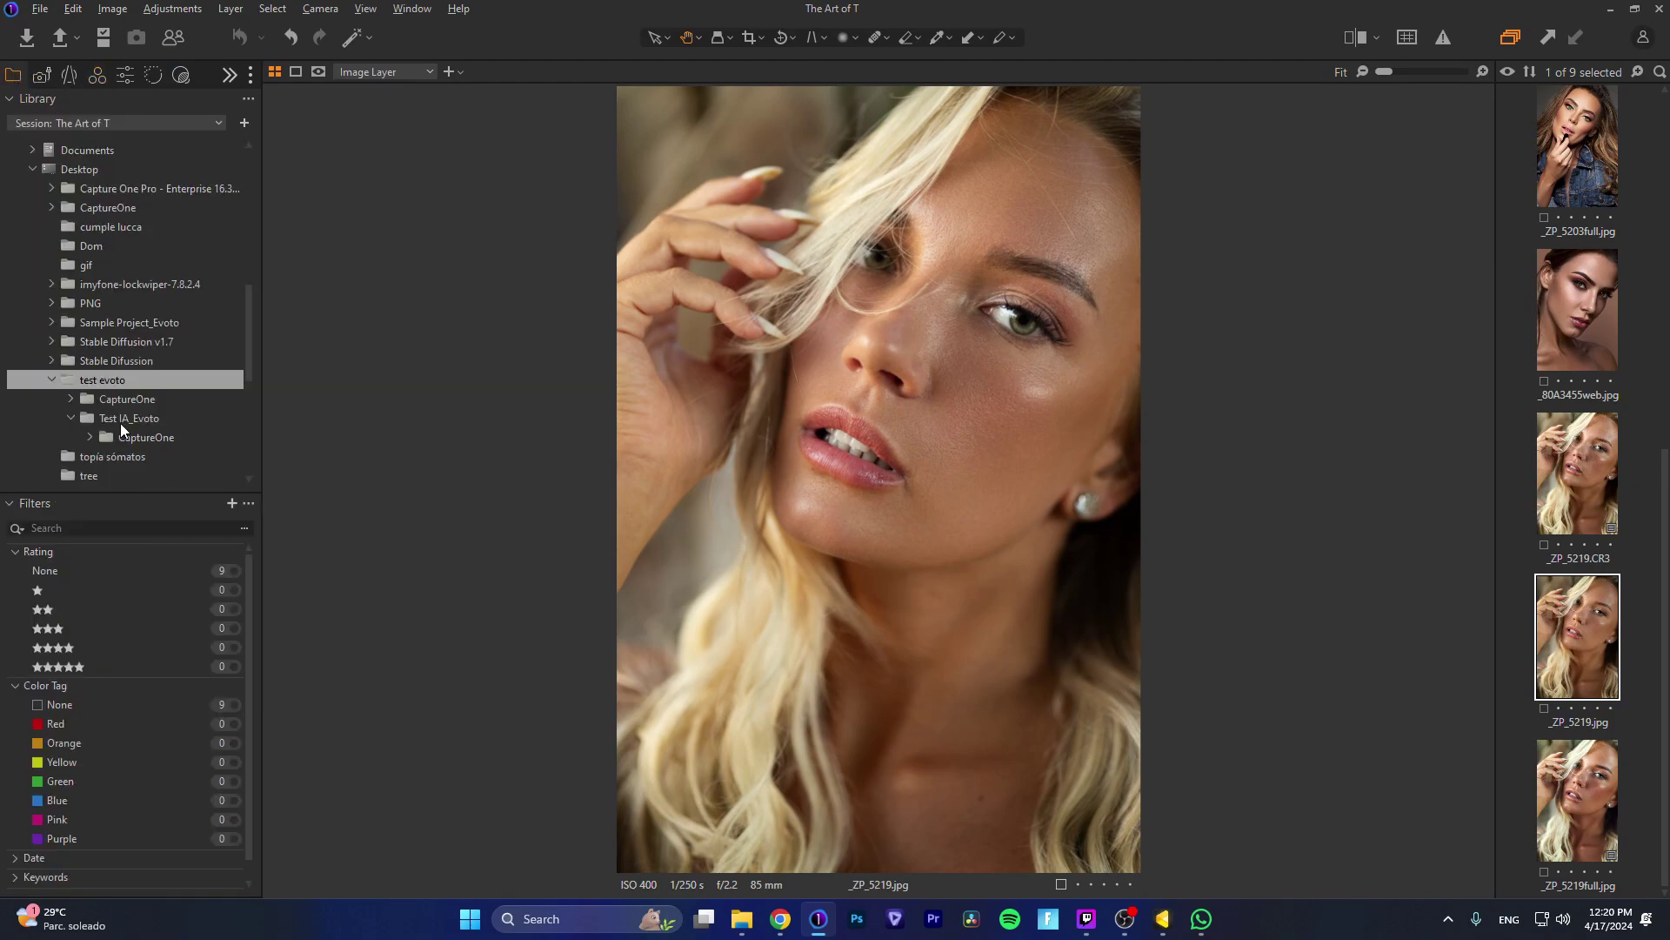
left_click(122, 418)
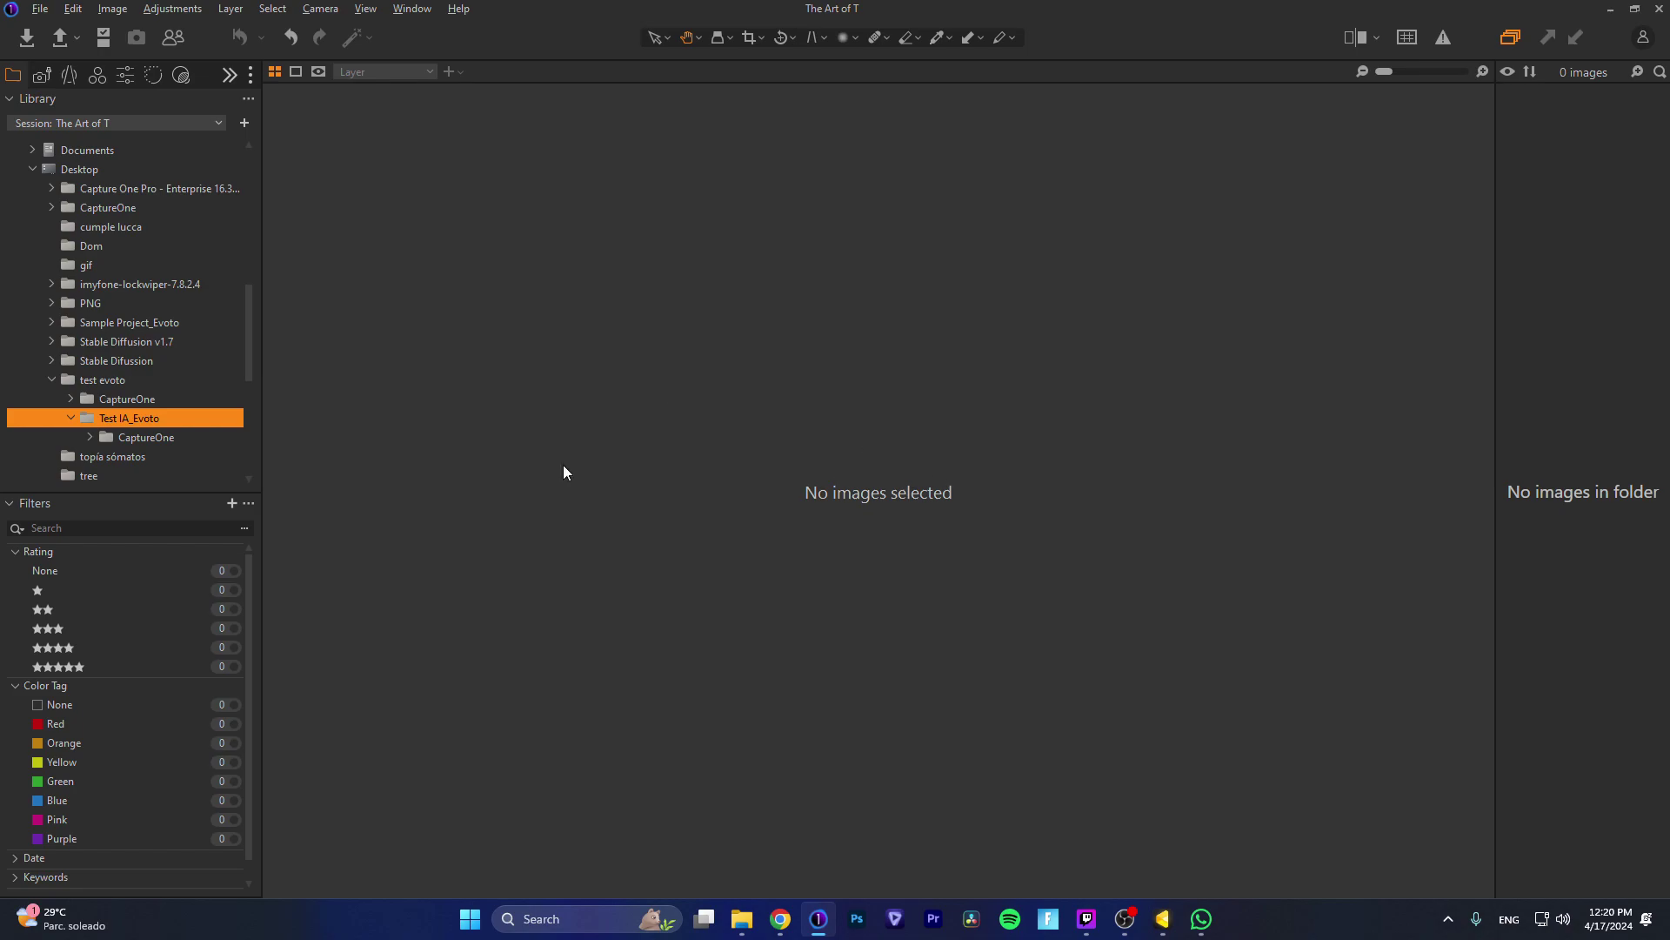
Step: Check Evoto for the finished export, return to Capture One, and open the exported _ZP_5203.jpg in the Test IA_Evoto folder
left_click(157, 436)
left_click(134, 414)
left_click(1166, 924)
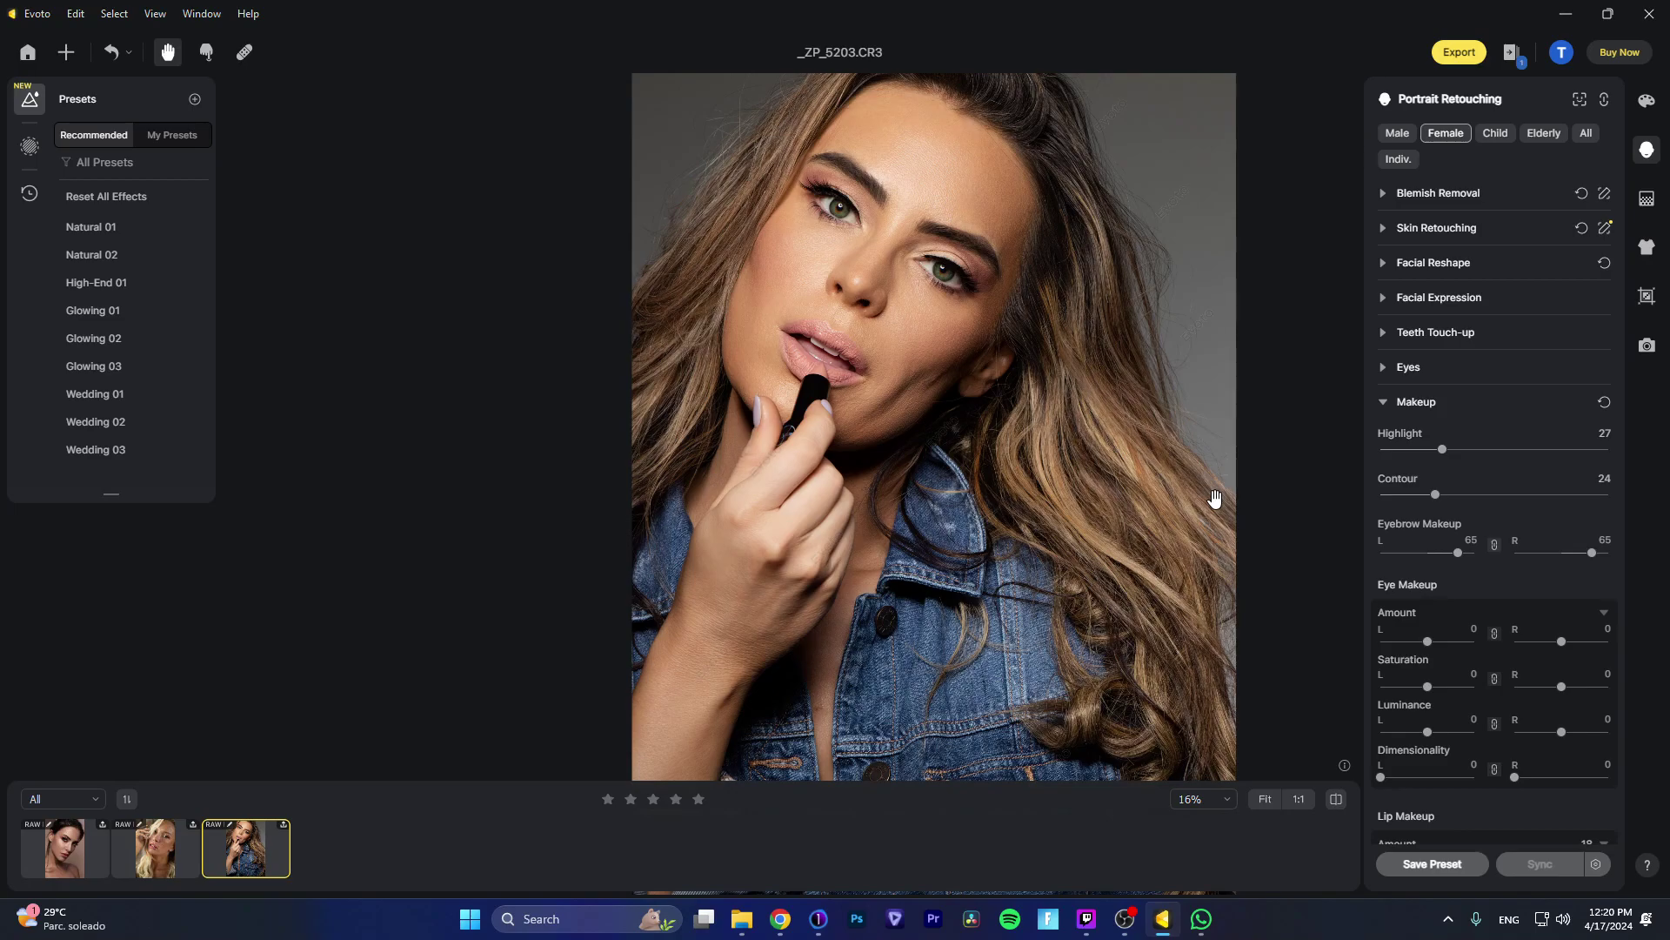
left_click(817, 922)
left_click(141, 396)
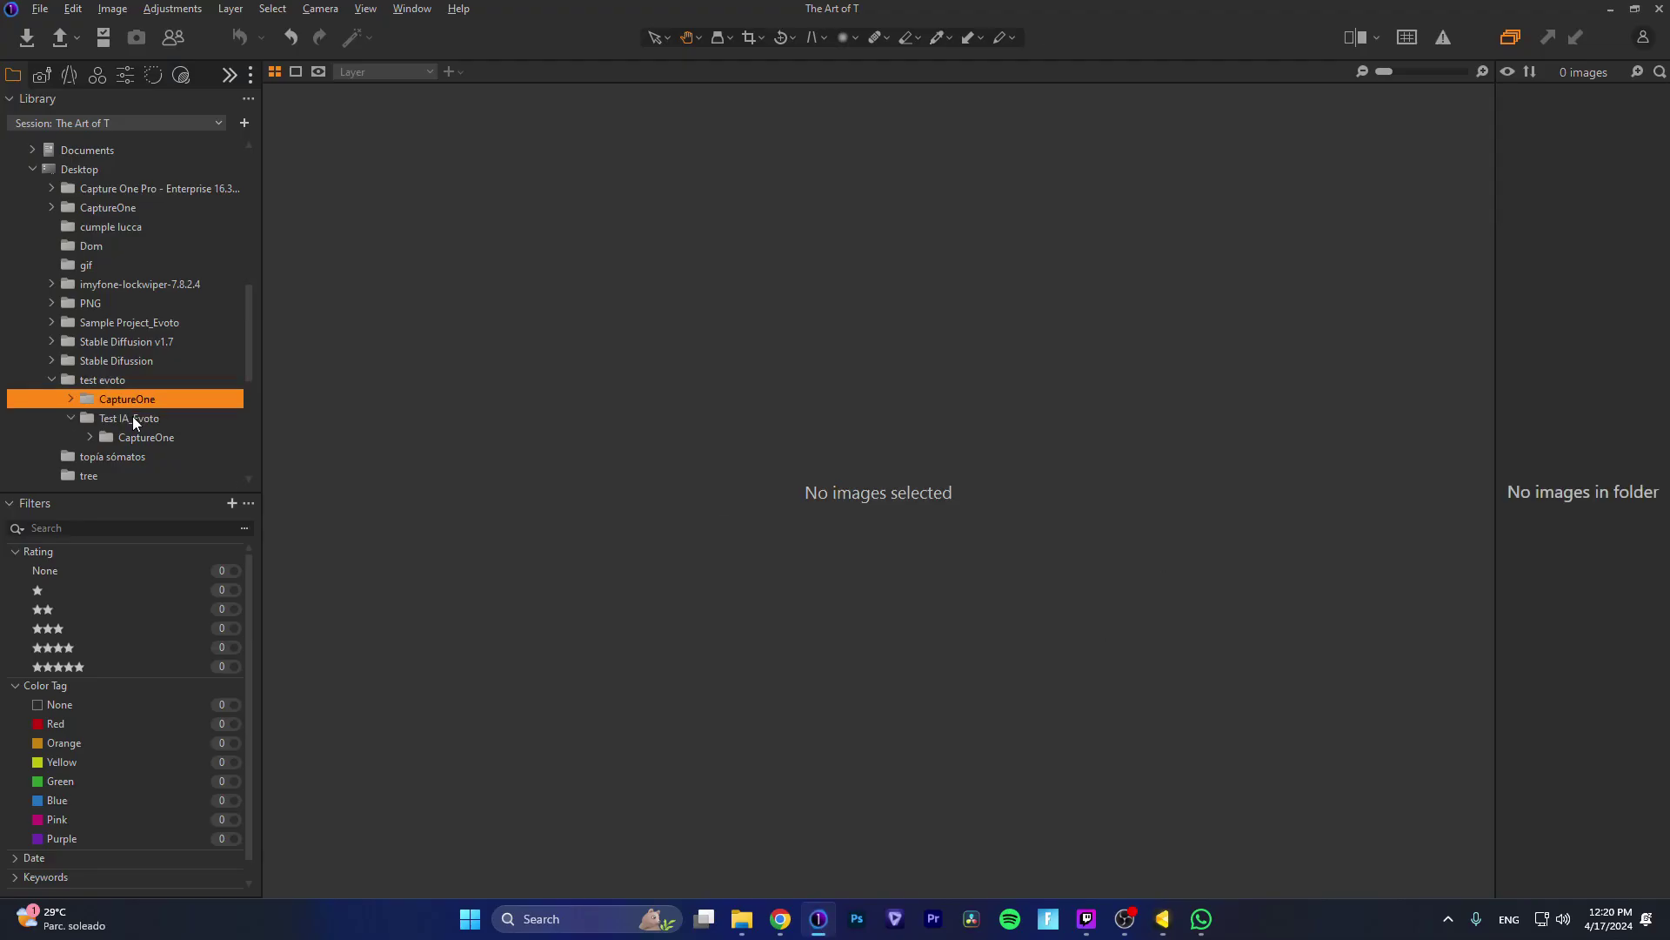
left_click(105, 420)
left_click(1580, 174)
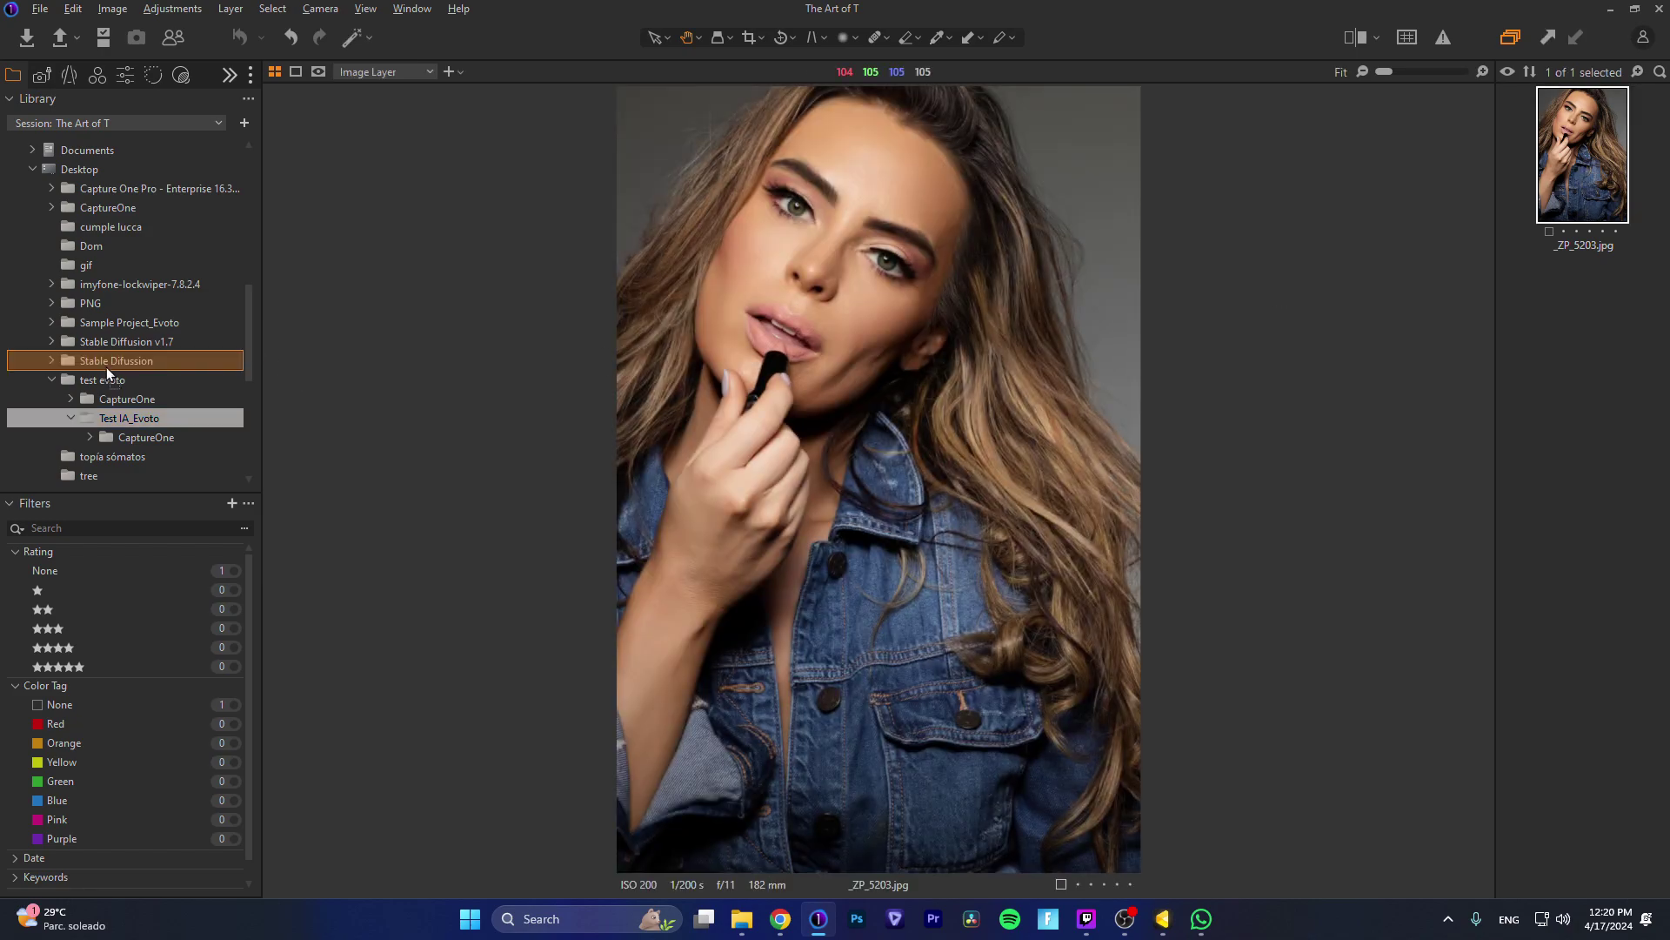
Step: Open the test evoto folder and view _ZP_5203full.jpg, followed by _ZP_5203.jpg
left_click(114, 383)
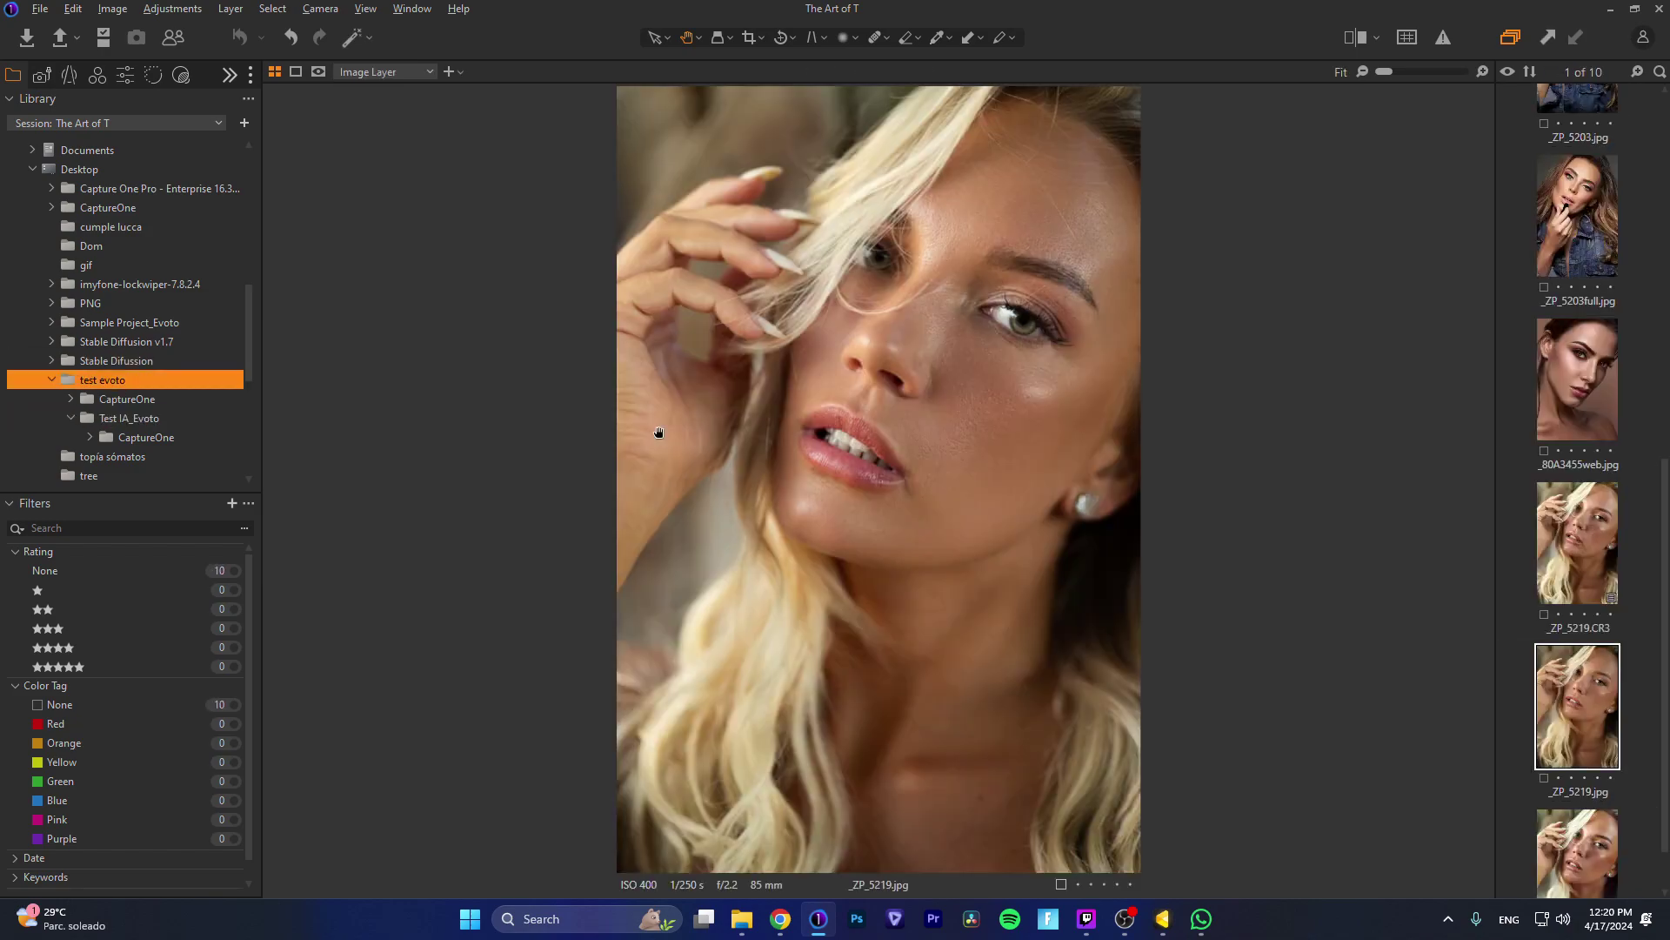
left_click(1588, 237)
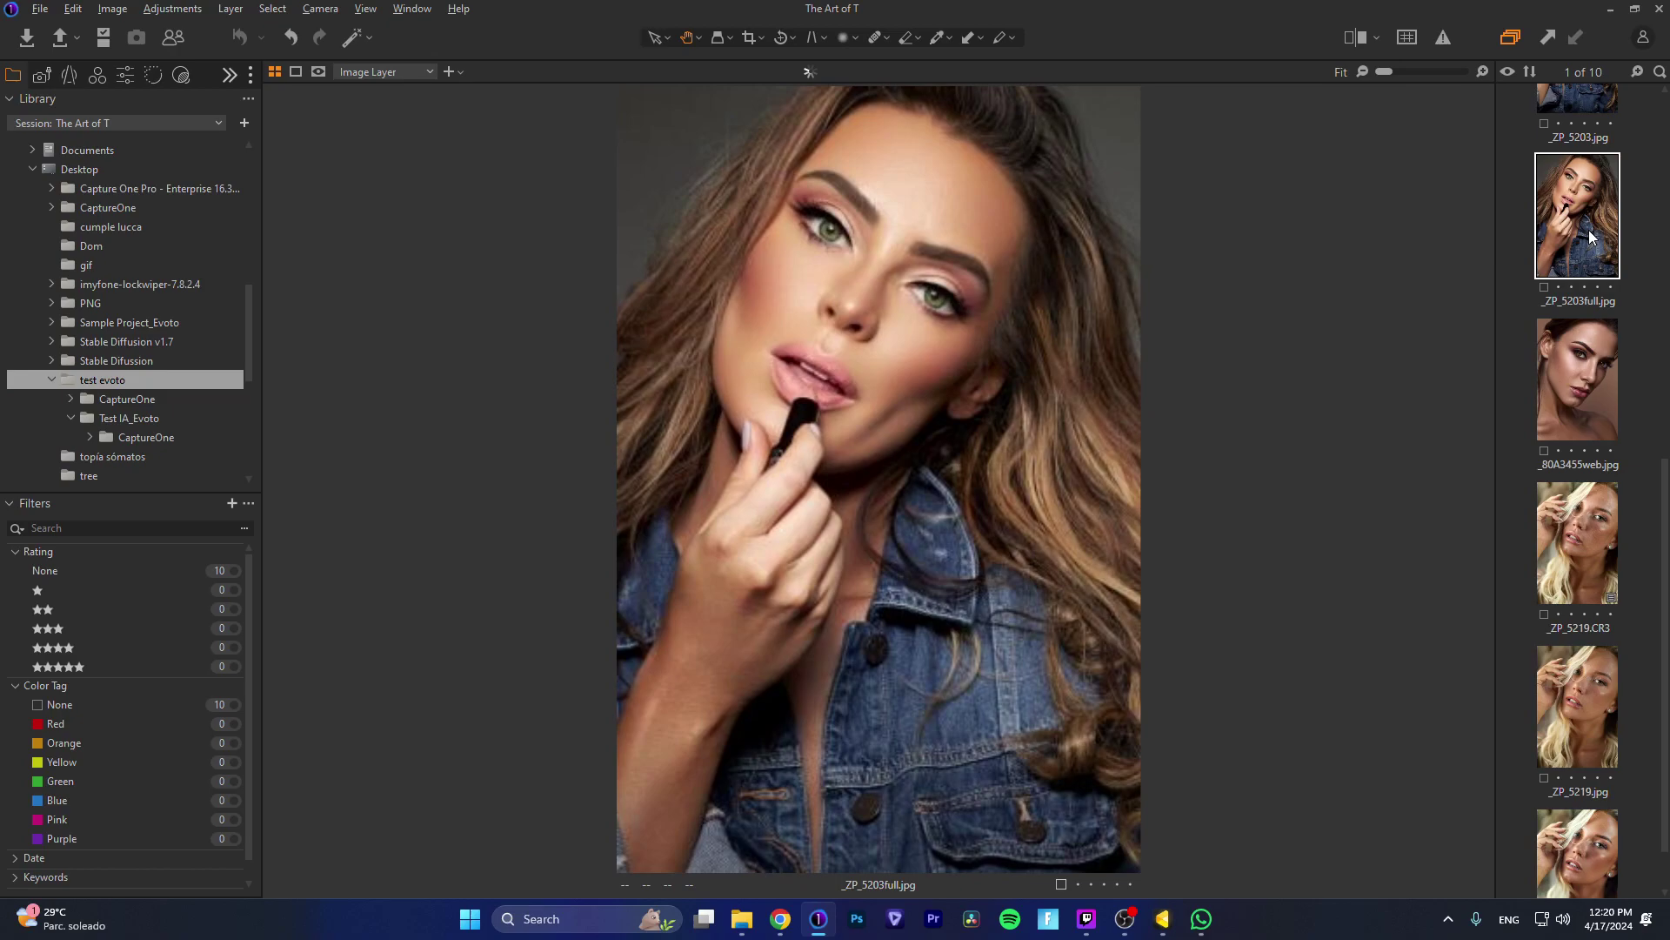
scroll(1589, 233, "up", 3)
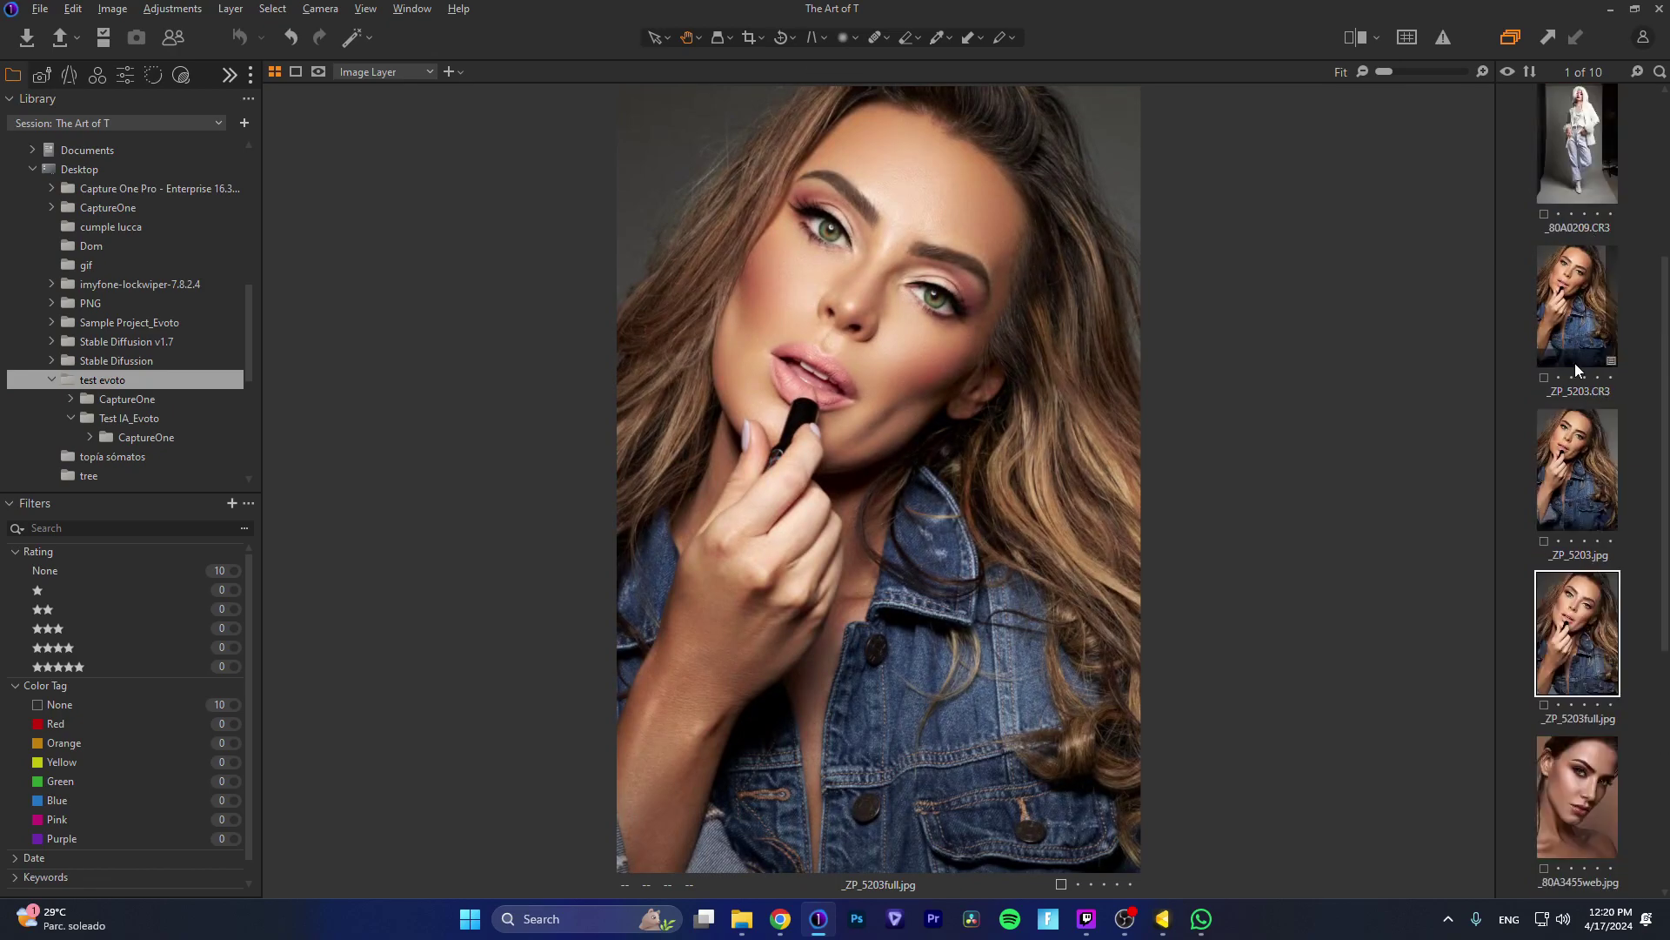
left_click(1573, 482)
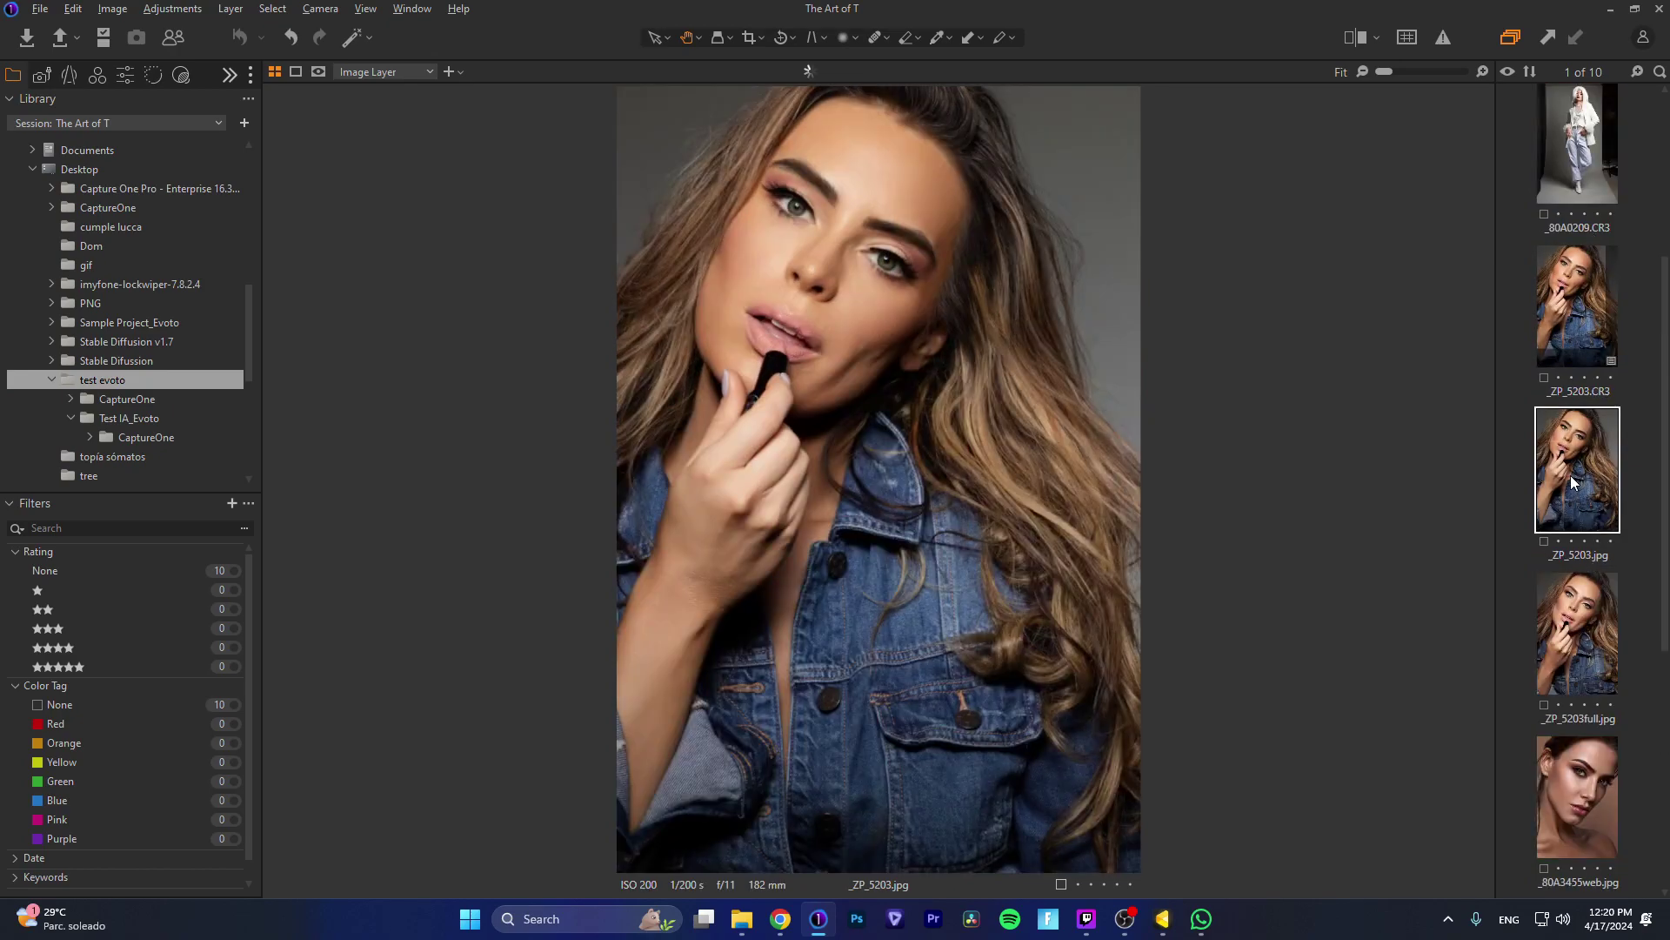
Step: Crop _ZP_5203.jpg from its lower outer corner to about 12.7 × 19 in, matching the framing of _ZP_5203full.jpg
key("c")
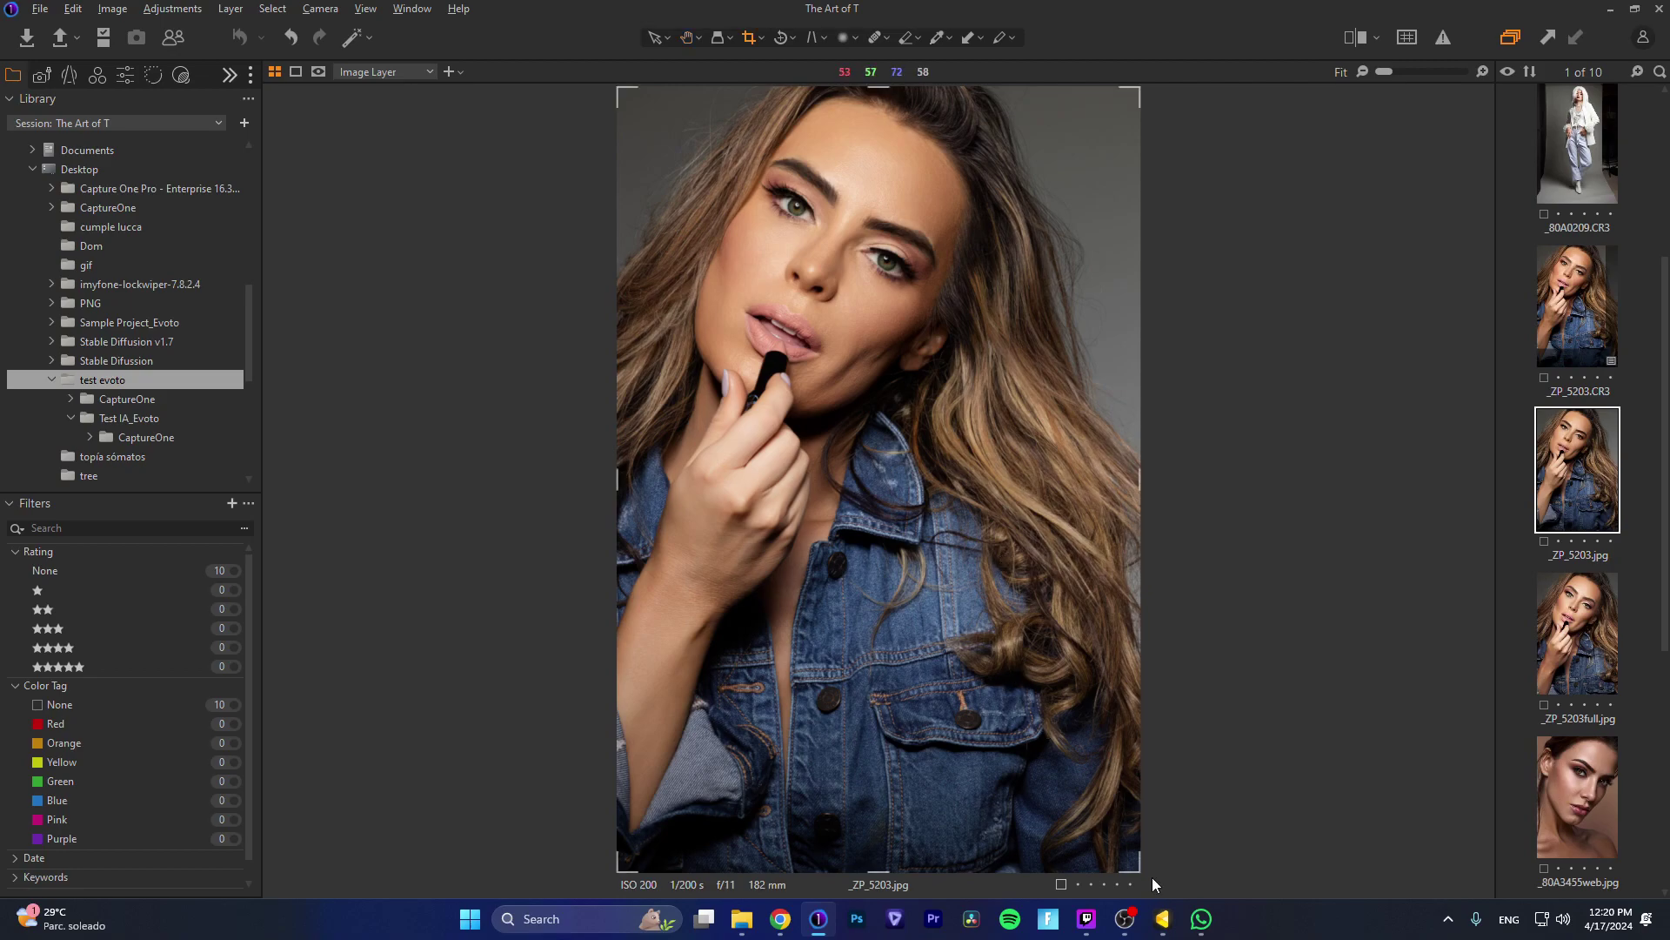
left_click_drag(1135, 868, 1065, 759)
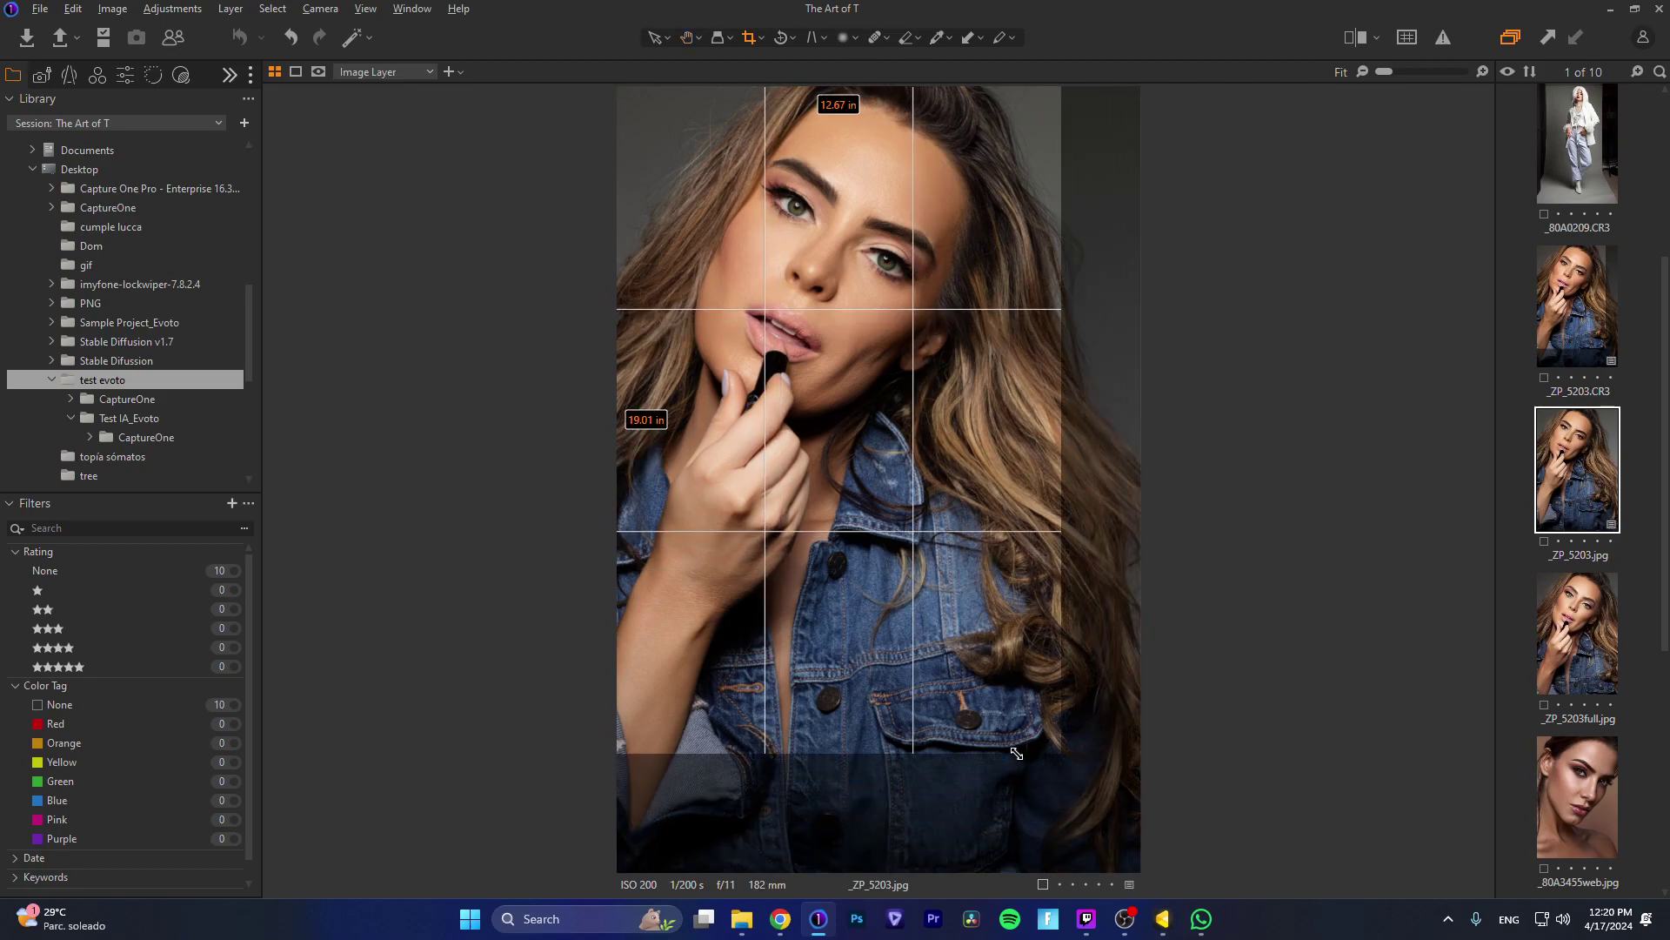
key("h")
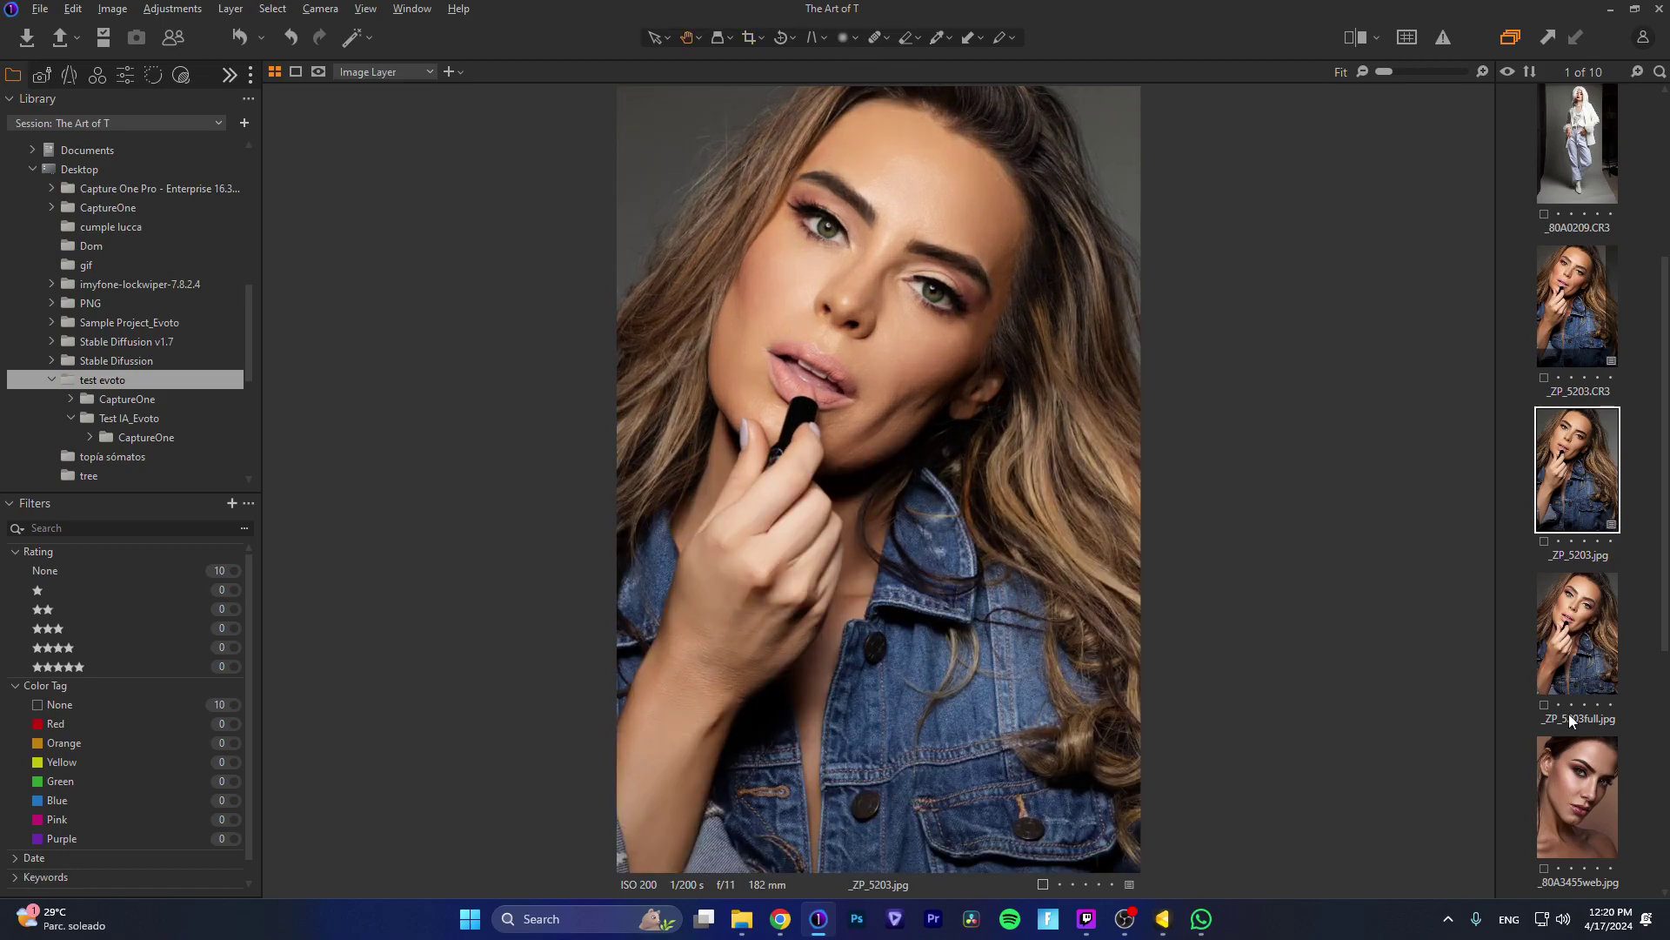
Step: Show _ZP_5203.jpg and _ZP_5203full.jpg side by side and compare the hand and face at 25% zoom
left_click(1572, 645)
left_click(1583, 442, "ctrl")
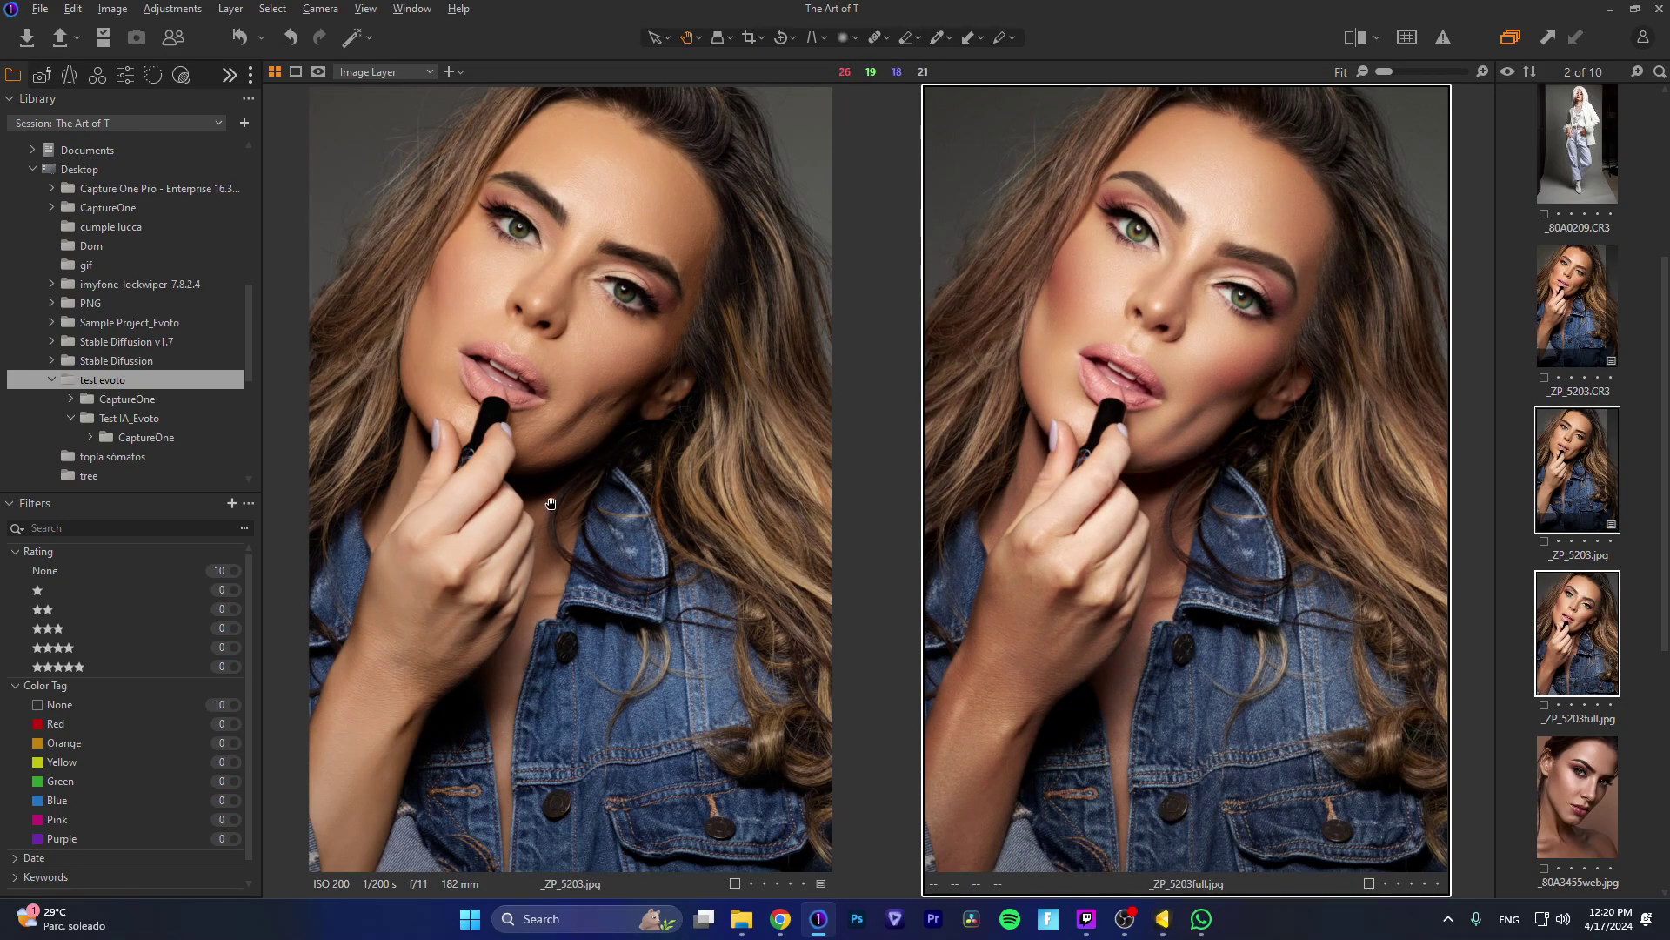
left_click_drag(543, 520, 579, 406)
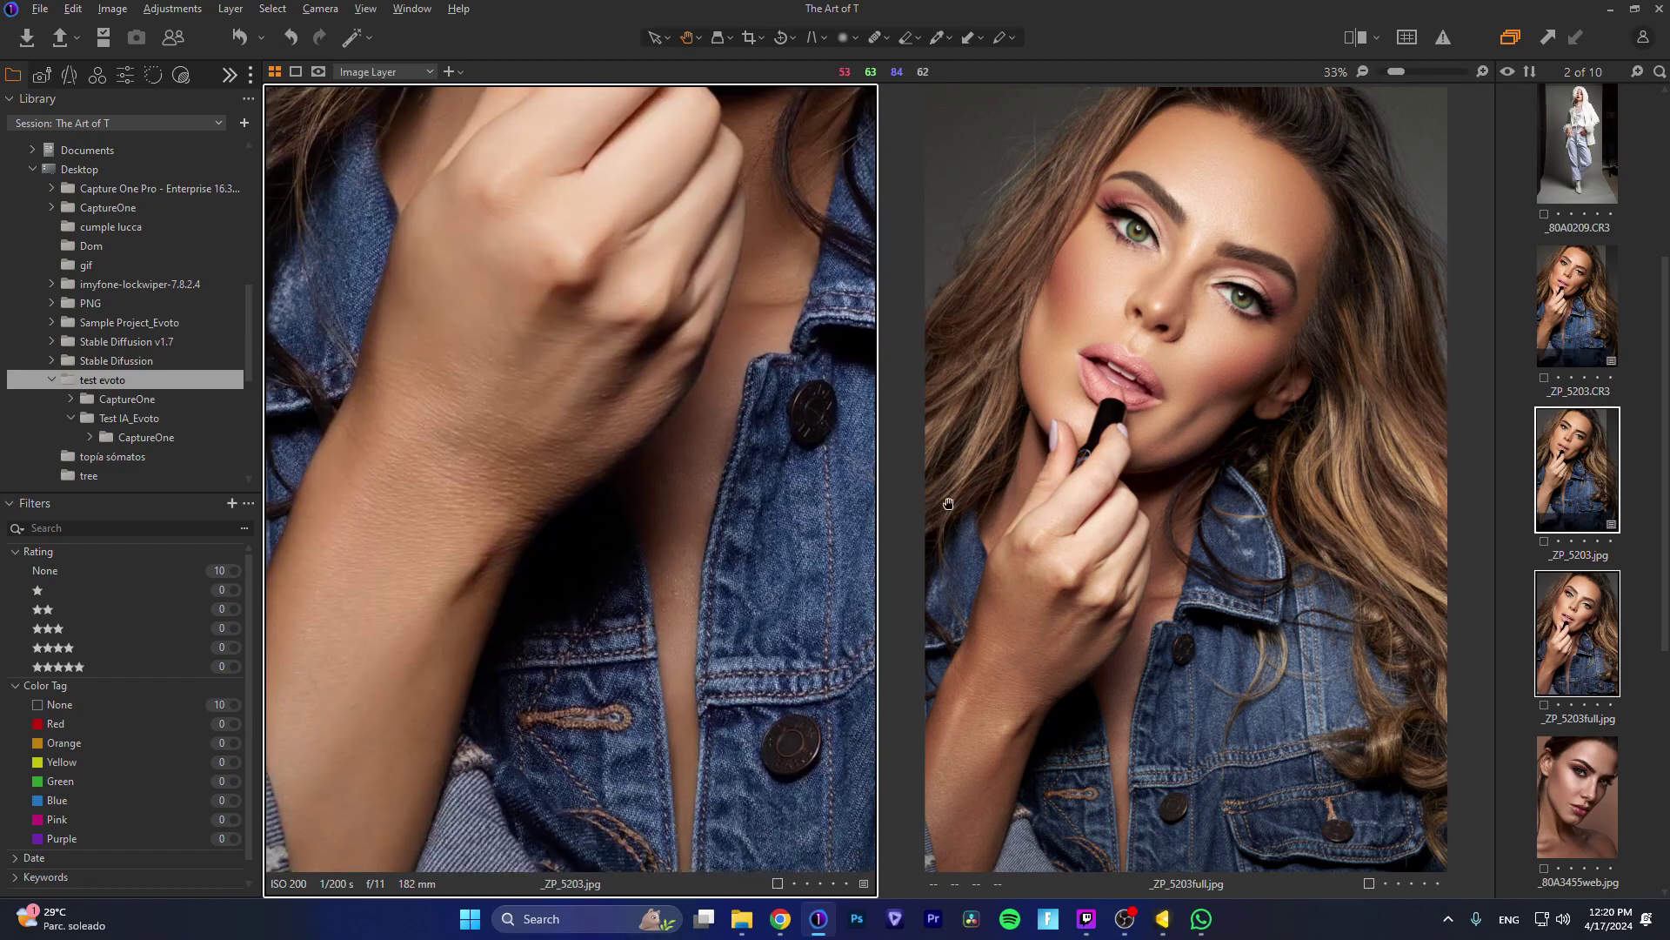
left_click_drag(1157, 435, 1217, 382)
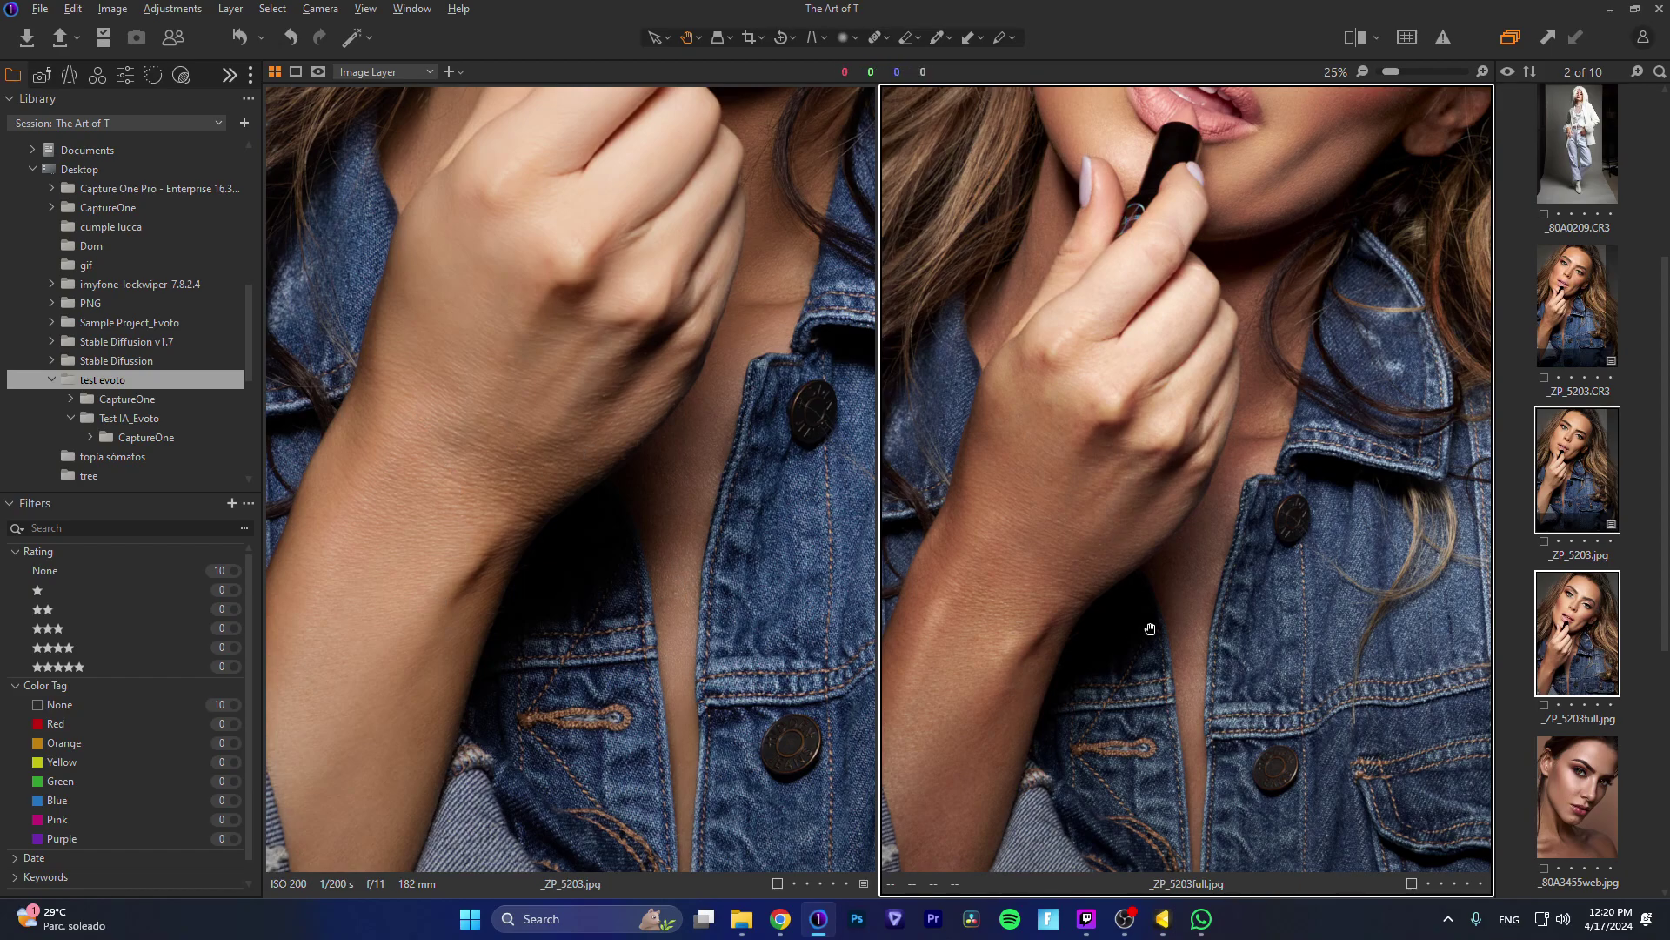
scroll(677, 314, "up", 2)
left_click_drag(637, 451, 637, 492)
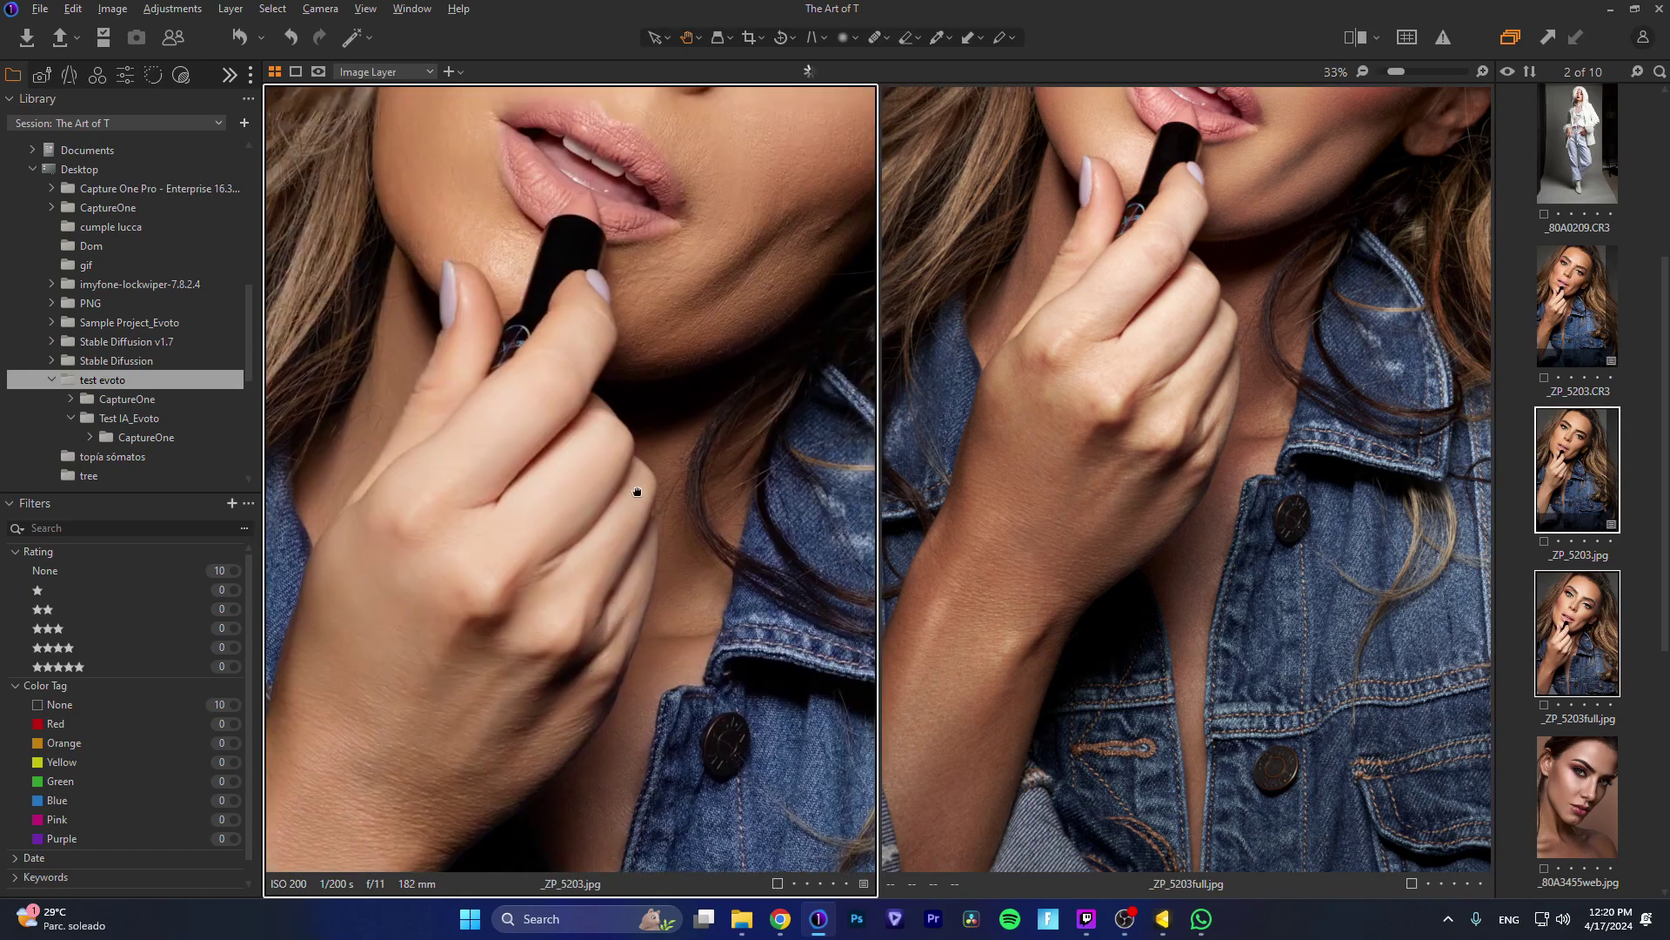
scroll(638, 492, "down", 2)
left_click(1183, 690)
scroll(1183, 690, "down", 2)
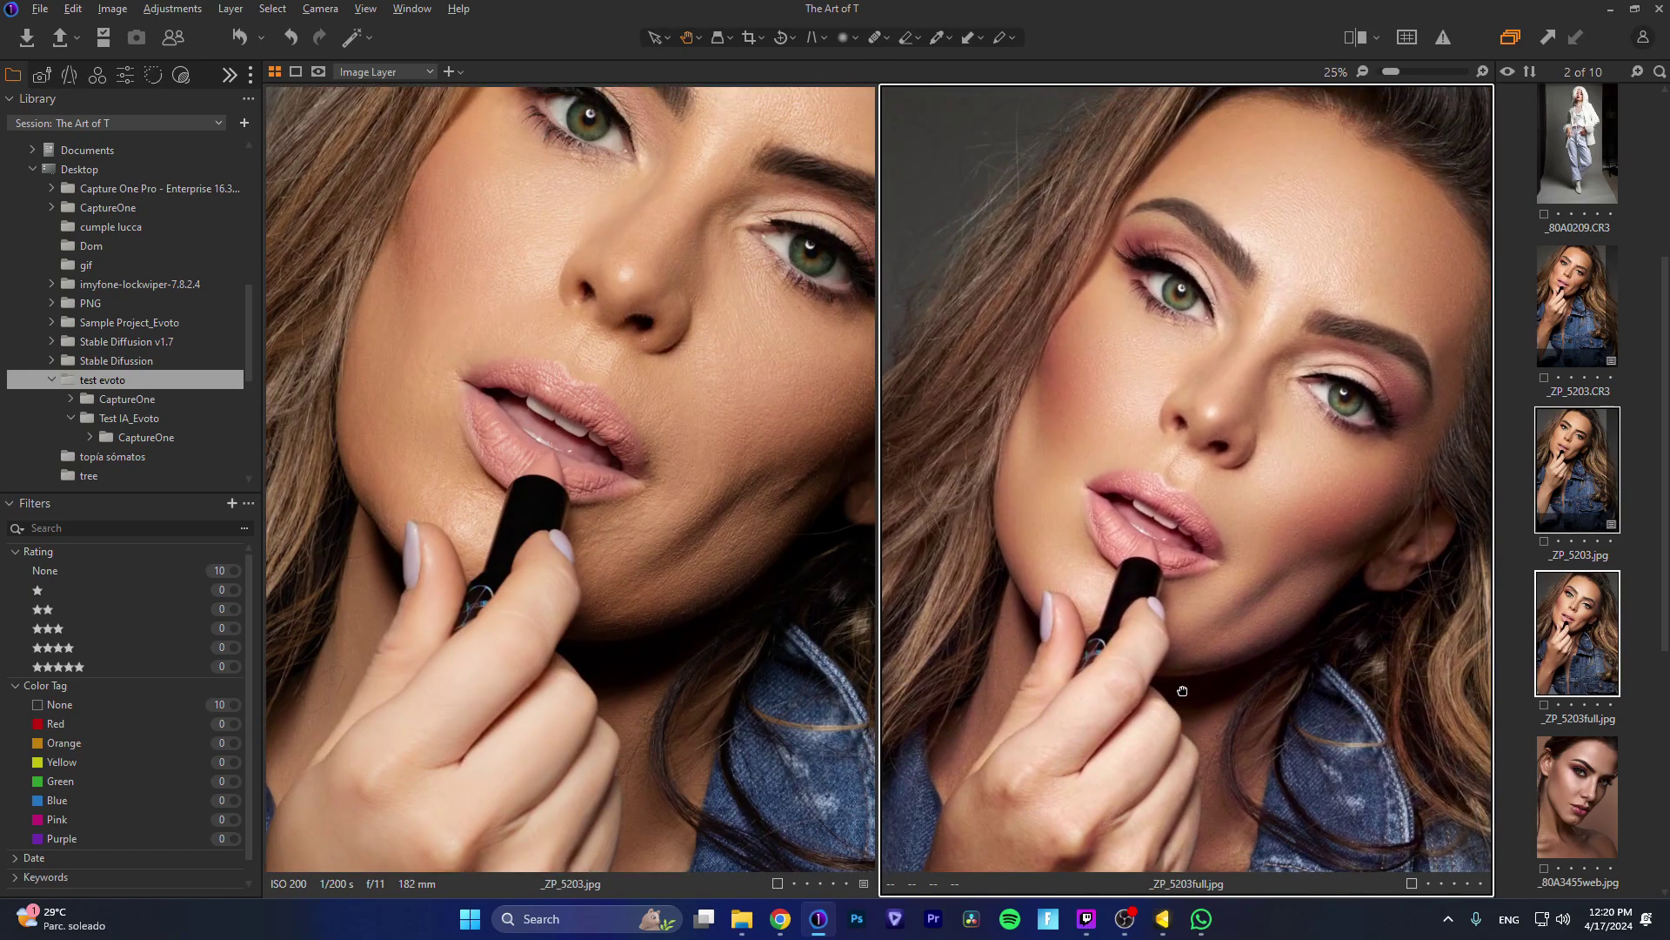
left_click(760, 478)
scroll(683, 548, "down", 2)
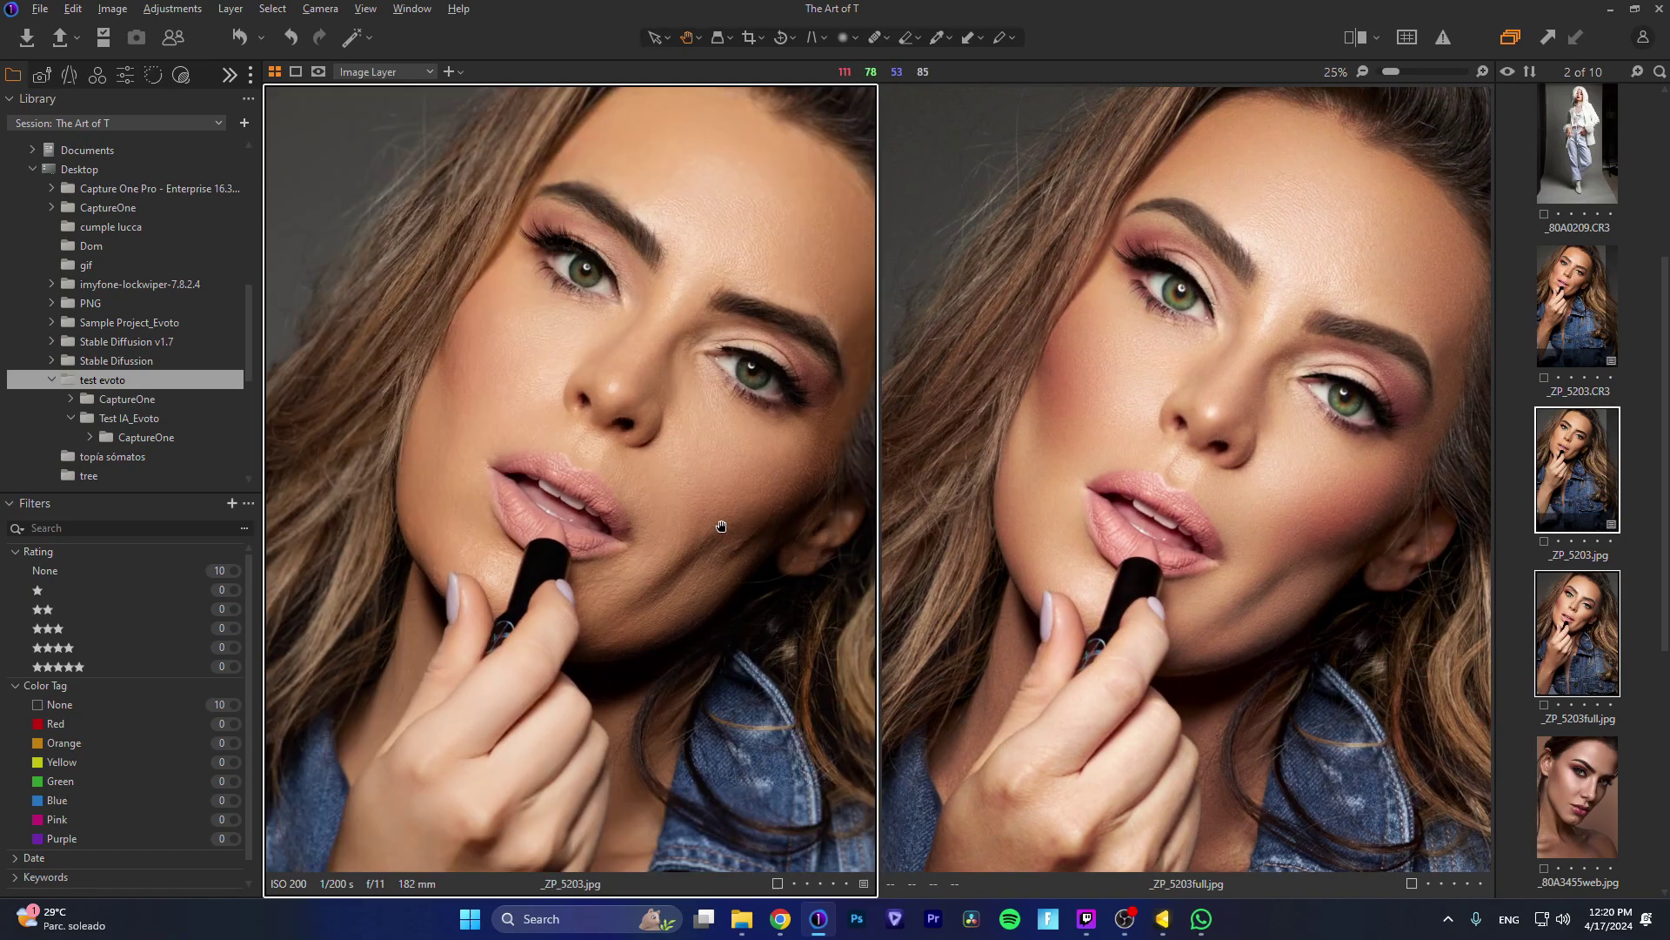
Step: Compare the skin texture of the forehead, eyes and cheeks in both retouches at 50% zoom
left_click_drag(1176, 497, 1171, 510)
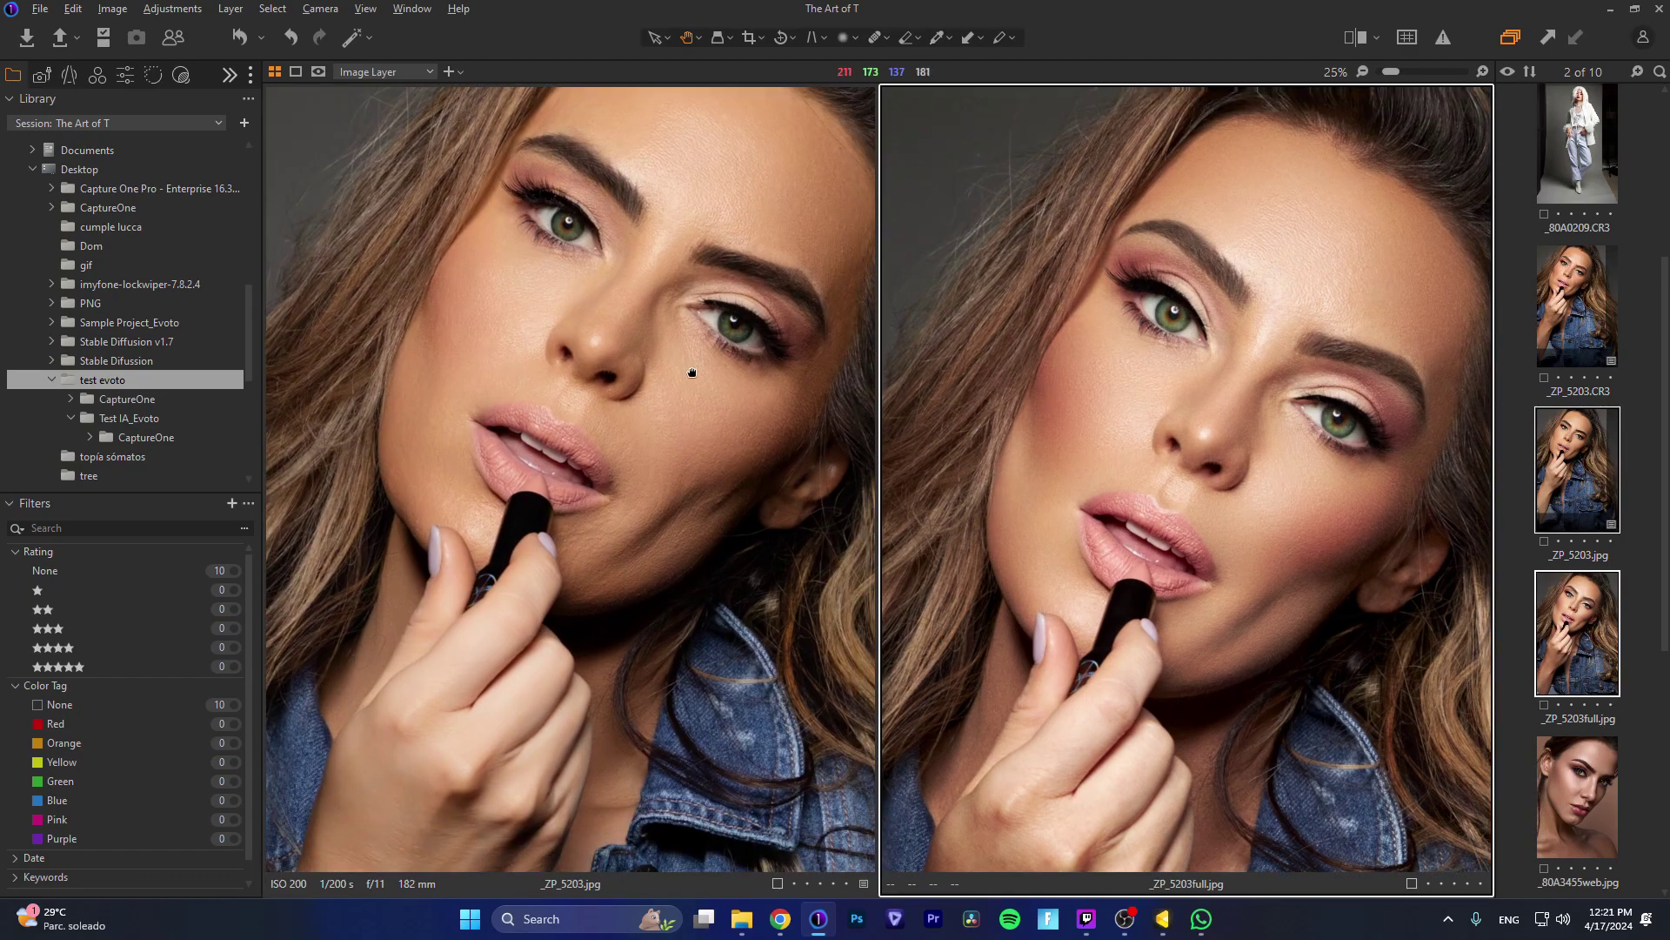
left_click_drag(692, 373, 680, 379)
scroll(648, 146, "up", 2)
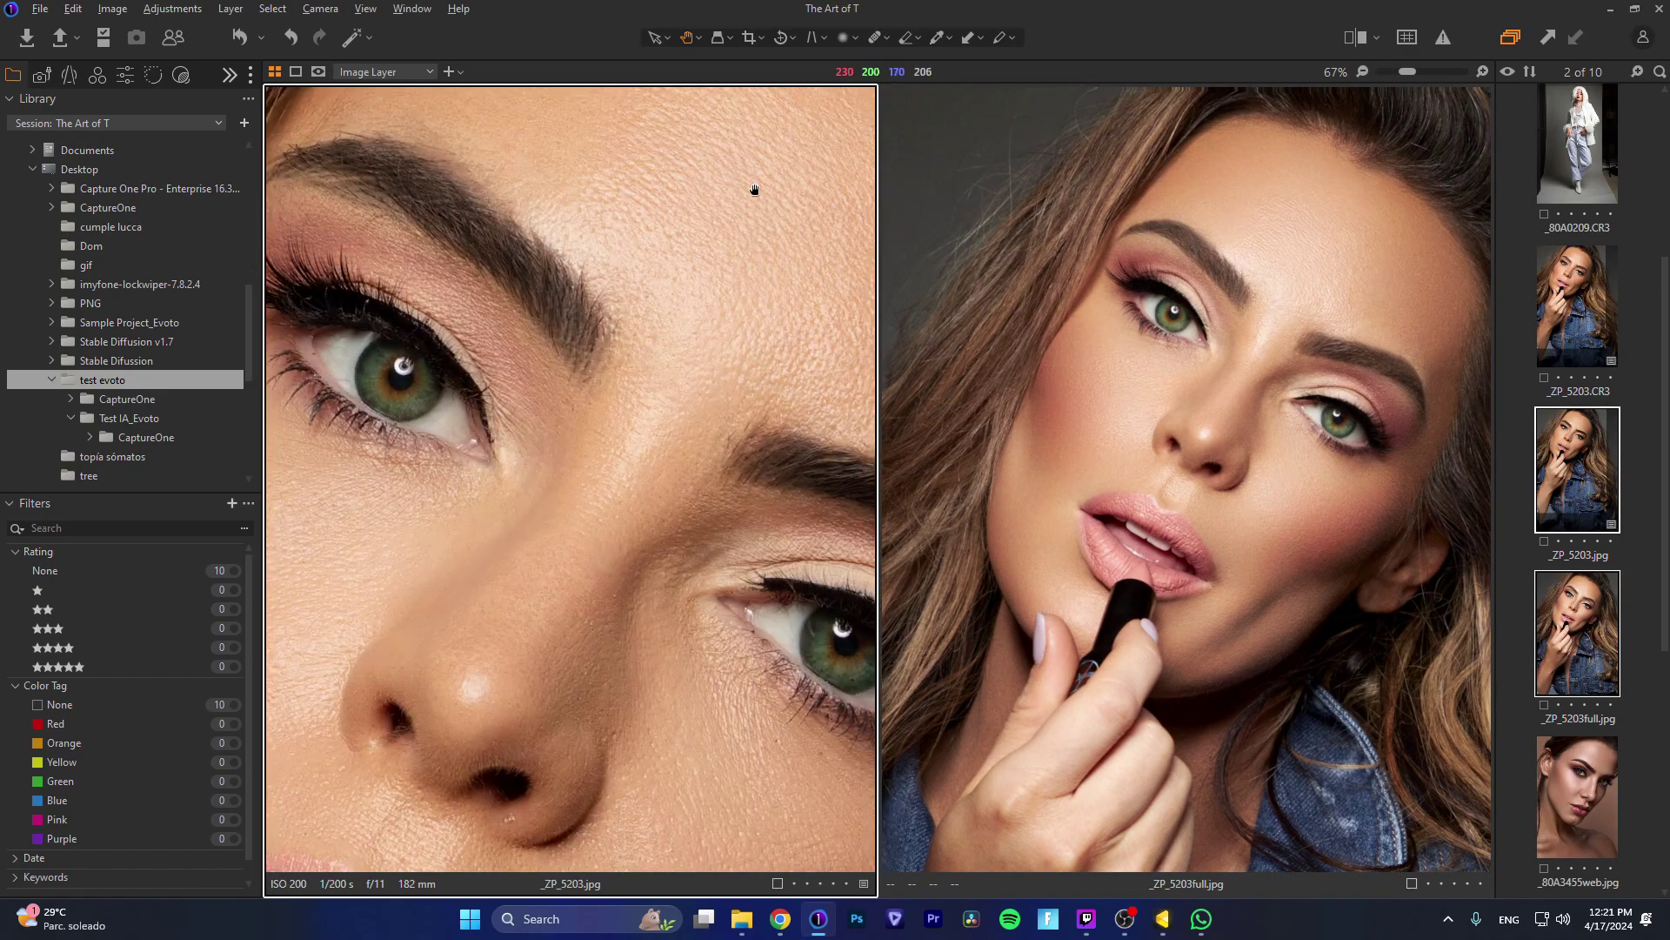
scroll(760, 200, "down", 1)
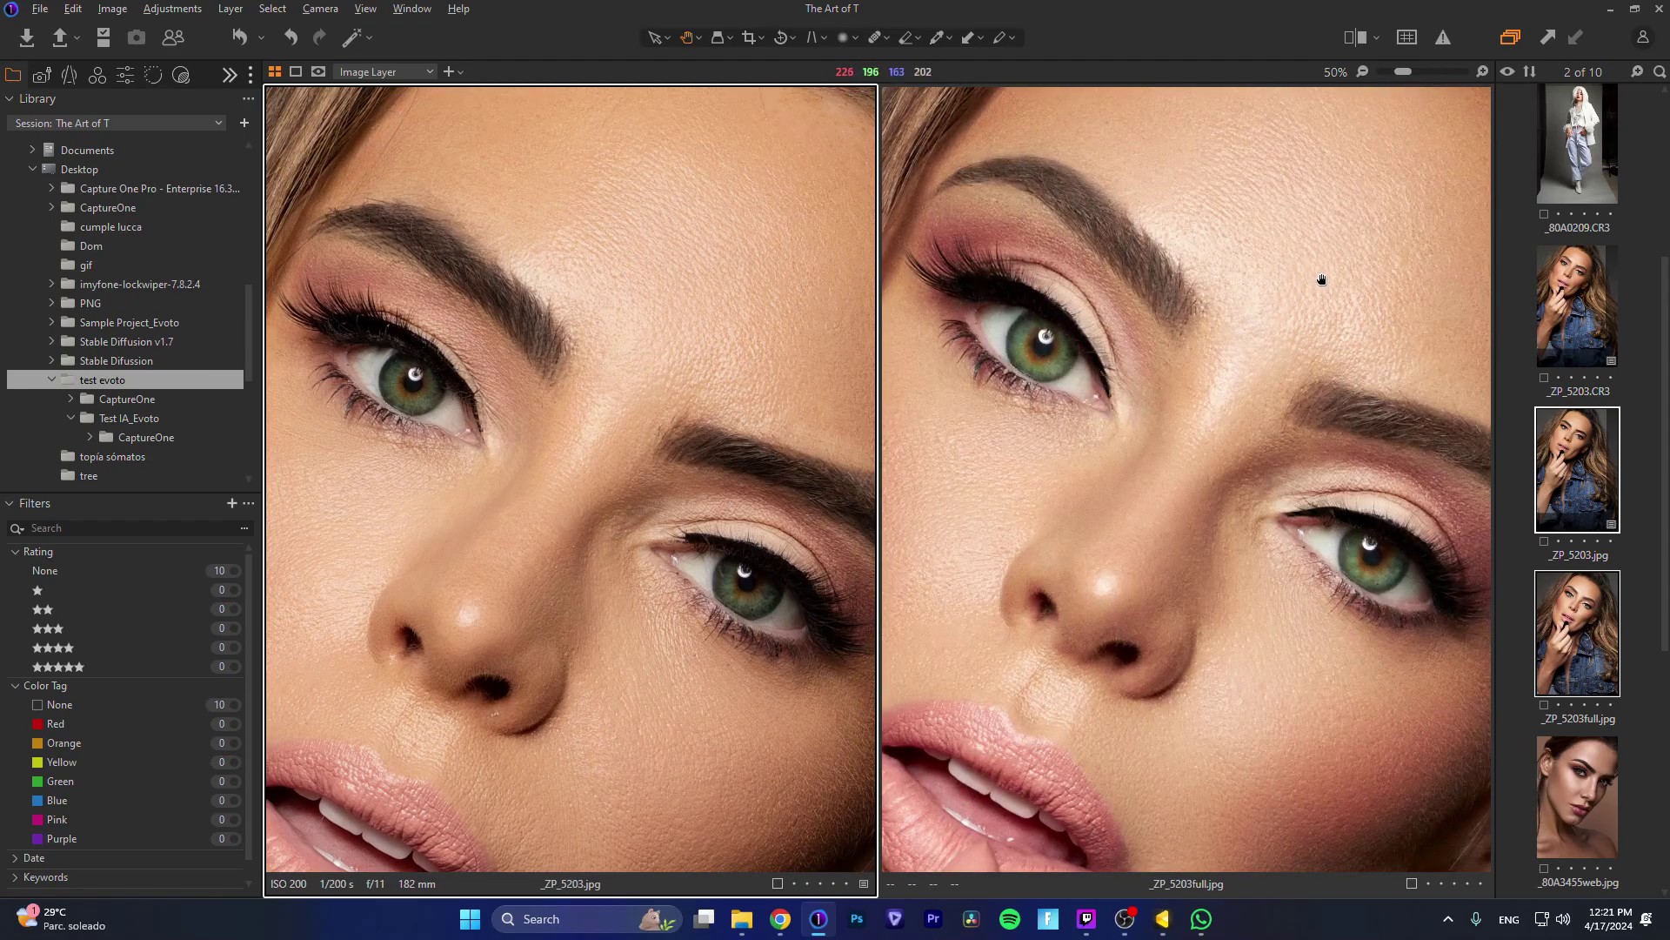
left_click_drag(1324, 284, 1339, 390)
left_click_drag(722, 365, 788, 169)
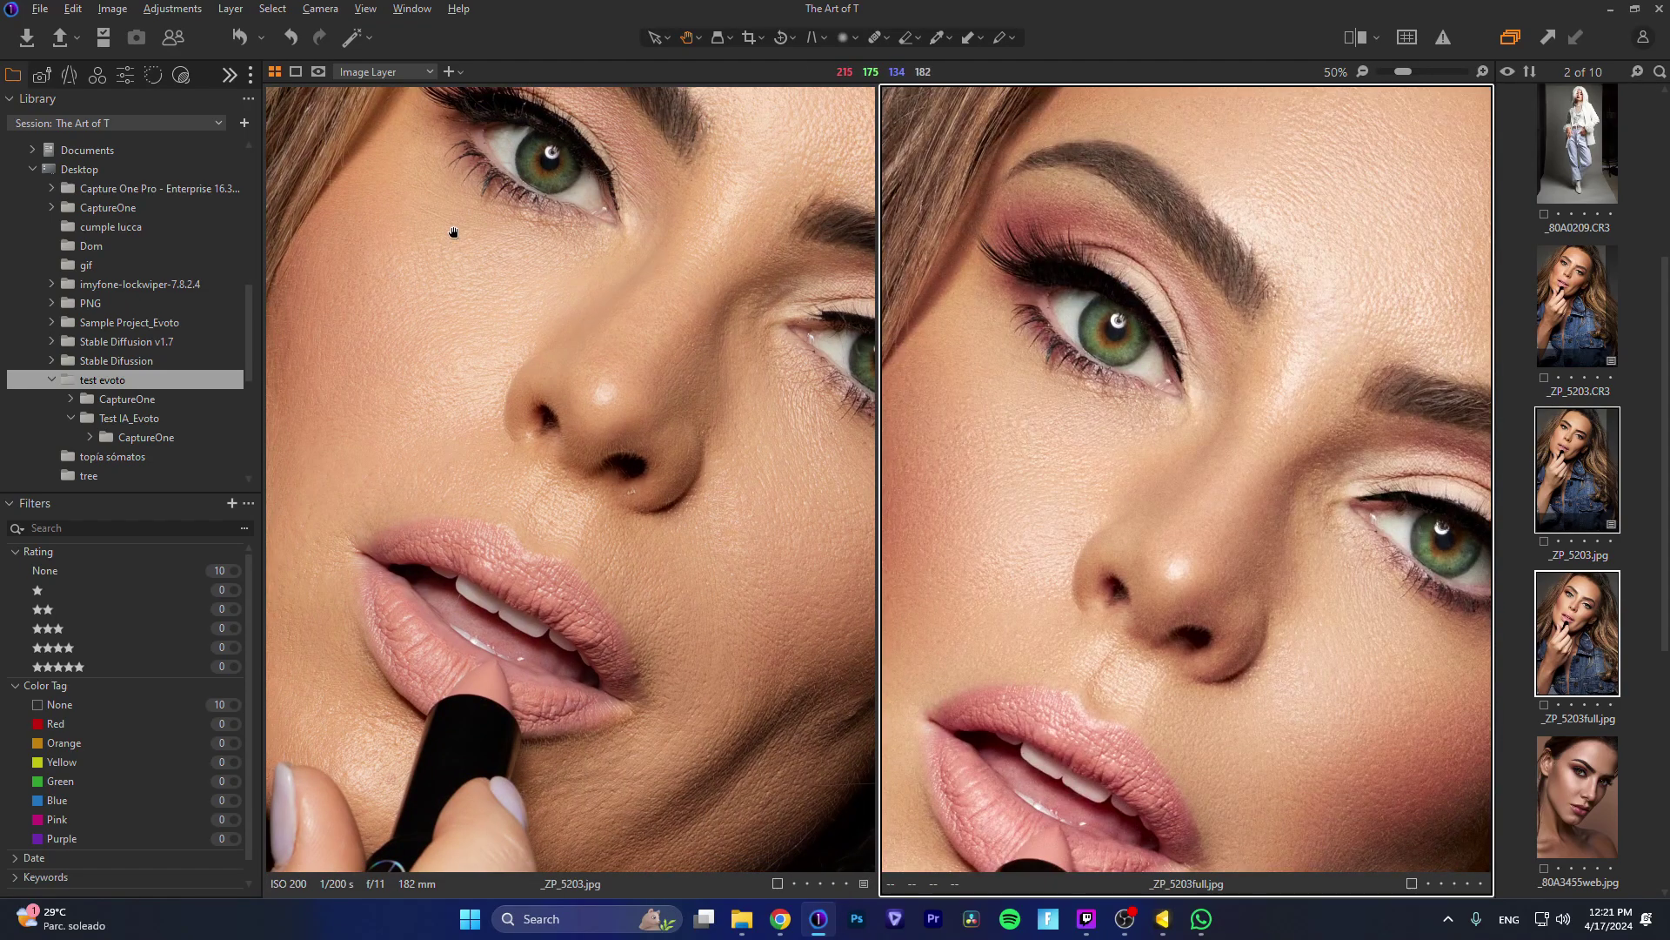
left_click_drag(1138, 509, 1062, 444)
left_click(671, 336)
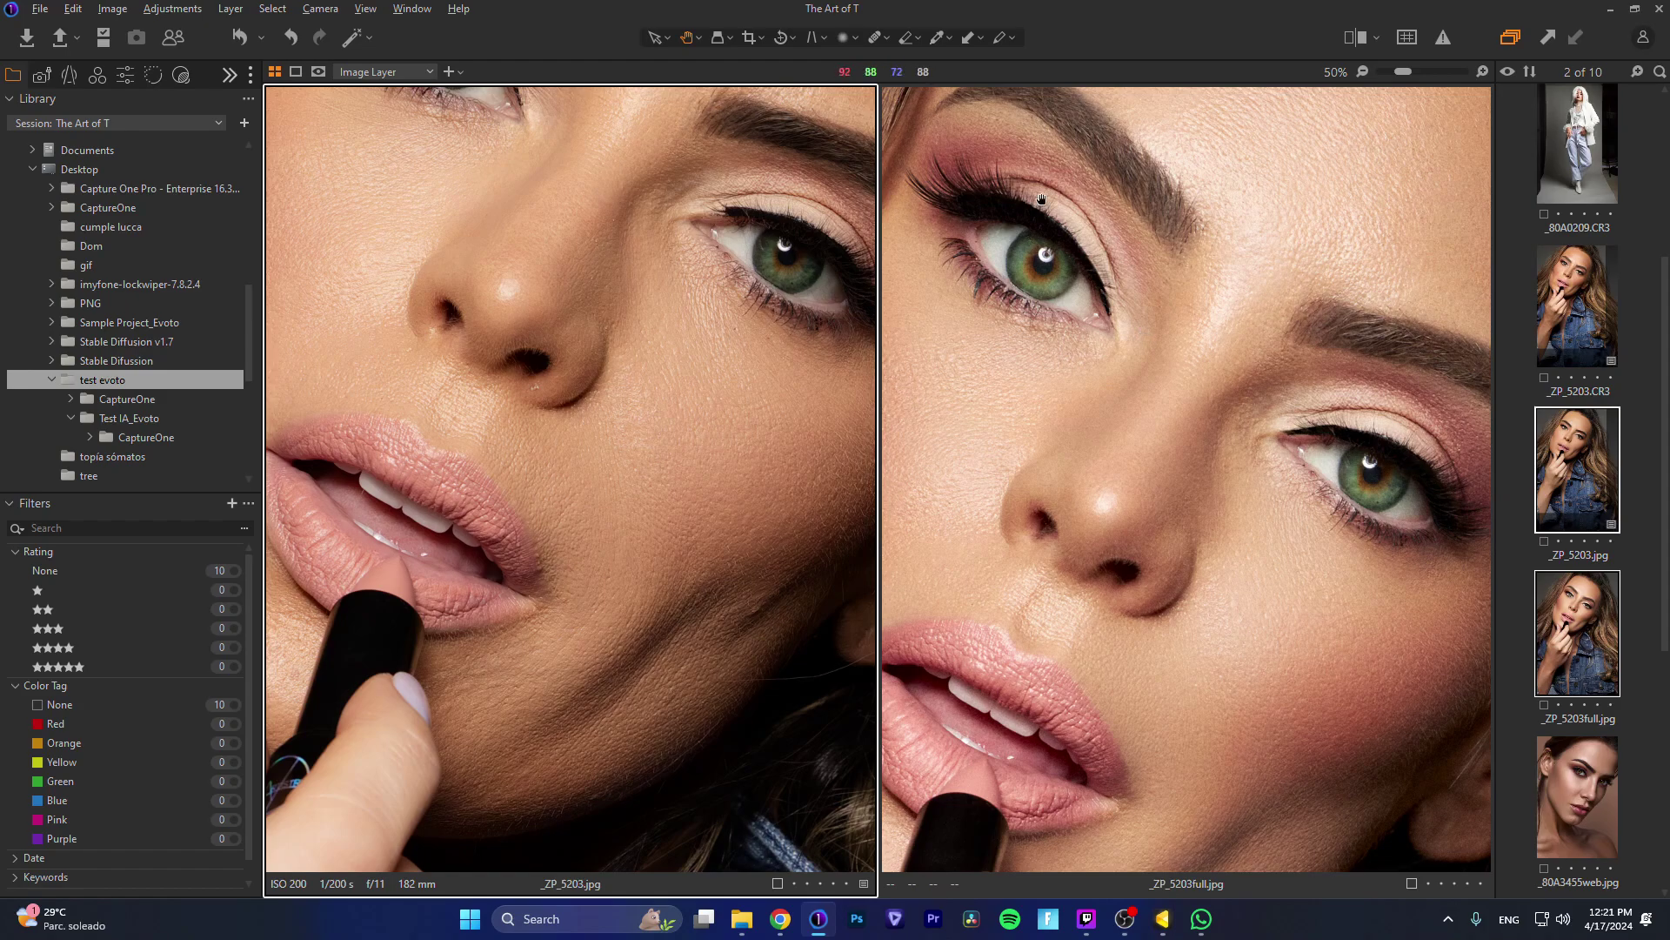
Step: Compare the lips, chin and jawline creases in both retouches, going up to 67% zoom
left_click_drag(1135, 450, 1164, 377)
left_click_drag(688, 445, 719, 403)
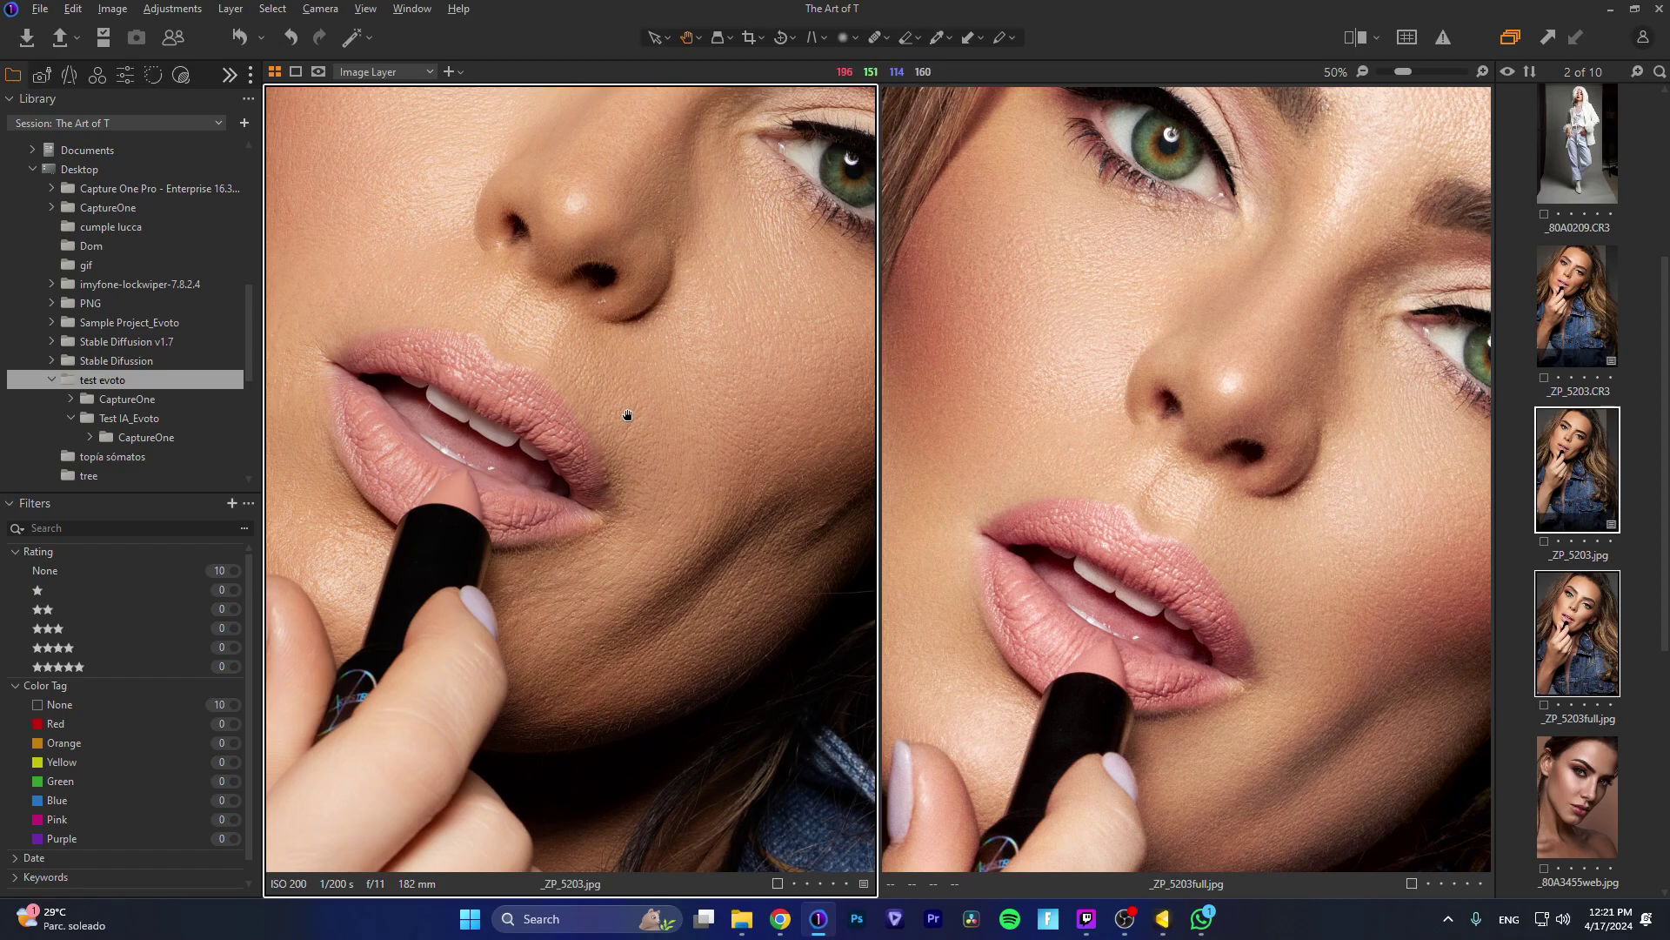
left_click_drag(1180, 564, 1207, 439)
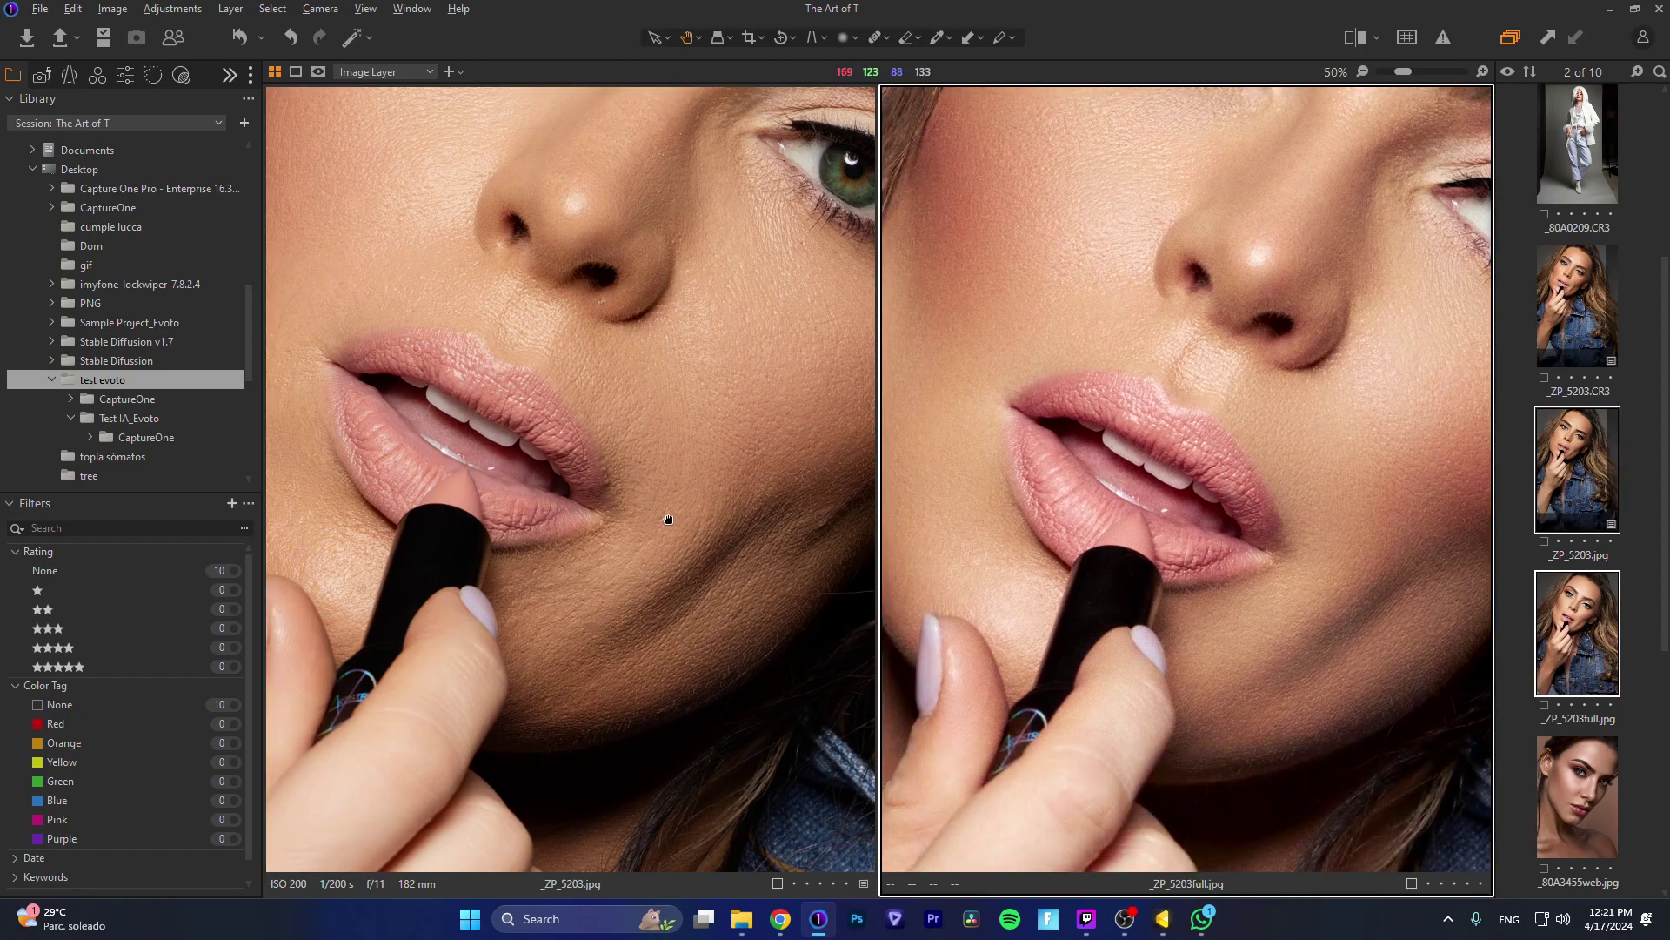
left_click_drag(668, 520, 617, 433)
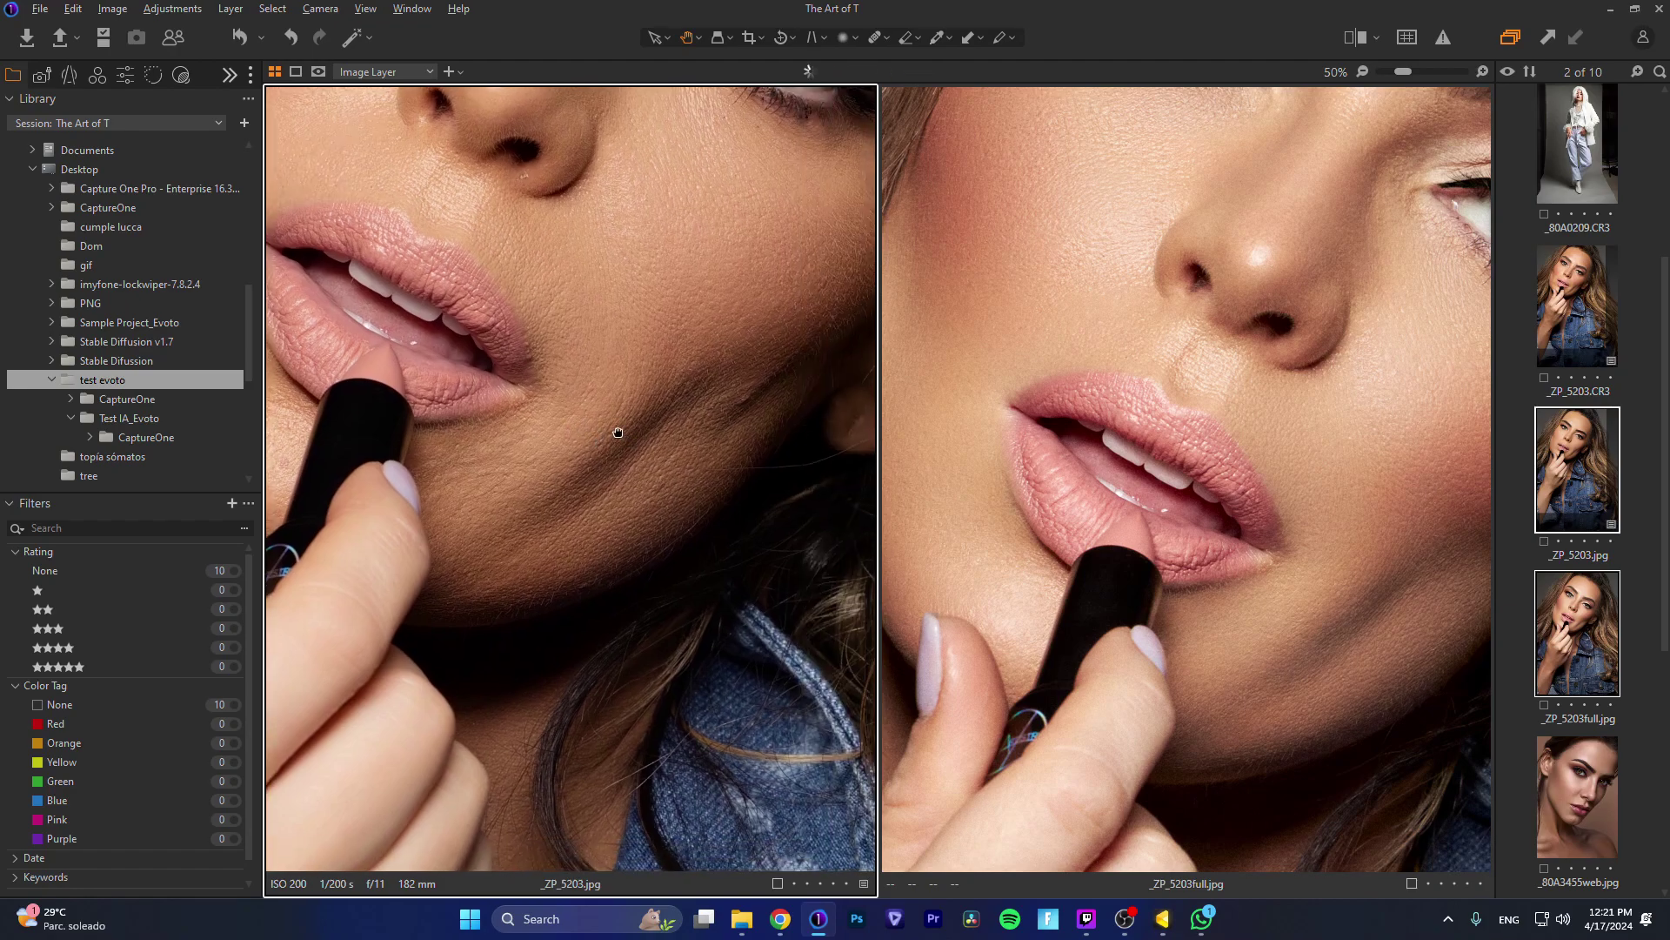
scroll(618, 433, "up", 2)
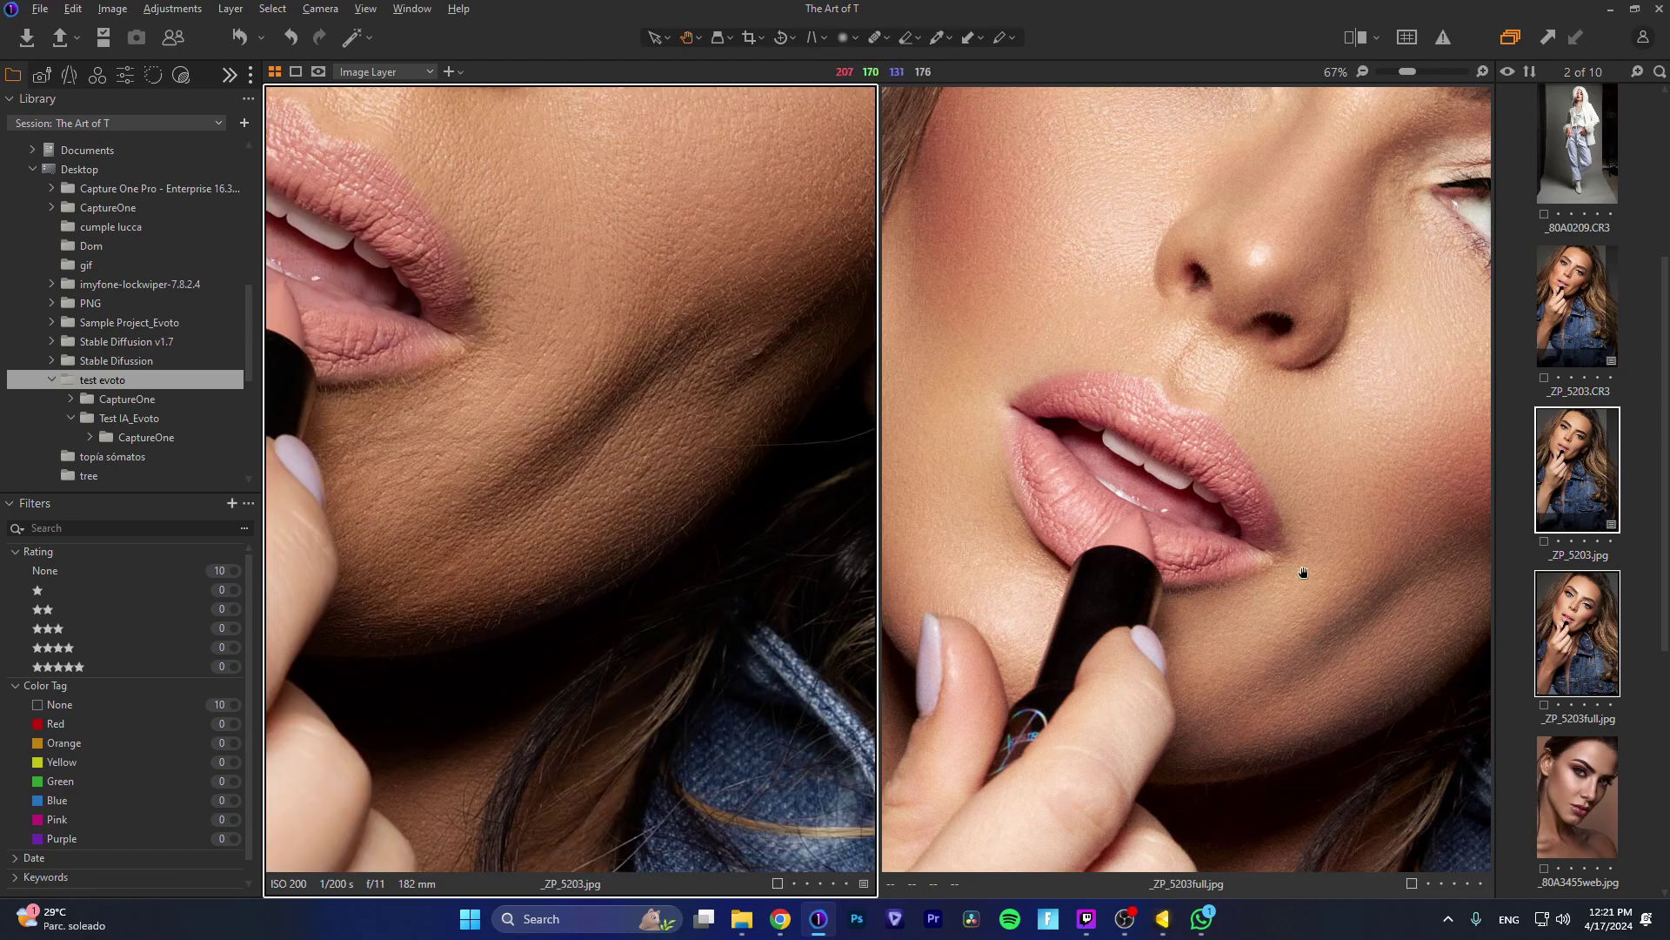
left_click_drag(1303, 572, 1168, 481)
scroll(1055, 493, "up", 2)
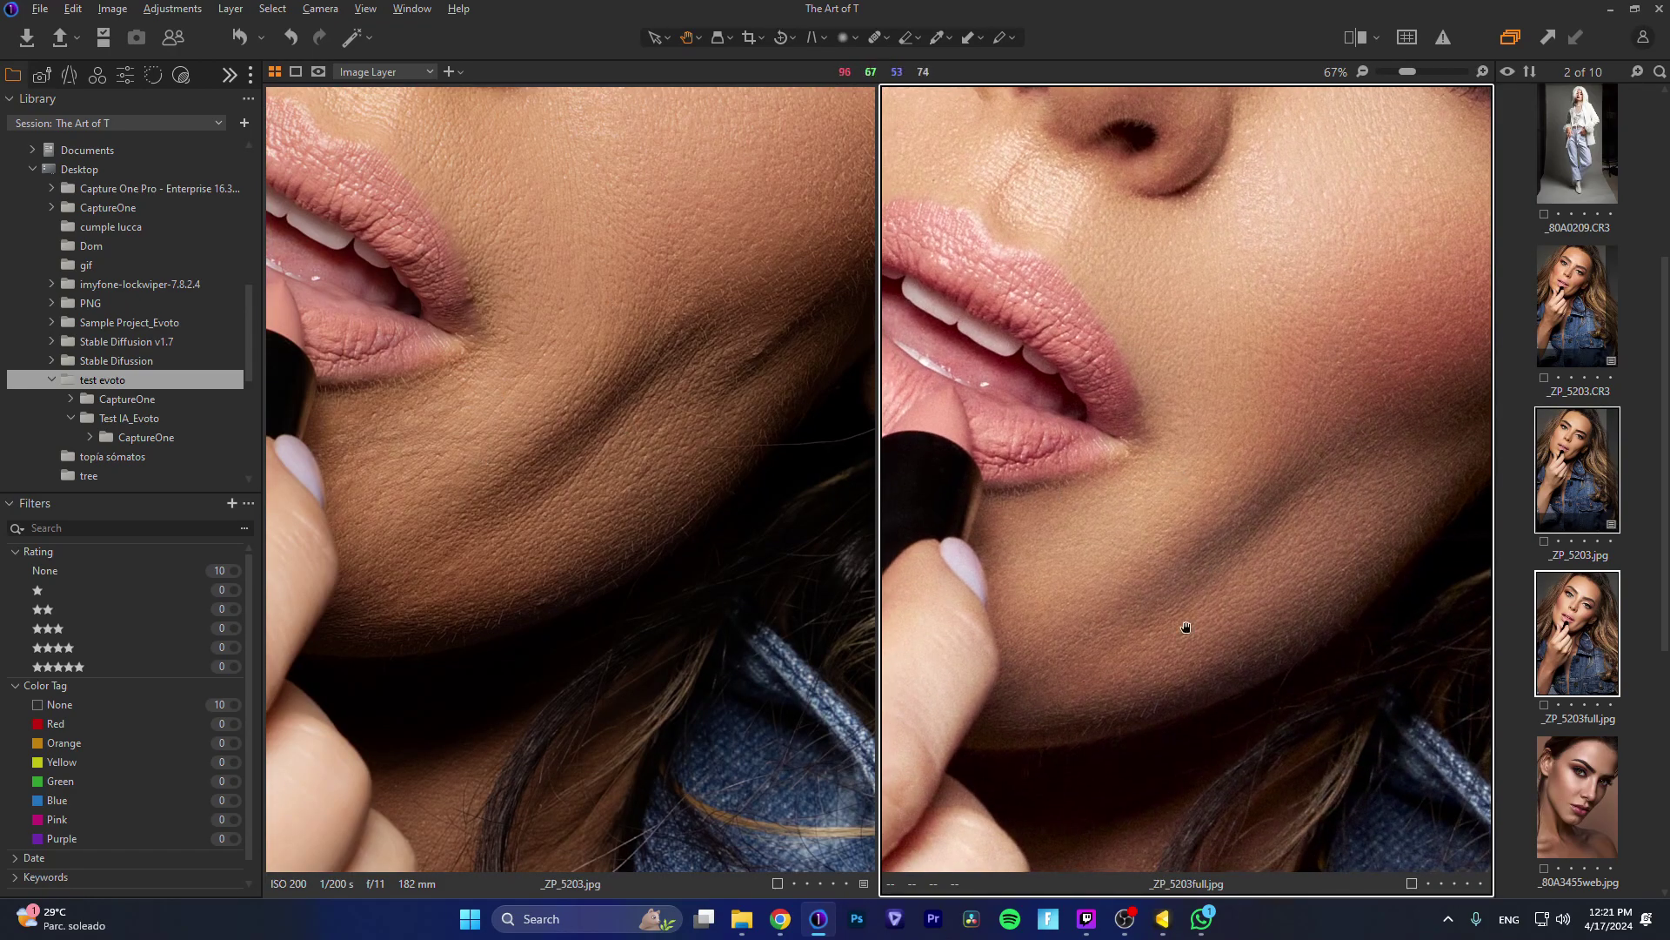
left_click_drag(1231, 389, 1285, 401)
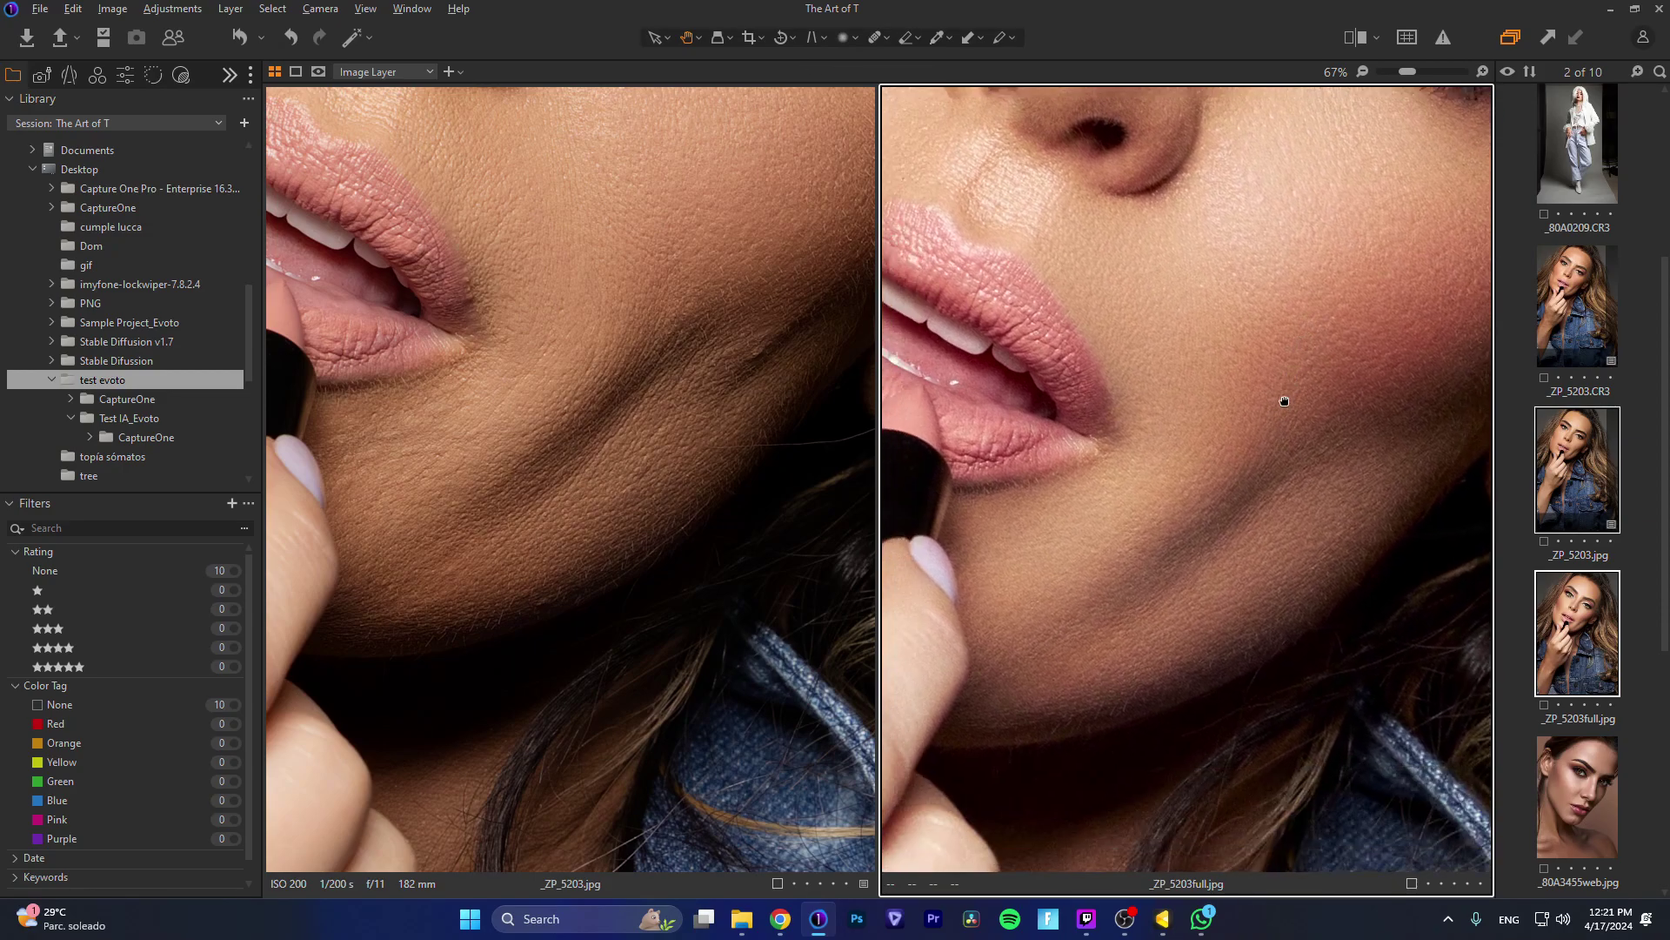
left_click_drag(690, 499, 578, 552)
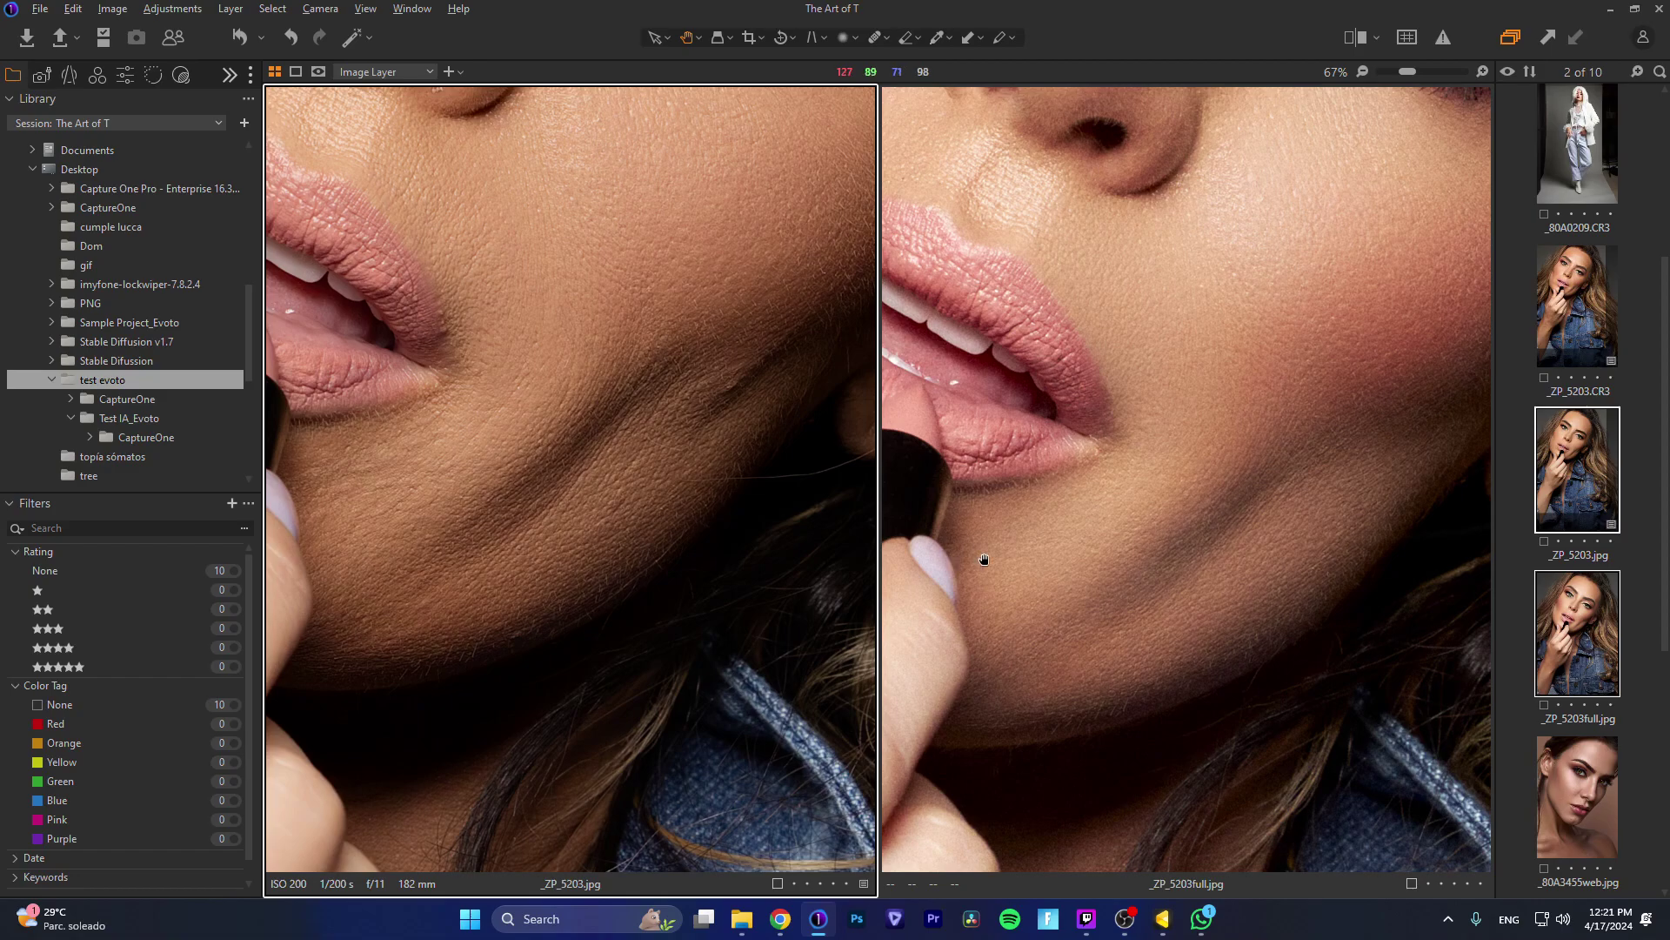
left_click_drag(1139, 579, 1167, 525)
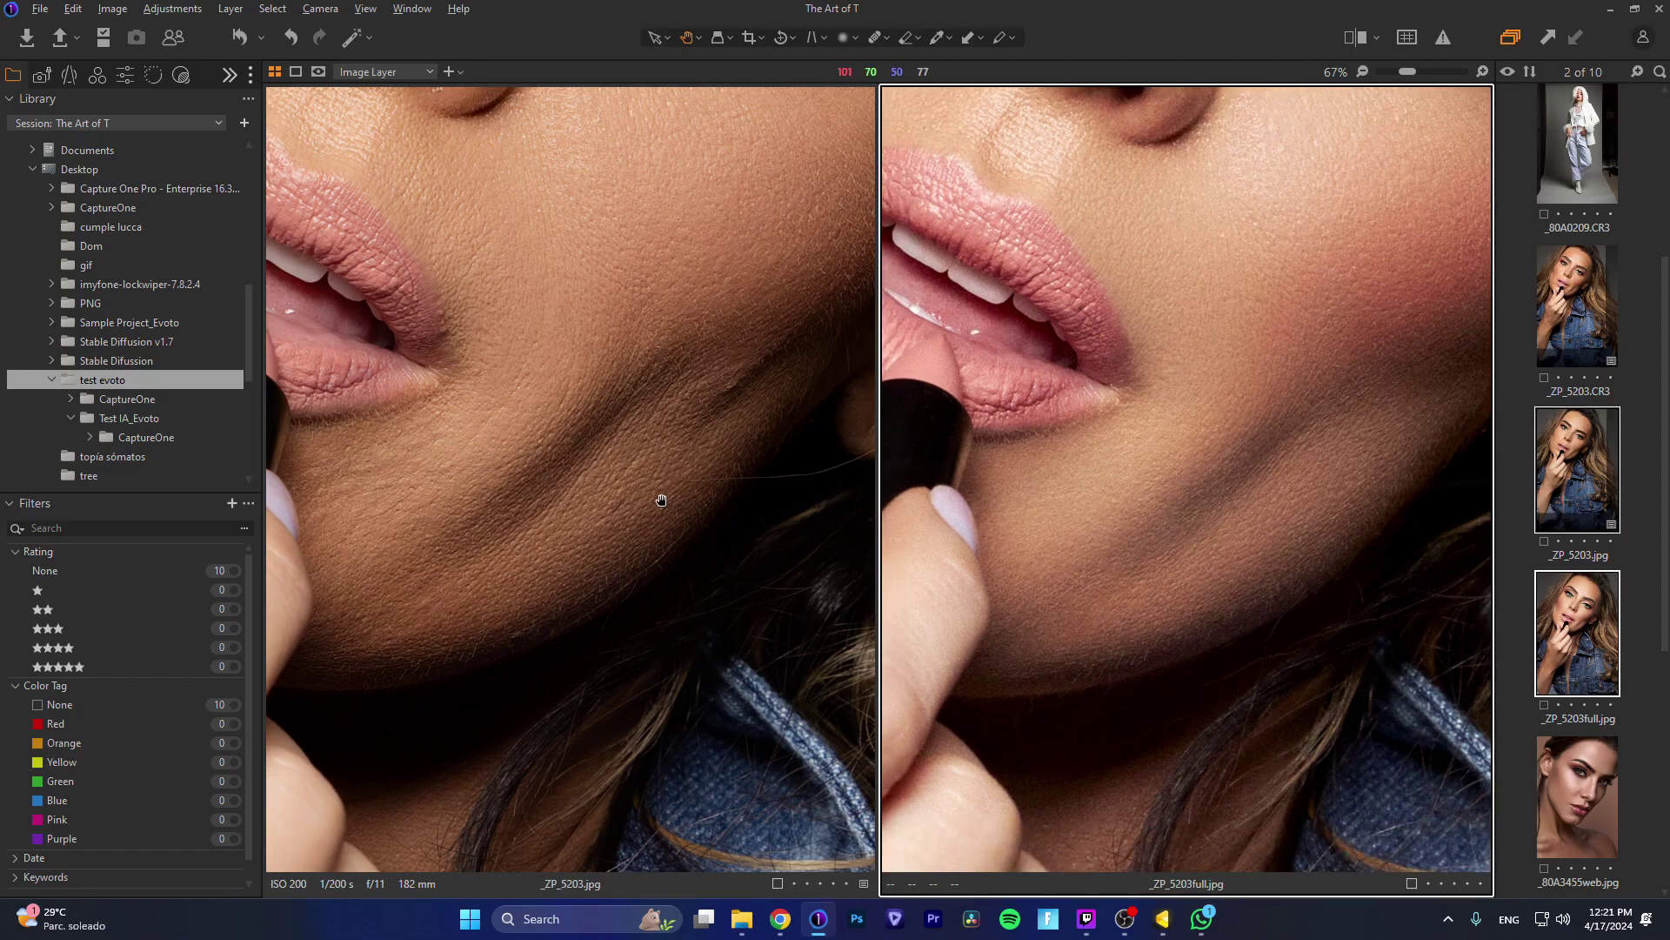
Step: Compare the nose, cheek and outer eye makeup in _ZP_5203.jpg and _ZP_5203full.jpg at 67% zoom
left_click_drag(660, 383, 684, 599)
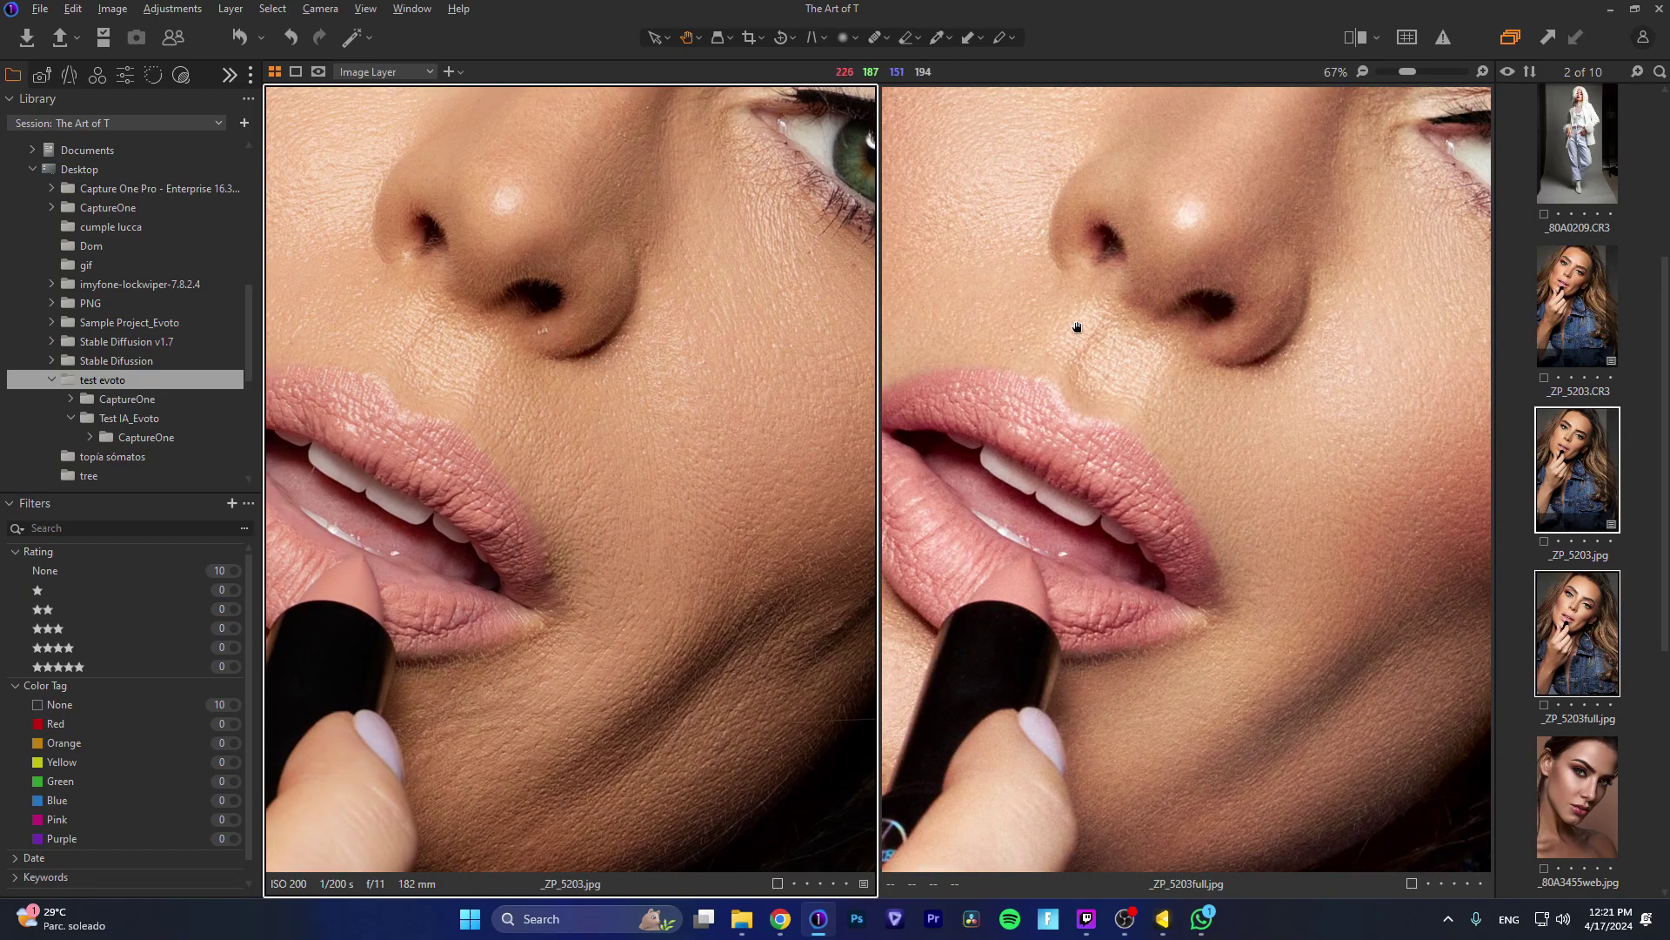
left_click_drag(1136, 364, 1078, 441)
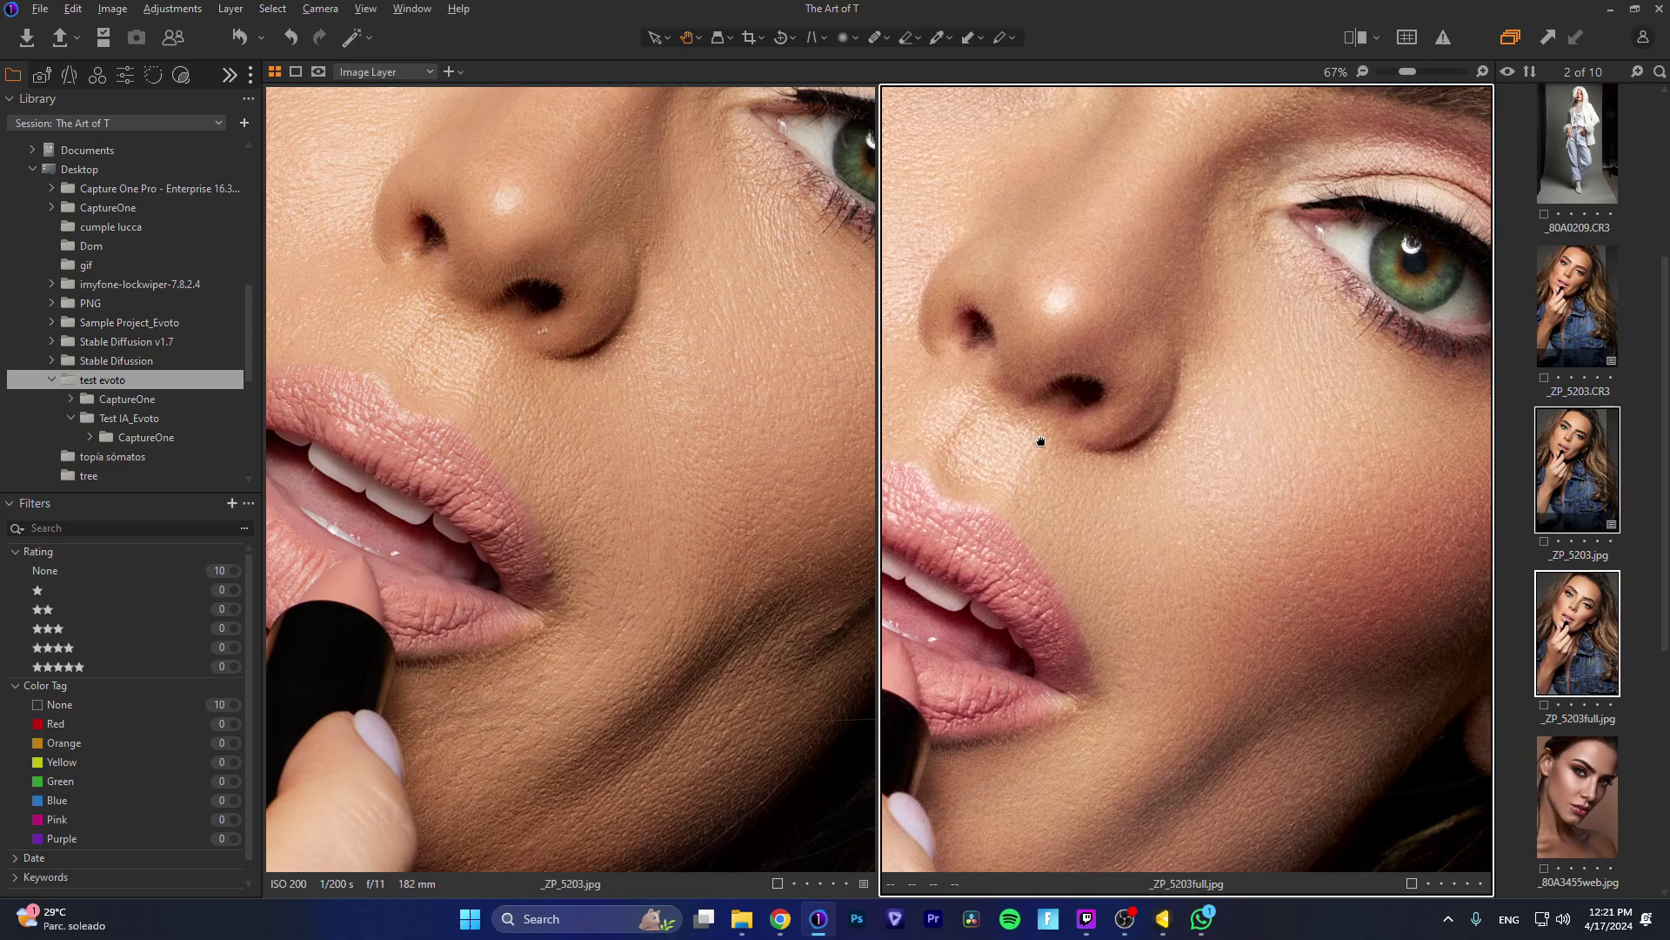
left_click(644, 380)
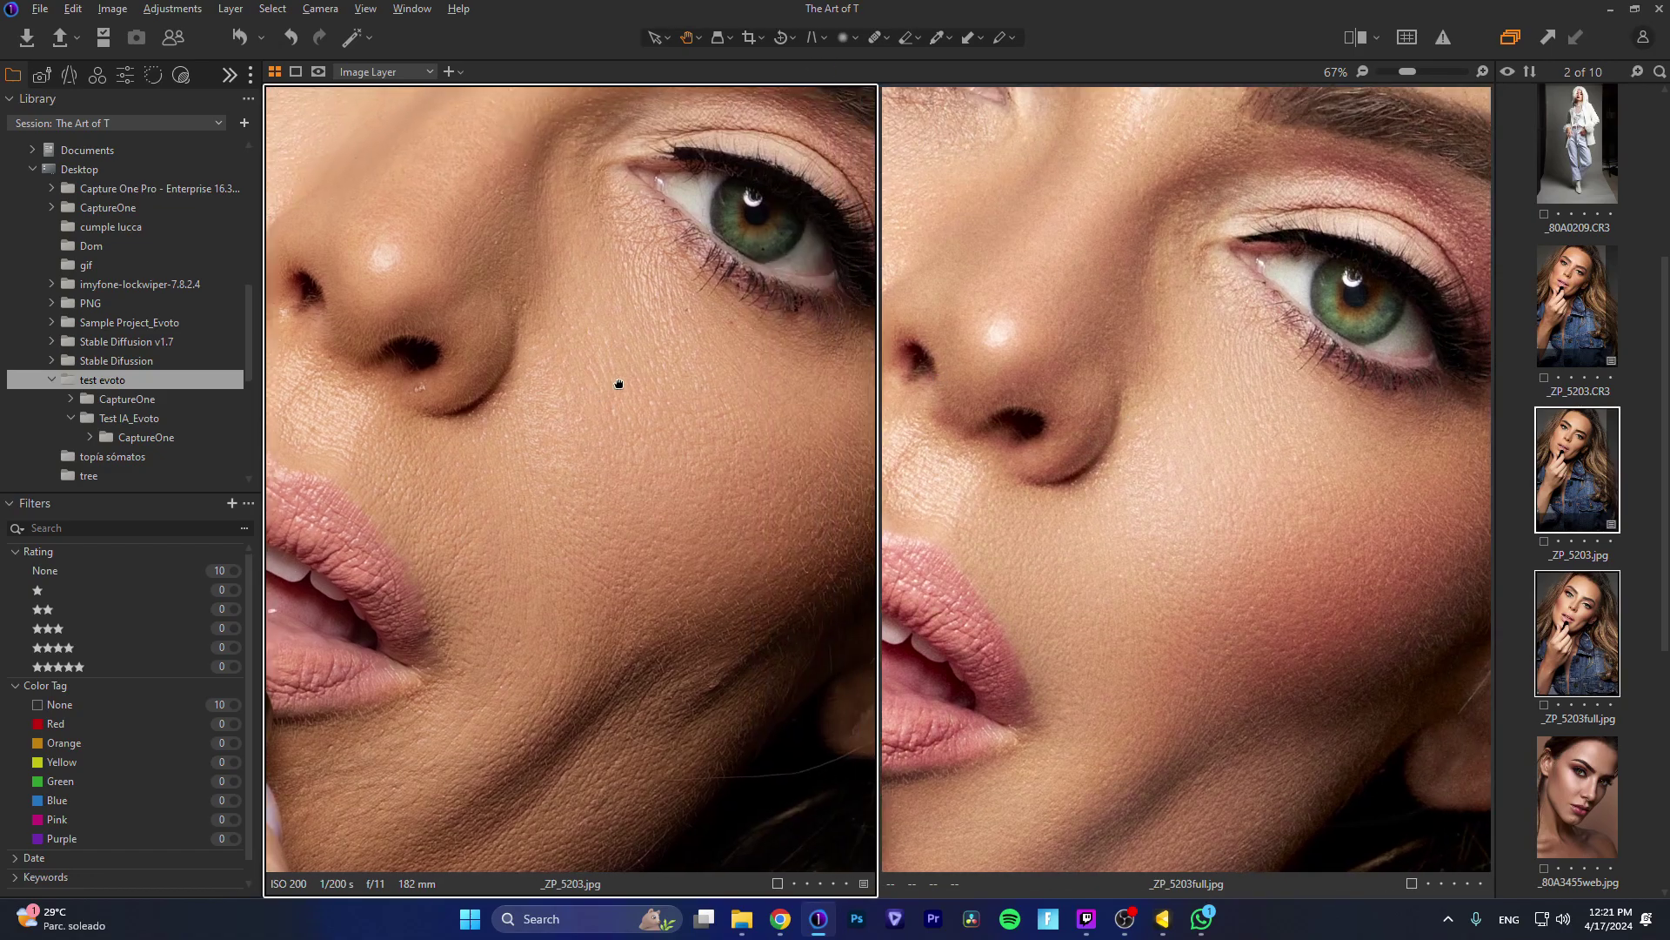
left_click_drag(1007, 391, 955, 413)
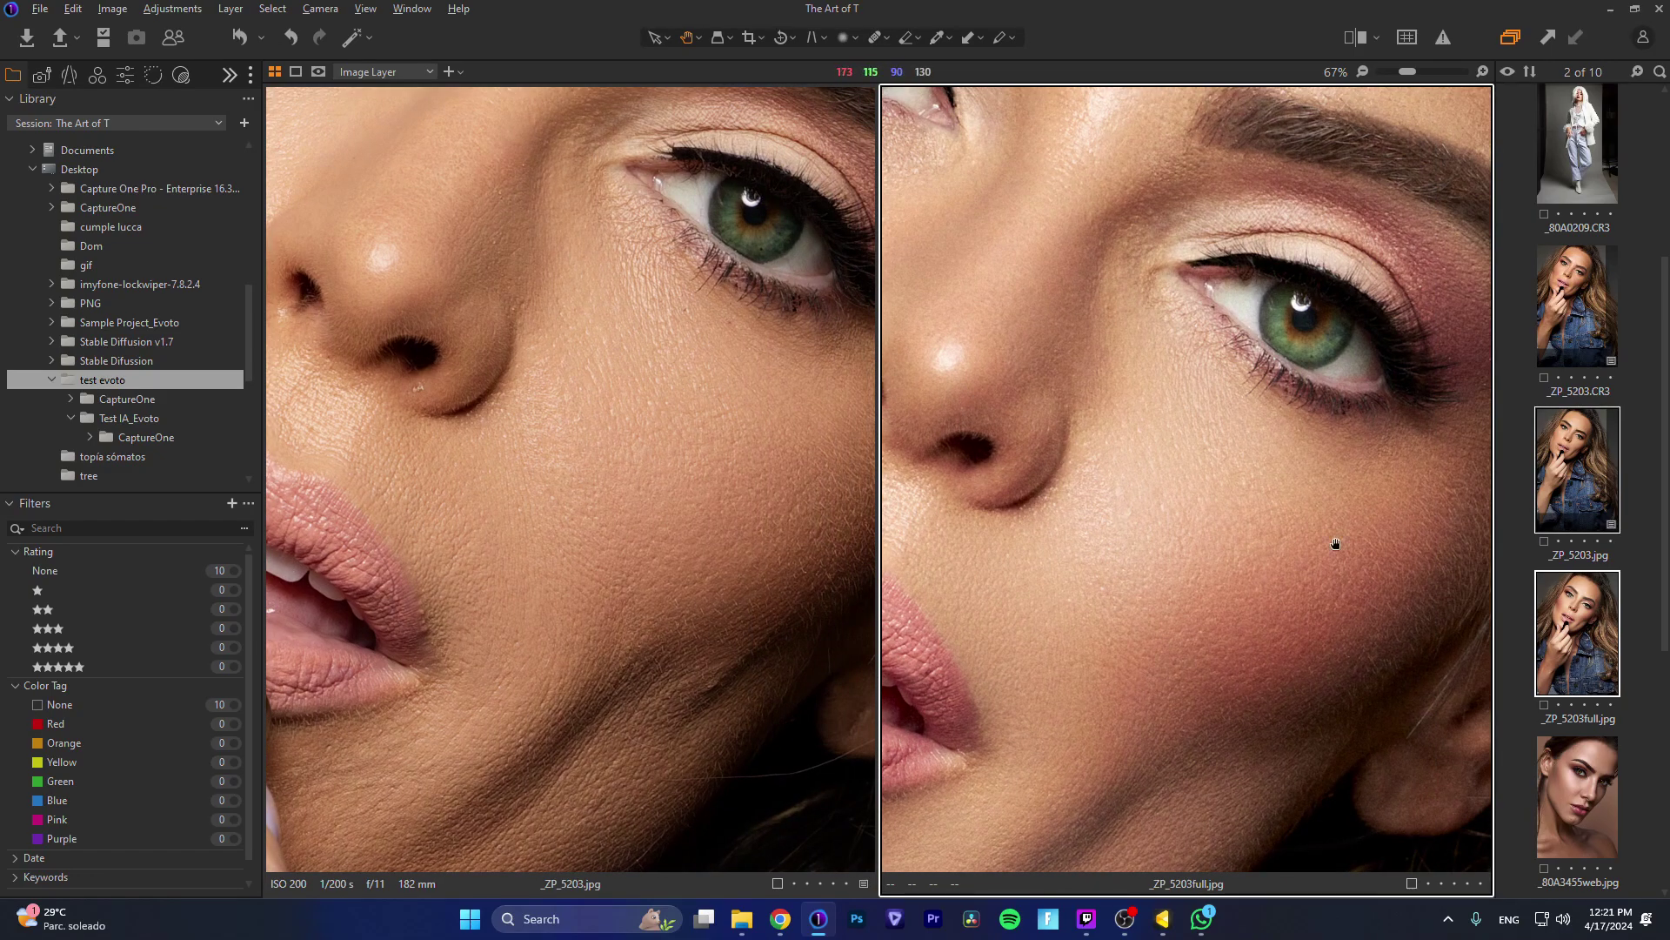
left_click_drag(1336, 544, 1125, 634)
left_click_drag(697, 321, 522, 374)
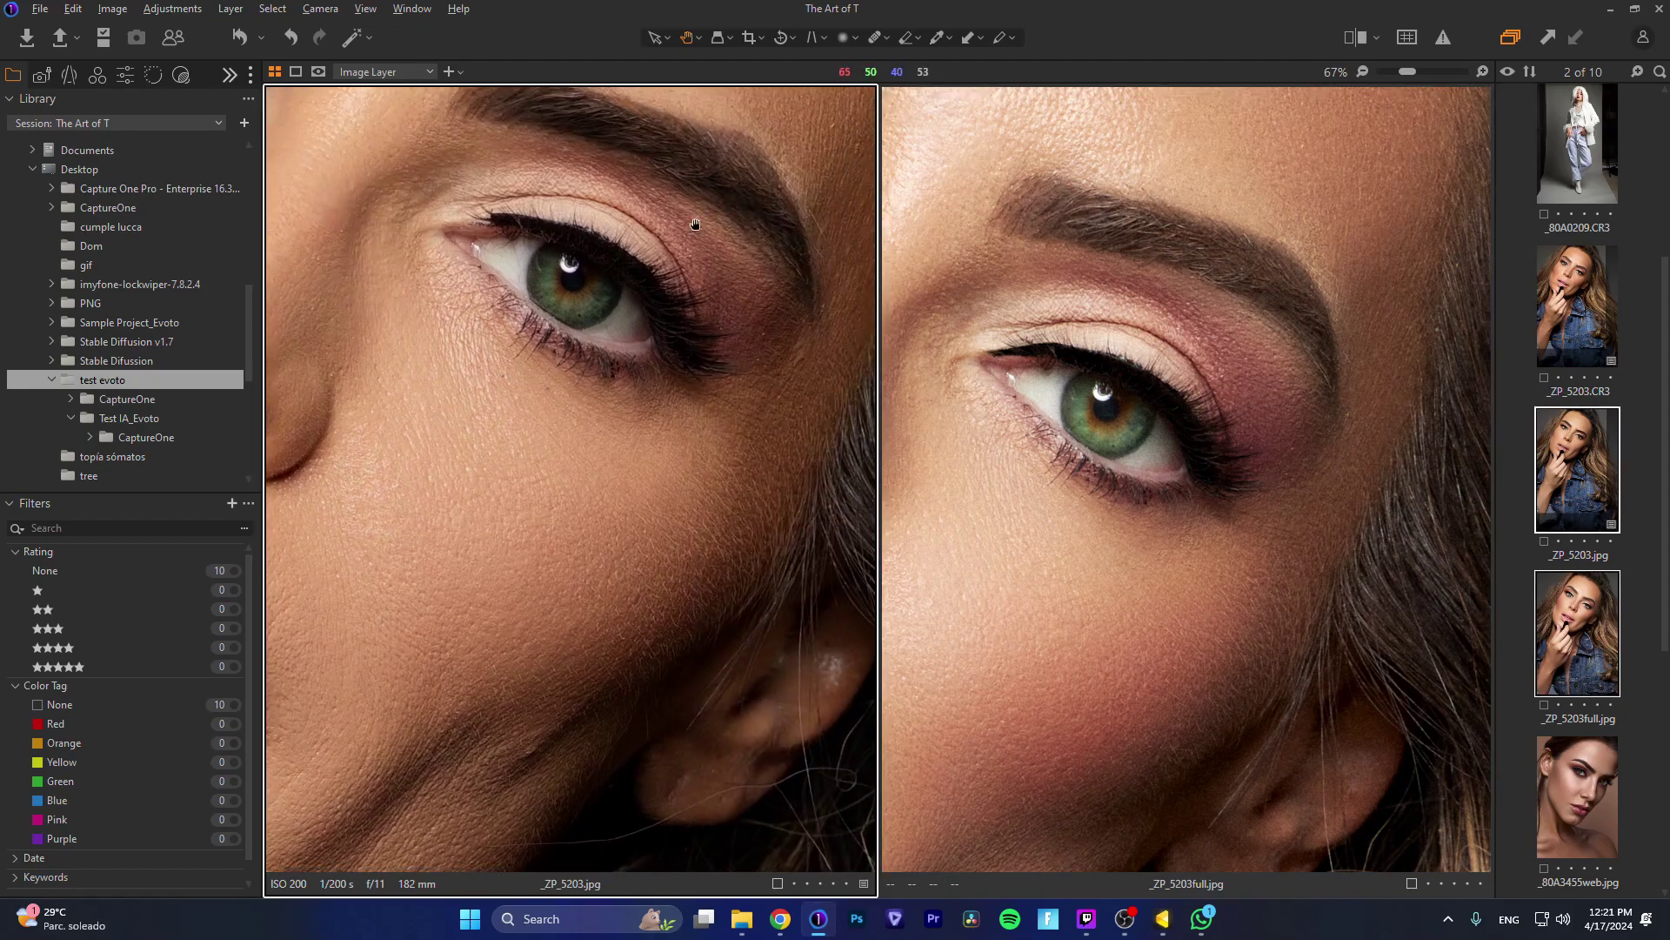
left_click_drag(636, 400, 539, 558)
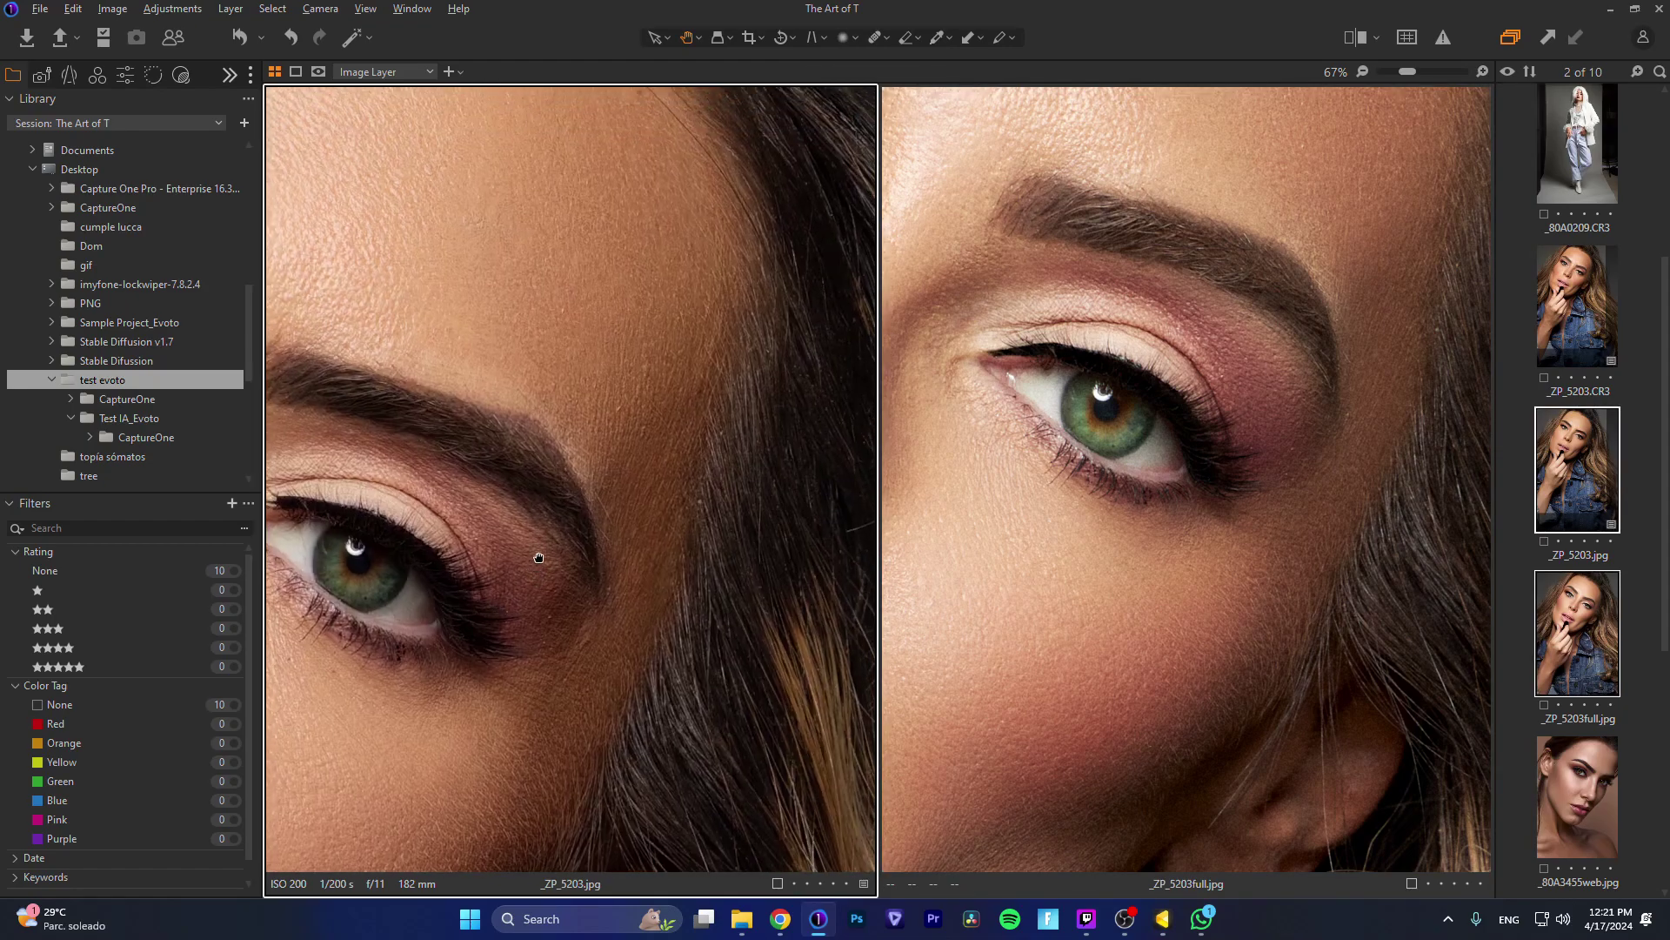
Step: Compare the eyebrow, forehead texture and hairline in both retouches at 67% zoom
left_click_drag(1087, 374, 1115, 514)
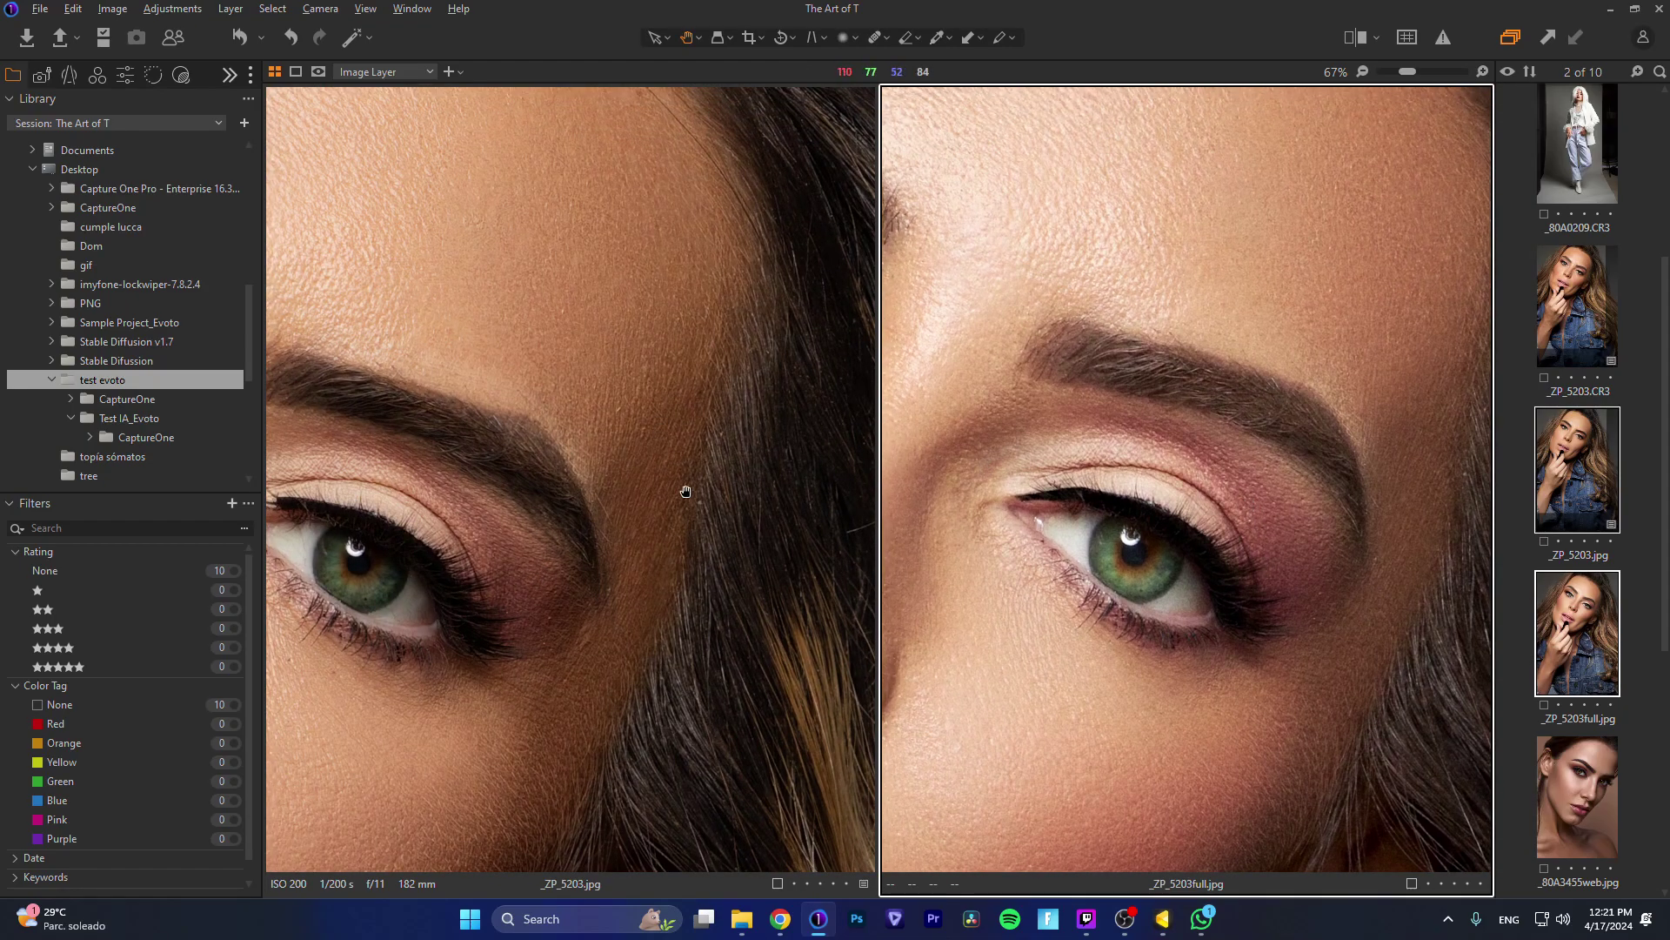
left_click_drag(737, 287, 835, 432)
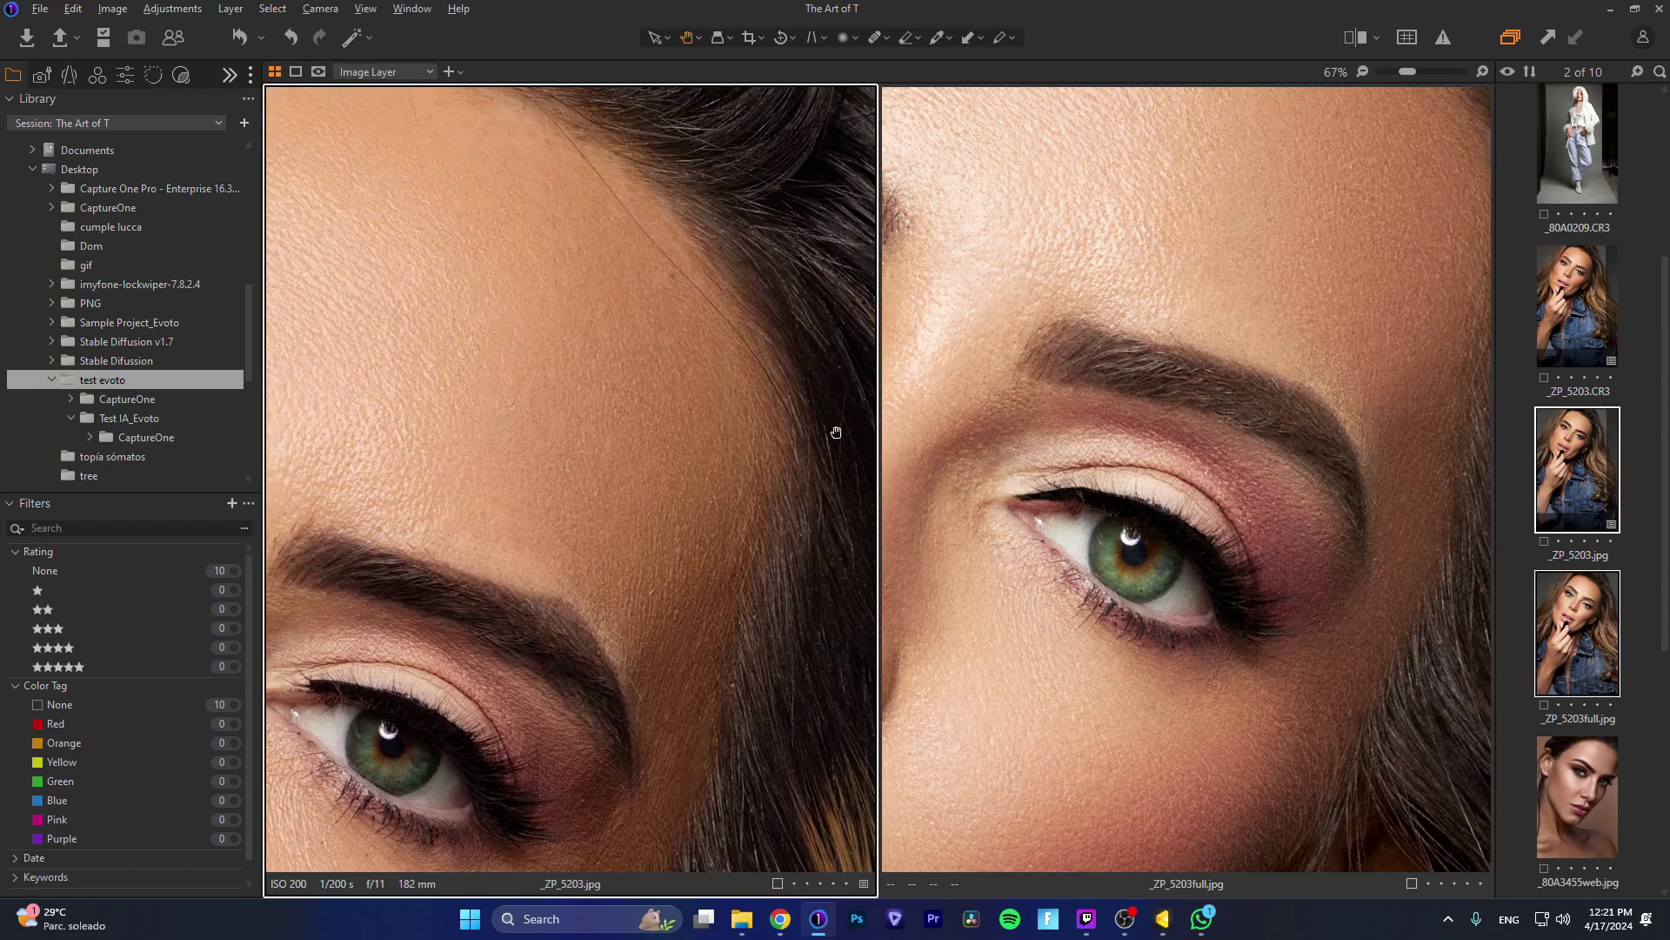
left_click_drag(1019, 197, 922, 354)
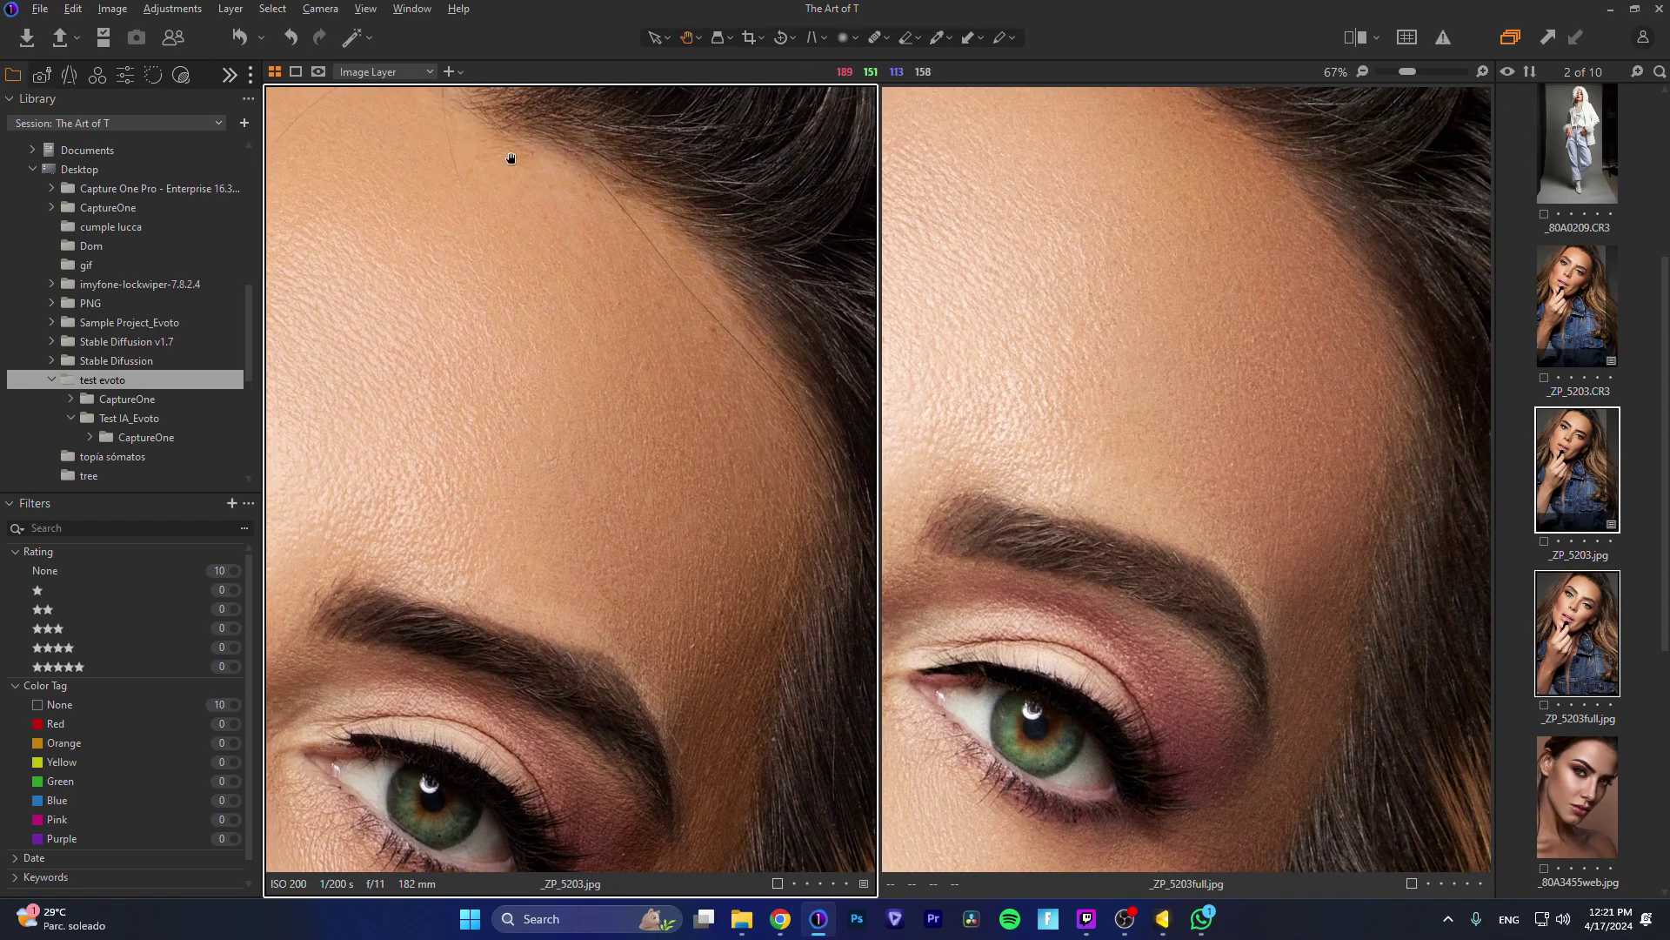
left_click_drag(565, 198, 641, 284)
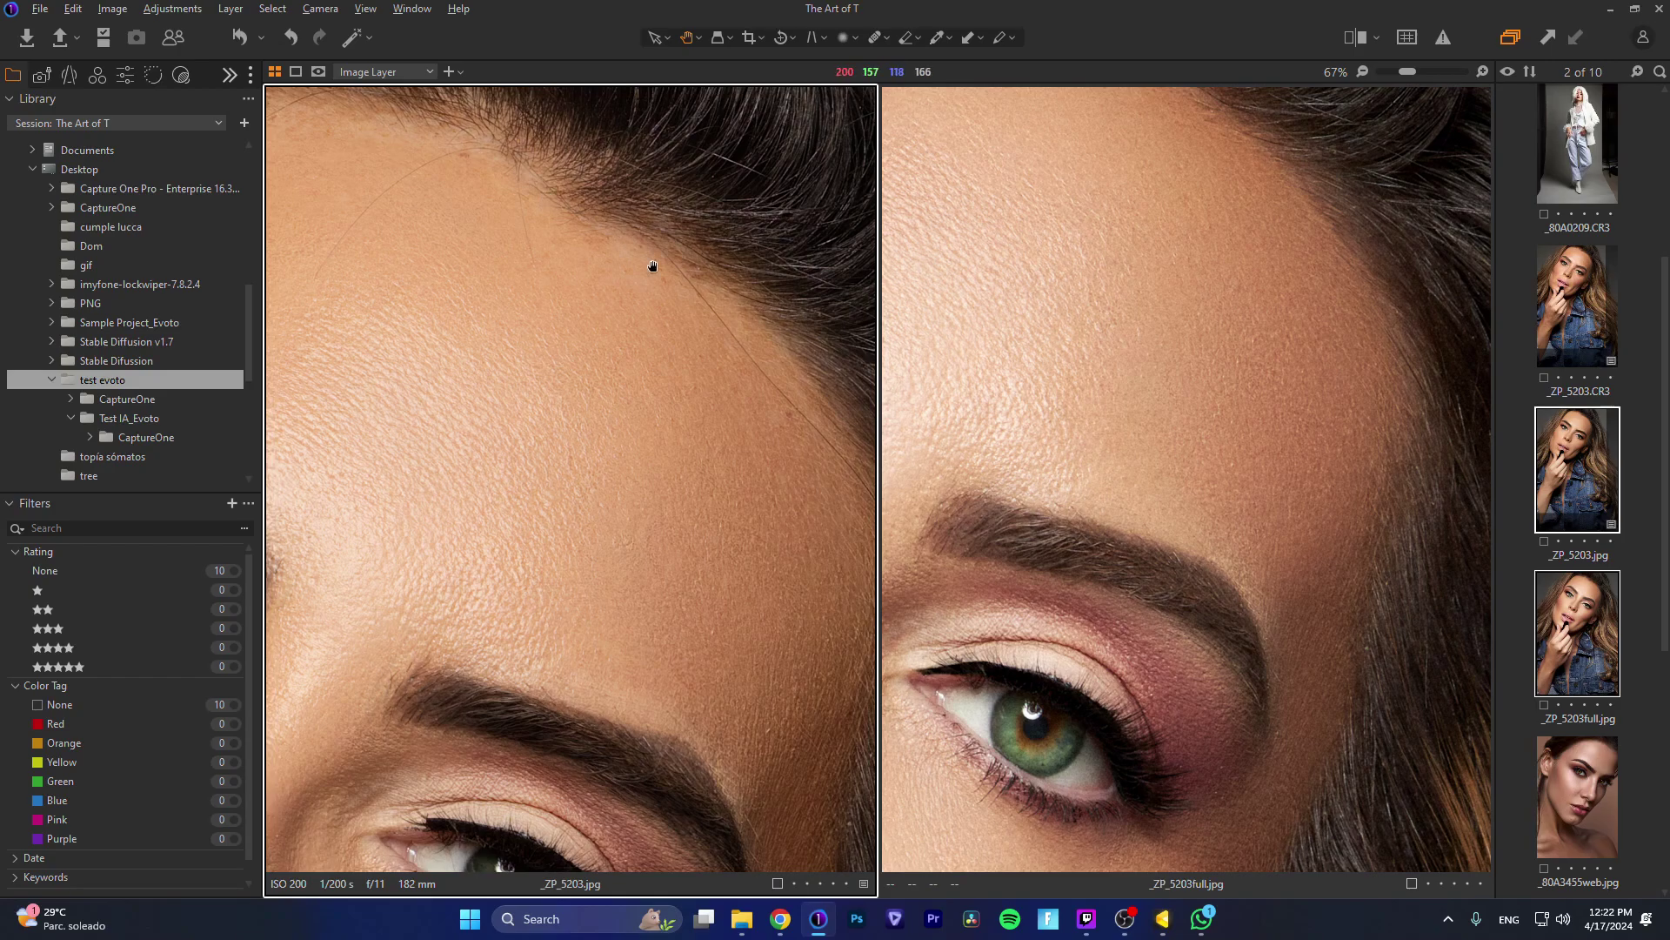
left_click_drag(1236, 348, 1271, 417)
left_click_drag(608, 279, 745, 312)
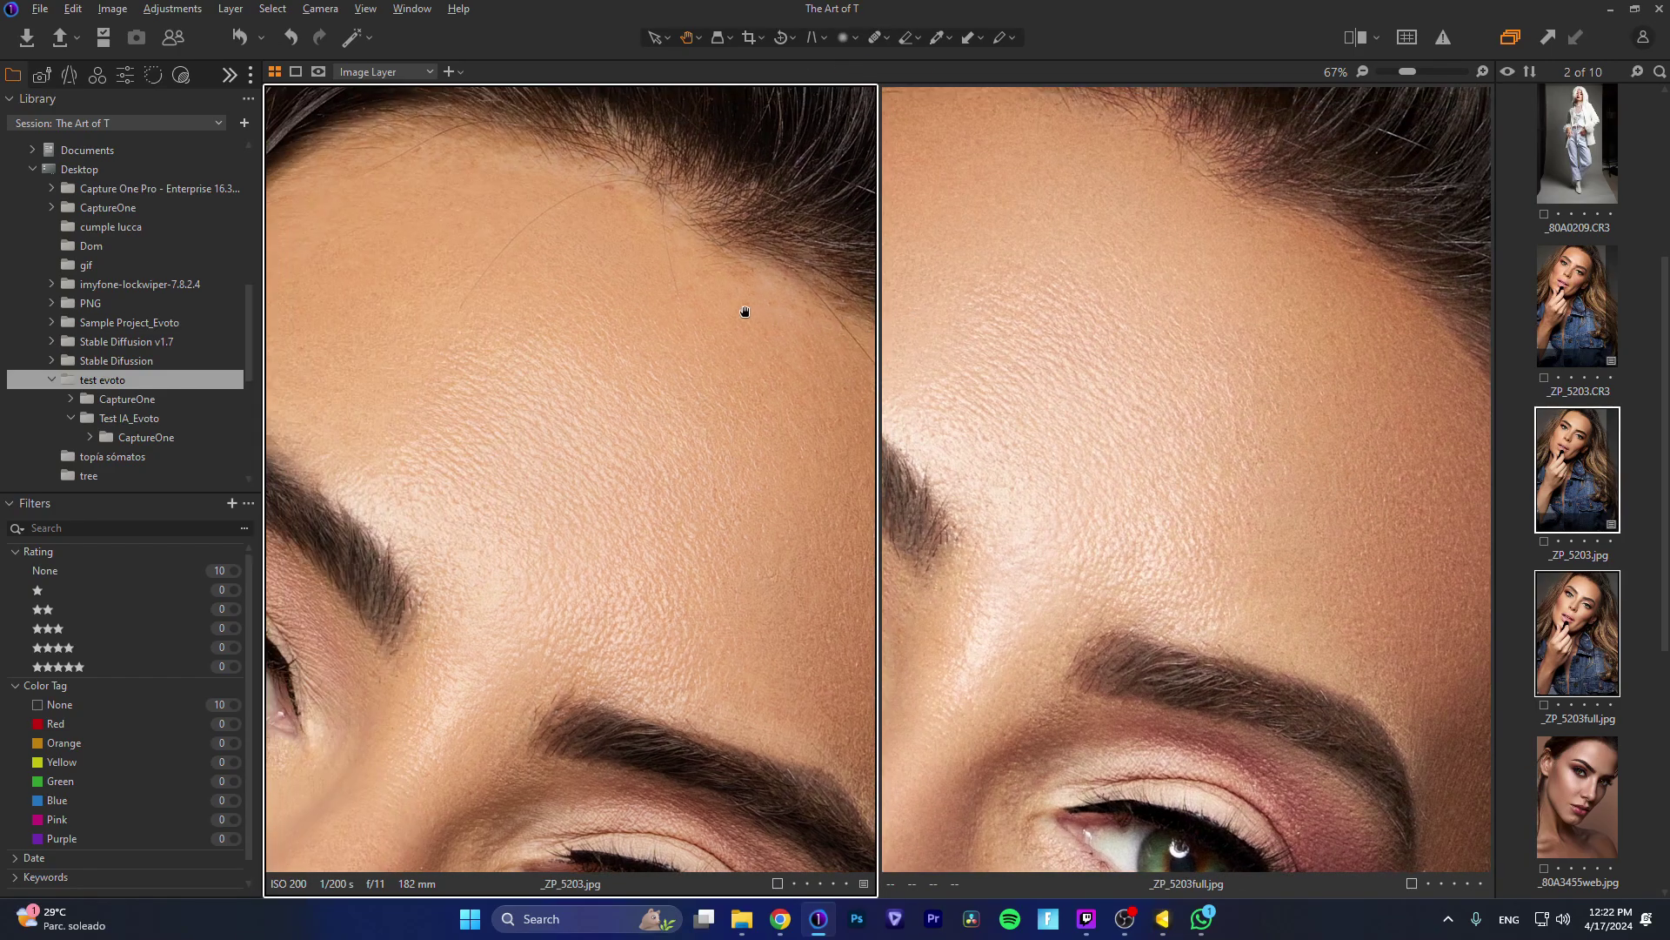
left_click_drag(1053, 292, 1118, 328)
left_click_drag(730, 365, 683, 150)
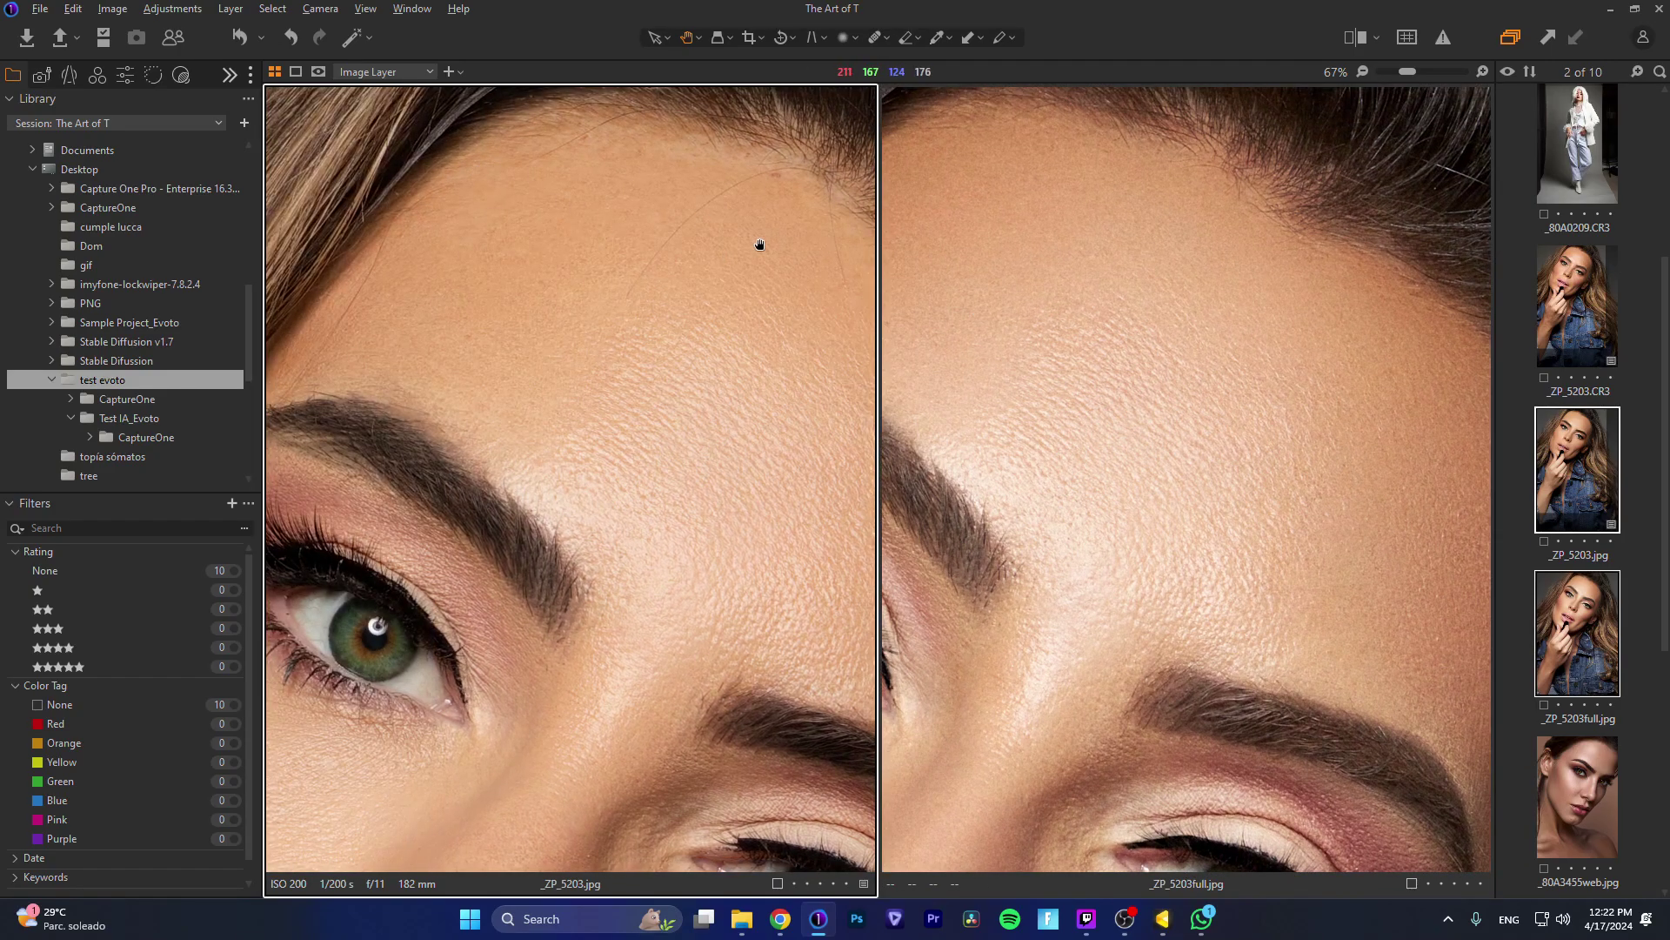
Step: Compare the eye on the hair-framed side of the face, its lashes and the adjoining cheek in both retouches
left_click_drag(610, 384, 760, 283)
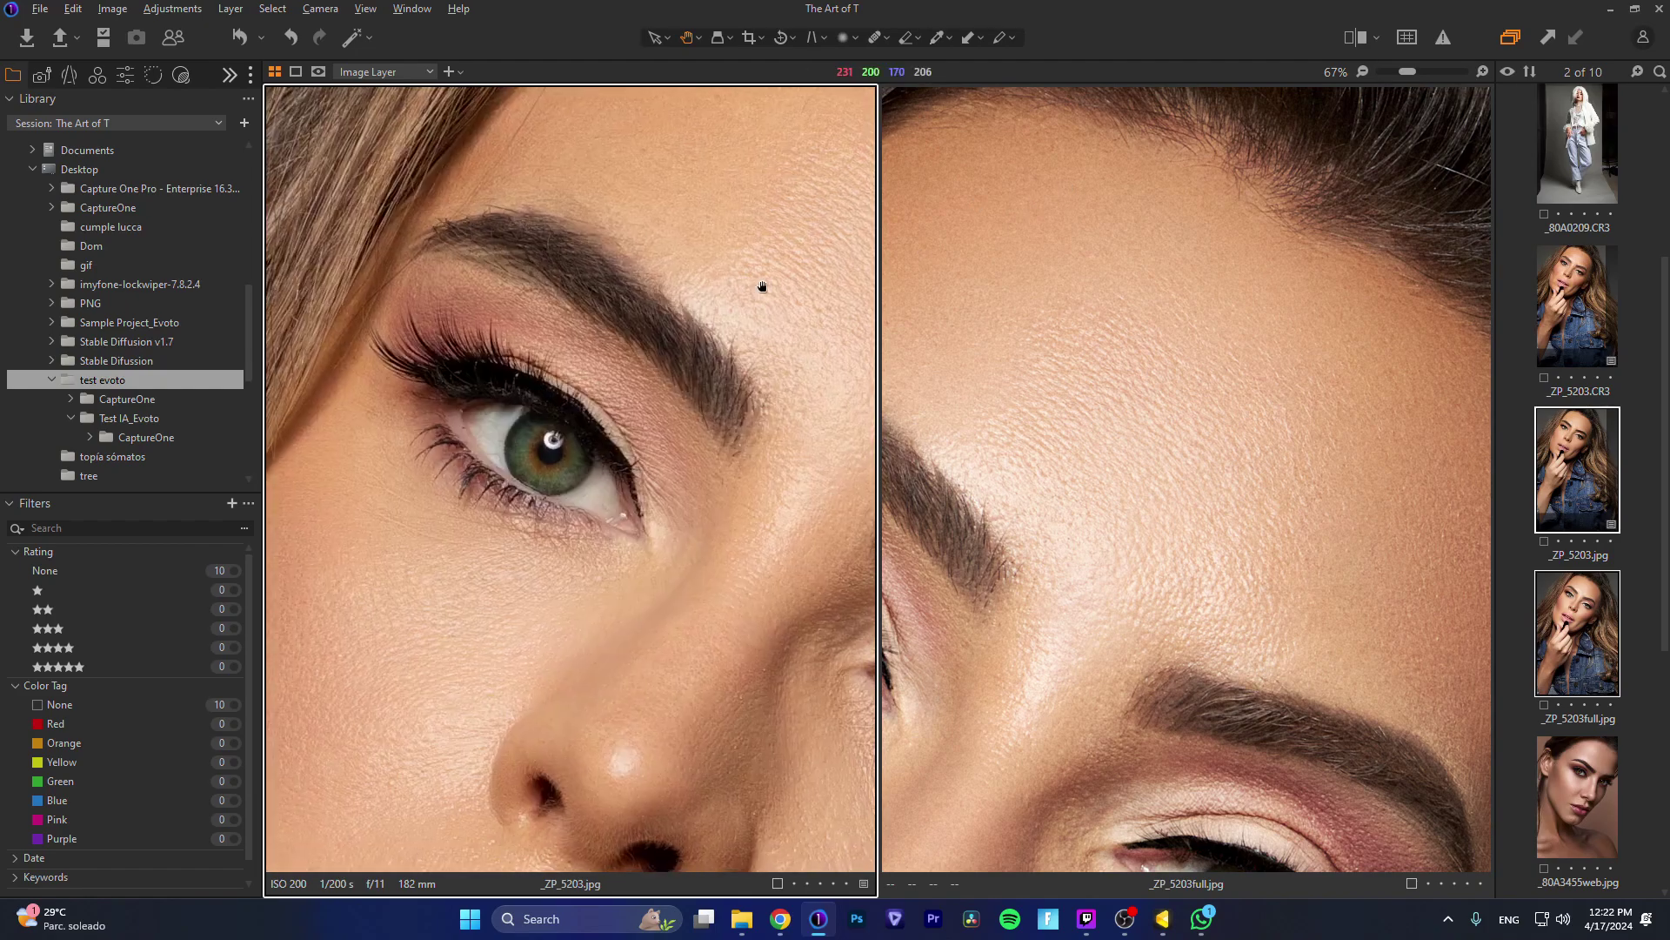
left_click_drag(1131, 374, 1322, 322)
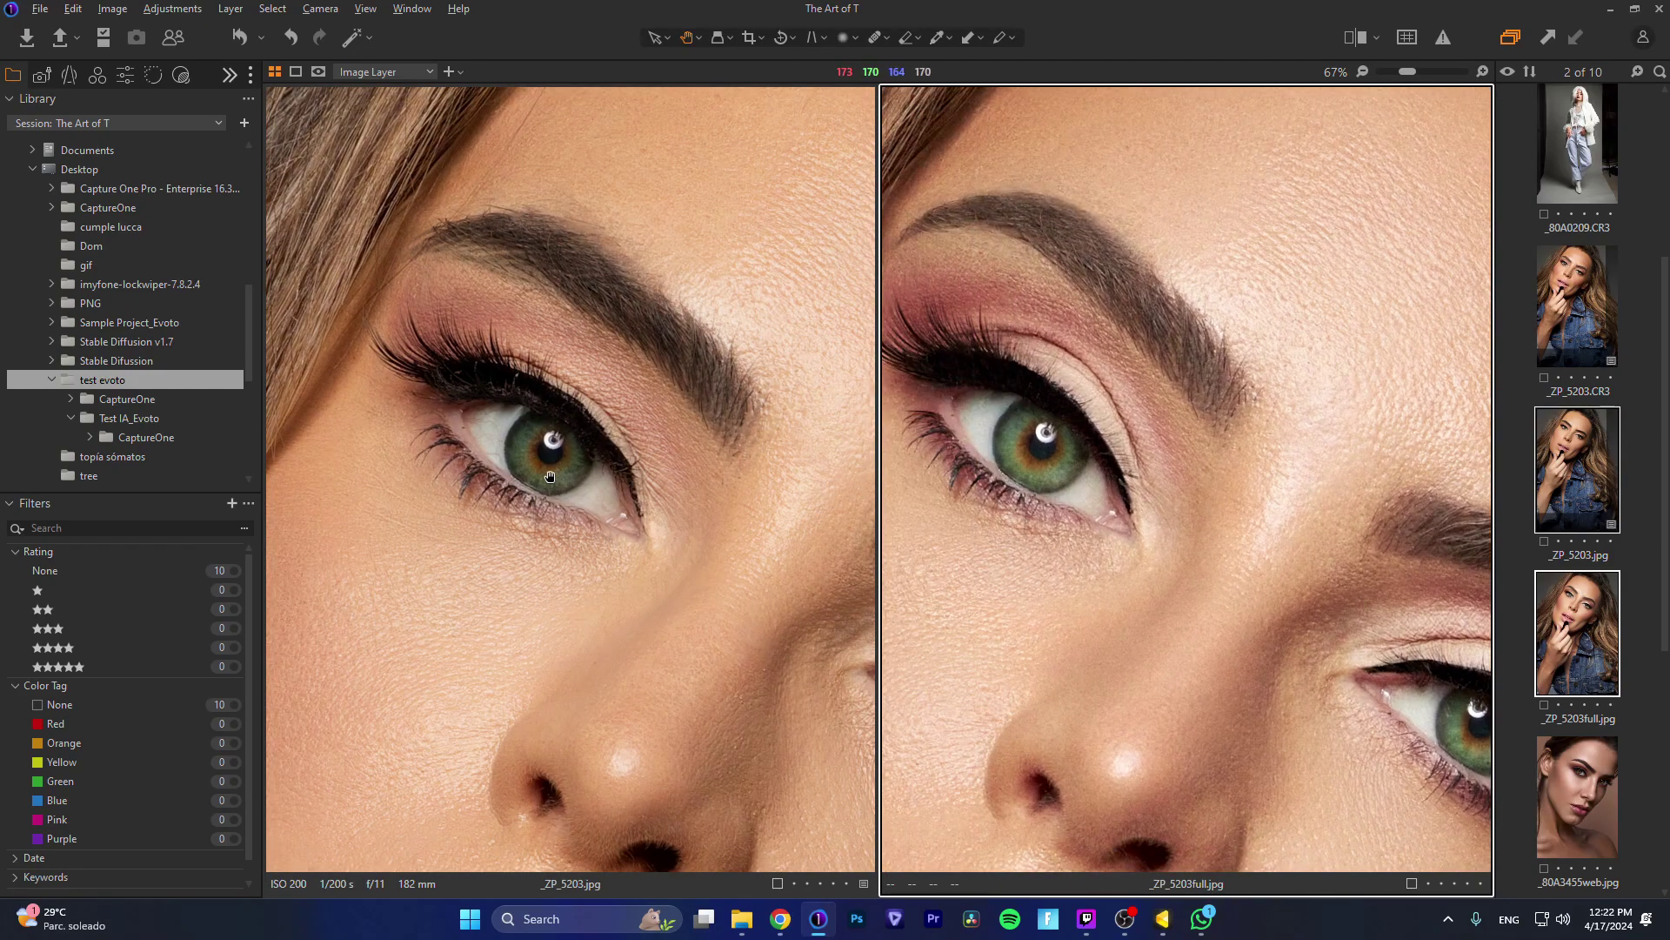
left_click_drag(520, 492, 626, 338)
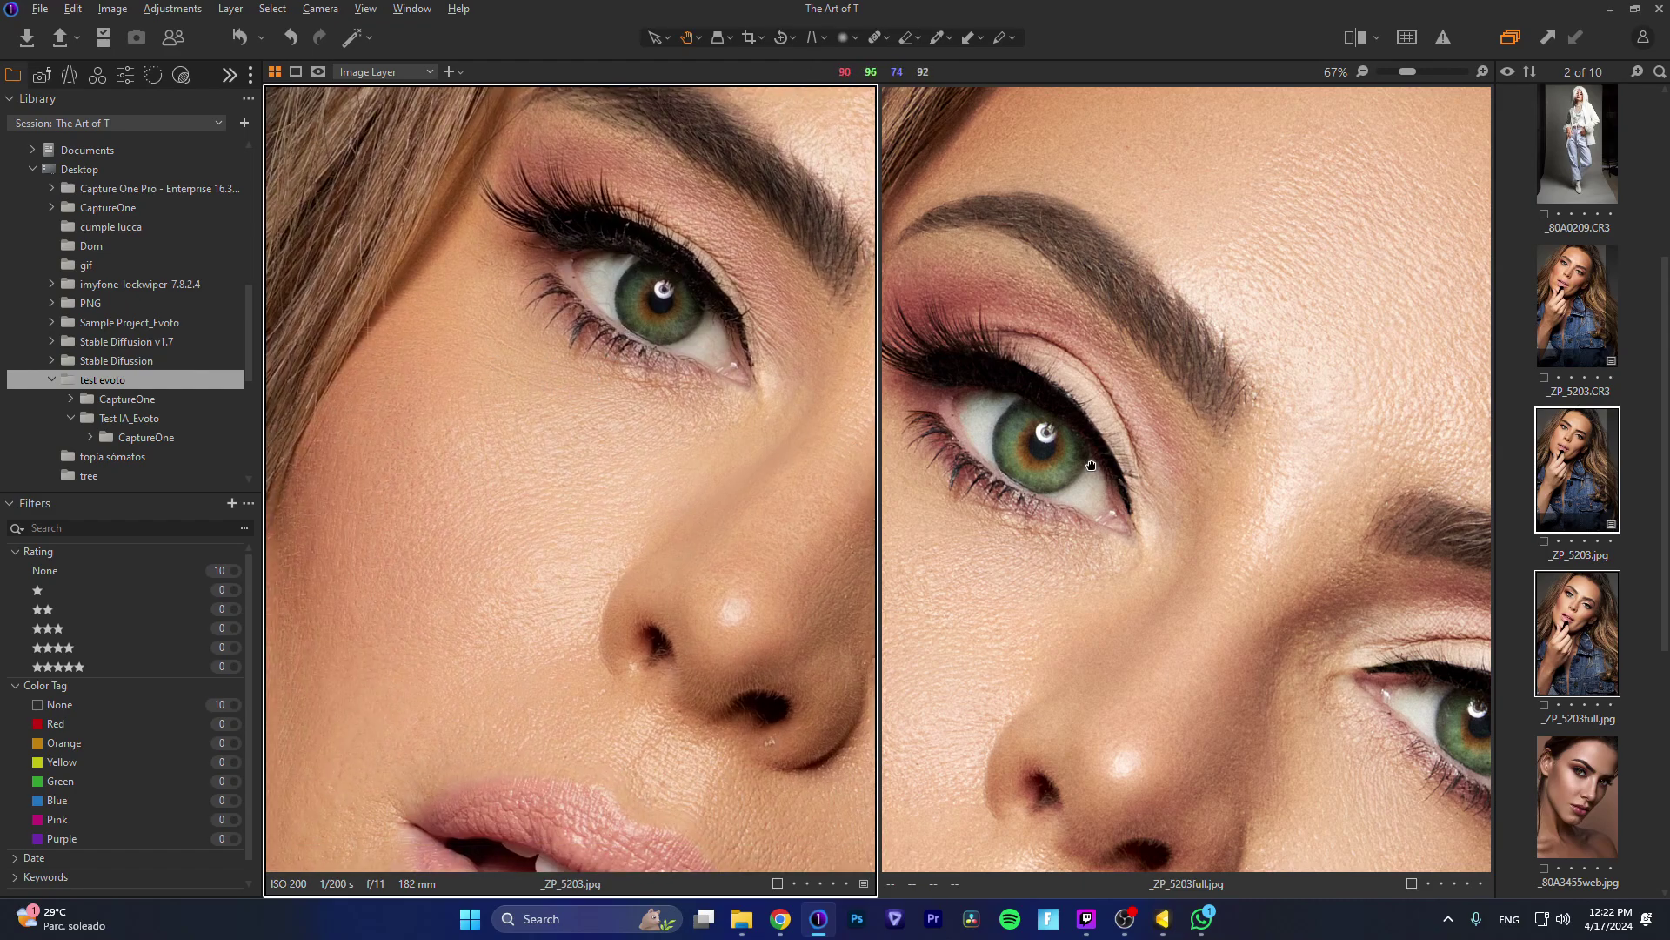
left_click_drag(1091, 465, 1129, 429)
left_click_drag(549, 451, 713, 284)
left_click_drag(1100, 526, 1229, 357)
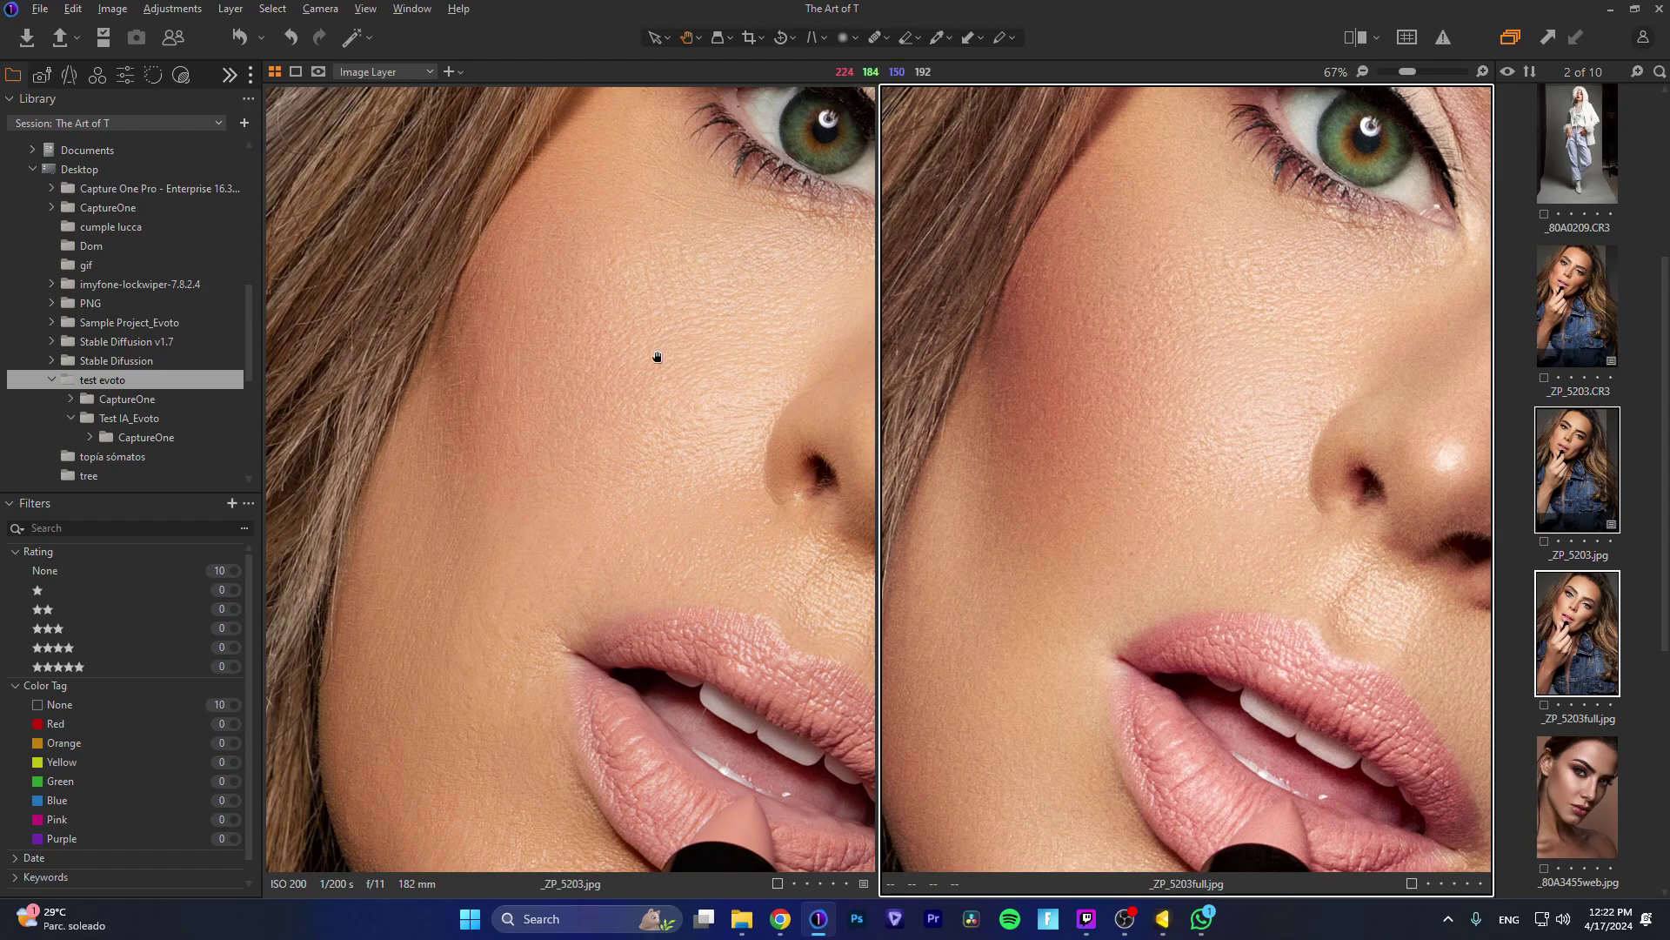
Step: Compare the lips, chin highlight and lipstick-holding fingers in both retouches at 67% zoom
left_click_drag(658, 357, 556, 250)
left_click_drag(1037, 522, 1068, 404)
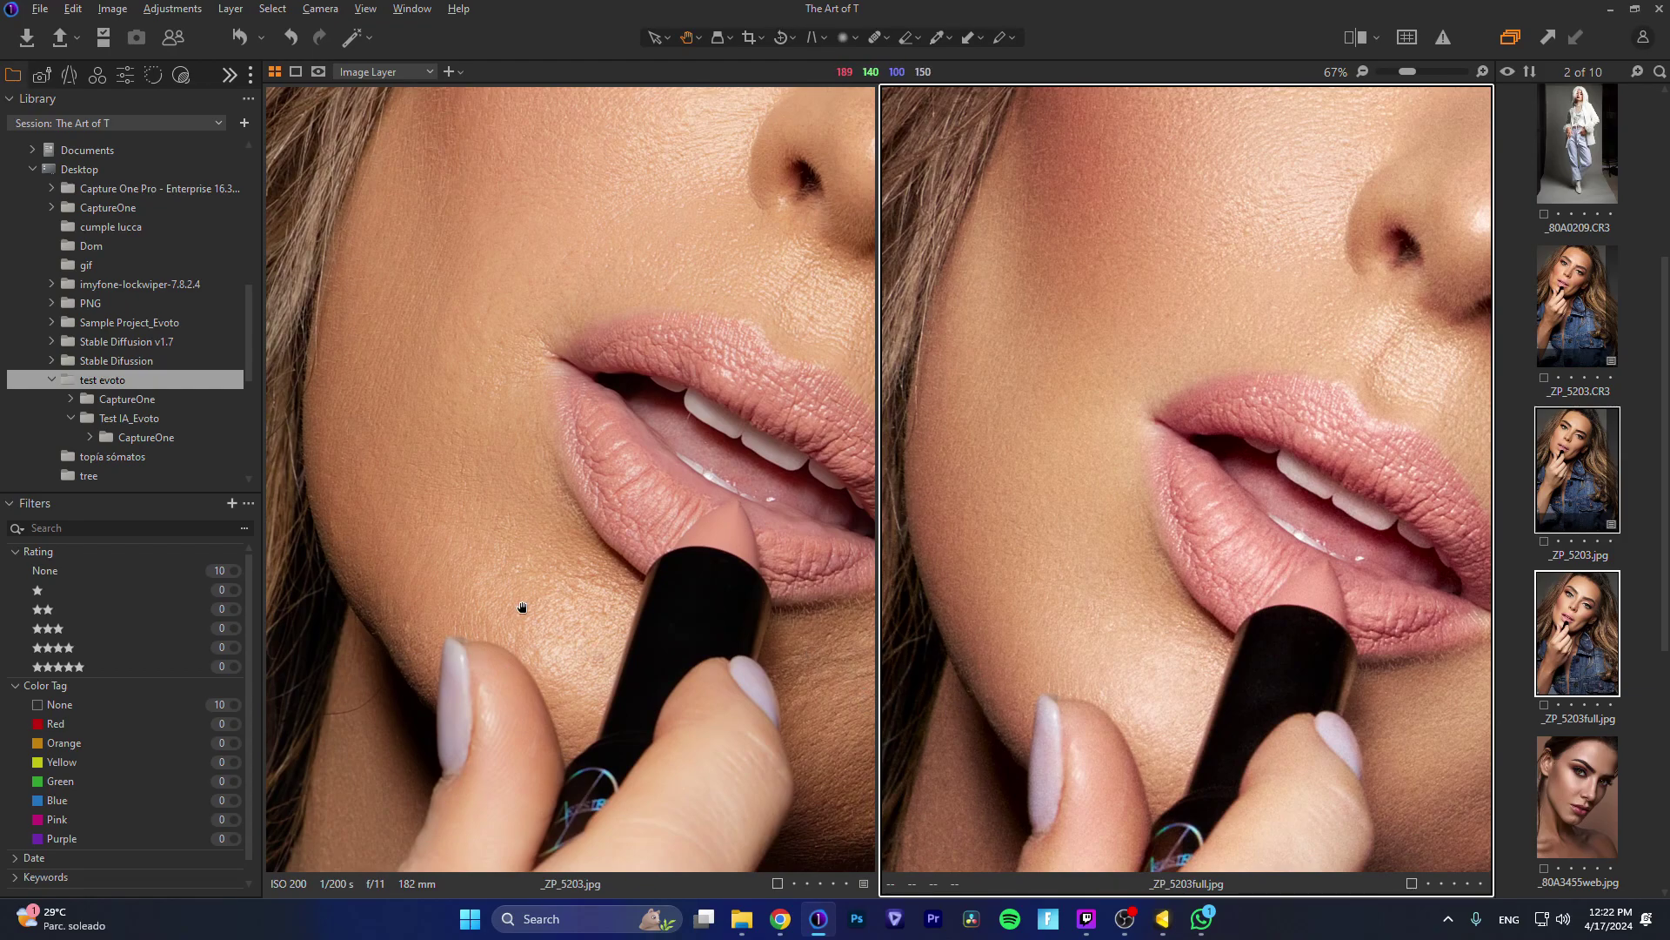
left_click_drag(522, 608, 487, 544)
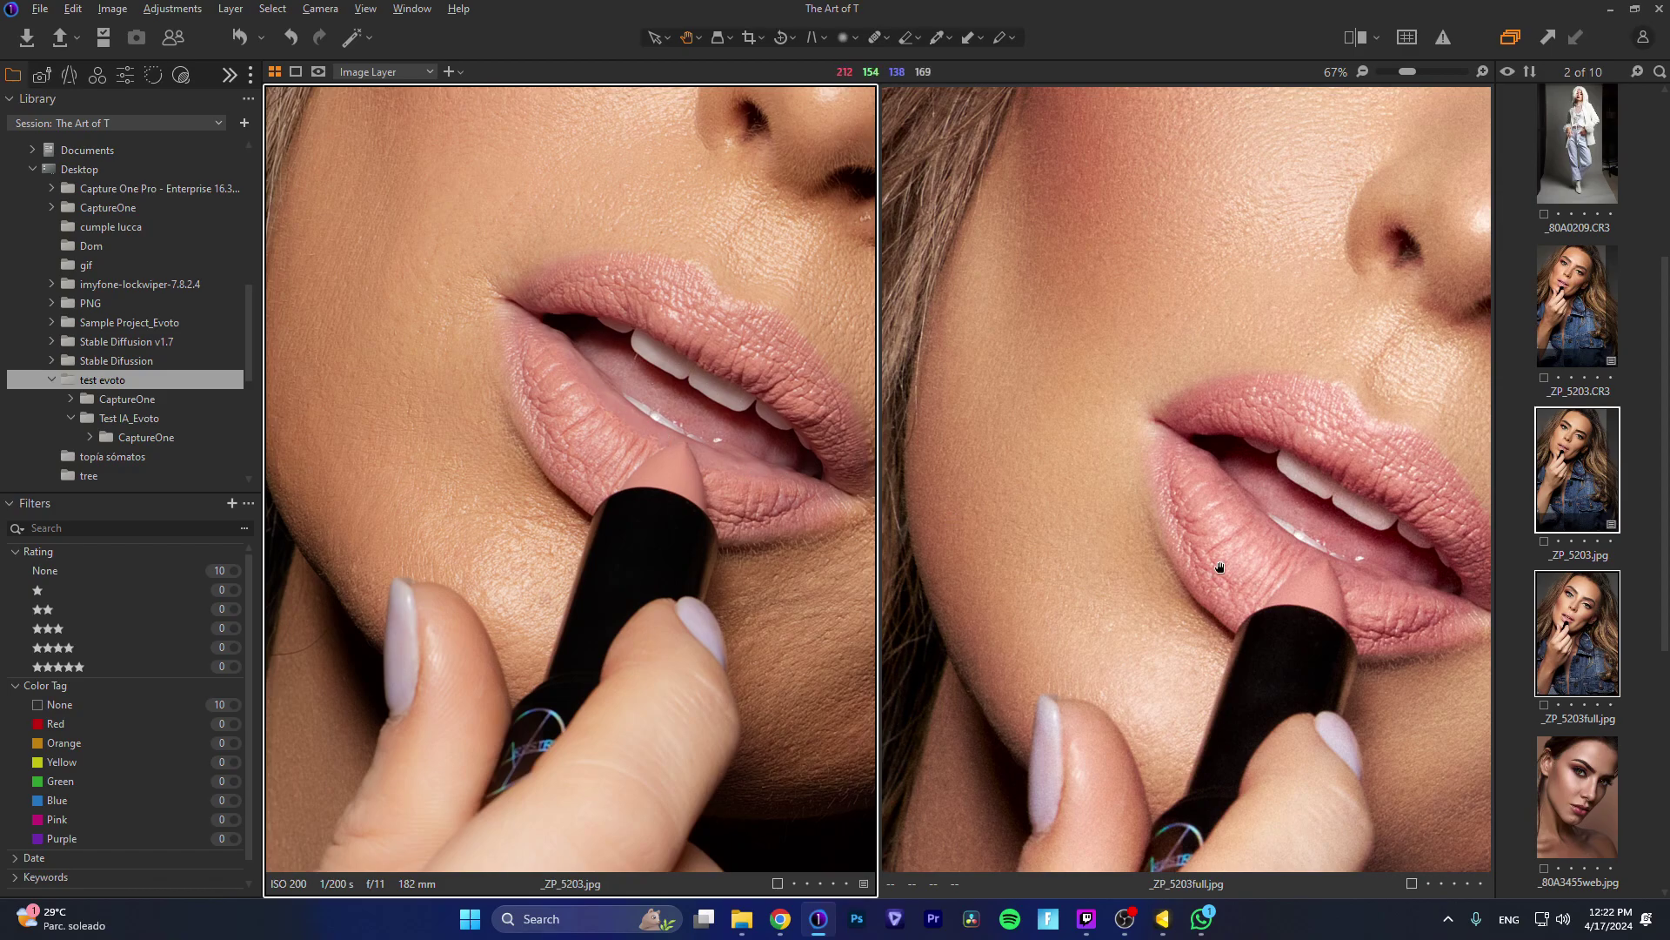
left_click_drag(1216, 566, 1119, 504)
scroll(1167, 511, "down", 2)
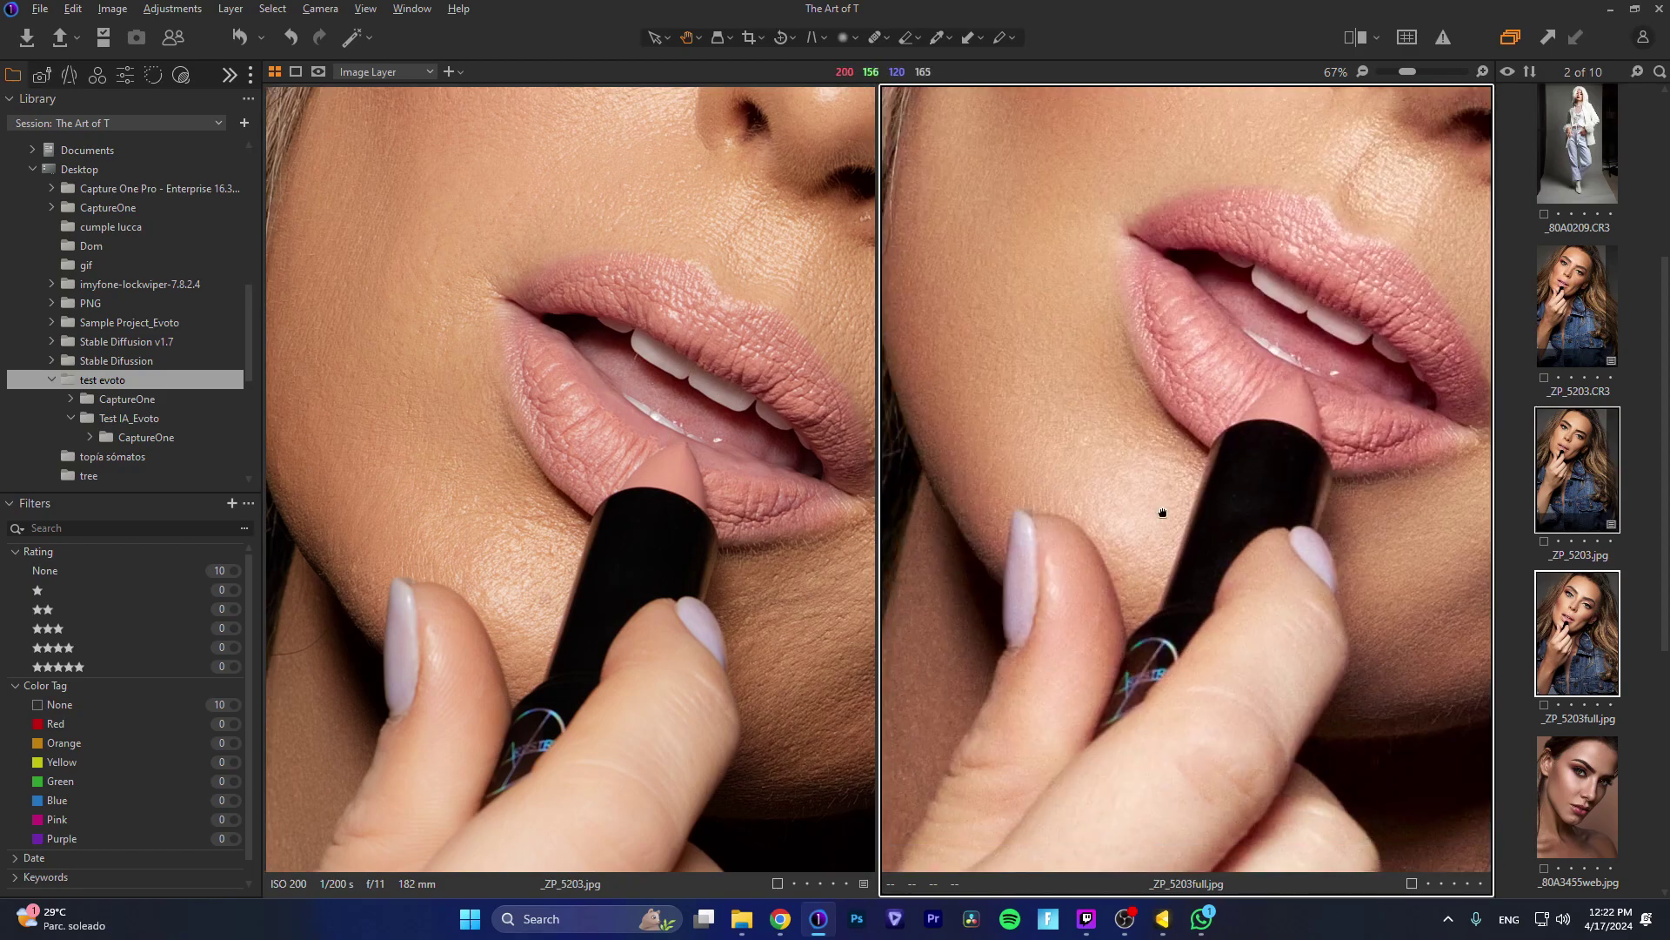
Step: Compare the central face in both retouches at 50% zoom, and reduce the full retouch to 25%
left_click(745, 451)
scroll(709, 461, "down", 4)
scroll(672, 472, "up", 2)
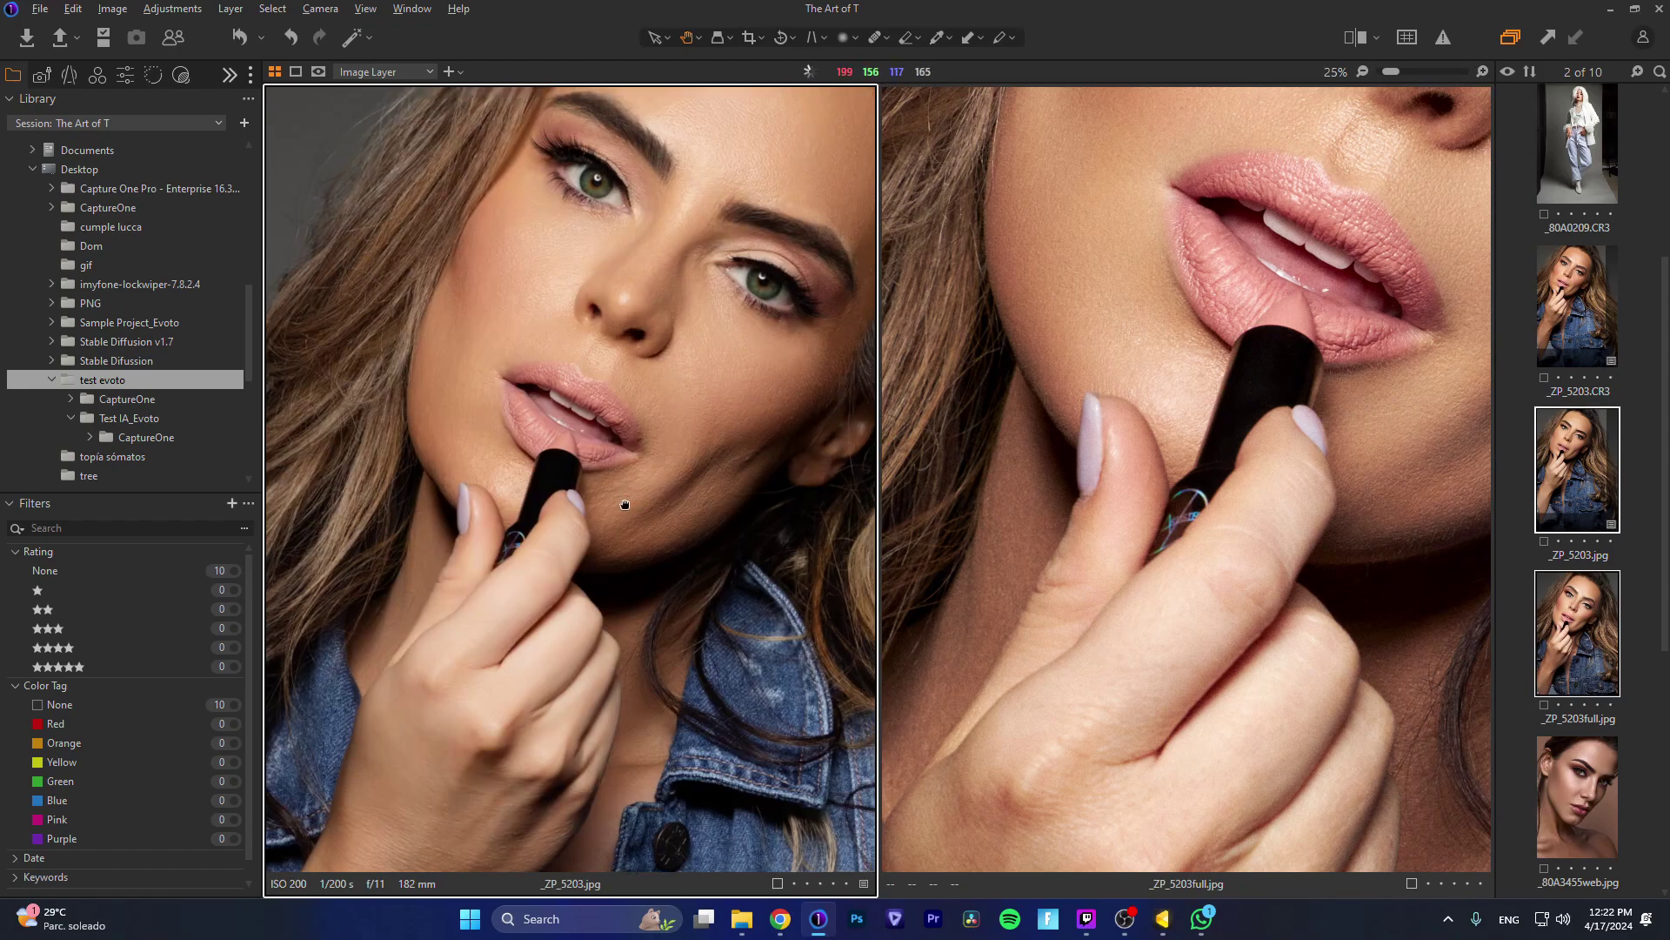
scroll(657, 347, "up", 2)
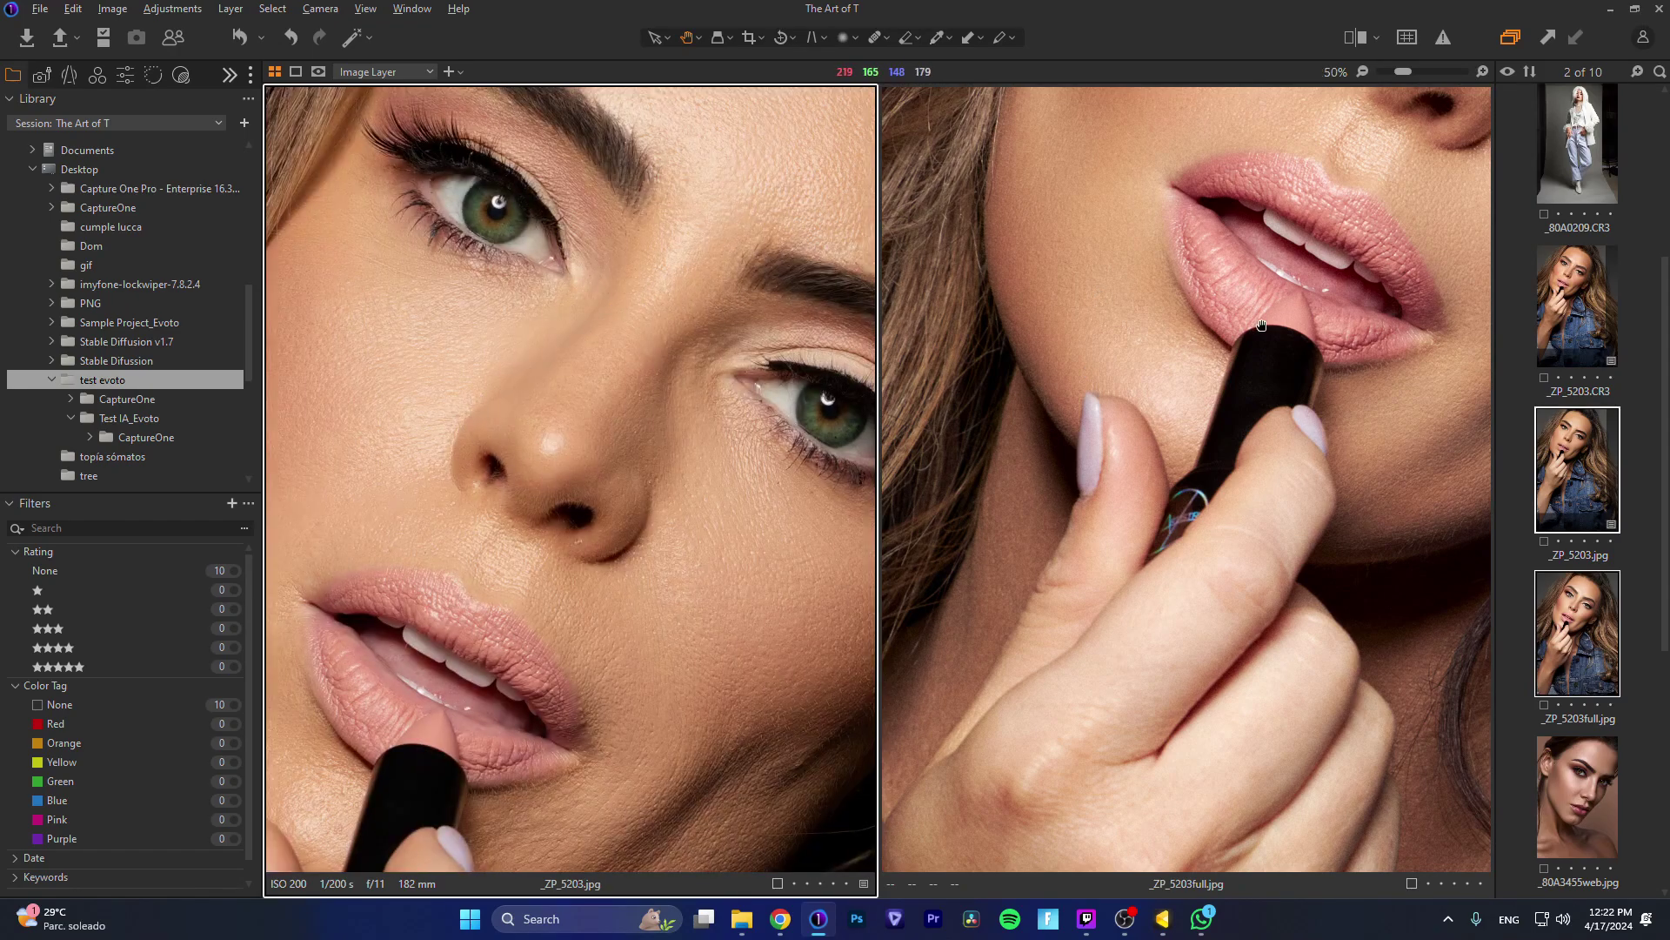
left_click_drag(1260, 324, 1218, 552)
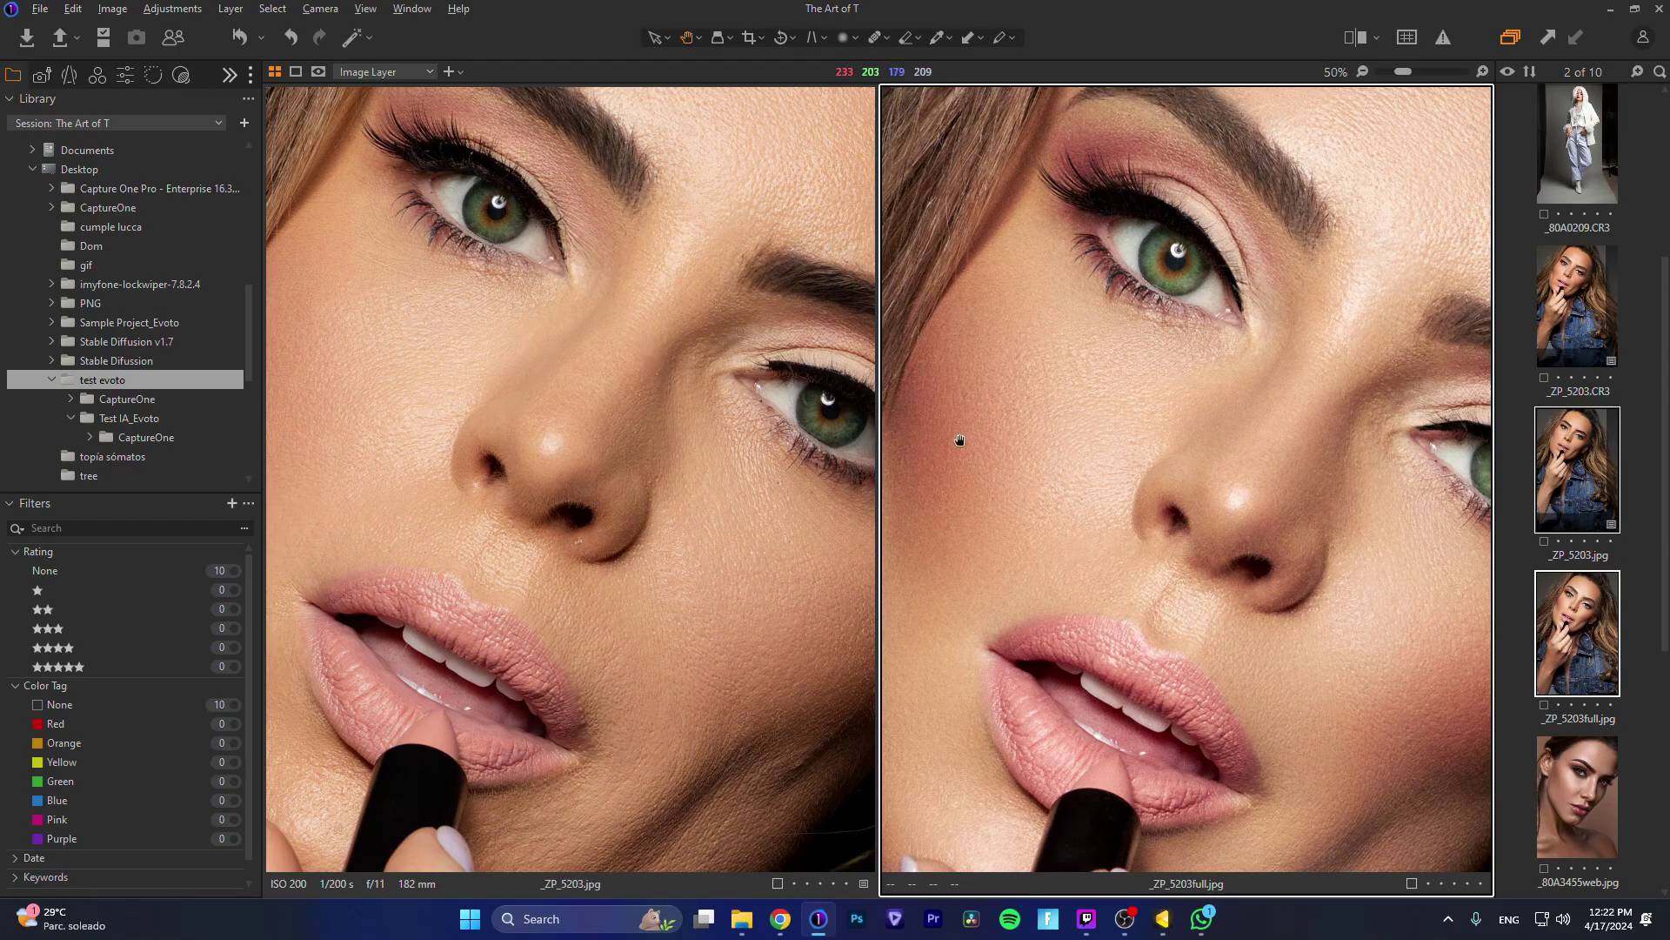
scroll(1117, 452, "down", 2)
scroll(599, 384, "down", 3)
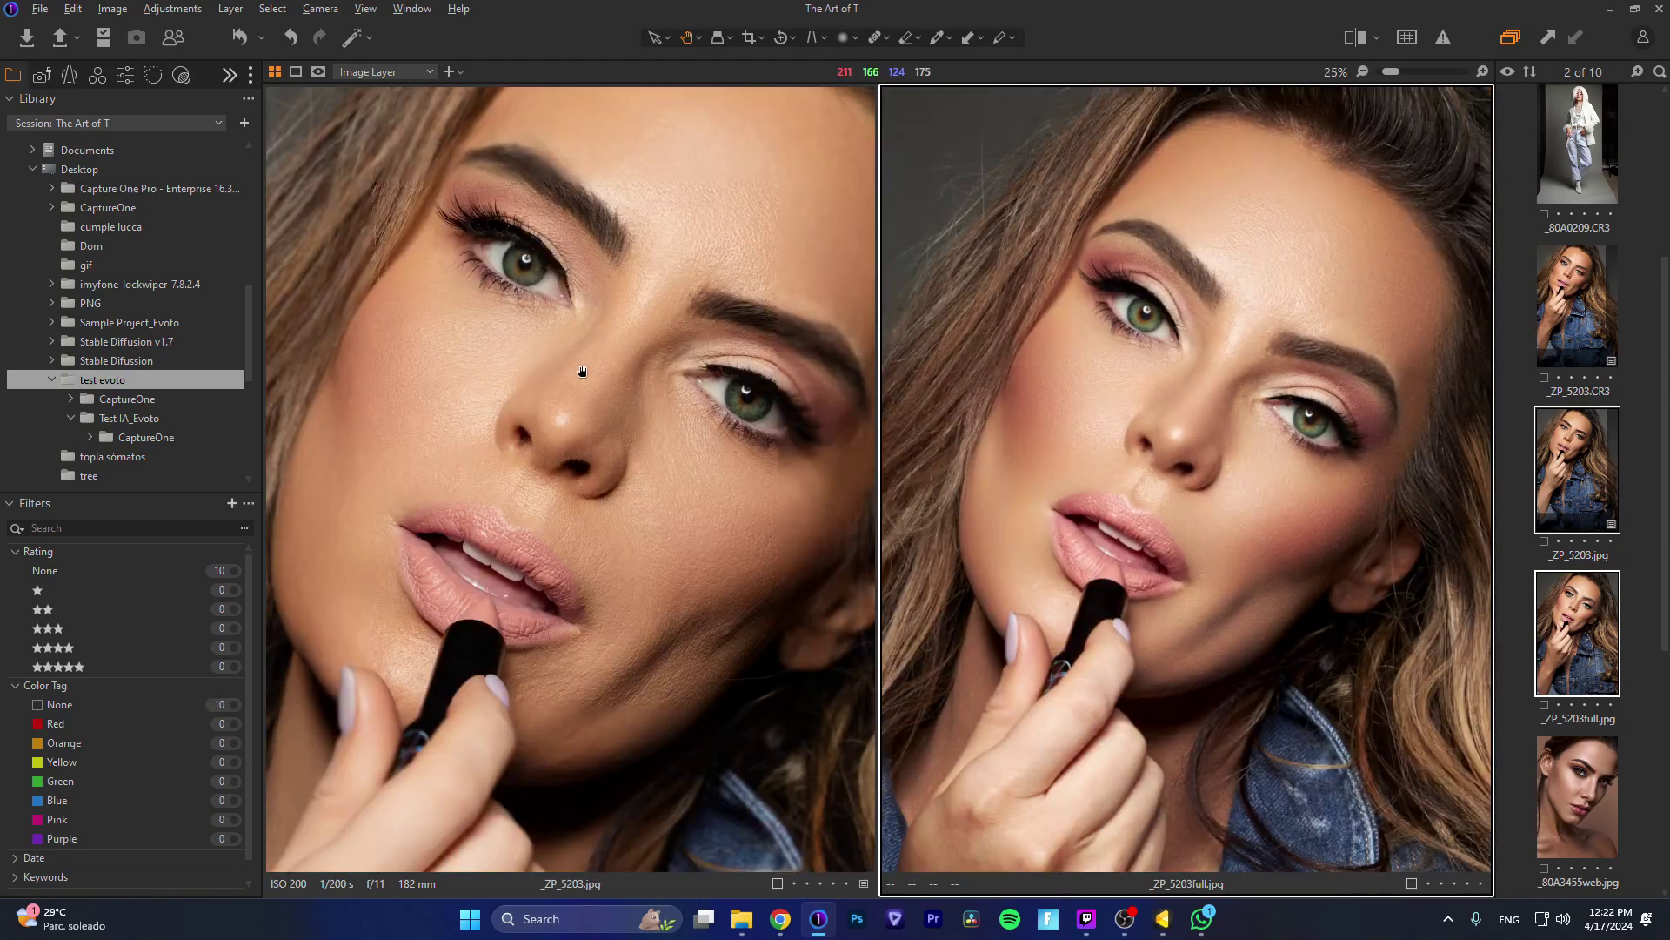
Step: Line up the whole face in both retouches at 25% zoom and compare the overall contrast and contouring
left_click(605, 365)
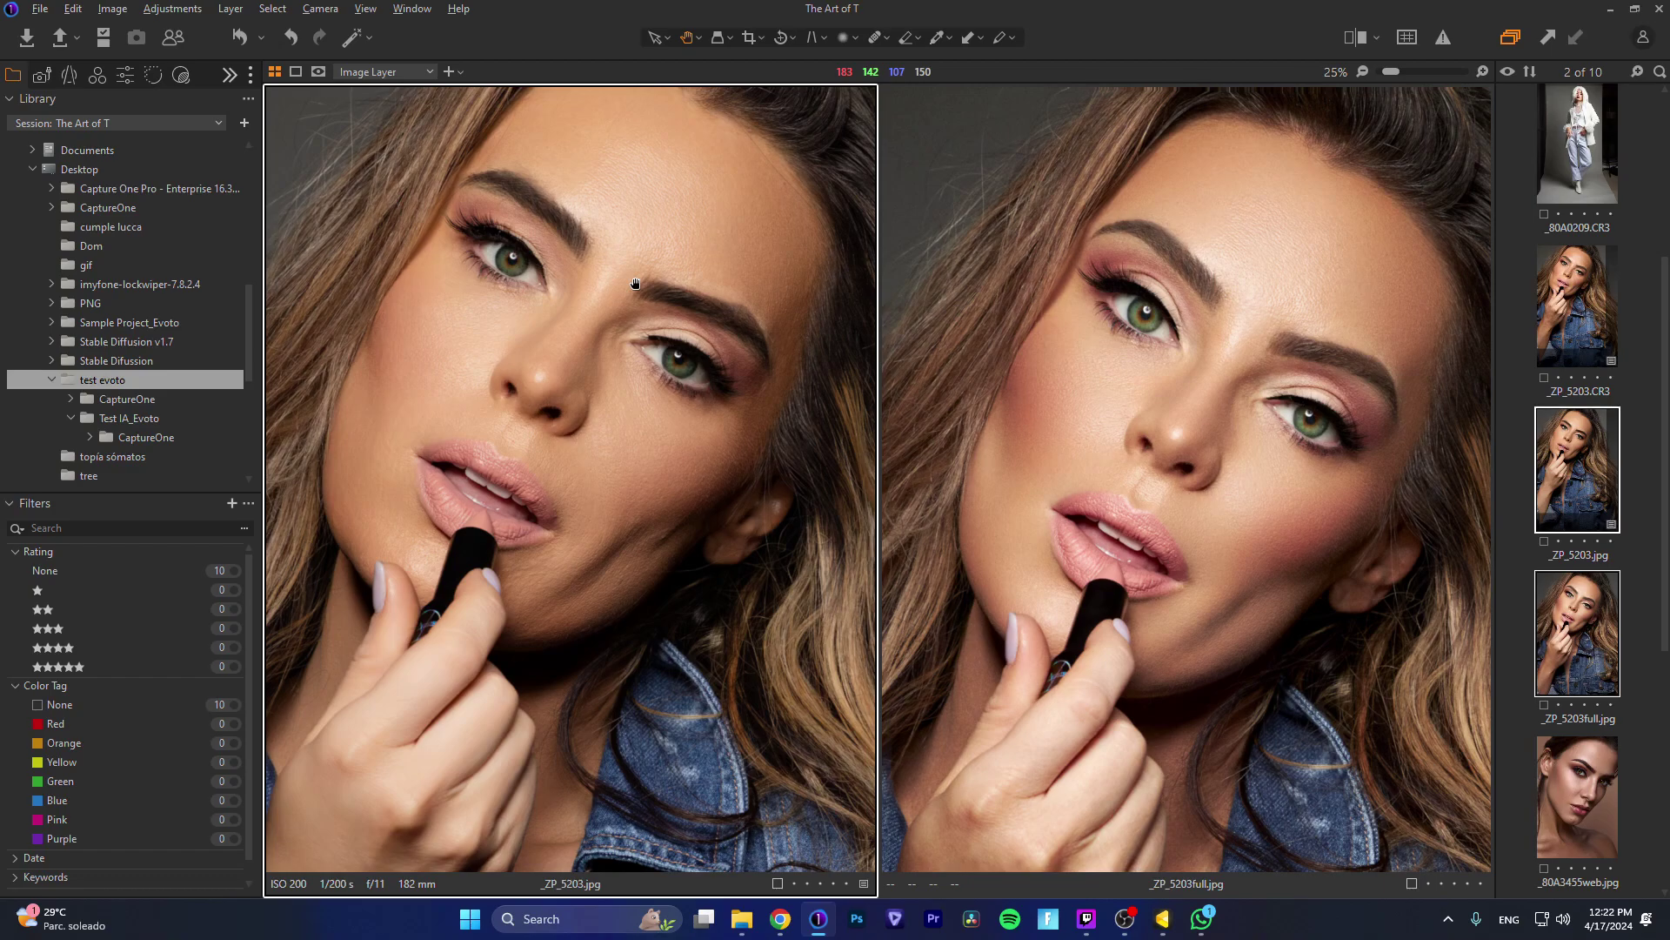
left_click_drag(626, 250, 604, 335)
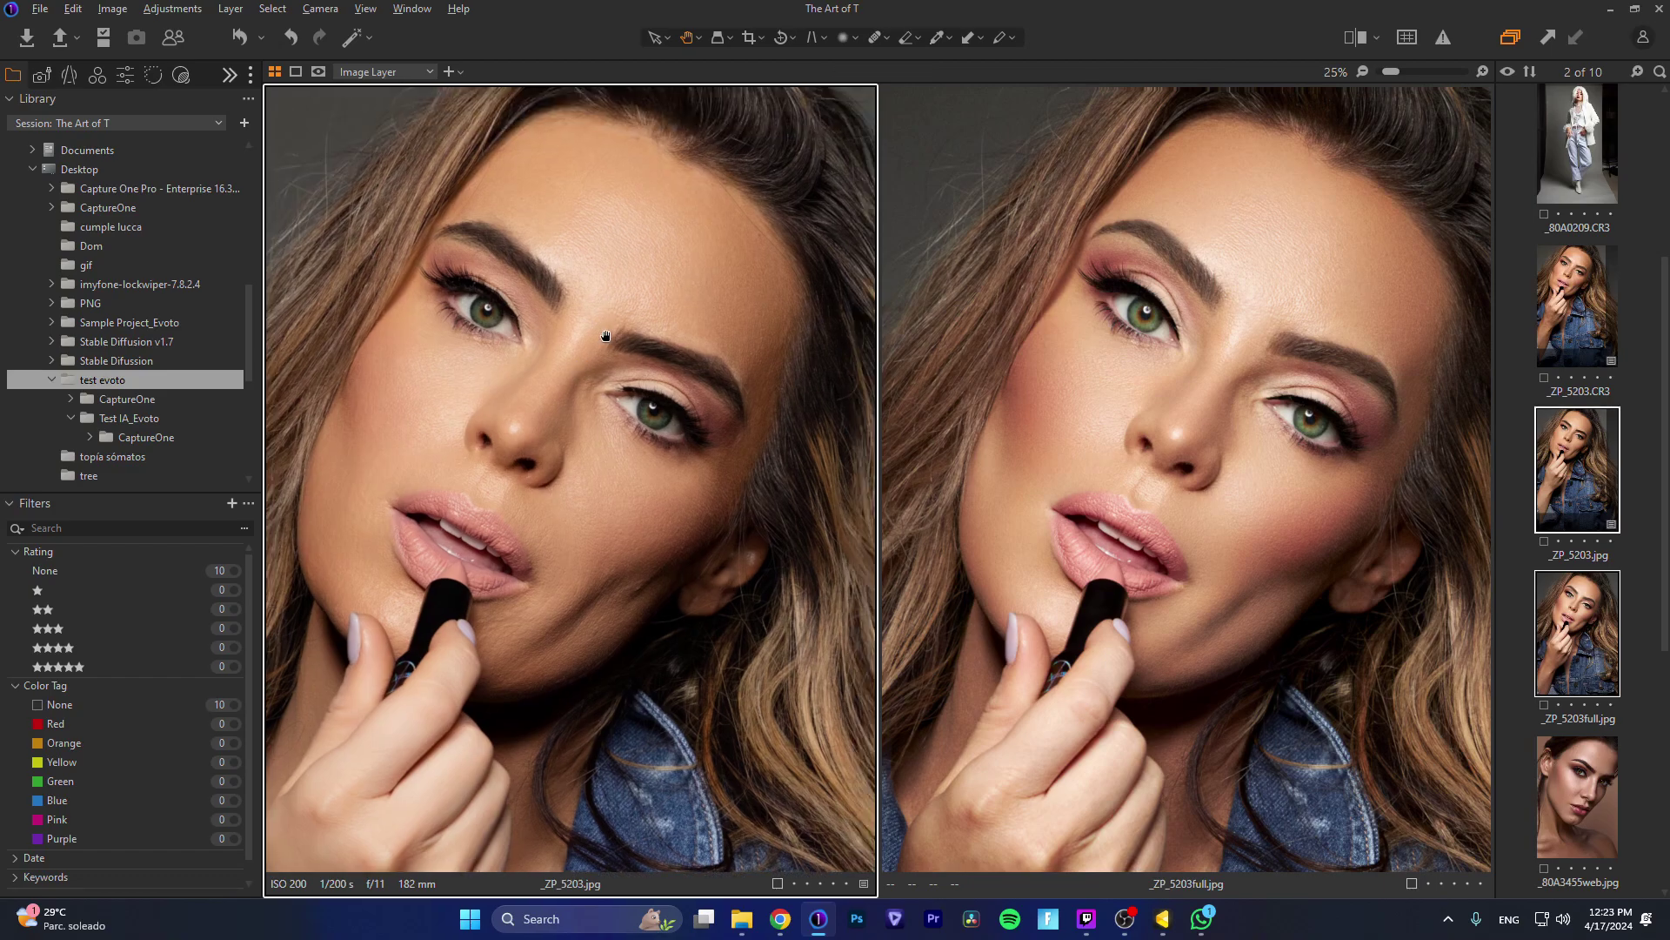
left_click(1166, 232)
left_click(649, 384)
scroll(644, 382, "down", 3)
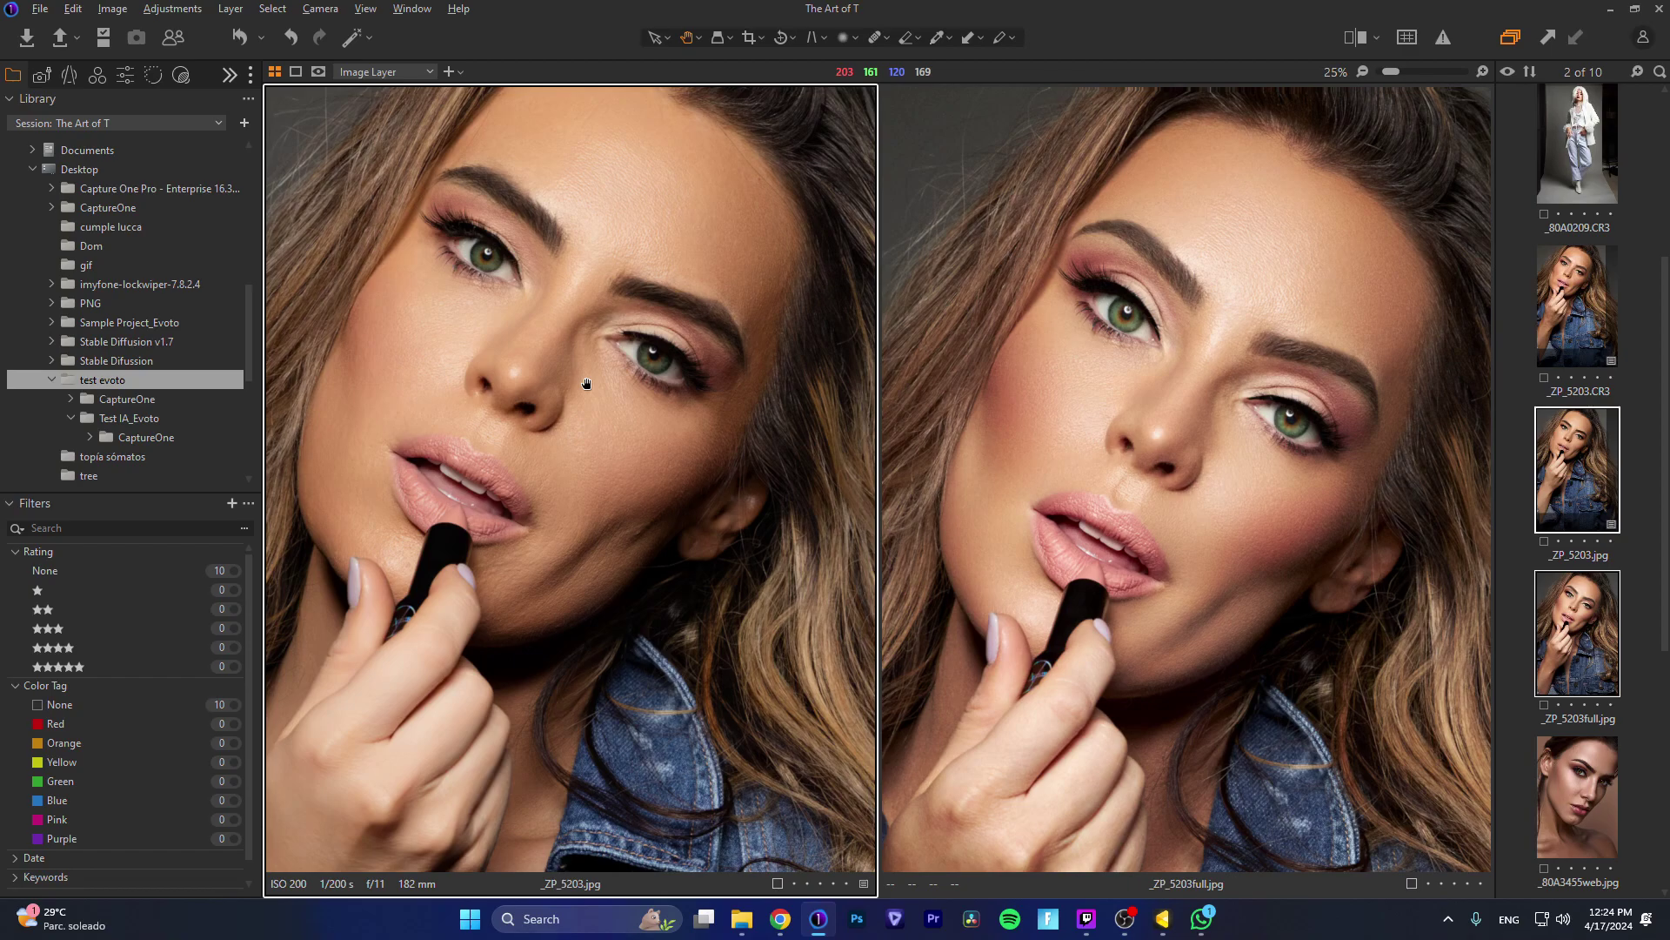
Step: Show _80A3455.jpg and _80A3455web.jpg side by side, fitted to the viewer, and compare the two retouches
scroll(1611, 641, "down", 2)
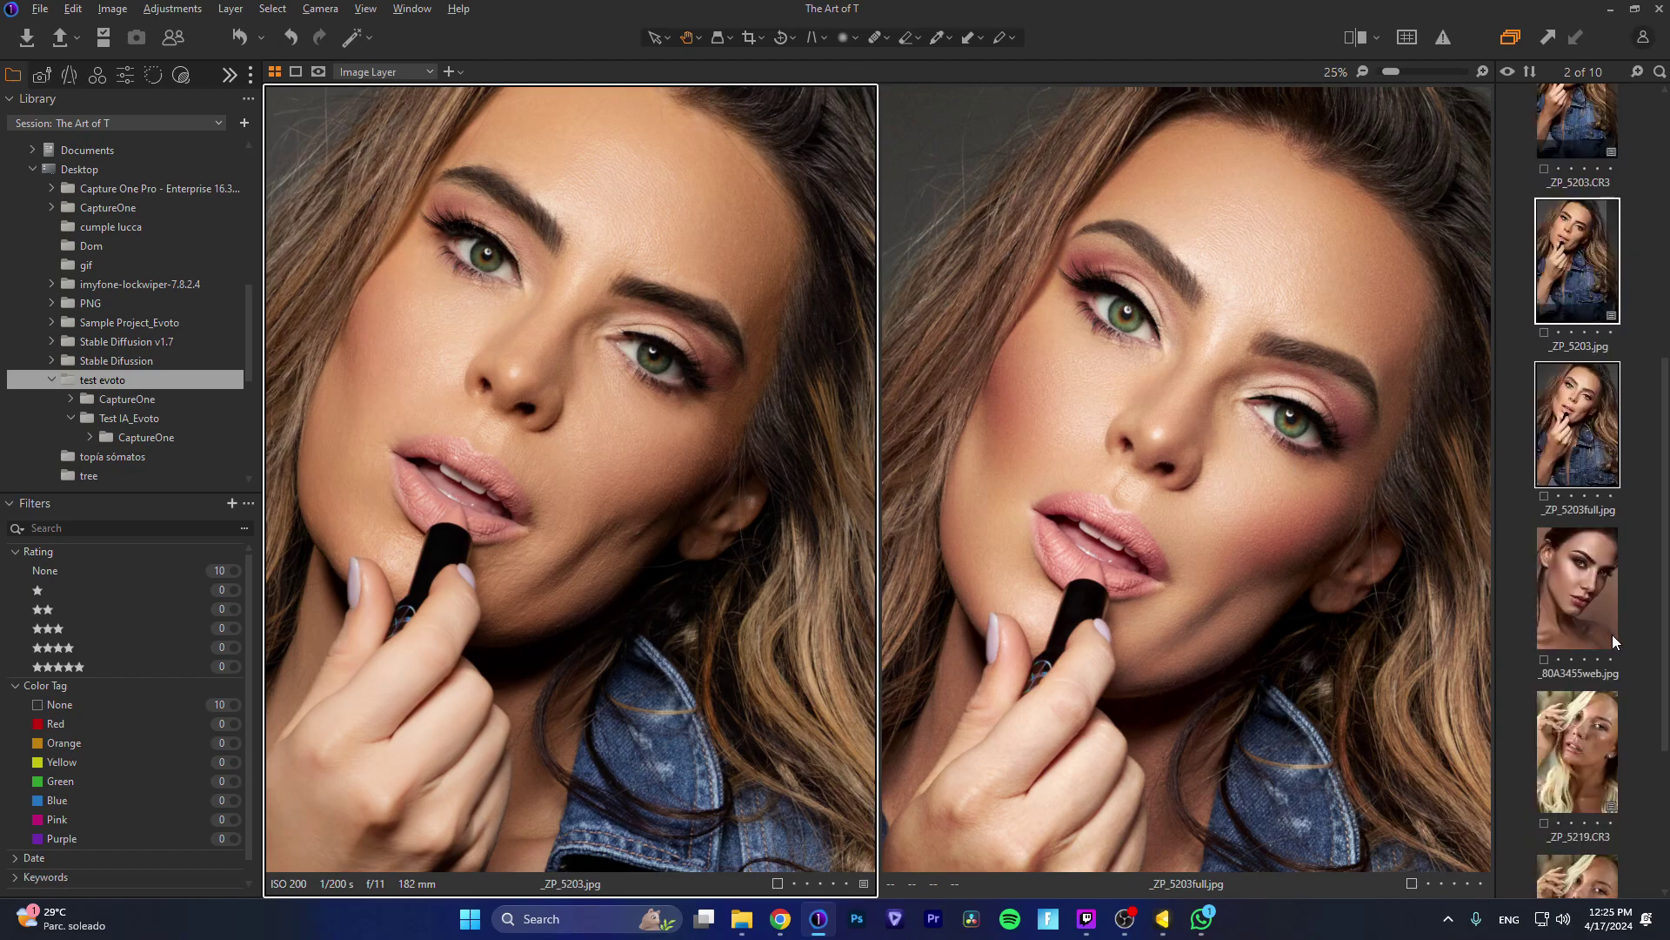
scroll(1589, 603, "up", 5)
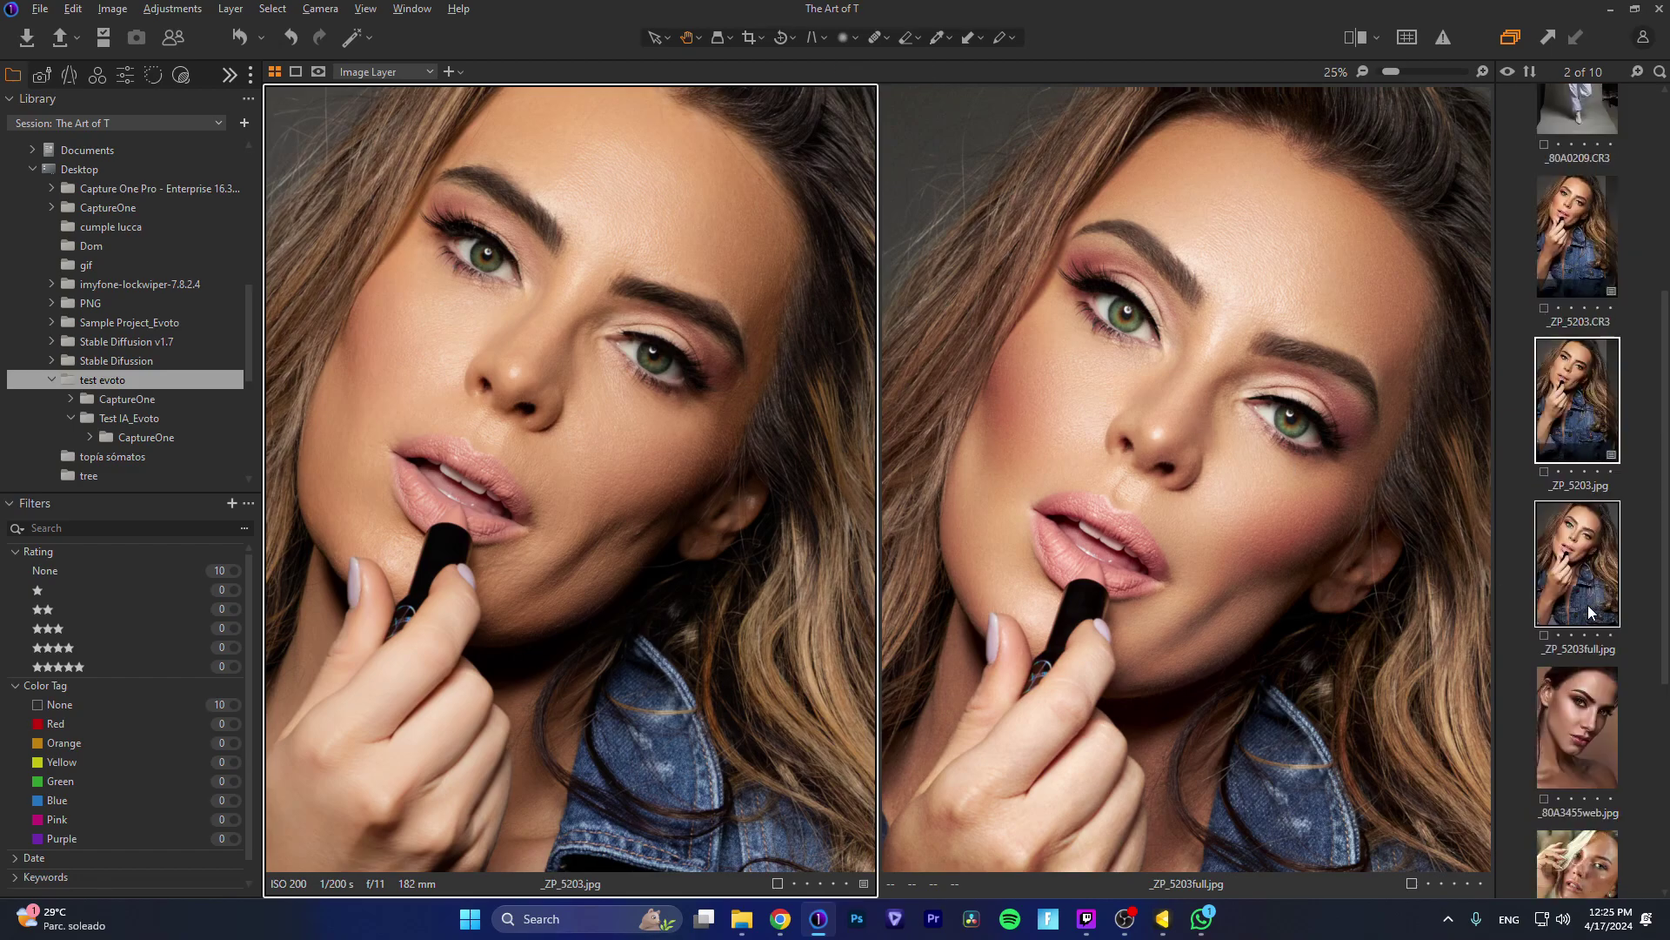
left_click(1581, 309)
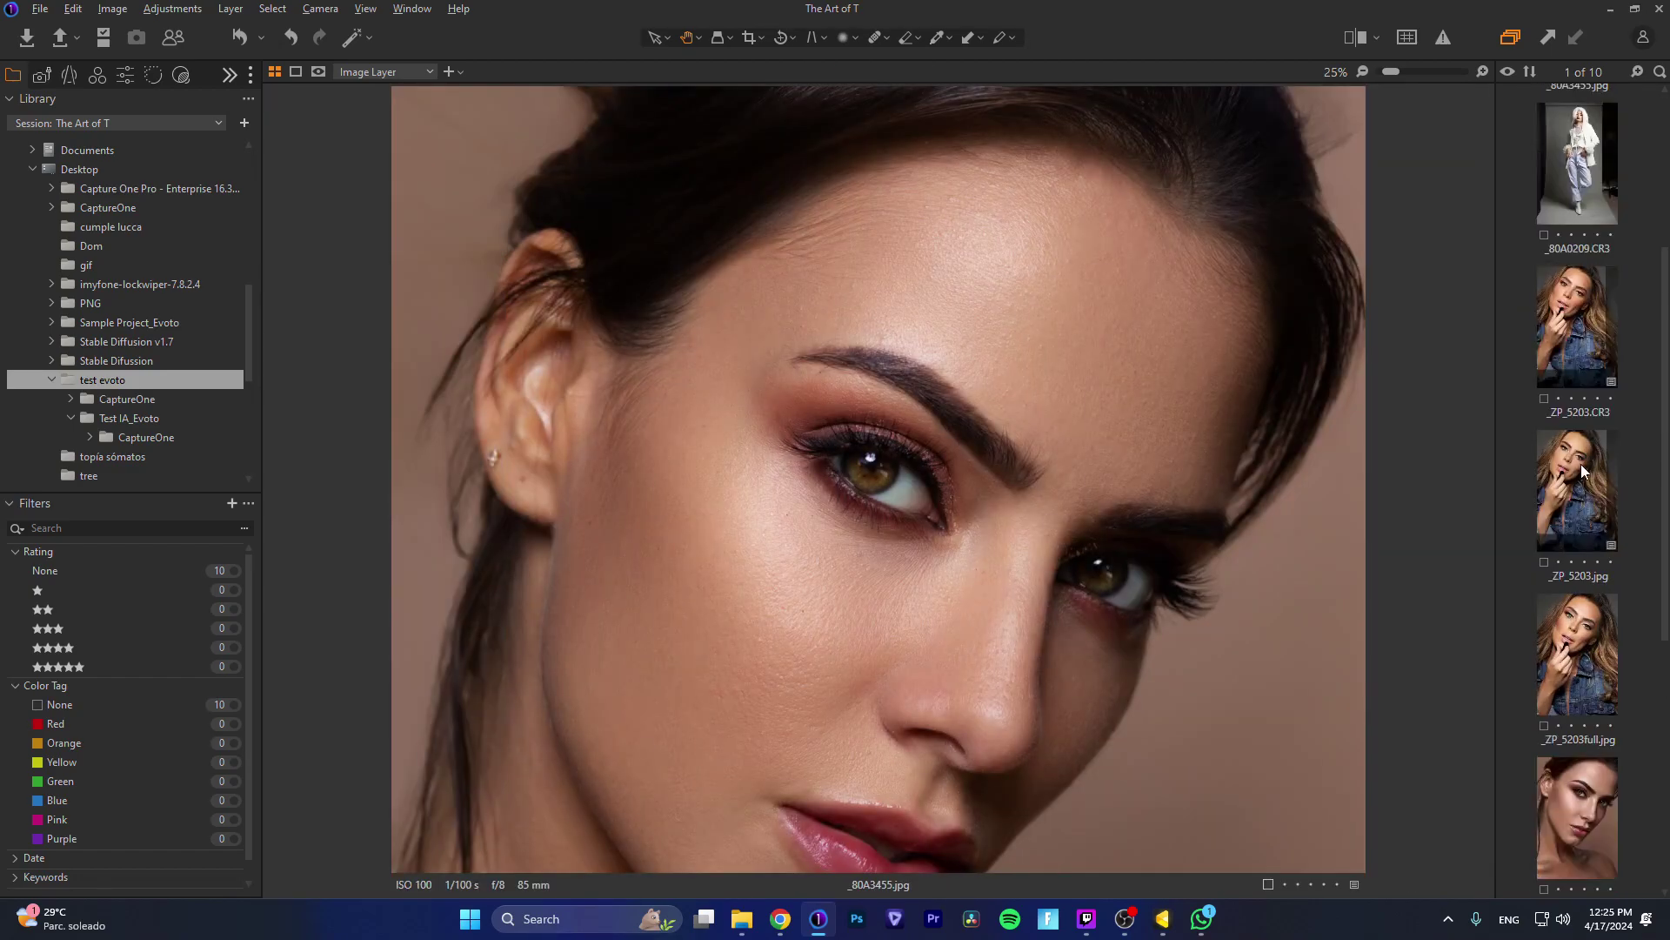
scroll(1579, 463, "down", 5)
left_click(1589, 577, "ctrl")
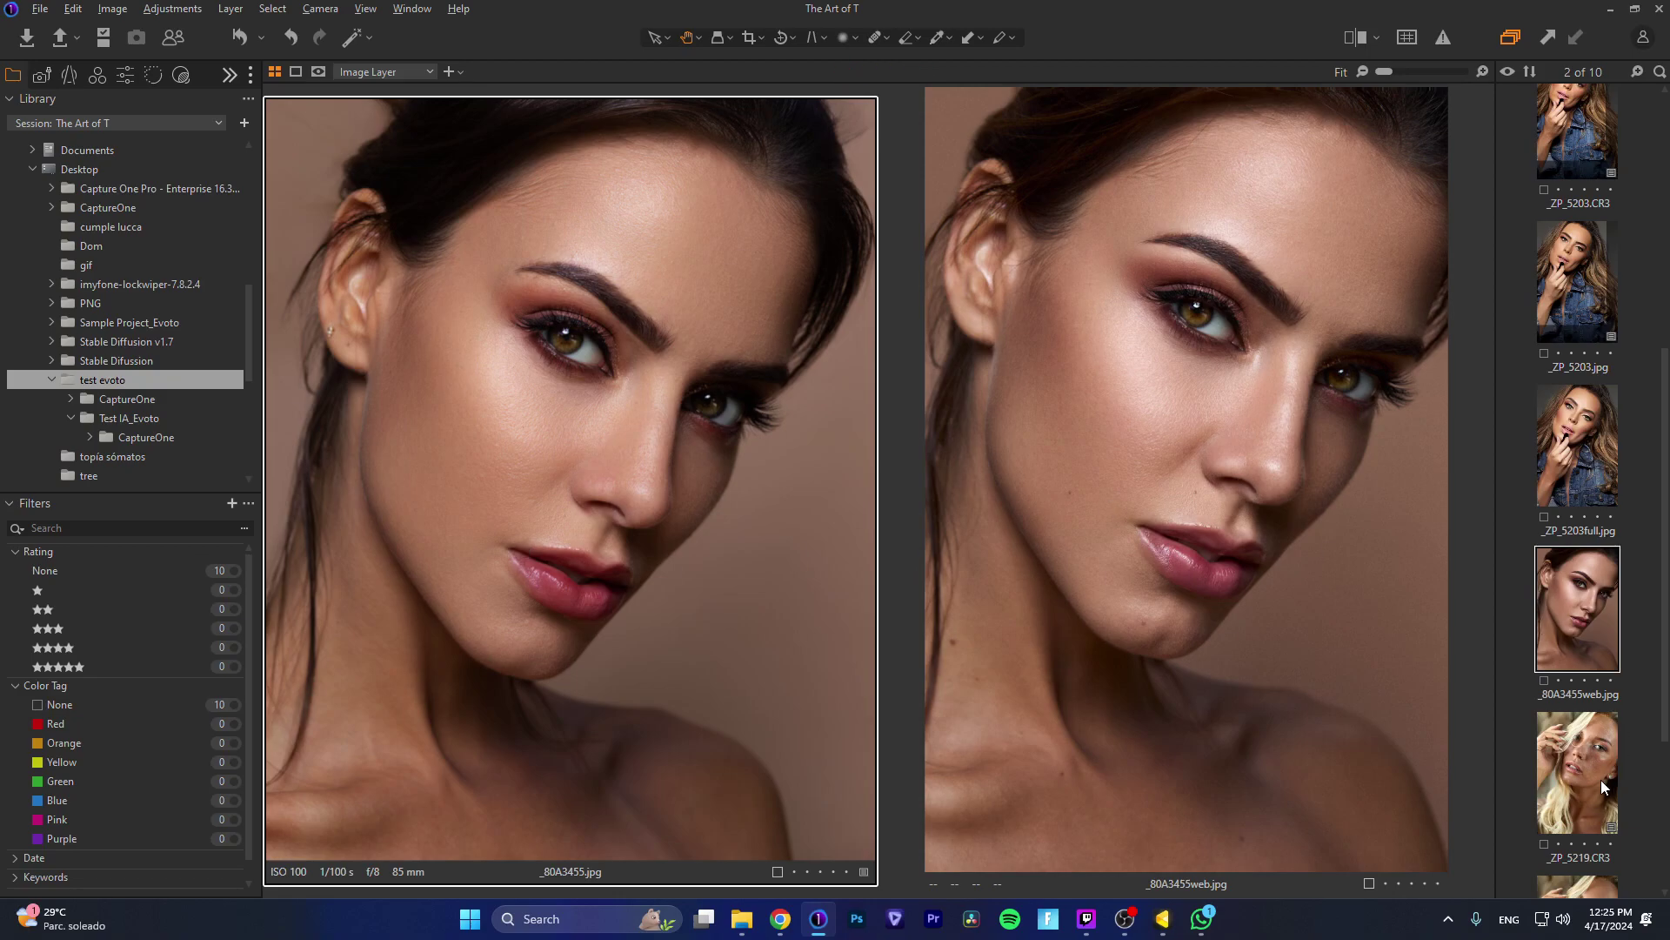
Step: Show _ZP_5219.jpg and _ZP_5219full.jpg side by side and compare the two retouches
scroll(1590, 777, "down", 3)
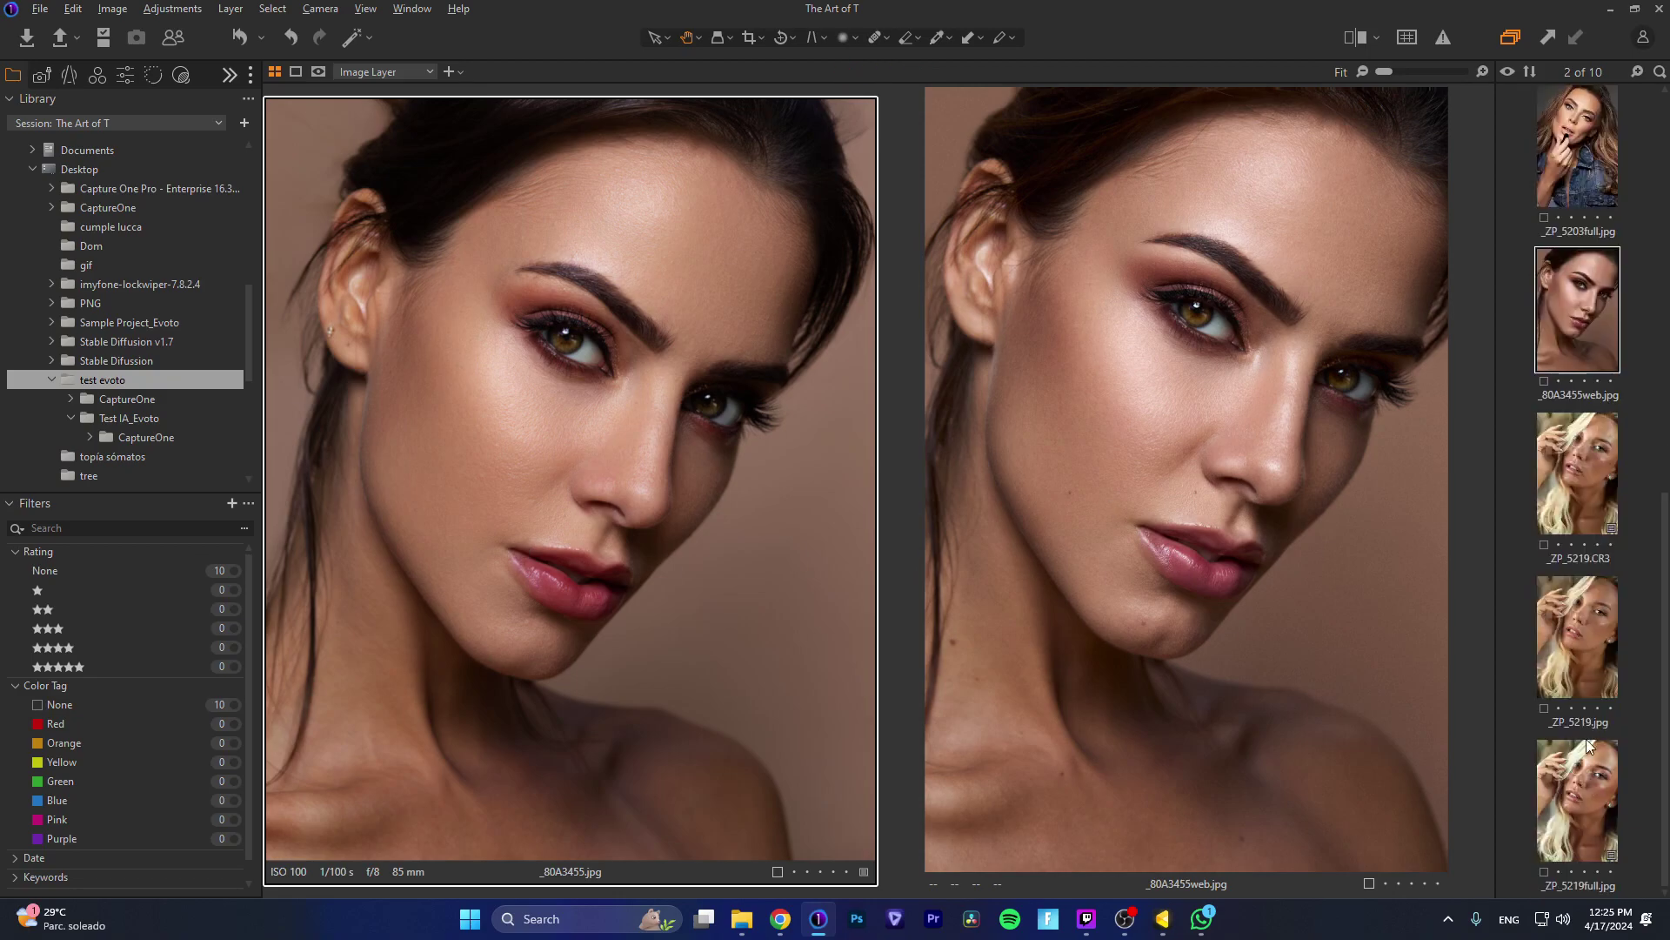
left_click(1573, 638)
left_click(1599, 816, "ctrl")
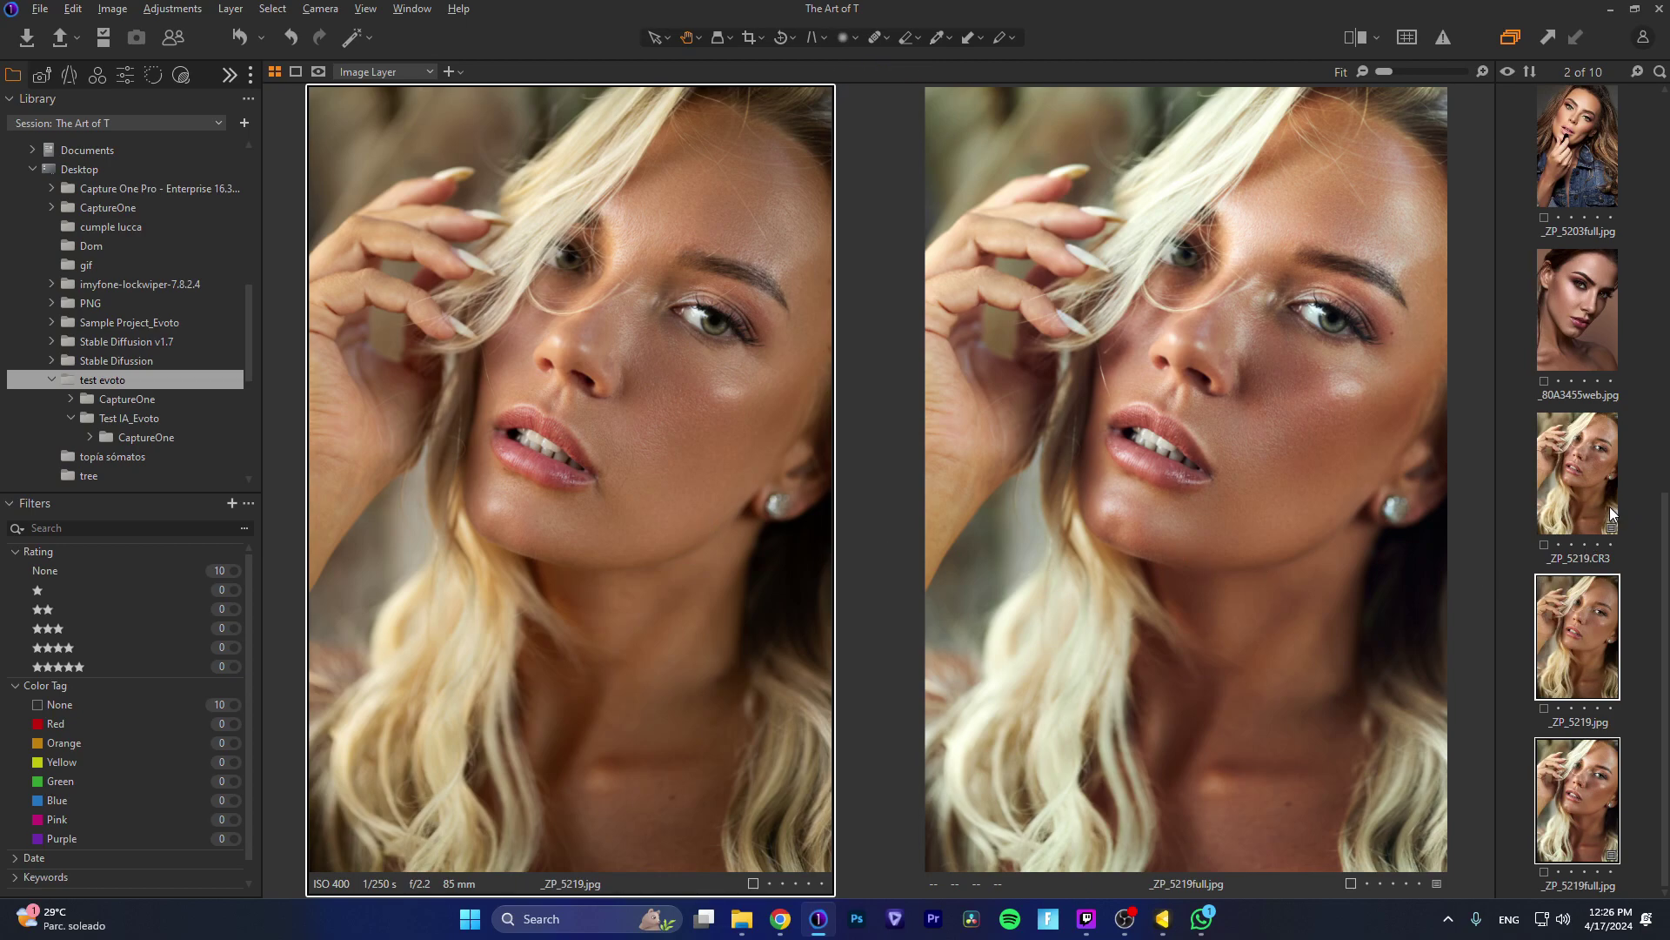
Step: Return to the side-by-side comparison of _ZP_5203.jpg and _ZP_5203full.jpg, fitted to the viewer
scroll(1568, 482, "up", 3)
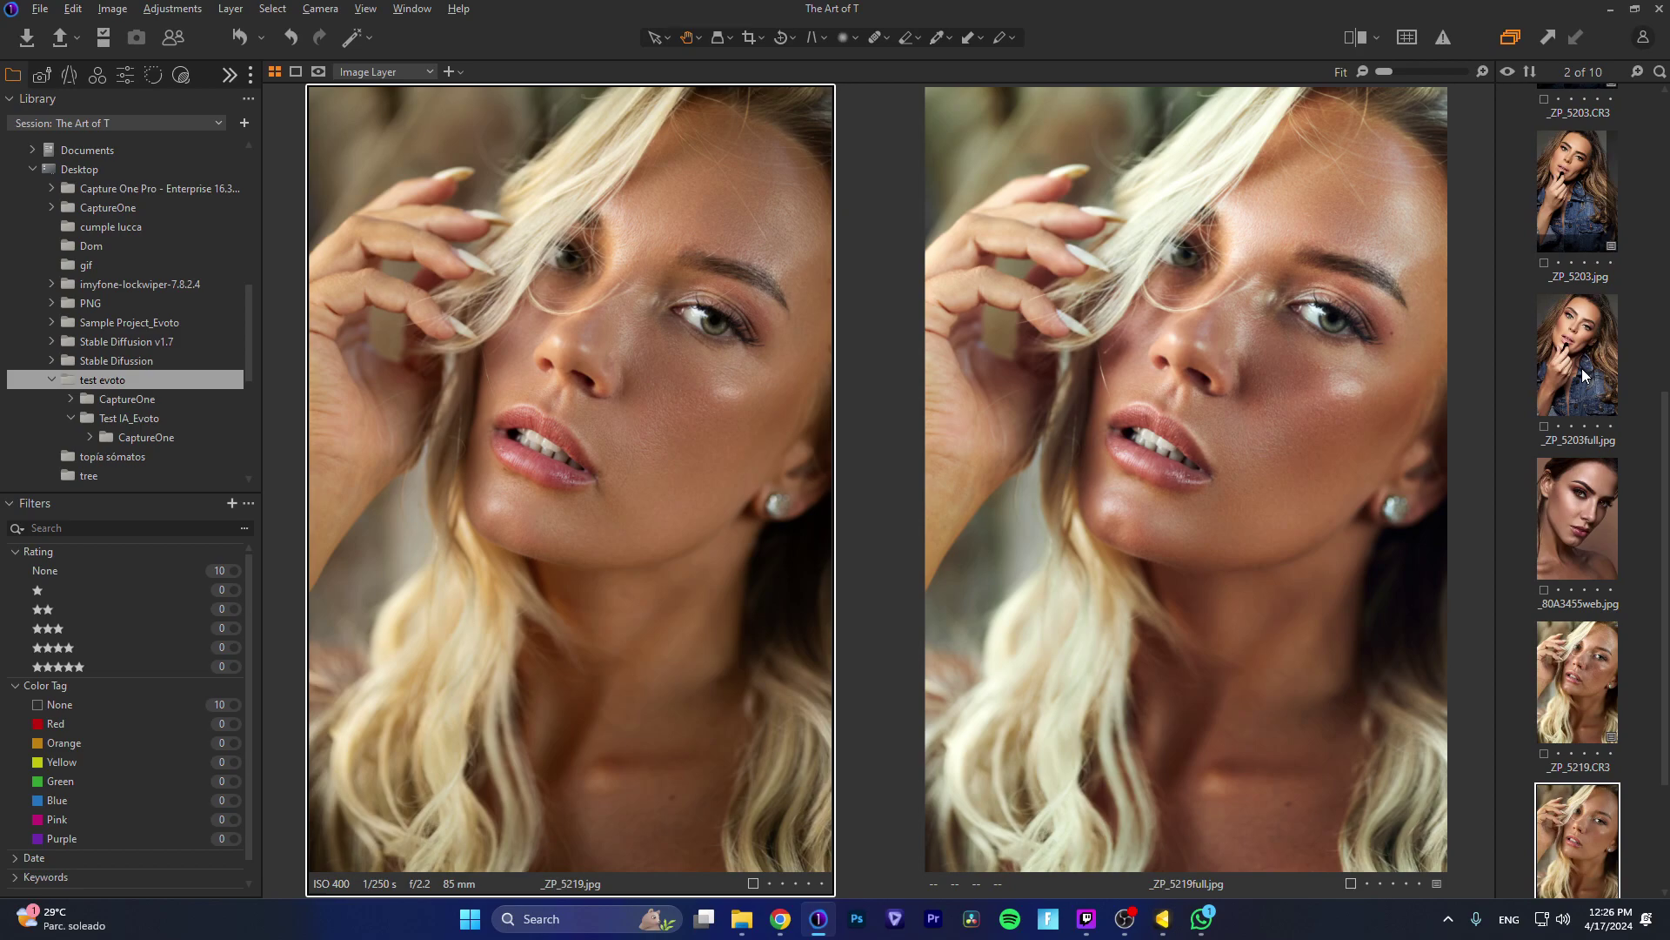
left_click(1584, 375)
left_click(1573, 200, "ctrl")
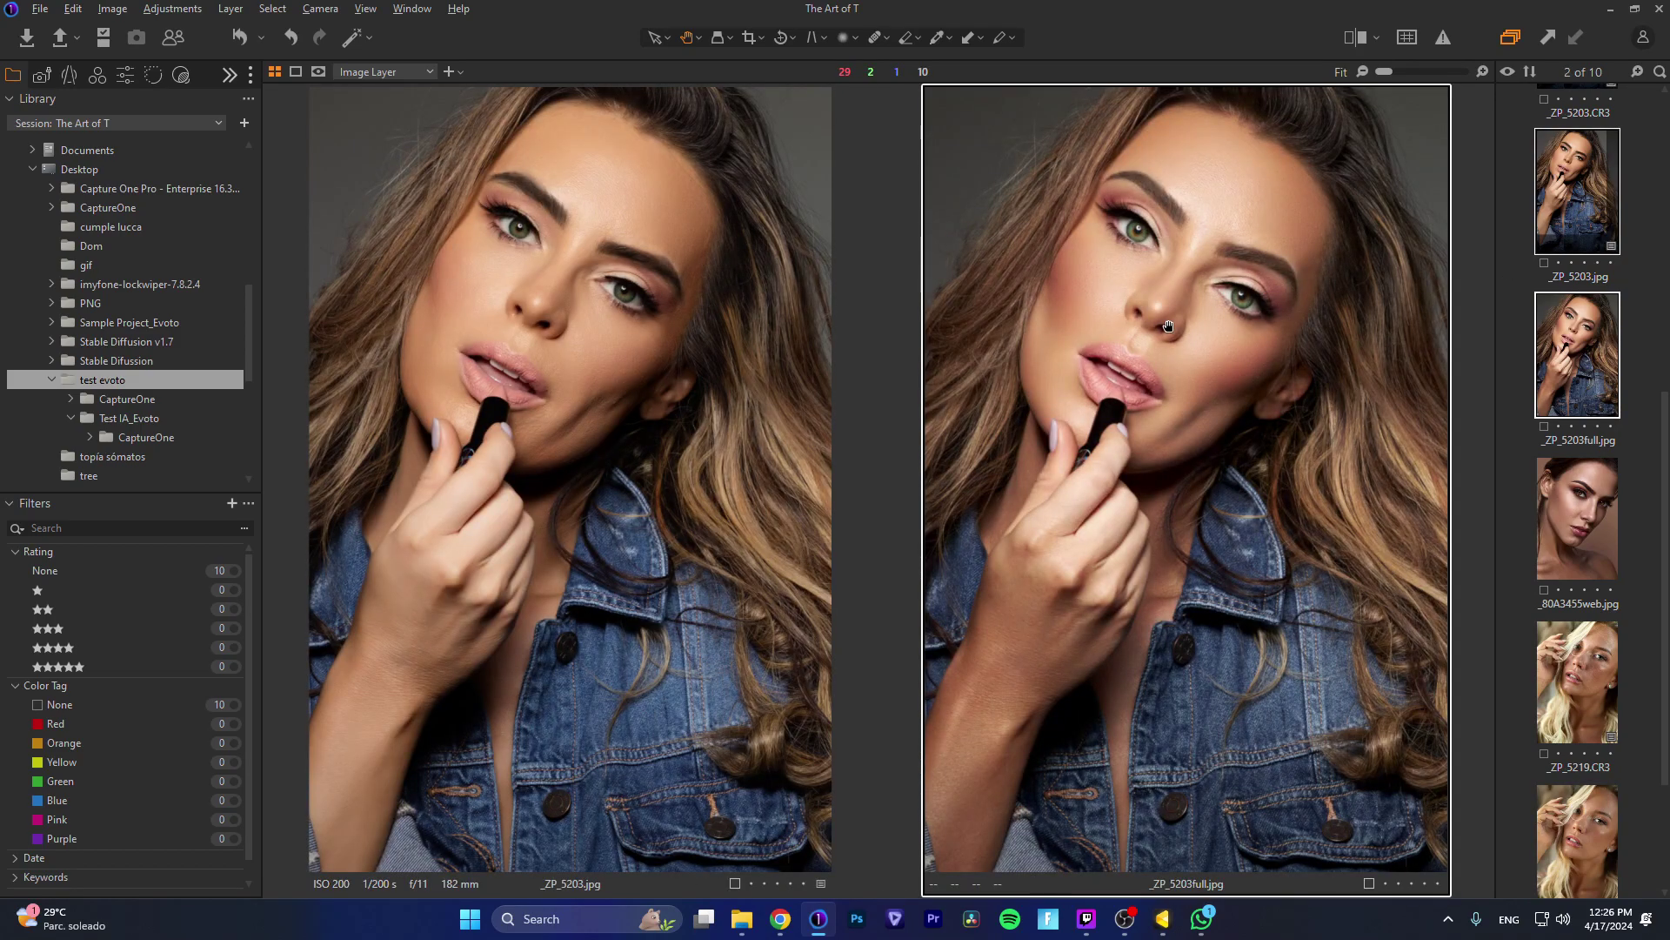